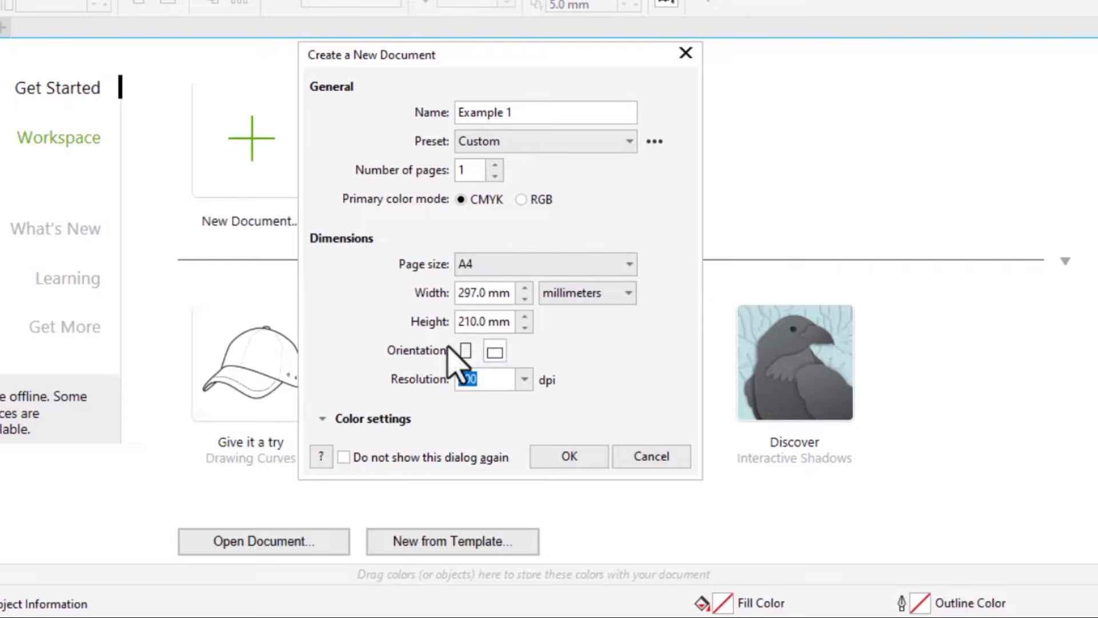
- Set the Example 1 document's A4 page to portrait orientation and create the document
{"action": "left_click", "coordinate": [465, 350]}
{"action": "left_click", "coordinate": [584, 456]}
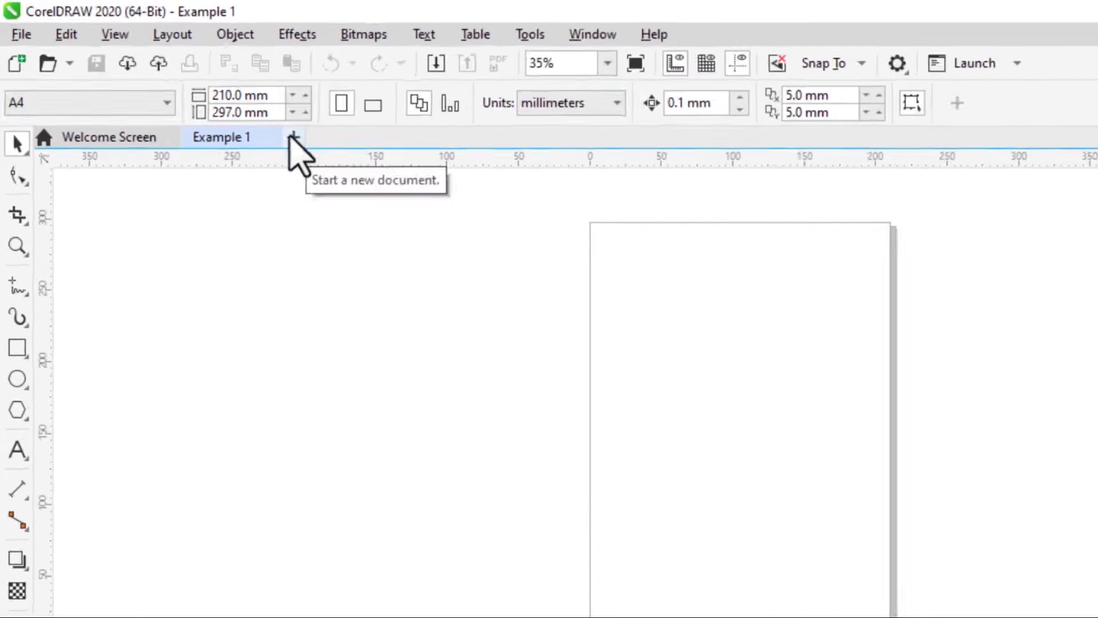
{"action": "left_click", "coordinate": [267, 124]}
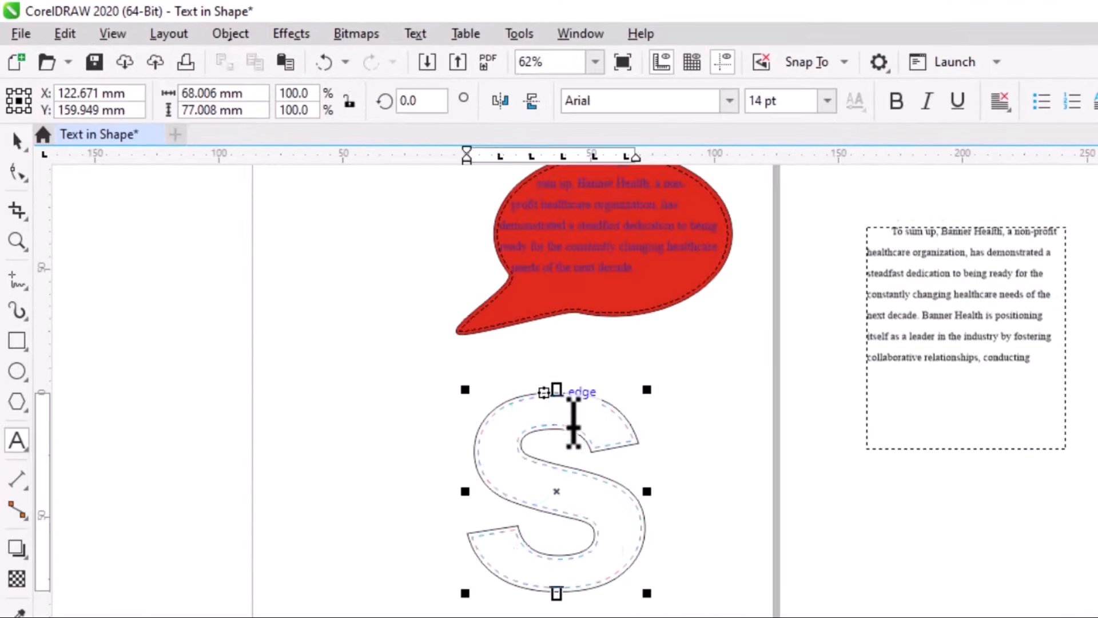
- Paste the copied paragraph text inside the S-shaped outline
{"action": "left_click", "coordinate": [560, 394]}
{"action": "key", "text": "ctrl+v"}
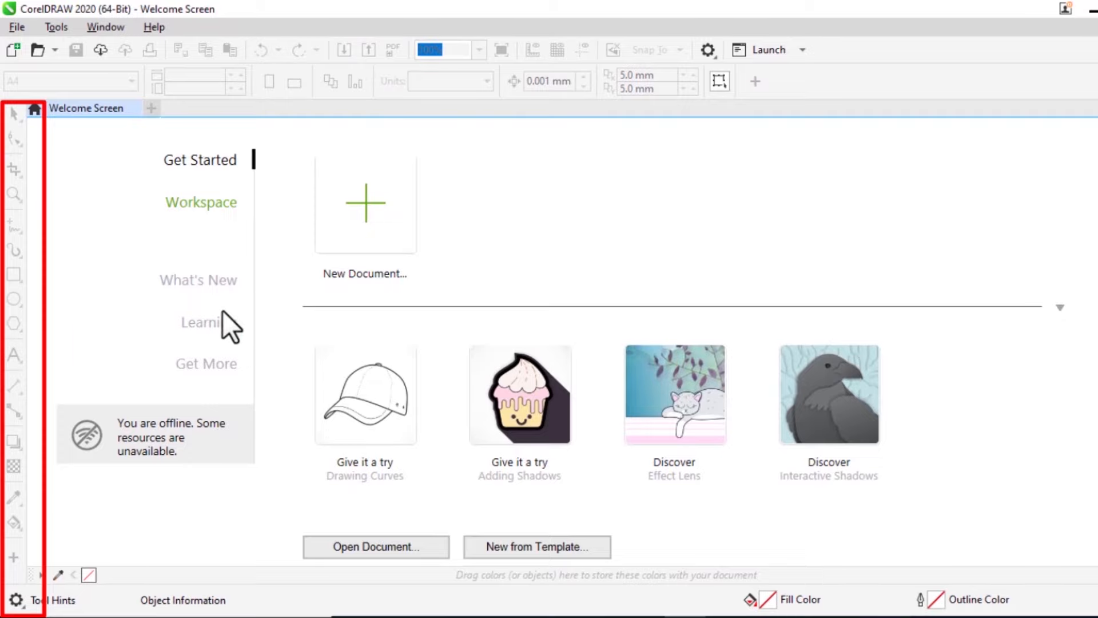
- Start a new document from the welcome screen and name it Example 1
{"action": "left_click", "coordinate": [364, 210]}
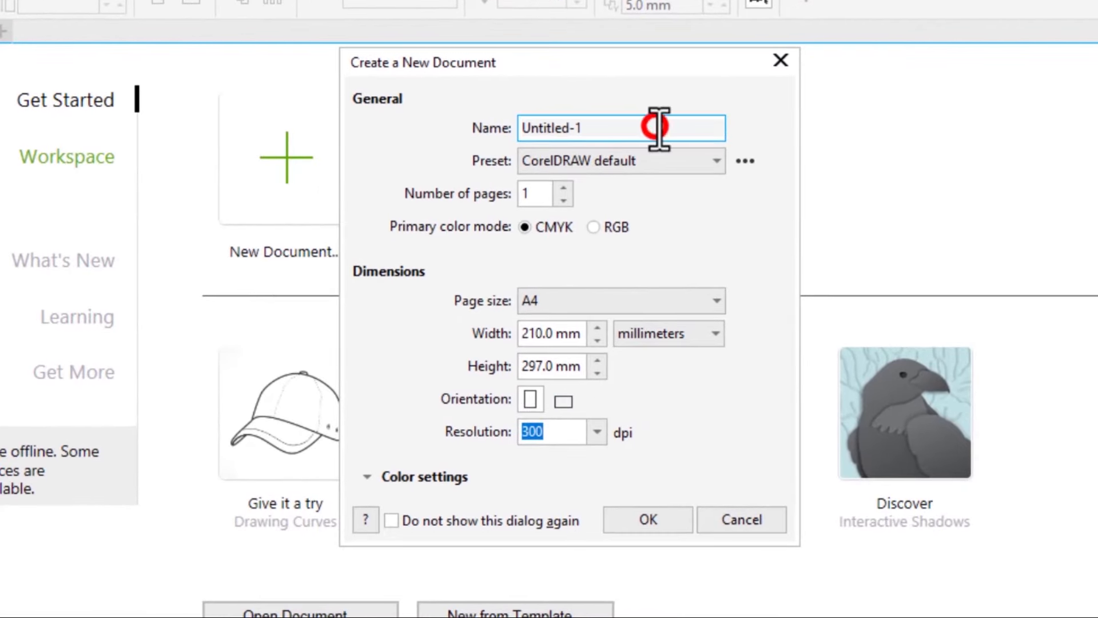
{"action": "left_click_drag", "start_coordinate": [655, 127], "coordinate": [532, 122]}
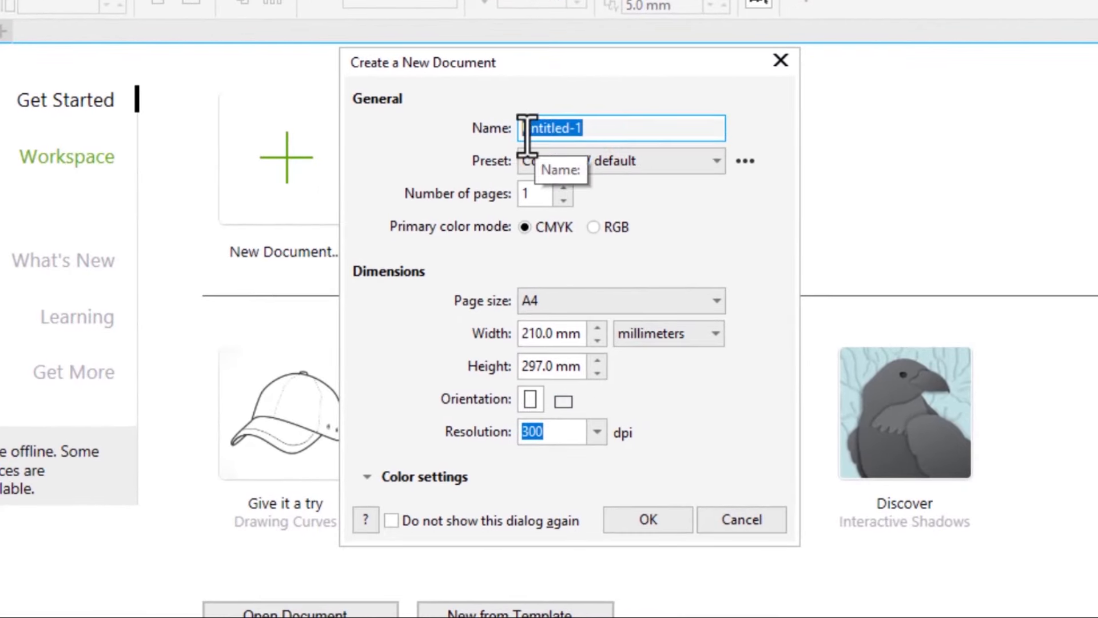
{"action": "type", "text": "Exa"}
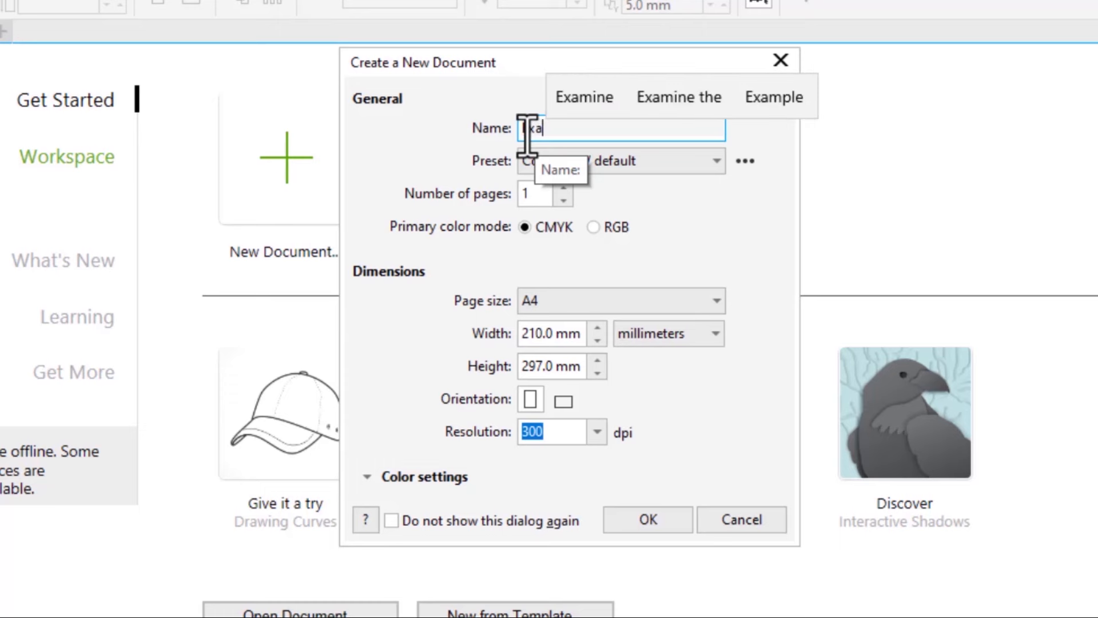
{"action": "type", "text": "mple 1"}
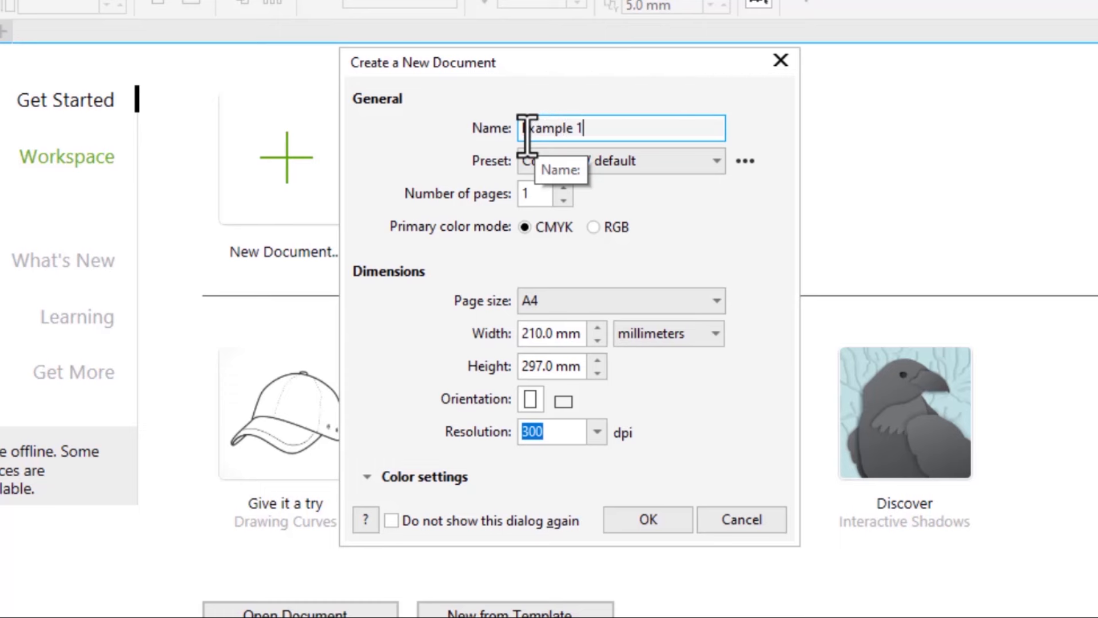
{"action": "left_click", "coordinate": [738, 102]}
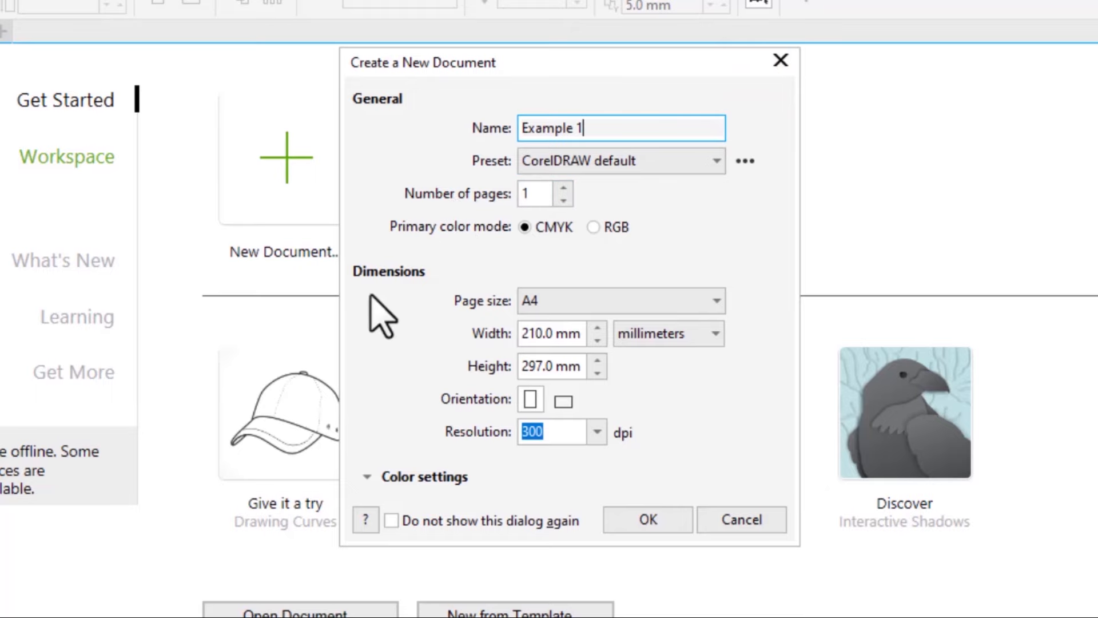
- Choose the A4 page size in portrait orientation and create the document
{"action": "left_click", "coordinate": [715, 301]}
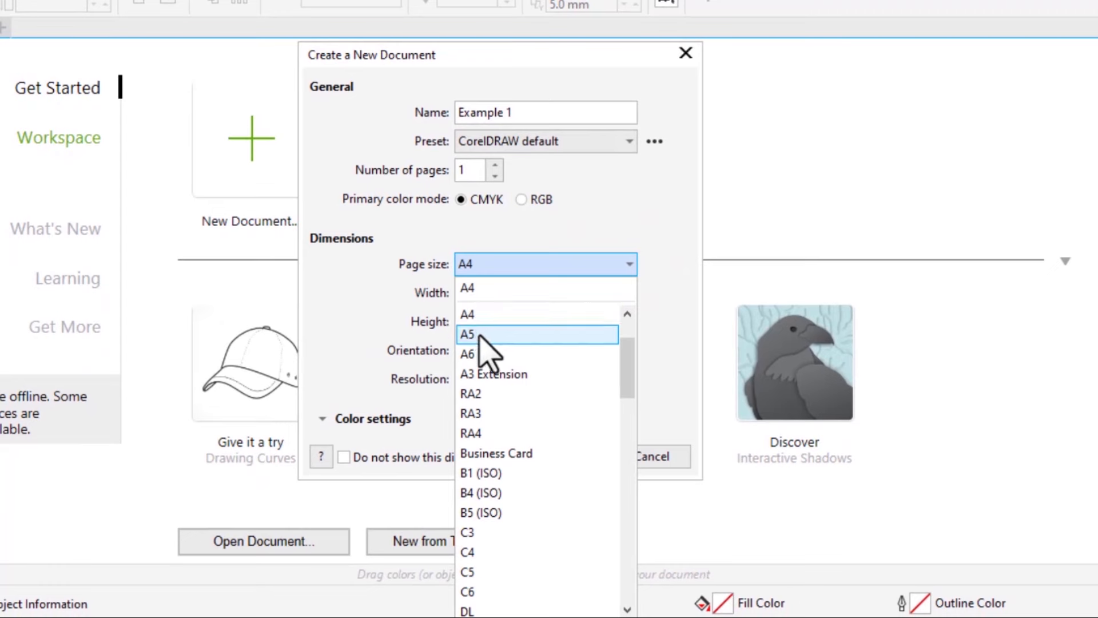
{"action": "left_click", "coordinate": [475, 289]}
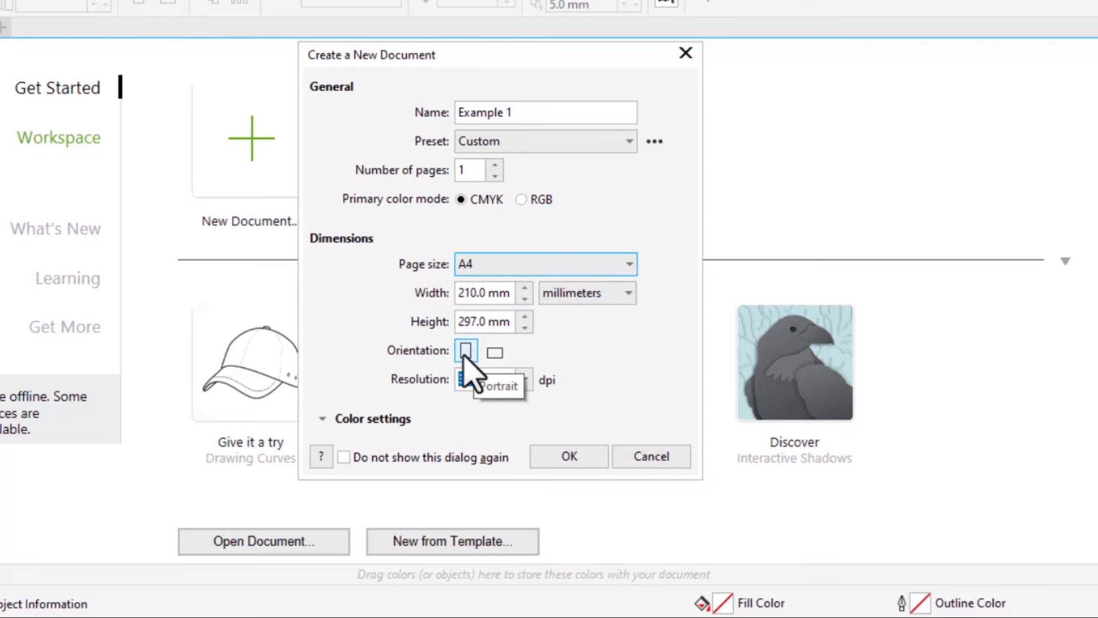
{"action": "left_click", "coordinate": [490, 350]}
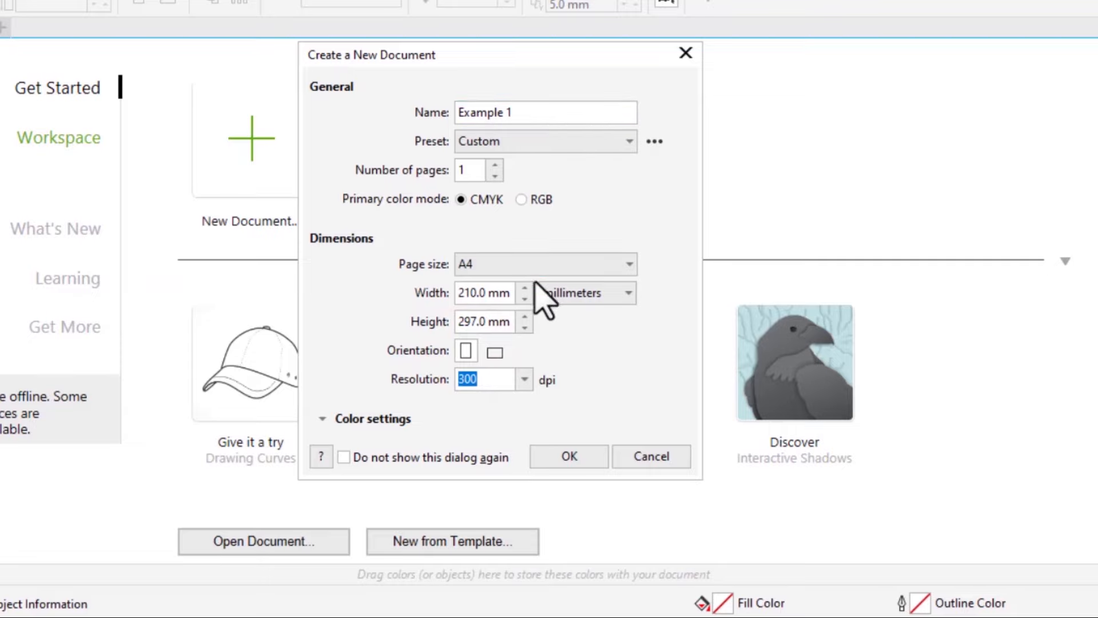
{"action": "left_click", "coordinate": [588, 458]}
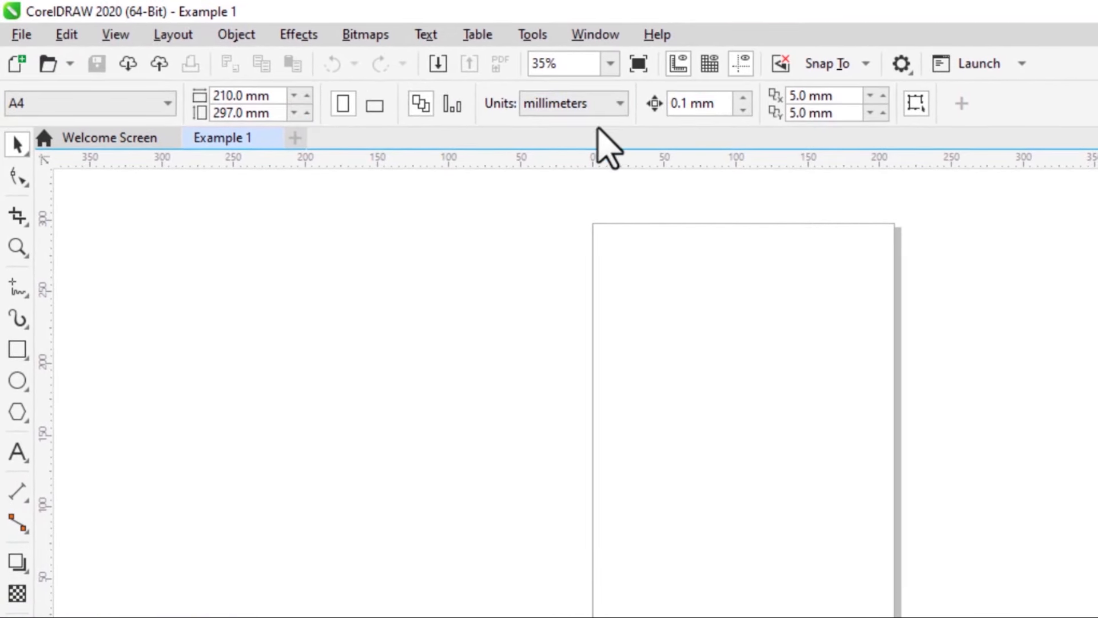
{"action": "left_click", "coordinate": [618, 104]}
{"action": "left_click", "coordinate": [618, 104]}
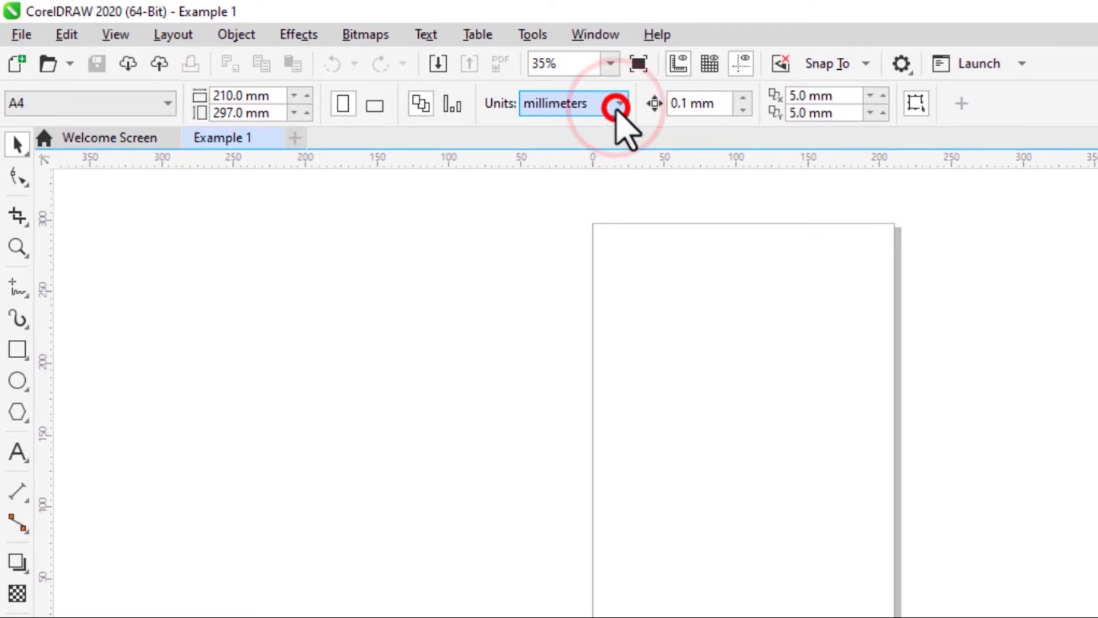
{"action": "left_click", "coordinate": [742, 103]}
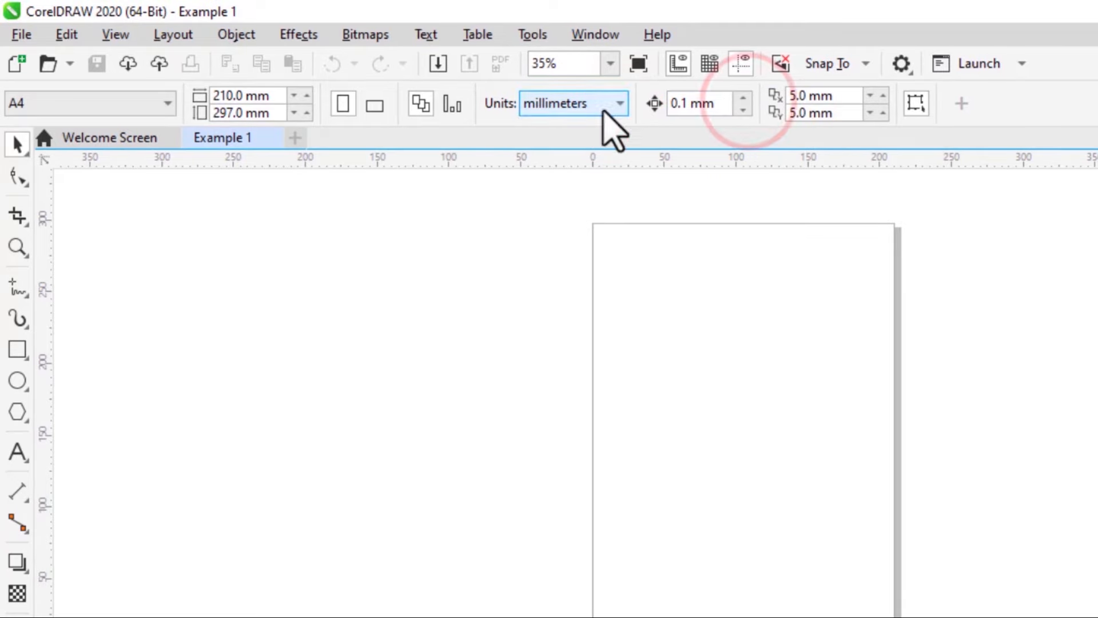
{"action": "left_click", "coordinate": [764, 326]}
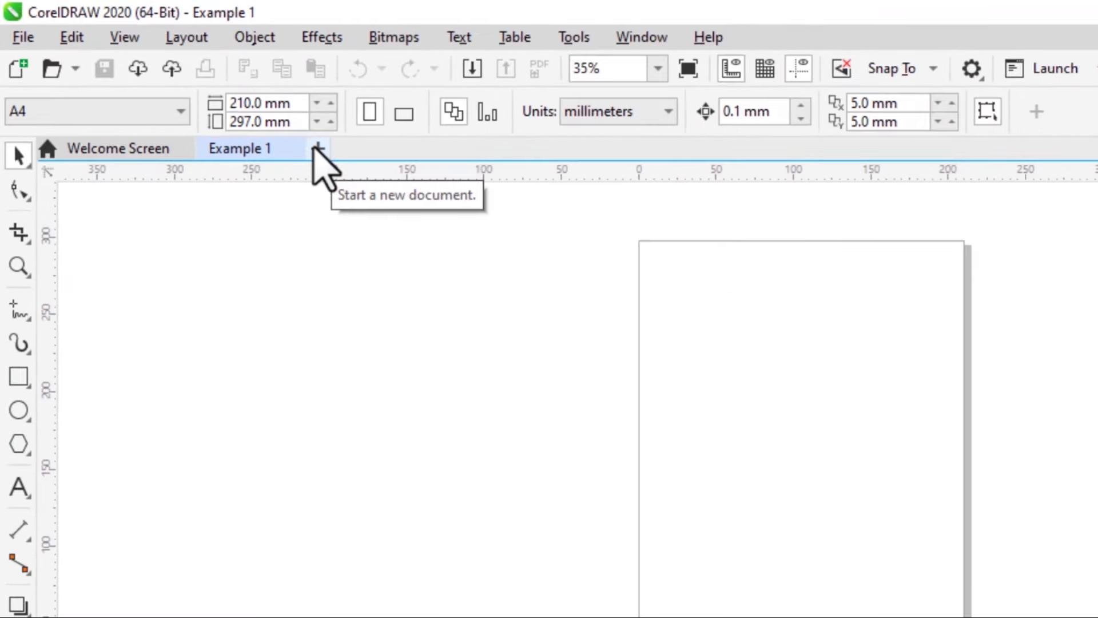
- Create a second A4 portrait document named Example 2
{"action": "left_click", "coordinate": [316, 149]}
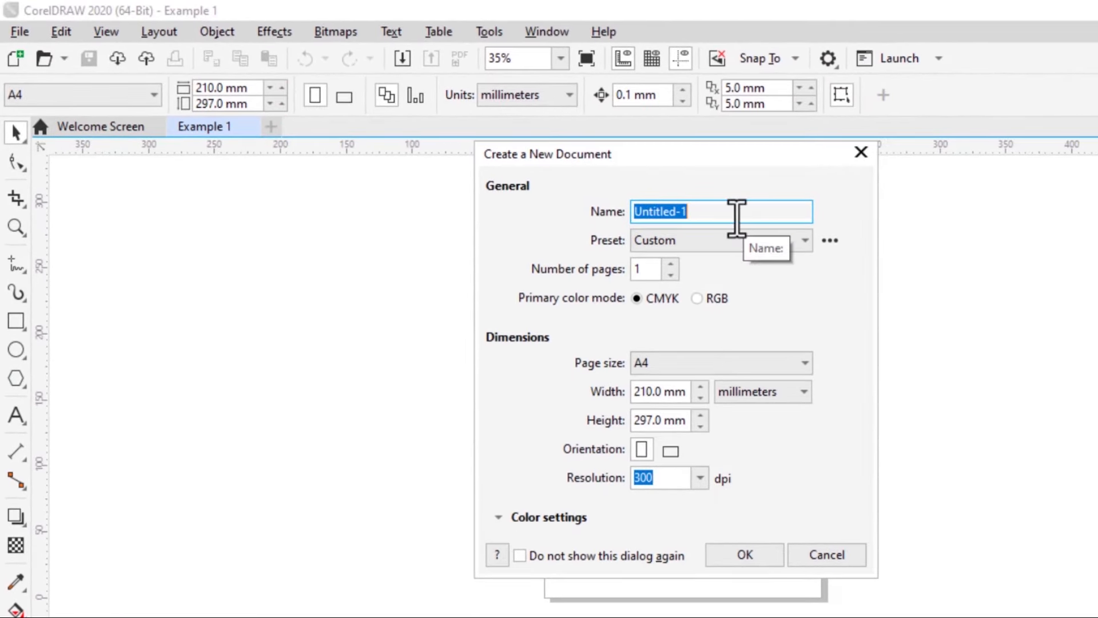
{"action": "type", "text": "Ex"}
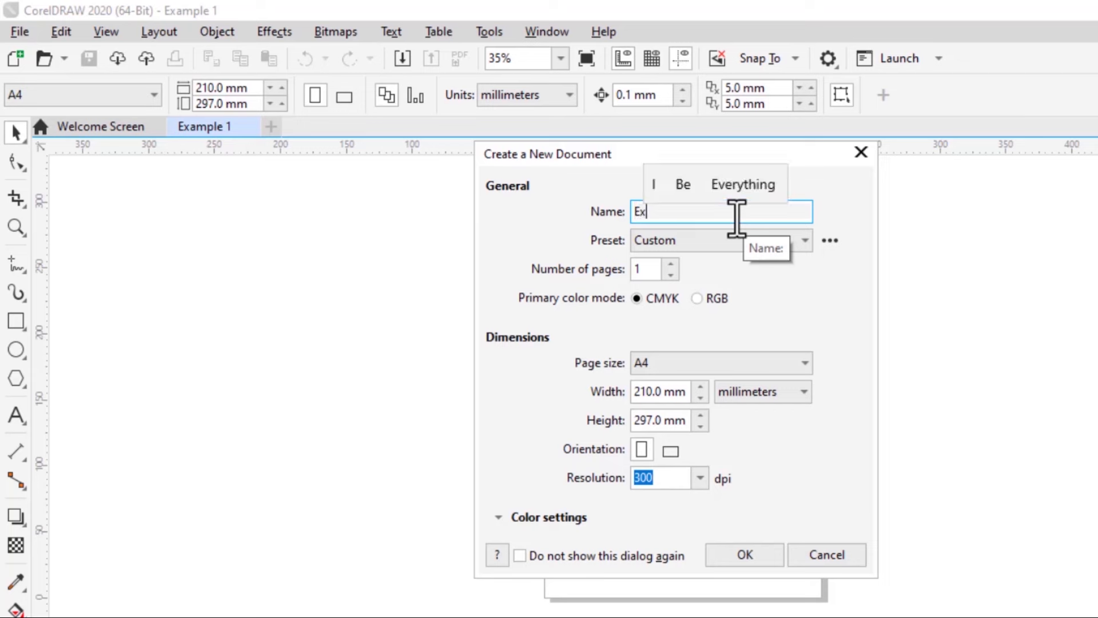
{"action": "type", "text": "ample 2"}
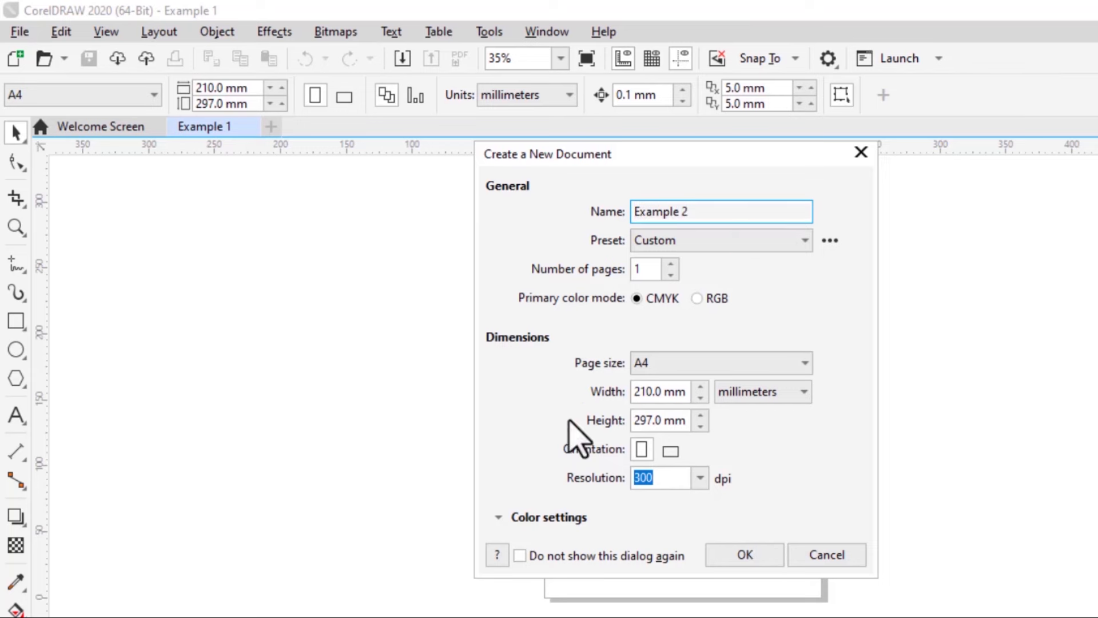
{"action": "left_click", "coordinate": [750, 555]}
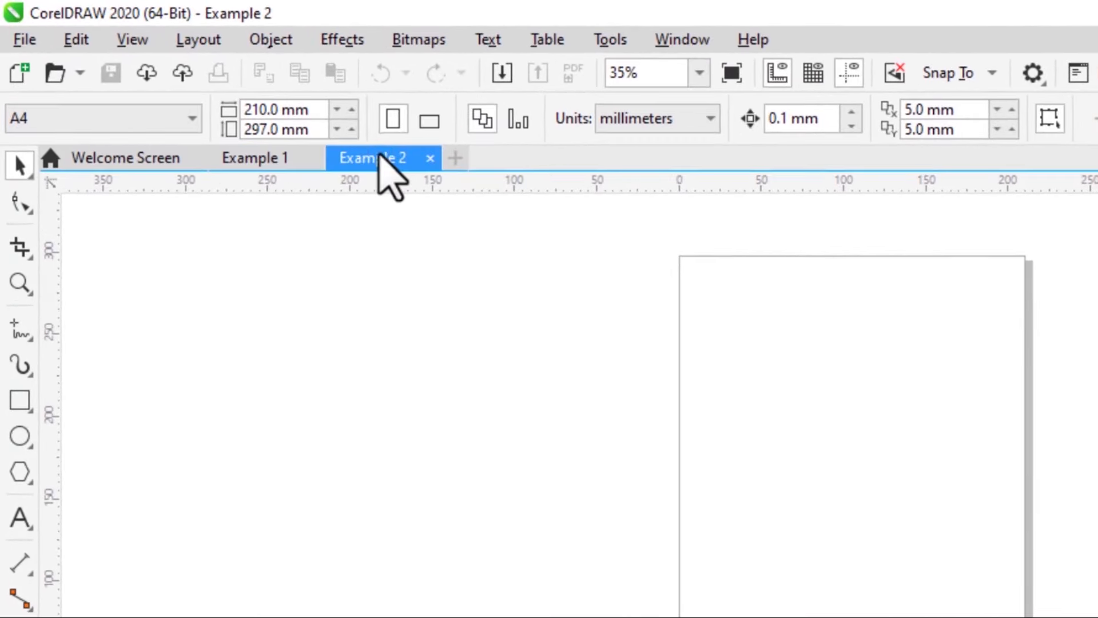
- Switch to the Example 1 document and back to Example 2
{"action": "left_click", "coordinate": [380, 157]}
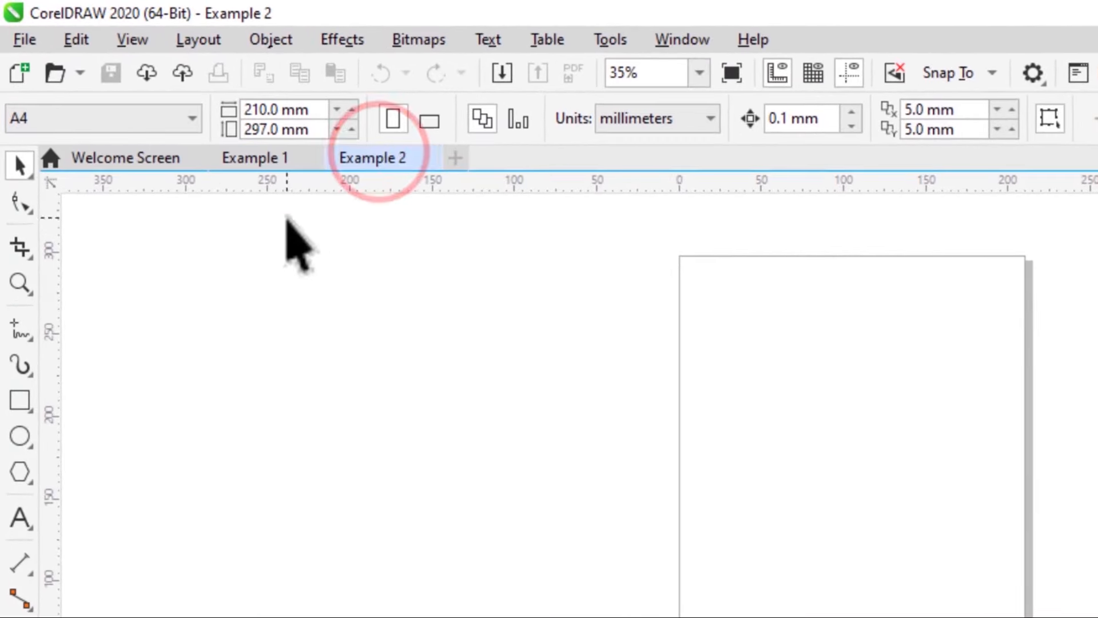
{"action": "left_click", "coordinate": [281, 159]}
{"action": "left_click", "coordinate": [364, 158]}
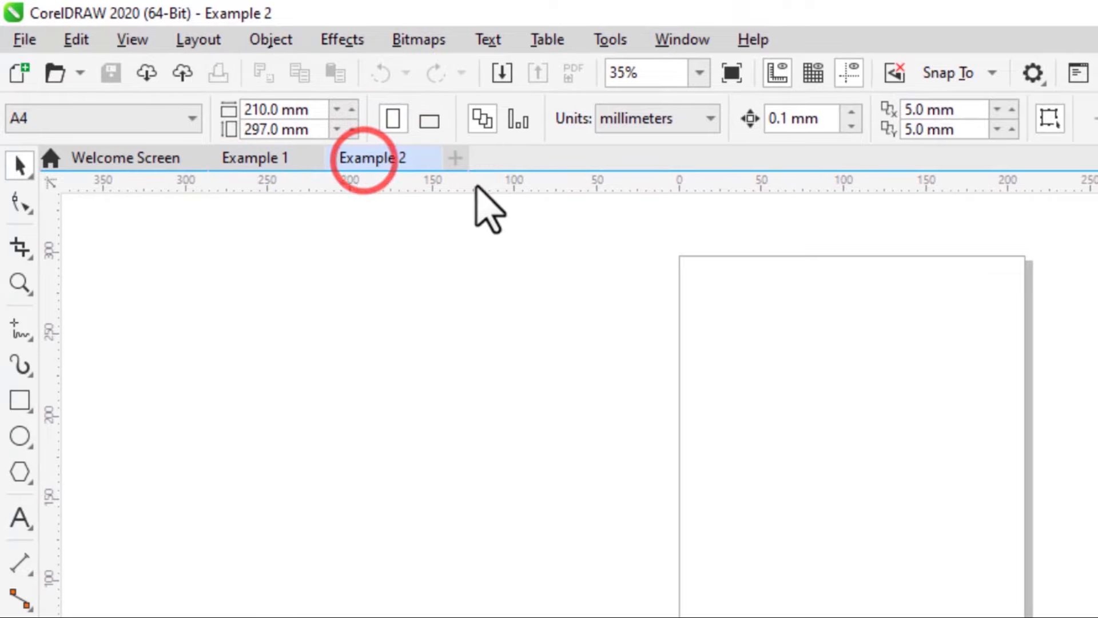
- Cancel the setup of a further new document and close Example 2, returning to Example 1
{"action": "left_click", "coordinate": [456, 158]}
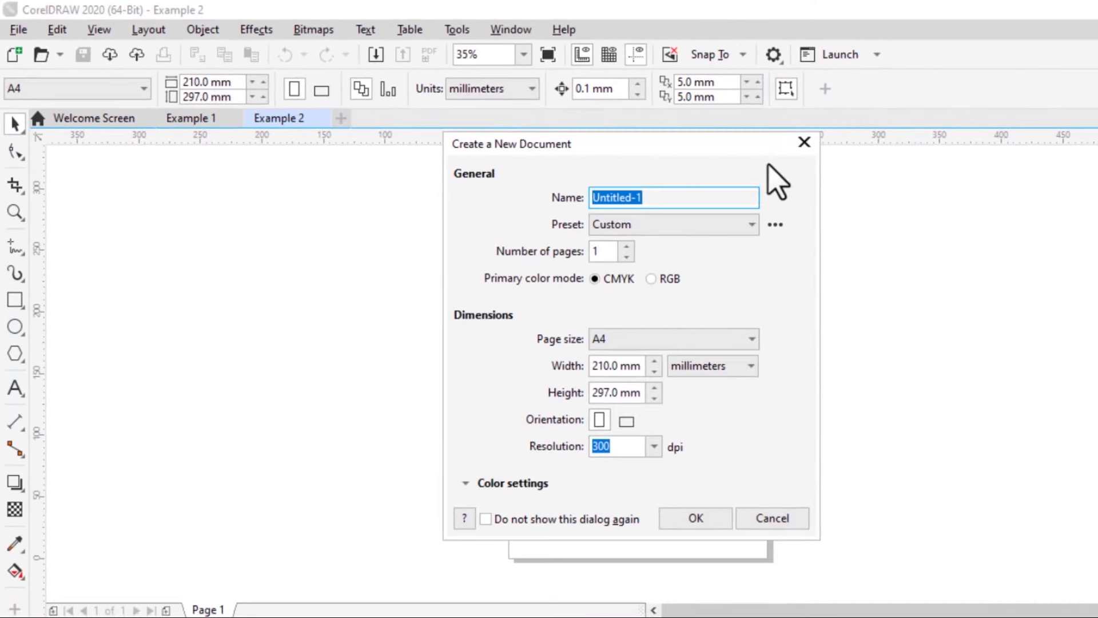
{"action": "left_click", "coordinate": [803, 143]}
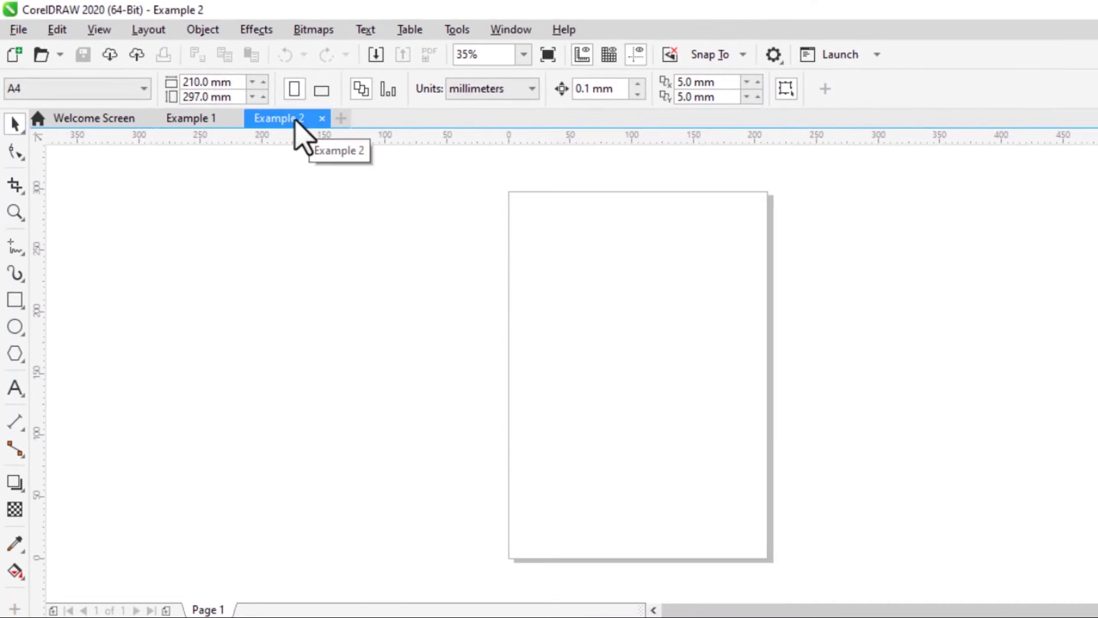
{"action": "left_click", "coordinate": [322, 118]}
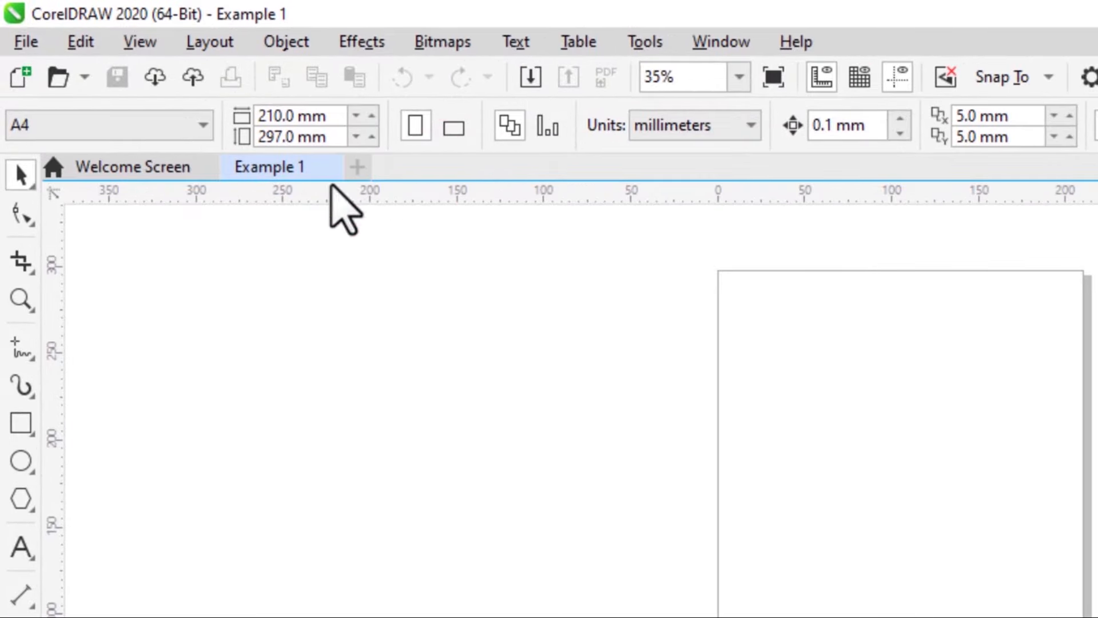
{"action": "left_click", "coordinate": [291, 169]}
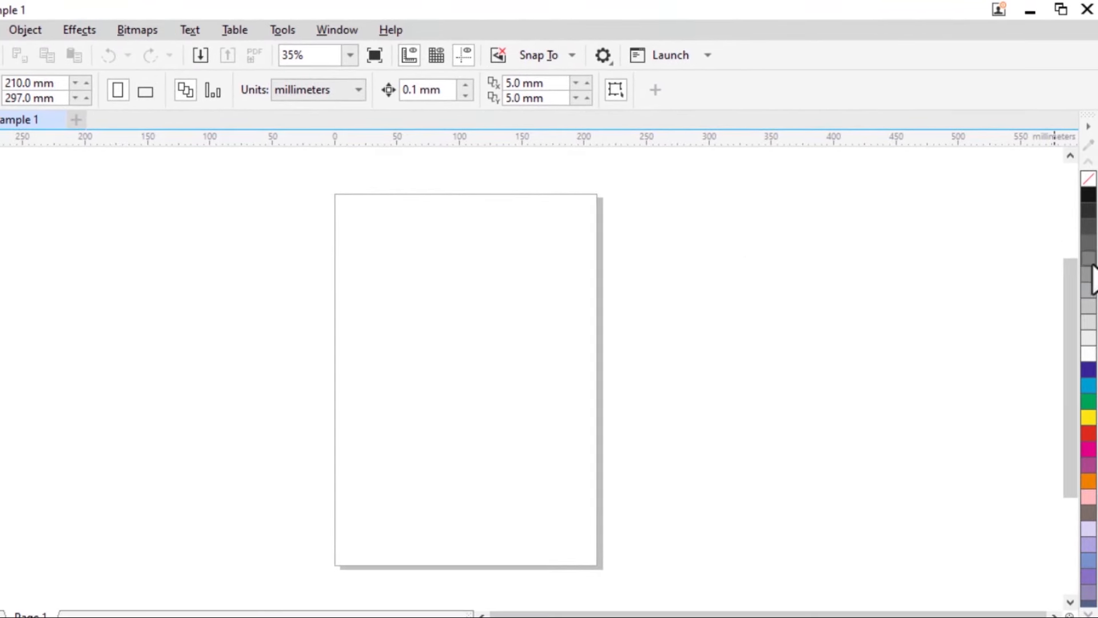
- Try a dark gray from the color palette with nothing selected and cancel the document defaults change
{"action": "left_click", "coordinate": [1090, 242]}
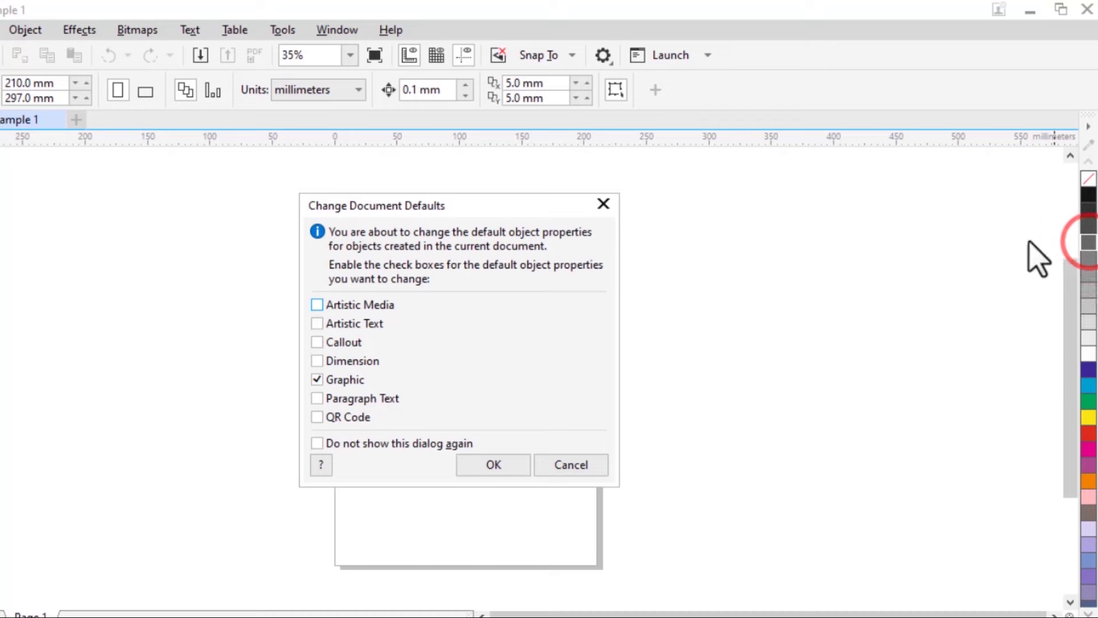
{"action": "left_click", "coordinate": [603, 205]}
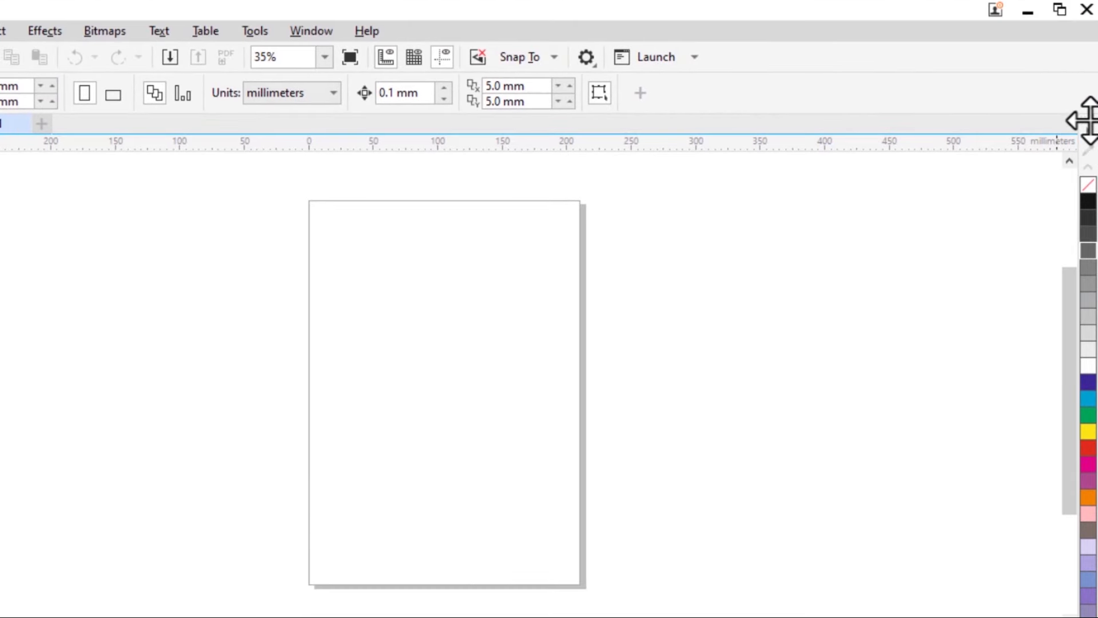
- Undock the Default Palette and resize it into a compact, multi-column floating grid of color swatches
{"action": "left_click_drag", "start_coordinate": [1084, 120], "coordinate": [980, 149]}
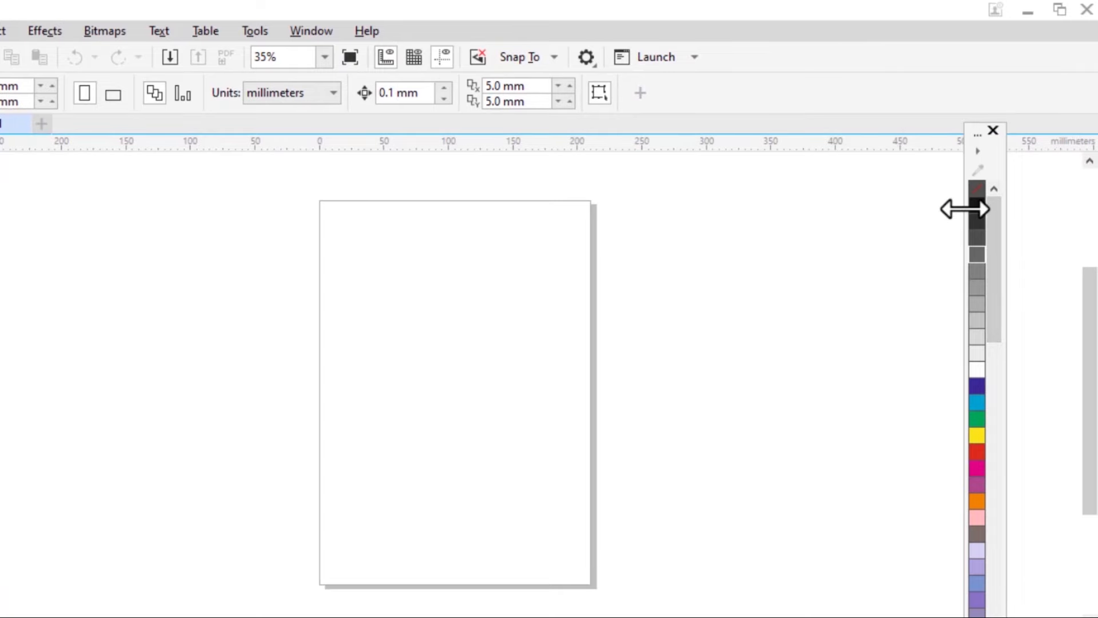
{"action": "left_click_drag", "start_coordinate": [964, 208], "coordinate": [789, 218]}
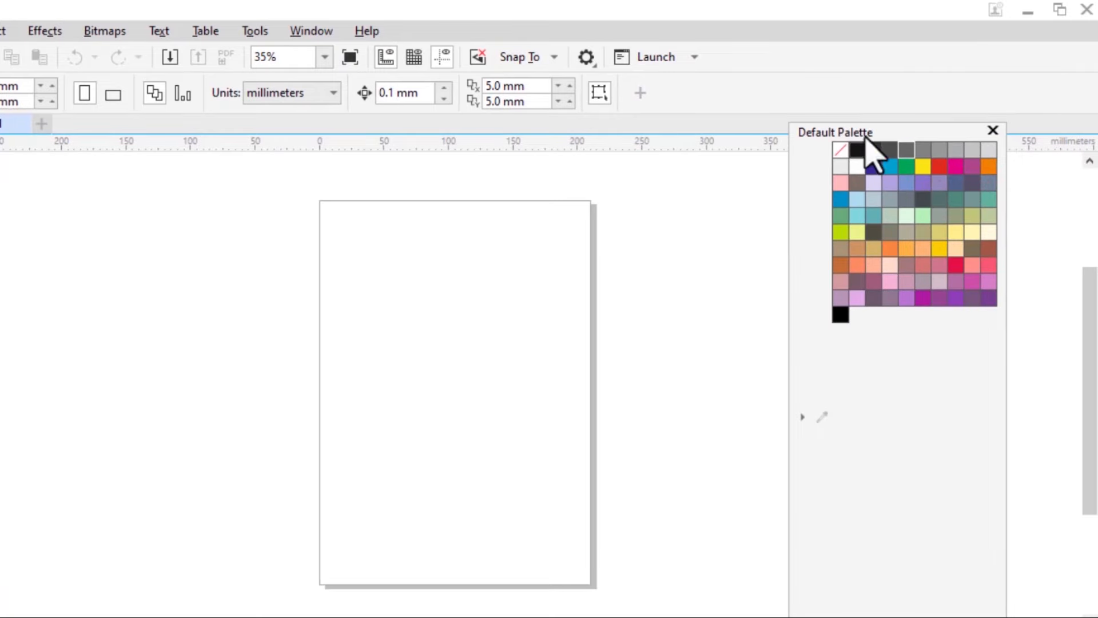
{"action": "left_click_drag", "start_coordinate": [870, 124], "coordinate": [893, 504]}
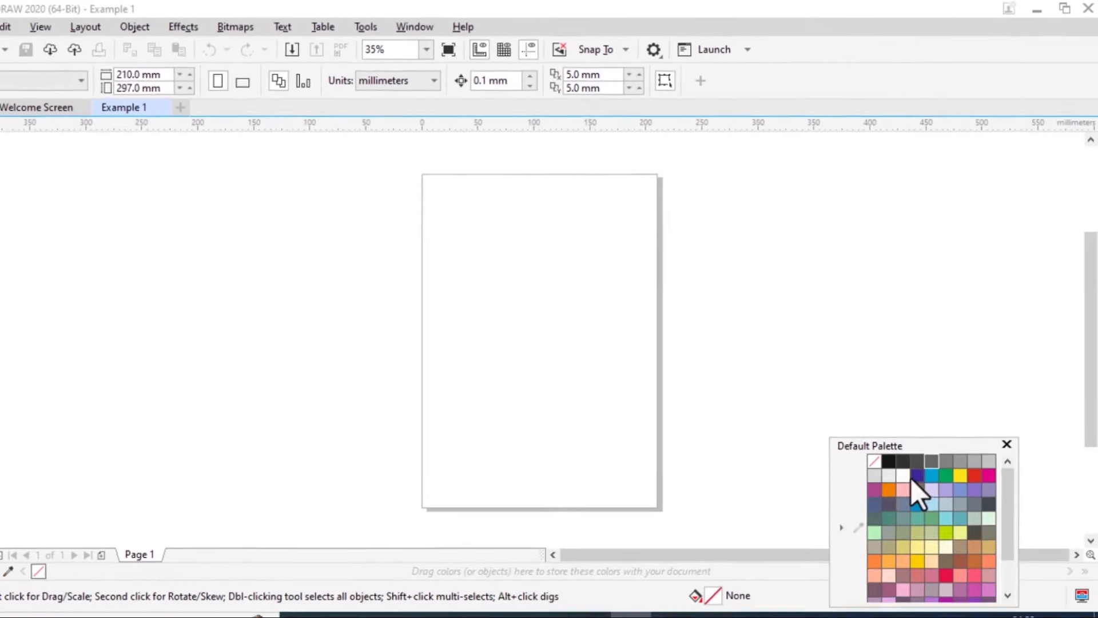
{"action": "left_click", "coordinate": [841, 471]}
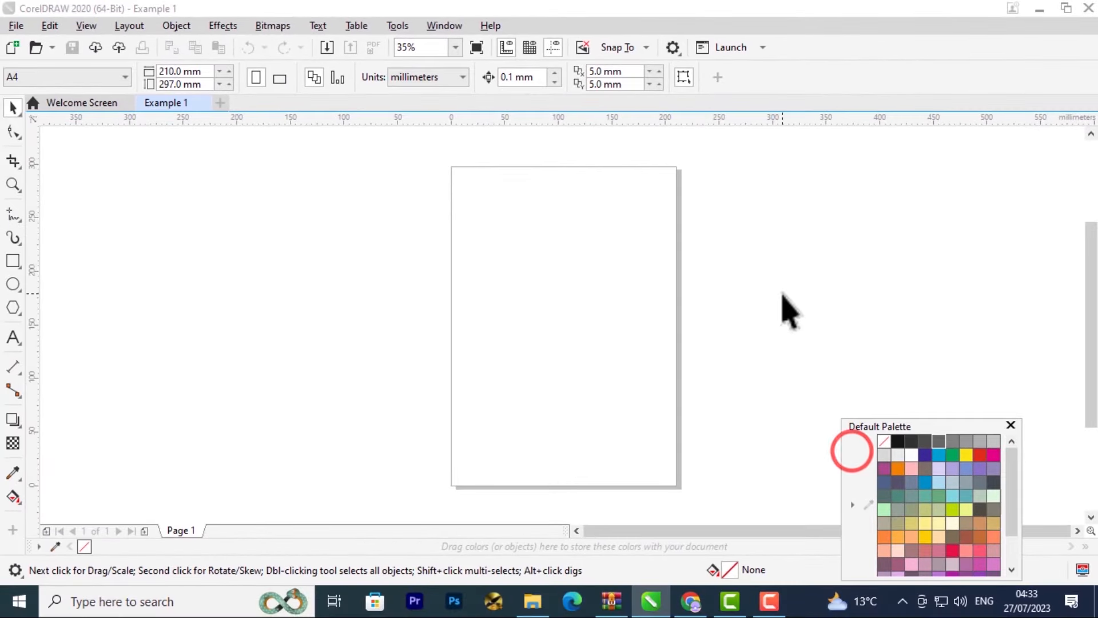
- Place the floating Default Palette beside the upper part of the page and look through its remaining color swatches
{"action": "left_click_drag", "start_coordinate": [928, 425], "coordinate": [801, 175]}
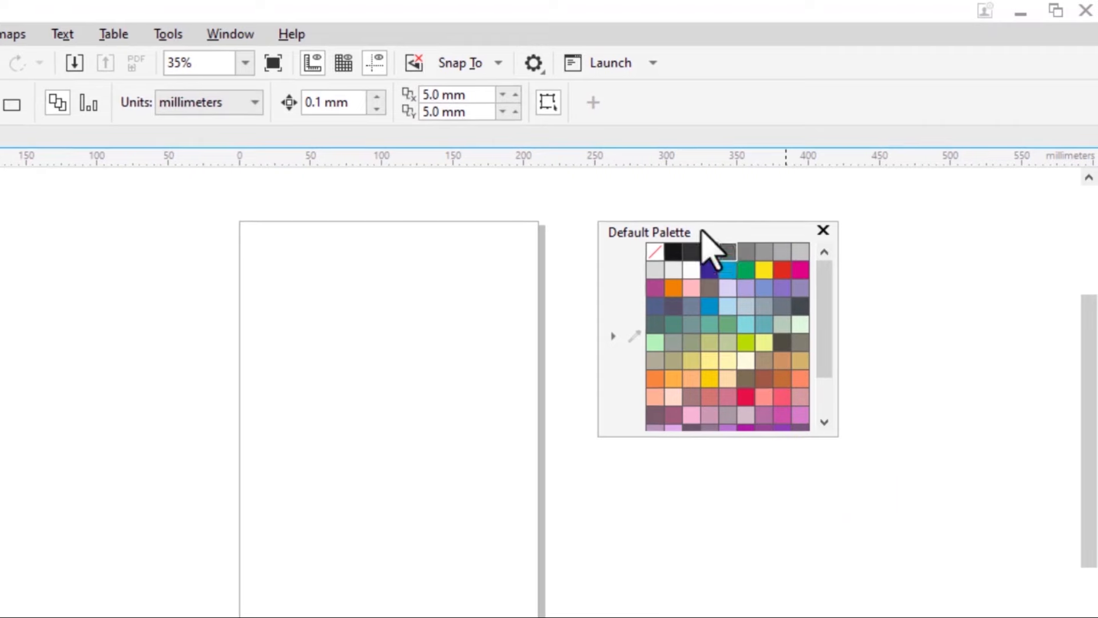
{"action": "left_click_drag", "start_coordinate": [704, 234], "coordinate": [669, 231]}
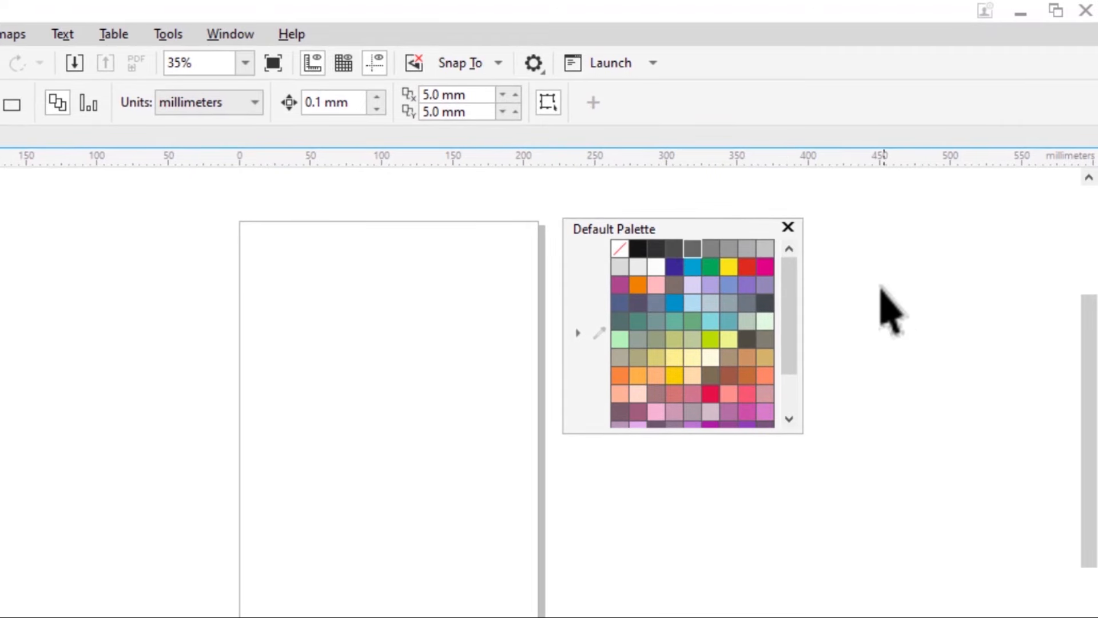
{"action": "left_click", "coordinate": [784, 295]}
{"action": "left_click_drag", "start_coordinate": [785, 295], "coordinate": [808, 393]}
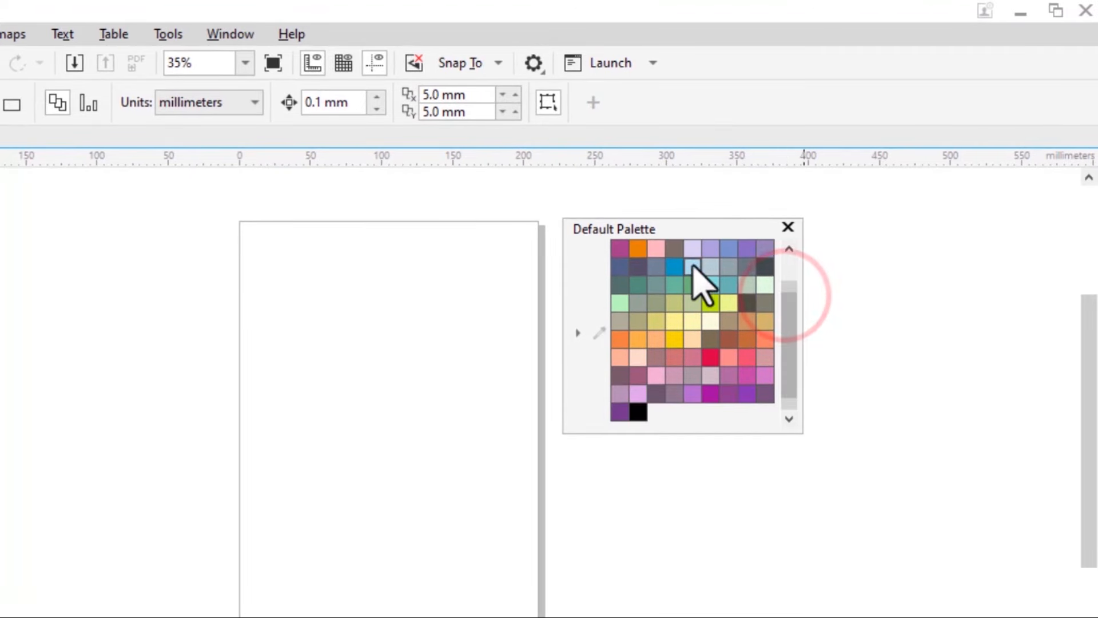
{"action": "left_click", "coordinate": [666, 219]}
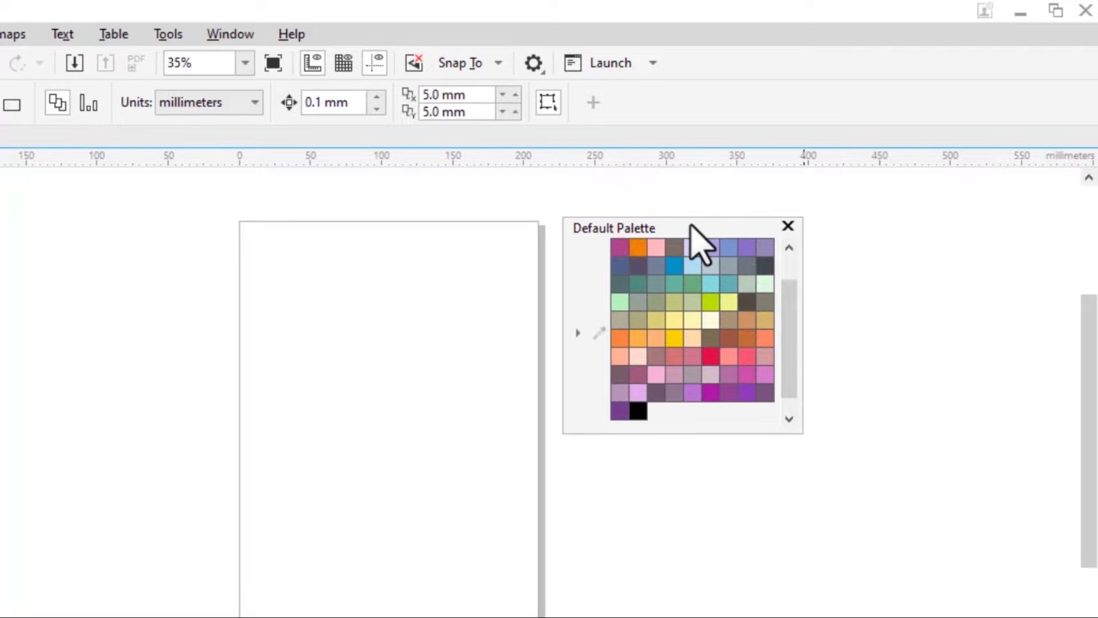
- Try docking the Default Palette as a single row below the property bar and undock it over the page again
{"action": "mouse_move", "coordinate": [693, 228]}
{"action": "left_mouse_down"}
{"action": "mouse_move", "coordinate": [1049, 161]}
{"action": "mouse_move", "coordinate": [1068, 94]}
{"action": "mouse_move", "coordinate": [1071, 109]}
{"action": "left_mouse_up"}
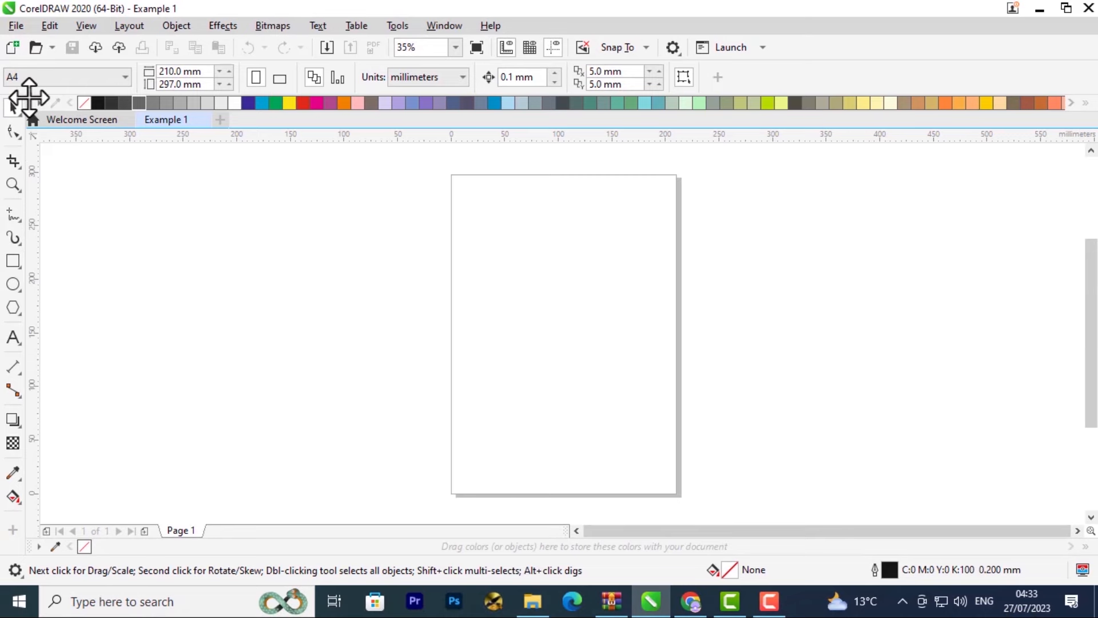
{"action": "mouse_move", "coordinate": [30, 98]}
{"action": "left_mouse_down"}
{"action": "mouse_move", "coordinate": [184, 127]}
{"action": "mouse_move", "coordinate": [234, 184]}
{"action": "mouse_move", "coordinate": [214, 201]}
{"action": "left_mouse_up"}
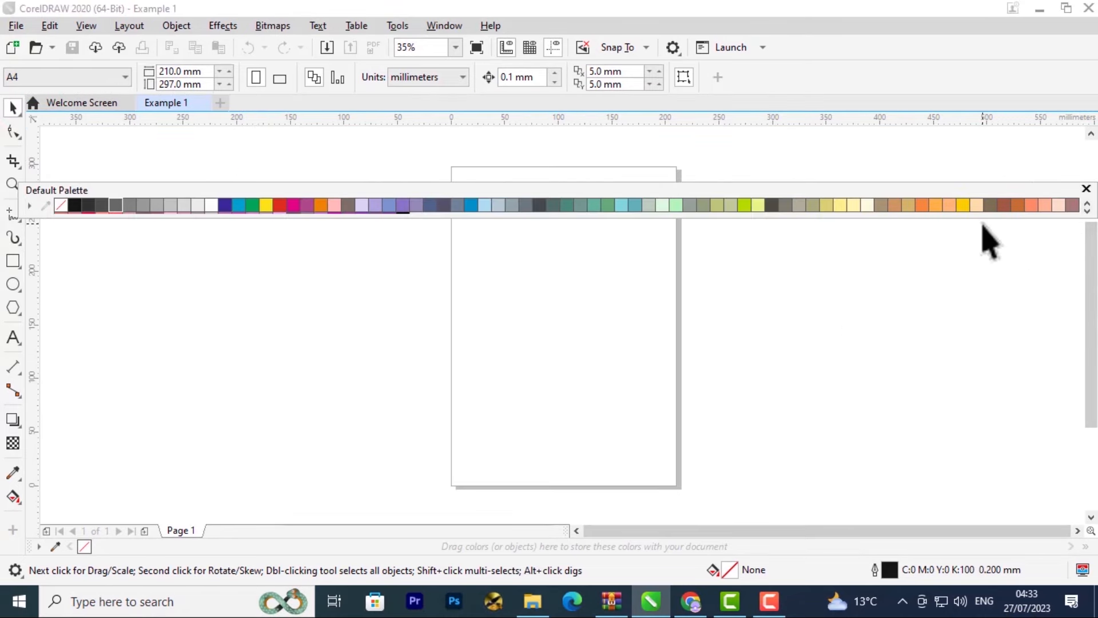
- Resize the floating Default Palette into a compact eight-column grid and place it beside the upper part of the page
{"action": "left_click_drag", "start_coordinate": [979, 219], "coordinate": [982, 469]}
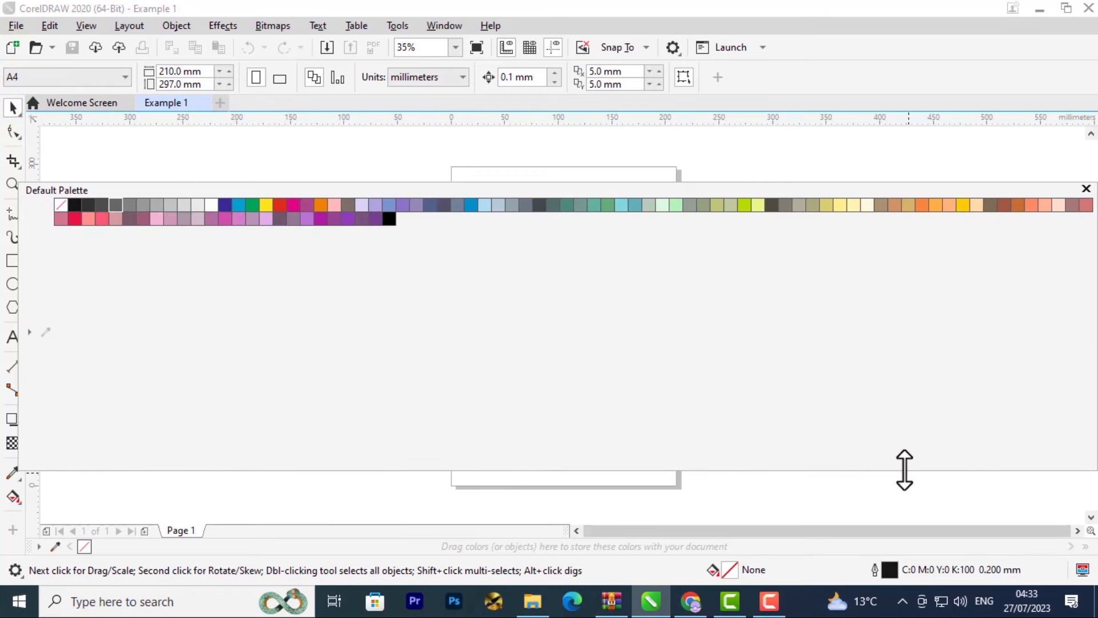
{"action": "left_click_drag", "start_coordinate": [905, 469], "coordinate": [838, 341]}
{"action": "left_click_drag", "start_coordinate": [1087, 289], "coordinate": [193, 356]}
{"action": "left_click_drag", "start_coordinate": [113, 192], "coordinate": [970, 175]}
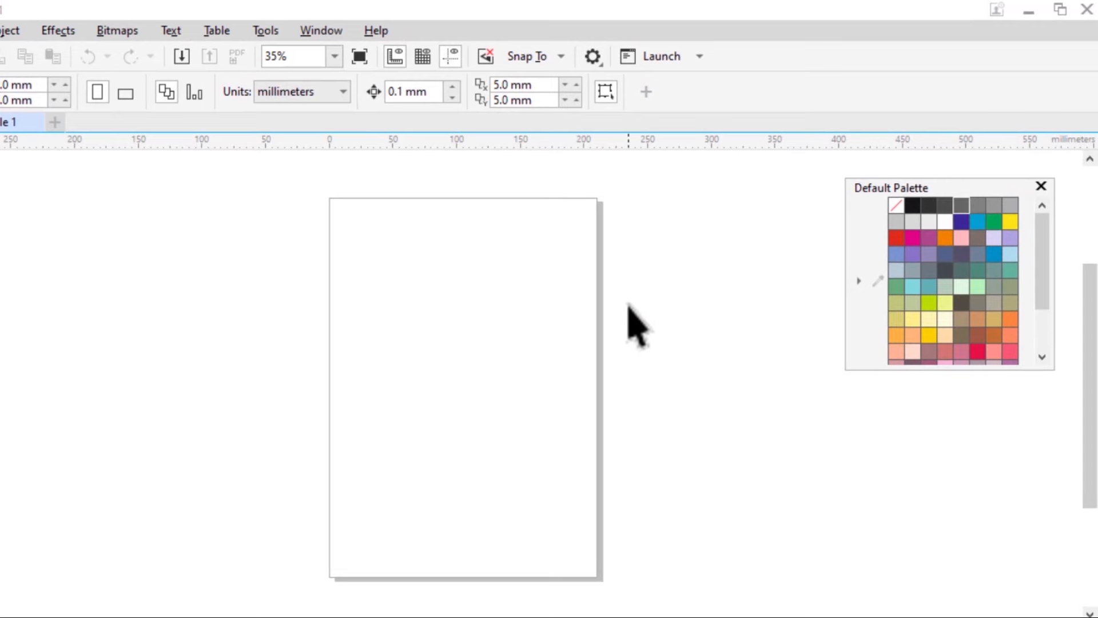
- Examine the A4 page at closer and wider zoom levels and different scroll positions, bringing the whole page back into view
{"action": "scroll", "coordinate": [515, 366], "scroll_direction": "up", "scroll_amount": 1}
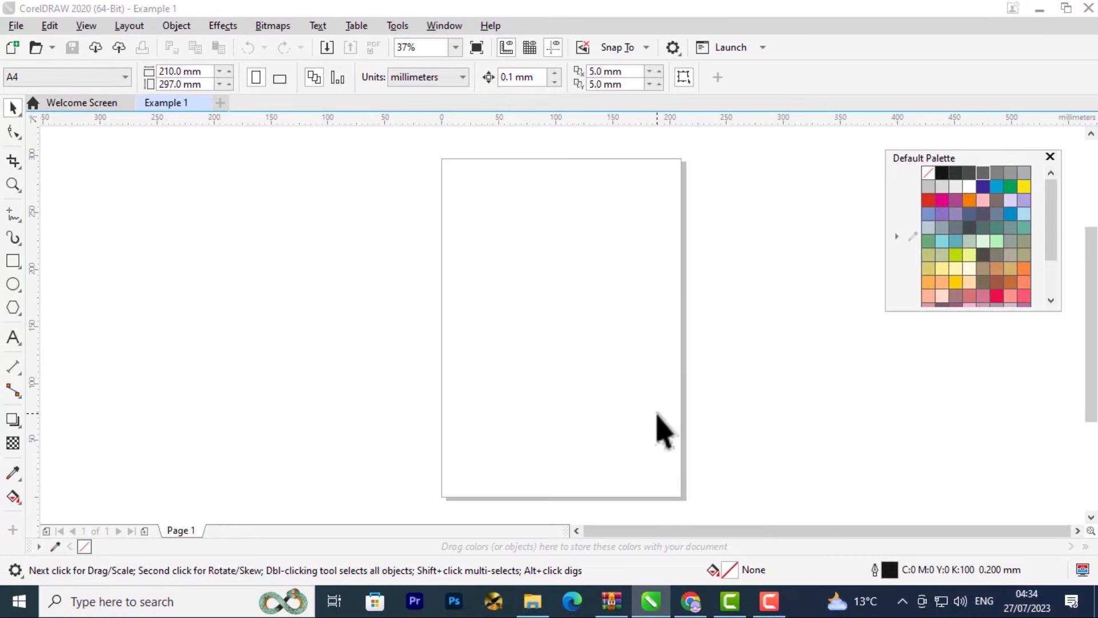
{"action": "scroll", "coordinate": [658, 414], "scroll_direction": "up", "scroll_amount": 4}
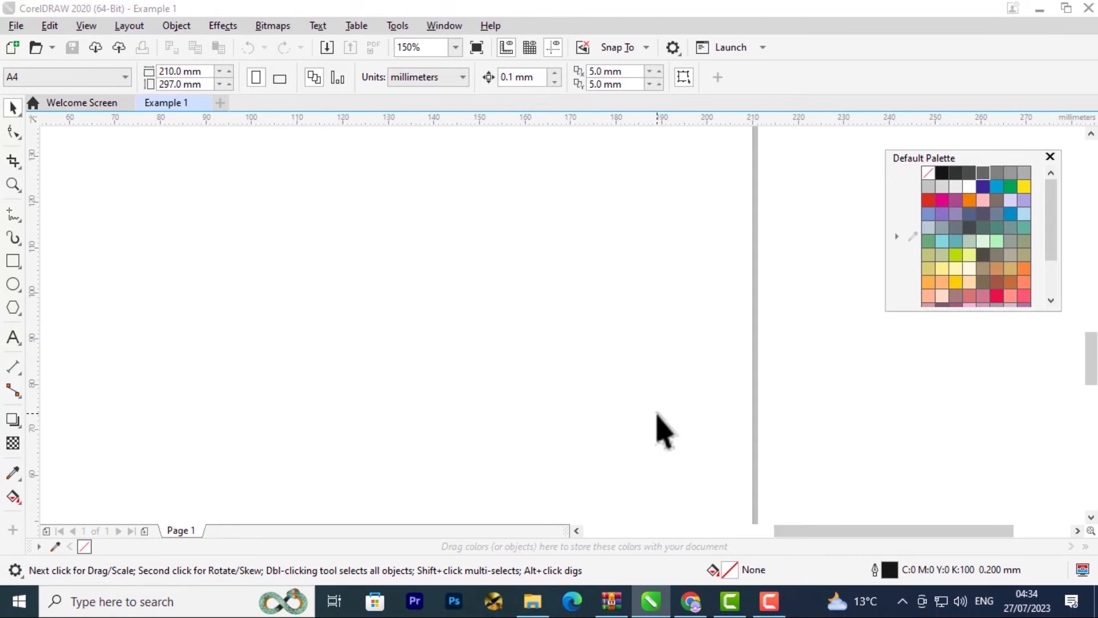
{"action": "scroll", "coordinate": [664, 433], "scroll_direction": "up", "scroll_amount": 2}
{"action": "scroll", "coordinate": [664, 433], "scroll_direction": "down", "scroll_amount": 6}
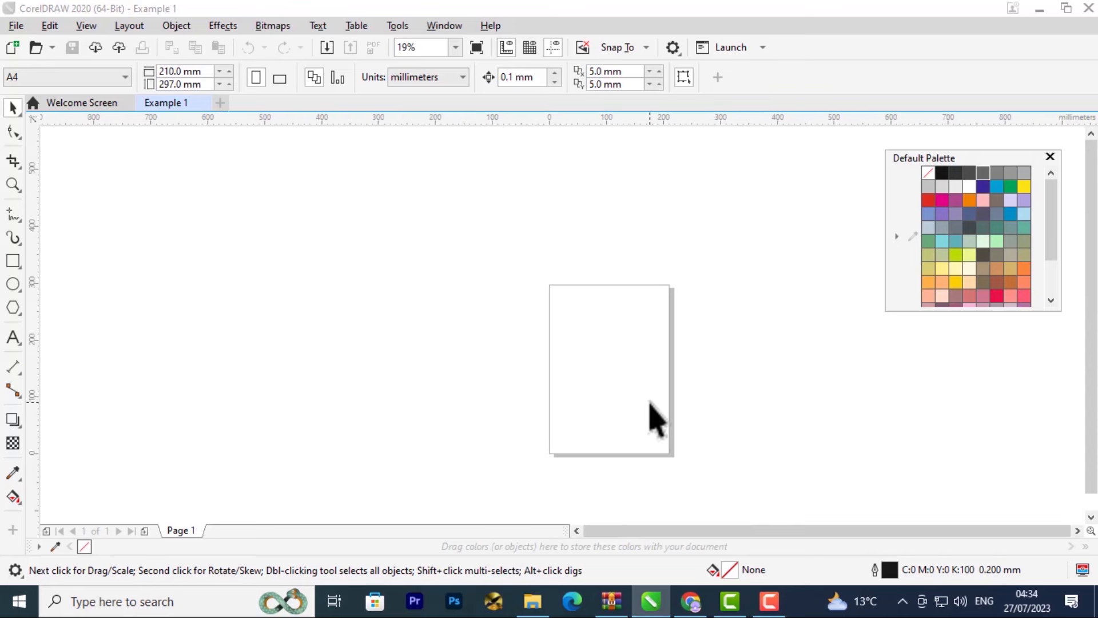
{"action": "scroll", "coordinate": [652, 405], "scroll_direction": "up", "scroll_amount": 5}
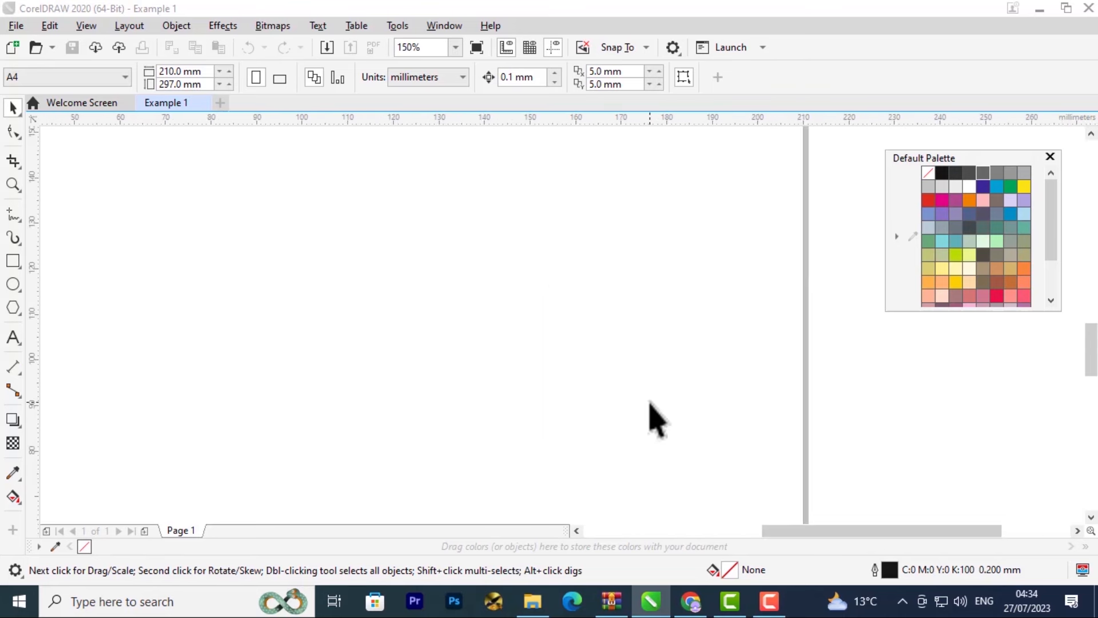
{"action": "scroll", "coordinate": [678, 341], "scroll_direction": "down", "scroll_amount": 5}
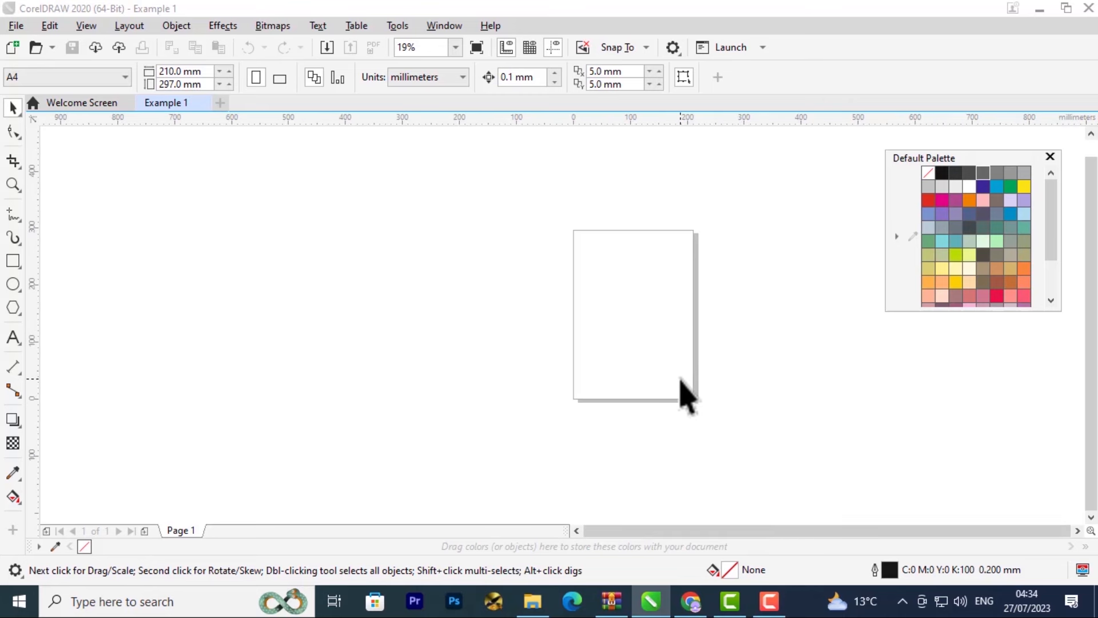
{"action": "scroll", "coordinate": [684, 394], "scroll_direction": "down", "scroll_amount": 1}
{"action": "scroll", "coordinate": [687, 395], "scroll_direction": "up", "scroll_amount": 2}
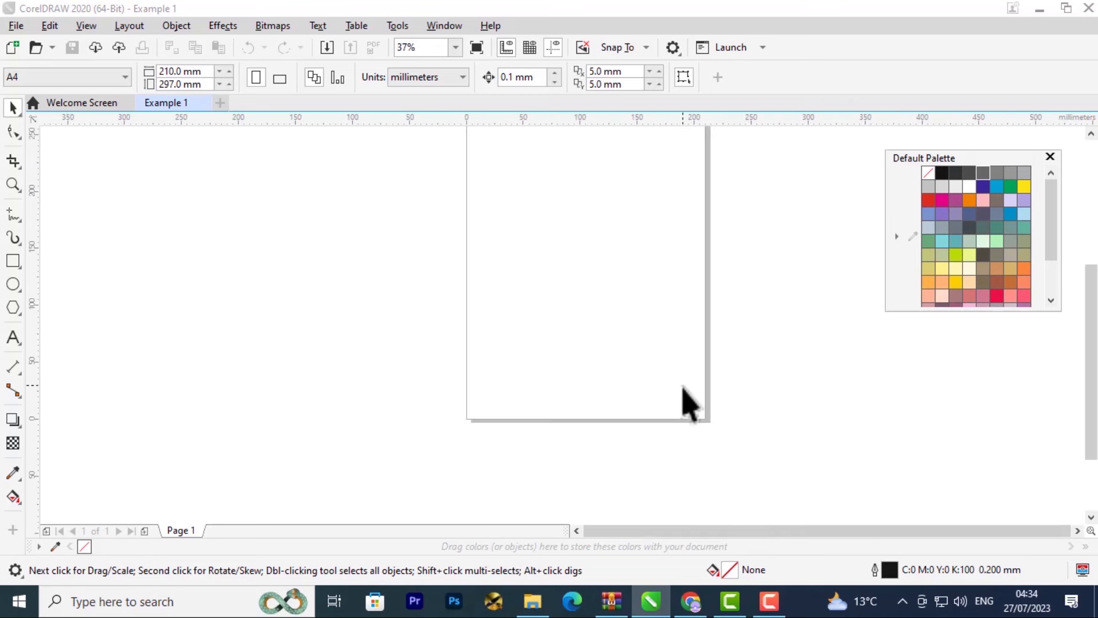
{"action": "scroll", "coordinate": [687, 394], "scroll_direction": "up", "scroll_amount": 1}
{"action": "scroll", "coordinate": [769, 412], "scroll_direction": "down", "scroll_amount": 1}
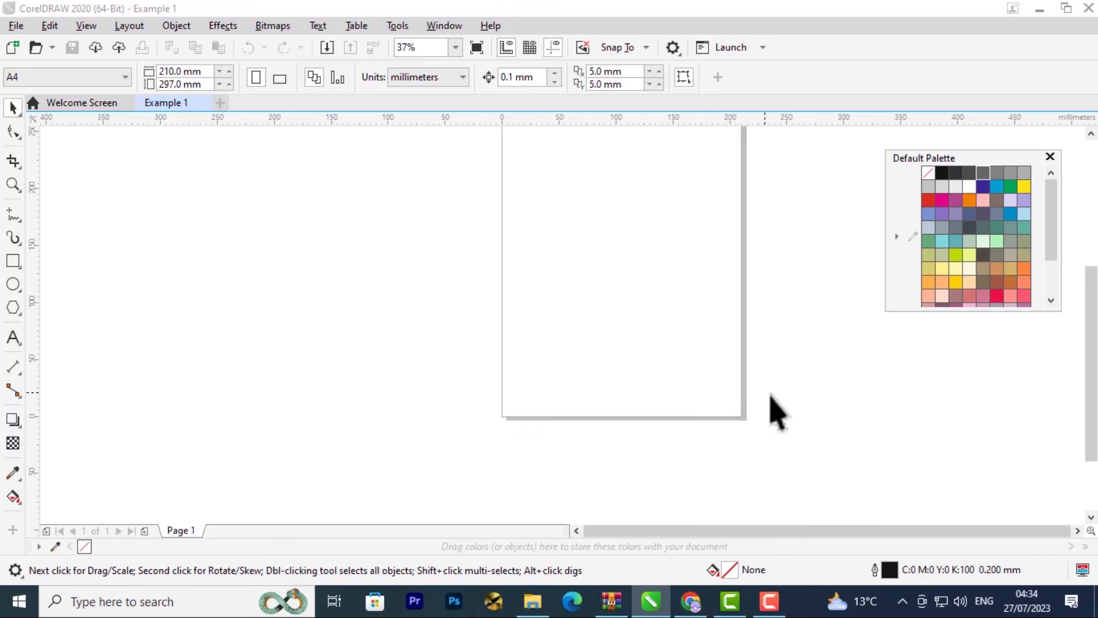
{"action": "left_click_drag", "start_coordinate": [1094, 393], "coordinate": [1095, 356]}
{"action": "left_click", "coordinate": [730, 514]}
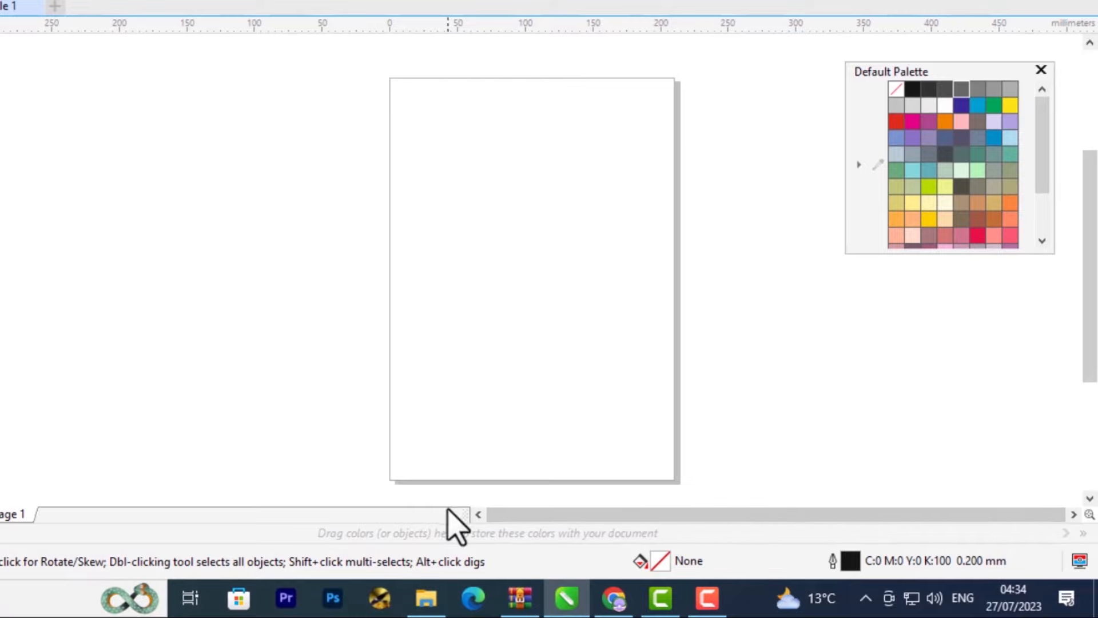
{"action": "left_click_drag", "start_coordinate": [1093, 170], "coordinate": [1093, 168]}
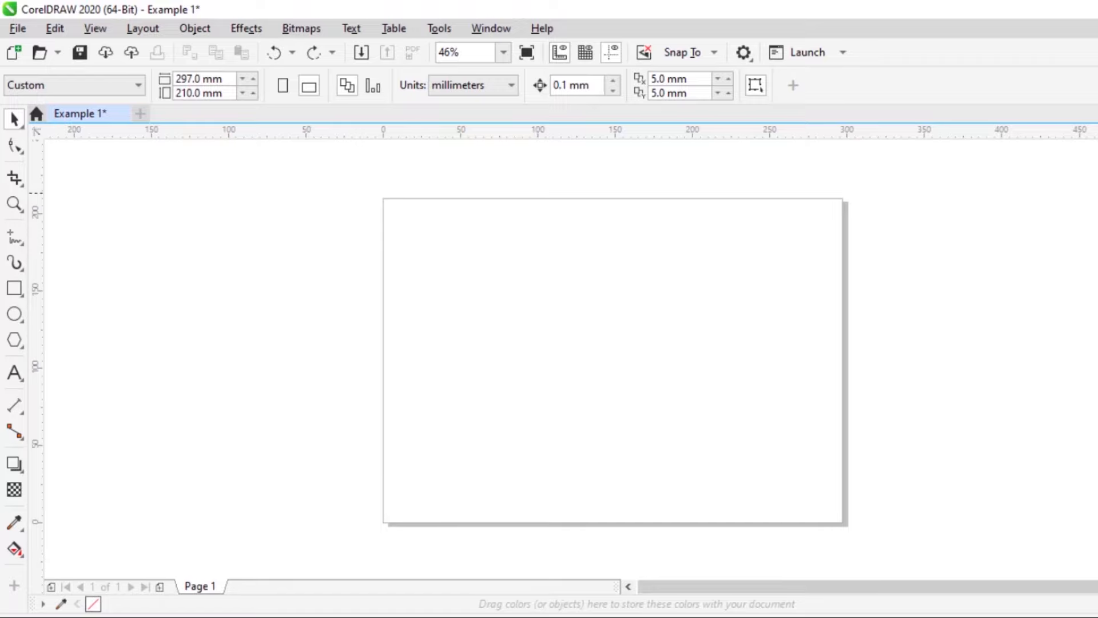
- Draw a square about 146 mm wide on the landscape page with the Rectangle tool, constraining its proportions
{"action": "left_click", "coordinate": [8, 126]}
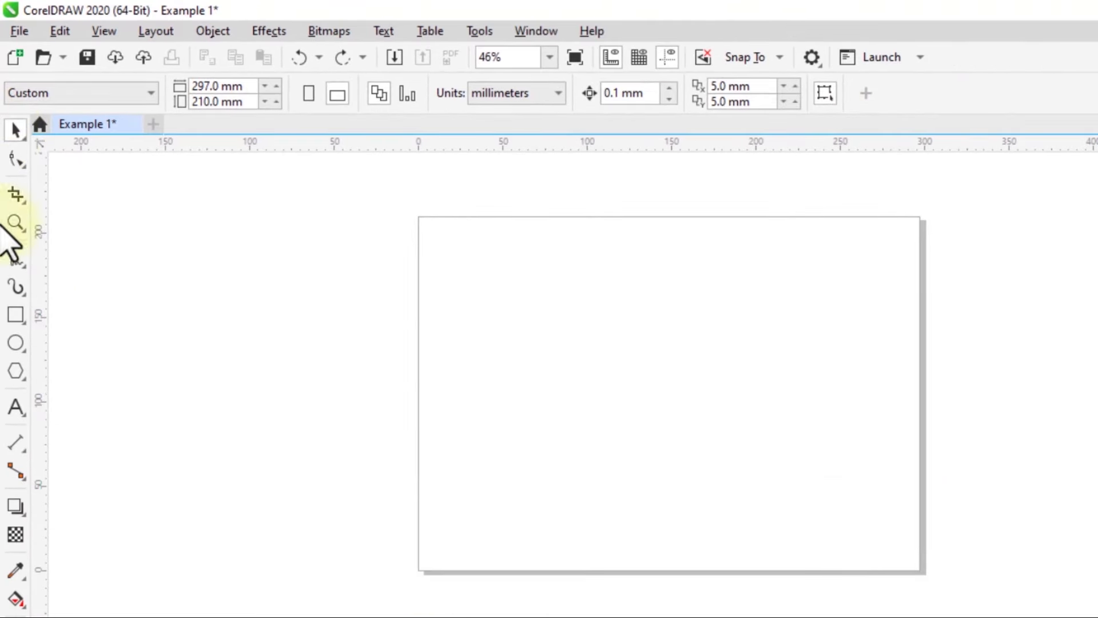
{"action": "left_click", "coordinate": [16, 129]}
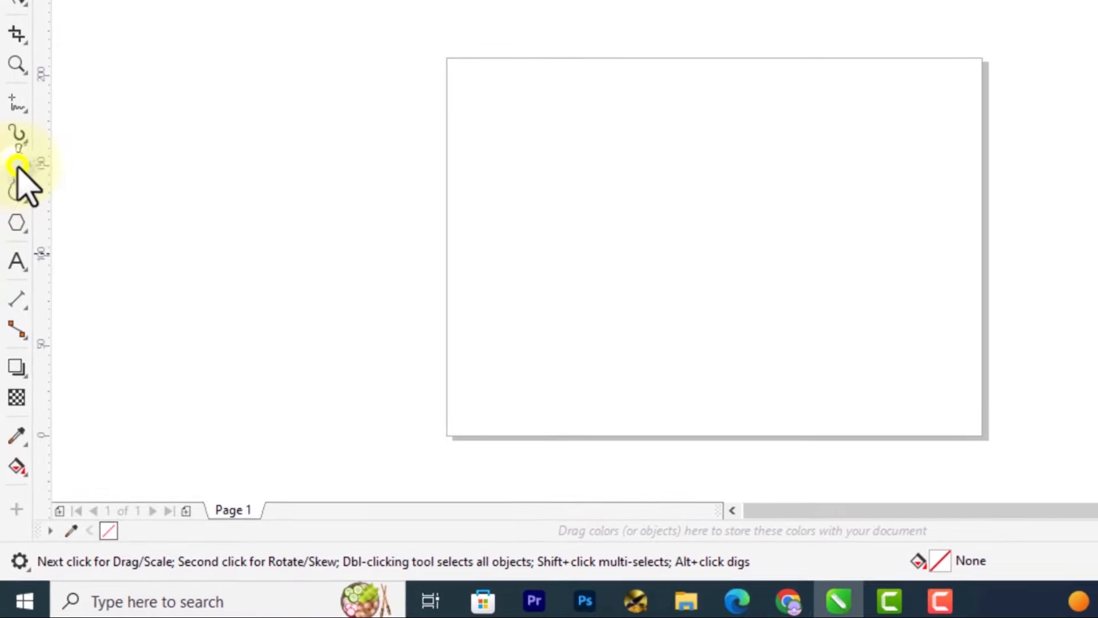
{"action": "right_click", "coordinate": [16, 318]}
{"action": "left_click", "coordinate": [19, 164]}
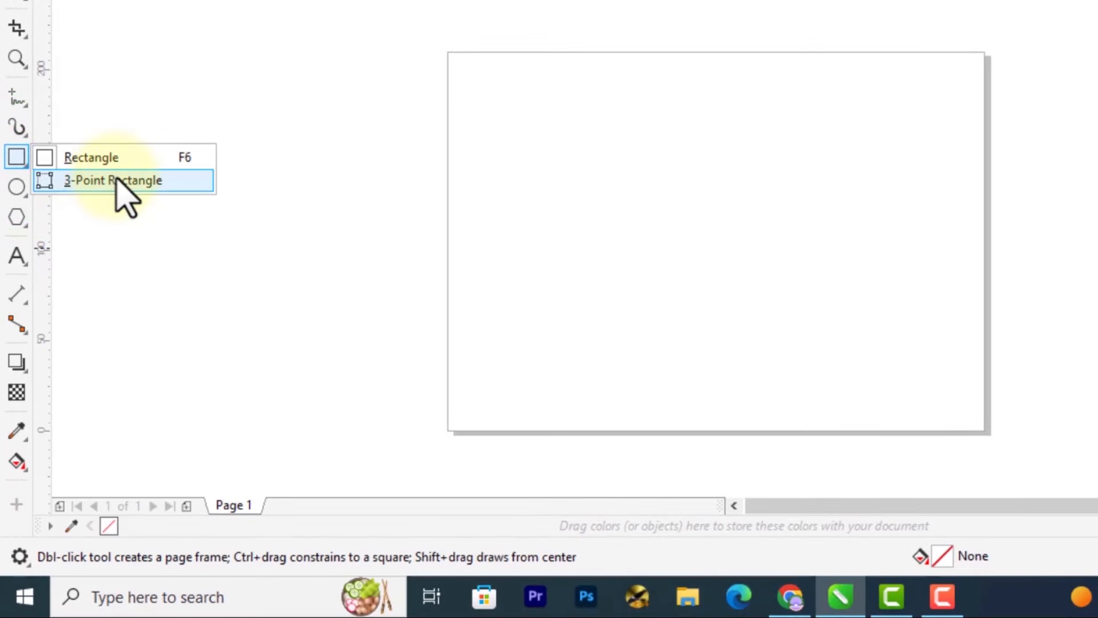
{"action": "left_click", "coordinate": [17, 156]}
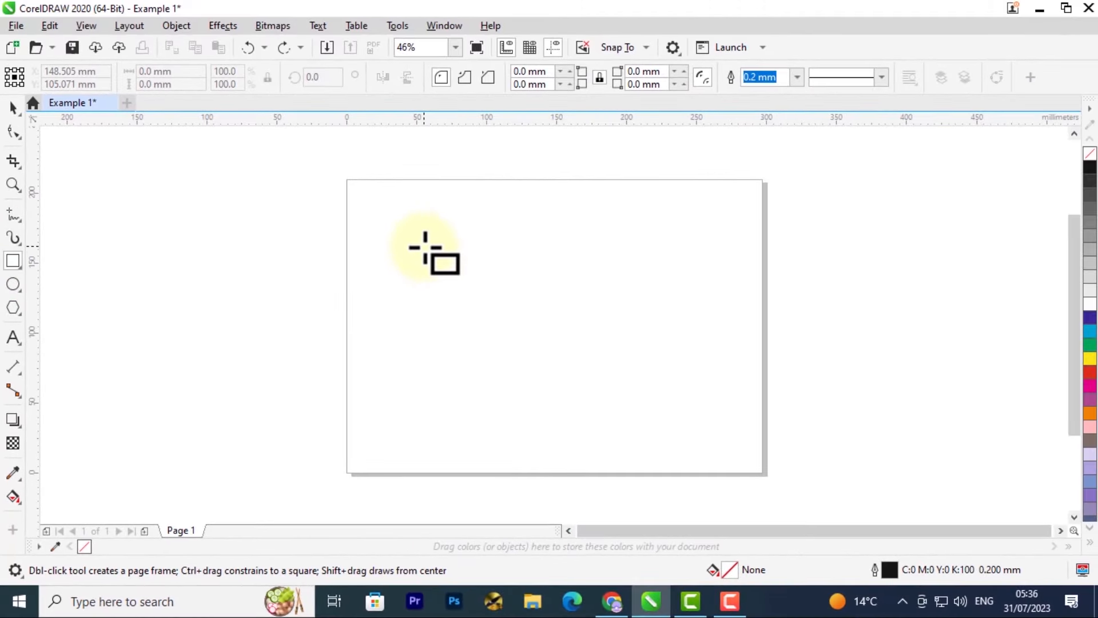
{"action": "left_click_drag", "start_coordinate": [403, 250], "coordinate": [421, 264]}
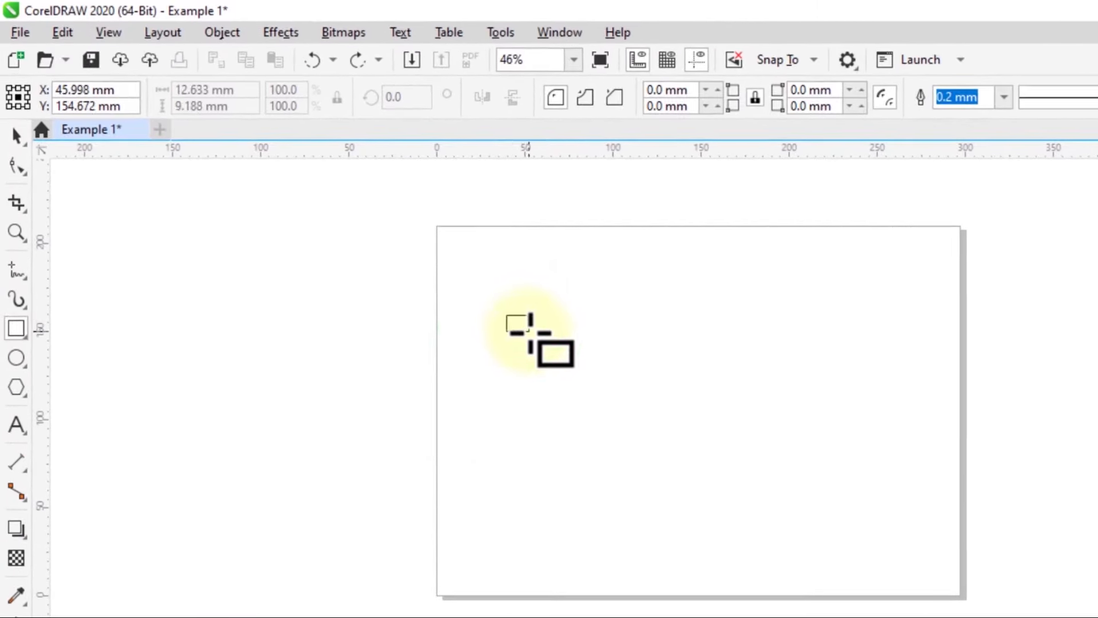
{"action": "left_click_drag", "start_coordinate": [529, 331], "coordinate": [765, 428]}
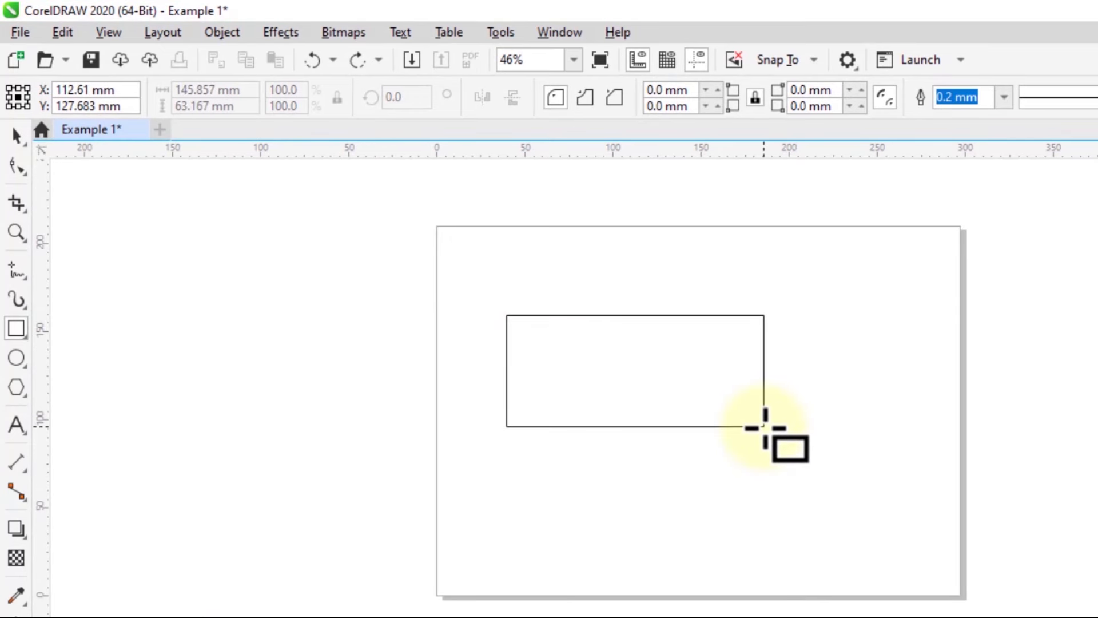
{"action": "key", "text": "ctrl"}
{"action": "left_click_drag", "start_coordinate": [766, 428], "coordinate": [766, 428]}
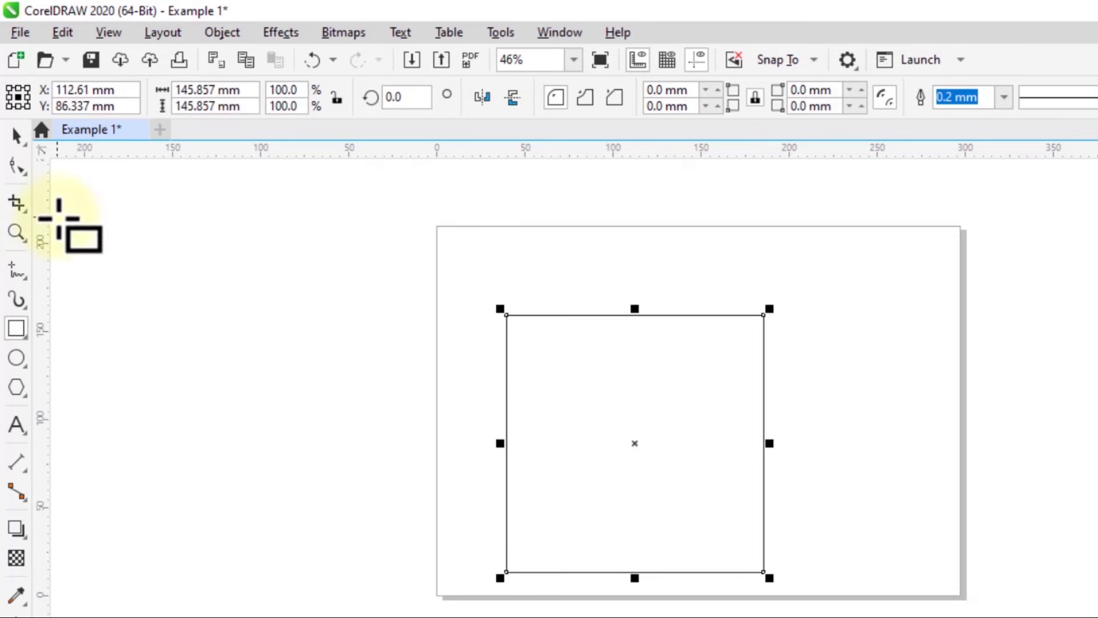
- Move the square up toward the middle of the page and scale it proportionally to about 76 mm
{"action": "left_click", "coordinate": [17, 136]}
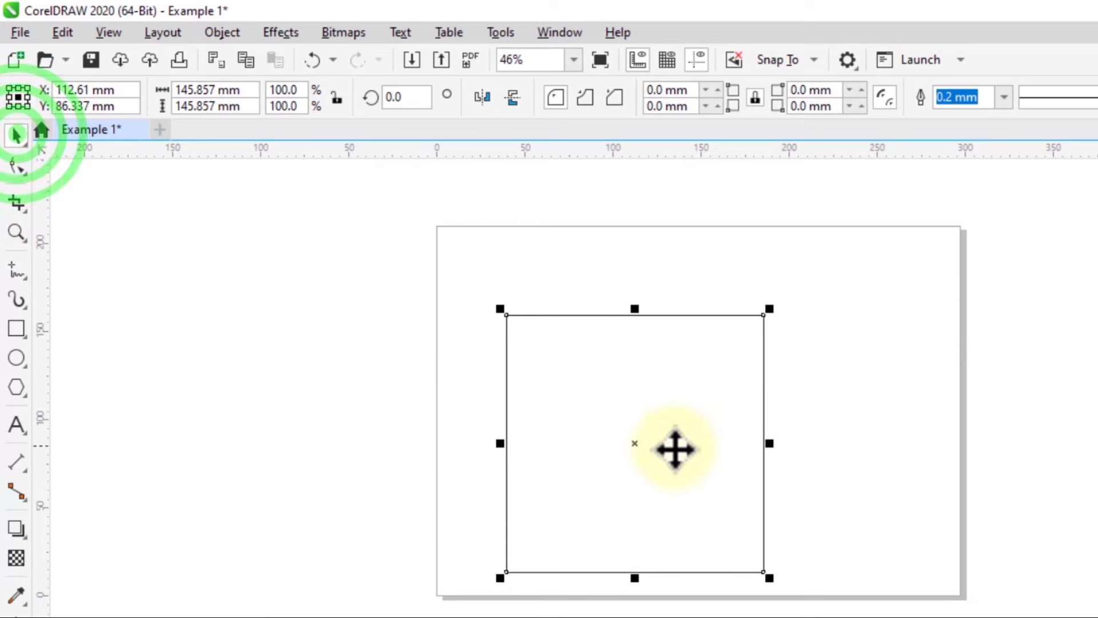
{"action": "left_click_drag", "start_coordinate": [636, 461], "coordinate": [708, 413]}
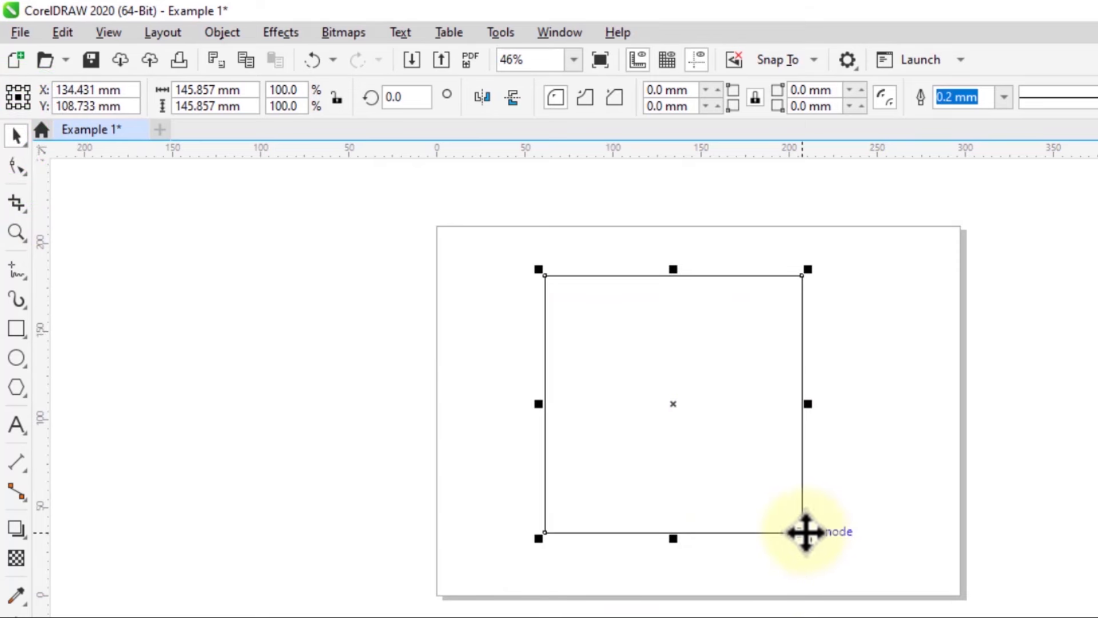
{"action": "left_click_drag", "start_coordinate": [806, 535], "coordinate": [684, 418]}
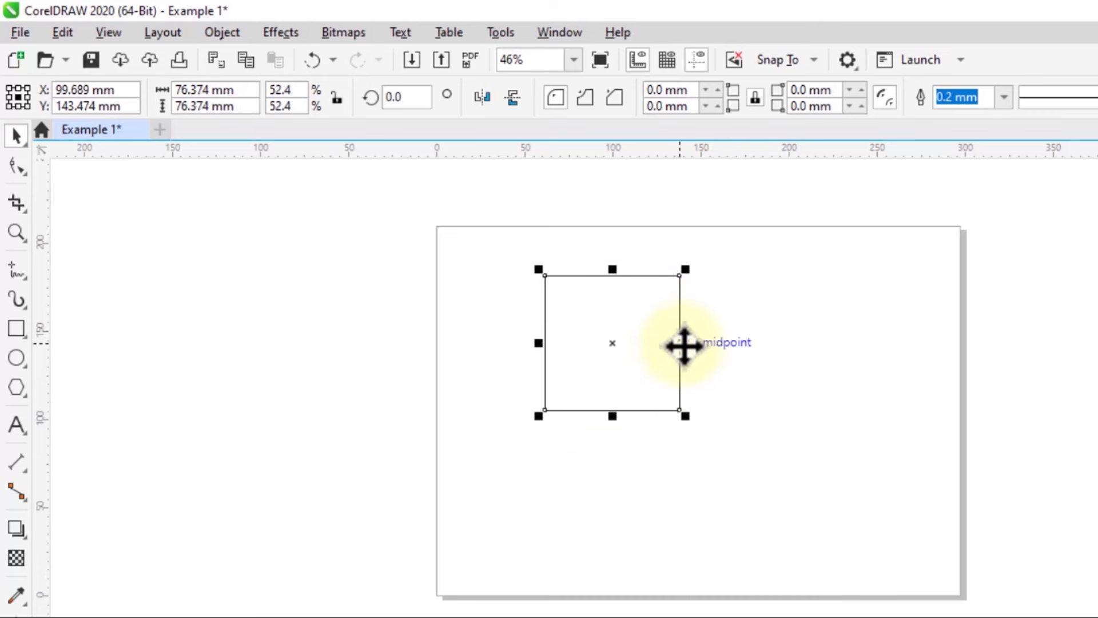
- Try stretching the square horizontally to about 175 mm wide, undo the stretch, and deselect the shape
{"action": "left_click_drag", "start_coordinate": [683, 343], "coordinate": [856, 345]}
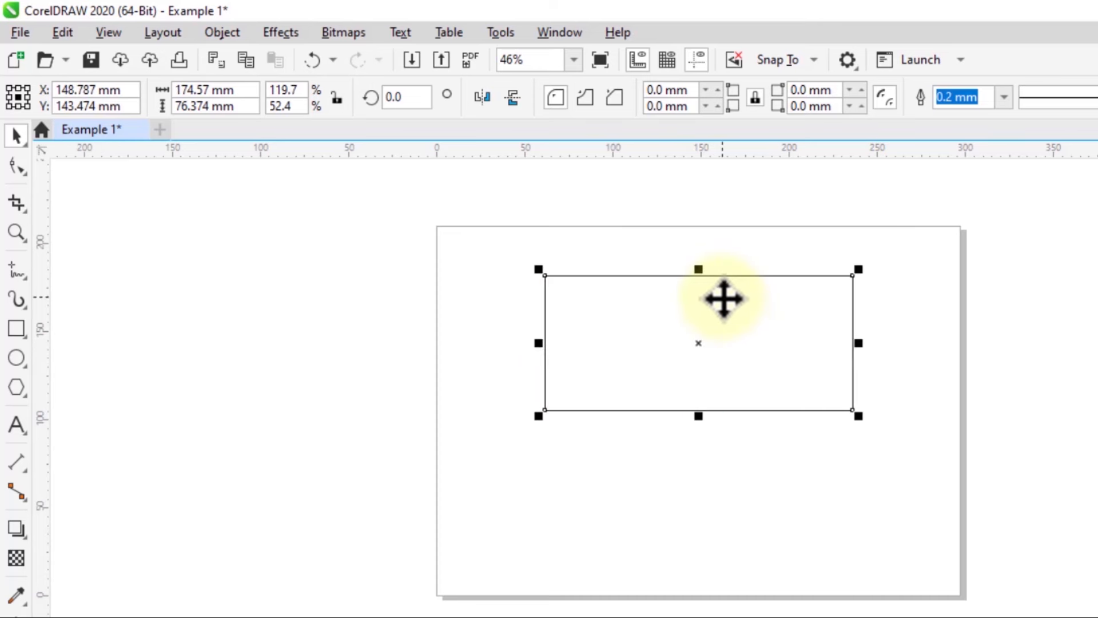
{"action": "key", "text": "ctrl+z"}
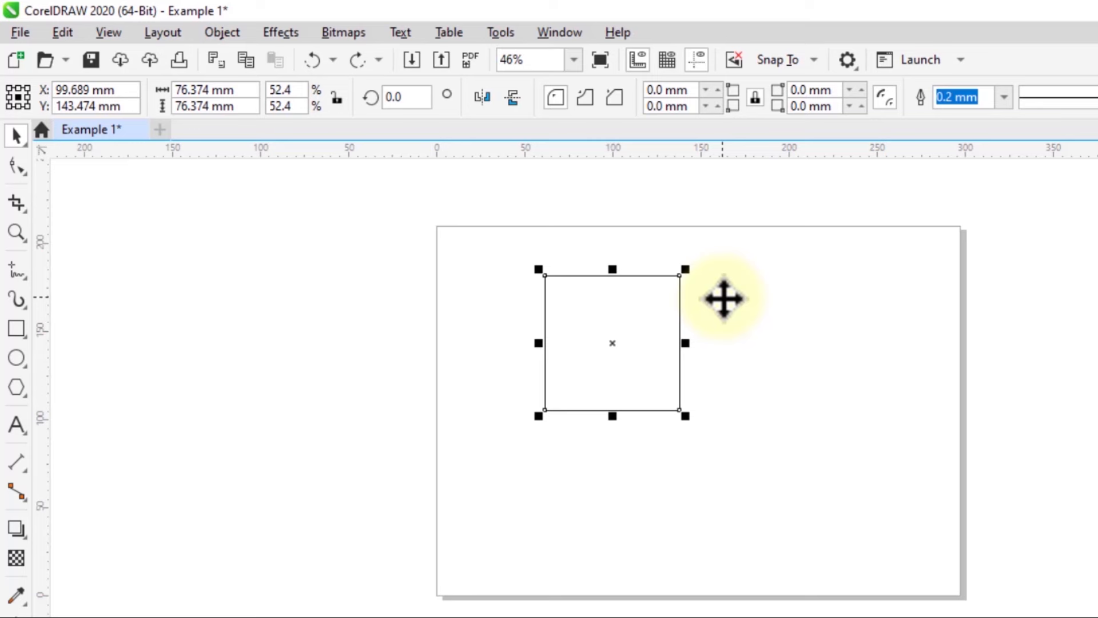
{"action": "left_click", "coordinate": [798, 342]}
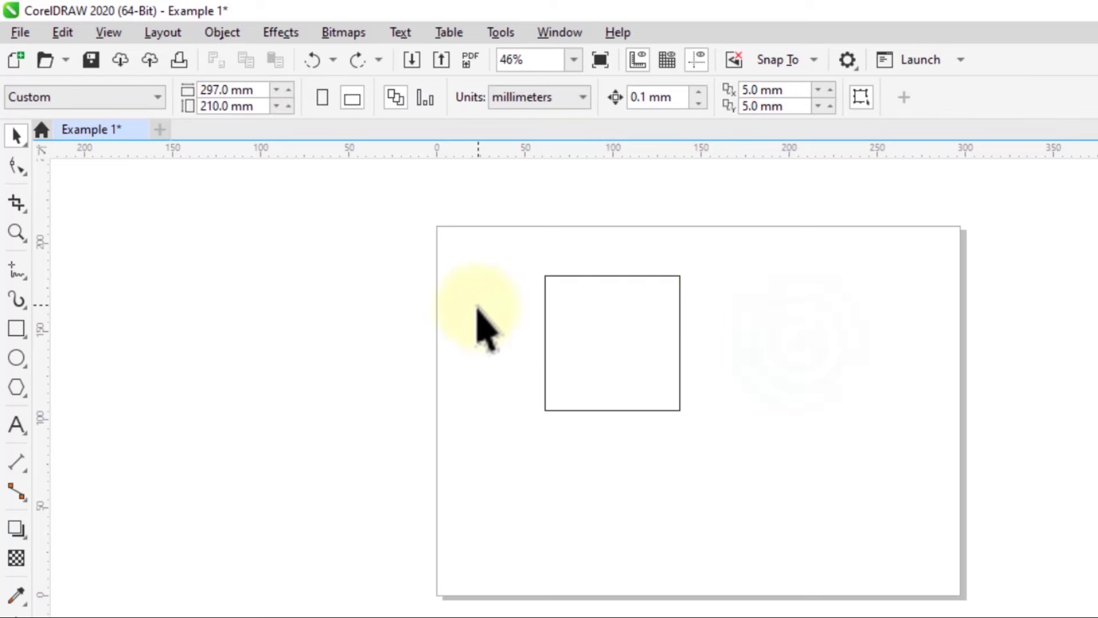
- Try red, orange and no outline on the square, undo the outline removal, and set the outline color to red
{"action": "left_click", "coordinate": [658, 275]}
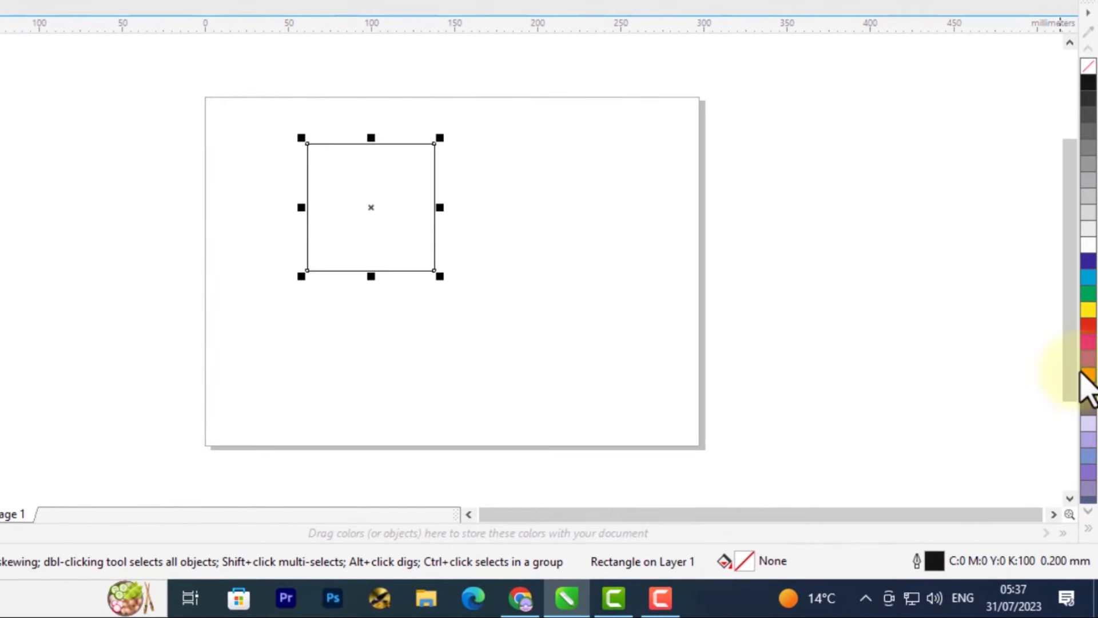
{"action": "right_click", "coordinate": [1087, 329]}
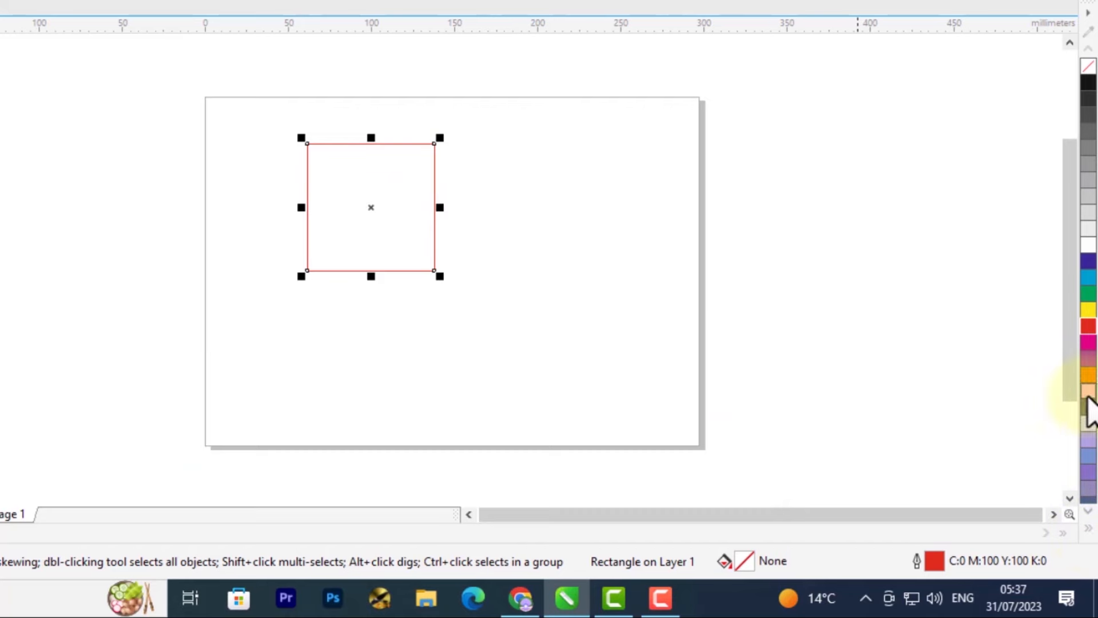
{"action": "right_click", "coordinate": [1085, 374]}
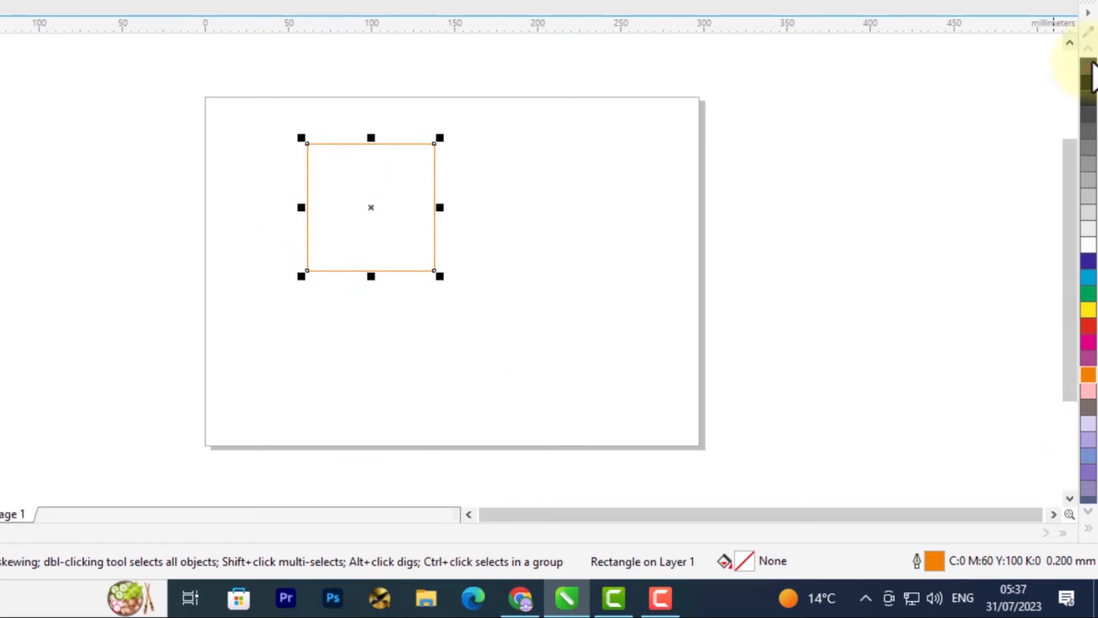
{"action": "right_click", "coordinate": [1090, 68]}
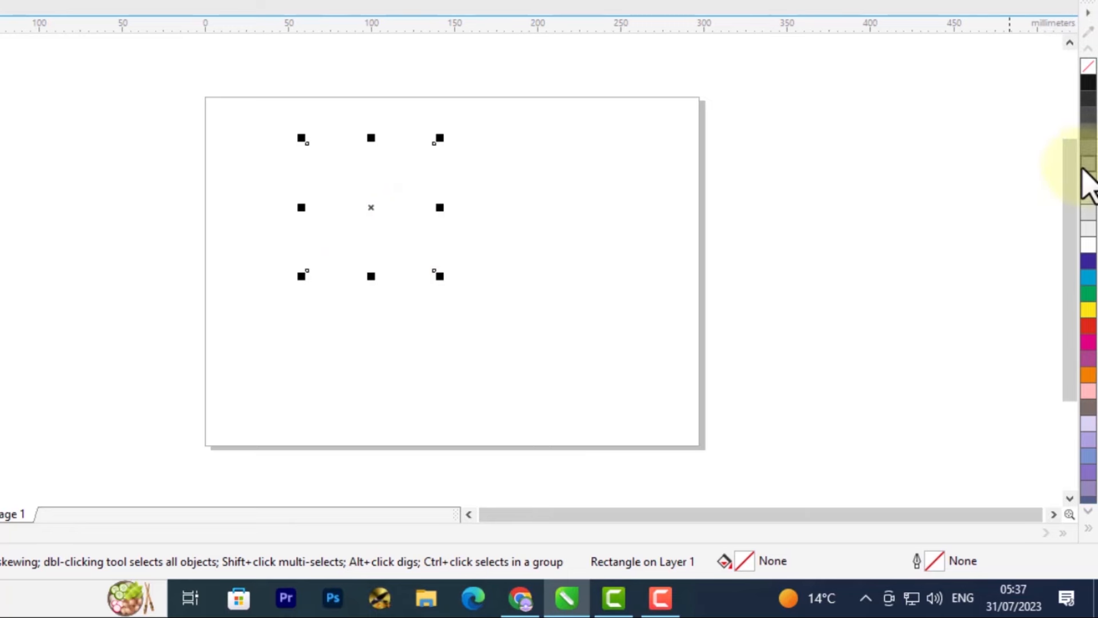
{"action": "key", "text": "ctrl+z"}
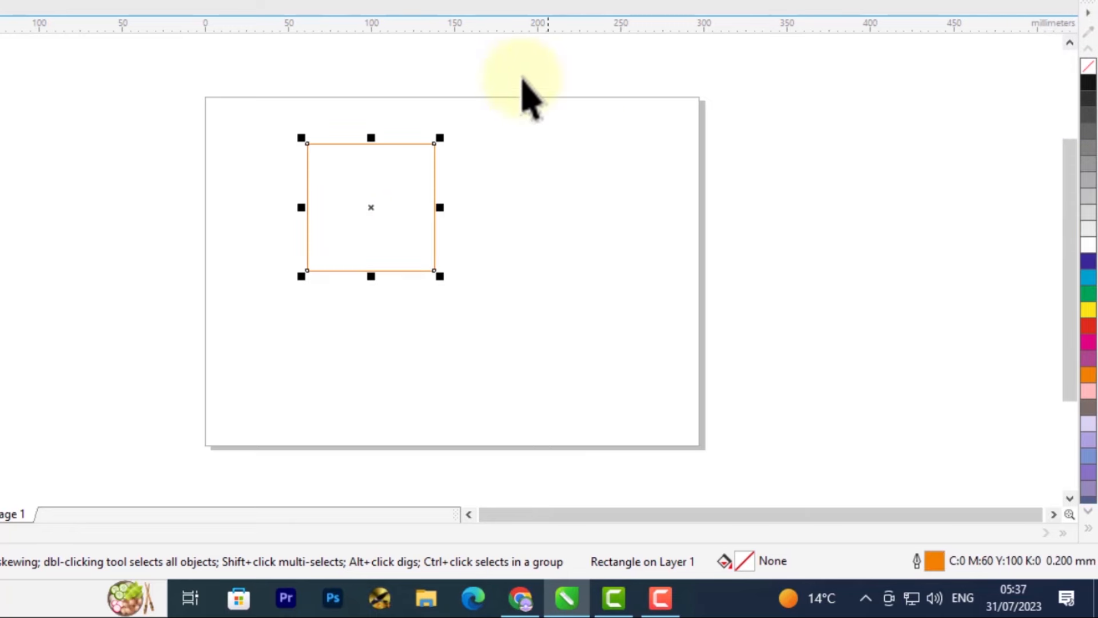
{"action": "right_click", "coordinate": [1088, 331]}
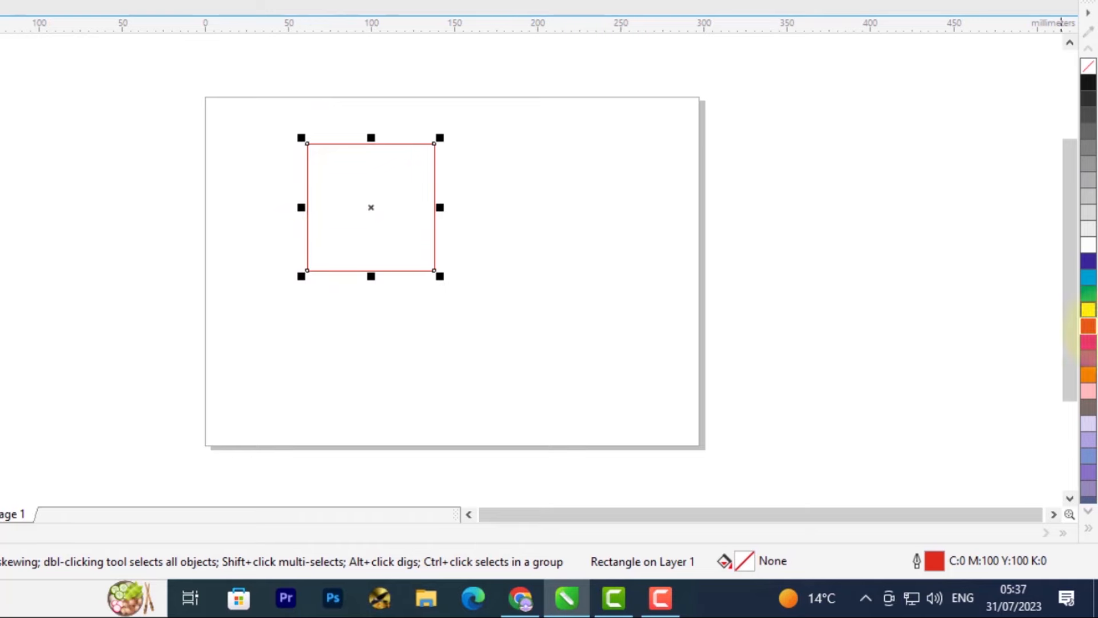
- Try a yellow and a magenta fill on the square and remove the fill again
{"action": "left_click", "coordinate": [1088, 311]}
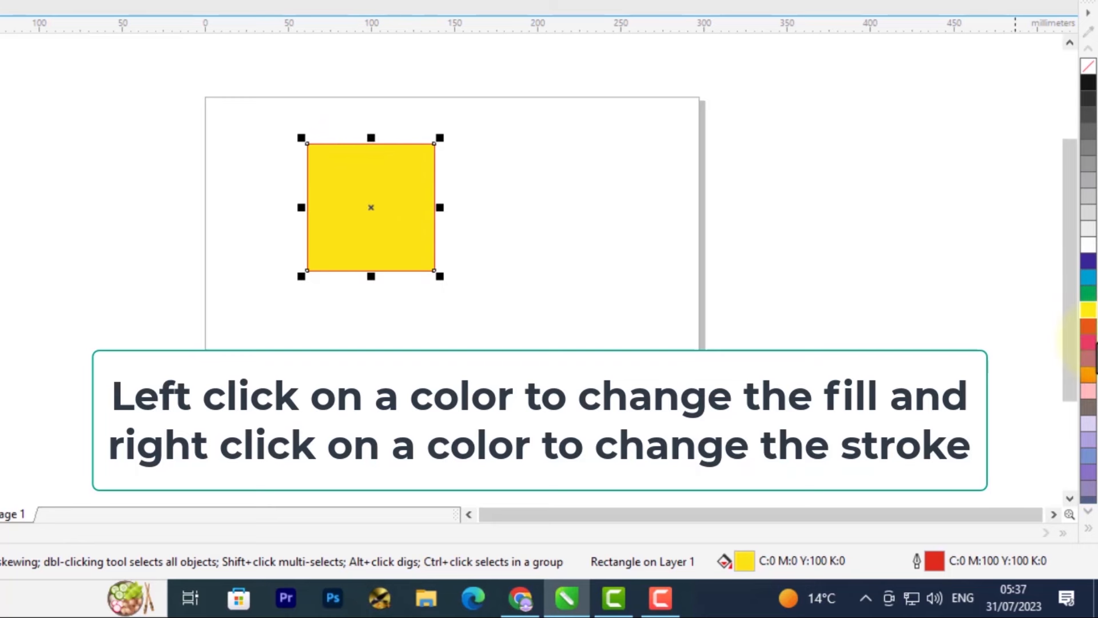
{"action": "left_click", "coordinate": [1088, 343]}
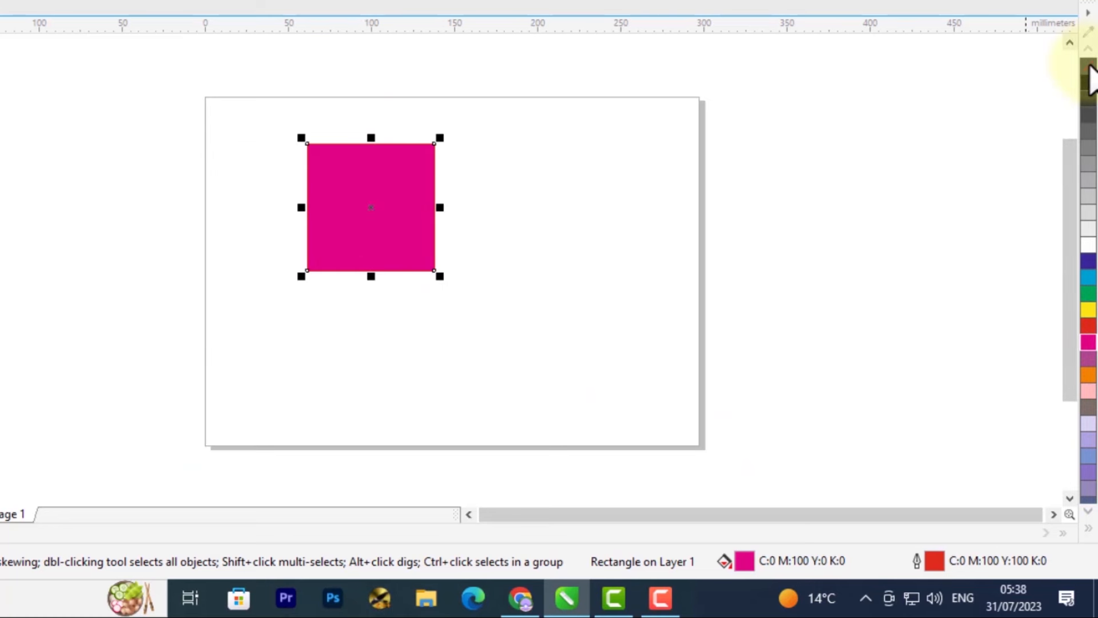
{"action": "left_click", "coordinate": [1090, 67]}
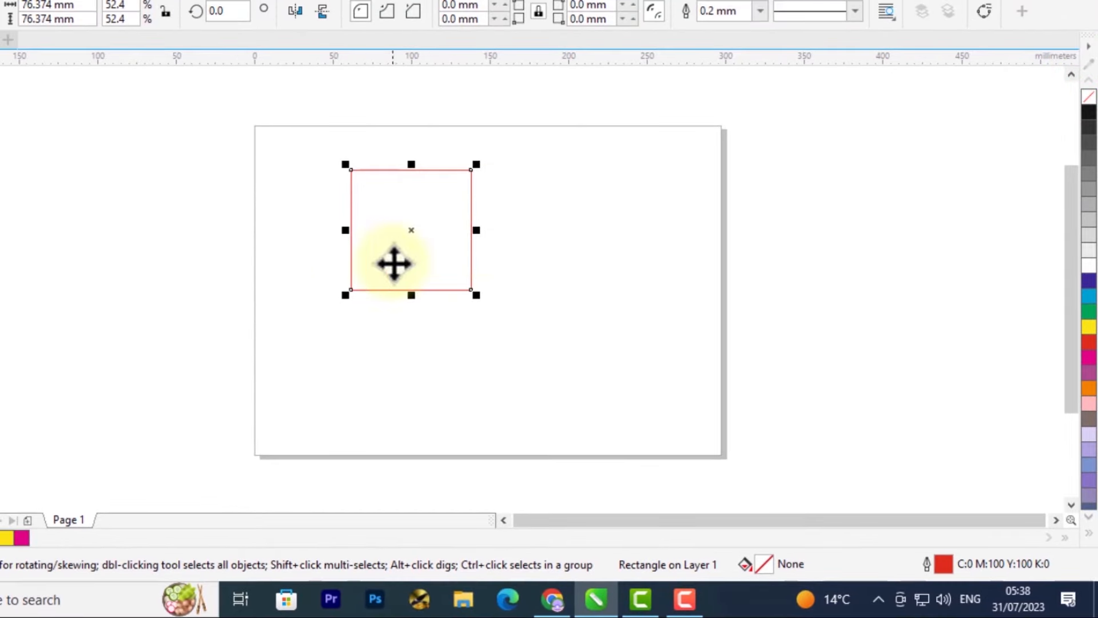
- Try outline widths of 0.5 mm and 4.0 mm on the red square
{"action": "left_click", "coordinate": [453, 290]}
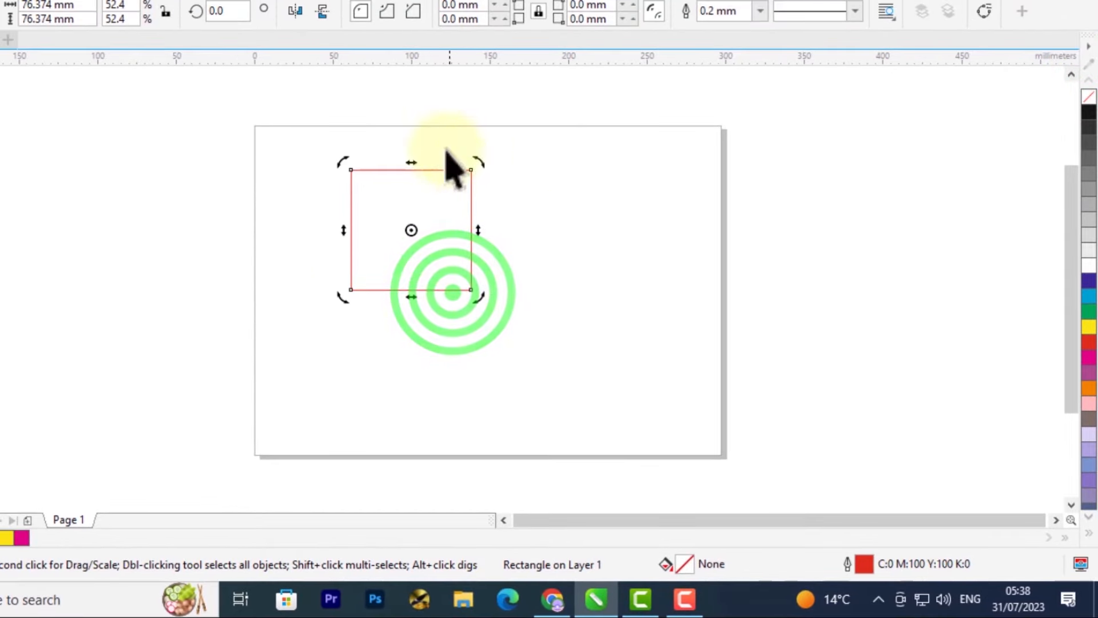
{"action": "left_click", "coordinate": [427, 206]}
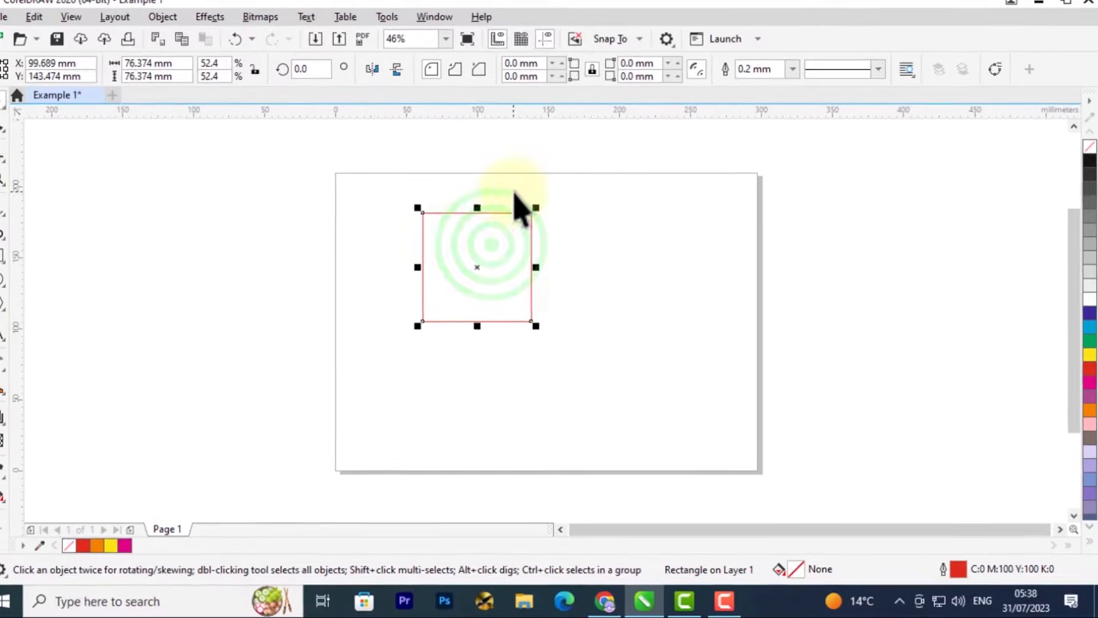
{"action": "left_click", "coordinate": [881, 77]}
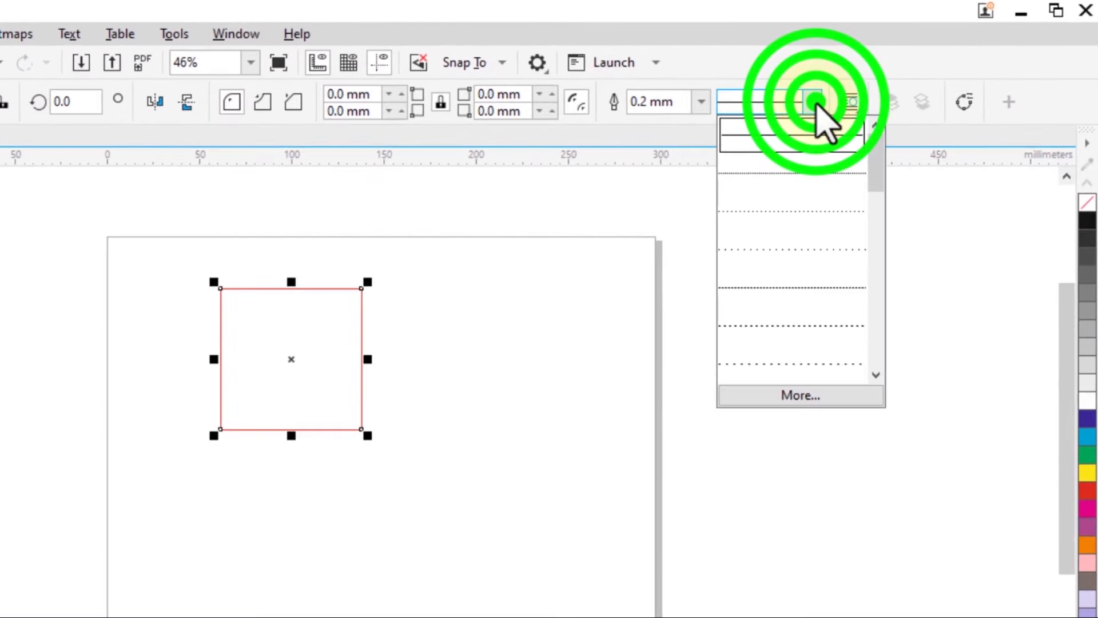
{"action": "left_click", "coordinate": [704, 101]}
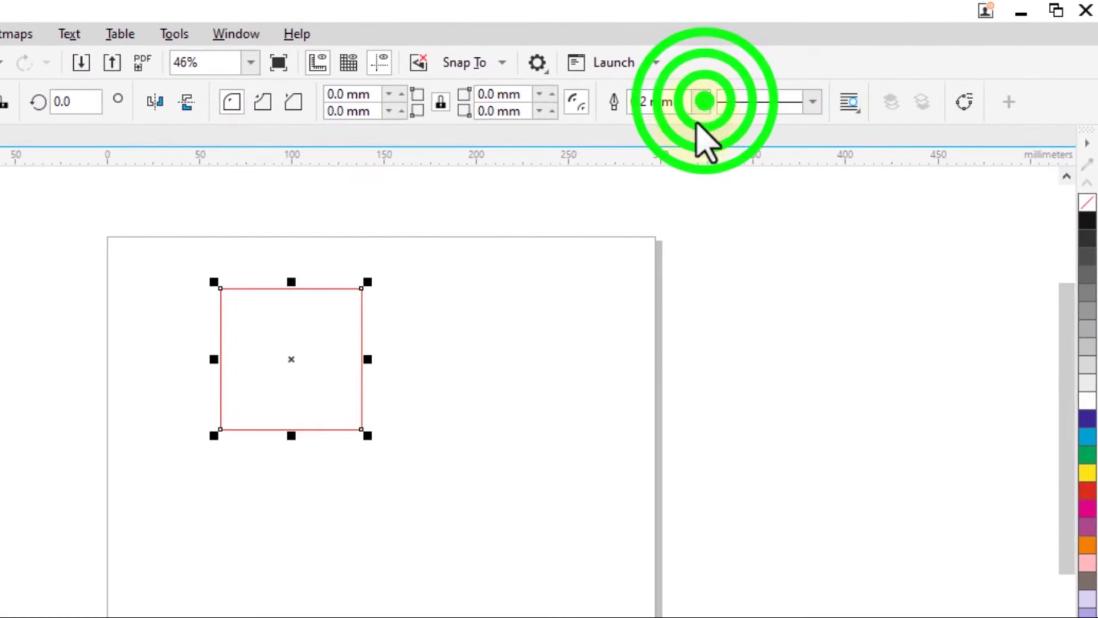
{"action": "left_click", "coordinate": [697, 91]}
{"action": "left_click", "coordinate": [702, 101]}
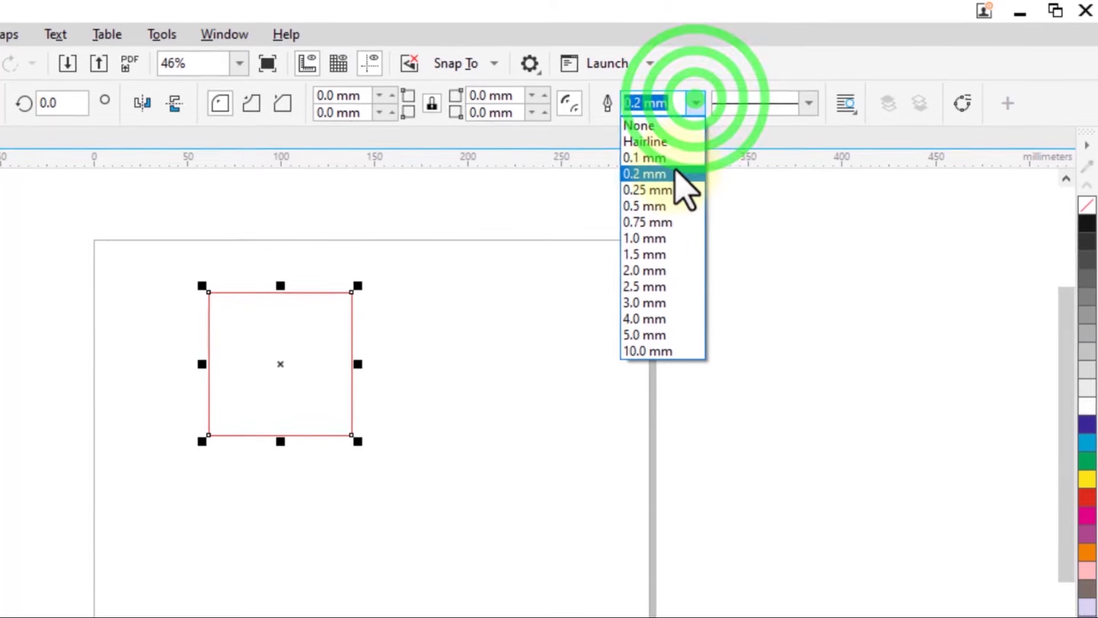
{"action": "left_click", "coordinate": [664, 206]}
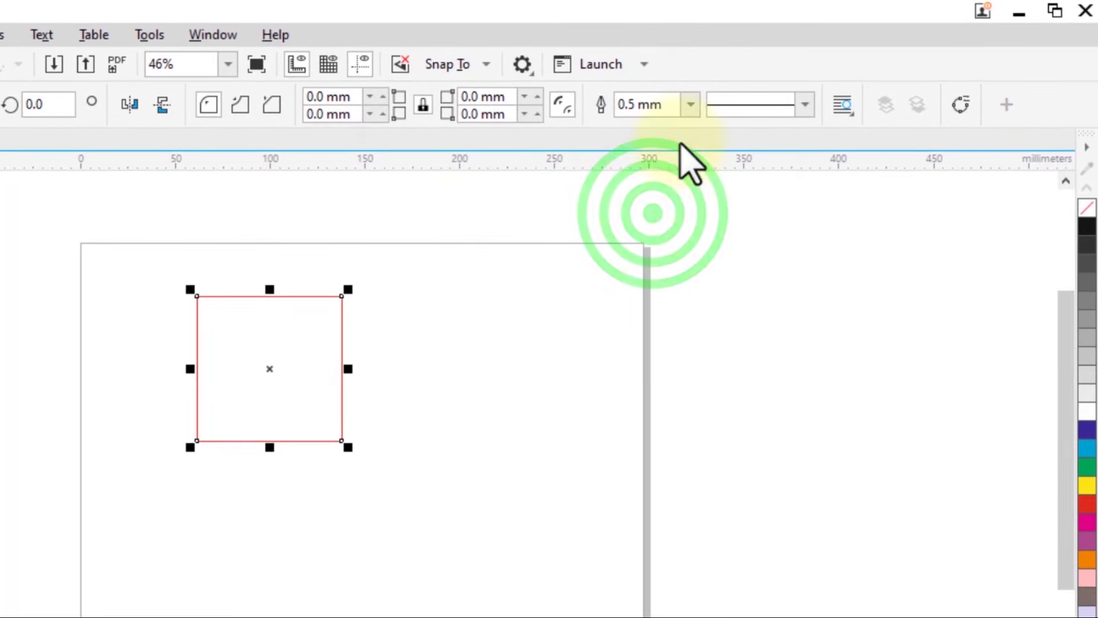
{"action": "left_click", "coordinate": [684, 109]}
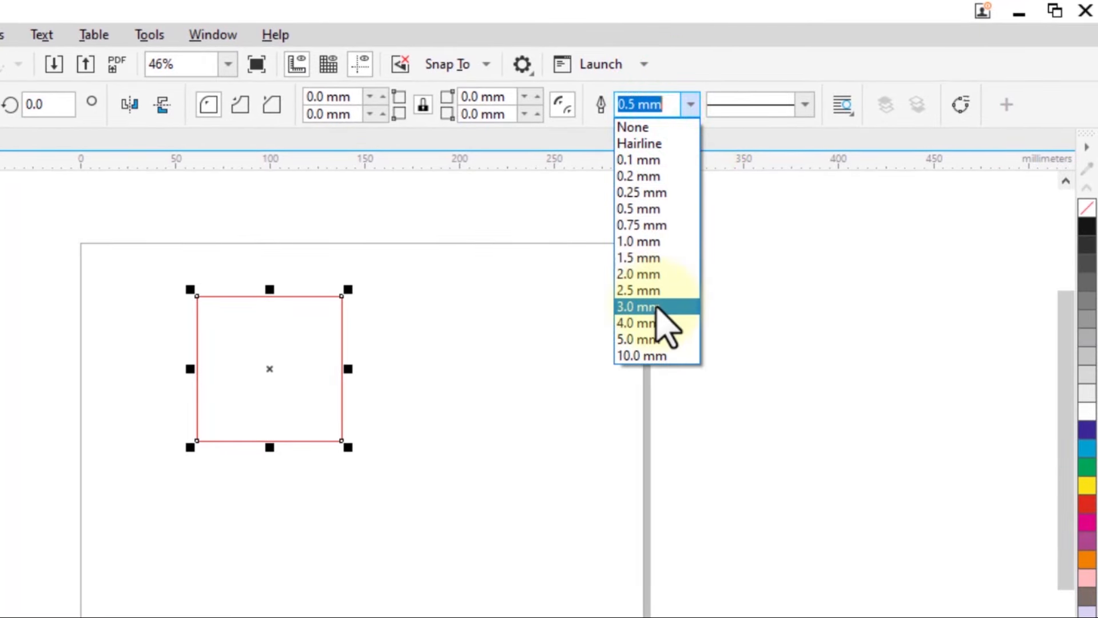
{"action": "left_click", "coordinate": [656, 322]}
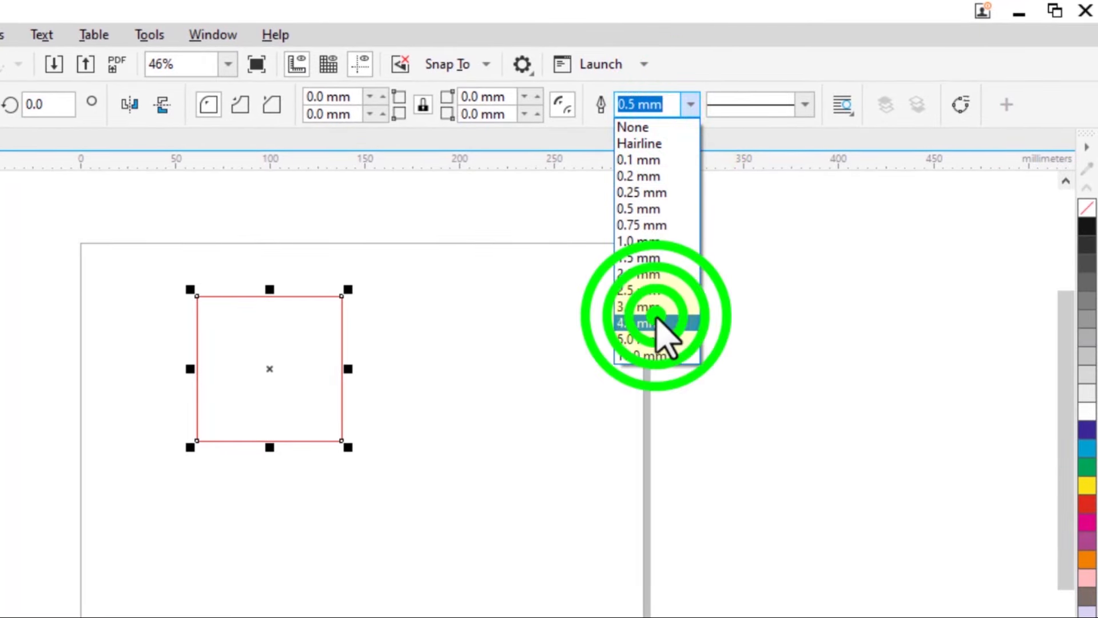
- Set the square's outline width to 2.0 mm, and give it an orange outline and a cyan fill
{"action": "left_click", "coordinate": [690, 104]}
{"action": "left_click", "coordinate": [661, 273]}
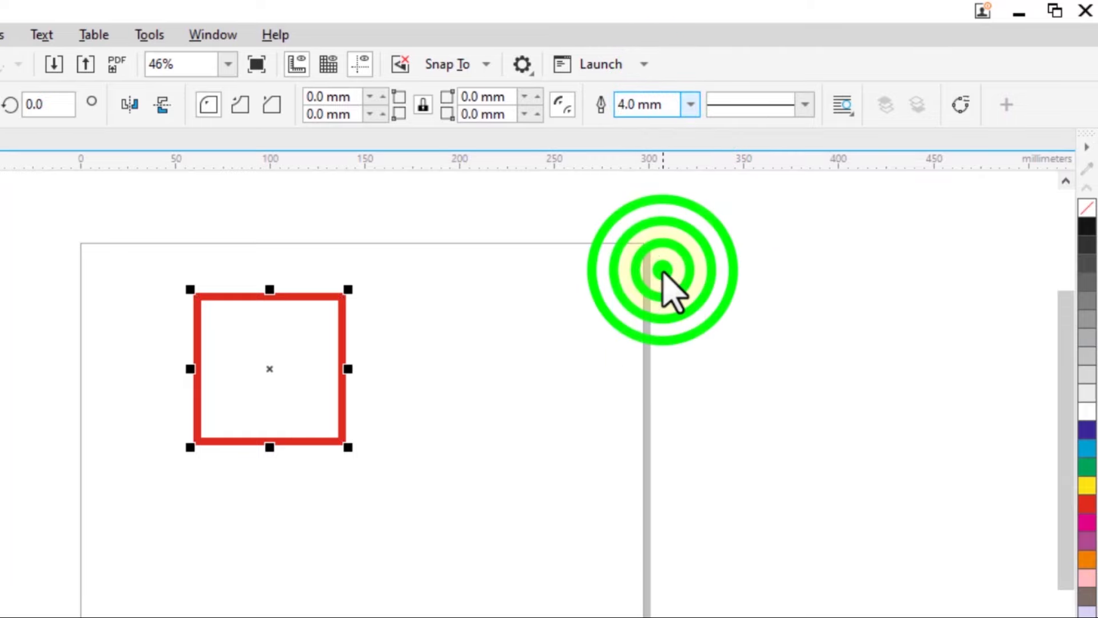
{"action": "right_click", "coordinate": [1086, 431]}
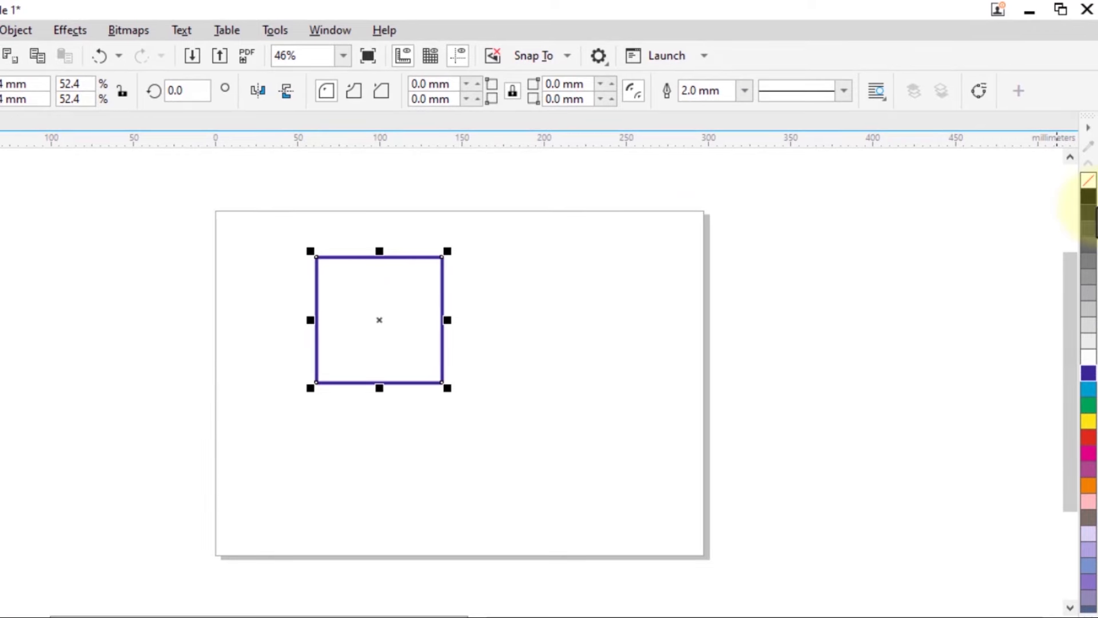
{"action": "left_click", "coordinate": [1087, 342]}
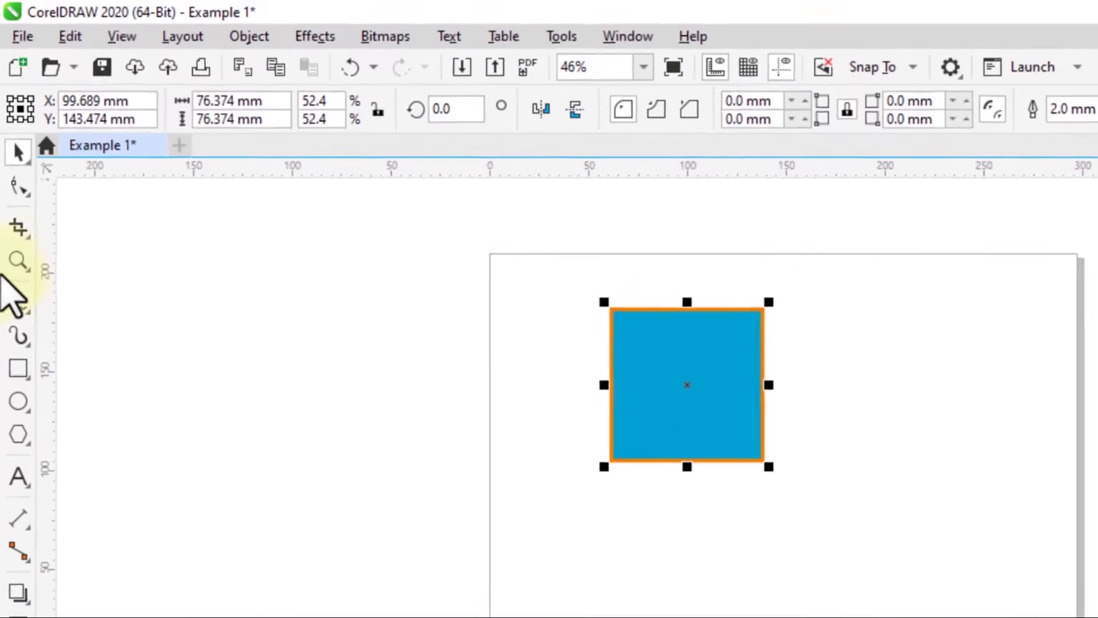
- Zoom in to 369% with the Zoom tool and pan up and across to the square's lower-left edge
{"action": "left_click", "coordinate": [15, 196]}
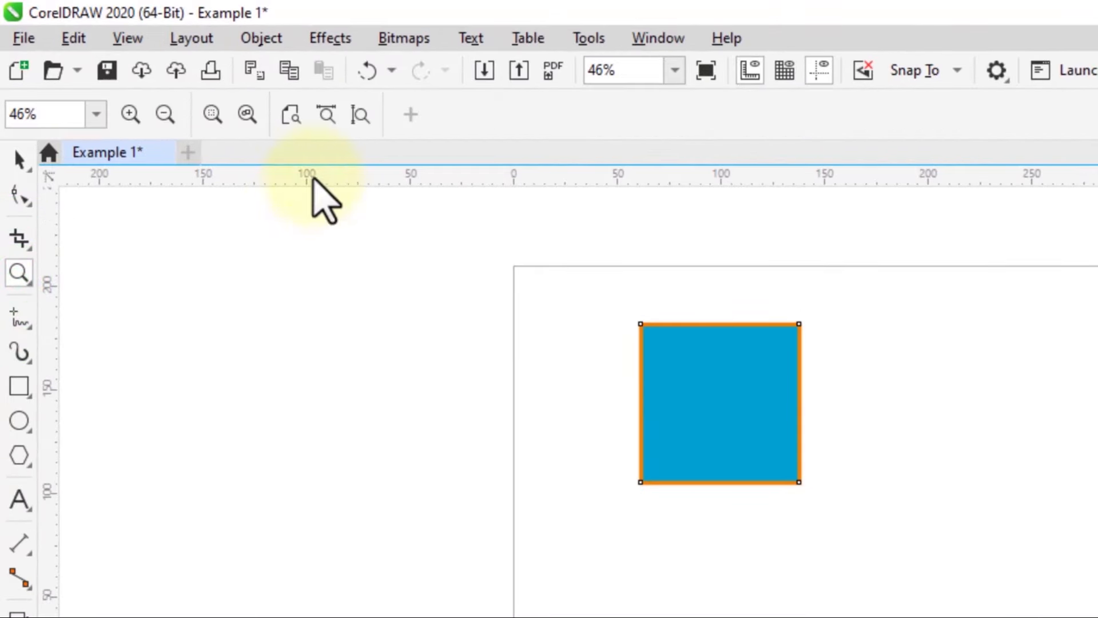
{"action": "left_click", "coordinate": [126, 110]}
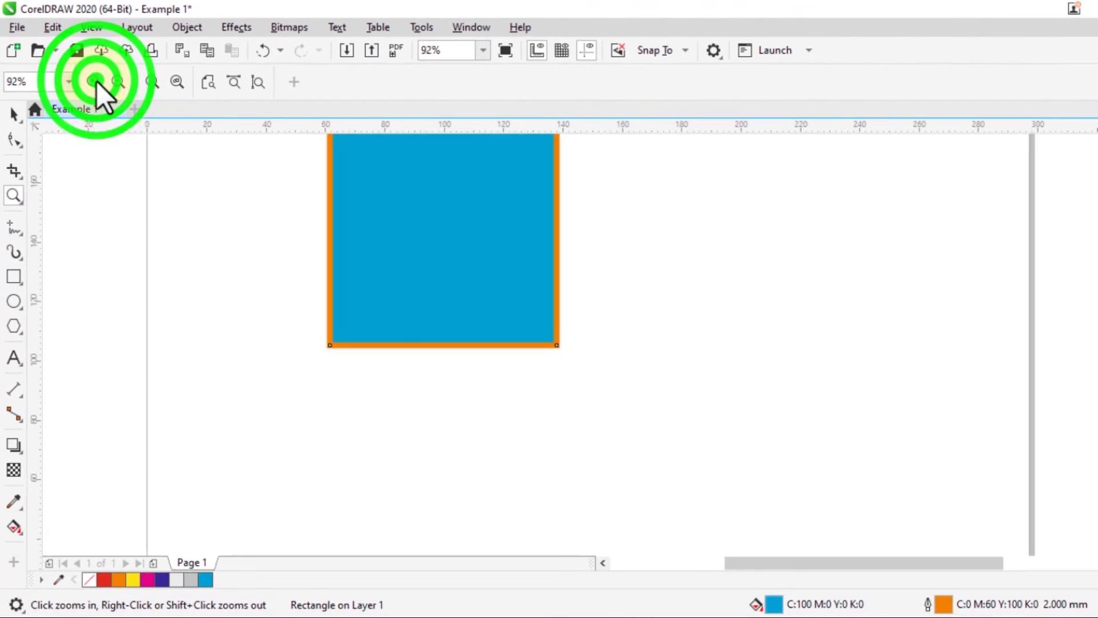
{"action": "left_click", "coordinate": [126, 110]}
{"action": "left_click", "coordinate": [95, 81]}
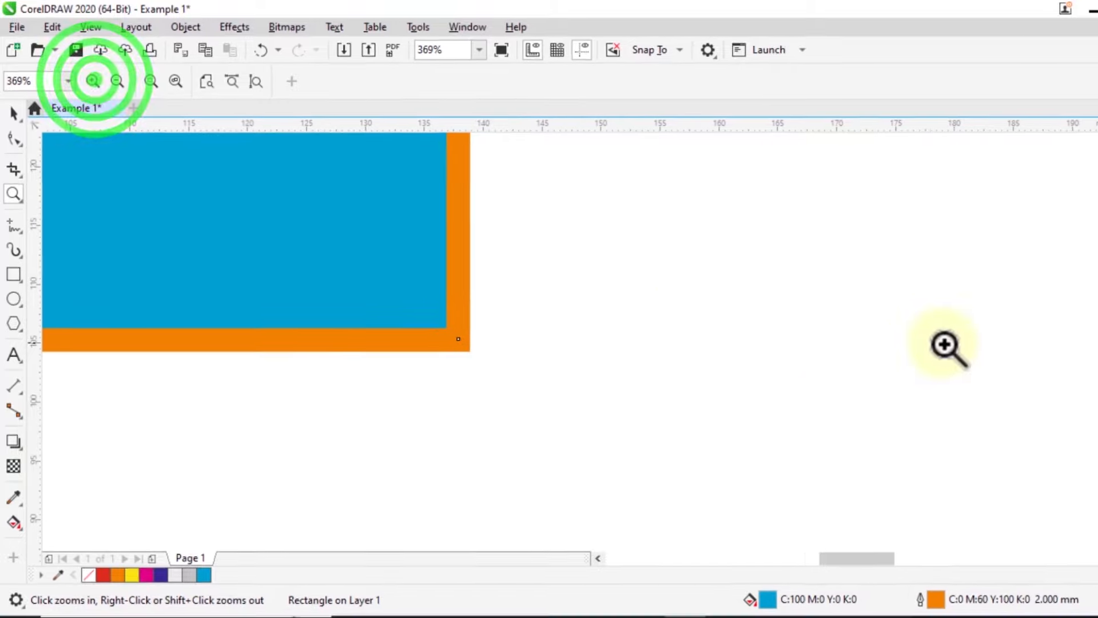
{"action": "left_click", "coordinate": [1077, 335]}
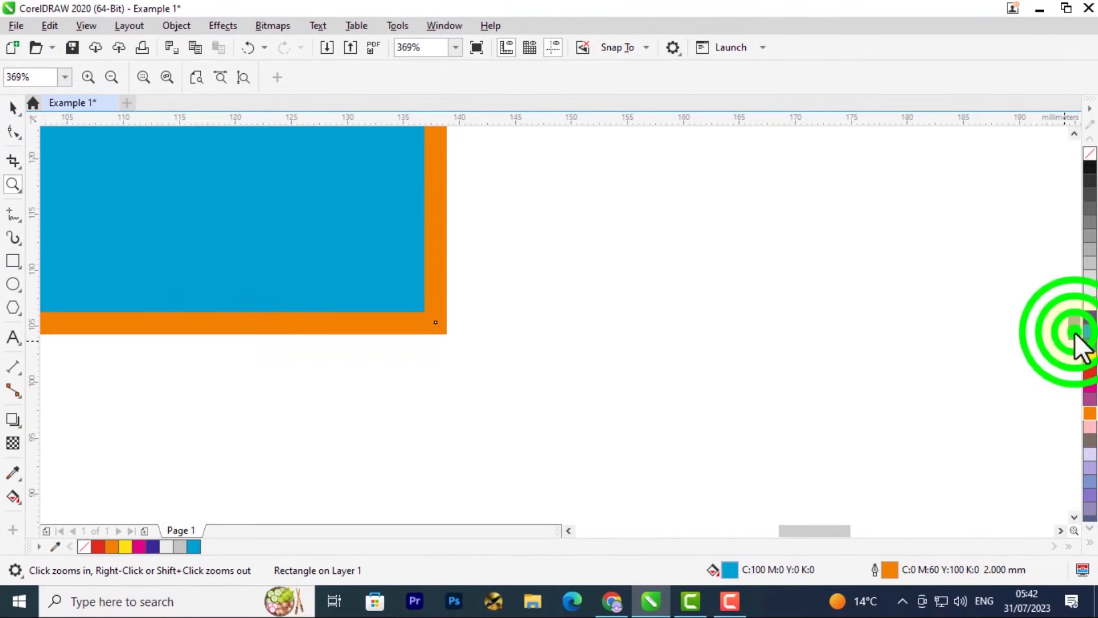
{"action": "mouse_move", "coordinate": [1075, 334]}
{"action": "left_mouse_down"}
{"action": "mouse_move", "coordinate": [1072, 299]}
{"action": "mouse_move", "coordinate": [1076, 317]}
{"action": "left_mouse_up"}
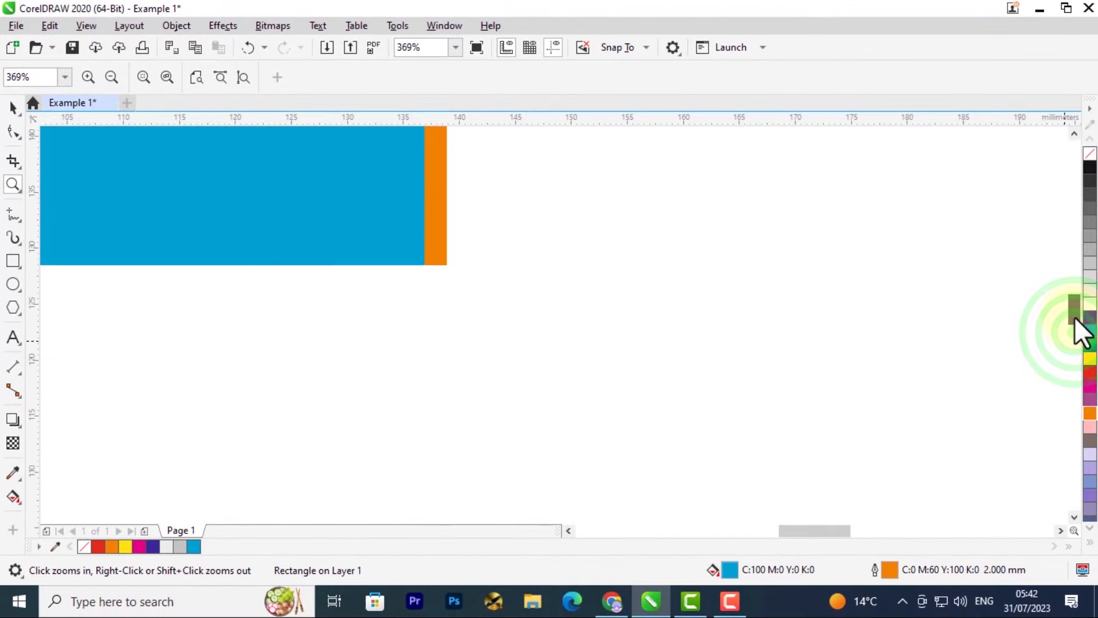
{"action": "left_click_drag", "start_coordinate": [843, 537], "coordinate": [792, 538]}
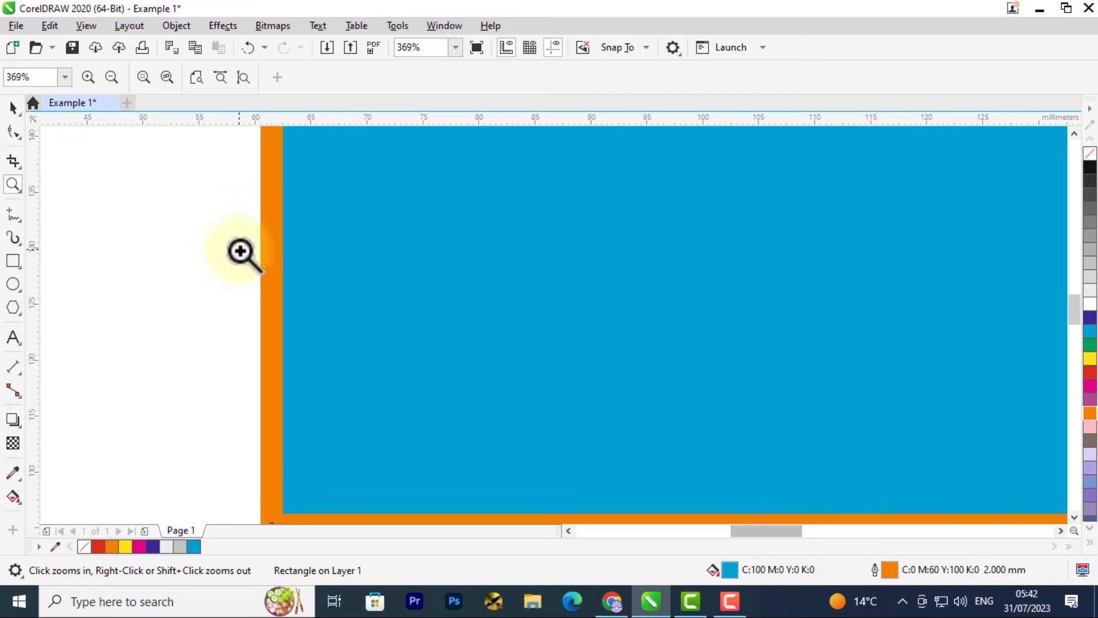
- Zoom out and back in to 184% on the square, and fit the view to the page's height and width
{"action": "left_click", "coordinate": [114, 78]}
{"action": "left_click", "coordinate": [115, 77]}
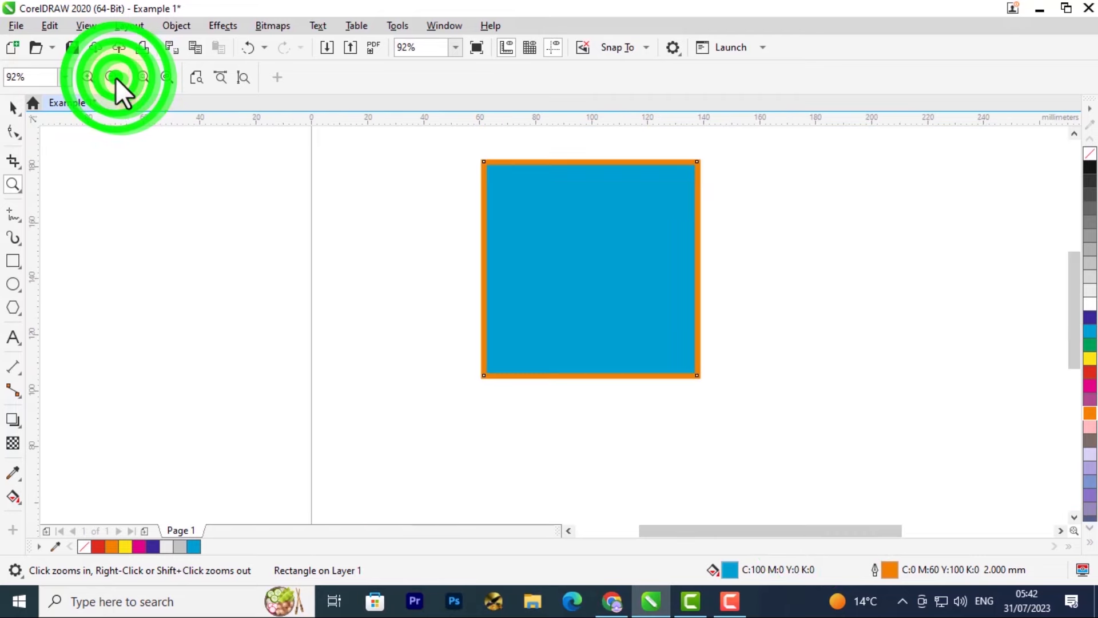
{"action": "left_click", "coordinate": [116, 77]}
{"action": "left_click", "coordinate": [88, 77]}
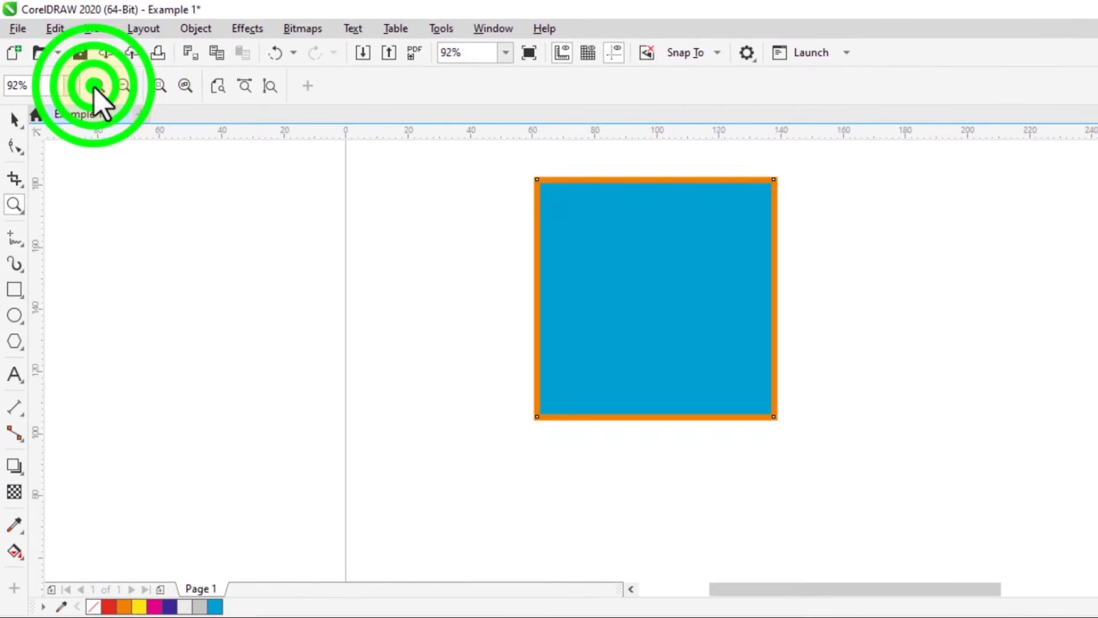
{"action": "left_click", "coordinate": [88, 78]}
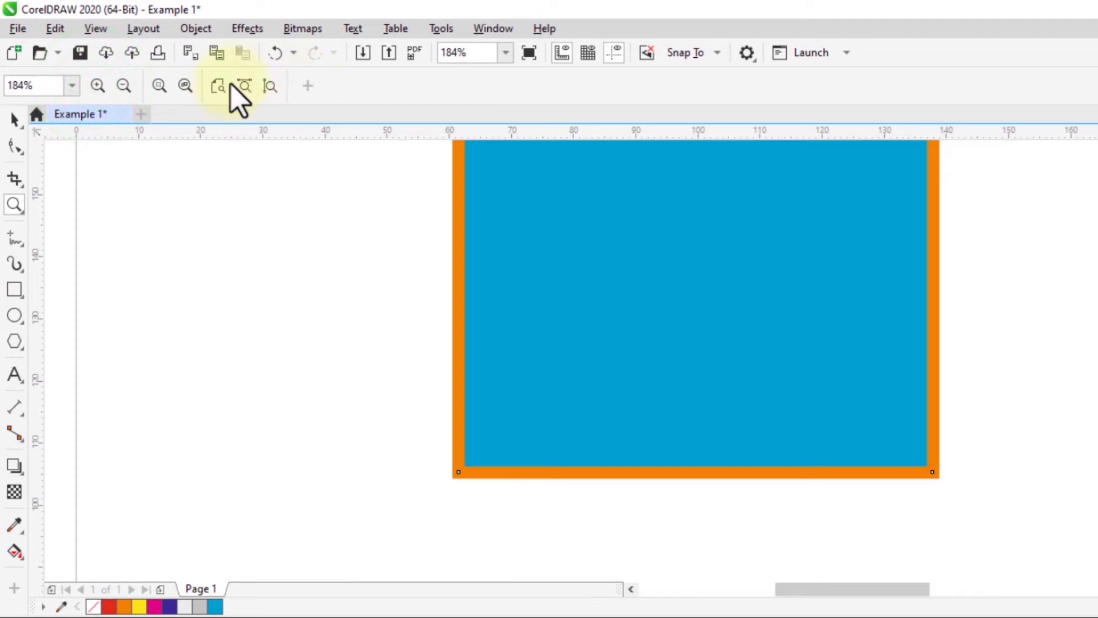
{"action": "left_click", "coordinate": [271, 87]}
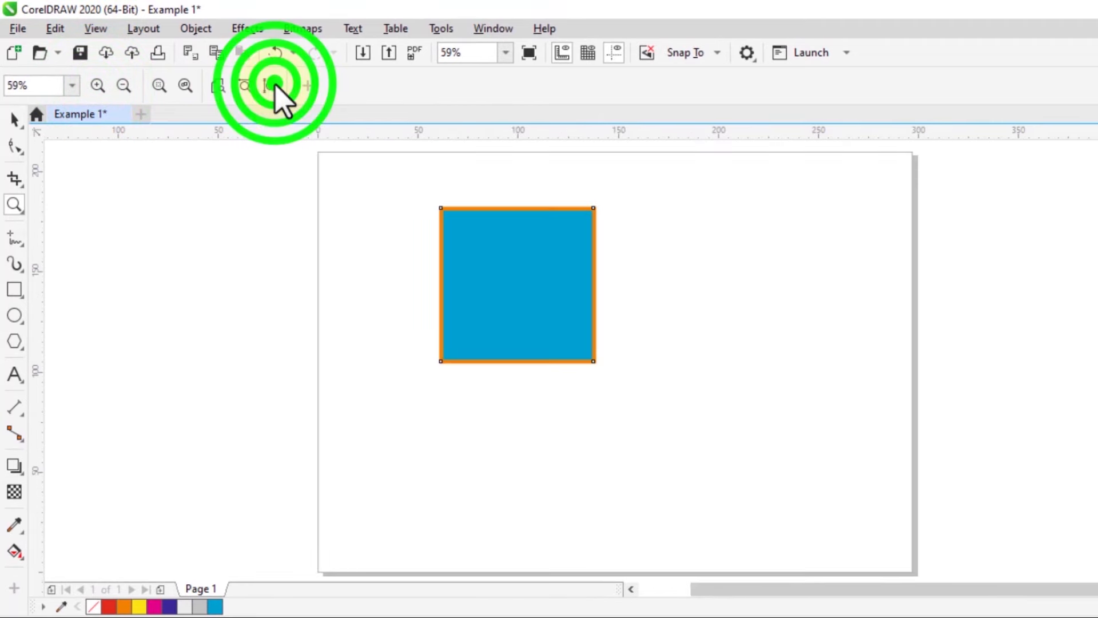
{"action": "left_click", "coordinate": [244, 87]}
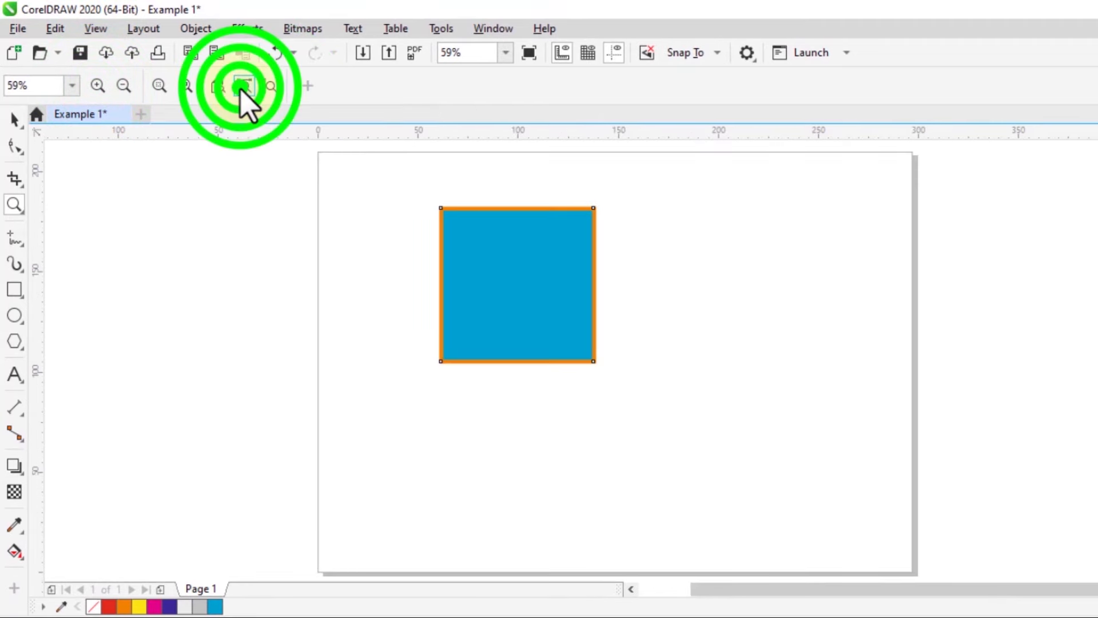
- Magnify the square's right edge to 800% and zoom back out to 50% to view the whole page
{"action": "scroll", "coordinate": [575, 406], "scroll_direction": "up", "scroll_amount": 2}
{"action": "scroll", "coordinate": [574, 406], "scroll_direction": "down", "scroll_amount": 4}
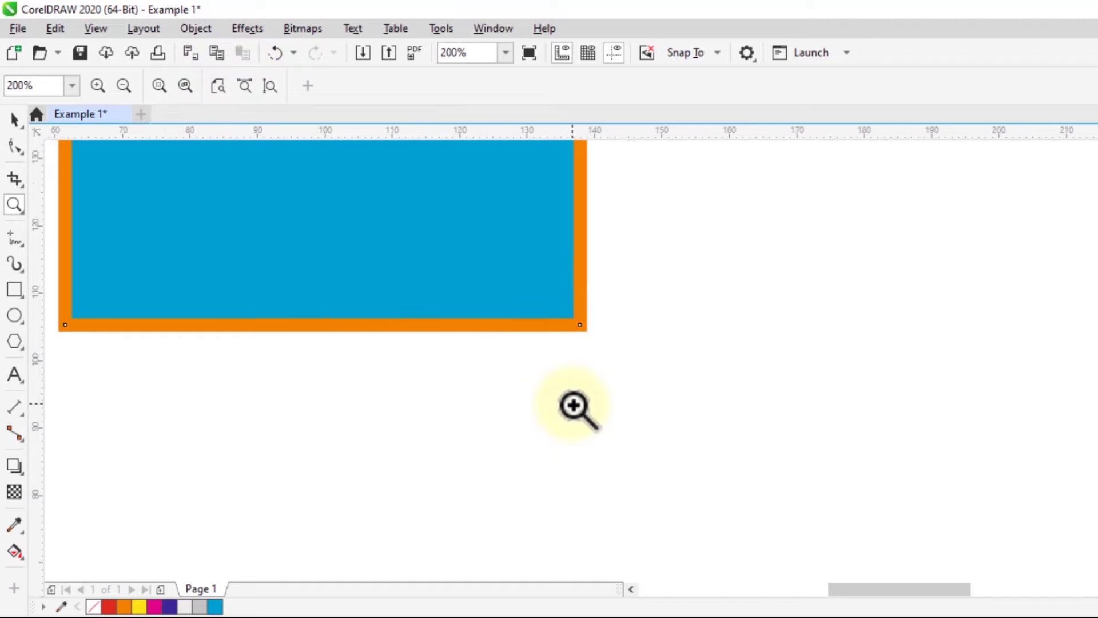
{"action": "scroll", "coordinate": [574, 404], "scroll_direction": "up", "scroll_amount": 2}
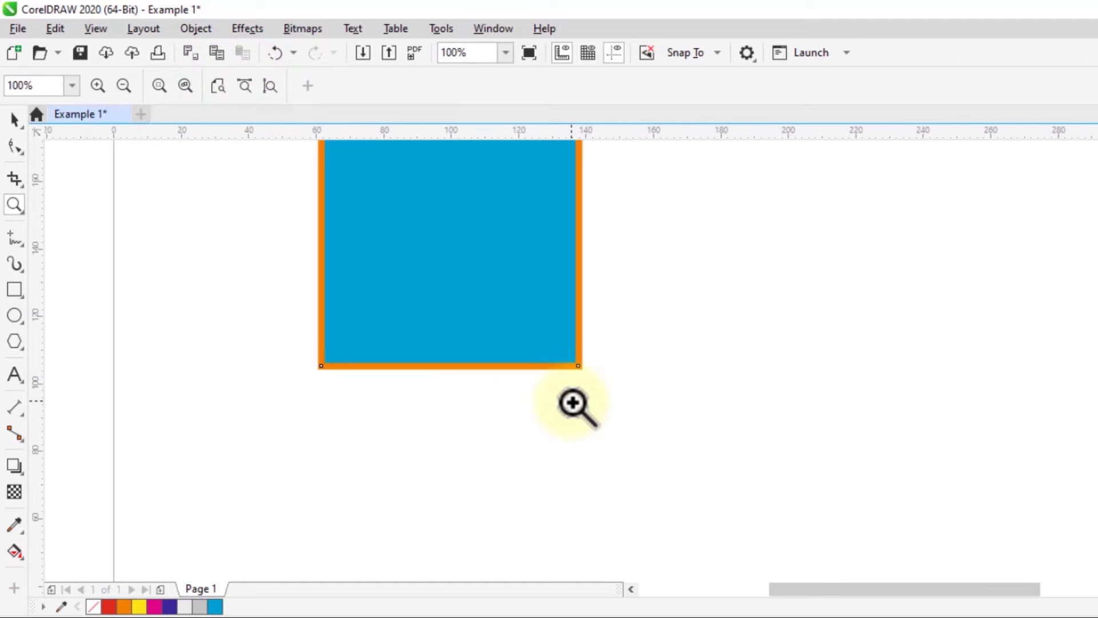
{"action": "scroll", "coordinate": [575, 404], "scroll_direction": "up", "scroll_amount": 3}
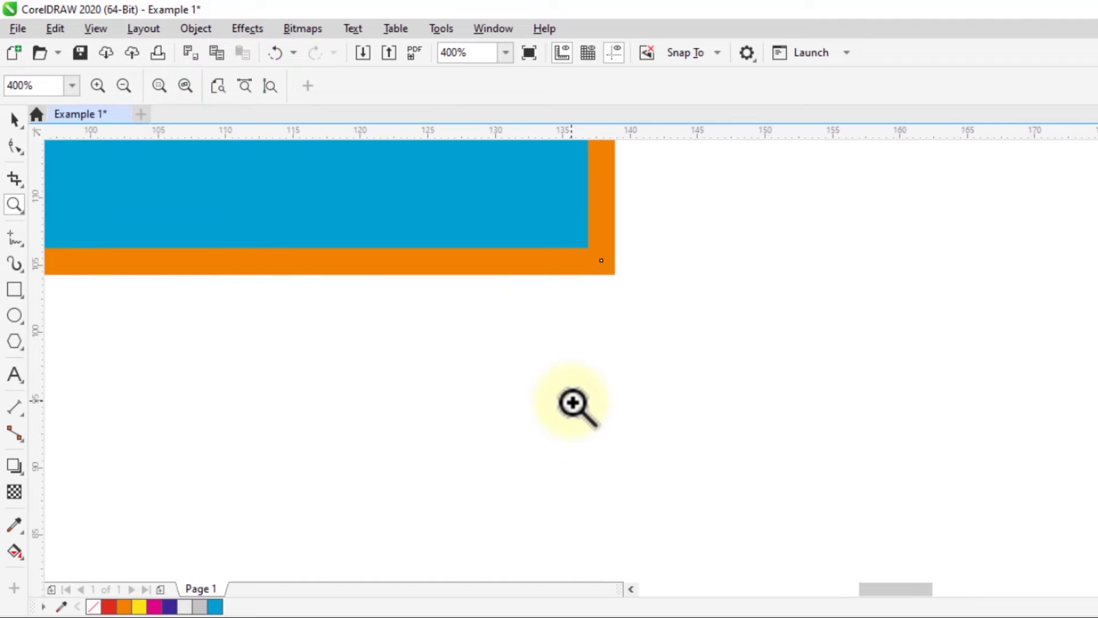
{"action": "left_click_drag", "start_coordinate": [1075, 339], "coordinate": [1073, 307]}
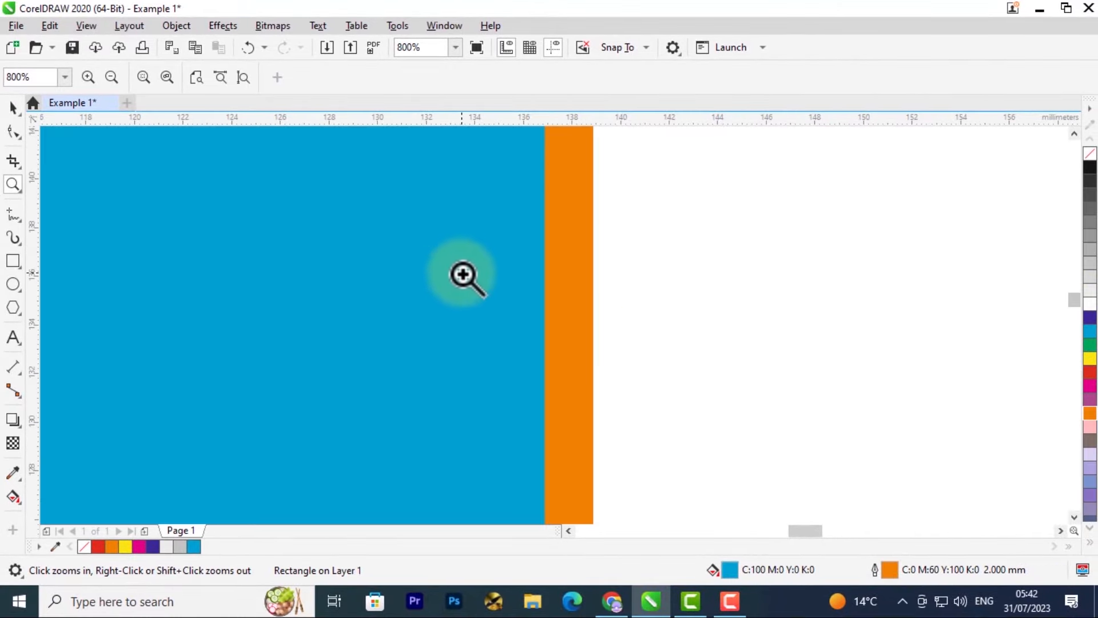
{"action": "scroll", "coordinate": [464, 275], "scroll_direction": "down", "scroll_amount": 3}
{"action": "scroll", "coordinate": [463, 276], "scroll_direction": "down", "scroll_amount": 1}
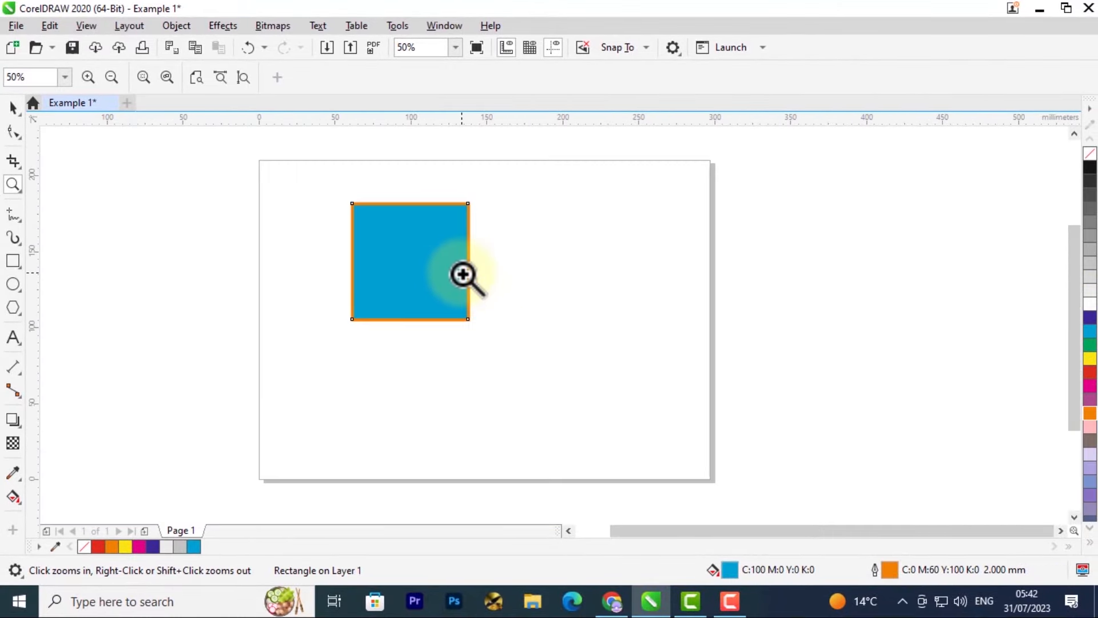
- Zoom in to 200% on the square, pan it into view, and zoom out to 100% with it centered
{"action": "scroll", "coordinate": [463, 276], "scroll_direction": "up", "scroll_amount": 2}
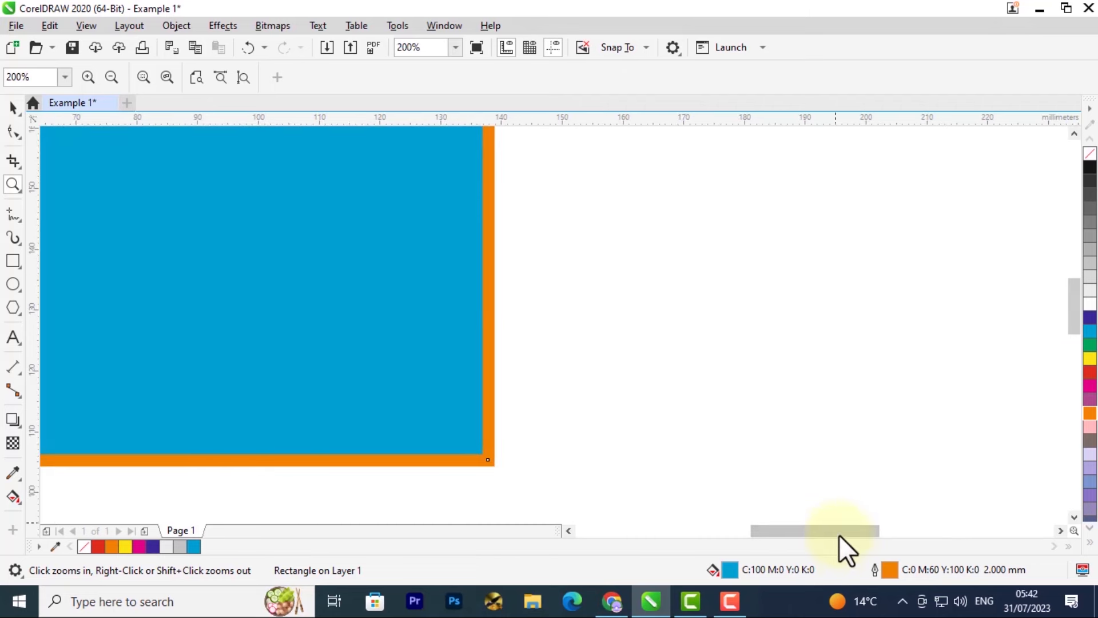
{"action": "left_click_drag", "start_coordinate": [839, 536], "coordinate": [789, 536]}
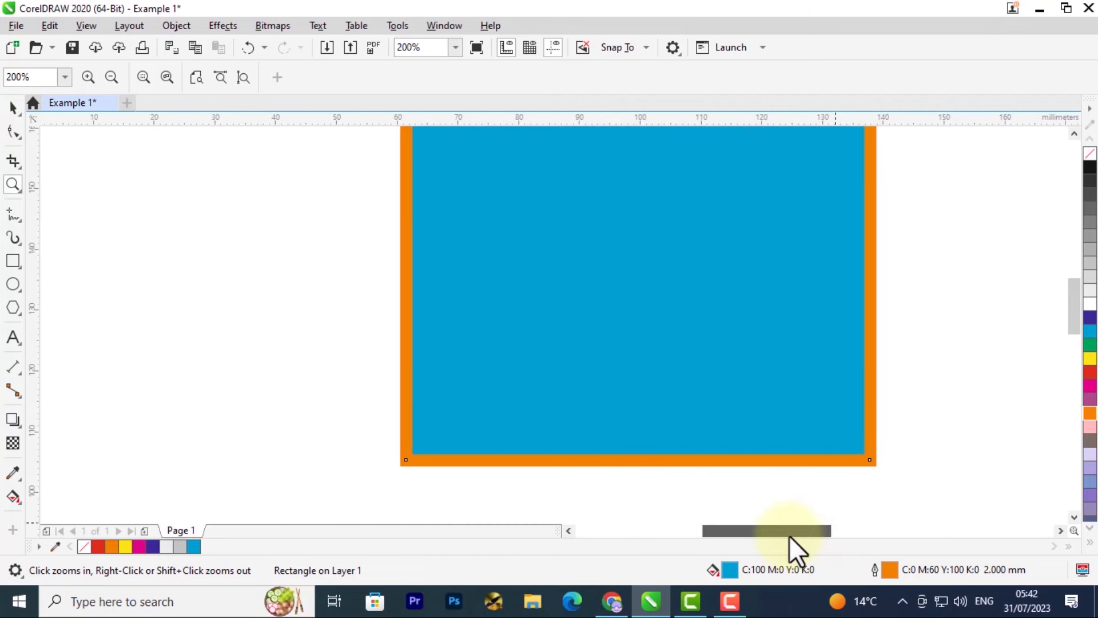
{"action": "left_click_drag", "start_coordinate": [1073, 324], "coordinate": [1068, 315]}
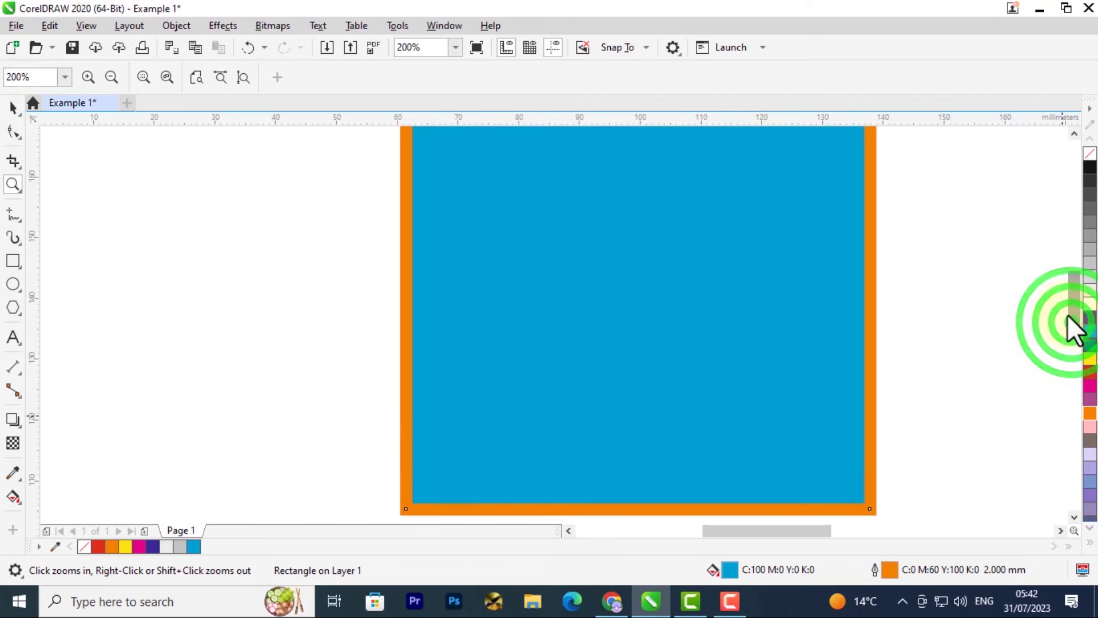
{"action": "right_click", "coordinate": [817, 340]}
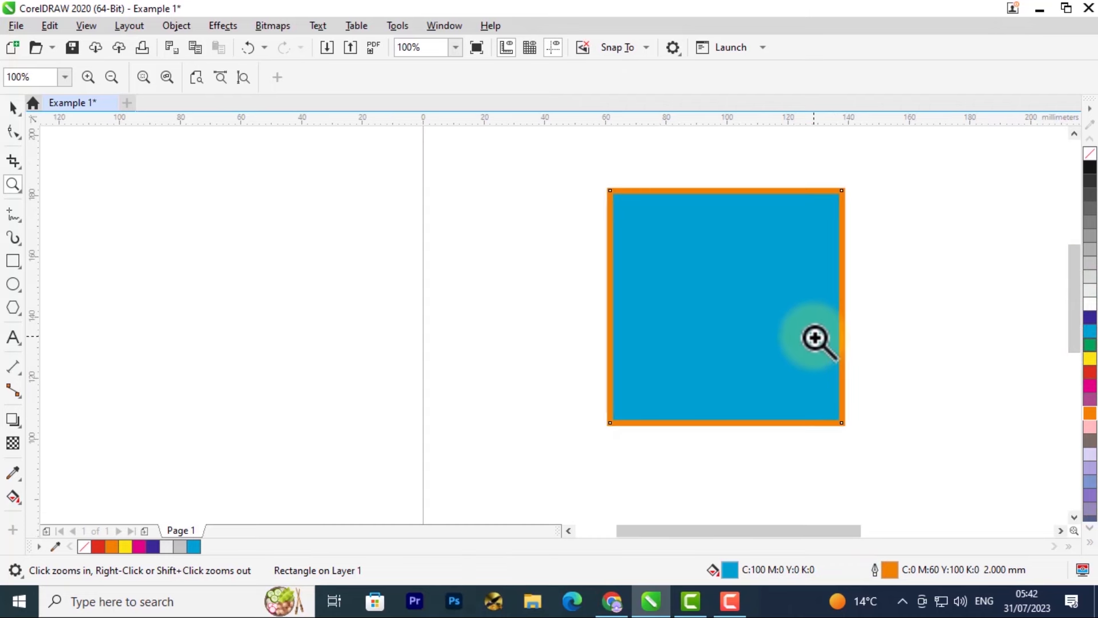
{"action": "left_click_drag", "start_coordinate": [791, 532], "coordinate": [804, 531]}
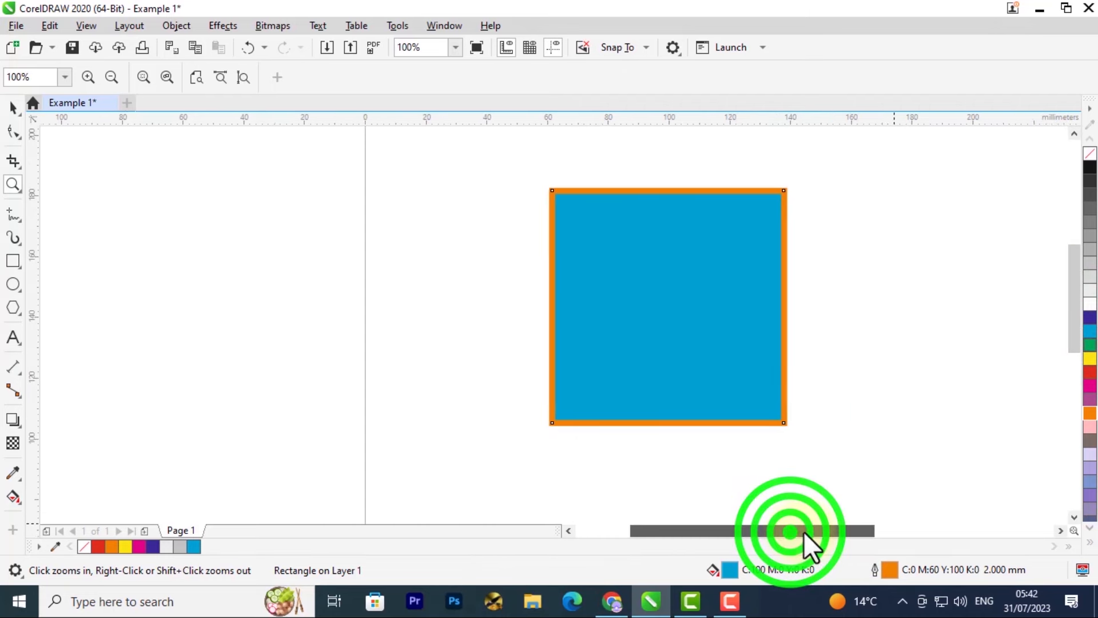
- Add a new page after Page 1 and rename it "example 2"
{"action": "left_click", "coordinate": [14, 112]}
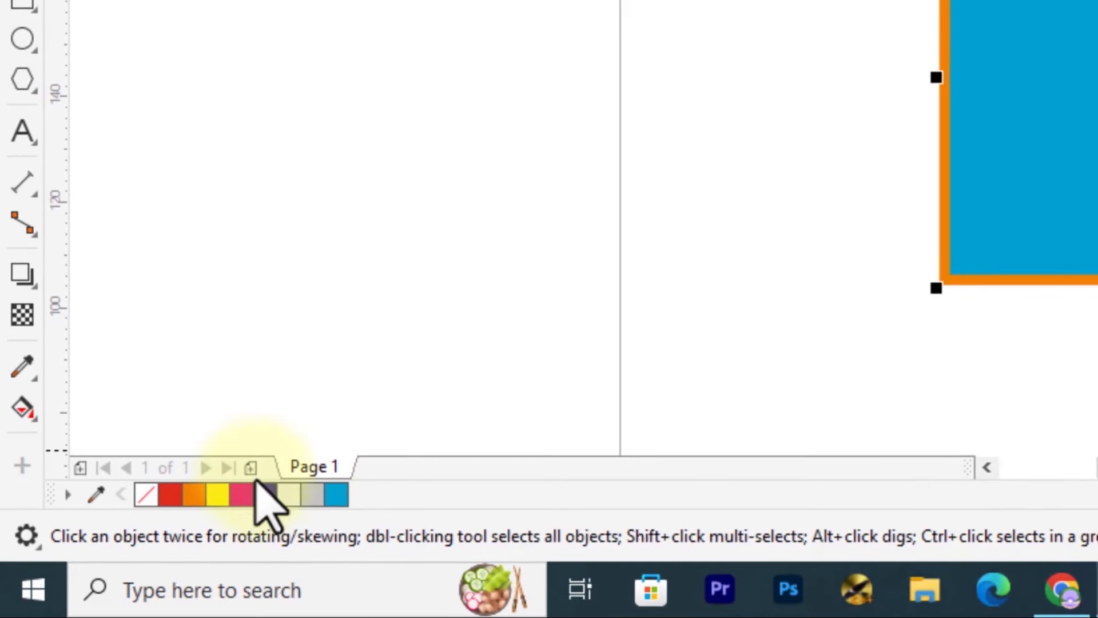
{"action": "left_click", "coordinate": [252, 468]}
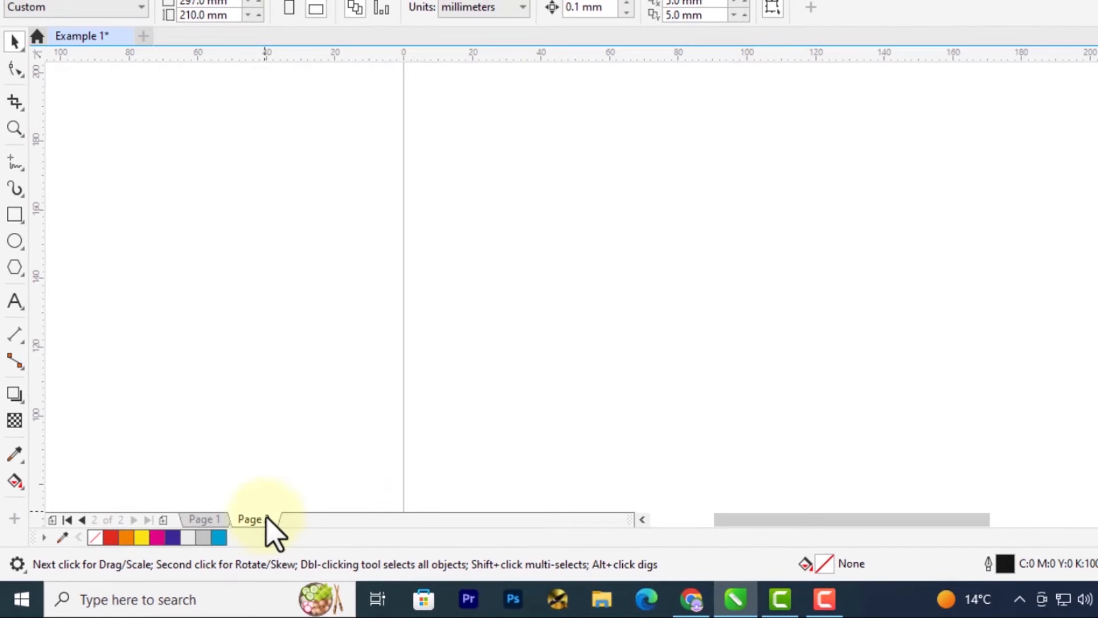
{"action": "right_click", "coordinate": [262, 521]}
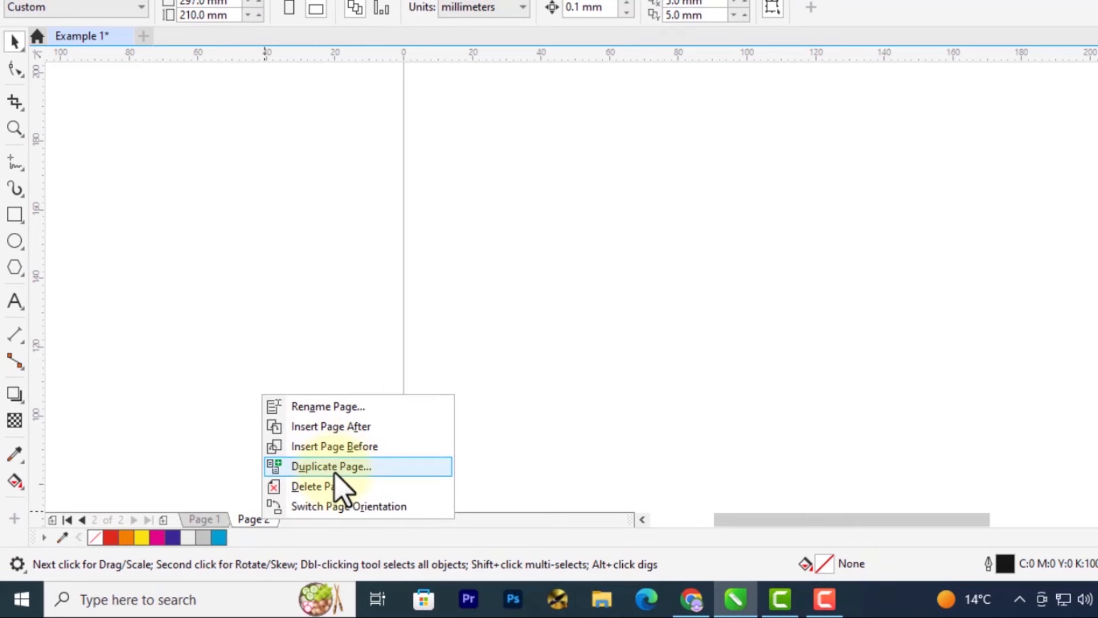
{"action": "left_click", "coordinate": [318, 411]}
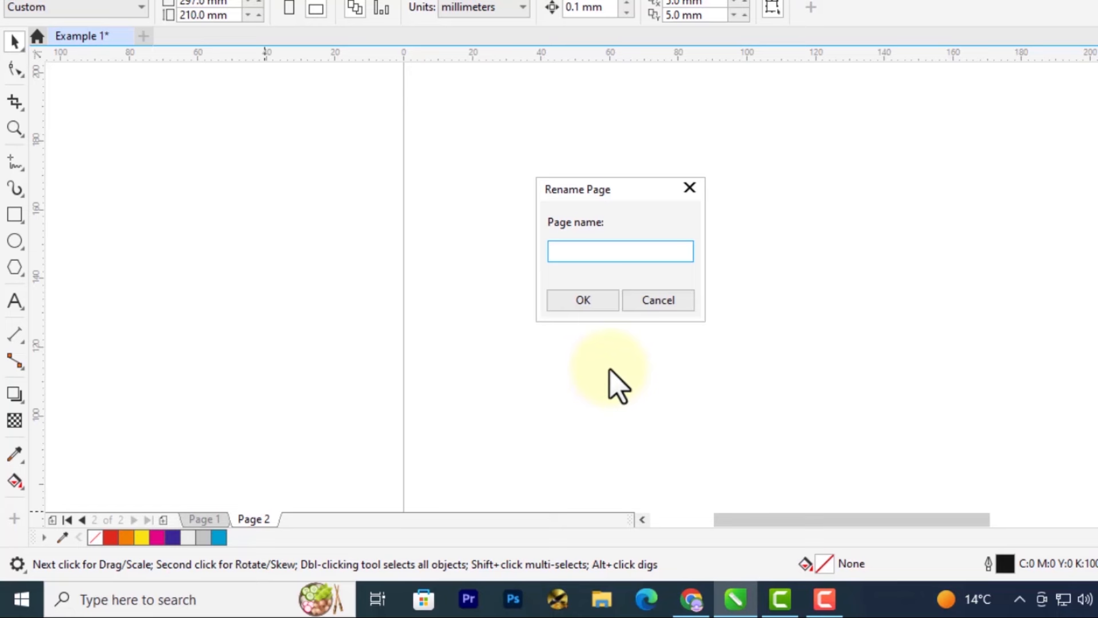
{"action": "type", "text": "e"}
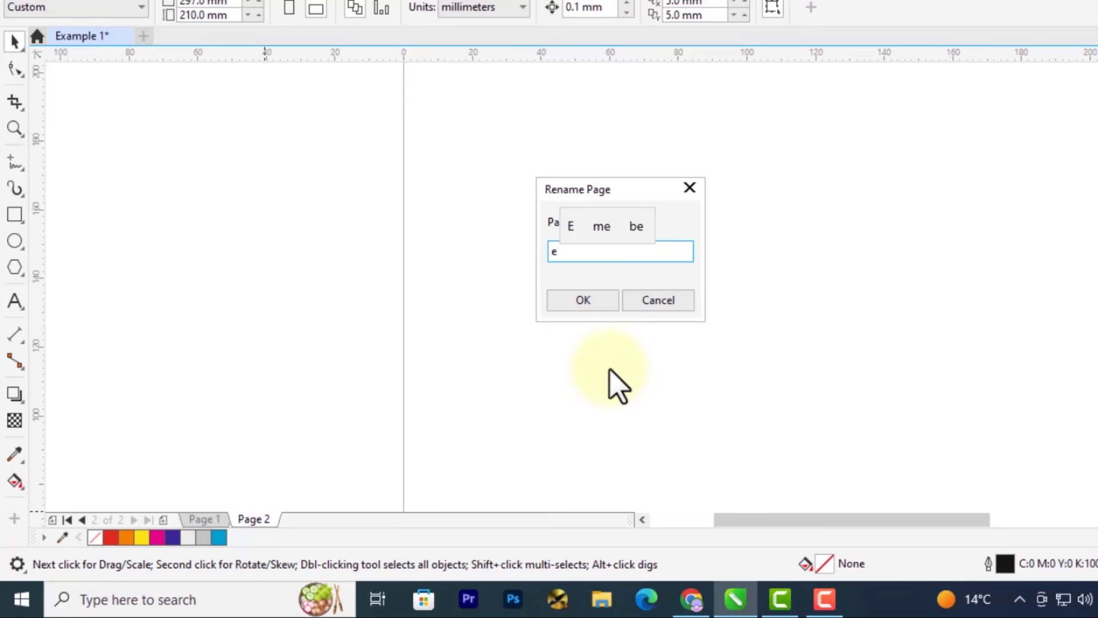
{"action": "type", "text": "xample 2"}
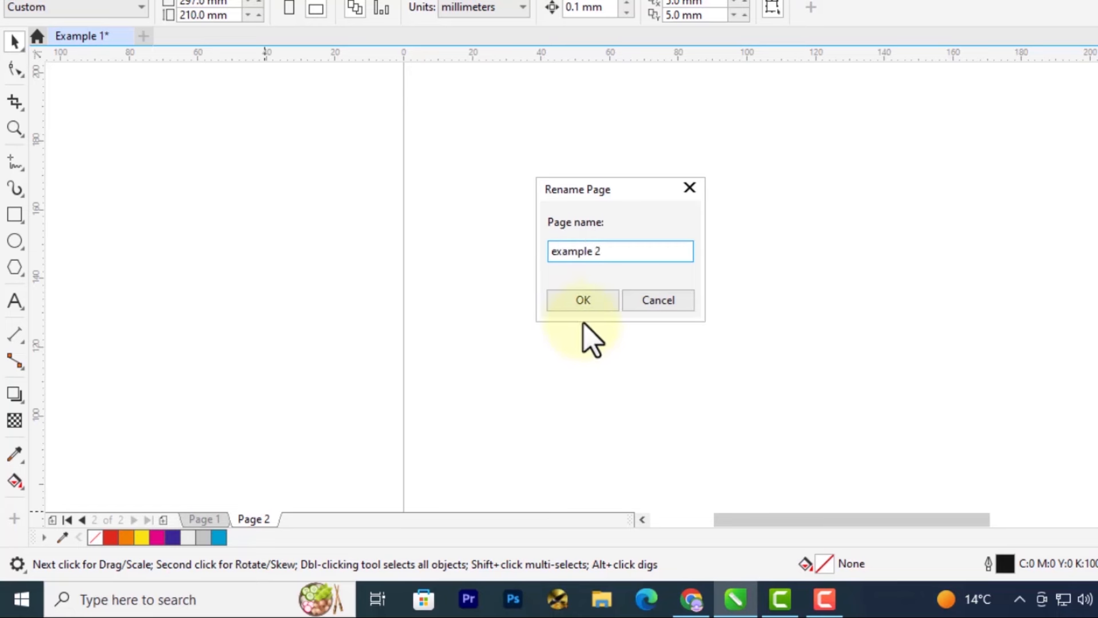
{"action": "left_click", "coordinate": [586, 303]}
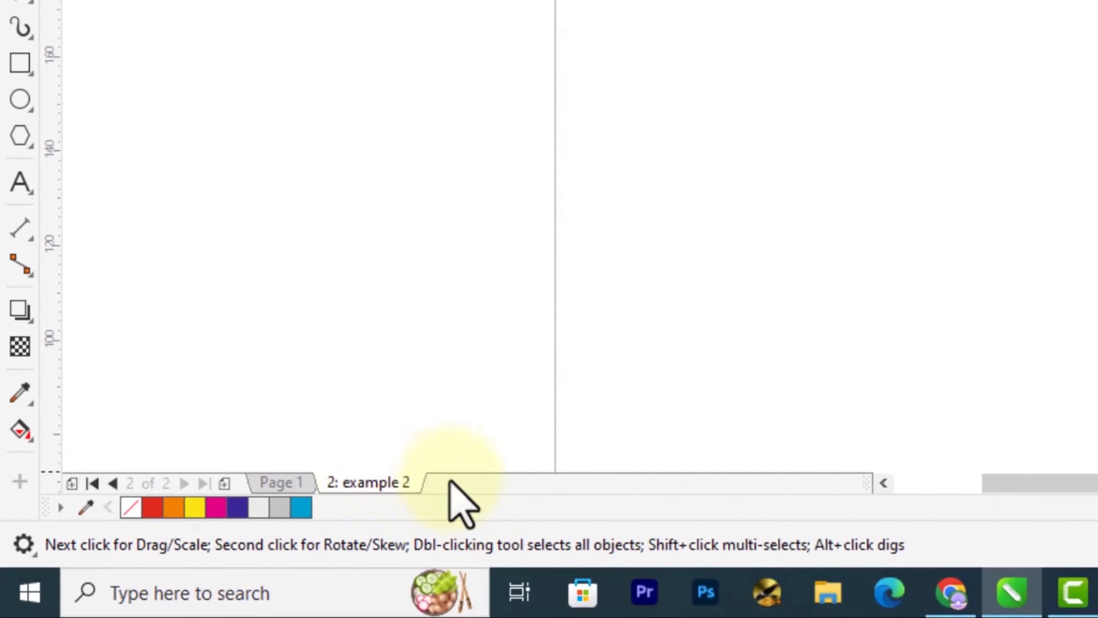
- Insert one page after and one page before the "example 2" page
{"action": "right_click", "coordinate": [359, 482]}
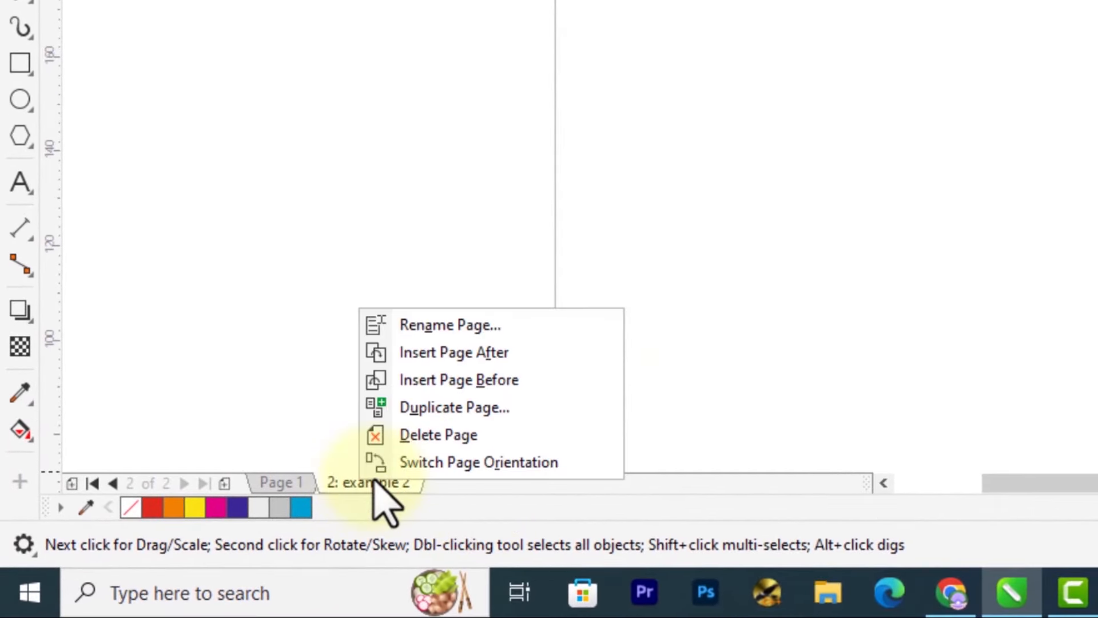
{"action": "left_click", "coordinate": [448, 352]}
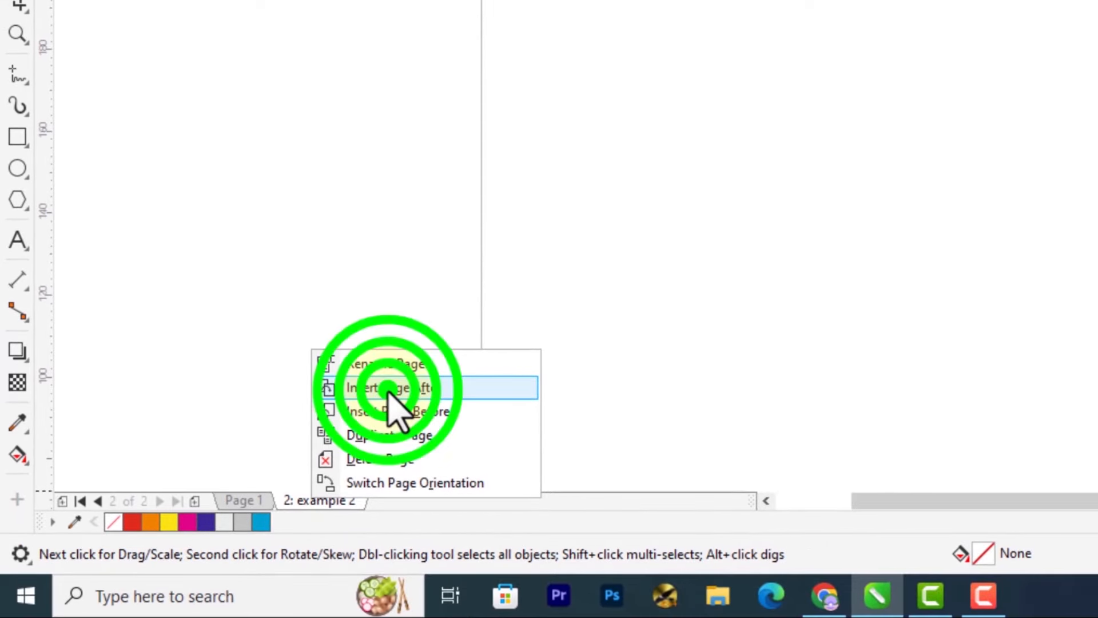
{"action": "right_click", "coordinate": [329, 504]}
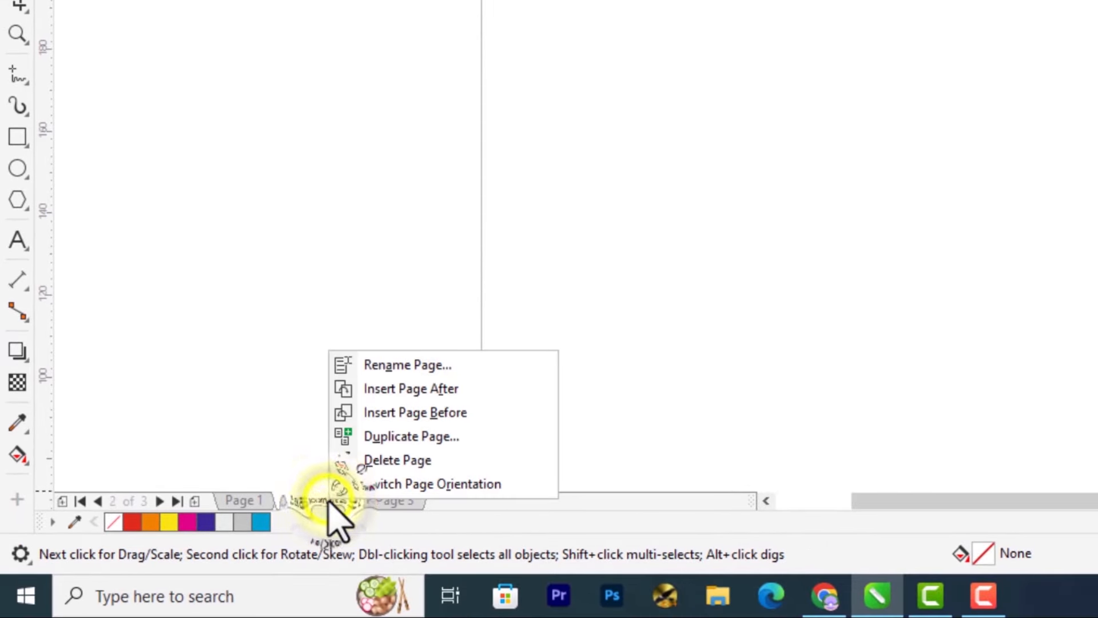
{"action": "left_click", "coordinate": [395, 413]}
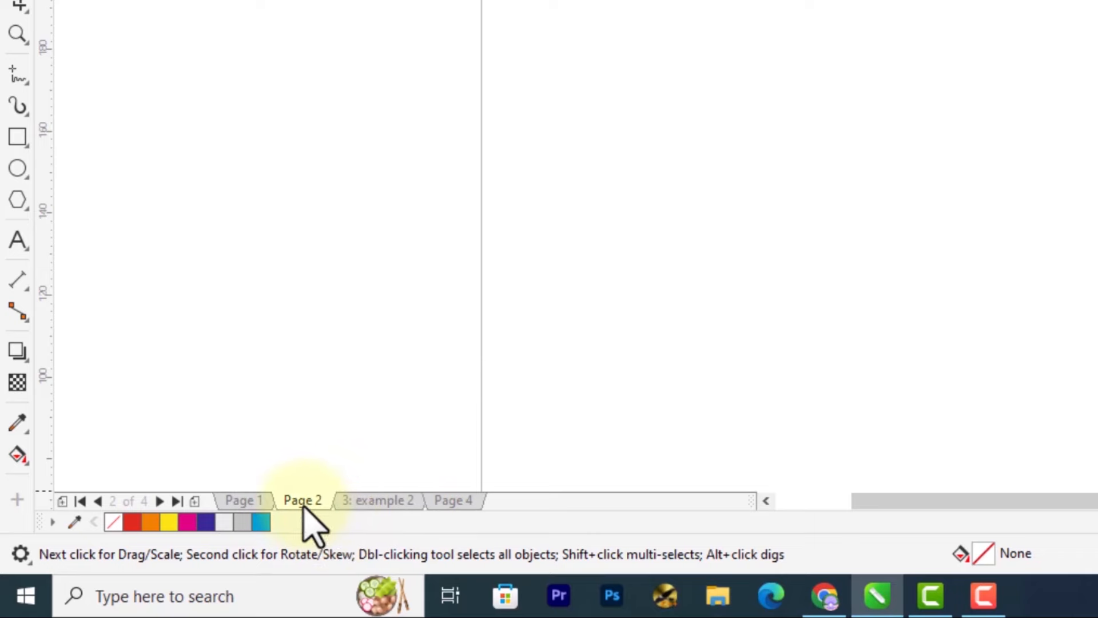
- Delete the "example 2" page and the two other pages added around it, keeping only Page 1
{"action": "left_click", "coordinate": [379, 503]}
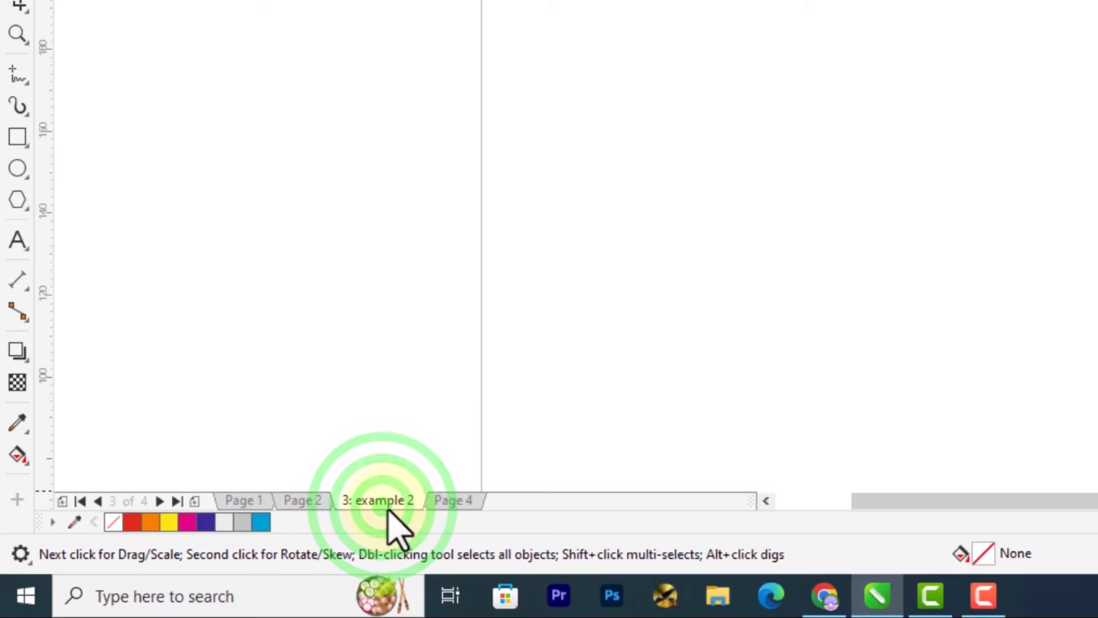
{"action": "right_click", "coordinate": [391, 505]}
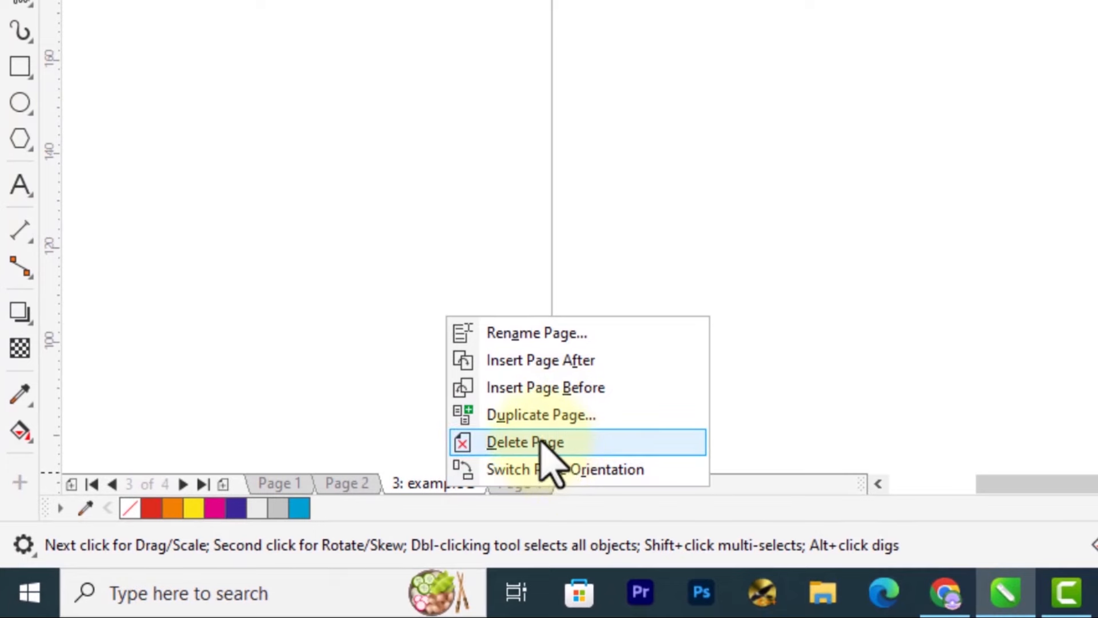
{"action": "left_click", "coordinate": [541, 443]}
{"action": "right_click", "coordinate": [424, 480]}
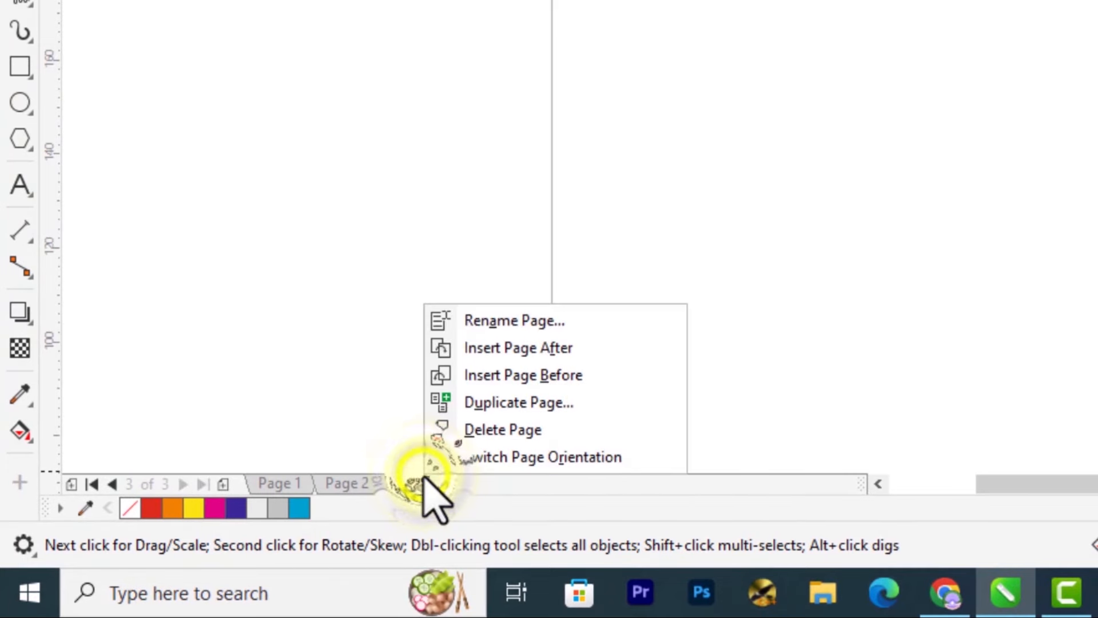
{"action": "left_click", "coordinate": [488, 432]}
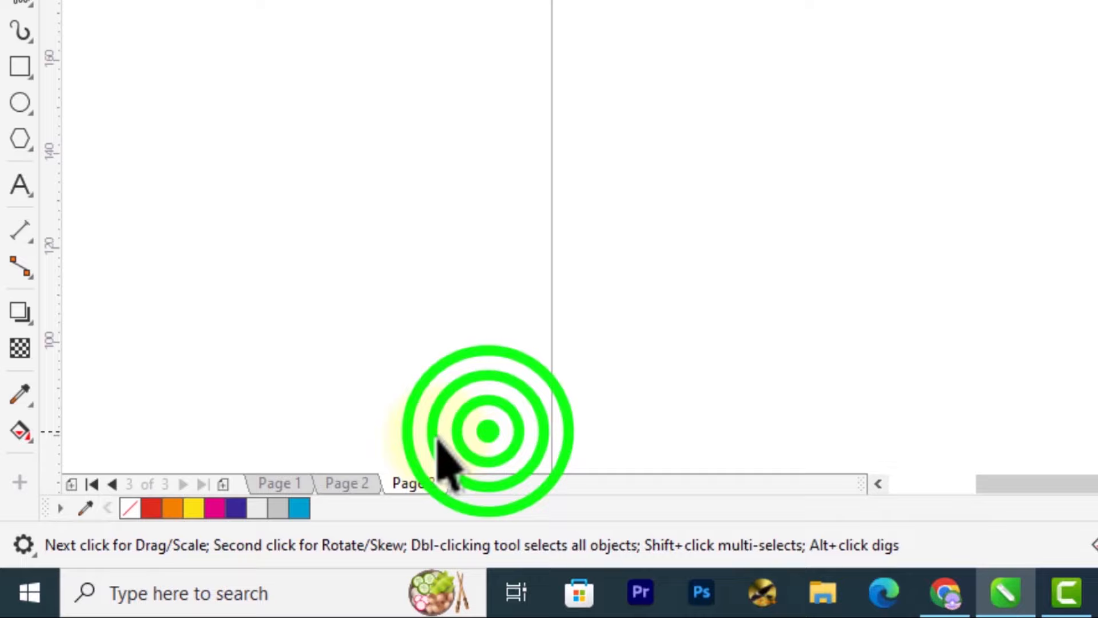
{"action": "right_click", "coordinate": [357, 486]}
{"action": "left_click", "coordinate": [453, 439]}
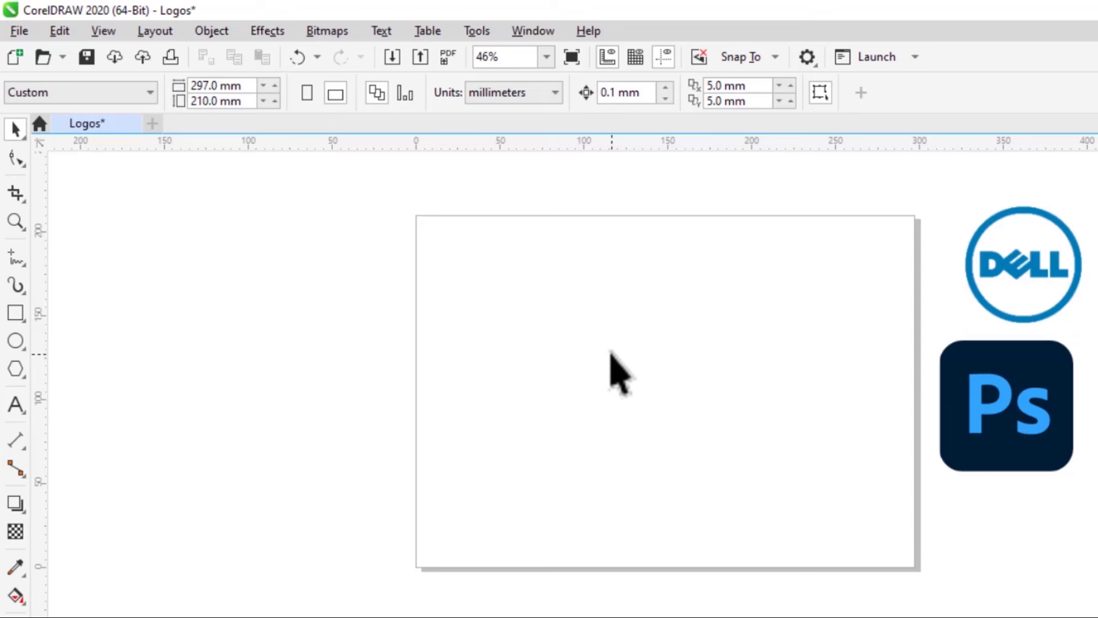
- Draw a circle about 69.5 mm in diameter near the page's middle and move it straight up about 35 mm
{"action": "left_click", "coordinate": [8, 349]}
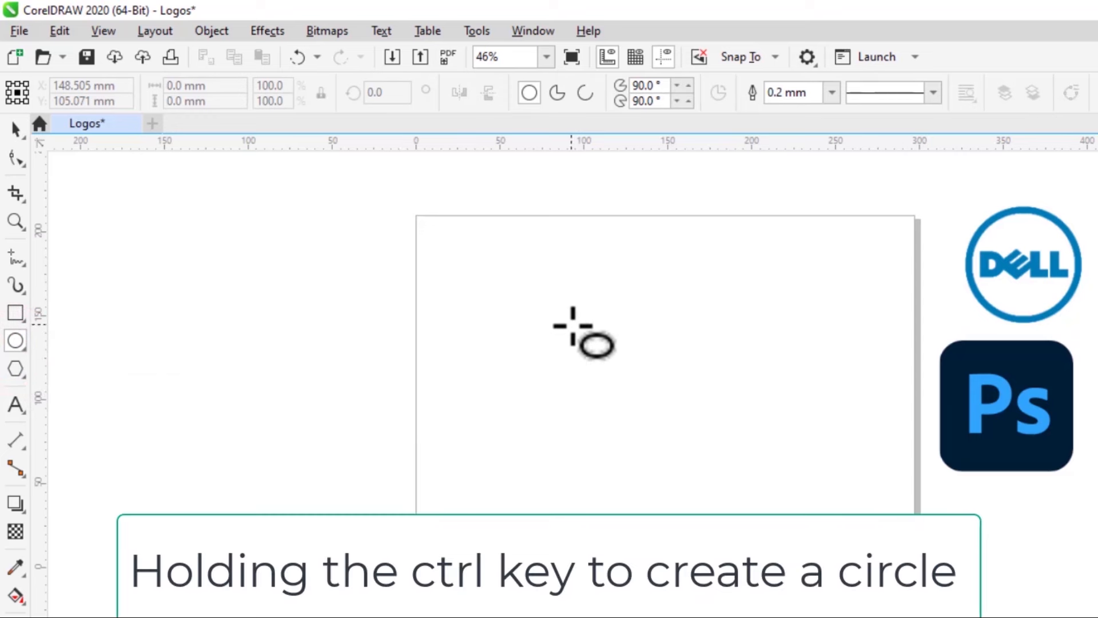
{"action": "left_click_drag", "start_coordinate": [571, 325], "coordinate": [645, 441]}
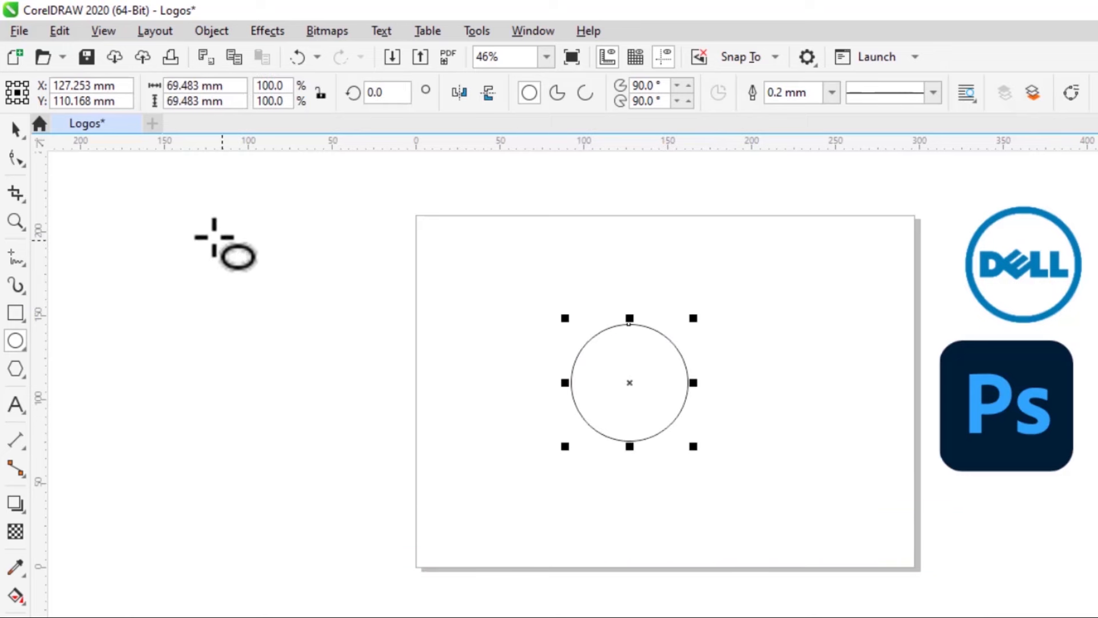
{"action": "left_click", "coordinate": [16, 128]}
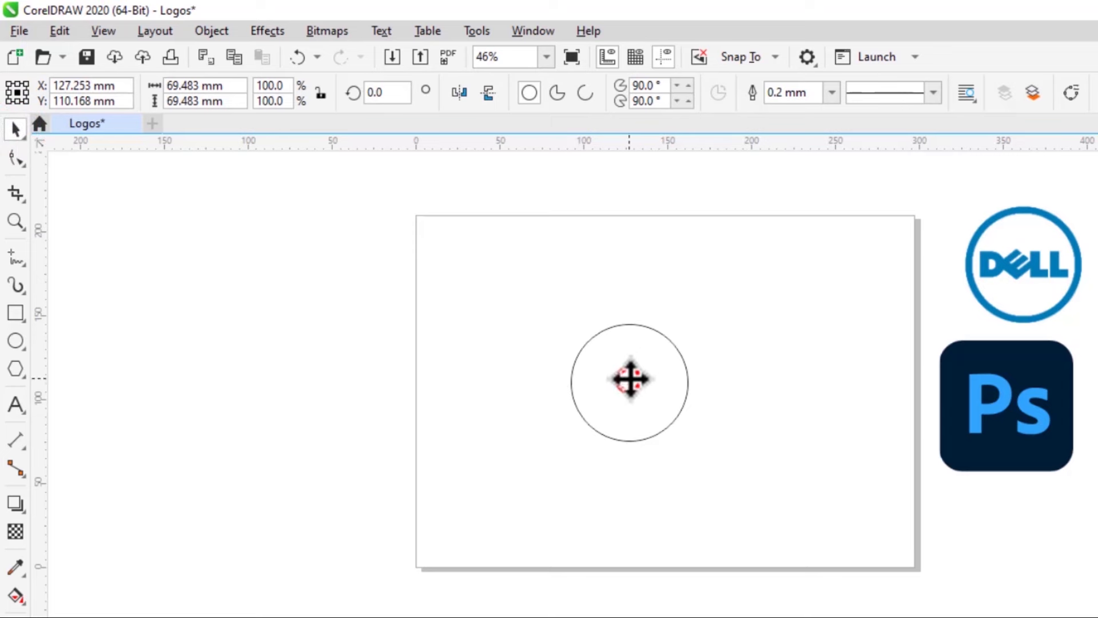
{"action": "left_click_drag", "start_coordinate": [630, 382], "coordinate": [630, 323]}
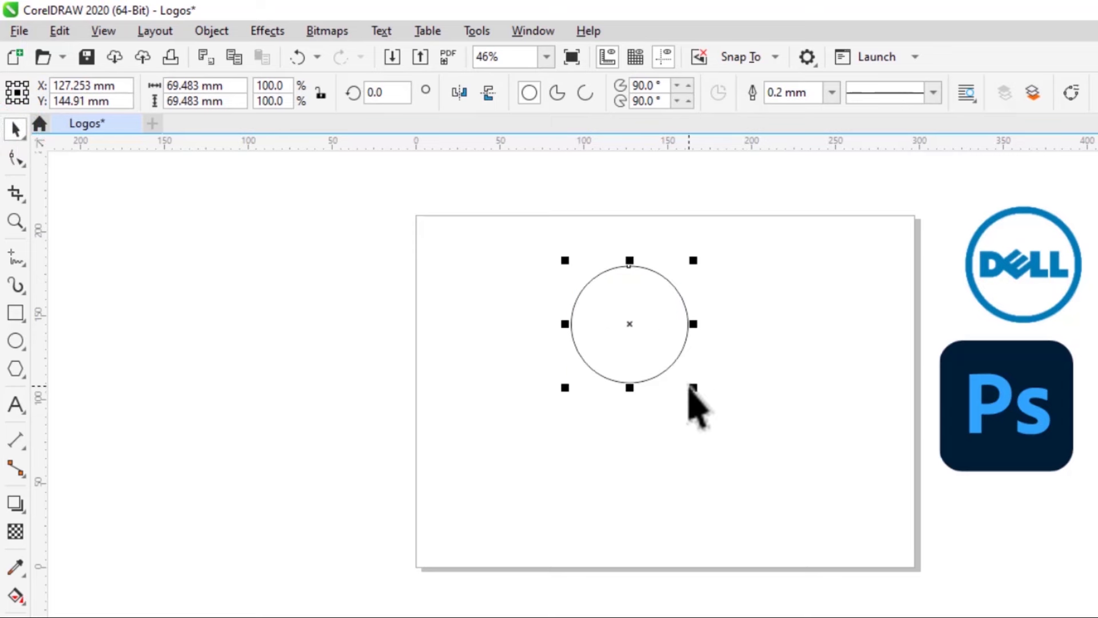
- Scale the circle down to about 62.3 mm in diameter and set its outline width to 4.0 mm
{"action": "mouse_move", "coordinate": [694, 389]}
{"action": "left_mouse_down"}
{"action": "mouse_move", "coordinate": [684, 379]}
{"action": "mouse_move", "coordinate": [692, 384]}
{"action": "left_mouse_up"}
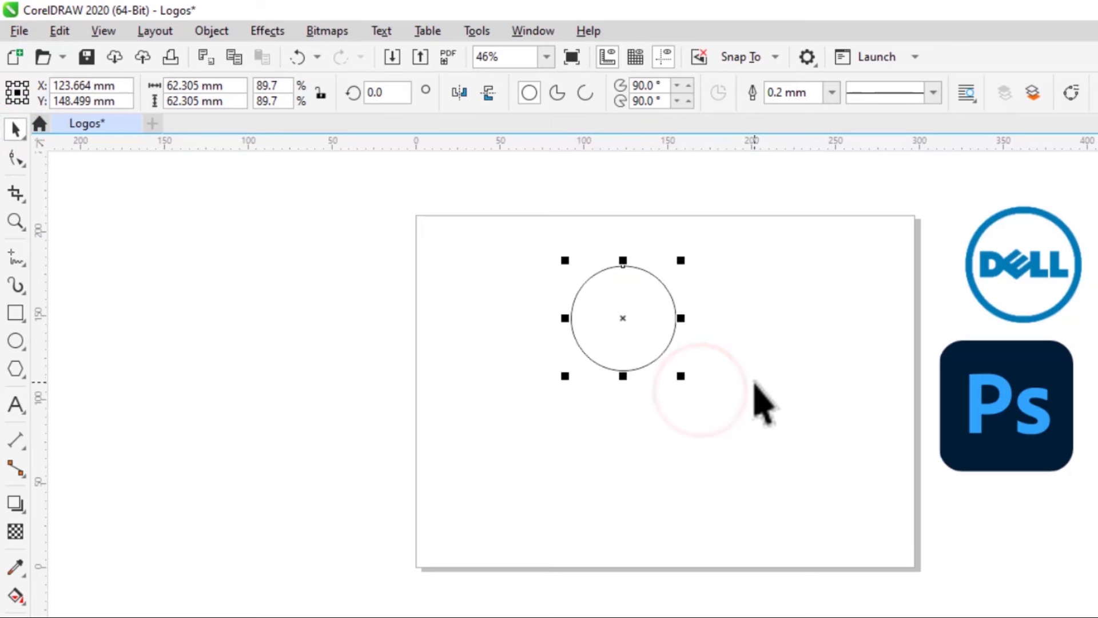
{"action": "left_click", "coordinate": [661, 353]}
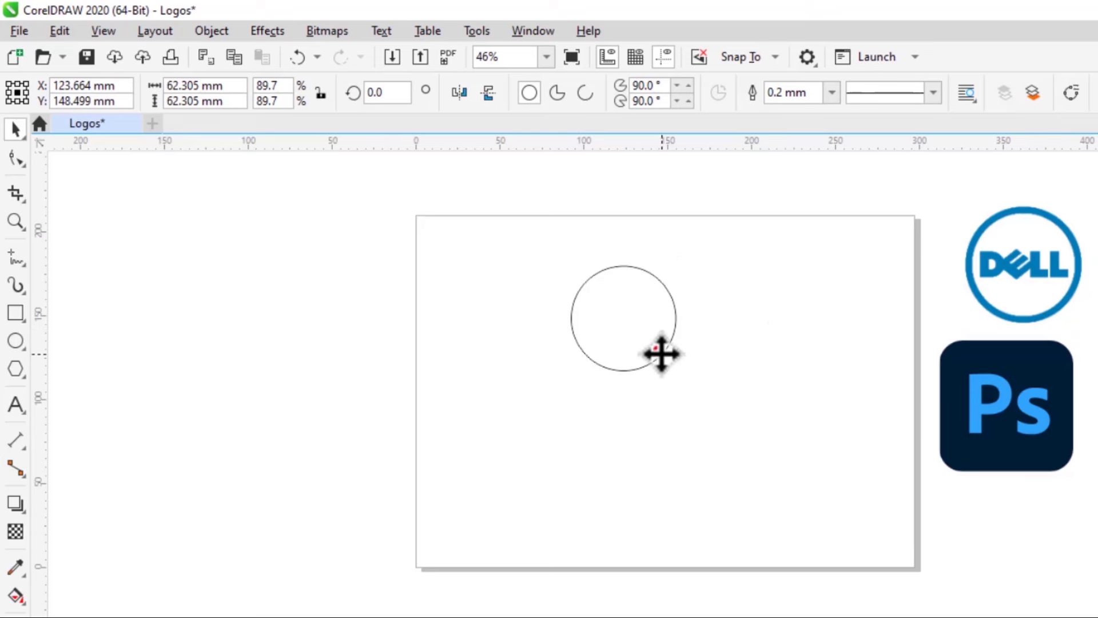
{"action": "left_click", "coordinate": [663, 355]}
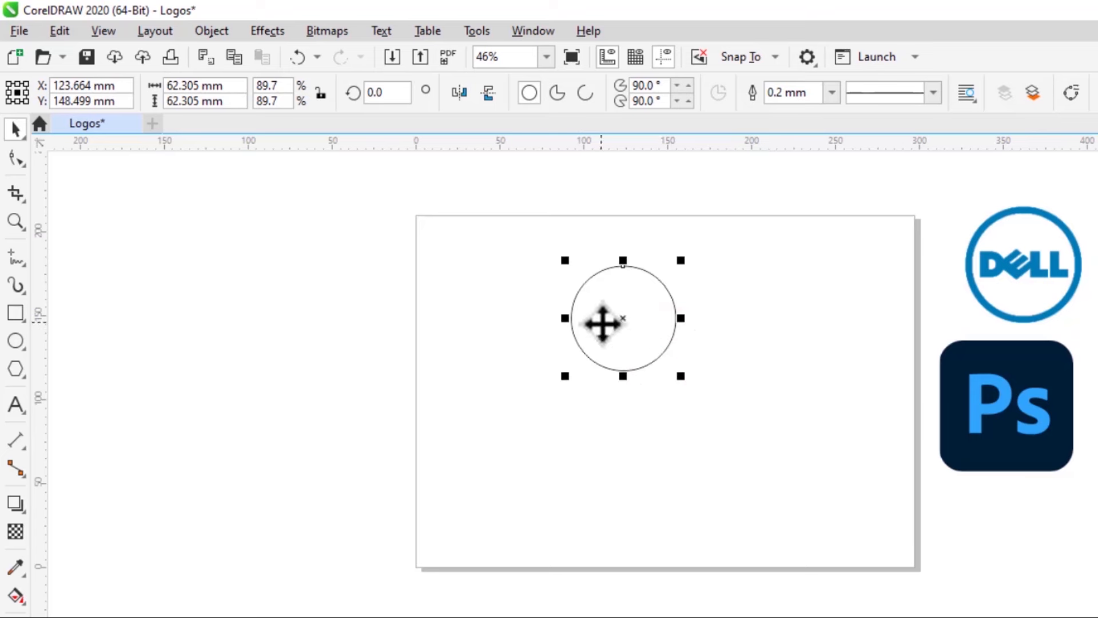
{"action": "left_click", "coordinate": [832, 92]}
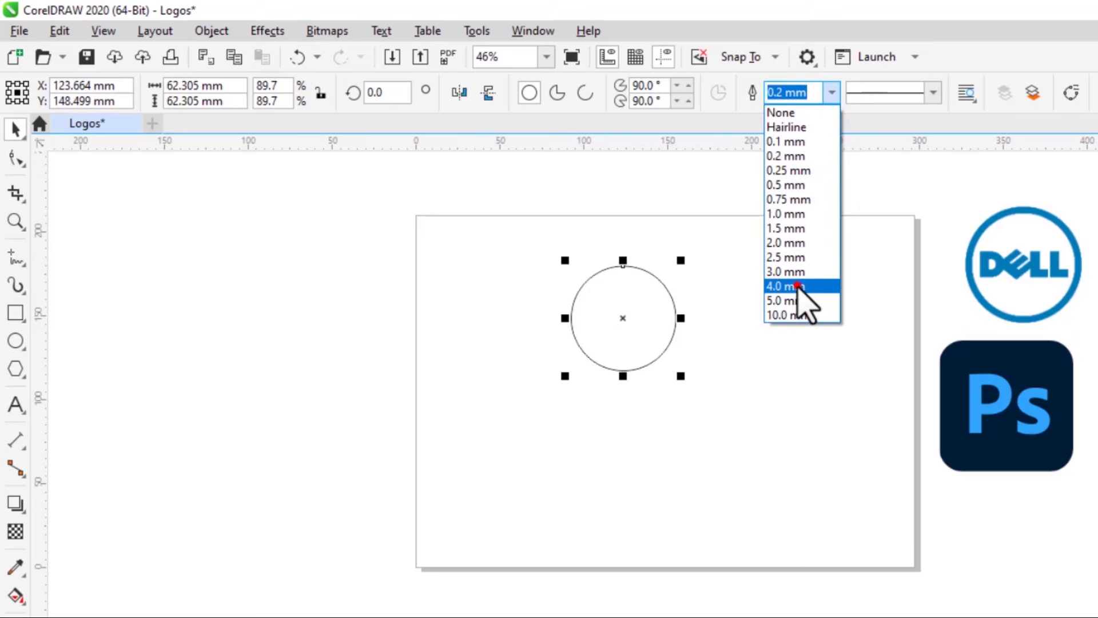
{"action": "left_click", "coordinate": [798, 286]}
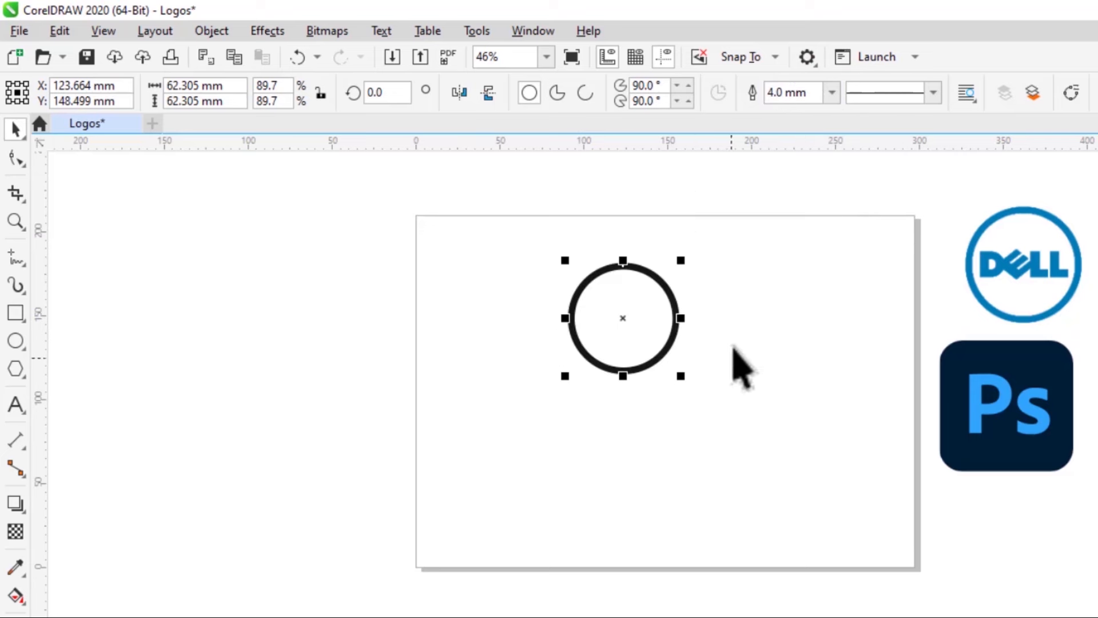
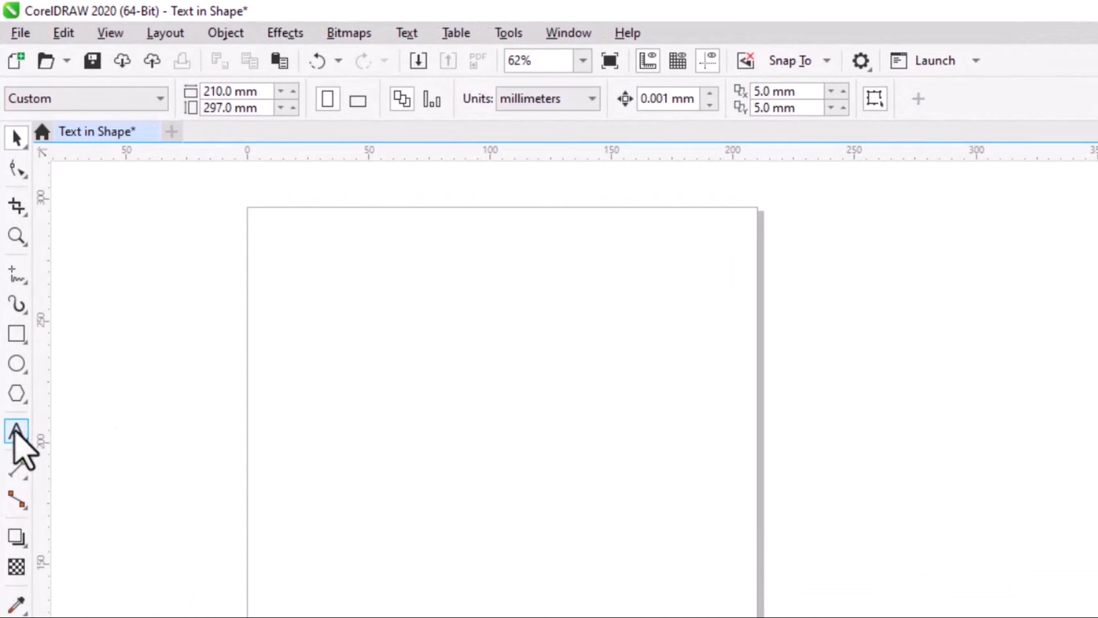
- Create a paragraph text frame about 80 mm wide and 90 mm high in the page's upper right area
{"action": "left_click", "coordinate": [17, 430]}
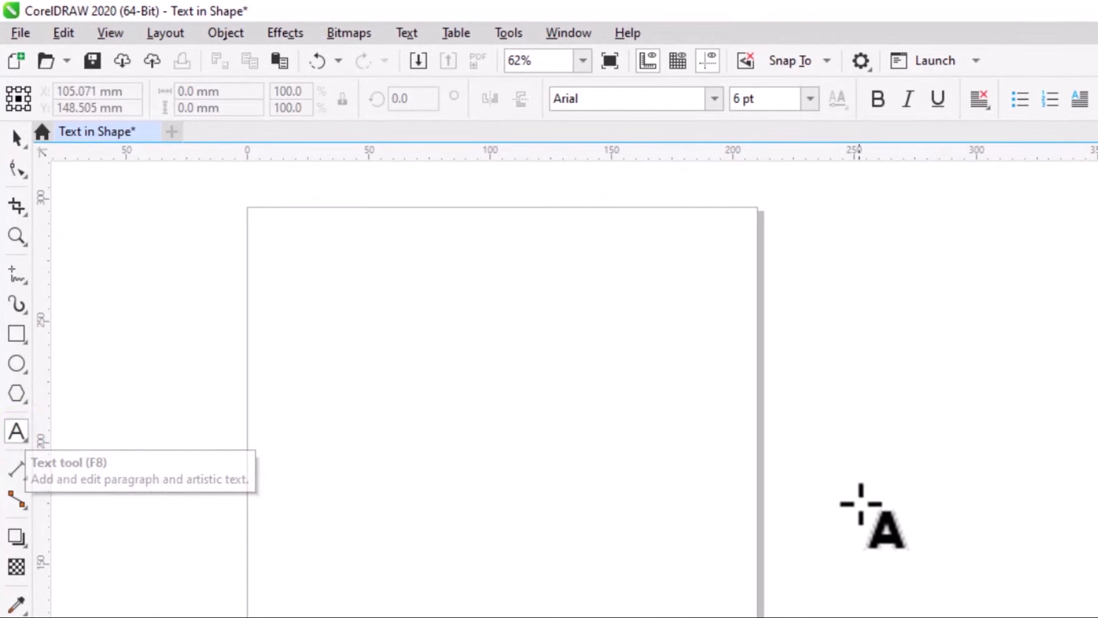
{"action": "left_click", "coordinate": [540, 282]}
{"action": "left_click_drag", "start_coordinate": [539, 283], "coordinate": [733, 499]}
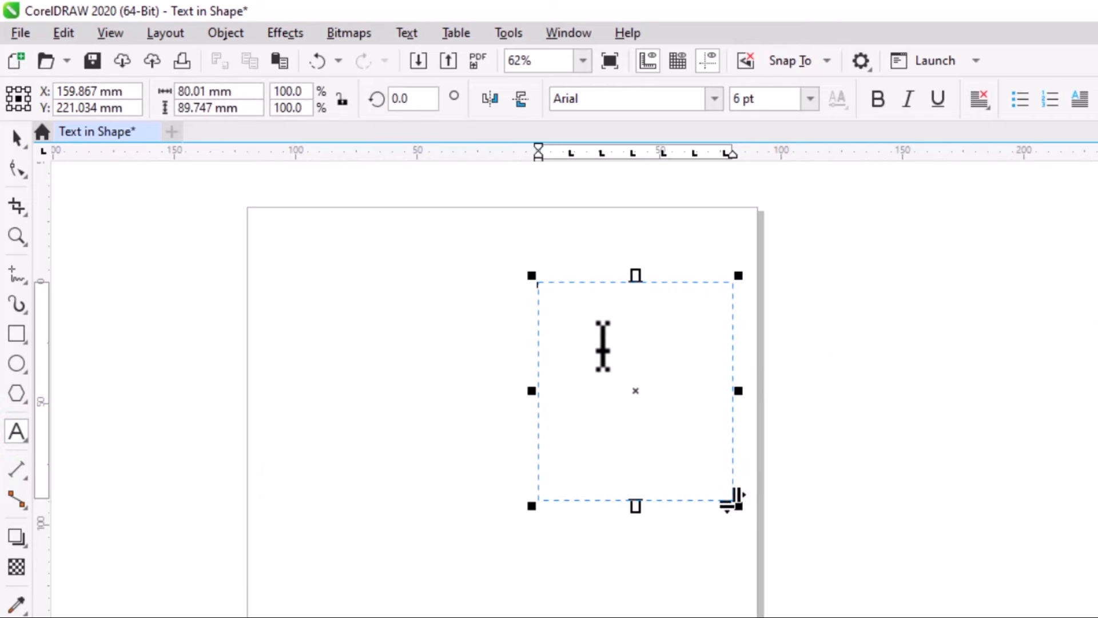
- Paste the copied Banner Health paragraph into the text frame and delete the text from "The organization's proactive" through "improve patient"
{"action": "left_click", "coordinate": [593, 315]}
{"action": "key", "text": "ctrl+p"}
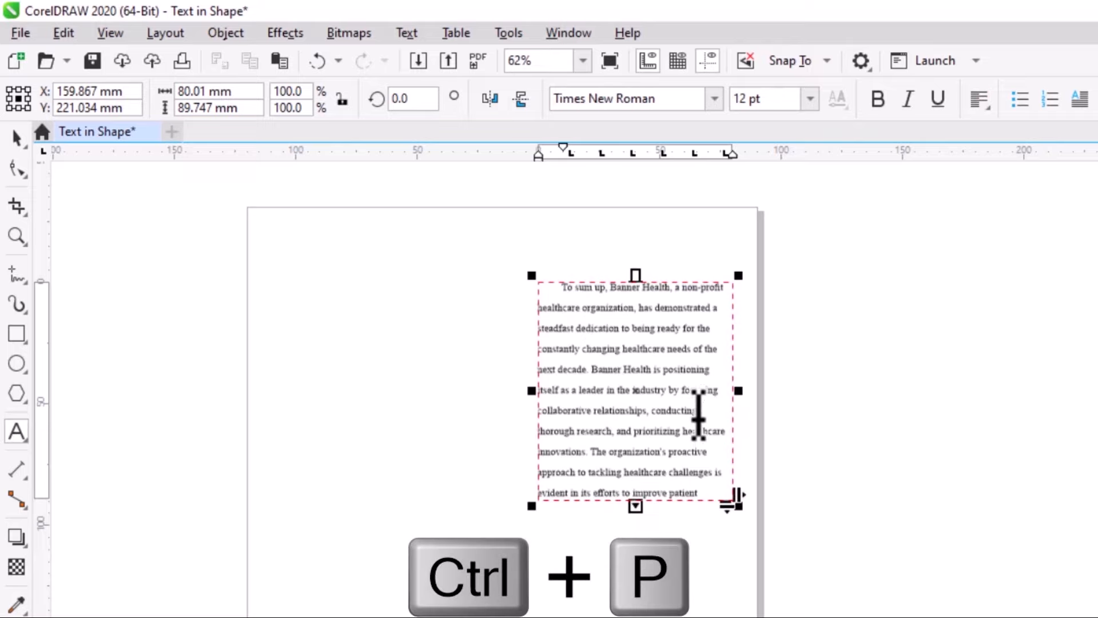
{"action": "left_click_drag", "start_coordinate": [593, 452], "coordinate": [714, 498]}
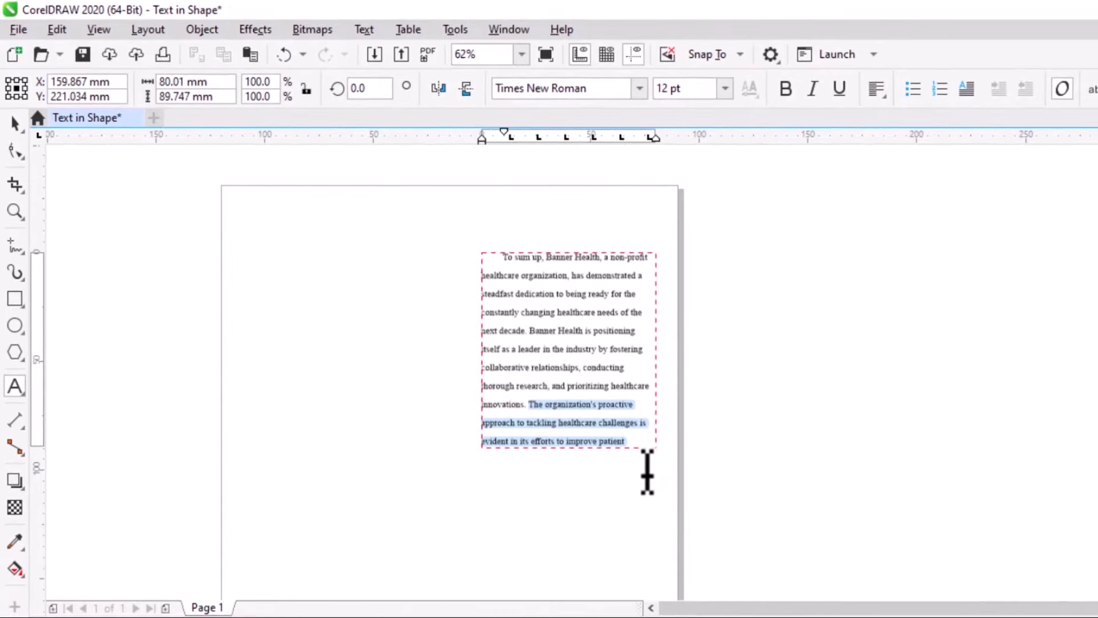
{"action": "key", "text": "Delete"}
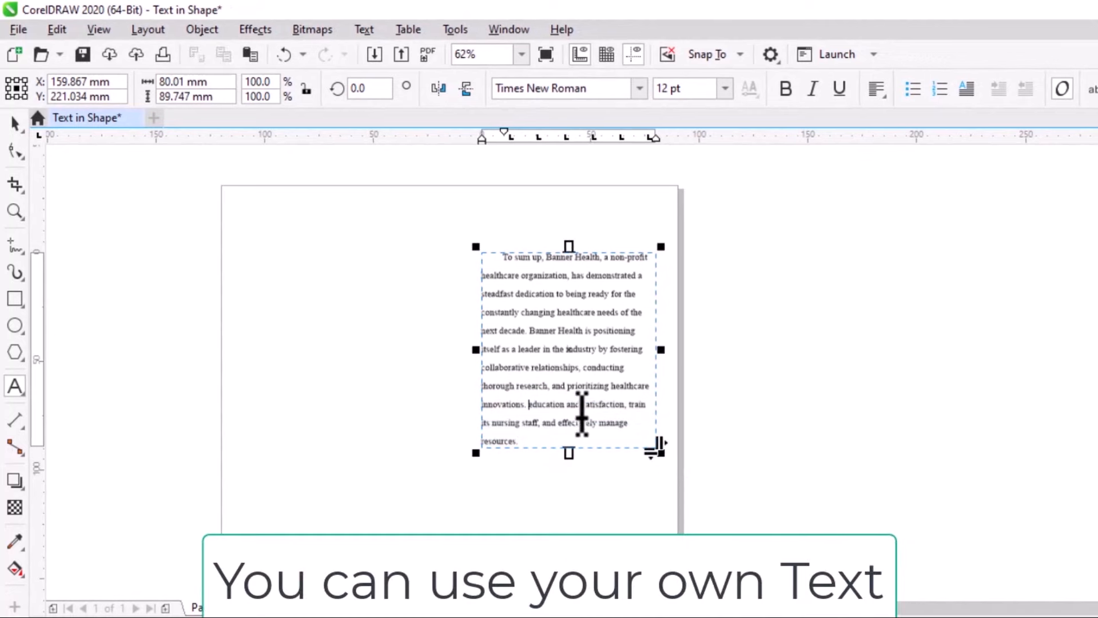
- Delete the leftover fragment starting with "education and satisfaction" from the paragraph's end, and undo that deletion
{"action": "left_click_drag", "start_coordinate": [530, 405], "coordinate": [540, 449]}
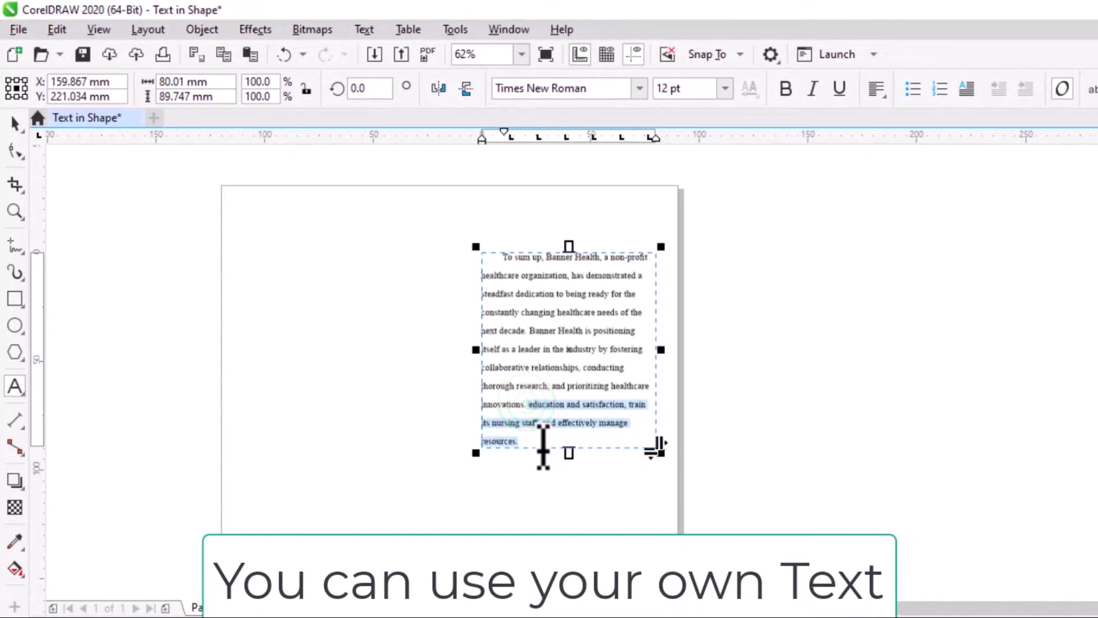
{"action": "key", "text": "Delete"}
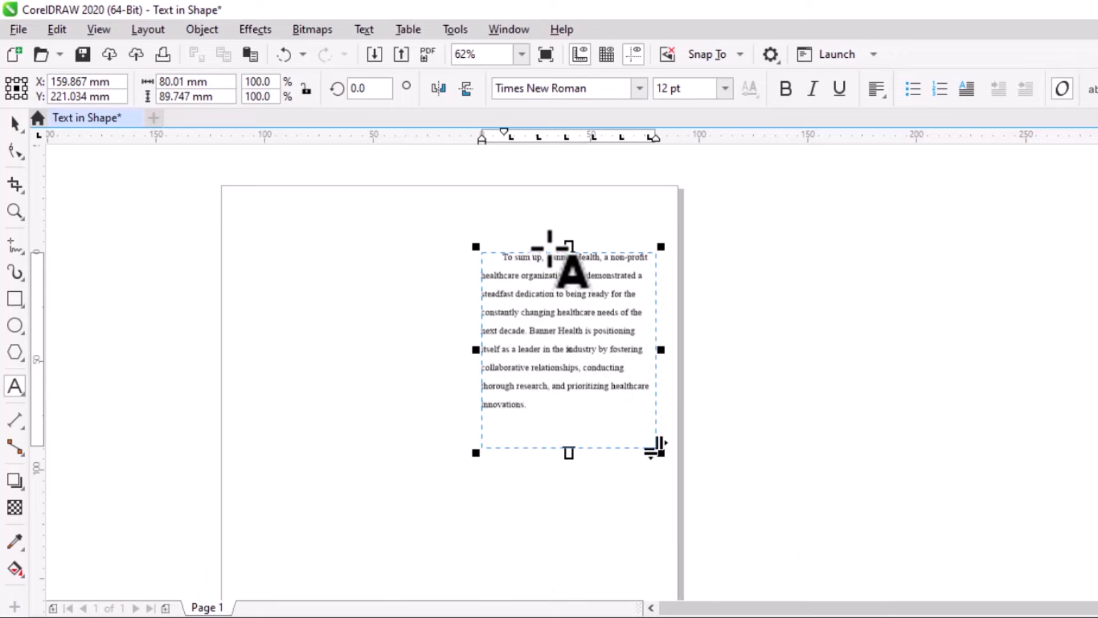
{"action": "left_click", "coordinate": [547, 245]}
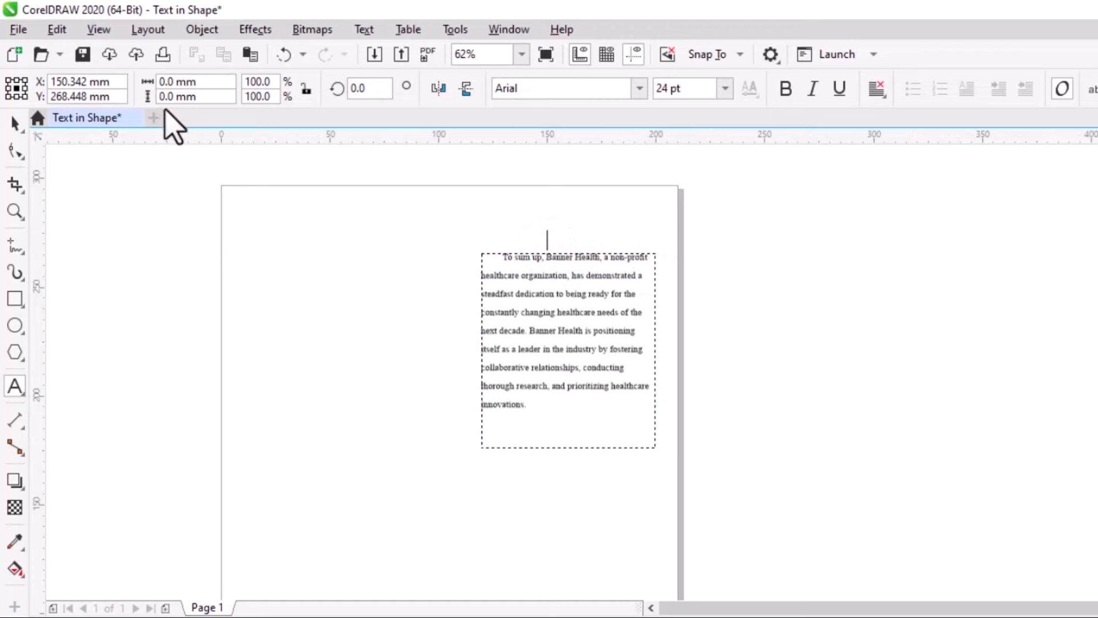
{"action": "key", "text": "ctrl+z"}
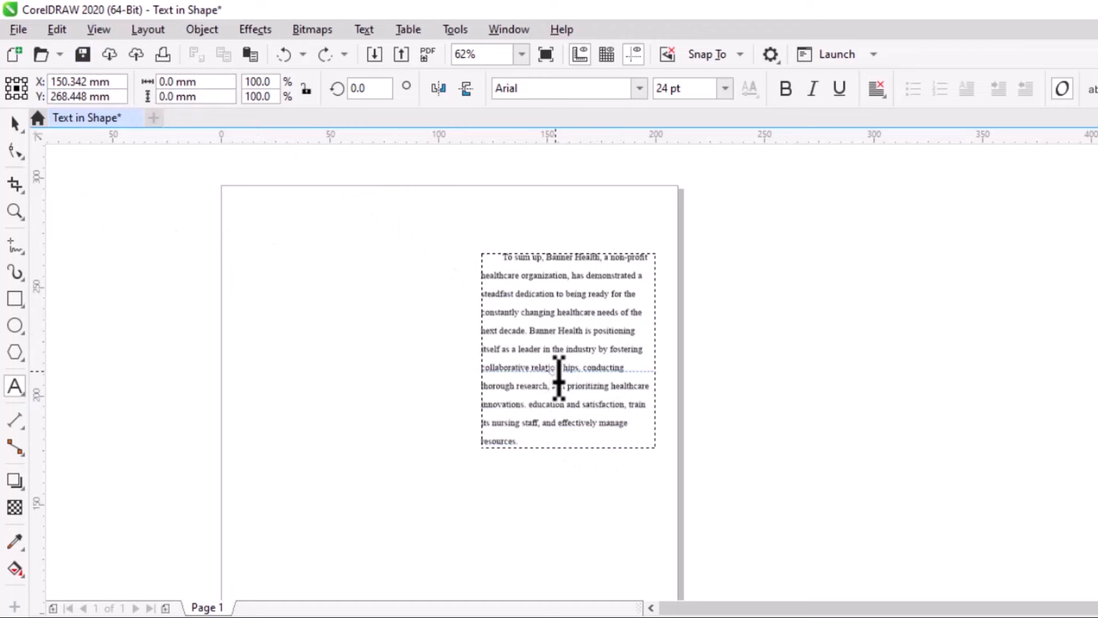
- Delete the paragraph's text after "conducting" and move its text frame off the page, beyond the right edge
{"action": "left_click_drag", "start_coordinate": [630, 369], "coordinate": [610, 444]}
{"action": "key", "text": "Delete"}
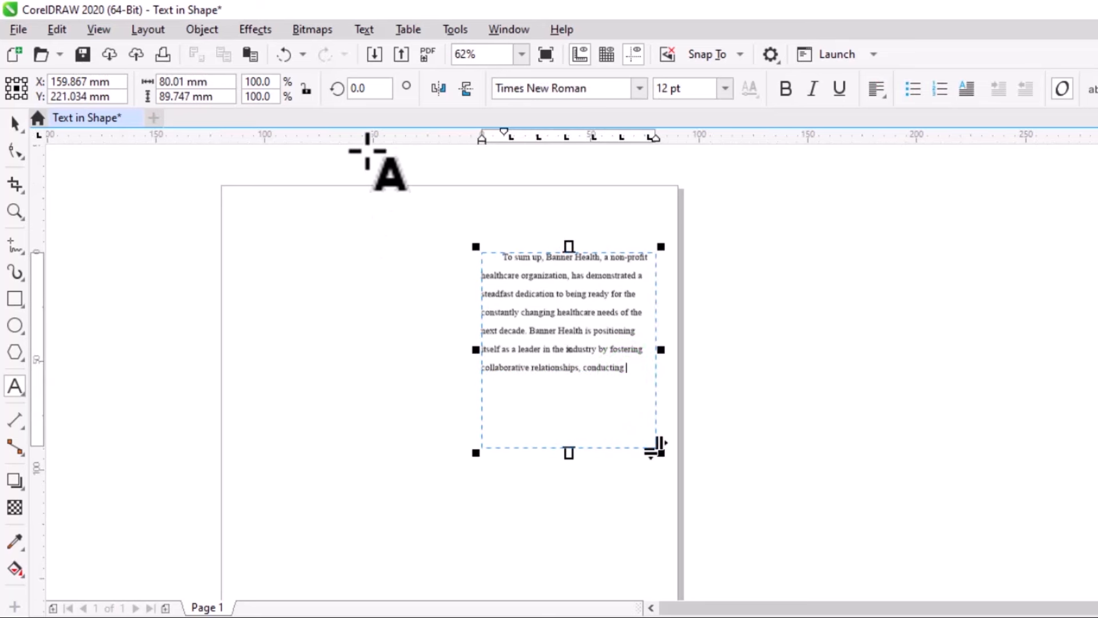
{"action": "left_click", "coordinate": [12, 123]}
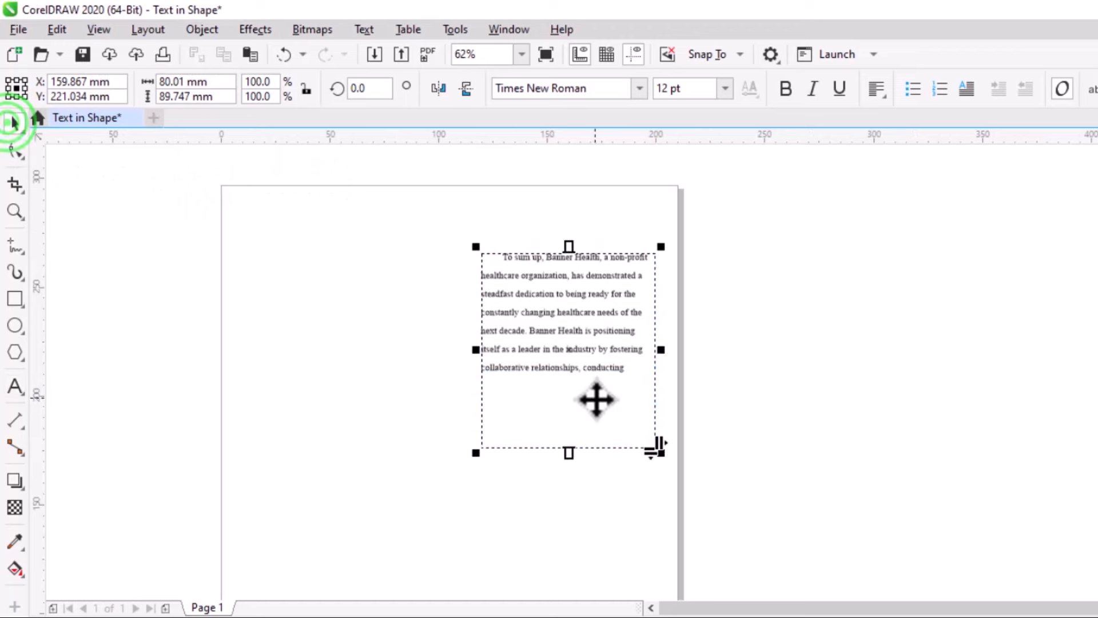
{"action": "left_click_drag", "start_coordinate": [577, 402], "coordinate": [856, 400]}
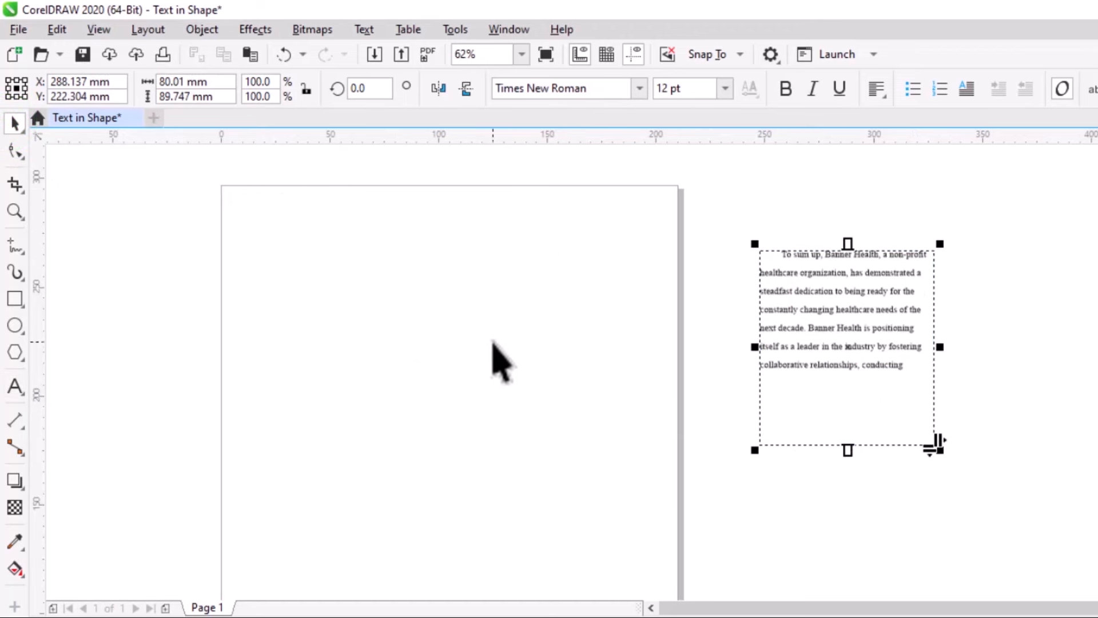
- Draw an ellipse about 96 mm wide and 66 mm high in the page's upper left area and convert it to curves
{"action": "left_click", "coordinate": [17, 326]}
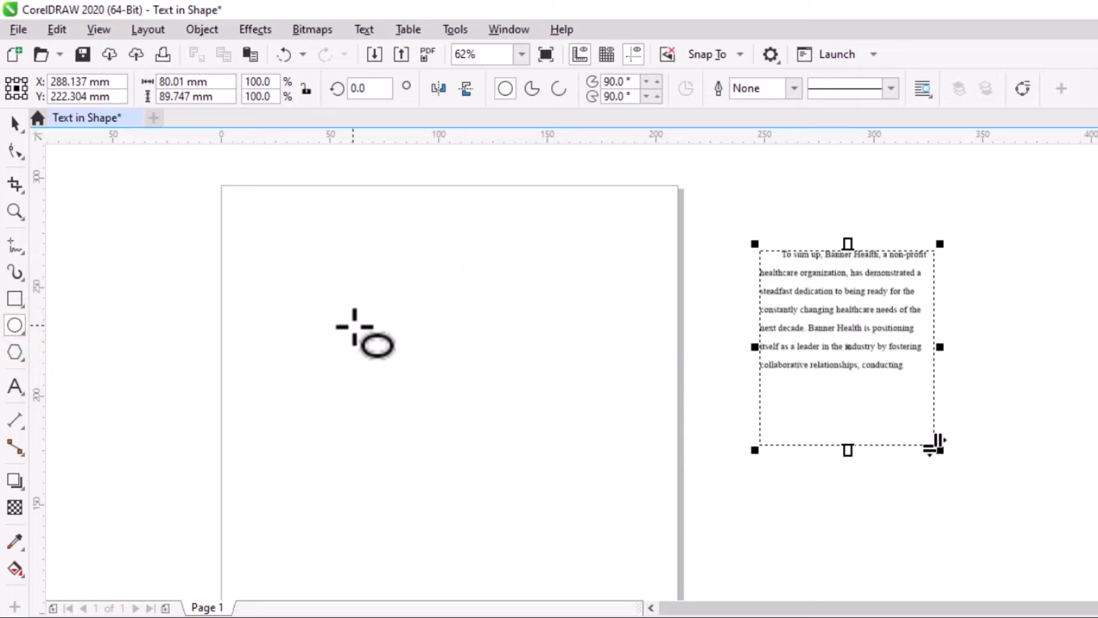
{"action": "left_click_drag", "start_coordinate": [298, 290], "coordinate": [508, 438]}
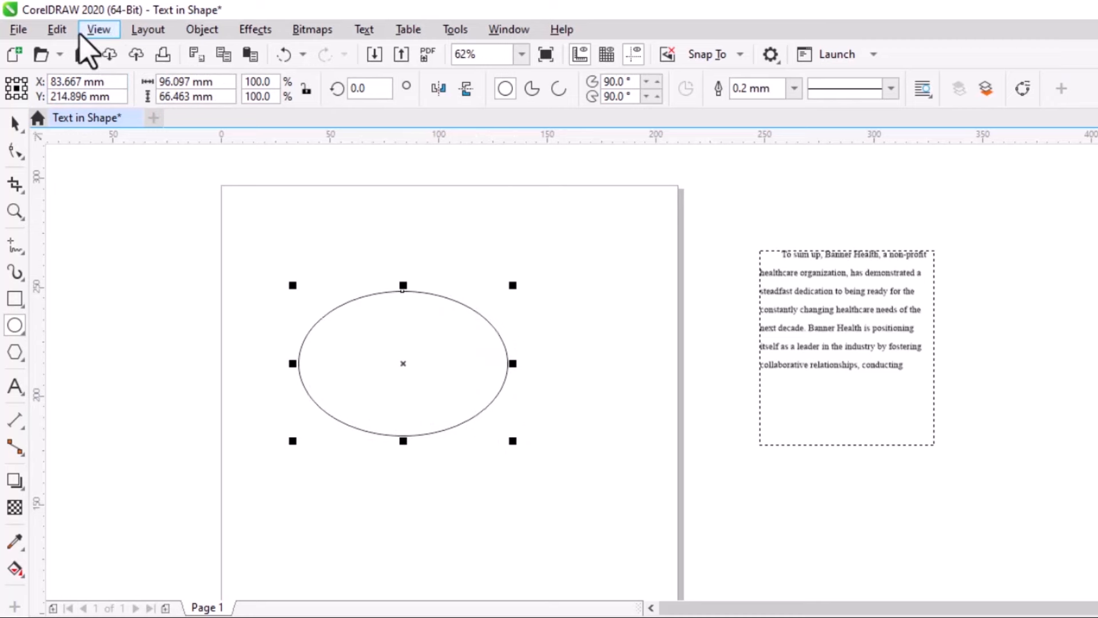
{"action": "left_click", "coordinate": [201, 34]}
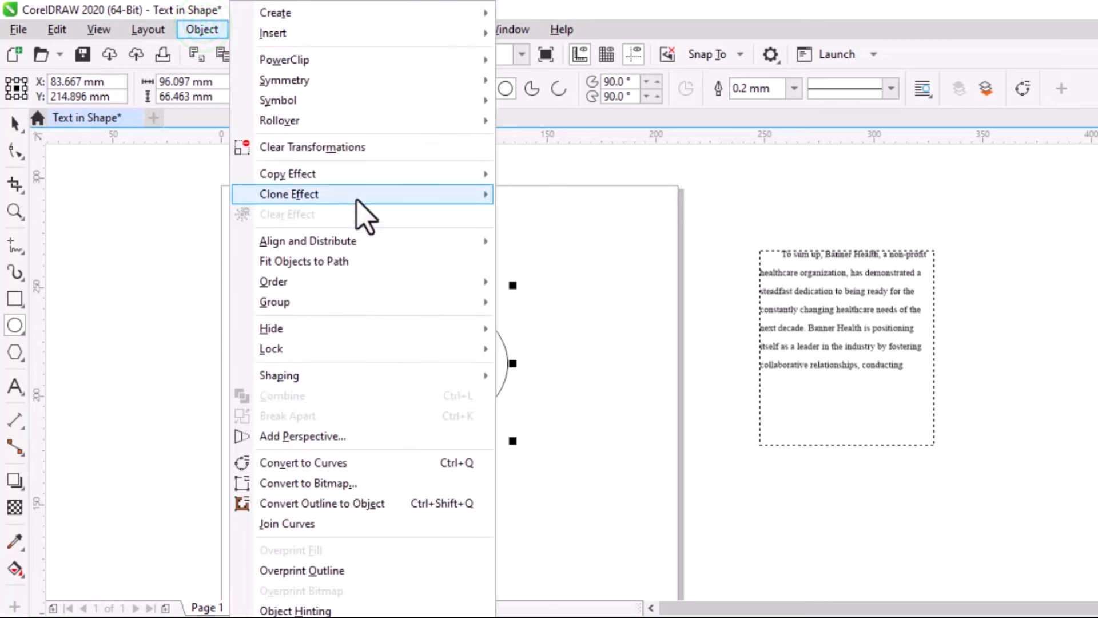
{"action": "left_click", "coordinate": [319, 463]}
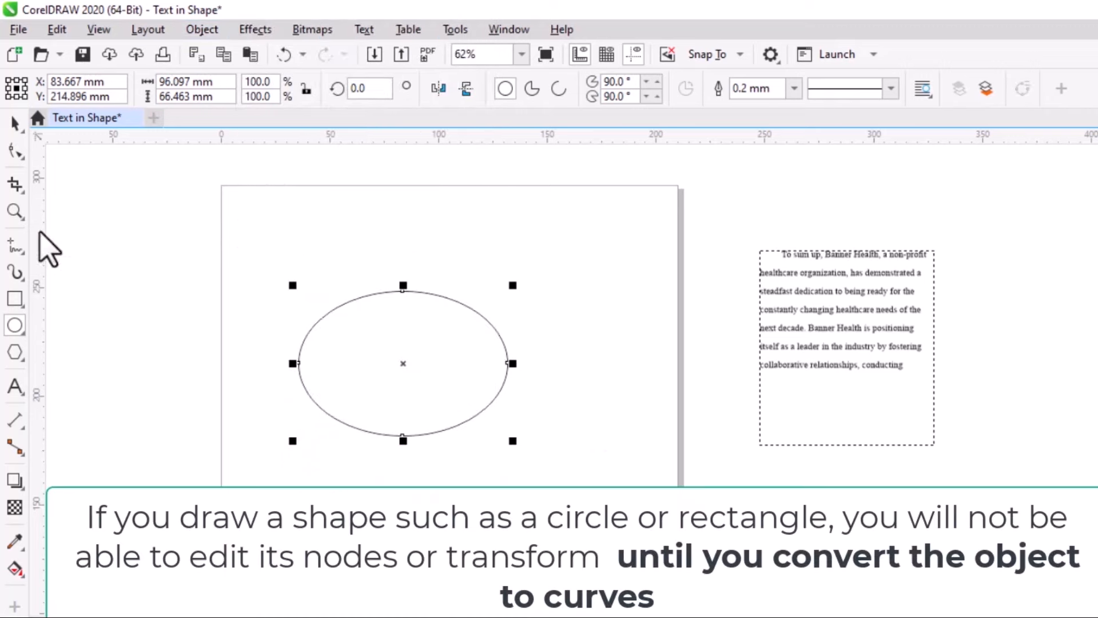
- Add three nodes along the ellipse's lower-left edge and pull the middle one outward to form a speech bubble tail
{"action": "left_click", "coordinate": [12, 152]}
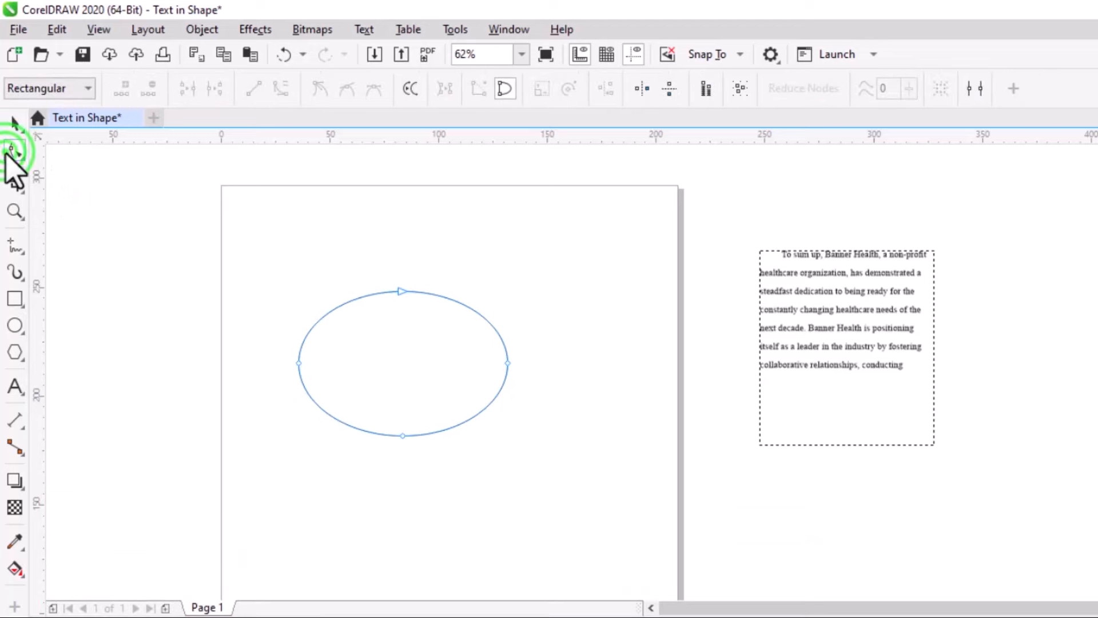
{"action": "left_click", "coordinate": [311, 397]}
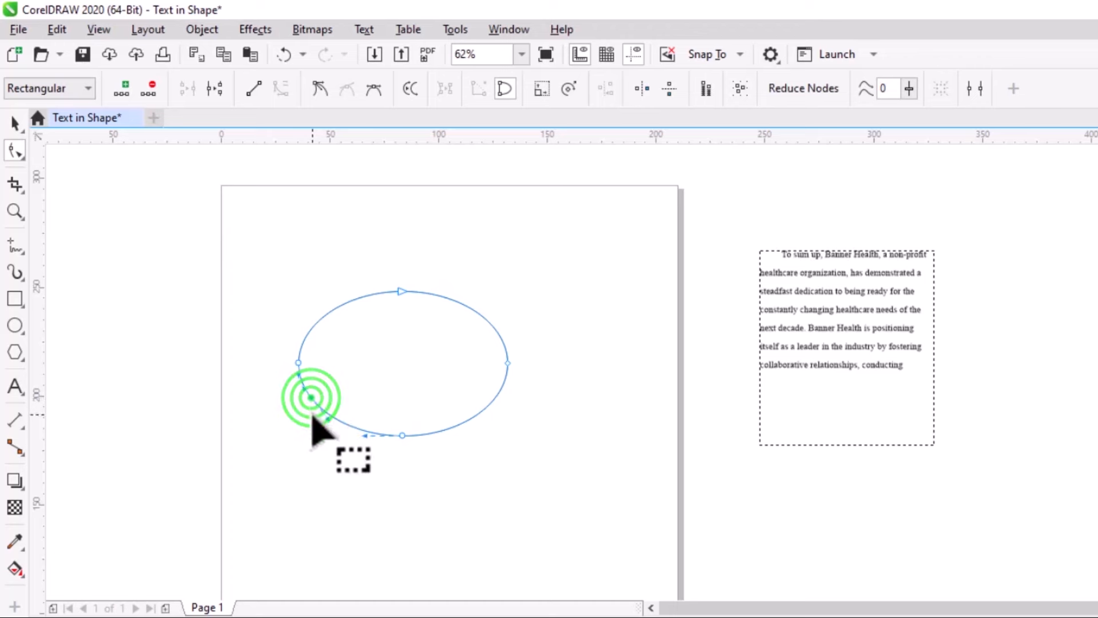
{"action": "left_click", "coordinate": [370, 433]}
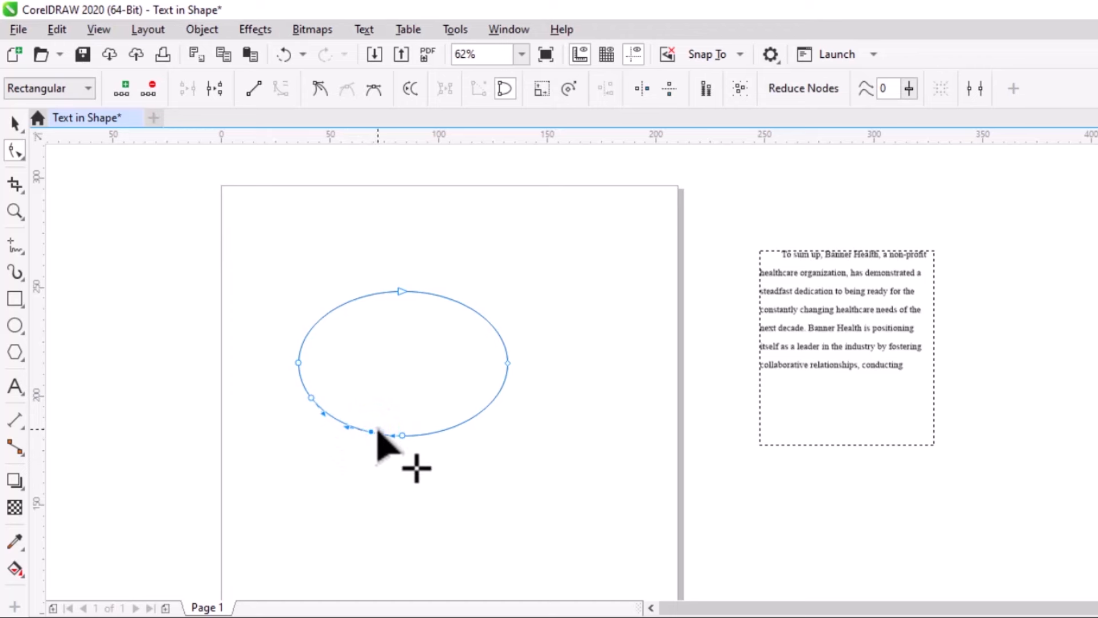
{"action": "left_click", "coordinate": [345, 424]}
{"action": "left_click", "coordinate": [346, 424]}
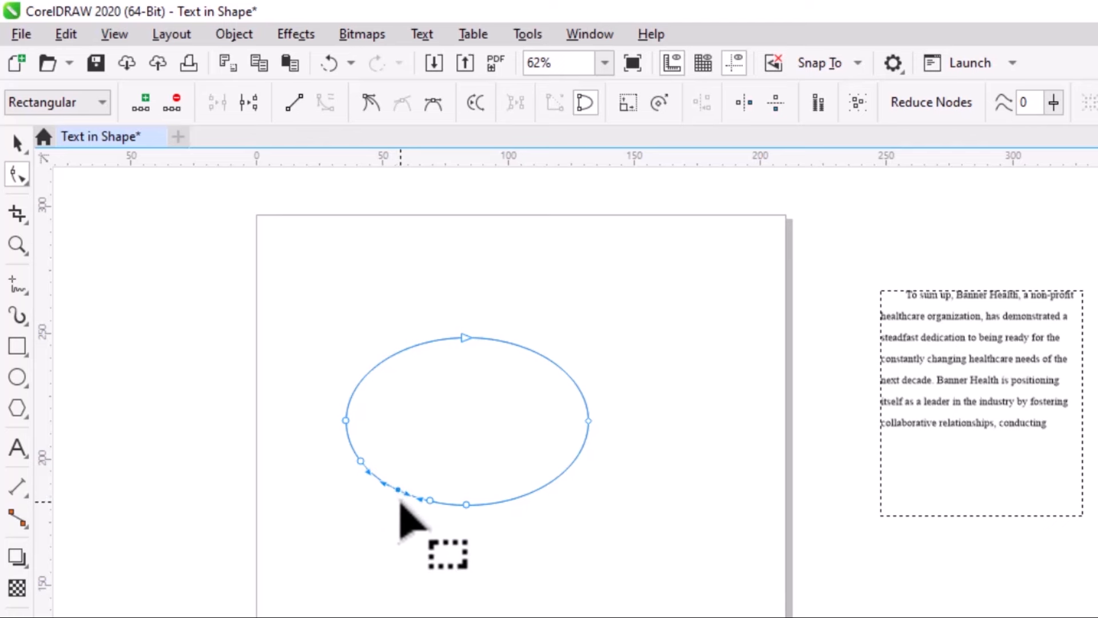
{"action": "left_click_drag", "start_coordinate": [399, 490], "coordinate": [309, 522]}
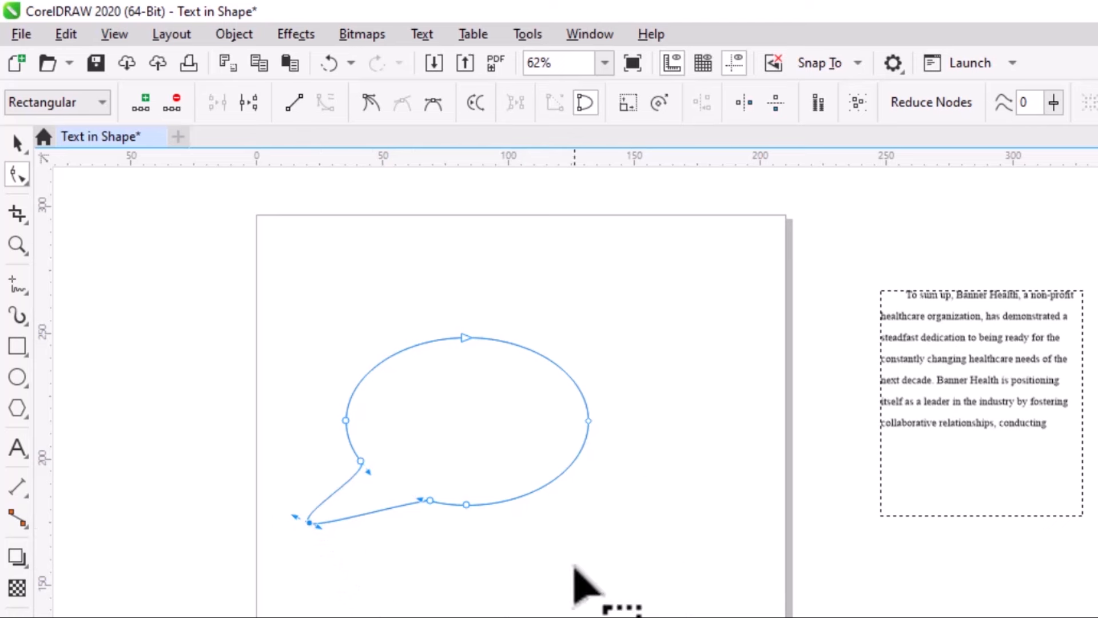
{"action": "left_click", "coordinate": [19, 144]}
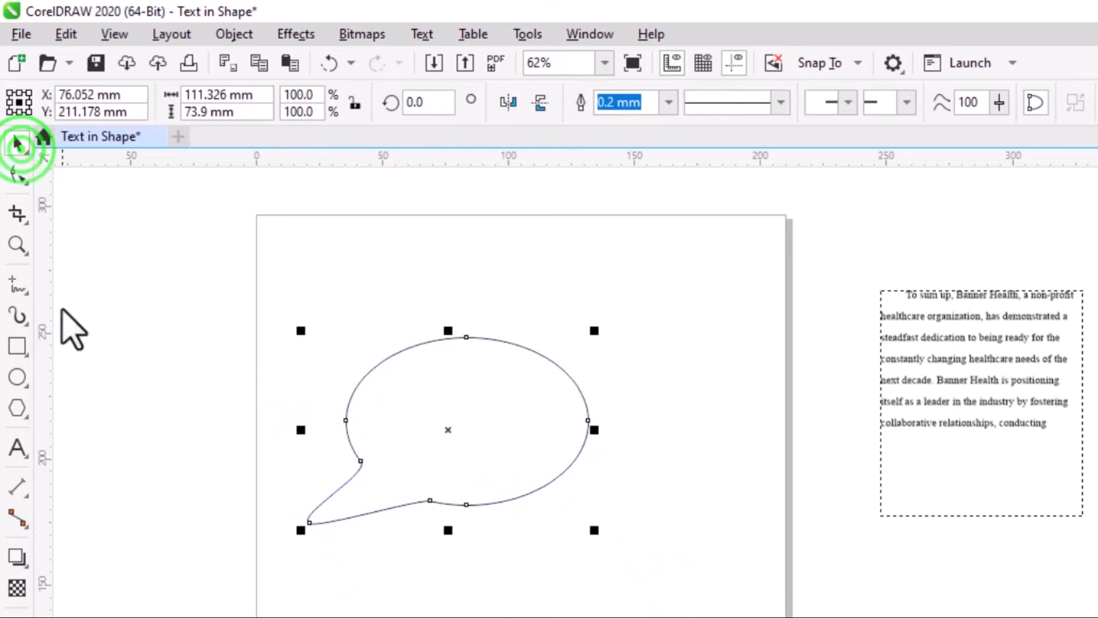
{"action": "left_click", "coordinate": [673, 396]}
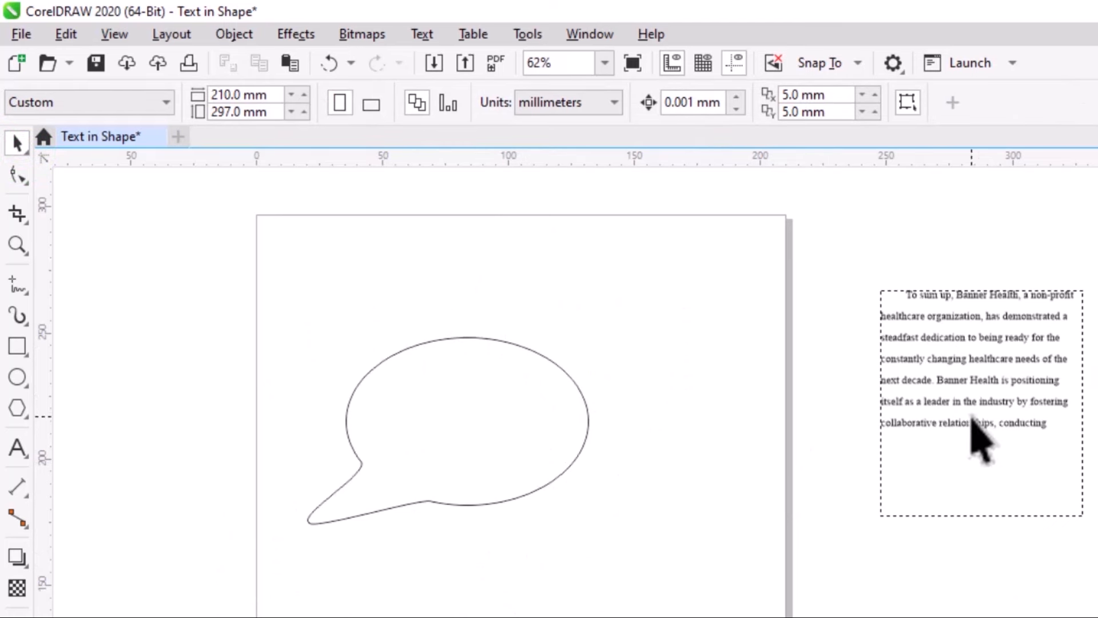
- Copy the whole paragraph from the text frame and paste it as paragraph text inside the speech bubble
{"action": "left_click", "coordinate": [12, 451]}
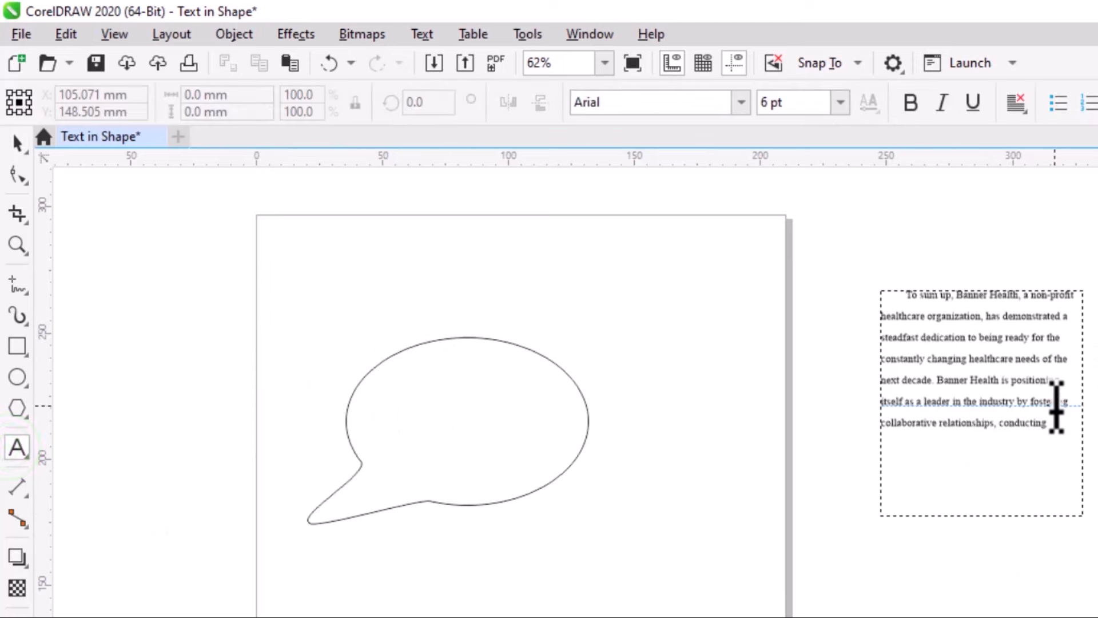
{"action": "left_click_drag", "start_coordinate": [1051, 435], "coordinate": [896, 304]}
{"action": "key", "text": "ctrl+c"}
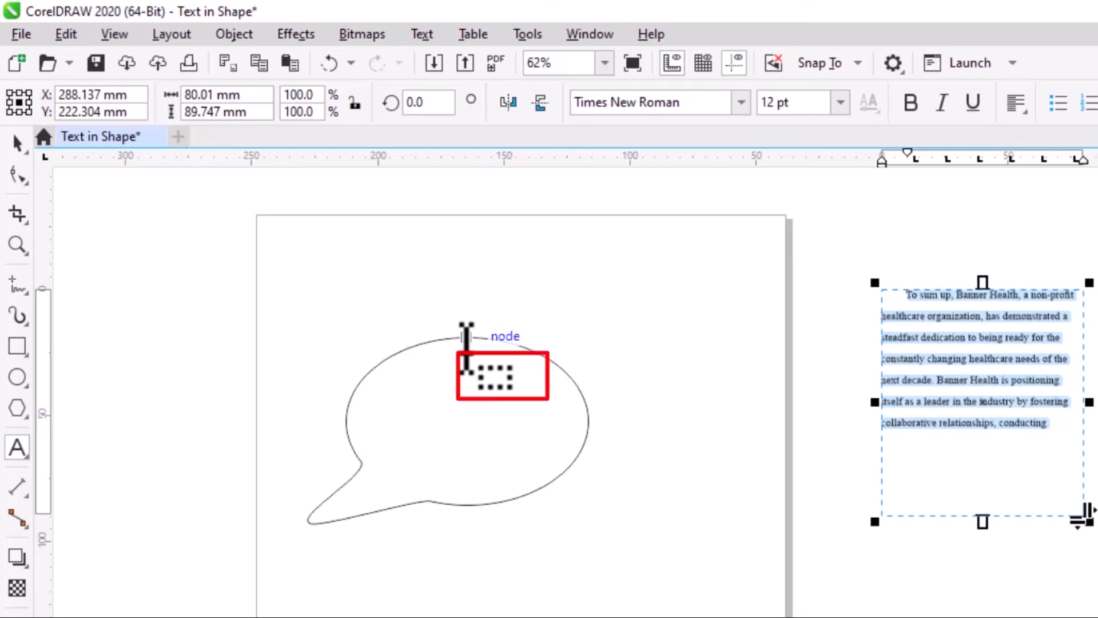
{"action": "left_click", "coordinate": [467, 337]}
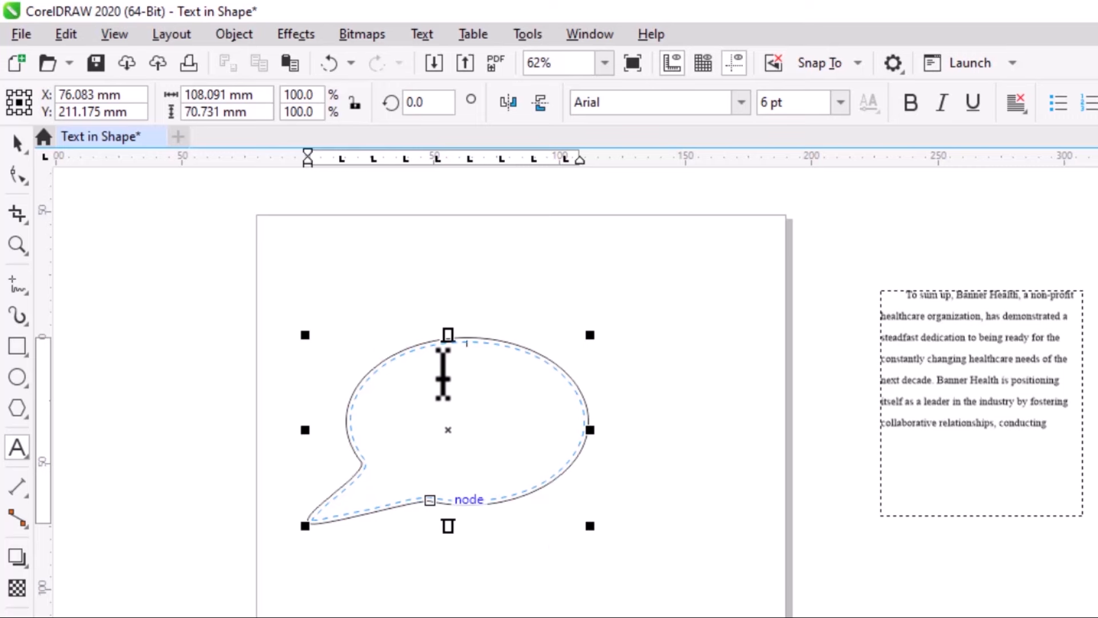
{"action": "key", "text": "ctrl+v"}
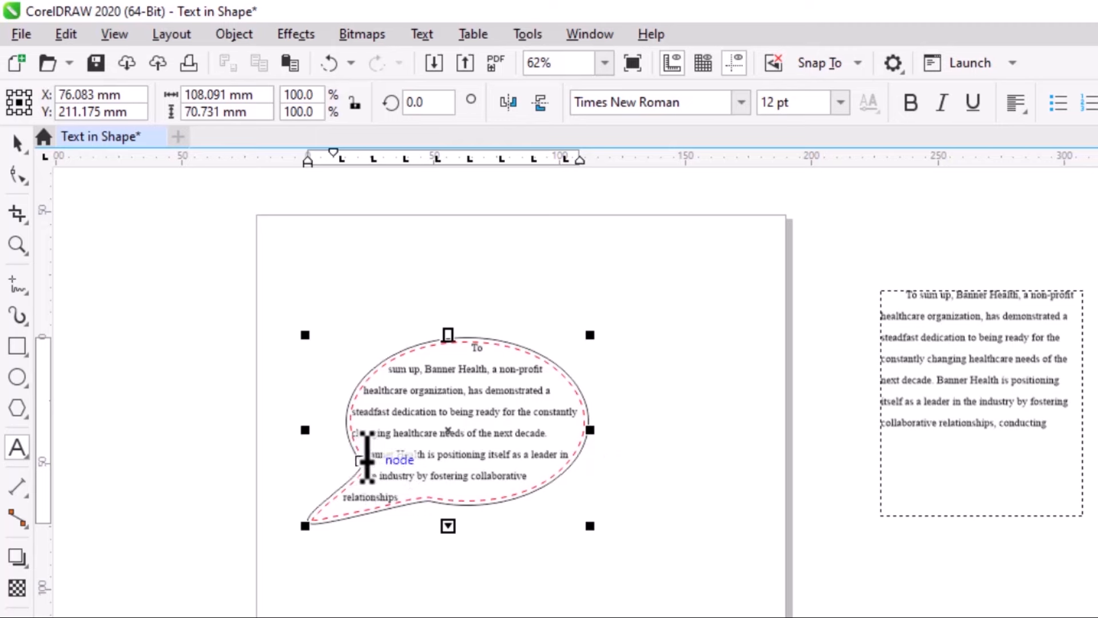
- Delete the text following "next decade." from the paragraph inside the speech bubble
{"action": "left_click", "coordinate": [365, 452]}
{"action": "key", "text": "ctrl+Delete"}
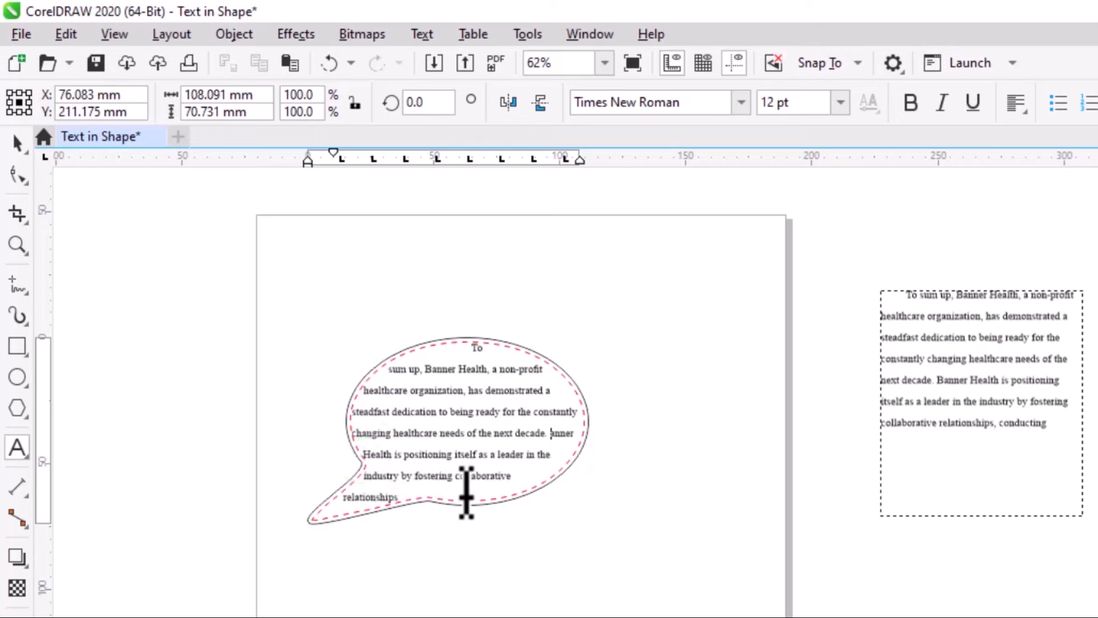
{"action": "key", "text": "ctrl+Delete"}
{"action": "key", "text": "ctrl+Delete"}
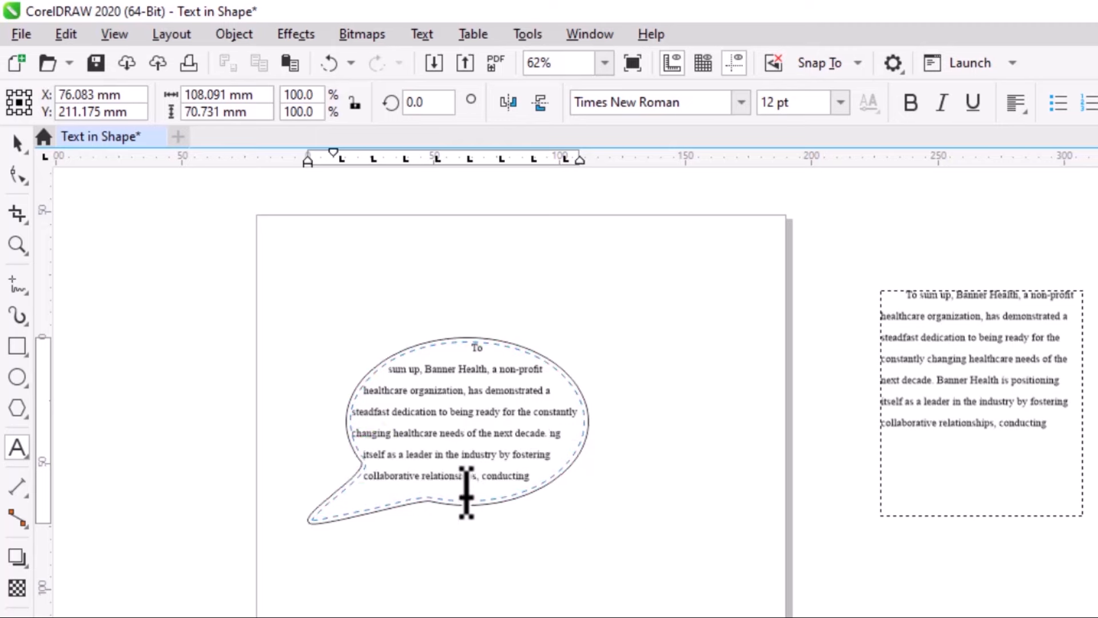
{"action": "key", "text": "Delete"}
{"action": "key", "text": "Delete"}
{"action": "key", "text": "Delete"}
{"action": "key", "text": "Delete"}
{"action": "key", "text": "Delete"}
{"action": "key", "text": "Delete"}
{"action": "key", "text": "Delete"}
{"action": "key", "text": "Delete"}
{"action": "key", "text": "Delete"}
{"action": "key", "text": "Delete"}
{"action": "key", "text": "Delete"}
{"action": "key", "text": "Delete"}
{"action": "key", "text": "Delete"}
{"action": "key", "text": "Delete"}
{"action": "key", "text": "Delete"}
{"action": "key", "text": "Delete"}
{"action": "key", "text": "Delete"}
{"action": "key", "text": "Delete"}
{"action": "key", "text": "Delete"}
{"action": "key", "text": "Delete"}
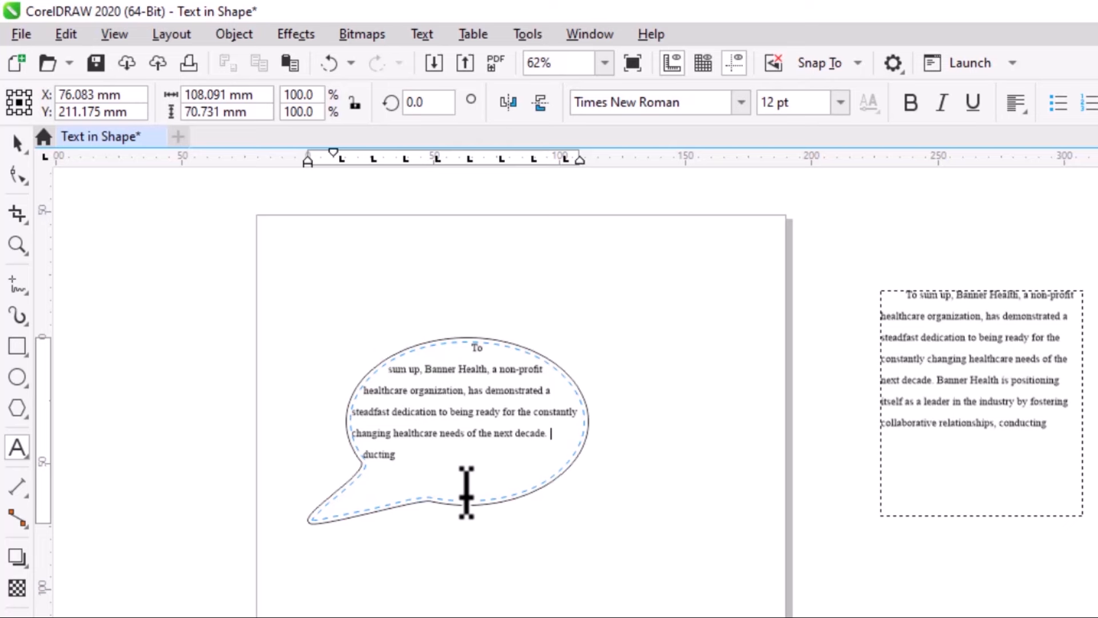
{"action": "left_click", "coordinate": [570, 428]}
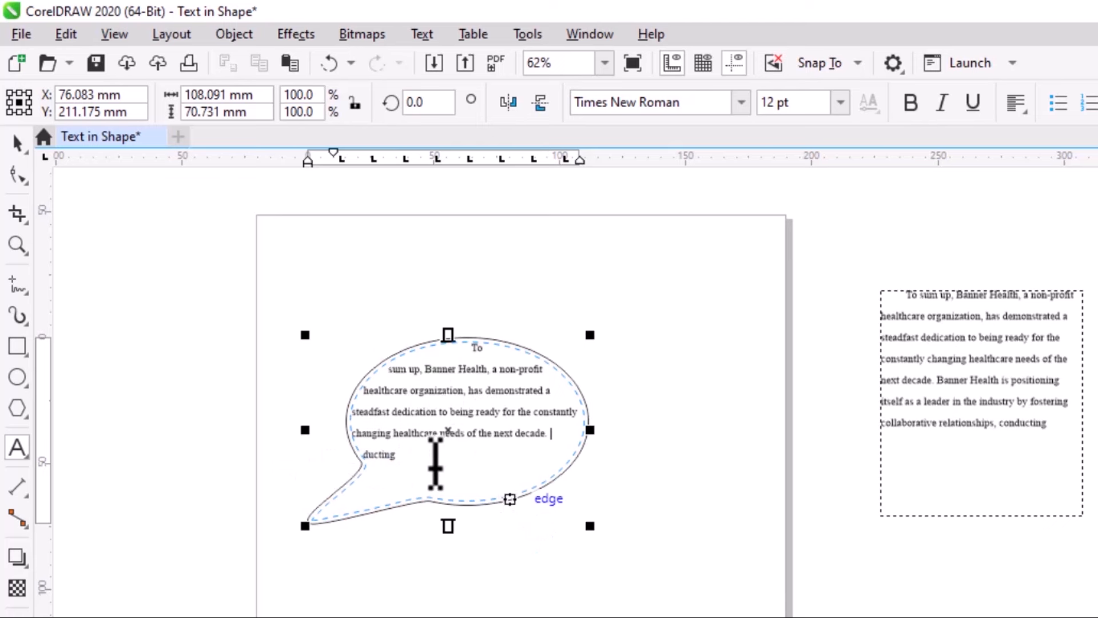
- Set the font size of the speech bubble's text to 14 pt and deselect it
{"action": "left_click_drag", "start_coordinate": [470, 352], "coordinate": [490, 435]}
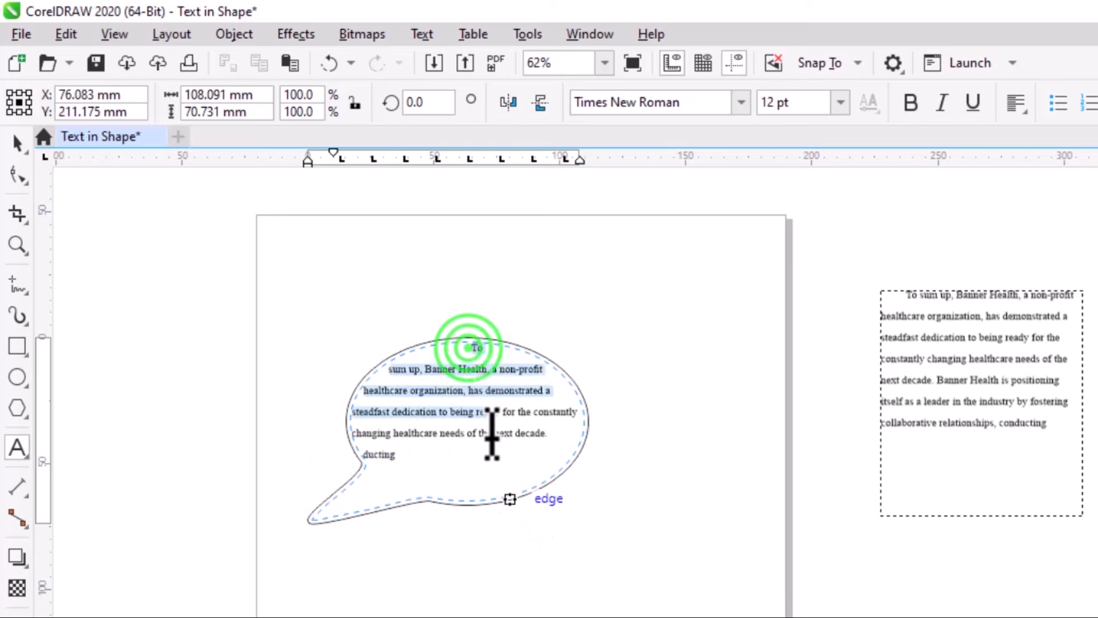
{"action": "left_click_drag", "start_coordinate": [507, 474], "coordinate": [583, 477]}
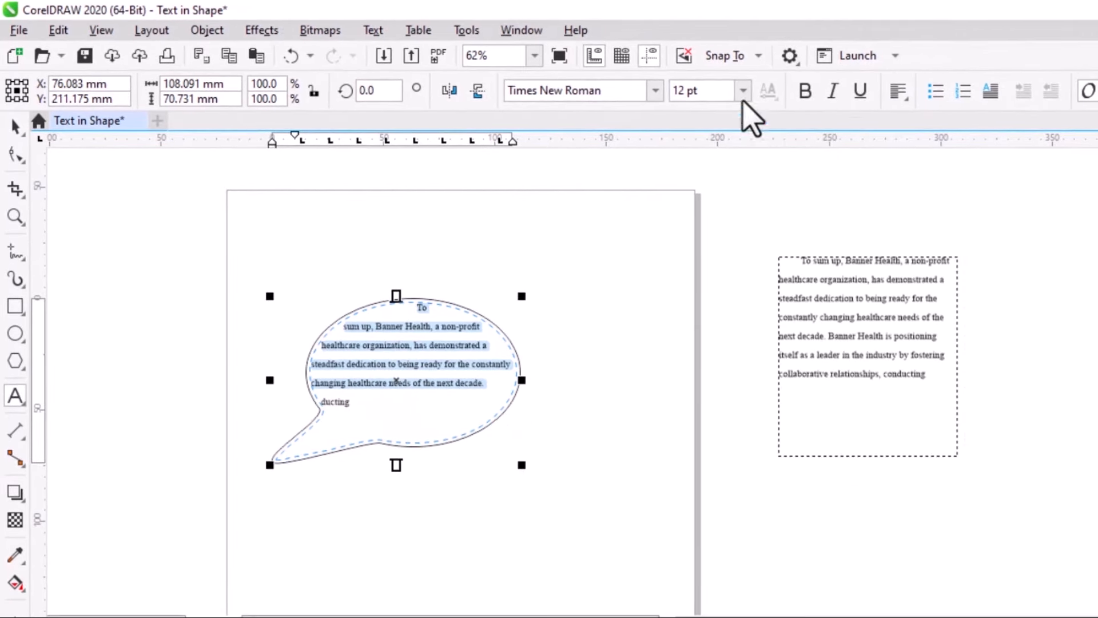
{"action": "left_click", "coordinate": [742, 91]}
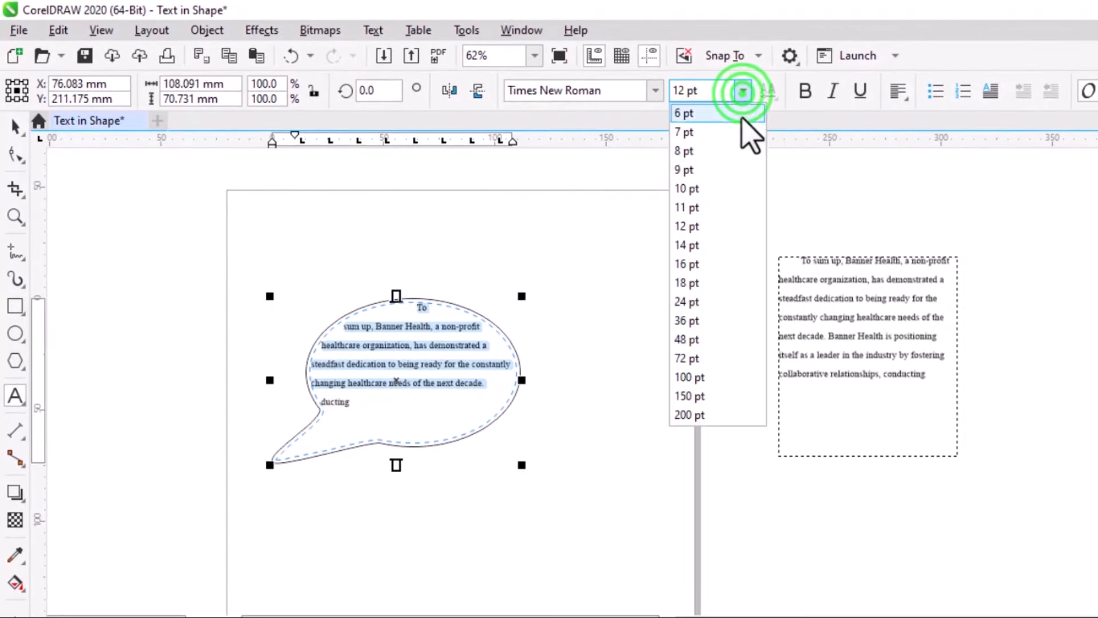
{"action": "left_click", "coordinate": [711, 246]}
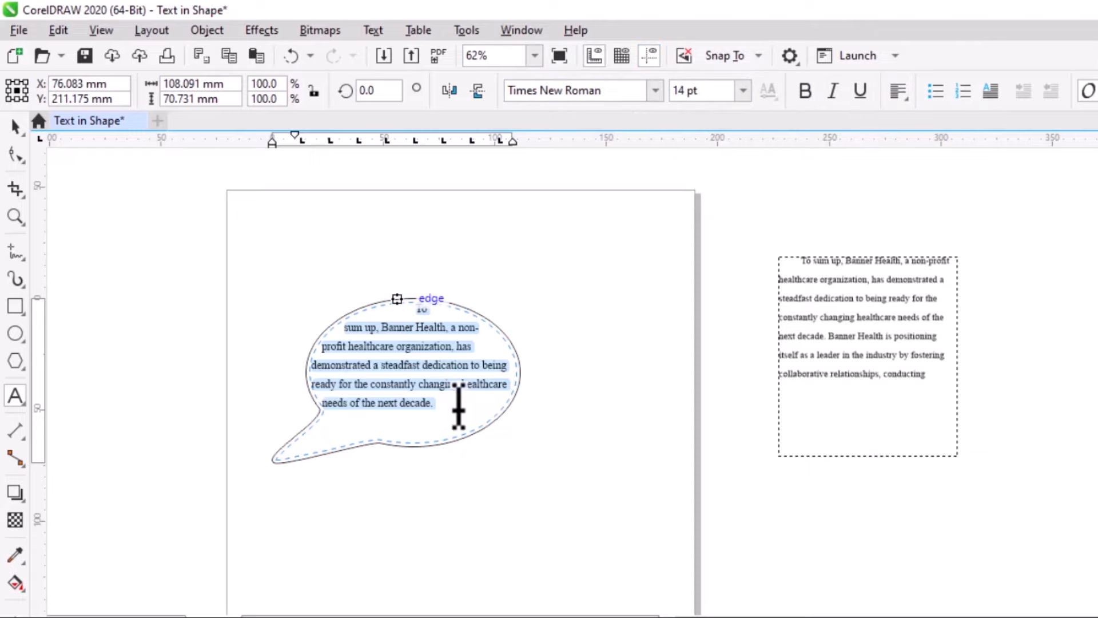
{"action": "left_click", "coordinate": [15, 126]}
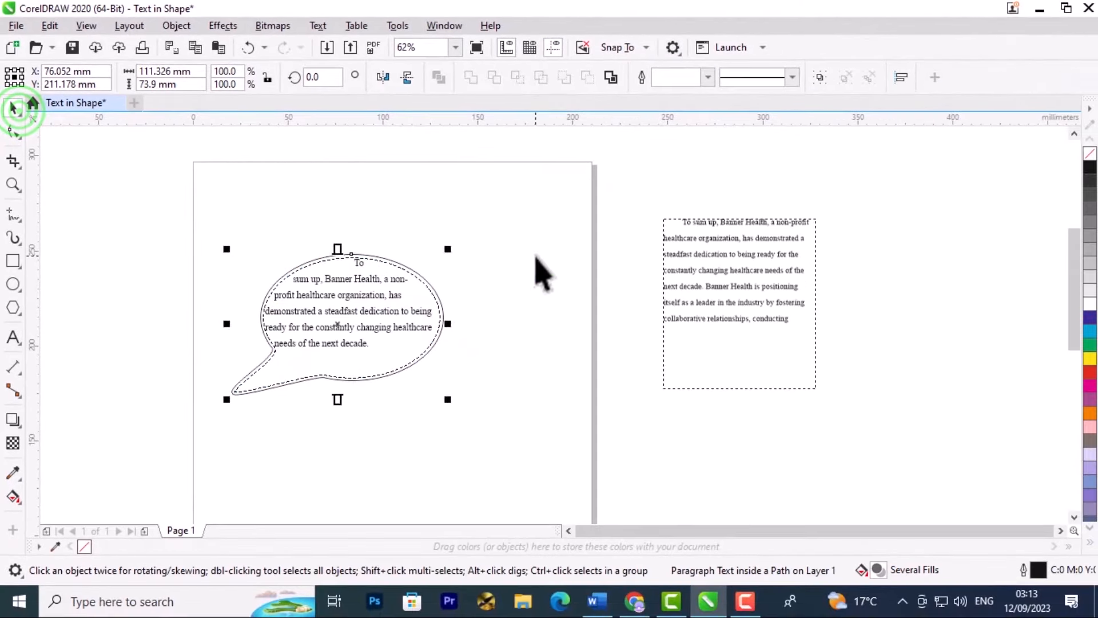
{"action": "left_click", "coordinate": [627, 300]}
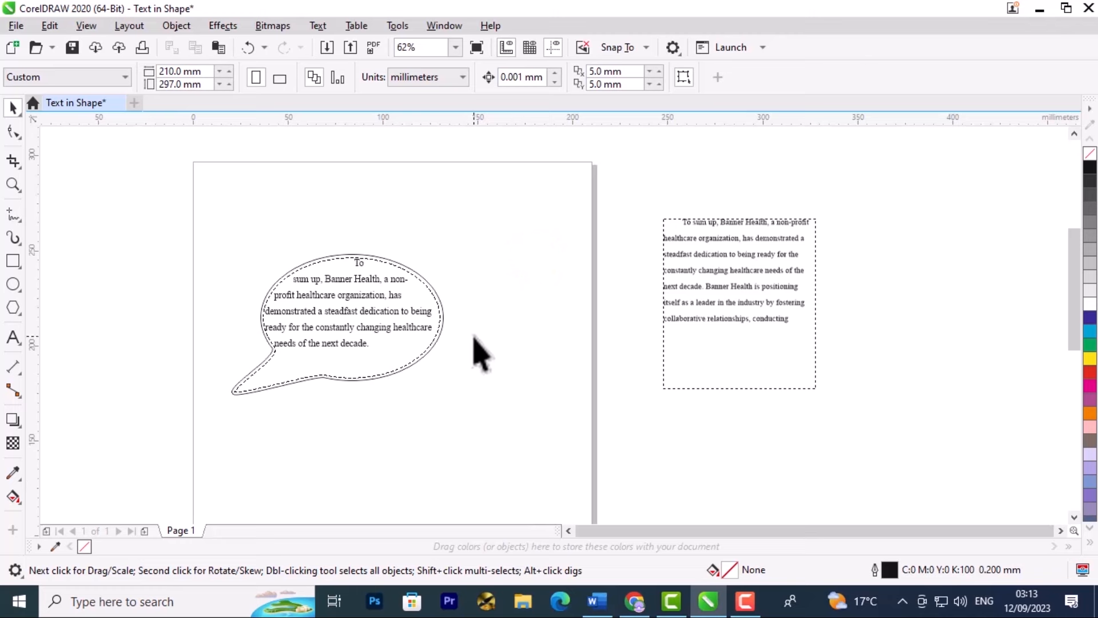
- Try filling the speech bubble and its text together with red, and undo that fill
{"action": "left_click", "coordinate": [422, 345]}
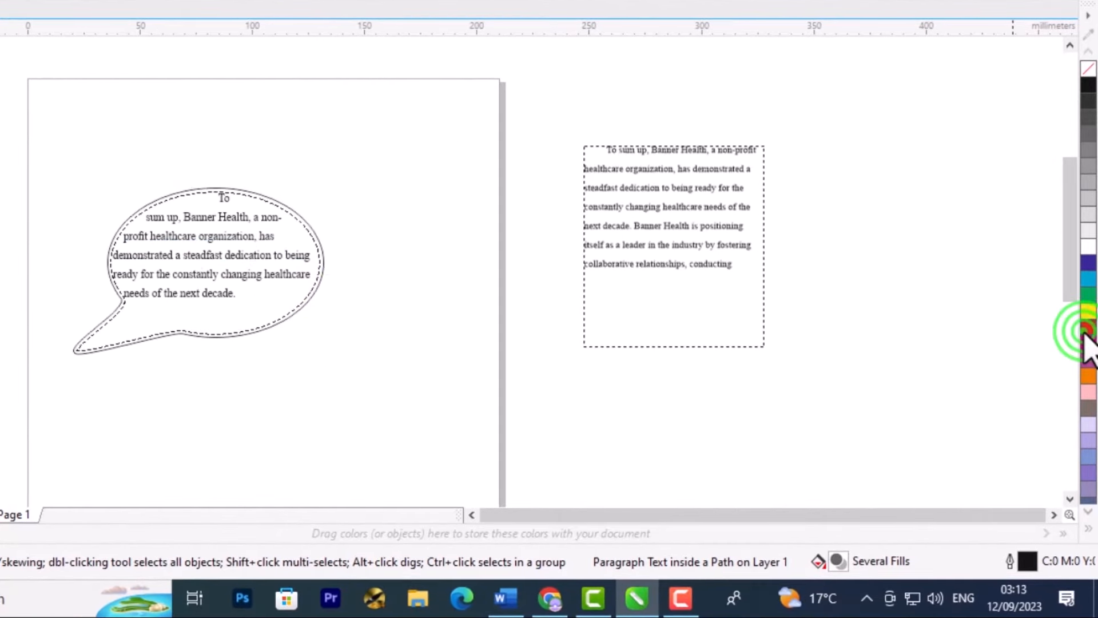
{"action": "left_click", "coordinate": [1087, 327]}
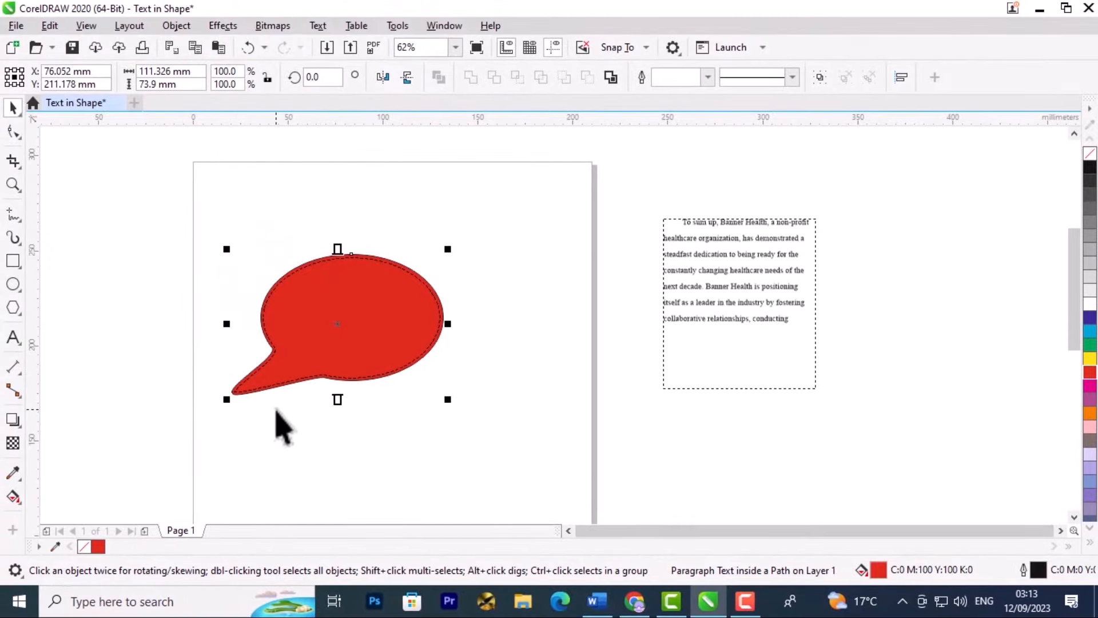
{"action": "key", "text": "ctrl+z"}
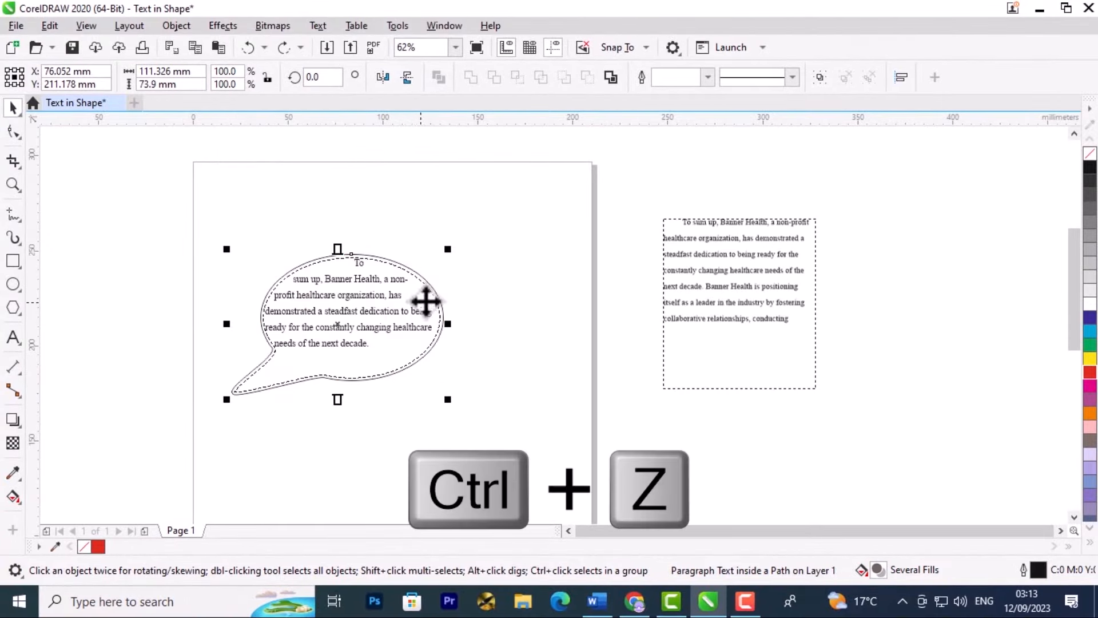
{"action": "left_click", "coordinate": [545, 208]}
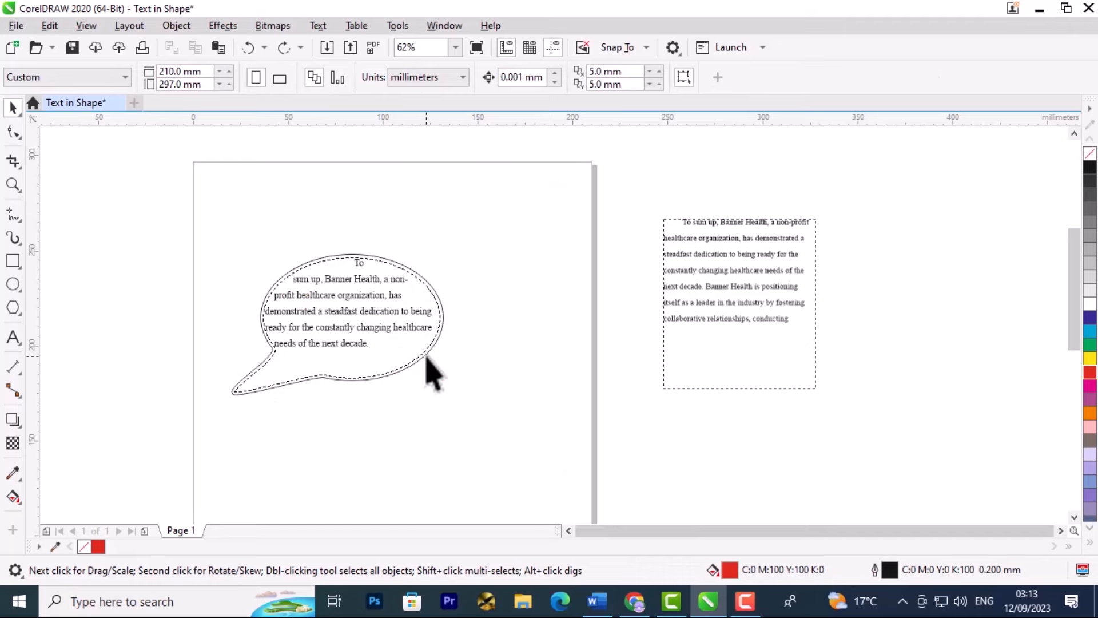
- Fill only the speech bubble's outline curve with red, leaving its text out of the selection
{"action": "left_click", "coordinate": [427, 353]}
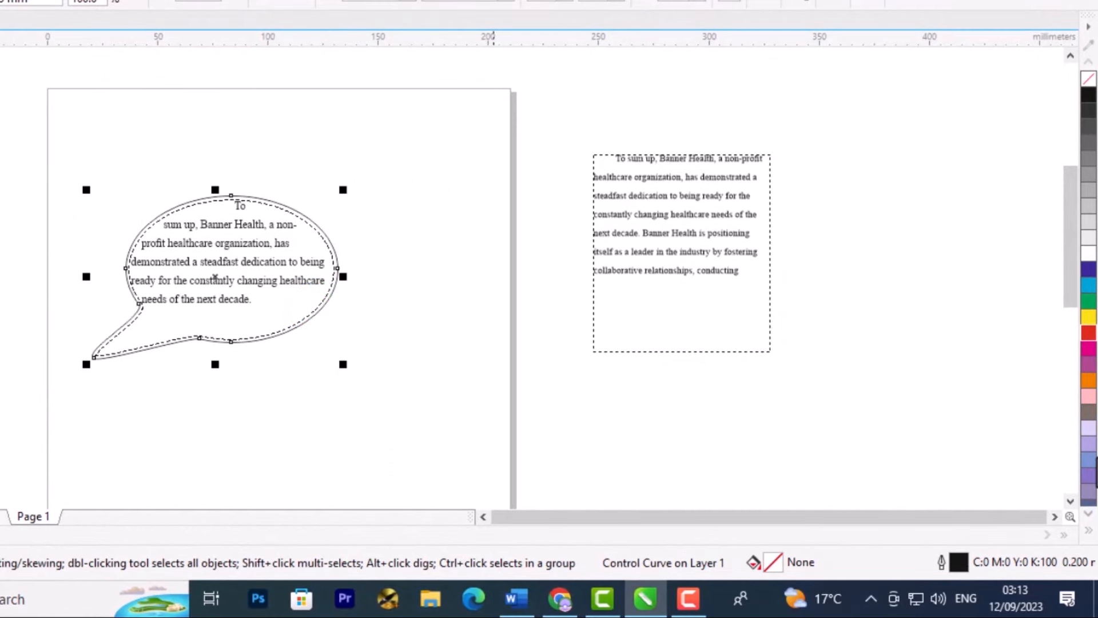
{"action": "left_click", "coordinate": [1086, 333]}
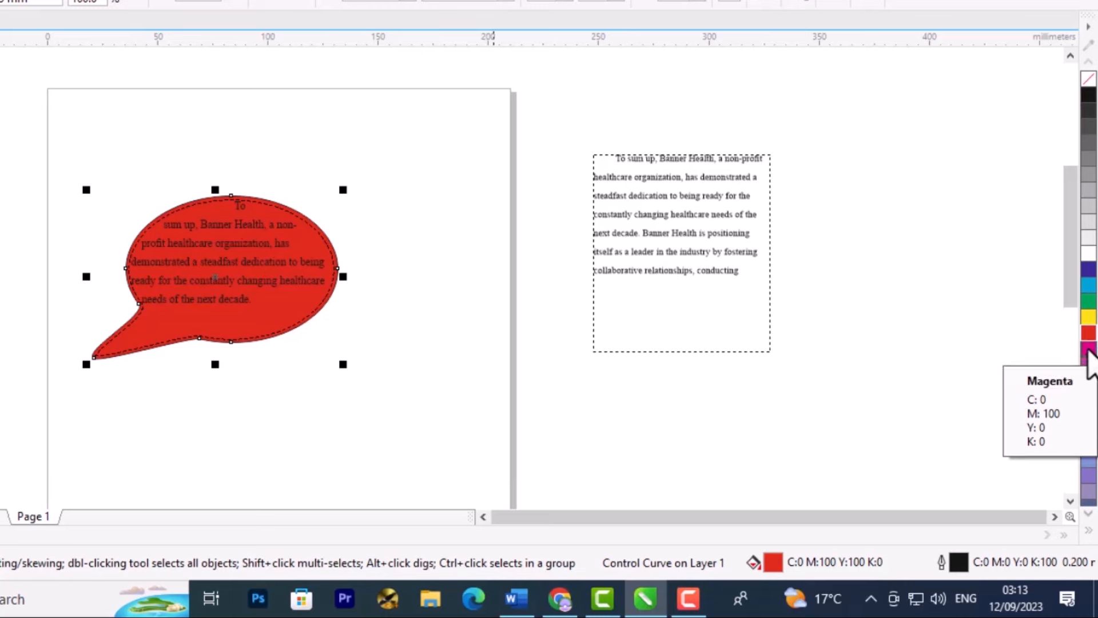
{"action": "left_click", "coordinate": [405, 138]}
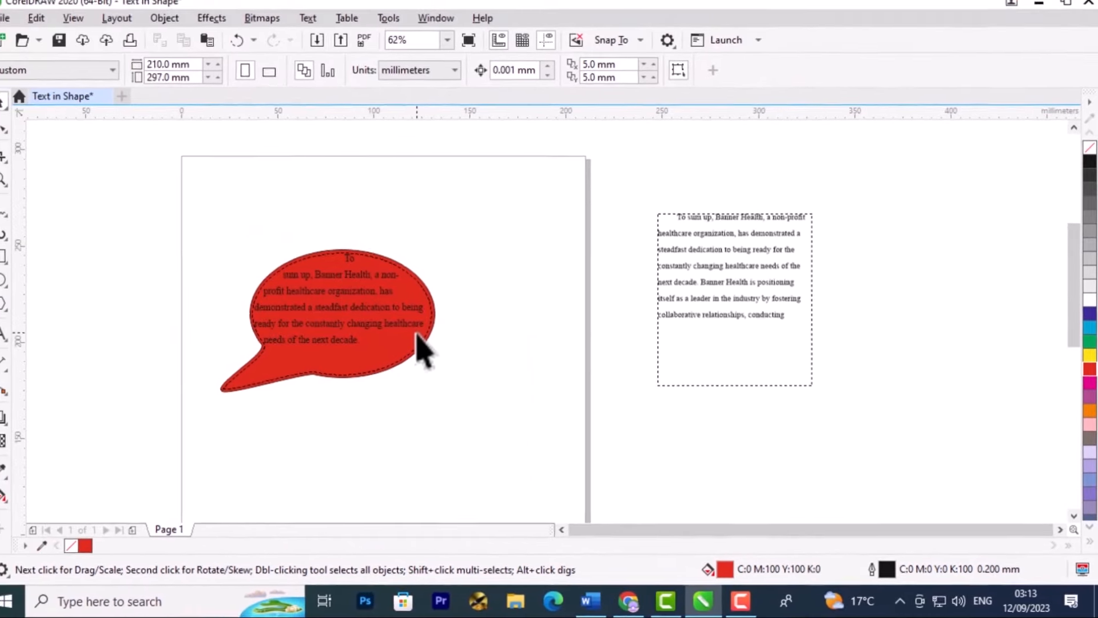
- Color all the text inside the red speech bubble blue and deselect it
{"action": "left_click", "coordinate": [354, 260]}
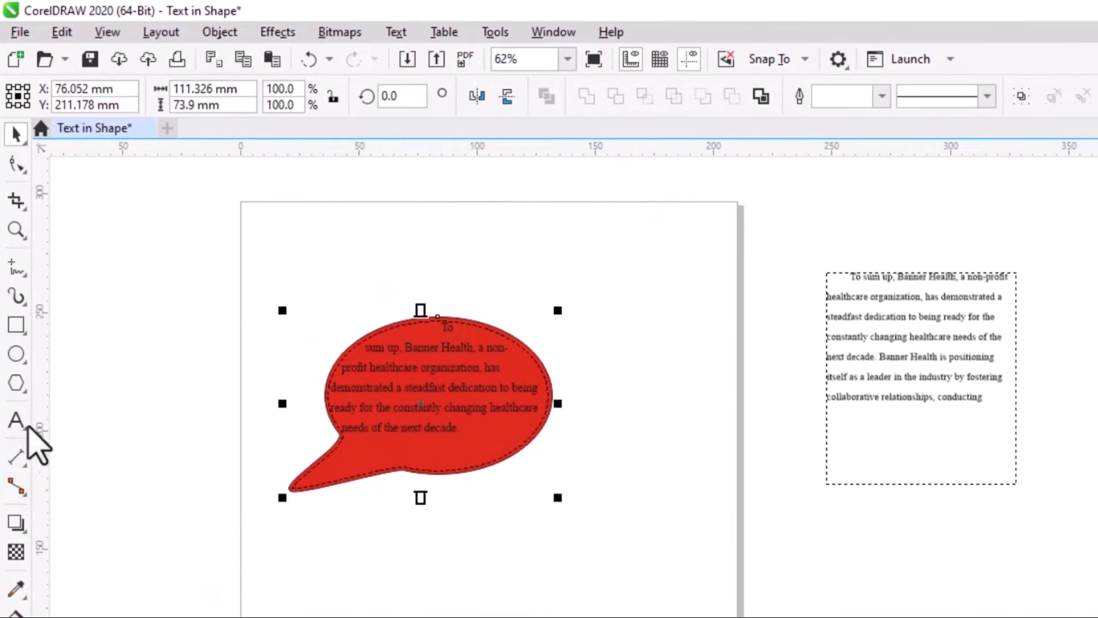
{"action": "left_click", "coordinate": [16, 422]}
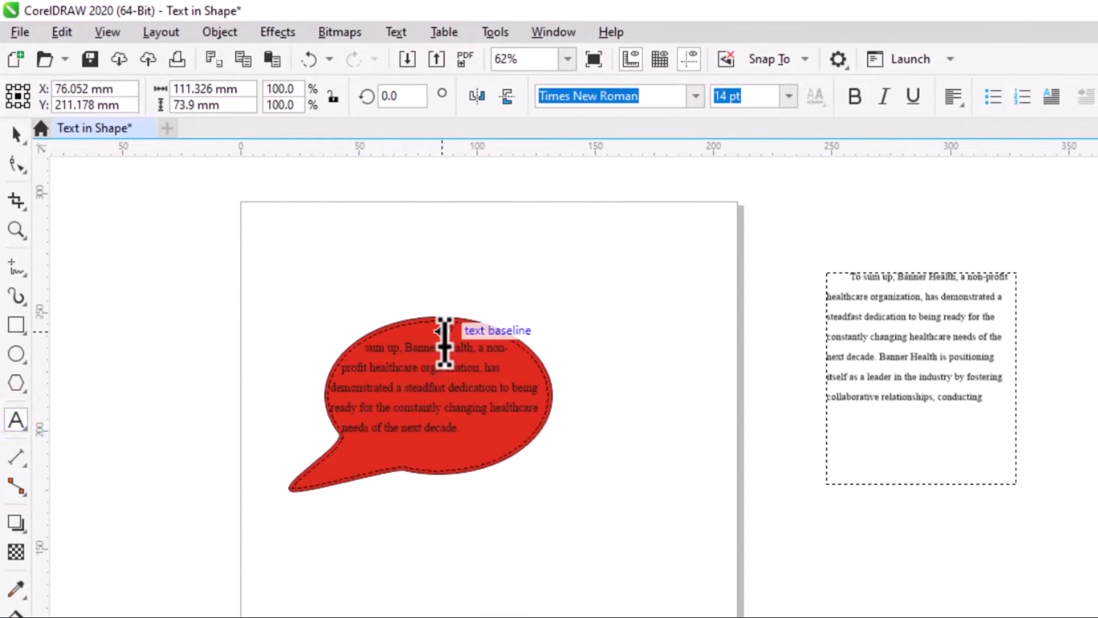
{"action": "mouse_move", "coordinate": [462, 426]}
{"action": "left_mouse_down"}
{"action": "mouse_move", "coordinate": [441, 386]}
{"action": "mouse_move", "coordinate": [442, 325]}
{"action": "left_mouse_up"}
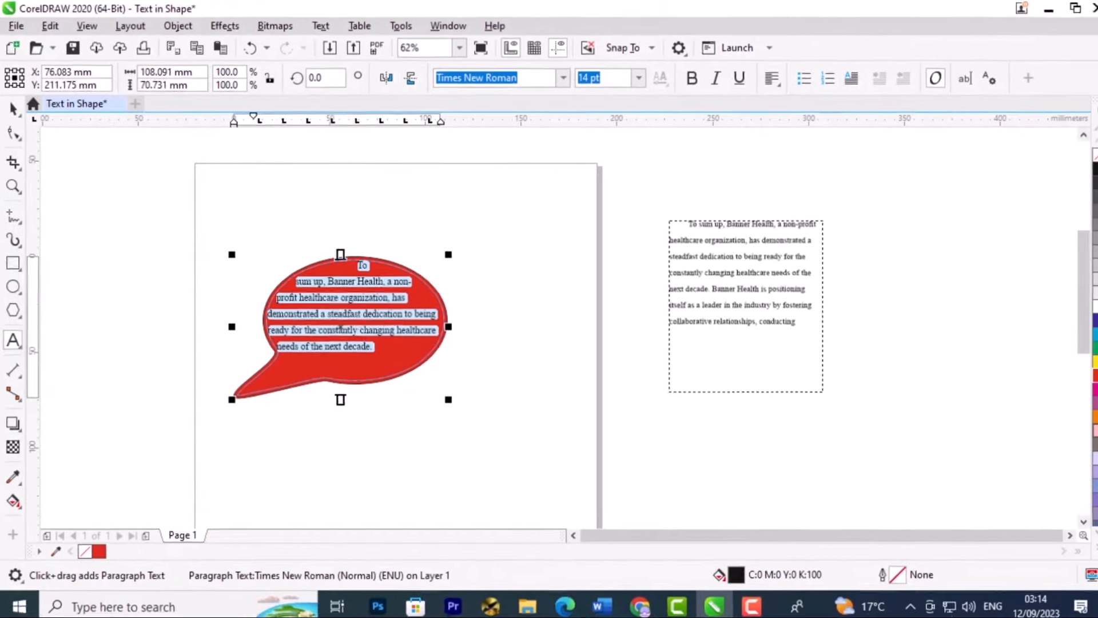
{"action": "left_click", "coordinate": [1091, 301]}
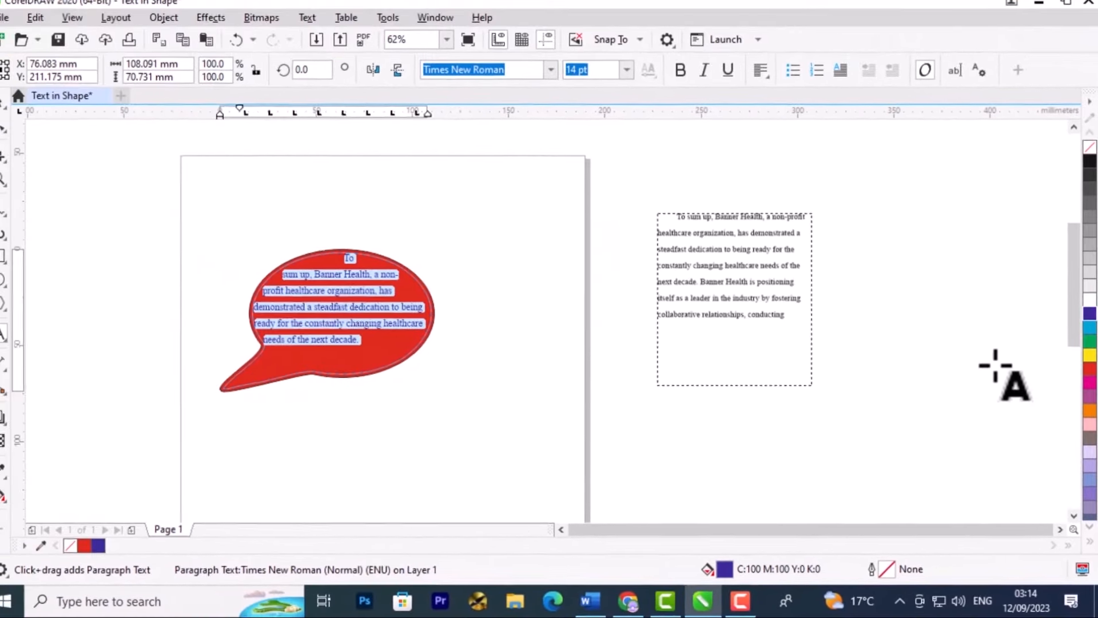
{"action": "left_click", "coordinate": [12, 108]}
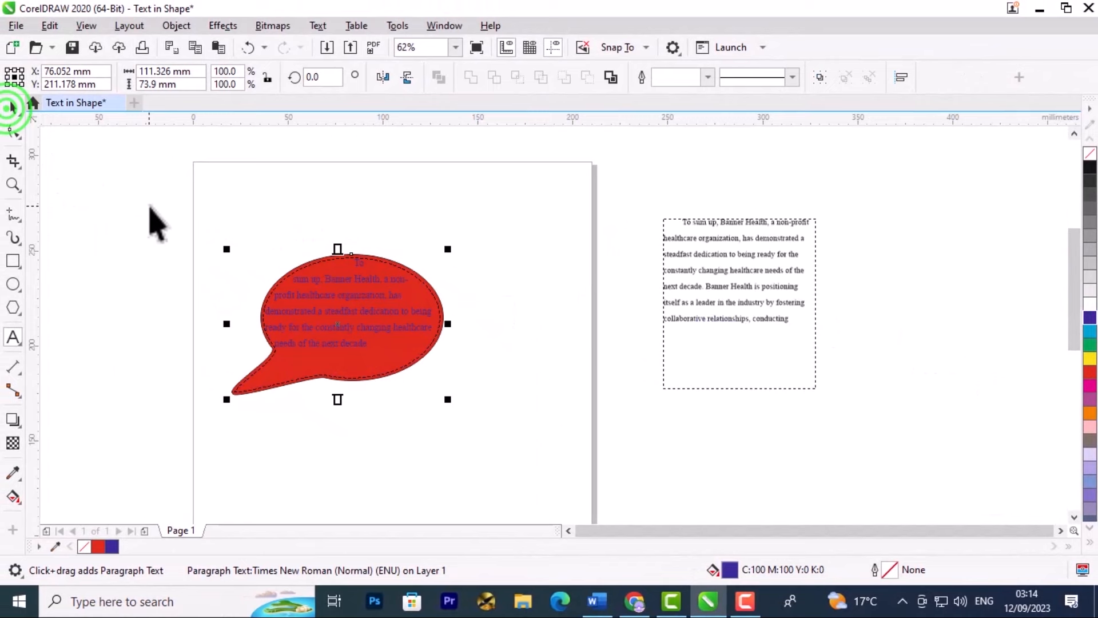
{"action": "left_click", "coordinate": [245, 210]}
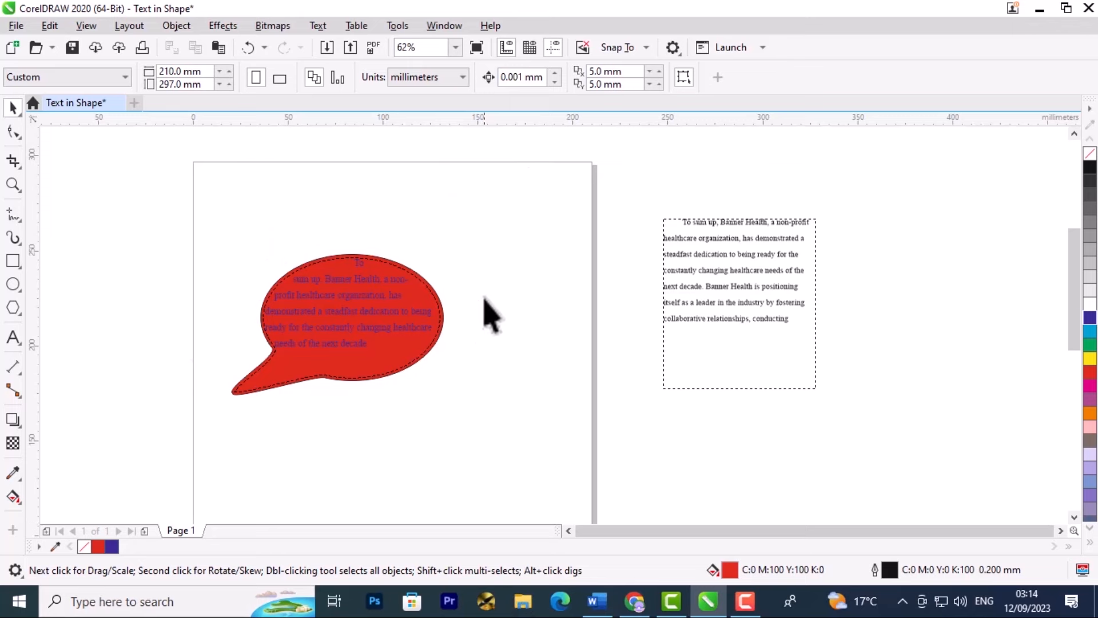
- Move the speech bubble to the upper part of the page and add the letter S as artistic text below it
{"action": "left_click_drag", "start_coordinate": [364, 380], "coordinate": [482, 288]}
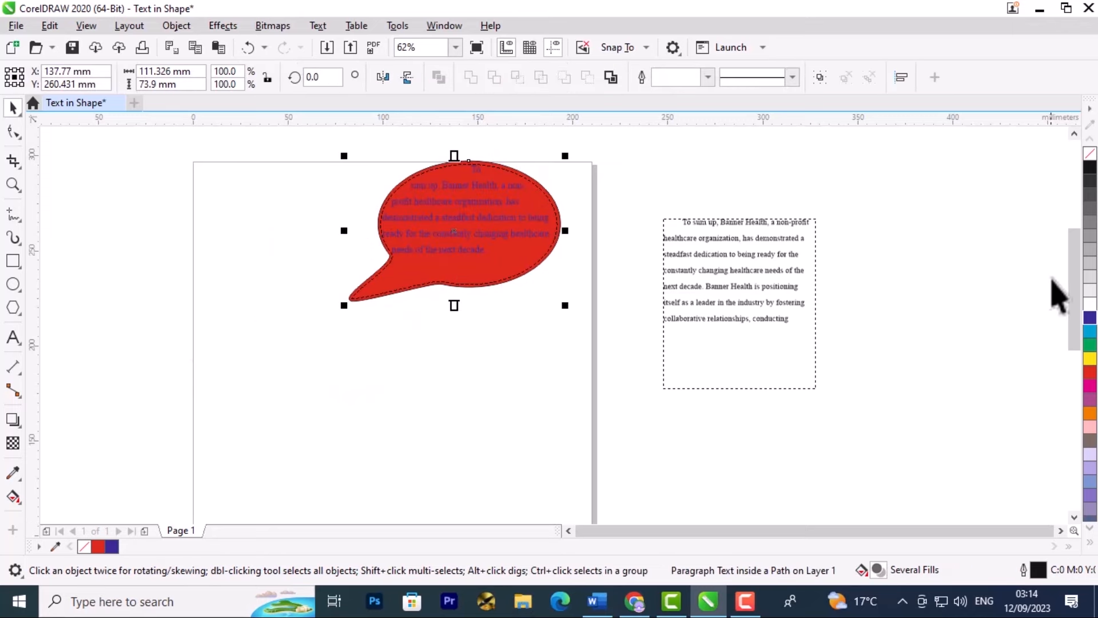
{"action": "left_click_drag", "start_coordinate": [1074, 286], "coordinate": [1082, 312]}
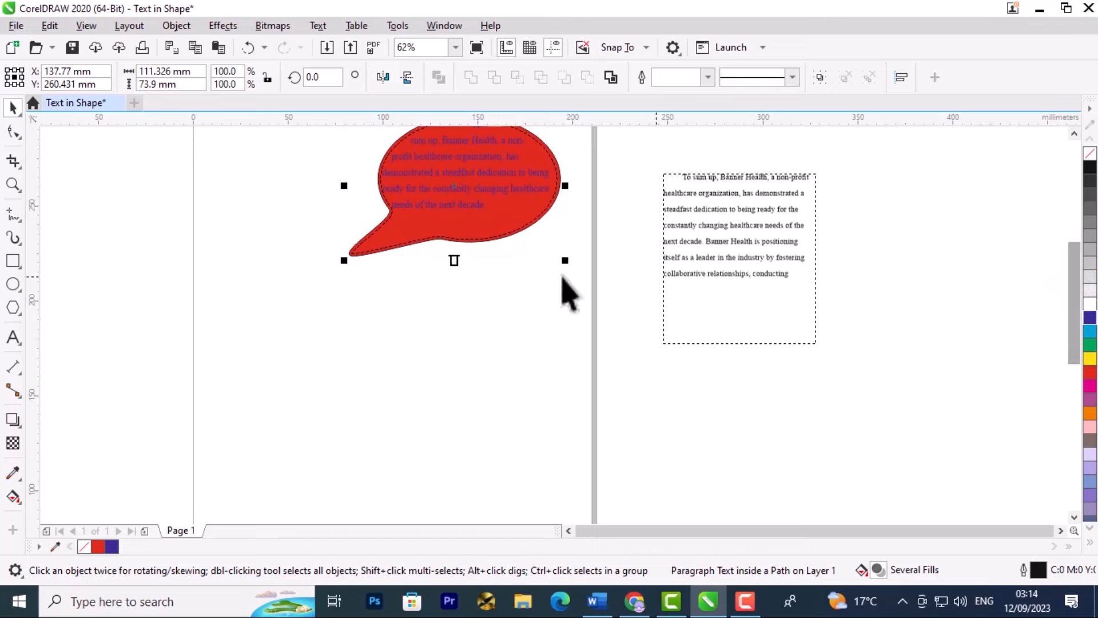
{"action": "left_click", "coordinate": [13, 337]}
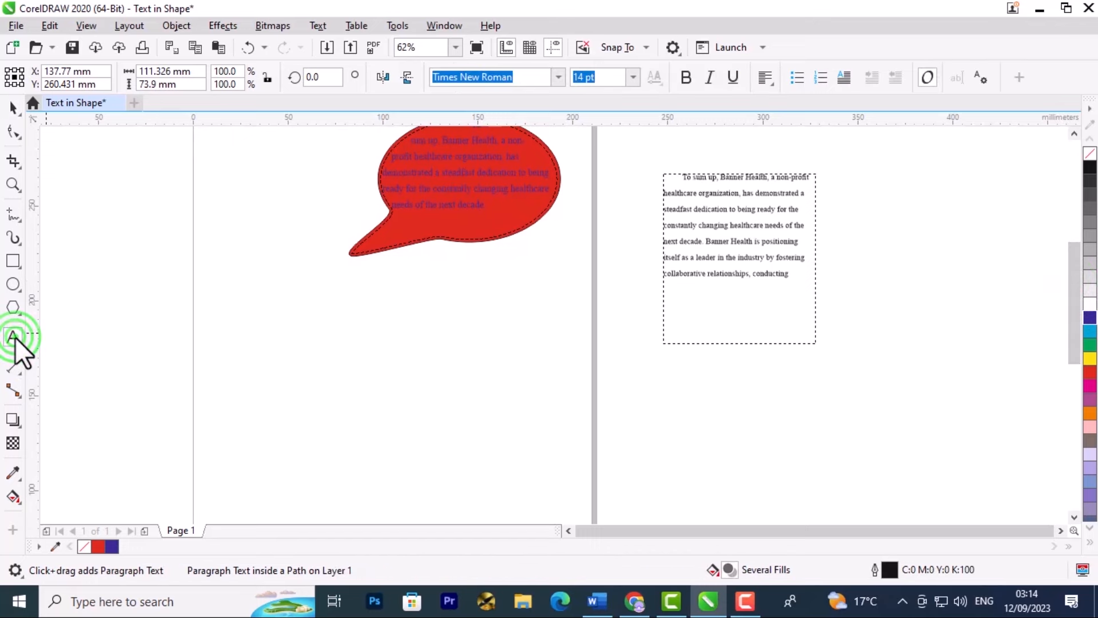
{"action": "left_click", "coordinate": [318, 370]}
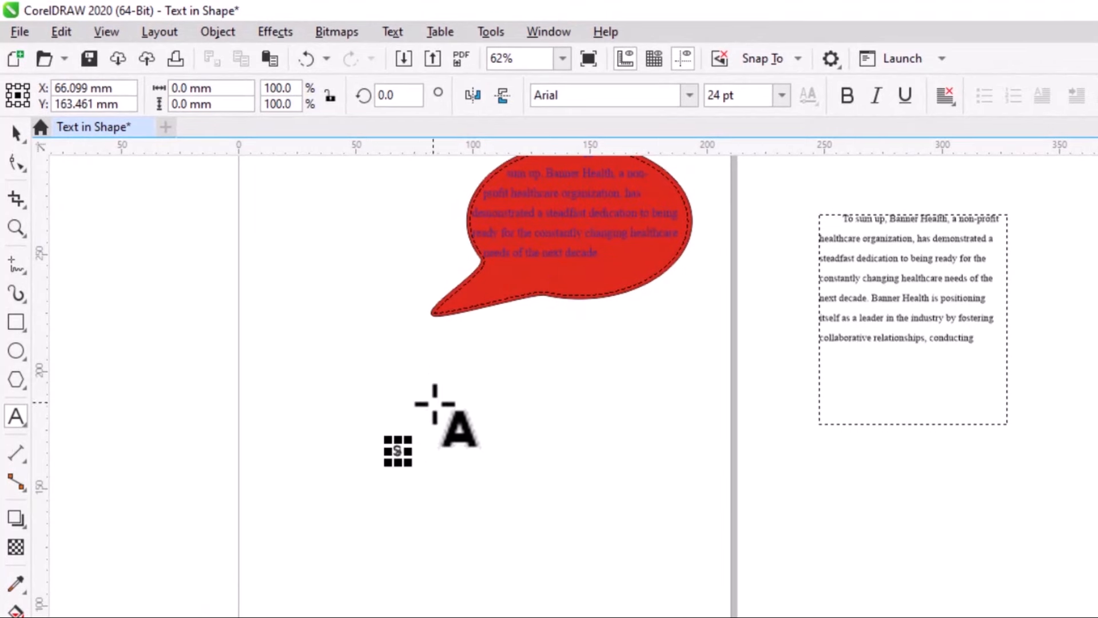
- Set the font of the letter S to Arial (Bold)
{"action": "left_click", "coordinate": [401, 450]}
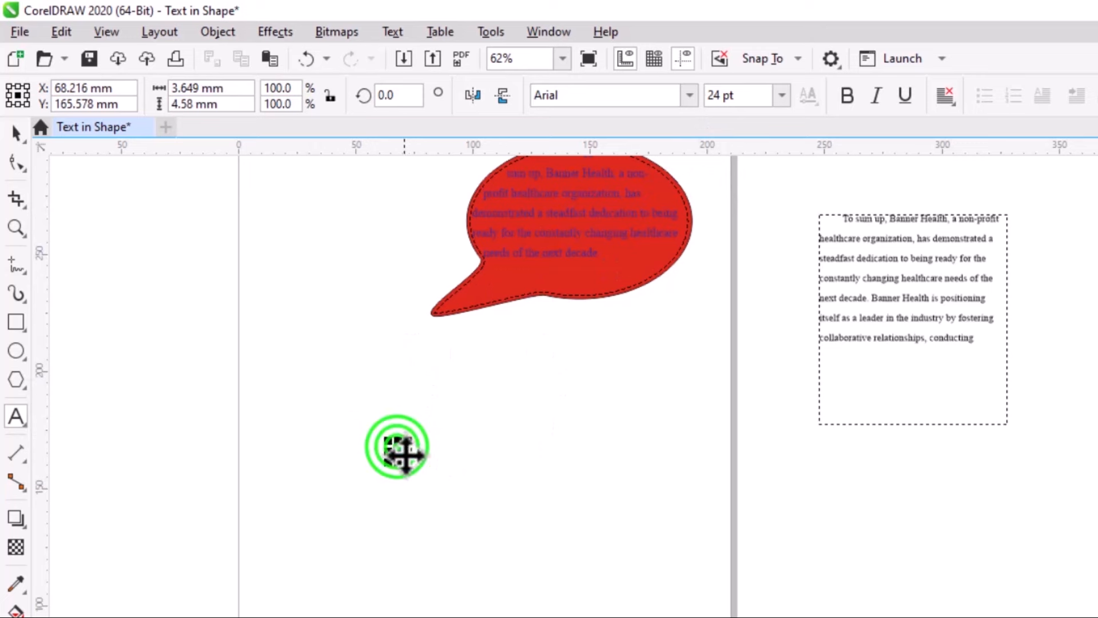
{"action": "left_click", "coordinate": [689, 96]}
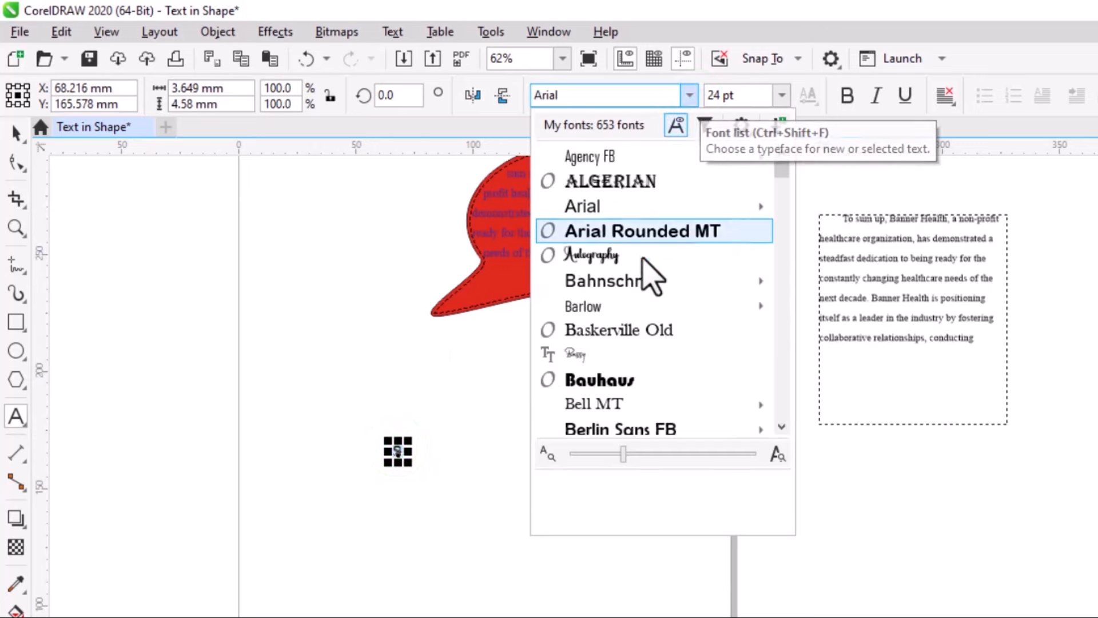
{"action": "scroll", "coordinate": [658, 189], "scroll_direction": "down", "scroll_amount": 4}
{"action": "scroll", "coordinate": [661, 183], "scroll_direction": "up", "scroll_amount": 3}
{"action": "mouse_move", "coordinate": [699, 188]}
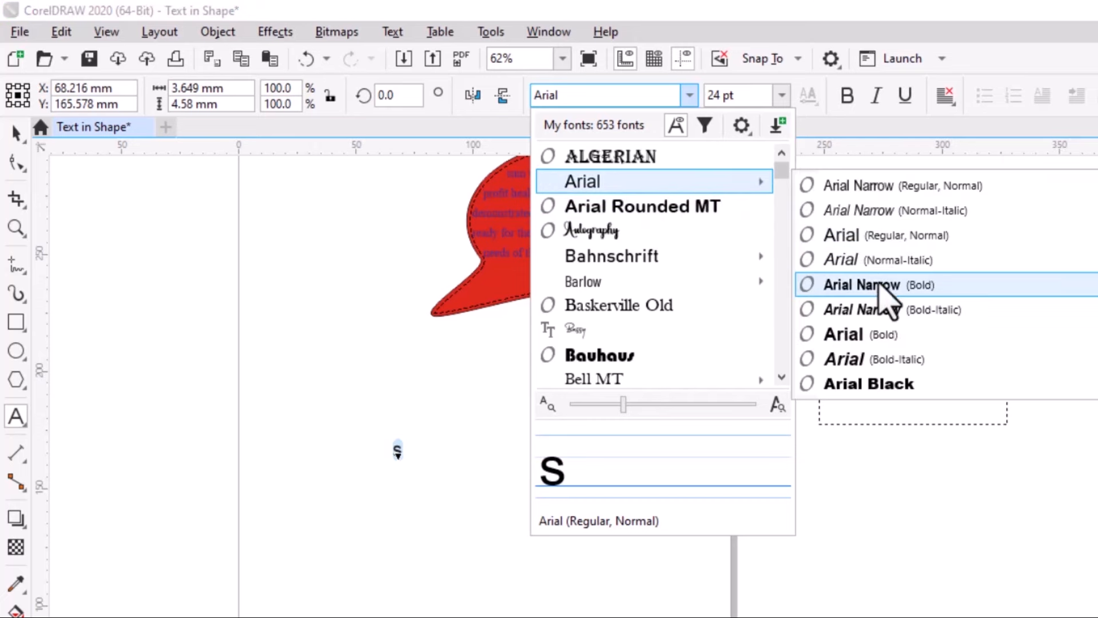
{"action": "left_click", "coordinate": [904, 342]}
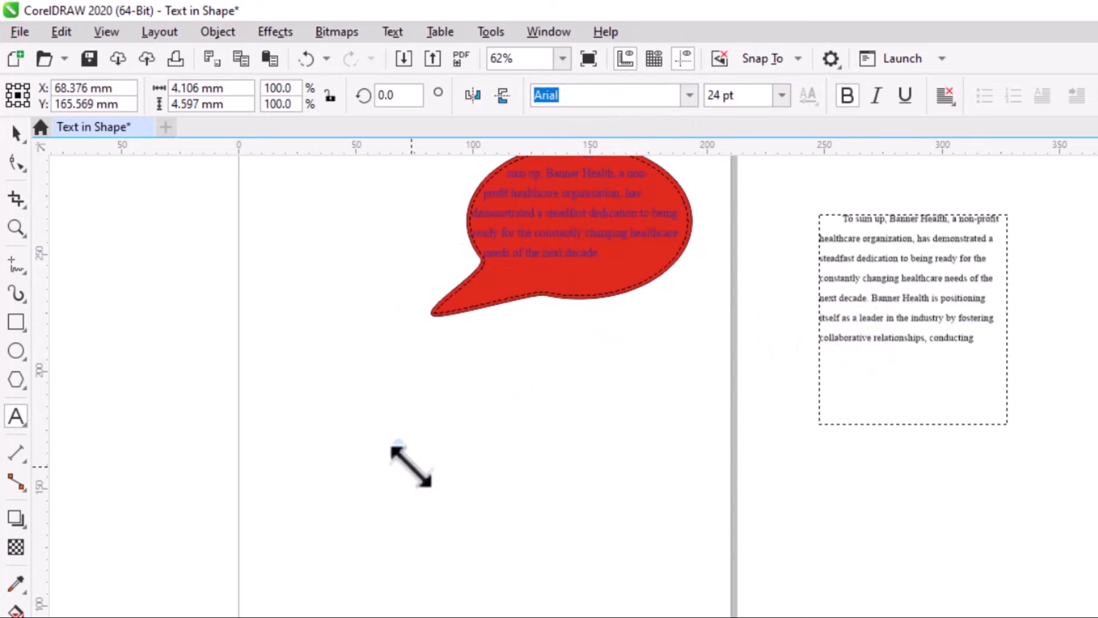
- Enlarge the letter S to about 72 × 80 mm and position it below the speech bubble
{"action": "left_click", "coordinate": [14, 132]}
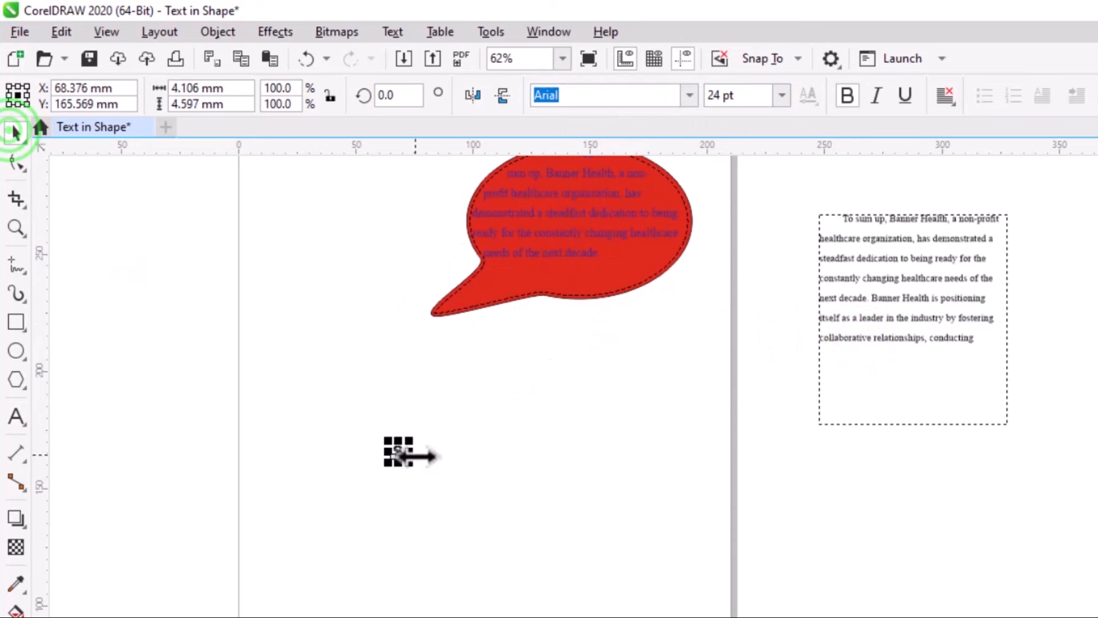
{"action": "left_click_drag", "start_coordinate": [405, 456], "coordinate": [549, 613]}
{"action": "left_click_drag", "start_coordinate": [493, 539], "coordinate": [527, 489]}
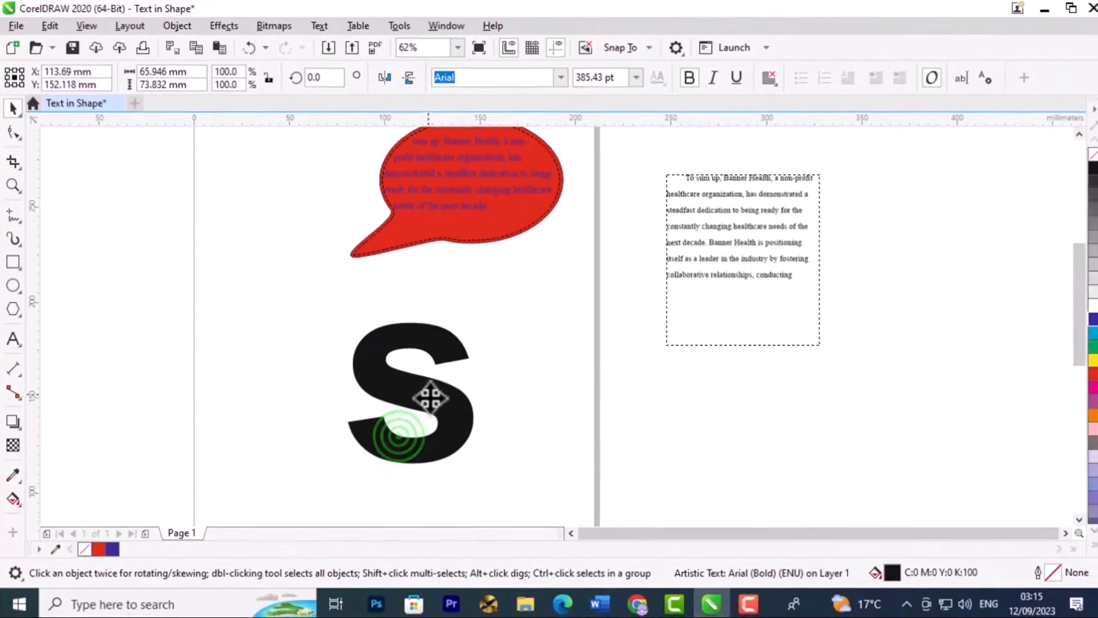
{"action": "left_click_drag", "start_coordinate": [589, 576], "coordinate": [607, 585]}
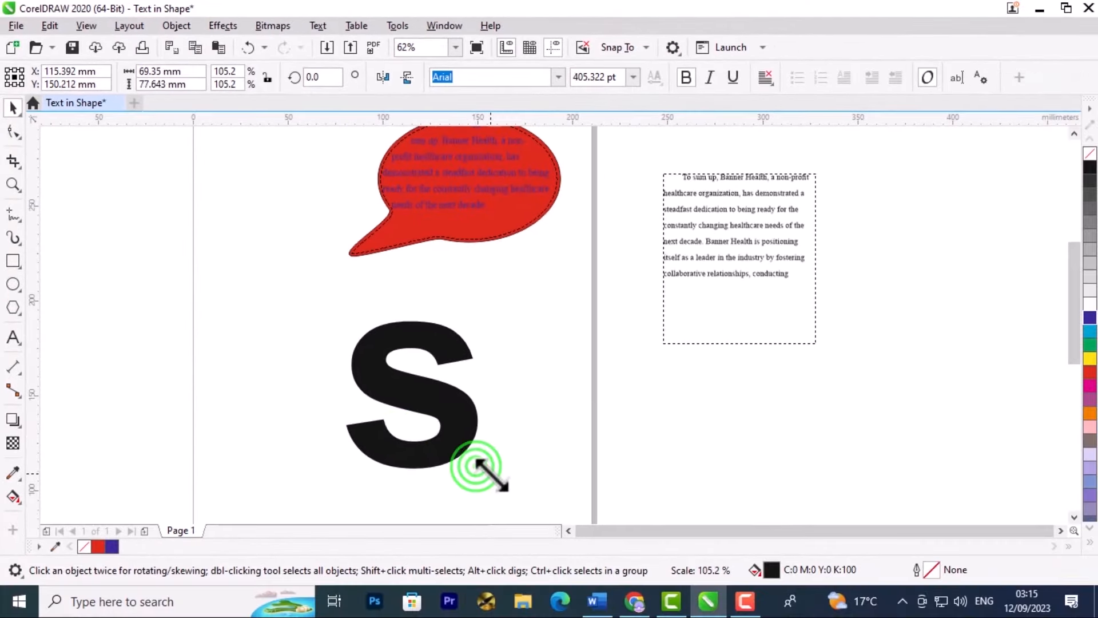
{"action": "left_click_drag", "start_coordinate": [492, 475], "coordinate": [501, 480]}
{"action": "left_click_drag", "start_coordinate": [434, 409], "coordinate": [446, 389]}
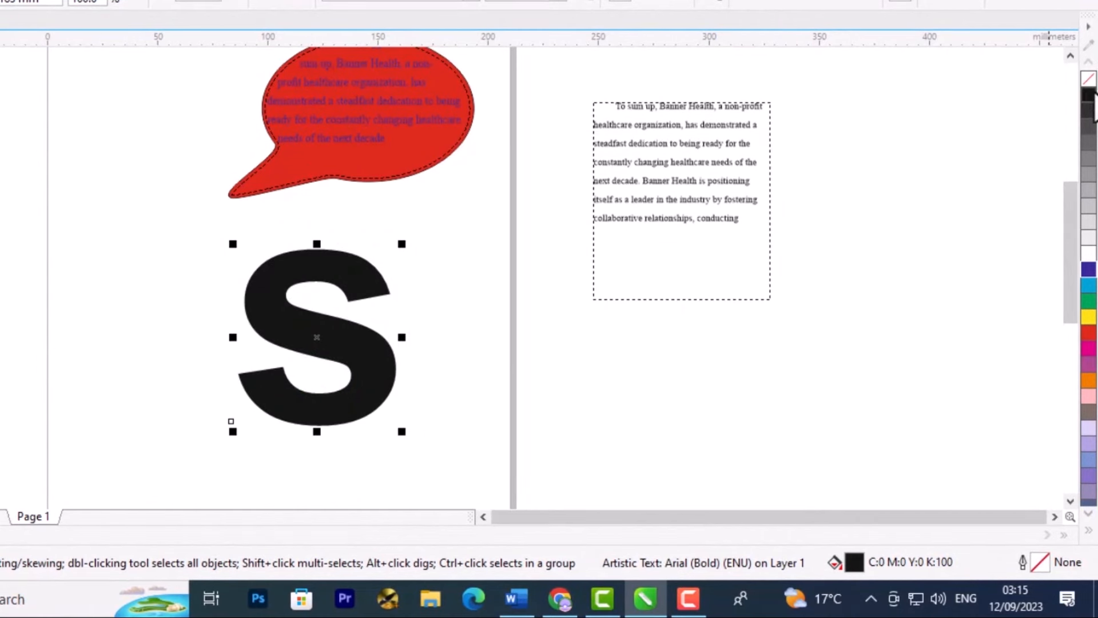
- Replace the letter S's fill with a black outline only and convert the letter to curves
{"action": "left_click", "coordinate": [1091, 79]}
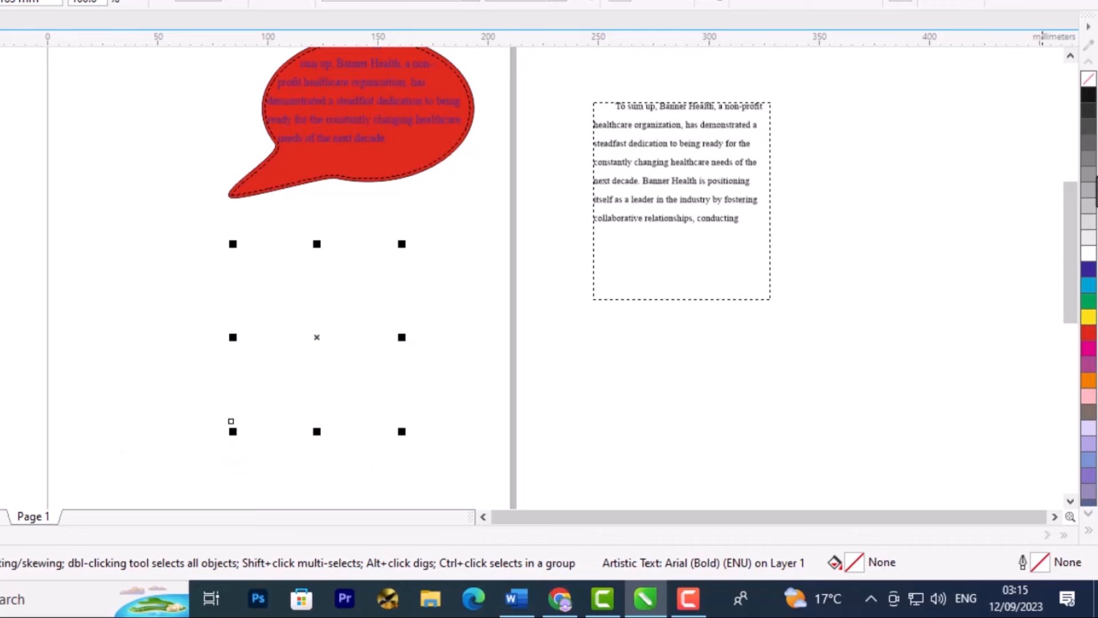
{"action": "right_click", "coordinate": [1089, 94]}
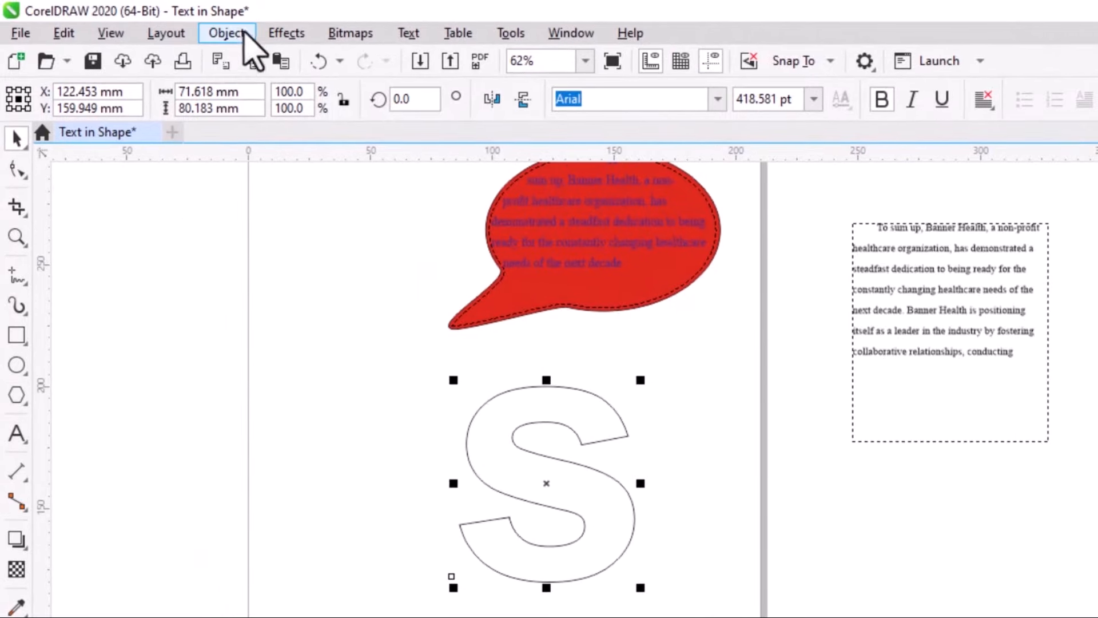
{"action": "left_click", "coordinate": [238, 36]}
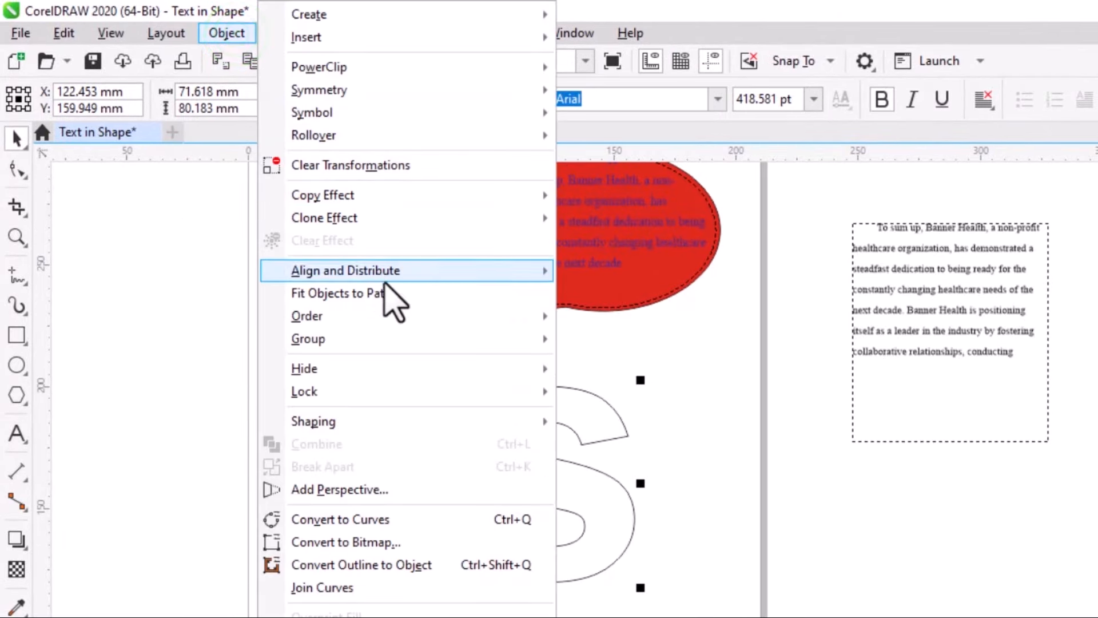
{"action": "left_click", "coordinate": [422, 521]}
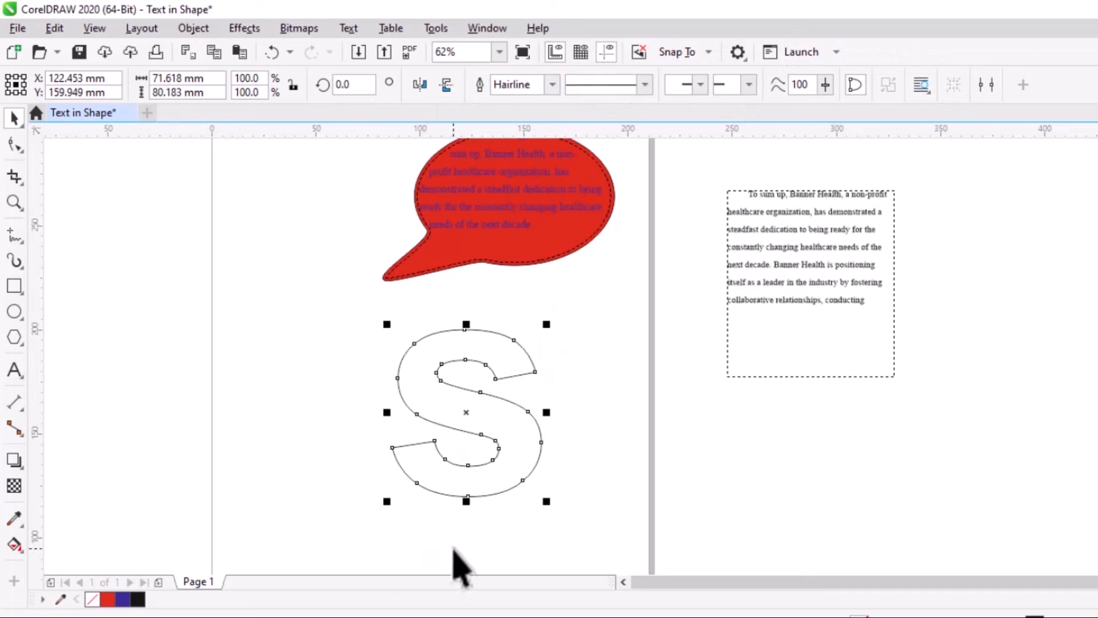
- Copy the text up to "next decade." from the paragraph frame beside the page and paste it inside the S outline
{"action": "left_click", "coordinate": [796, 321]}
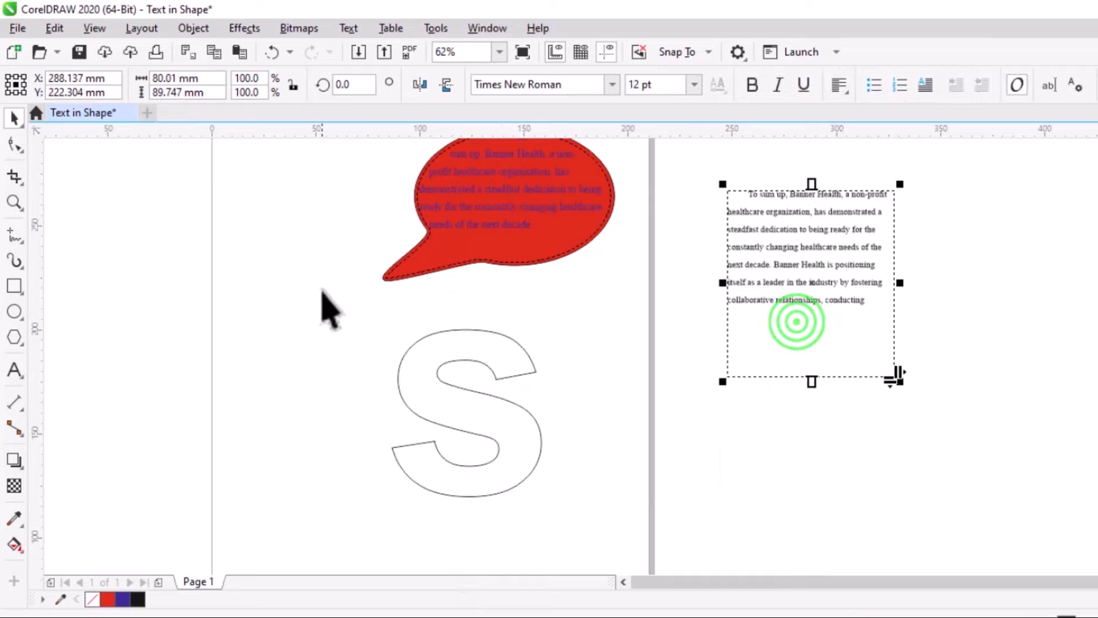
{"action": "left_click", "coordinate": [14, 370]}
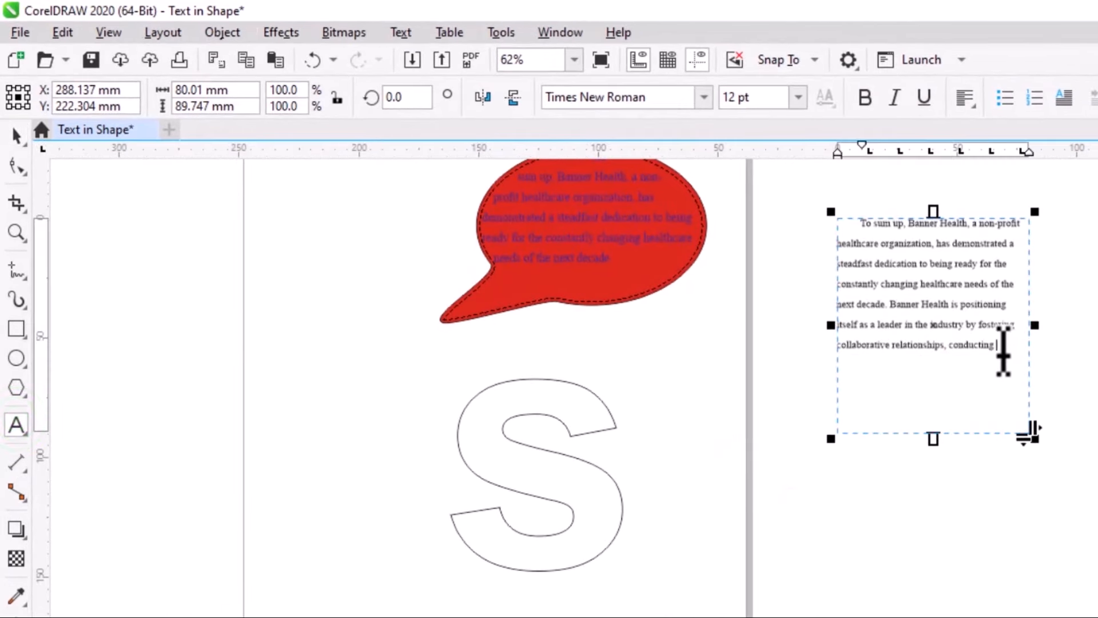
{"action": "left_click_drag", "start_coordinate": [888, 304], "coordinate": [868, 250]}
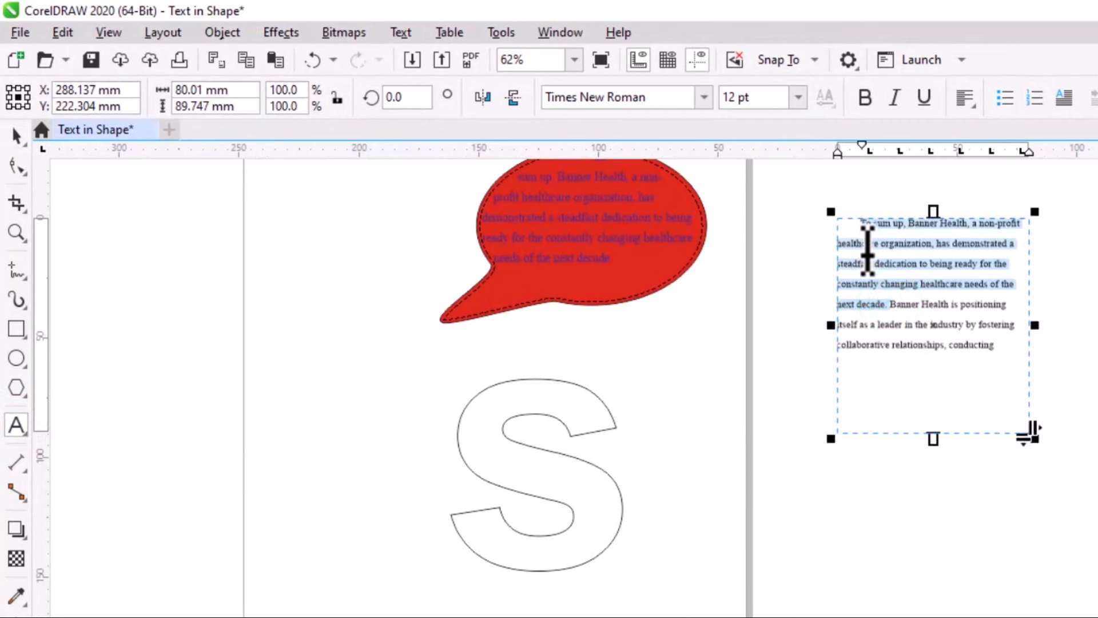
{"action": "key", "text": "ctrl+c"}
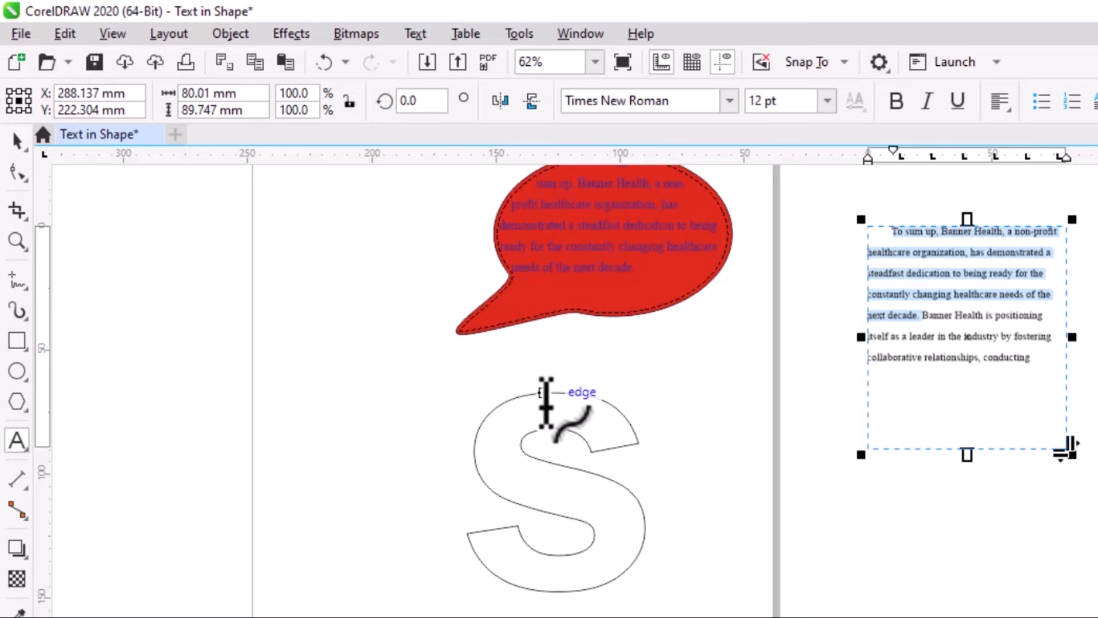
{"action": "left_click", "coordinate": [545, 395]}
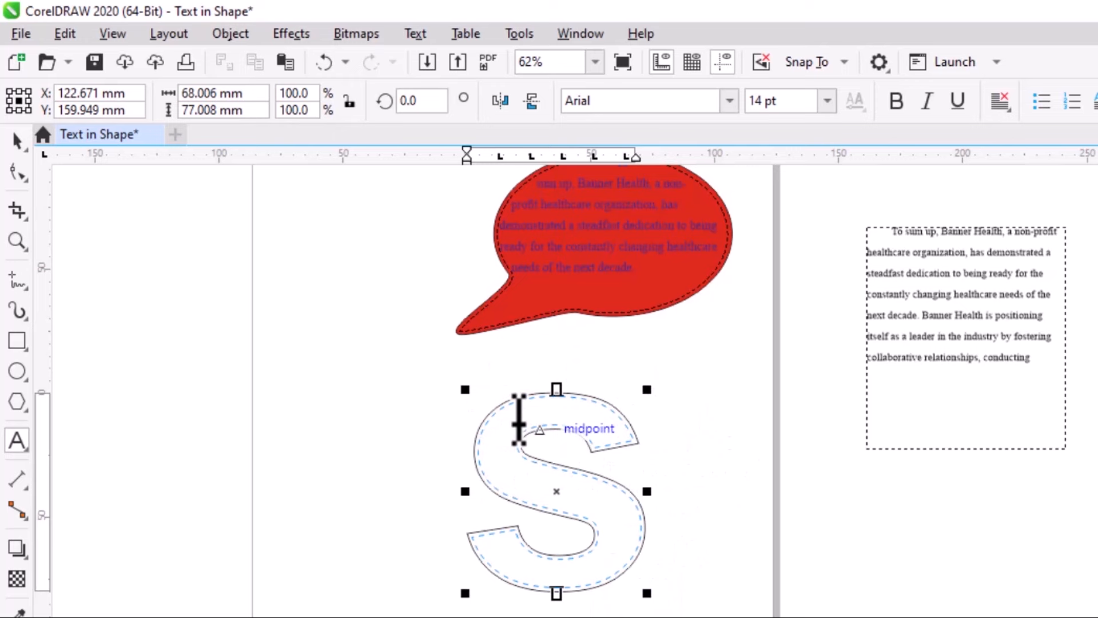
{"action": "key", "text": "ctrl+v"}
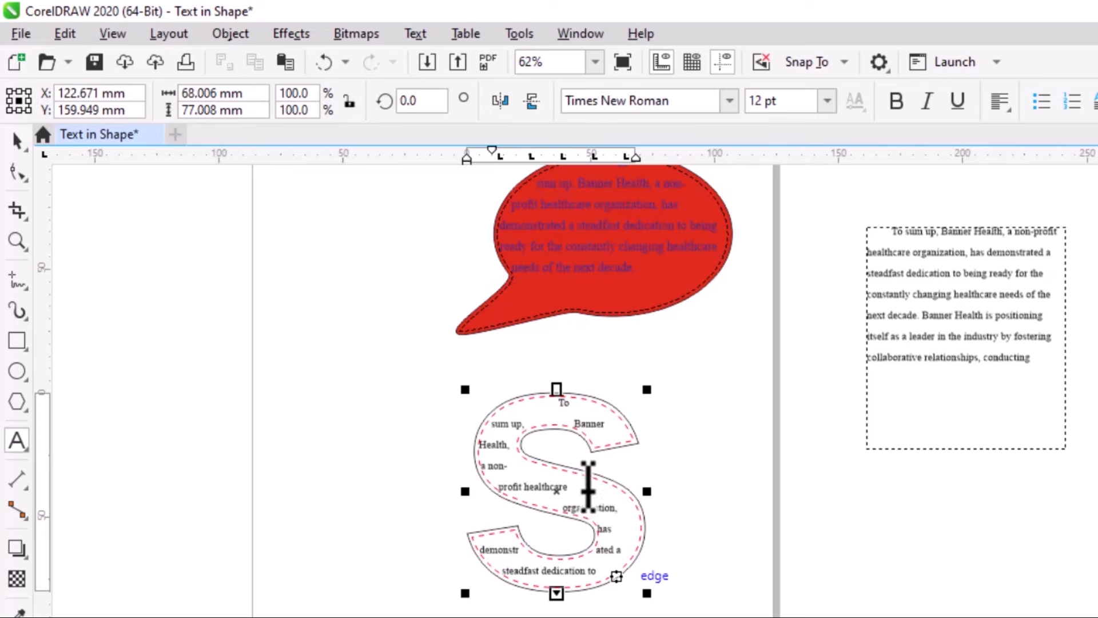
- Apply Full Justify alignment to all the text inside the S shape
{"action": "left_click", "coordinate": [537, 484]}
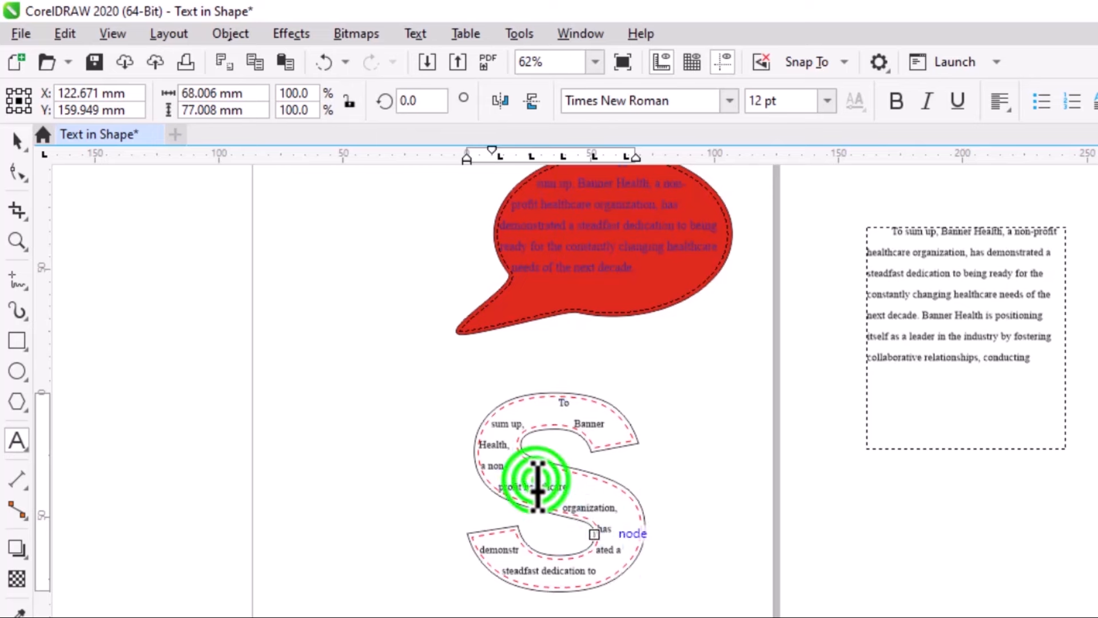
{"action": "key", "text": "ctrl+a"}
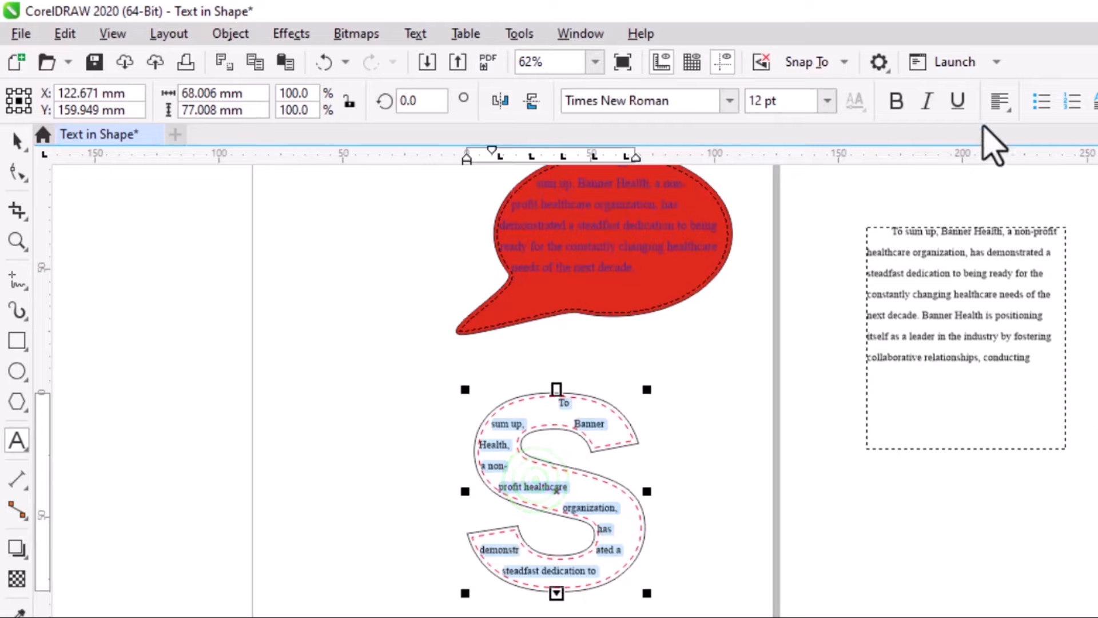
{"action": "left_click", "coordinate": [1011, 107]}
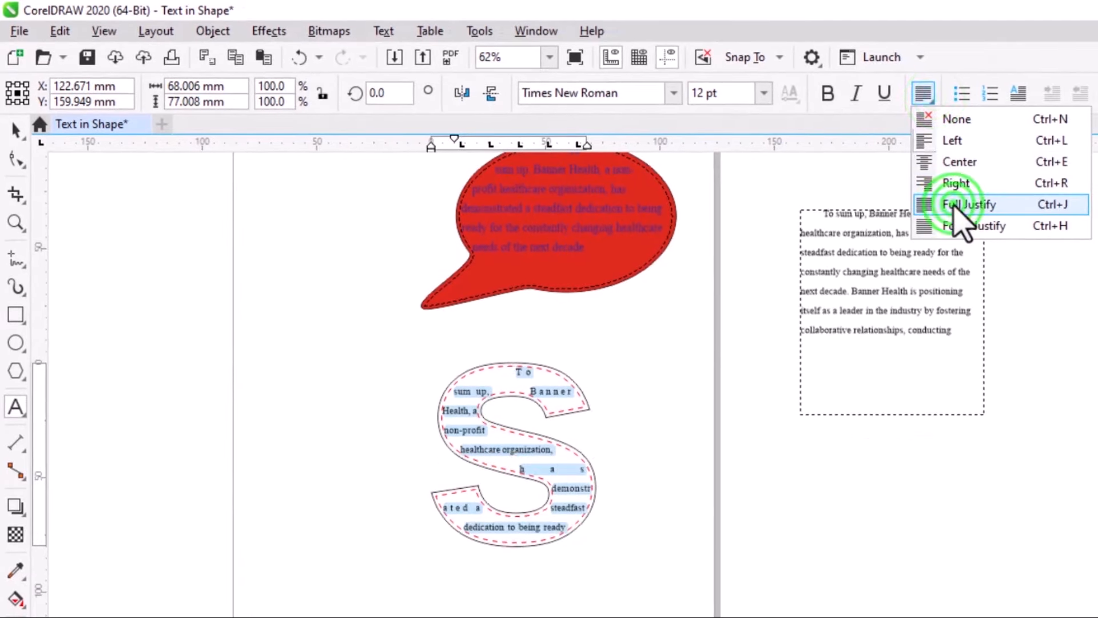
{"action": "left_click", "coordinate": [1031, 221]}
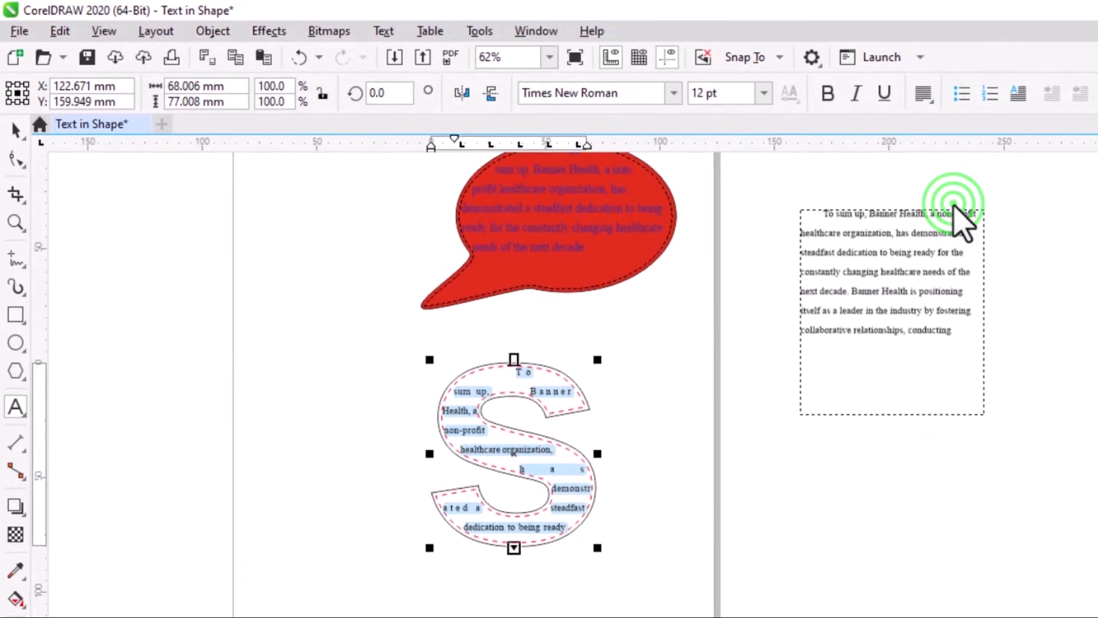
- Set the font size of the text inside the S shape to 10 pt and check the fit up close
{"action": "left_click", "coordinate": [765, 93]}
{"action": "left_click", "coordinate": [730, 196]}
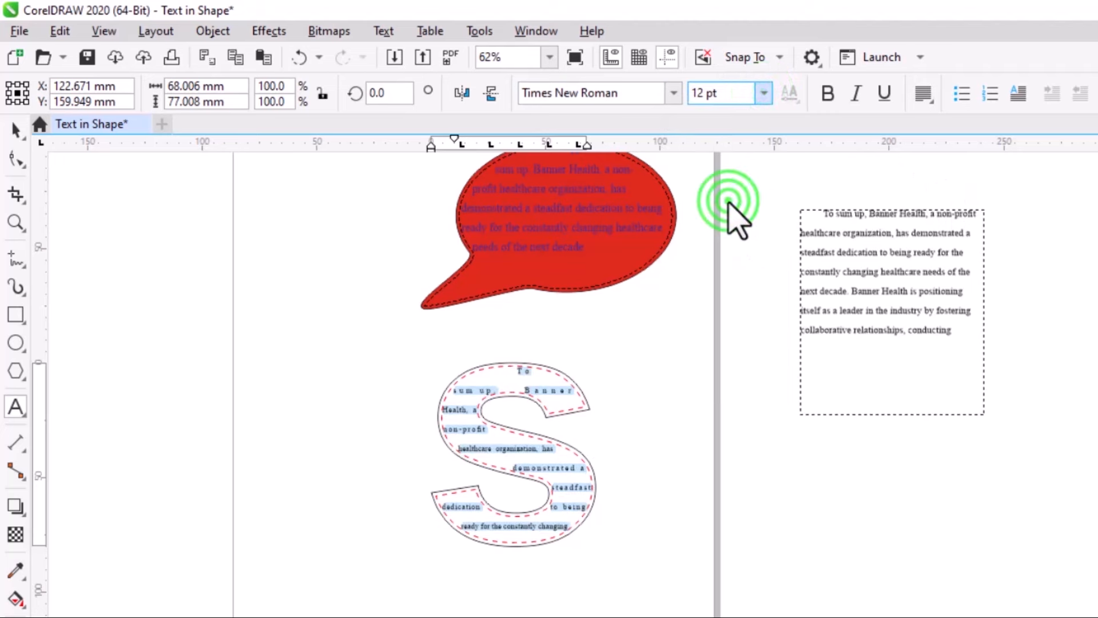
{"action": "left_click", "coordinate": [561, 395]}
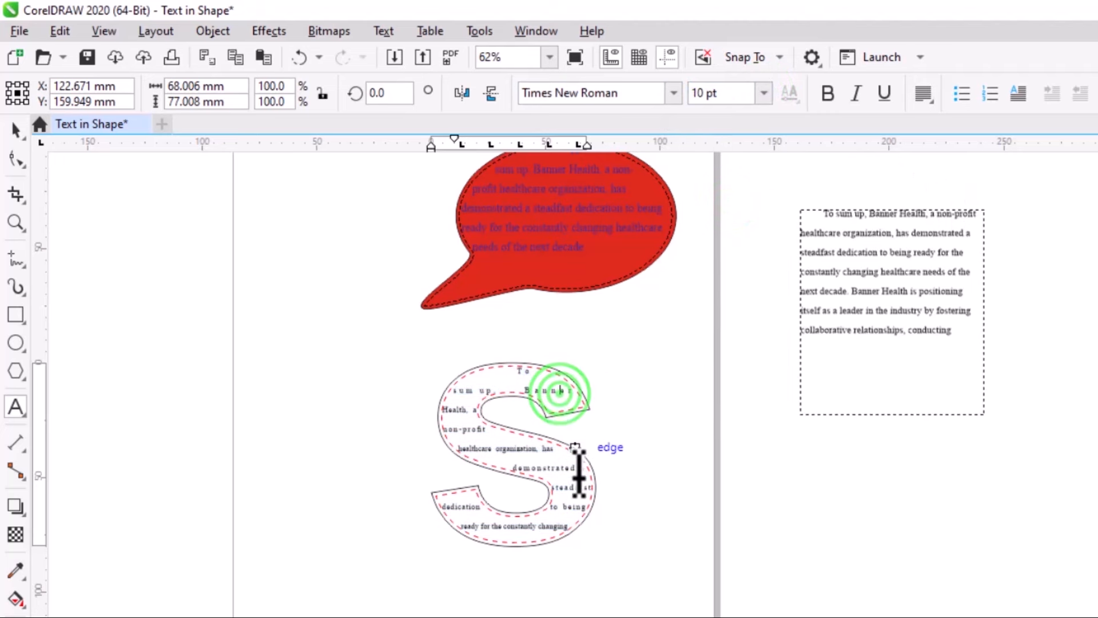
{"action": "scroll", "coordinate": [569, 501], "scroll_direction": "down", "scroll_amount": 3}
{"action": "scroll", "coordinate": [567, 502], "scroll_direction": "up", "scroll_amount": 4}
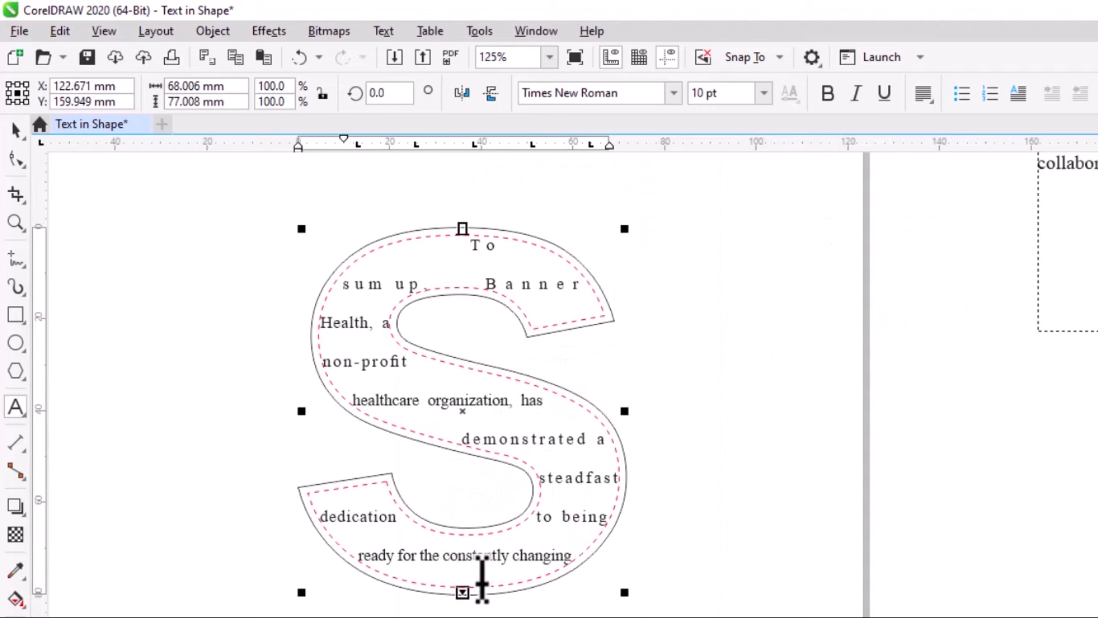
- Delete the hidden overflow text that follows "changing" at the end of the paragraph inside the S shape
{"action": "left_click", "coordinate": [571, 562]}
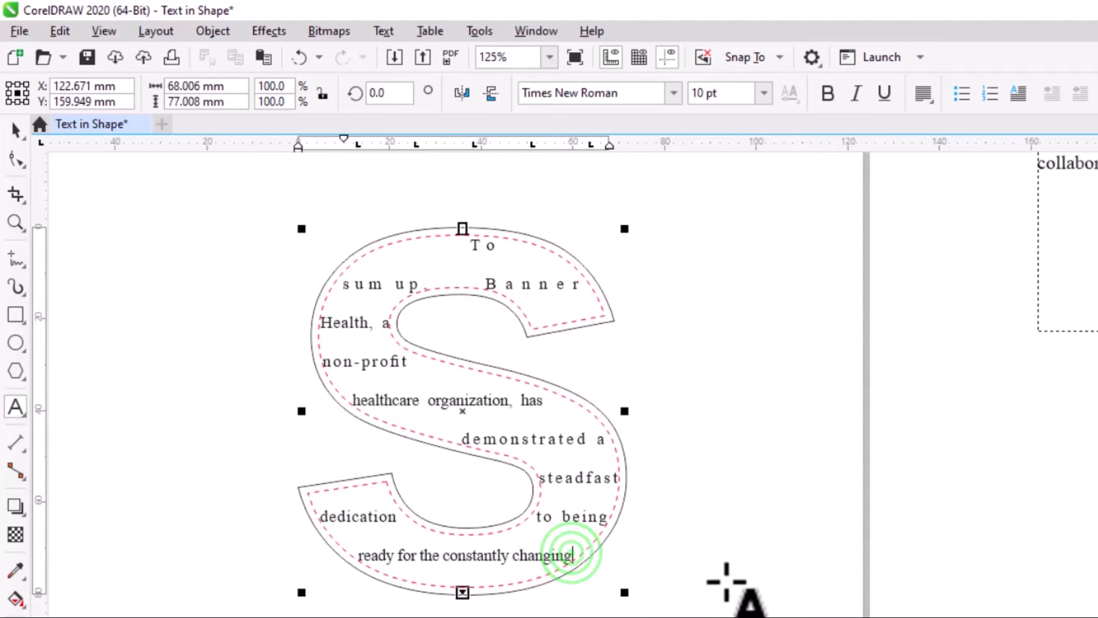
{"action": "key", "text": "Delete"}
{"action": "key", "text": "Delete"}
{"action": "key", "text": "Delete"}
{"action": "key", "text": "Delete"}
{"action": "key", "text": "Delete"}
{"action": "key", "text": "Delete"}
{"action": "key", "text": "Delete"}
{"action": "key", "text": "Delete"}
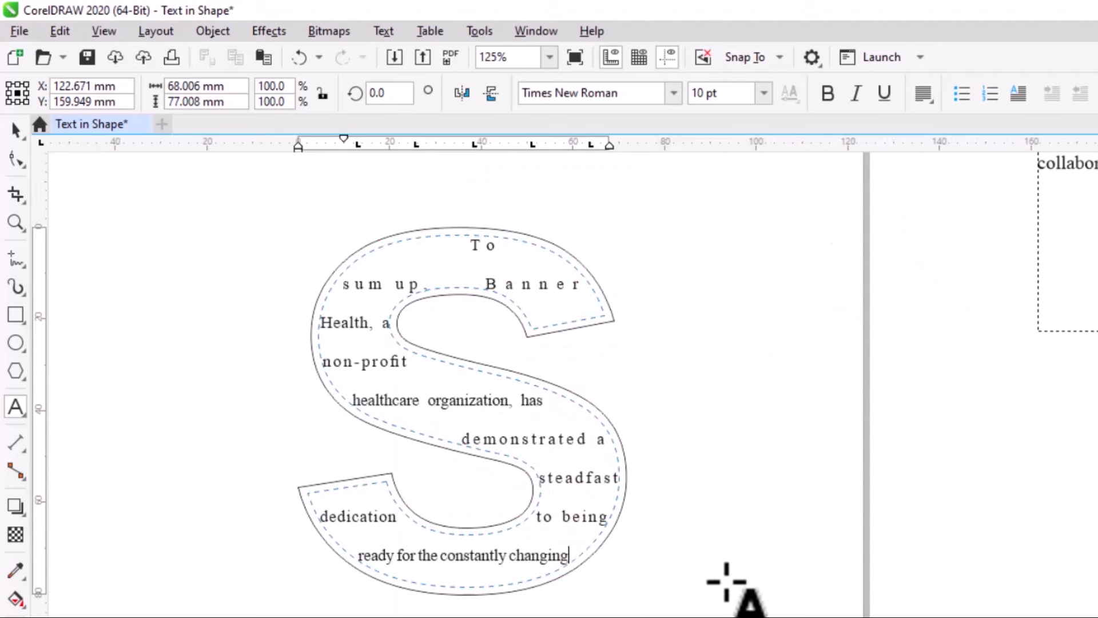
{"action": "left_click", "coordinate": [571, 559]}
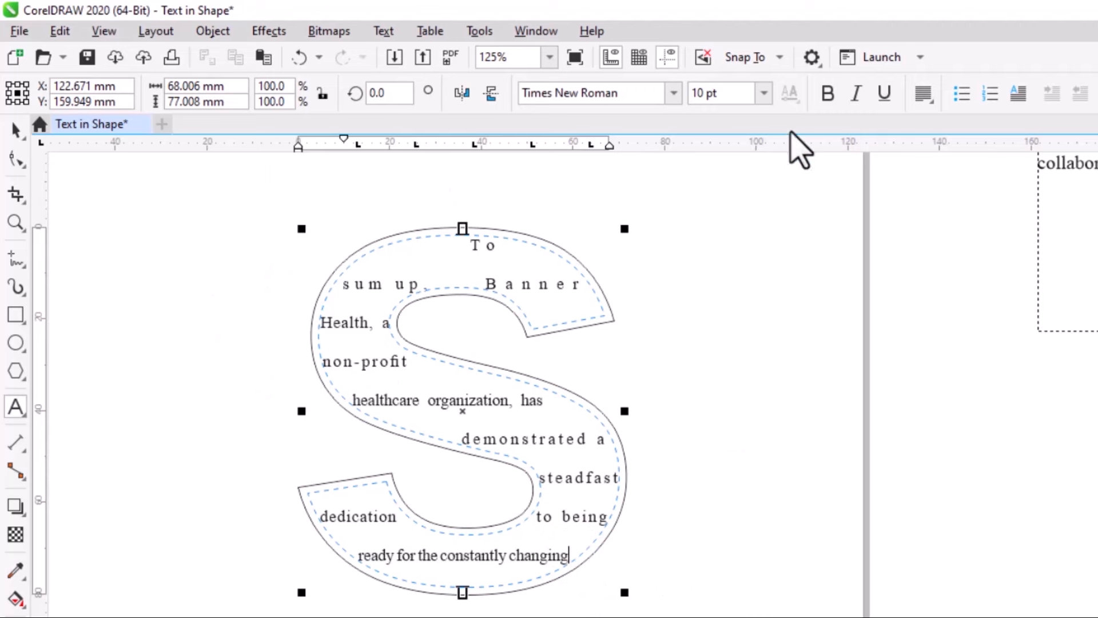
- Reapply the 10 pt font size to the text inside the S shape and deselect everything
{"action": "left_click", "coordinate": [764, 93]}
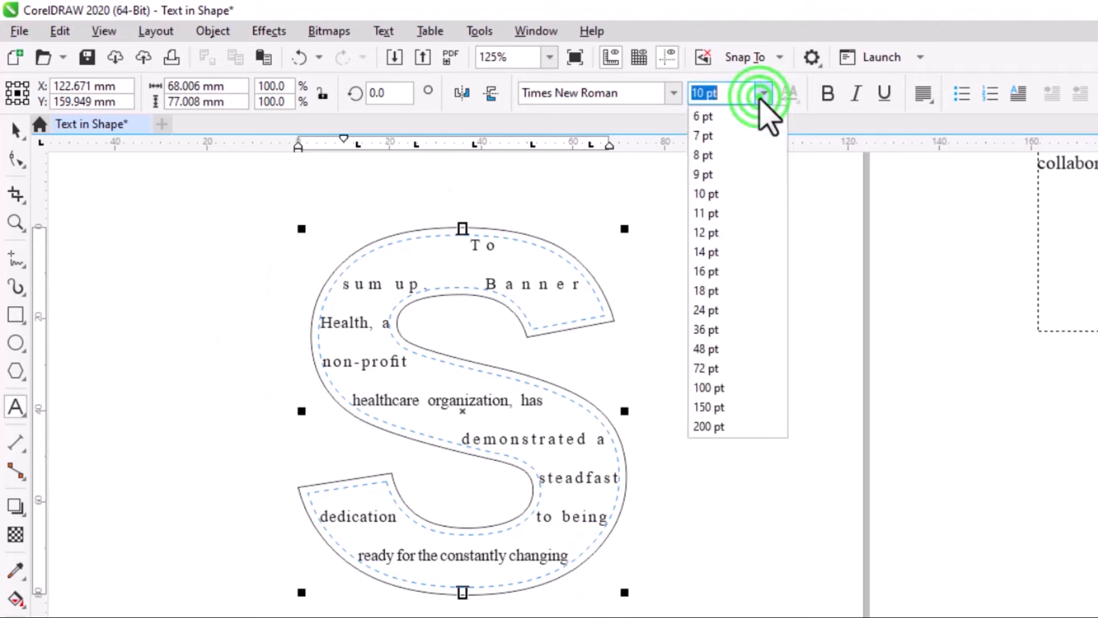
{"action": "left_click", "coordinate": [718, 198]}
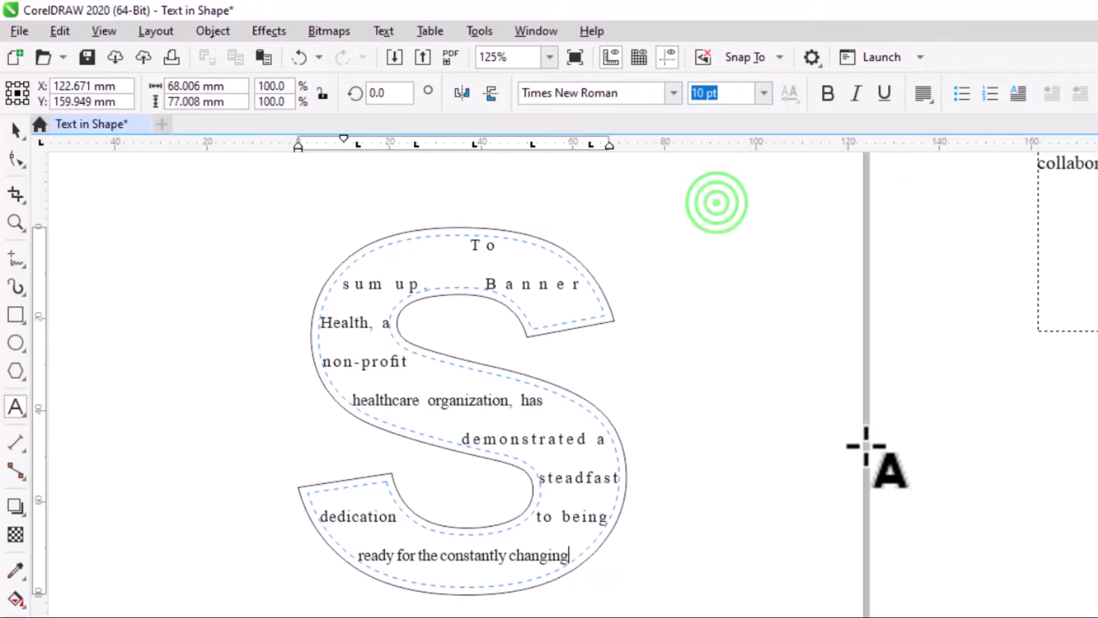
{"action": "scroll", "coordinate": [915, 464], "scroll_direction": "up", "scroll_amount": 2}
{"action": "scroll", "coordinate": [902, 464], "scroll_direction": "down", "scroll_amount": 4}
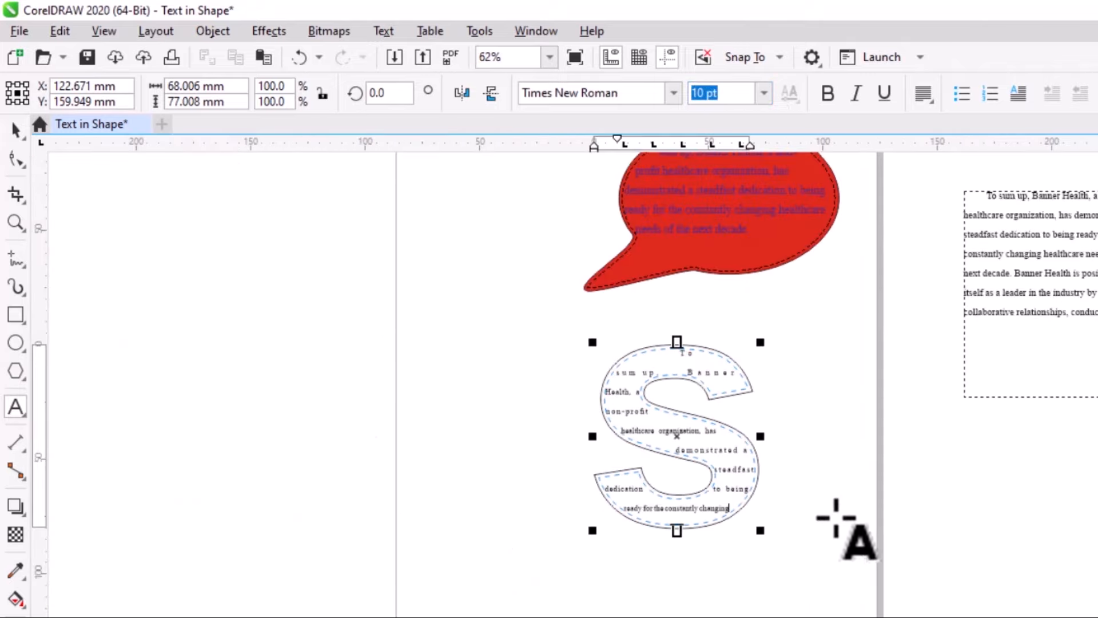
{"action": "left_click", "coordinate": [13, 106]}
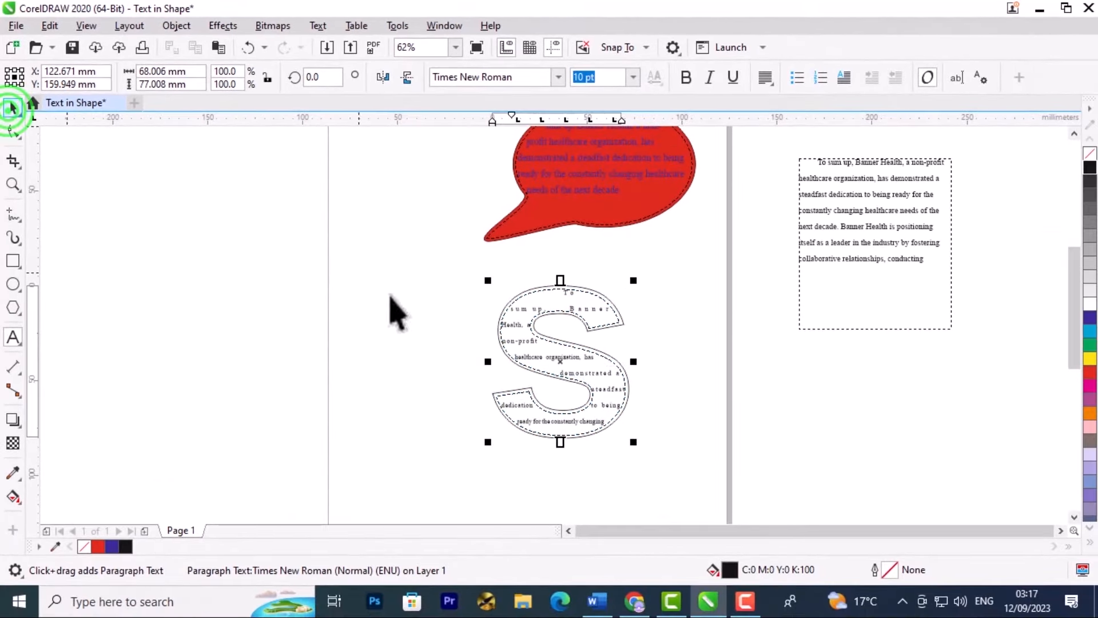
{"action": "left_click", "coordinate": [668, 344]}
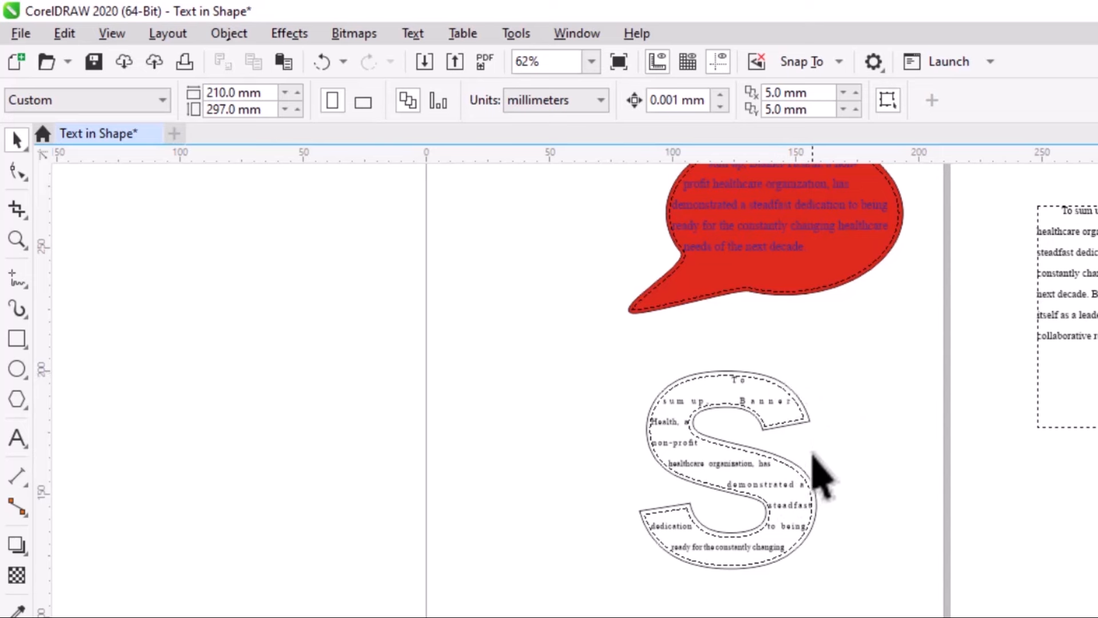
- Fill the S outline with magenta
{"action": "left_click", "coordinate": [884, 412]}
{"action": "left_click", "coordinate": [813, 419]}
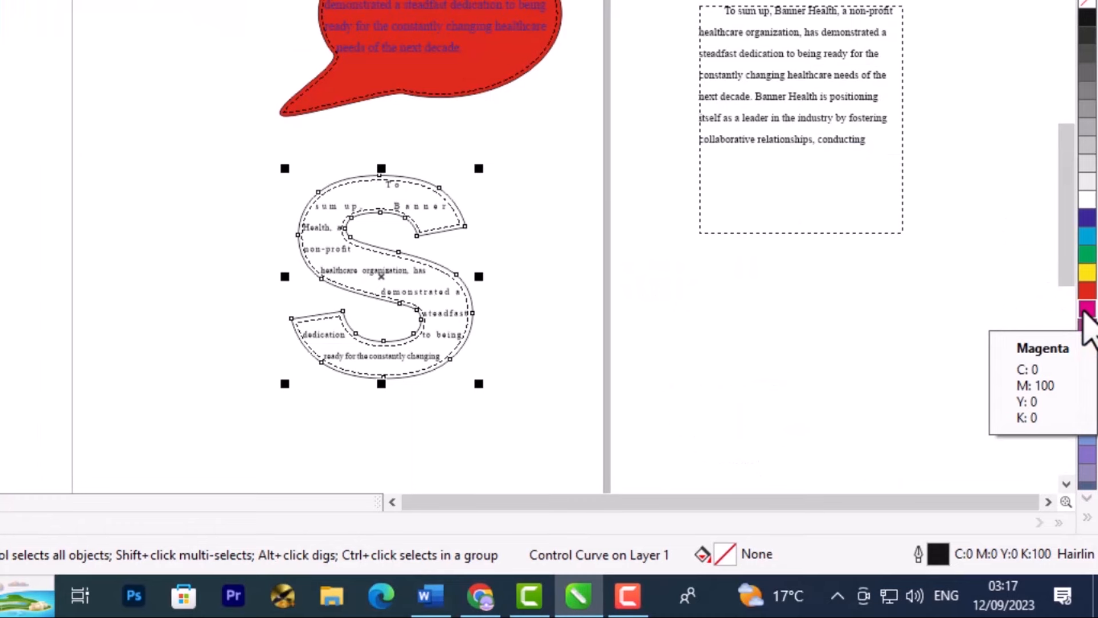
{"action": "left_click", "coordinate": [1087, 310]}
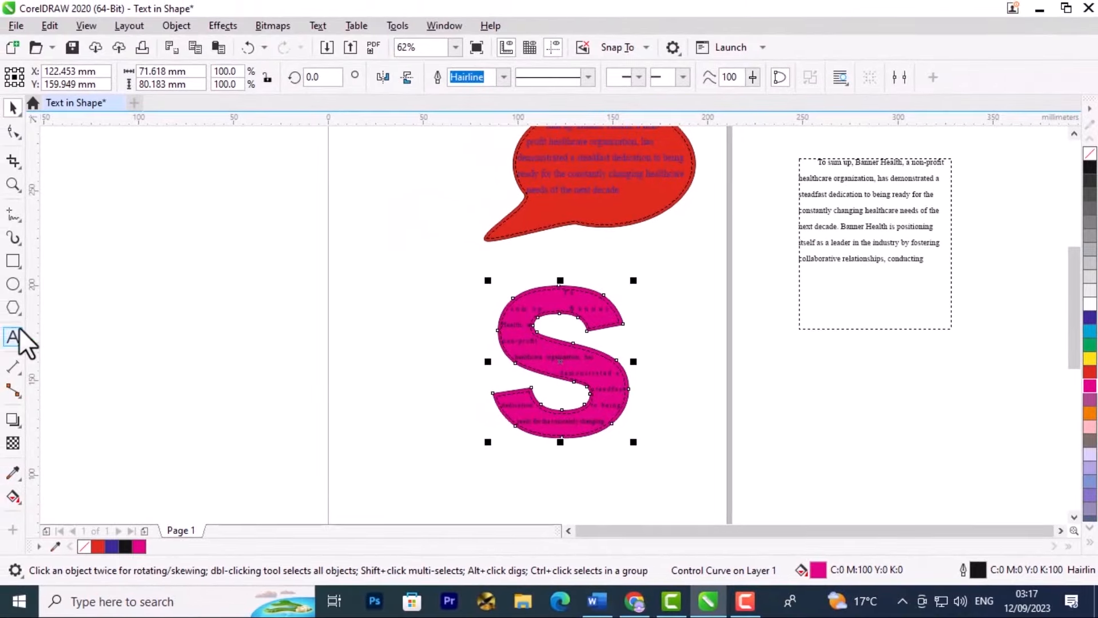
- Colour all the text inside the S shape cyan, deselect it and check the result up close
{"action": "left_click", "coordinate": [19, 328]}
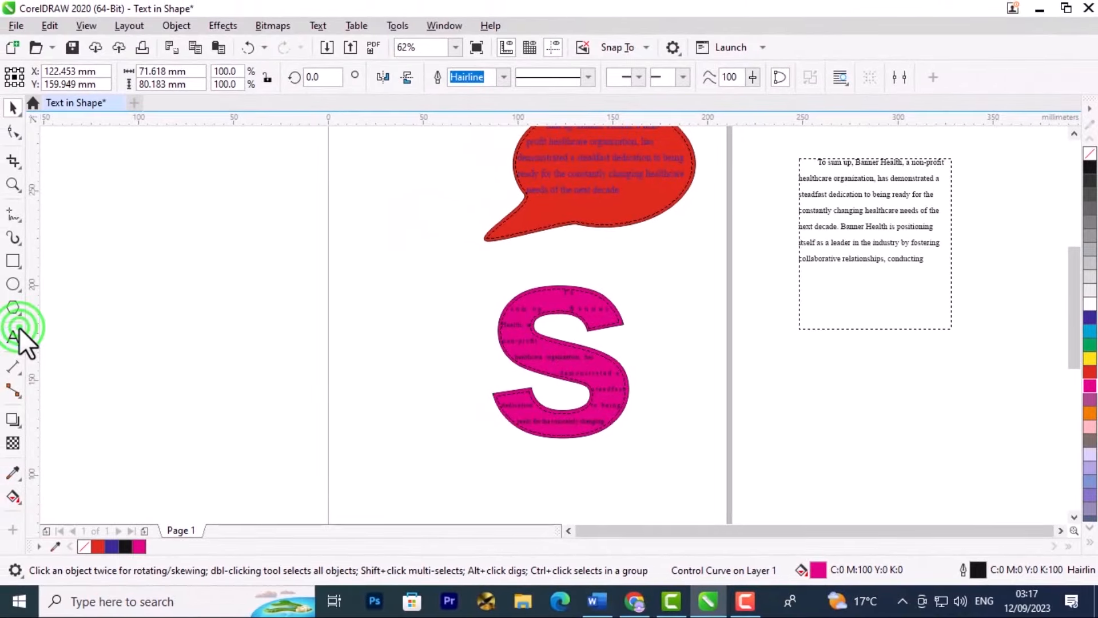
{"action": "left_click", "coordinate": [590, 368]}
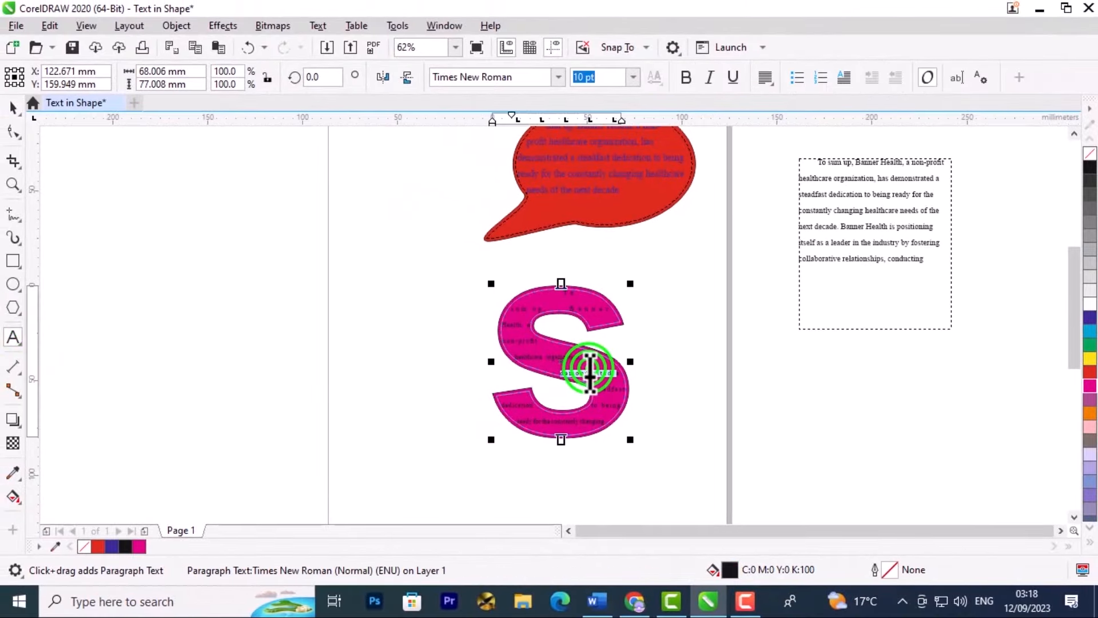
{"action": "key", "text": "ctrl+a"}
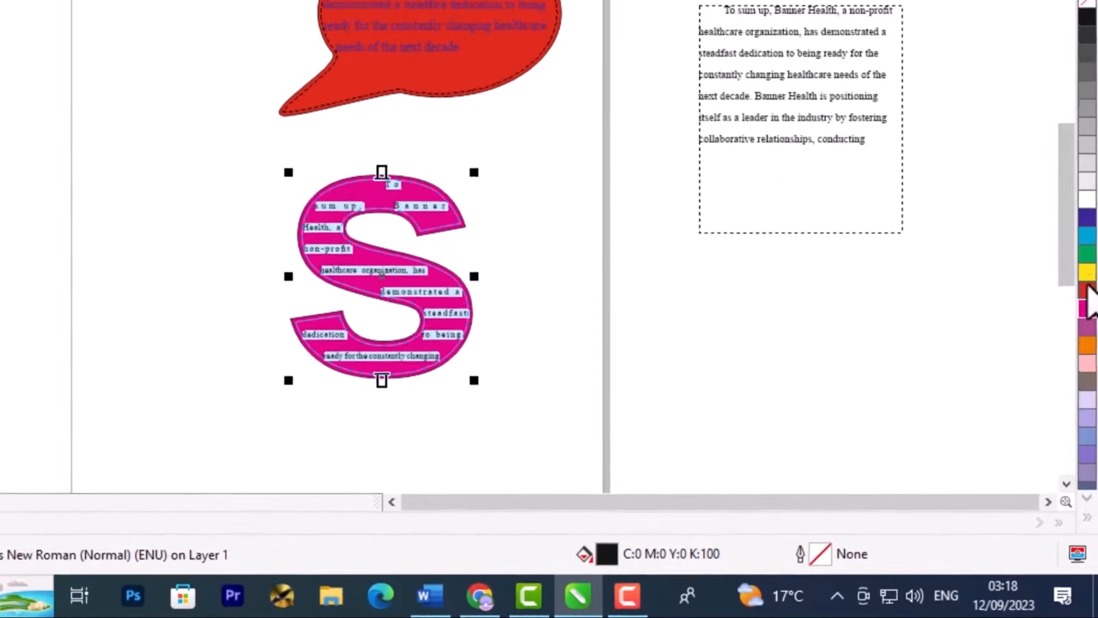
{"action": "left_click", "coordinate": [1087, 220]}
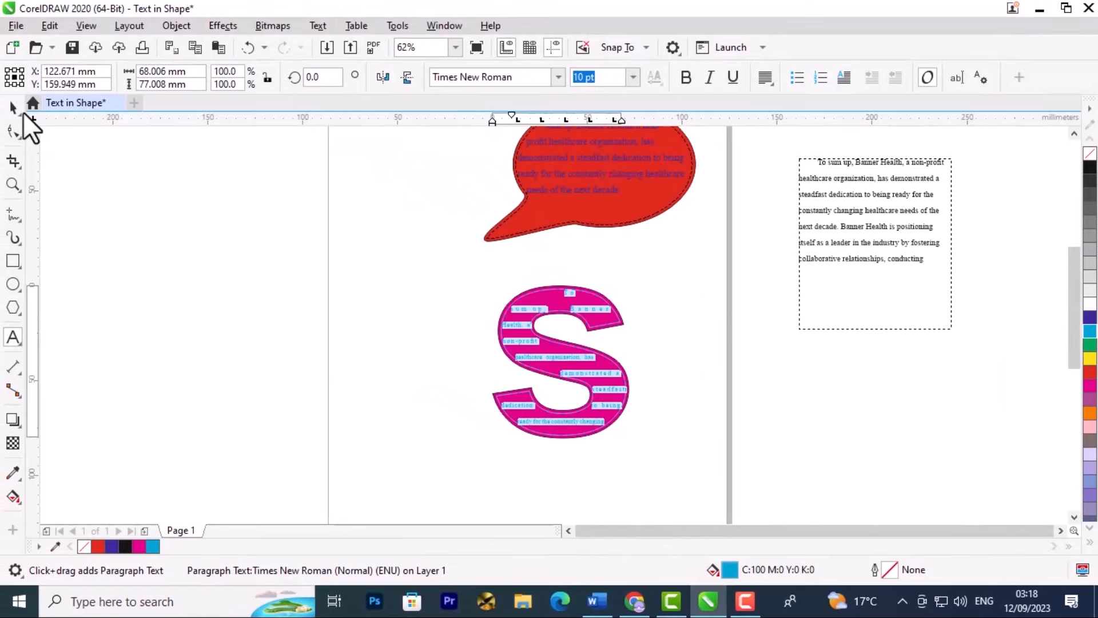
{"action": "left_click", "coordinate": [13, 107]}
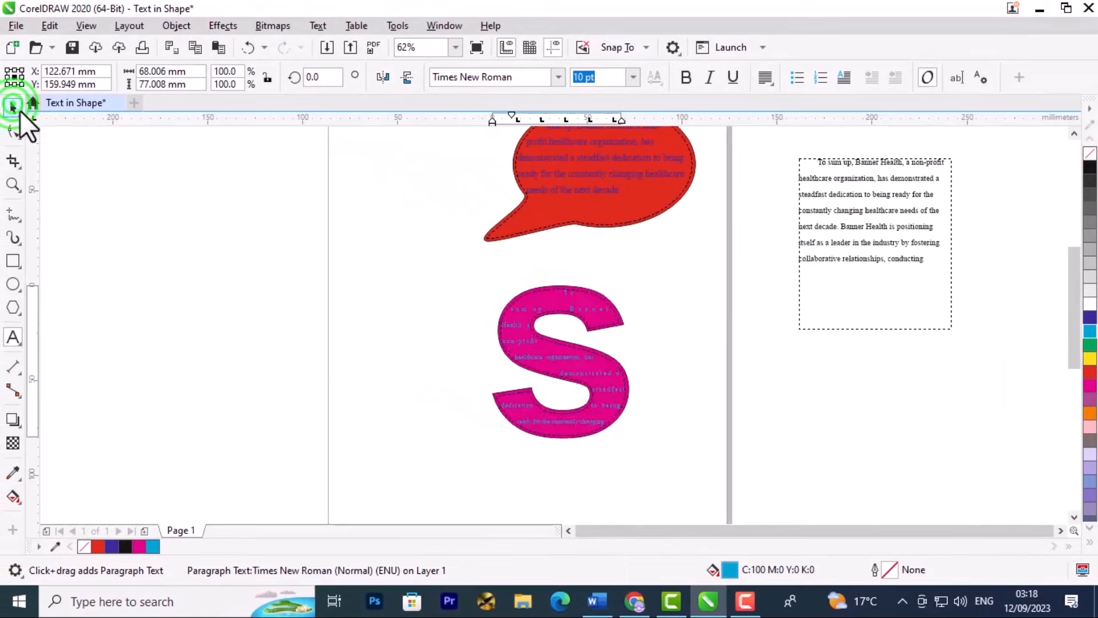
{"action": "left_click", "coordinate": [392, 262]}
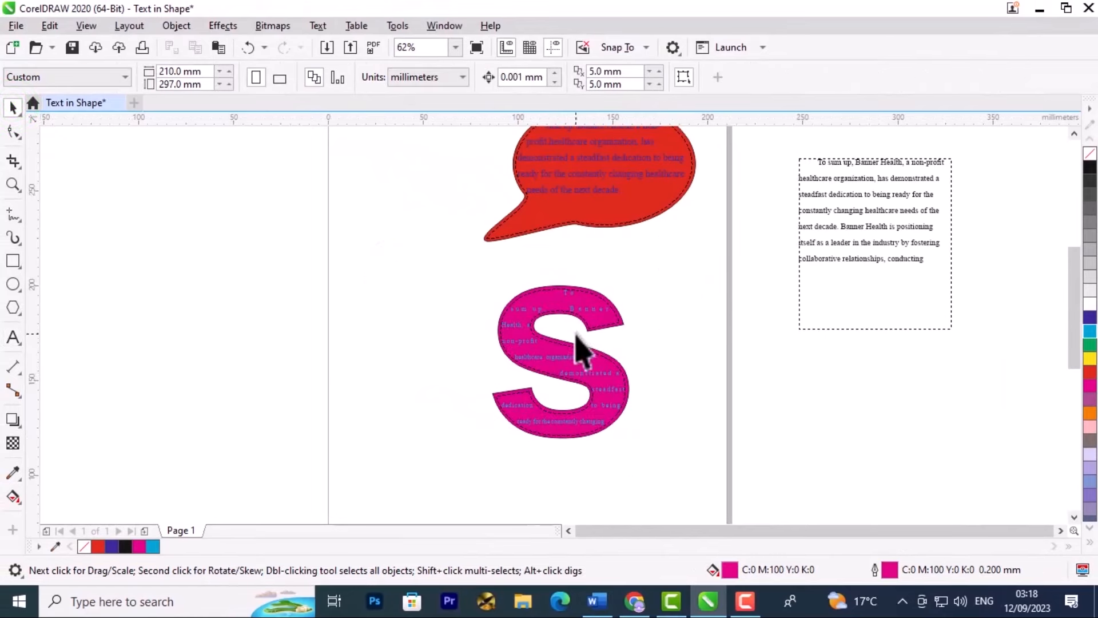
{"action": "scroll", "coordinate": [650, 411], "scroll_direction": "up", "scroll_amount": 3}
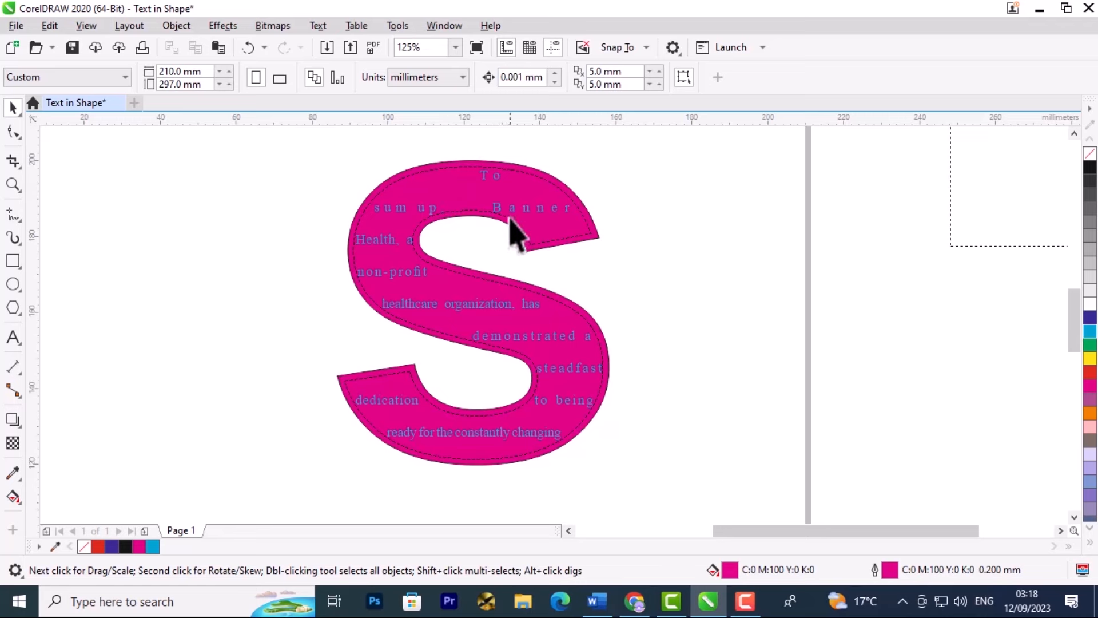
{"action": "scroll", "coordinate": [544, 275], "scroll_direction": "up", "scroll_amount": 2}
{"action": "scroll", "coordinate": [544, 275], "scroll_direction": "down", "scroll_amount": 4}
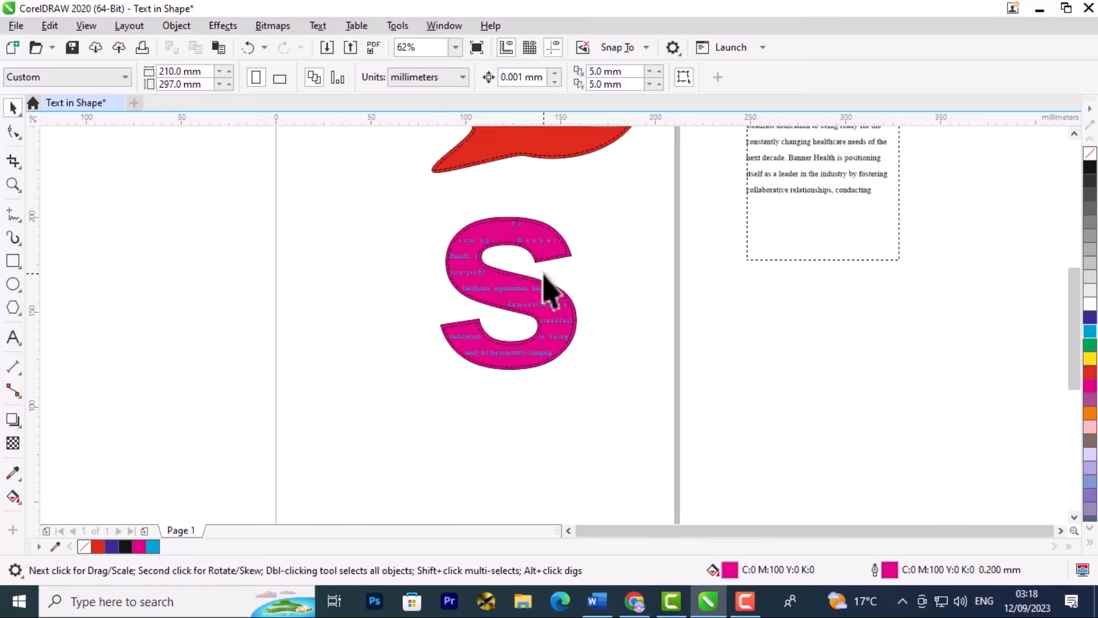
{"action": "left_click_drag", "start_coordinate": [1070, 293], "coordinate": [1059, 252]}
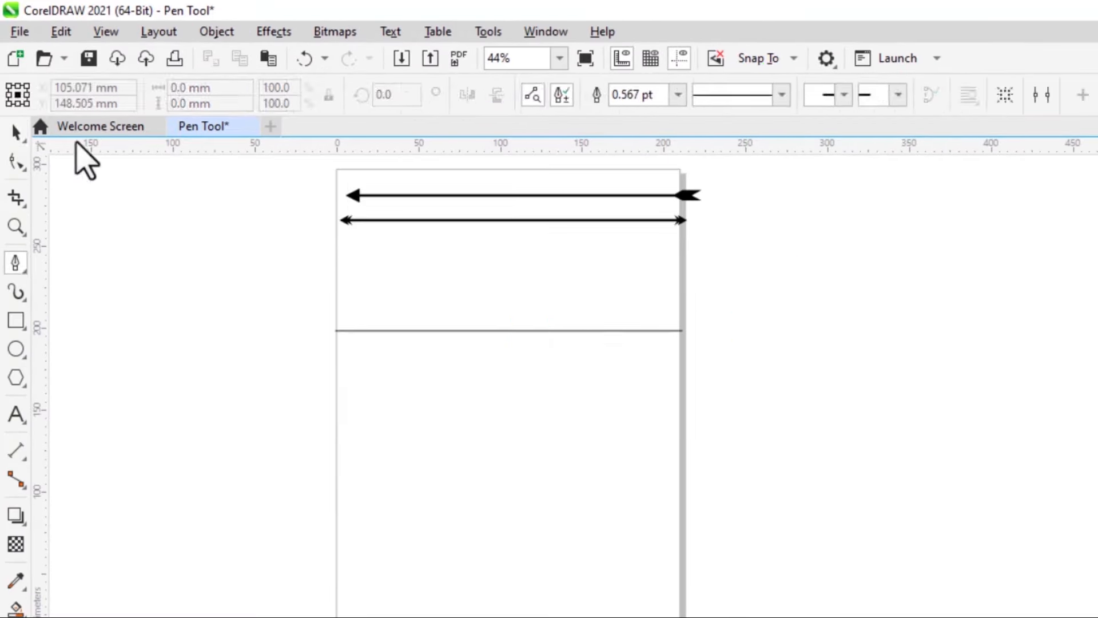
- Reshape the straight horizontal line across the page into an S-shaped wave by adjusting its curve handles
{"action": "left_click", "coordinate": [16, 162]}
{"action": "left_click", "coordinate": [490, 329]}
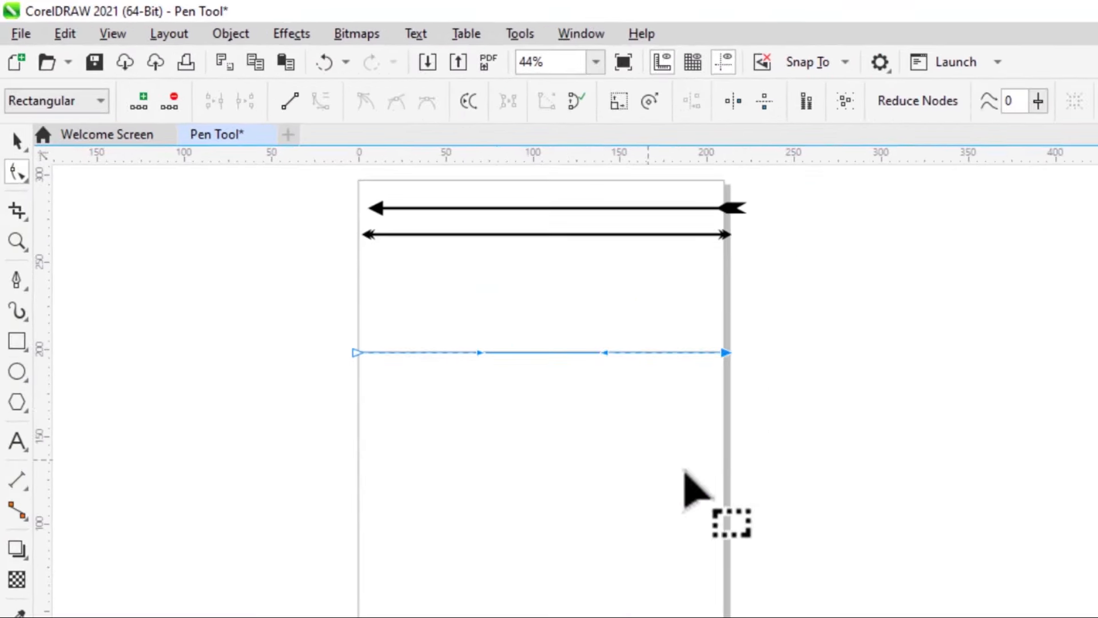
{"action": "left_click_drag", "start_coordinate": [605, 352], "coordinate": [612, 377]}
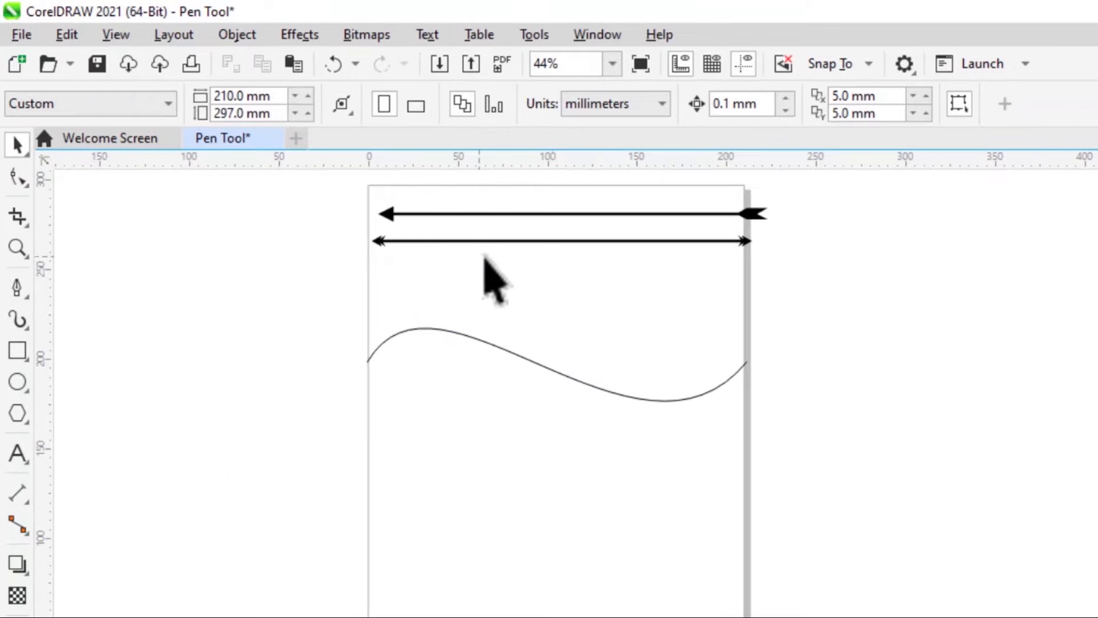
- Smart-fill the enclosed area below the wave at the foot of the page with blue #336699 and recolour it pink
{"action": "left_click", "coordinate": [720, 528]}
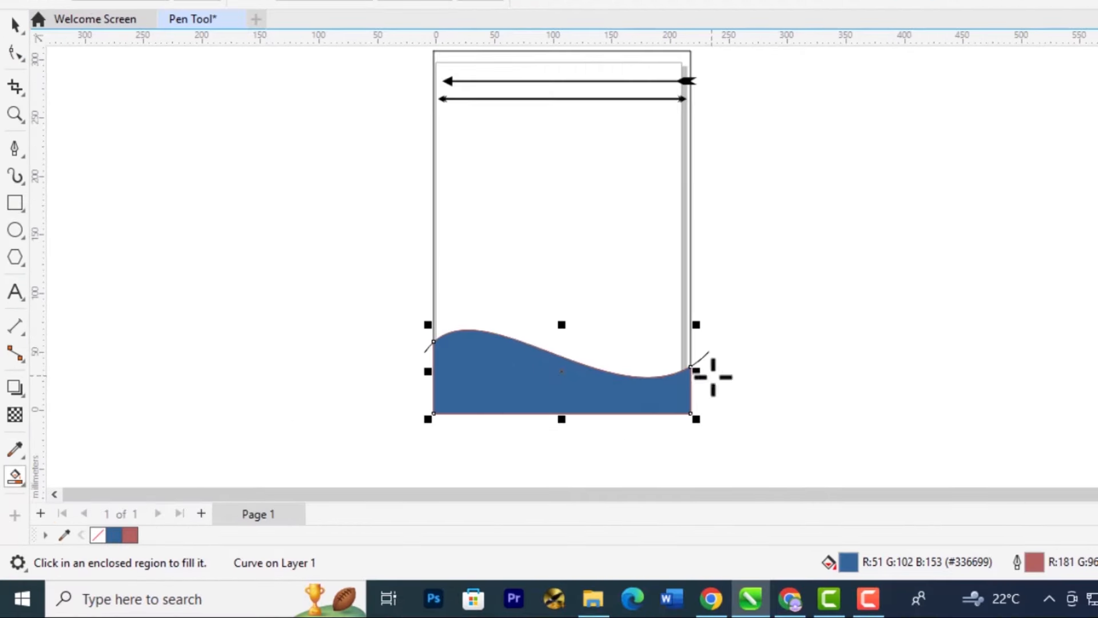
{"action": "left_click", "coordinate": [261, 110]}
{"action": "left_click", "coordinate": [233, 391]}
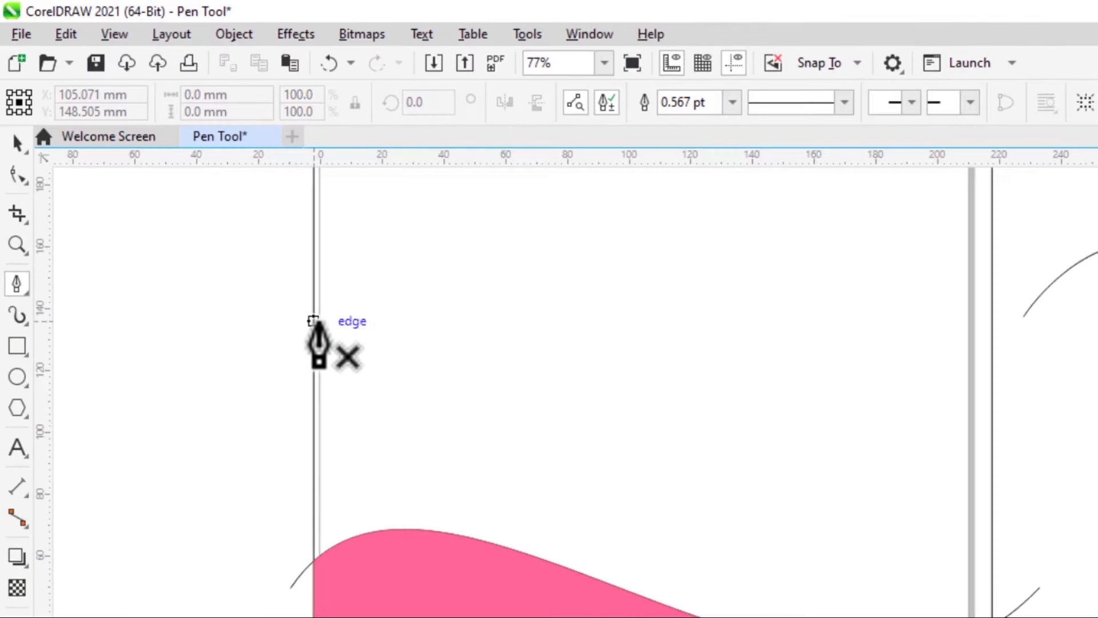
- Draw an open wavy line with several crests above the pink shape using the Pen tool, starting at the page's left edge
{"action": "left_click", "coordinate": [314, 320]}
{"action": "left_click_drag", "start_coordinate": [412, 321], "coordinate": [471, 388]}
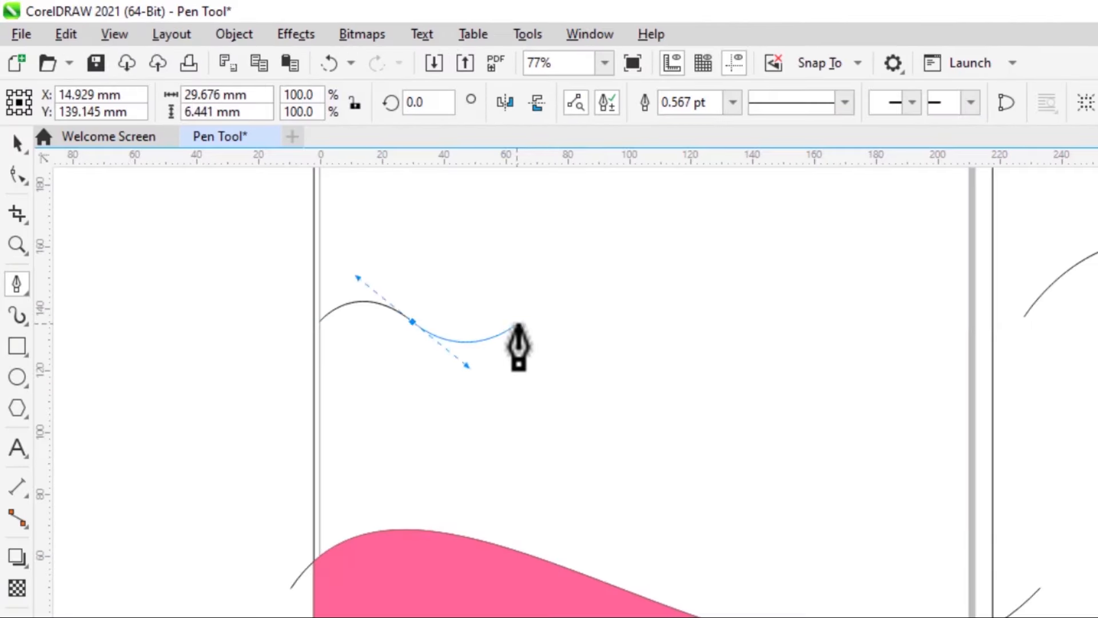
{"action": "left_click_drag", "start_coordinate": [594, 321], "coordinate": [633, 400]}
{"action": "mouse_move", "coordinate": [767, 314]}
{"action": "left_mouse_down"}
{"action": "mouse_move", "coordinate": [775, 380]}
{"action": "mouse_move", "coordinate": [802, 377]}
{"action": "left_mouse_up"}
{"action": "double_click", "coordinate": [840, 314]}
- Draw a closed curved shape between the wavy line and the pink area with the Pen tool
{"action": "left_click_drag", "start_coordinate": [450, 382], "coordinate": [492, 380]}
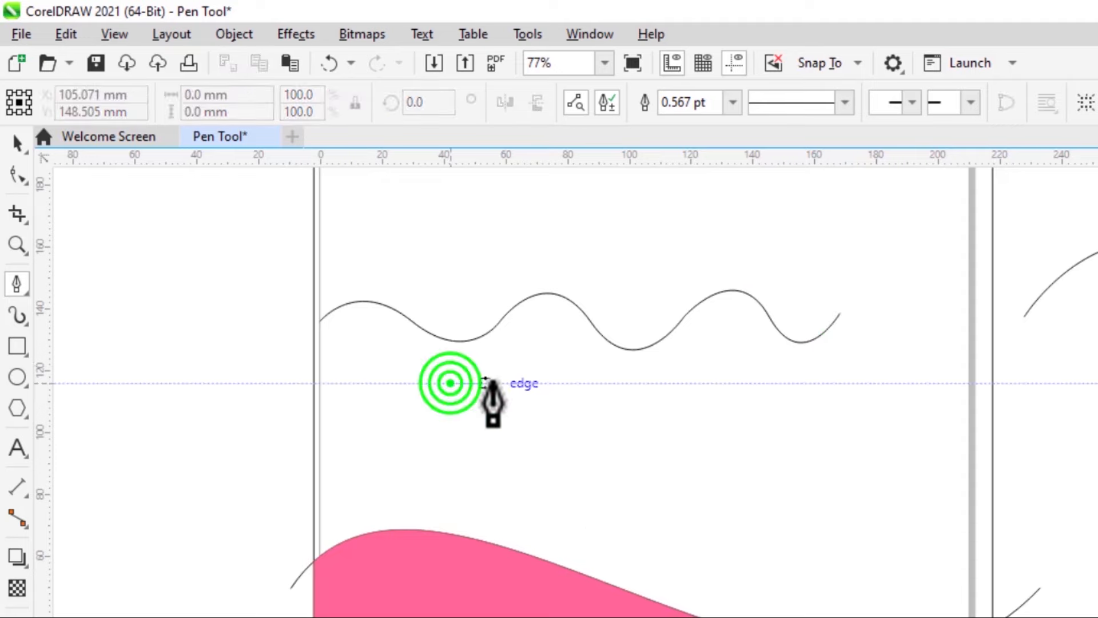
{"action": "left_click_drag", "start_coordinate": [573, 531], "coordinate": [477, 504]}
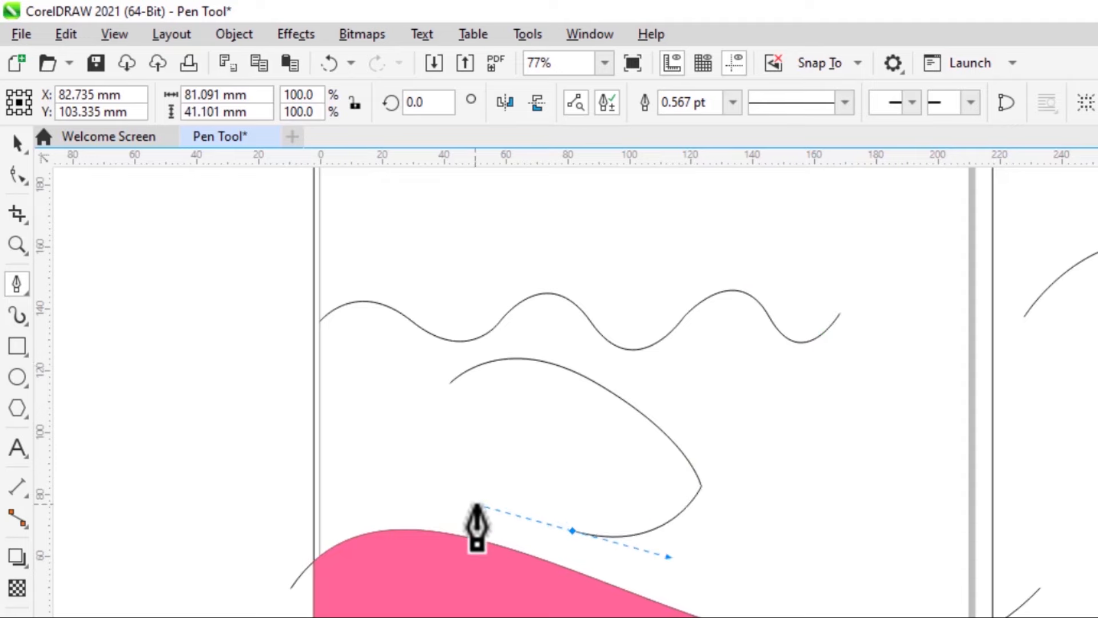
{"action": "left_click", "coordinate": [451, 382]}
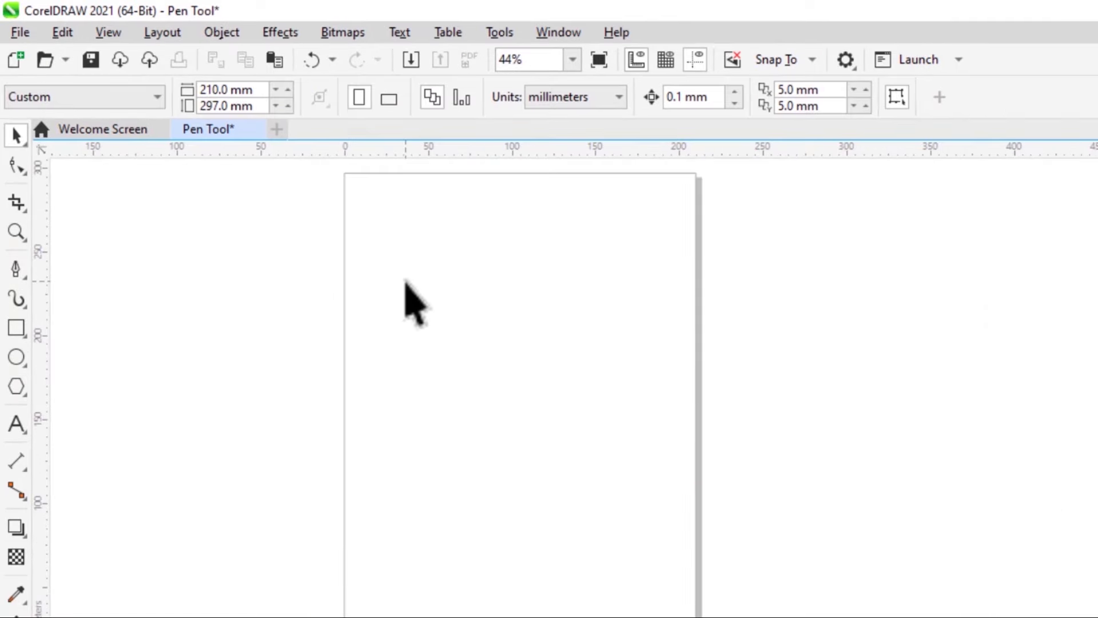
- Draw a straight horizontal line about 211 mm long across the upper part of the blank page with the Pen tool and end its path
{"action": "left_click", "coordinate": [16, 267]}
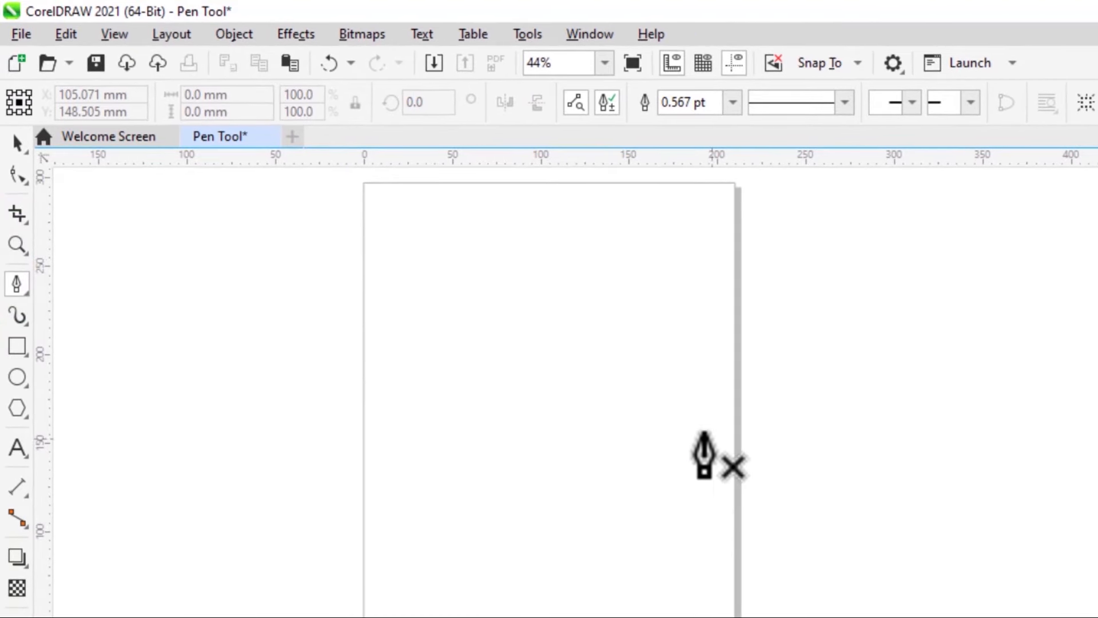
{"action": "left_click", "coordinate": [363, 305]}
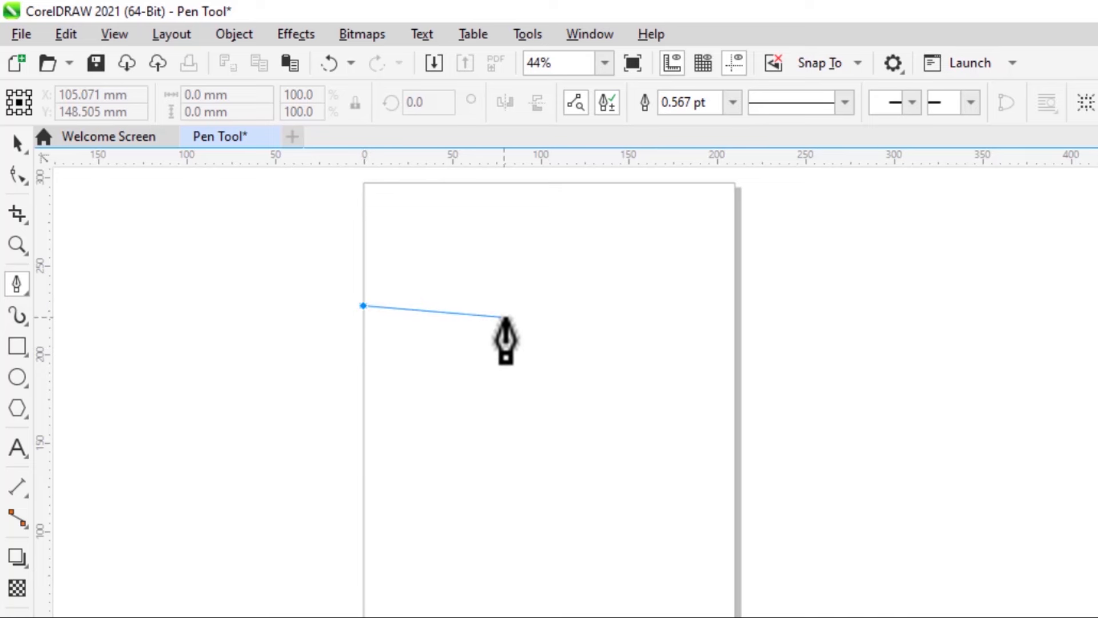
{"action": "left_click", "coordinate": [737, 328], "text": "shift"}
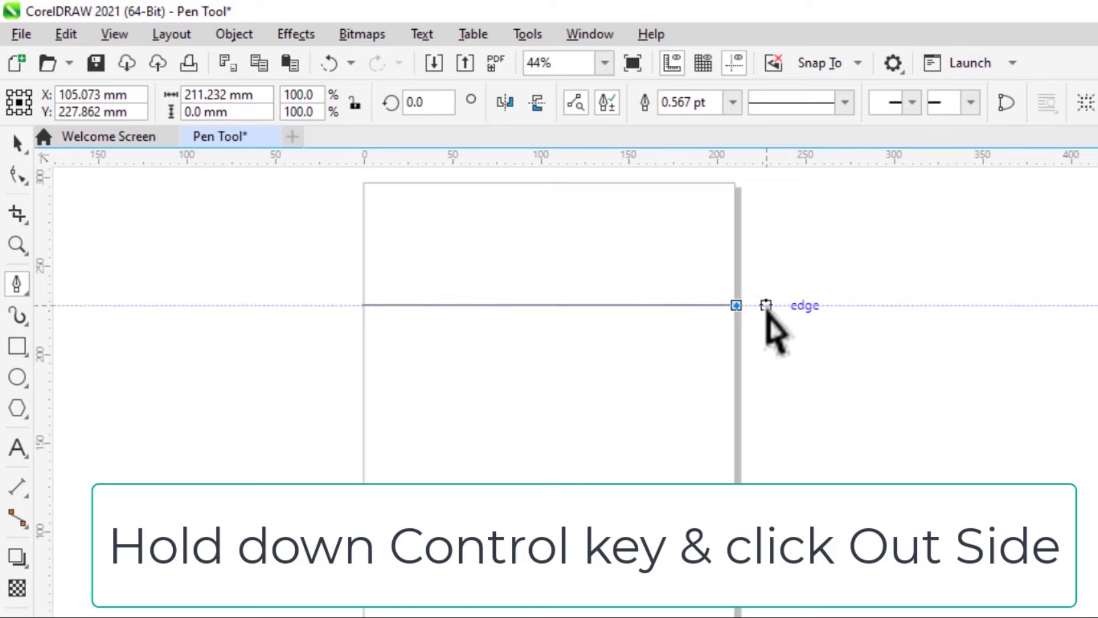
{"action": "left_click", "coordinate": [775, 294], "text": "ctrl"}
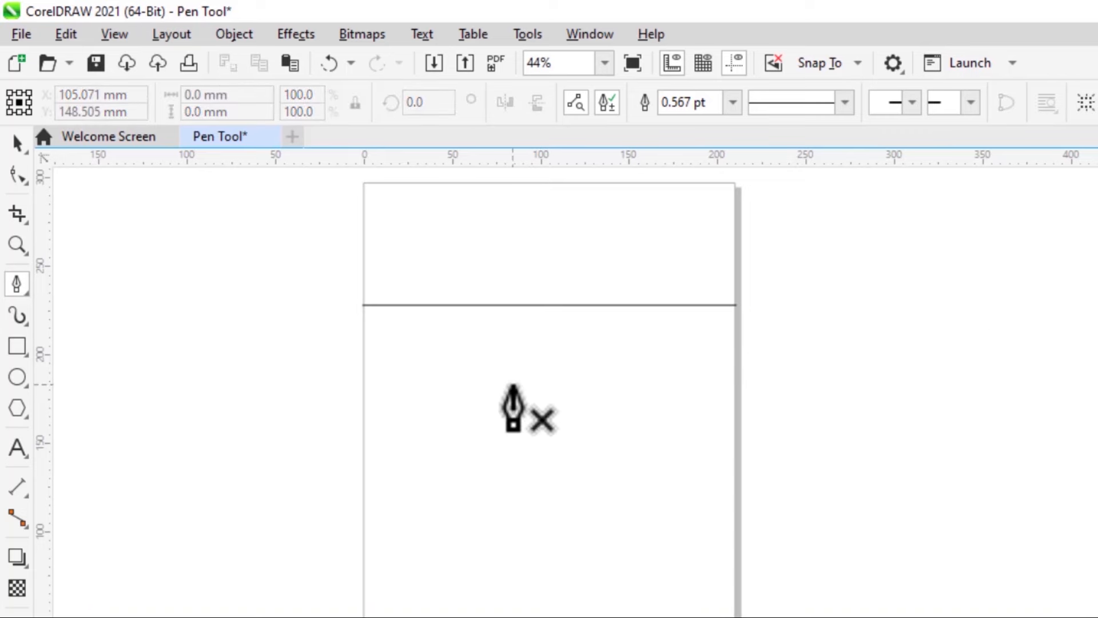
- Draw a second horizontal line about 212 mm long just below the first, end its path and leave the Pen tool
{"action": "left_click", "coordinate": [362, 342]}
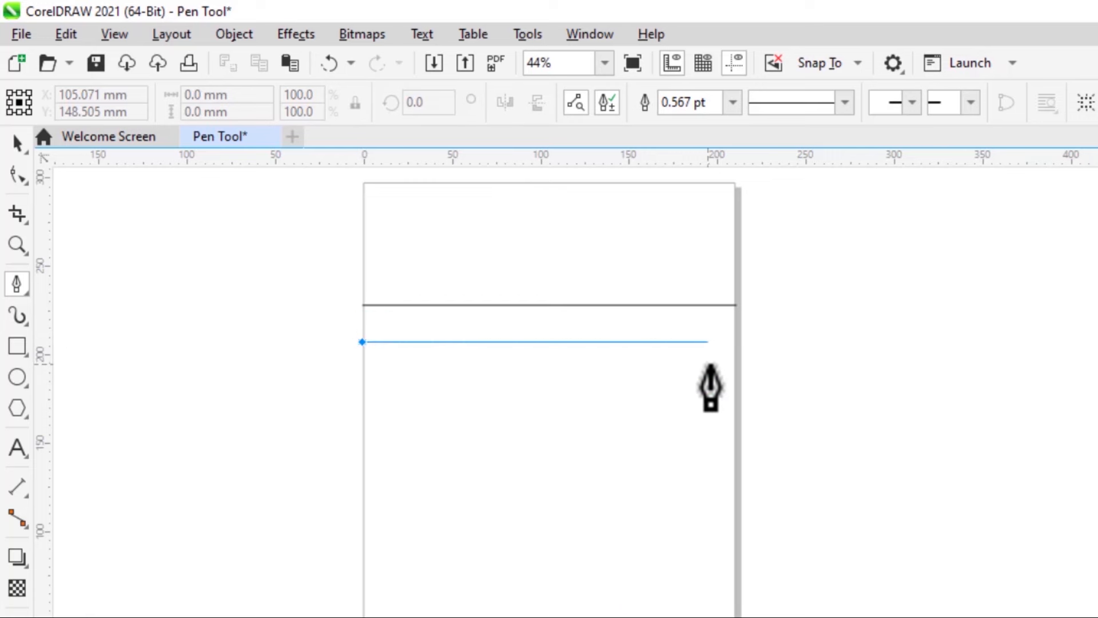
{"action": "left_click", "coordinate": [740, 368]}
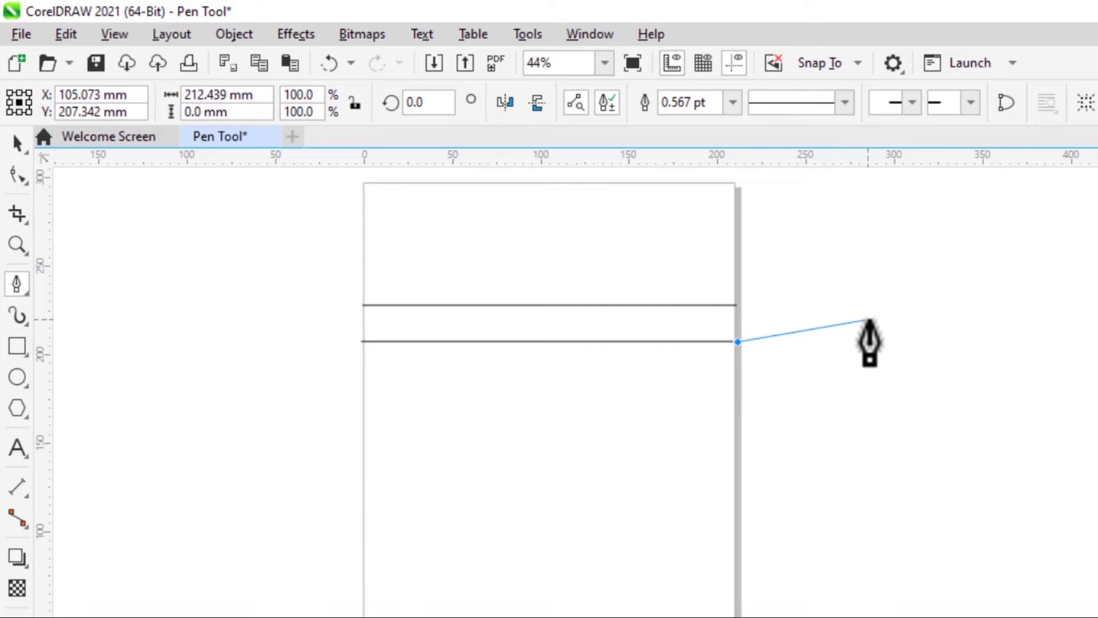
{"action": "left_click", "coordinate": [821, 330], "text": "ctrl"}
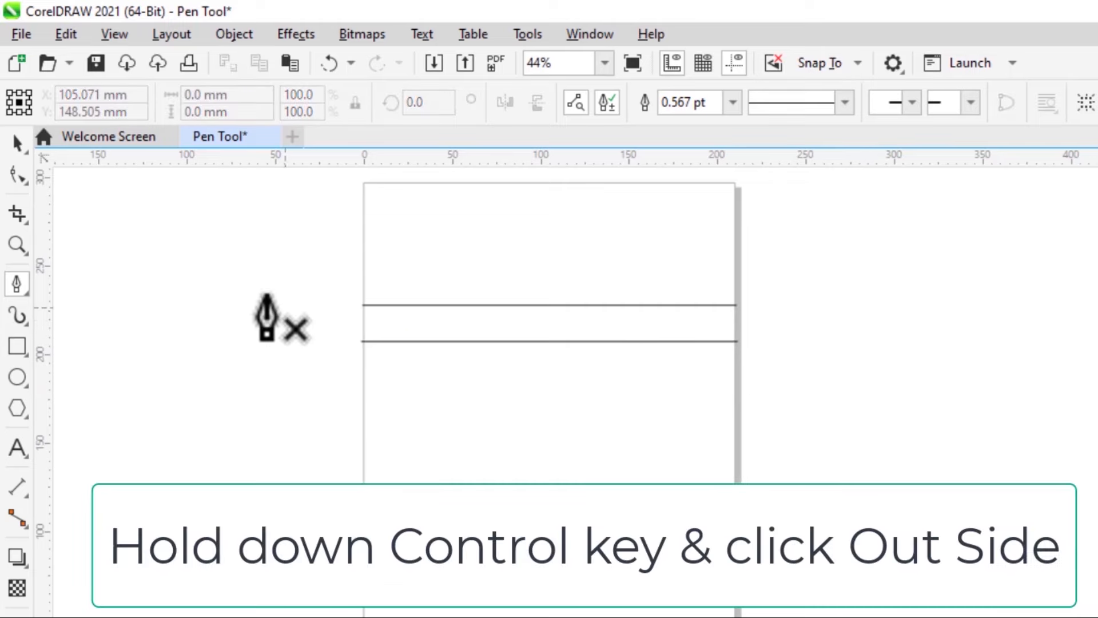
{"action": "left_click", "coordinate": [17, 137]}
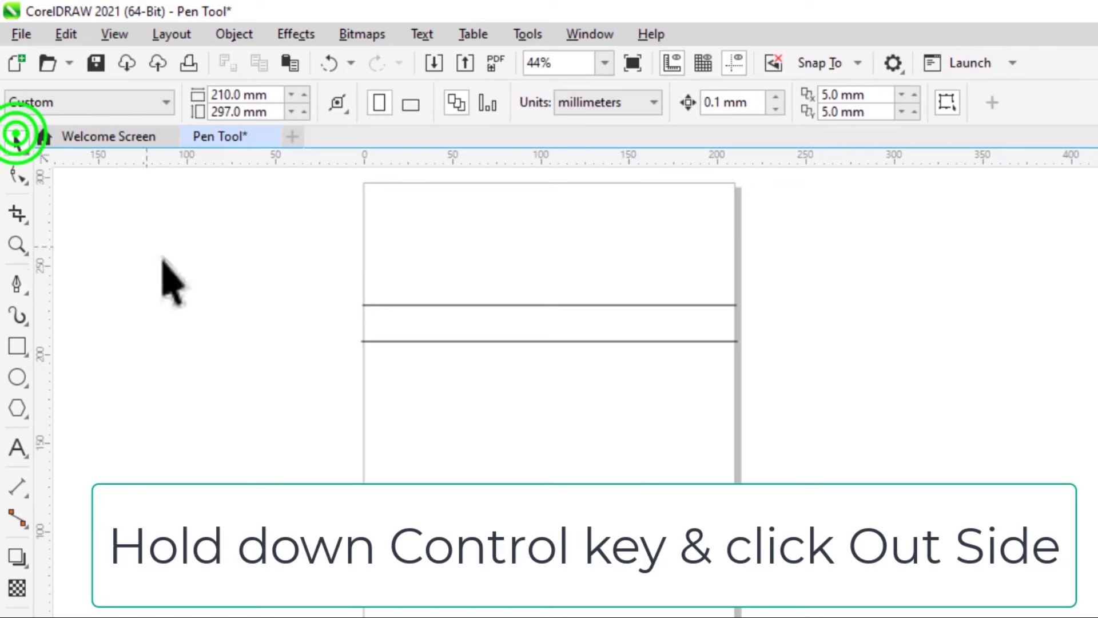
- Add a solid triangular arrowhead to the left end of the upper horizontal line
{"action": "left_click", "coordinate": [537, 341]}
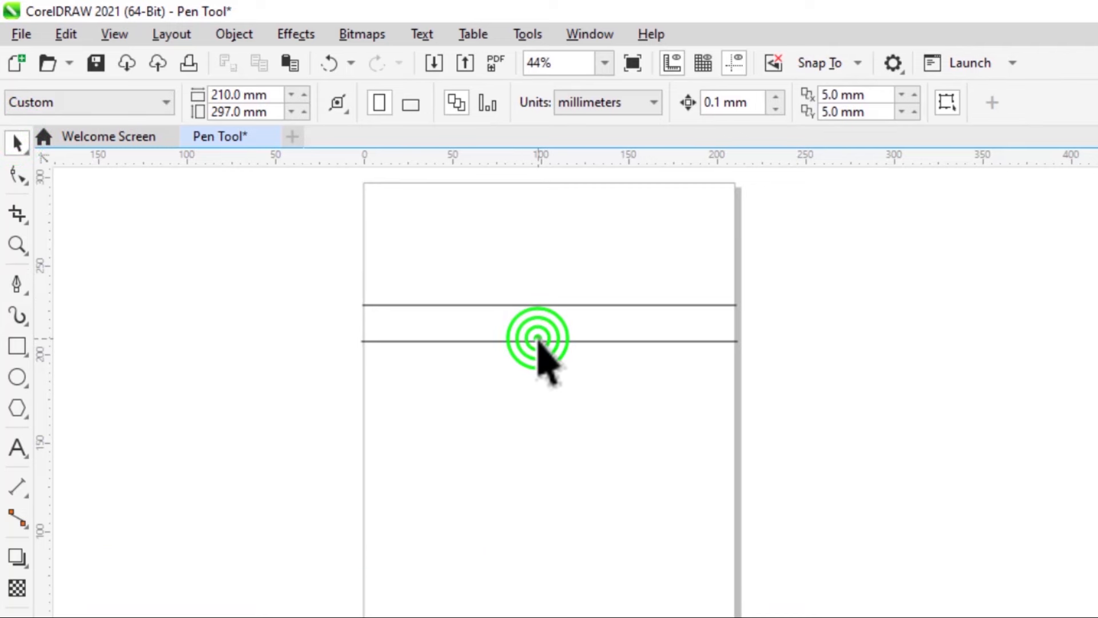
{"action": "left_click", "coordinate": [438, 306]}
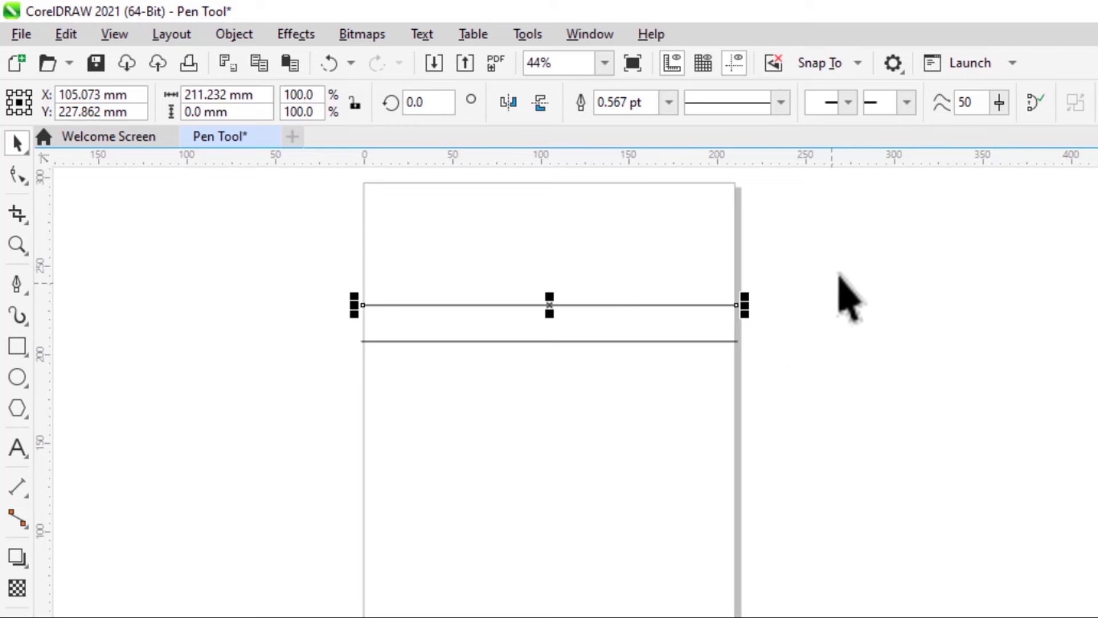
{"action": "left_click", "coordinate": [776, 104]}
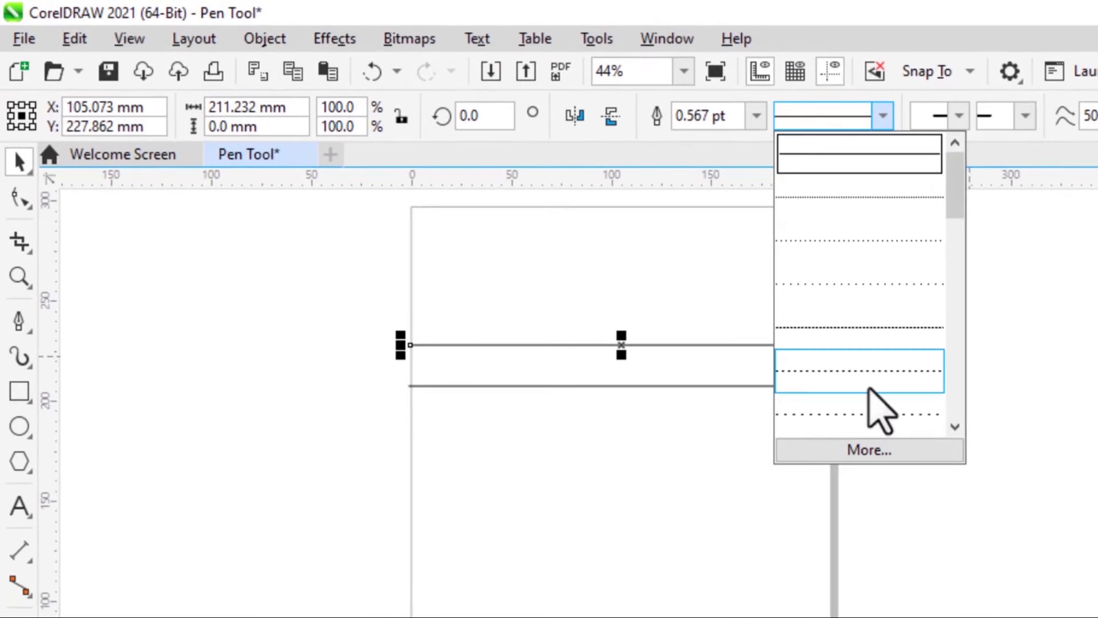
{"action": "left_click_drag", "start_coordinate": [954, 191], "coordinate": [984, 155]}
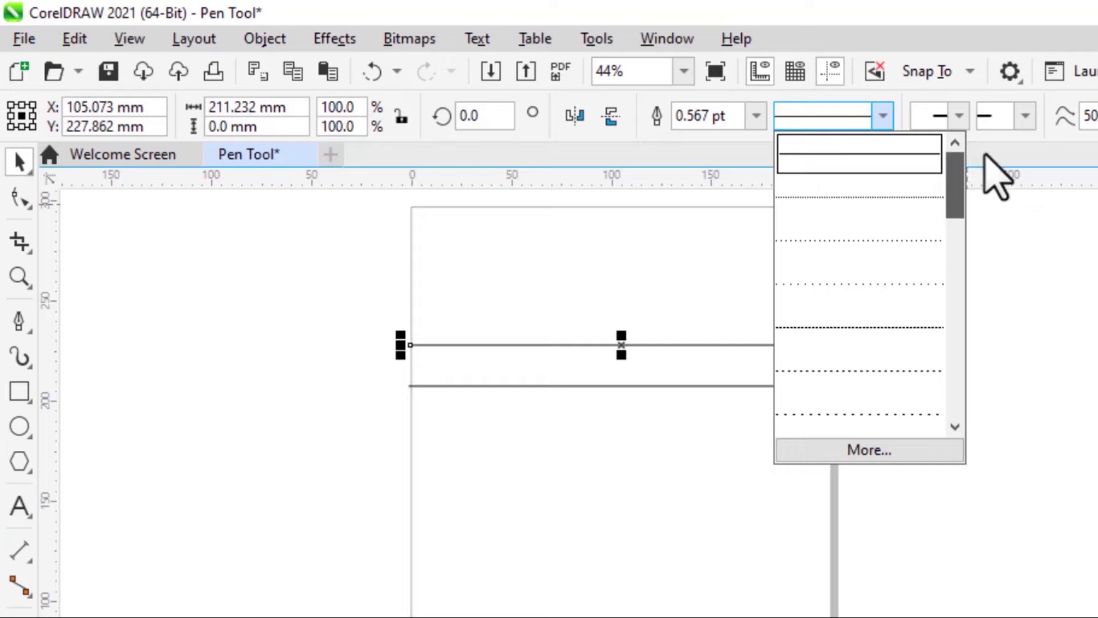
{"action": "left_click", "coordinate": [960, 120]}
{"action": "left_click", "coordinate": [960, 118]}
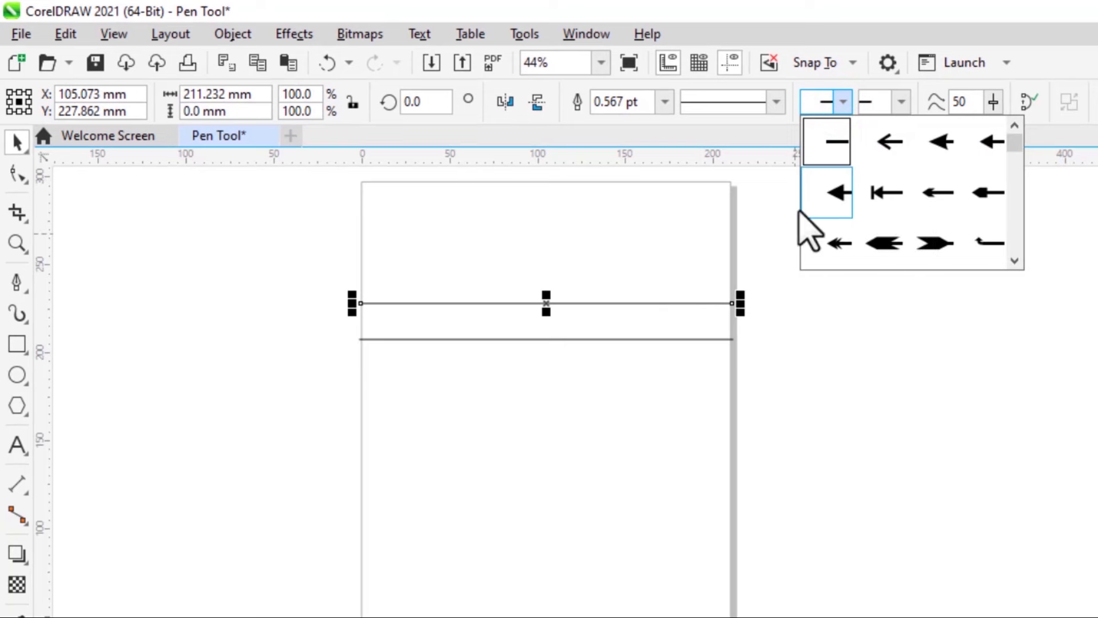
{"action": "left_click", "coordinate": [846, 194]}
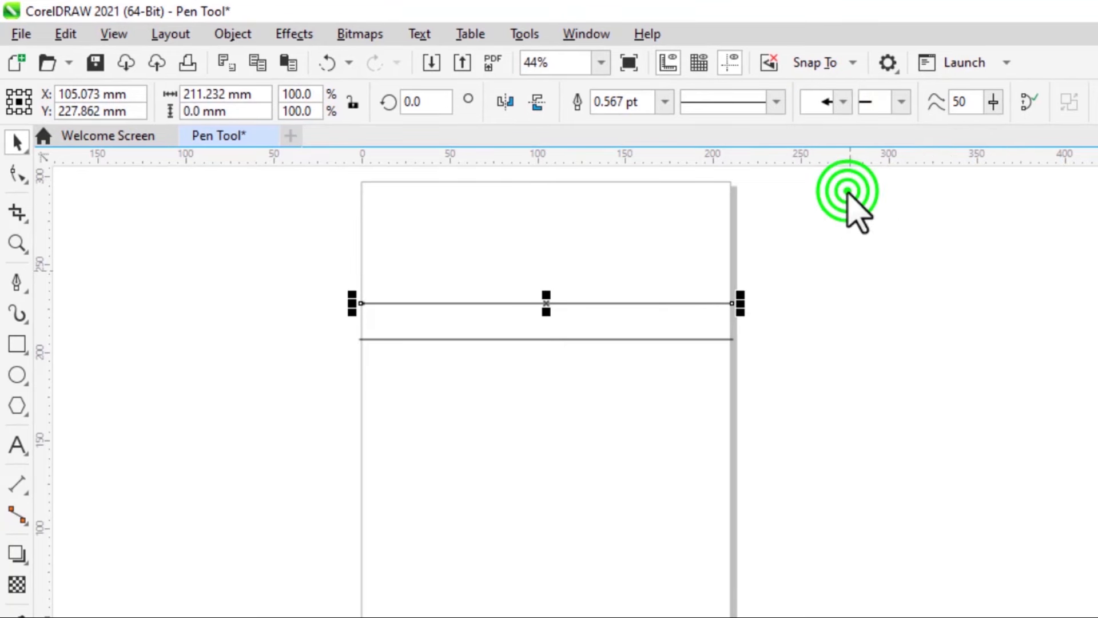
- Set the upper line's outline width to 4.0 pt and apply Arrowhead 10 to its right end
{"action": "left_click", "coordinate": [663, 103]}
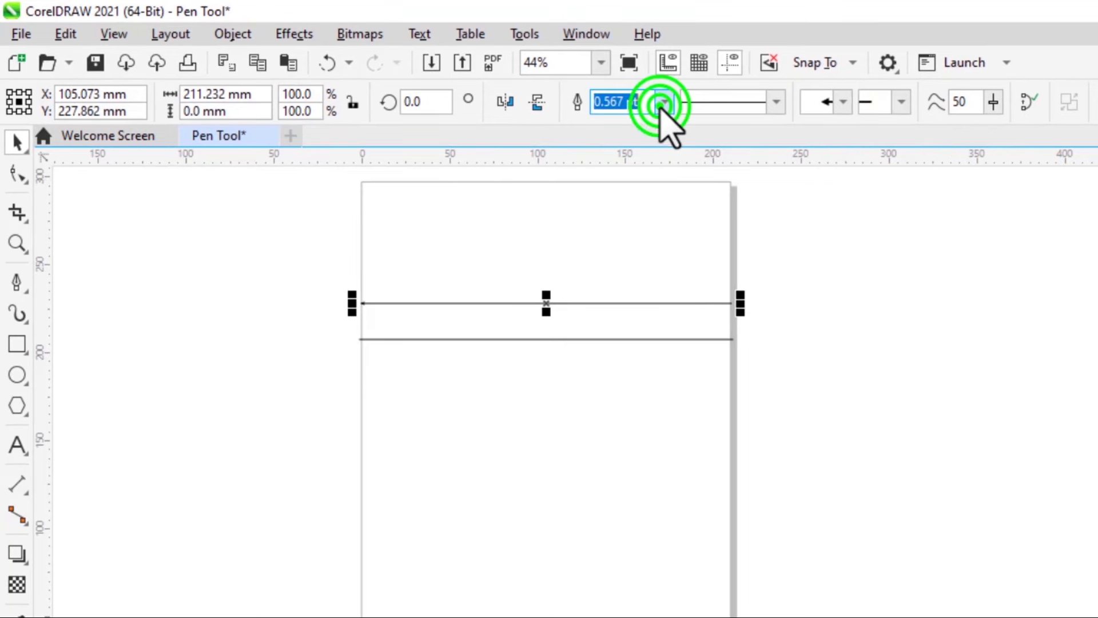
{"action": "left_click", "coordinate": [619, 255]}
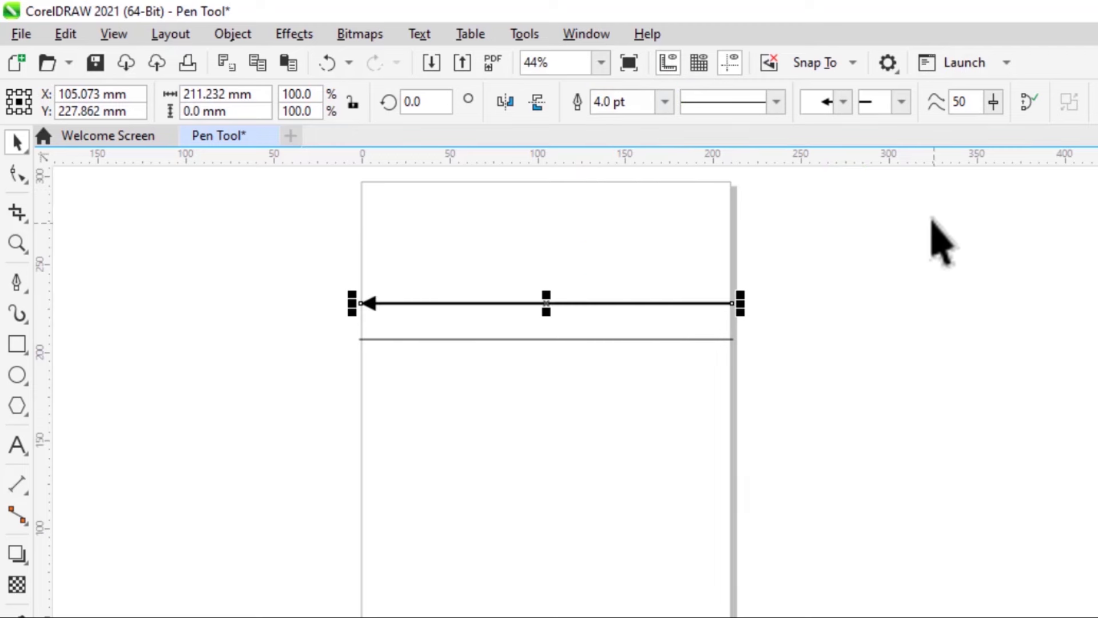
{"action": "left_click", "coordinate": [903, 102]}
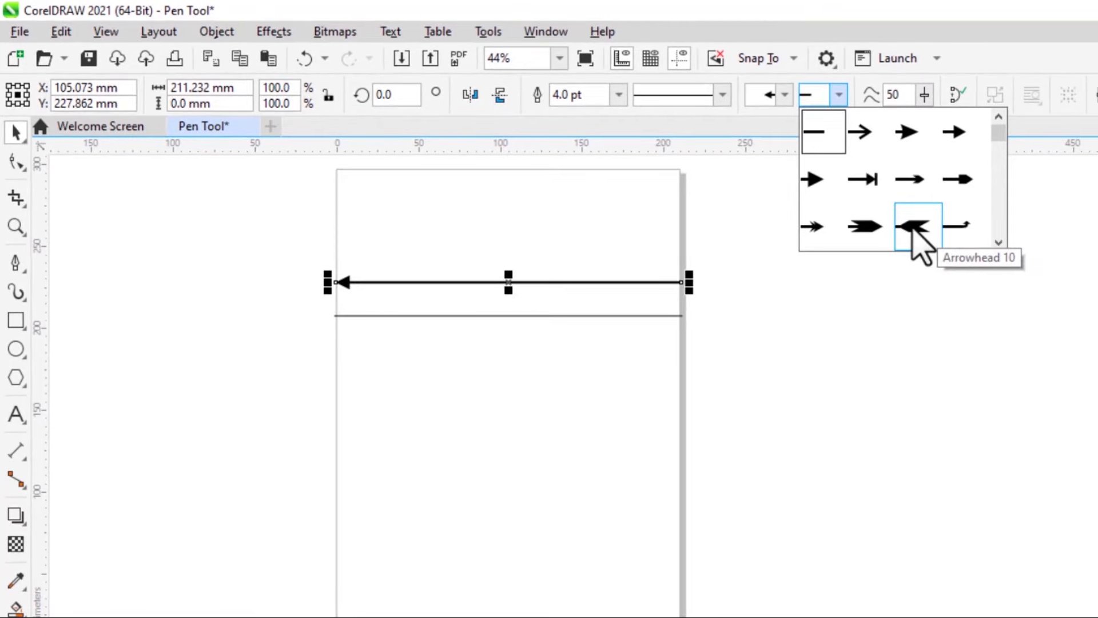
{"action": "left_click", "coordinate": [913, 229]}
{"action": "left_click", "coordinate": [769, 239]}
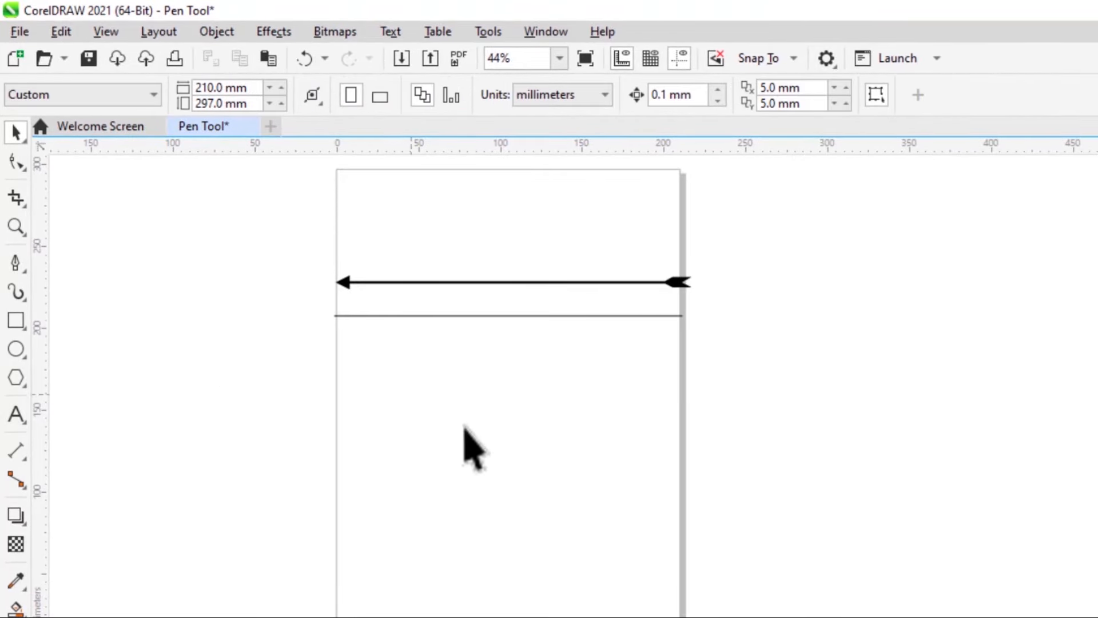
- Add a double-barbed arrowhead to the left end of the lower line and set its outline width to 4.0 pt
{"action": "left_click", "coordinate": [539, 316]}
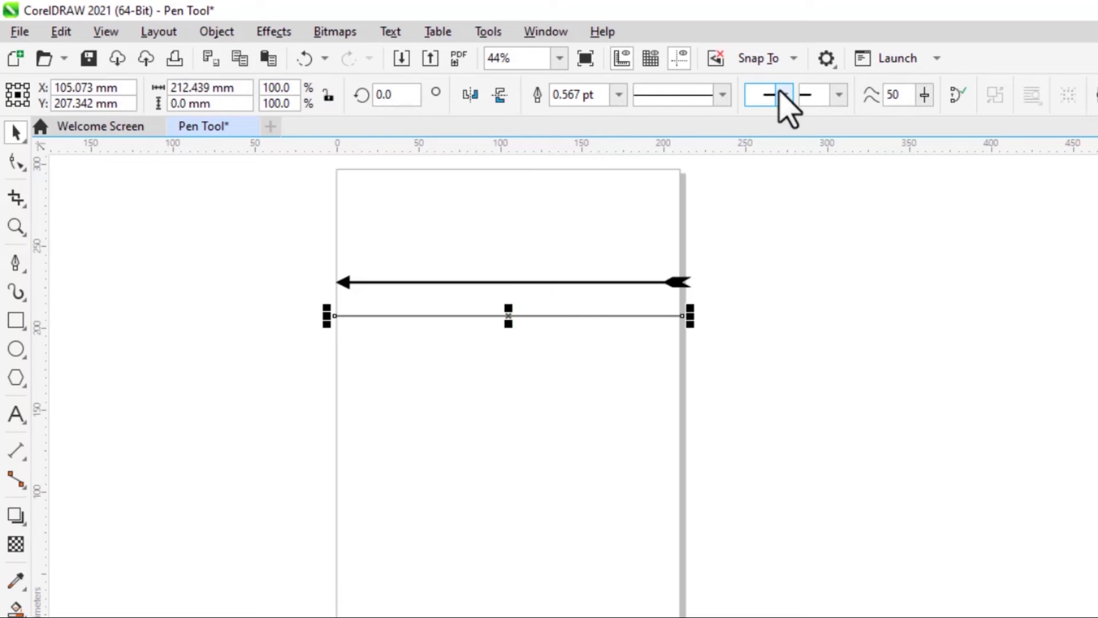
{"action": "left_click", "coordinate": [784, 93]}
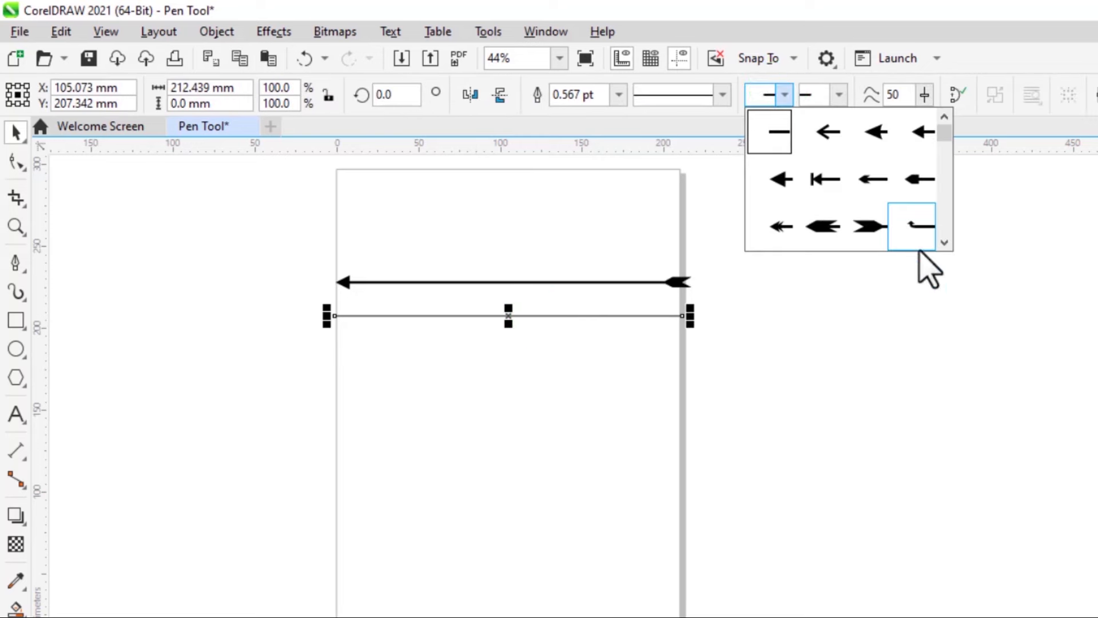
{"action": "left_click", "coordinate": [773, 227]}
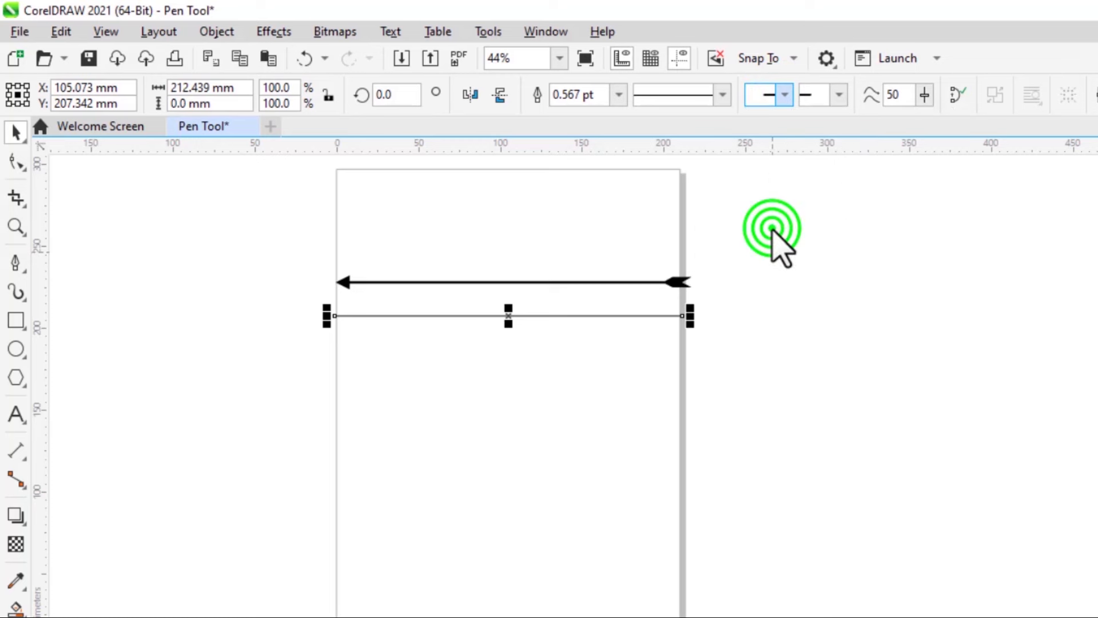
{"action": "left_click", "coordinate": [620, 95]}
{"action": "left_click", "coordinate": [587, 238]}
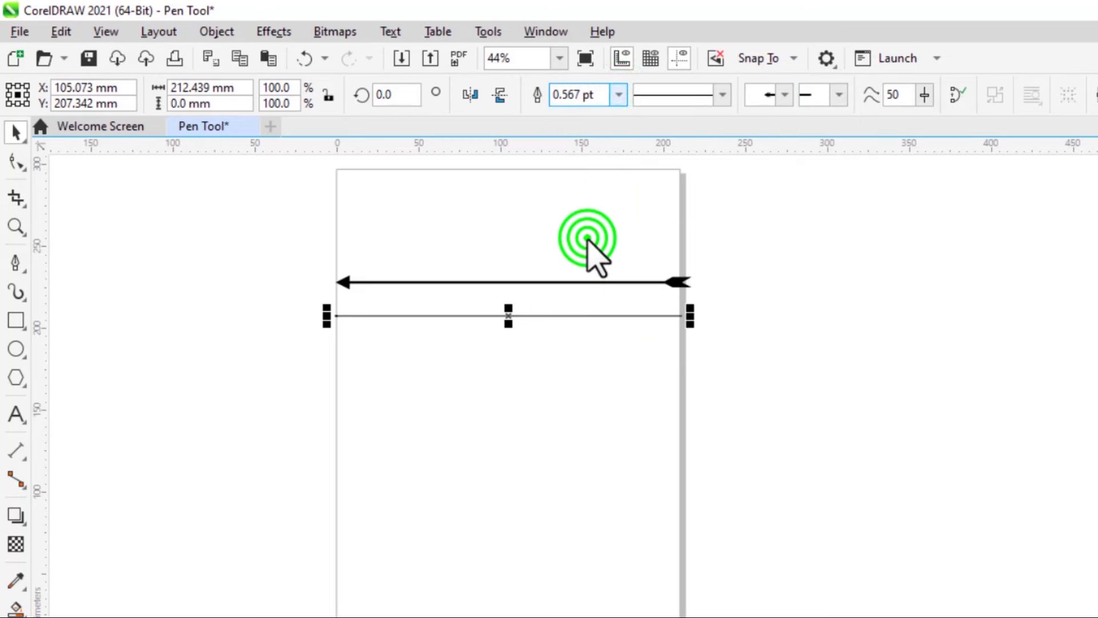
- Apply the matching double-barbed arrowhead to the right end of the lower line and deselect it
{"action": "left_click", "coordinate": [838, 95]}
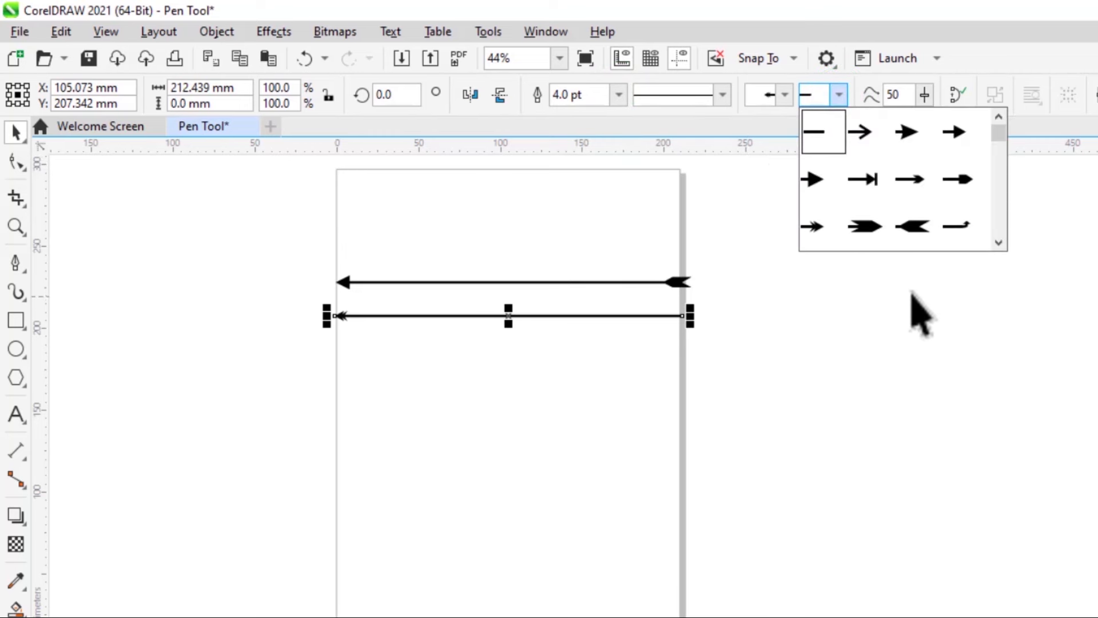
{"action": "left_click", "coordinate": [823, 229]}
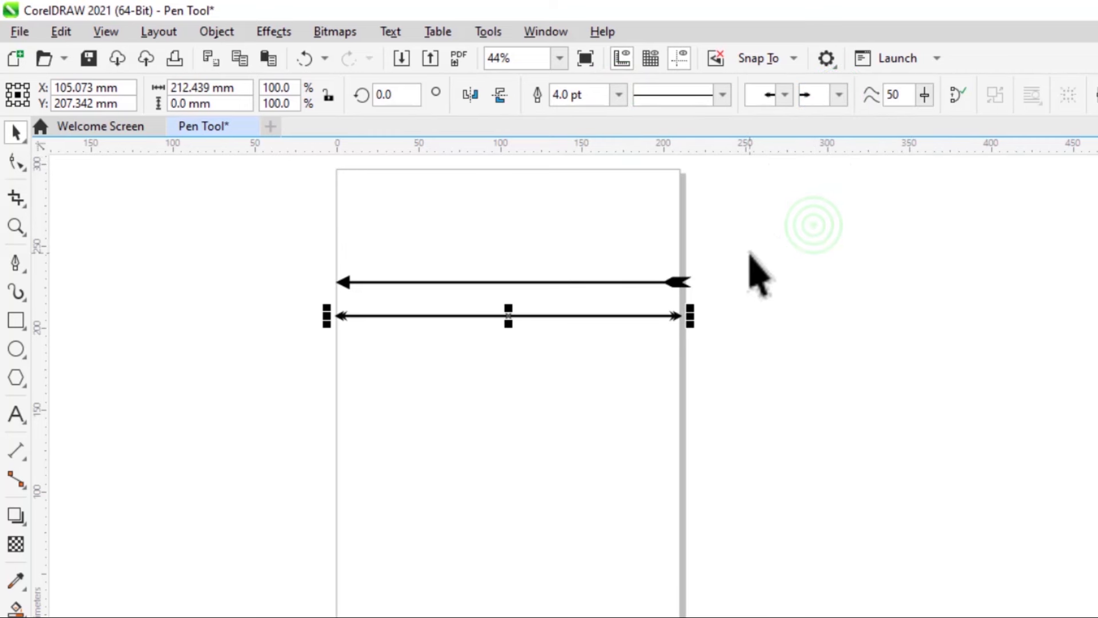
{"action": "left_click", "coordinate": [810, 250]}
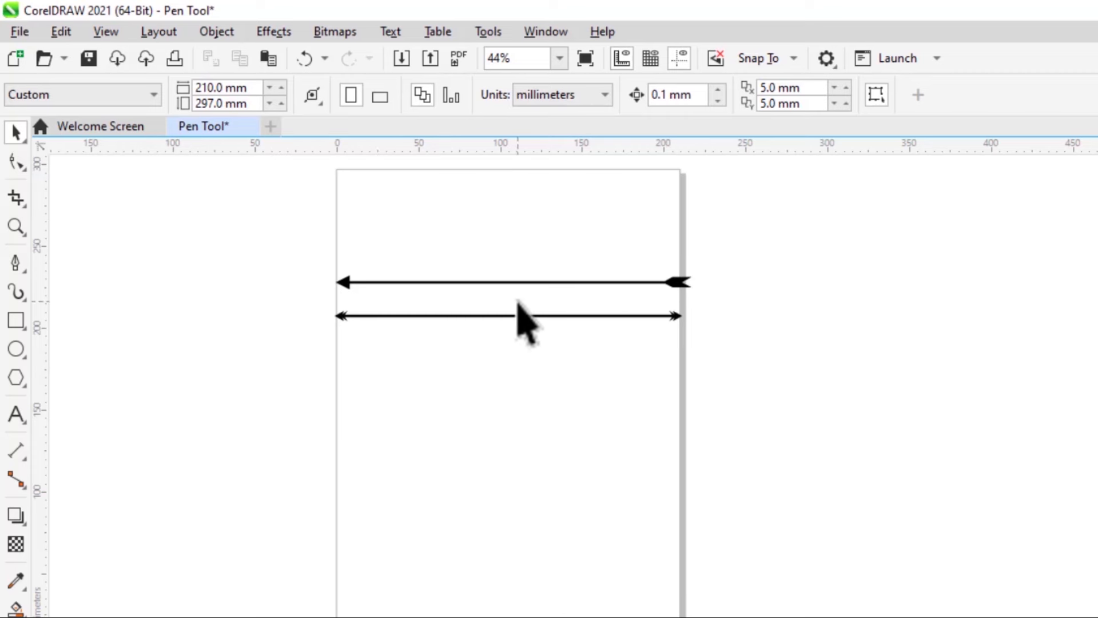
- Move both arrow lines up near the top of the page, to about Y 281 mm and Y 266 mm, keeping the double-headed one below
{"action": "left_click", "coordinate": [529, 282]}
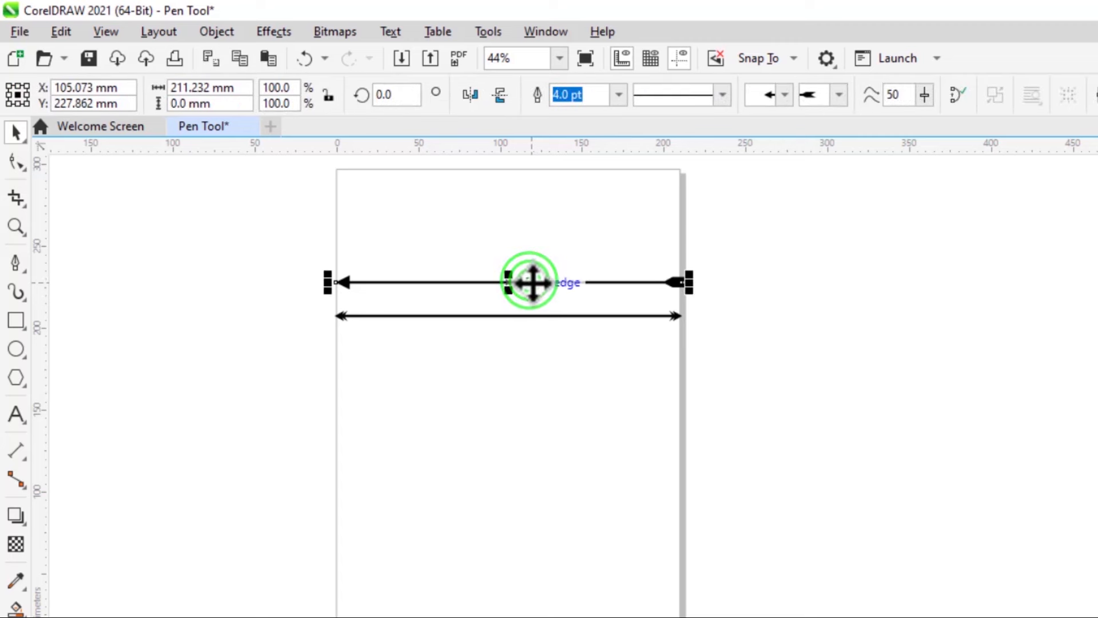
{"action": "left_click_drag", "start_coordinate": [536, 283], "coordinate": [545, 198]}
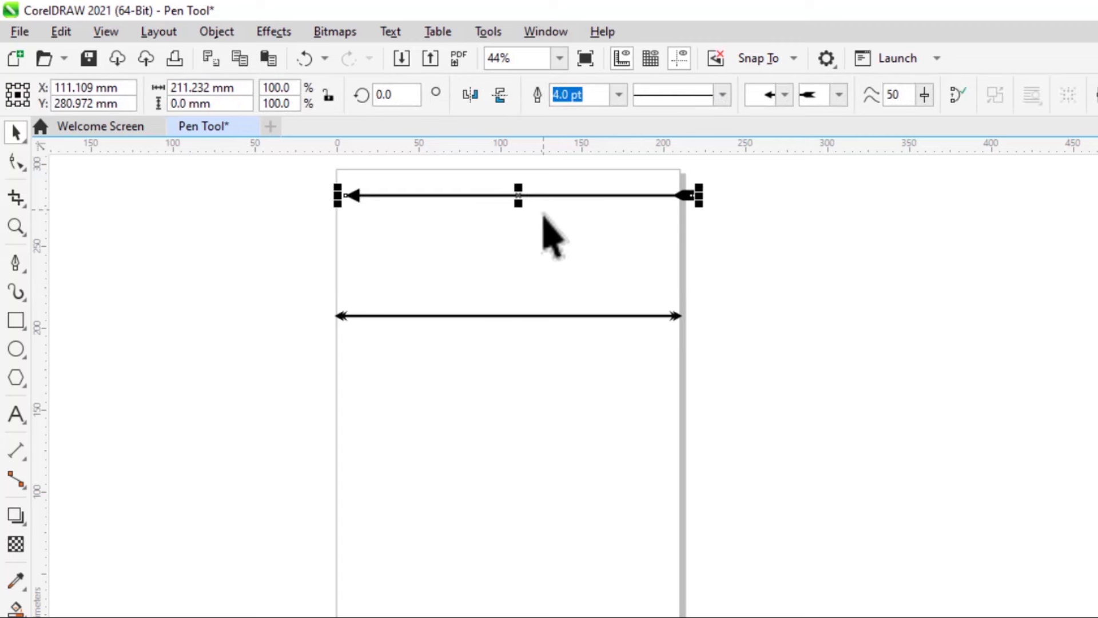
{"action": "left_click_drag", "start_coordinate": [543, 316], "coordinate": [524, 221]}
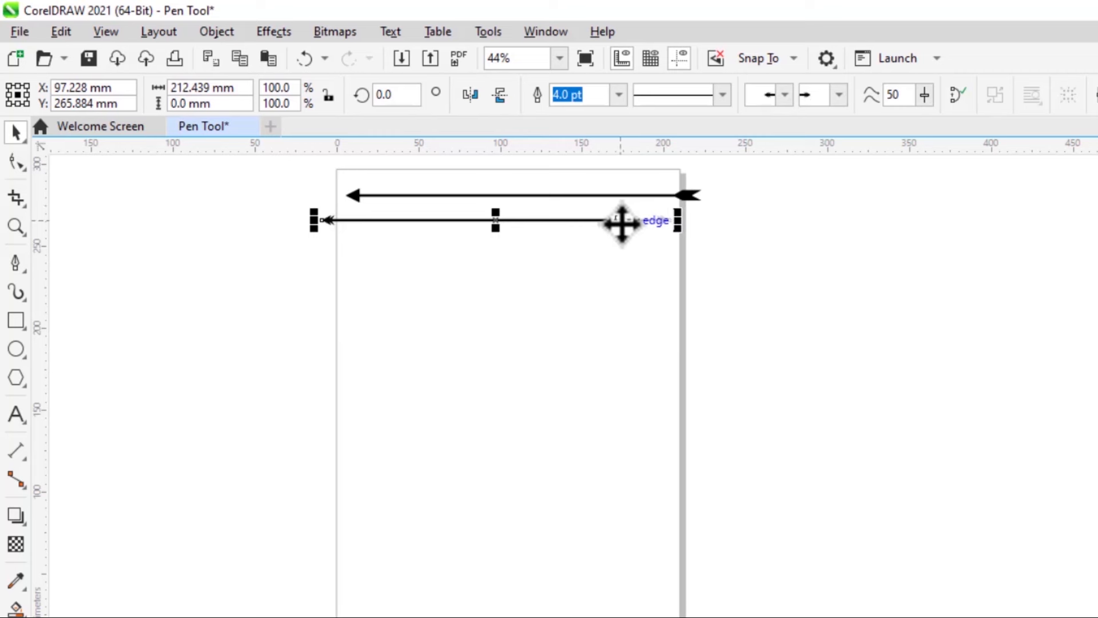
{"action": "left_click_drag", "start_coordinate": [609, 223], "coordinate": [627, 223]}
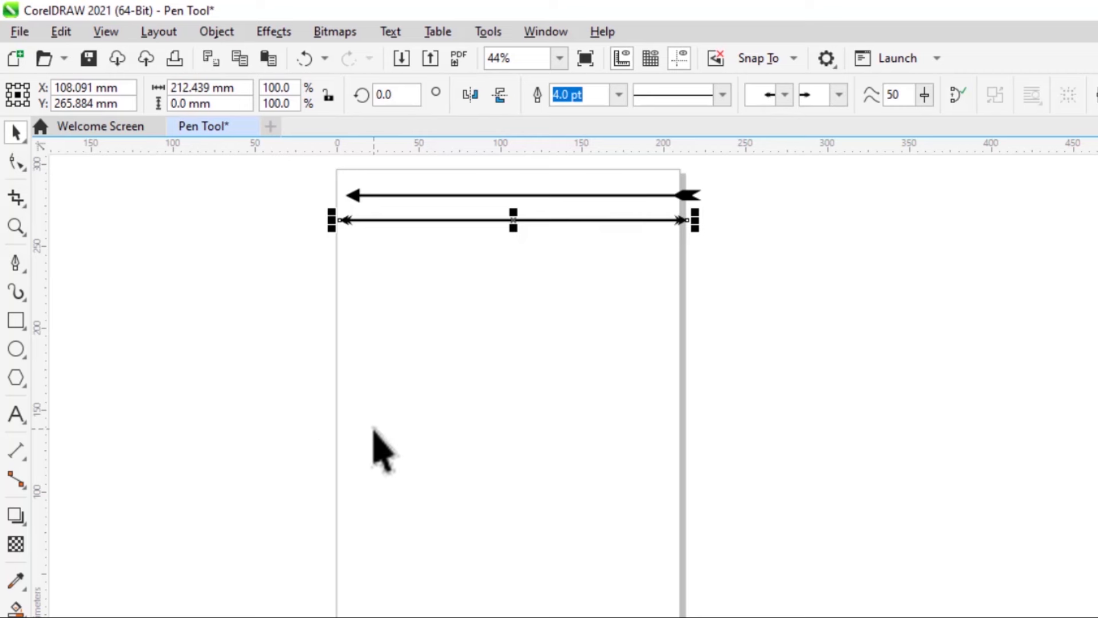
{"action": "left_click", "coordinate": [373, 430]}
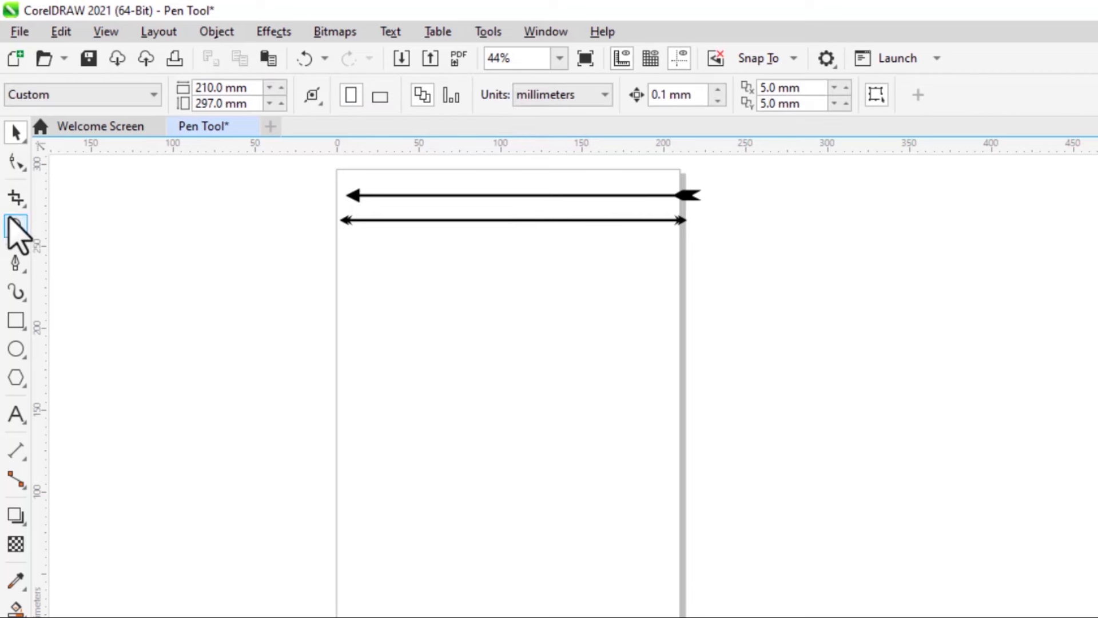
- Draw a straight horizontal line about 212 mm long across the page below the arrows with the Pen tool and end its path
{"action": "left_click", "coordinate": [15, 263]}
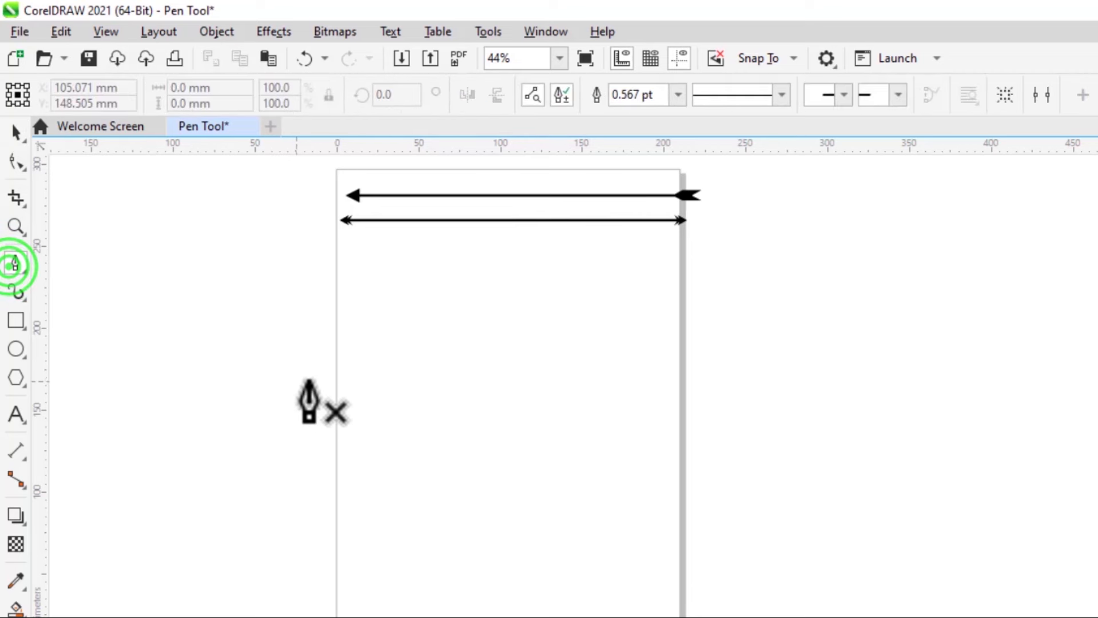
{"action": "left_click", "coordinate": [337, 331]}
{"action": "key", "text": "shift"}
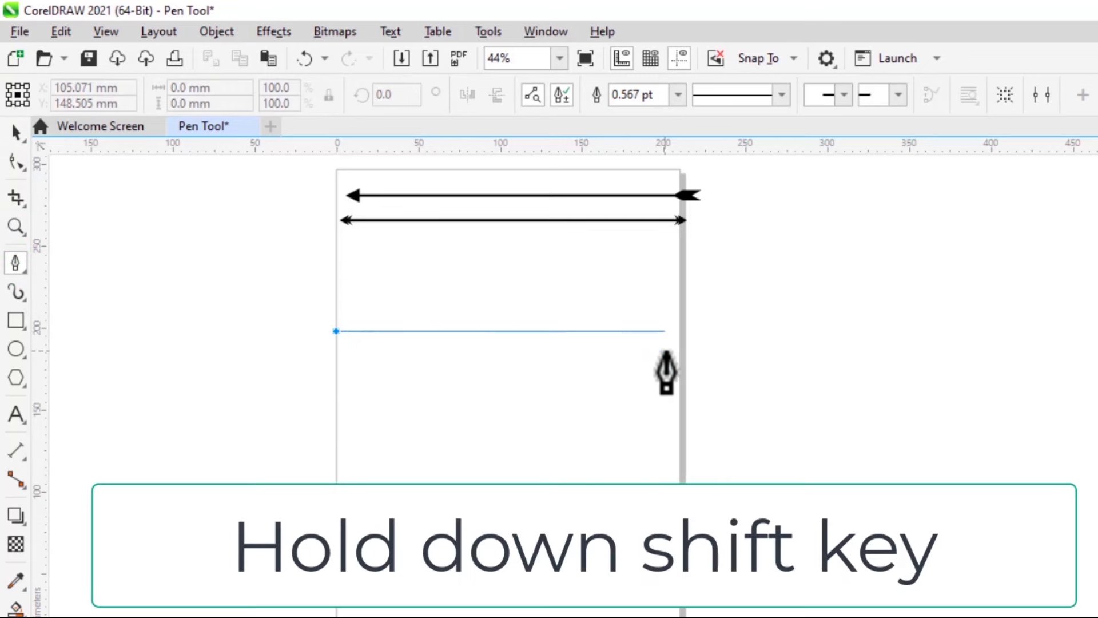
{"action": "left_click", "coordinate": [683, 343], "text": "shift"}
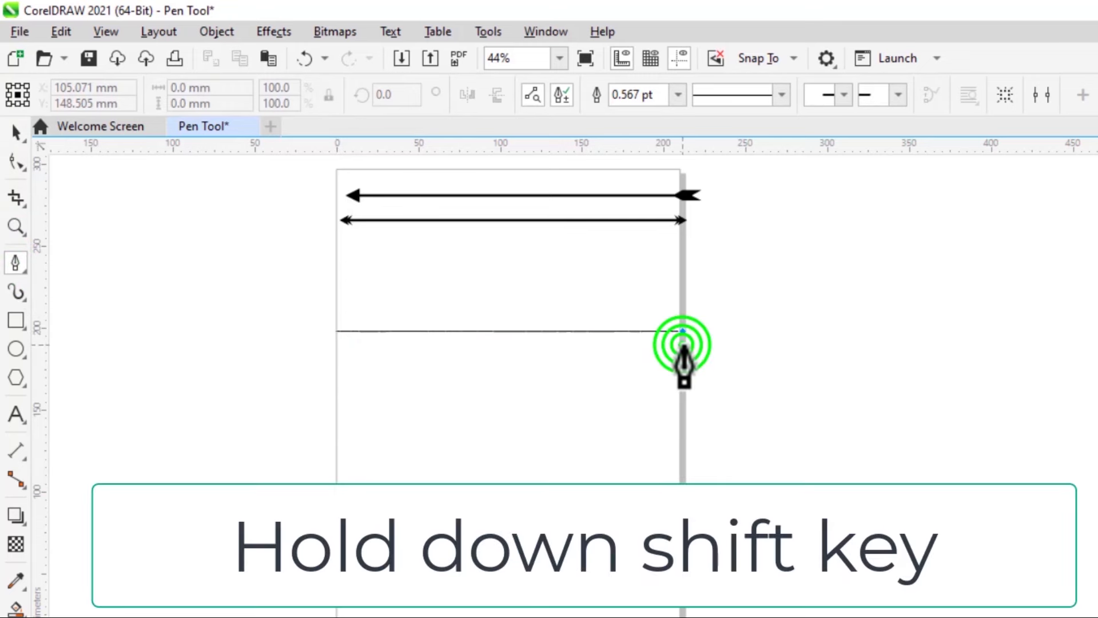
{"action": "double_click", "coordinate": [764, 335]}
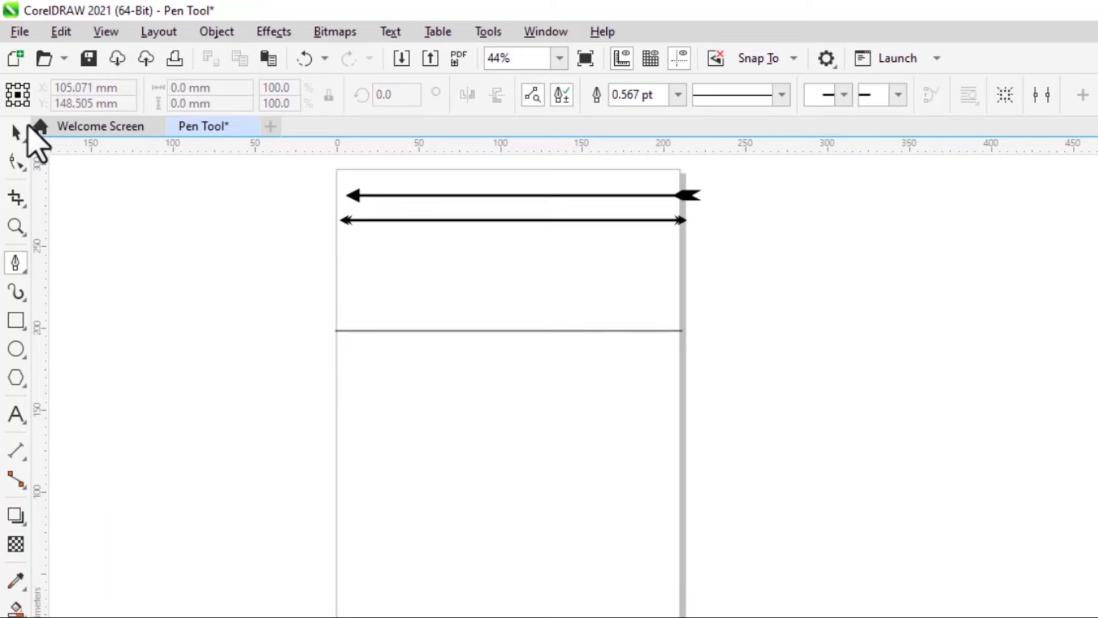
{"action": "left_click", "coordinate": [20, 125]}
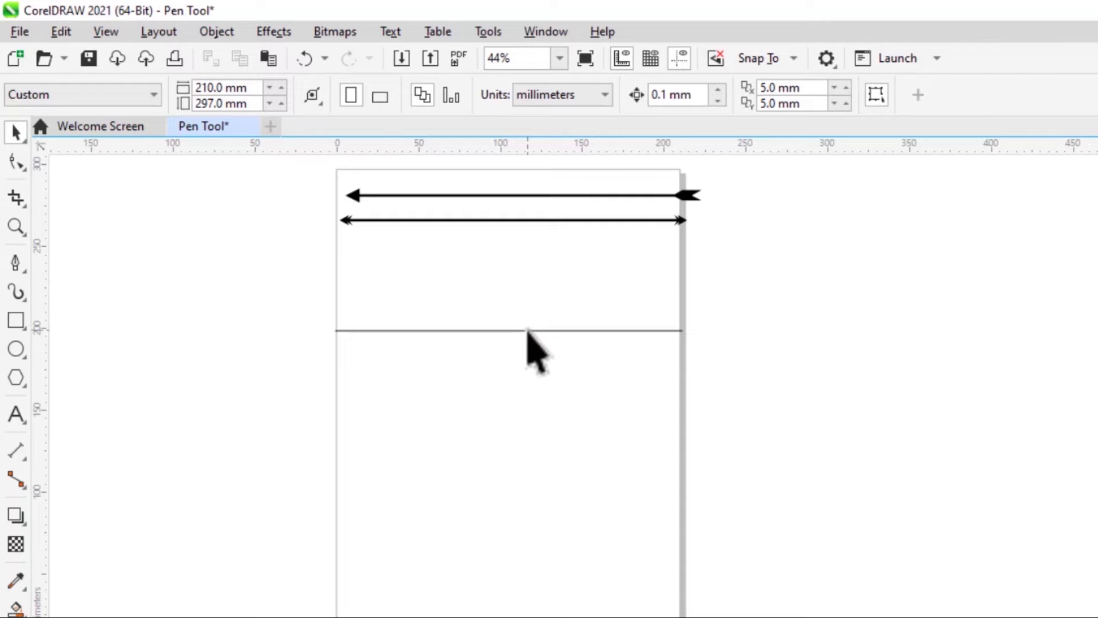
- Convert the new thin horizontal line to a curve using the Shape tool
{"action": "left_click", "coordinate": [527, 331]}
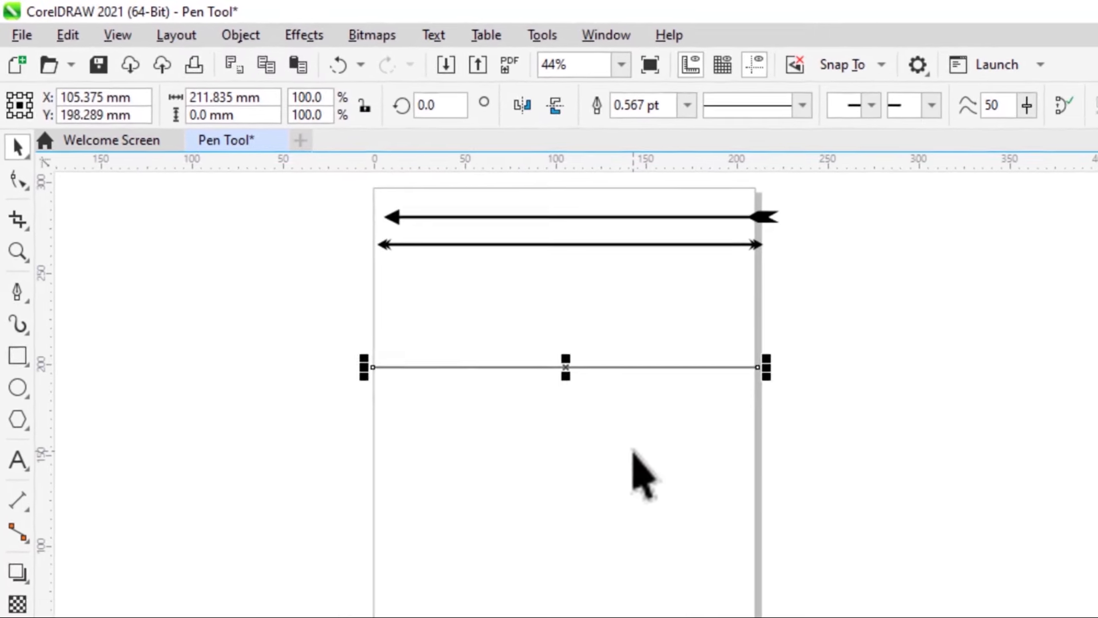
{"action": "left_click", "coordinate": [632, 450]}
{"action": "left_click", "coordinate": [20, 182]}
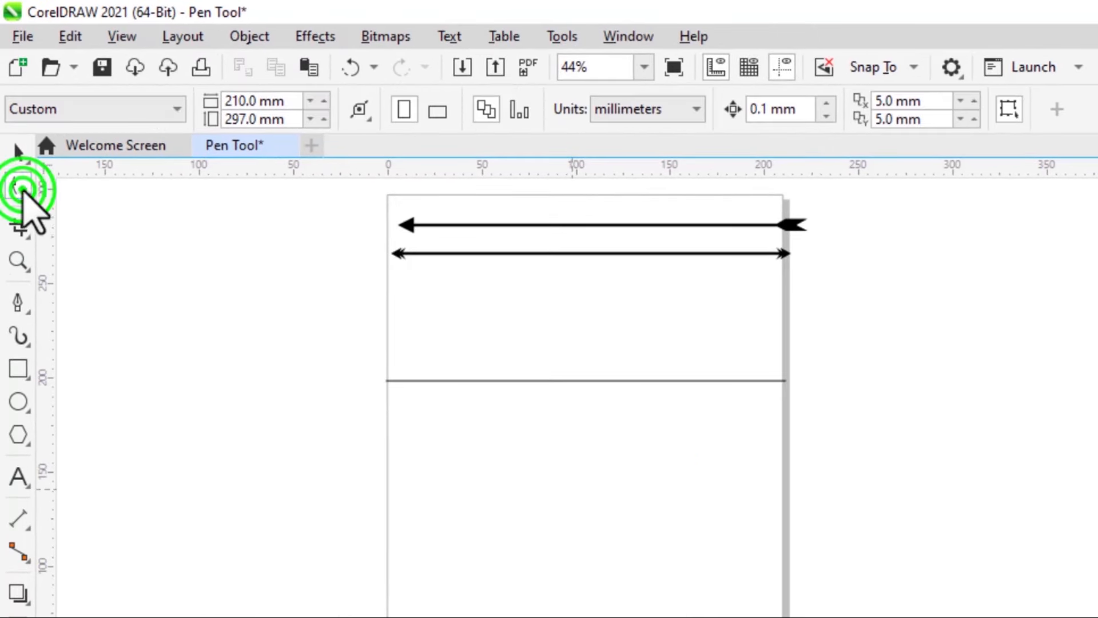
{"action": "left_click", "coordinate": [25, 194]}
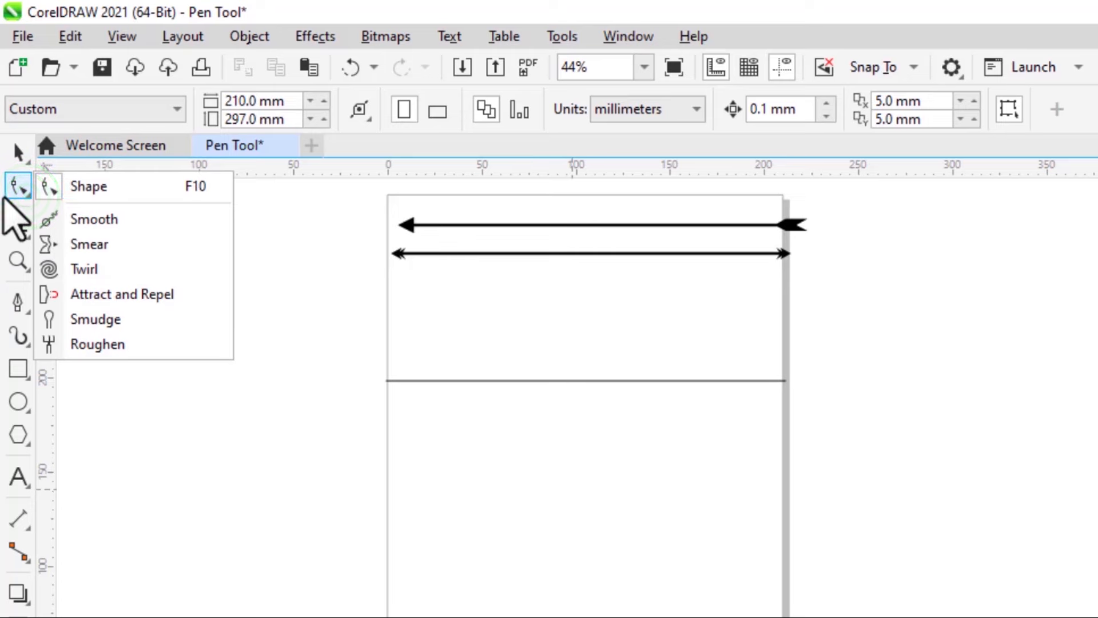
{"action": "left_click", "coordinate": [85, 188]}
{"action": "left_click", "coordinate": [565, 380]}
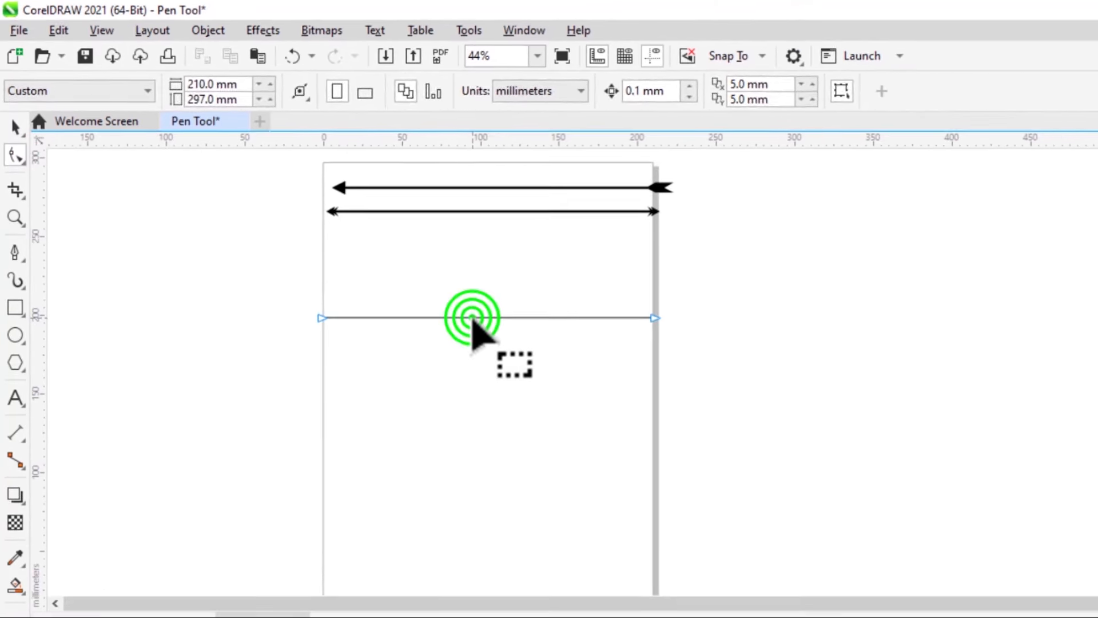
{"action": "right_click", "coordinate": [472, 317]}
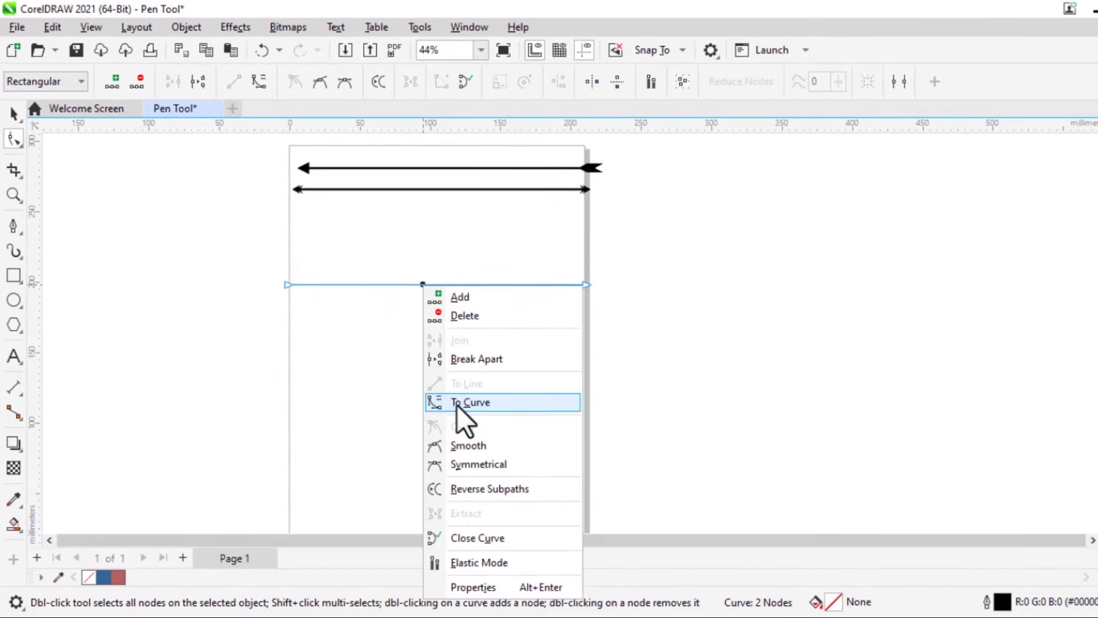
{"action": "left_click", "coordinate": [457, 406]}
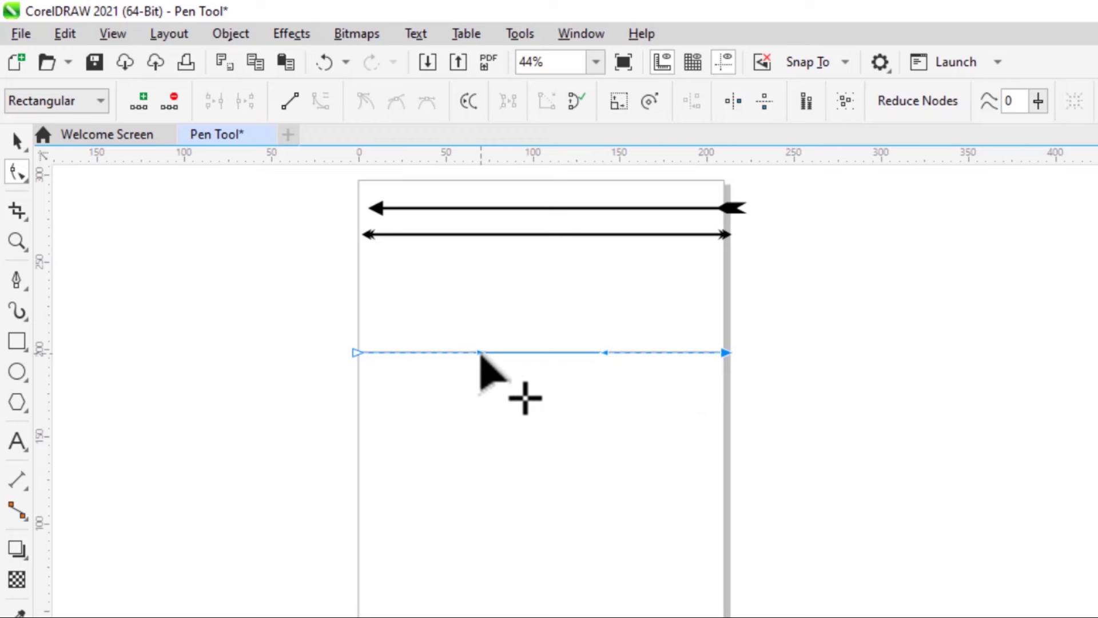
- Bend the curve into an S-shaped wave by pulling its left control handle upward and its right control handle downward
{"action": "left_click_drag", "start_coordinate": [480, 354], "coordinate": [428, 279]}
{"action": "left_click_drag", "start_coordinate": [606, 351], "coordinate": [633, 412]}
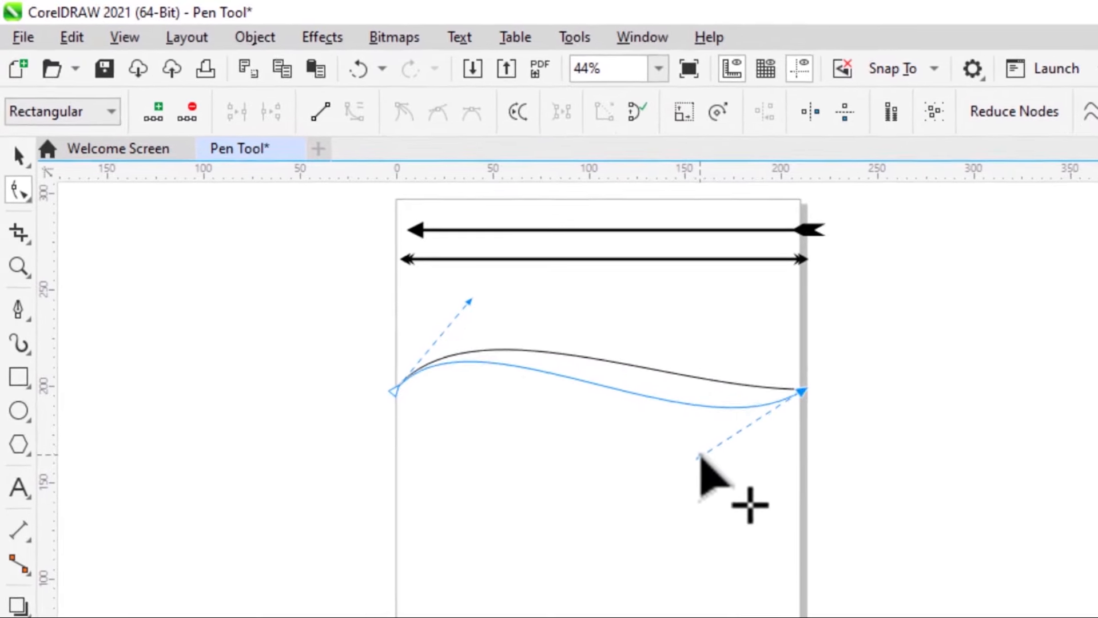
{"action": "left_click_drag", "start_coordinate": [699, 458], "coordinate": [738, 500]}
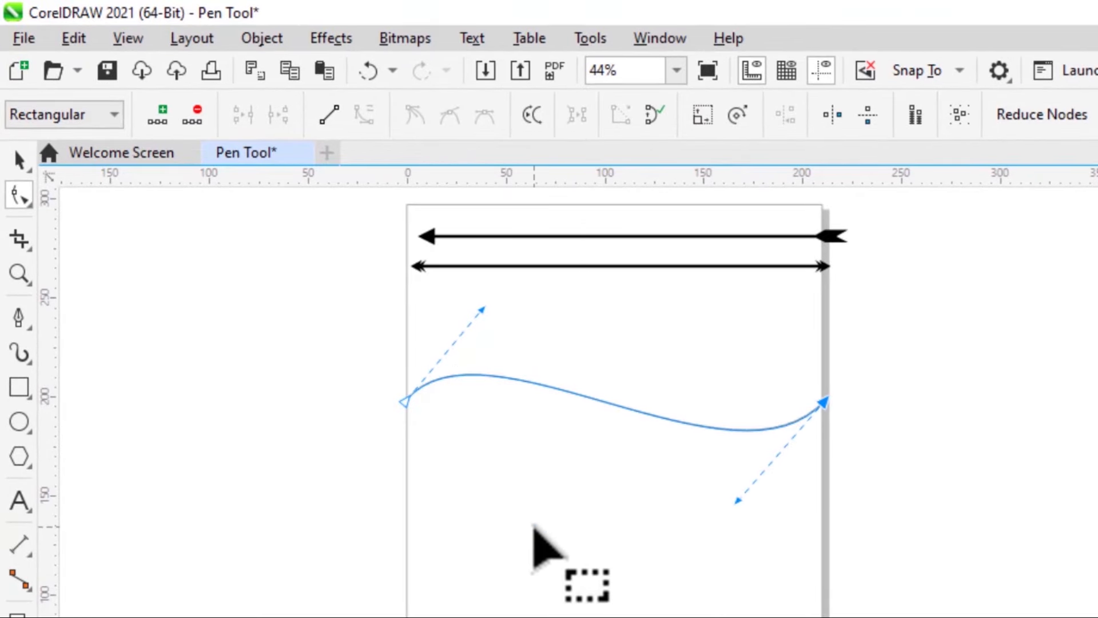
- Deepen the S-shaped wave by pulling its left control handle further up and its right control handle further down
{"action": "left_click_drag", "start_coordinate": [482, 307], "coordinate": [486, 267]}
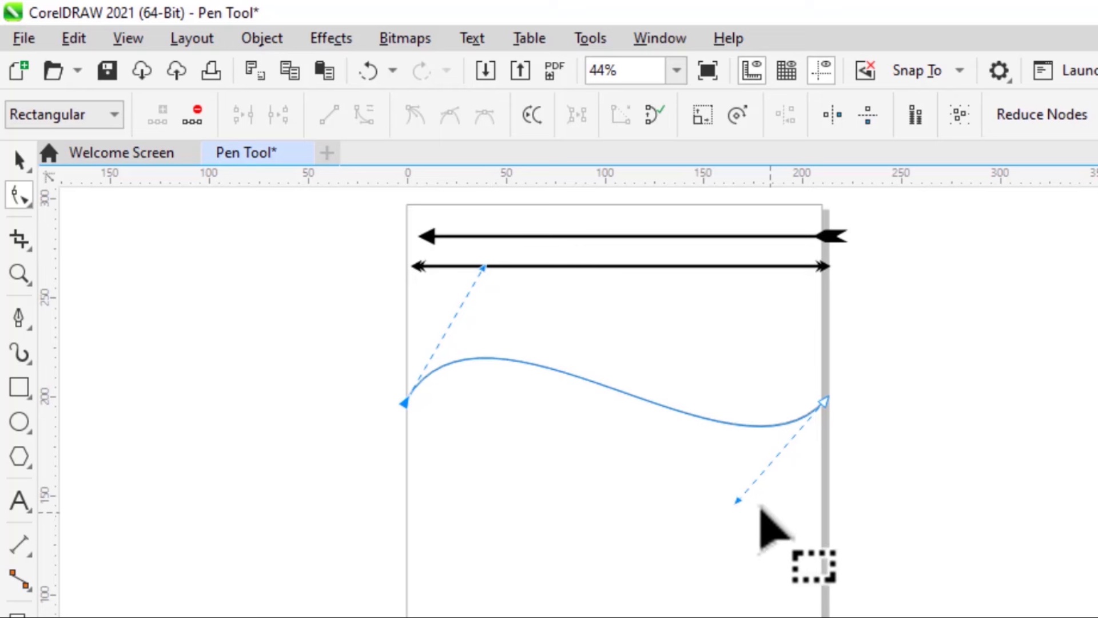
{"action": "left_click_drag", "start_coordinate": [735, 492], "coordinate": [708, 541]}
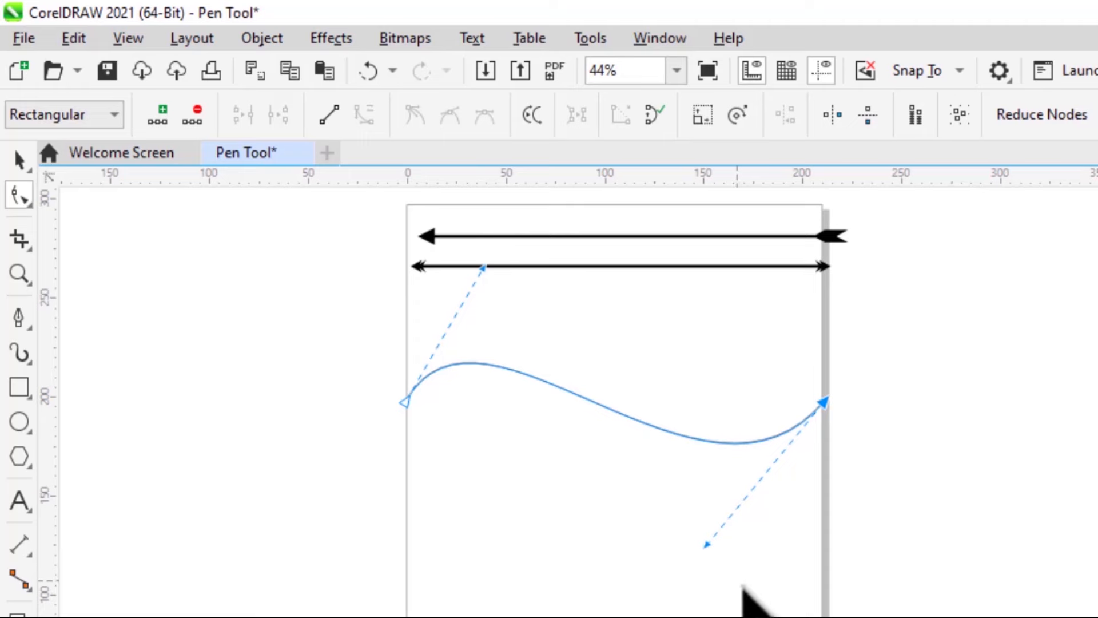
{"action": "left_click", "coordinate": [762, 607]}
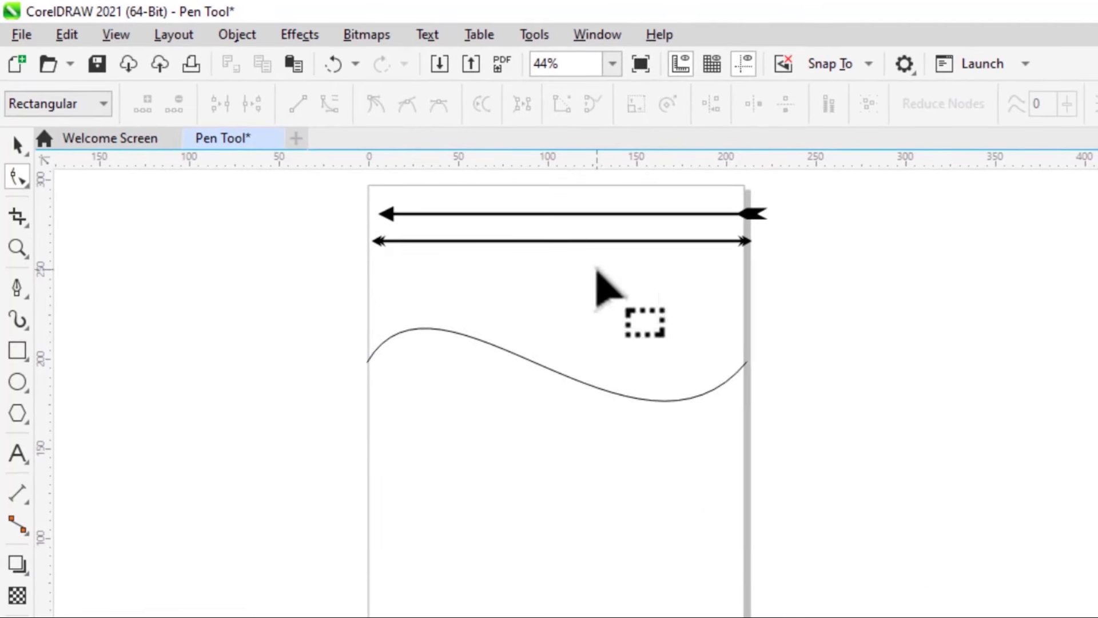
- Move the wave curve down near the bottom of the page, to about X 104 mm and Y 45 mm
{"action": "left_click", "coordinate": [17, 149]}
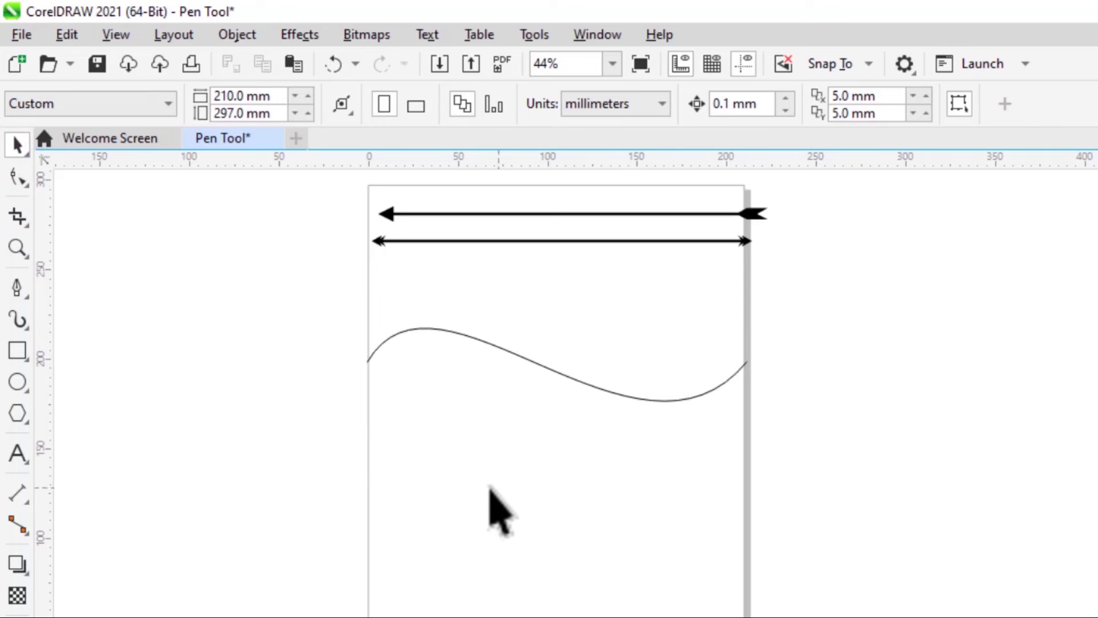
{"action": "scroll", "coordinate": [667, 409], "scroll_direction": "down", "scroll_amount": 1}
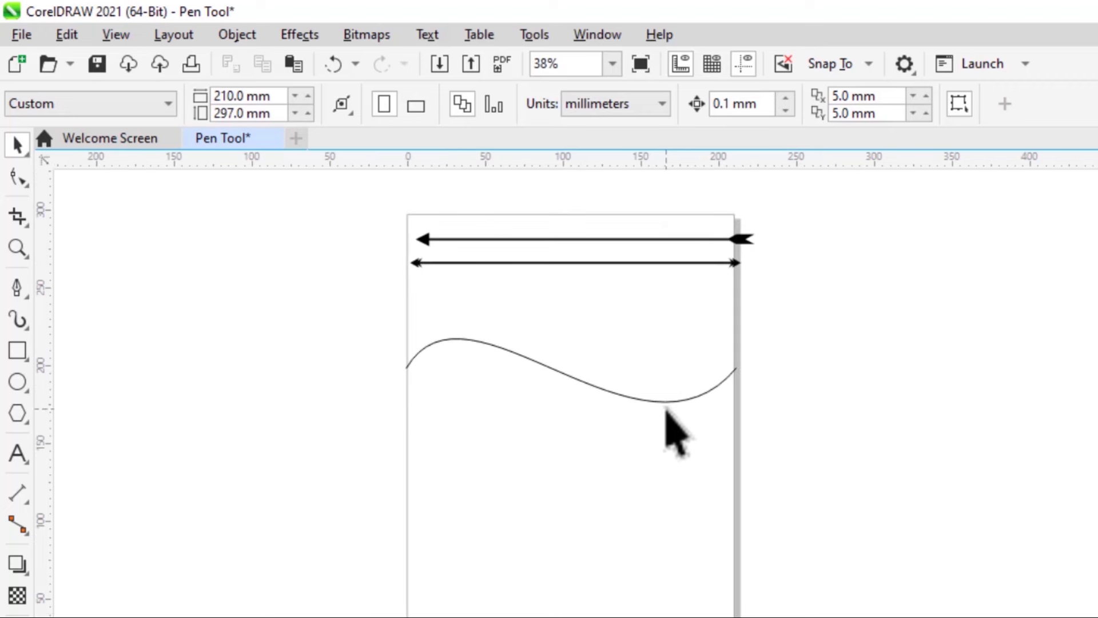
{"action": "scroll", "coordinate": [573, 389], "scroll_direction": "down", "scroll_amount": 1}
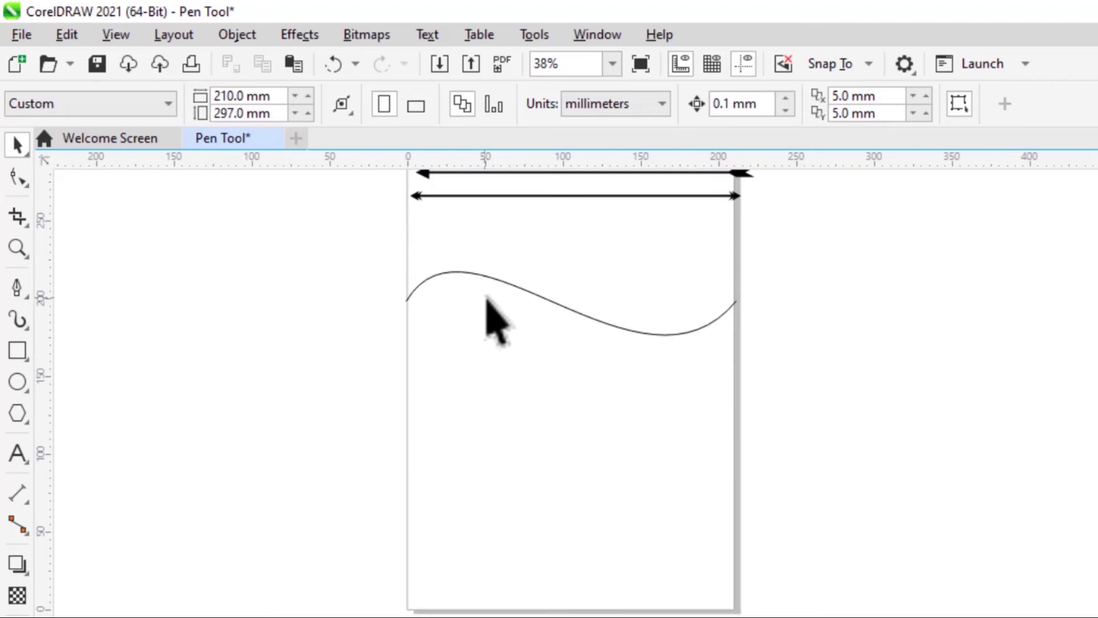
{"action": "left_click", "coordinate": [533, 290]}
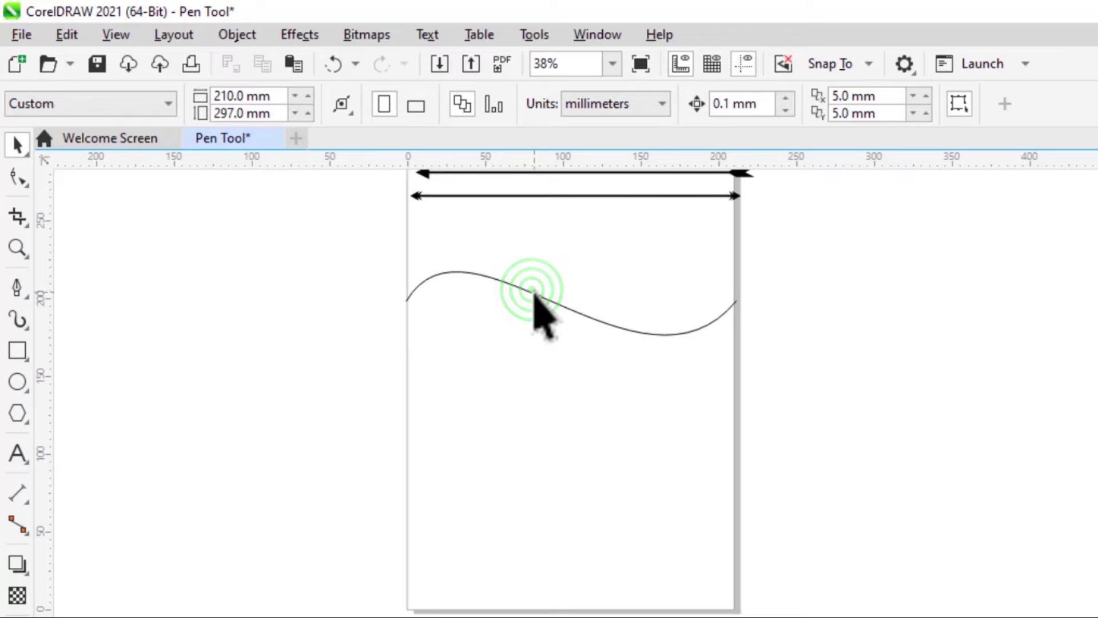
{"action": "left_click", "coordinate": [532, 291]}
{"action": "left_click_drag", "start_coordinate": [534, 292], "coordinate": [535, 548]}
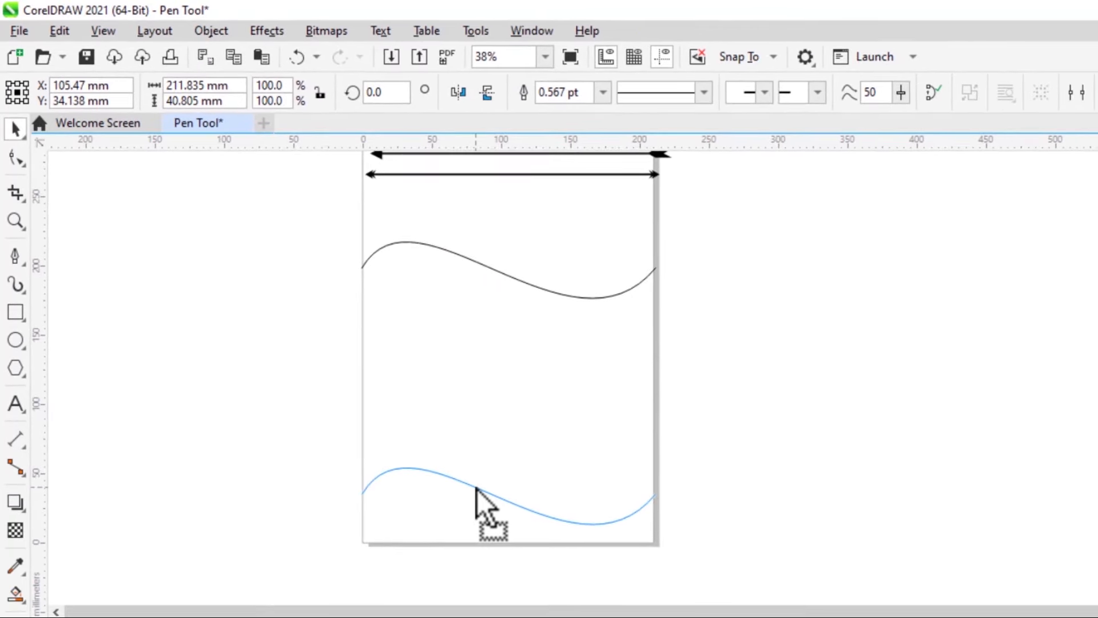
{"action": "mouse_move", "coordinate": [476, 488]}
{"action": "left_mouse_down"}
{"action": "mouse_move", "coordinate": [476, 497]}
{"action": "mouse_move", "coordinate": [478, 469]}
{"action": "left_mouse_up"}
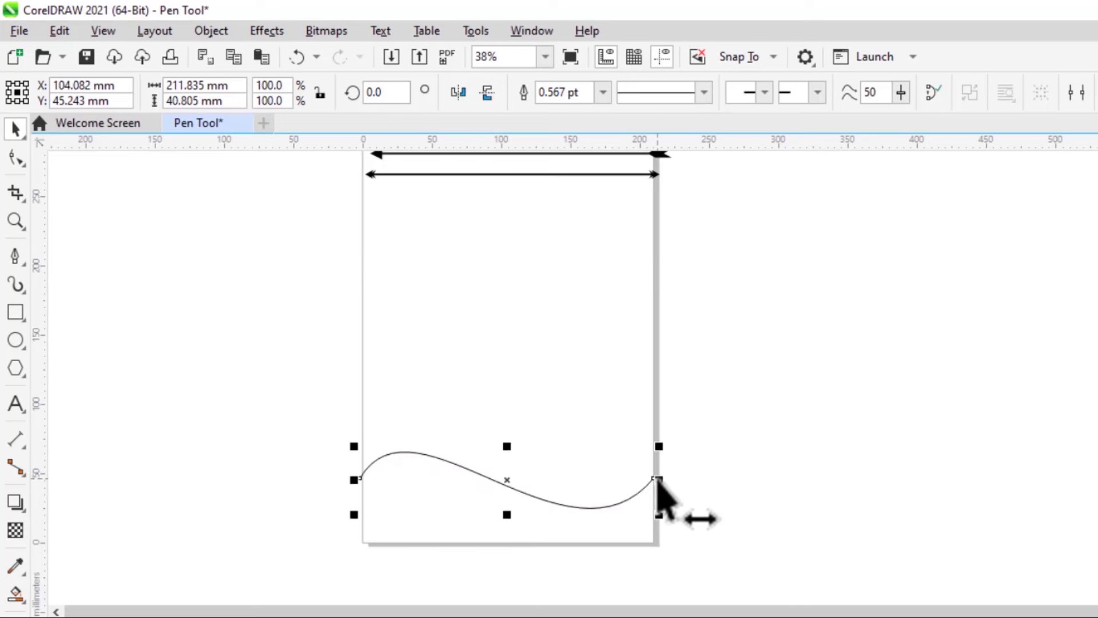
- Stretch the wave to about 242 mm wide so both ends extend past the page edges, and shift it slightly right
{"action": "left_click_drag", "start_coordinate": [658, 481], "coordinate": [676, 455]}
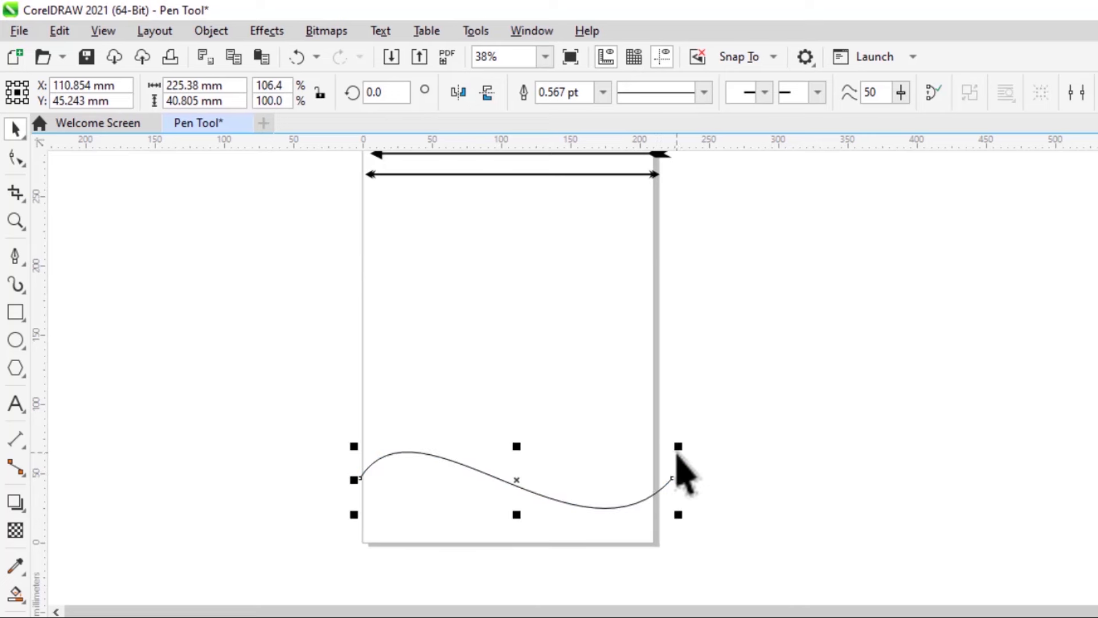
{"action": "left_click", "coordinate": [346, 480]}
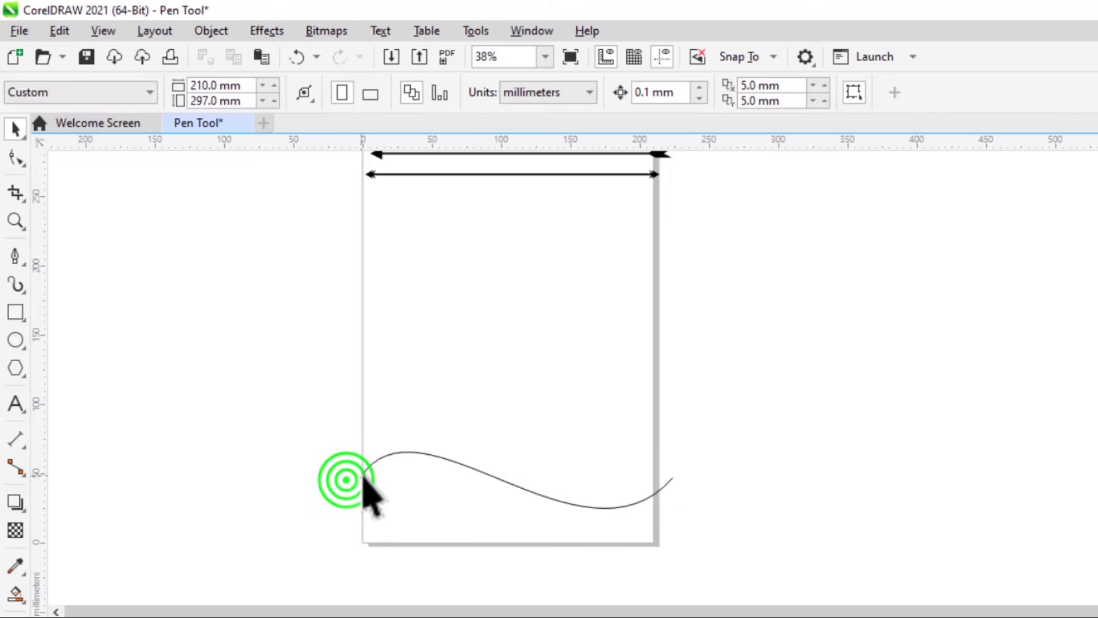
{"action": "left_click", "coordinate": [363, 482]}
{"action": "left_click_drag", "start_coordinate": [362, 484], "coordinate": [329, 490]}
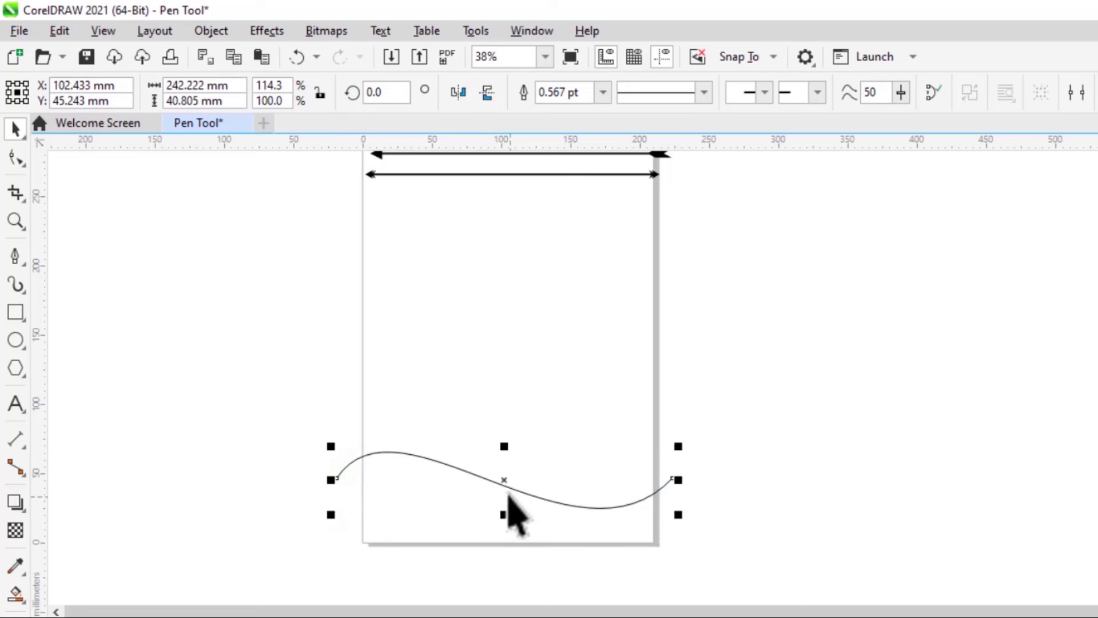
{"action": "left_click_drag", "start_coordinate": [504, 481], "coordinate": [519, 479]}
{"action": "left_click", "coordinate": [749, 399]}
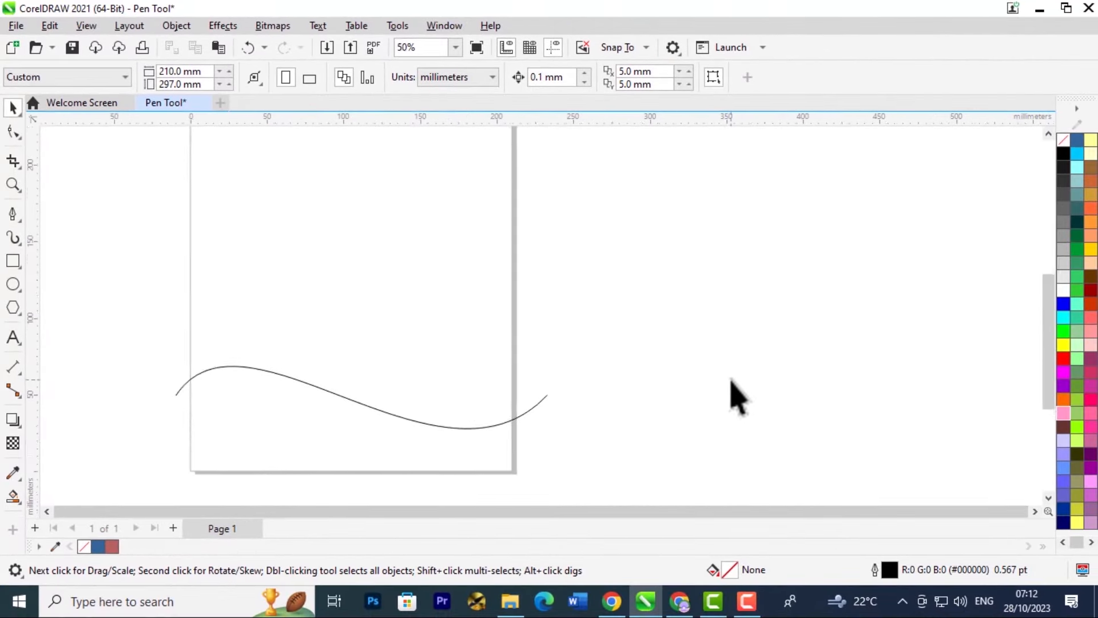
- Draw a rectangle about 219 × 310 mm around the whole page, crossing both ends of the wave
{"action": "scroll", "coordinate": [731, 380], "scroll_direction": "down", "scroll_amount": 1}
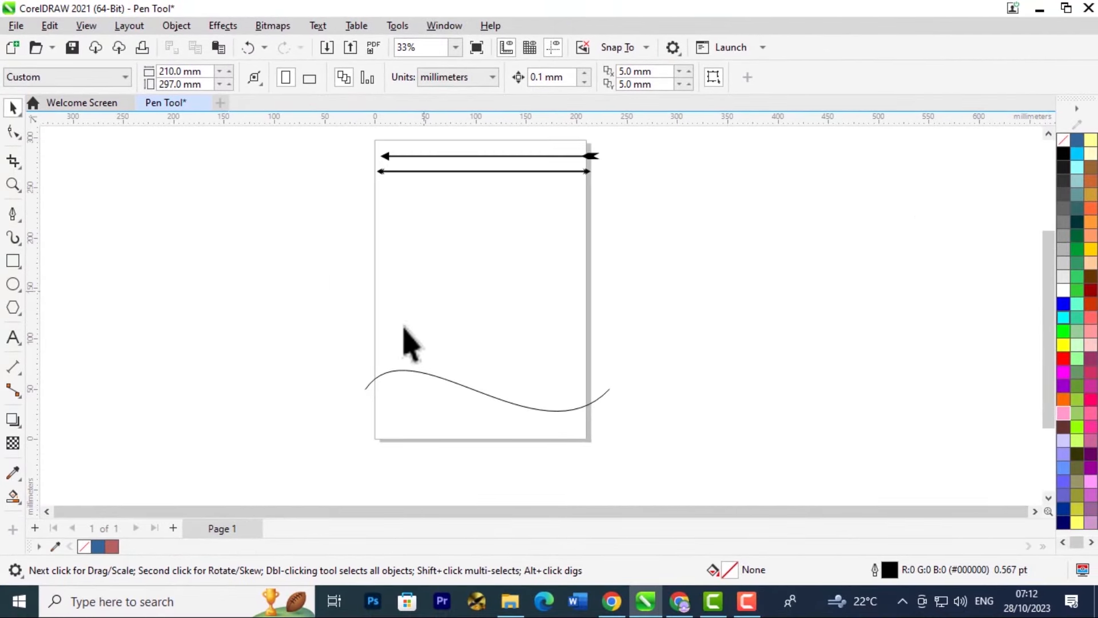
{"action": "left_click", "coordinate": [13, 260]}
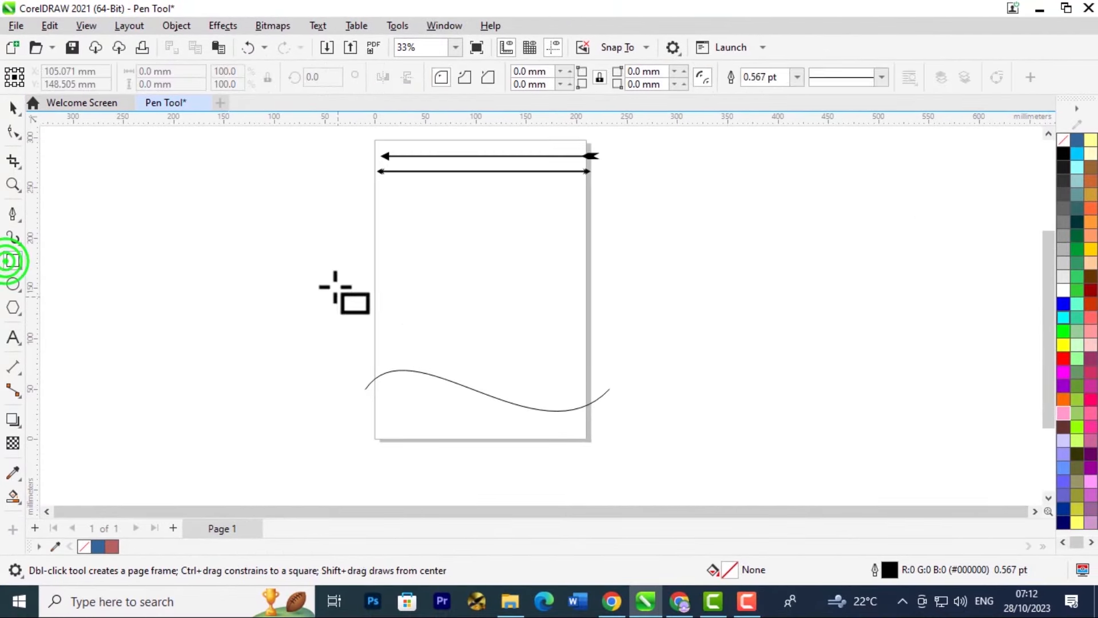
{"action": "mouse_move", "coordinate": [375, 131]}
{"action": "left_mouse_down"}
{"action": "mouse_move", "coordinate": [541, 316]}
{"action": "mouse_move", "coordinate": [599, 436]}
{"action": "mouse_move", "coordinate": [596, 456]}
{"action": "mouse_move", "coordinate": [583, 446]}
{"action": "mouse_move", "coordinate": [595, 442]}
{"action": "left_mouse_up"}
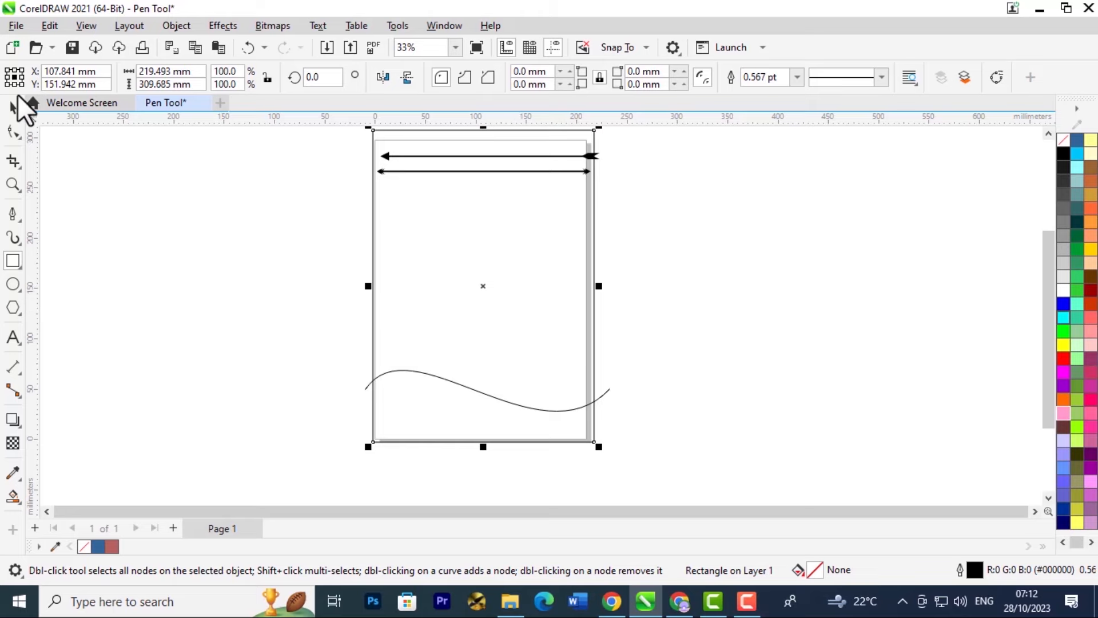
- Fill the enclosed area between the wave and the rectangle's bottom edge with blue #336699 using Smart Fill
{"action": "left_click", "coordinate": [13, 108]}
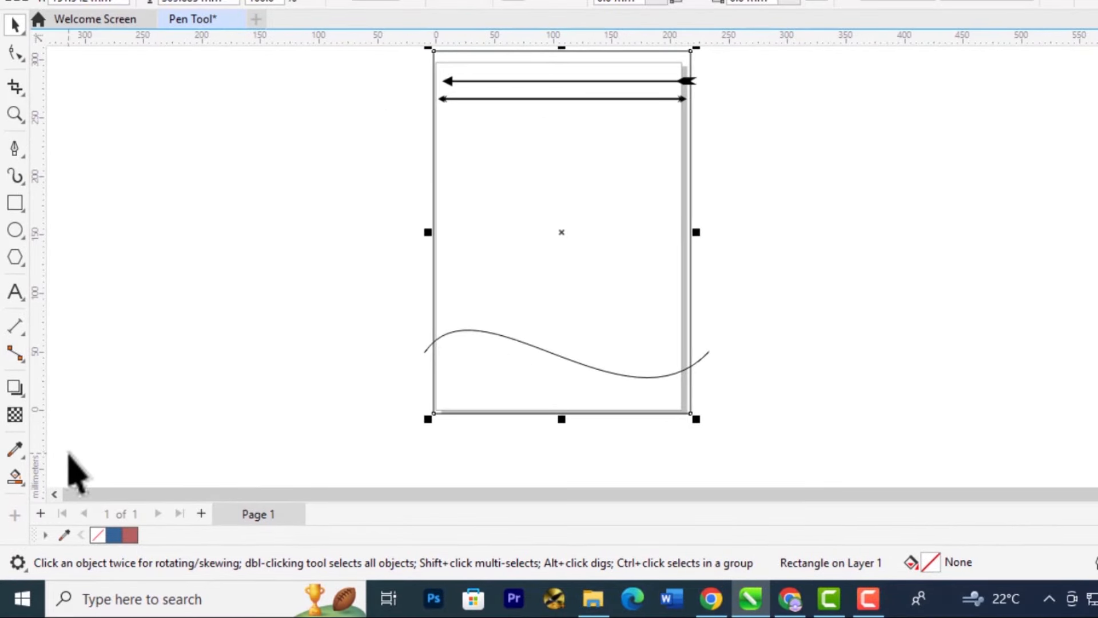
{"action": "left_click", "coordinate": [15, 476]}
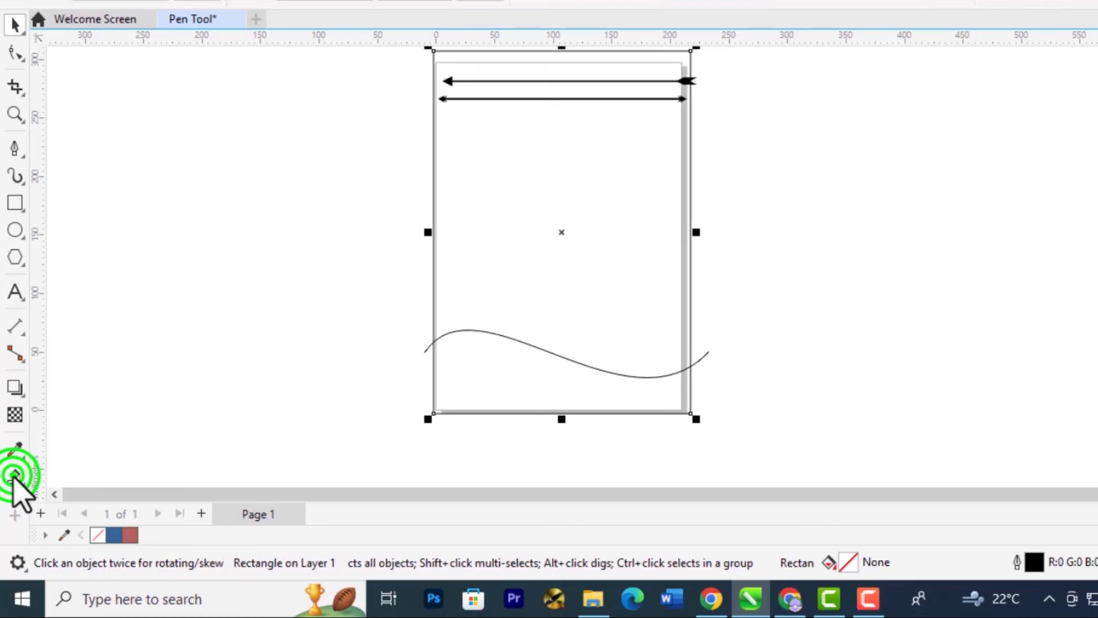
{"action": "left_click", "coordinate": [491, 380]}
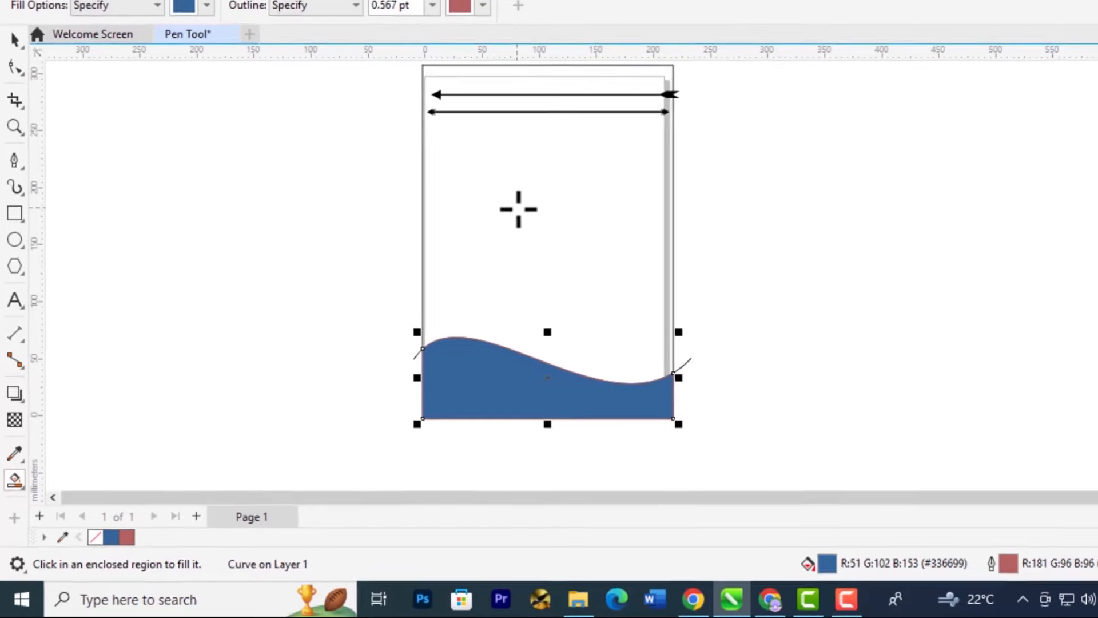
- Try Smart Fill on the area above the wave, first in blue and again in #994933, undoing each fill
{"action": "left_click", "coordinate": [531, 200]}
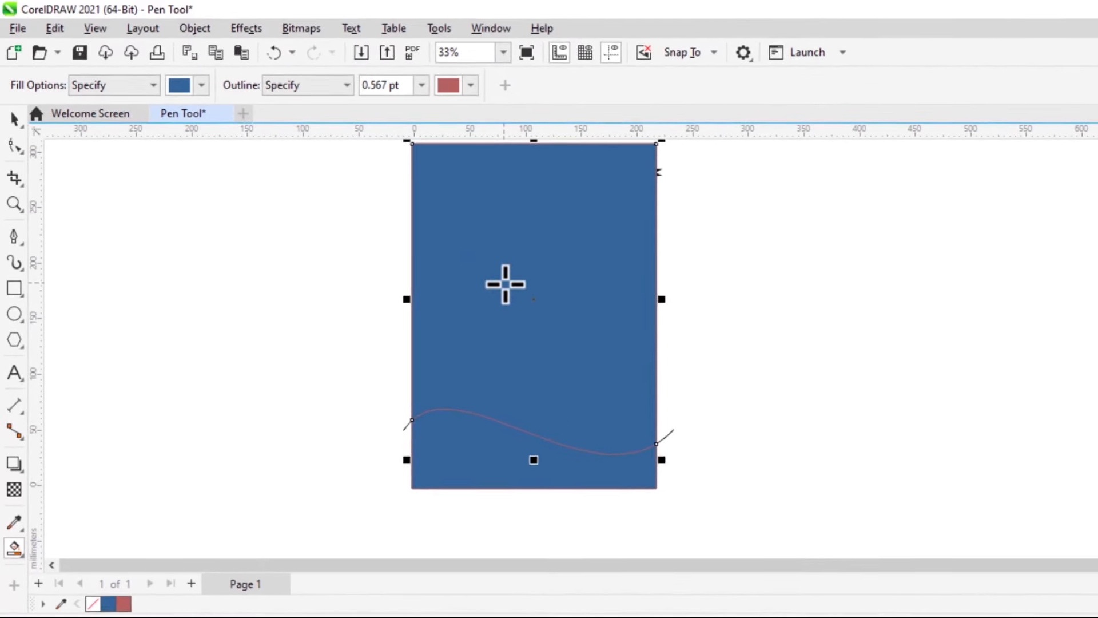
{"action": "key", "text": "ctrl+z"}
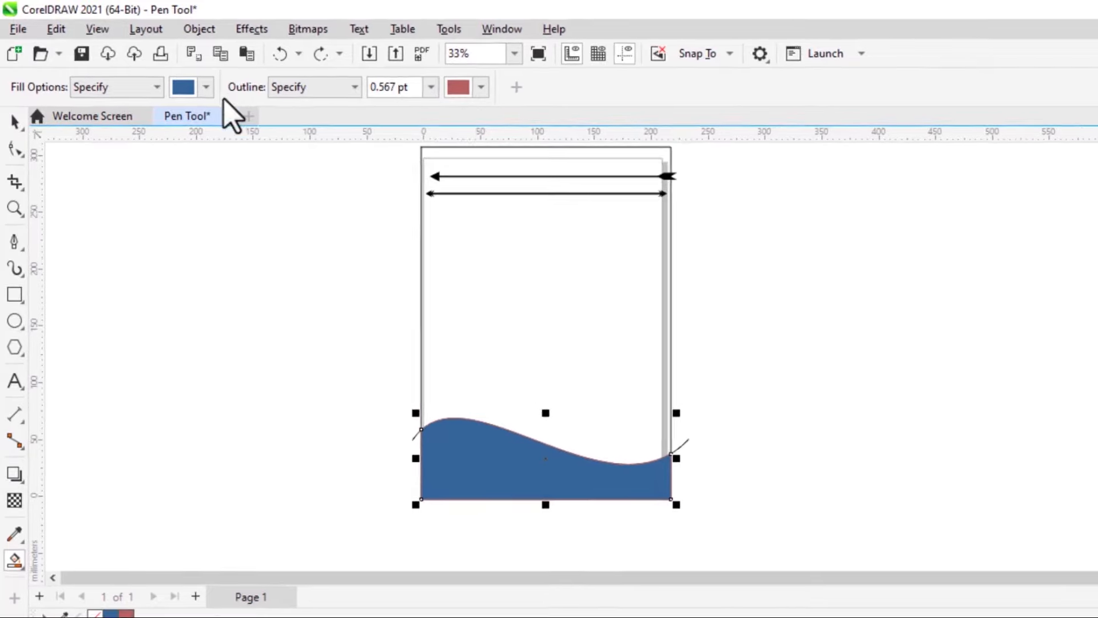
{"action": "left_click", "coordinate": [197, 86]}
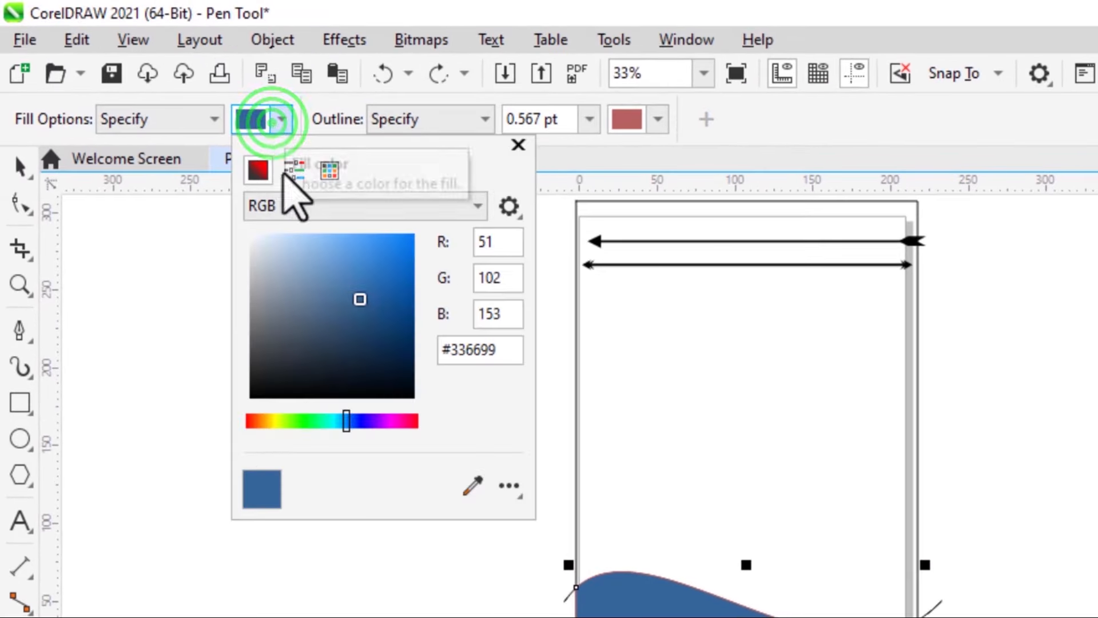
{"action": "left_click", "coordinate": [301, 421]}
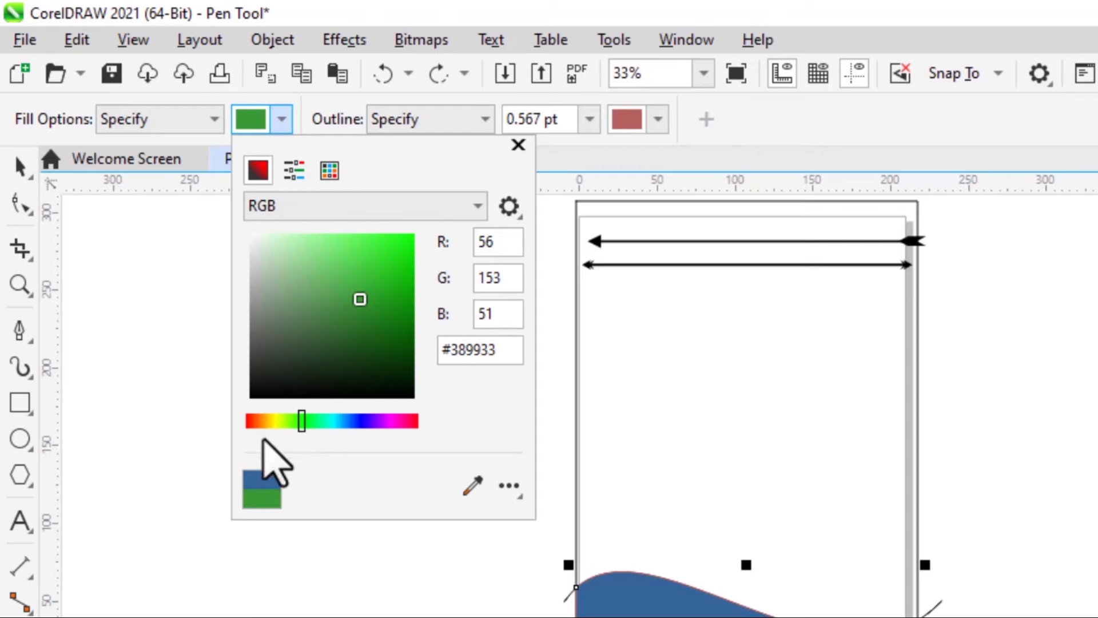
{"action": "left_click", "coordinate": [252, 423]}
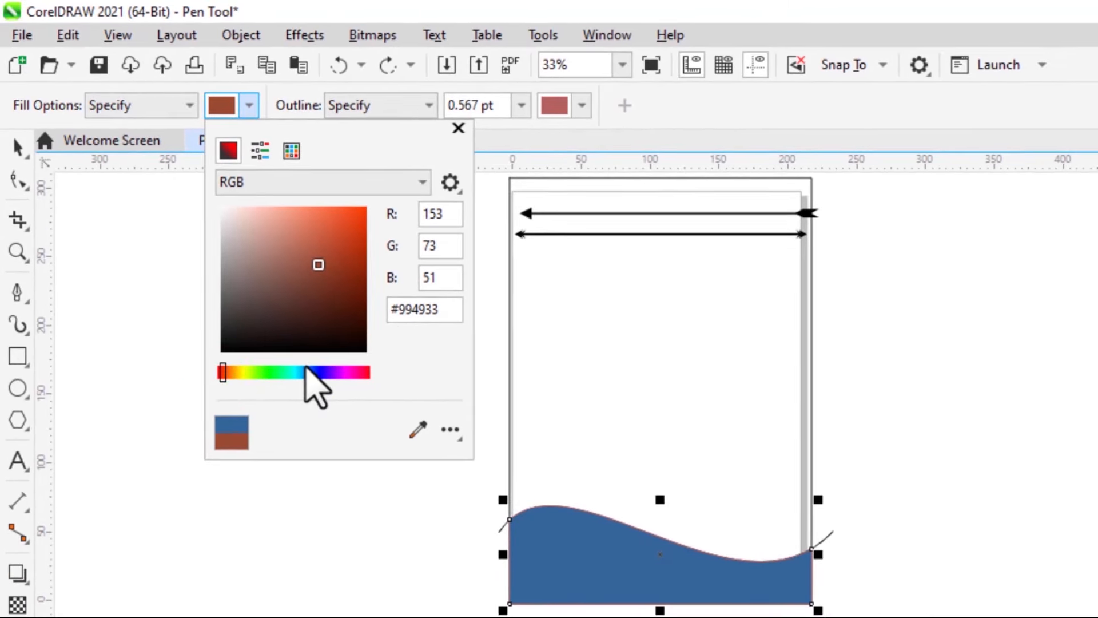
{"action": "left_click", "coordinate": [458, 128]}
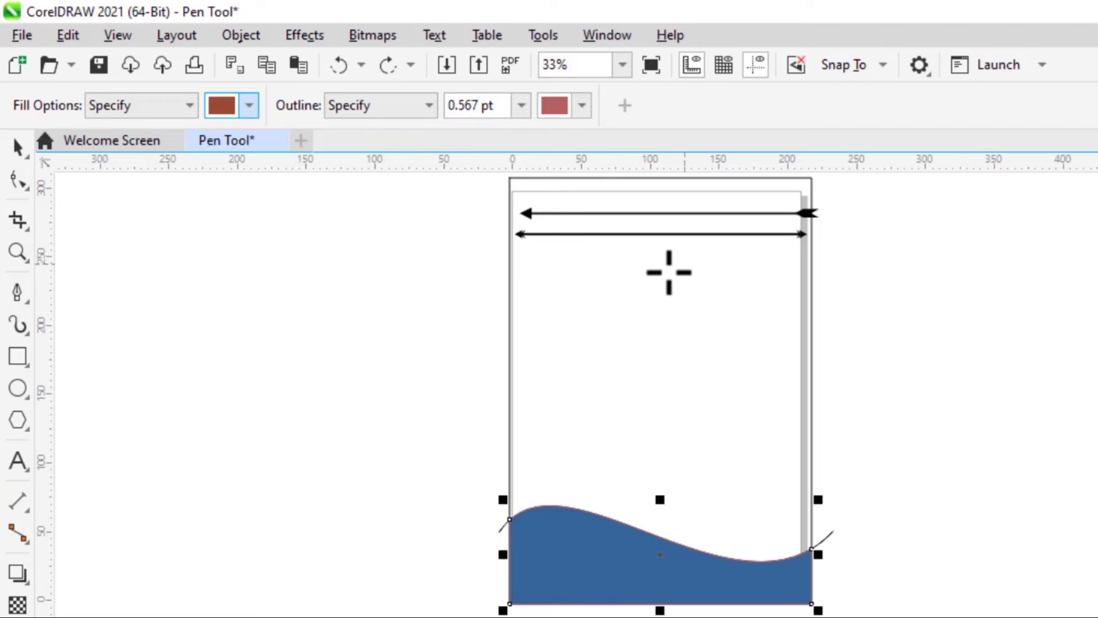
{"action": "left_click", "coordinate": [650, 343]}
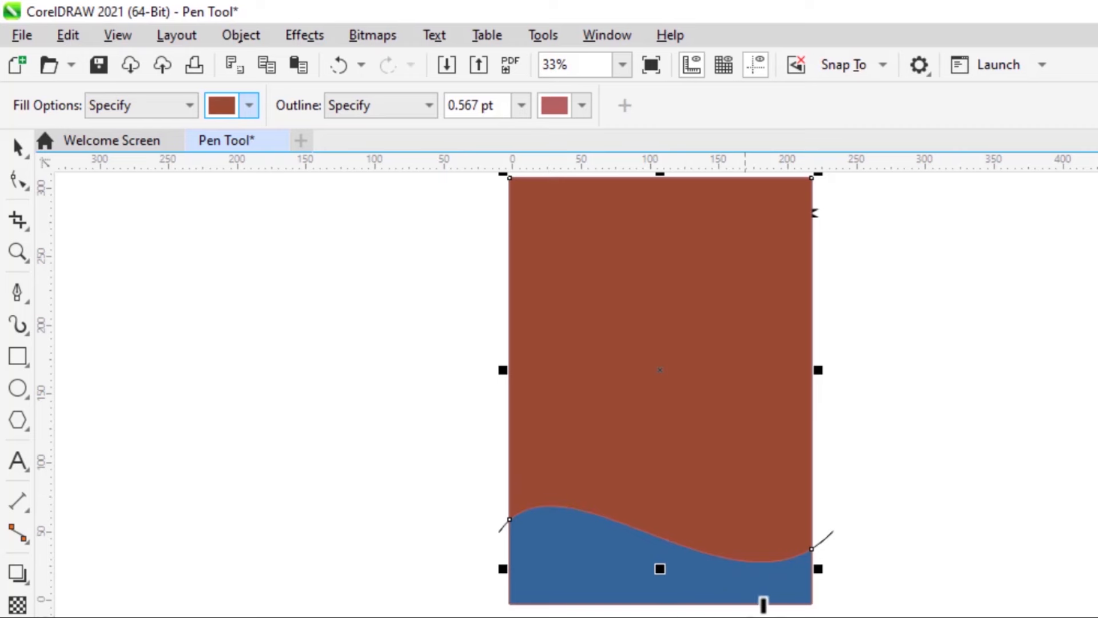
{"action": "key", "text": "ctrl+z"}
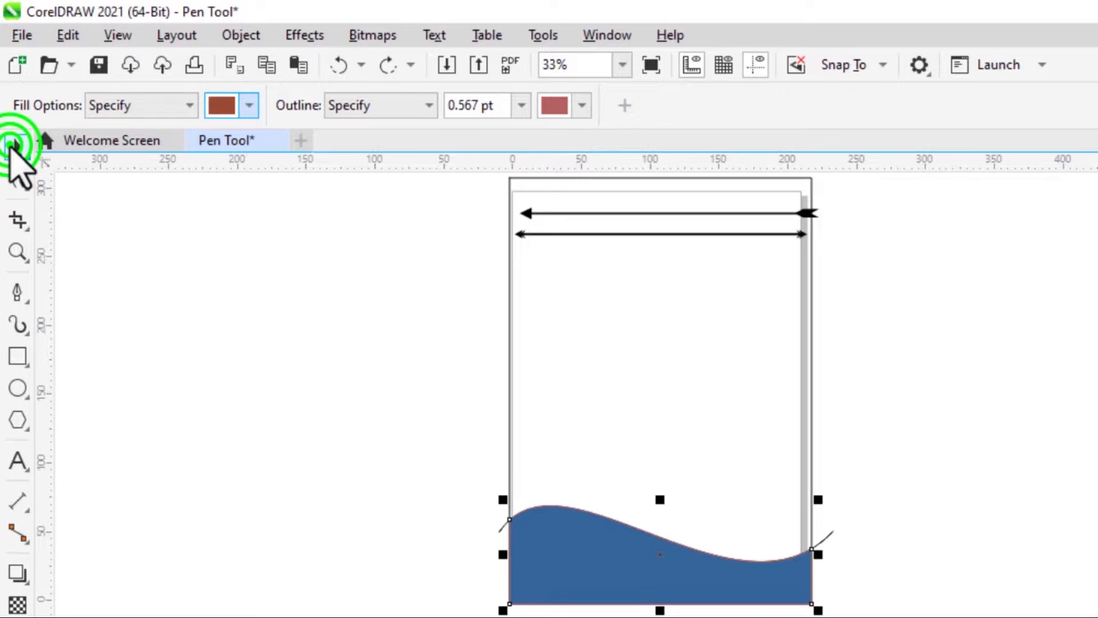
- Try several palette colours on the filled wave shape at the page bottom, settle on bright pink, and deselect it
{"action": "left_click", "coordinate": [17, 150]}
{"action": "left_click", "coordinate": [592, 573]}
{"action": "left_click", "coordinate": [919, 509]}
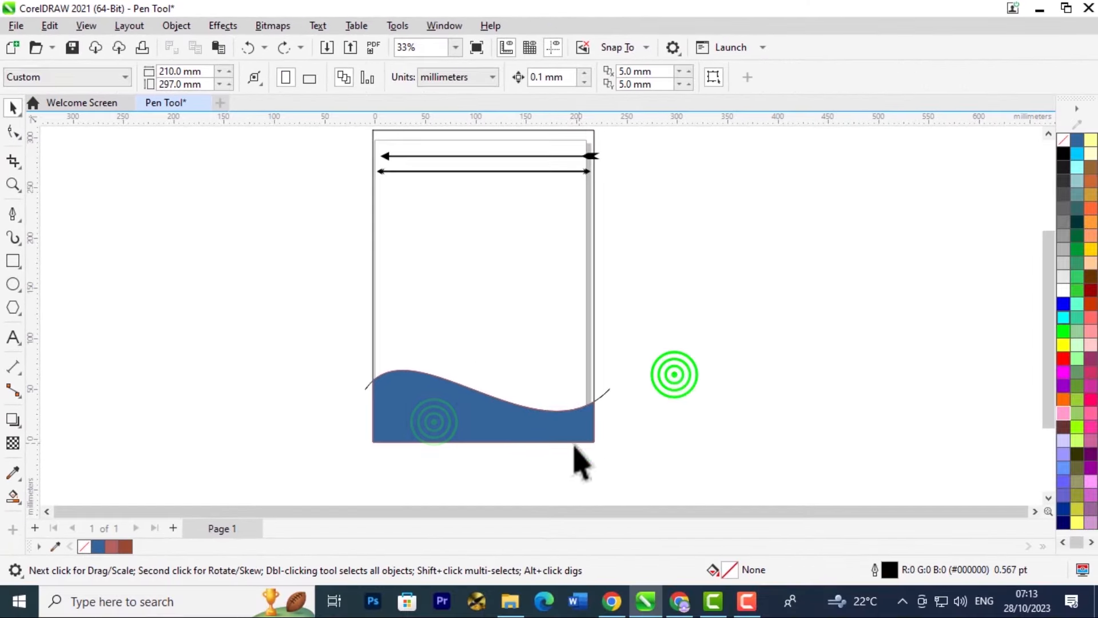
{"action": "left_click", "coordinate": [434, 424]}
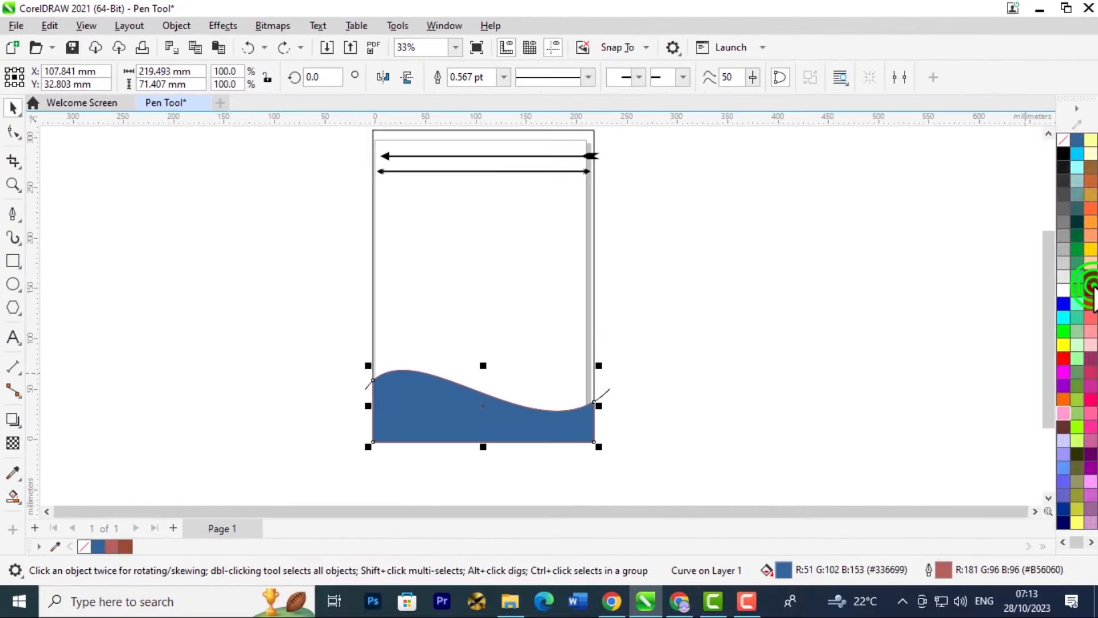
{"action": "left_click", "coordinate": [1089, 290]}
{"action": "left_click", "coordinate": [1090, 306]}
{"action": "left_click", "coordinate": [1084, 348]}
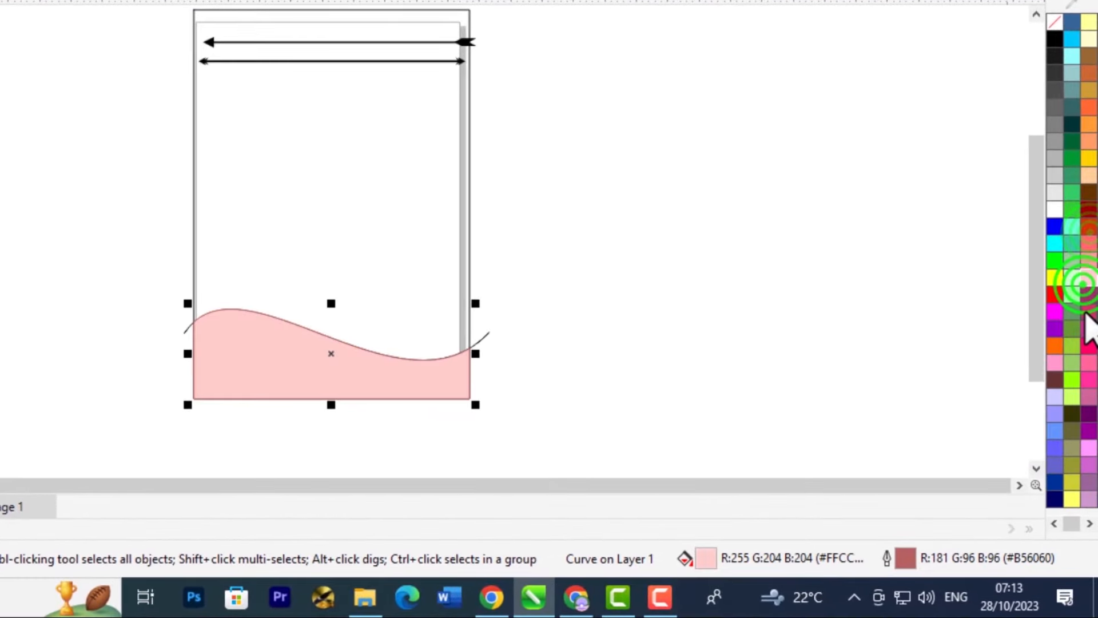
{"action": "left_click", "coordinate": [1086, 310]}
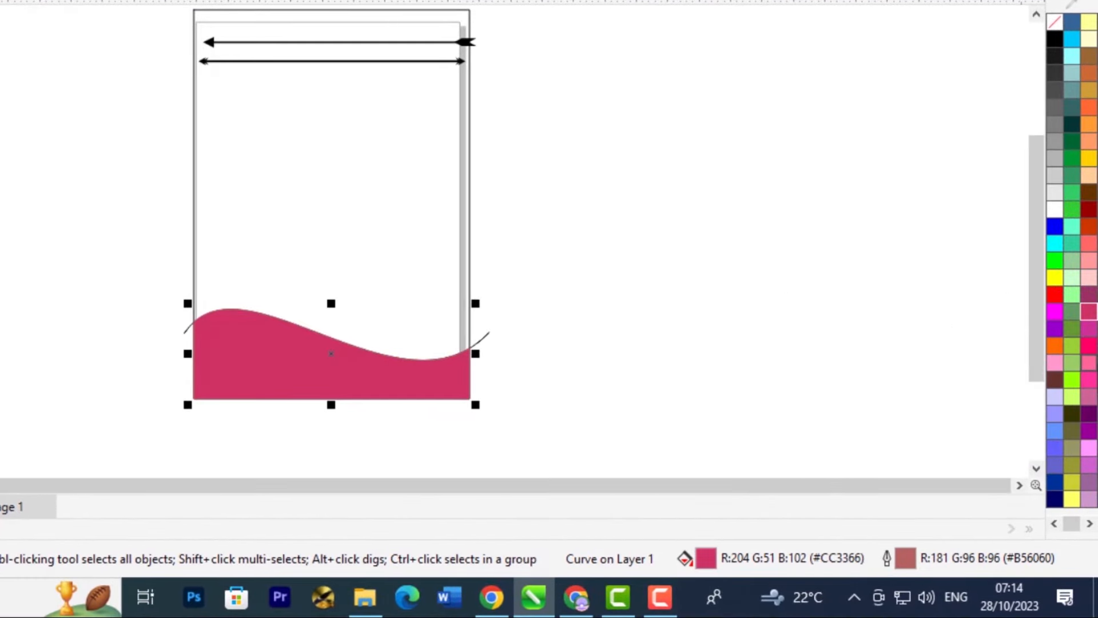
{"action": "left_click", "coordinate": [1089, 362]}
{"action": "left_click", "coordinate": [660, 289]}
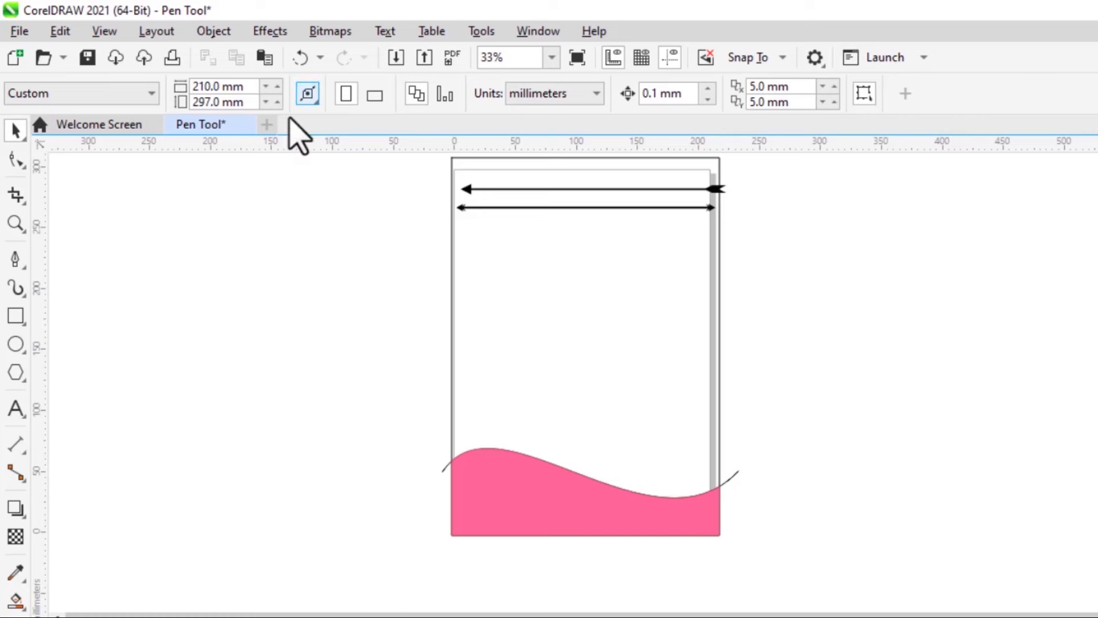
- Draw a one-period wave about 183 × 48 mm with the Pen tool, in the empty space right of the page
{"action": "left_click", "coordinate": [14, 260]}
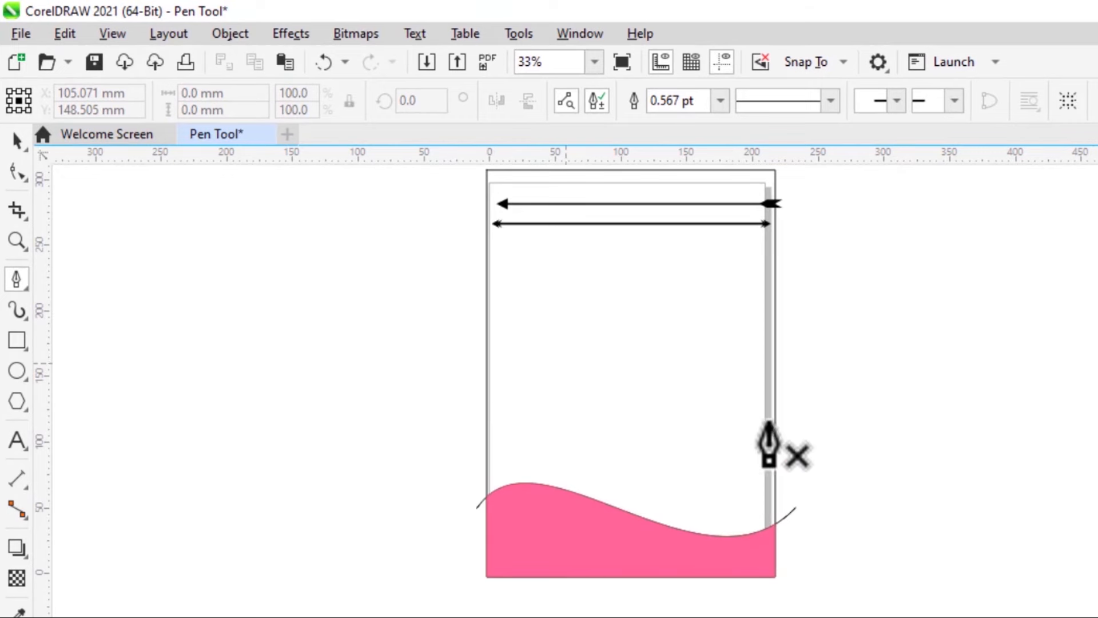
{"action": "scroll", "coordinate": [944, 466], "scroll_direction": "up", "scroll_amount": 2}
{"action": "scroll", "coordinate": [943, 462], "scroll_direction": "up", "scroll_amount": 1}
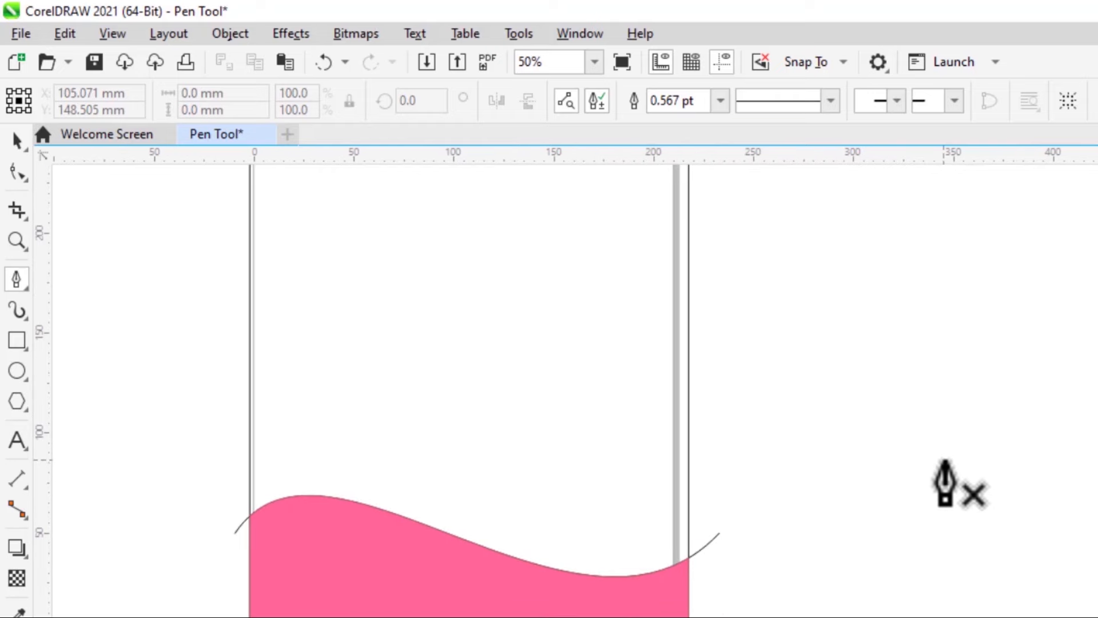
{"action": "left_click", "coordinate": [710, 359]}
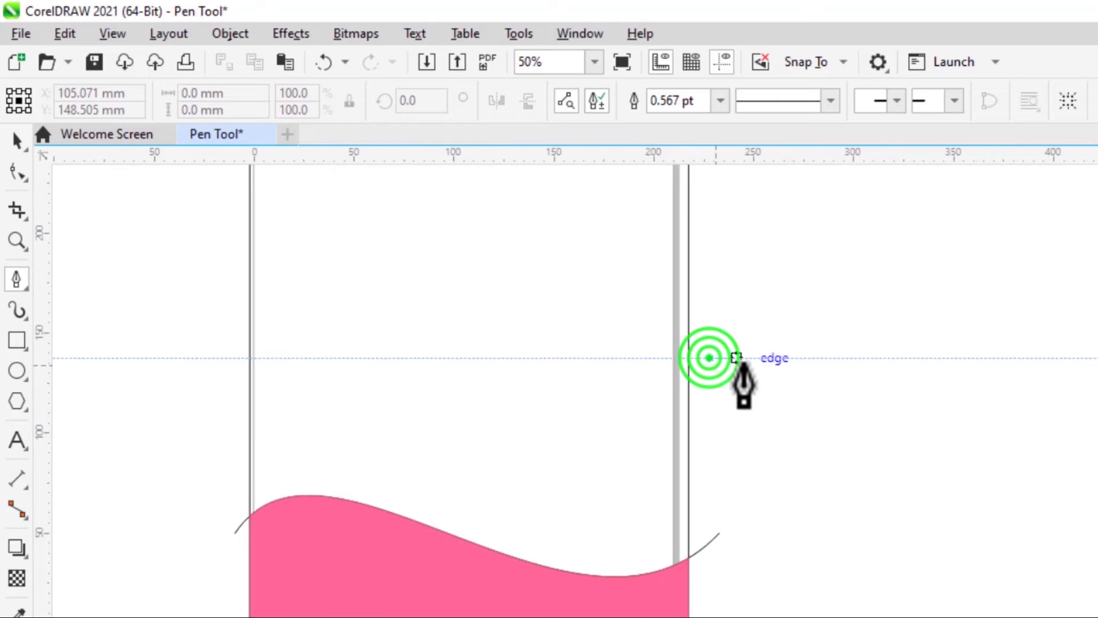
{"action": "left_click_drag", "start_coordinate": [884, 358], "coordinate": [971, 451]}
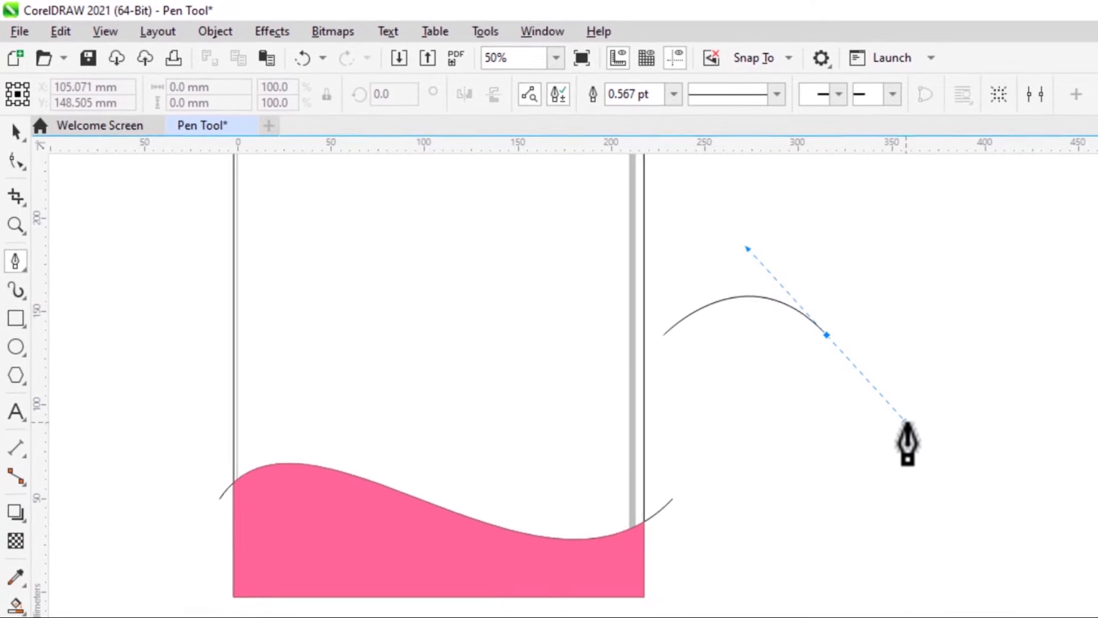
{"action": "left_click_drag", "start_coordinate": [906, 422], "coordinate": [921, 436]}
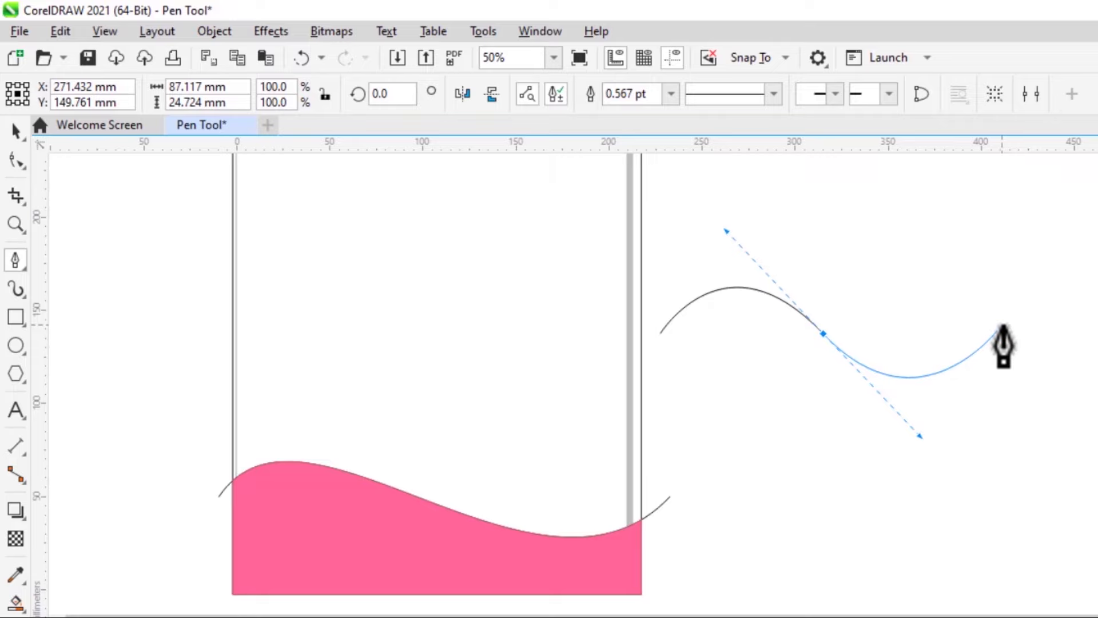
{"action": "double_click", "coordinate": [1000, 330]}
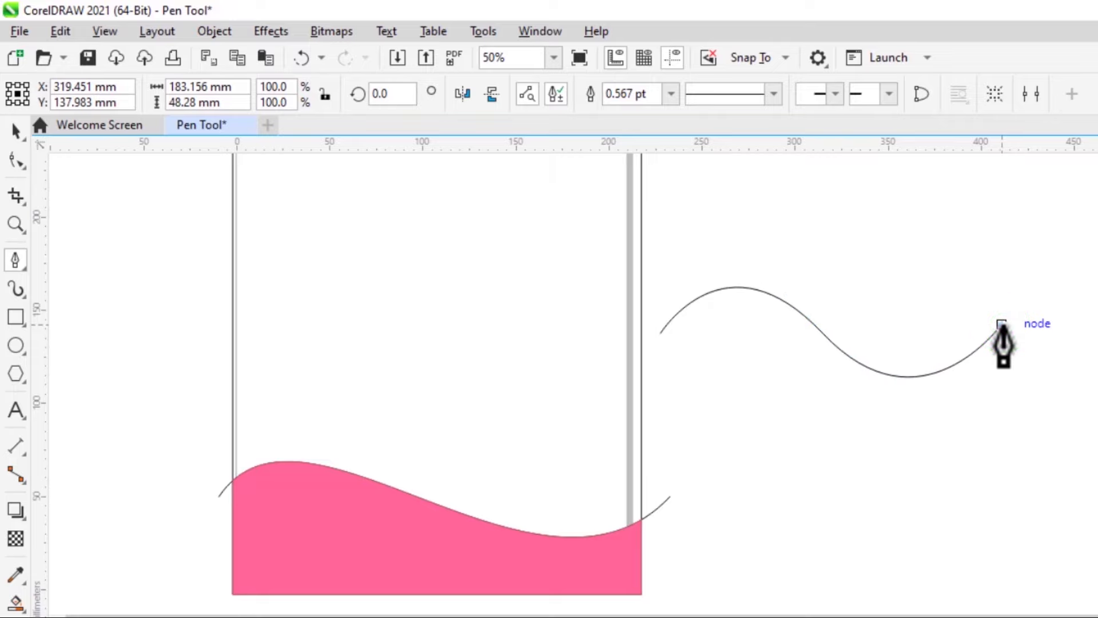
- Extend the wave beside the page from its end node with another crest and trough, about 335 × 58 mm overall, and end the curve
{"action": "left_click", "coordinate": [1002, 324]}
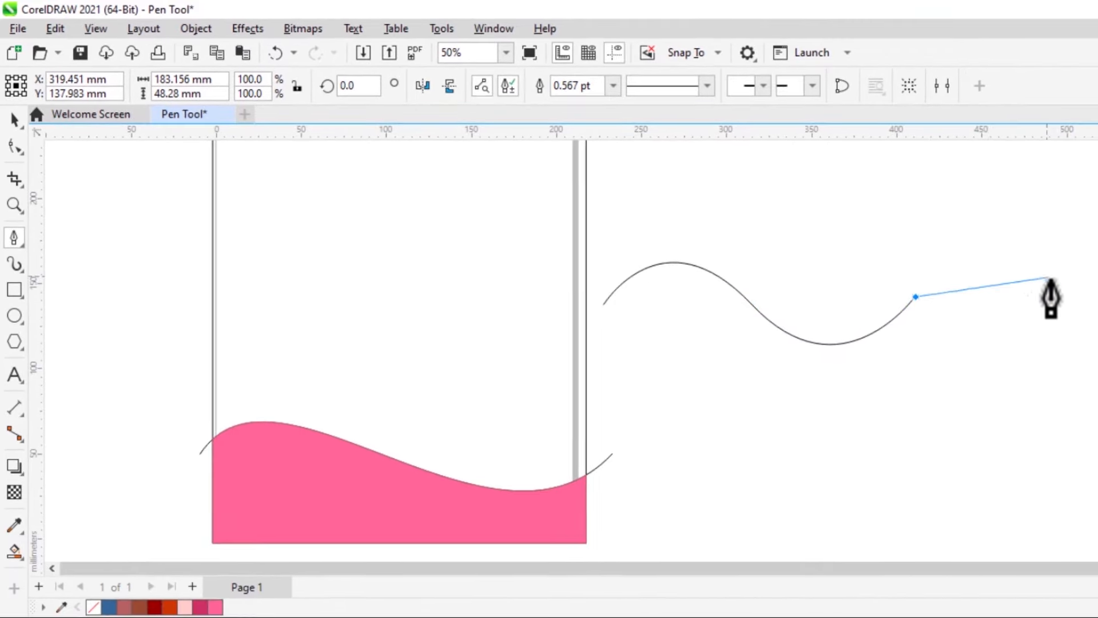
{"action": "left_click_drag", "start_coordinate": [1066, 302], "coordinate": [1093, 397]}
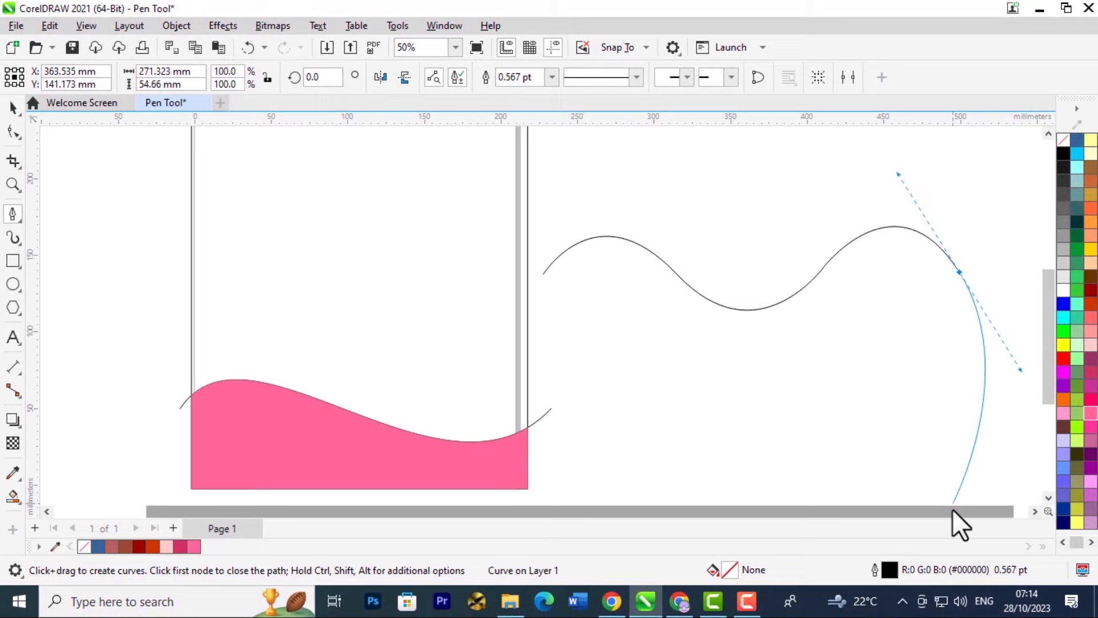
{"action": "left_click_drag", "start_coordinate": [952, 509], "coordinate": [967, 510]}
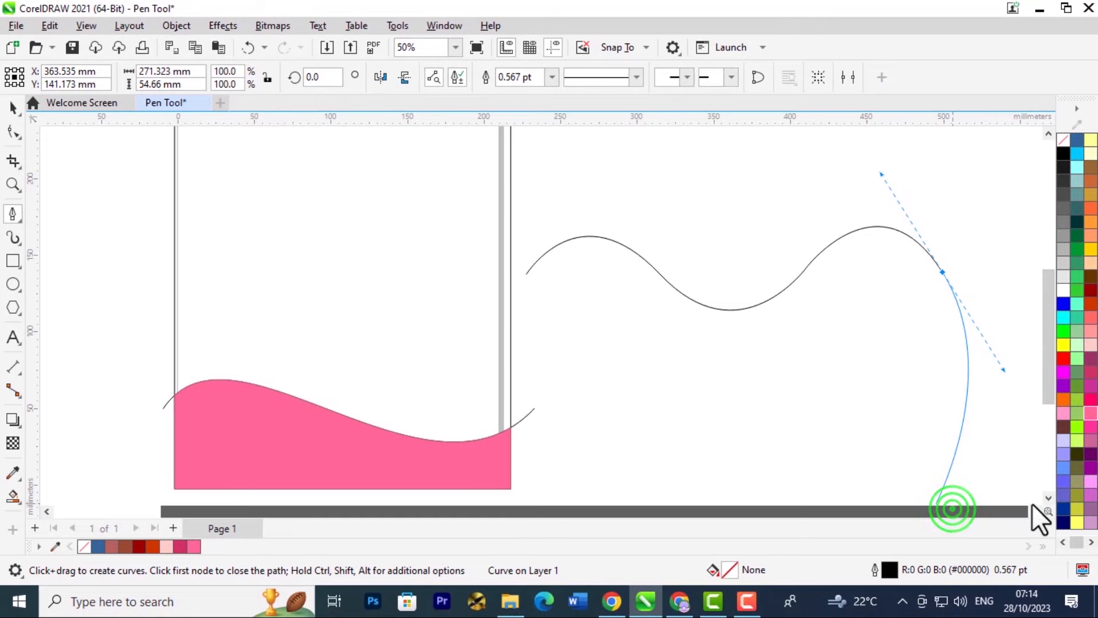
{"action": "double_click", "coordinate": [1040, 270]}
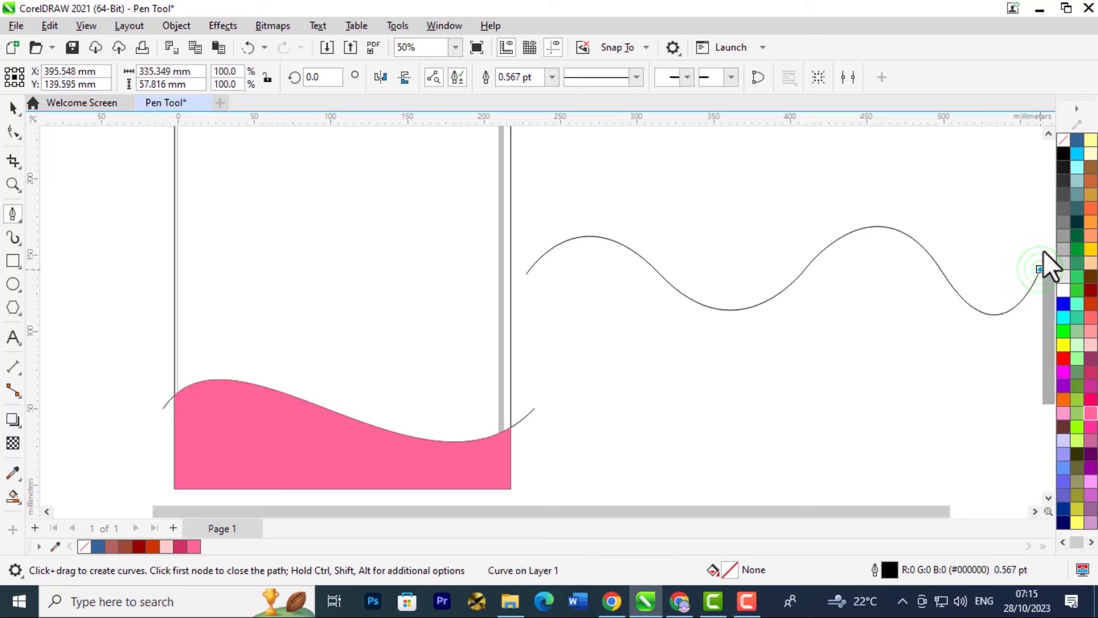
{"action": "left_click", "coordinate": [1011, 214]}
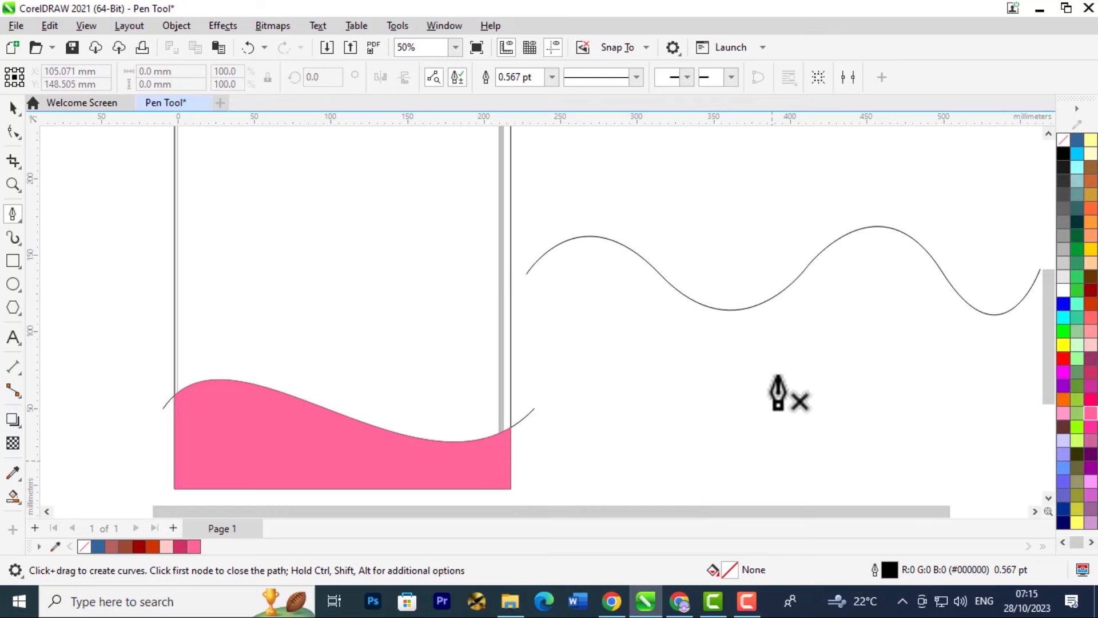
- Draw a small wave about 58 × 13 mm with the Pen tool, starting at the page's left edge above the pink shape
{"action": "scroll", "coordinate": [429, 346], "scroll_direction": "up", "scroll_amount": 1}
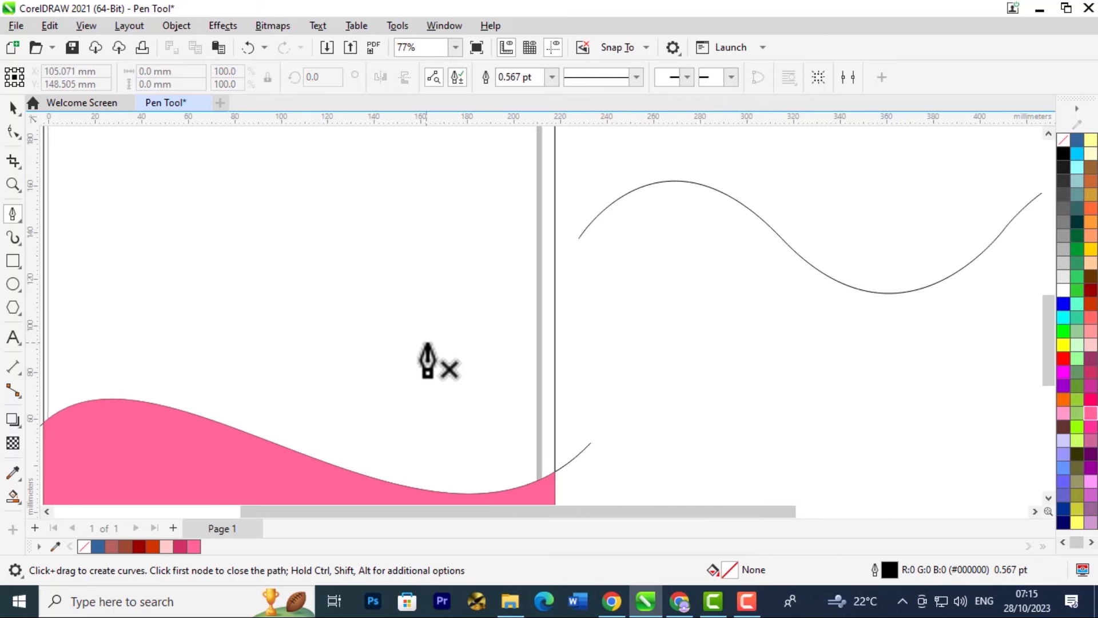
{"action": "left_click_drag", "start_coordinate": [612, 514], "coordinate": [505, 509]}
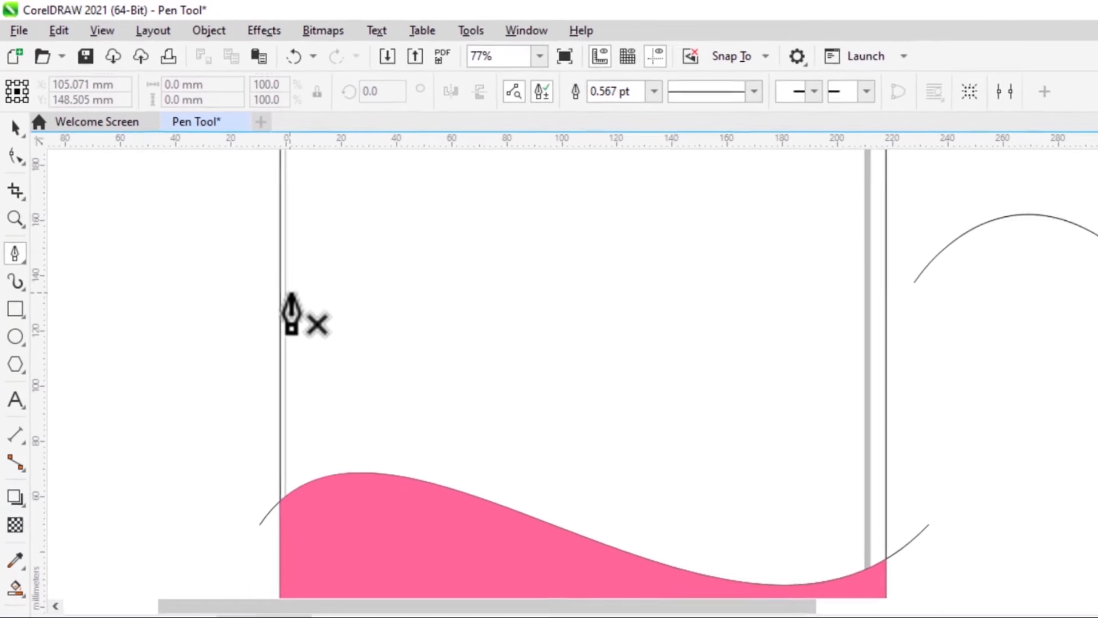
{"action": "left_click", "coordinate": [287, 288]}
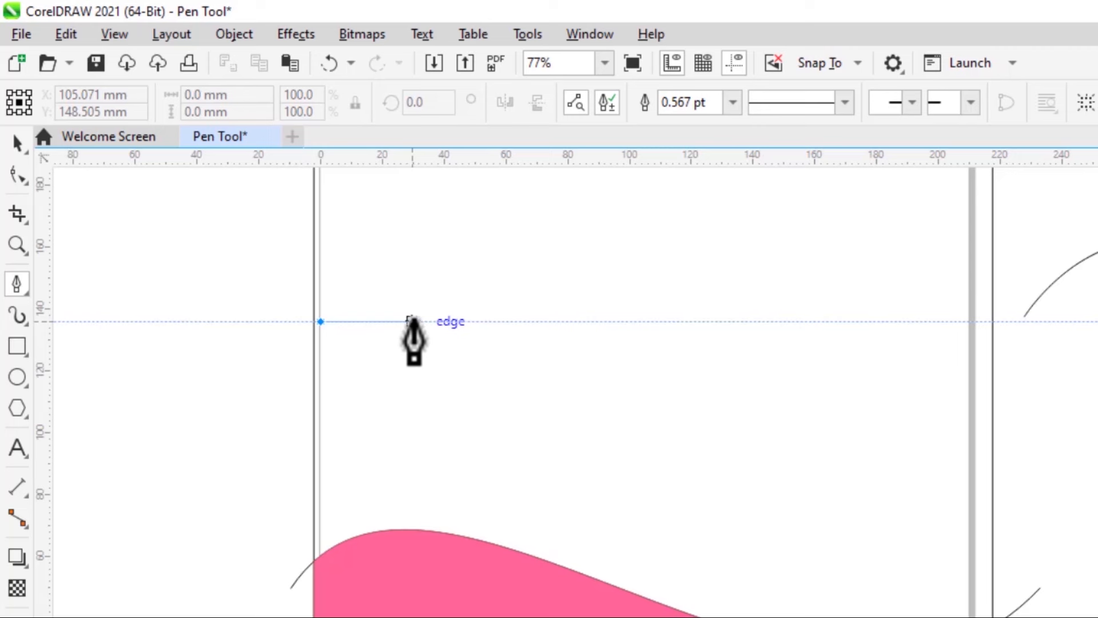
{"action": "left_click", "coordinate": [412, 321]}
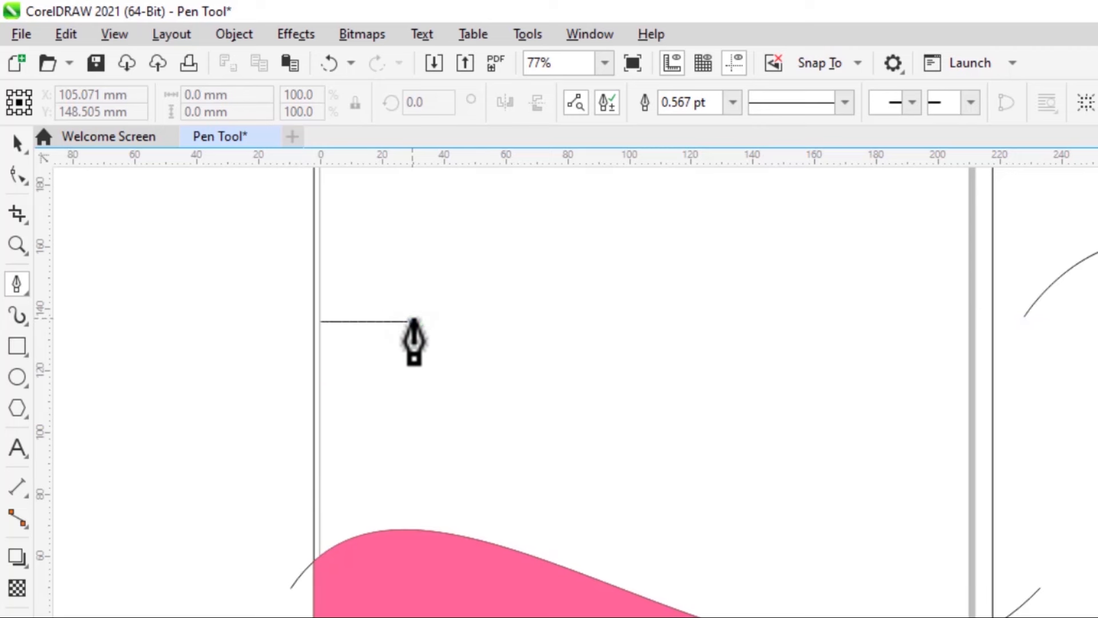
{"action": "left_click_drag", "start_coordinate": [417, 336], "coordinate": [465, 366]}
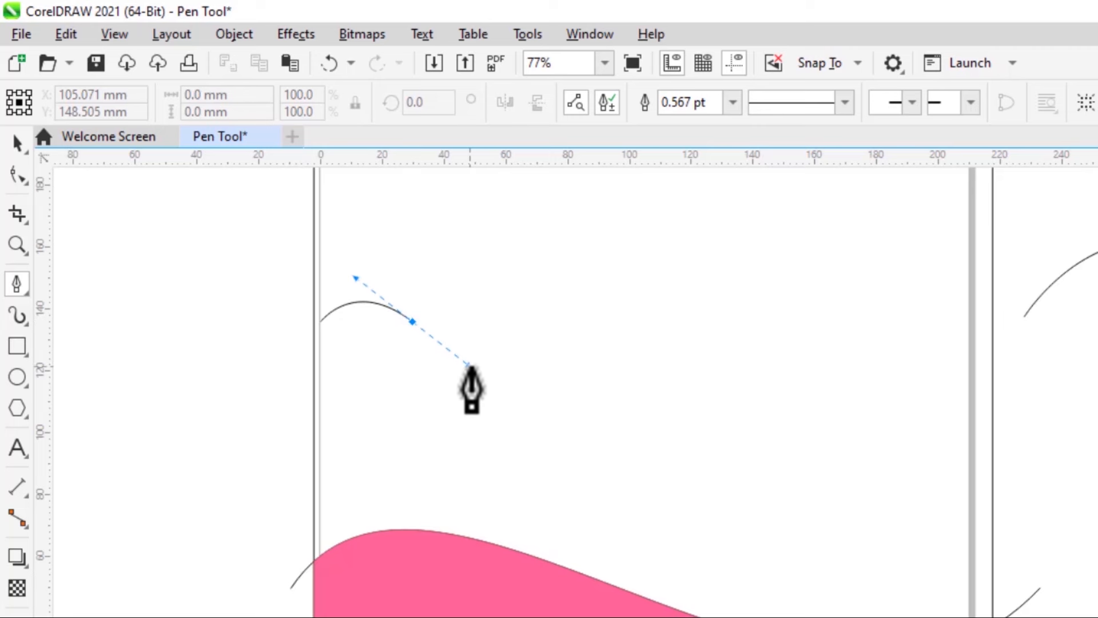
{"action": "left_click_drag", "start_coordinate": [468, 366], "coordinate": [468, 367]}
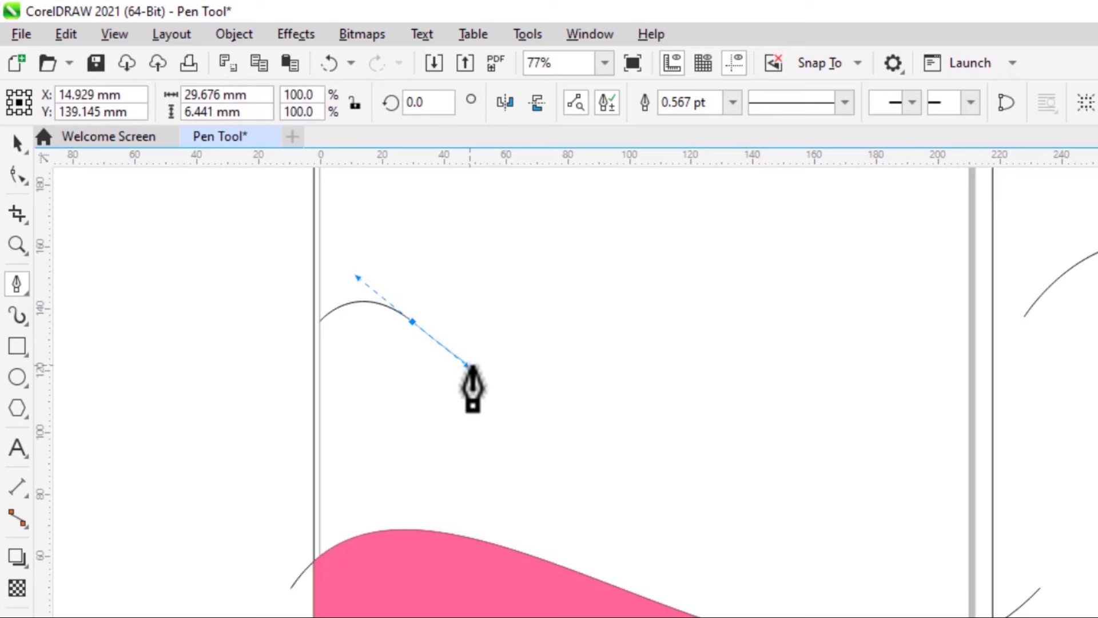
{"action": "left_click", "coordinate": [499, 323]}
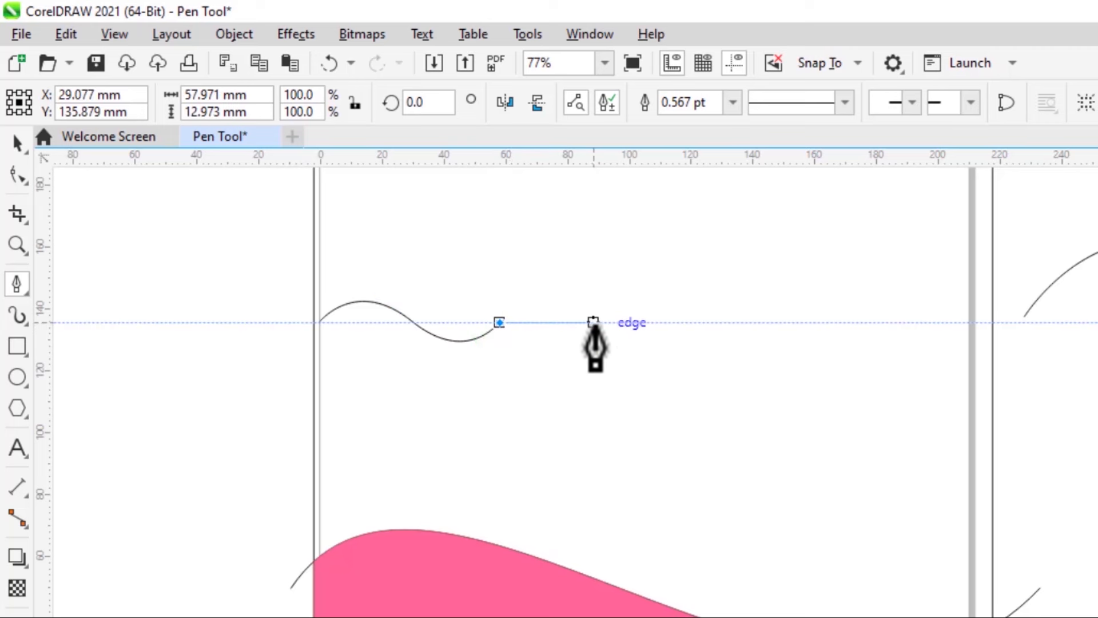
- Extend the wavy Pen tool curve with four more alternating arcs until it is about 168 mm wide, and finish the path
{"action": "left_click_drag", "start_coordinate": [592, 323], "coordinate": [634, 385]}
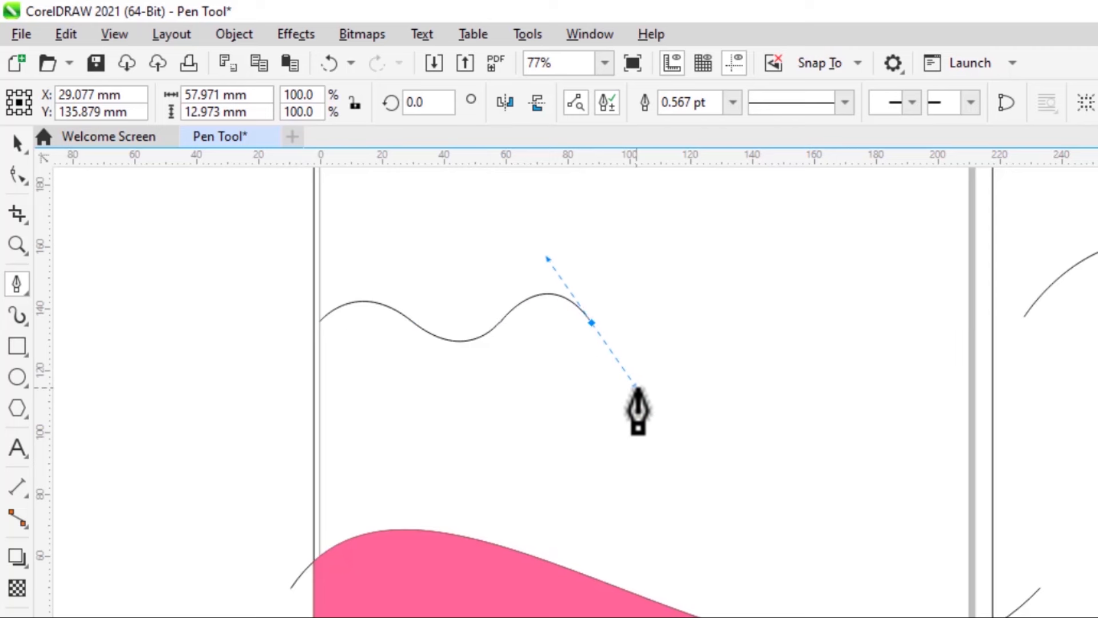
{"action": "left_click_drag", "start_coordinate": [634, 384], "coordinate": [635, 385]}
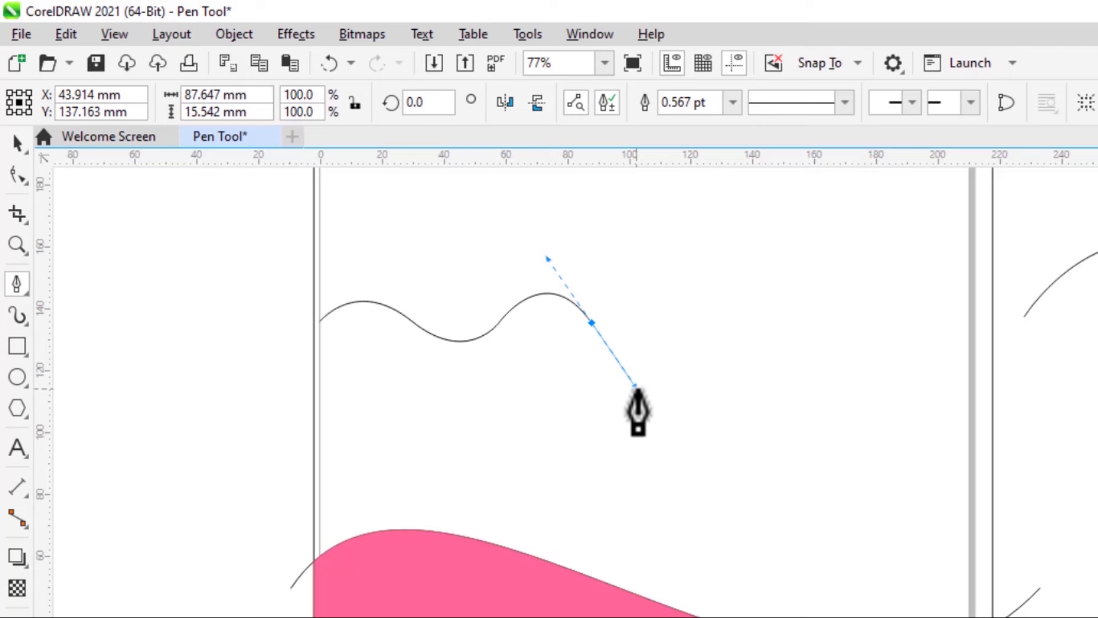
{"action": "left_click", "coordinate": [685, 318]}
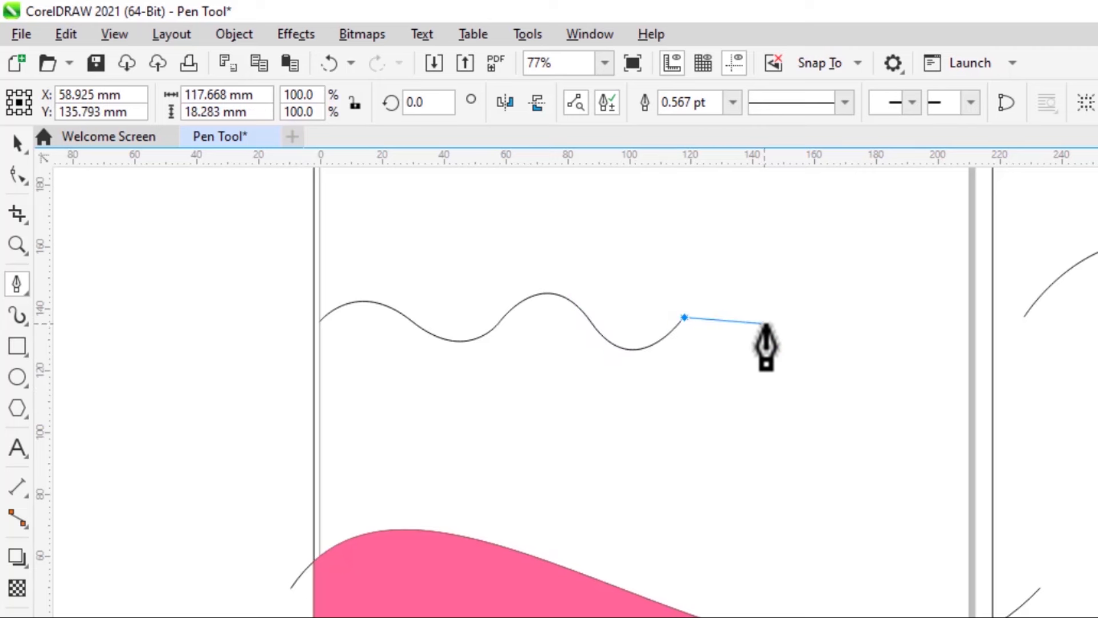
{"action": "left_click_drag", "start_coordinate": [770, 318], "coordinate": [803, 376]}
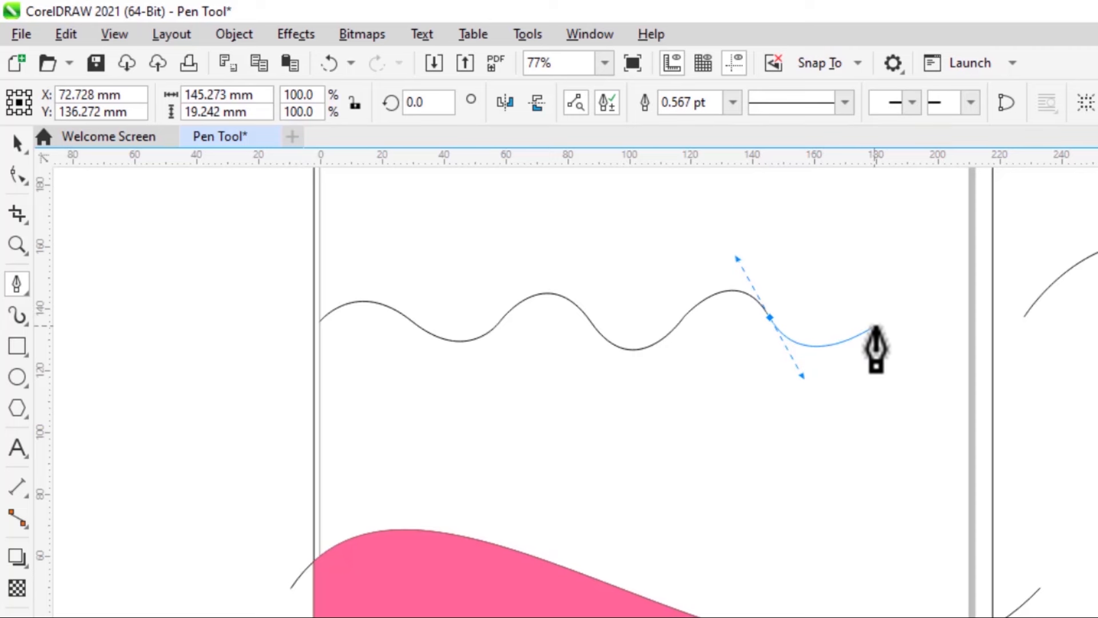
{"action": "left_click", "coordinate": [840, 314]}
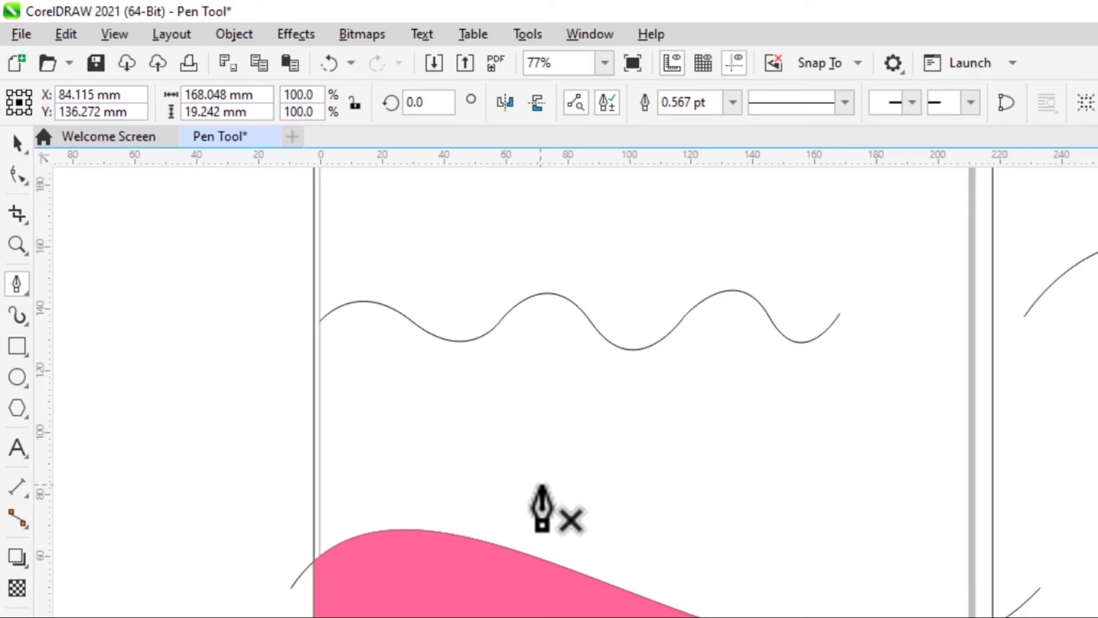
- Draw a slanted, nearly closed oval Pen curve about 84 mm wide and 61 mm tall beneath the wavy line
{"action": "left_click", "coordinate": [451, 384]}
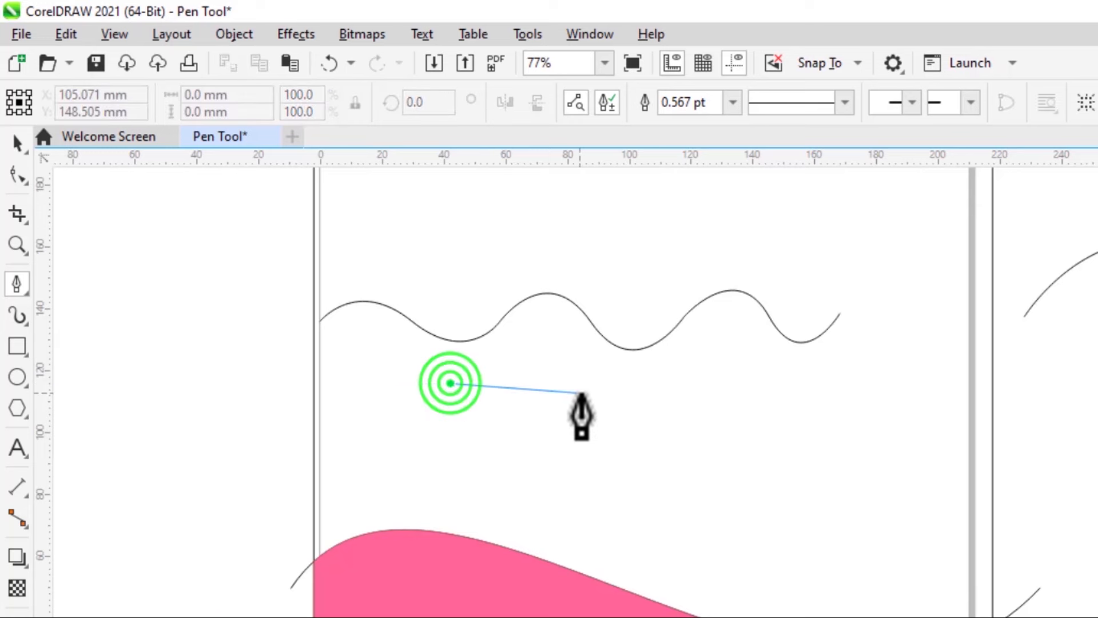
{"action": "left_click_drag", "start_coordinate": [595, 382], "coordinate": [692, 438]}
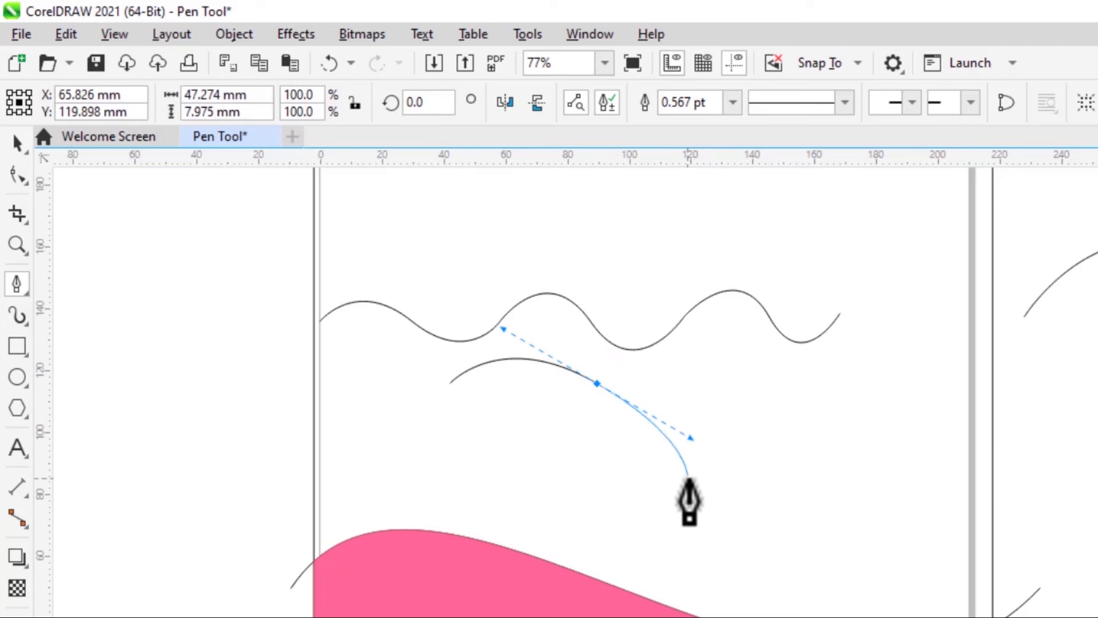
{"action": "left_click", "coordinate": [703, 486]}
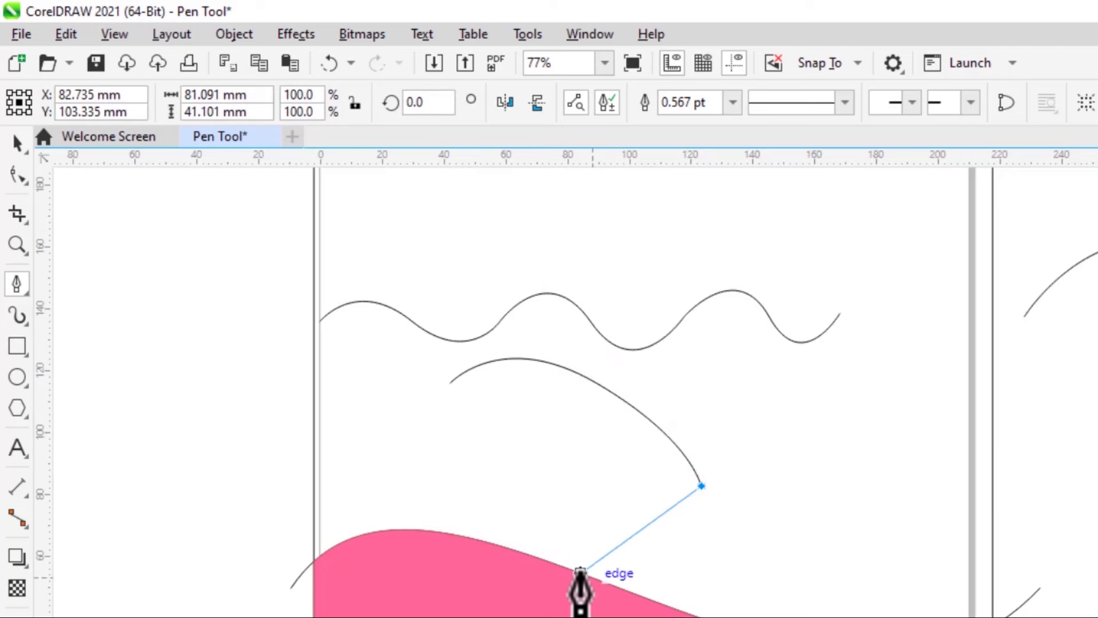
{"action": "left_click_drag", "start_coordinate": [572, 530], "coordinate": [421, 474]}
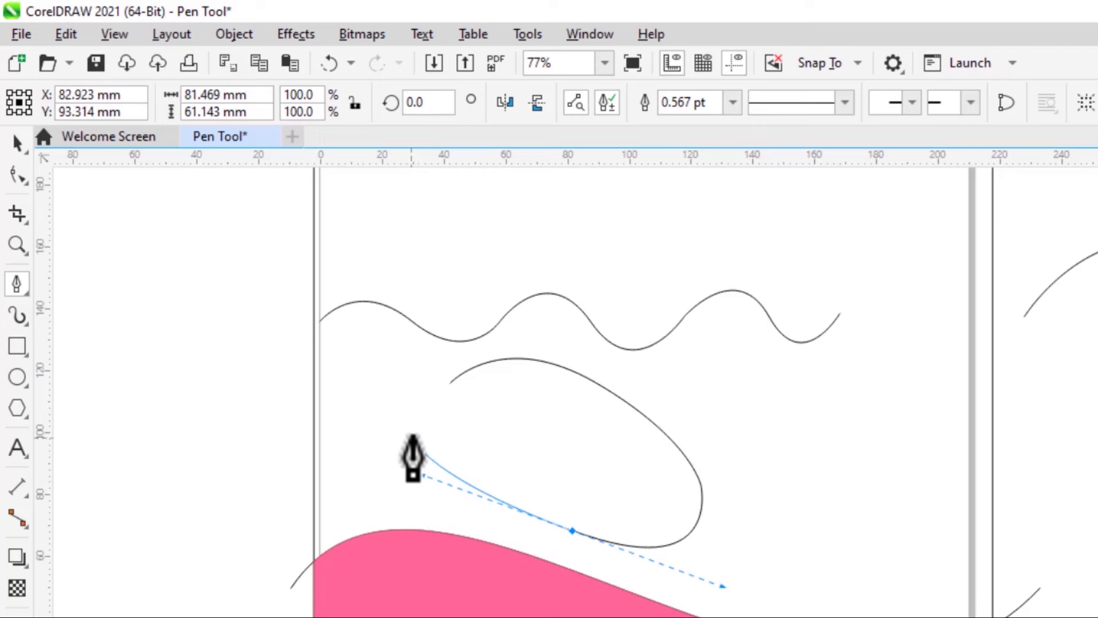
{"action": "left_click", "coordinate": [445, 390]}
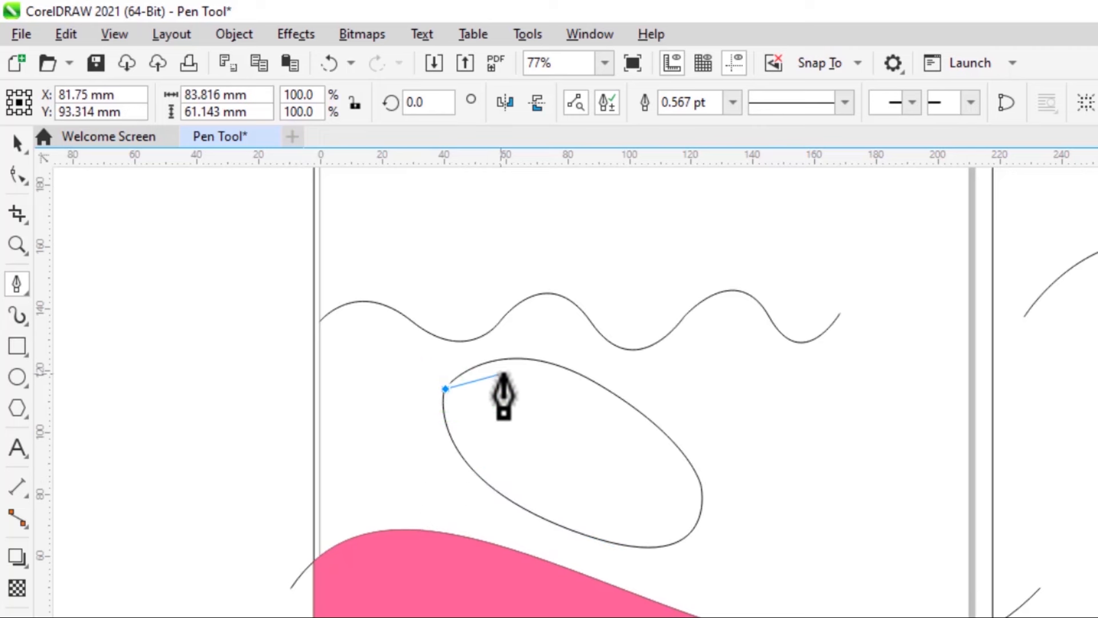
{"action": "left_click", "coordinate": [619, 367]}
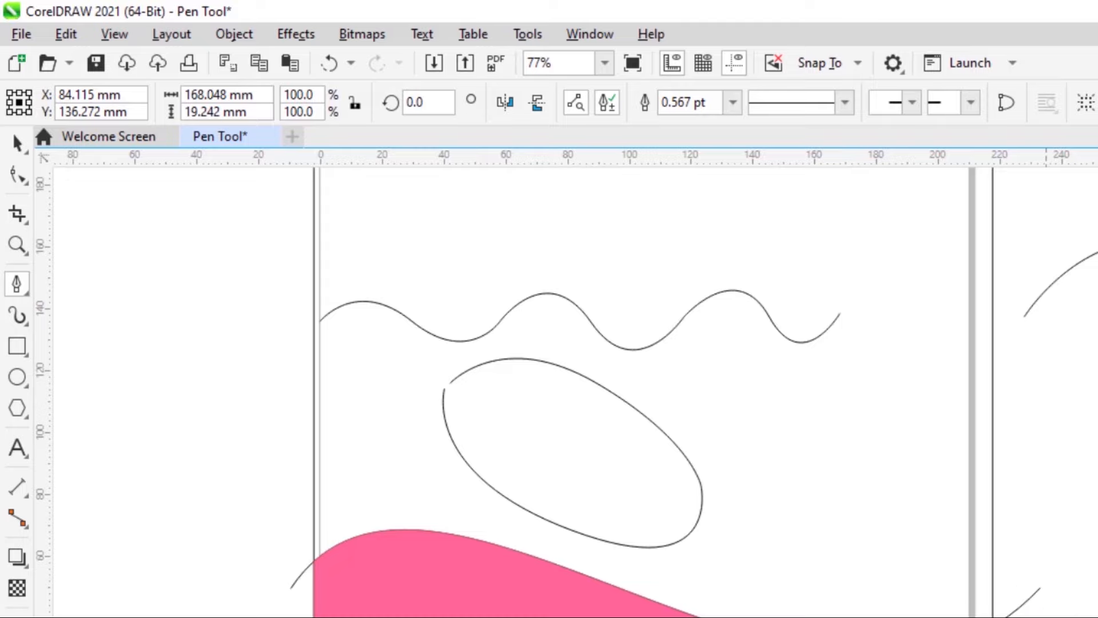
{"action": "scroll", "coordinate": [900, 544], "scroll_direction": "down", "scroll_amount": 5}
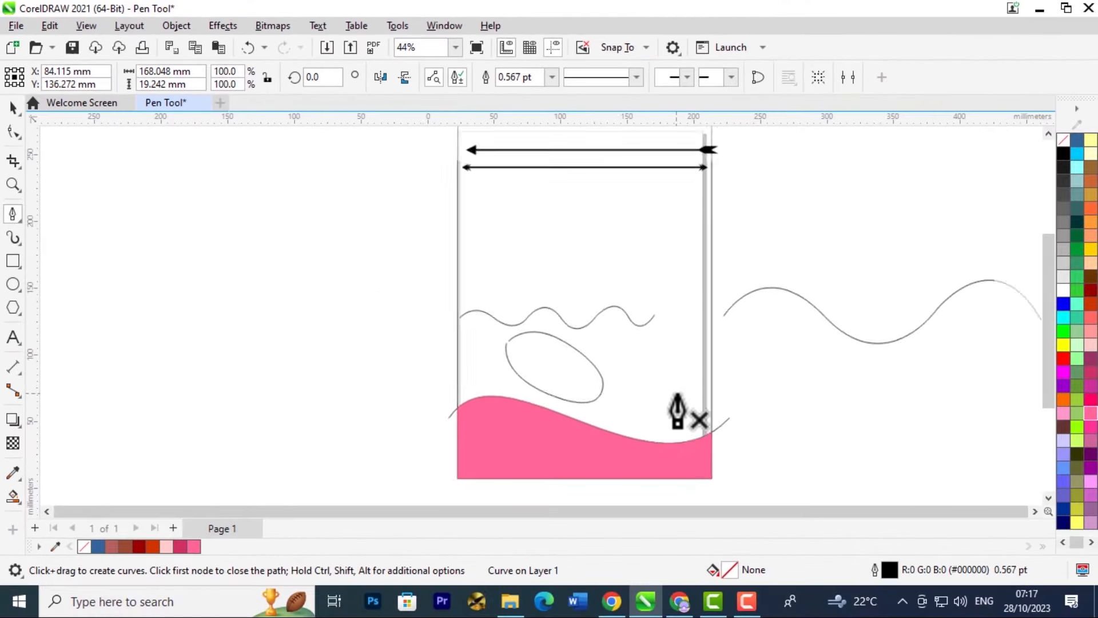
{"action": "scroll", "coordinate": [678, 398], "scroll_direction": "down", "scroll_amount": 1}
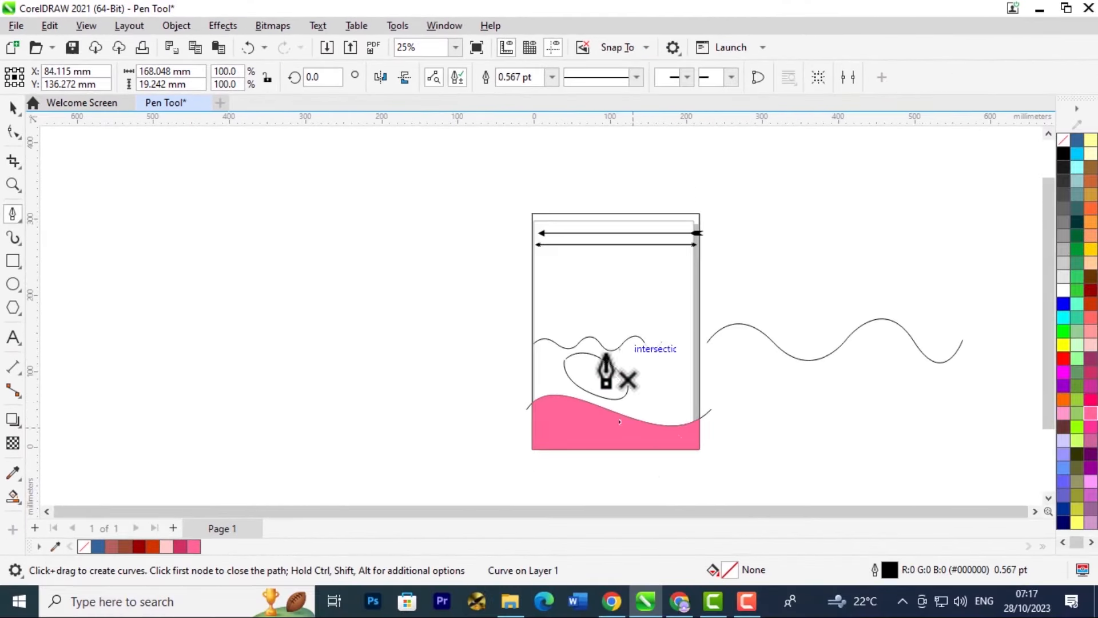
{"action": "left_click", "coordinate": [616, 421]}
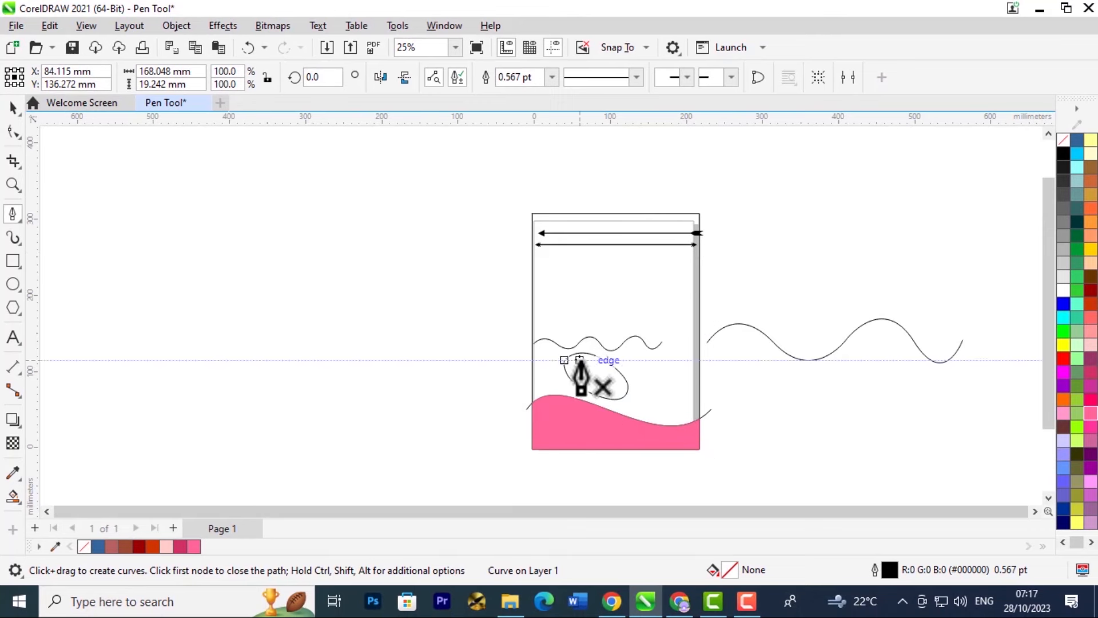
{"action": "scroll", "coordinate": [656, 299], "scroll_direction": "up", "scroll_amount": 2}
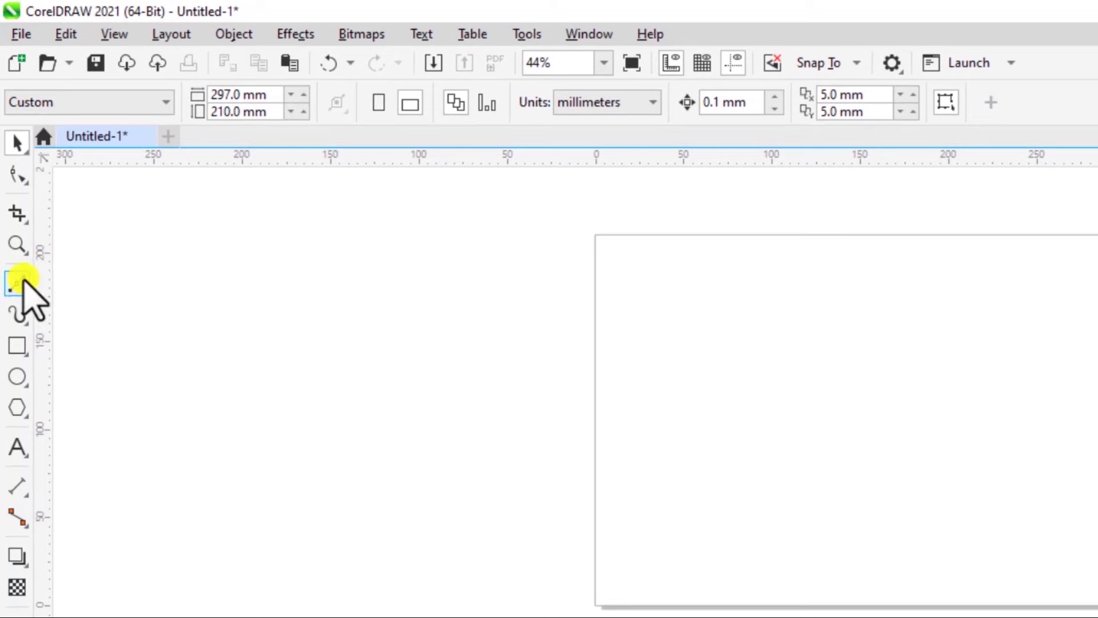
- Draw a horizontal 2-Point Line about 130 mm long in the upper part of the page
{"action": "left_click", "coordinate": [23, 280]}
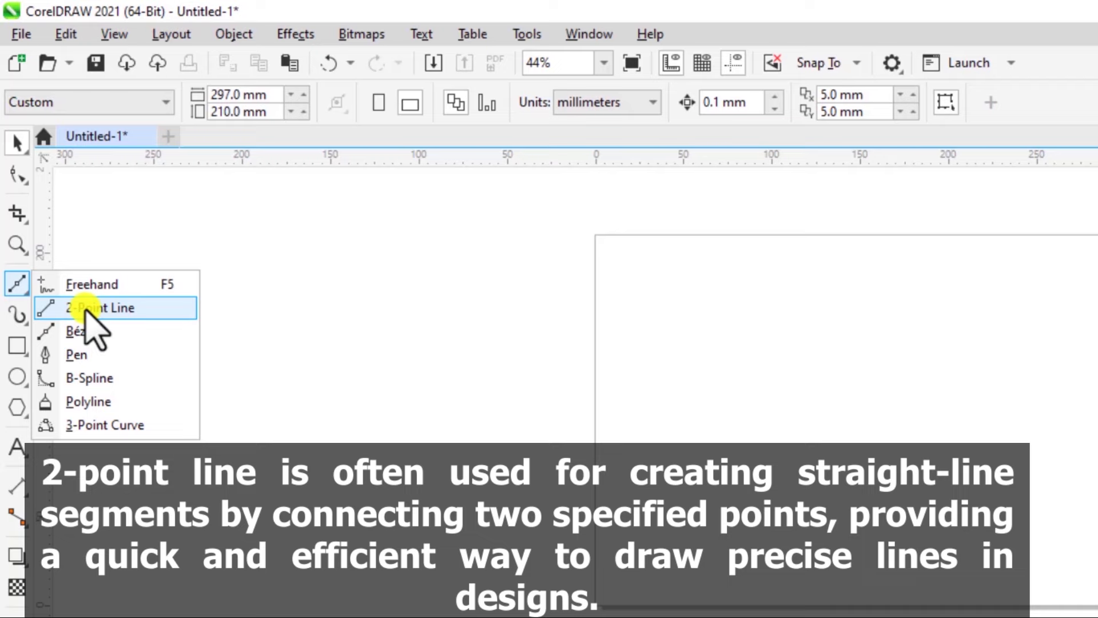
{"action": "left_click", "coordinate": [87, 309]}
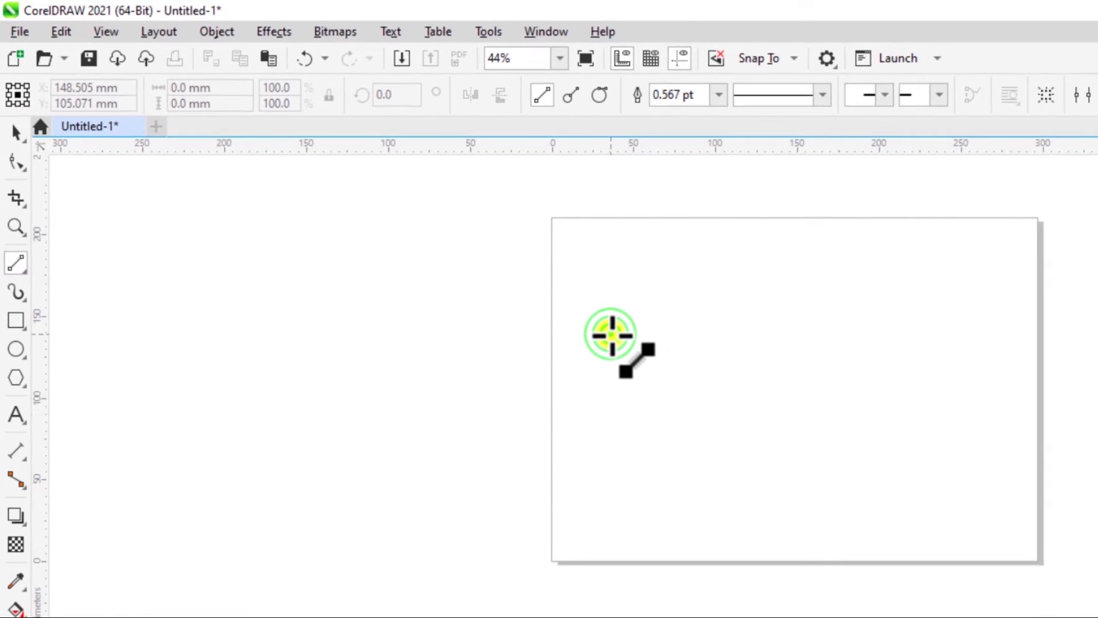
{"action": "left_click_drag", "start_coordinate": [611, 294], "coordinate": [824, 294]}
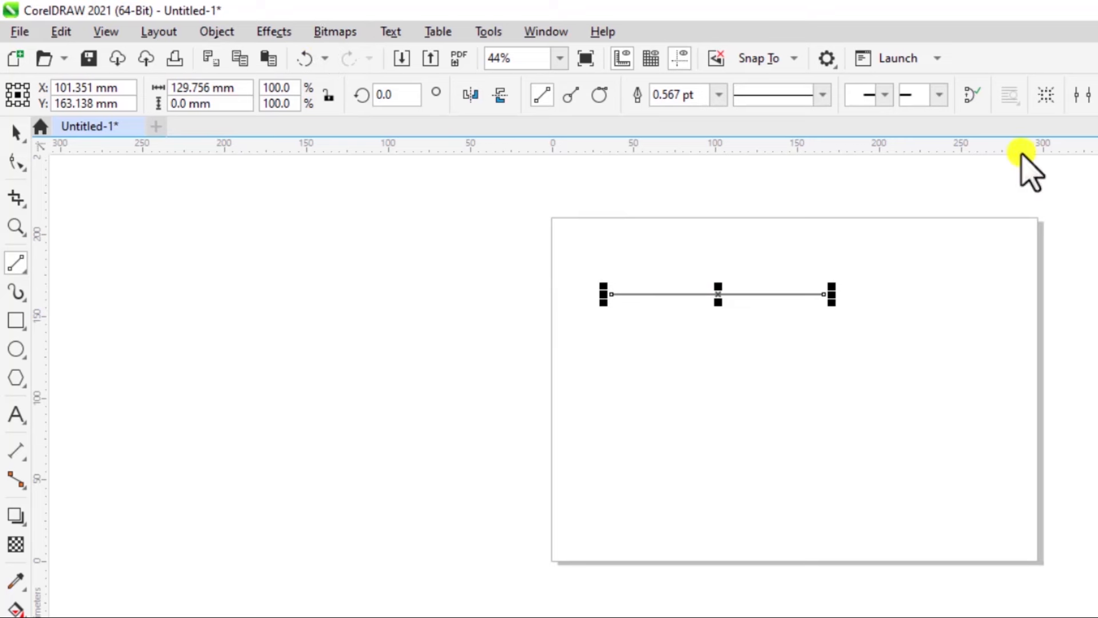
- Try a 2.0 pt outline width on the horizontal line, and settle on 8.0 pt
{"action": "left_click", "coordinate": [720, 95]}
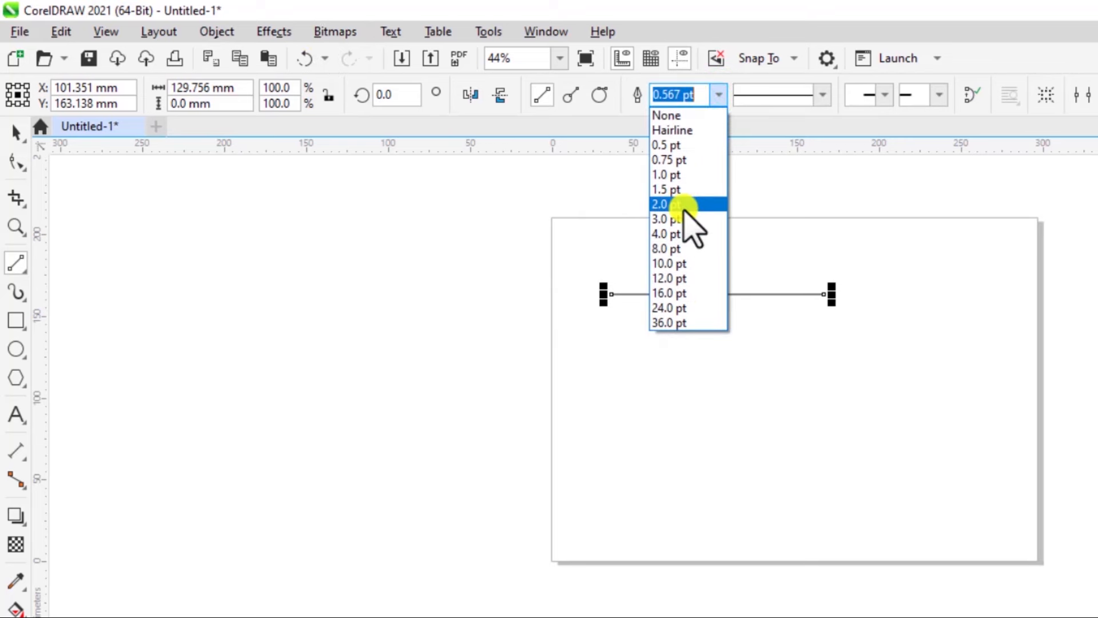
{"action": "left_click", "coordinate": [685, 206]}
{"action": "left_click", "coordinate": [719, 95]}
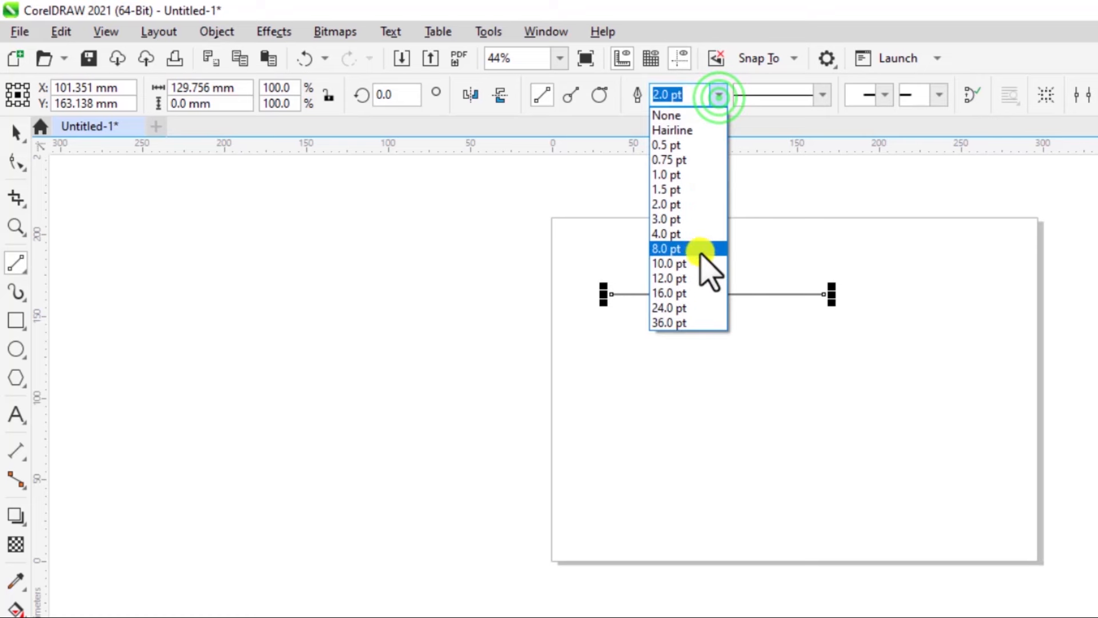
{"action": "left_click", "coordinate": [690, 248]}
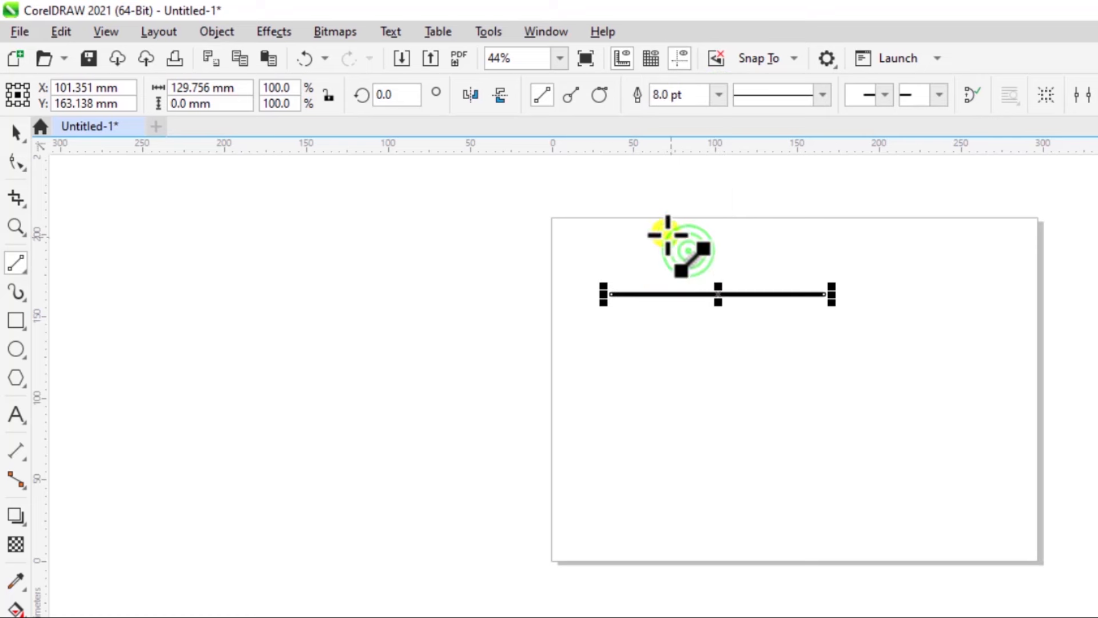
- Try a dotted and a tightly dashed line style on the horizontal line, and return it to the solid style
{"action": "left_click", "coordinate": [825, 95]}
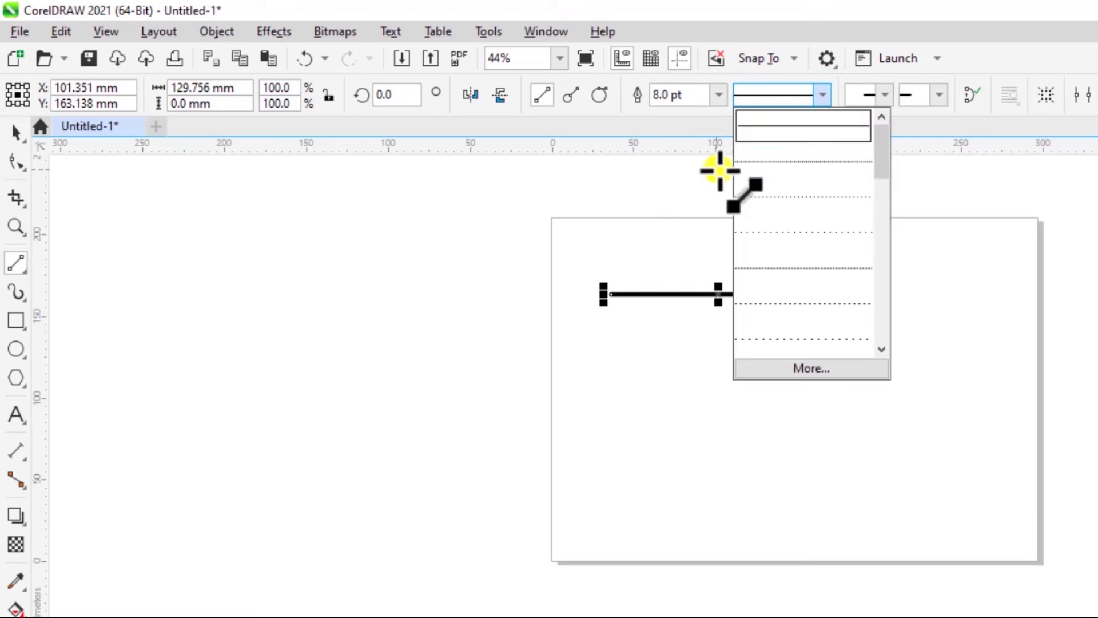
{"action": "left_click", "coordinate": [840, 187]}
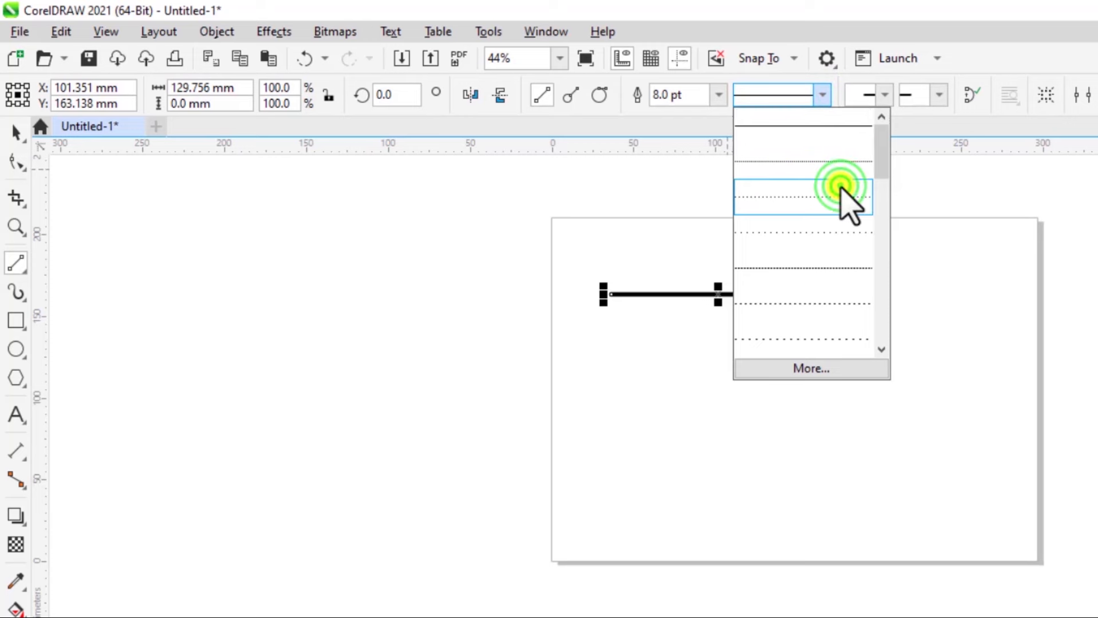
{"action": "left_click", "coordinate": [822, 95]}
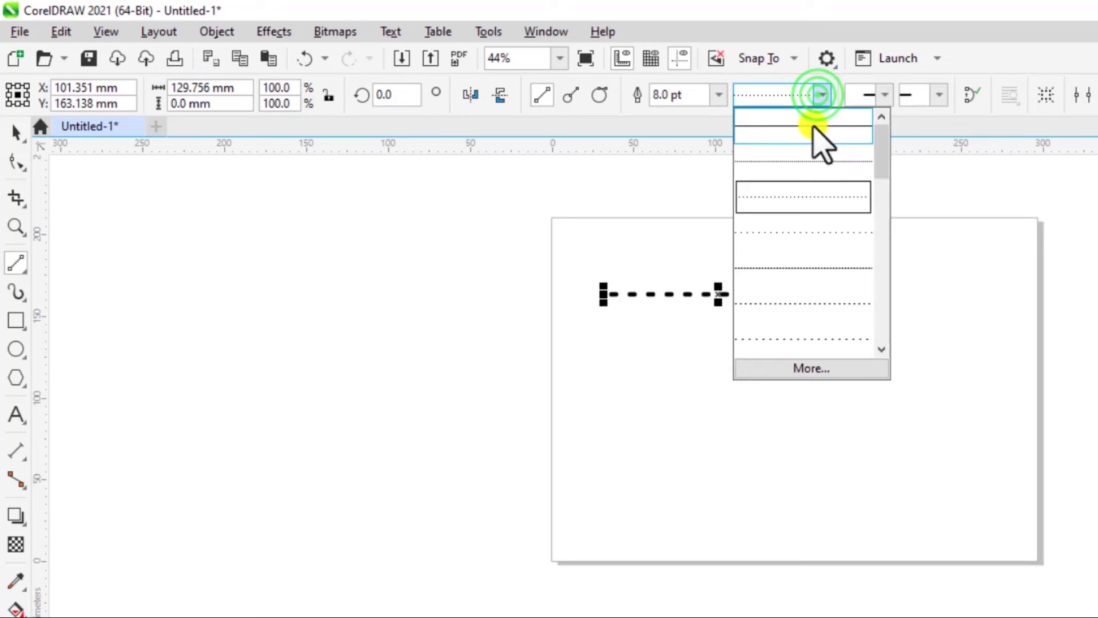
{"action": "left_click", "coordinate": [822, 265]}
{"action": "left_click", "coordinate": [822, 96]}
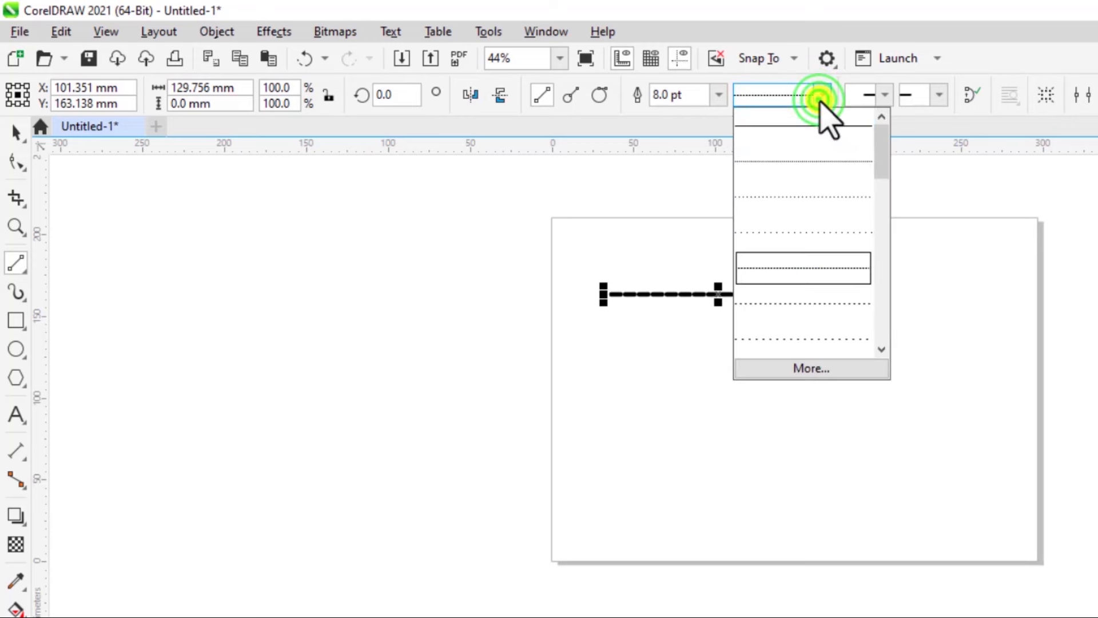
{"action": "left_click", "coordinate": [801, 133]}
- Add a solid triangular arrowhead to the line's start and a thick arrowhead with a notched tail to its end
{"action": "left_click", "coordinate": [886, 95]}
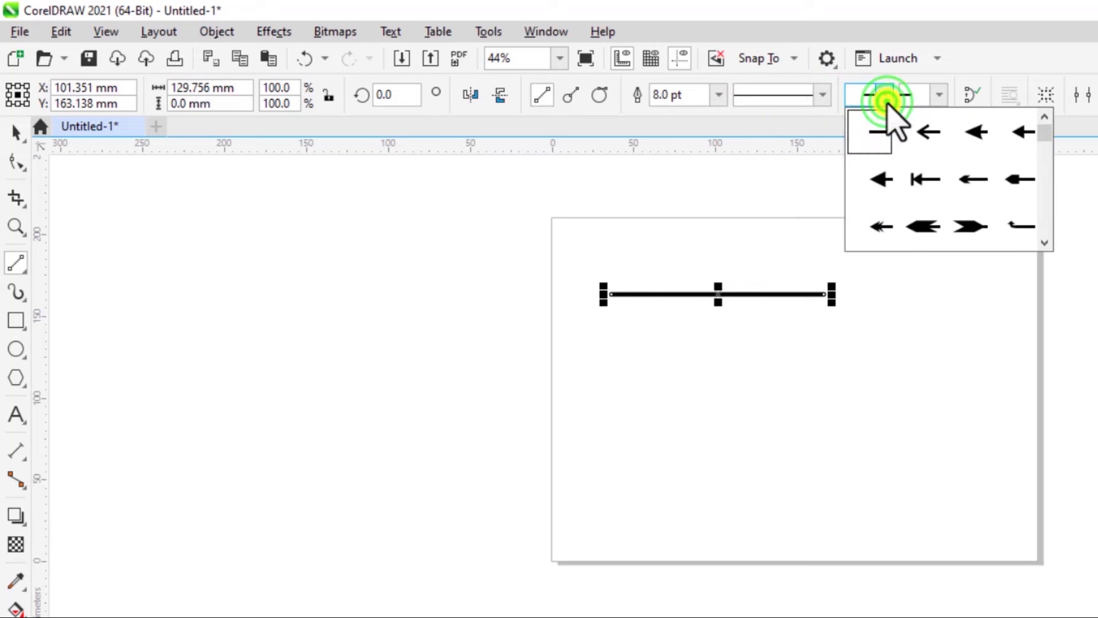
{"action": "left_click", "coordinate": [886, 181]}
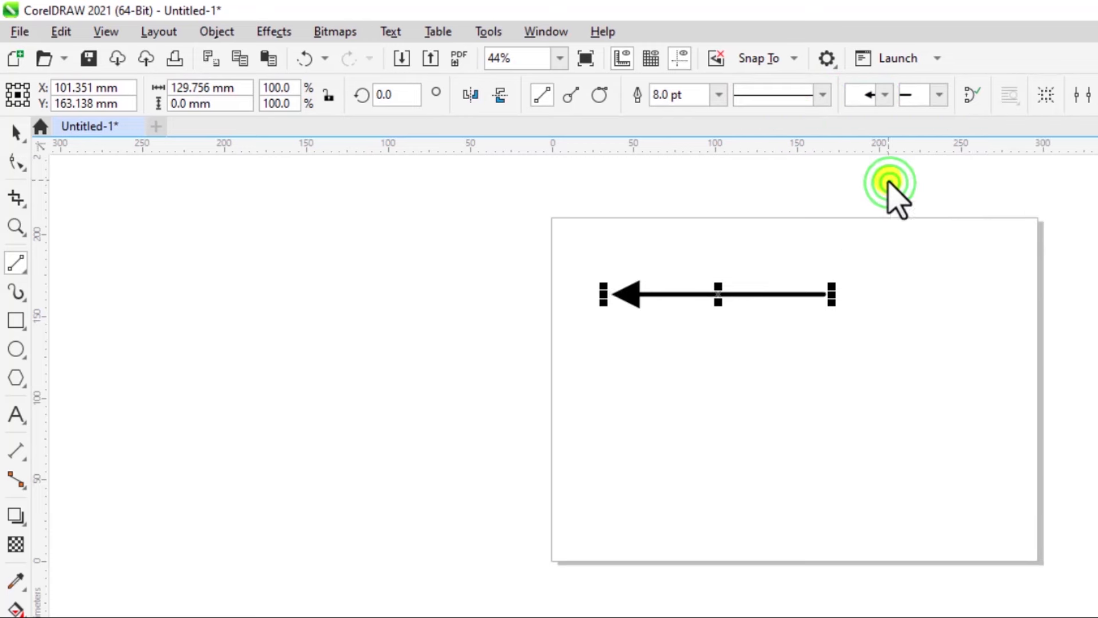
{"action": "left_click", "coordinate": [941, 96]}
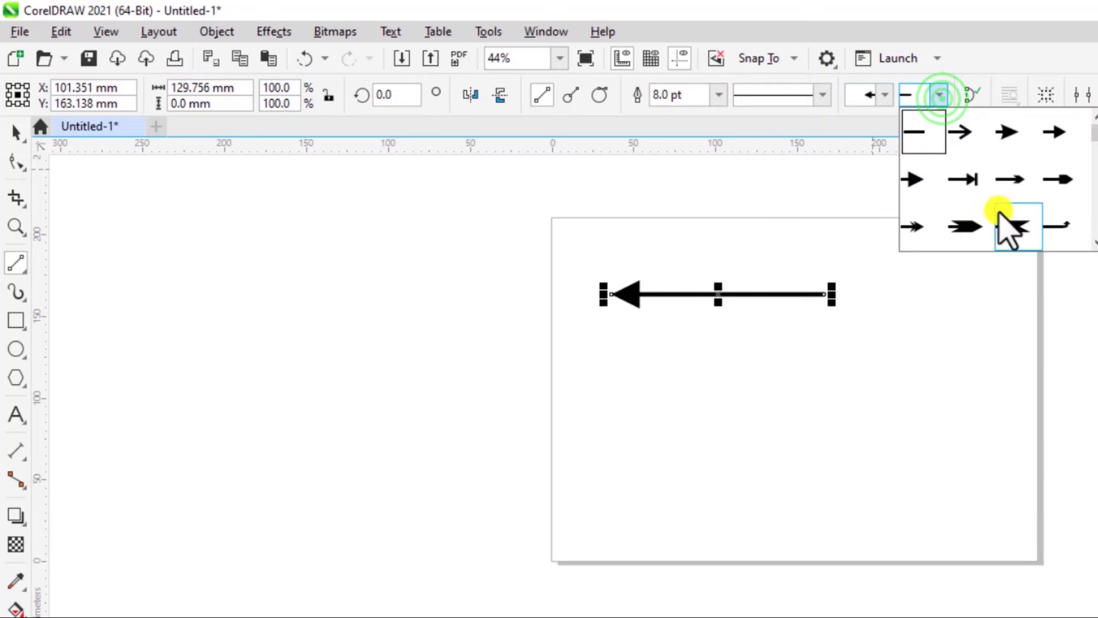
{"action": "left_click", "coordinate": [972, 228]}
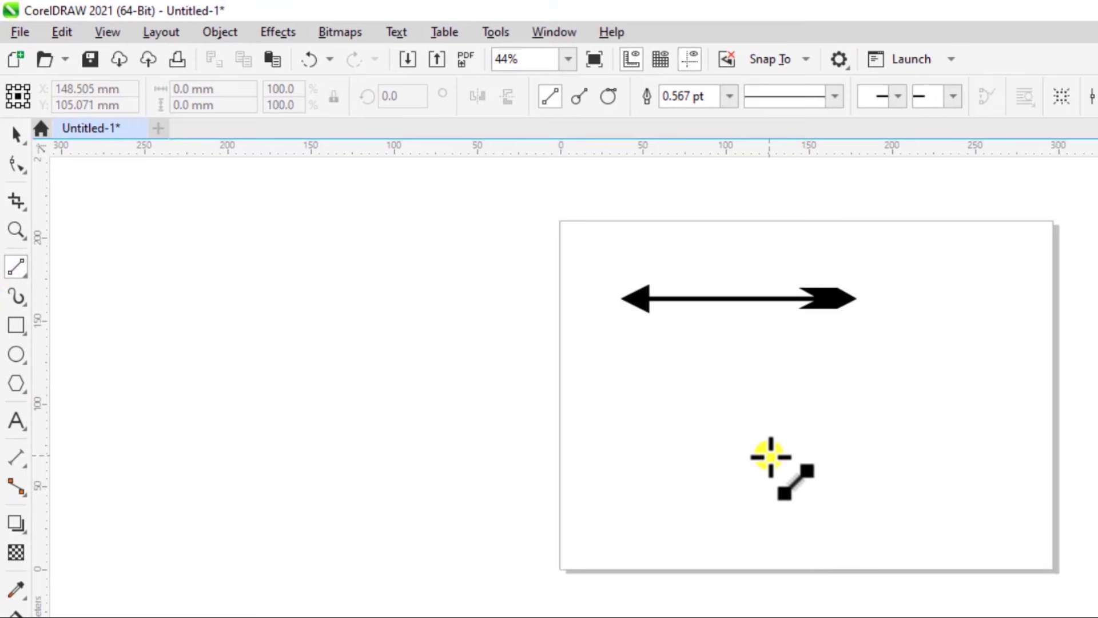
- Draw a closed four-sided shape about 97 by 76 mm below the arrow and a closed triangle about 60 by 86 mm beside it
{"action": "mouse_move", "coordinate": [627, 398]}
{"action": "left_mouse_down"}
{"action": "mouse_move", "coordinate": [783, 398]}
{"action": "mouse_move", "coordinate": [783, 525]}
{"action": "mouse_move", "coordinate": [693, 507]}
{"action": "mouse_move", "coordinate": [628, 540]}
{"action": "mouse_move", "coordinate": [612, 535]}
{"action": "mouse_move", "coordinate": [623, 531]}
{"action": "mouse_move", "coordinate": [637, 431]}
{"action": "mouse_move", "coordinate": [628, 396]}
{"action": "left_mouse_up"}
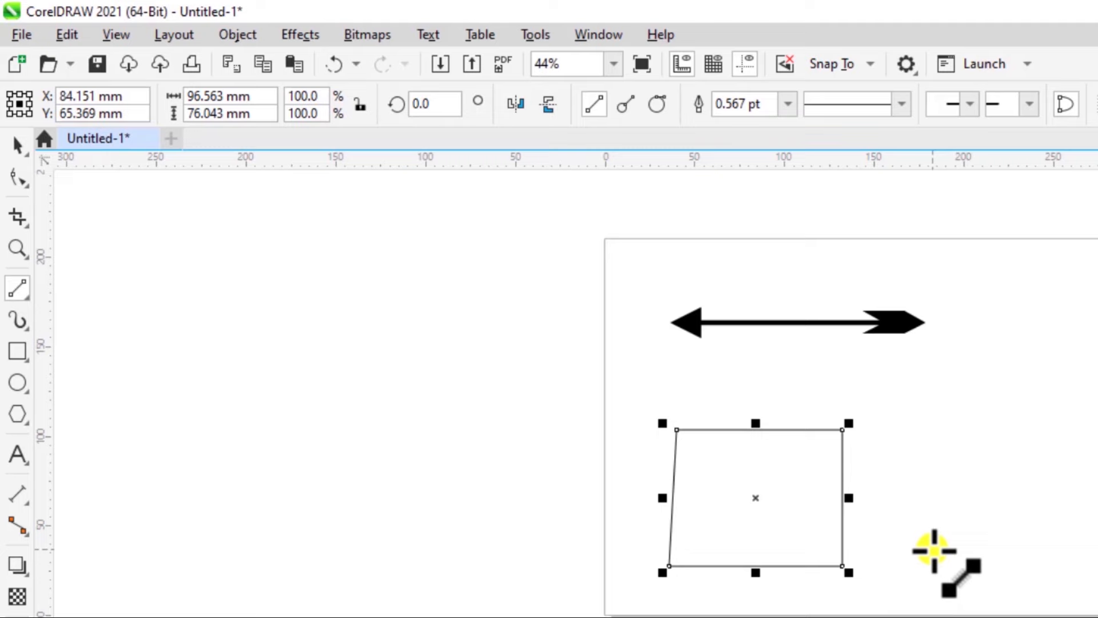
{"action": "left_click_drag", "start_coordinate": [926, 541], "coordinate": [989, 414]}
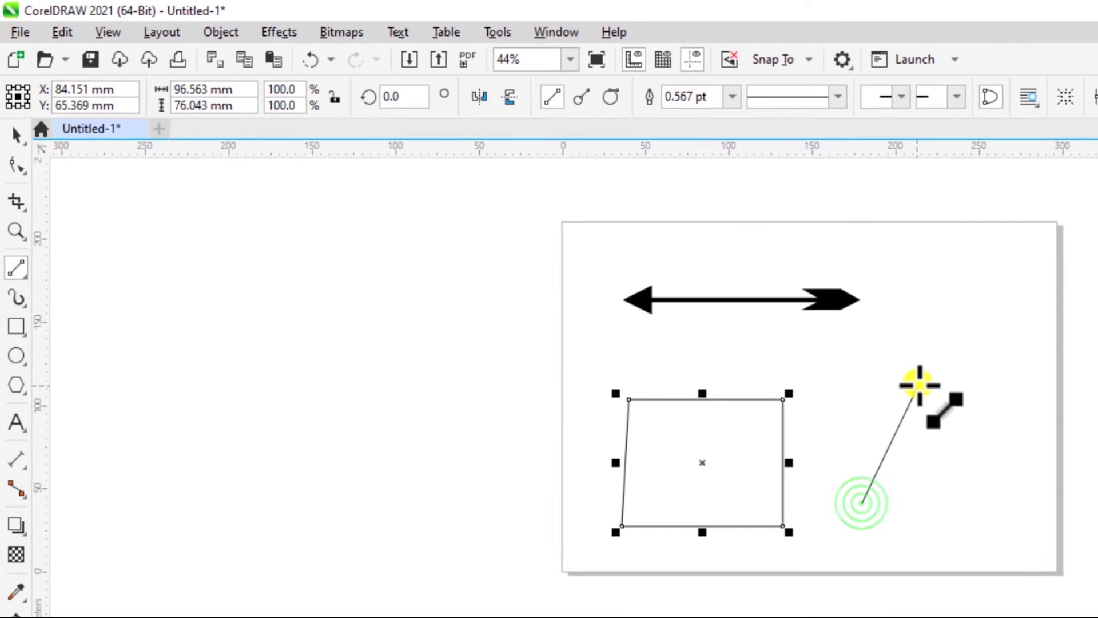
{"action": "left_click_drag", "start_coordinate": [919, 384], "coordinate": [861, 503]}
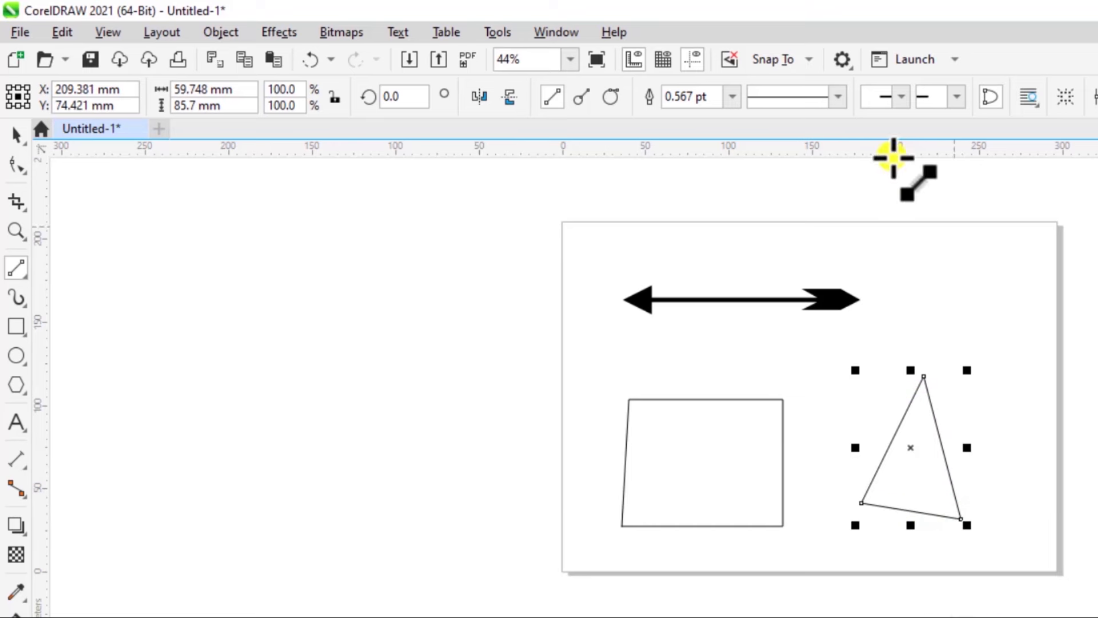
- Give the four-sided shape a 4.0 pt outline and a green fill (#33CC99)
{"action": "left_click", "coordinate": [14, 135]}
{"action": "left_click", "coordinate": [757, 508]}
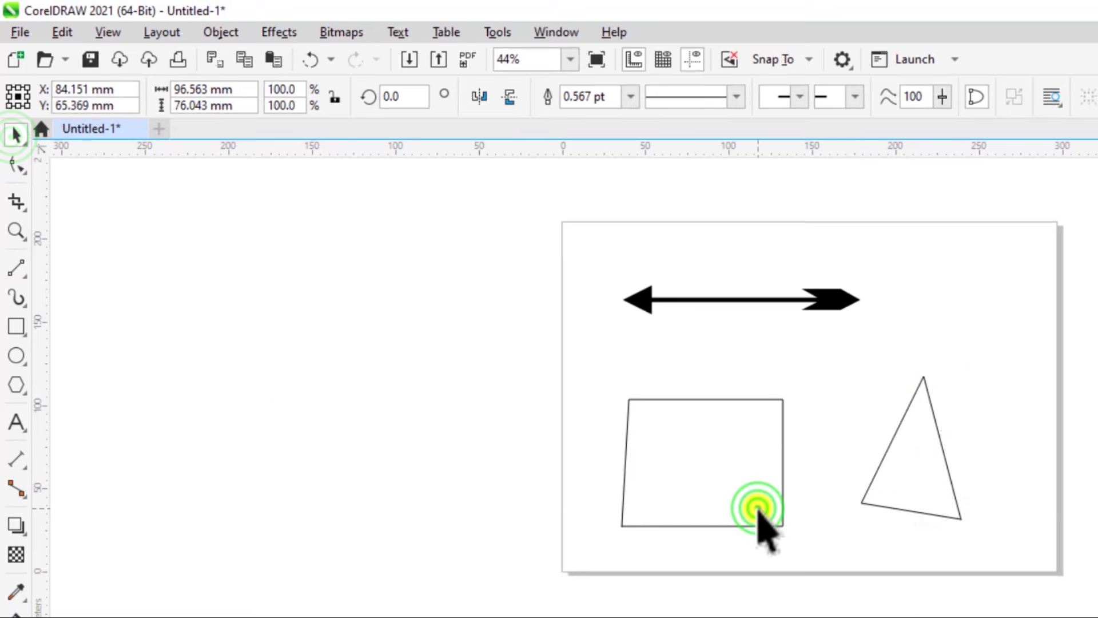
{"action": "left_click", "coordinate": [631, 99]}
{"action": "left_click", "coordinate": [592, 238]}
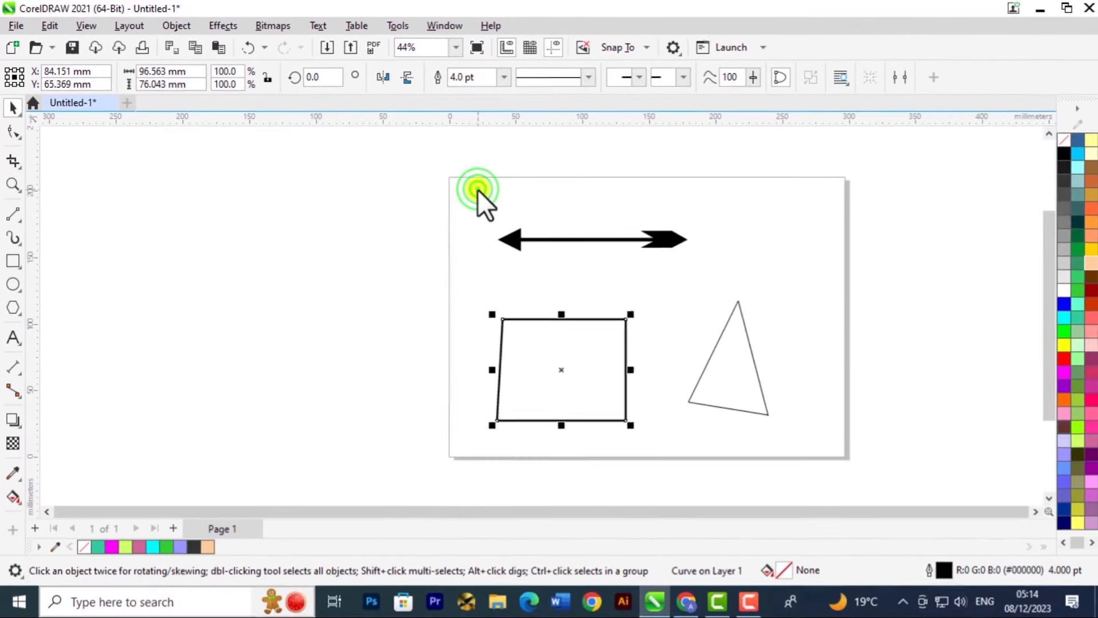
{"action": "left_click", "coordinate": [1078, 314]}
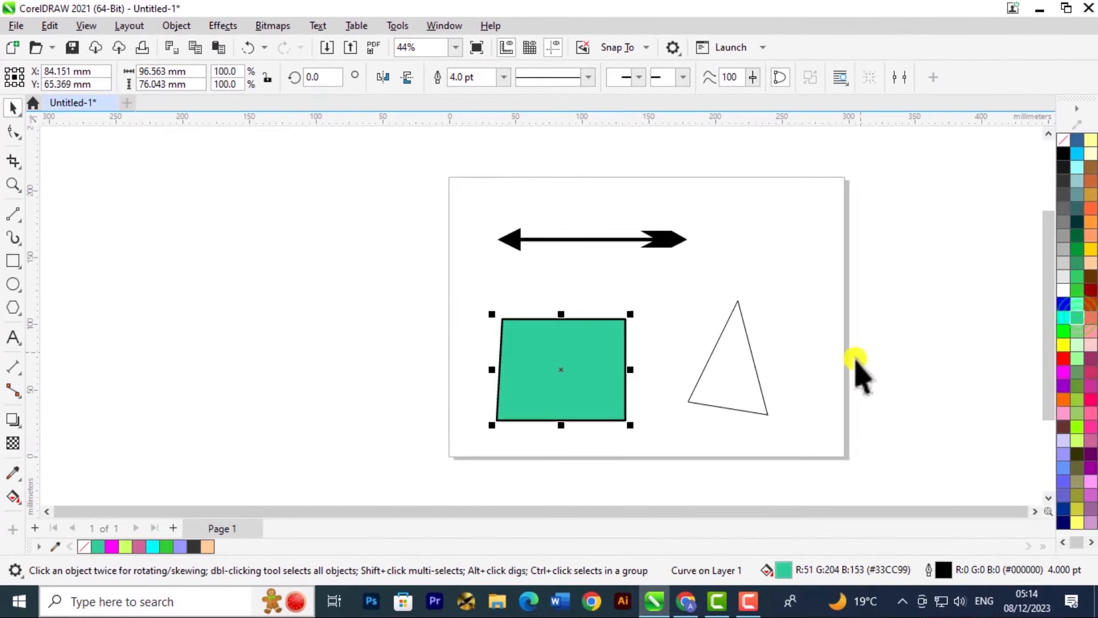
- Fill the triangle beside the four-sided shape with light yellow-green (#CCFF66)
{"action": "left_click", "coordinate": [761, 411]}
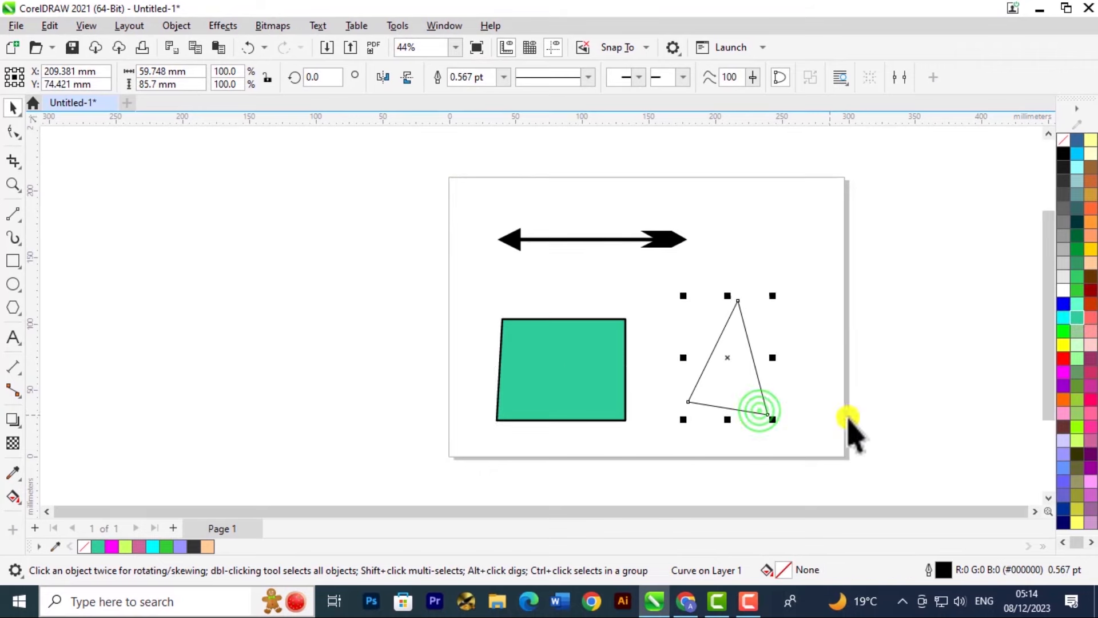
{"action": "left_click", "coordinate": [1077, 441]}
{"action": "left_click", "coordinate": [502, 270]}
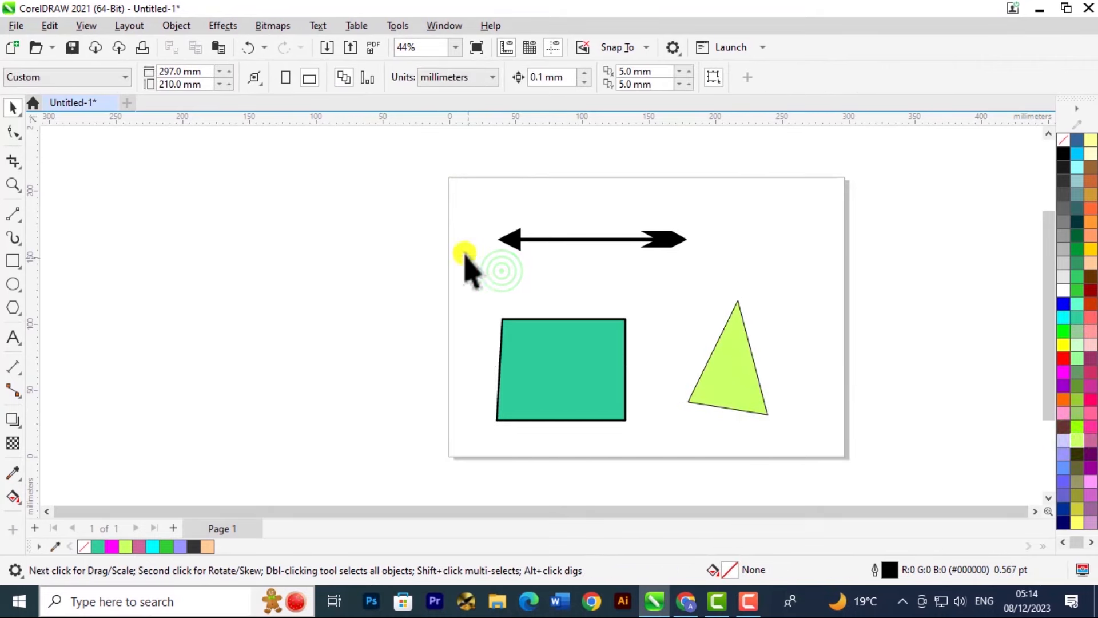
- Move the triangle, the double-headed arrow and the green four-sided shape off the page to the blank area on its left
{"action": "left_click_drag", "start_coordinate": [504, 201], "coordinate": [787, 506]}
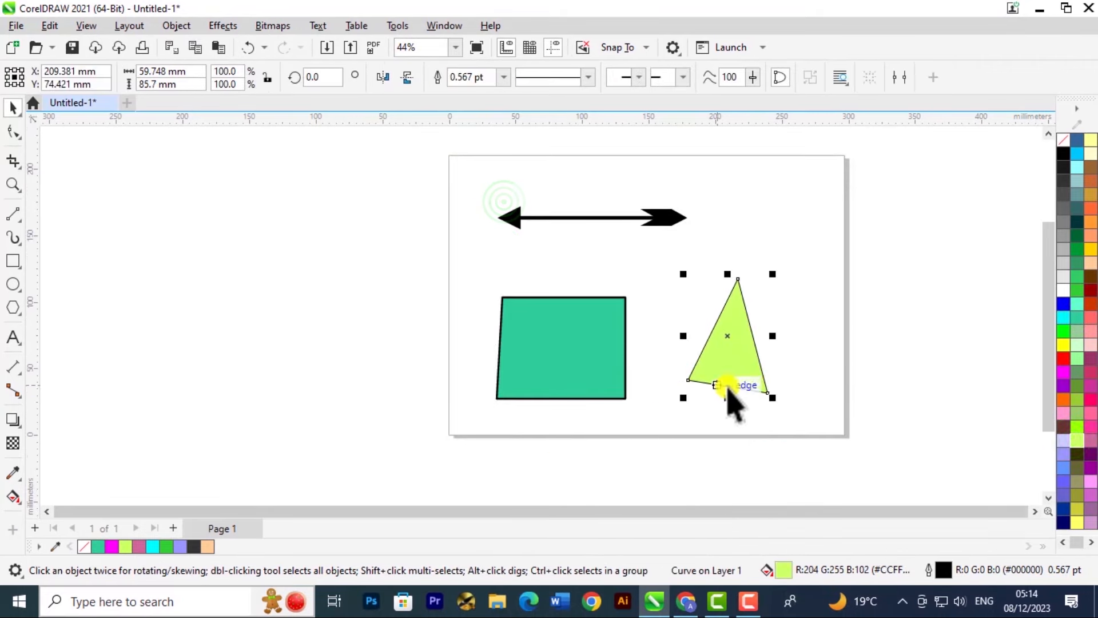
{"action": "left_click_drag", "start_coordinate": [737, 372], "coordinate": [312, 252]}
{"action": "left_click_drag", "start_coordinate": [505, 185], "coordinate": [759, 461]}
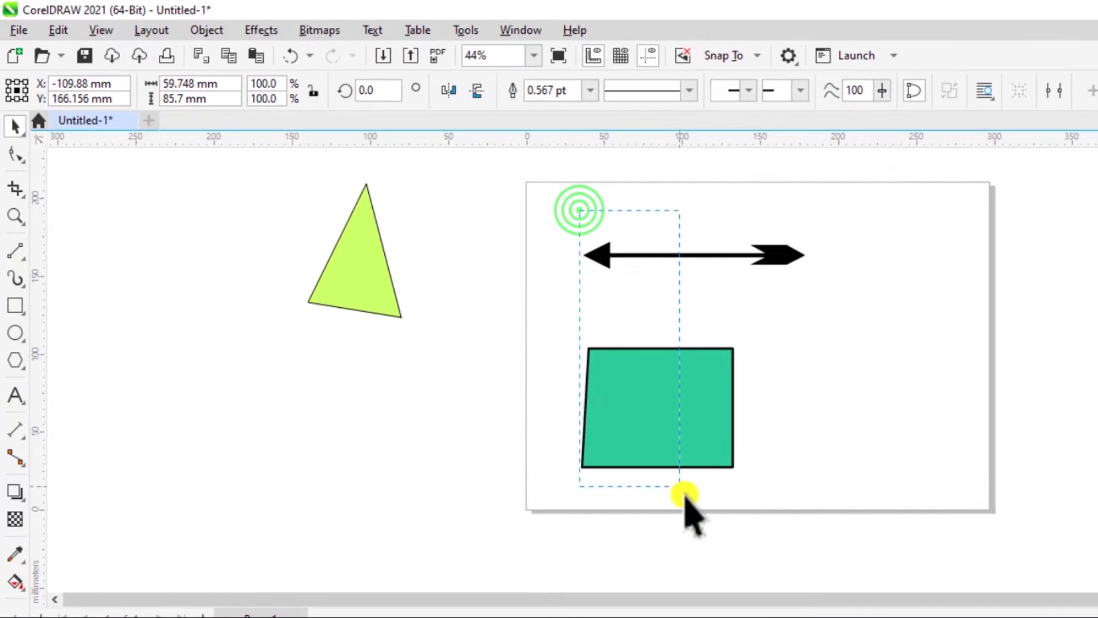
{"action": "left_click_drag", "start_coordinate": [862, 525], "coordinate": [862, 525]}
{"action": "left_click_drag", "start_coordinate": [679, 412], "coordinate": [326, 469]}
{"action": "scroll", "coordinate": [689, 469], "scroll_direction": "up", "scroll_amount": 1}
{"action": "scroll", "coordinate": [688, 469], "scroll_direction": "down", "scroll_amount": 1}
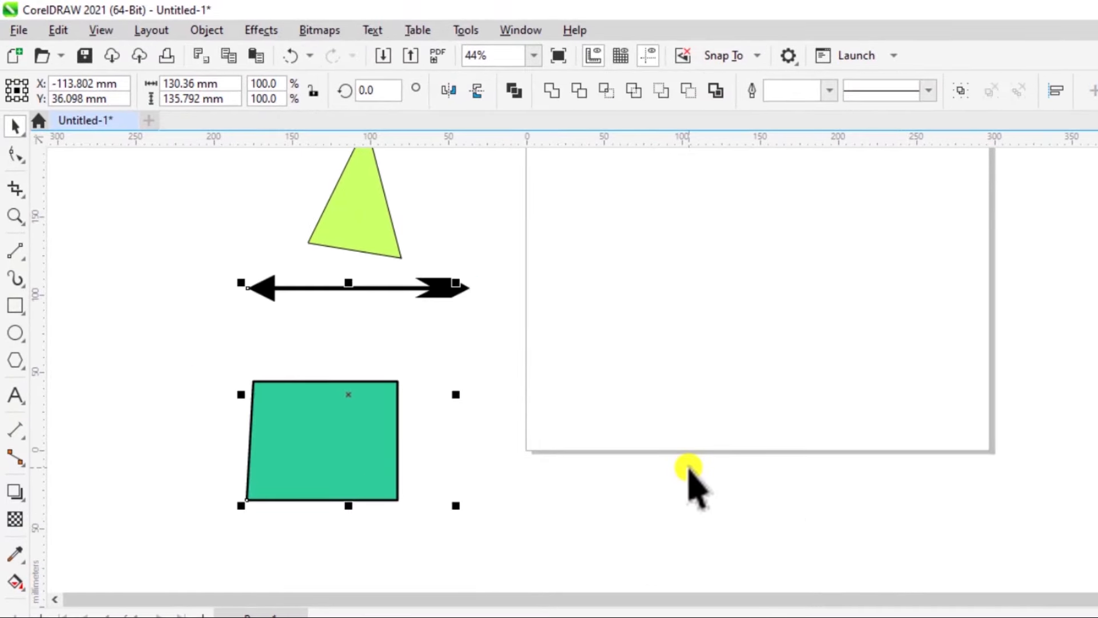
{"action": "scroll", "coordinate": [690, 483], "scroll_direction": "up", "scroll_amount": 2}
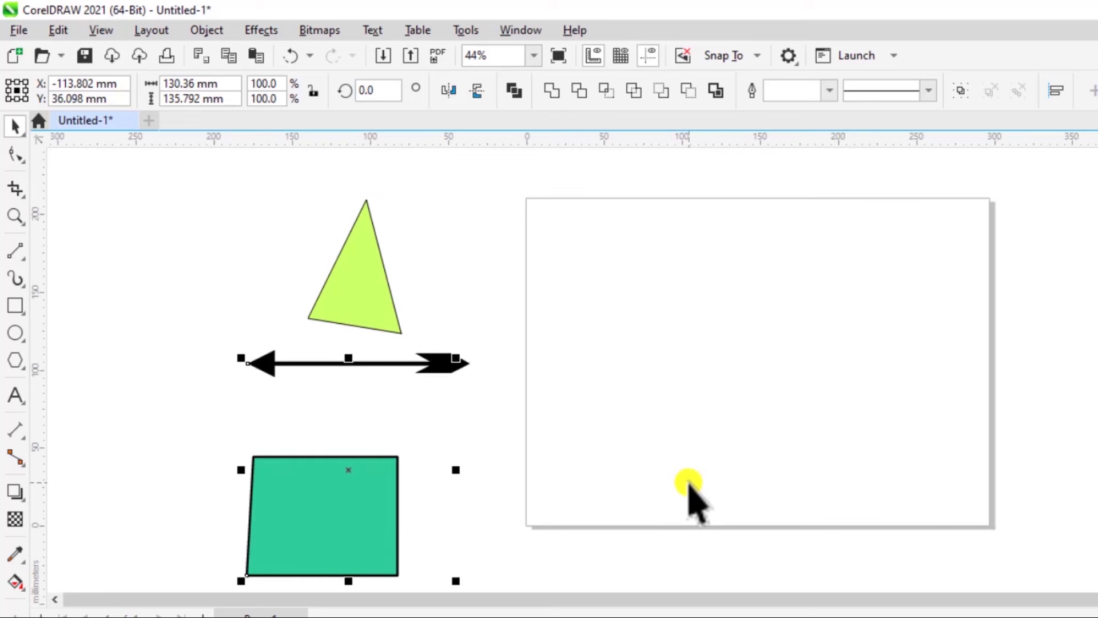
- Draw a closed Bézier shape about 138 by 102 mm, with a wavy upper edge and straight sides along the remaining outline
{"action": "left_click", "coordinate": [20, 252]}
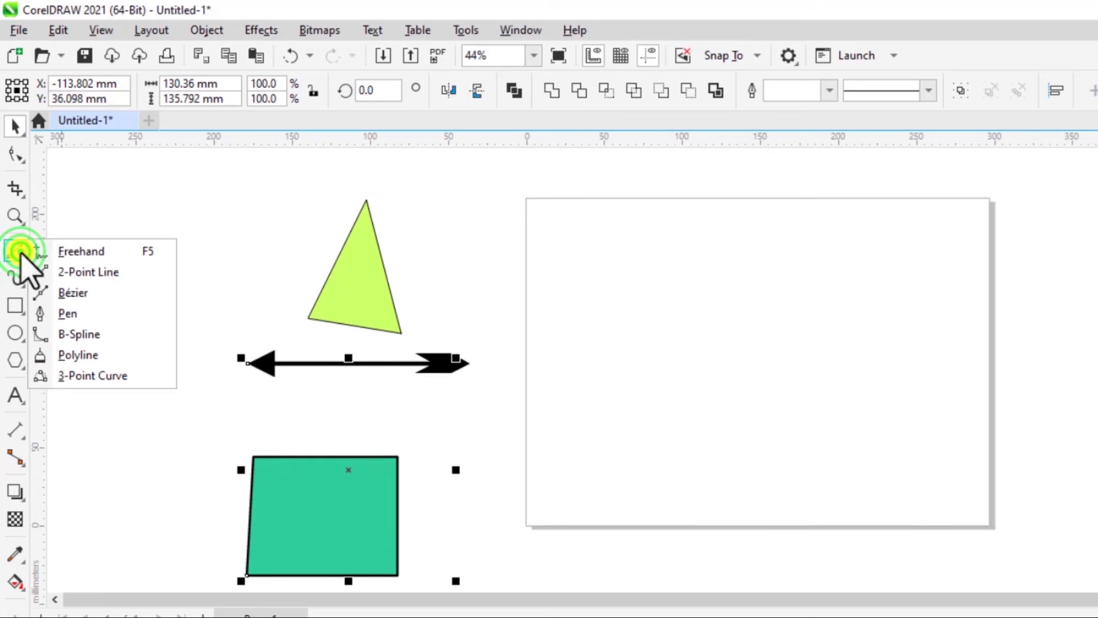
{"action": "left_click", "coordinate": [110, 289]}
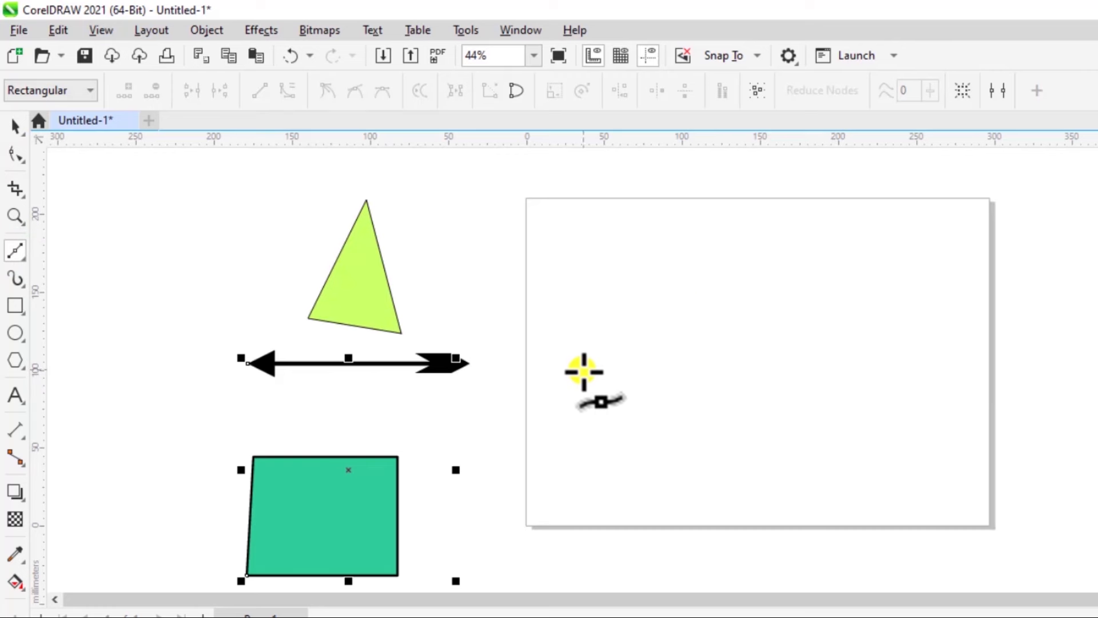
{"action": "left_click", "coordinate": [586, 404]}
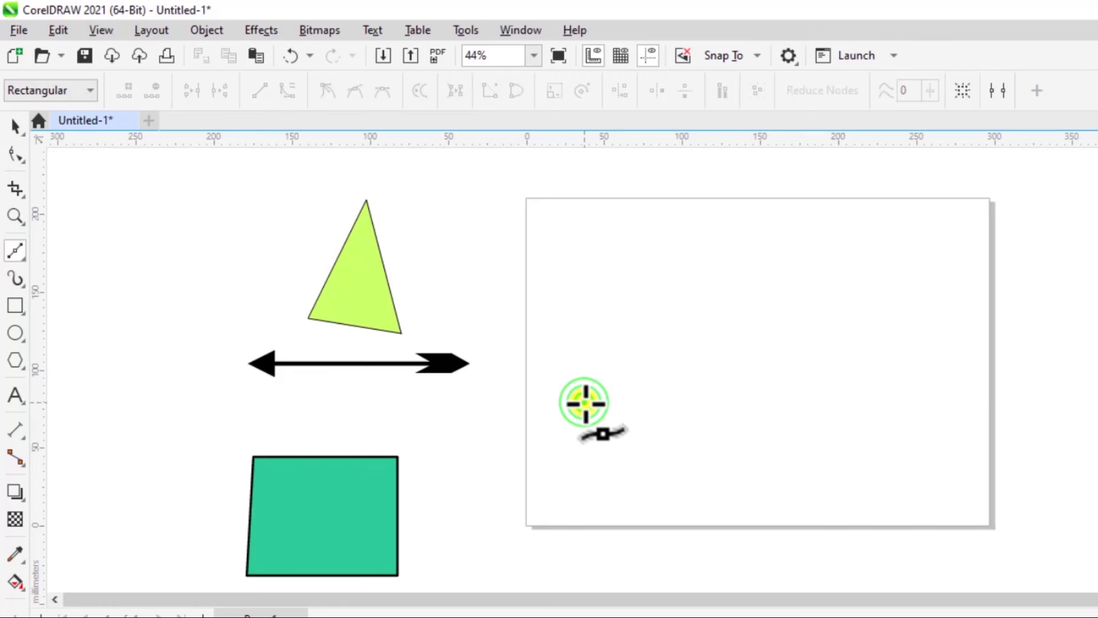
{"action": "left_click_drag", "start_coordinate": [662, 343], "coordinate": [751, 381]}
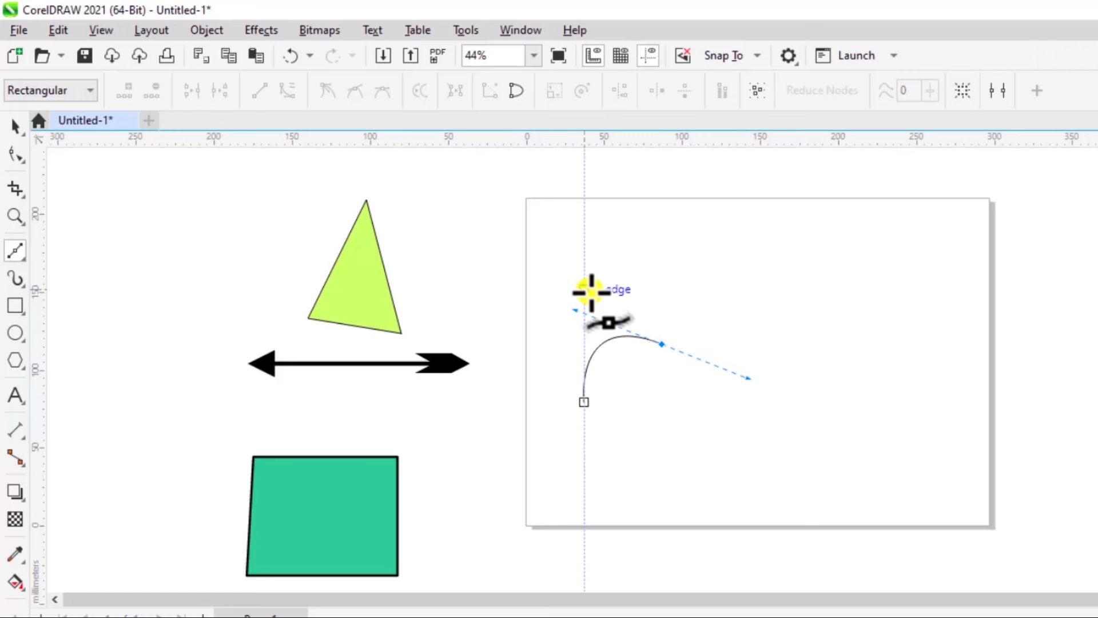
{"action": "left_click", "coordinate": [737, 302]}
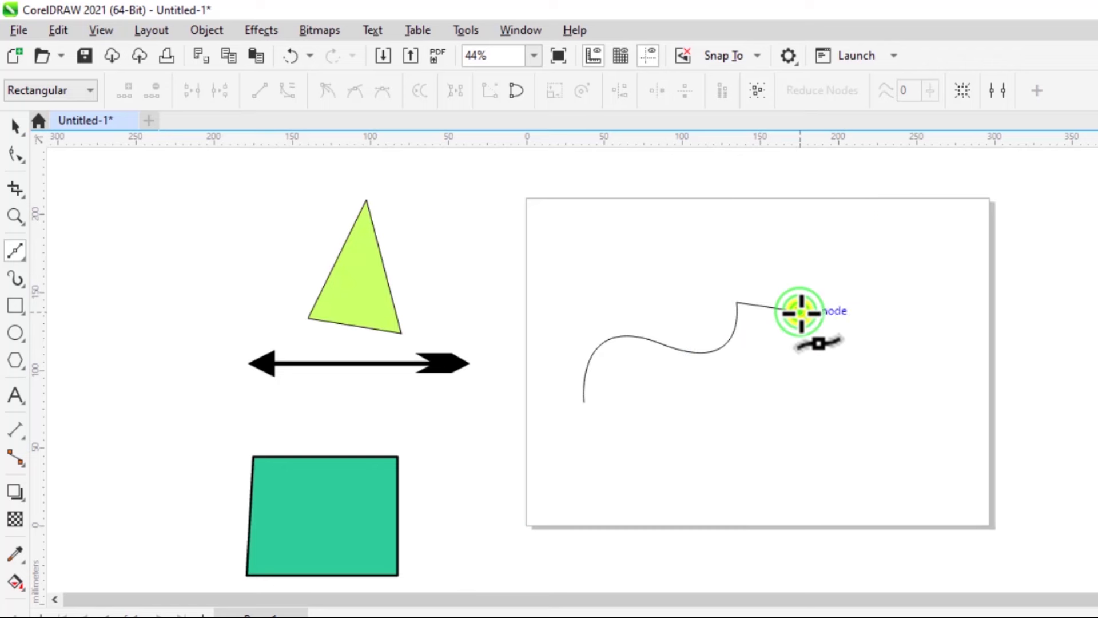
{"action": "left_click", "coordinate": [799, 410]}
{"action": "left_click", "coordinate": [715, 450]}
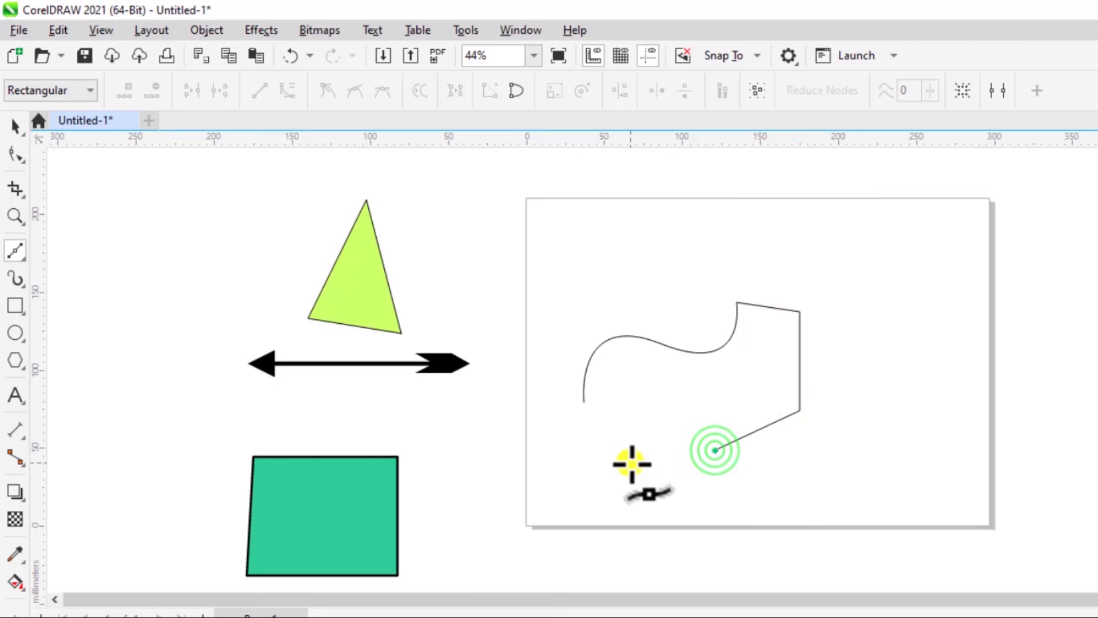
{"action": "left_click", "coordinate": [629, 461]}
{"action": "left_click", "coordinate": [600, 419]}
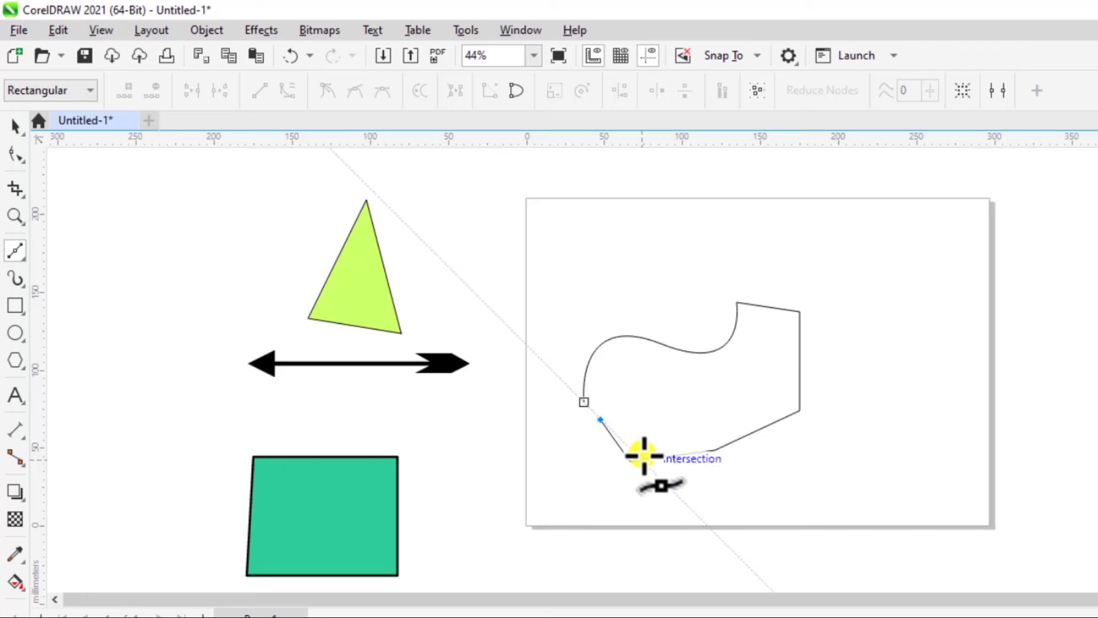
{"action": "left_click", "coordinate": [584, 402]}
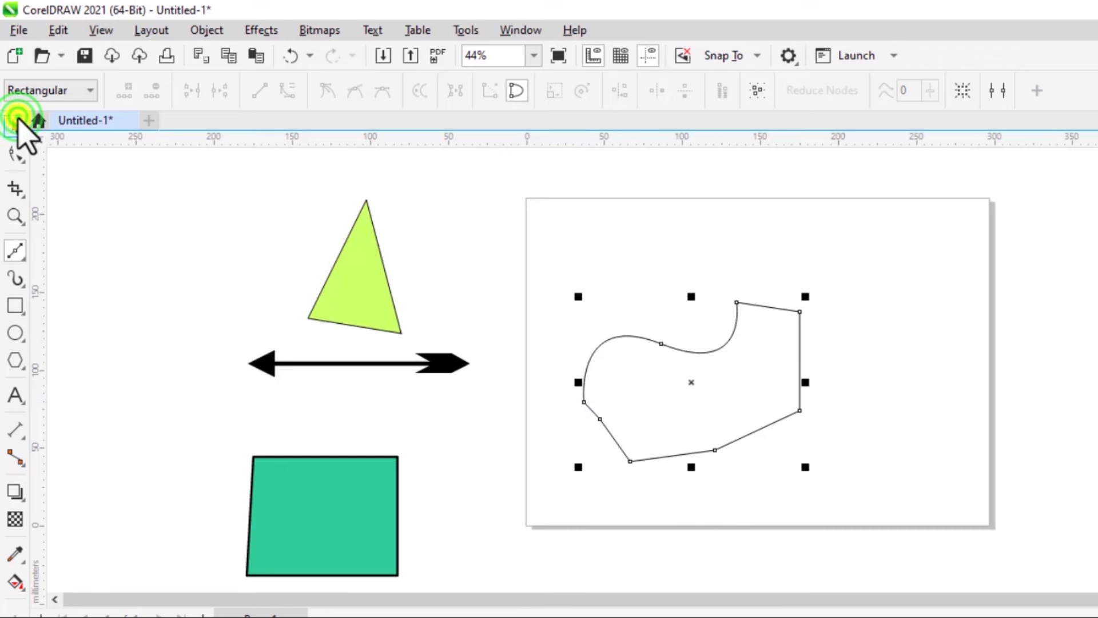
- Move the new Bézier shape up and left so it overlaps the page's upper-left corner, and deselect it
{"action": "left_click", "coordinate": [17, 123]}
{"action": "left_click_drag", "start_coordinate": [701, 443], "coordinate": [598, 321]}
{"action": "left_click", "coordinate": [671, 422]}
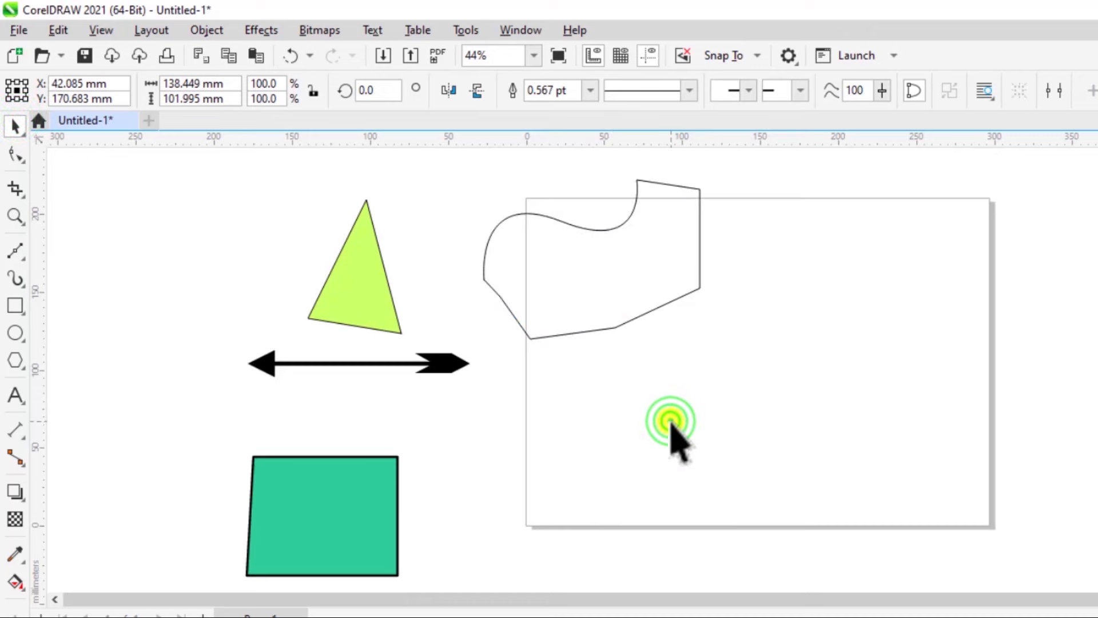
- Draw a second closed Bézier shape from smooth curved segments on the free area below and beside the first one
{"action": "left_click", "coordinate": [15, 249]}
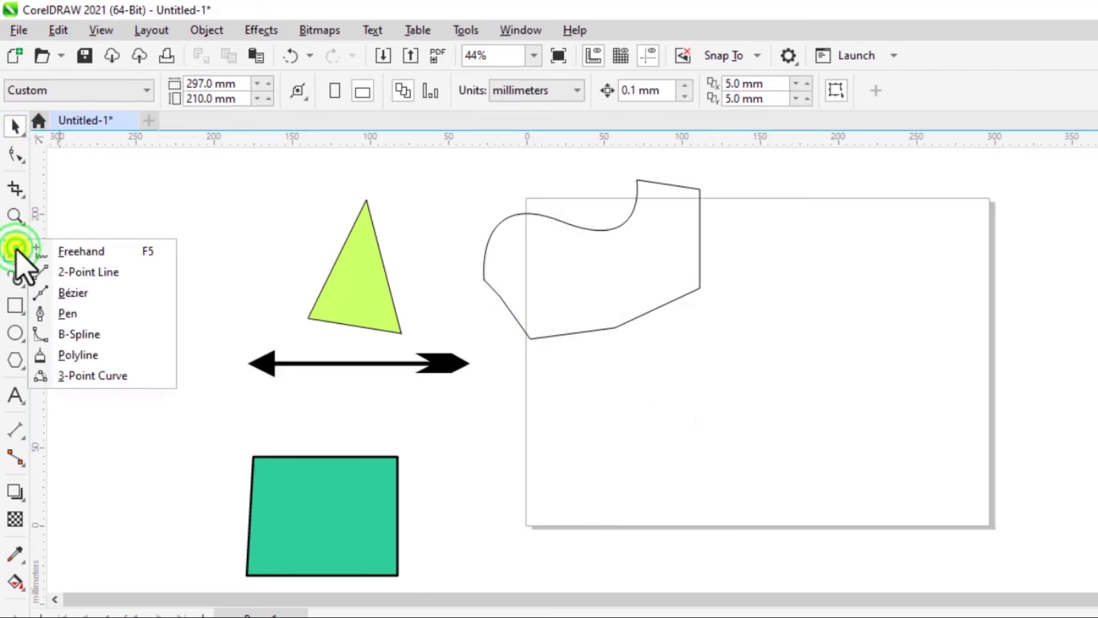
{"action": "left_click", "coordinate": [86, 293]}
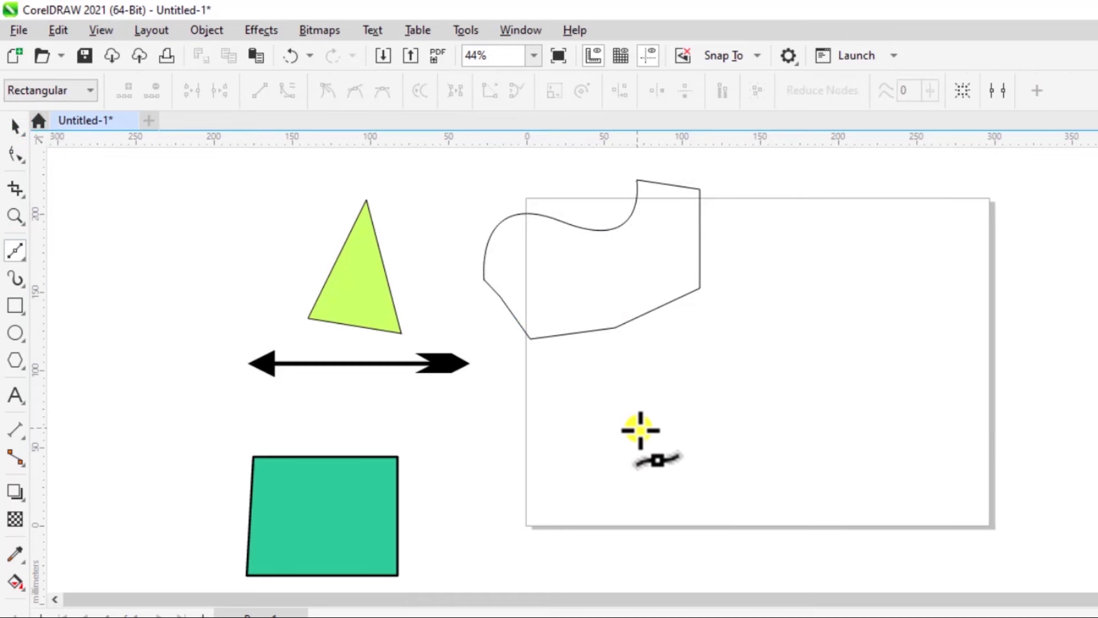
{"action": "left_click", "coordinate": [632, 423]}
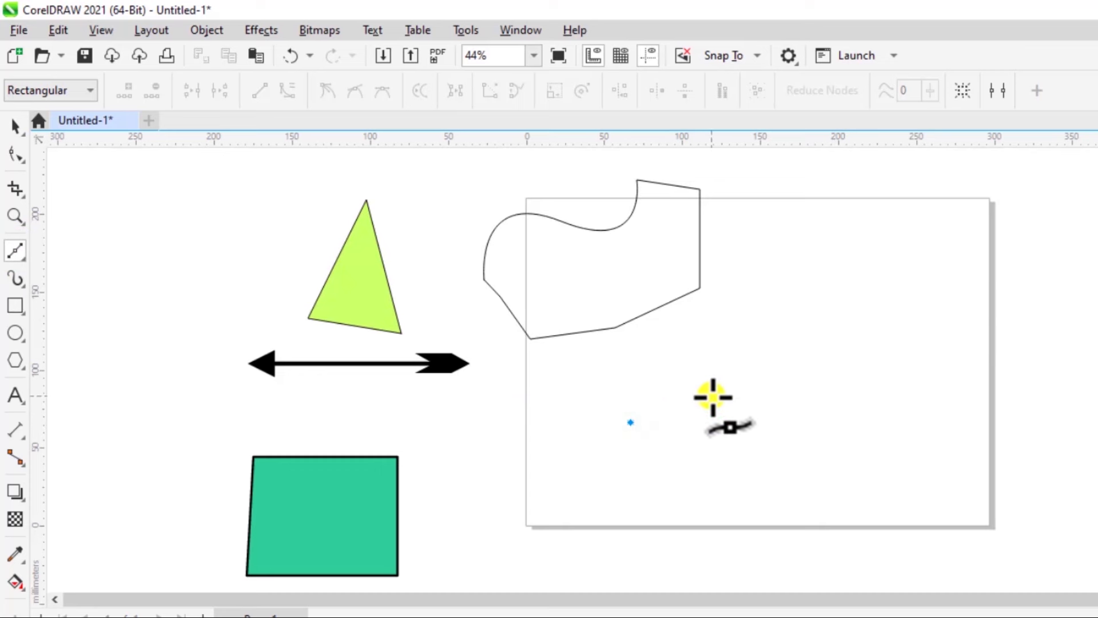
{"action": "left_click_drag", "start_coordinate": [715, 399], "coordinate": [785, 432]}
{"action": "left_click_drag", "start_coordinate": [813, 396], "coordinate": [874, 300]}
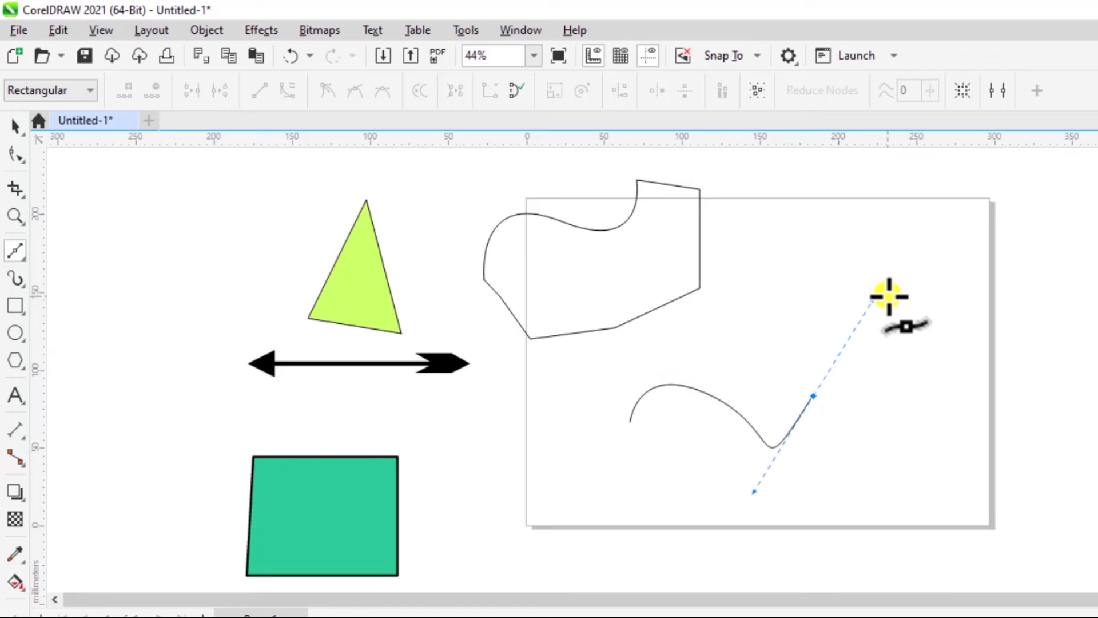
{"action": "left_click_drag", "start_coordinate": [877, 301], "coordinate": [789, 252]}
{"action": "left_click_drag", "start_coordinate": [778, 314], "coordinate": [729, 367]}
{"action": "left_click", "coordinate": [664, 355]}
{"action": "left_click_drag", "start_coordinate": [665, 356], "coordinate": [667, 306]}
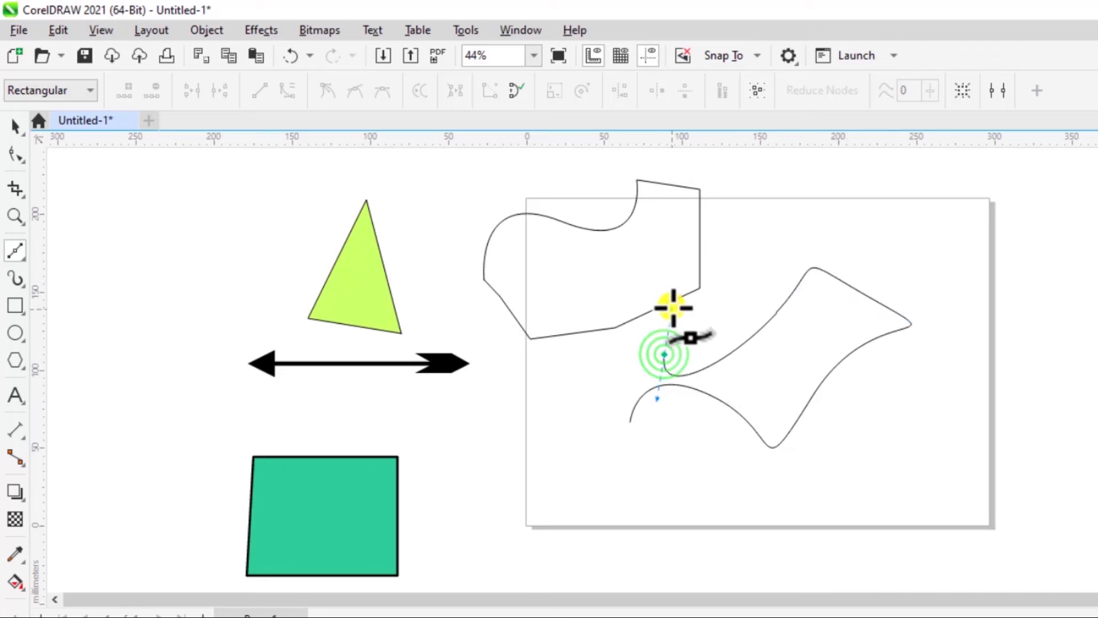
{"action": "left_click", "coordinate": [621, 363]}
{"action": "left_click_drag", "start_coordinate": [621, 363], "coordinate": [630, 422]}
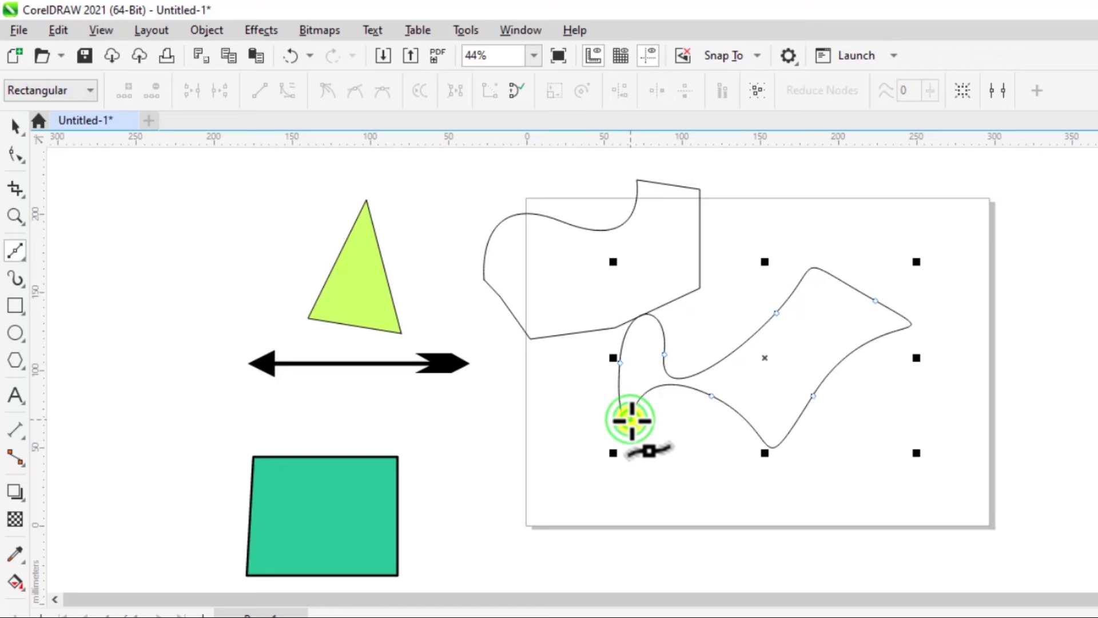
- Move the second Bézier shape toward the page's lower right and shift the first one slightly down and right
{"action": "left_click", "coordinate": [14, 155]}
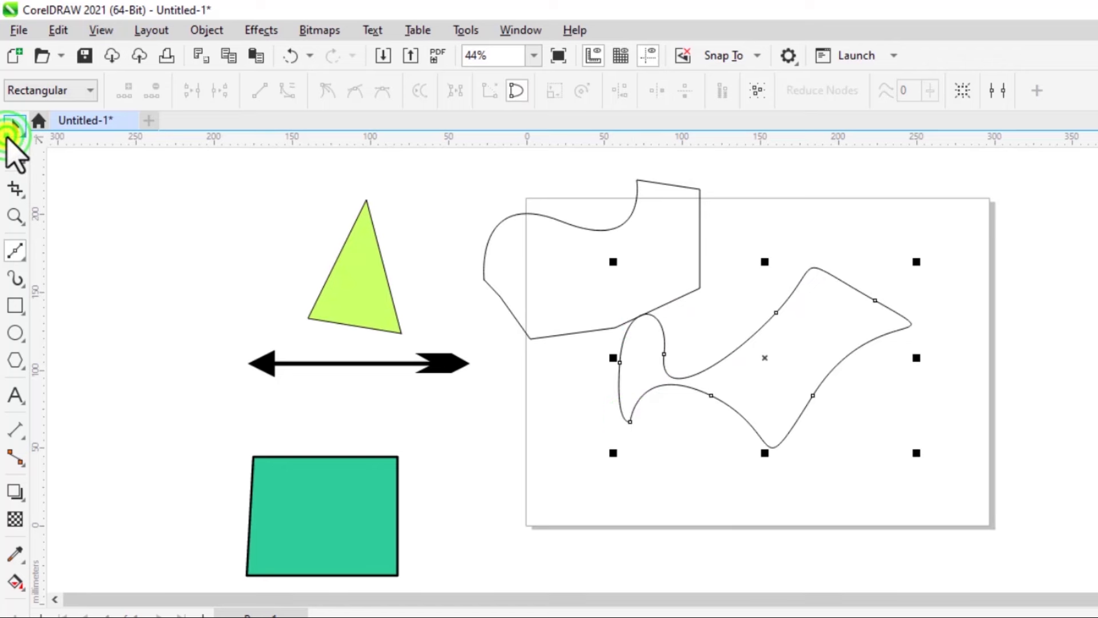
{"action": "left_click", "coordinate": [14, 126]}
{"action": "left_click_drag", "start_coordinate": [736, 356], "coordinate": [775, 417]}
{"action": "left_click_drag", "start_coordinate": [608, 294], "coordinate": [625, 301]}
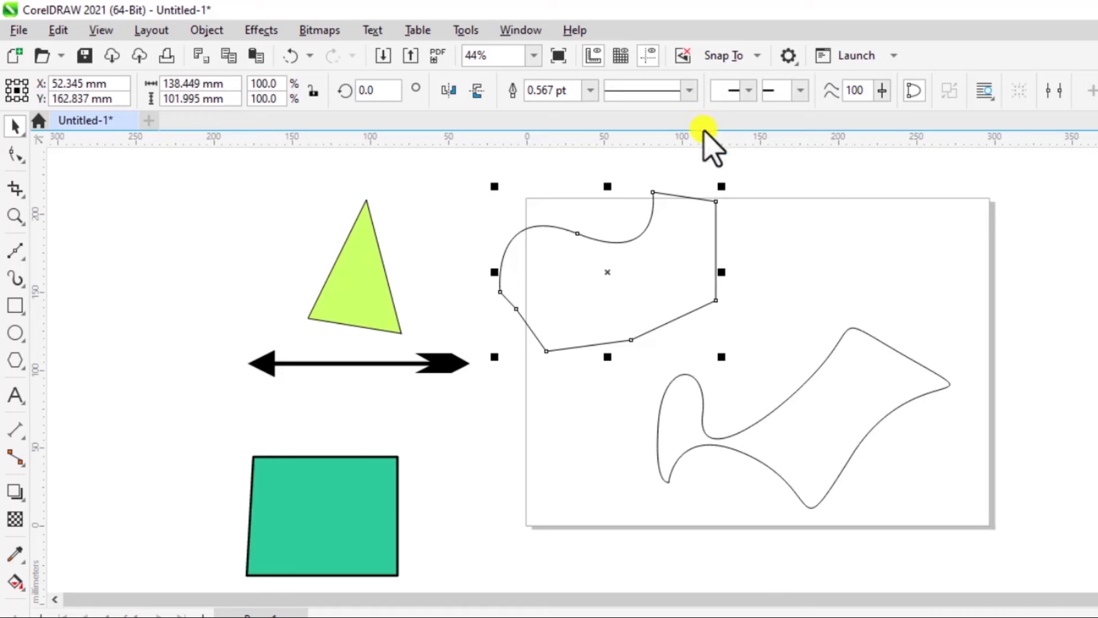
- Give the first Bézier shape a dotted 8.0 pt outline and a cyan fill (#00FFFF)
{"action": "left_click", "coordinate": [690, 97]}
{"action": "left_click", "coordinate": [666, 256]}
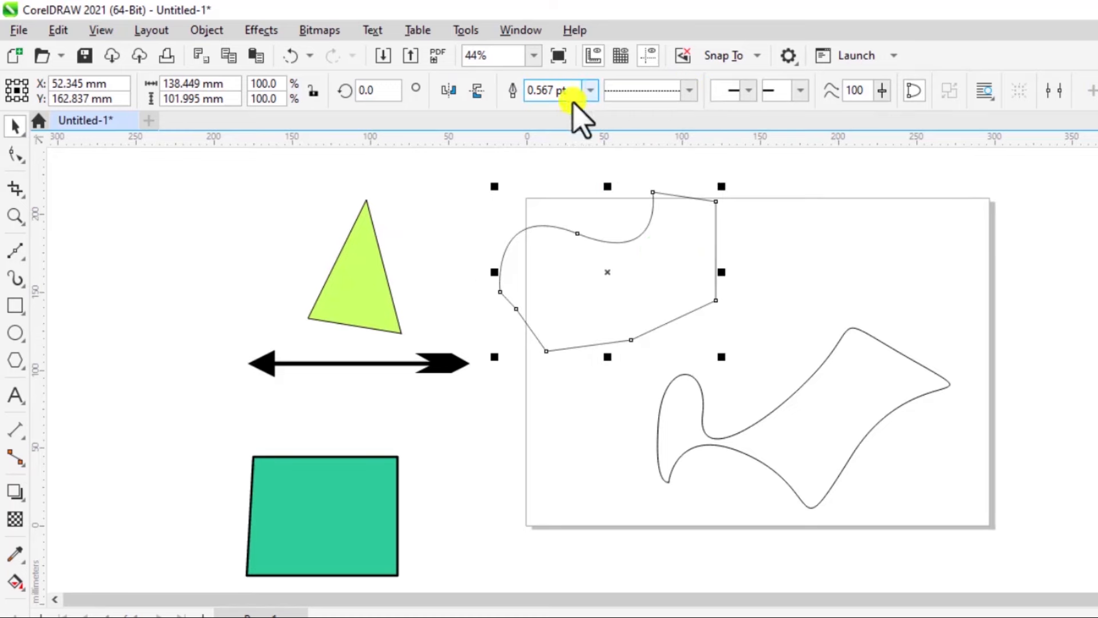
{"action": "left_click", "coordinate": [589, 91]}
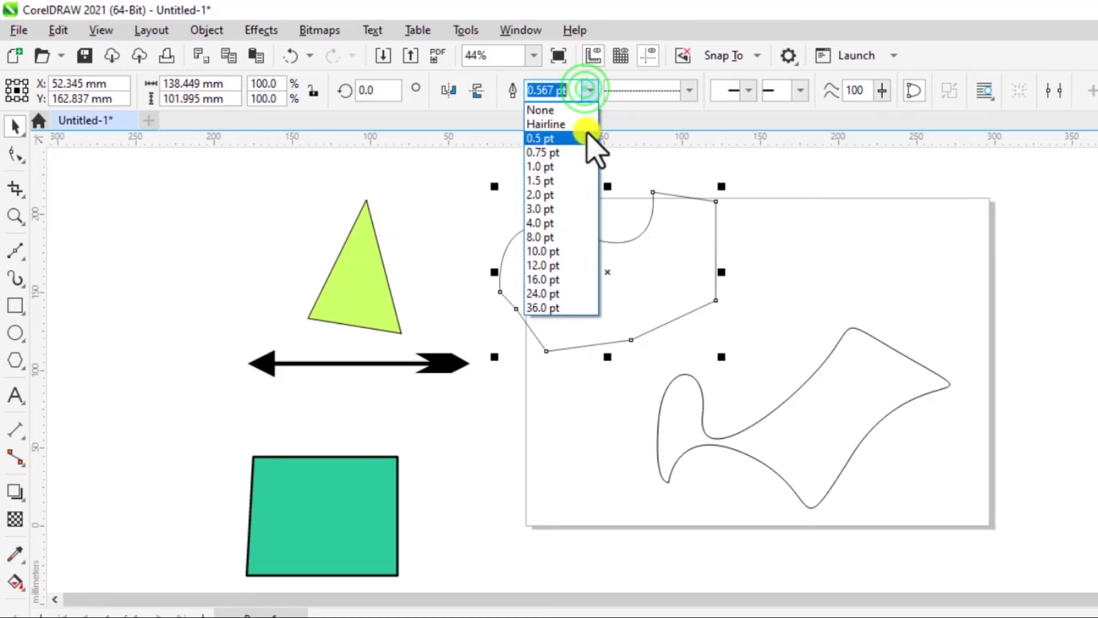
{"action": "left_click", "coordinate": [533, 241]}
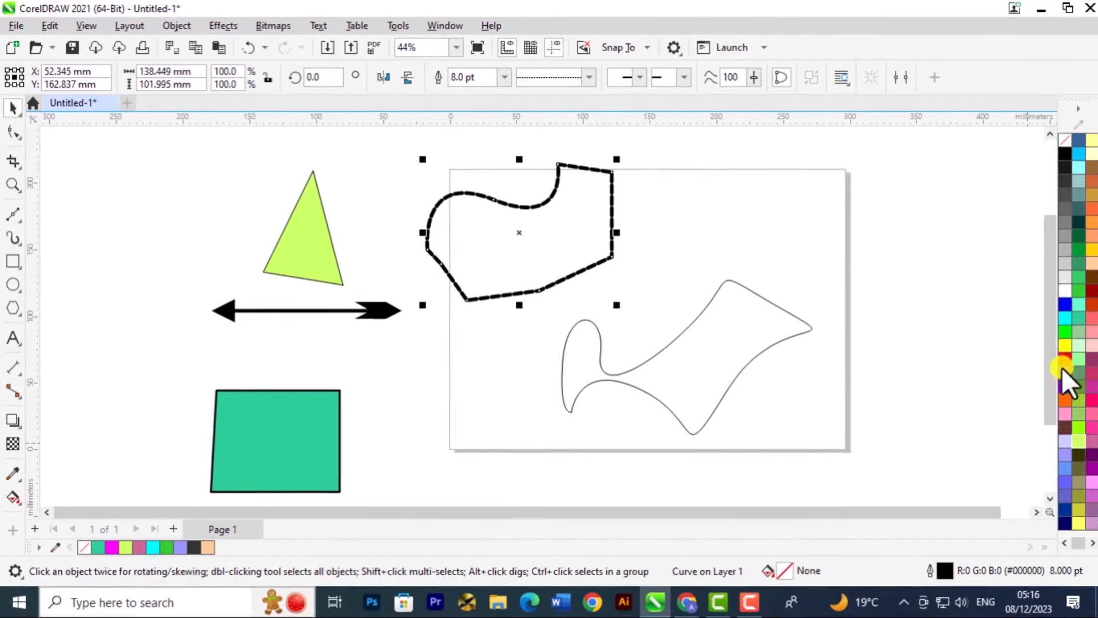
{"action": "left_click", "coordinate": [1062, 324]}
{"action": "left_click", "coordinate": [711, 235]}
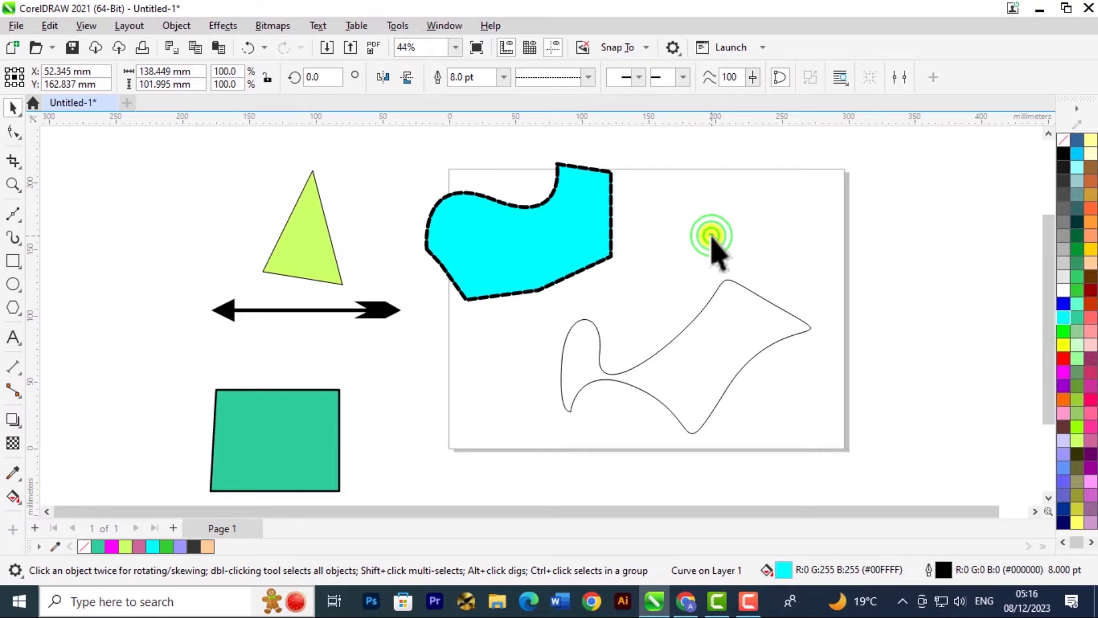
{"action": "left_click", "coordinate": [13, 220]}
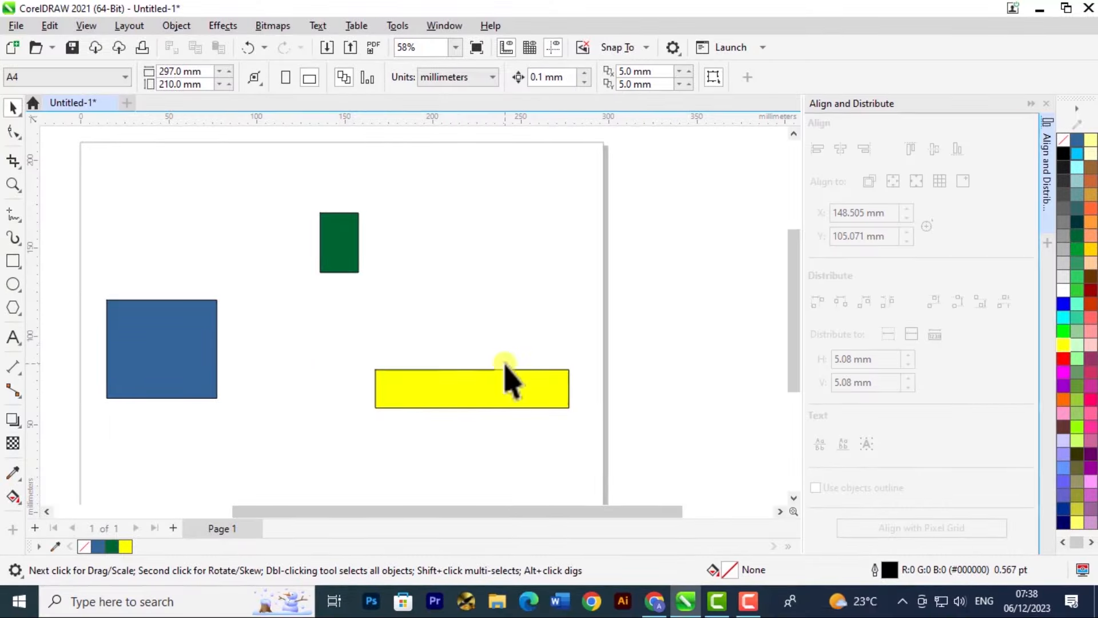
{"action": "key", "text": "ctrl+a"}
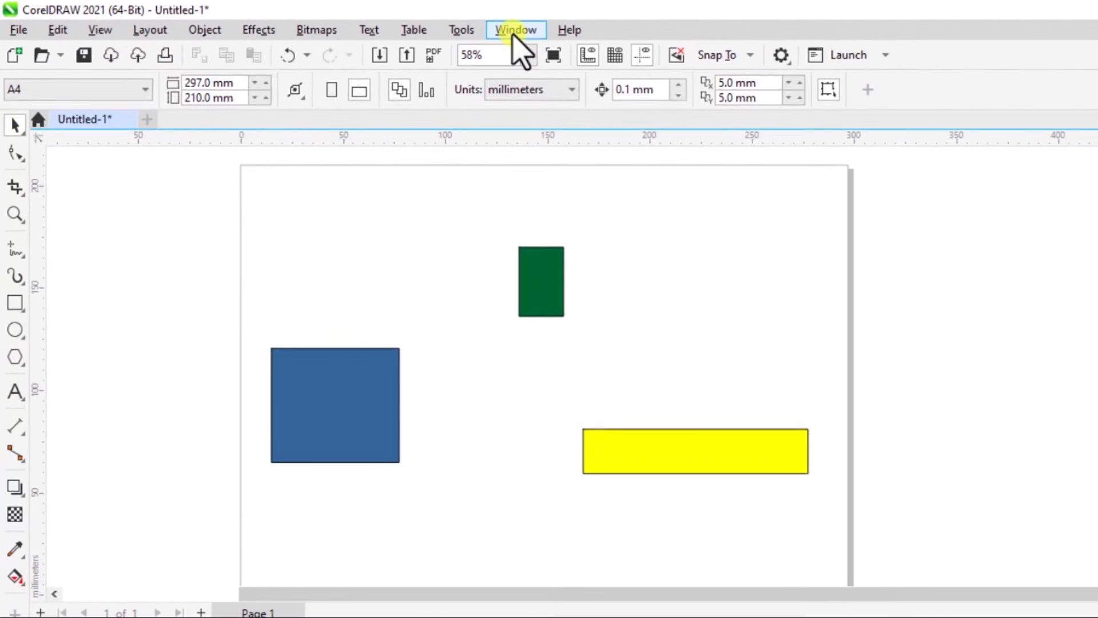
- Open the Align and Distribute docker
{"action": "left_click", "coordinate": [516, 30]}
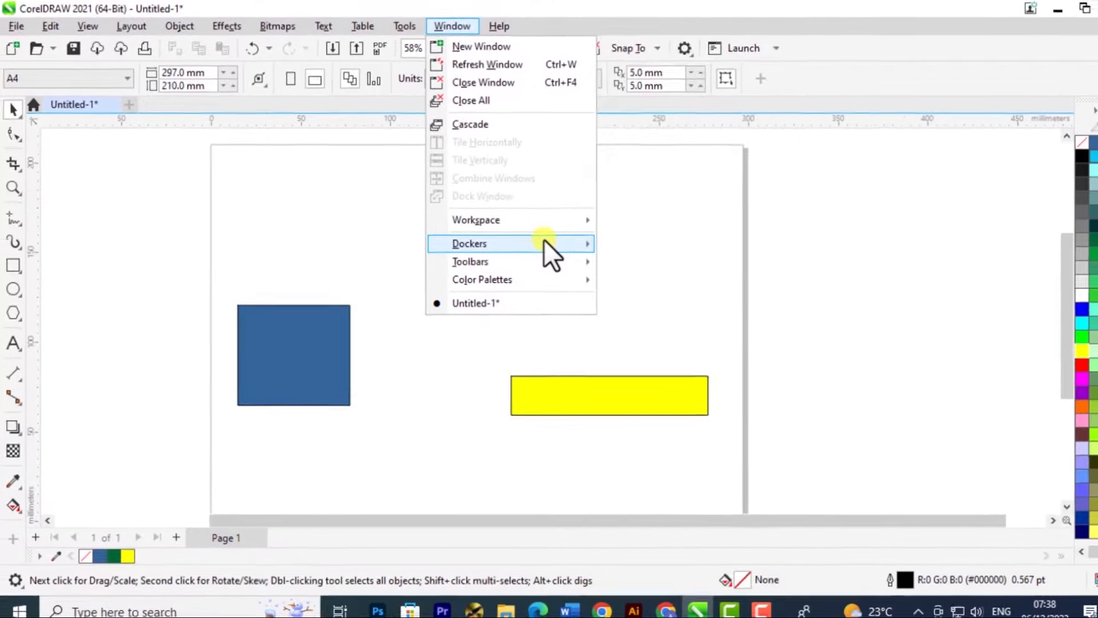
{"action": "mouse_move", "coordinate": [629, 278]}
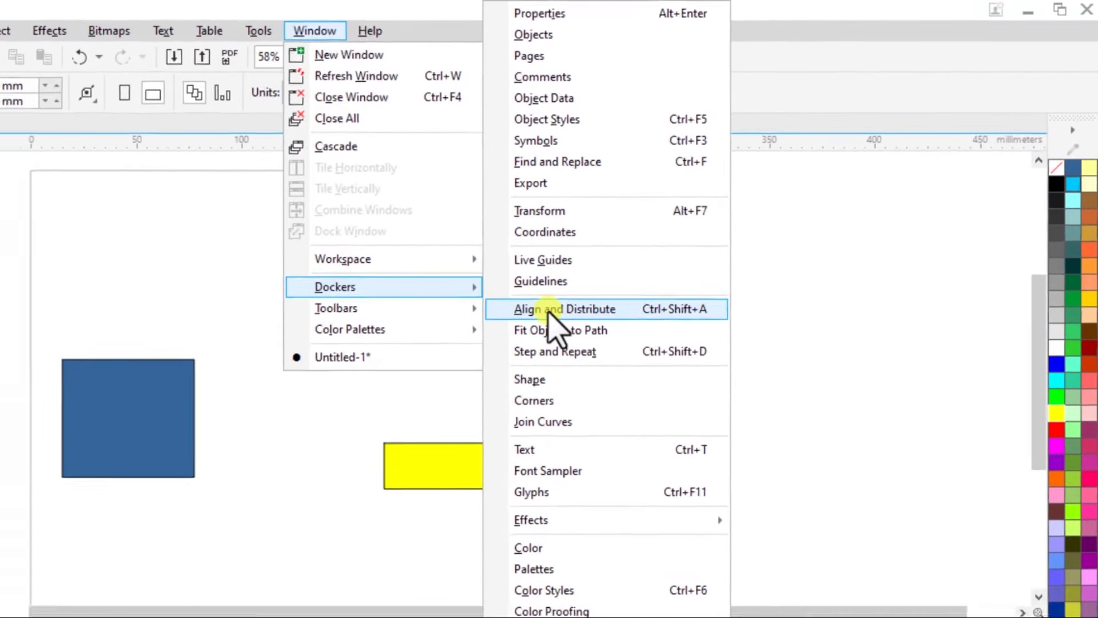
{"action": "left_click", "coordinate": [504, 329]}
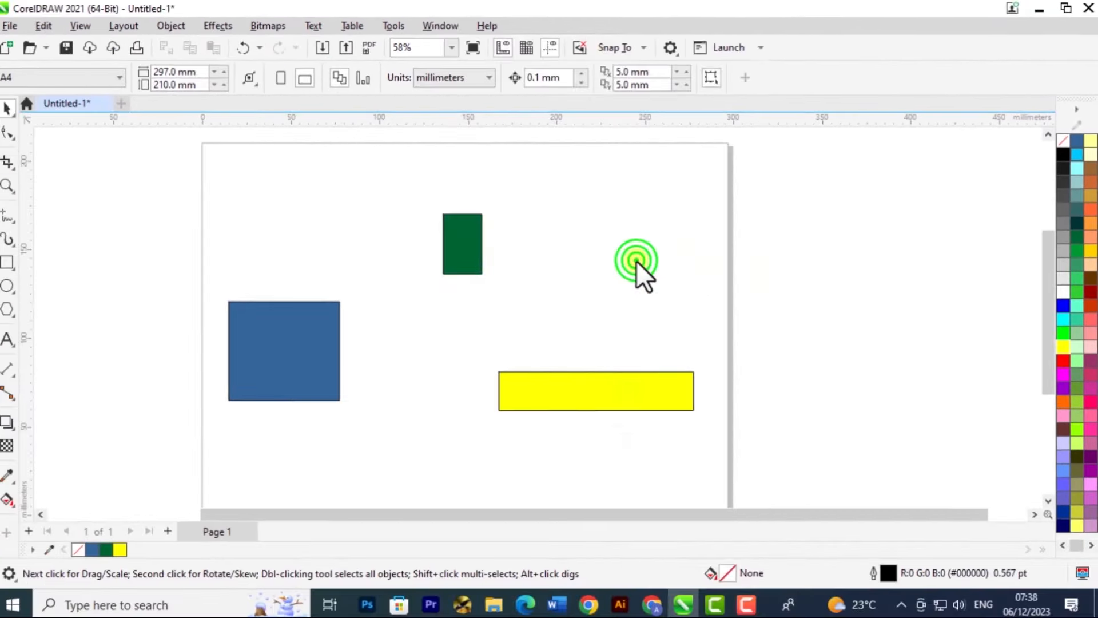
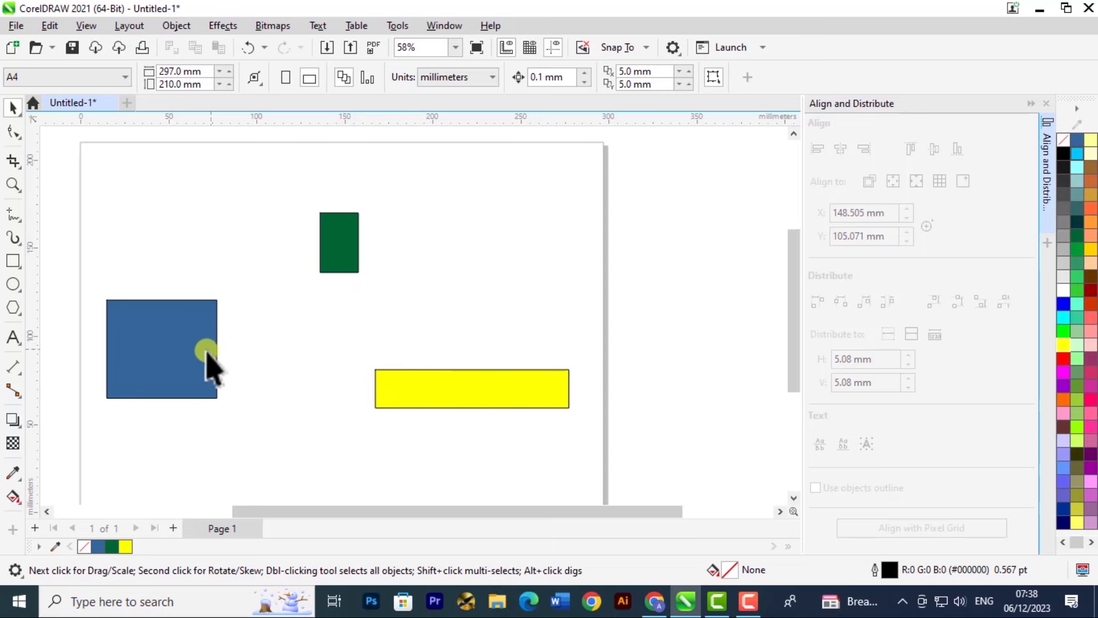
- Select the blue, green and yellow rectangles in that order and align their left edges, horizontal centres and right edges in turn
{"action": "left_click", "coordinate": [182, 372]}
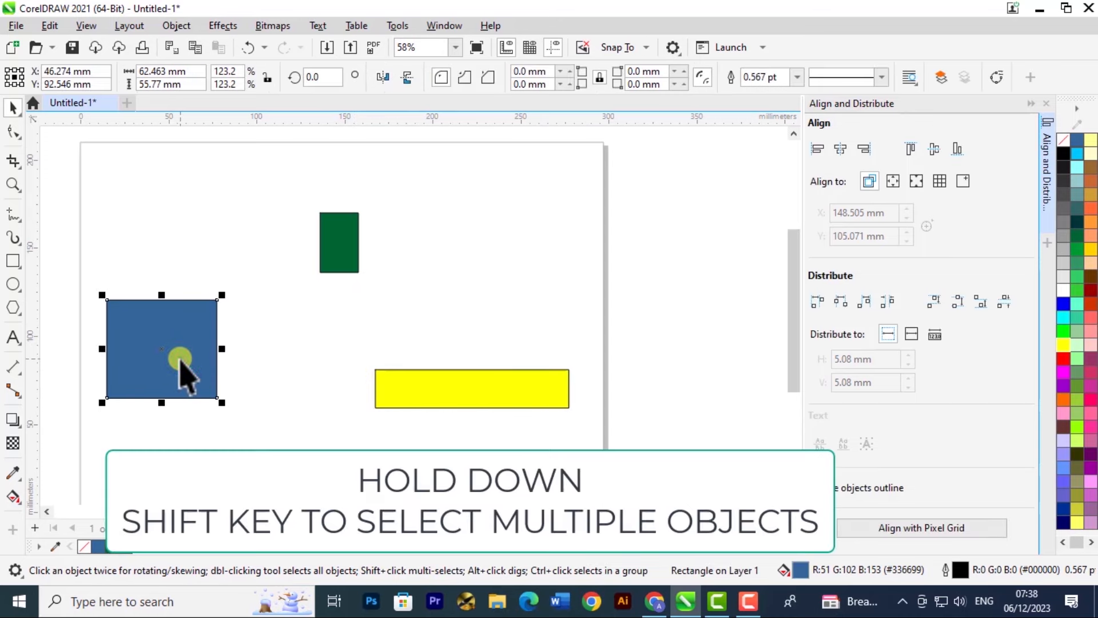
{"action": "left_click", "coordinate": [350, 251], "text": "shift"}
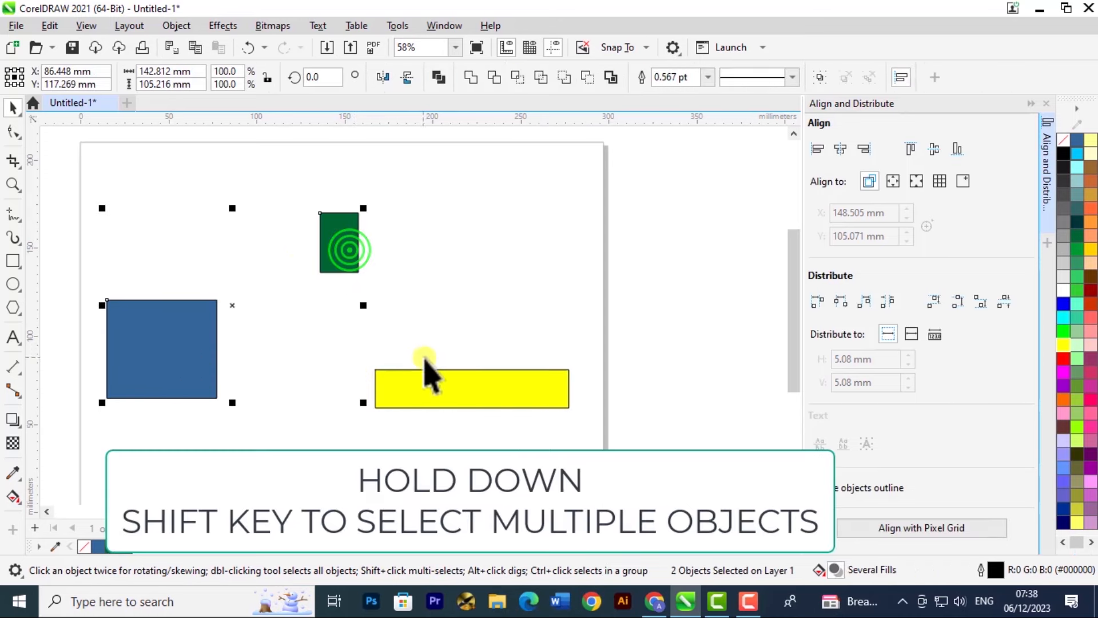
{"action": "left_click", "coordinate": [443, 383], "text": "shift"}
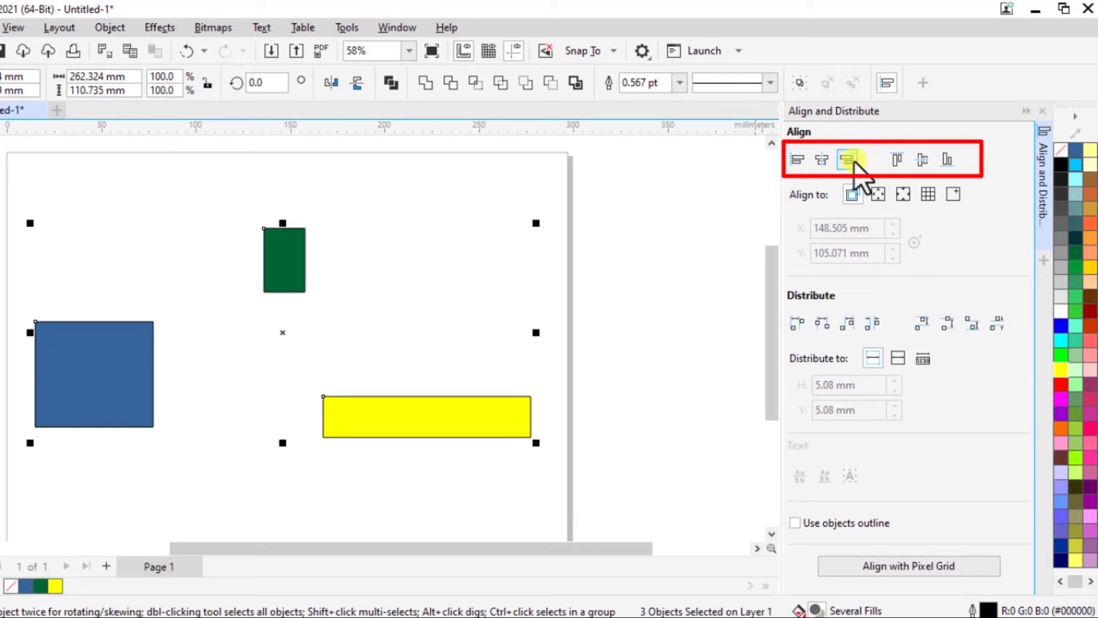
{"action": "left_click", "coordinate": [796, 160]}
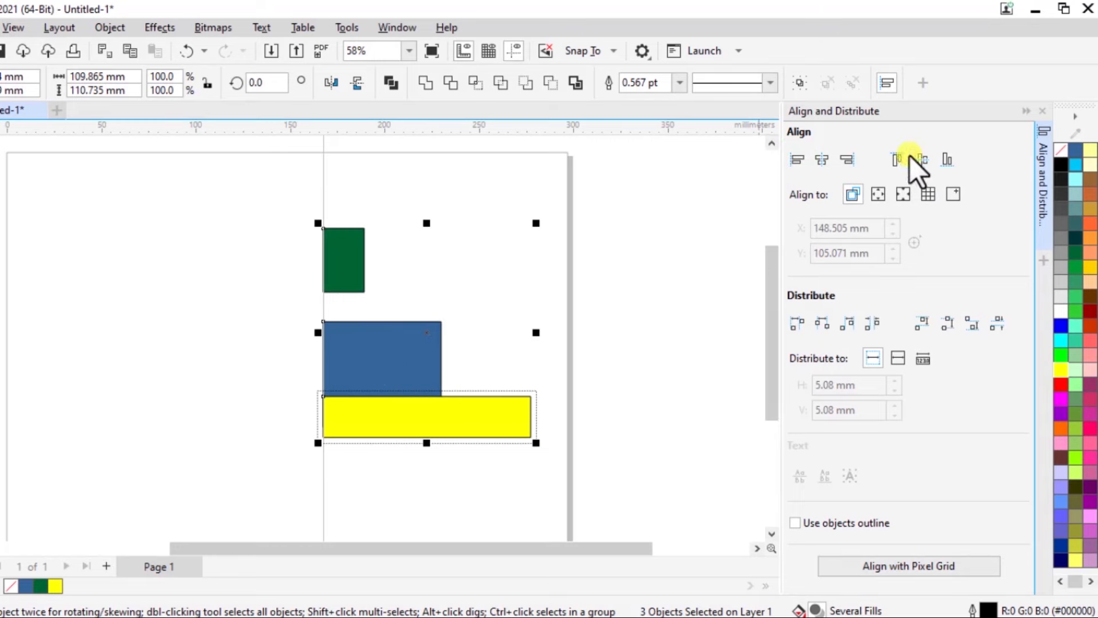
{"action": "left_click", "coordinate": [824, 161]}
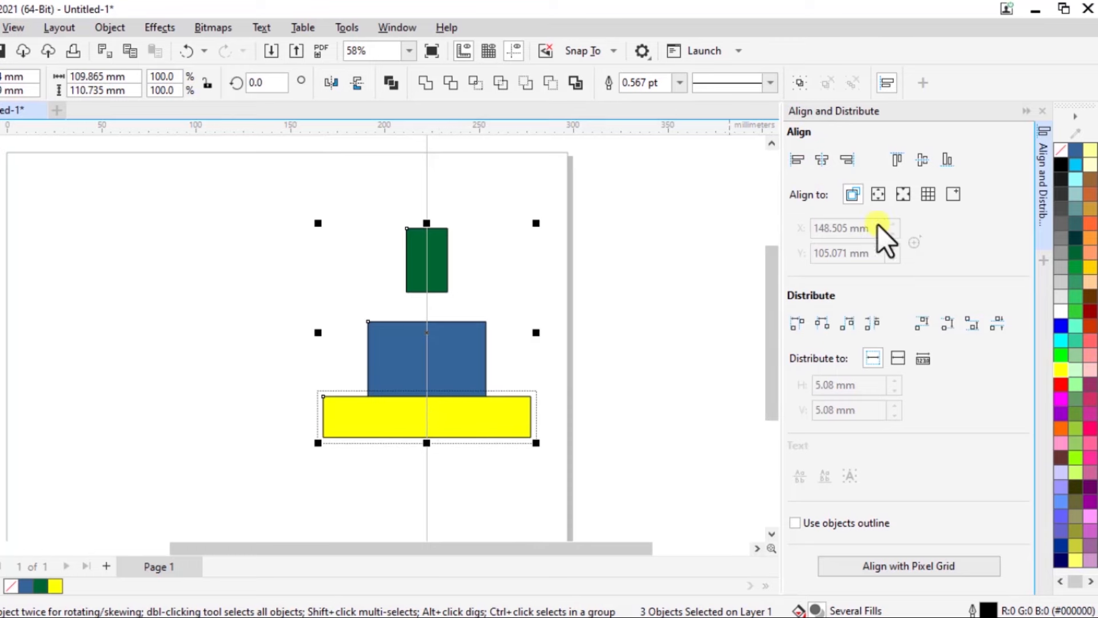
{"action": "left_click", "coordinate": [849, 162]}
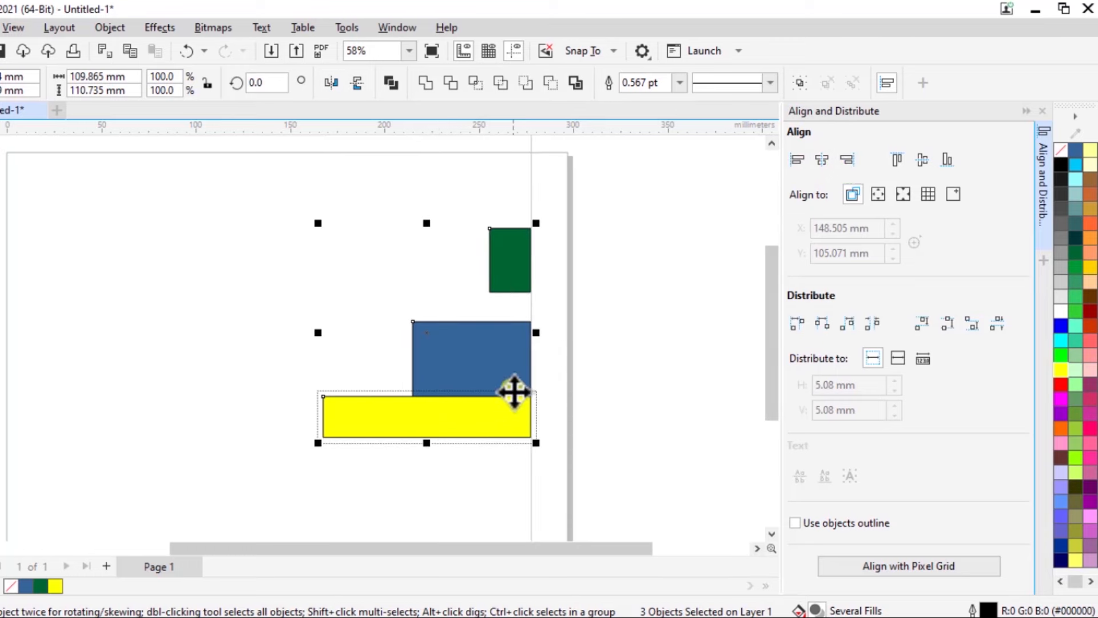
- Align the three selected rectangles by their top edges, vertical centres and bottom edges in turn
{"action": "left_click", "coordinate": [903, 160]}
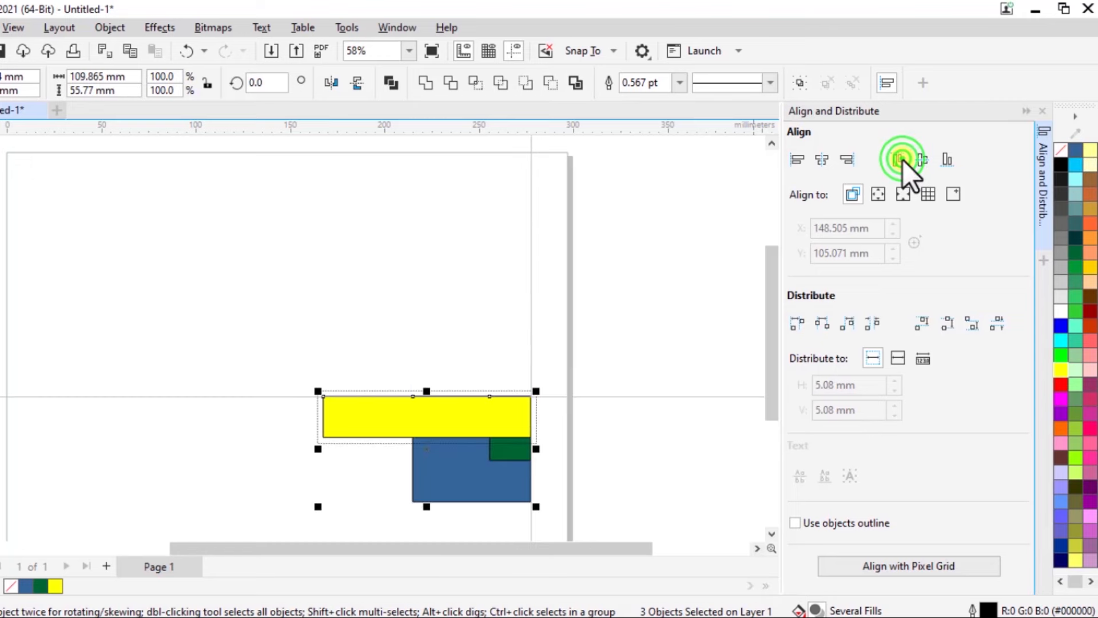
{"action": "left_click", "coordinate": [919, 163]}
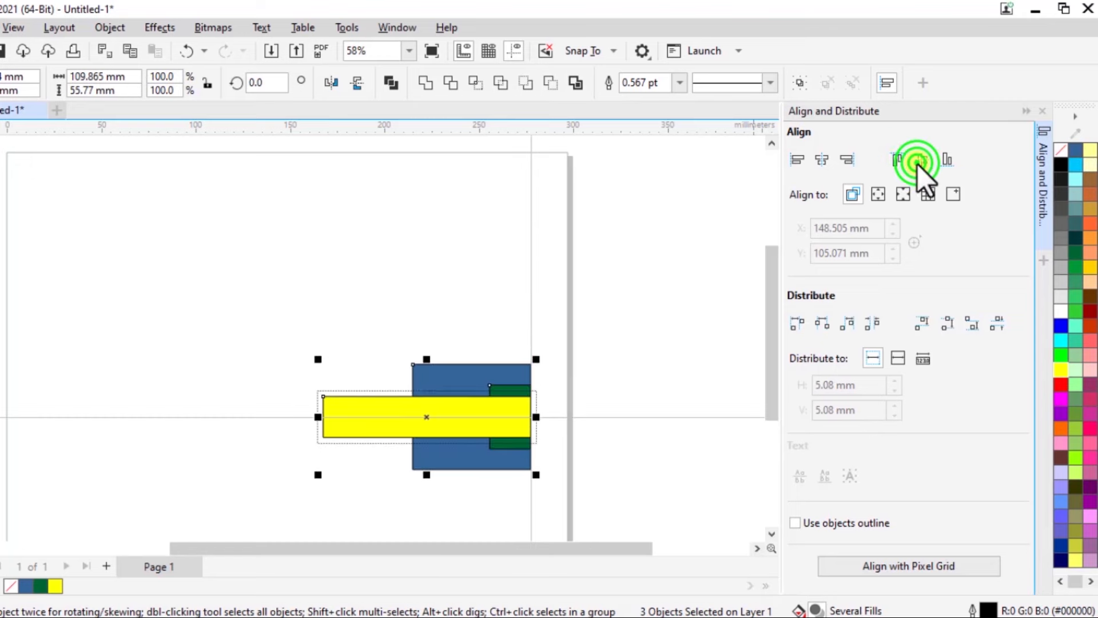
{"action": "left_click", "coordinate": [948, 160]}
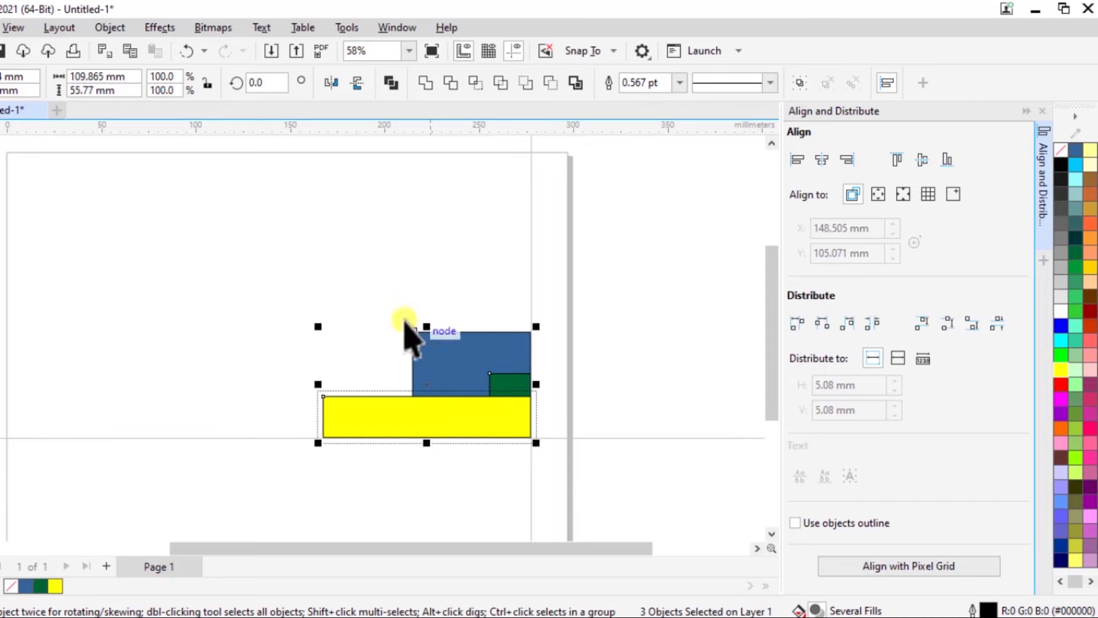
- Separate the rectangles, with yellow in the page's upper left, blue below it and green to the right of blue
{"action": "left_click", "coordinate": [311, 226]}
{"action": "left_click_drag", "start_coordinate": [430, 420], "coordinate": [187, 242]}
{"action": "left_click_drag", "start_coordinate": [451, 388], "coordinate": [236, 416]}
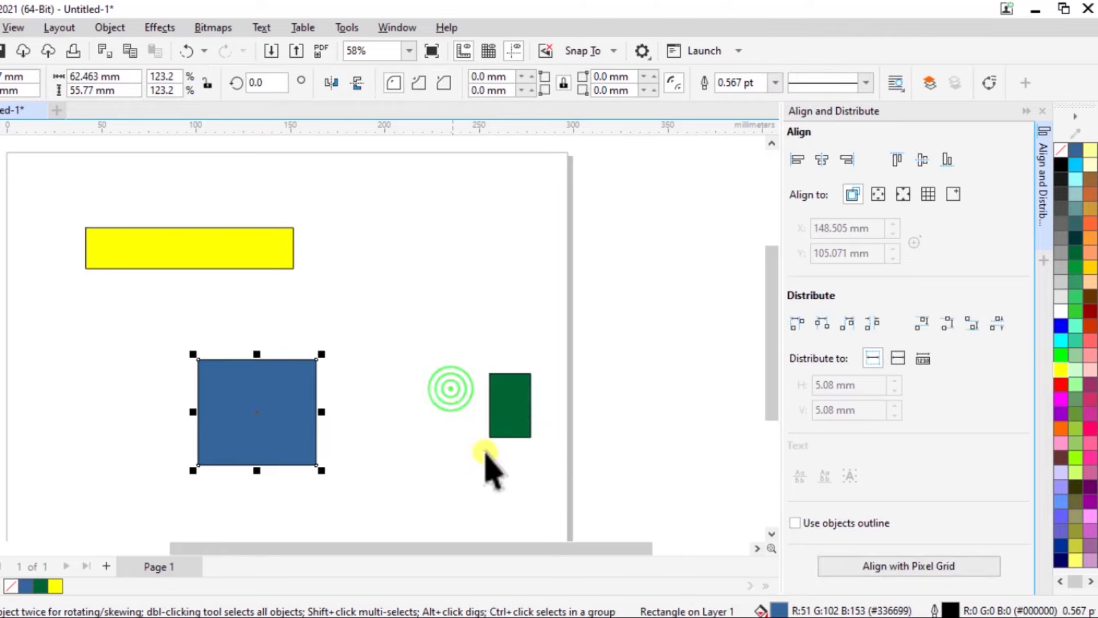
{"action": "left_click_drag", "start_coordinate": [518, 426], "coordinate": [402, 438]}
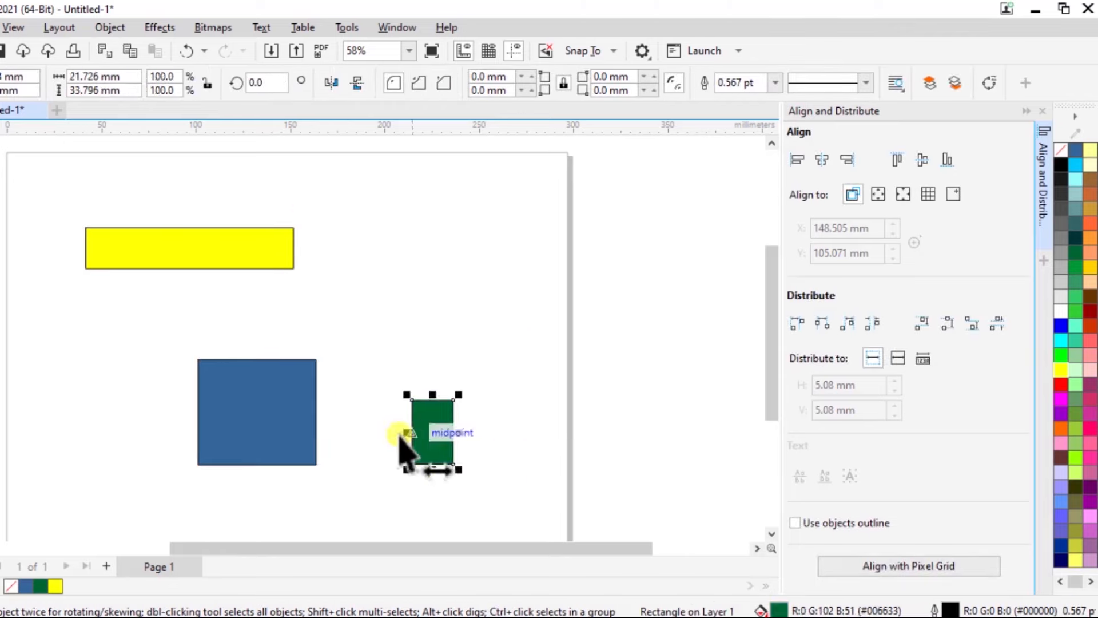
- Rearrange the rectangles diagonally, with yellow at the page's upper left, blue near the middle and green at the lower right
{"action": "left_click_drag", "start_coordinate": [206, 412], "coordinate": [126, 384]}
{"action": "left_click_drag", "start_coordinate": [162, 254], "coordinate": [130, 206]}
{"action": "left_click_drag", "start_coordinate": [175, 375], "coordinate": [284, 298]}
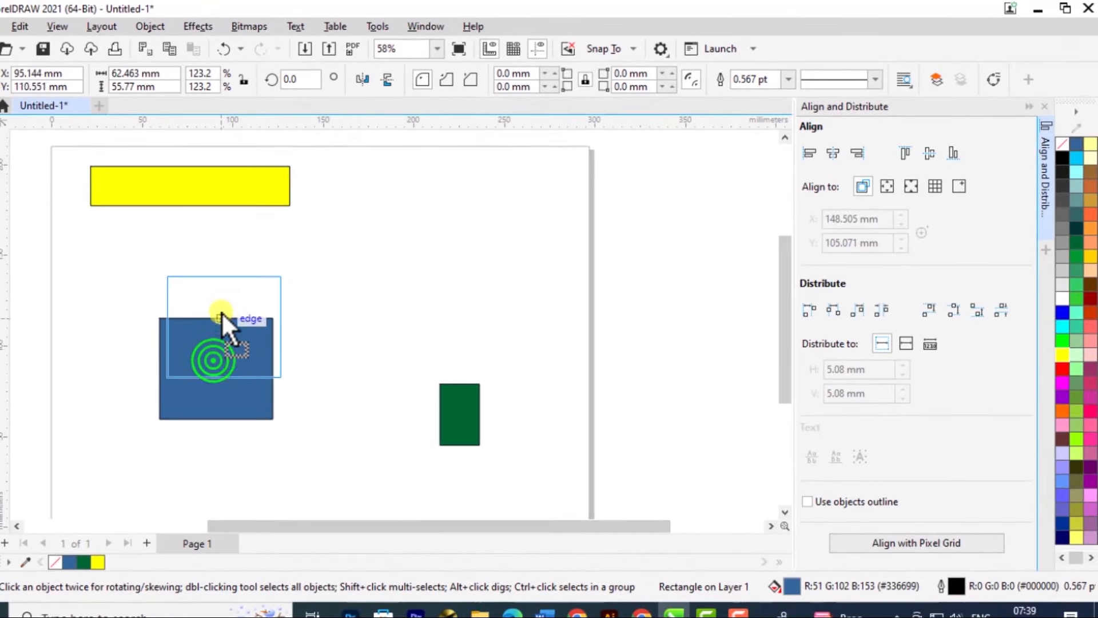
{"action": "left_click_drag", "start_coordinate": [443, 417], "coordinate": [468, 456]}
{"action": "left_click", "coordinate": [407, 453]}
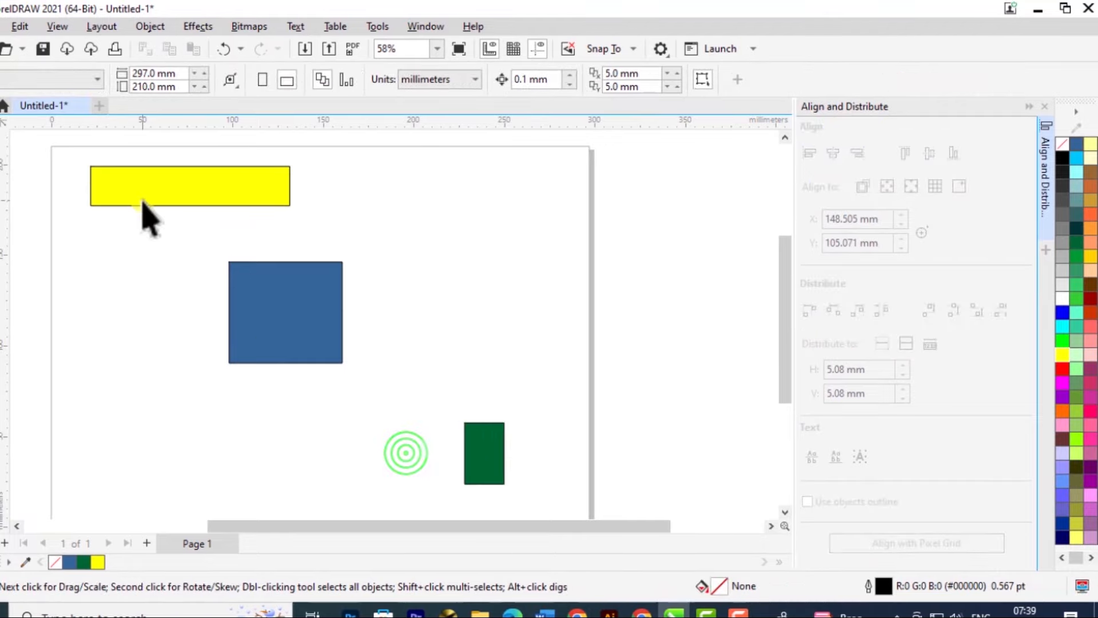
- Select all three rectangles ending with green, repeat the selection starting with green, and clear the selection each time
{"action": "left_click", "coordinate": [169, 184]}
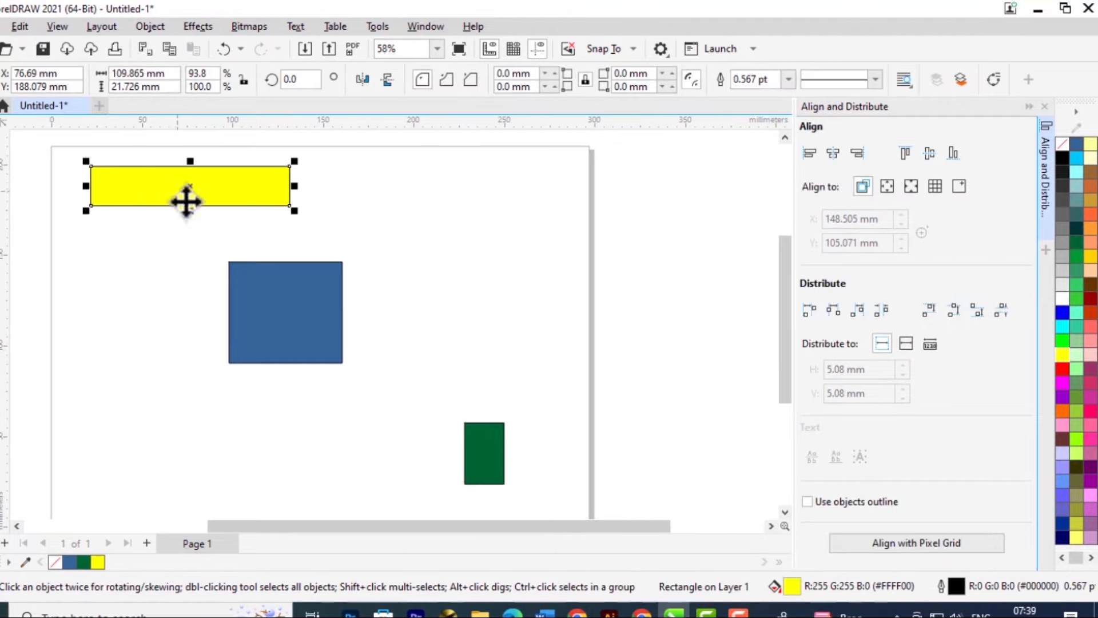
{"action": "left_click", "coordinate": [296, 311], "text": "shift"}
{"action": "left_click", "coordinate": [479, 447], "text": "shift"}
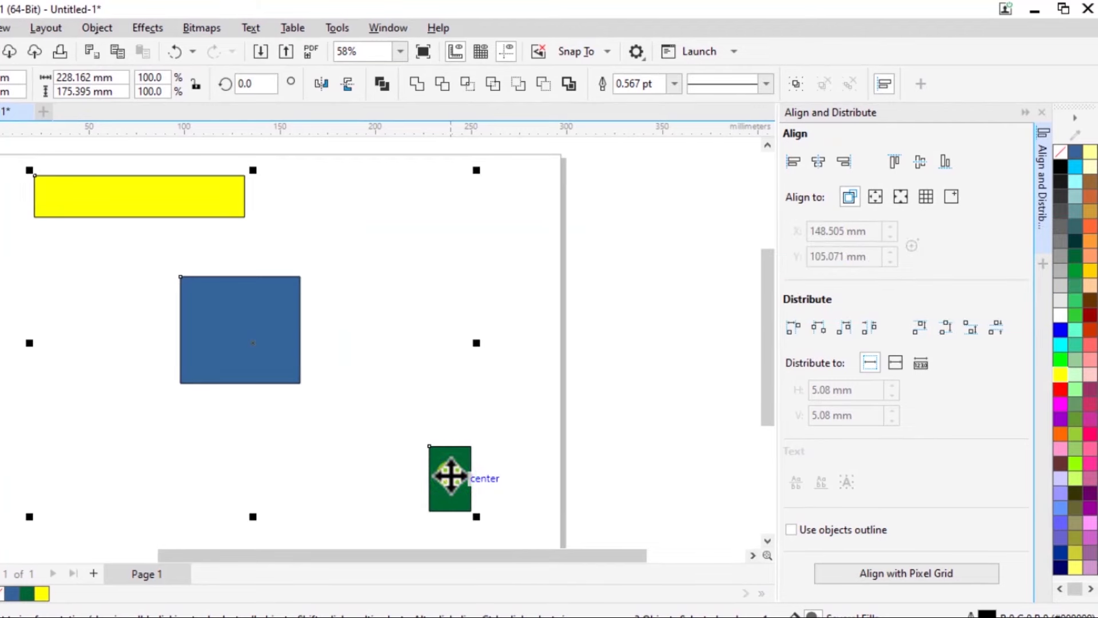
{"action": "left_click", "coordinate": [368, 398]}
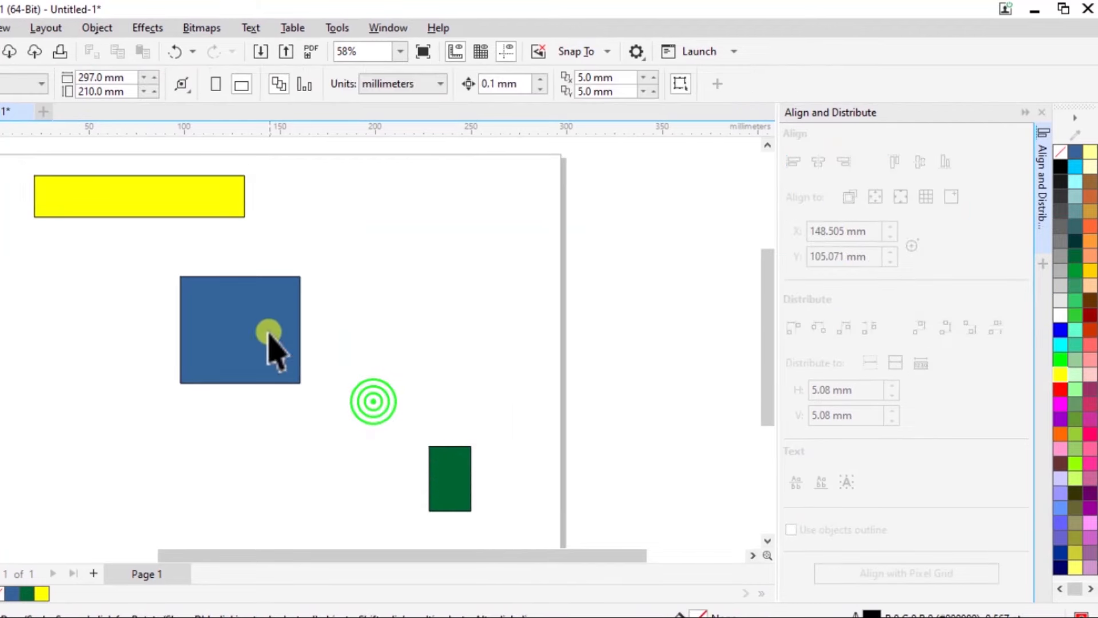
{"action": "left_click", "coordinate": [466, 486]}
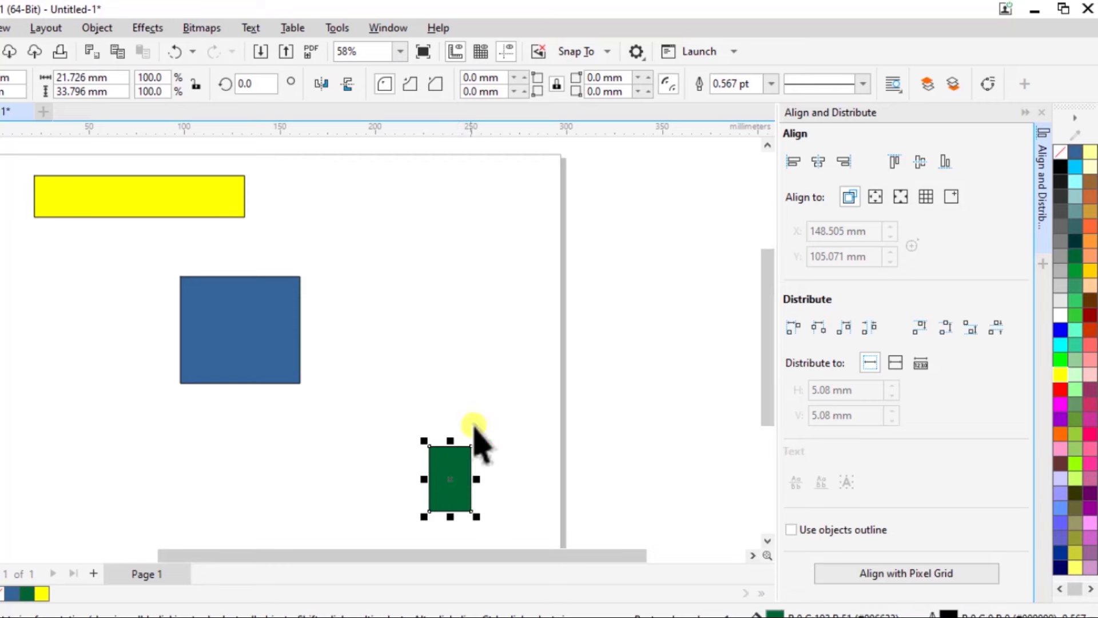
{"action": "left_click", "coordinate": [192, 203], "text": "shift"}
{"action": "left_click", "coordinate": [270, 338], "text": "shift"}
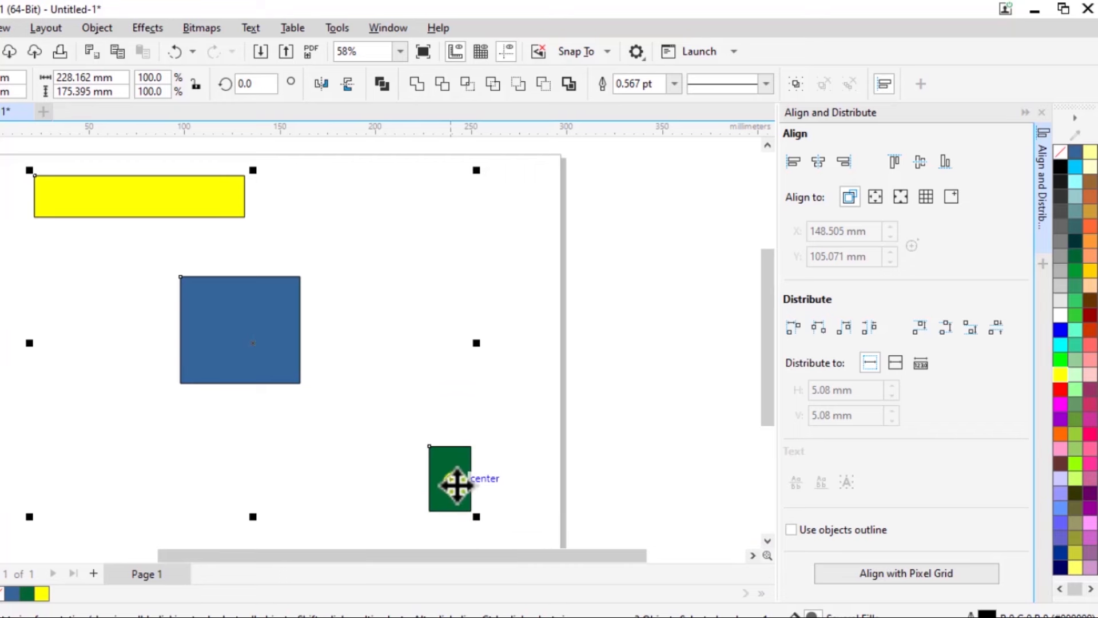
{"action": "left_click", "coordinate": [531, 296]}
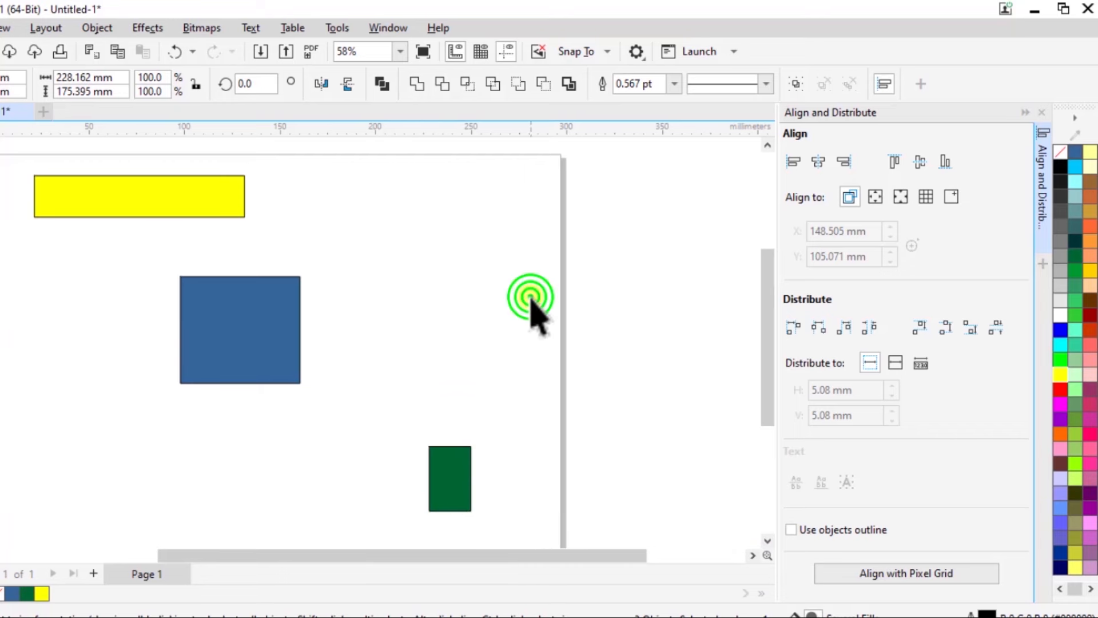
- Select the three rectangles with green last and align their left edges, horizontal centres and right edges in turn
{"action": "left_click", "coordinate": [155, 201]}
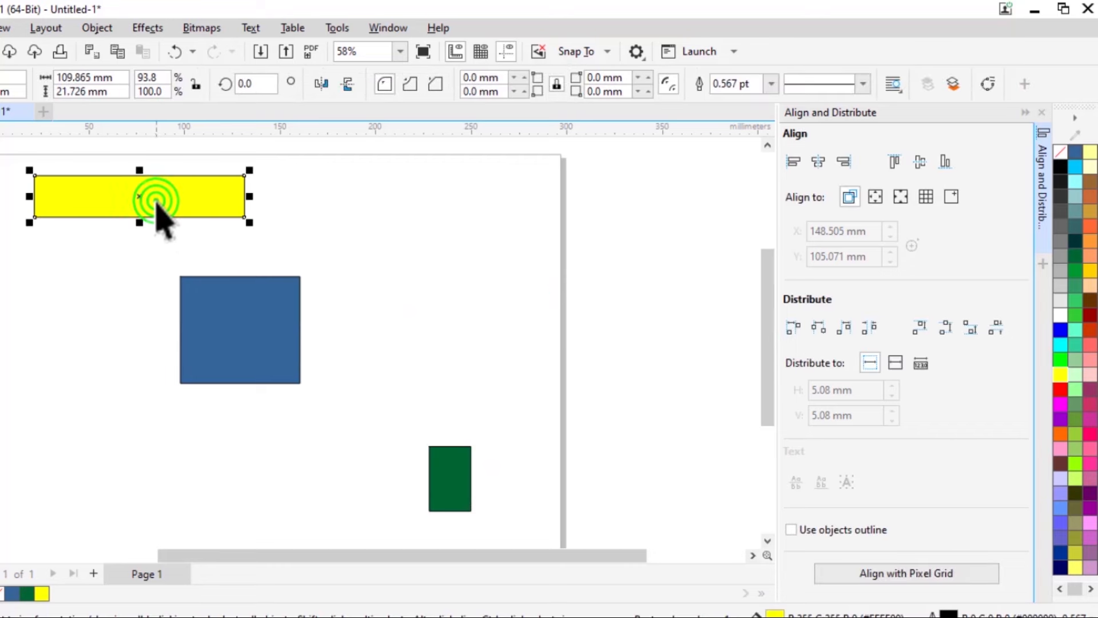
{"action": "left_click", "coordinate": [250, 319], "text": "shift"}
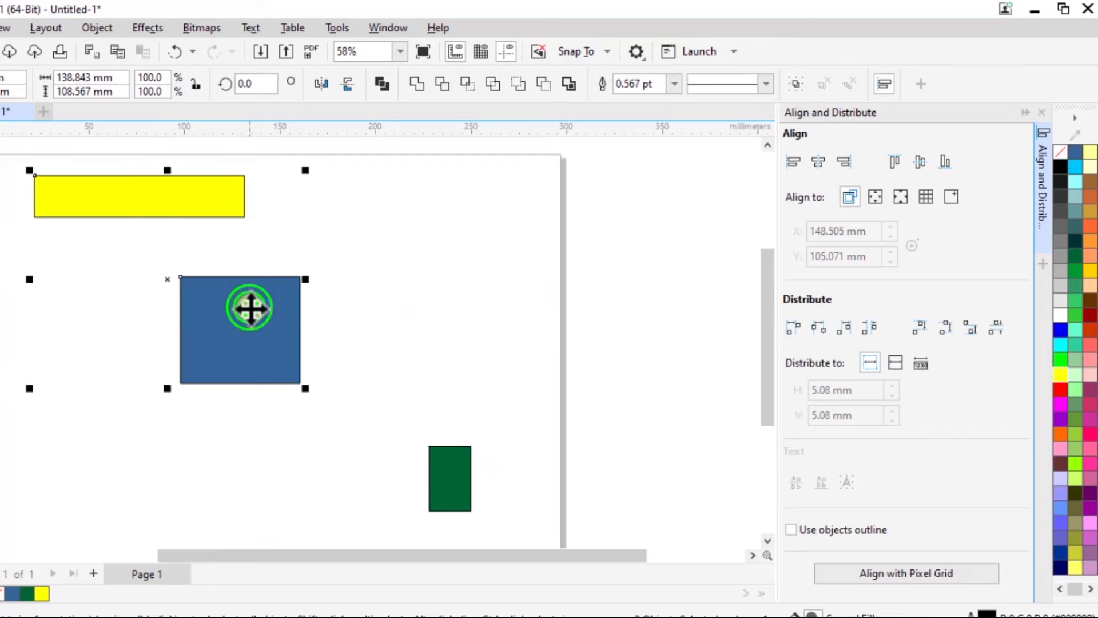
{"action": "left_click", "coordinate": [456, 491], "text": "shift"}
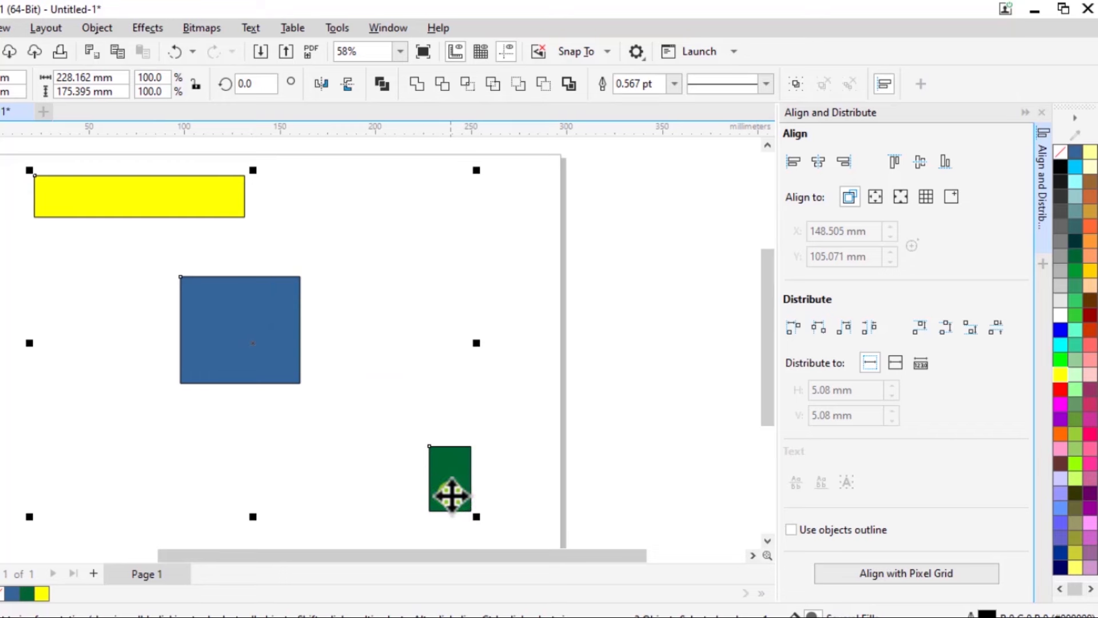
{"action": "left_click", "coordinate": [794, 164]}
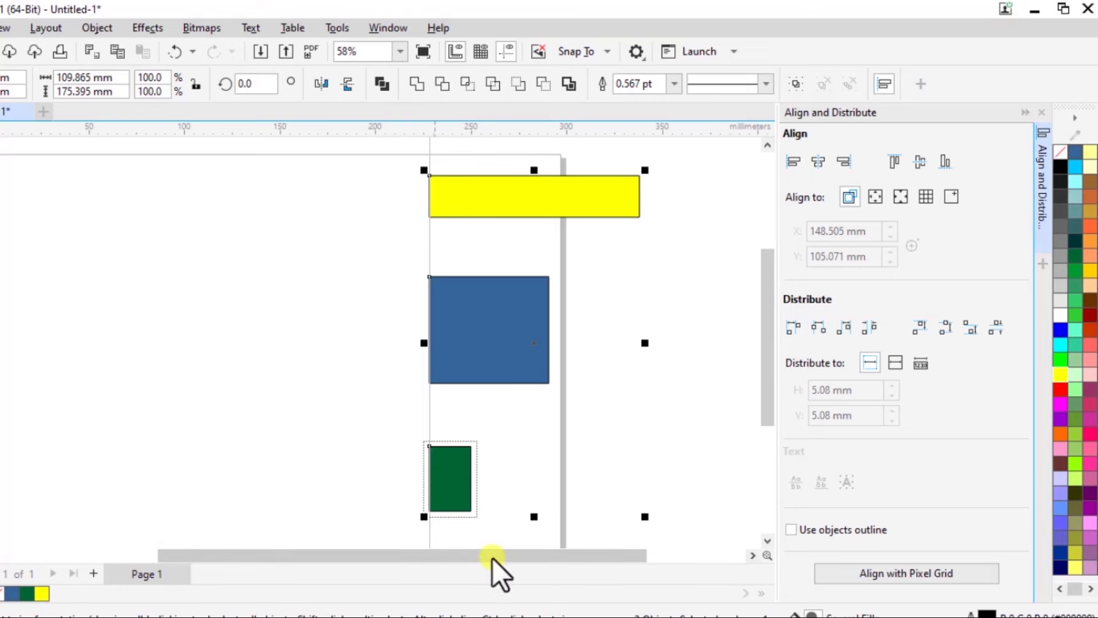
{"action": "left_click", "coordinate": [816, 166]}
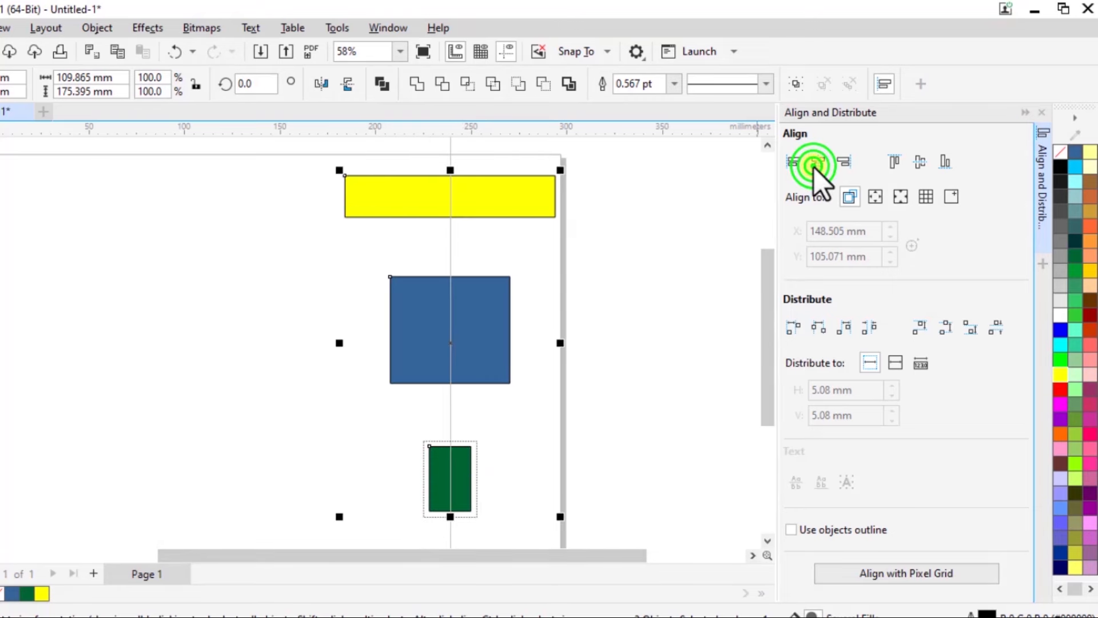
{"action": "left_click", "coordinate": [843, 160]}
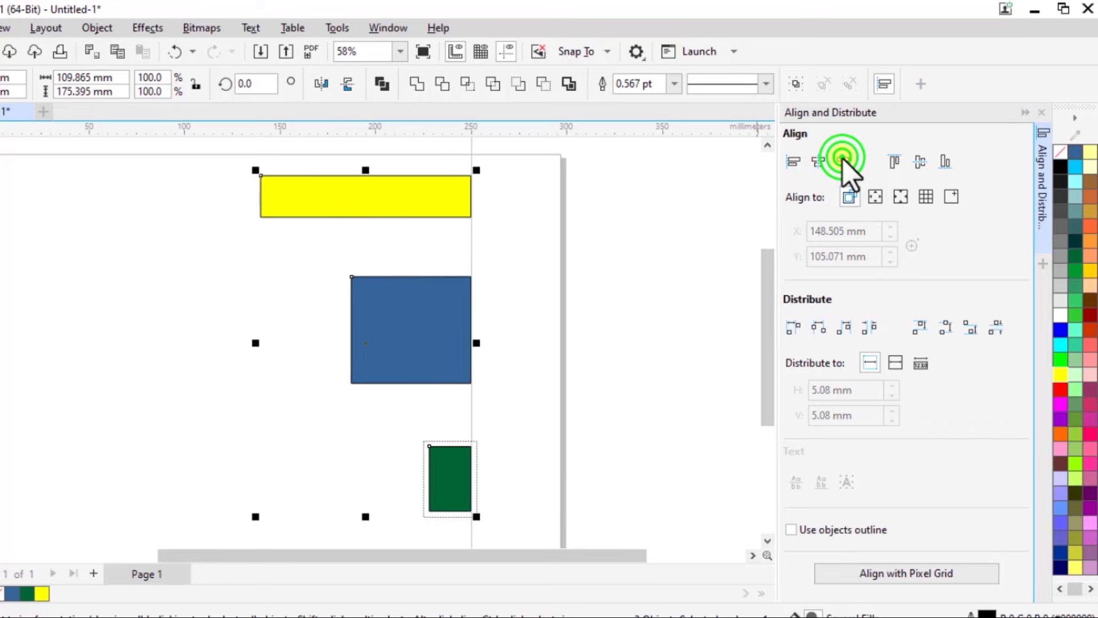
- Align the selected rectangles to the green one by top edges, vertical centres and bottom edges in turn
{"action": "left_click", "coordinate": [892, 161]}
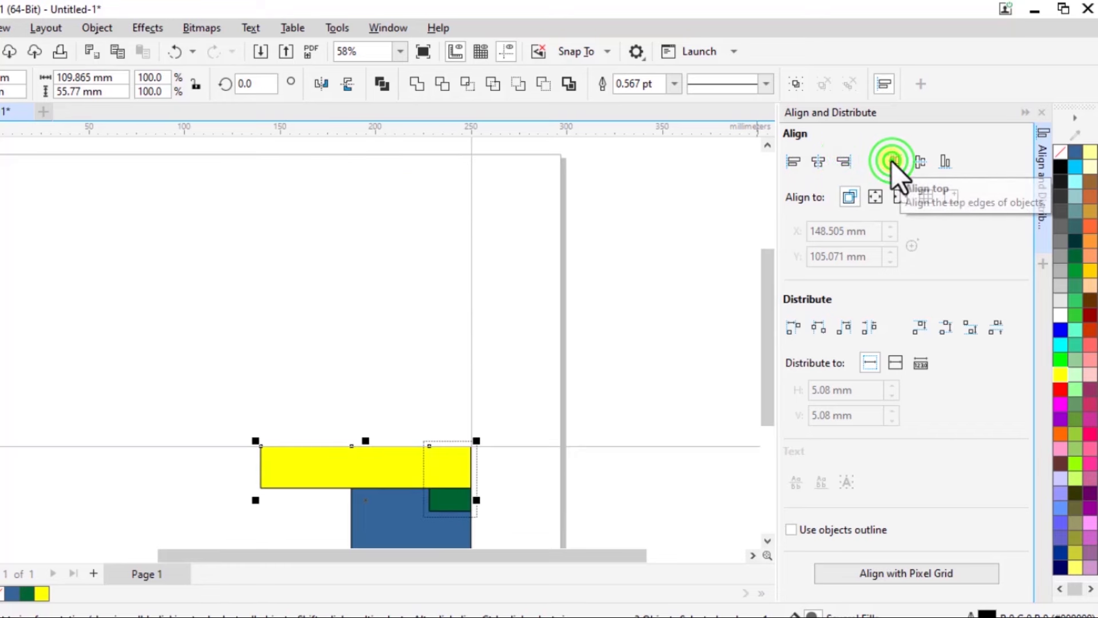
{"action": "left_click", "coordinate": [918, 166]}
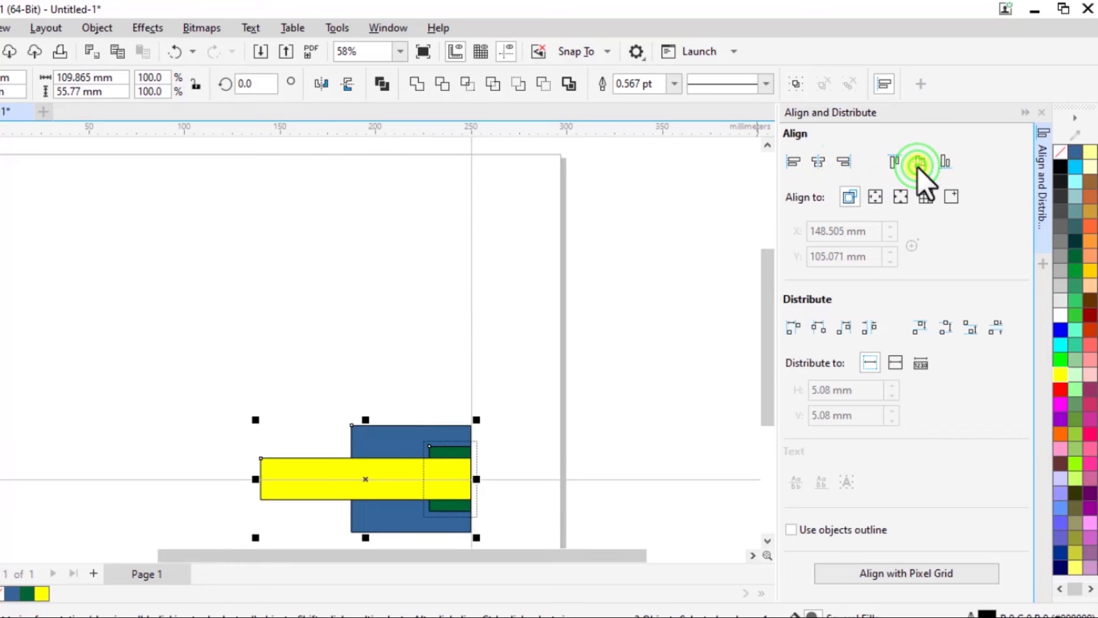
{"action": "left_click", "coordinate": [945, 166]}
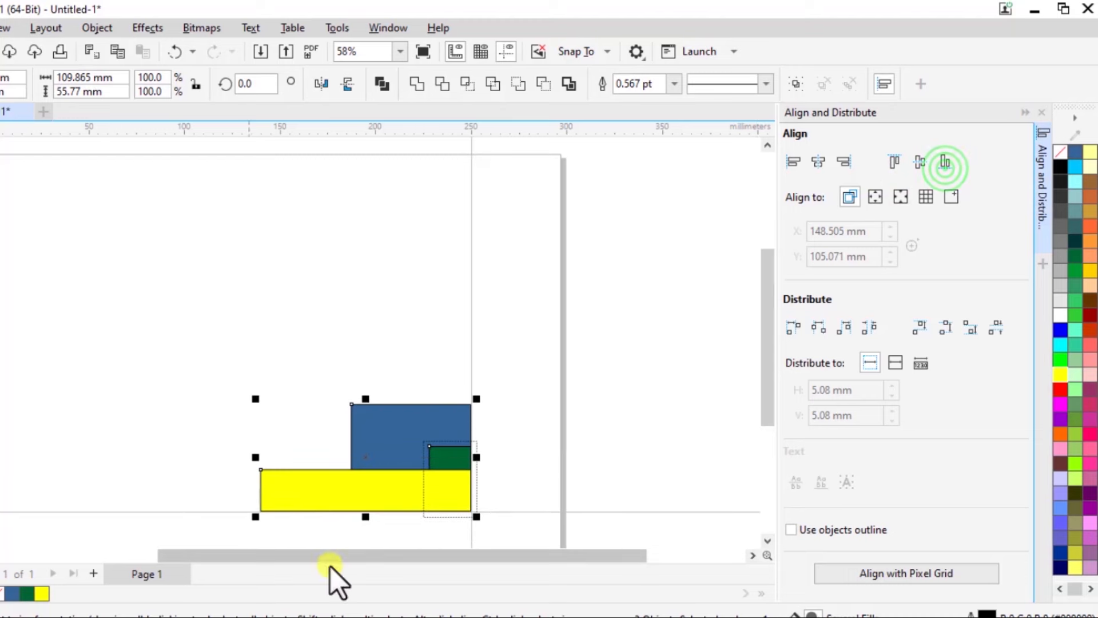
- Spread the overlapping rectangles apart, with yellow above, blue below it on the left and green on the right
{"action": "left_click", "coordinate": [356, 305]}
{"action": "left_click_drag", "start_coordinate": [421, 492], "coordinate": [338, 274]}
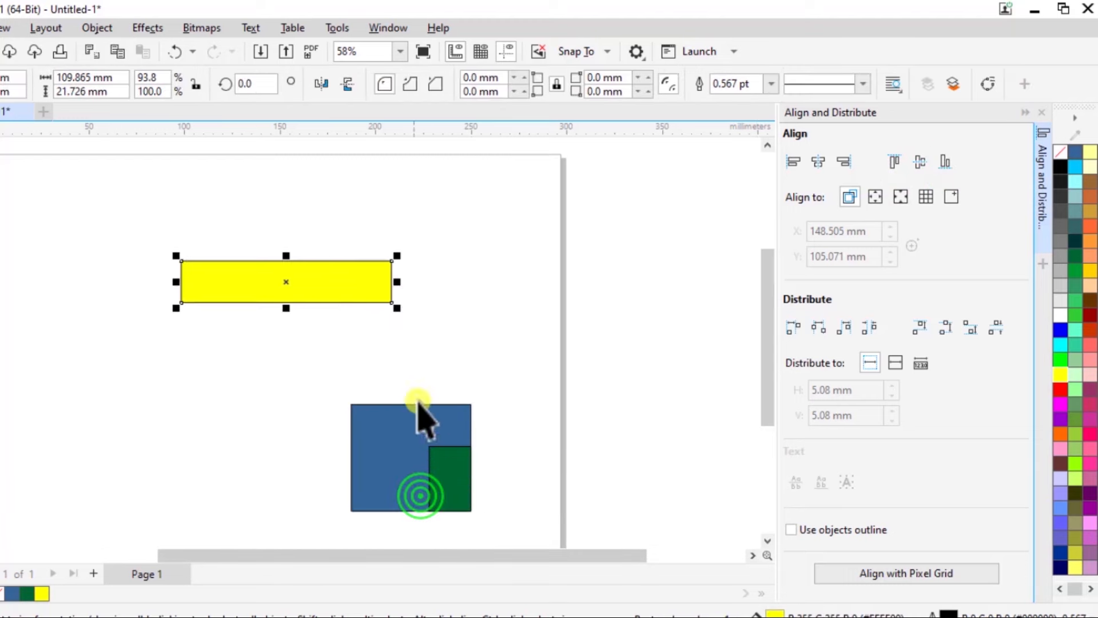
{"action": "left_click_drag", "start_coordinate": [410, 450], "coordinate": [296, 383]}
{"action": "left_click_drag", "start_coordinate": [455, 486], "coordinate": [466, 395]}
{"action": "left_click_drag", "start_coordinate": [329, 402], "coordinate": [274, 404]}
{"action": "left_click_drag", "start_coordinate": [335, 373], "coordinate": [297, 368]}
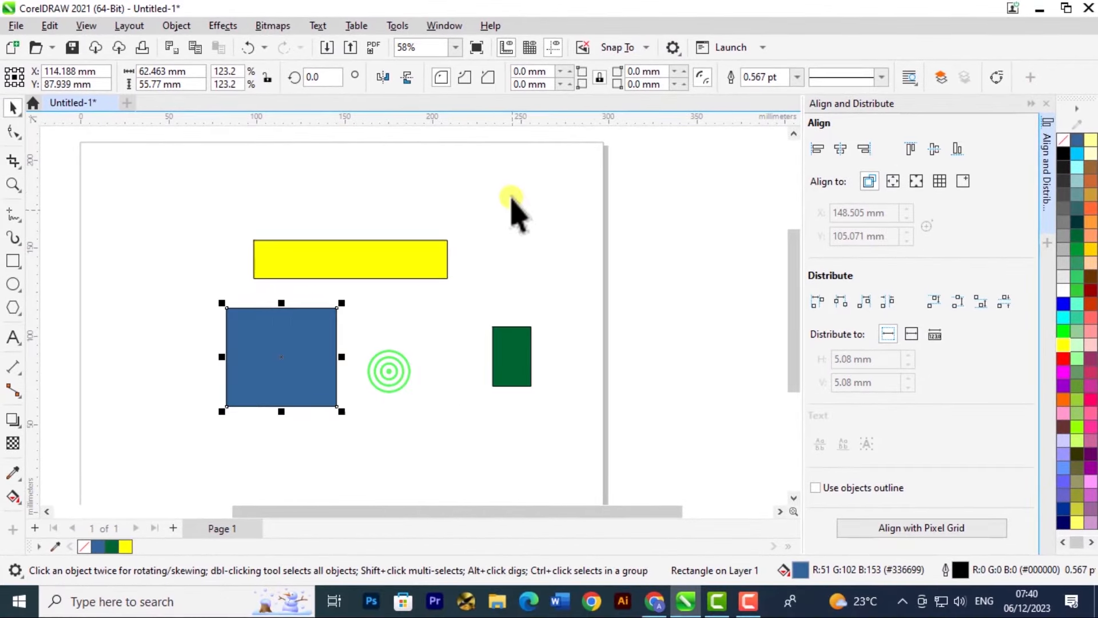
- Move the yellow rectangle up toward the page's top edge, shift the green one slightly up and left, and clear the selection
{"action": "left_click_drag", "start_coordinate": [388, 253], "coordinate": [389, 189]}
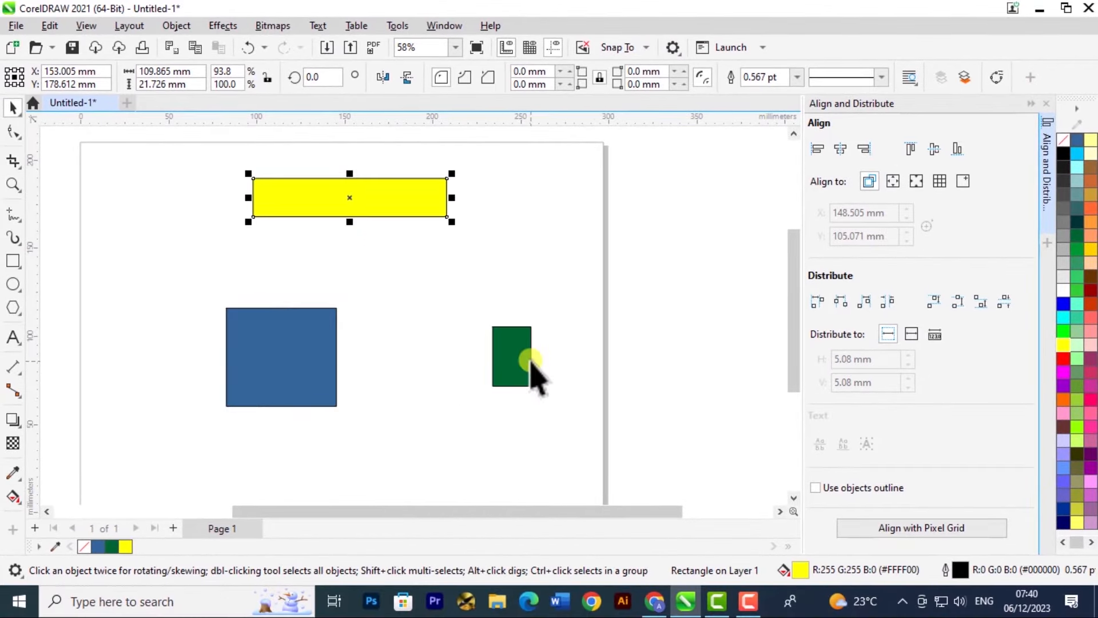
{"action": "left_click_drag", "start_coordinate": [527, 355], "coordinate": [476, 331]}
{"action": "left_click", "coordinate": [465, 399]}
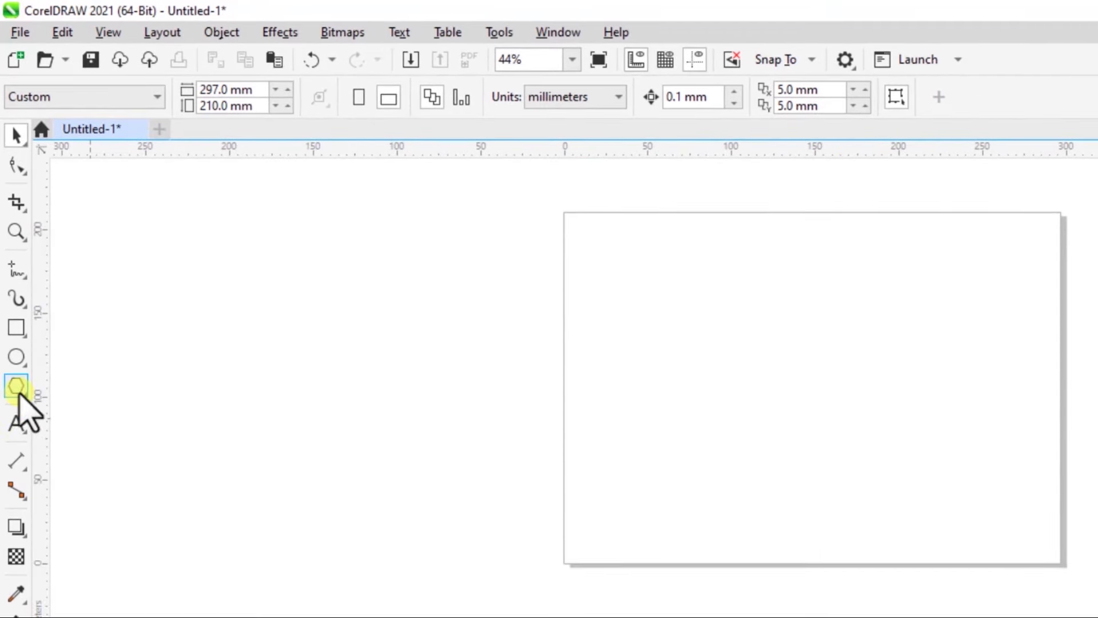
- Draw a tilted five-sided polygon about 85 by 83 mm in the upper left of the empty page
{"action": "left_click", "coordinate": [15, 385]}
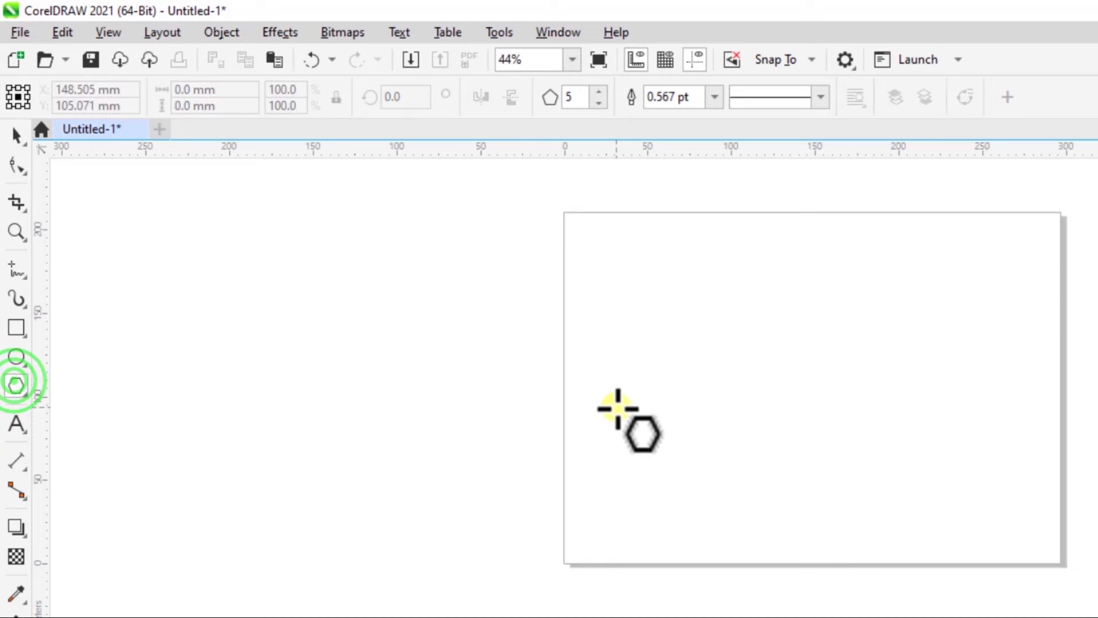
{"action": "left_click_drag", "start_coordinate": [666, 315], "coordinate": [707, 382]}
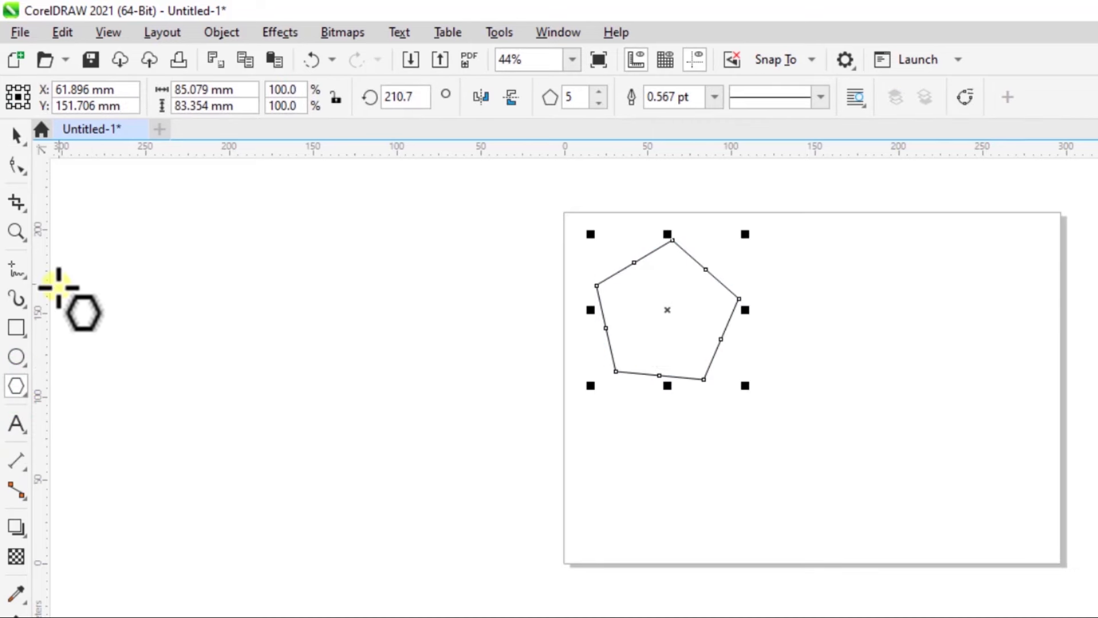
- Draw a closed, wavy freehand shape about 126 by 116 mm to the right of the pentagon
{"action": "left_click", "coordinate": [17, 268]}
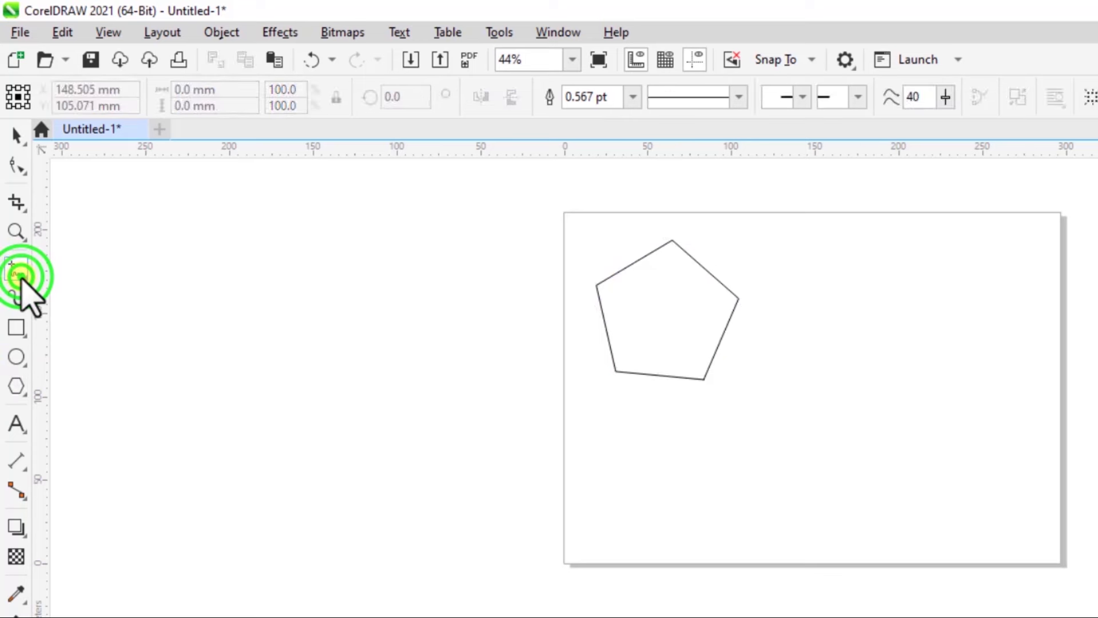
{"action": "left_click", "coordinate": [832, 410]}
{"action": "mouse_move", "coordinate": [831, 410]}
{"action": "left_mouse_down"}
{"action": "mouse_move", "coordinate": [835, 326]}
{"action": "mouse_move", "coordinate": [865, 322]}
{"action": "mouse_move", "coordinate": [885, 368]}
{"action": "mouse_move", "coordinate": [1007, 367]}
{"action": "mouse_move", "coordinate": [1023, 446]}
{"action": "mouse_move", "coordinate": [966, 460]}
{"action": "mouse_move", "coordinate": [909, 453]}
{"action": "mouse_move", "coordinate": [846, 511]}
{"action": "mouse_move", "coordinate": [815, 486]}
{"action": "mouse_move", "coordinate": [830, 413]}
{"action": "left_mouse_up"}
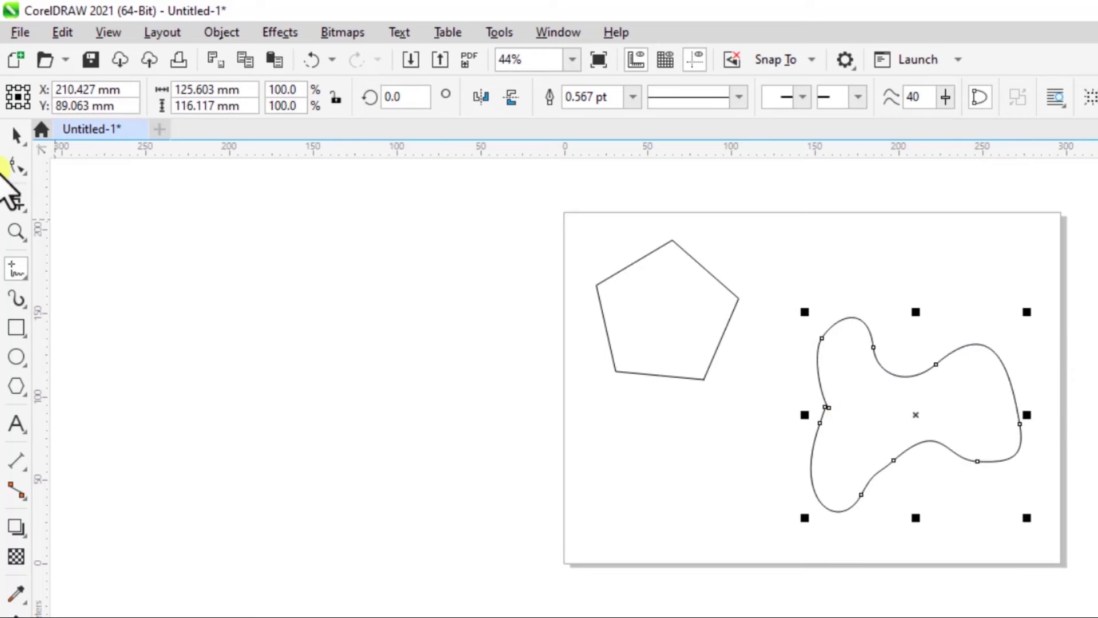
- Move the freehand shape up and slightly left on the page, then select the pentagon and the freehand shape in turn
{"action": "left_click", "coordinate": [15, 132]}
{"action": "mouse_move", "coordinate": [890, 422]}
{"action": "left_mouse_down"}
{"action": "mouse_move", "coordinate": [870, 498]}
{"action": "mouse_move", "coordinate": [849, 489]}
{"action": "mouse_move", "coordinate": [849, 381]}
{"action": "left_mouse_up"}
{"action": "left_click_drag", "start_coordinate": [808, 422], "coordinate": [852, 429]}
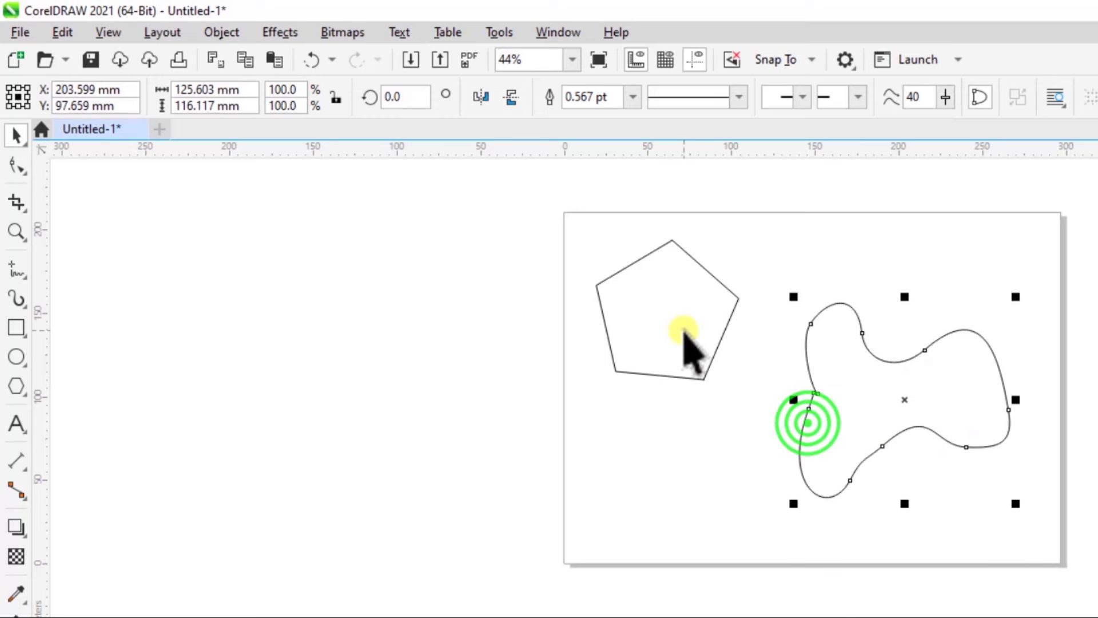
{"action": "left_click_drag", "start_coordinate": [866, 343], "coordinate": [864, 306]}
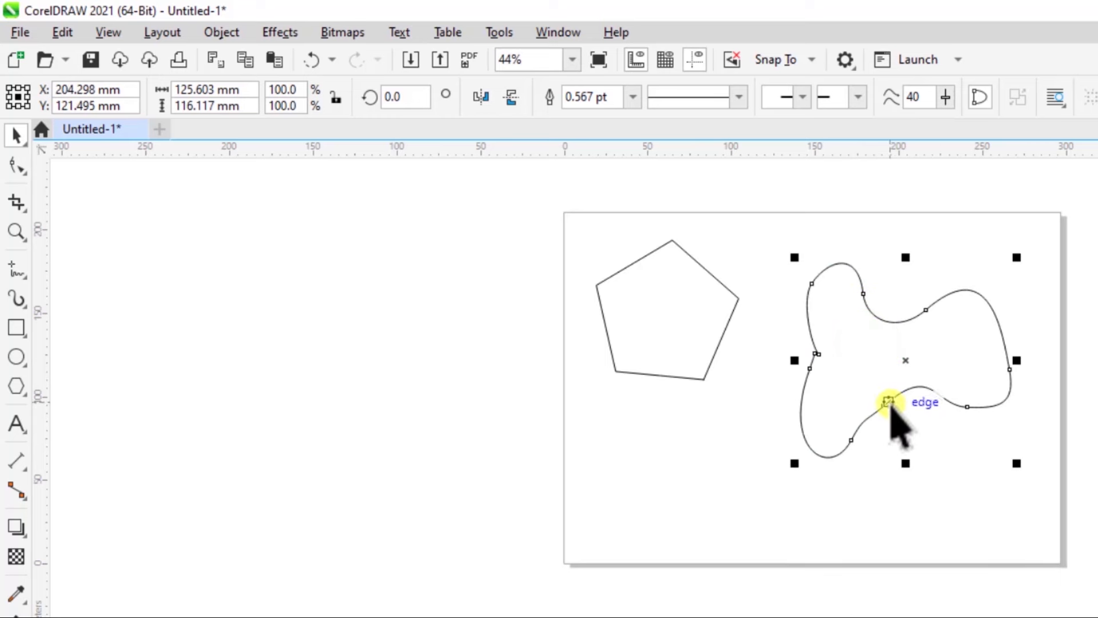
{"action": "left_click", "coordinate": [667, 337]}
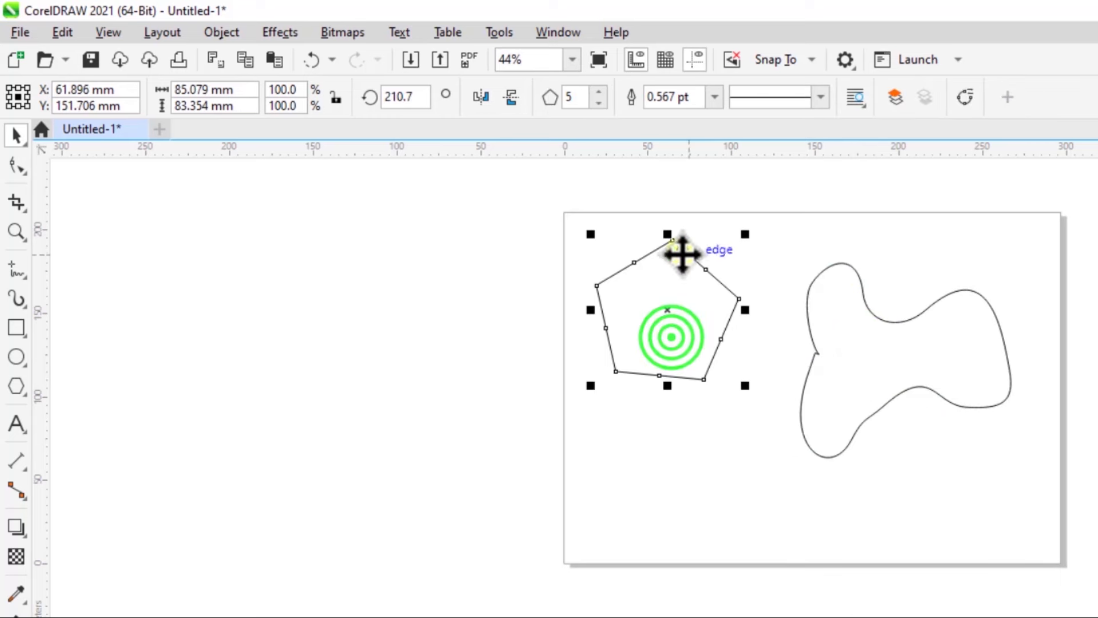
{"action": "left_click", "coordinate": [917, 357]}
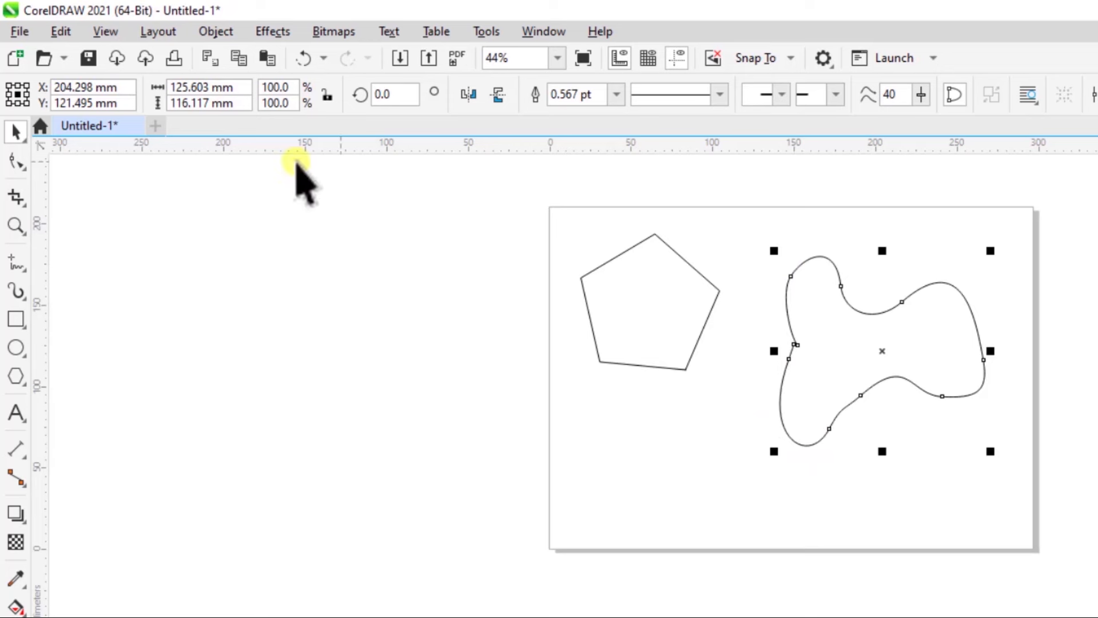
- Delete the nodes along the lower-left, bottom and top parts of the freehand shape with the Shape tool
{"action": "left_click", "coordinate": [15, 161]}
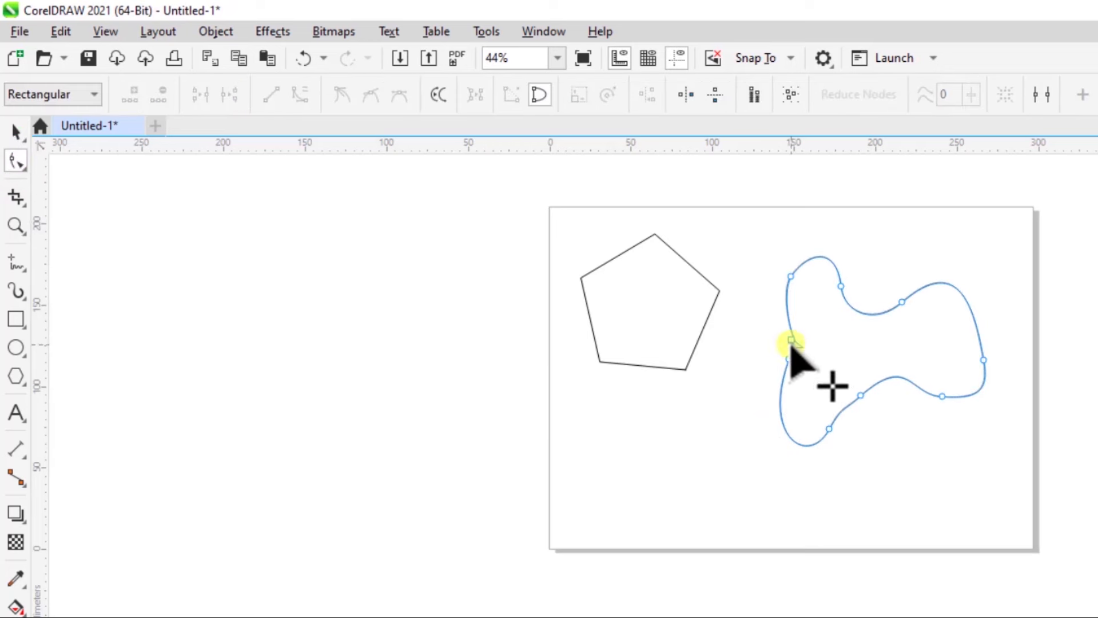
{"action": "left_click_drag", "start_coordinate": [790, 360], "coordinate": [893, 376]}
{"action": "double_click", "coordinate": [861, 394]}
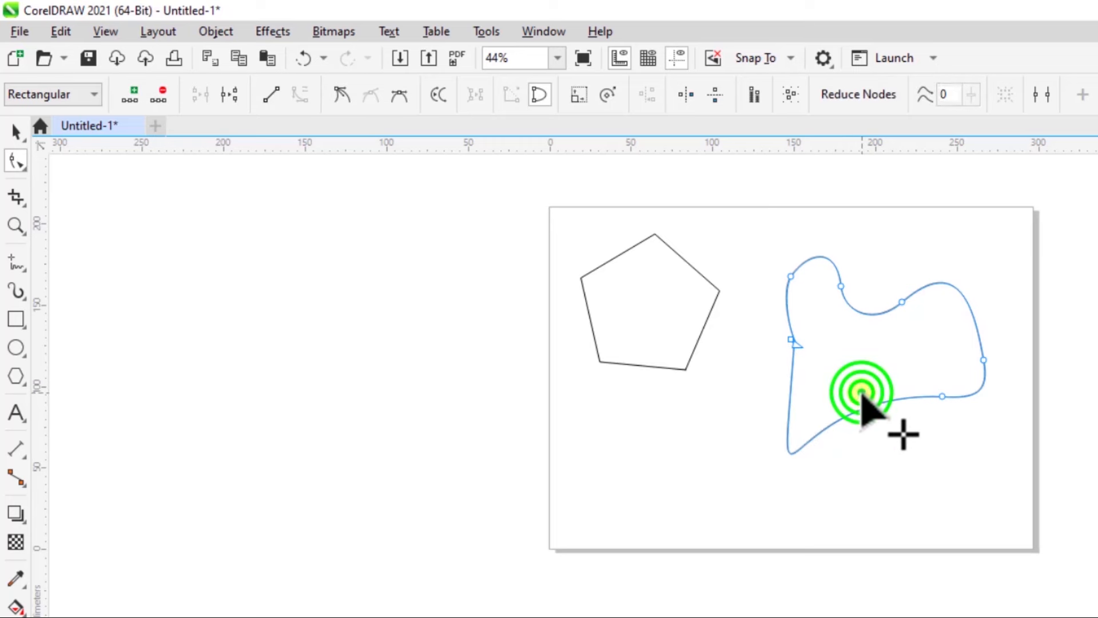
{"action": "left_click", "coordinate": [942, 396]}
{"action": "key", "text": "Delete"}
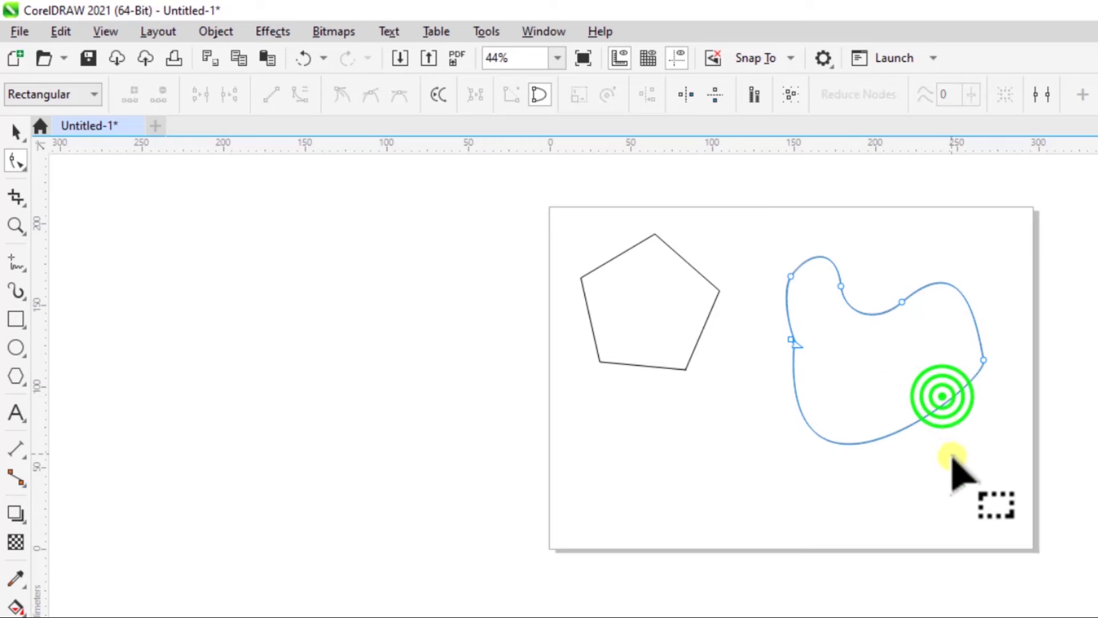
{"action": "left_click", "coordinate": [902, 299]}
{"action": "double_click", "coordinate": [840, 284]}
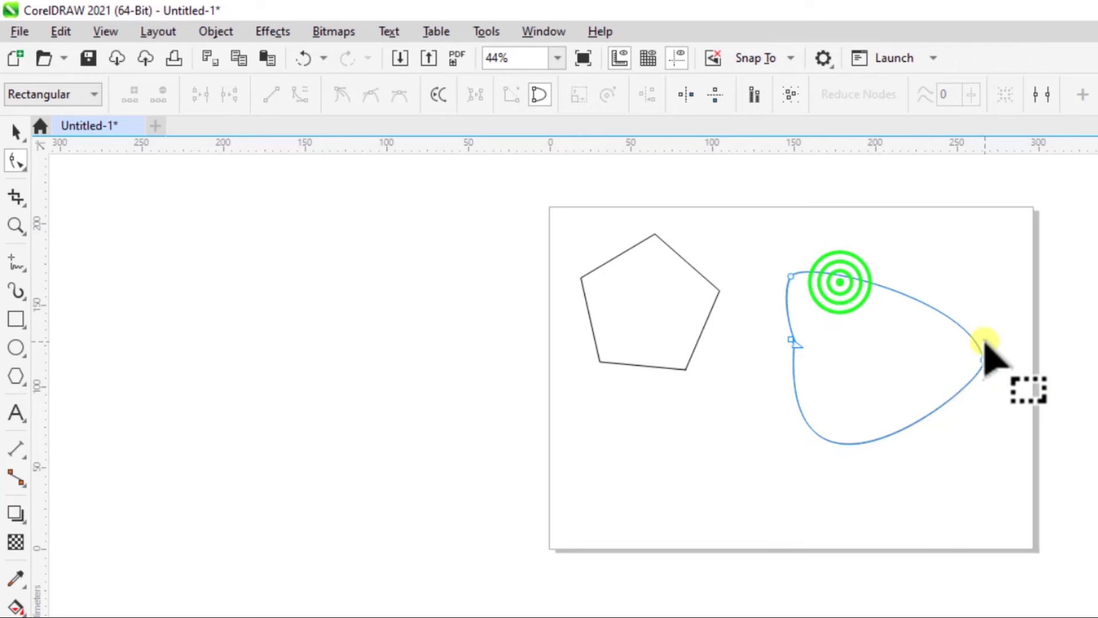
- Add nodes on the freehand curve's bottom edge, upper-right edge and lower-right corner, pulling their handles outward to bend the outline
{"action": "double_click", "coordinate": [872, 440]}
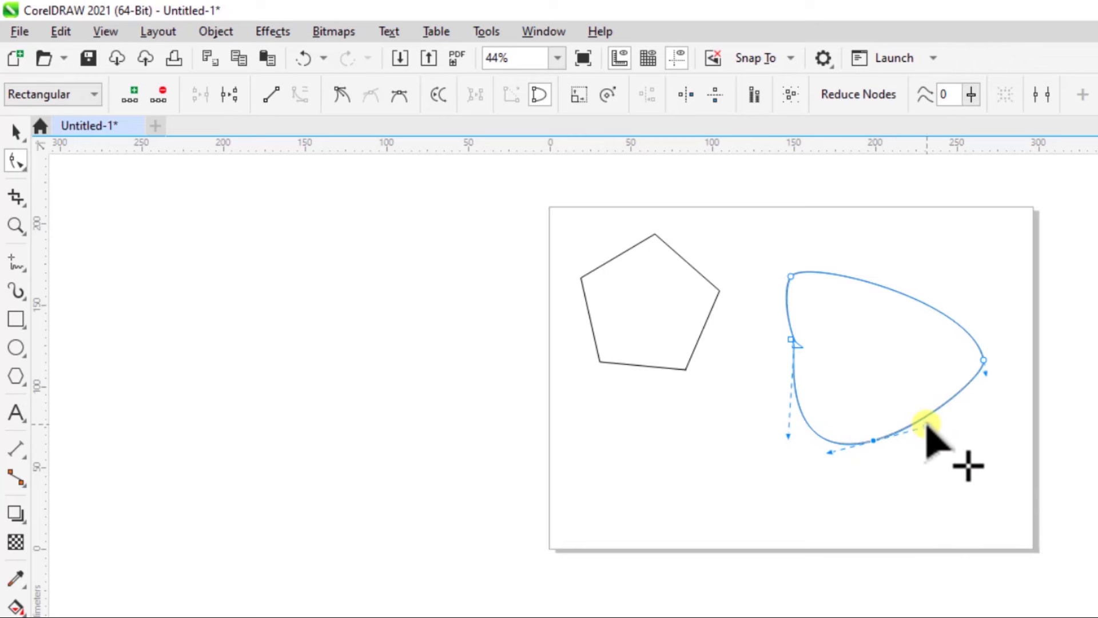
{"action": "left_click_drag", "start_coordinate": [925, 424], "coordinate": [1013, 535]}
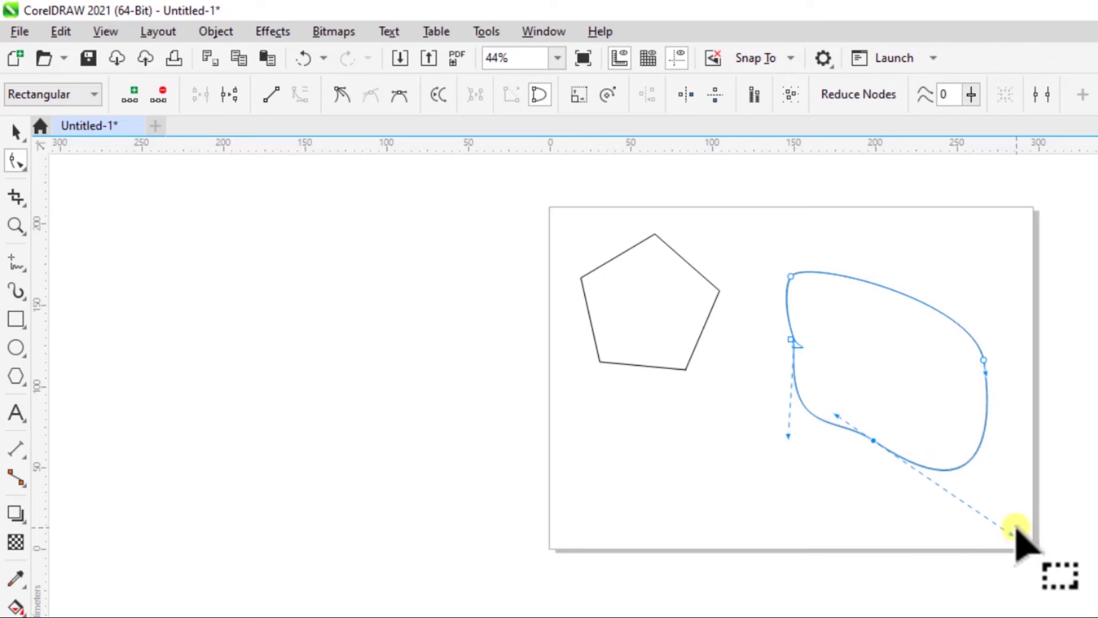
{"action": "left_click", "coordinate": [908, 296]}
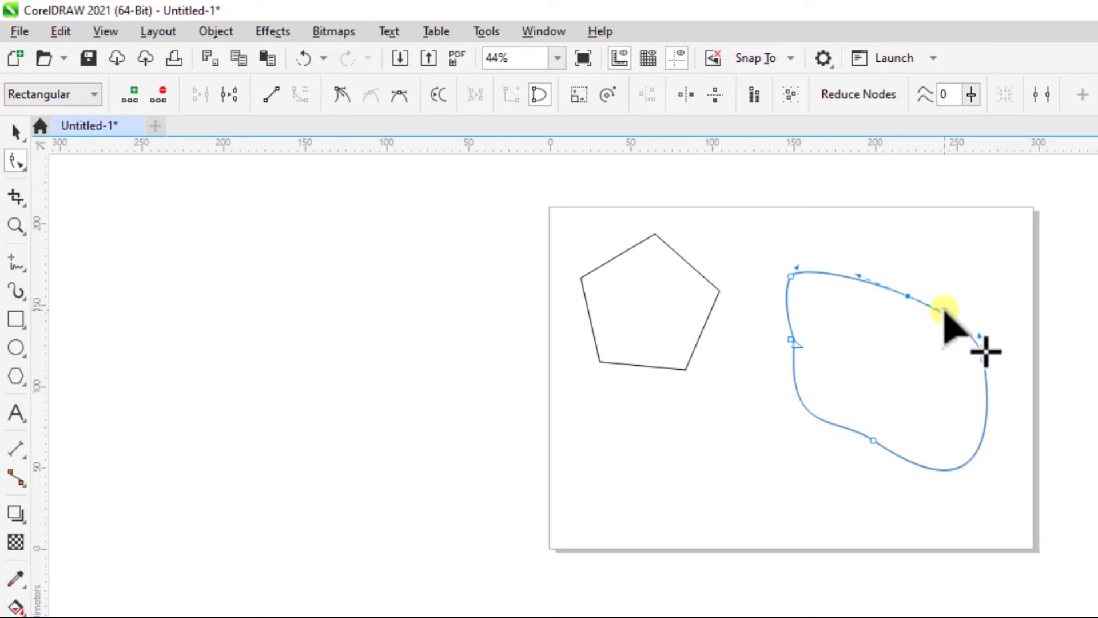
{"action": "left_click_drag", "start_coordinate": [941, 309], "coordinate": [1006, 239]}
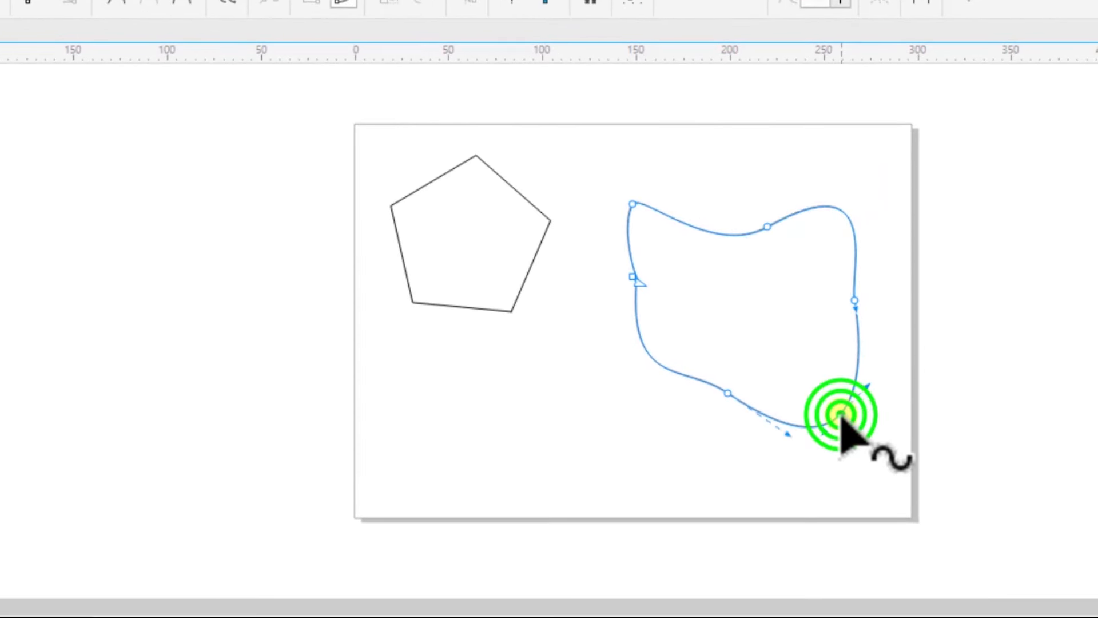
{"action": "left_click_drag", "start_coordinate": [868, 384], "coordinate": [924, 482]}
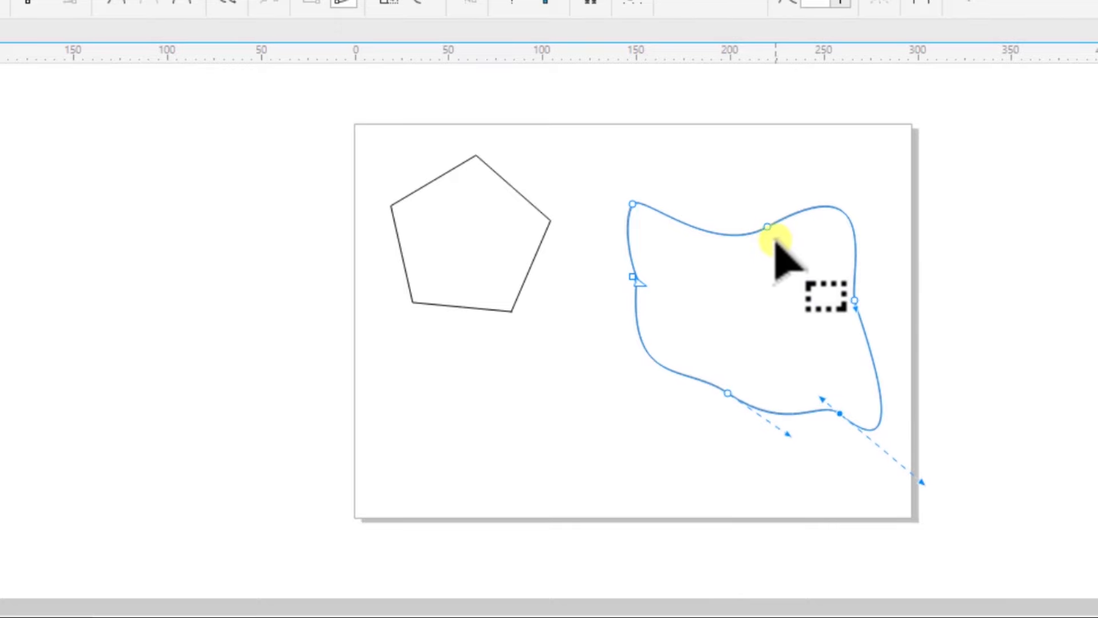
- Delete the node halfway down the left side of the freehand curve
{"action": "left_click", "coordinate": [633, 277]}
{"action": "right_click", "coordinate": [633, 277]}
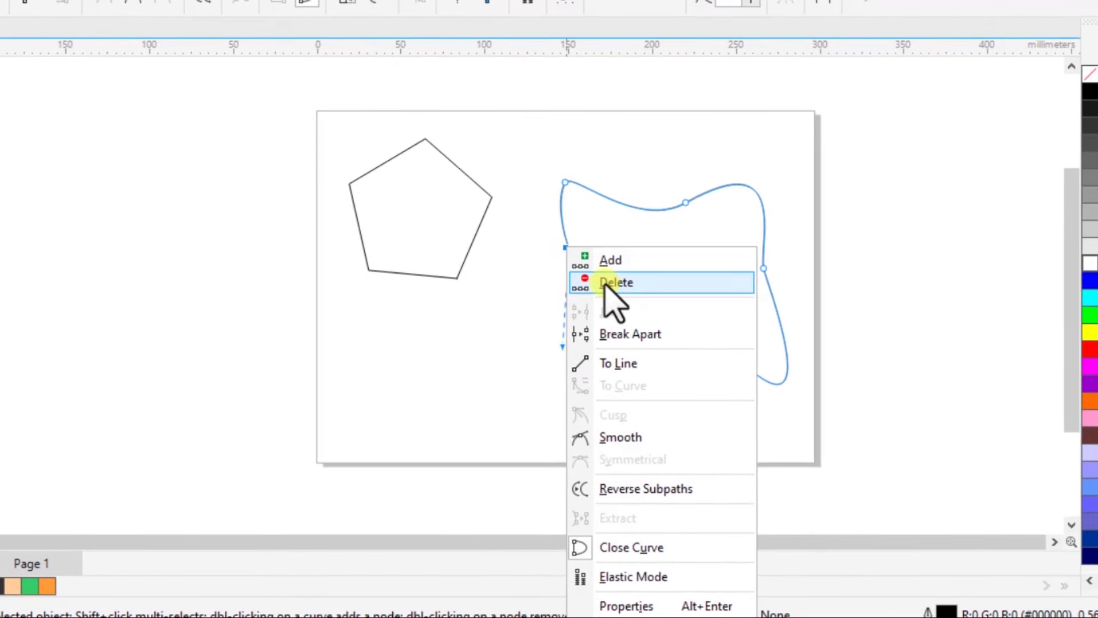
{"action": "left_click", "coordinate": [605, 282]}
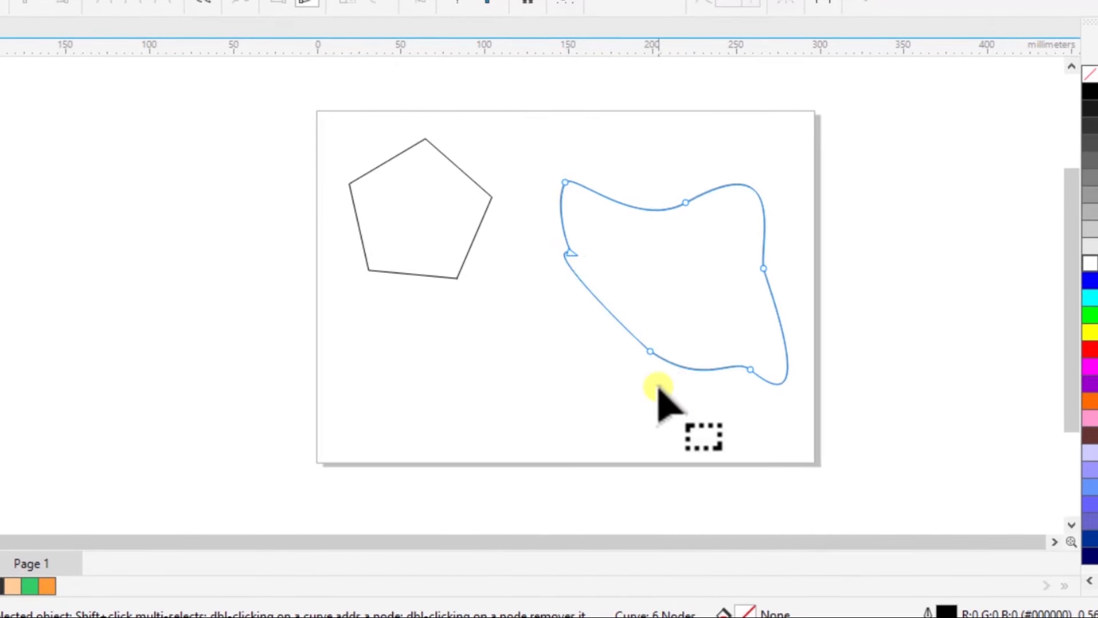
- Add a node on the curve's lower-left edge, pull its handle down and left to bend the edge, and deselect the node
{"action": "left_click", "coordinate": [602, 307]}
{"action": "right_click", "coordinate": [602, 306]}
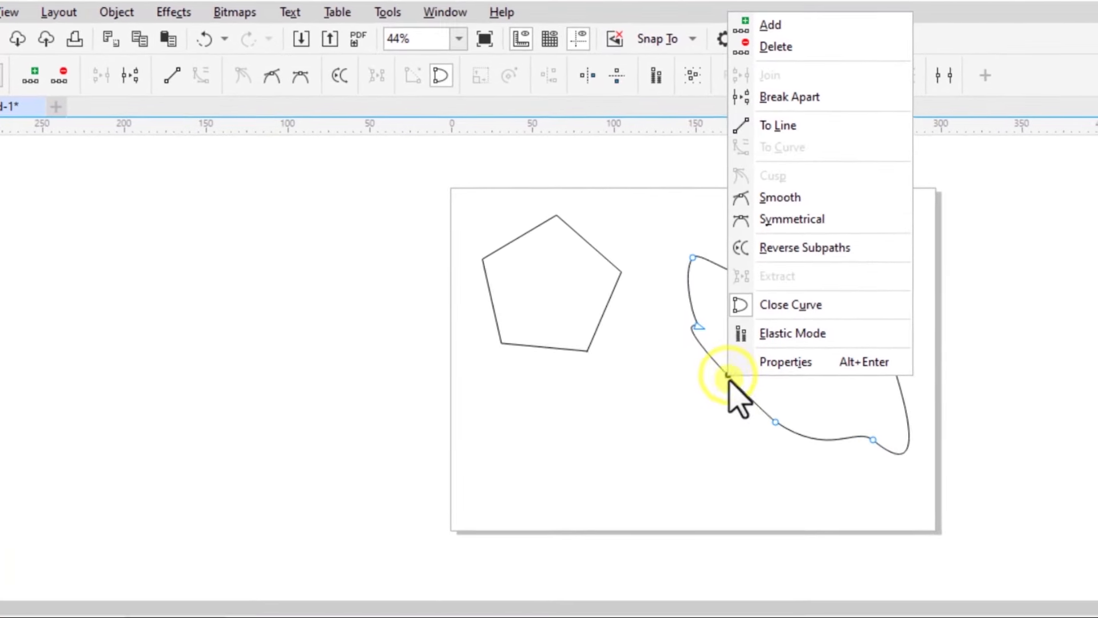
{"action": "left_click", "coordinate": [769, 27]}
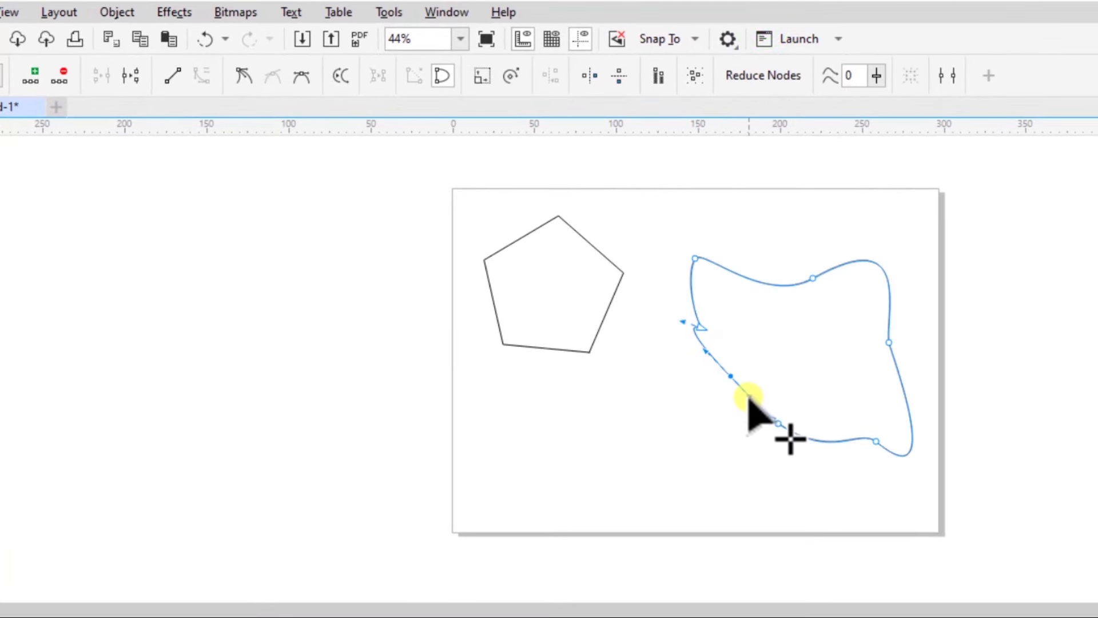
{"action": "left_click_drag", "start_coordinate": [751, 399], "coordinate": [711, 452]}
{"action": "left_click", "coordinate": [815, 332]}
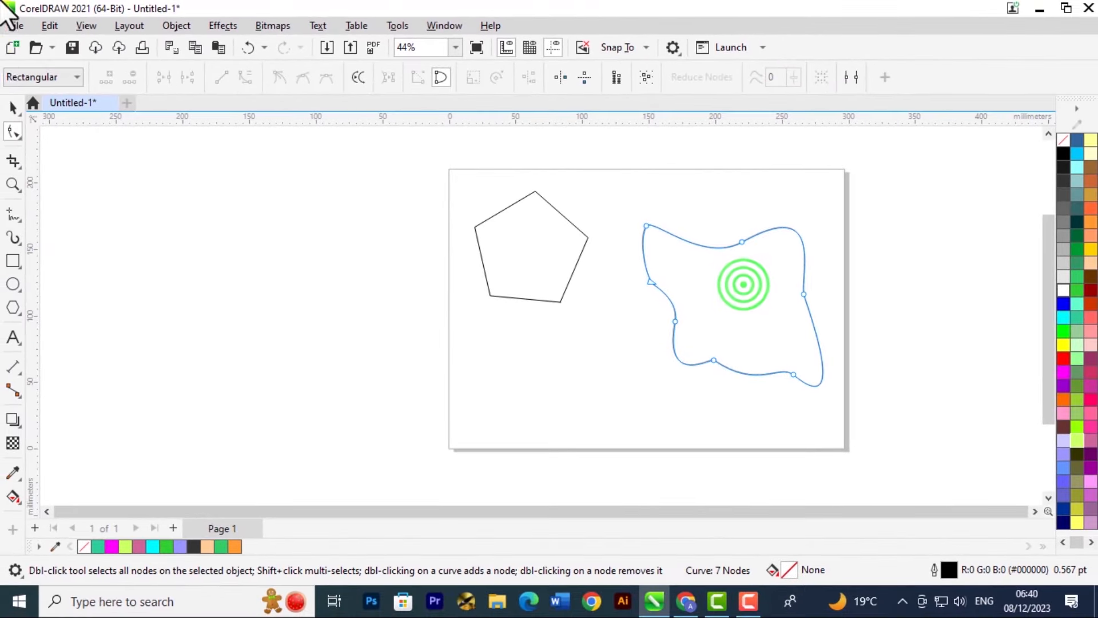
- Move the freehand curve up and right past the page edge, and shift the pentagon down and right
{"action": "left_click", "coordinate": [8, 106]}
{"action": "left_click_drag", "start_coordinate": [699, 298], "coordinate": [762, 259]}
{"action": "left_click_drag", "start_coordinate": [529, 264], "coordinate": [543, 294]}
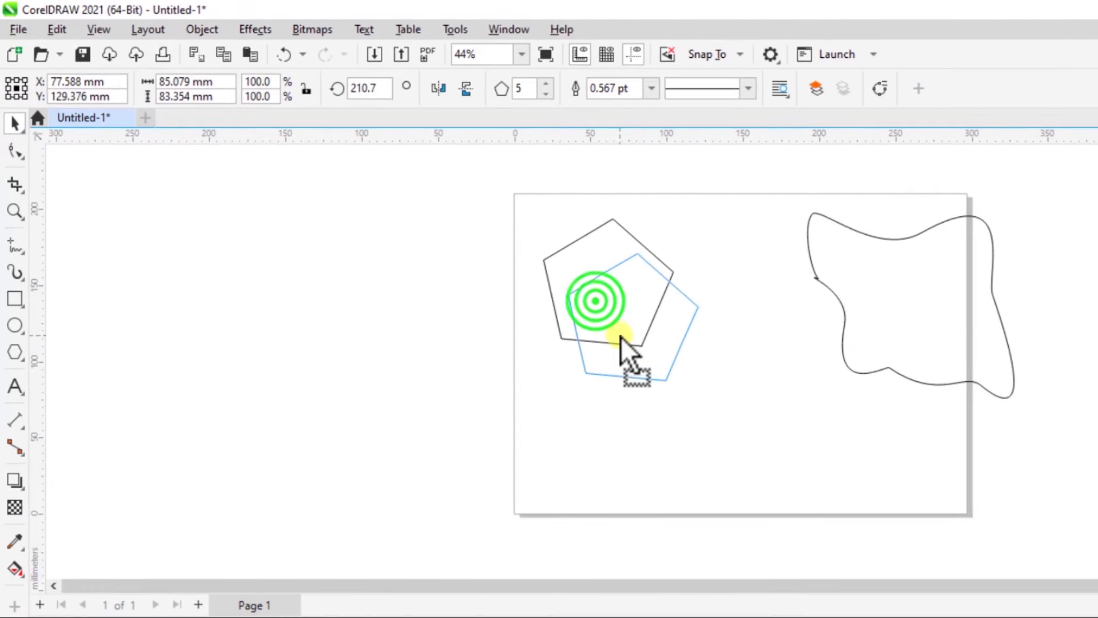
{"action": "left_click_drag", "start_coordinate": [620, 336], "coordinate": [620, 337]}
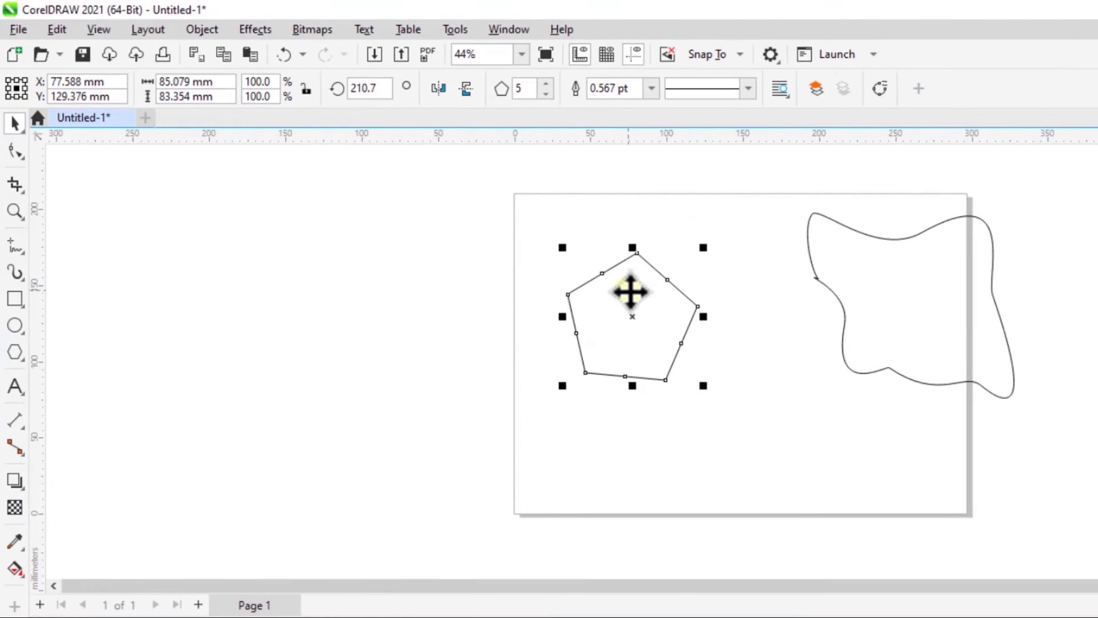
- Add a node on the pentagon's upper-right edge and pull it to the centre to form a five-bladed pinwheel
{"action": "left_click", "coordinate": [16, 152]}
{"action": "left_click", "coordinate": [651, 264]}
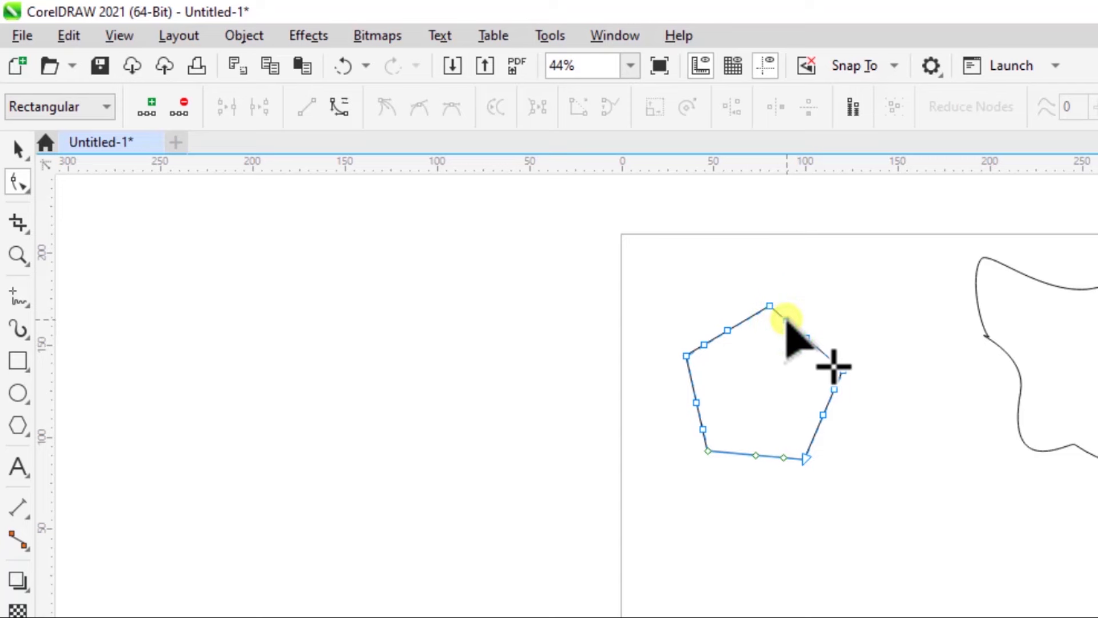
{"action": "left_click_drag", "start_coordinate": [781, 315], "coordinate": [763, 383]}
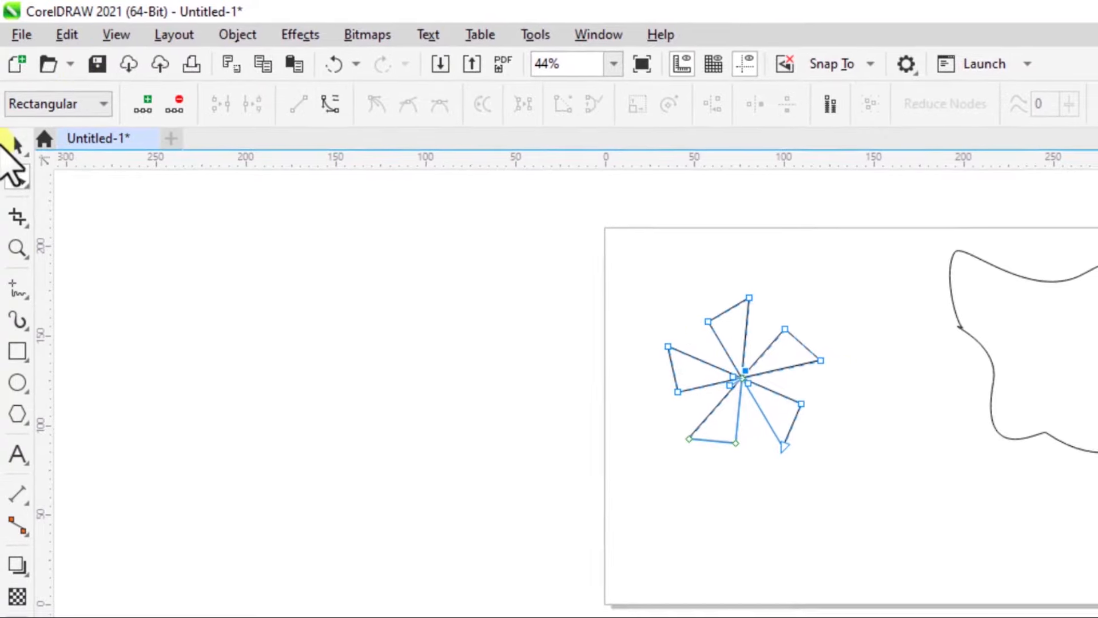
- Fill the pinwheel with light orange, move it to the page's upper-left corner, and clear the selection
{"action": "left_click", "coordinate": [17, 147]}
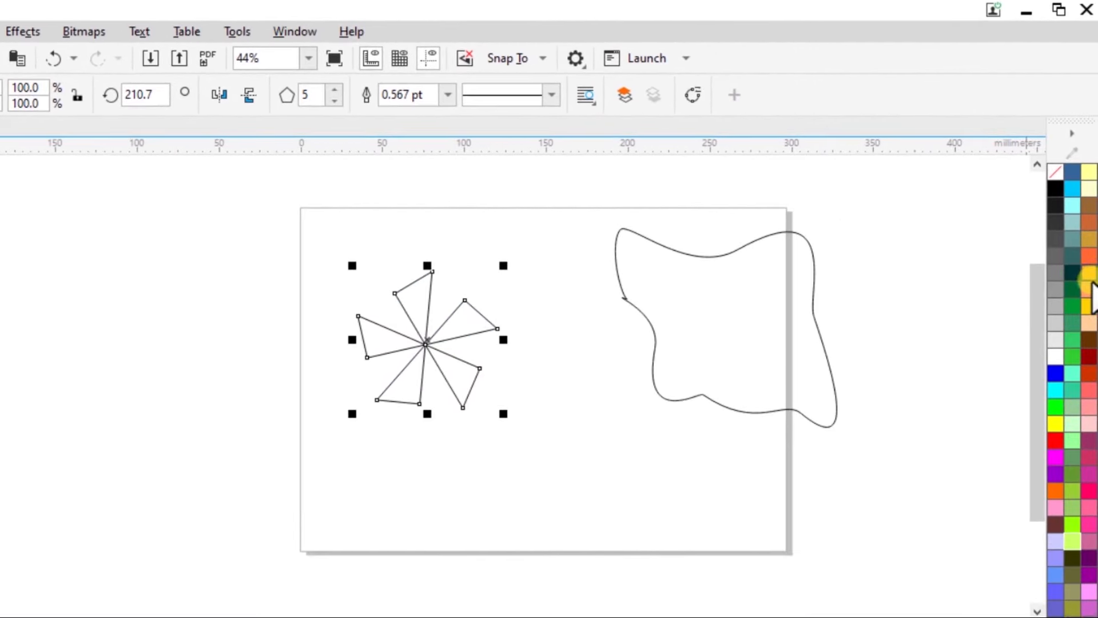
{"action": "left_click", "coordinate": [1090, 267]}
{"action": "left_click", "coordinate": [596, 459]}
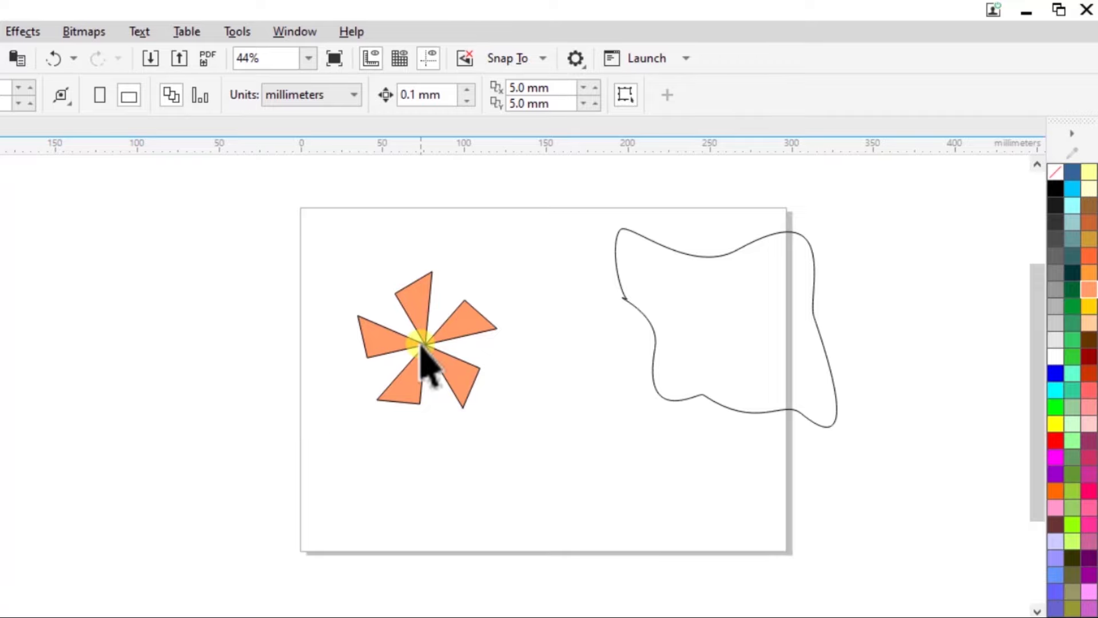
{"action": "left_click_drag", "start_coordinate": [428, 351], "coordinate": [364, 267]}
{"action": "left_click", "coordinate": [445, 375]}
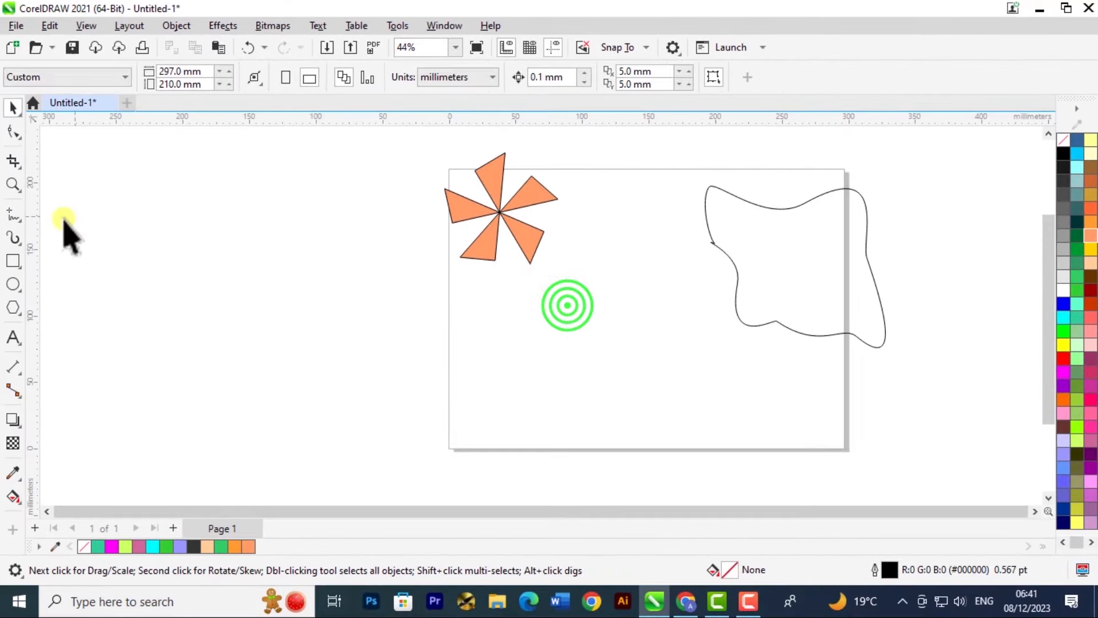
- Draw a second pentagon about 106 by 102 mm below the pinwheel and start editing its nodes
{"action": "left_click", "coordinate": [15, 309]}
{"action": "left_click_drag", "start_coordinate": [584, 338], "coordinate": [628, 398]}
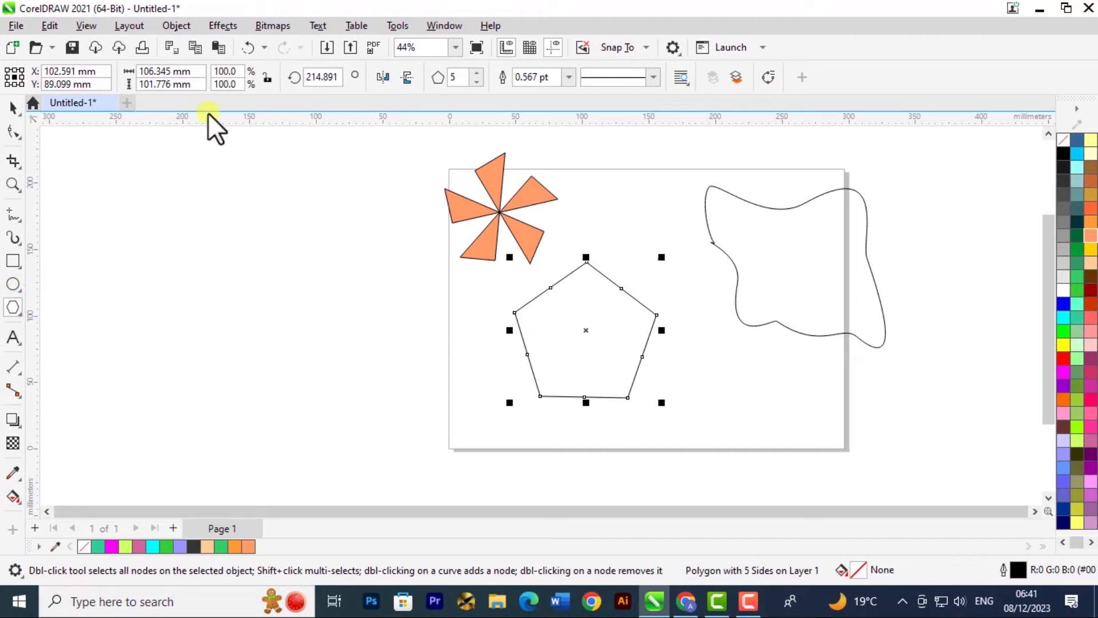
{"action": "left_click", "coordinate": [14, 131]}
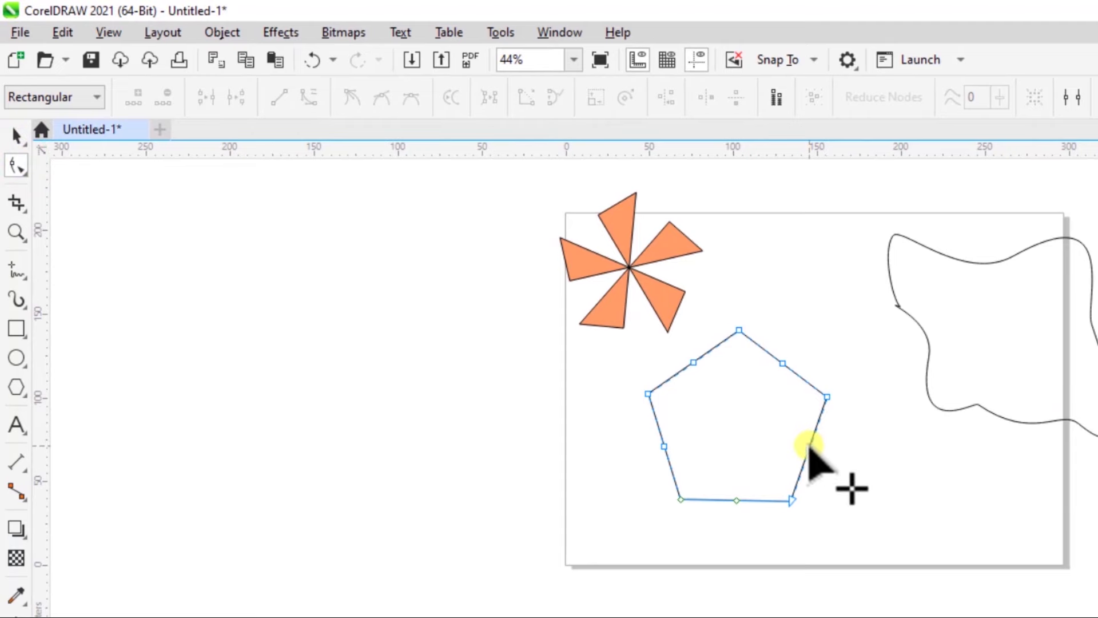
- Delete the new pentagon's mid-edge nodes and its corner nodes, then undo both deletions
{"action": "left_click", "coordinate": [865, 481]}
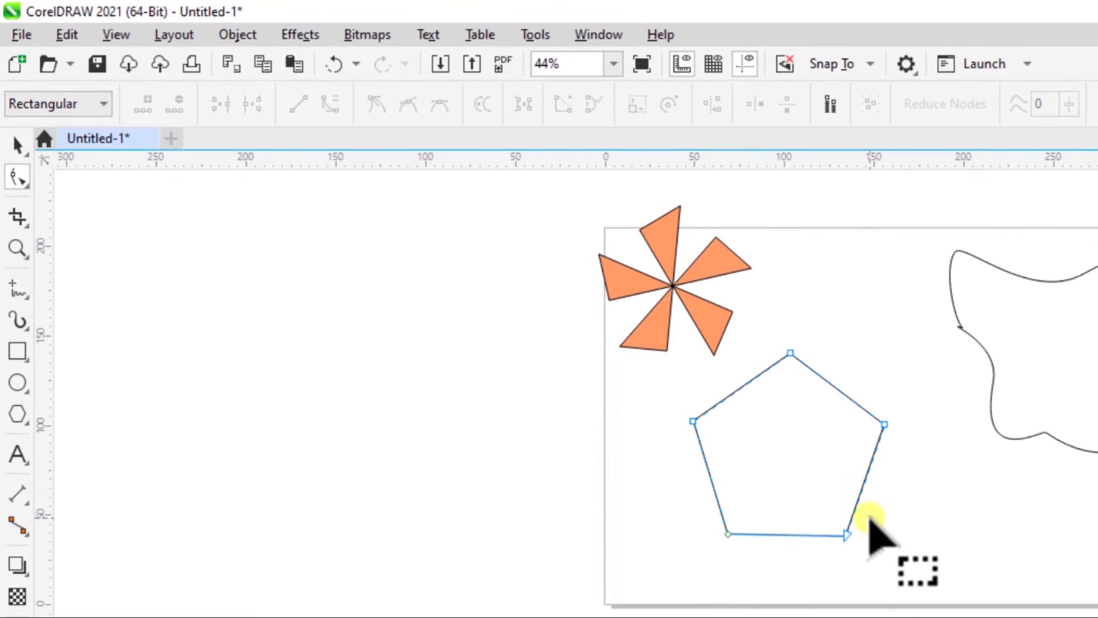
{"action": "left_click", "coordinate": [885, 422]}
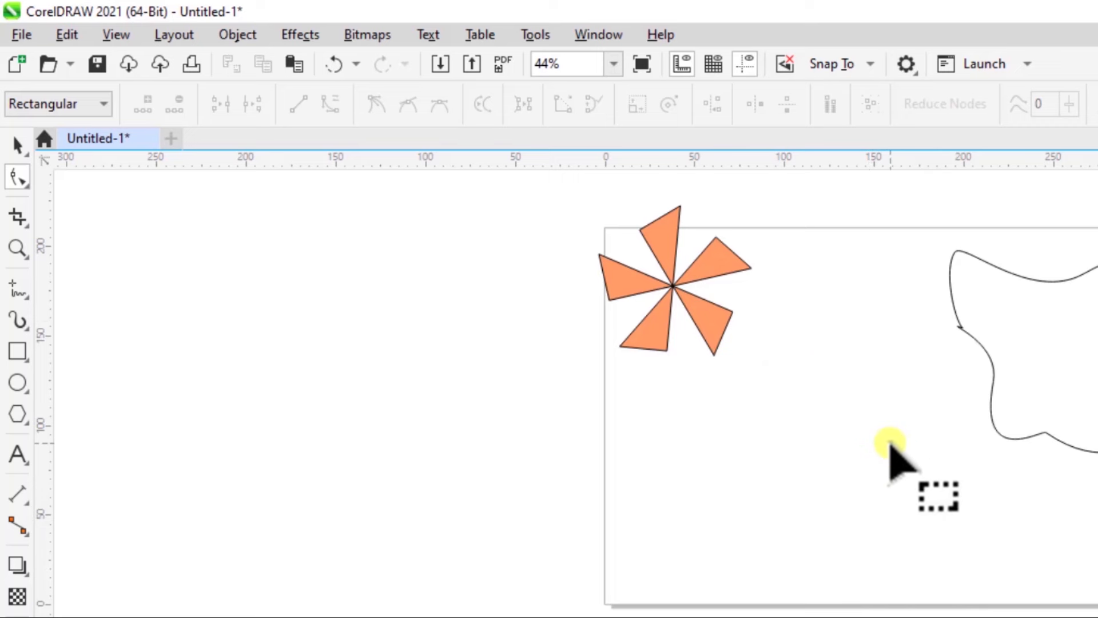
{"action": "key", "text": "ctrl+z"}
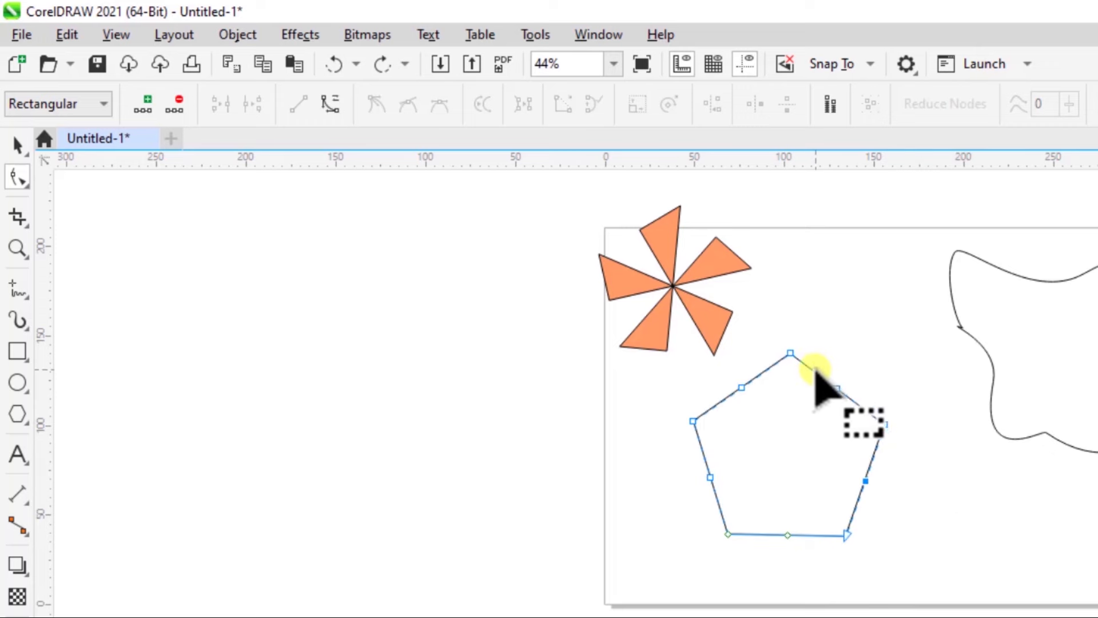
- Add nodes on both sides of the pentagon's edge midpoints and pull the left edge's midpoint node to the centre
{"action": "double_click", "coordinate": [813, 370]}
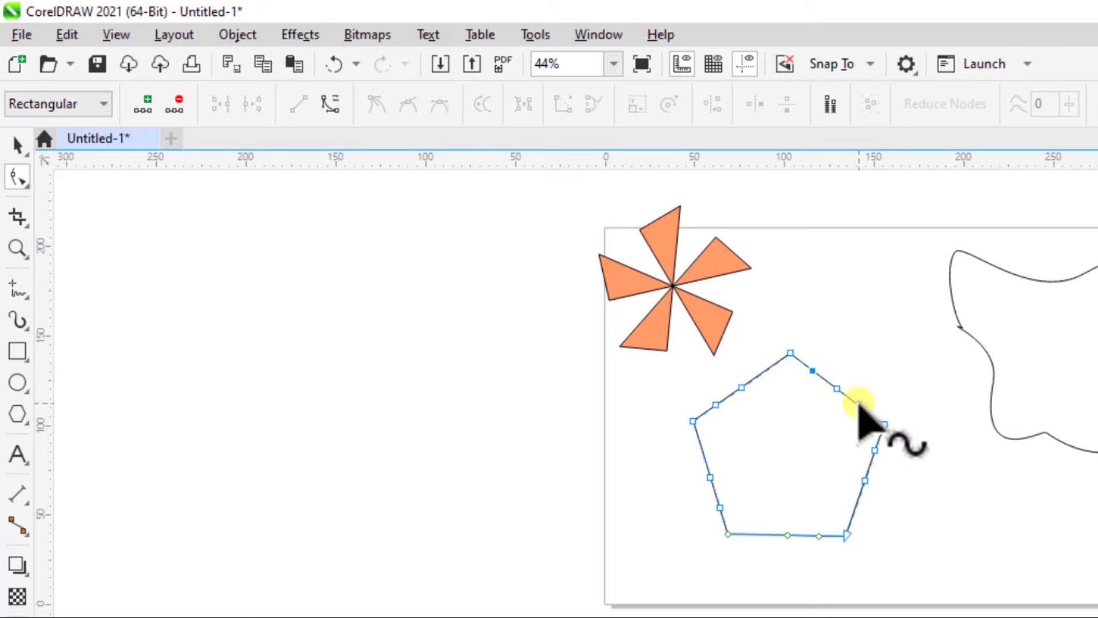
{"action": "left_click", "coordinate": [858, 402]}
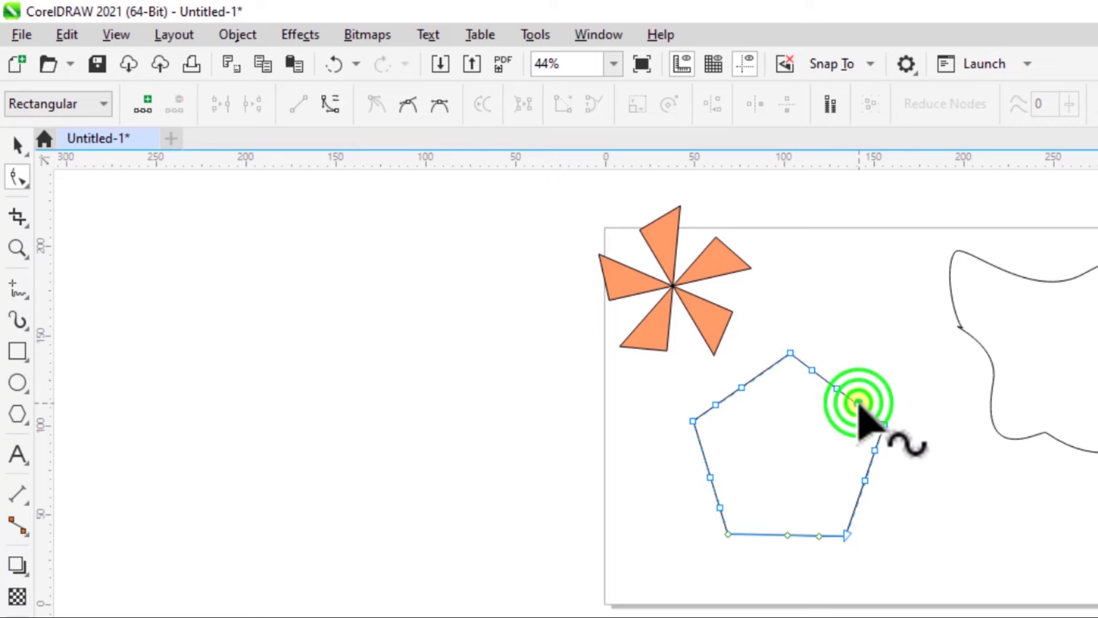
{"action": "left_click_drag", "start_coordinate": [710, 477], "coordinate": [797, 452]}
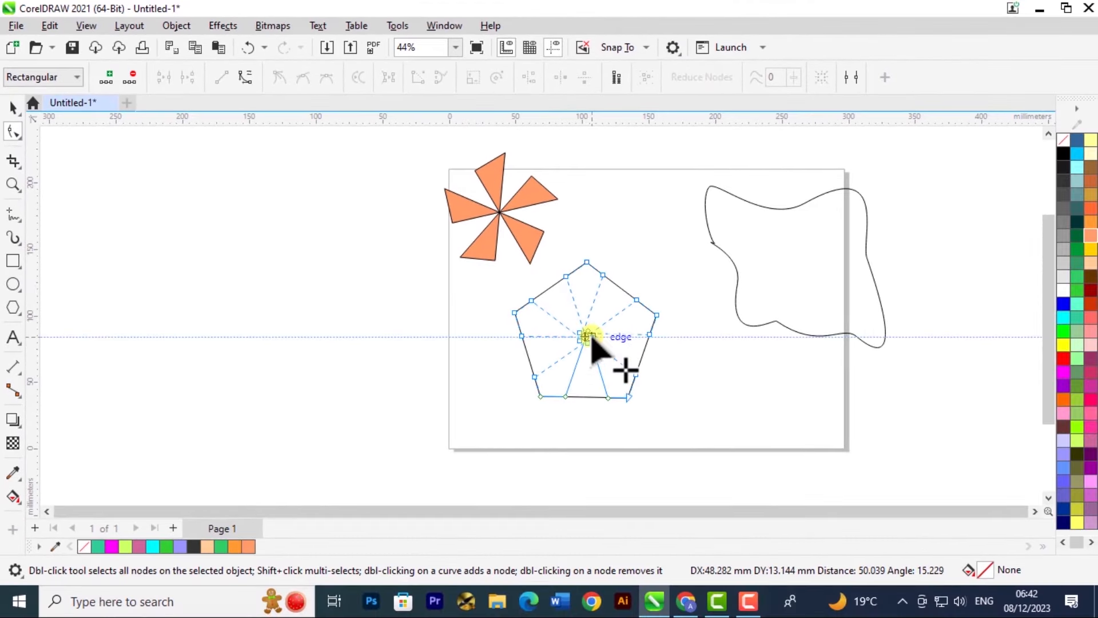
- Finish pulling the pentagon's edge nodes into the centre, fill the resulting flower with mint green (#66FFCC) and clear the selection
{"action": "left_click_drag", "start_coordinate": [591, 337], "coordinate": [592, 339]}
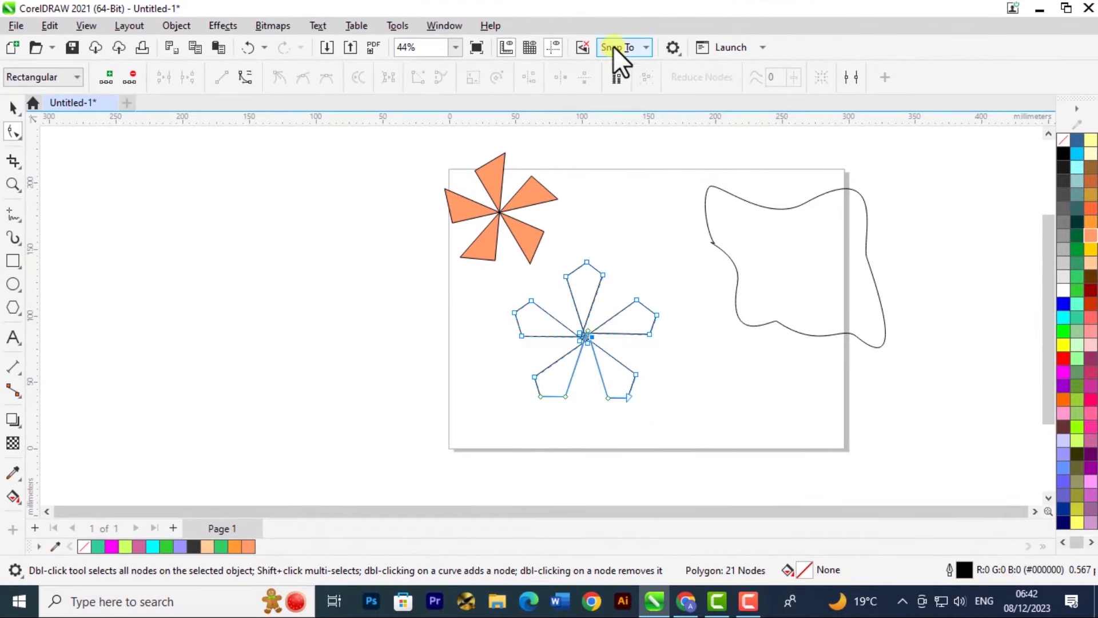
{"action": "left_click", "coordinate": [1078, 301]}
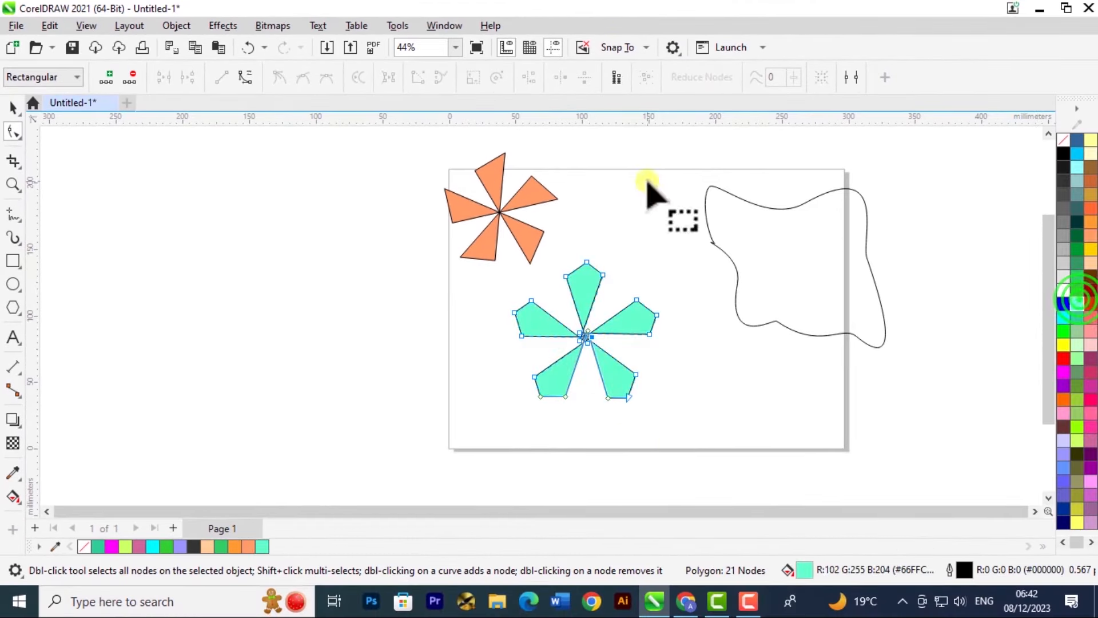
{"action": "left_click", "coordinate": [10, 110]}
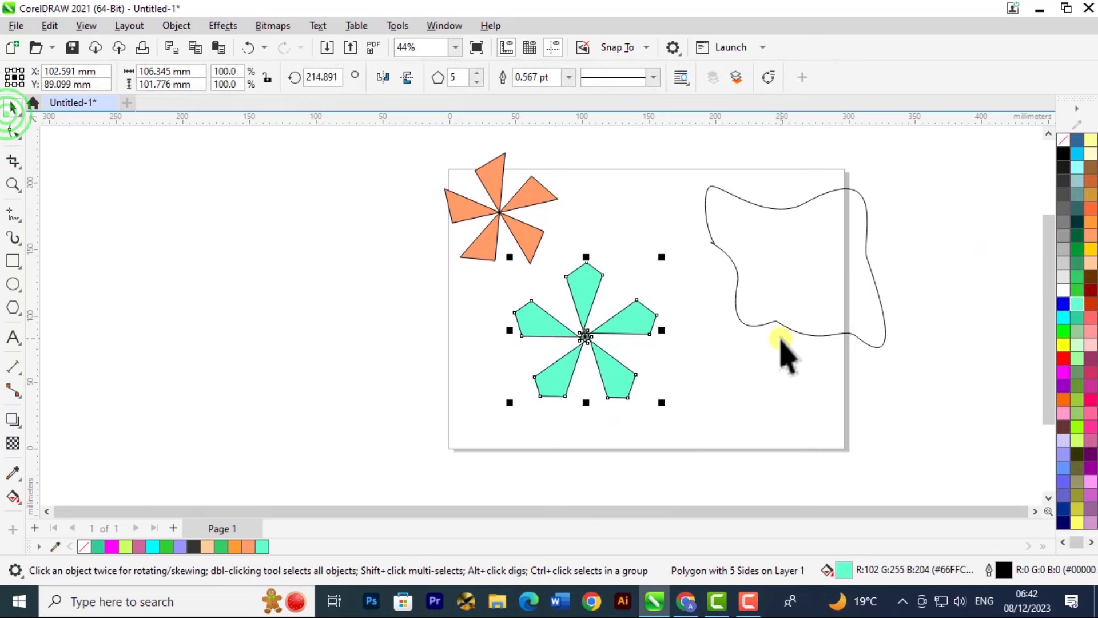
{"action": "left_click", "coordinate": [780, 341]}
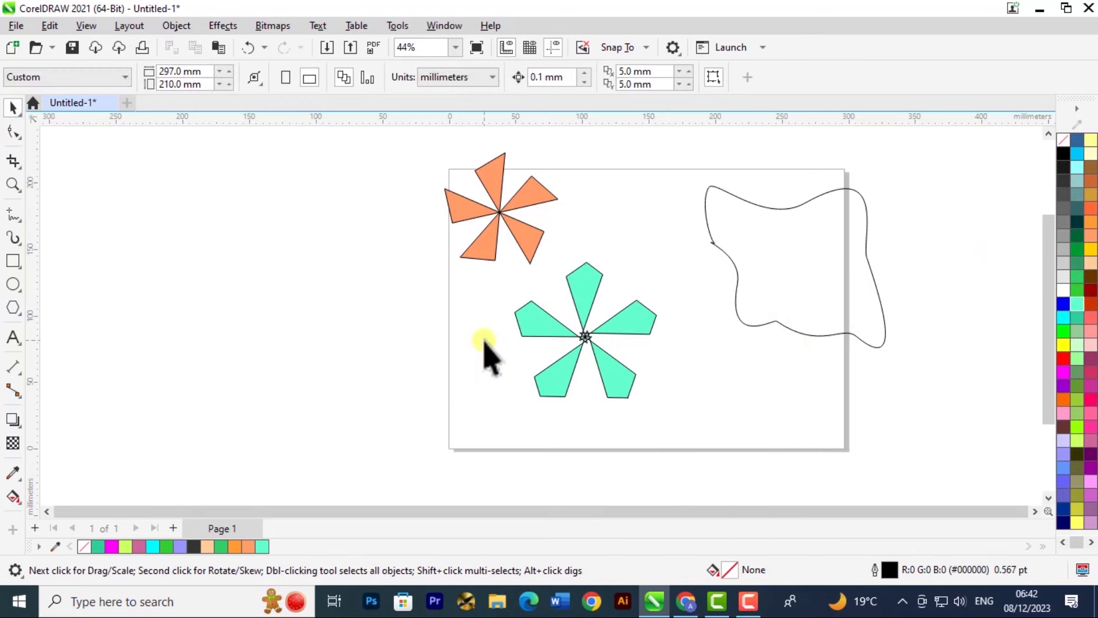
- Rearrange the shapes: move the mint-green flower off the page's left side, the pinwheel to the lower page, and the freehand curve toward the upper left
{"action": "left_click_drag", "start_coordinate": [618, 330], "coordinate": [575, 336]}
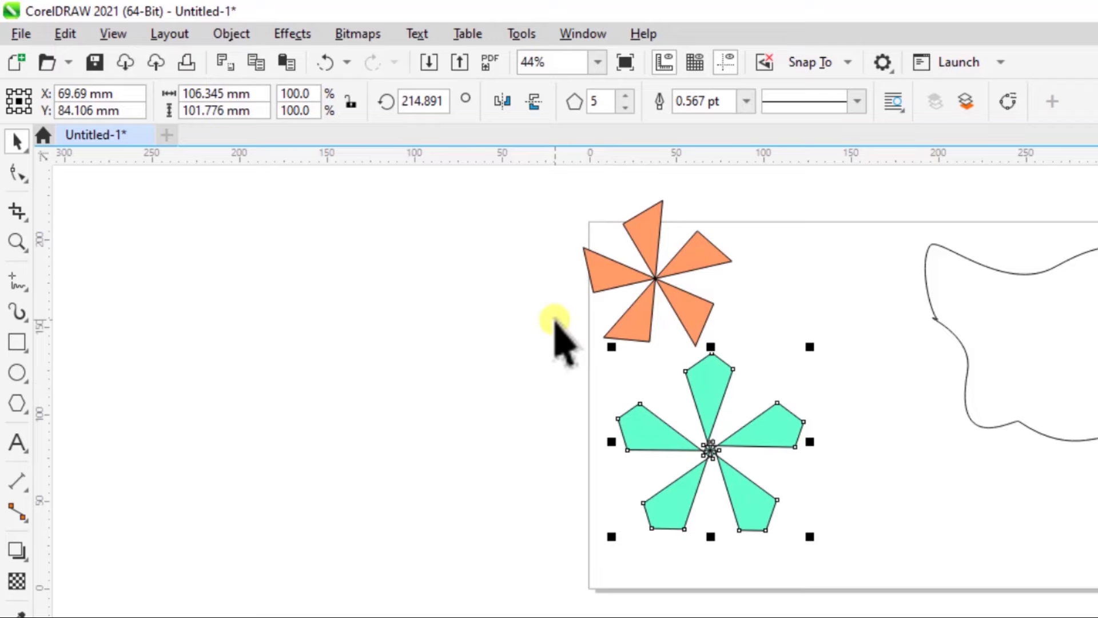
{"action": "left_click_drag", "start_coordinate": [972, 372], "coordinate": [902, 420]}
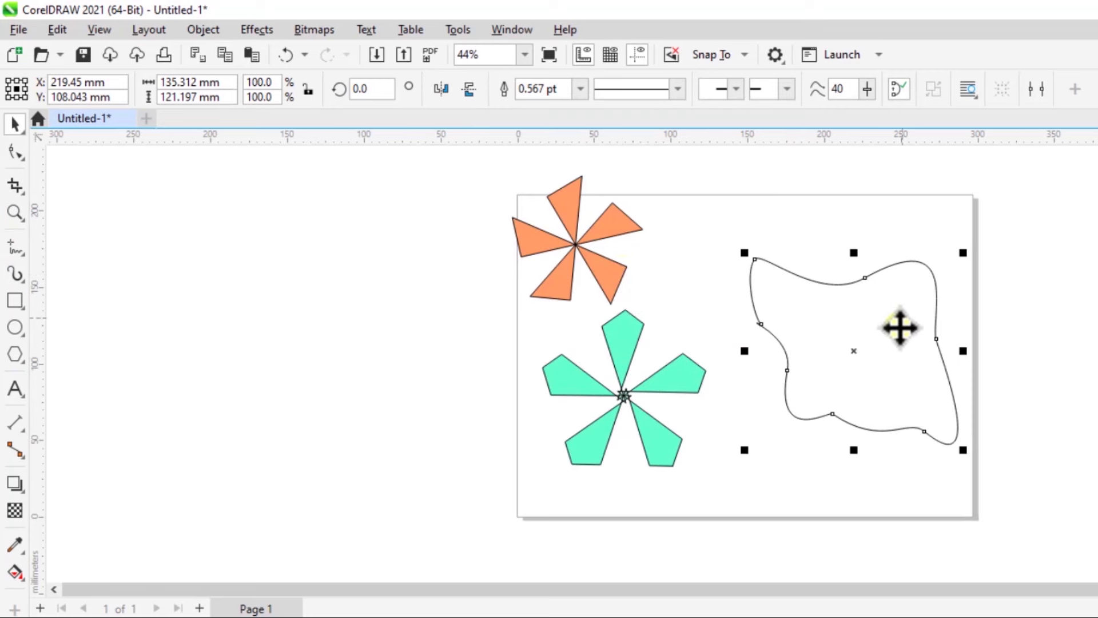
{"action": "left_click_drag", "start_coordinate": [627, 395], "coordinate": [408, 339]}
{"action": "left_click_drag", "start_coordinate": [569, 224], "coordinate": [652, 435]}
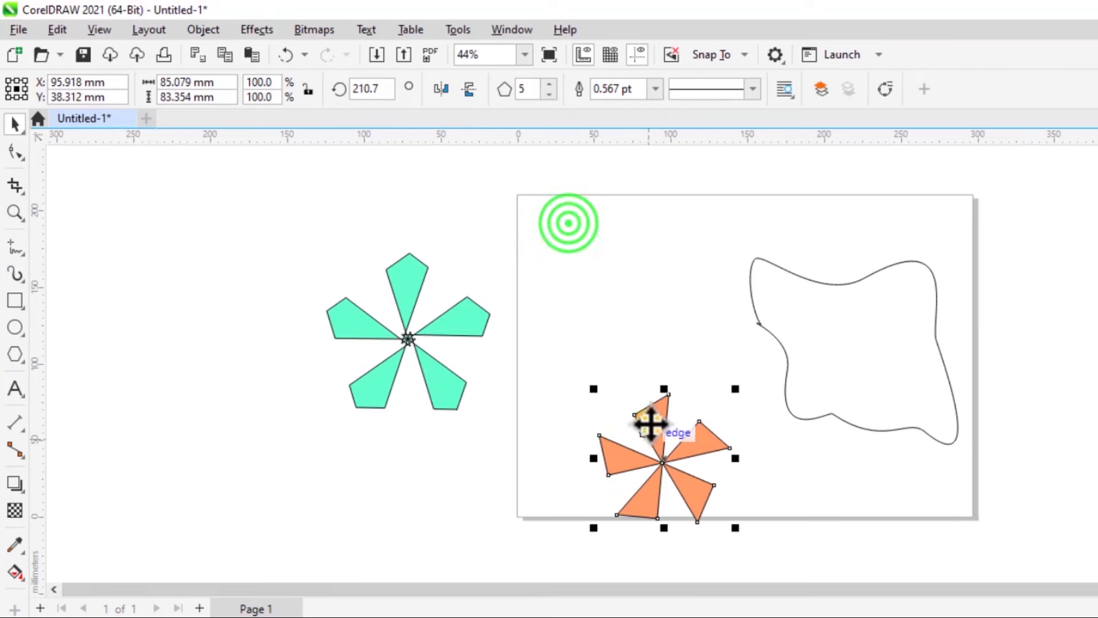
{"action": "left_click_drag", "start_coordinate": [821, 297], "coordinate": [567, 206]}
{"action": "left_click", "coordinate": [877, 309]}
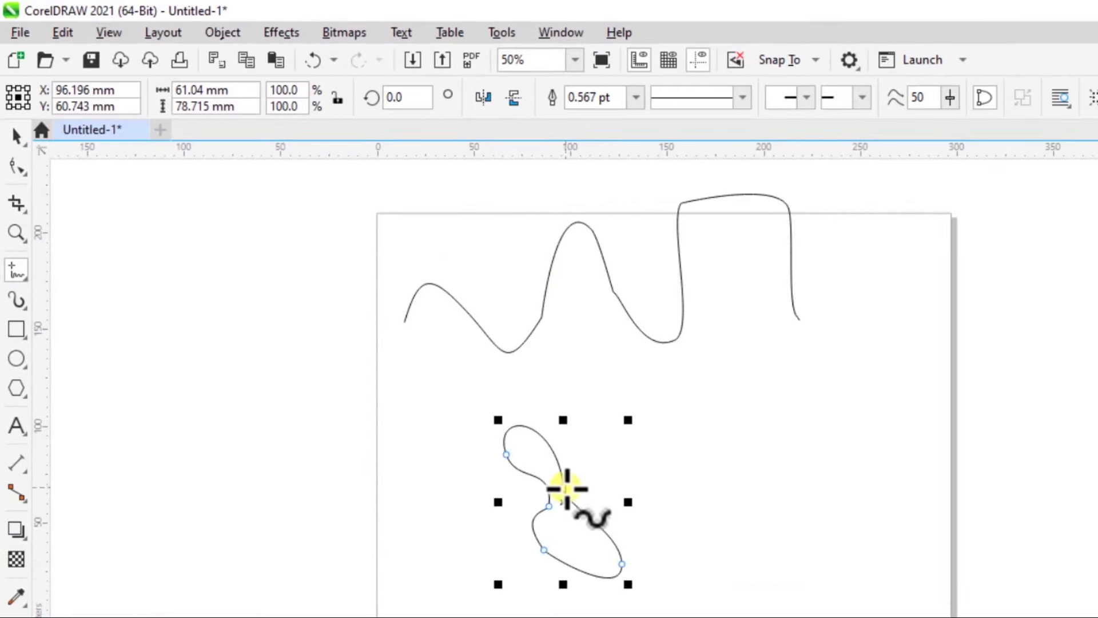
- Draw an open wavy line with the Freehand tool across the page, about 204 mm wide and 59 mm high
{"action": "left_click", "coordinate": [743, 98]}
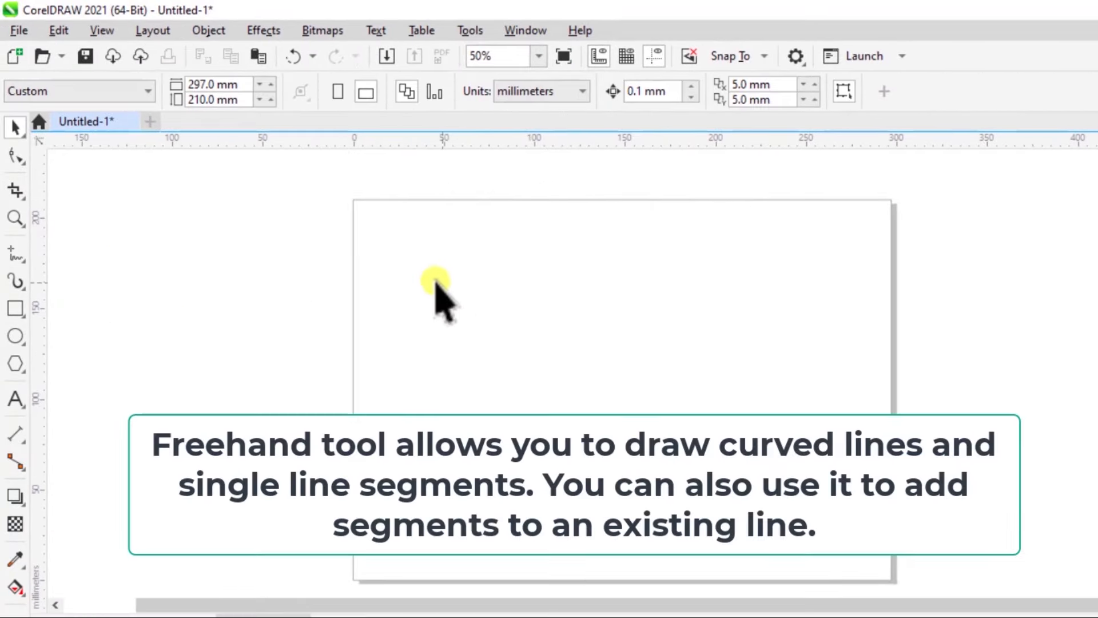
{"action": "left_click", "coordinate": [16, 253]}
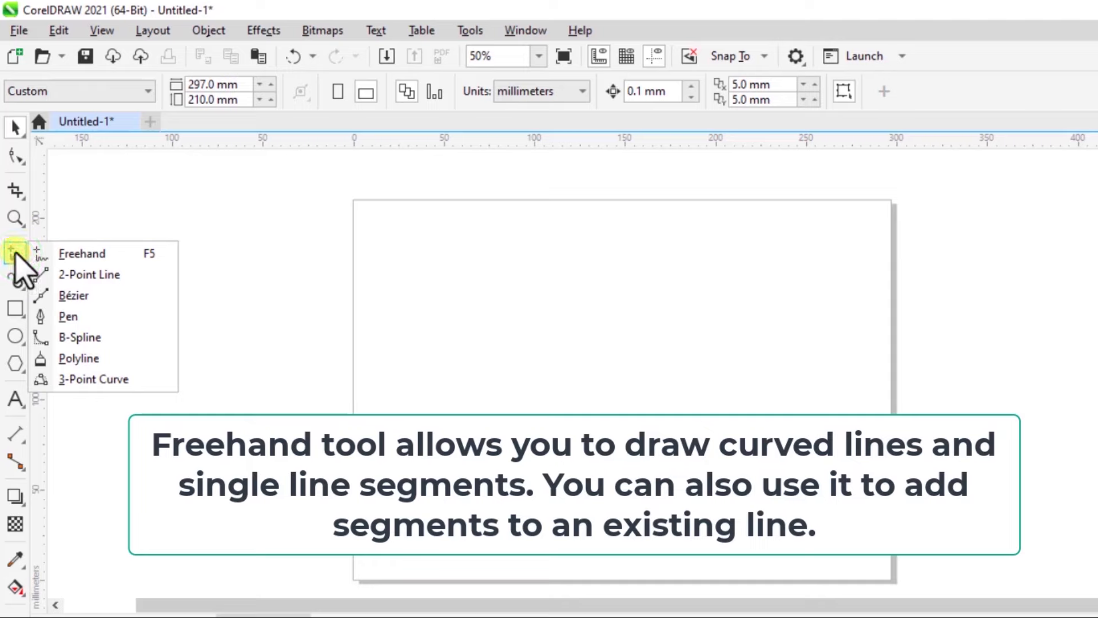
{"action": "left_click", "coordinate": [70, 253]}
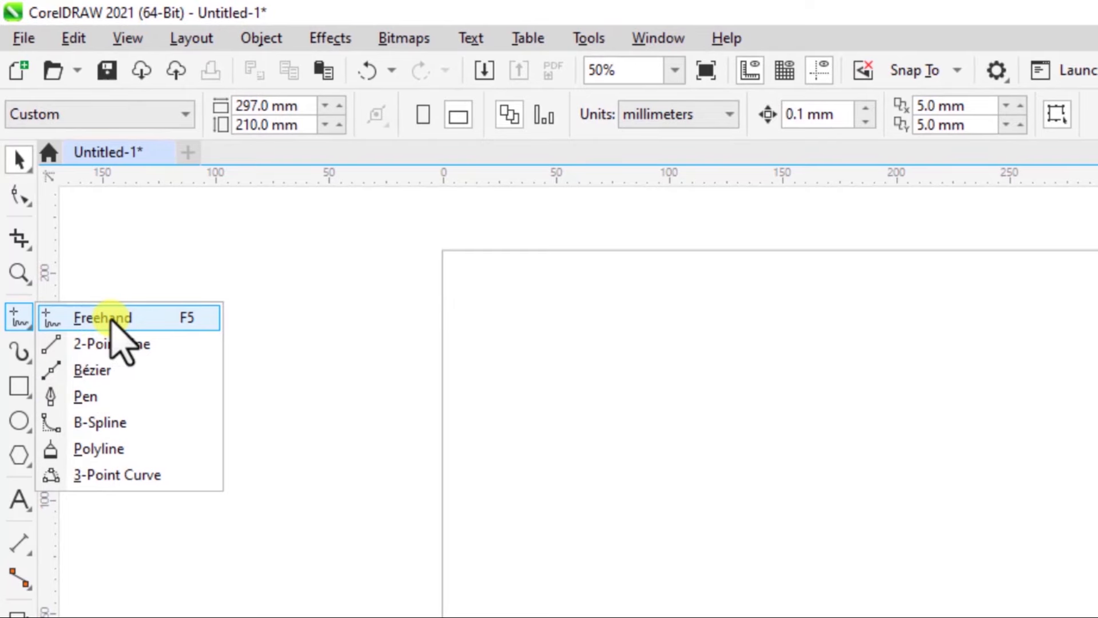
{"action": "left_click", "coordinate": [110, 317]}
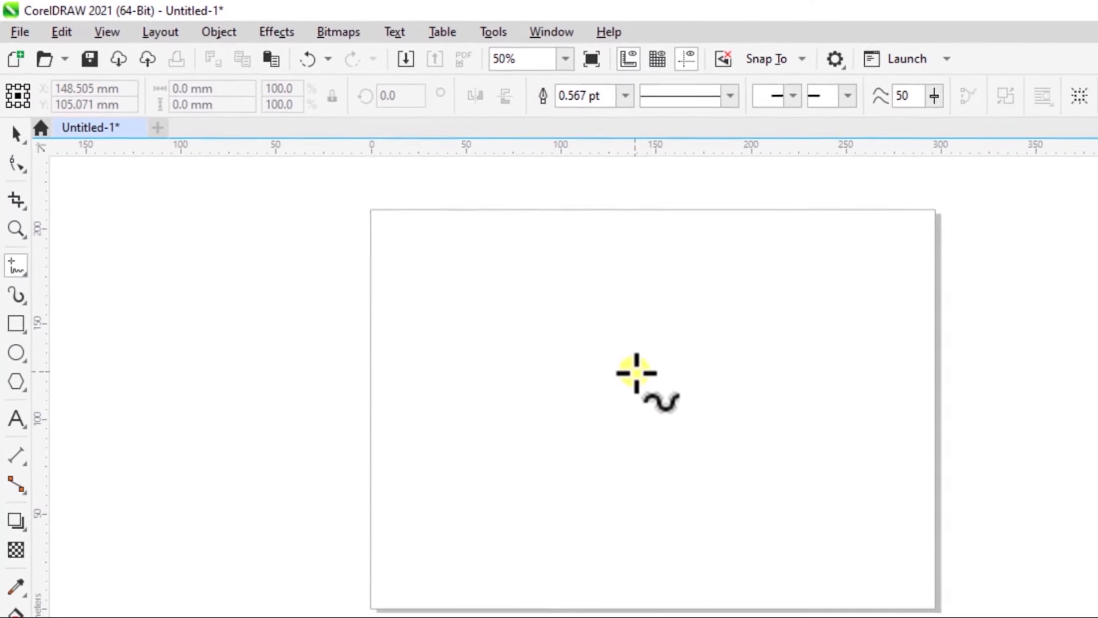
{"action": "left_click", "coordinate": [444, 379]}
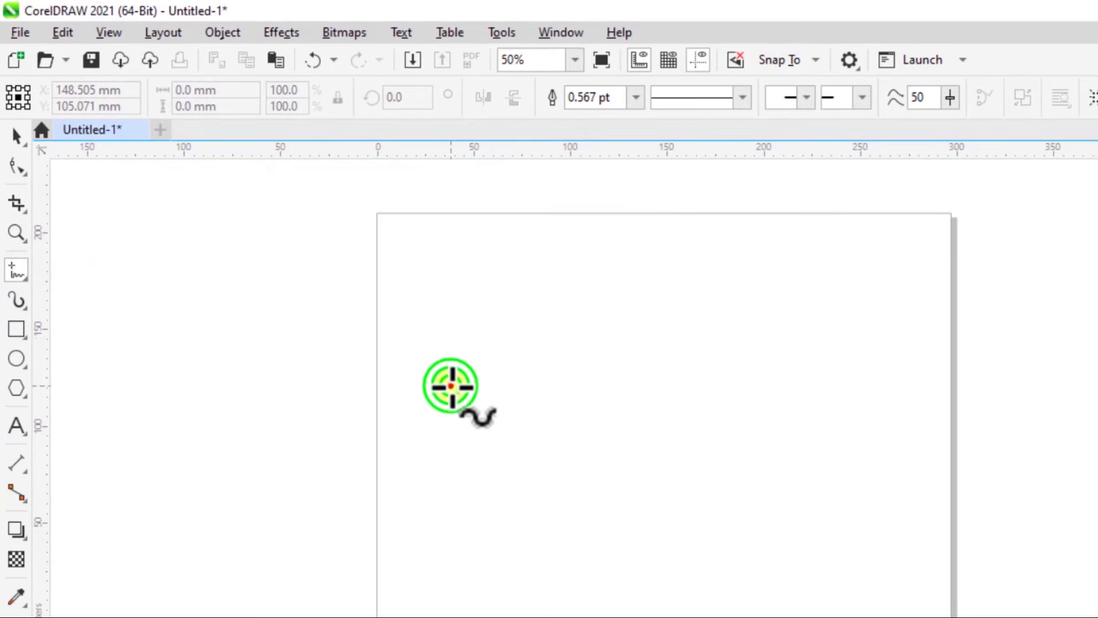
{"action": "mouse_move", "coordinate": [451, 386]}
{"action": "left_mouse_down"}
{"action": "mouse_move", "coordinate": [480, 351]}
{"action": "mouse_move", "coordinate": [516, 378]}
{"action": "mouse_move", "coordinate": [581, 395]}
{"action": "mouse_move", "coordinate": [615, 322]}
{"action": "mouse_move", "coordinate": [655, 346]}
{"action": "mouse_move", "coordinate": [685, 392]}
{"action": "mouse_move", "coordinate": [739, 382]}
{"action": "mouse_move", "coordinate": [761, 313]}
{"action": "mouse_move", "coordinate": [817, 332]}
{"action": "mouse_move", "coordinate": [844, 382]}
{"action": "left_mouse_up"}
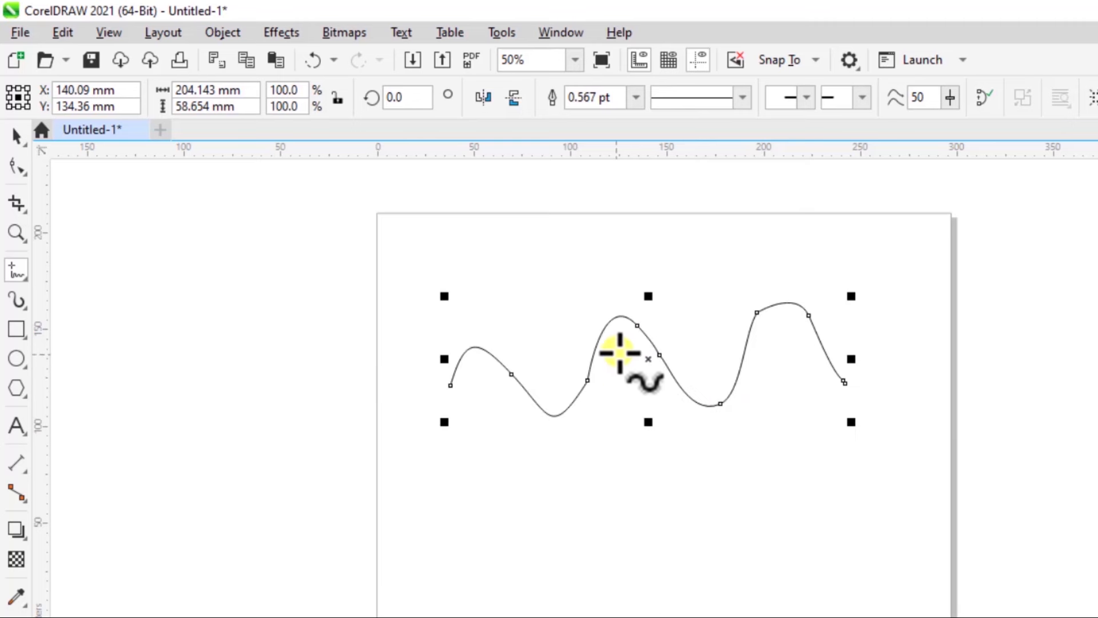
- Raise the upper nodes of the wavy line's second and third humps, and move the line toward the page's upper-left corner
{"action": "left_click_drag", "start_coordinate": [640, 328], "coordinate": [637, 293]}
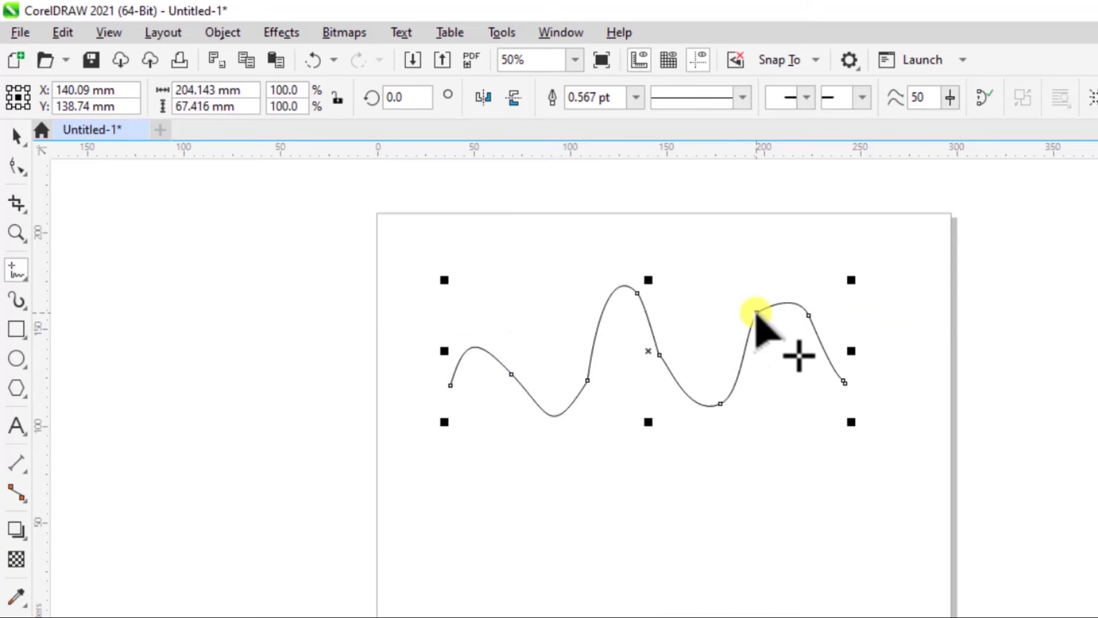
{"action": "left_click_drag", "start_coordinate": [756, 312], "coordinate": [727, 267]}
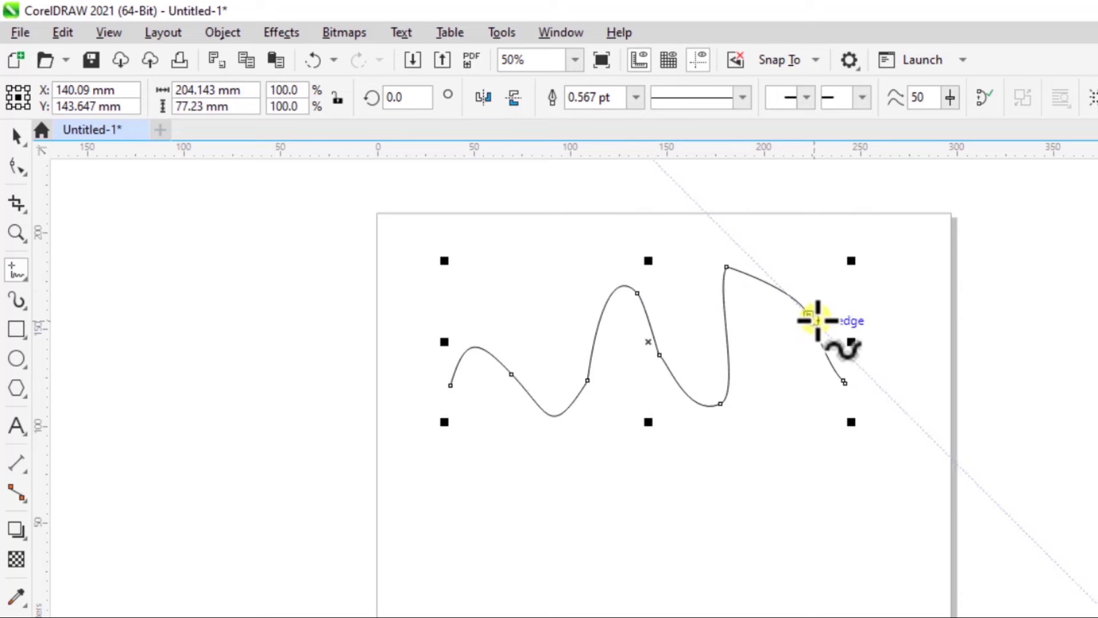
{"action": "left_click_drag", "start_coordinate": [826, 296], "coordinate": [837, 265]}
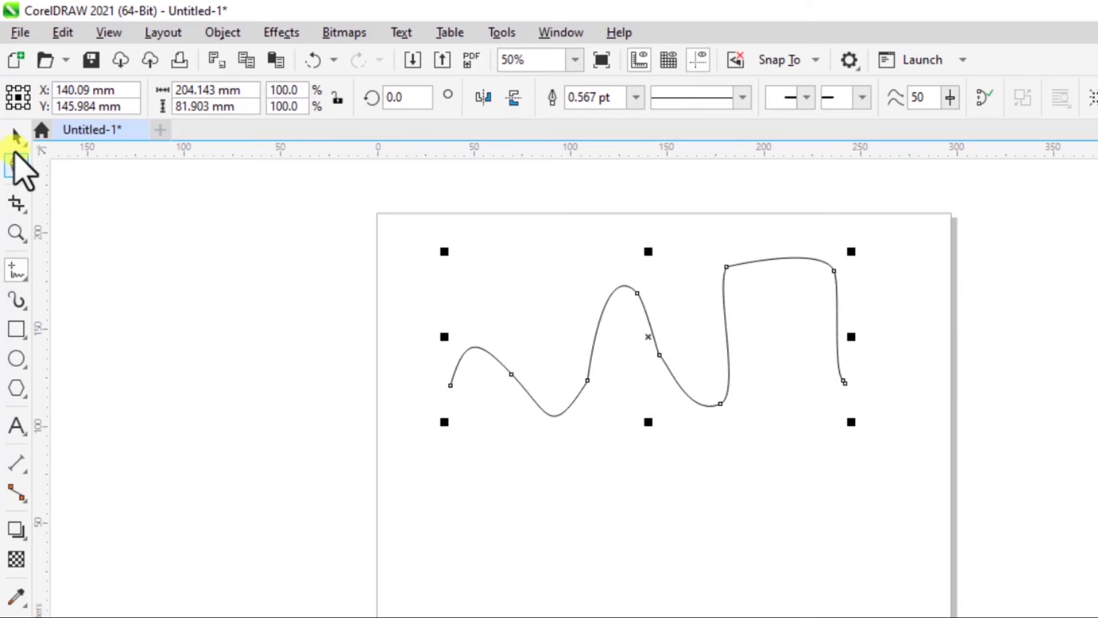
{"action": "left_click", "coordinate": [16, 139]}
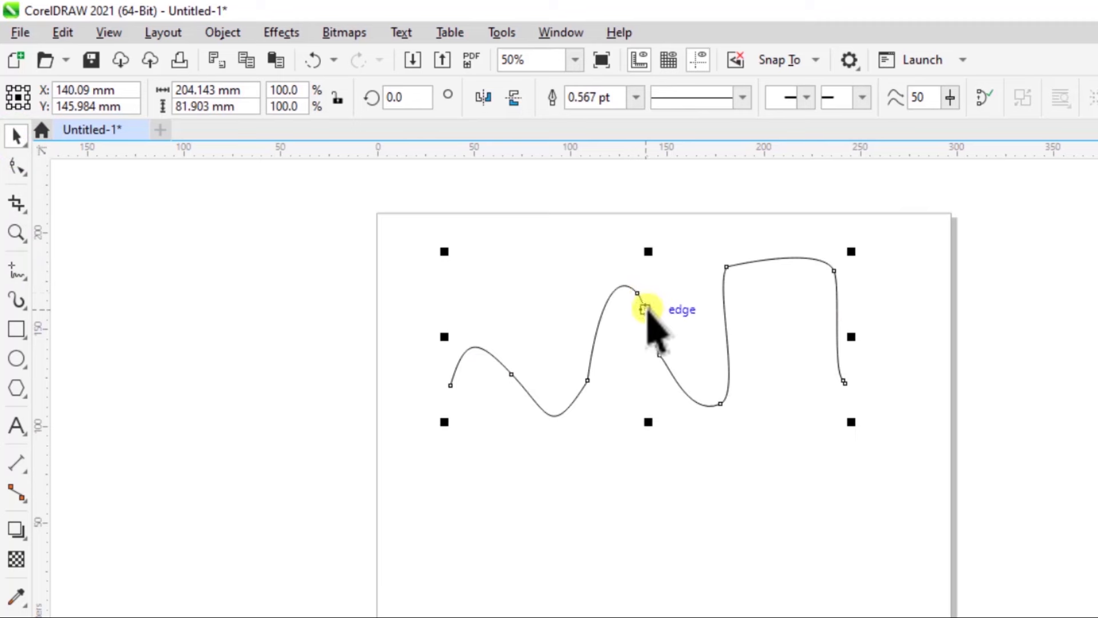
{"action": "left_click_drag", "start_coordinate": [696, 399], "coordinate": [650, 334]}
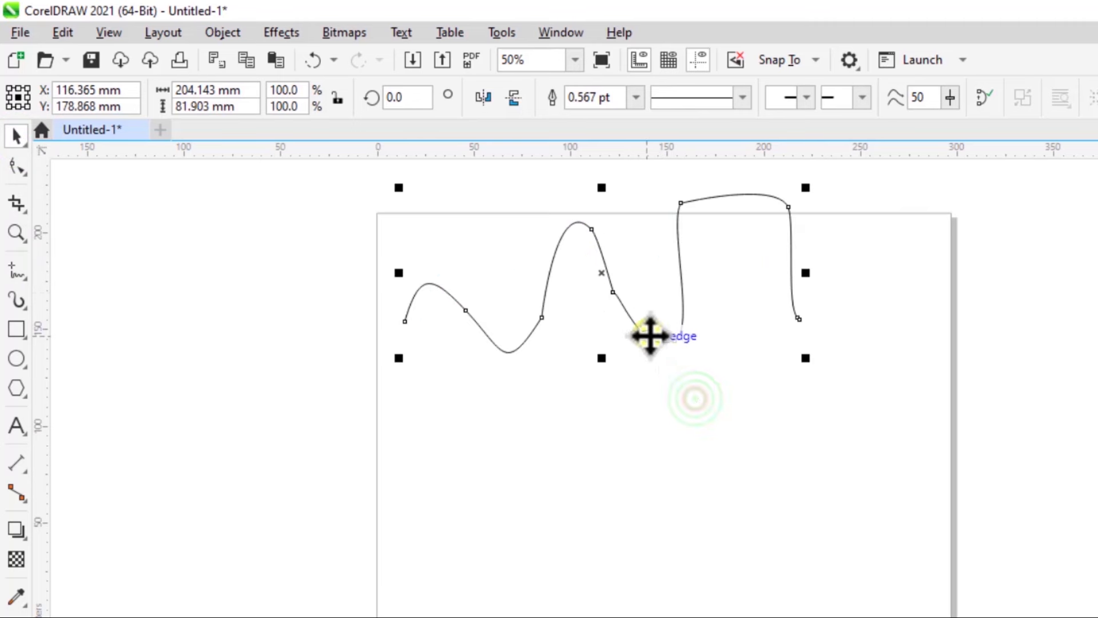
- Draw a closed two-lobed freehand shape about 61 by 79 mm below the wavy line
{"action": "left_click", "coordinate": [8, 270]}
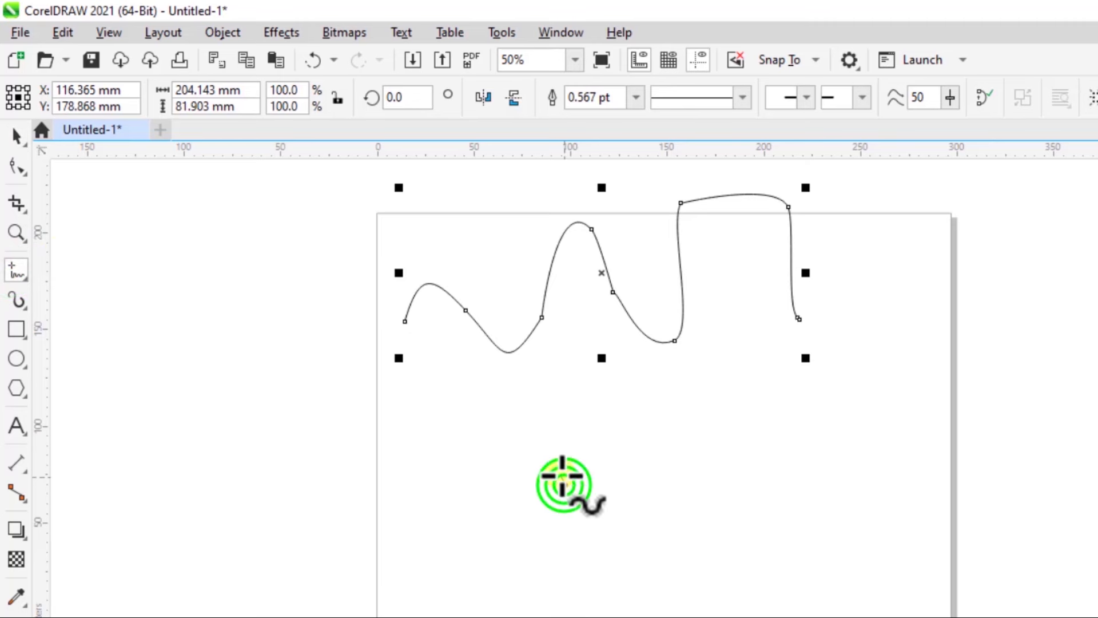
{"action": "mouse_move", "coordinate": [564, 484]}
{"action": "left_mouse_down"}
{"action": "mouse_move", "coordinate": [506, 444]}
{"action": "mouse_move", "coordinate": [543, 479]}
{"action": "mouse_move", "coordinate": [549, 555]}
{"action": "mouse_move", "coordinate": [621, 576]}
{"action": "mouse_move", "coordinate": [604, 531]}
{"action": "mouse_move", "coordinate": [566, 492]}
{"action": "left_mouse_up"}
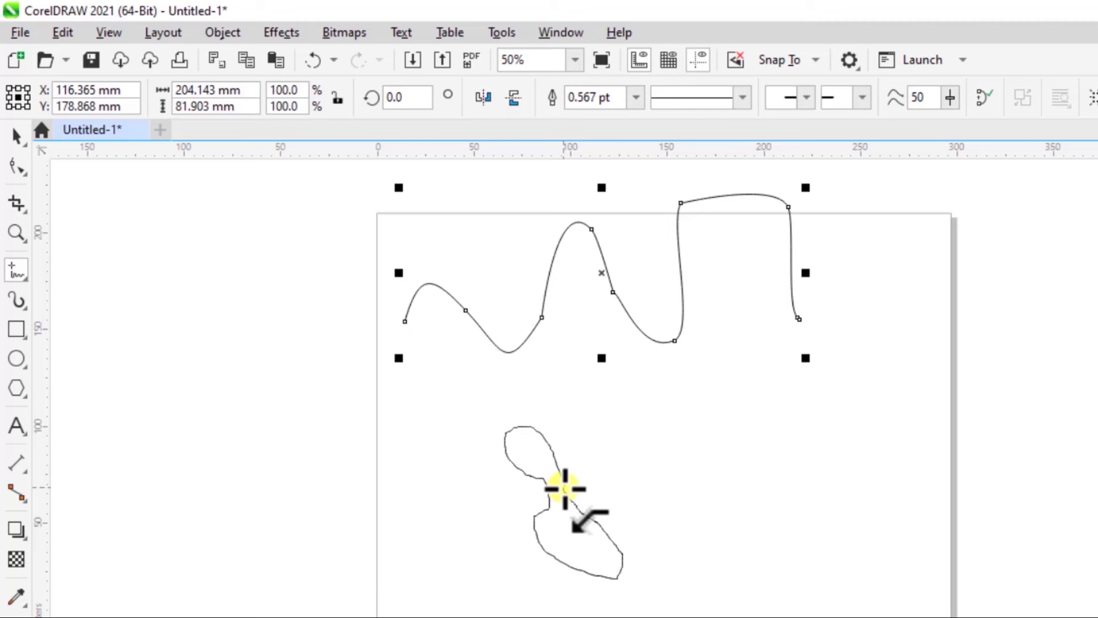
{"action": "left_click_drag", "start_coordinate": [565, 488], "coordinate": [567, 486]}
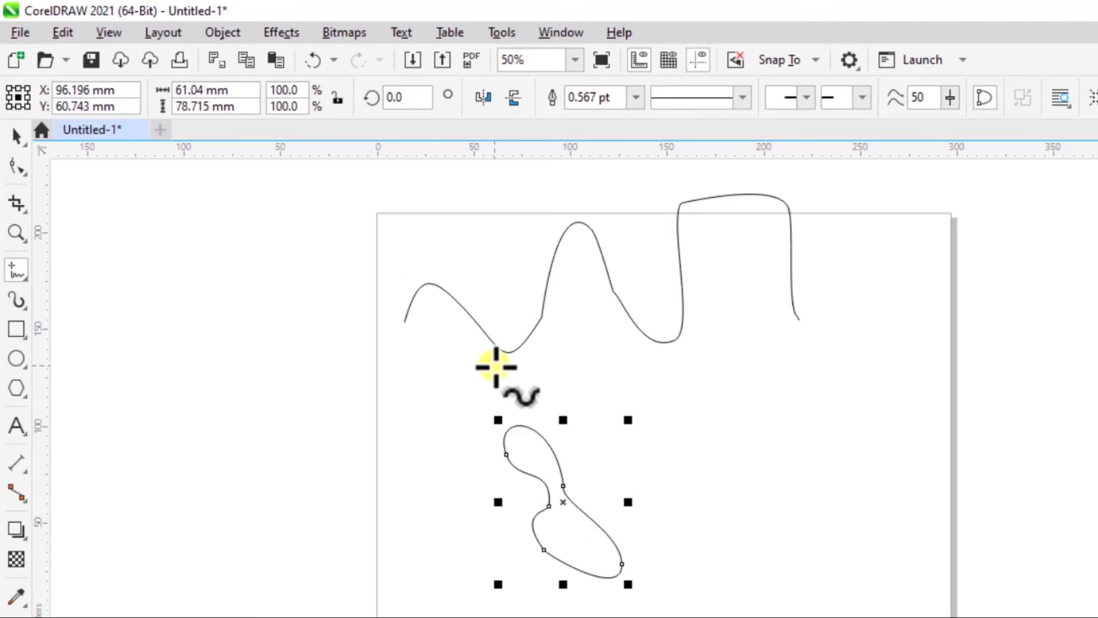
- Draw a larger closed freehand shape with several lobes, about 140 by 122 mm, right of the two-lobed shape
{"action": "left_click", "coordinate": [726, 448]}
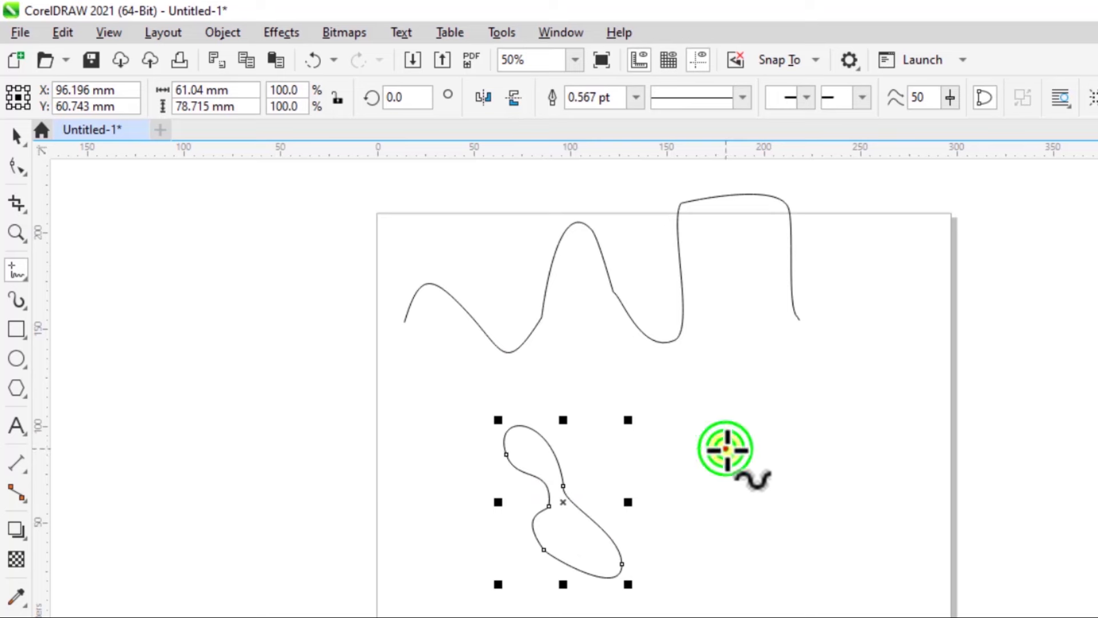
{"action": "mouse_move", "coordinate": [726, 448]}
{"action": "left_mouse_down"}
{"action": "mouse_move", "coordinate": [648, 388]}
{"action": "mouse_move", "coordinate": [686, 348]}
{"action": "mouse_move", "coordinate": [713, 360]}
{"action": "mouse_move", "coordinate": [713, 394]}
{"action": "mouse_move", "coordinate": [728, 397]}
{"action": "mouse_move", "coordinate": [731, 348]}
{"action": "mouse_move", "coordinate": [755, 308]}
{"action": "mouse_move", "coordinate": [807, 359]}
{"action": "mouse_move", "coordinate": [792, 367]}
{"action": "mouse_move", "coordinate": [844, 421]}
{"action": "mouse_move", "coordinate": [917, 461]}
{"action": "mouse_move", "coordinate": [854, 492]}
{"action": "mouse_move", "coordinate": [812, 443]}
{"action": "mouse_move", "coordinate": [783, 491]}
{"action": "mouse_move", "coordinate": [778, 541]}
{"action": "mouse_move", "coordinate": [711, 506]}
{"action": "mouse_move", "coordinate": [720, 455]}
{"action": "left_mouse_up"}
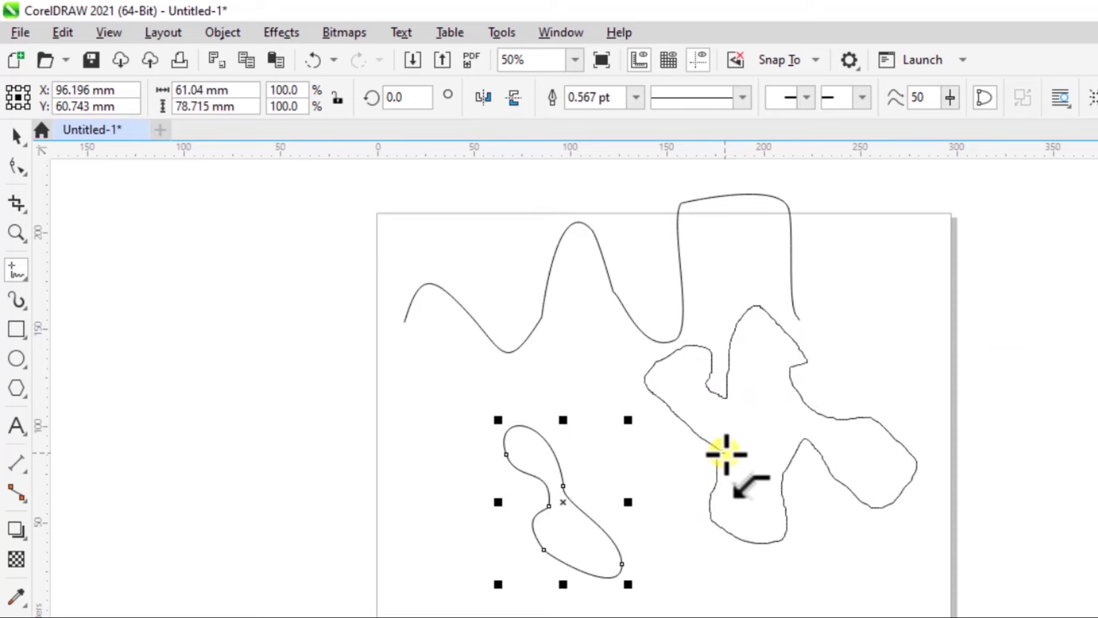
{"action": "left_click_drag", "start_coordinate": [726, 454], "coordinate": [726, 455]}
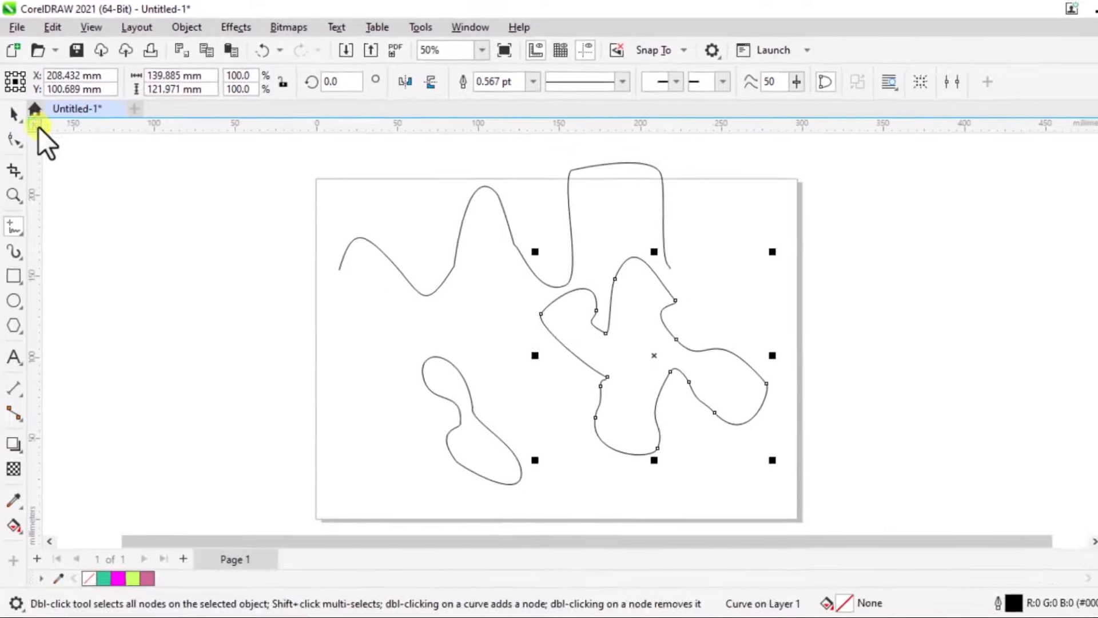
- Fill the large multi-lobed shape with cyan and the two-lobed shape with magenta, and clear the selection
{"action": "left_click", "coordinate": [16, 134]}
{"action": "left_click", "coordinate": [718, 471]}
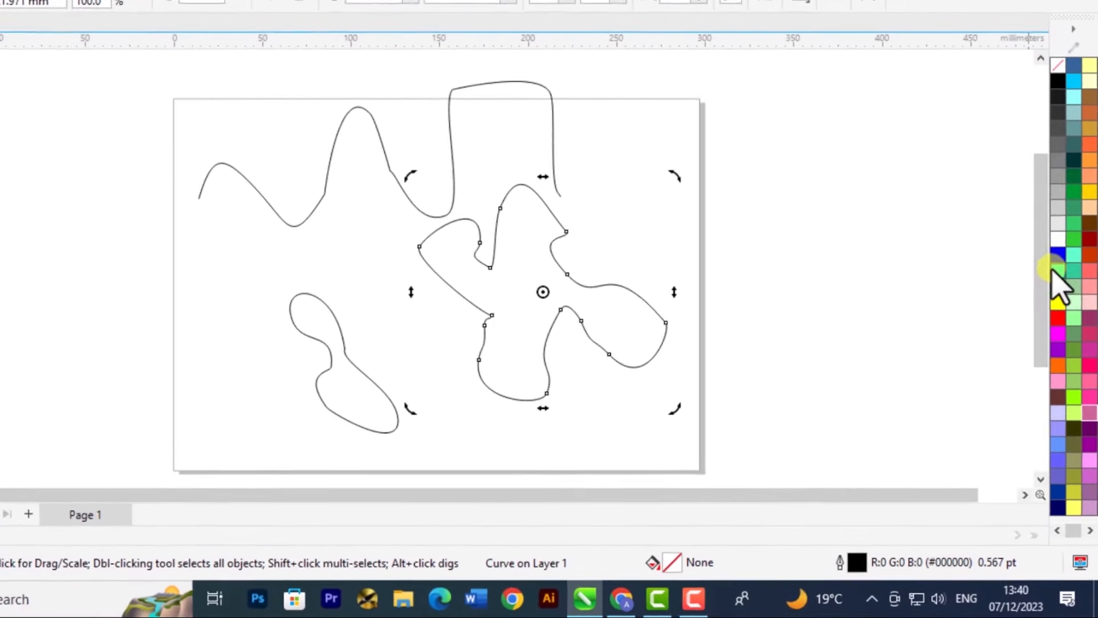
{"action": "left_click", "coordinate": [1064, 317]}
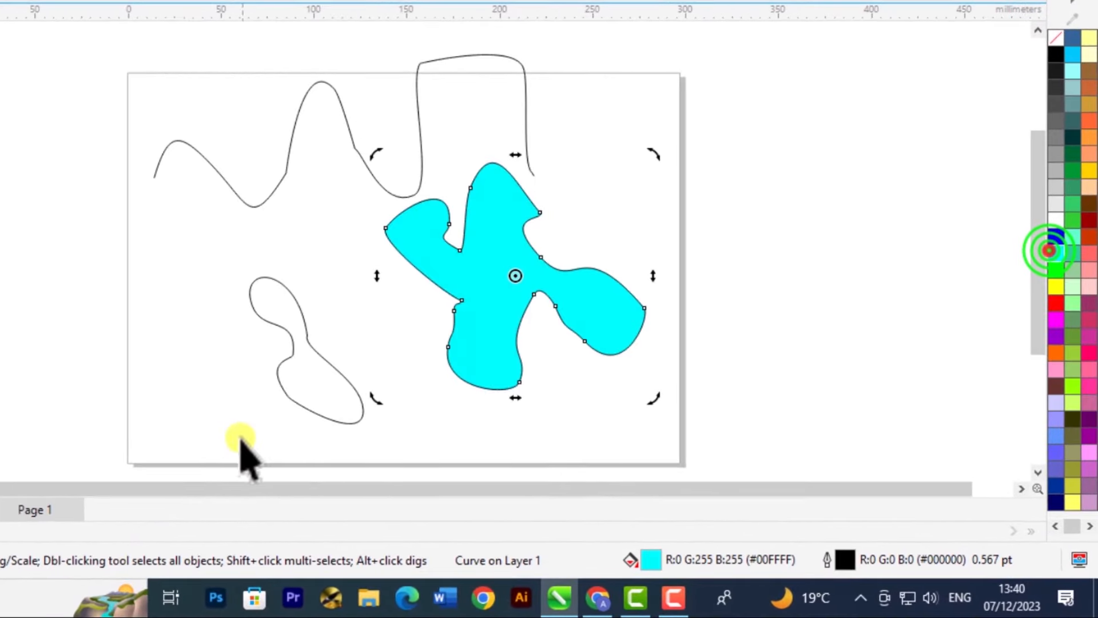
{"action": "left_click", "coordinate": [289, 389]}
{"action": "left_click", "coordinate": [1052, 315]}
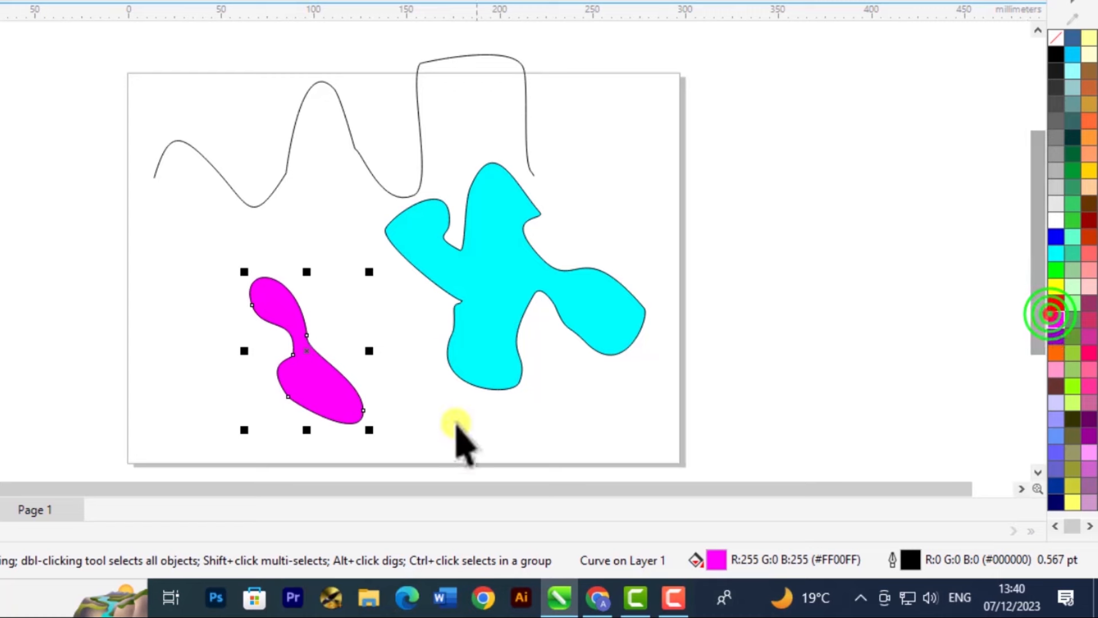
{"action": "left_click", "coordinate": [506, 421]}
- Scale down the cyan and magenta shapes and move both off the page's right side, with the cyan one above
{"action": "left_click", "coordinate": [467, 347]}
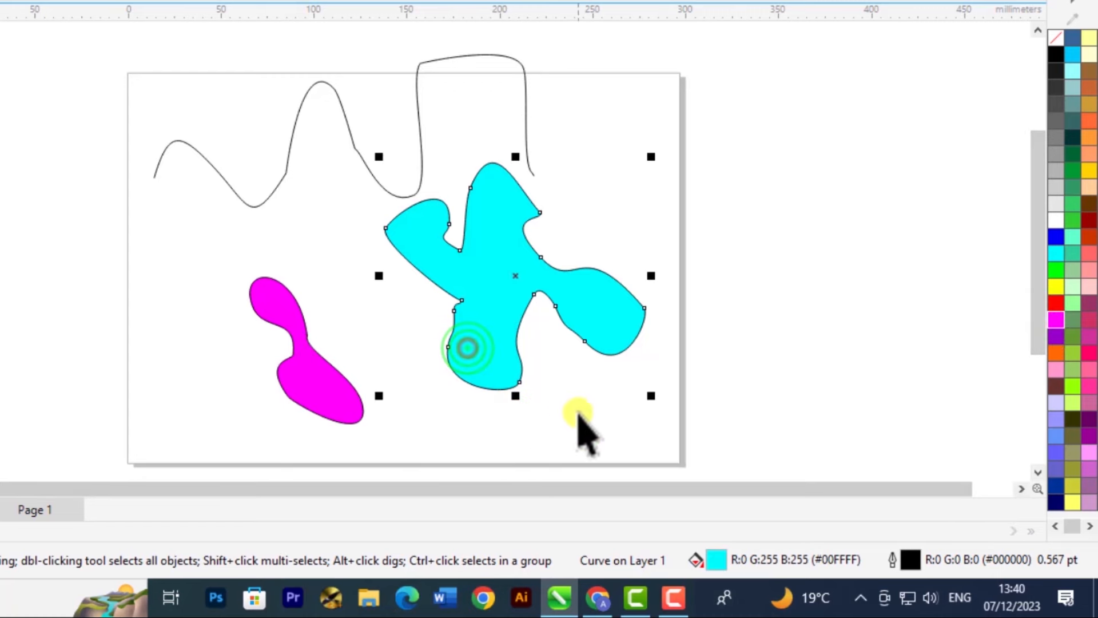
{"action": "left_click_drag", "start_coordinate": [652, 395], "coordinate": [507, 282]}
{"action": "left_click_drag", "start_coordinate": [434, 221], "coordinate": [797, 80]}
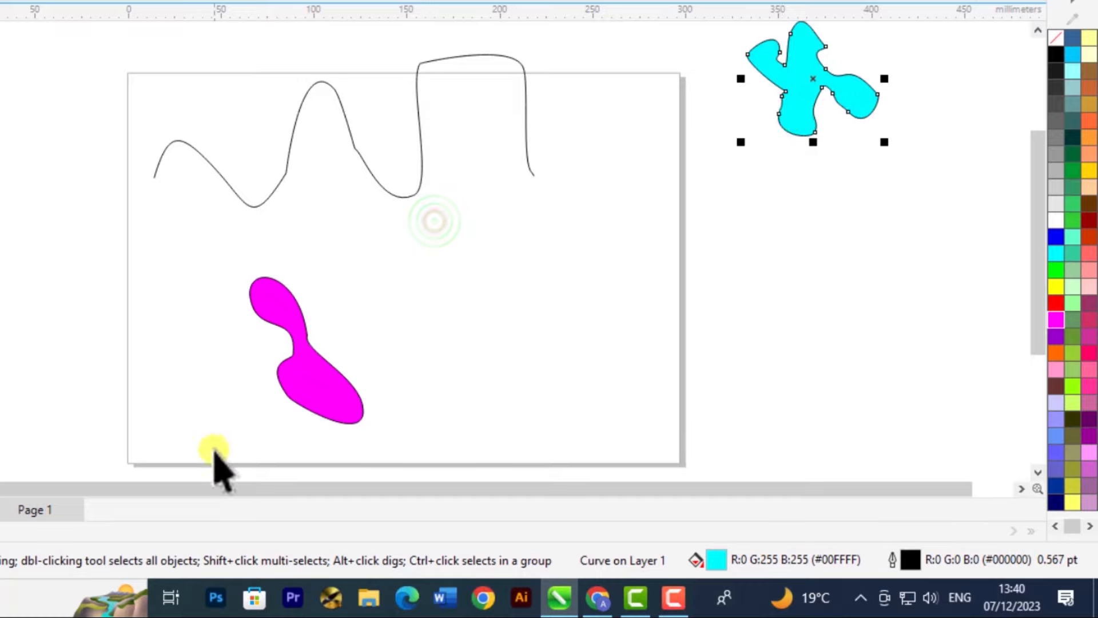
{"action": "left_click", "coordinate": [327, 375]}
{"action": "left_click_drag", "start_coordinate": [371, 432], "coordinate": [331, 385]}
{"action": "left_click_drag", "start_coordinate": [286, 349], "coordinate": [830, 210]}
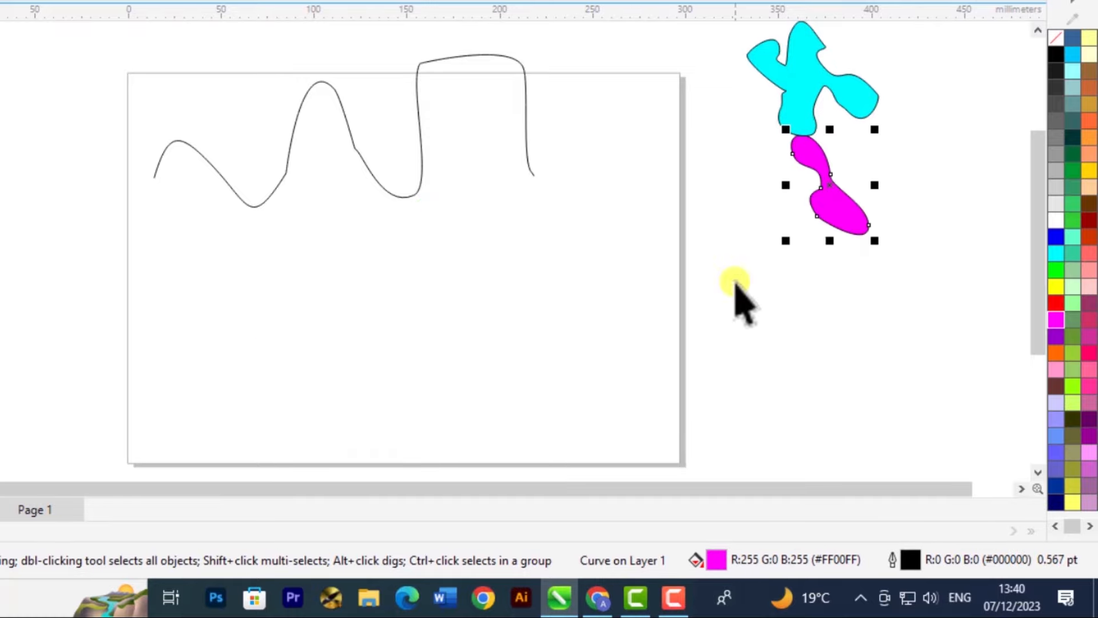
{"action": "left_click", "coordinate": [562, 375]}
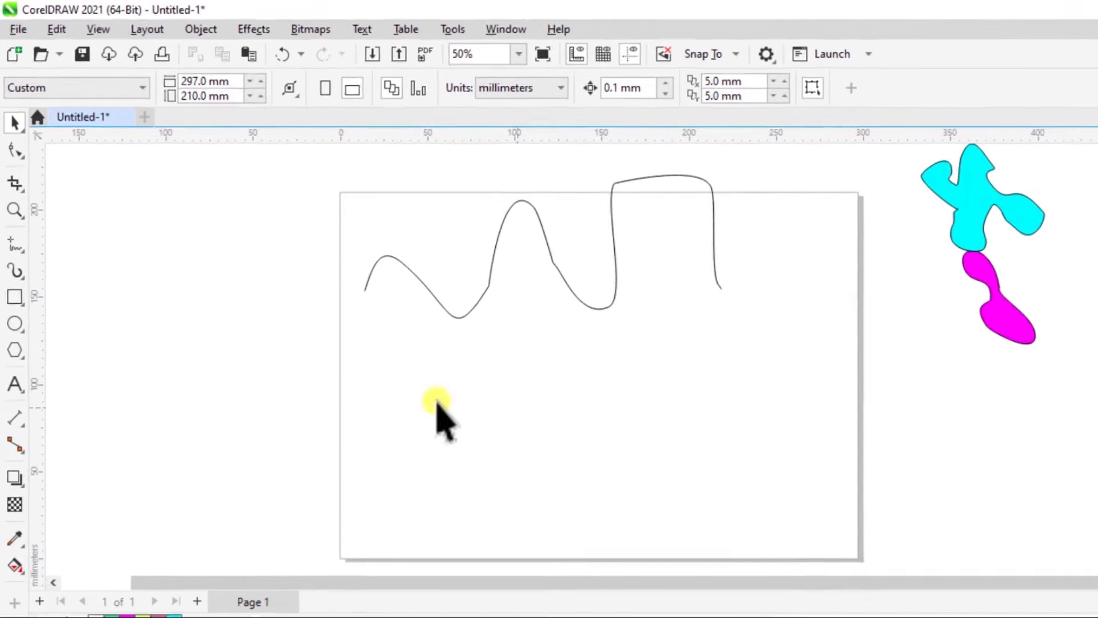
- Draw a nearly horizontal straight line about 142 mm long with the Freehand tool below the wavy line
{"action": "left_click", "coordinate": [13, 215]}
{"action": "left_click", "coordinate": [16, 264]}
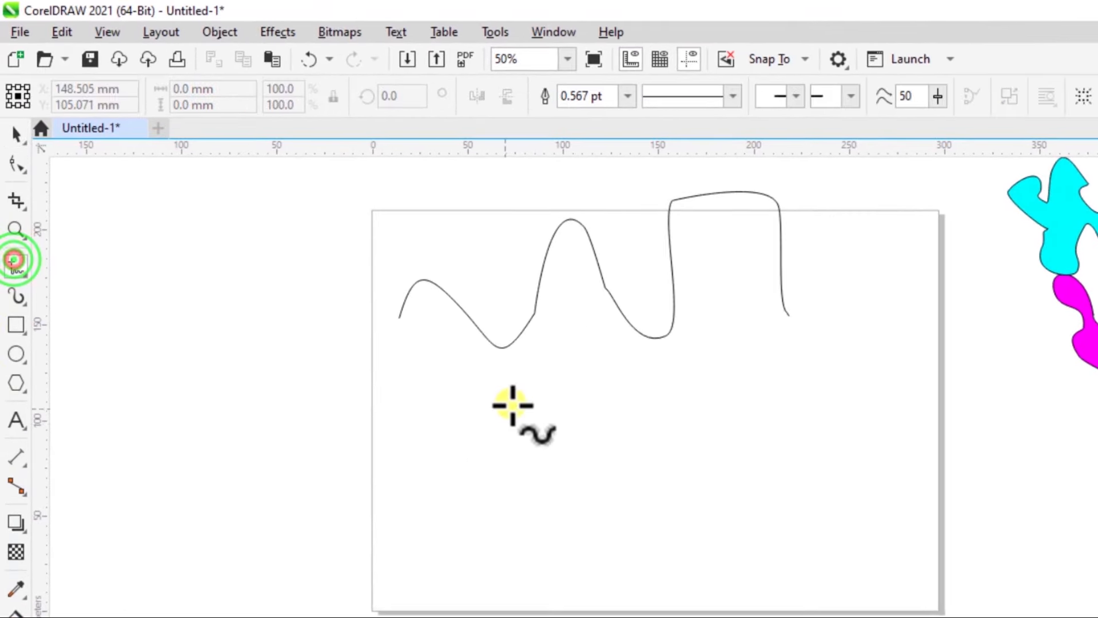
{"action": "left_click", "coordinate": [442, 456]}
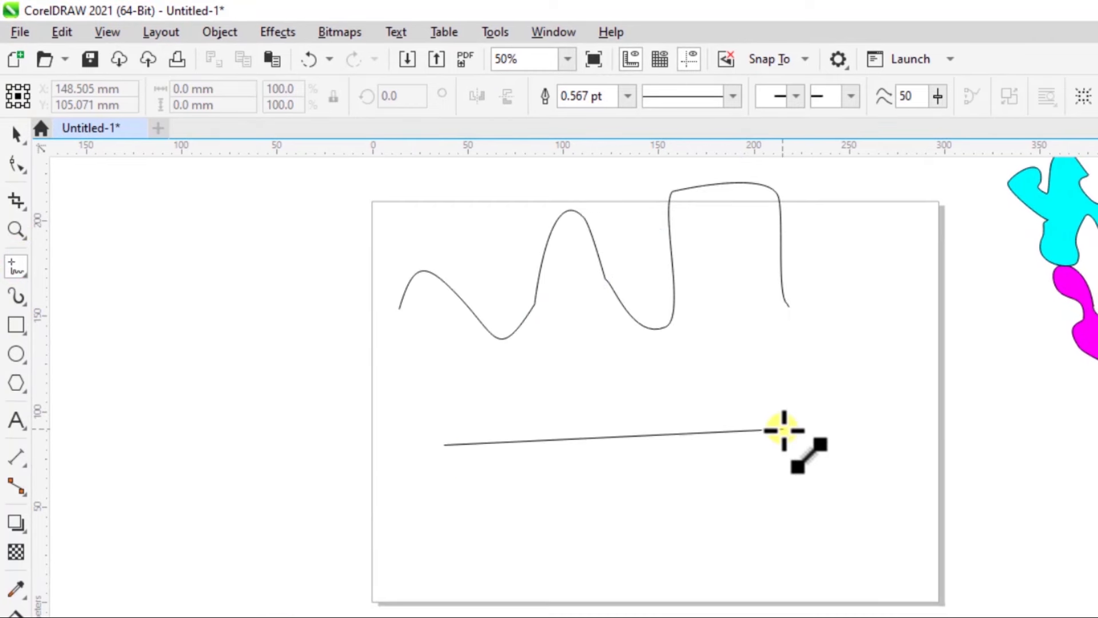
{"action": "left_click", "coordinate": [716, 440]}
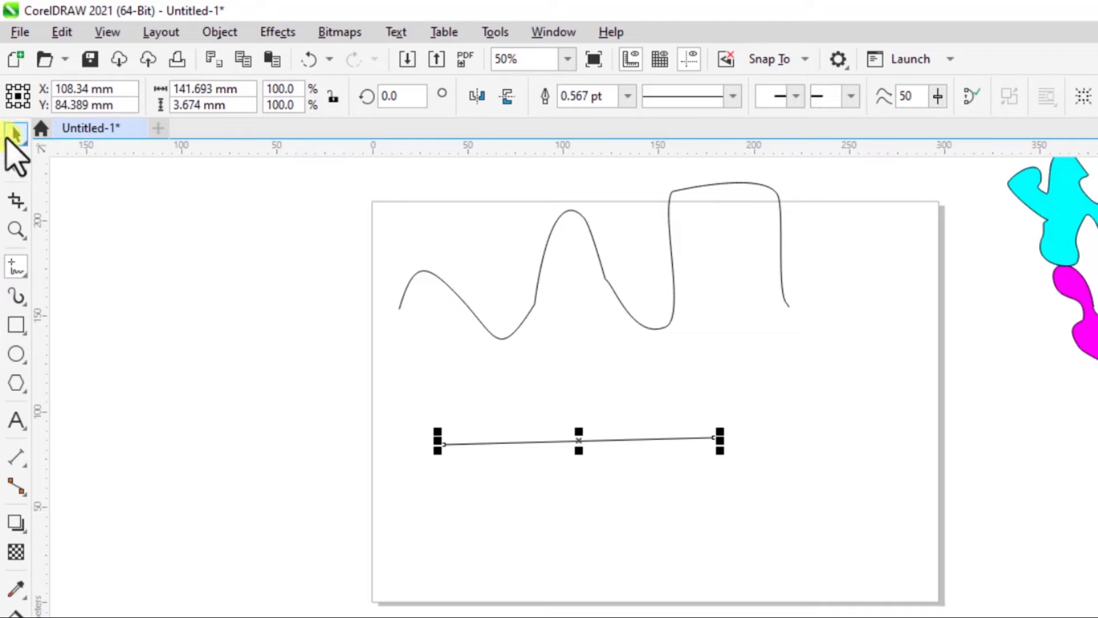
- Give the open wavy curve on the page a 3.0 pt outline and the second dotted line style
{"action": "left_click", "coordinate": [14, 136]}
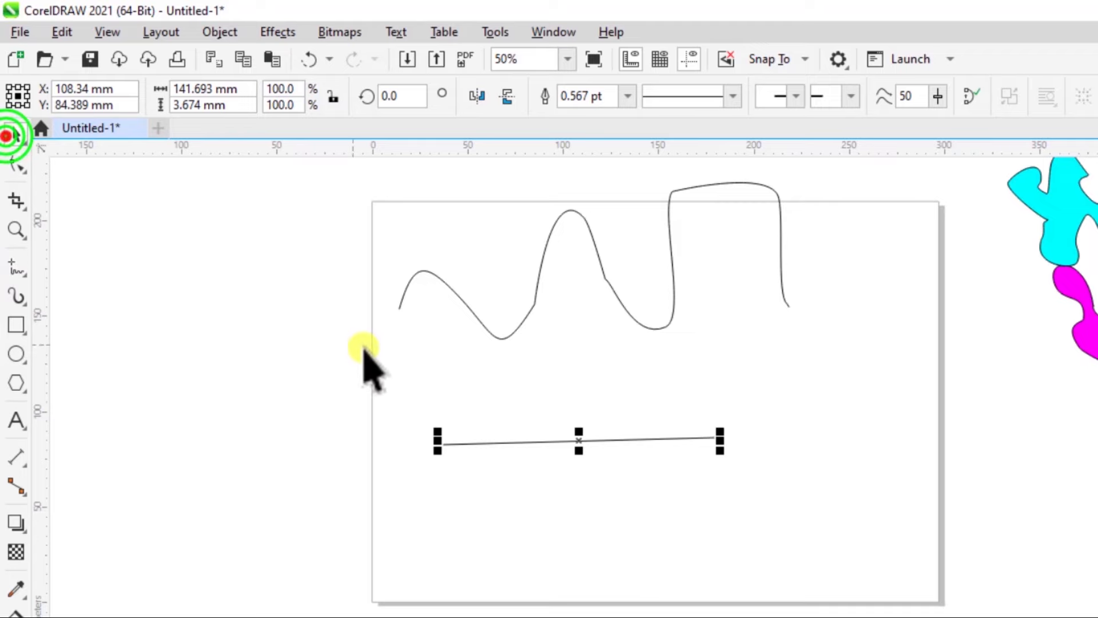
{"action": "left_click", "coordinate": [512, 443]}
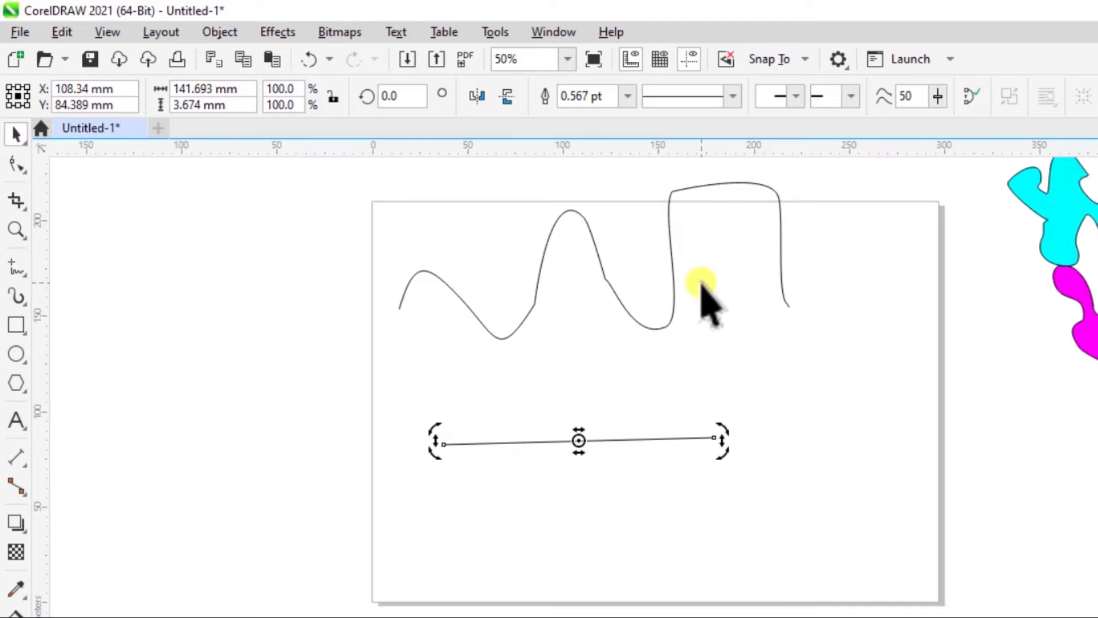
{"action": "left_click", "coordinate": [662, 314]}
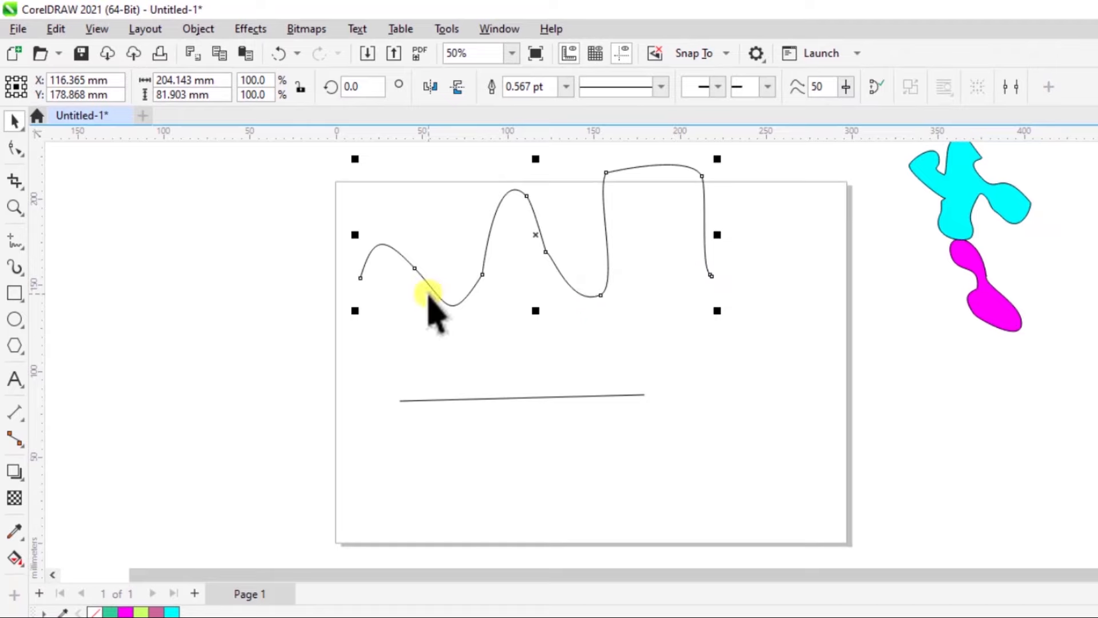
{"action": "left_click", "coordinate": [567, 87]}
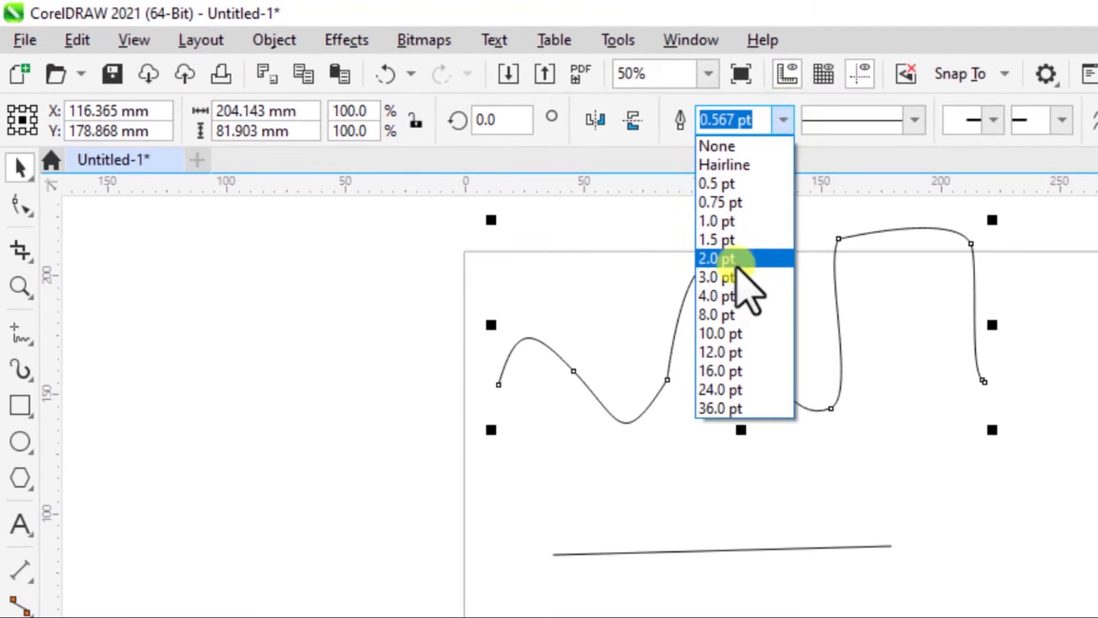
{"action": "left_click", "coordinate": [738, 276]}
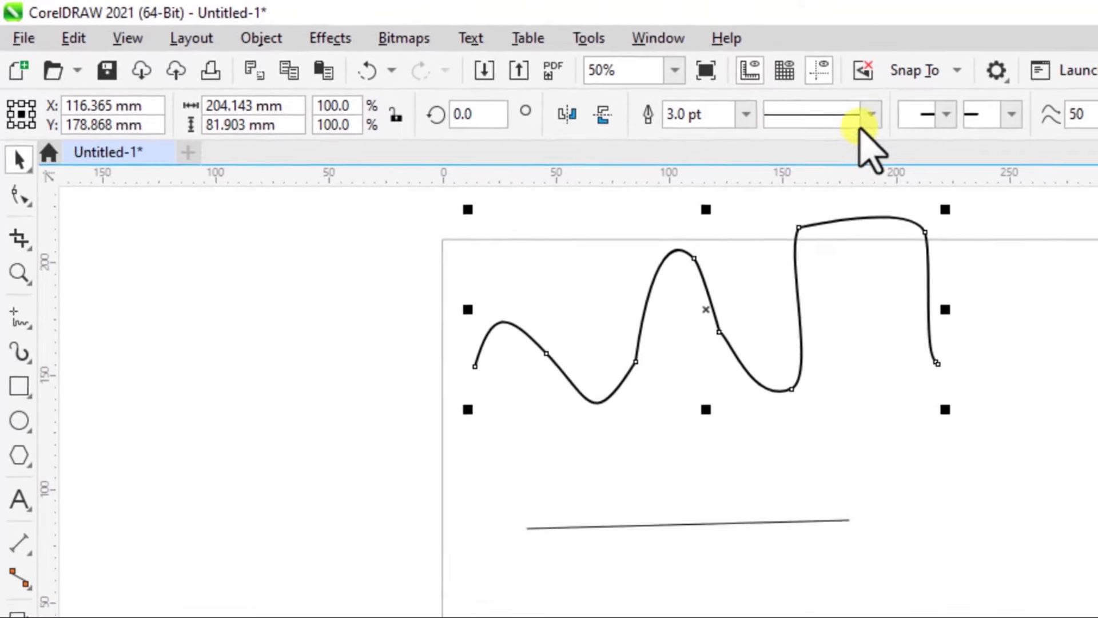
{"action": "left_click", "coordinate": [855, 114]}
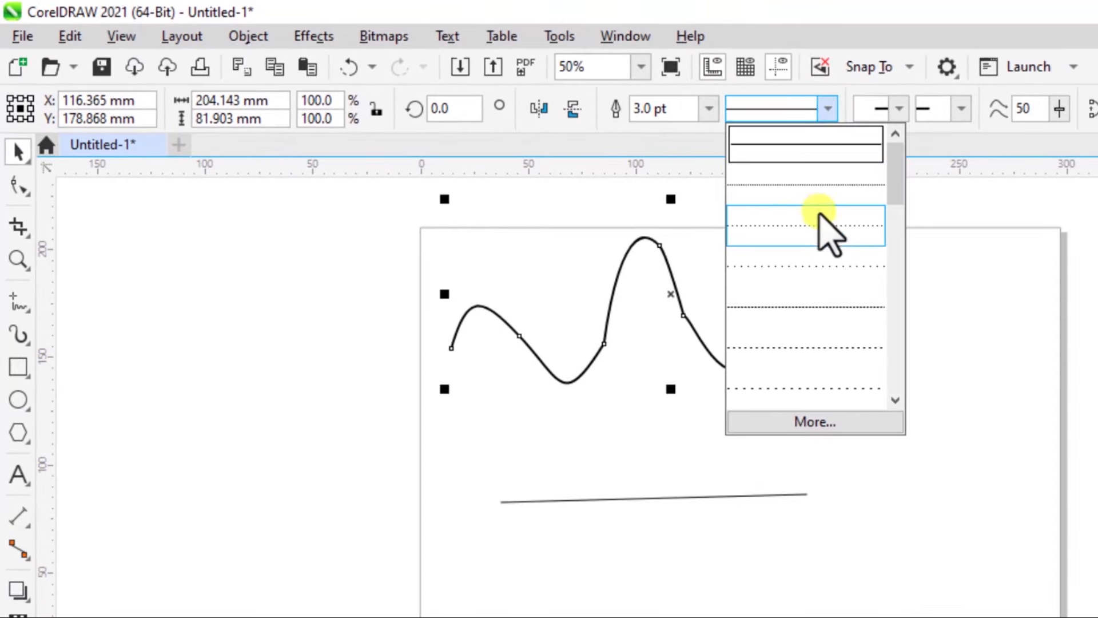
{"action": "left_click", "coordinate": [824, 225]}
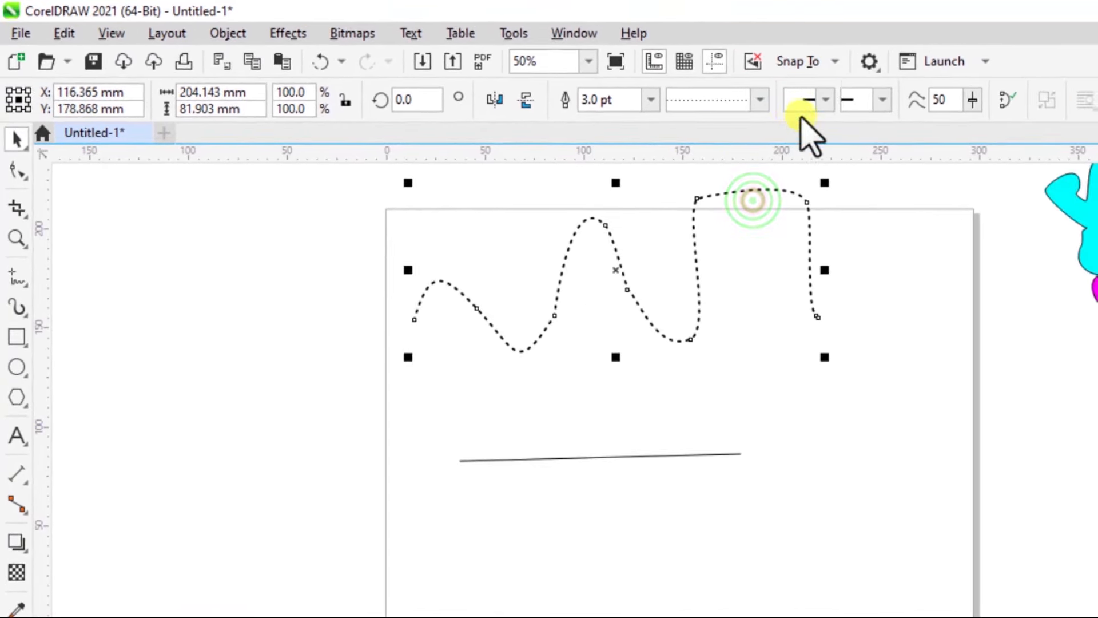
- Set the straight line's outline width to 8.0 pt and move it up and right to just below the dotted curve
{"action": "left_click", "coordinate": [695, 455]}
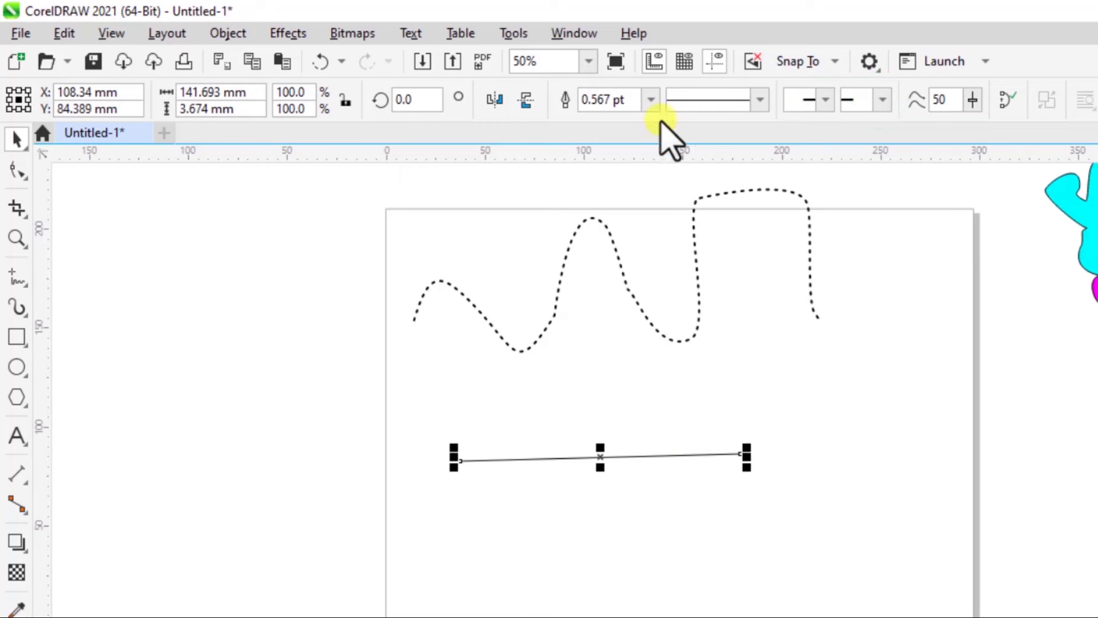
{"action": "left_click", "coordinate": [651, 100]}
{"action": "left_click", "coordinate": [635, 230]}
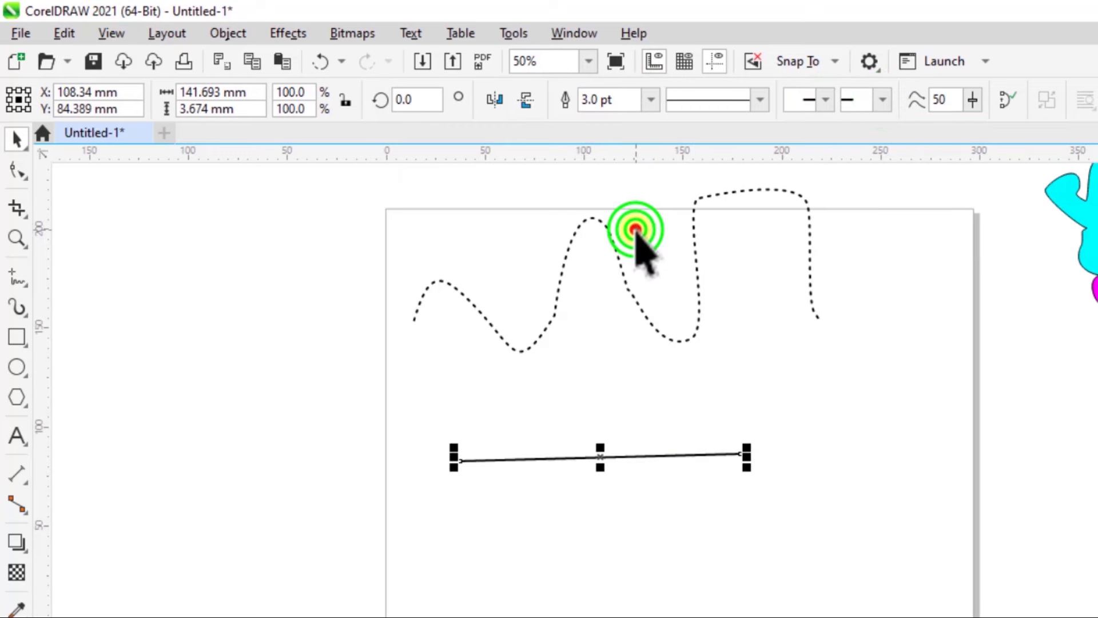
{"action": "left_click", "coordinate": [641, 99]}
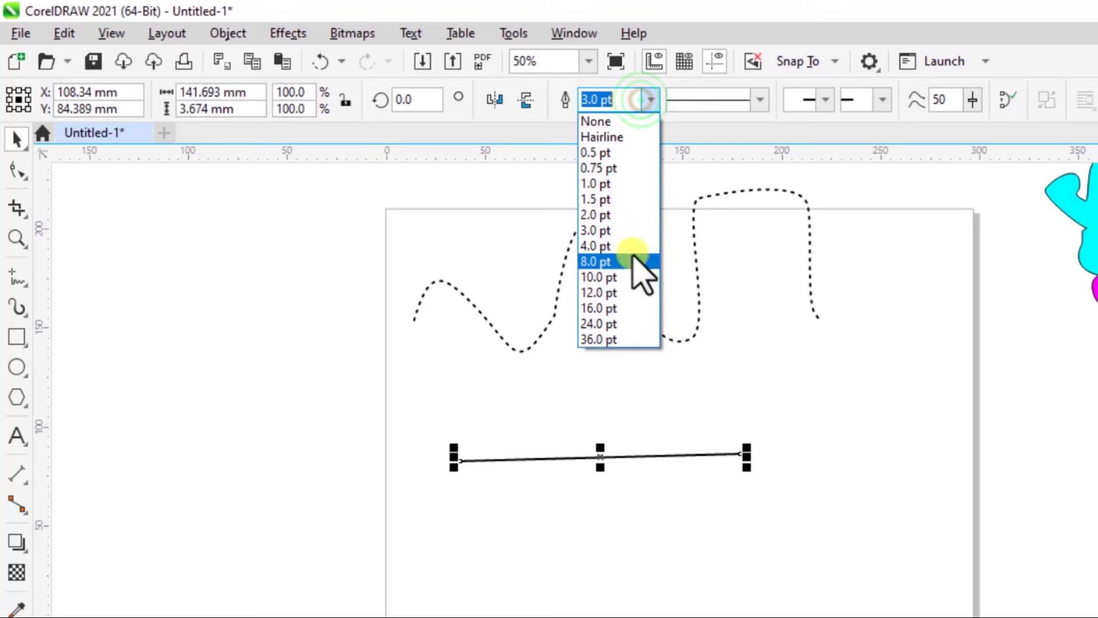
{"action": "left_click", "coordinate": [637, 262]}
{"action": "left_click", "coordinate": [784, 444]}
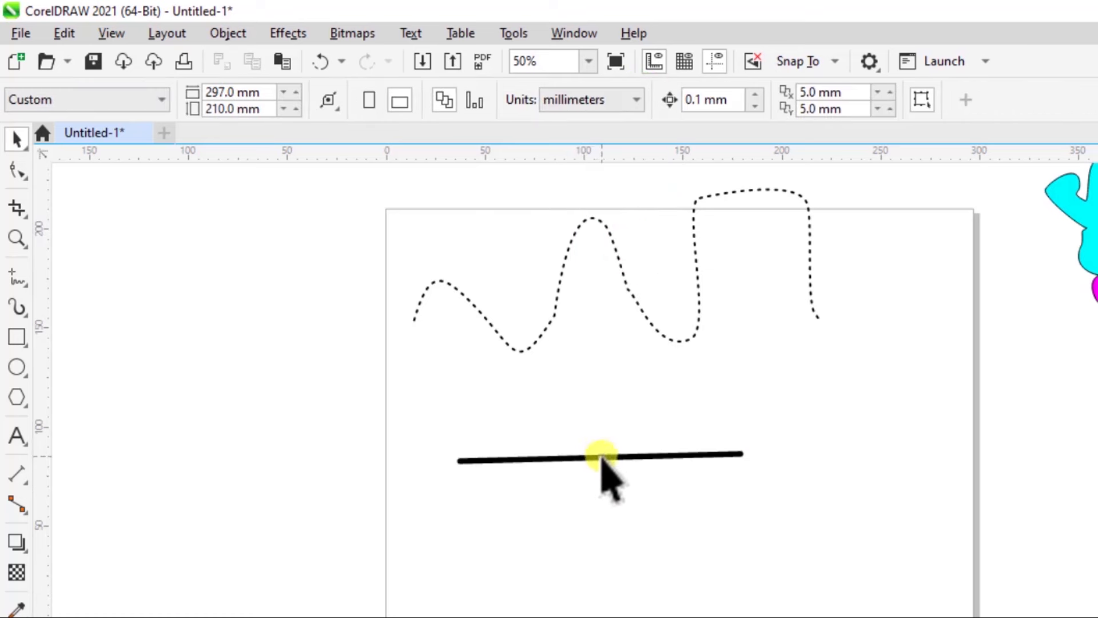
{"action": "left_click_drag", "start_coordinate": [602, 458], "coordinate": [653, 366]}
{"action": "left_click", "coordinate": [679, 429]}
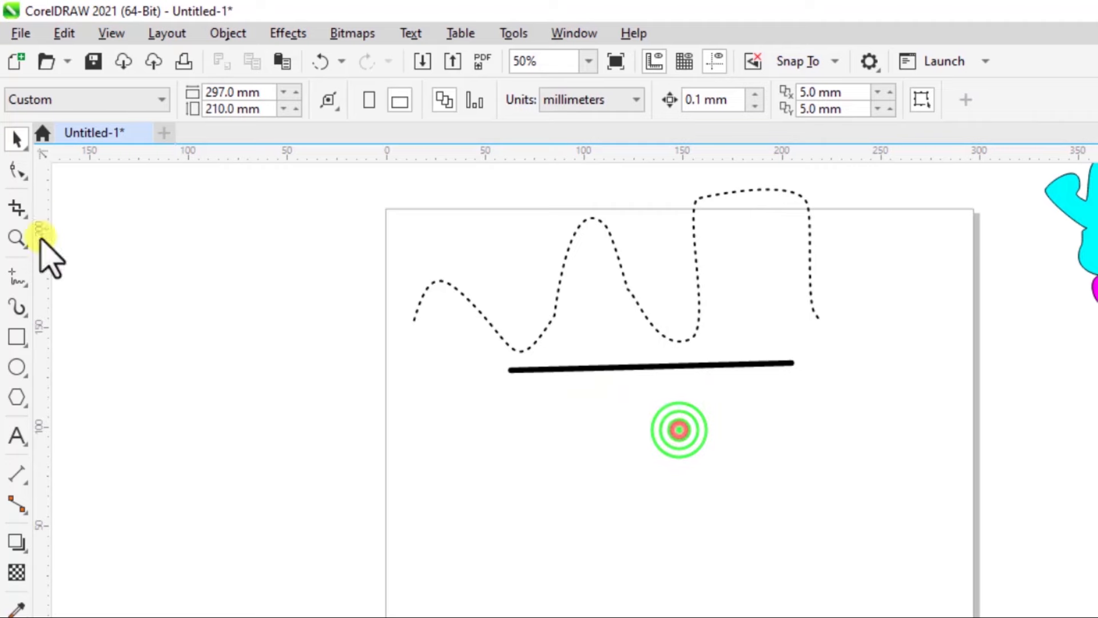
- Draw a closed four-sided shape about 66 by 47 mm with straight Freehand segments in the lower left of the page
{"action": "left_click", "coordinate": [13, 274]}
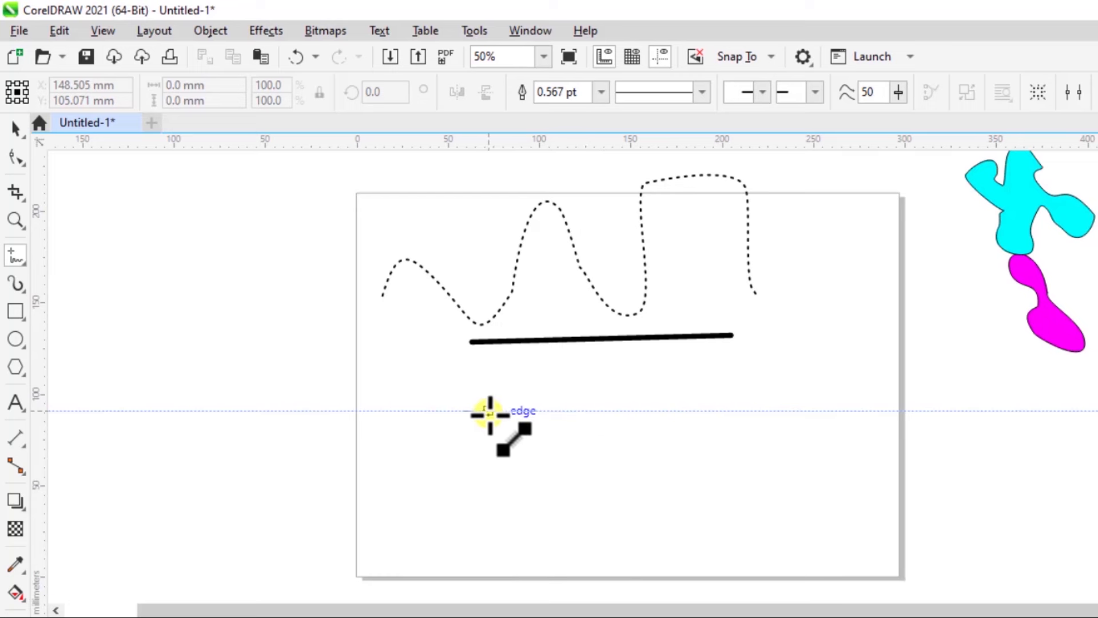
{"action": "left_click", "coordinate": [579, 411]}
{"action": "left_click", "coordinate": [578, 492]}
{"action": "left_click", "coordinate": [456, 497]}
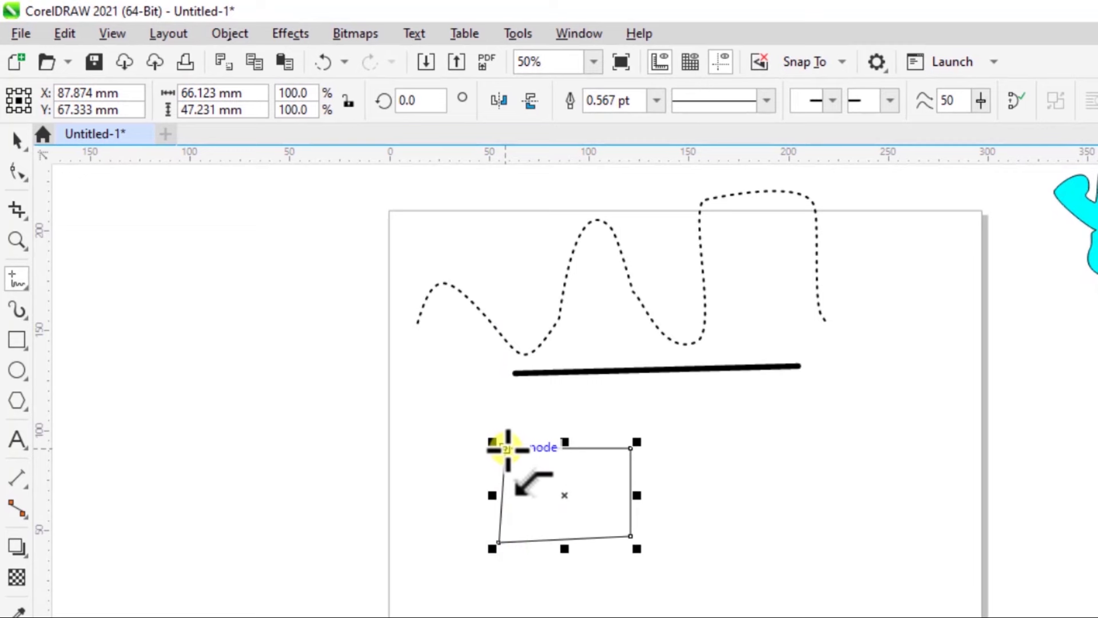
{"action": "left_click", "coordinate": [506, 448]}
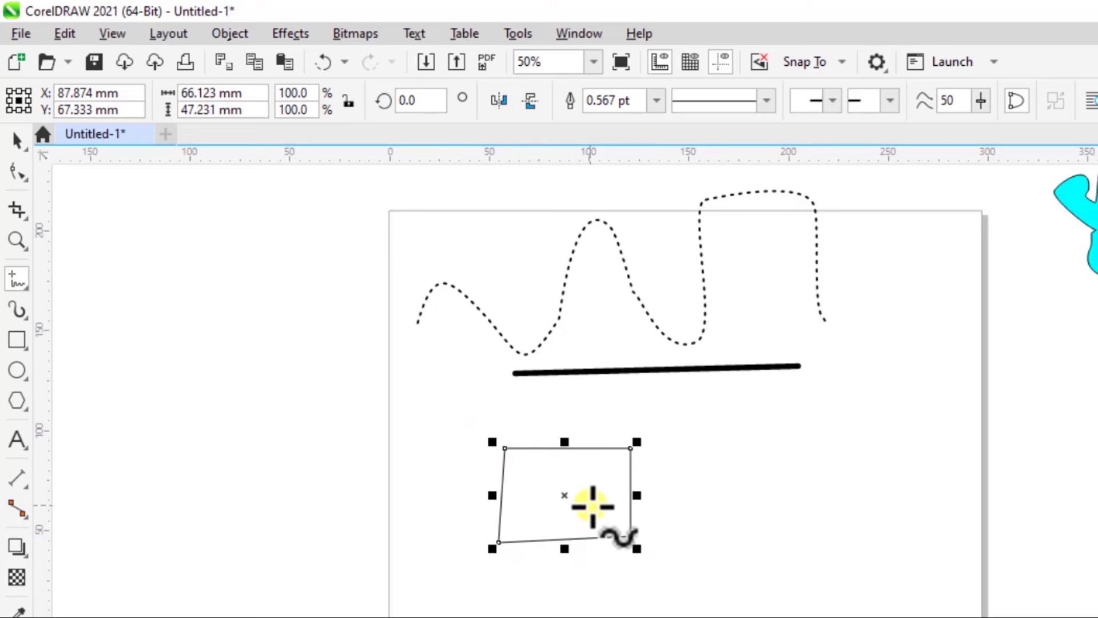
- Draw a closed triangle about 71 by 60 mm with straight Freehand segments, to the right of the four-sided shape
{"action": "left_click", "coordinate": [740, 540]}
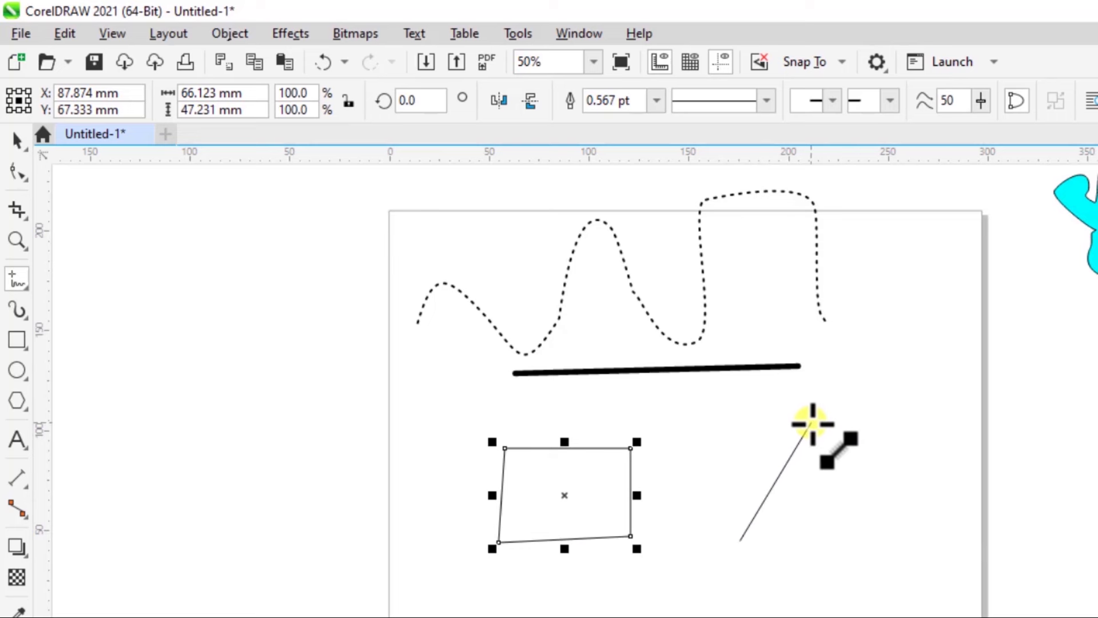
{"action": "left_click", "coordinate": [812, 424]}
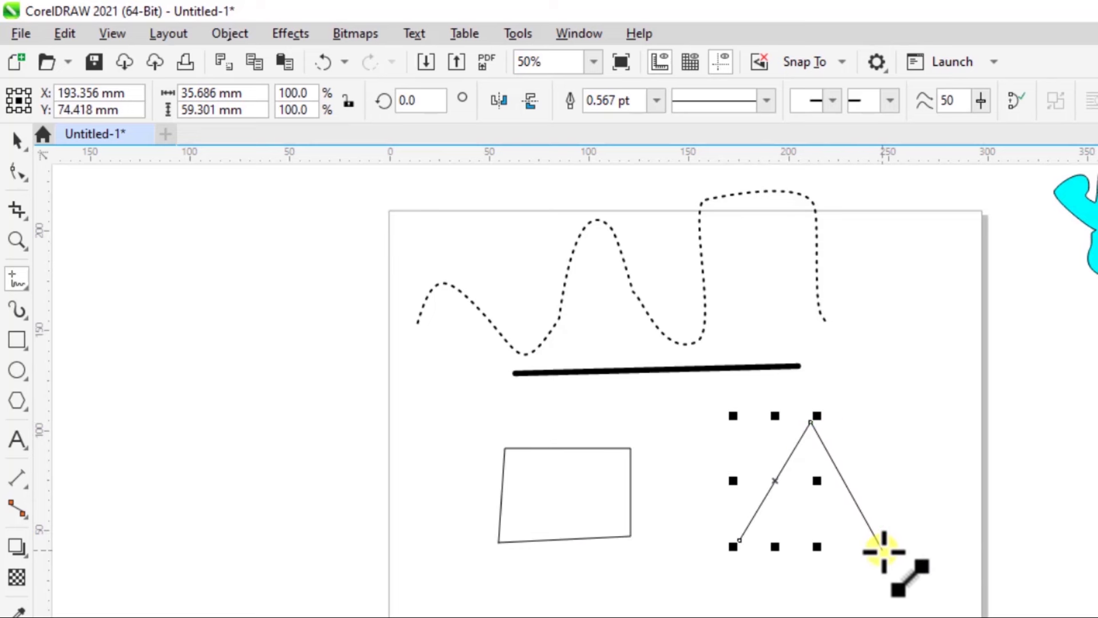
{"action": "left_click", "coordinate": [883, 543]}
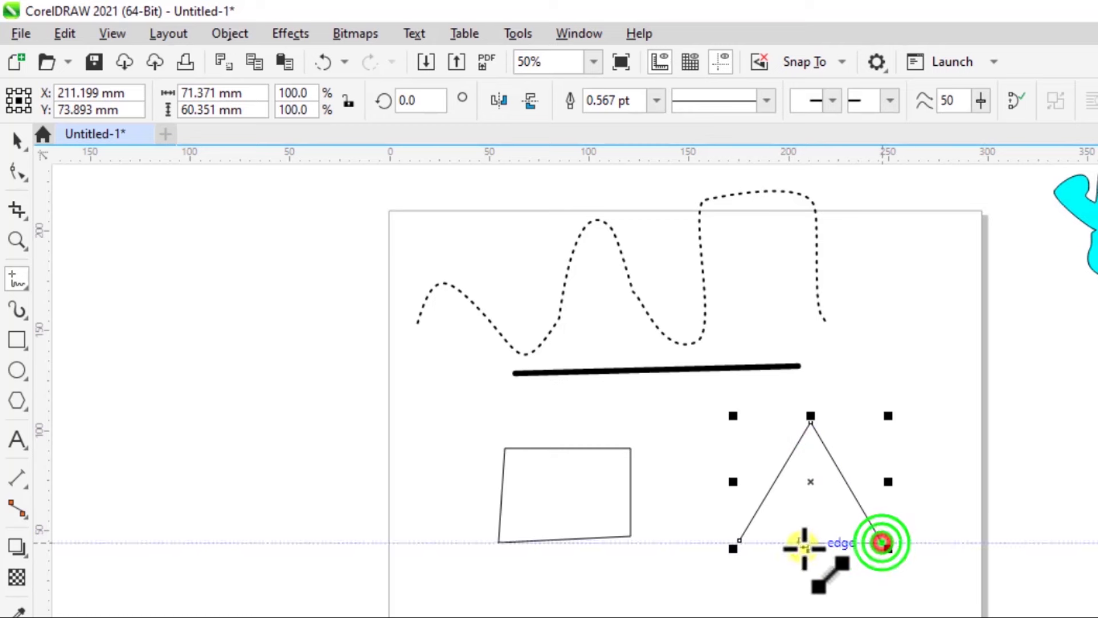
{"action": "left_click", "coordinate": [740, 544]}
- Fill the triangle with green and the four-sided shape with light violet-blue, and clear the selection
{"action": "left_click", "coordinate": [1069, 372]}
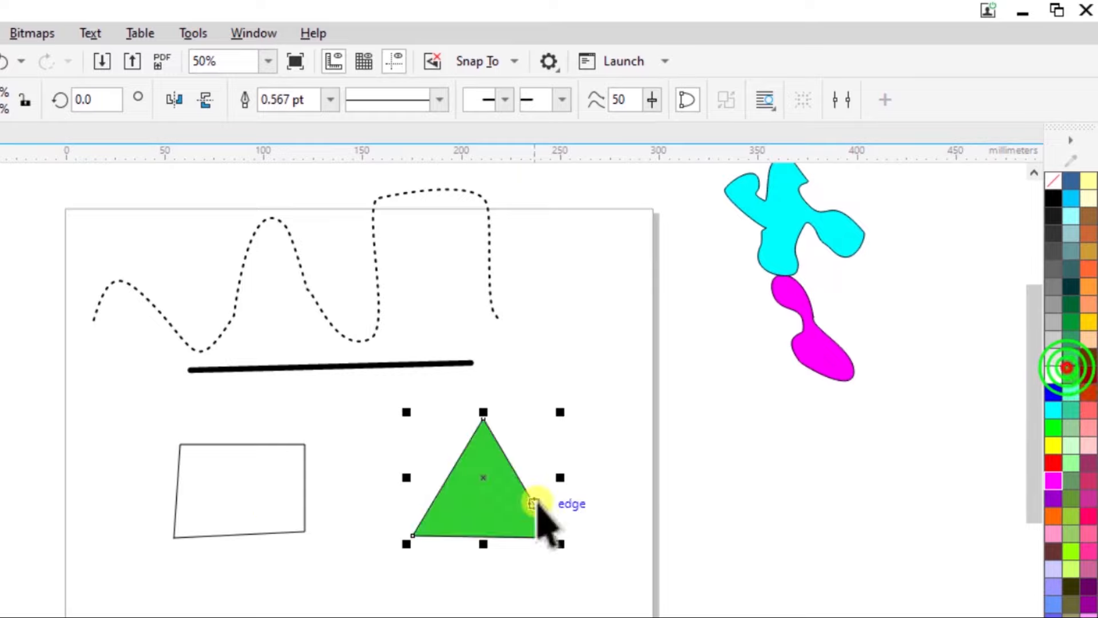
{"action": "left_click", "coordinate": [264, 502]}
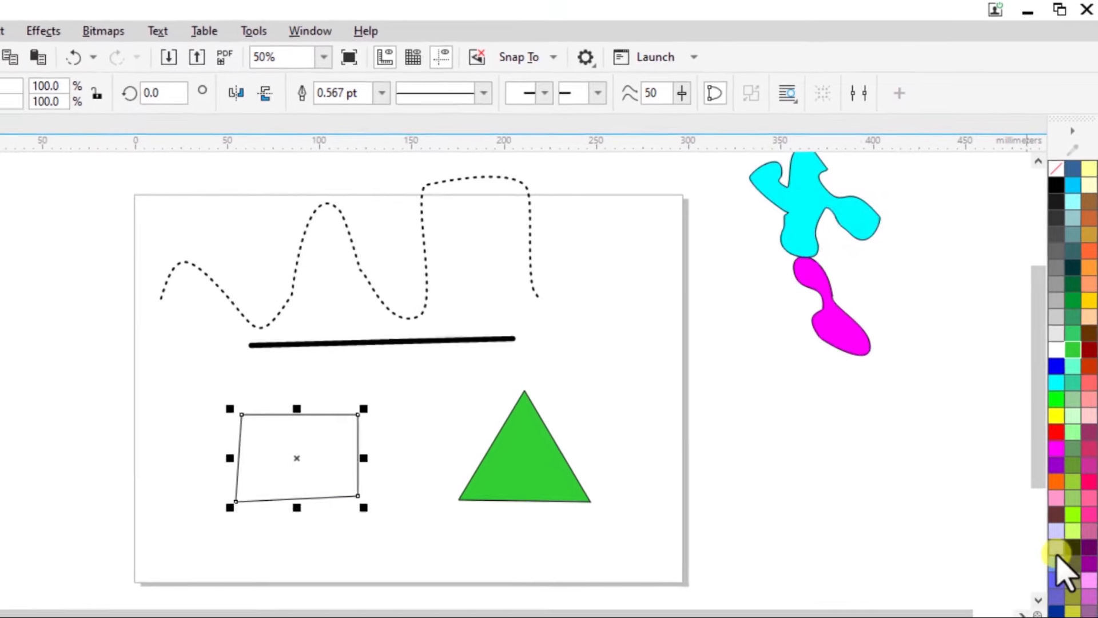
{"action": "left_click", "coordinate": [1053, 586]}
{"action": "left_click", "coordinate": [533, 472]}
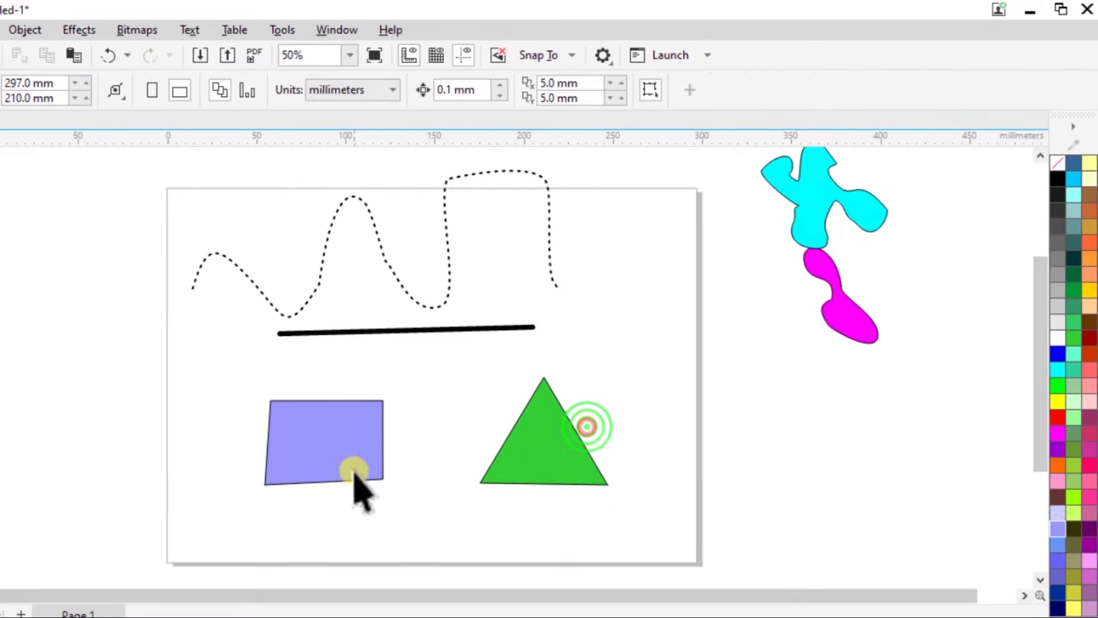
- Move the four-sided shape and the triangle off the page's left side, and the thick line off its right side
{"action": "left_click_drag", "start_coordinate": [345, 464], "coordinate": [85, 285]}
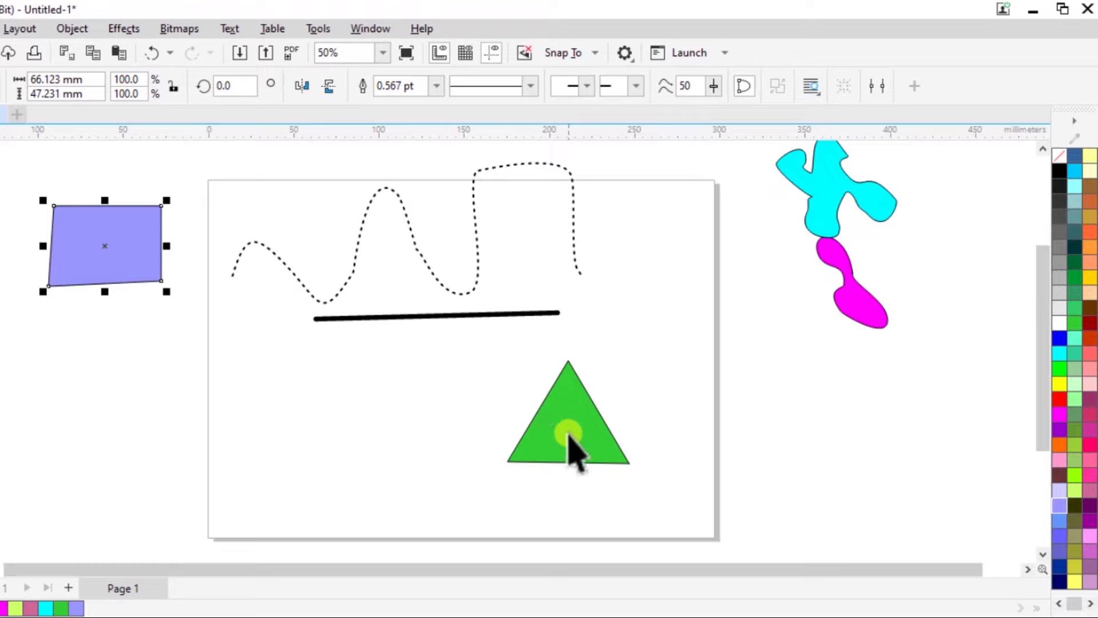
{"action": "left_click_drag", "start_coordinate": [569, 448], "coordinate": [105, 391]}
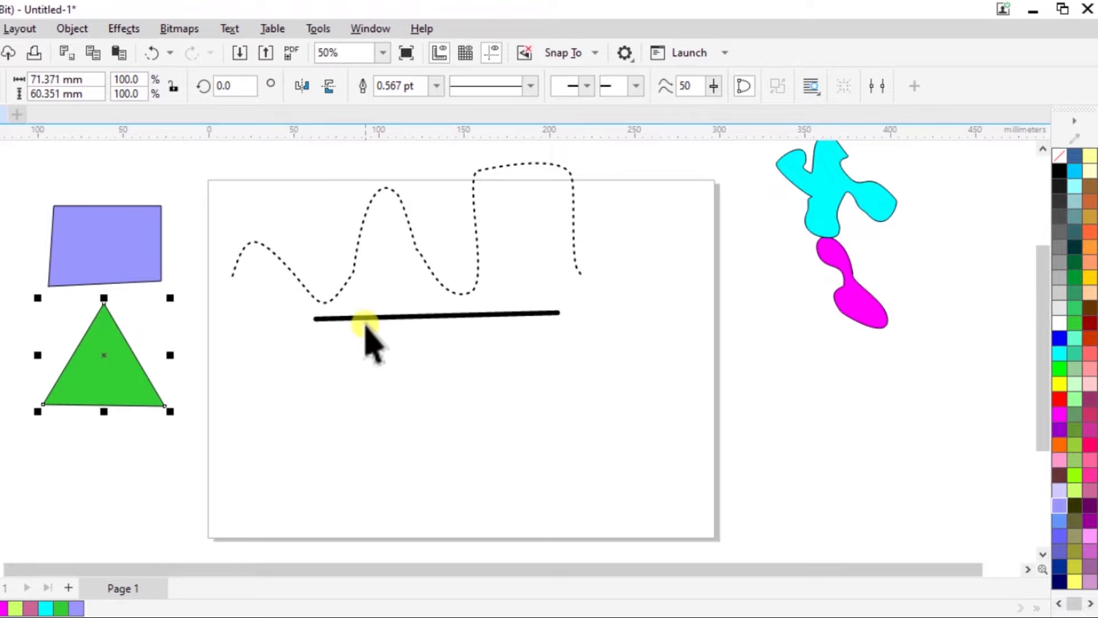
{"action": "left_click_drag", "start_coordinate": [366, 321], "coordinate": [785, 331]}
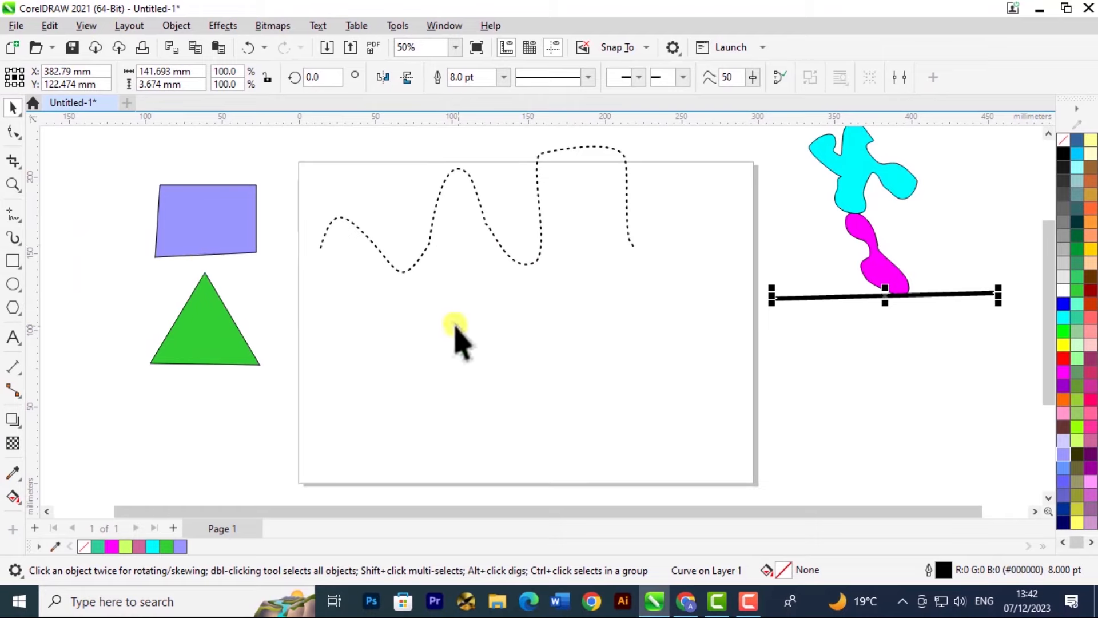
- Draw an open wavy line about 160 by 32 mm with the Freehand tool below the dotted curve
{"action": "left_click", "coordinate": [14, 217]}
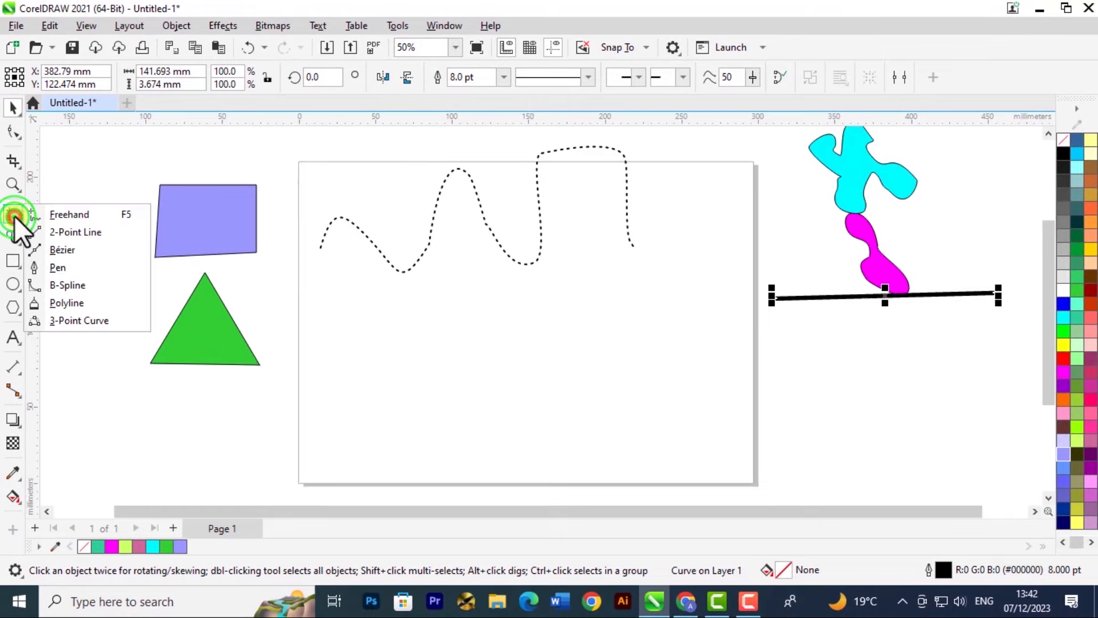
{"action": "left_click", "coordinate": [91, 212]}
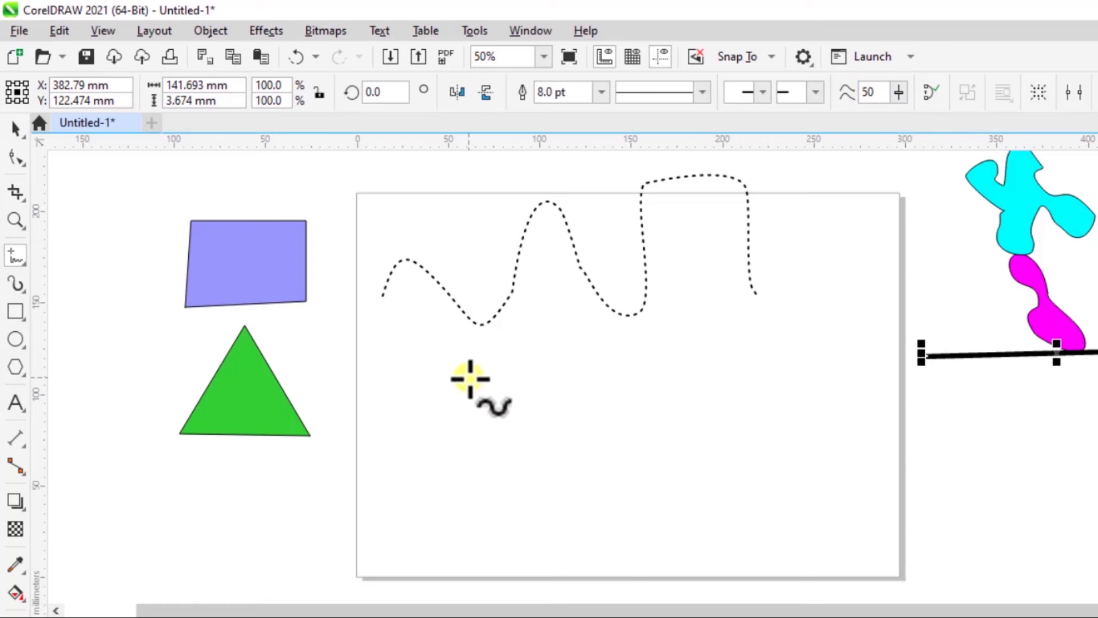
{"action": "mouse_move", "coordinate": [469, 406]}
{"action": "left_mouse_down"}
{"action": "mouse_move", "coordinate": [492, 380]}
{"action": "mouse_move", "coordinate": [534, 407]}
{"action": "mouse_move", "coordinate": [579, 403]}
{"action": "mouse_move", "coordinate": [611, 379]}
{"action": "mouse_move", "coordinate": [662, 417]}
{"action": "mouse_move", "coordinate": [730, 362]}
{"action": "mouse_move", "coordinate": [761, 401]}
{"action": "left_mouse_up"}
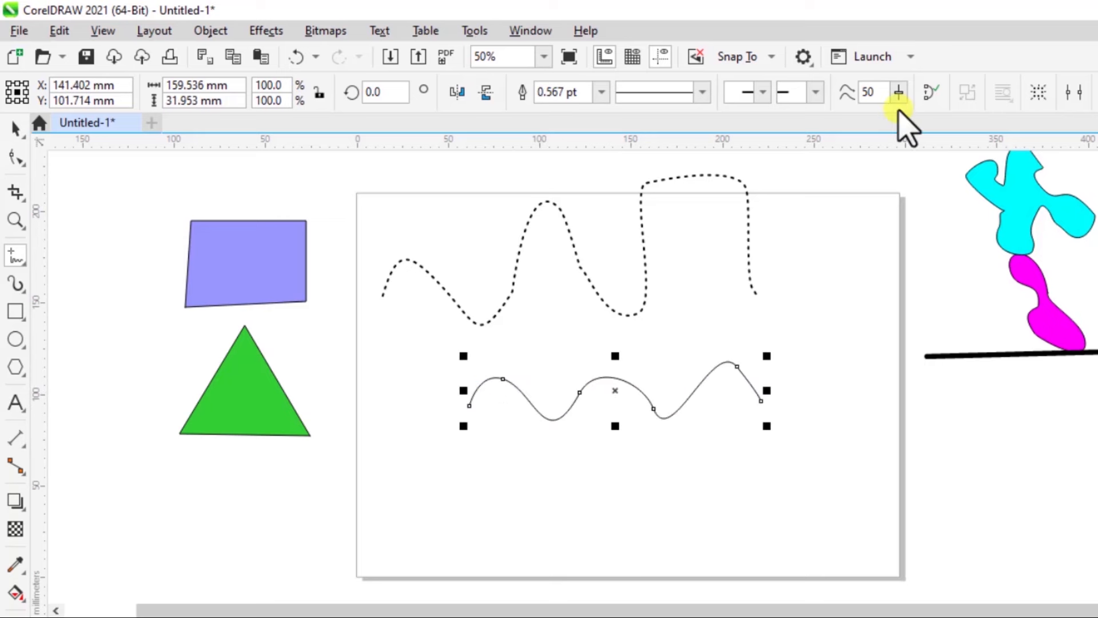
- Set the Freehand smoothing to 0 and draw a second wavy line about 159 by 31 mm below the first
{"action": "left_click", "coordinate": [900, 91]}
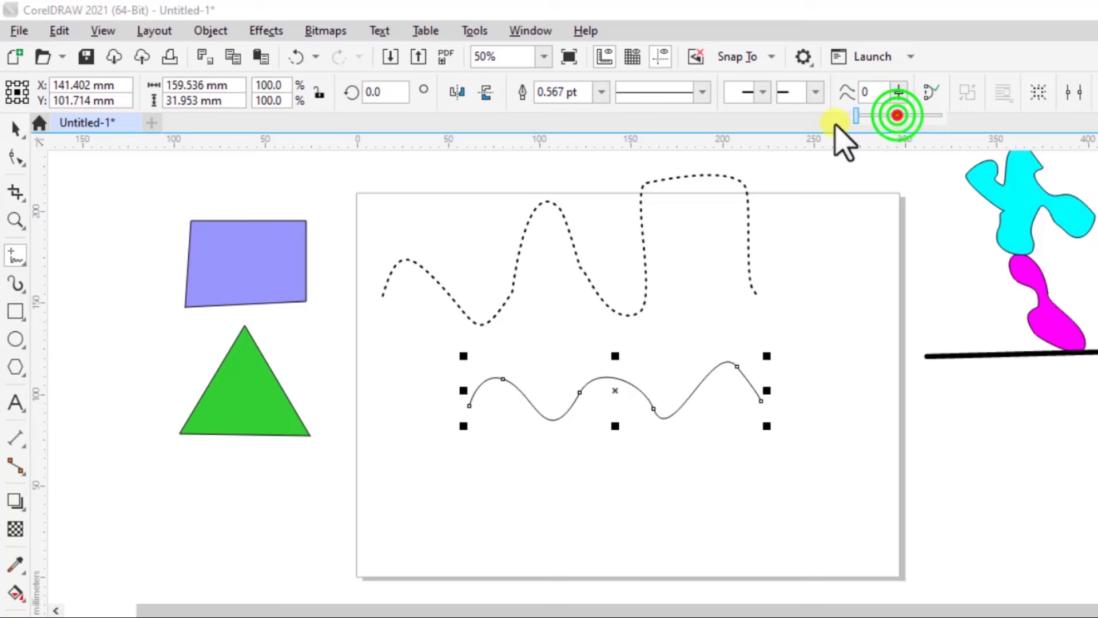
{"action": "mouse_move", "coordinate": [485, 478]}
{"action": "left_mouse_down"}
{"action": "mouse_move", "coordinate": [496, 448]}
{"action": "mouse_move", "coordinate": [545, 454]}
{"action": "mouse_move", "coordinate": [594, 489]}
{"action": "mouse_move", "coordinate": [618, 453]}
{"action": "mouse_move", "coordinate": [703, 477]}
{"action": "mouse_move", "coordinate": [722, 442]}
{"action": "left_mouse_up"}
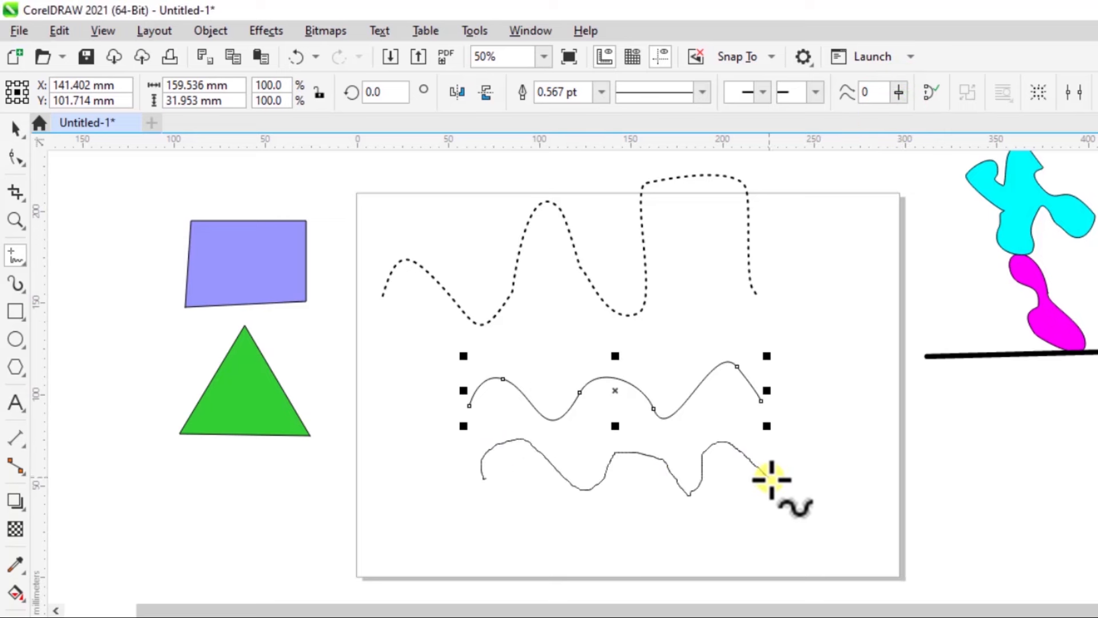
{"action": "left_click_drag", "start_coordinate": [771, 479], "coordinate": [772, 480]}
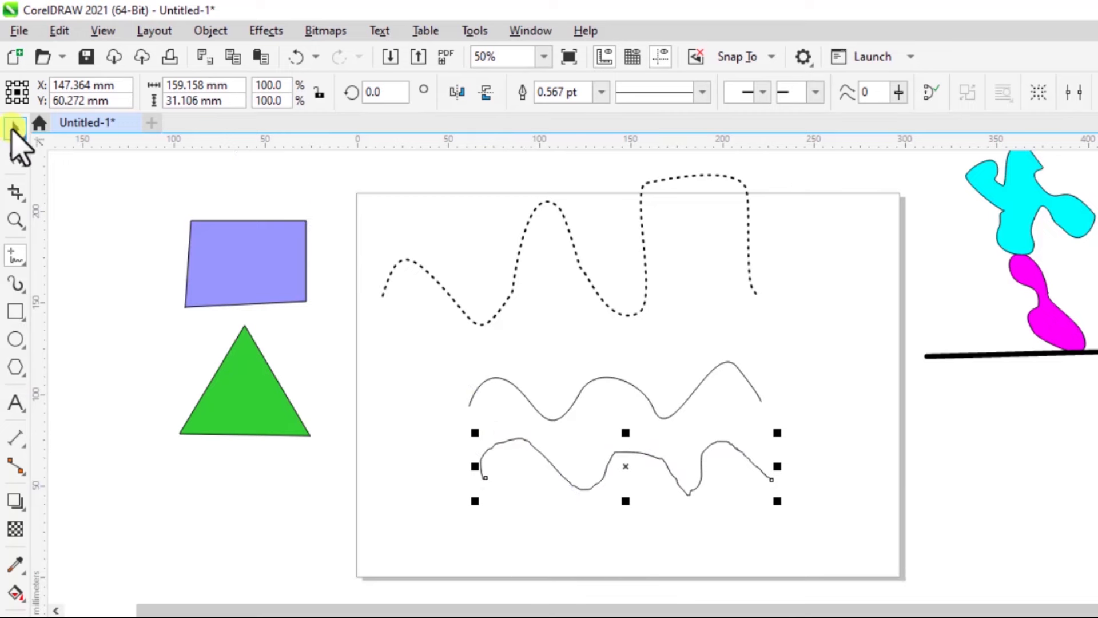
- Set the Freehand smoothing to 100 and draw a third wavy line about 163 by 23 mm below the rough one
{"action": "left_click", "coordinate": [15, 129]}
{"action": "left_click", "coordinate": [408, 520]}
{"action": "left_click", "coordinate": [525, 442]}
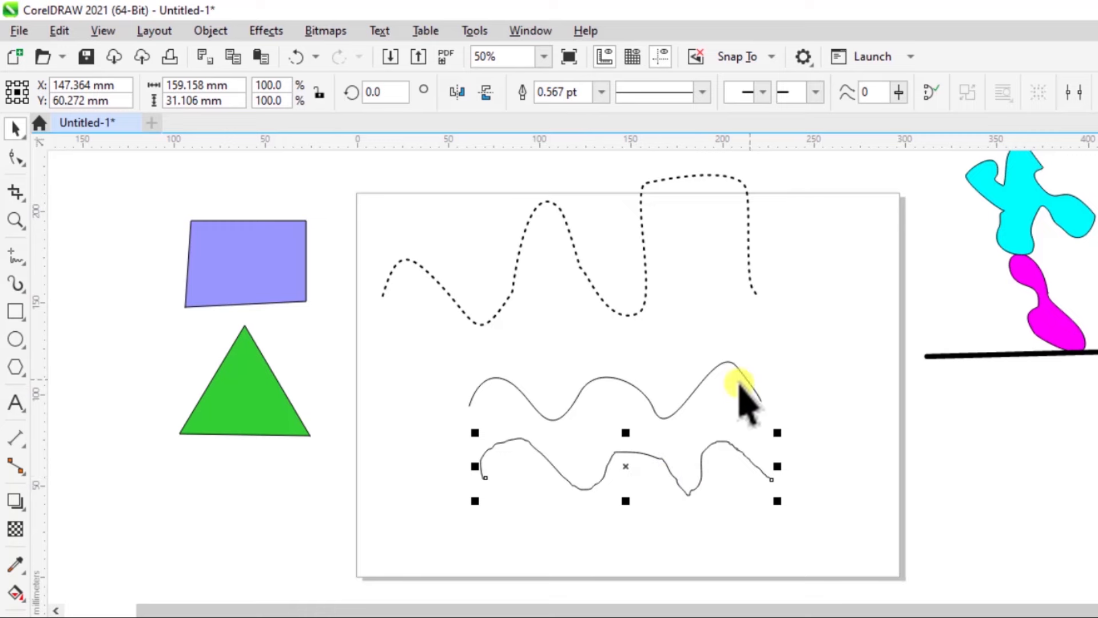
{"action": "left_click", "coordinate": [896, 94]}
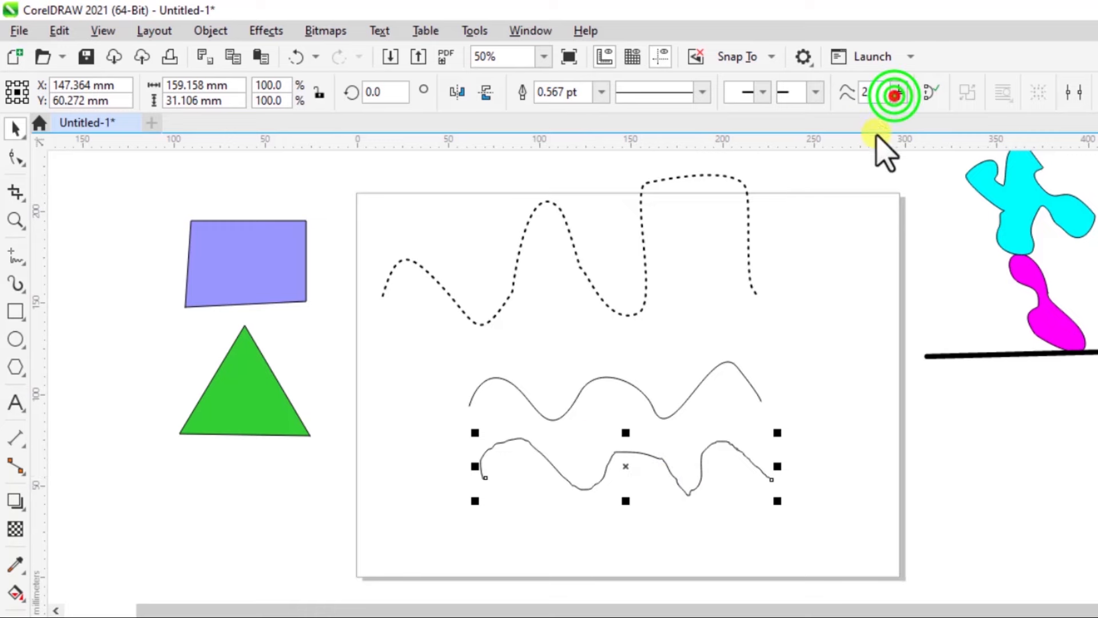
{"action": "left_click", "coordinate": [900, 92]}
{"action": "left_click_drag", "start_coordinate": [901, 113], "coordinate": [1014, 123]}
{"action": "left_click", "coordinate": [824, 361]}
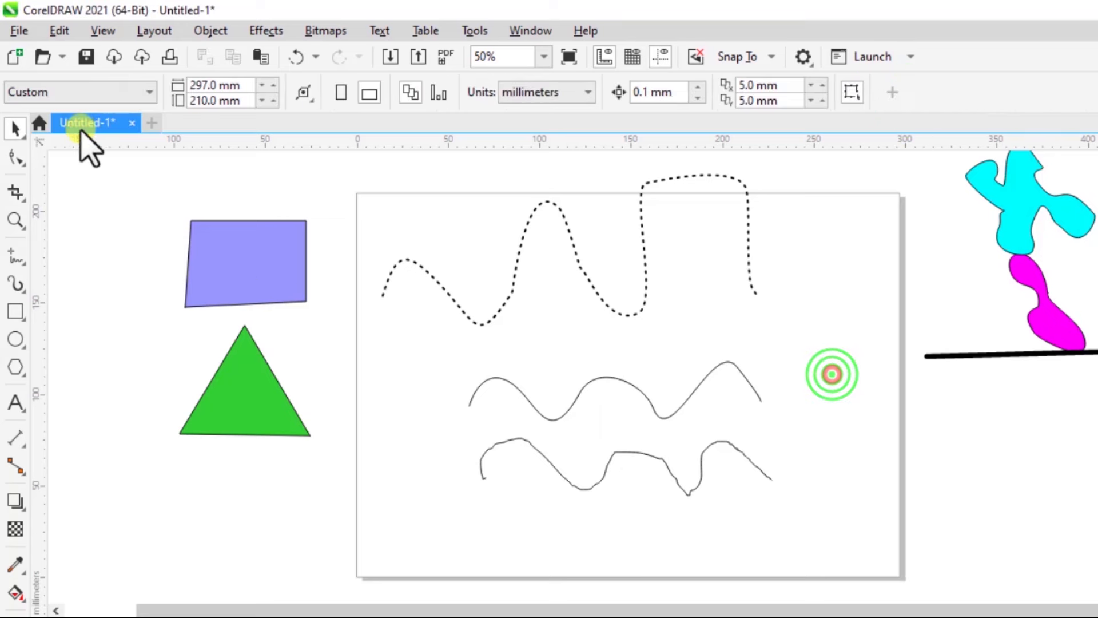
{"action": "left_click", "coordinate": [16, 254]}
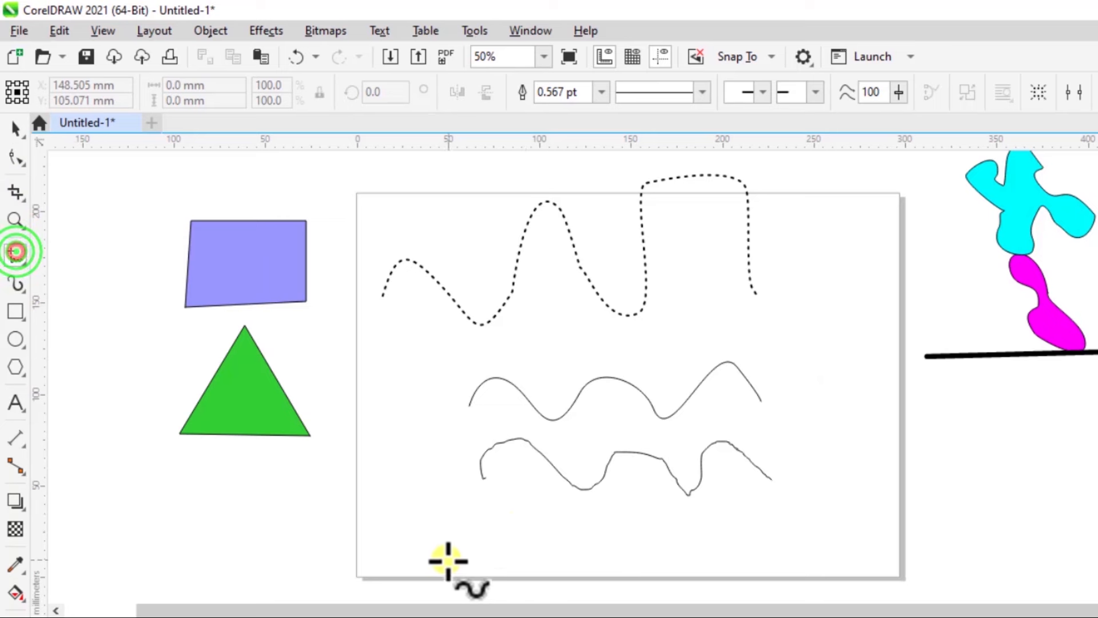
{"action": "mouse_move", "coordinate": [481, 533]}
{"action": "left_mouse_down"}
{"action": "mouse_move", "coordinate": [529, 512]}
{"action": "mouse_move", "coordinate": [574, 546]}
{"action": "mouse_move", "coordinate": [617, 546]}
{"action": "mouse_move", "coordinate": [658, 509]}
{"action": "mouse_move", "coordinate": [702, 533]}
{"action": "mouse_move", "coordinate": [747, 507]}
{"action": "mouse_move", "coordinate": [781, 529]}
{"action": "left_mouse_up"}
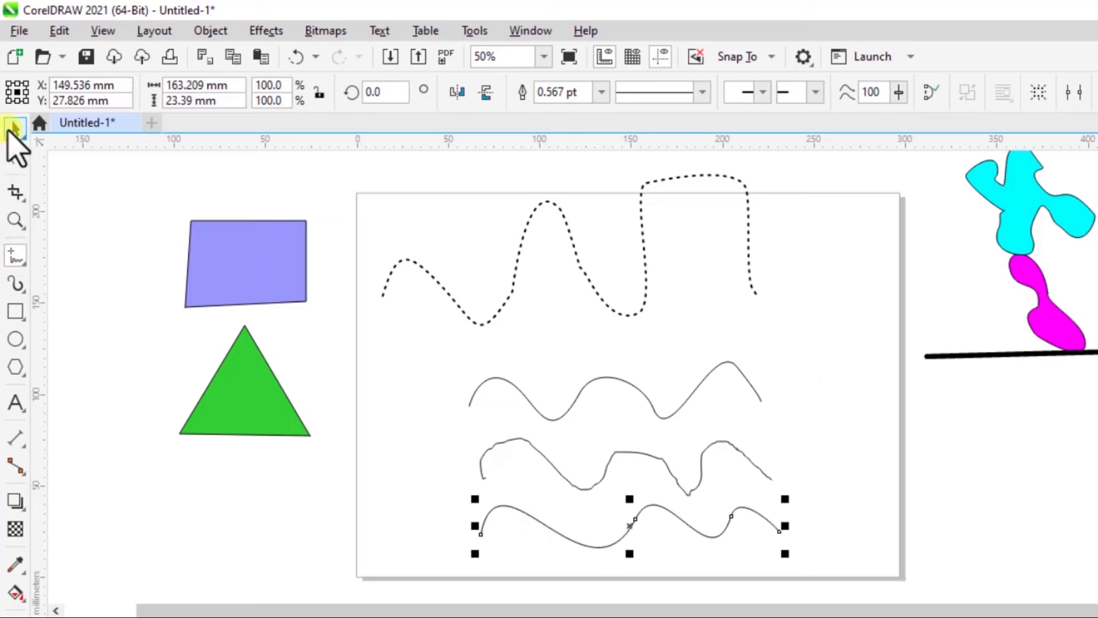
- Select the three freehand wavy lines one after another, from lowest to uppermost, to compare their smoothness
{"action": "left_click", "coordinate": [13, 128]}
{"action": "left_click", "coordinate": [381, 505]}
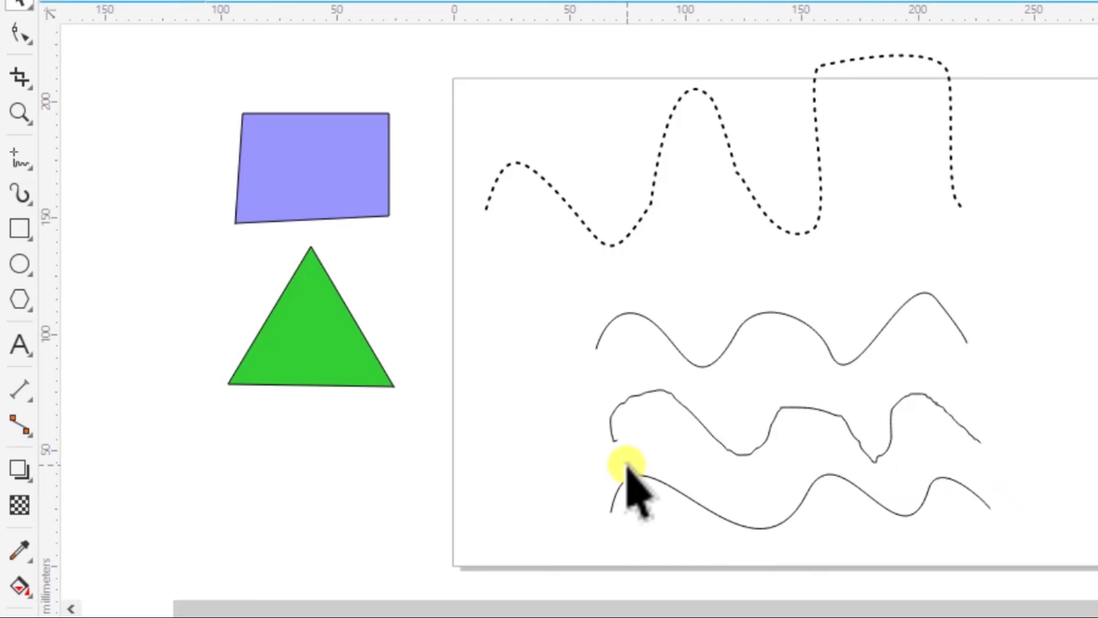
{"action": "left_click", "coordinate": [664, 484]}
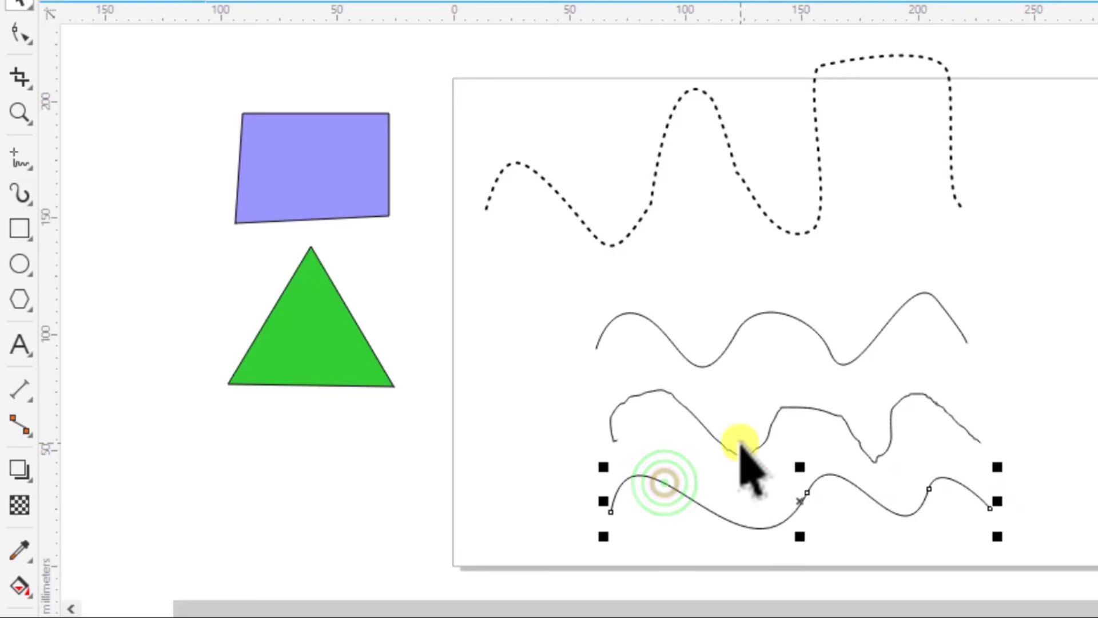
{"action": "left_click", "coordinate": [749, 450]}
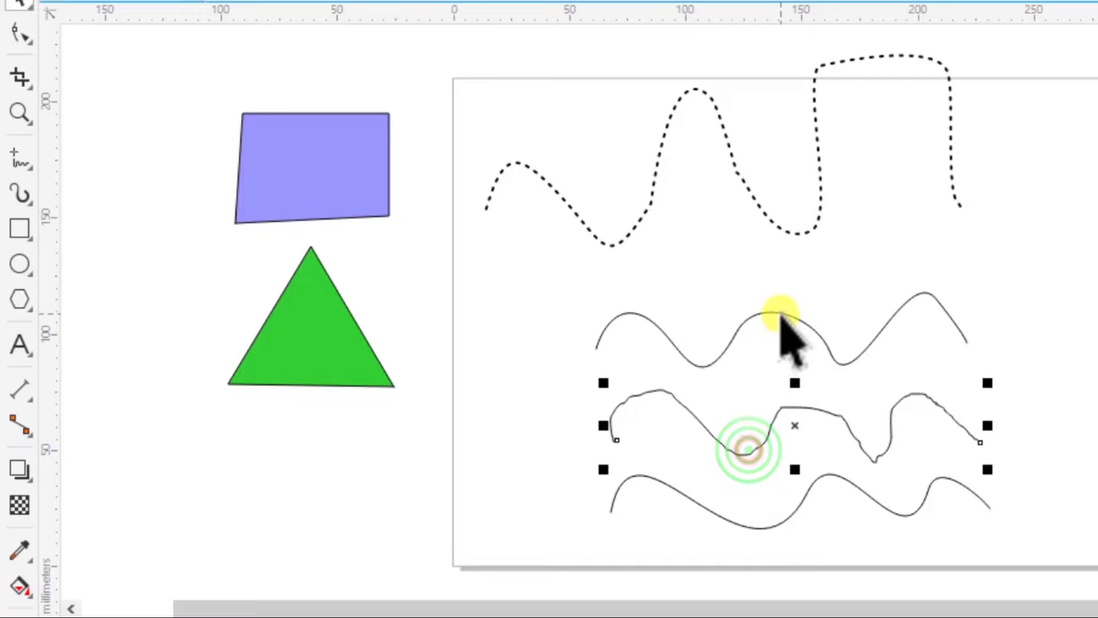
{"action": "left_click", "coordinate": [781, 313]}
{"action": "left_click", "coordinate": [1013, 470]}
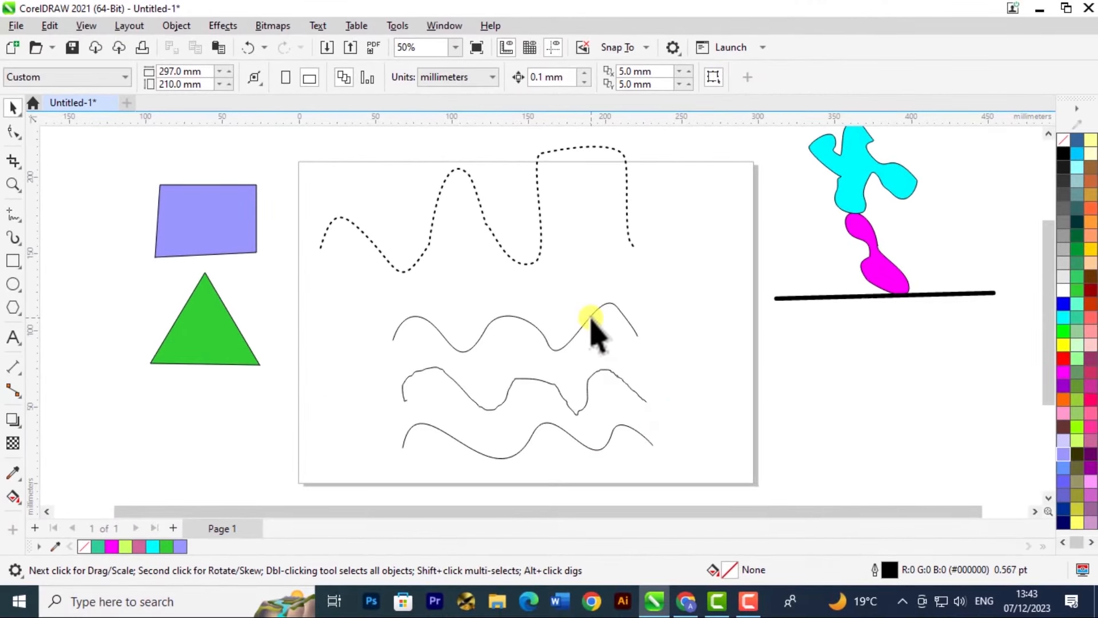
{"action": "left_click", "coordinate": [591, 319]}
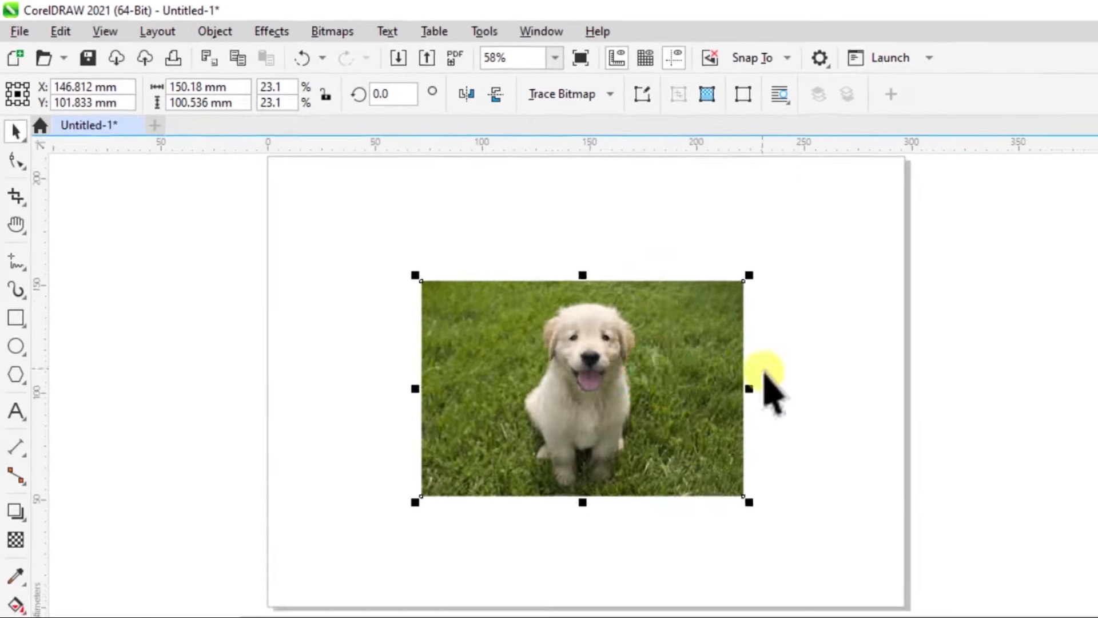
- Switch to the Downloads folder window and bring its puppy picture into the drawing
{"action": "left_click", "coordinate": [13, 162]}
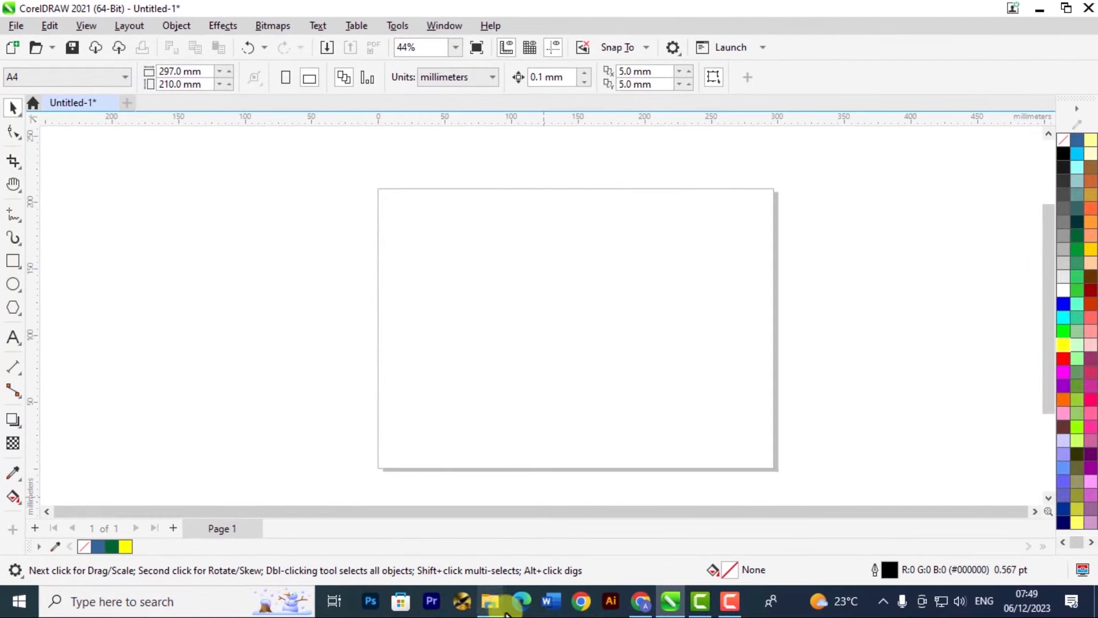
{"action": "mouse_move", "coordinate": [504, 608]}
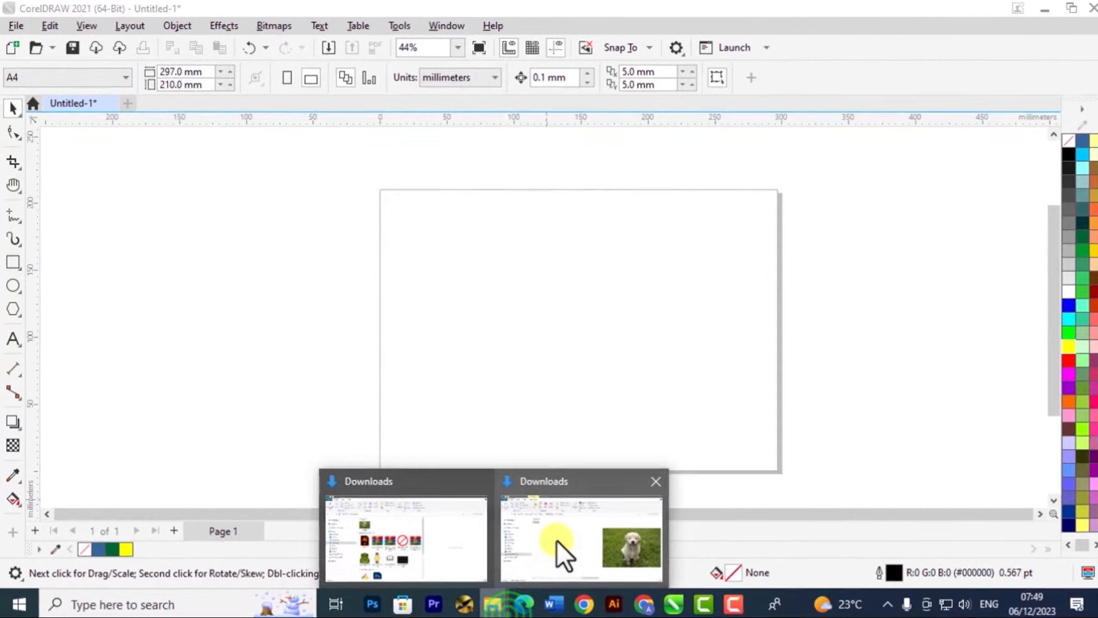
{"action": "left_click", "coordinate": [564, 551]}
{"action": "scroll", "coordinate": [523, 382], "scroll_direction": "down", "scroll_amount": 3}
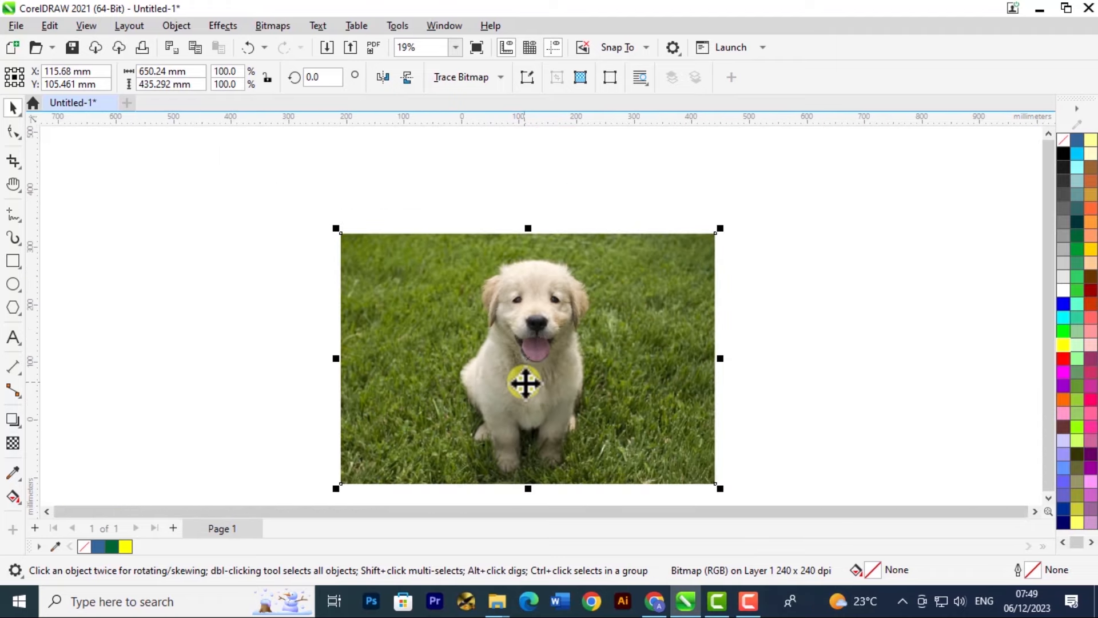
{"action": "scroll", "coordinate": [525, 382], "scroll_direction": "down", "scroll_amount": 1}
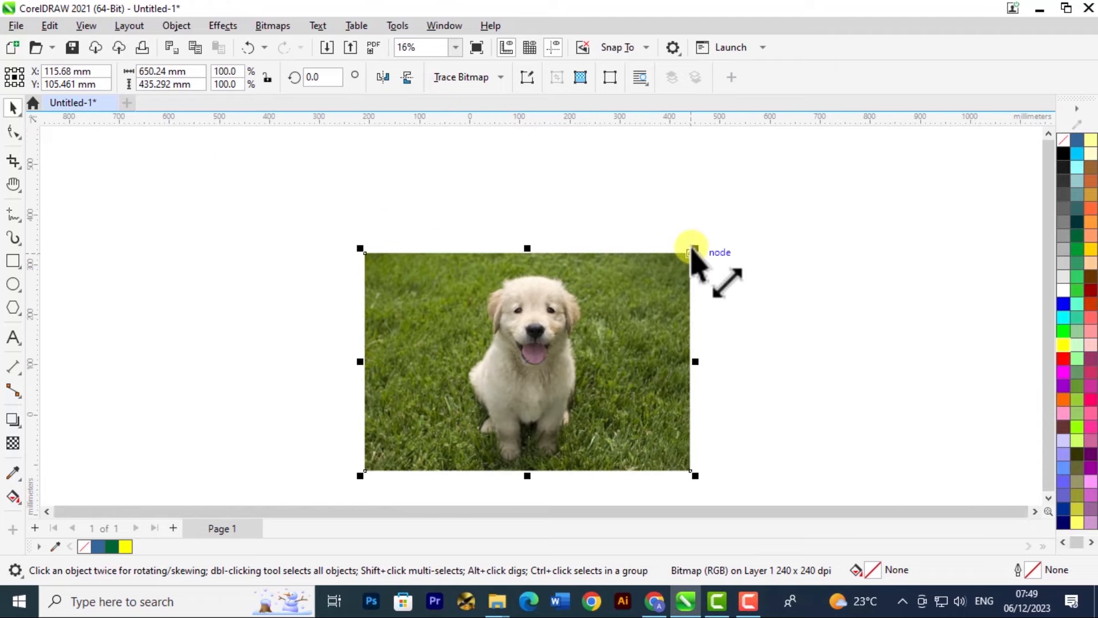
- Scale the puppy picture down proportionally to fit the page and move it near the page's centre
{"action": "left_click_drag", "start_coordinate": [694, 247], "coordinate": [447, 413]}
{"action": "left_click_drag", "start_coordinate": [406, 444], "coordinate": [539, 362]}
{"action": "scroll", "coordinate": [586, 400], "scroll_direction": "up", "scroll_amount": 6}
{"action": "key", "text": "h"}
{"action": "left_click_drag", "start_coordinate": [310, 252], "coordinate": [438, 351]}
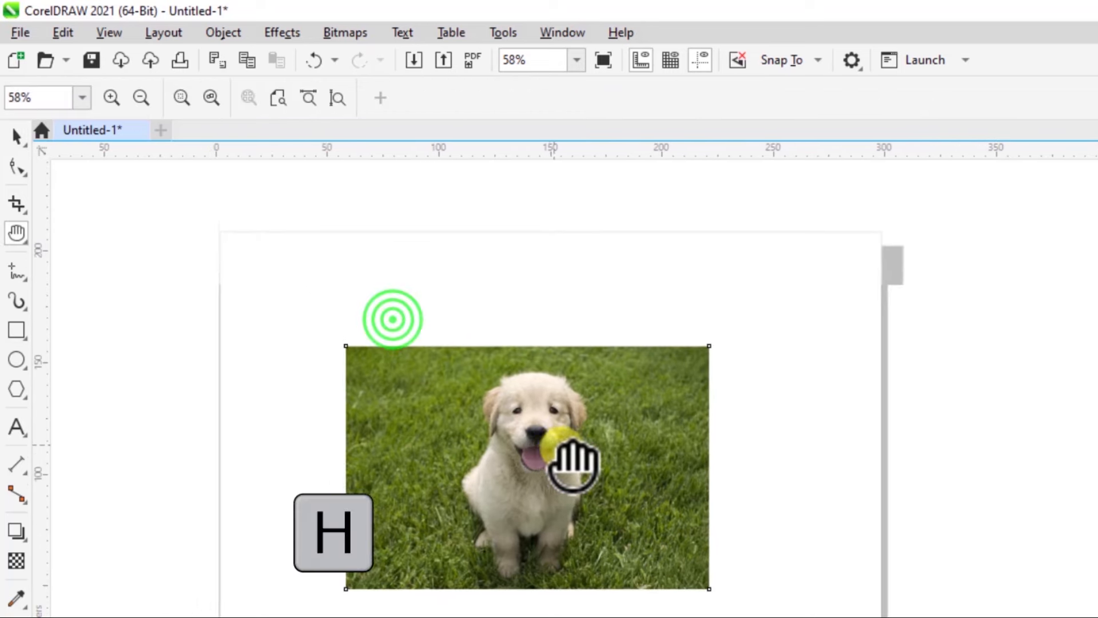
{"action": "left_click_drag", "start_coordinate": [574, 464], "coordinate": [682, 398]}
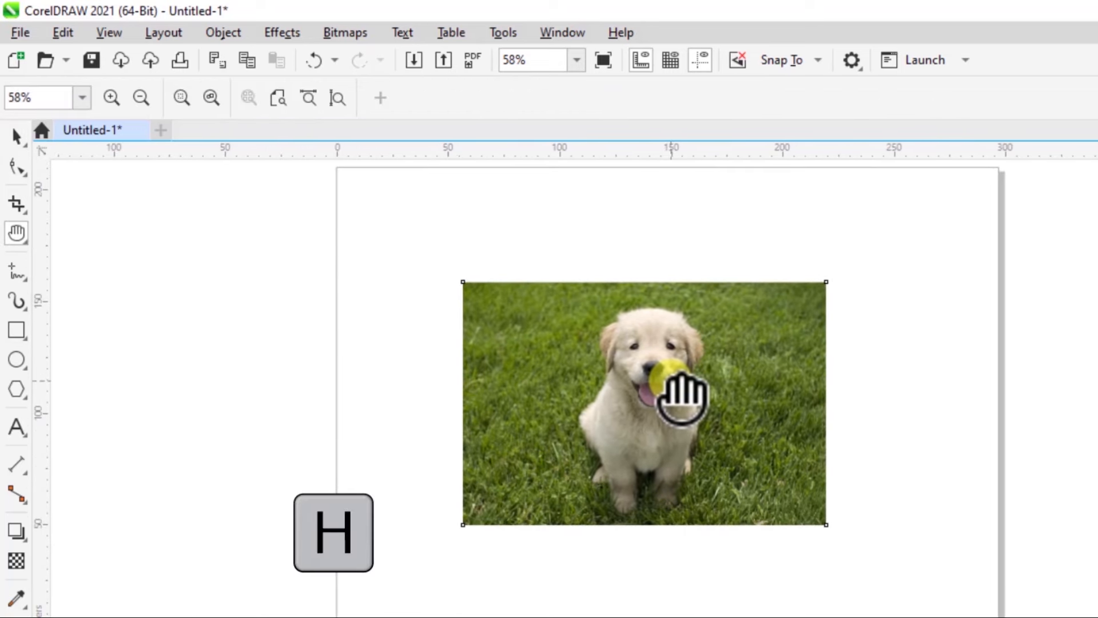
{"action": "scroll", "coordinate": [681, 398], "scroll_direction": "down", "scroll_amount": 2}
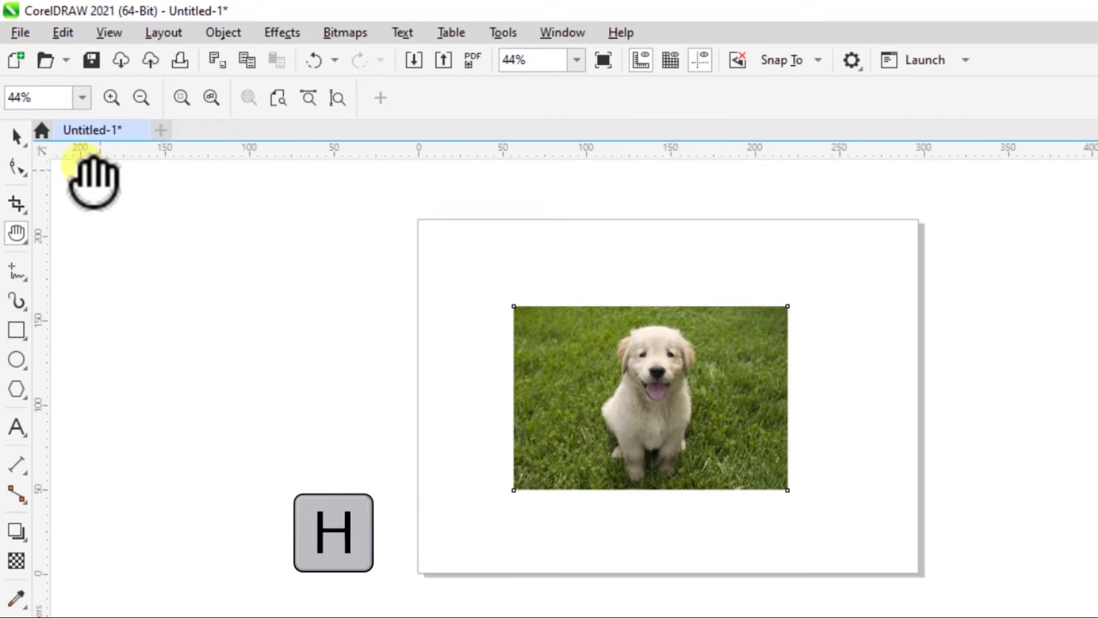
- Delete the puppy picture from the page
{"action": "left_click", "coordinate": [16, 135]}
{"action": "left_click", "coordinate": [714, 411]}
{"action": "key", "text": "Delete"}
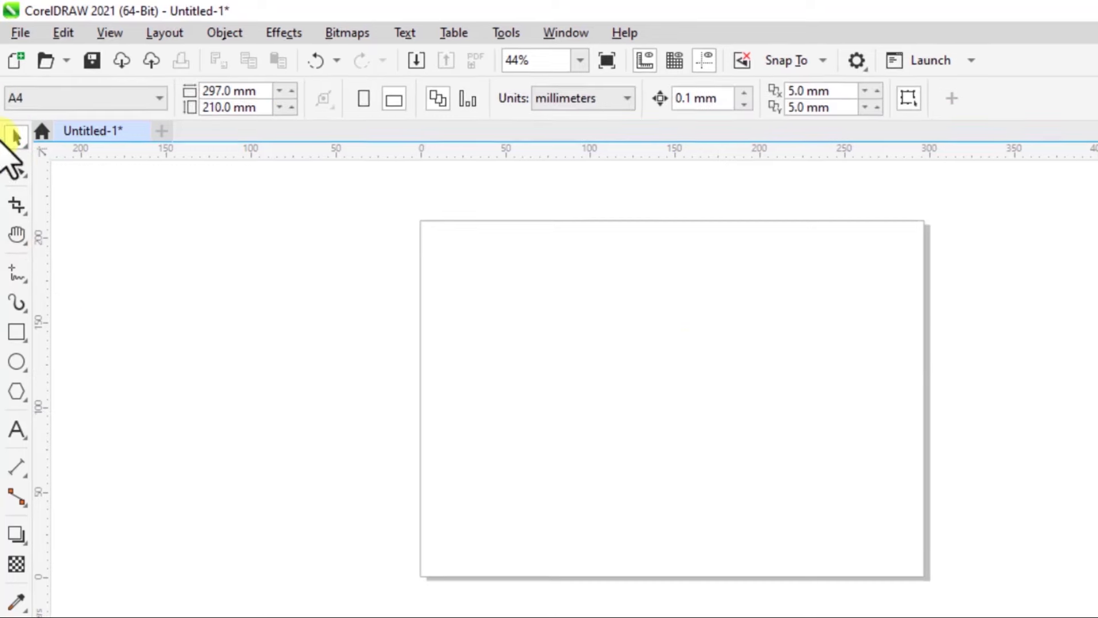
- Import the puppy image from the Downloads folder and place it at full size, starting inside the page's upper-left area
{"action": "left_click", "coordinate": [20, 33]}
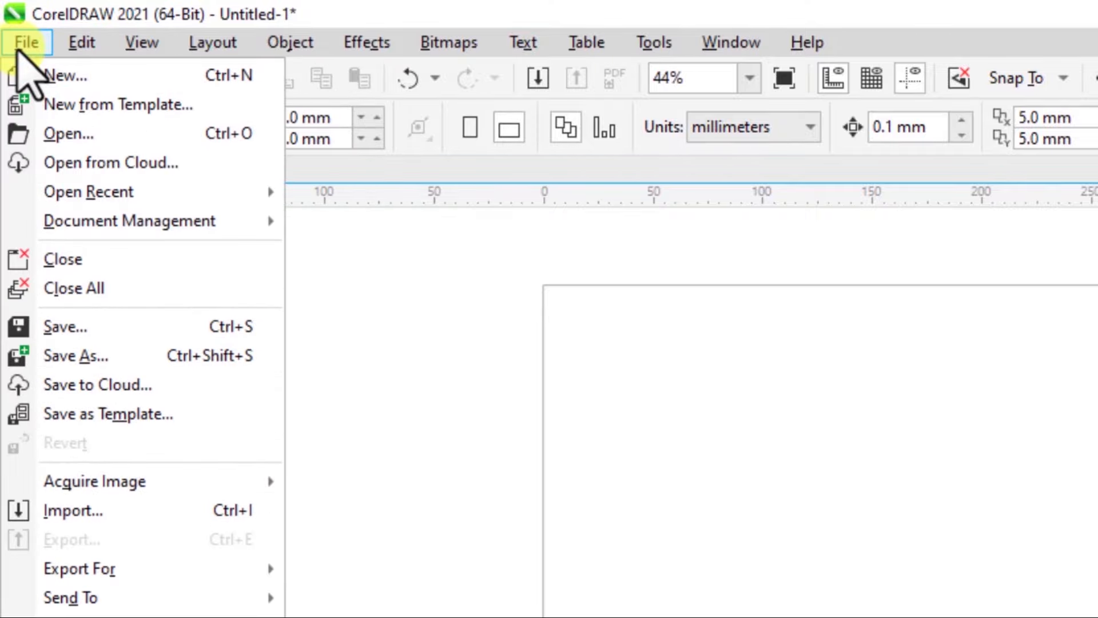
{"action": "left_click", "coordinate": [162, 510]}
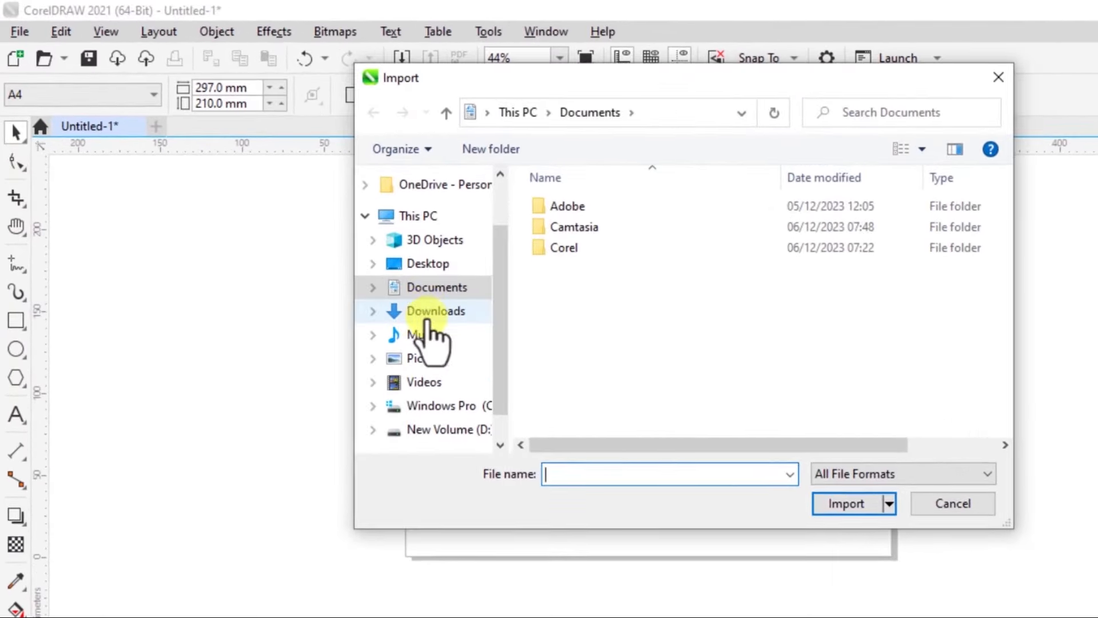
{"action": "left_click", "coordinate": [435, 311]}
{"action": "left_click", "coordinate": [598, 265]}
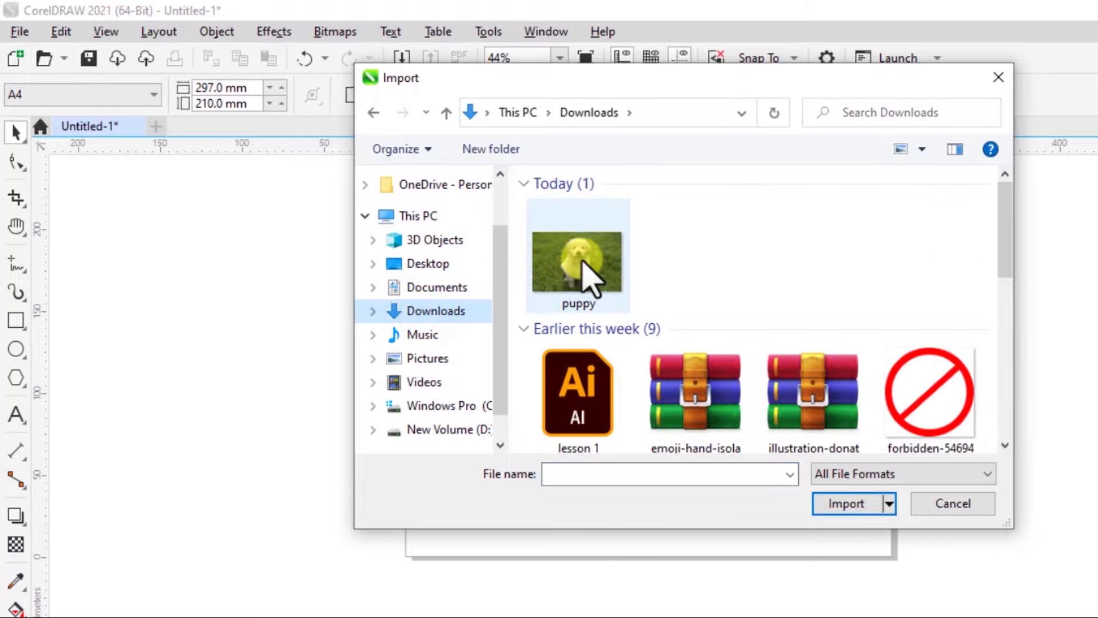
{"action": "left_click", "coordinate": [845, 504]}
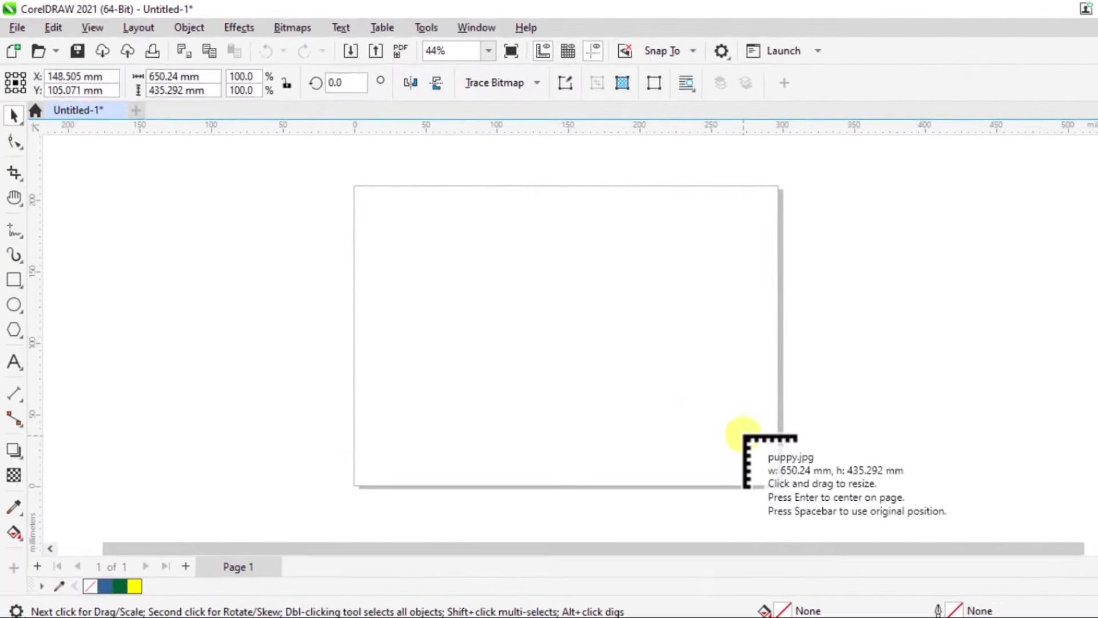
{"action": "left_click", "coordinate": [458, 240]}
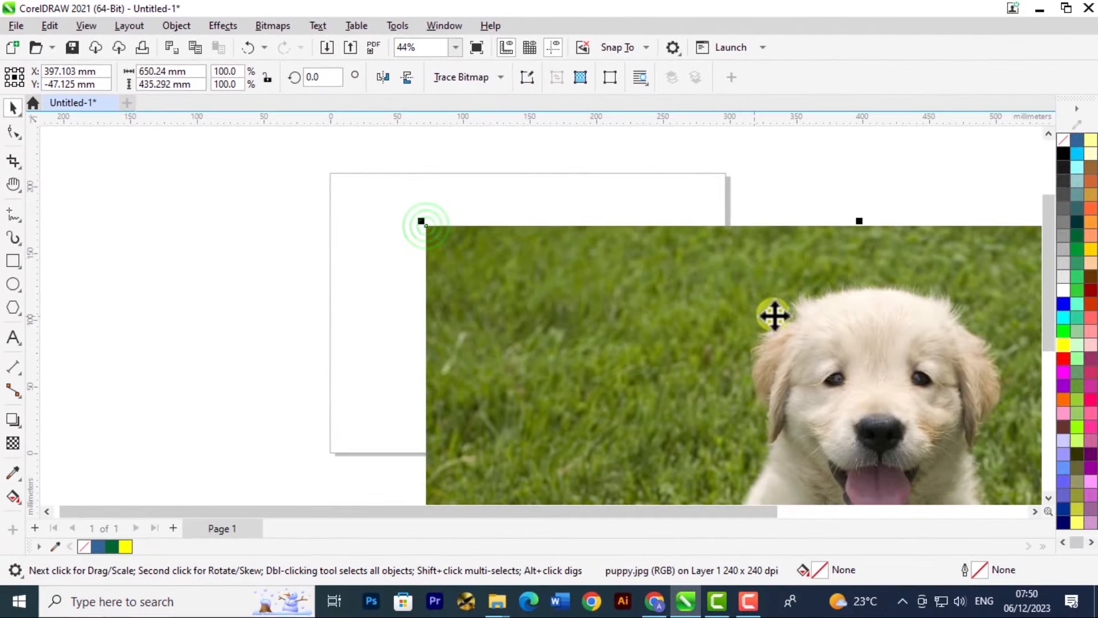
- Scale the imported puppy picture down proportionally to about 150 by 101 mm and move it to the page's centre
{"action": "left_click_drag", "start_coordinate": [839, 394], "coordinate": [532, 295]}
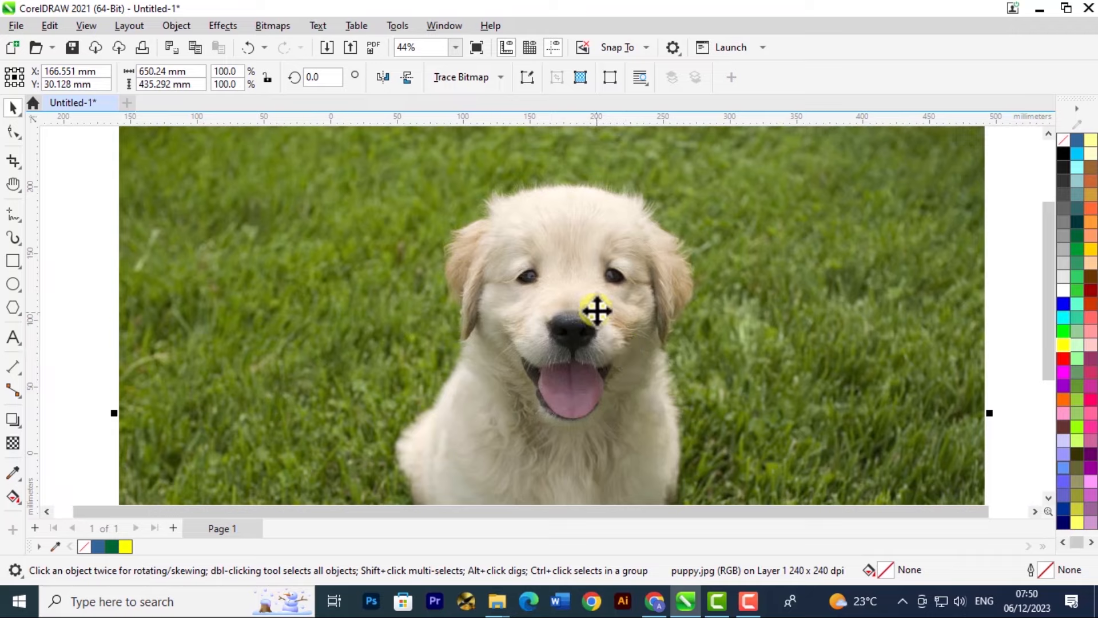
{"action": "scroll", "coordinate": [596, 310], "scroll_direction": "down", "scroll_amount": 3}
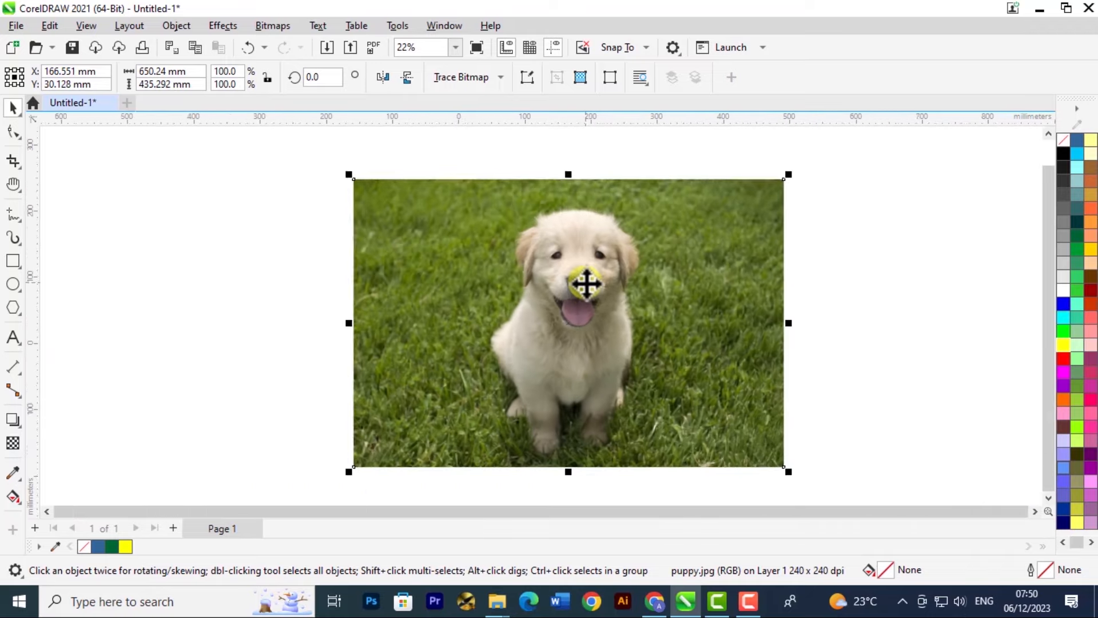
{"action": "scroll", "coordinate": [586, 283], "scroll_direction": "down", "scroll_amount": 1}
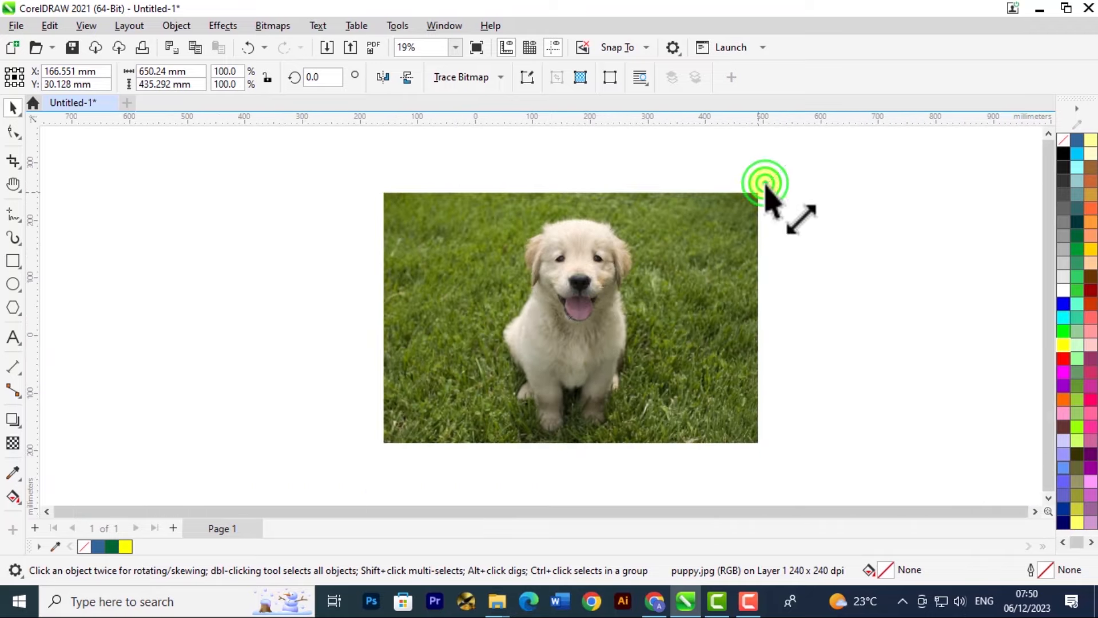
{"action": "left_click_drag", "start_coordinate": [767, 186], "coordinate": [505, 384]}
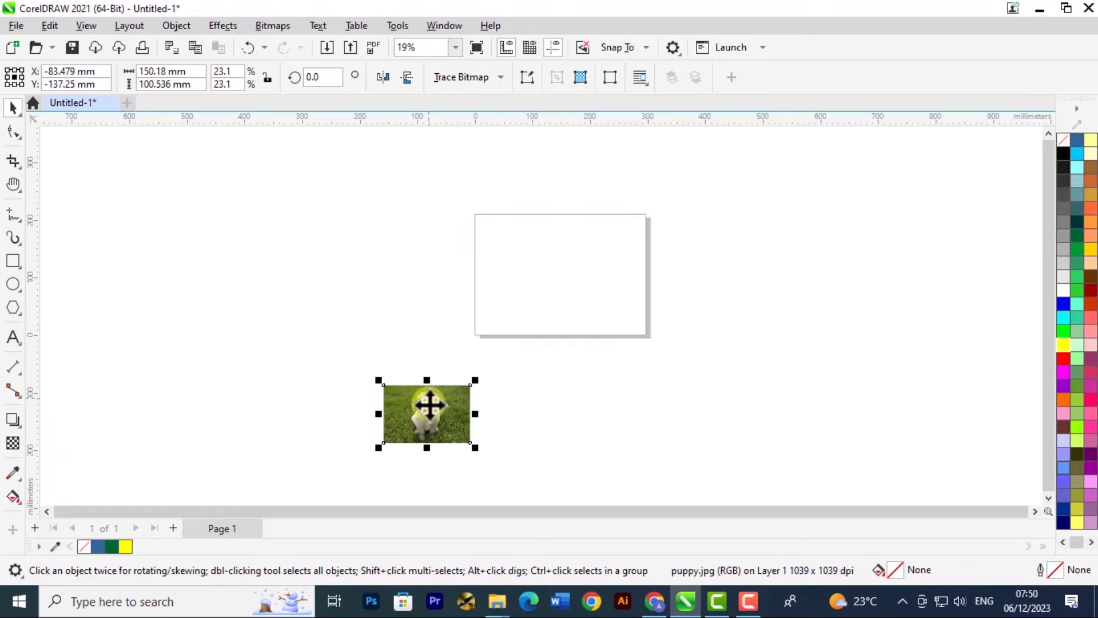
{"action": "left_click_drag", "start_coordinate": [429, 422], "coordinate": [559, 276]}
- Deselect and reselect the puppy picture, and move it up and left to about X 127 mm, Y 116 mm
{"action": "scroll", "coordinate": [737, 482], "scroll_direction": "up", "scroll_amount": 2}
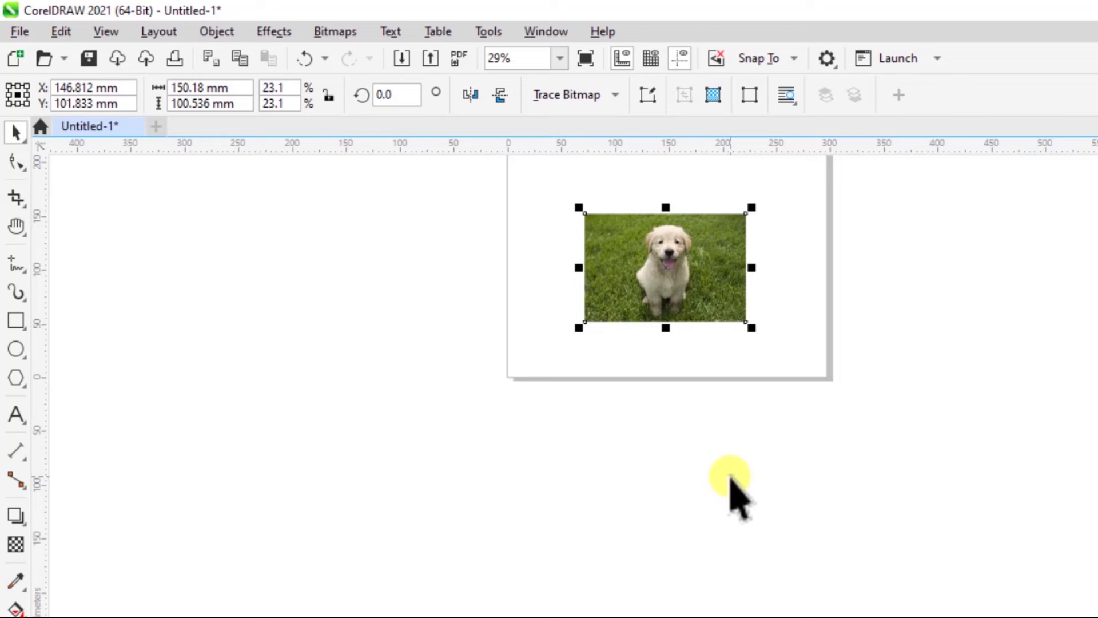
{"action": "scroll", "coordinate": [728, 473], "scroll_direction": "up", "scroll_amount": 3}
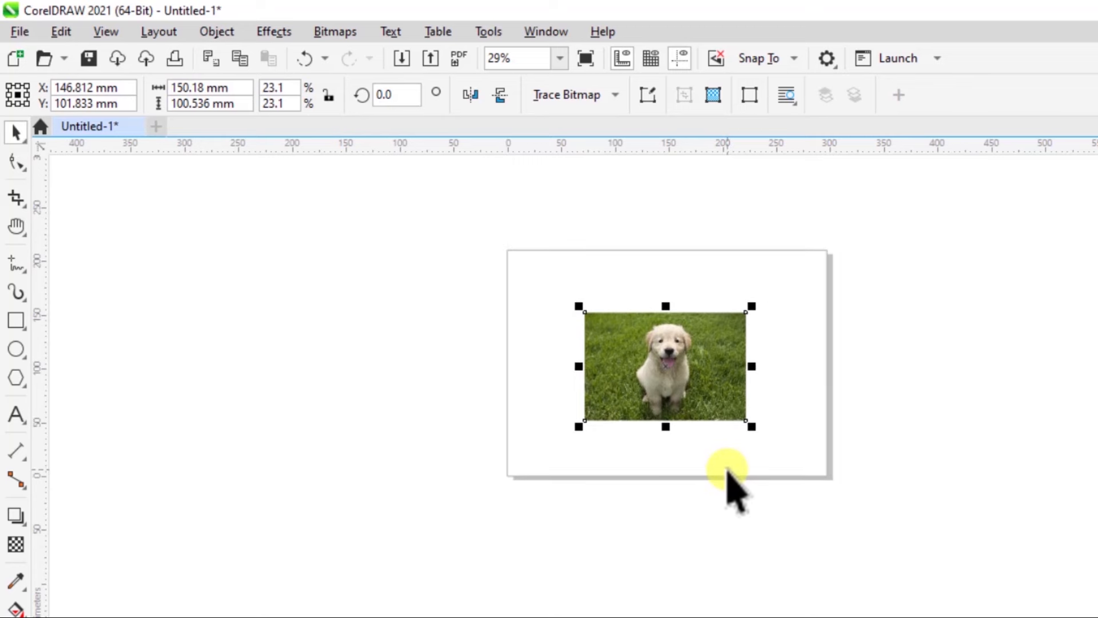
{"action": "scroll", "coordinate": [726, 470], "scroll_direction": "up", "scroll_amount": 4}
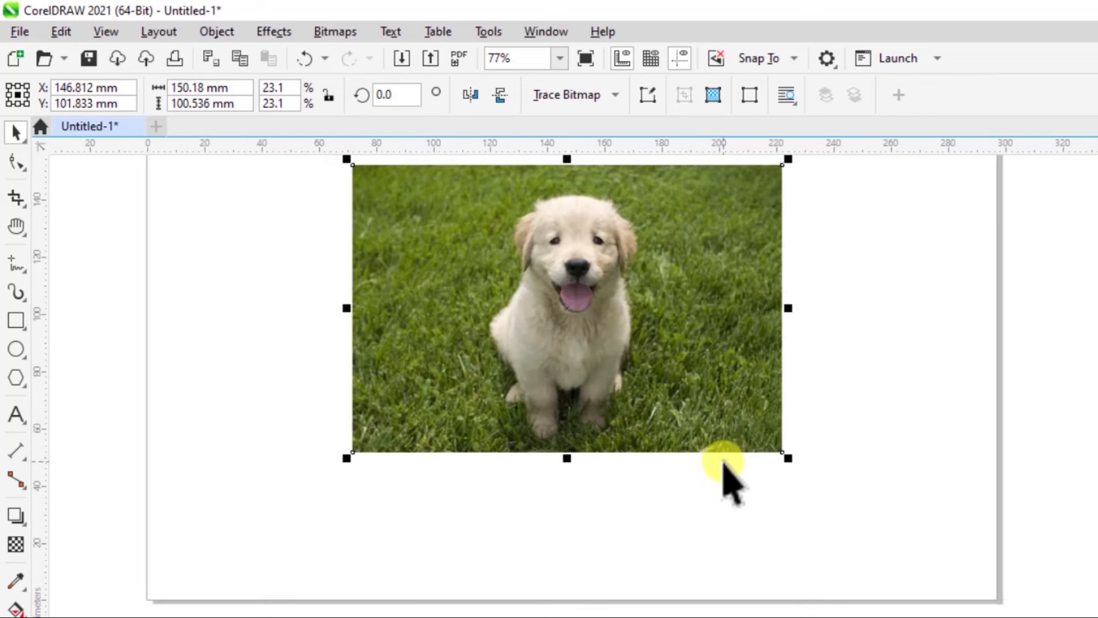
{"action": "scroll", "coordinate": [719, 465], "scroll_direction": "up", "scroll_amount": 1}
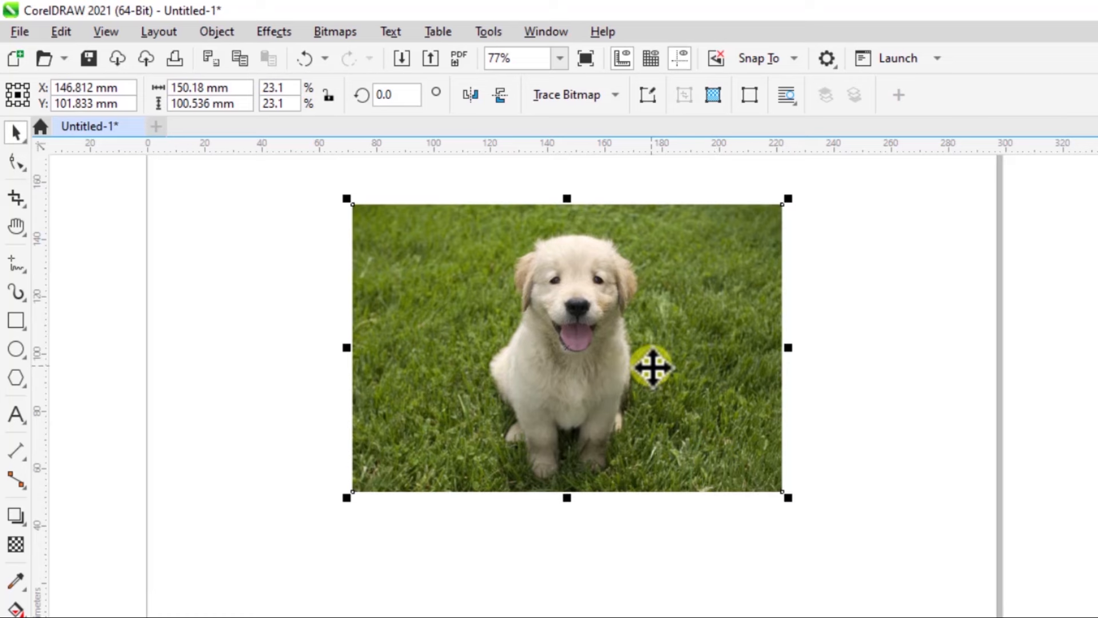
{"action": "scroll", "coordinate": [653, 366], "scroll_direction": "down", "scroll_amount": 1}
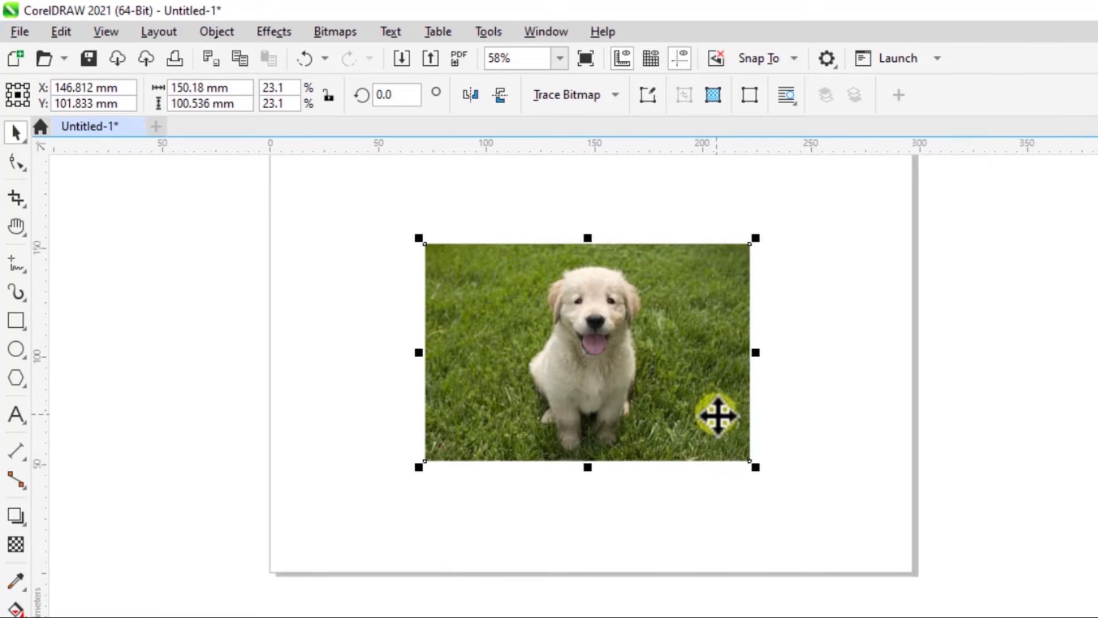
{"action": "scroll", "coordinate": [719, 416], "scroll_direction": "up", "scroll_amount": 2}
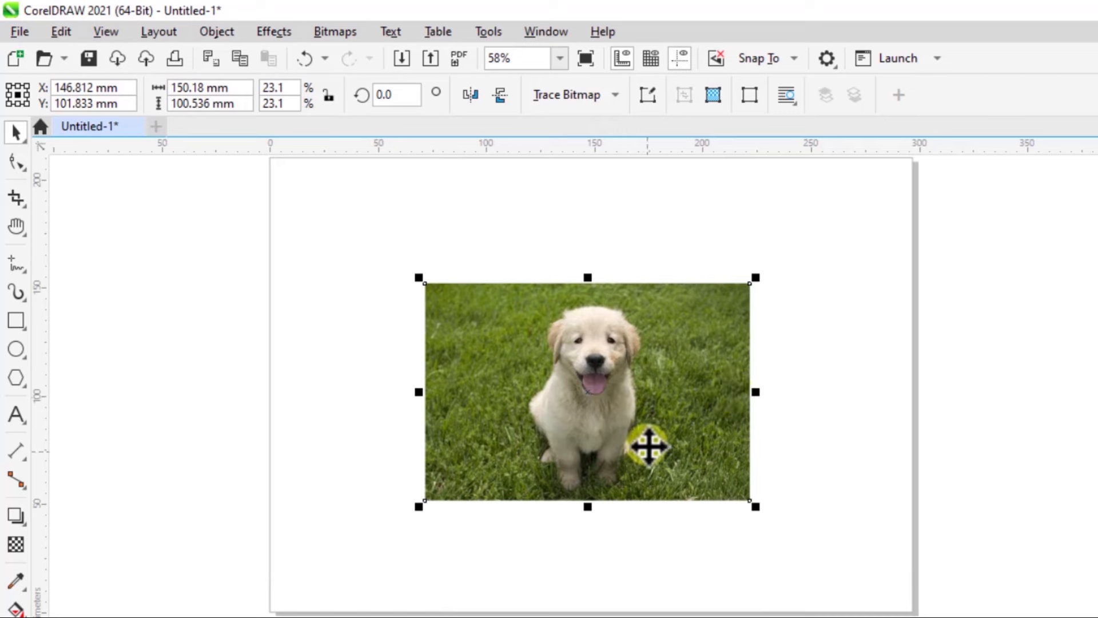
{"action": "left_click", "coordinate": [821, 196]}
{"action": "left_click", "coordinate": [667, 372]}
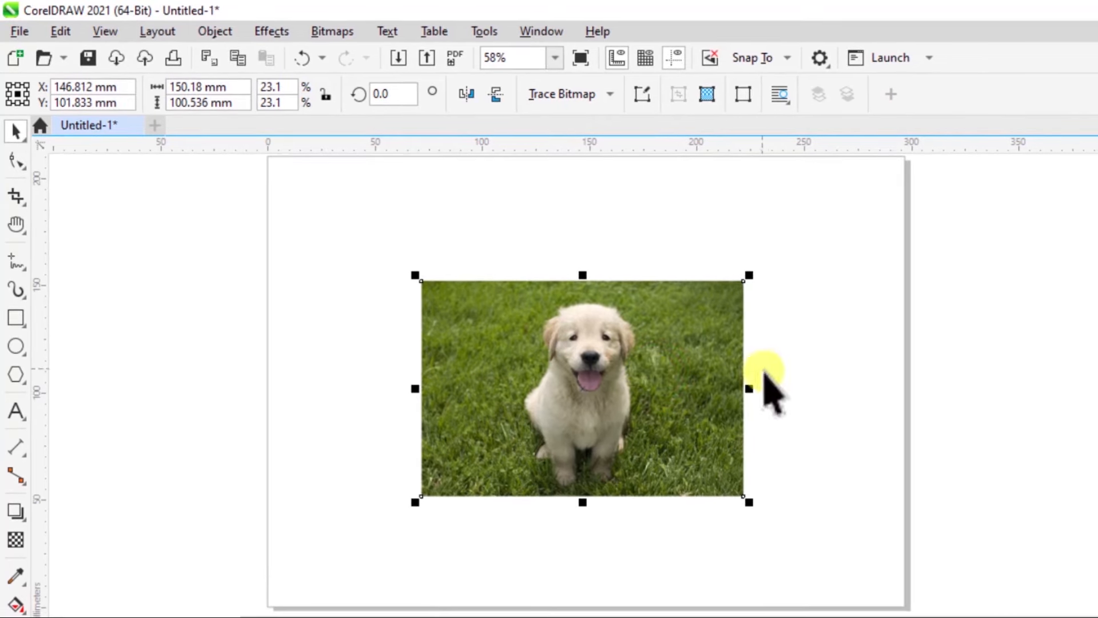
{"action": "left_click_drag", "start_coordinate": [557, 401], "coordinate": [522, 380]}
{"action": "left_click", "coordinate": [711, 501]}
{"action": "left_click", "coordinate": [654, 416]}
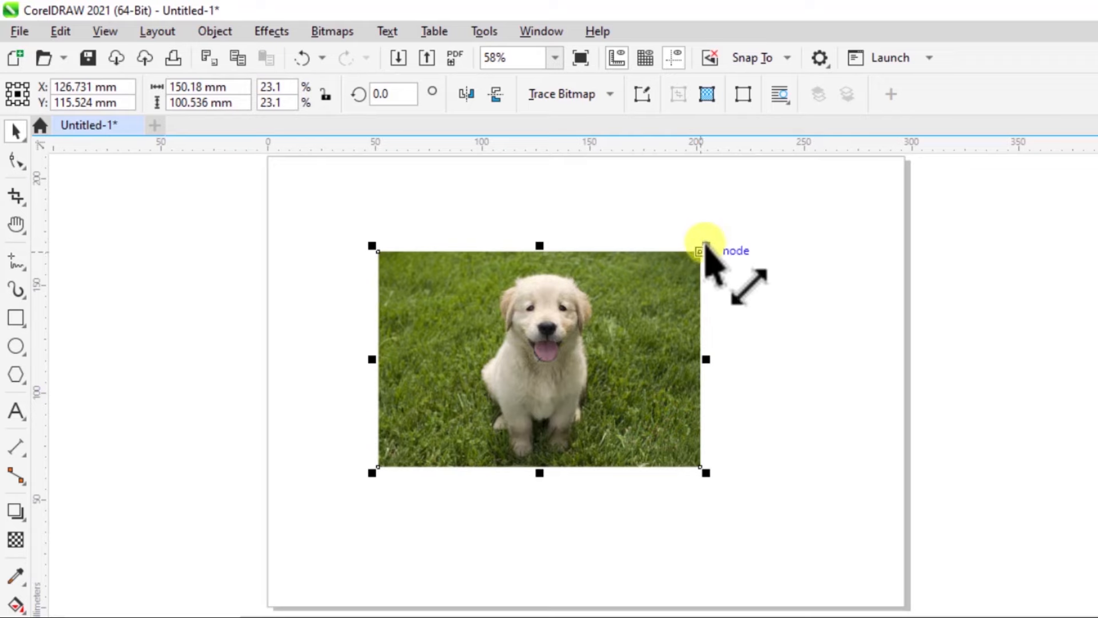
- Scale the puppy picture proportionally from its upper-right corner to about 141 mm wide, about 198 mm, and finally about 132 by 88 mm
{"action": "left_click_drag", "start_coordinate": [706, 237], "coordinate": [767, 274]}
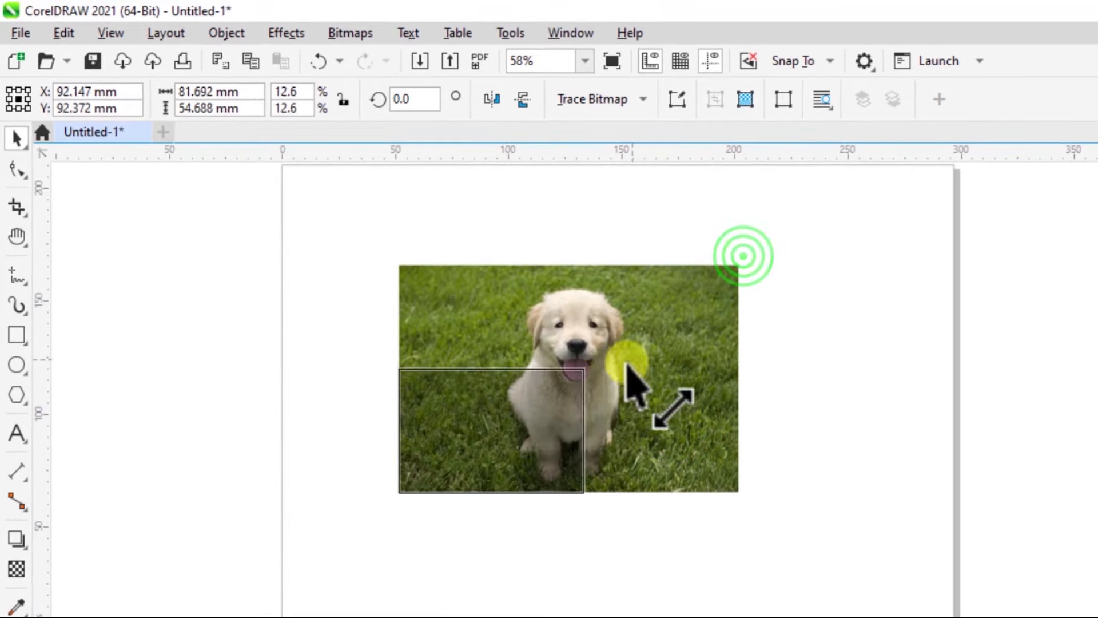
{"action": "left_click_drag", "start_coordinate": [707, 319], "coordinate": [723, 272]}
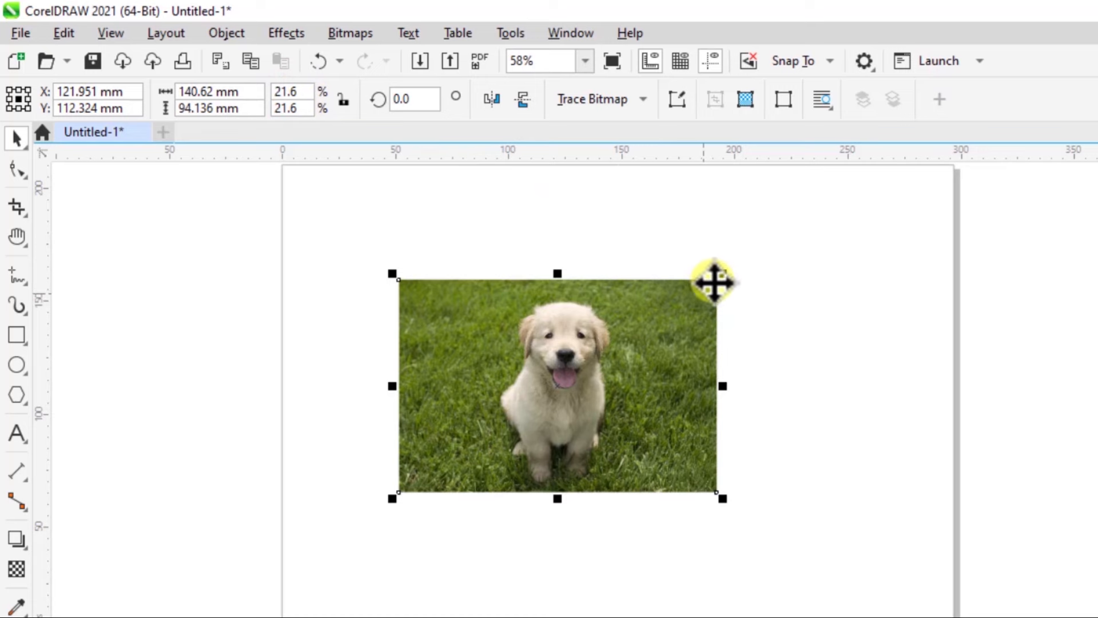
{"action": "left_click_drag", "start_coordinate": [719, 279], "coordinate": [953, 193]}
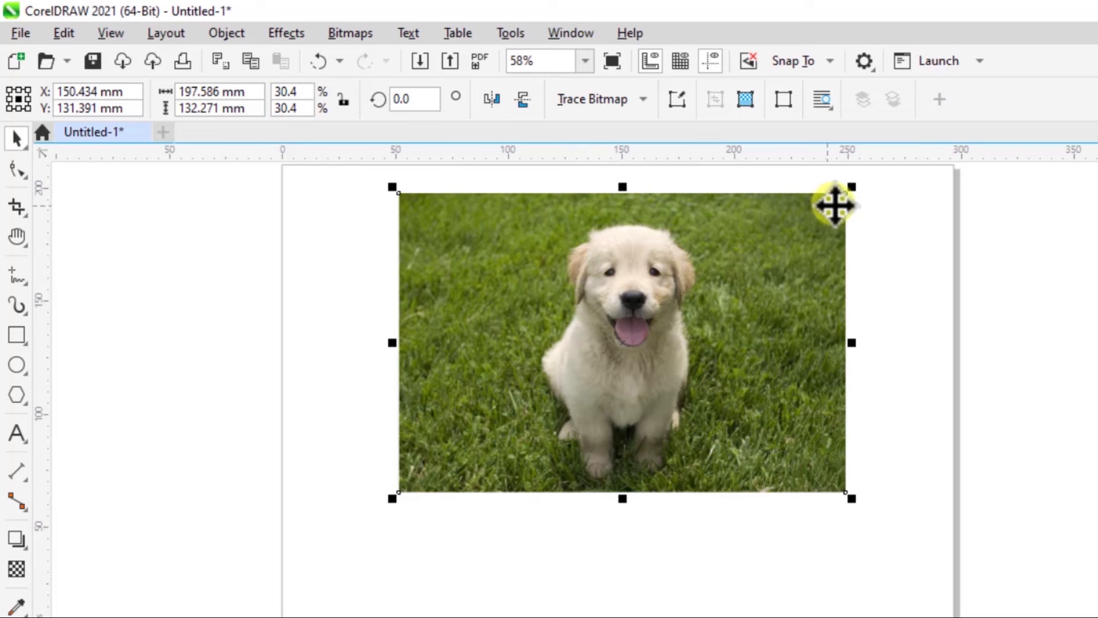
{"action": "left_click_drag", "start_coordinate": [852, 186], "coordinate": [873, 291]}
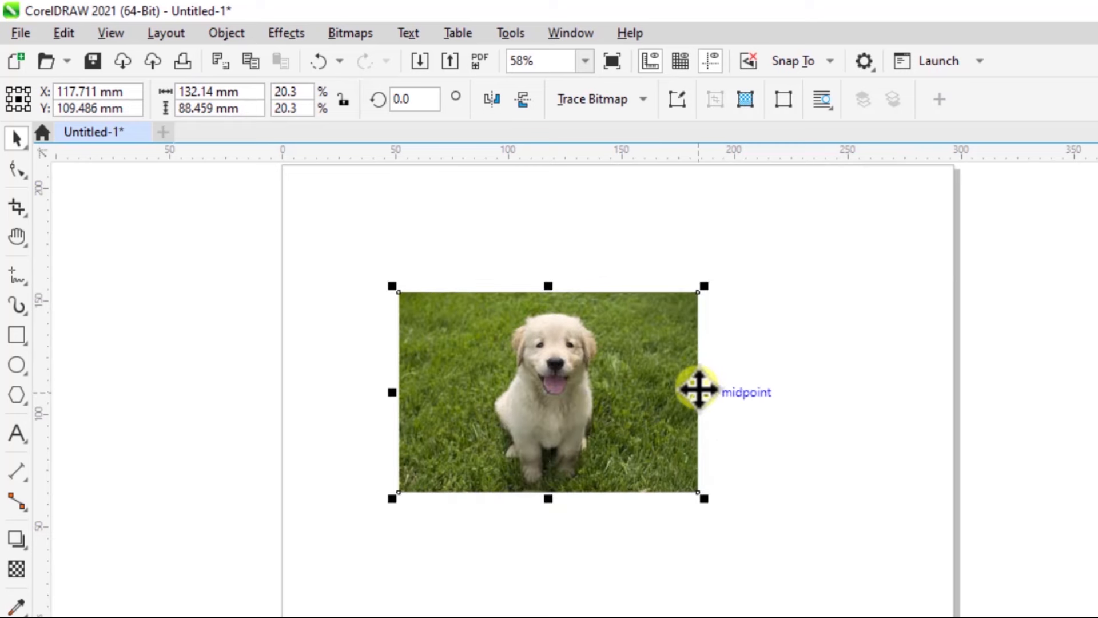
- Stretch only the puppy picture's width to about 192 mm from its right side
{"action": "left_click_drag", "start_coordinate": [705, 393], "coordinate": [839, 394]}
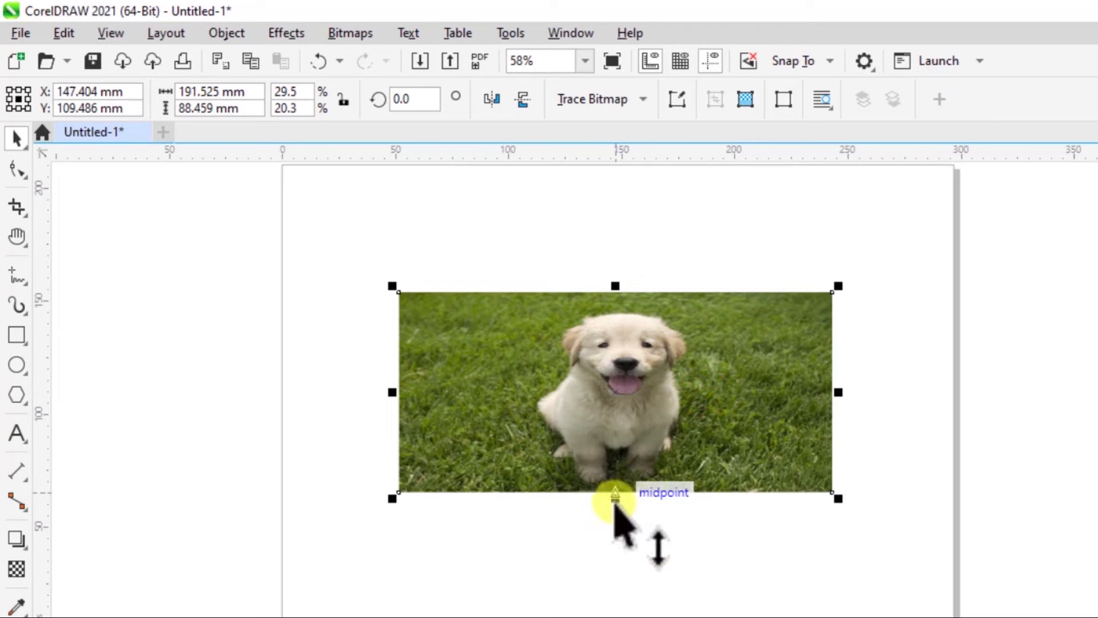
- Stretch only the puppy picture's height to about 118 mm, undo both the height and width stretches, and deselect the picture
{"action": "left_click_drag", "start_coordinate": [616, 497], "coordinate": [617, 565]}
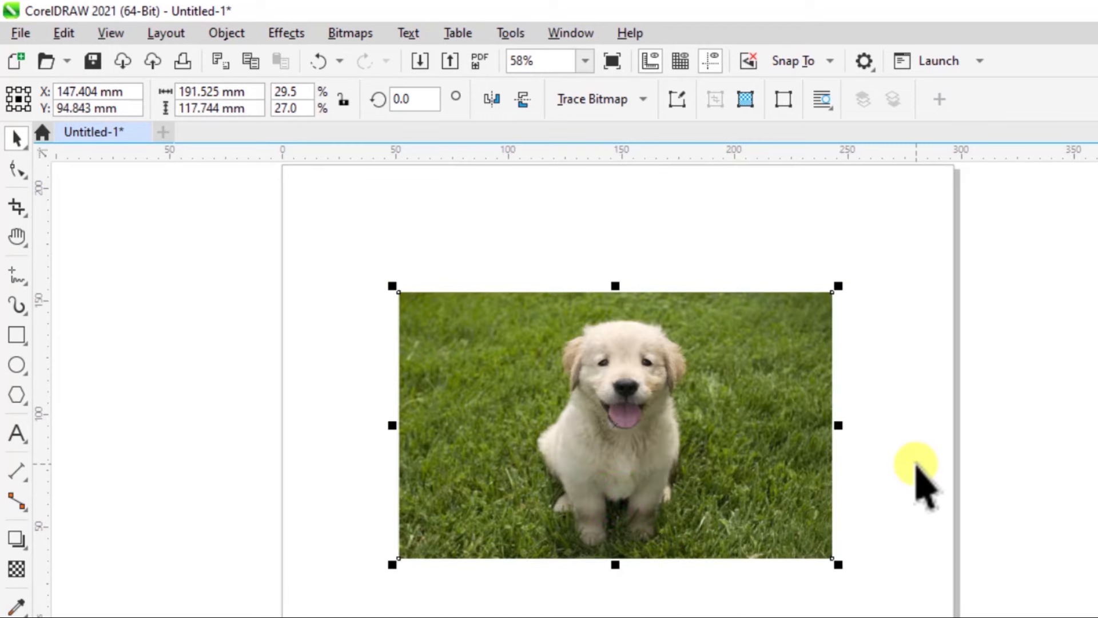
{"action": "key", "text": "ctrl+z"}
{"action": "key", "text": "ctrl+z"}
{"action": "left_click", "coordinate": [848, 427]}
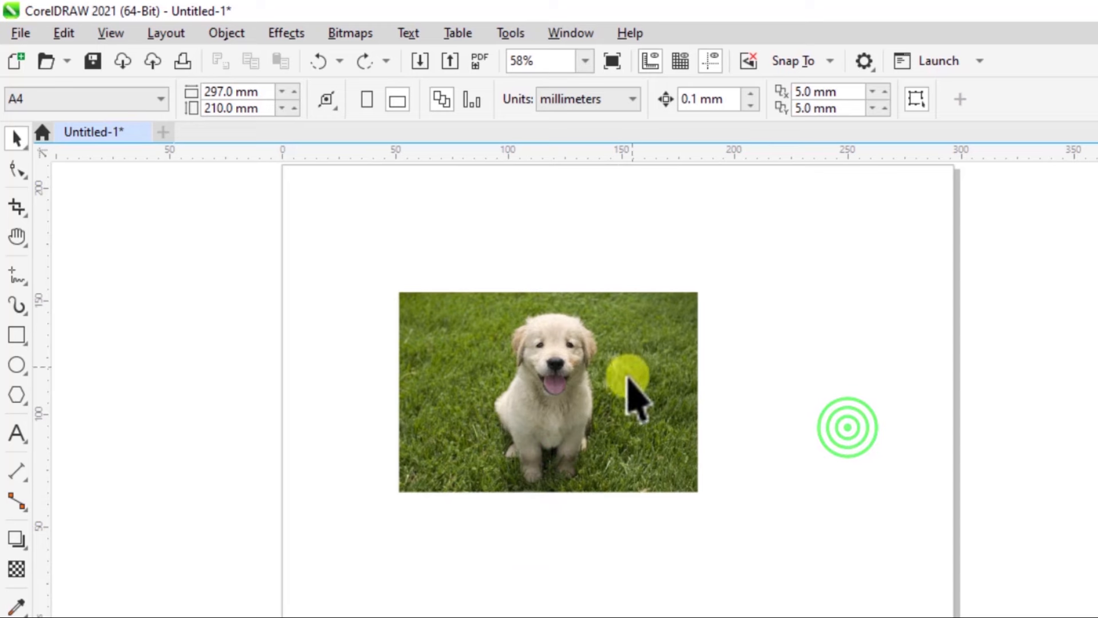
- Scale the puppy picture proportionally from its upper-right corner to about 165 by 110 mm, and deselect it
{"action": "left_click", "coordinate": [589, 449]}
{"action": "left_click_drag", "start_coordinate": [702, 282], "coordinate": [854, 233]}
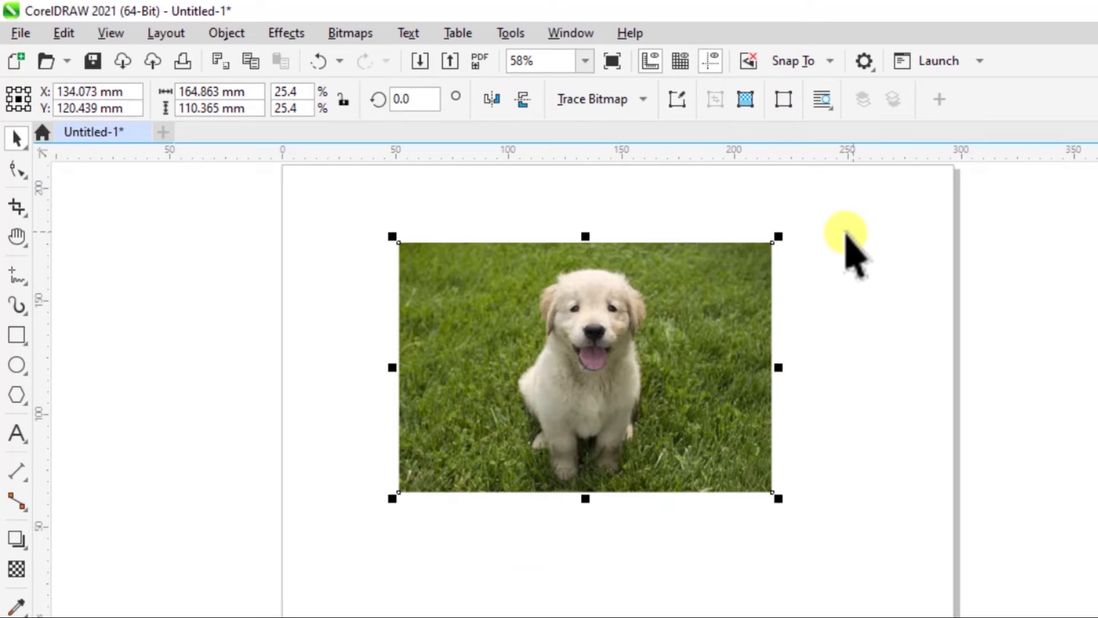
{"action": "left_click", "coordinate": [901, 475]}
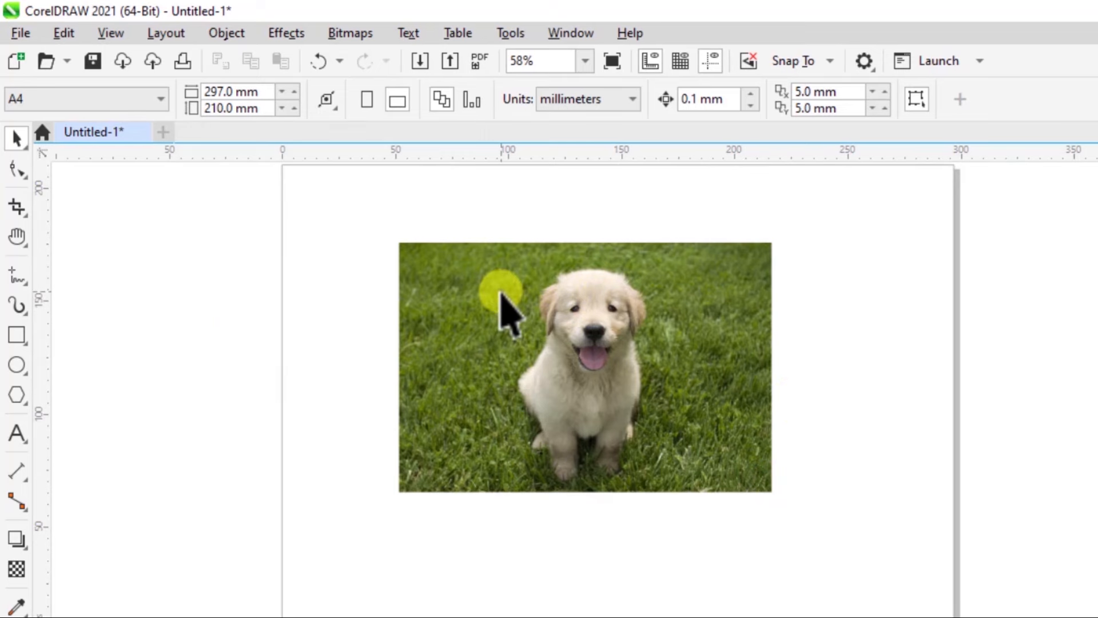
- Crop the picture to an area of about 72 by 108 mm around the puppy, and deselect the result
{"action": "left_click", "coordinate": [18, 214]}
{"action": "left_click_drag", "start_coordinate": [498, 249], "coordinate": [531, 281]}
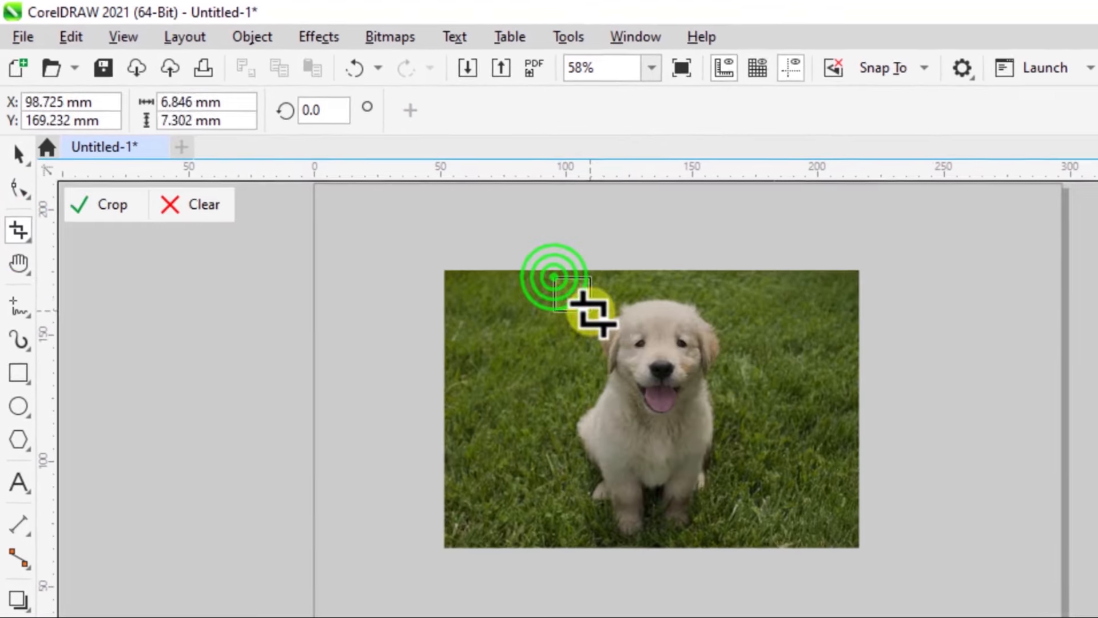
{"action": "left_click_drag", "start_coordinate": [591, 312], "coordinate": [759, 565]}
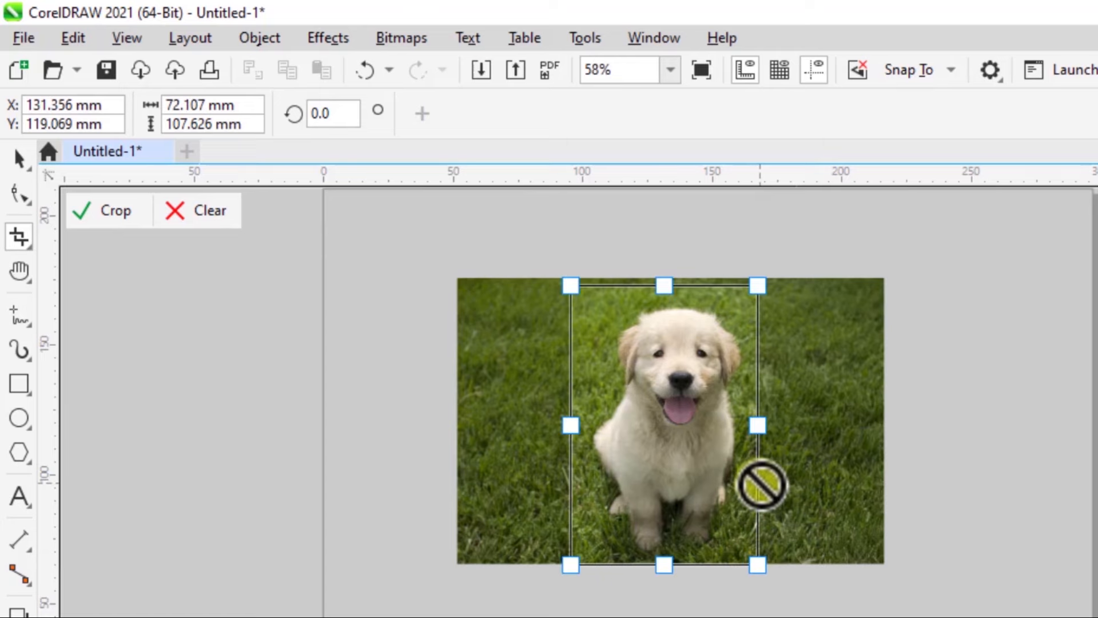
{"action": "key", "text": "Return"}
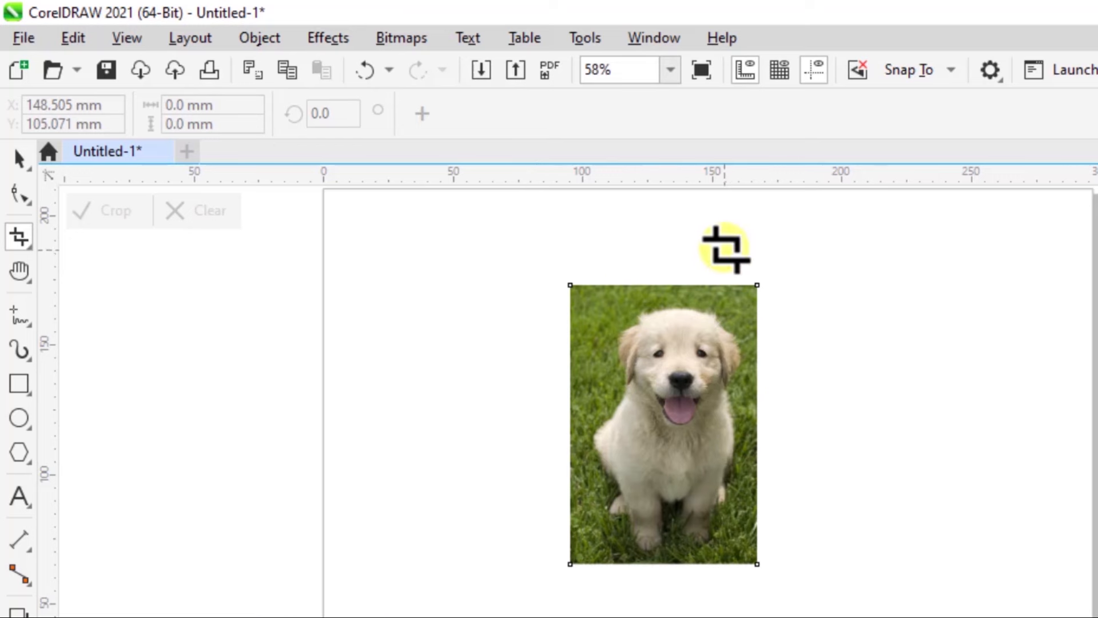
{"action": "left_click", "coordinate": [16, 163]}
{"action": "left_click", "coordinate": [973, 507]}
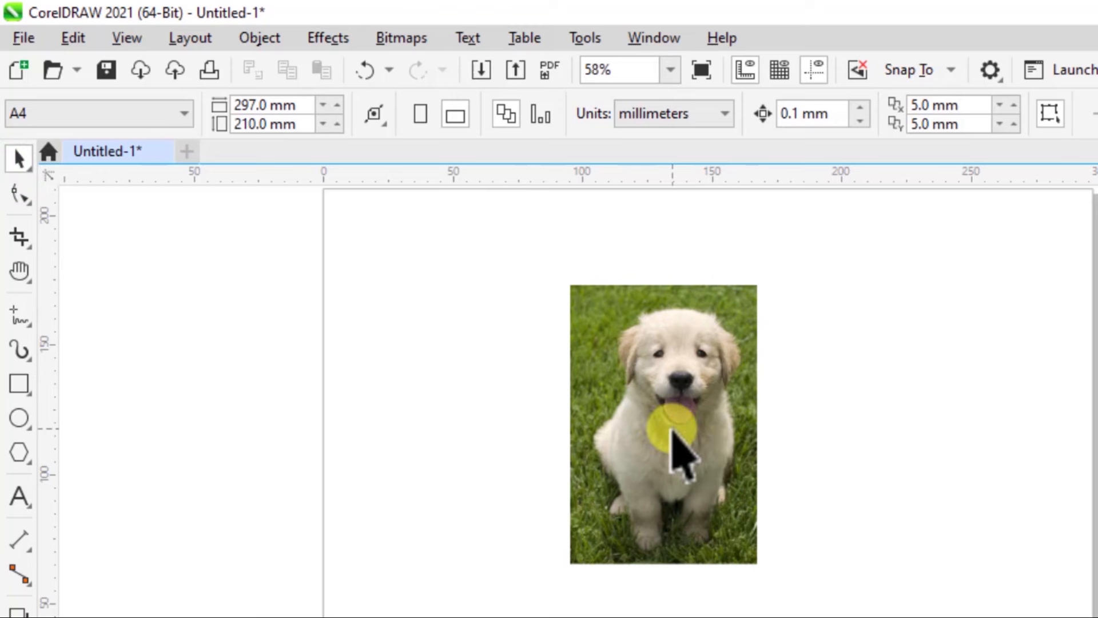
- Undo the crop and the preceding enlargement of the puppy picture
{"action": "key", "text": "ctrl+z"}
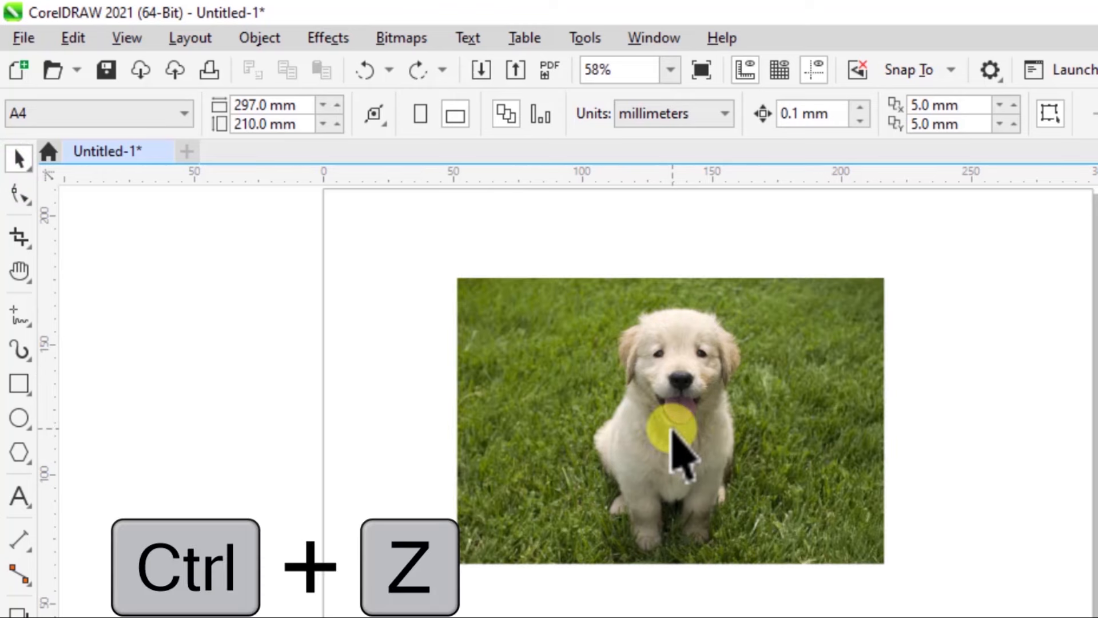
{"action": "left_click", "coordinate": [980, 466]}
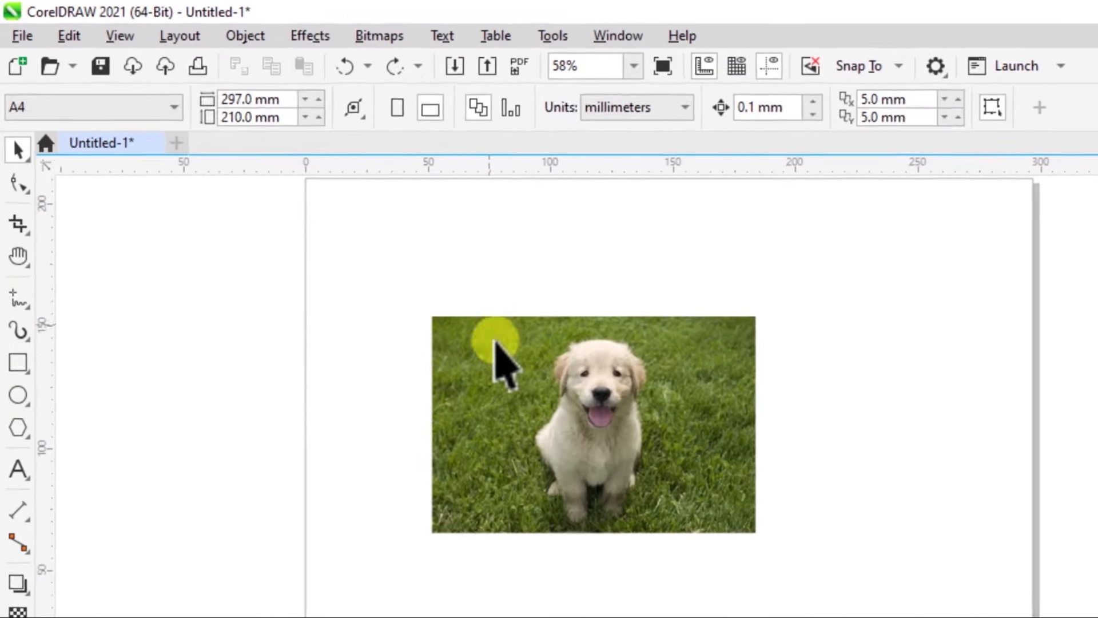
- Select the puppy picture and use the Shape tool to trim about 33 mm of grass from its left side
{"action": "left_click", "coordinate": [359, 255]}
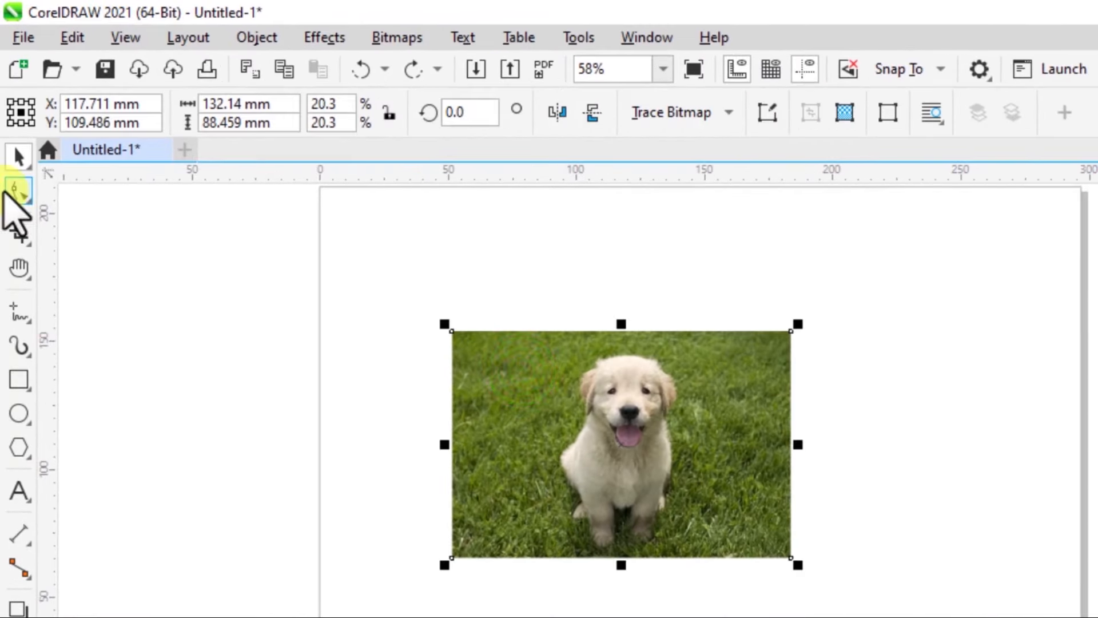
{"action": "left_click", "coordinate": [17, 191]}
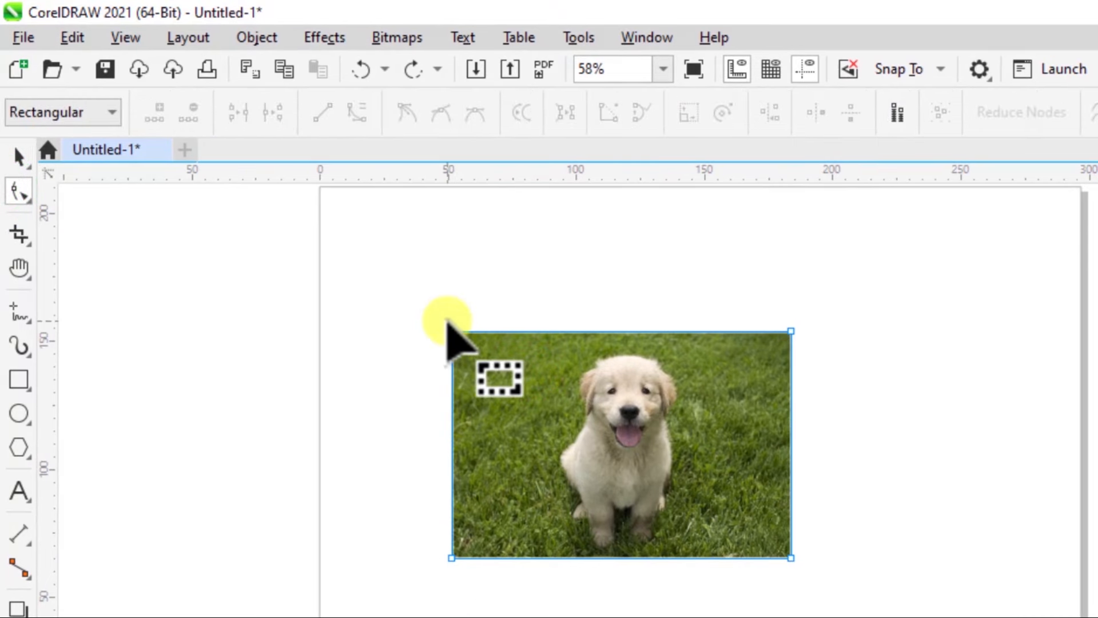
{"action": "left_click_drag", "start_coordinate": [452, 395], "coordinate": [538, 396]}
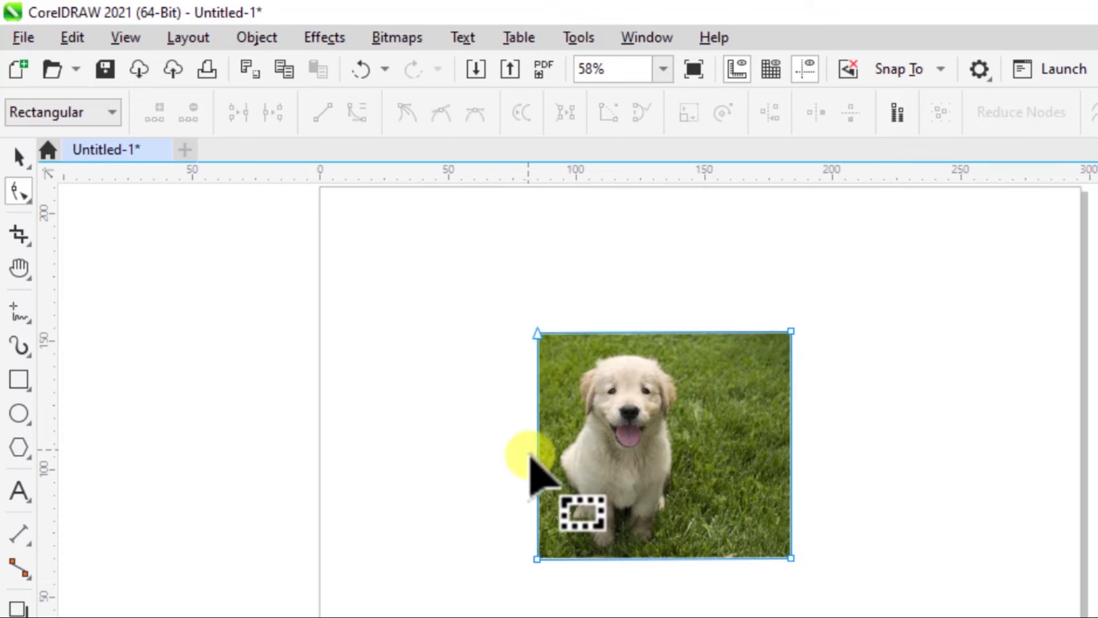
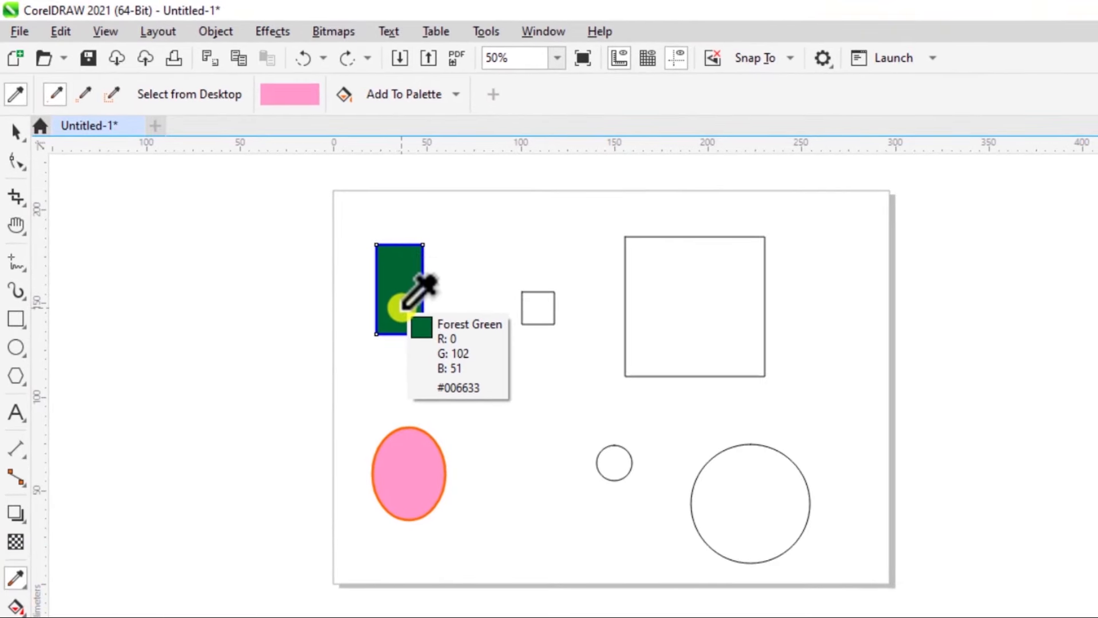
- Sample Forest Green from the rectangle with the Color Eyedropper, fill the small square with it, and deselect everything
{"action": "left_click", "coordinate": [400, 308]}
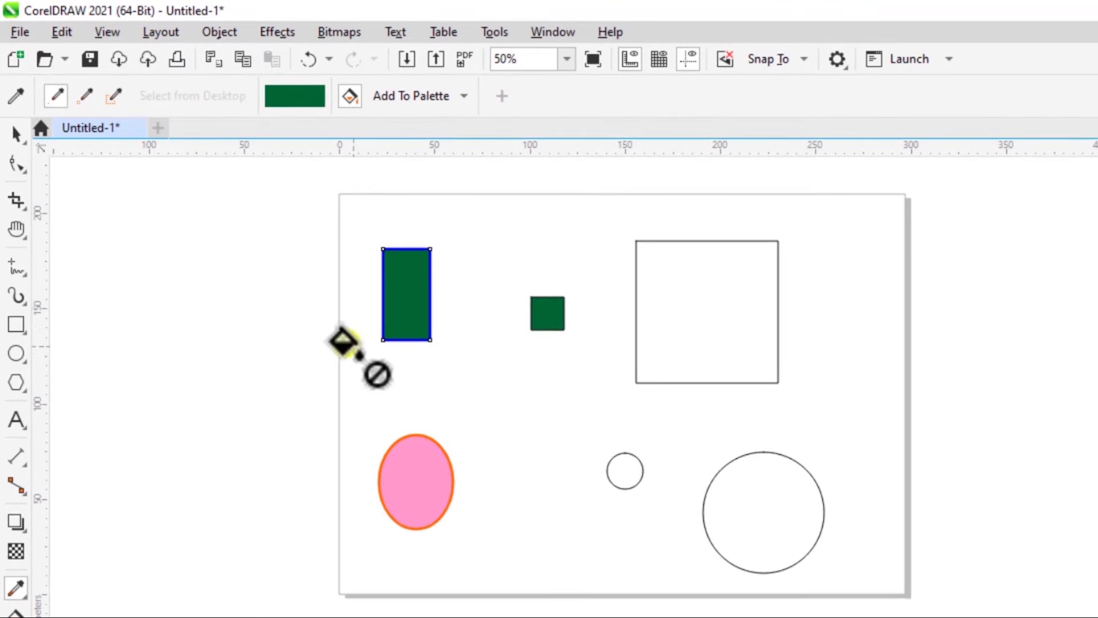
{"action": "left_click", "coordinate": [16, 588]}
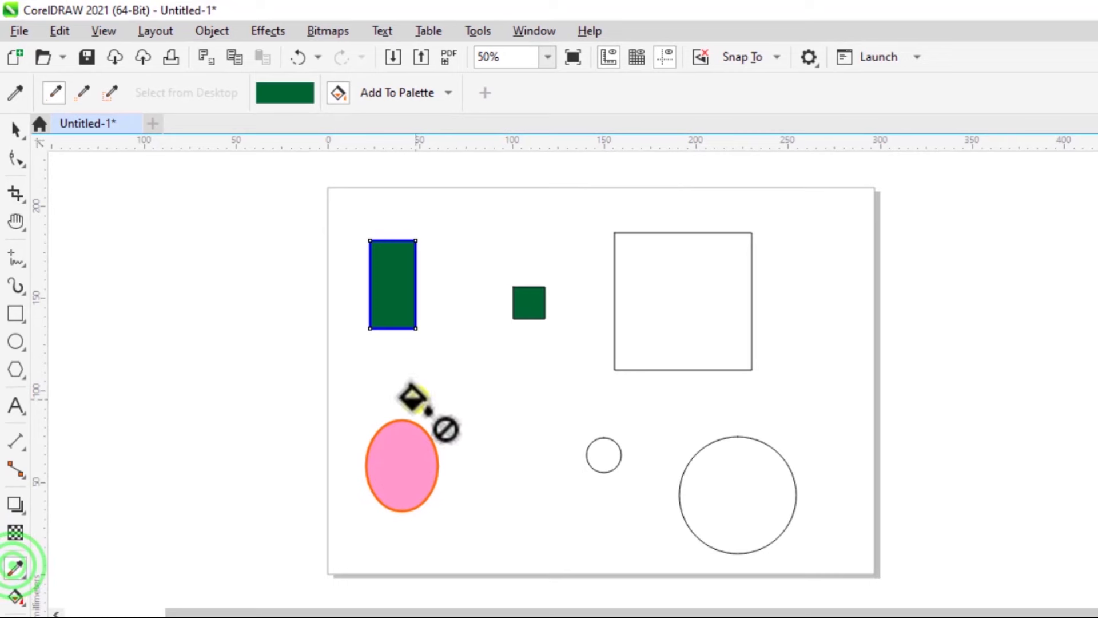
{"action": "left_click", "coordinate": [17, 129]}
{"action": "left_click", "coordinate": [259, 327]}
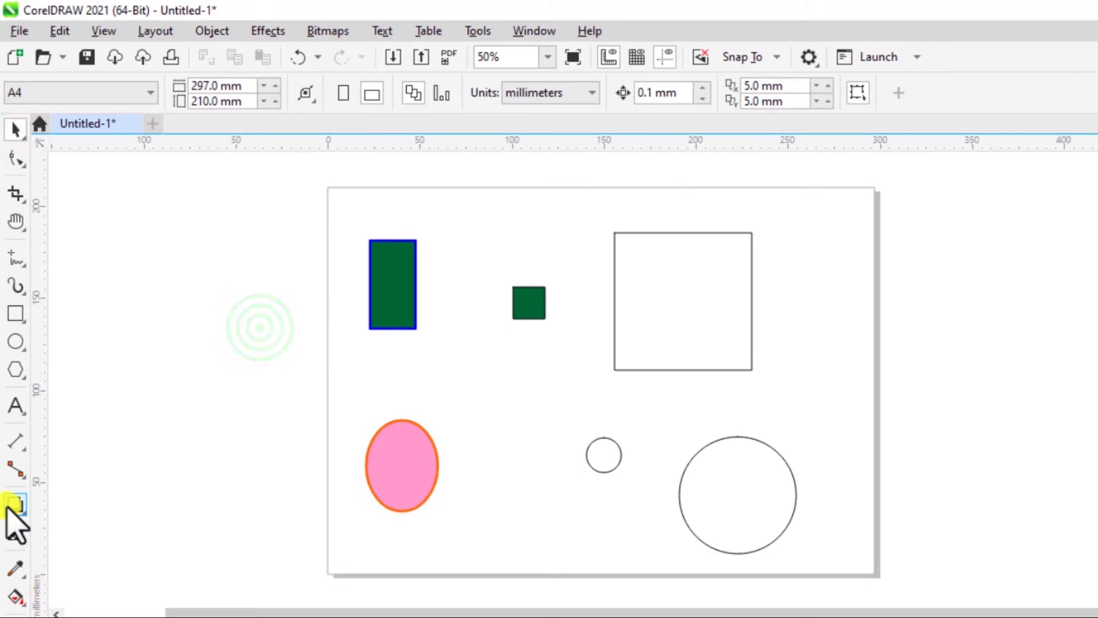
- Sample the blue from the green rectangle's outline with the Color Eyedropper and fill the large square with it
{"action": "left_click", "coordinate": [13, 566]}
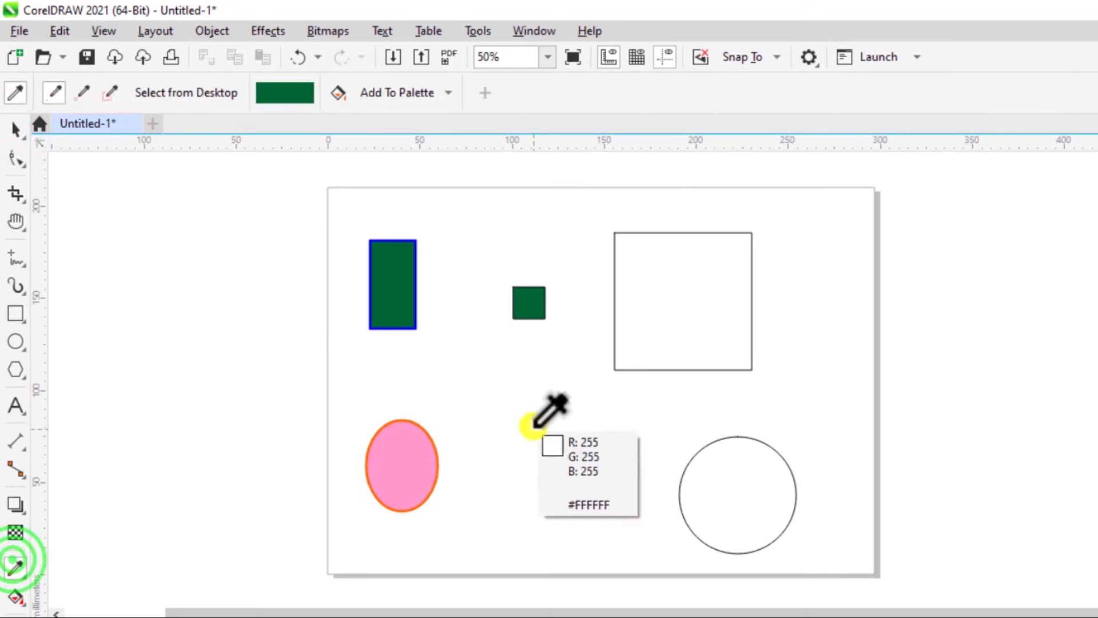
{"action": "left_click", "coordinate": [409, 329]}
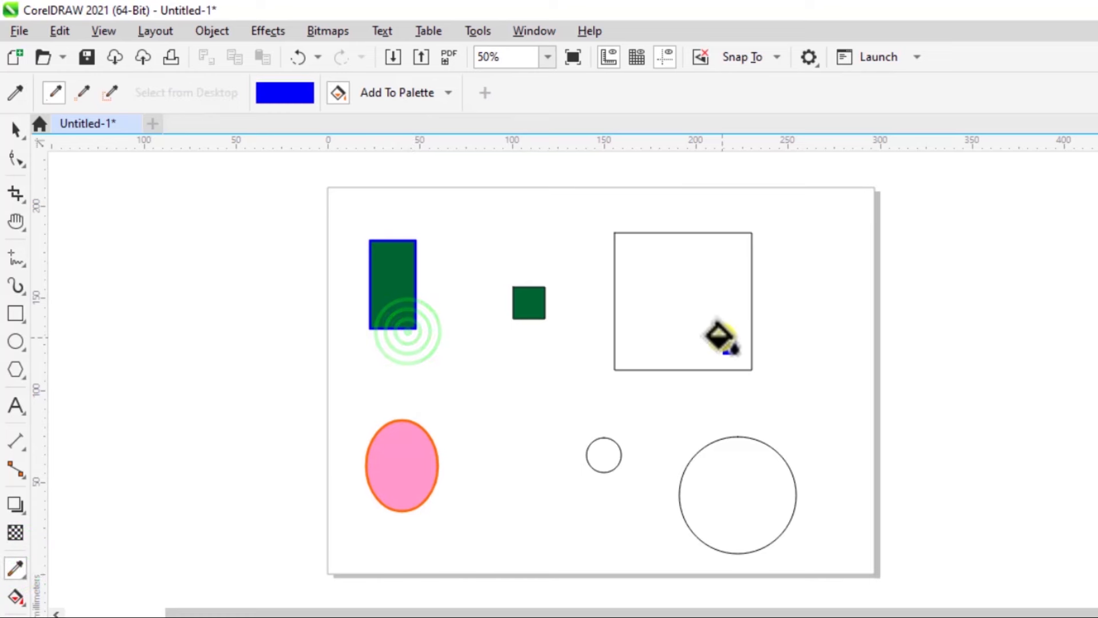
{"action": "left_click", "coordinate": [690, 303]}
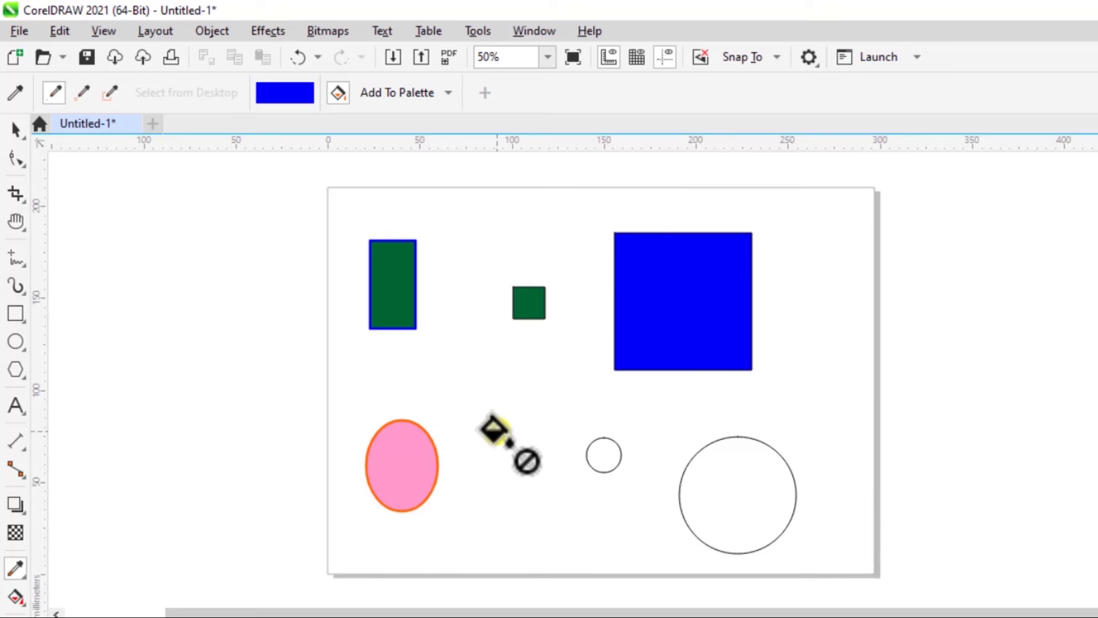
- Undo the color fills of the large and small squares, and deselect the green rectangle
{"action": "key", "text": "ctrl+z"}
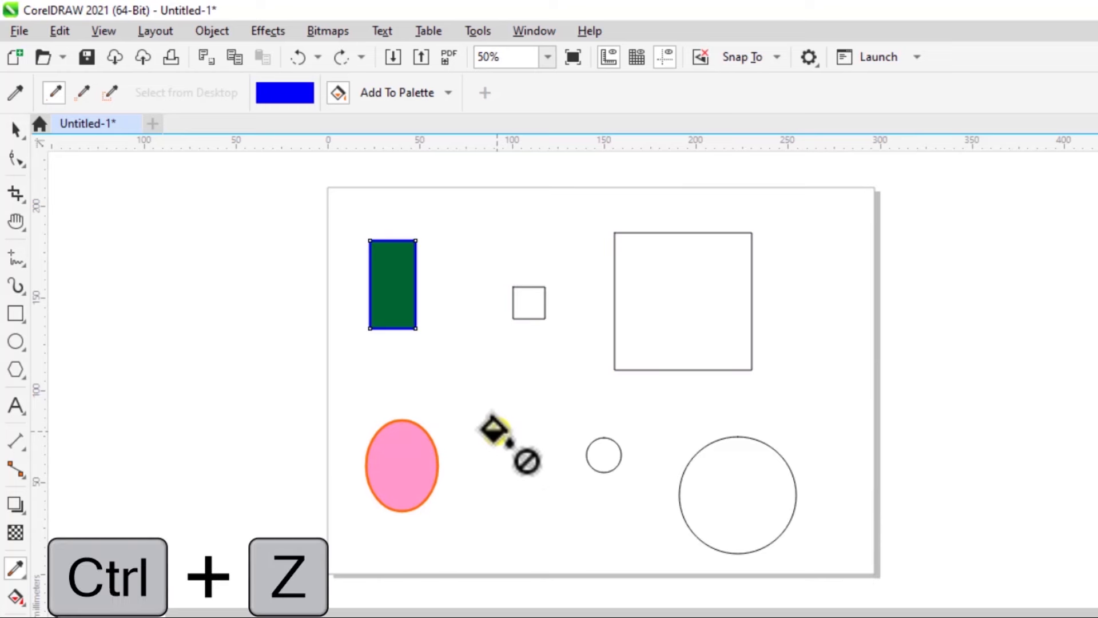
{"action": "left_click", "coordinate": [11, 125]}
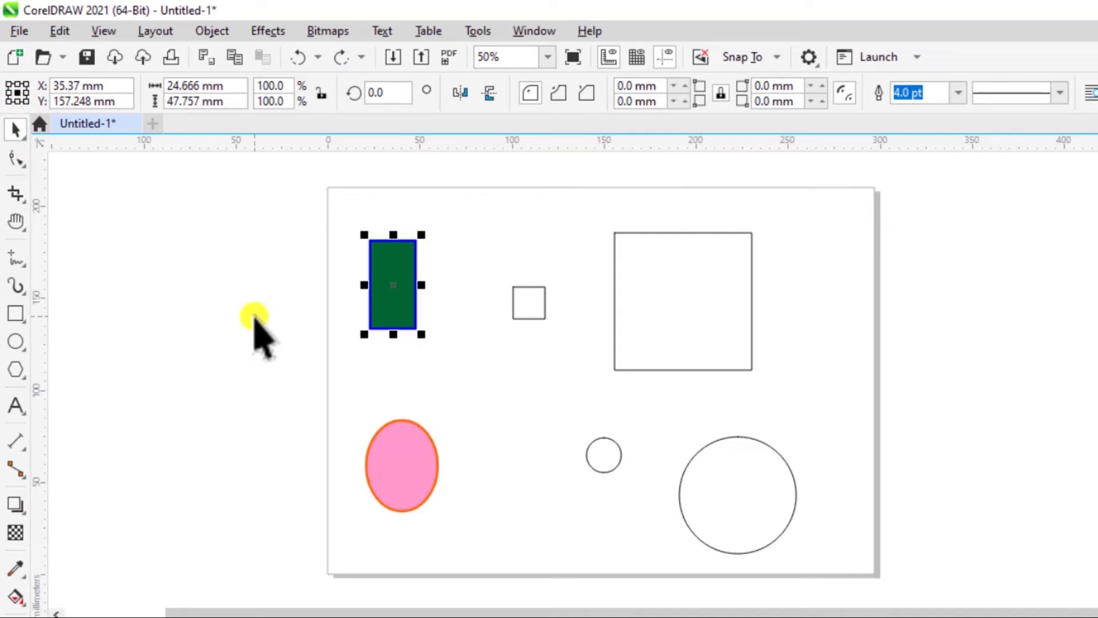
{"action": "left_click", "coordinate": [249, 314]}
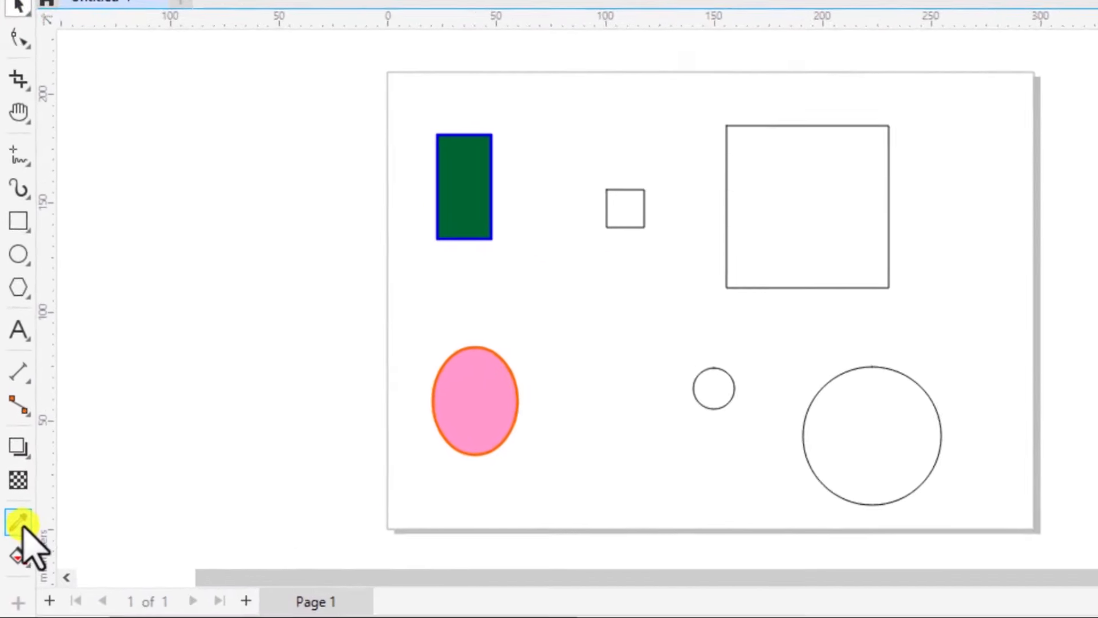
- Choose the Attributes Eyedropper and set it to copy outline, fill and text properties without the size transformation
{"action": "left_click", "coordinate": [22, 523]}
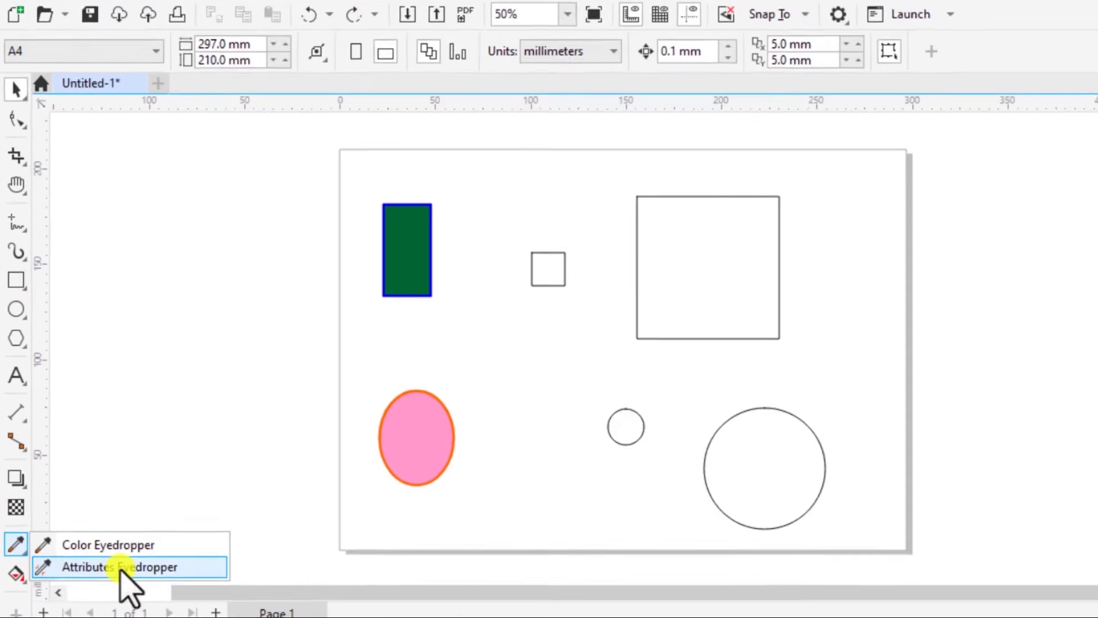
{"action": "left_click", "coordinate": [223, 507]}
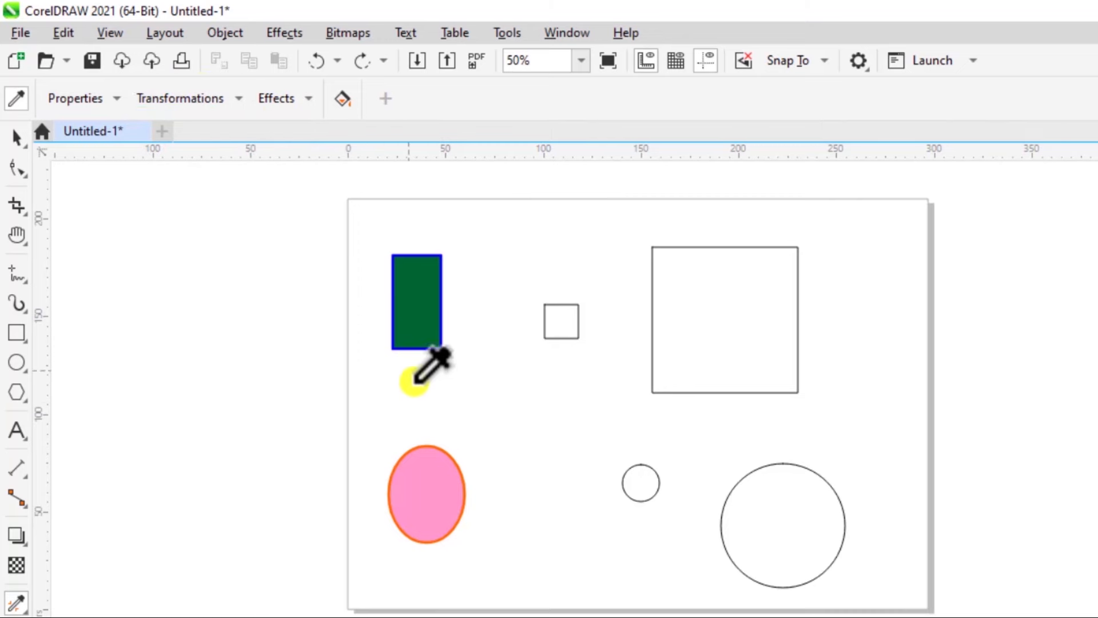
{"action": "left_click", "coordinate": [98, 96]}
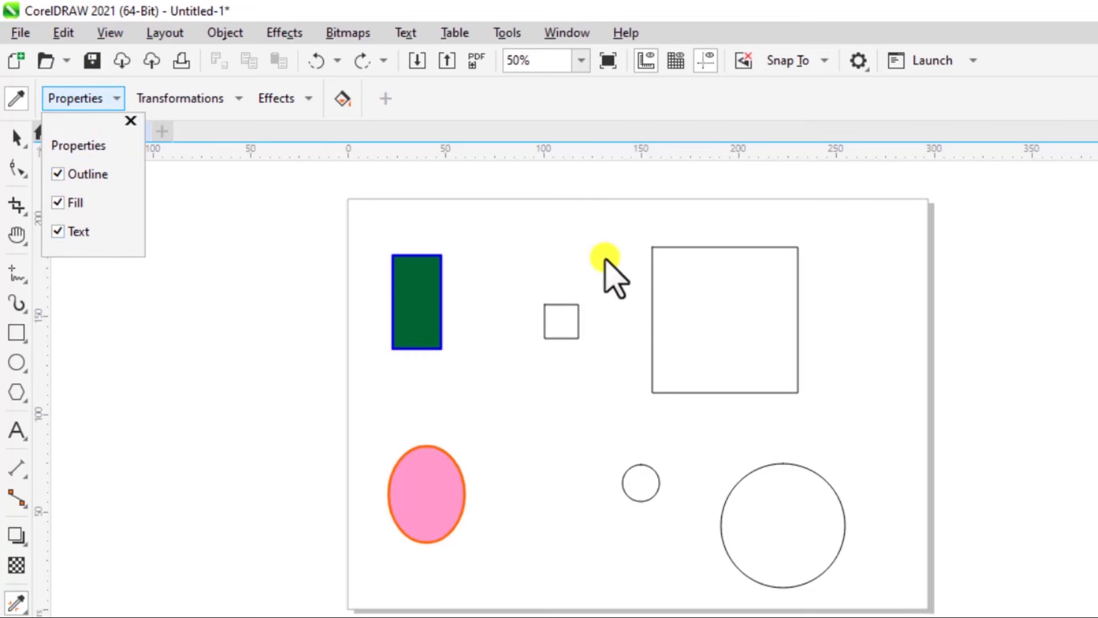
{"action": "left_click", "coordinate": [102, 97]}
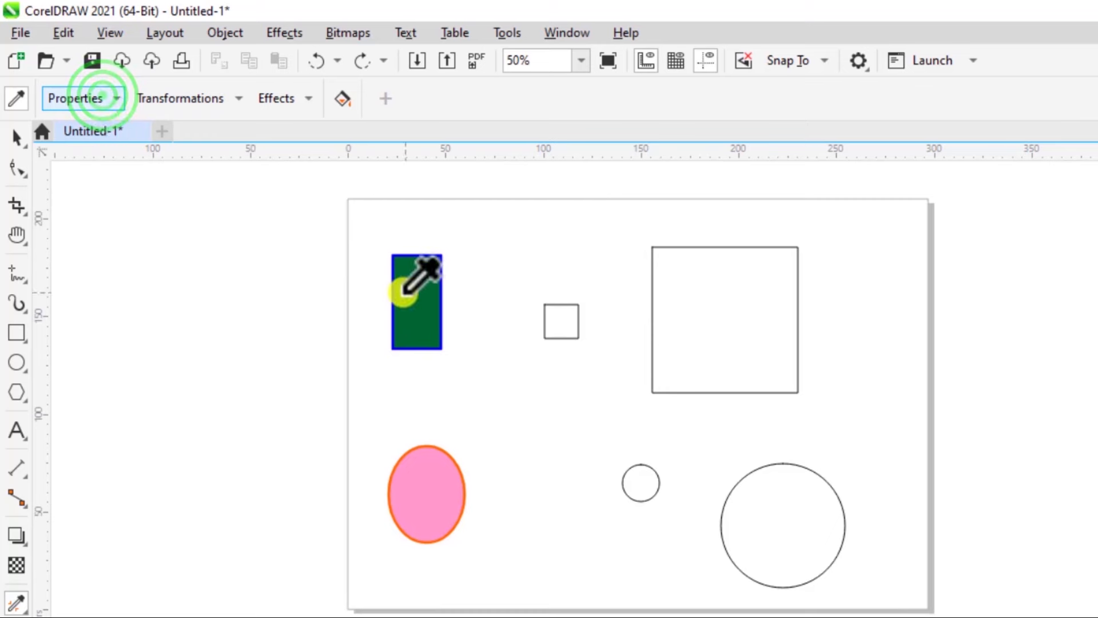
{"action": "left_click", "coordinate": [173, 98]}
{"action": "left_click", "coordinate": [146, 174]}
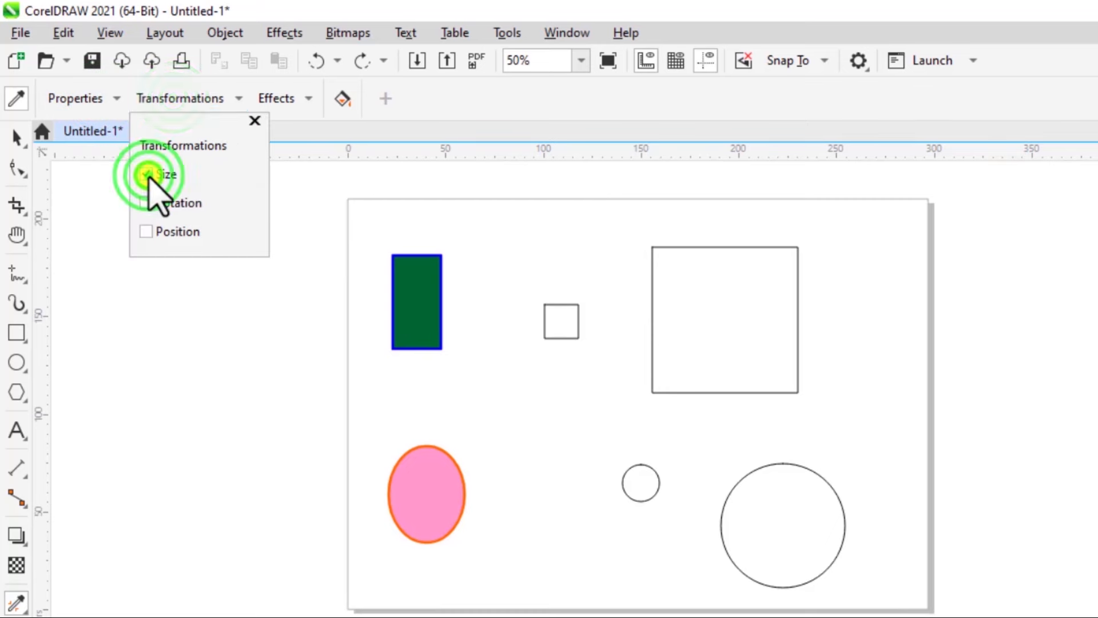
{"action": "left_click", "coordinate": [201, 104]}
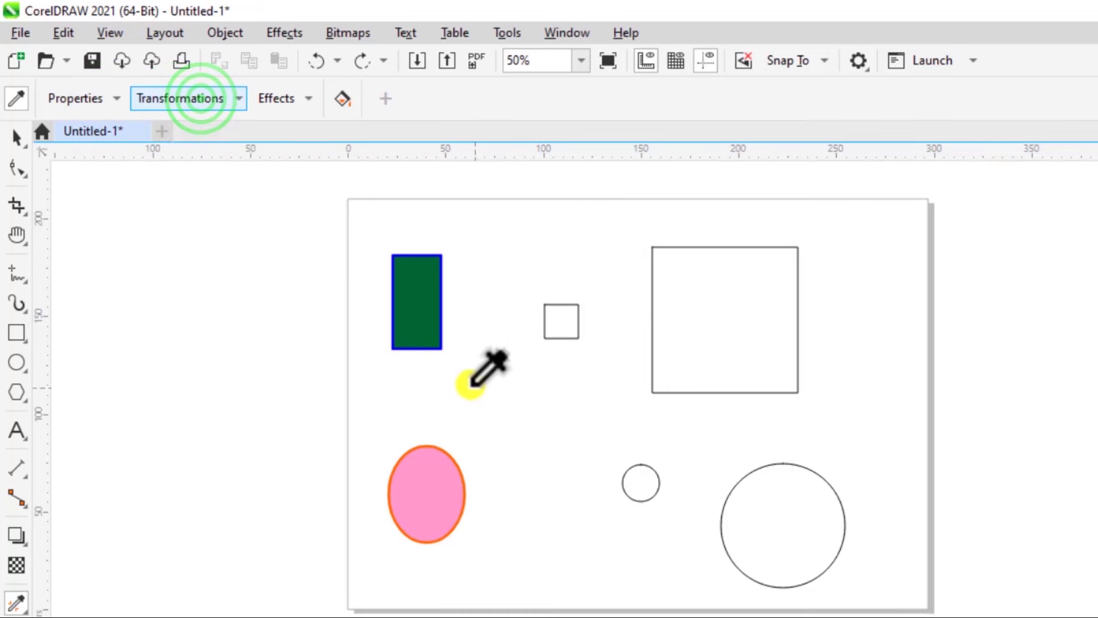
- Copy the green rectangle's fill and blue outline to the small square and the small circle
{"action": "left_click", "coordinate": [419, 316]}
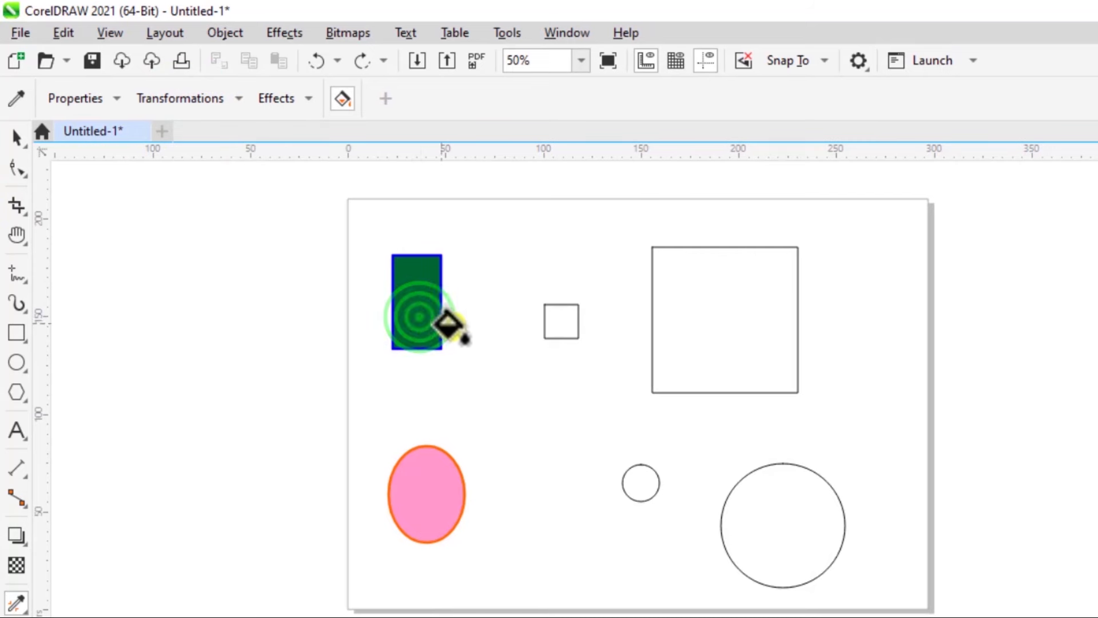
{"action": "left_click", "coordinate": [560, 324]}
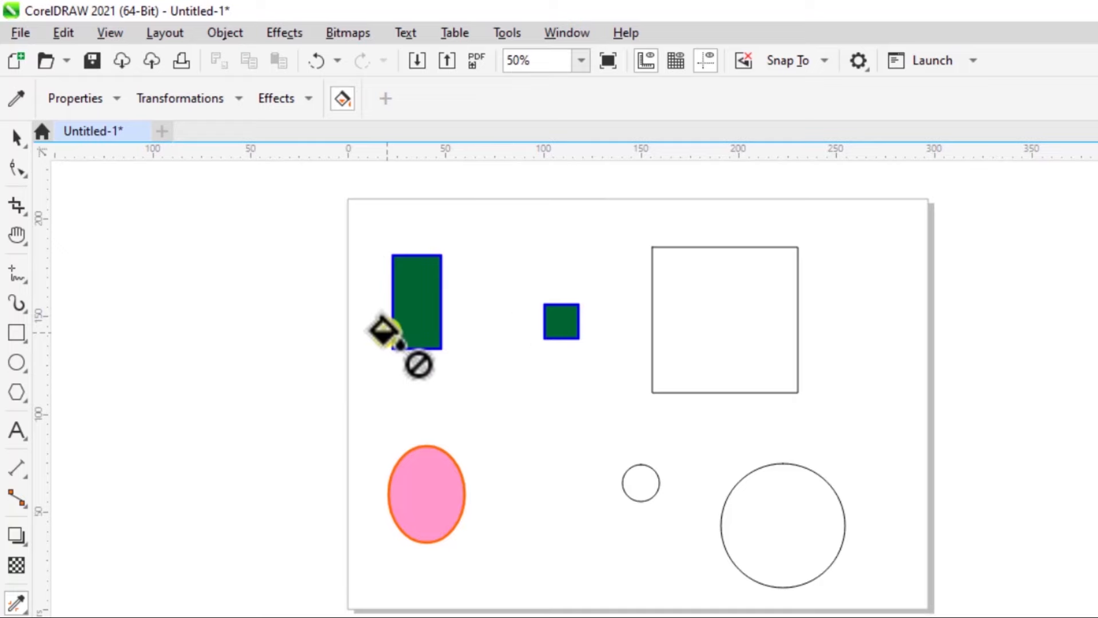
{"action": "left_click", "coordinate": [646, 478]}
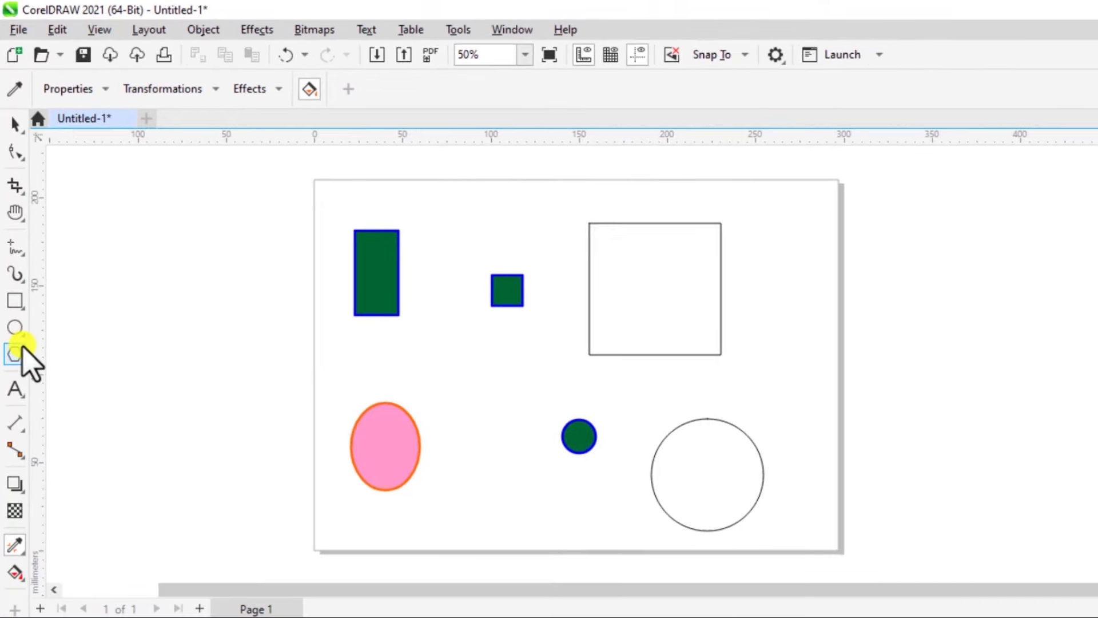
- Draw a pentagon about 68 mm wide over the page's upper-right corner and copy the green rectangle's fill and outline to it
{"action": "left_click", "coordinate": [22, 348]}
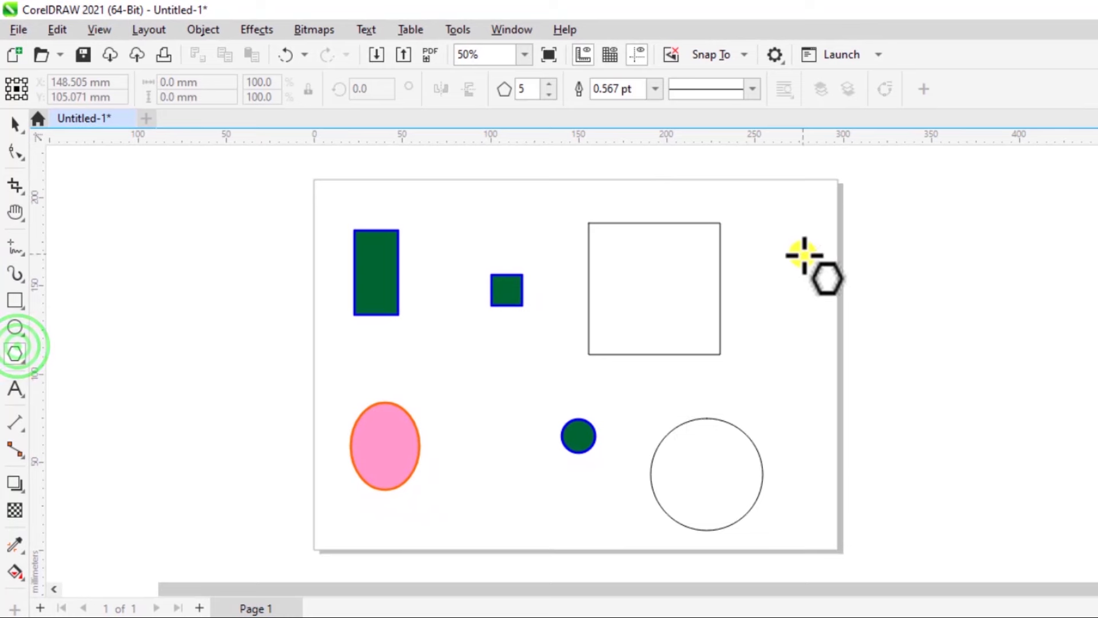
{"action": "left_click_drag", "start_coordinate": [801, 246], "coordinate": [823, 299]}
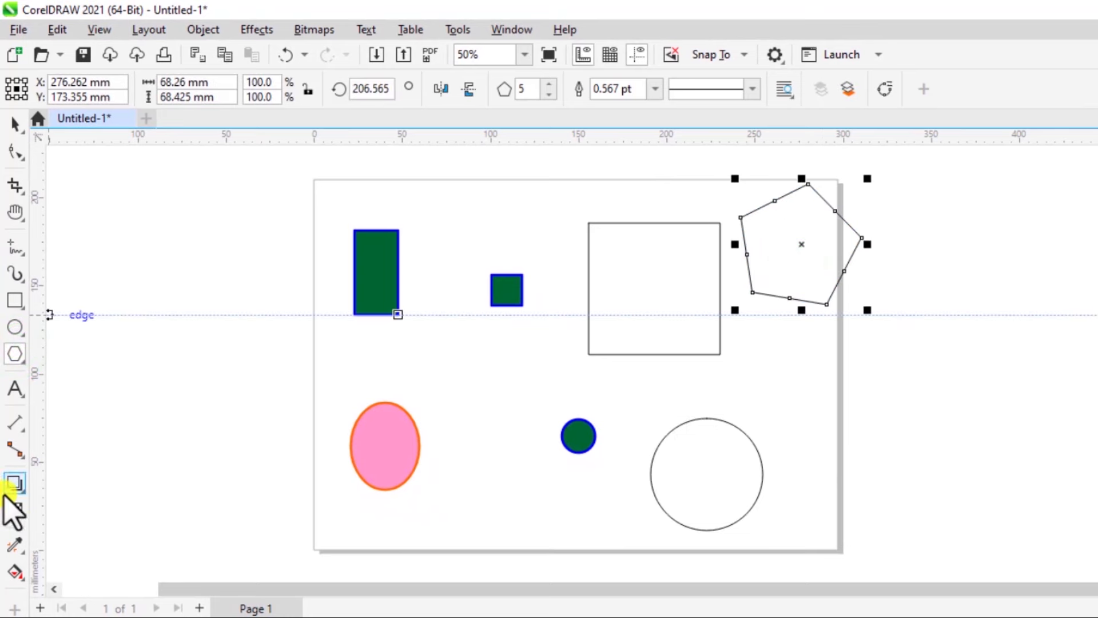
{"action": "left_click", "coordinate": [16, 543]}
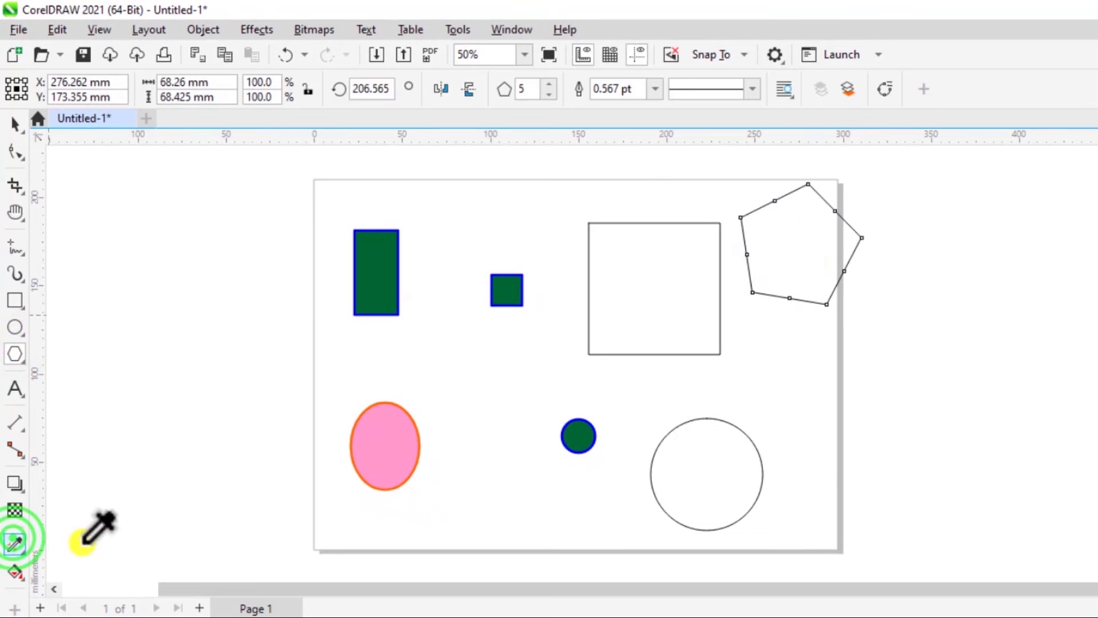
{"action": "left_click", "coordinate": [387, 288]}
{"action": "left_click", "coordinate": [829, 248]}
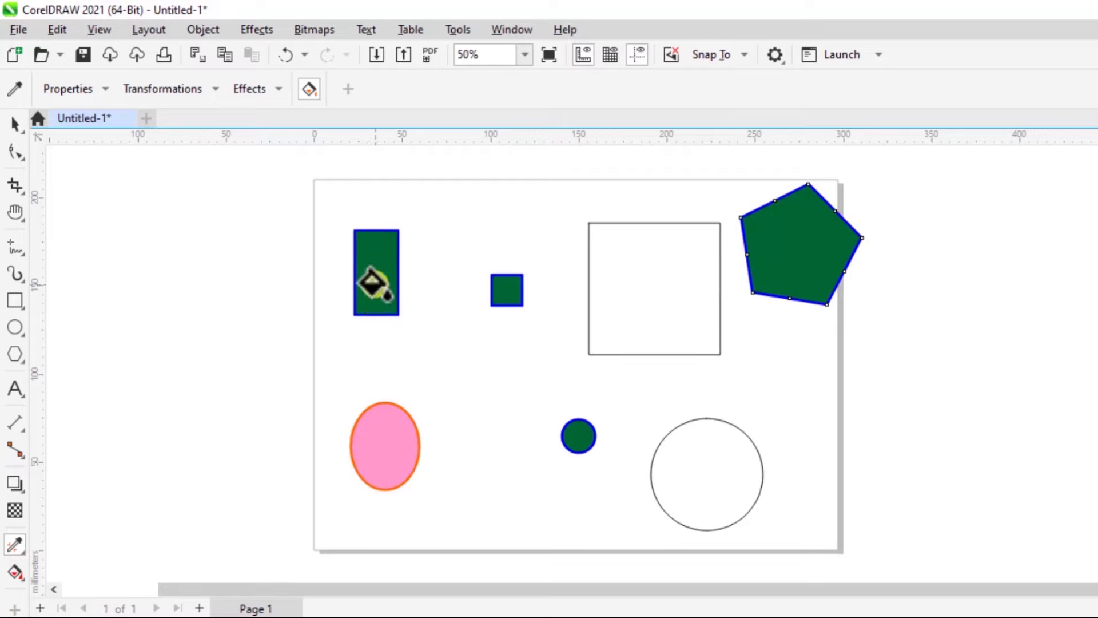
- Undo the pentagon and the attributes copied to the small circle and small square, and clear the selection
{"action": "left_click", "coordinate": [15, 123]}
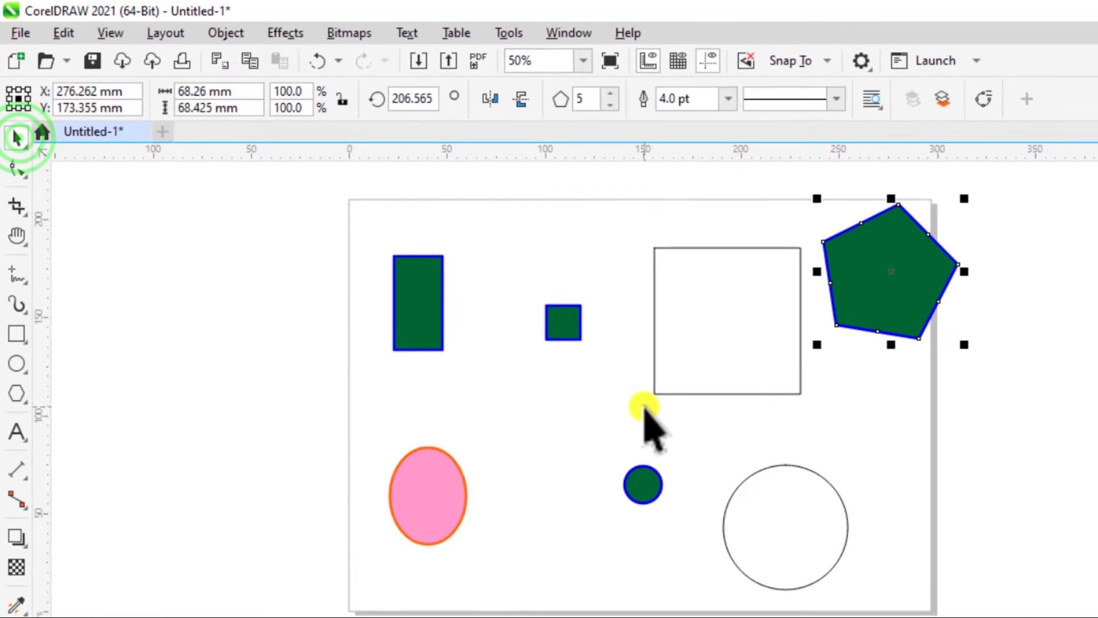
{"action": "key", "text": "ctrl+z"}
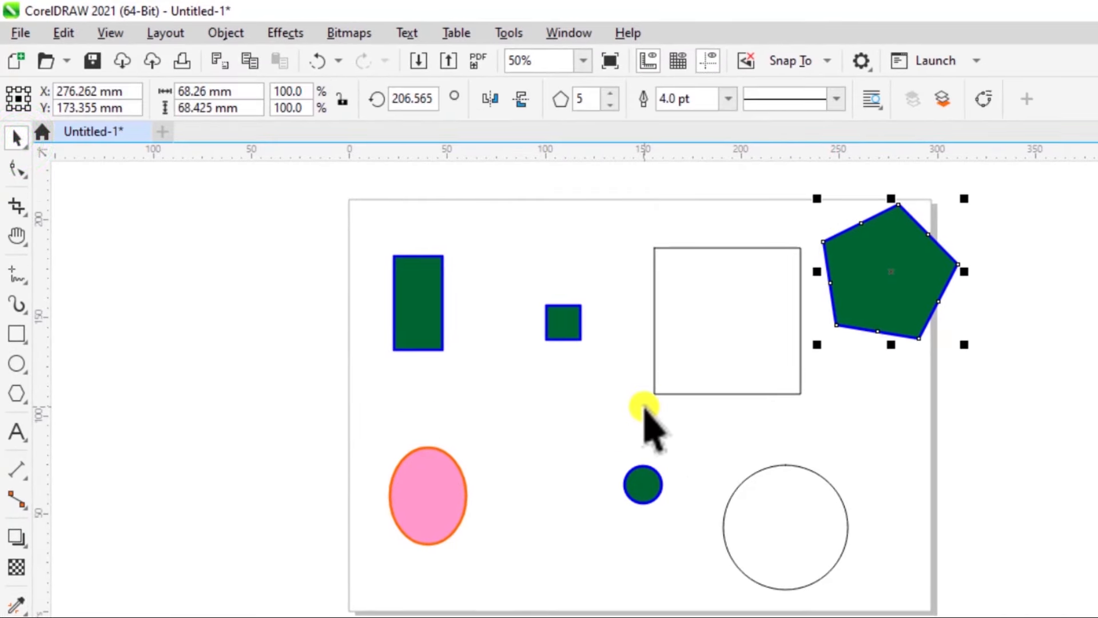
{"action": "key", "text": "ctrl+z"}
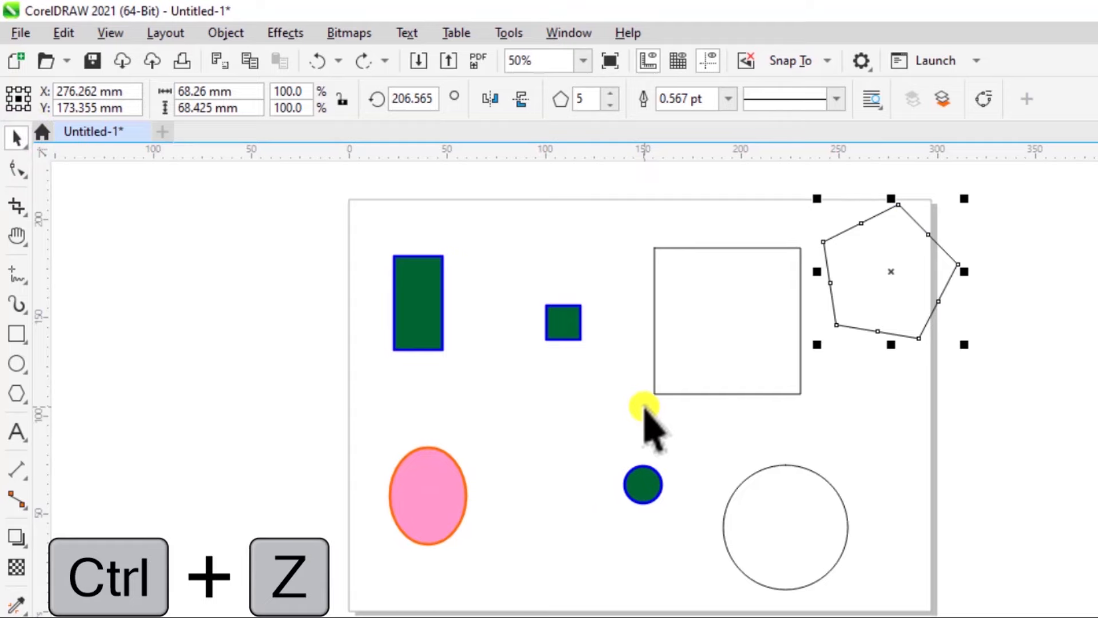
{"action": "key", "text": "ctrl+z"}
{"action": "key", "text": "ctrl+z"}
{"action": "key", "text": "ctrl+z"}
{"action": "key", "text": "ctrl+z"}
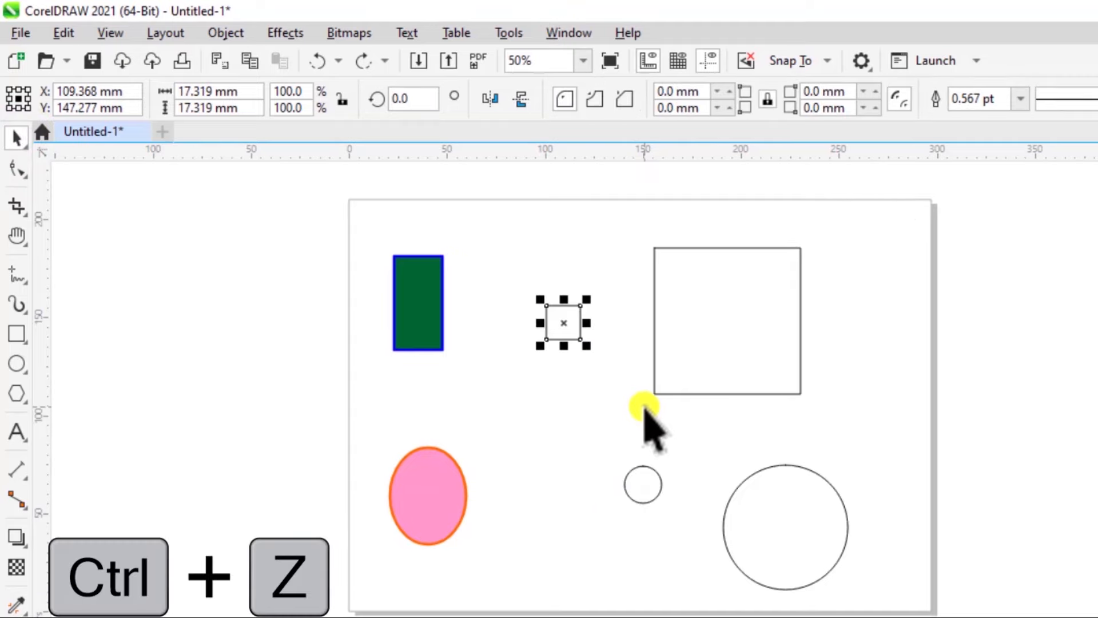
{"action": "left_click", "coordinate": [613, 378]}
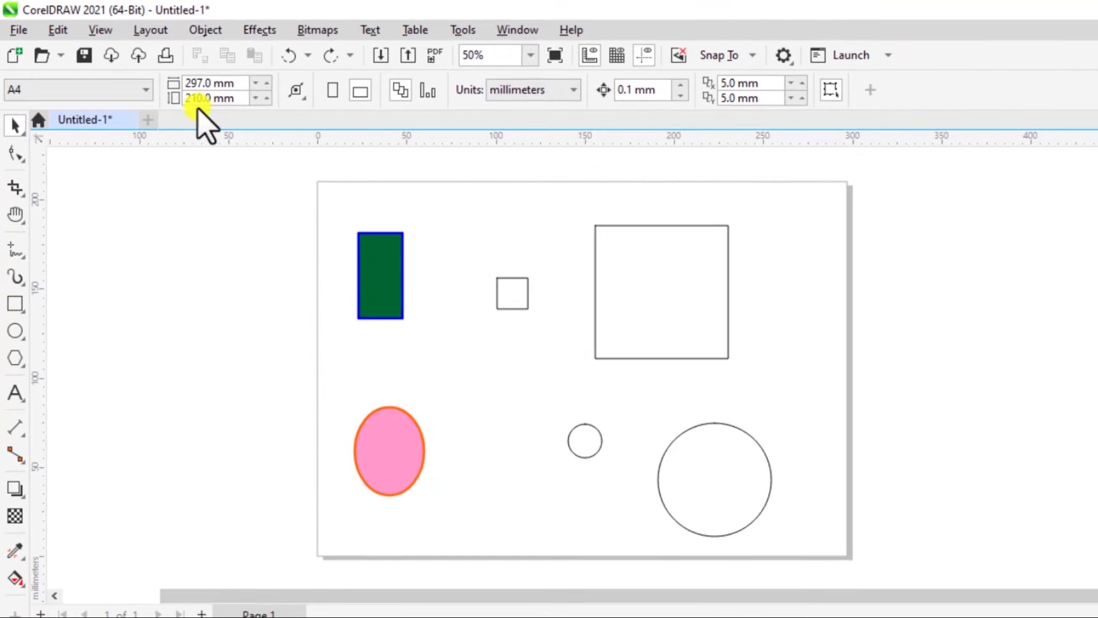
- Choose the Attributes Eyedropper and include Size in the transformations it copies
{"action": "left_click", "coordinate": [12, 550]}
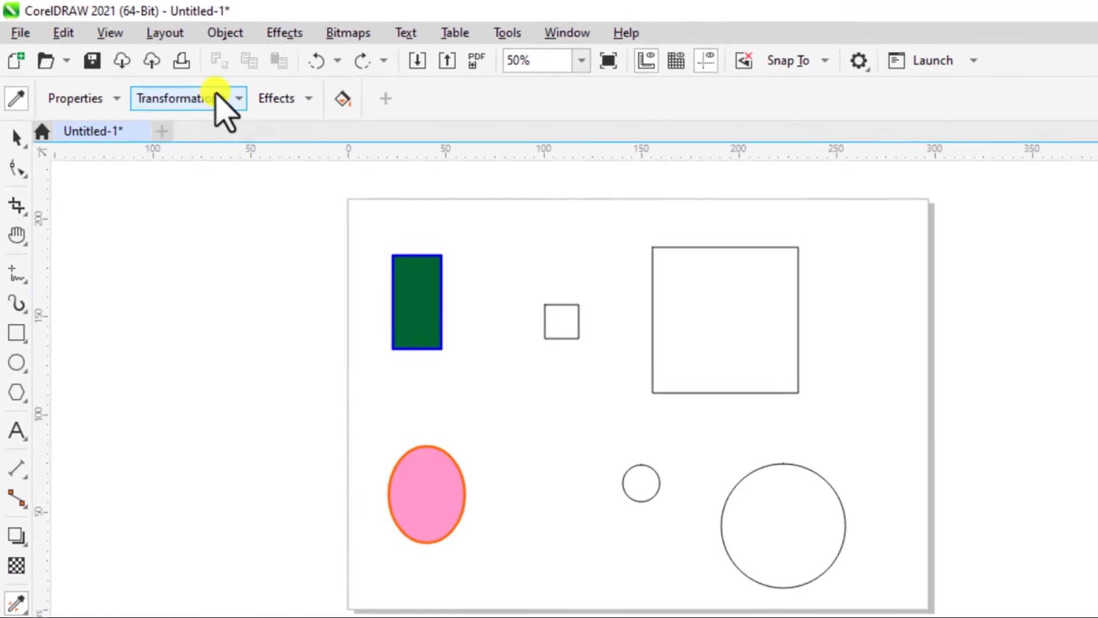
{"action": "left_click", "coordinate": [217, 96]}
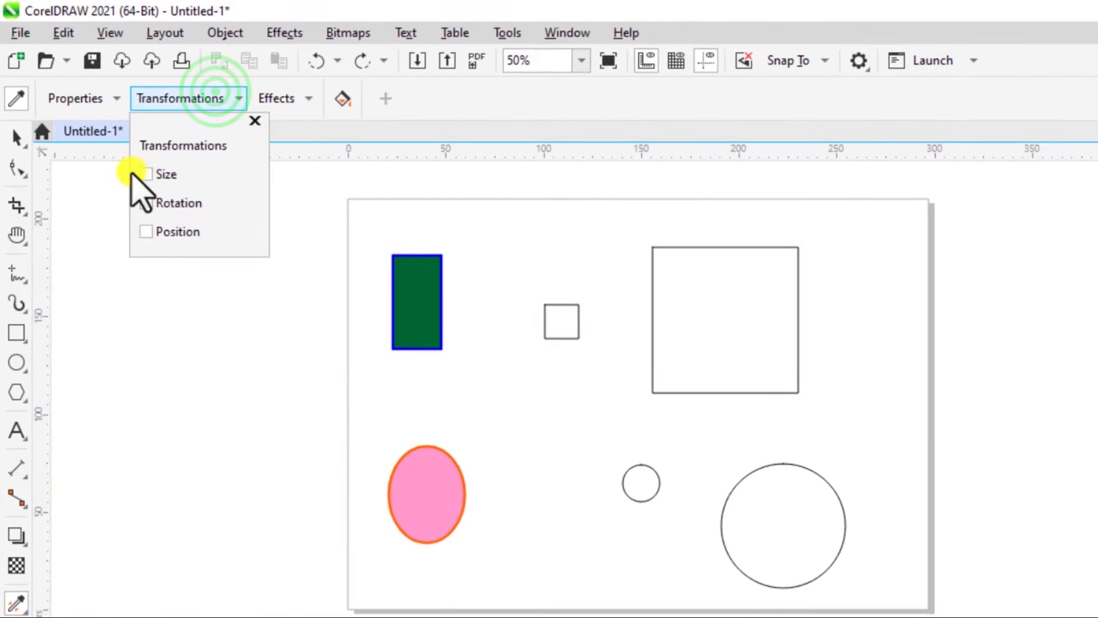
{"action": "left_click", "coordinate": [145, 173]}
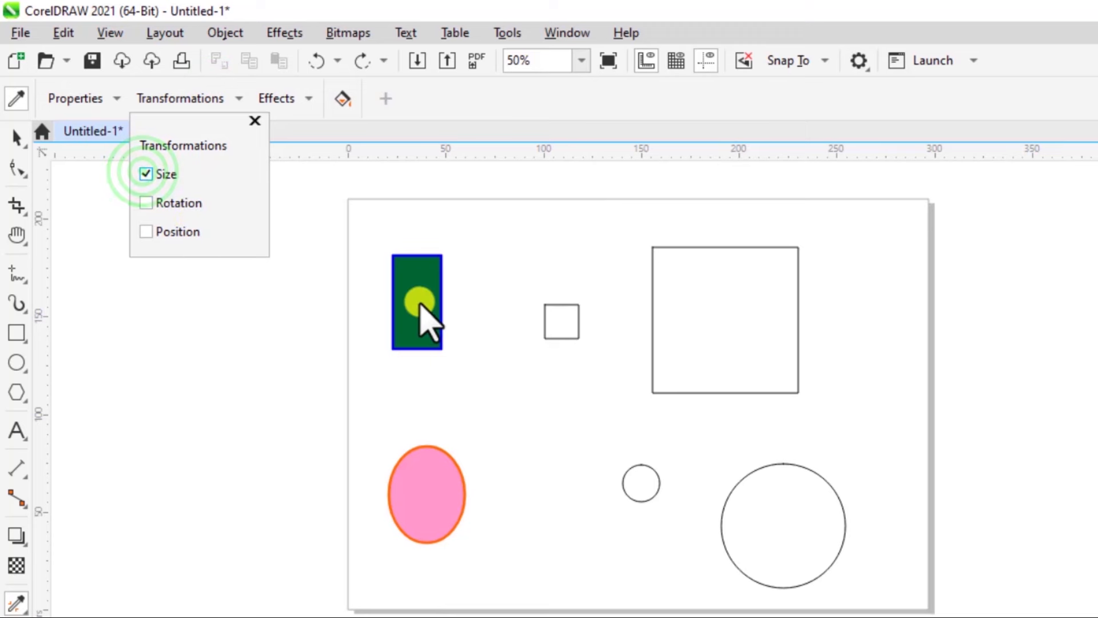
{"action": "left_click", "coordinate": [429, 100]}
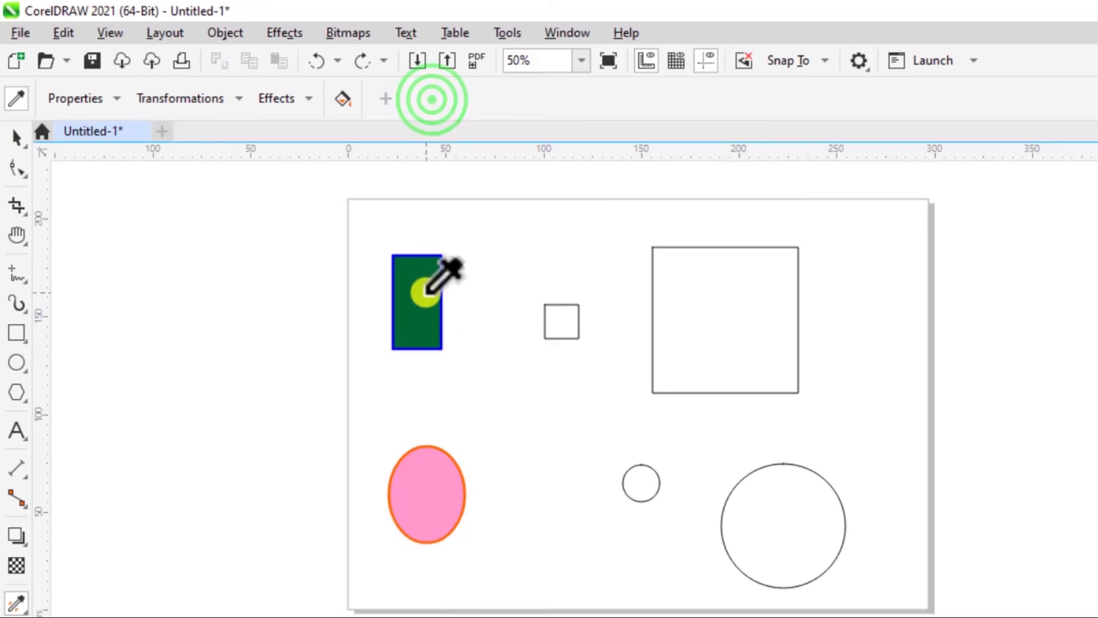
- Copy the green rectangle's fill, outline and size to the small square and the large square
{"action": "left_click", "coordinate": [424, 294]}
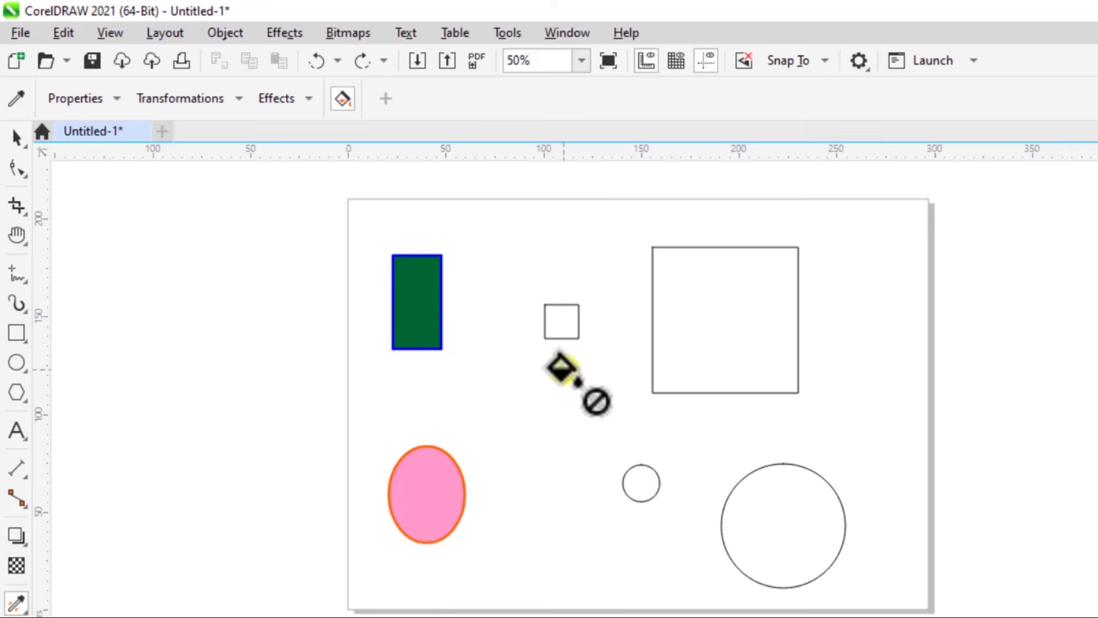
{"action": "left_click", "coordinate": [563, 325]}
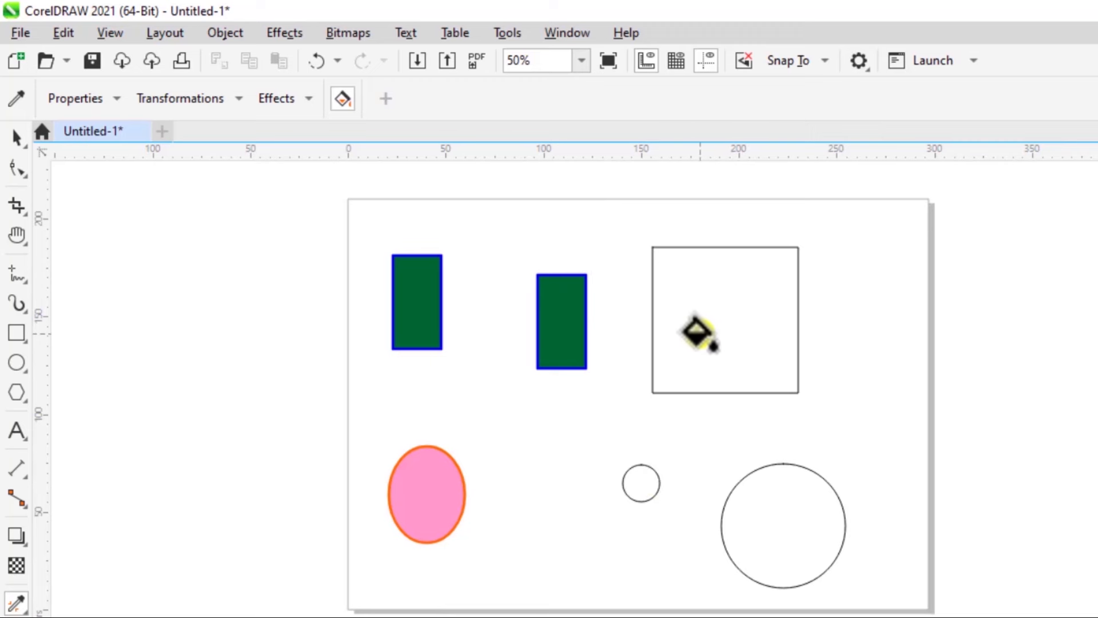
{"action": "left_click", "coordinate": [697, 331]}
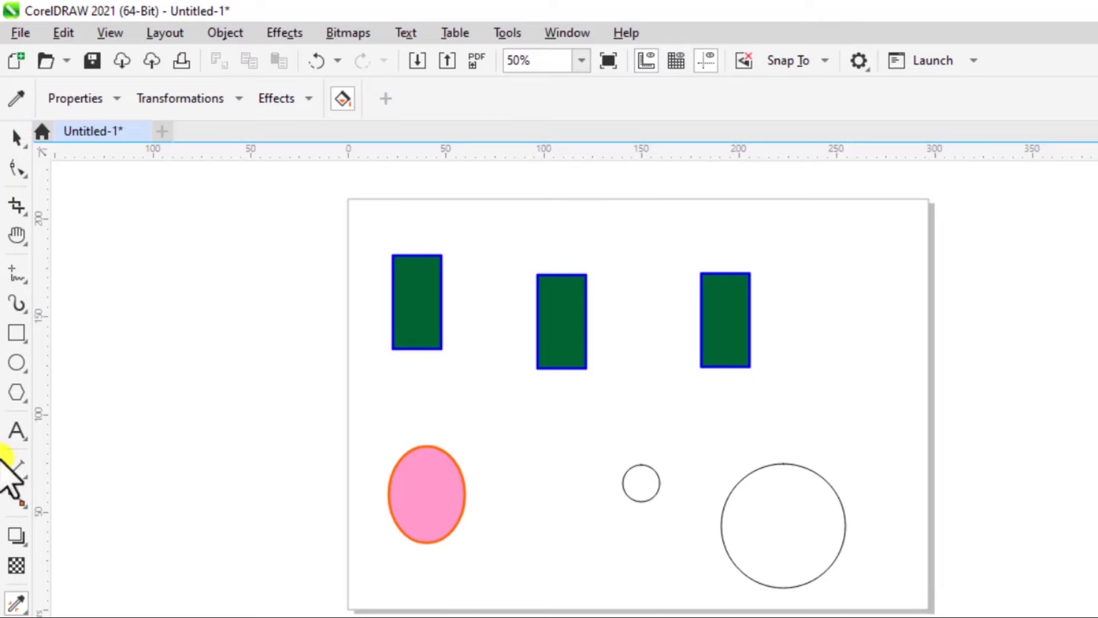
{"action": "left_click", "coordinate": [13, 138]}
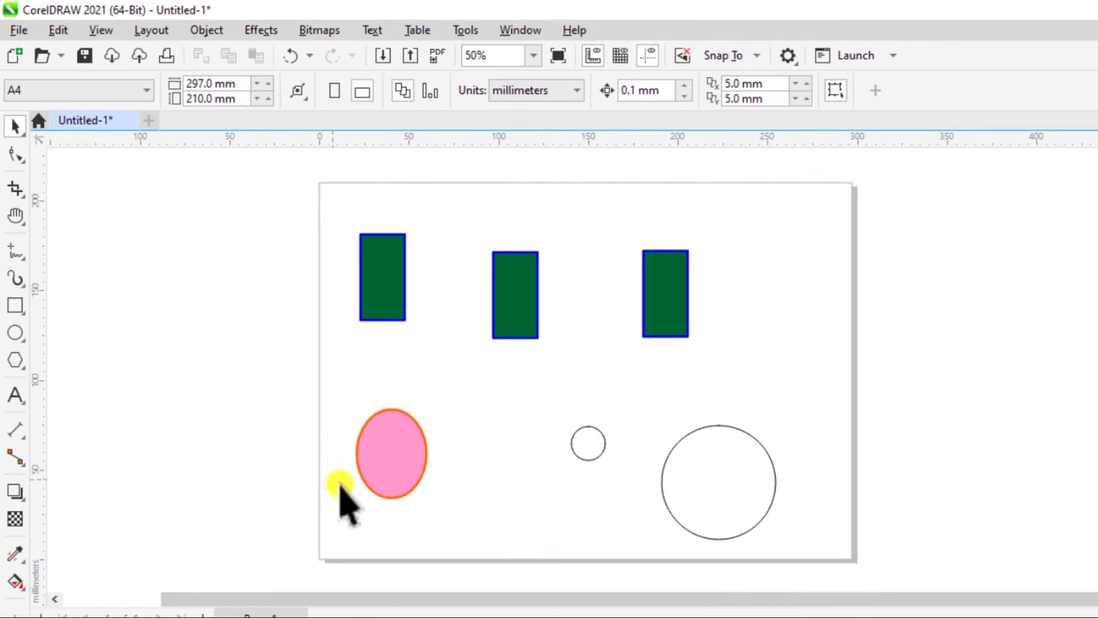
- Copy the pink ellipse's fill, outline and size to the small circle and the large circle with the Attributes Eyedropper
{"action": "left_click", "coordinate": [14, 552]}
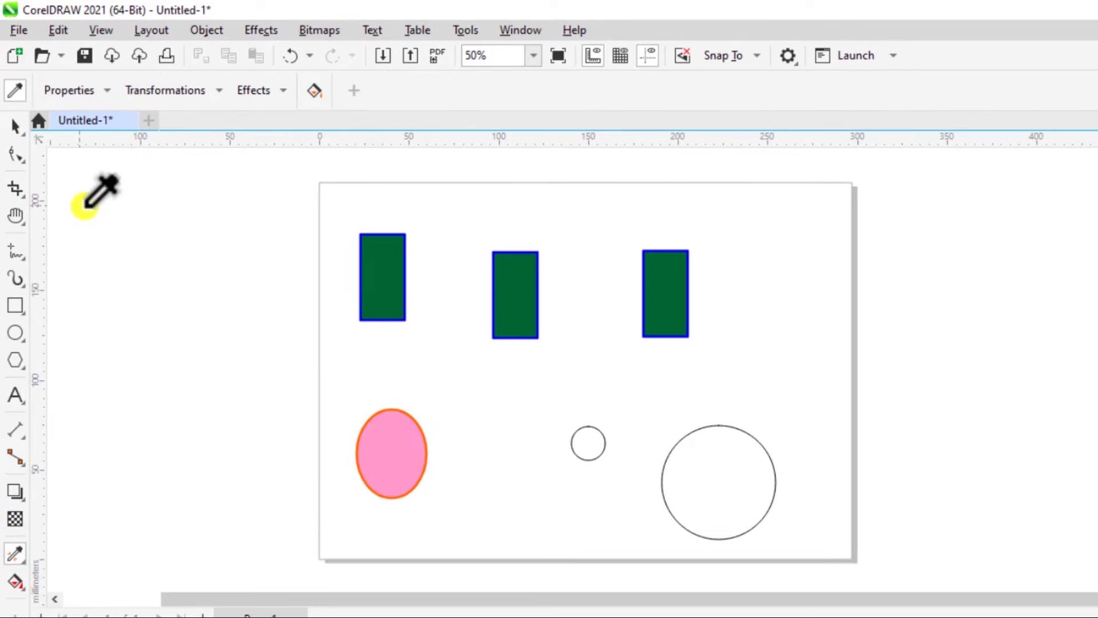
{"action": "left_click", "coordinate": [391, 462]}
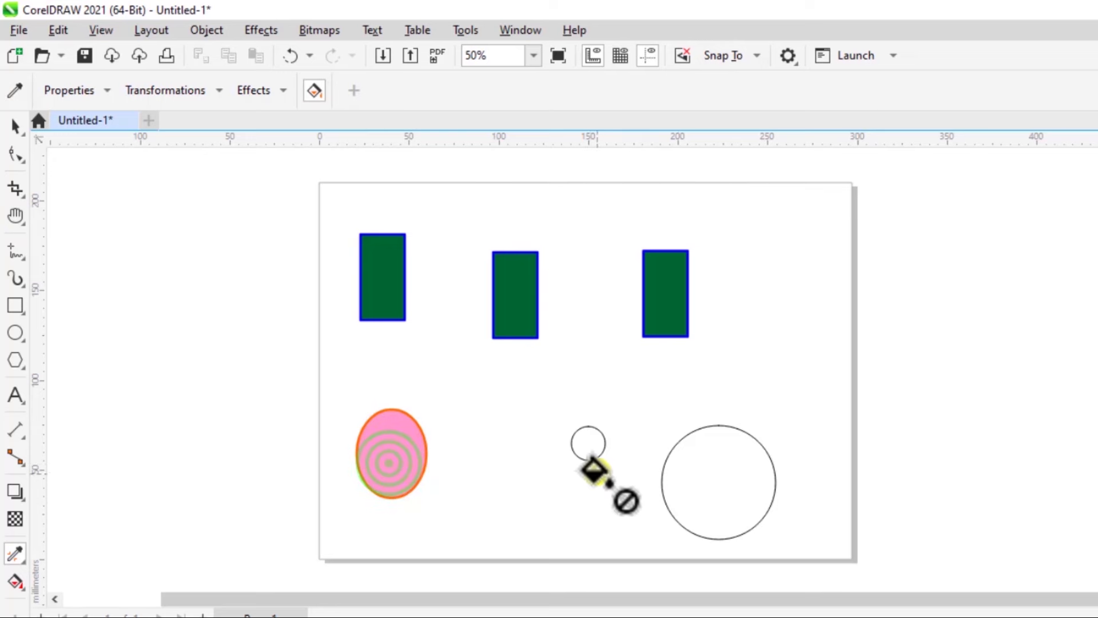
{"action": "left_click", "coordinate": [587, 441]}
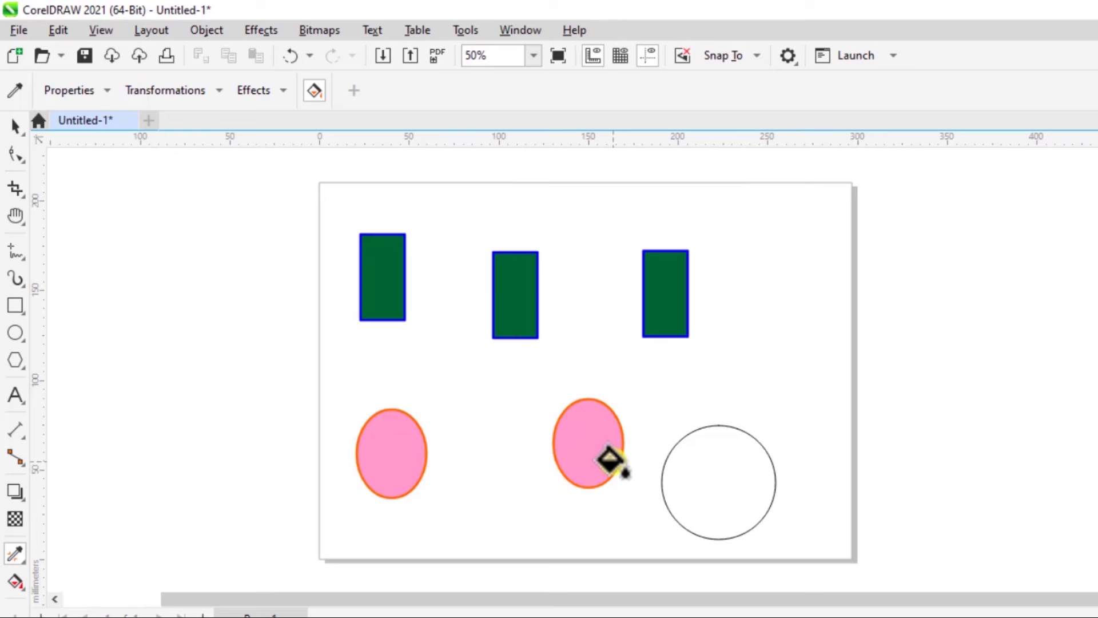
{"action": "left_click", "coordinate": [722, 488]}
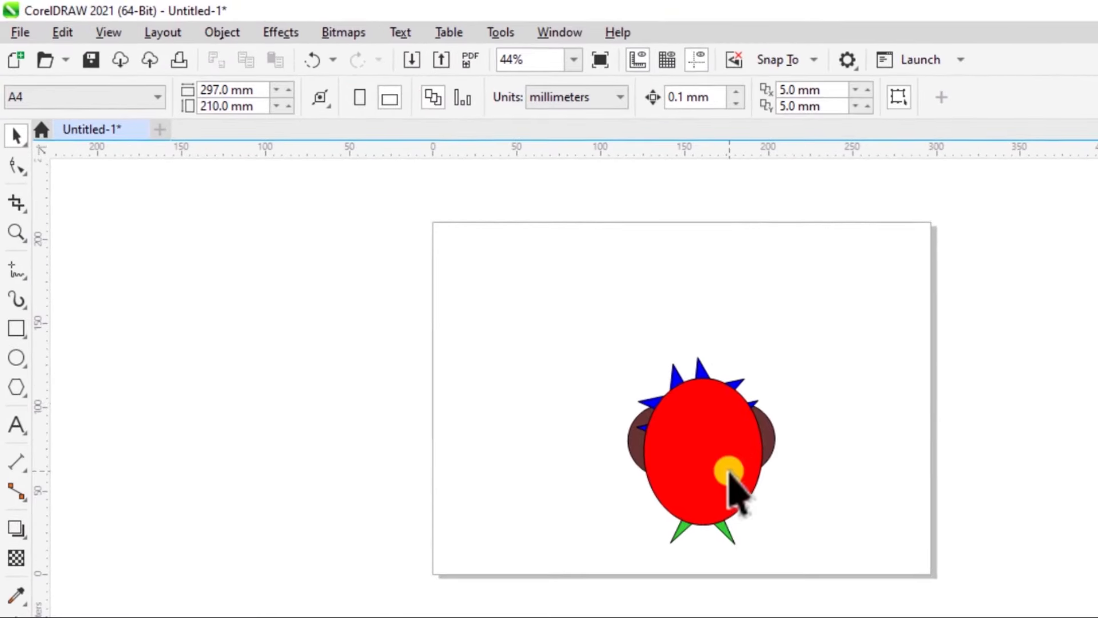
- Spread the stacked shapes apart, moving the brown rounded rectangle, red ellipse and blue star polygon off the green star
{"action": "left_click_drag", "start_coordinate": [726, 465], "coordinate": [815, 351]}
{"action": "left_click_drag", "start_coordinate": [710, 447], "coordinate": [572, 332]}
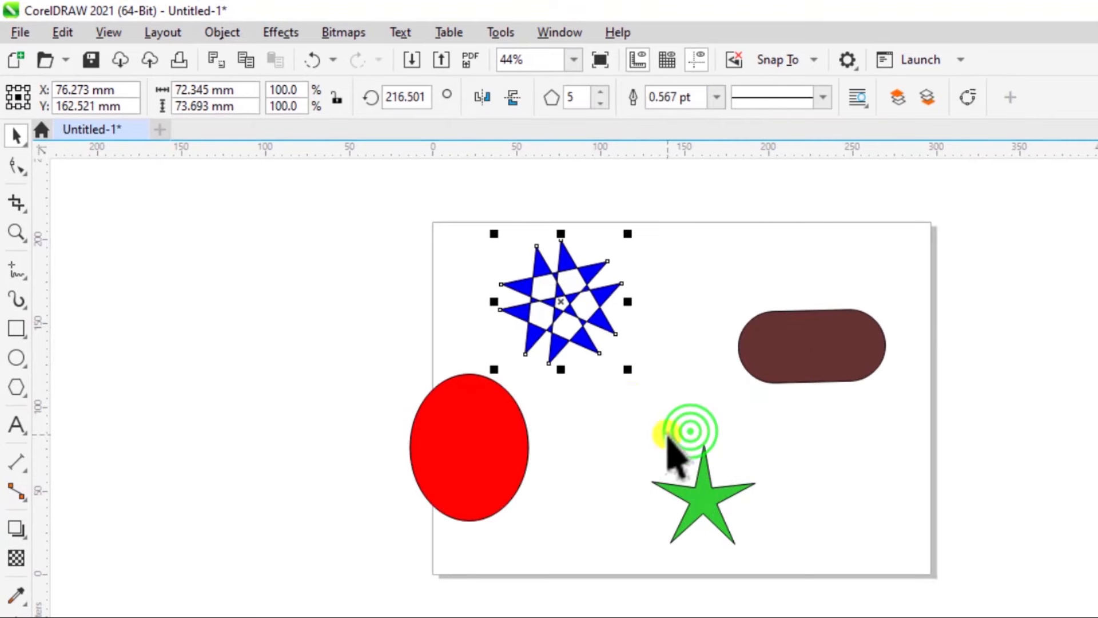
{"action": "mouse_move", "coordinate": [709, 485]}
{"action": "left_mouse_down"}
{"action": "mouse_move", "coordinate": [826, 486]}
{"action": "mouse_move", "coordinate": [728, 503]}
{"action": "mouse_move", "coordinate": [704, 486]}
{"action": "left_mouse_up"}
{"action": "left_click", "coordinate": [603, 492]}
- Stack the brown rounded rectangle, the blue star polygon and the red ellipse over the green star
{"action": "left_click_drag", "start_coordinate": [799, 367], "coordinate": [672, 485]}
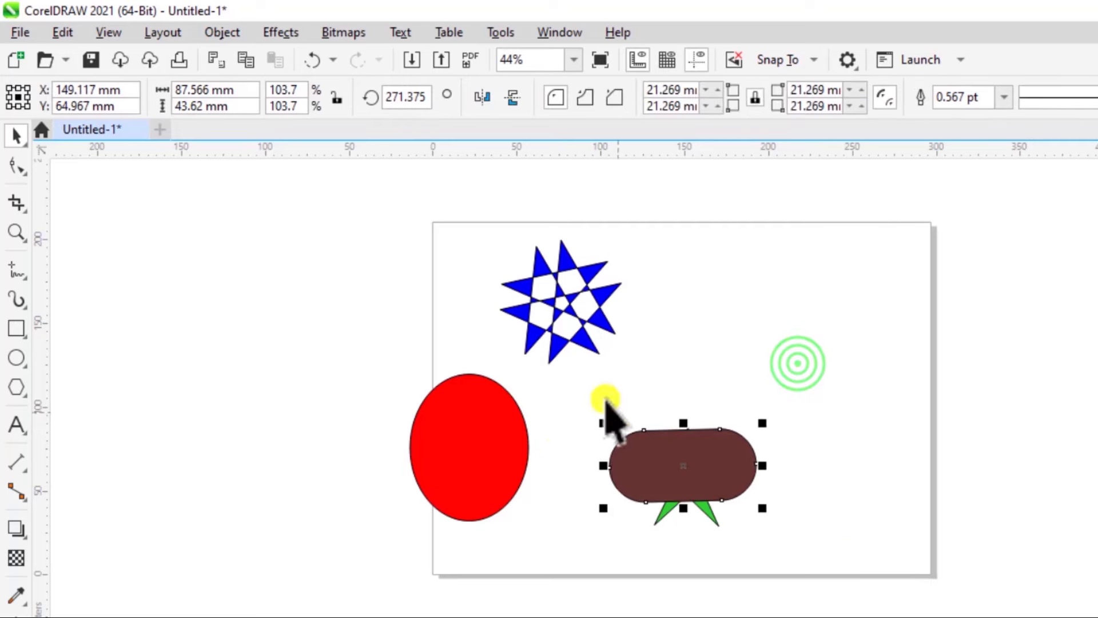
{"action": "left_click_drag", "start_coordinate": [555, 306], "coordinate": [691, 478]}
{"action": "left_click_drag", "start_coordinate": [530, 485], "coordinate": [762, 524]}
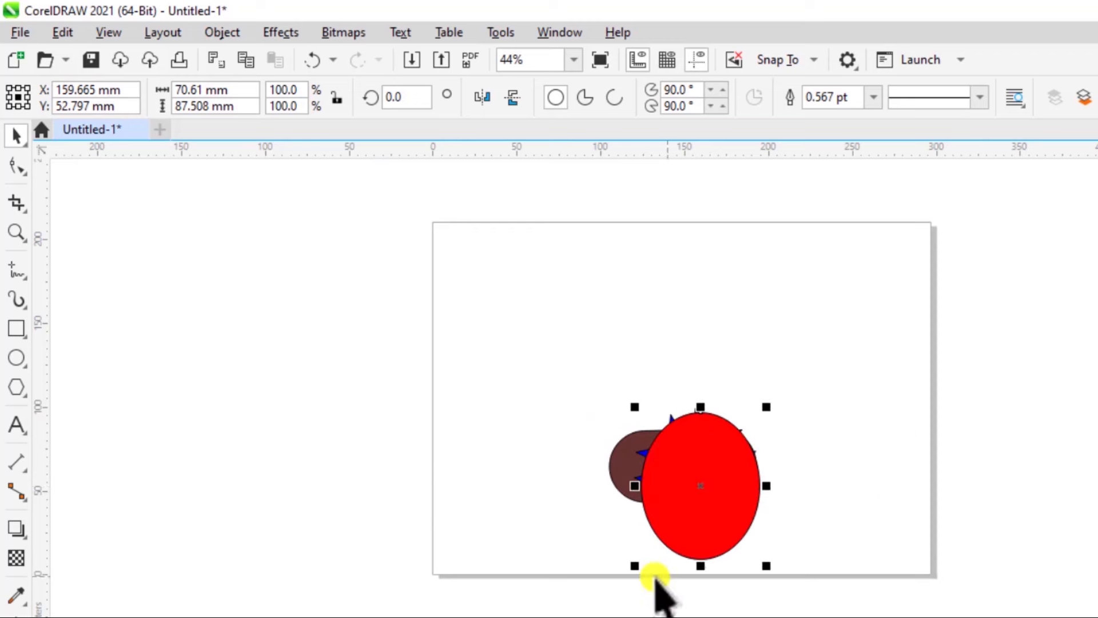
- Move the red ellipse and the blue star polygon off the brown rounded rectangle
{"action": "left_click_drag", "start_coordinate": [667, 524], "coordinate": [550, 504]}
{"action": "left_click_drag", "start_coordinate": [711, 486], "coordinate": [650, 331]}
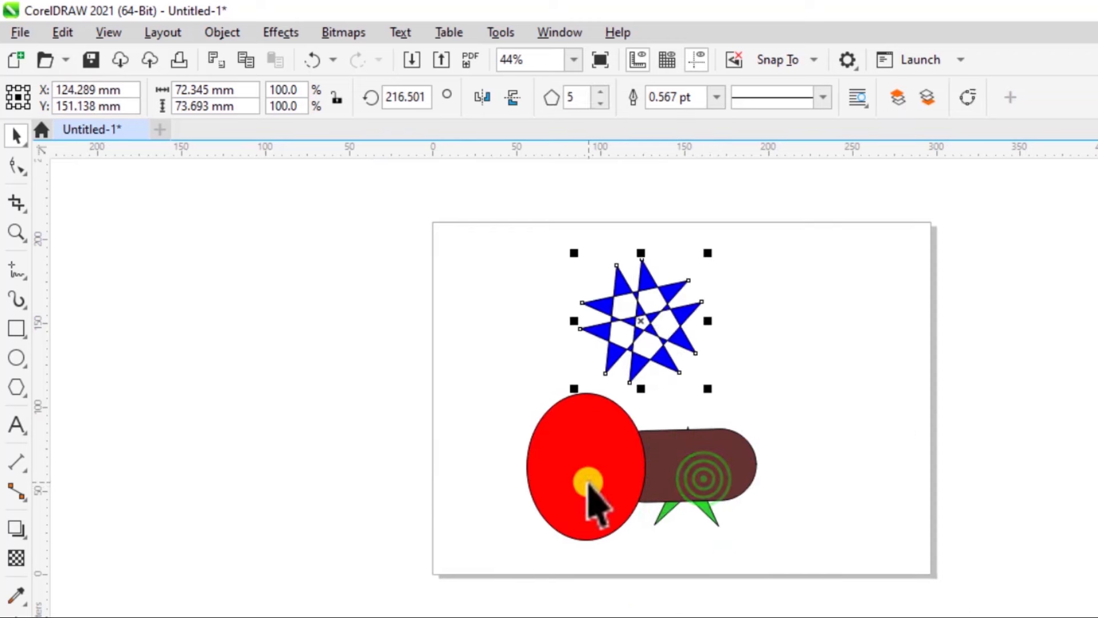
{"action": "left_click_drag", "start_coordinate": [591, 492], "coordinate": [538, 417]}
- Reassemble the stack over the green star, with the brown rounded rectangle and blue star polygon partly behind the red ellipse
{"action": "left_click_drag", "start_coordinate": [650, 466], "coordinate": [660, 504]}
{"action": "left_click_drag", "start_coordinate": [675, 477], "coordinate": [693, 424]}
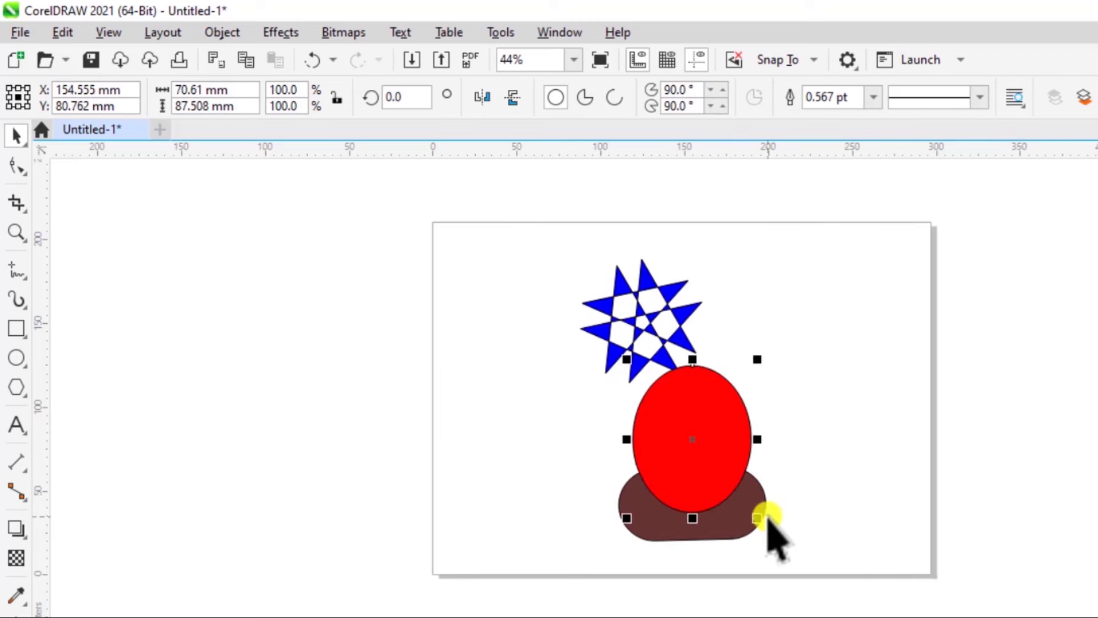
{"action": "left_click_drag", "start_coordinate": [749, 515], "coordinate": [747, 466]}
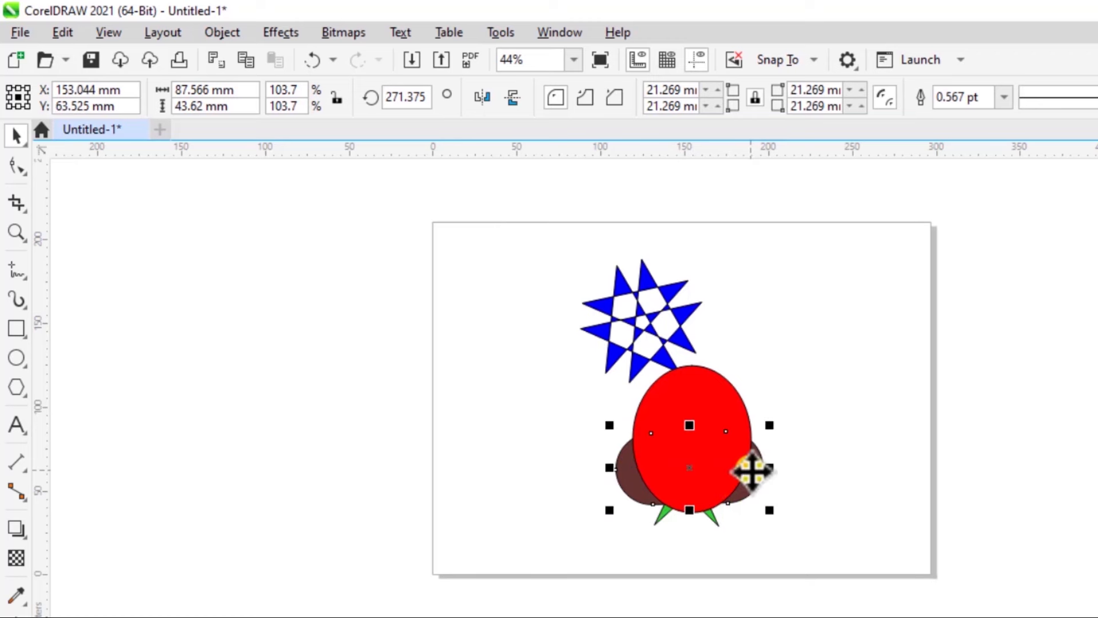
{"action": "left_click", "coordinate": [713, 536]}
{"action": "left_click", "coordinate": [632, 307]}
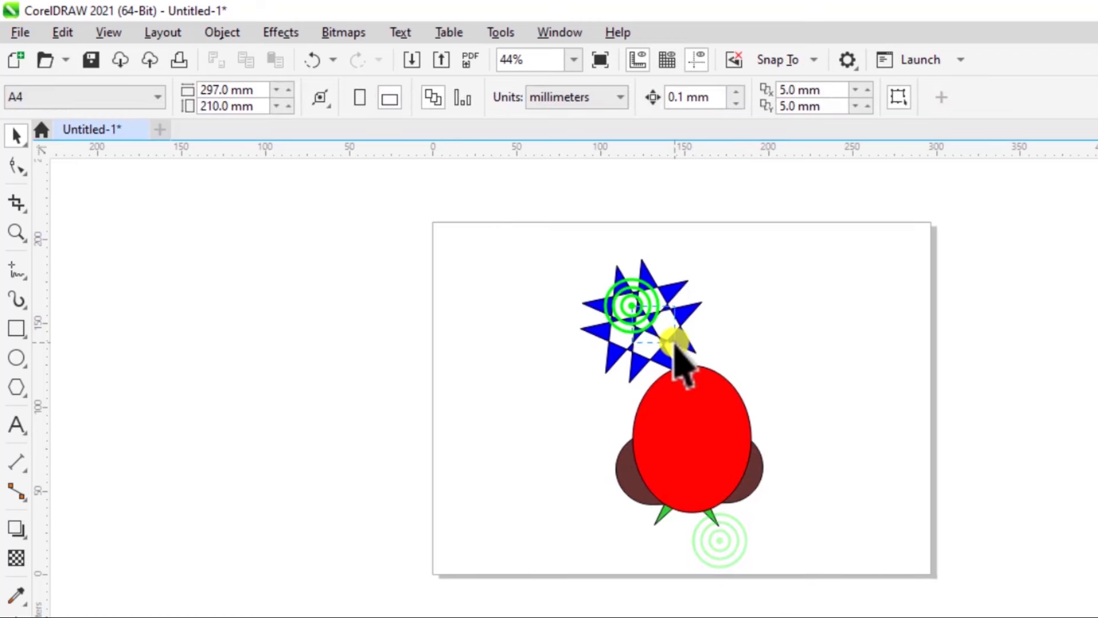
{"action": "left_click_drag", "start_coordinate": [652, 336], "coordinate": [695, 395]}
{"action": "left_click", "coordinate": [801, 411]}
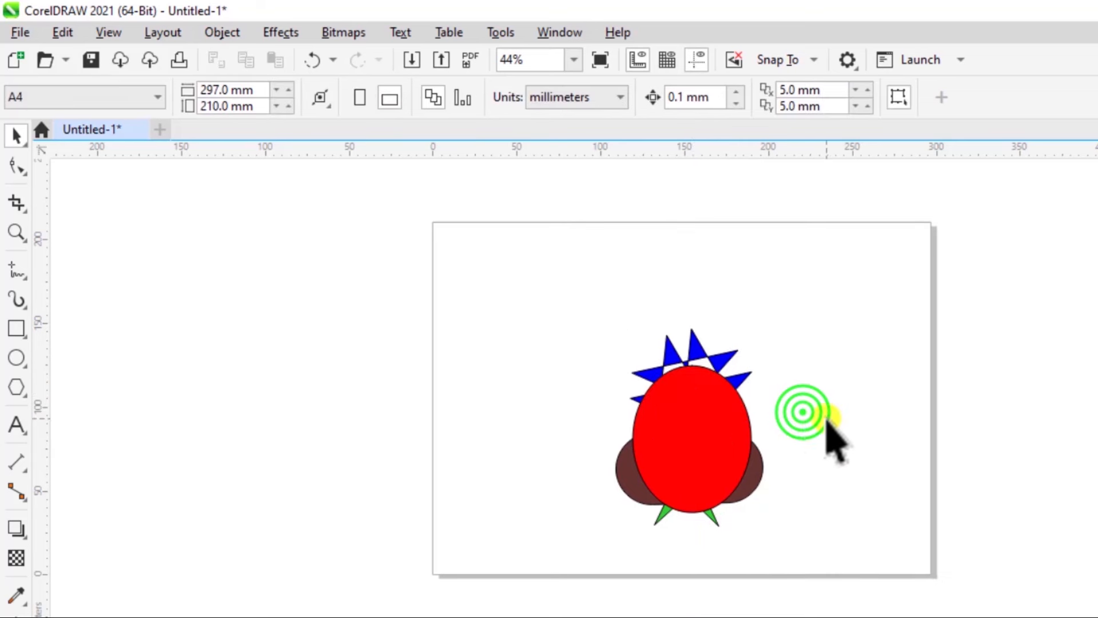
- Bring the green star to the front of the layer and deselect it
{"action": "left_click", "coordinate": [712, 517]}
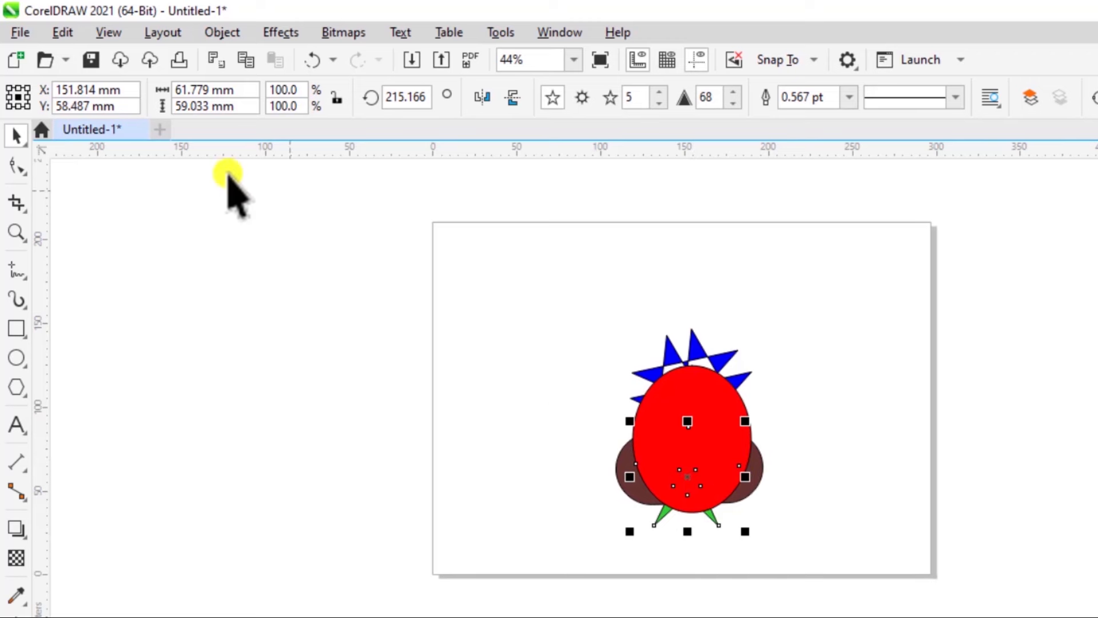
{"action": "left_click", "coordinate": [216, 36]}
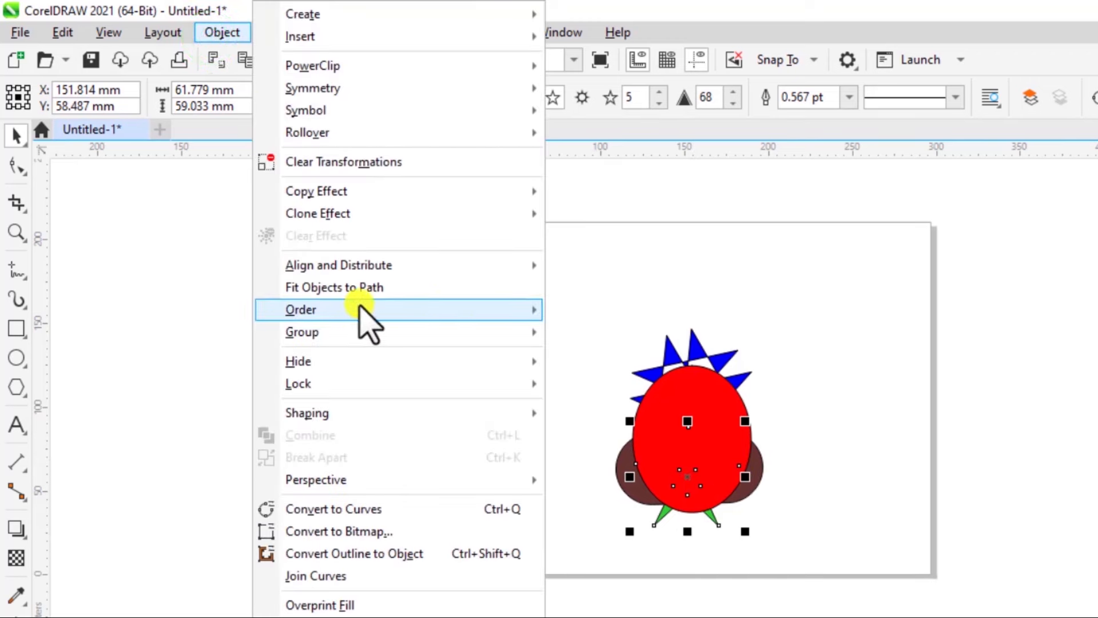
{"action": "mouse_move", "coordinate": [522, 312]}
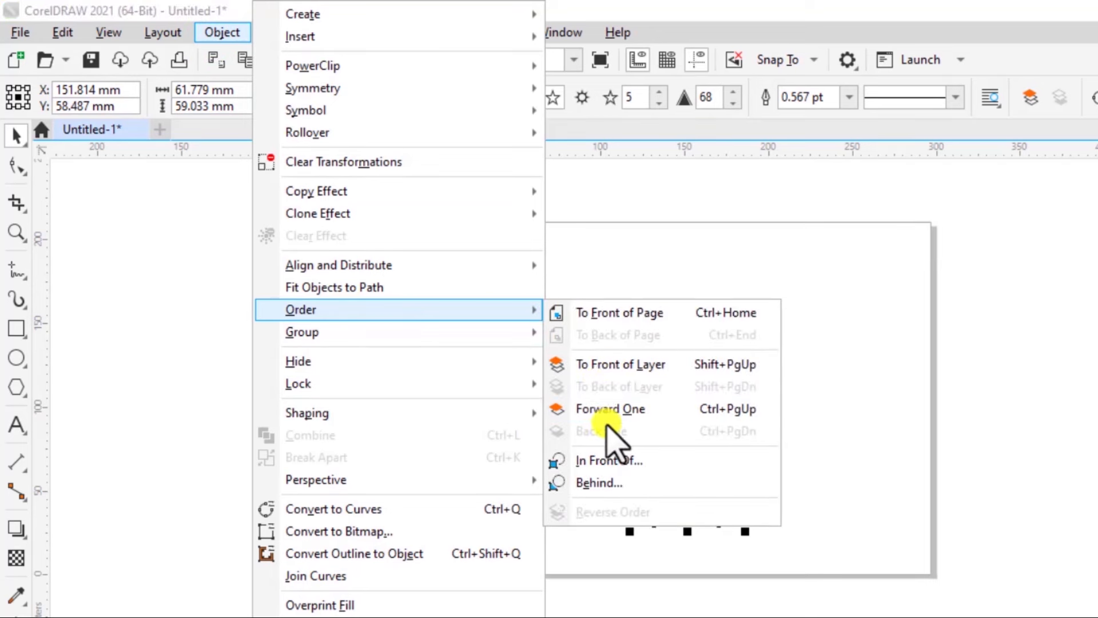
{"action": "left_click", "coordinate": [608, 368]}
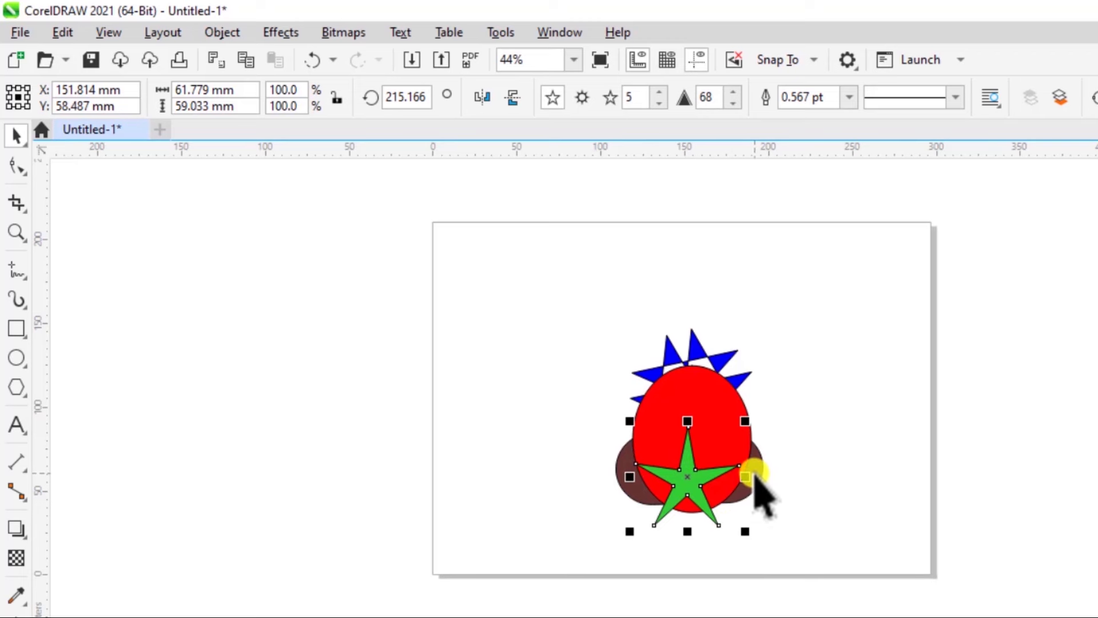
{"action": "left_click", "coordinate": [803, 462]}
{"action": "left_click", "coordinate": [756, 470]}
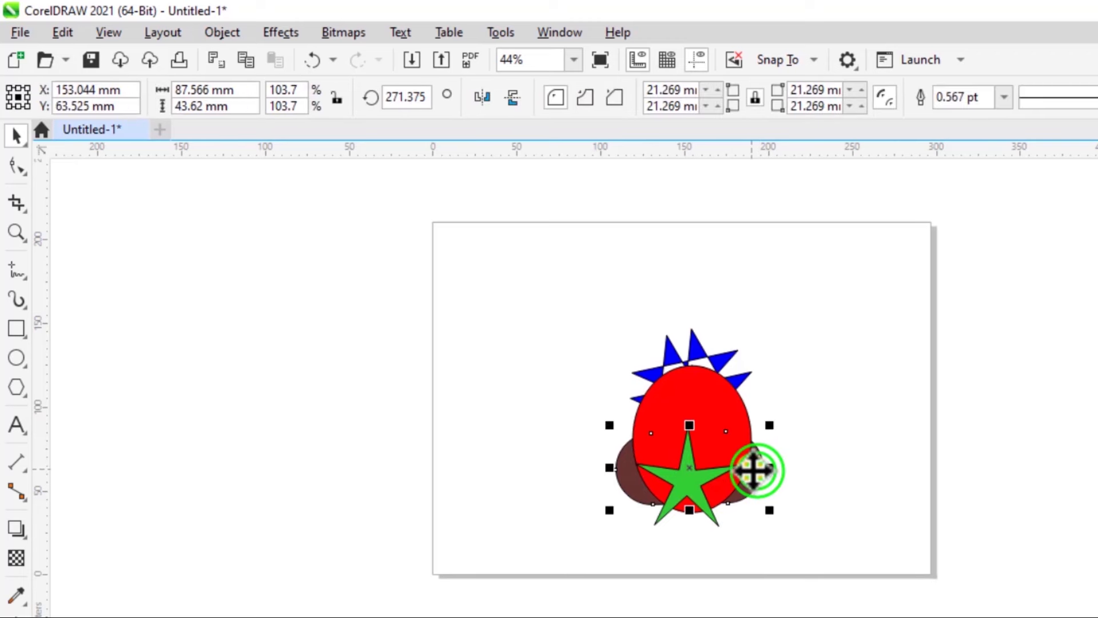
{"action": "left_click", "coordinate": [684, 354]}
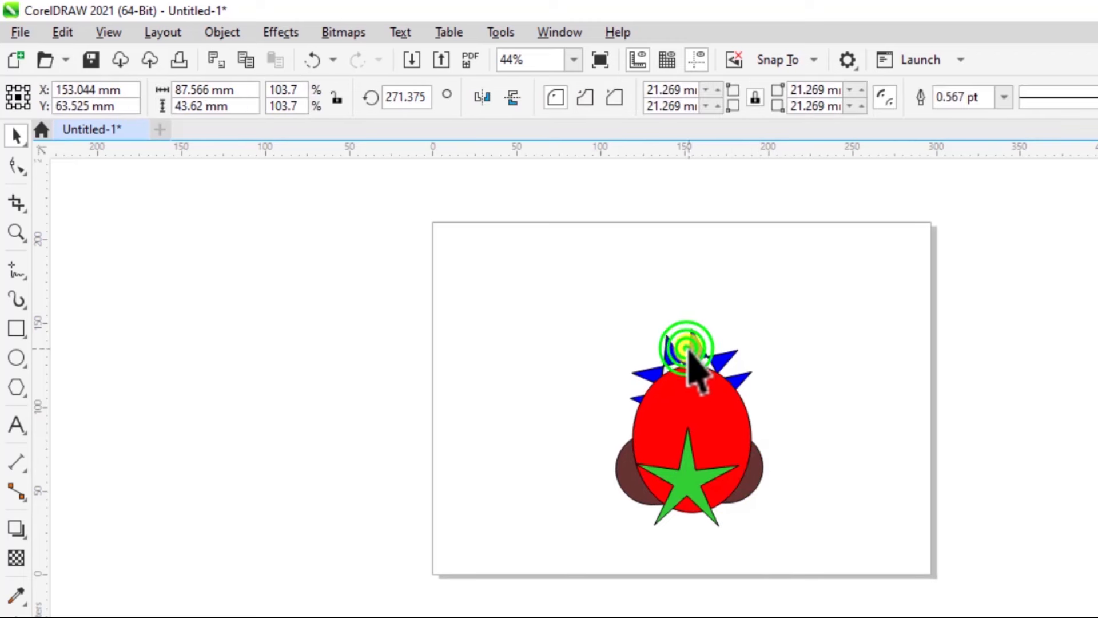
{"action": "left_click", "coordinate": [735, 412]}
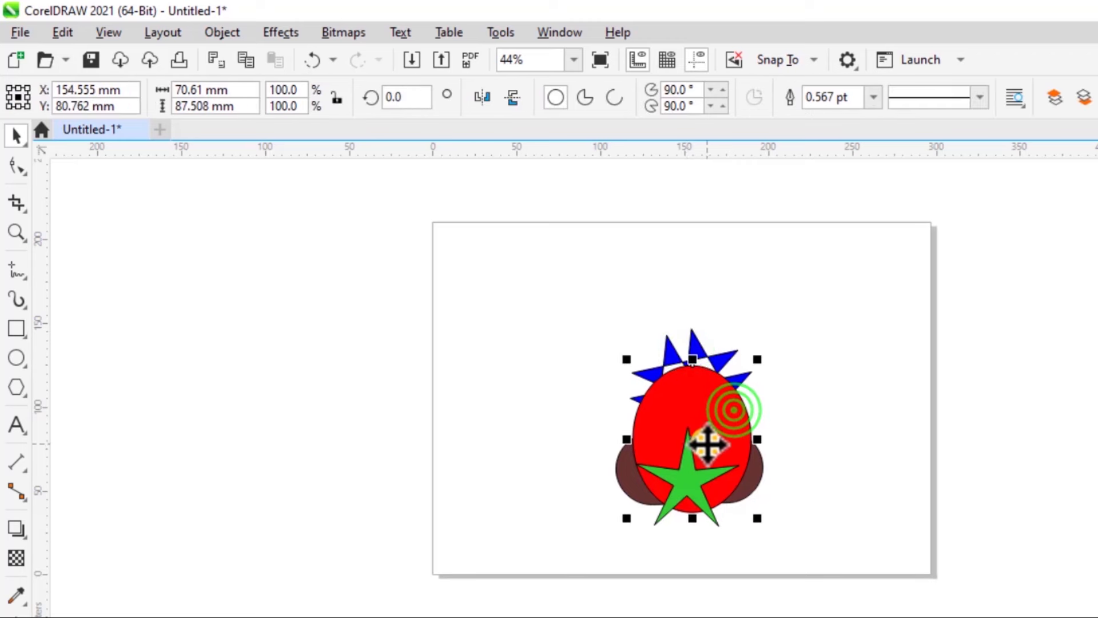
- Send the green star to the back of the layer and deselect it
{"action": "left_click", "coordinate": [689, 492]}
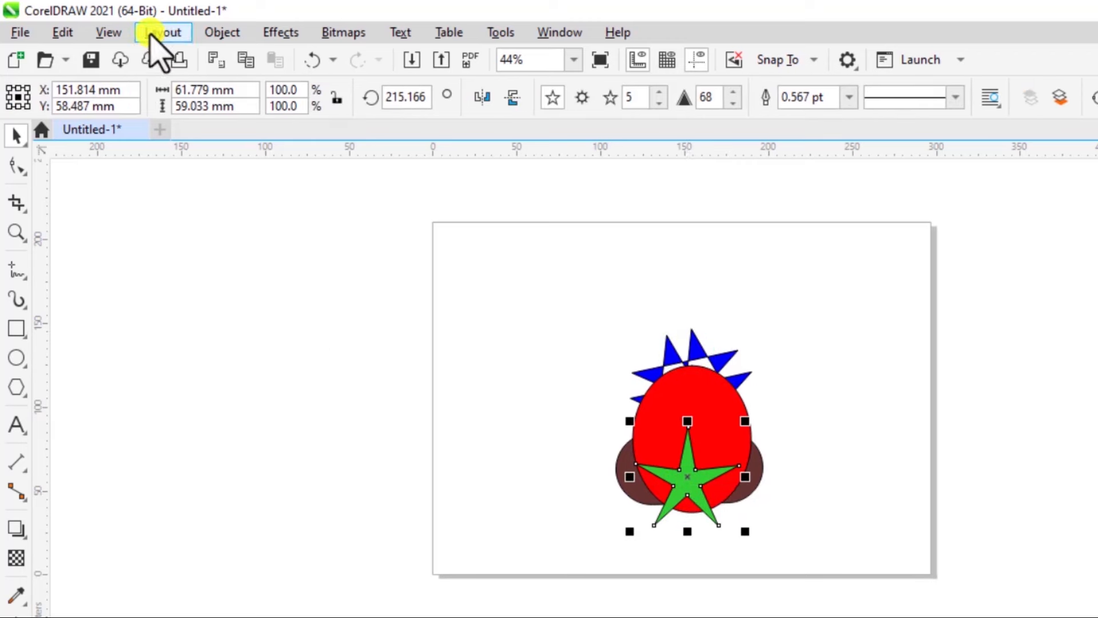
{"action": "left_click", "coordinate": [223, 34]}
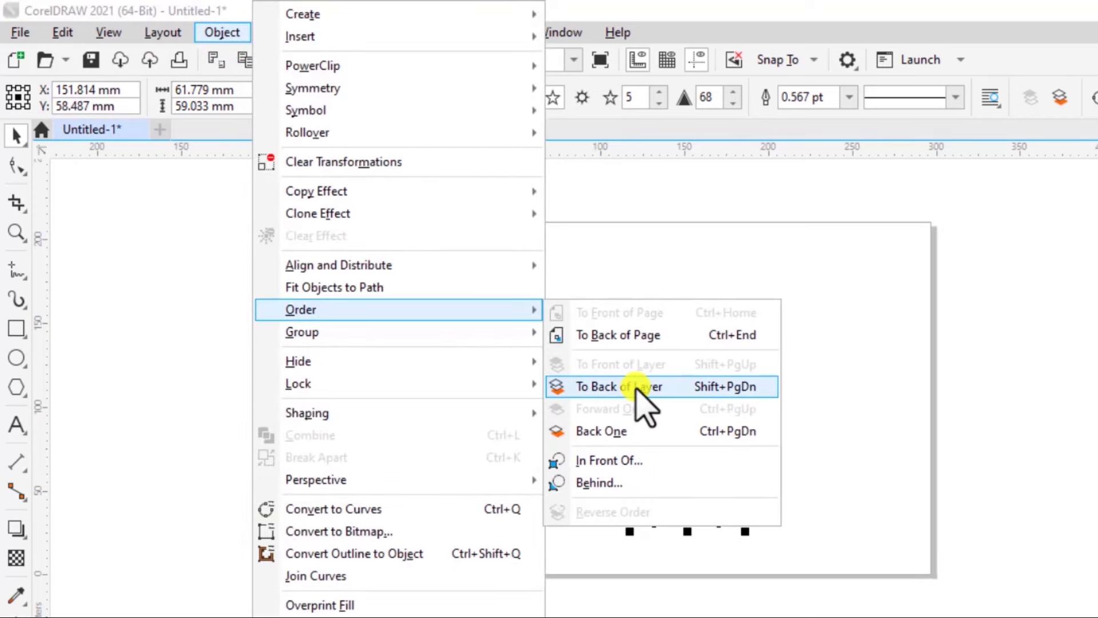
{"action": "left_click", "coordinate": [635, 386]}
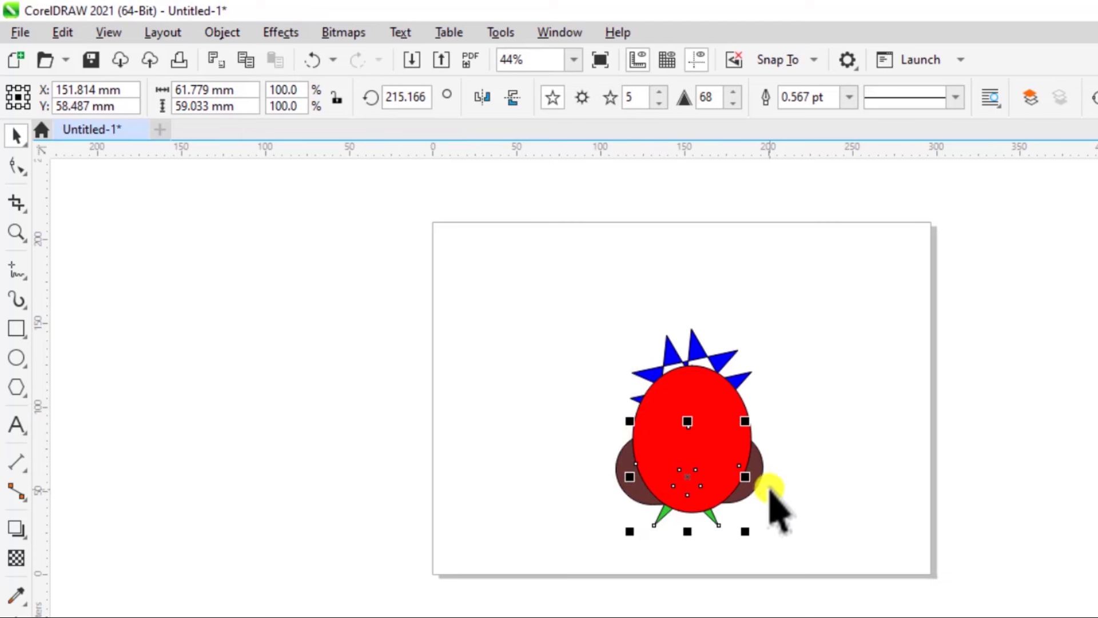
{"action": "left_click", "coordinate": [831, 478]}
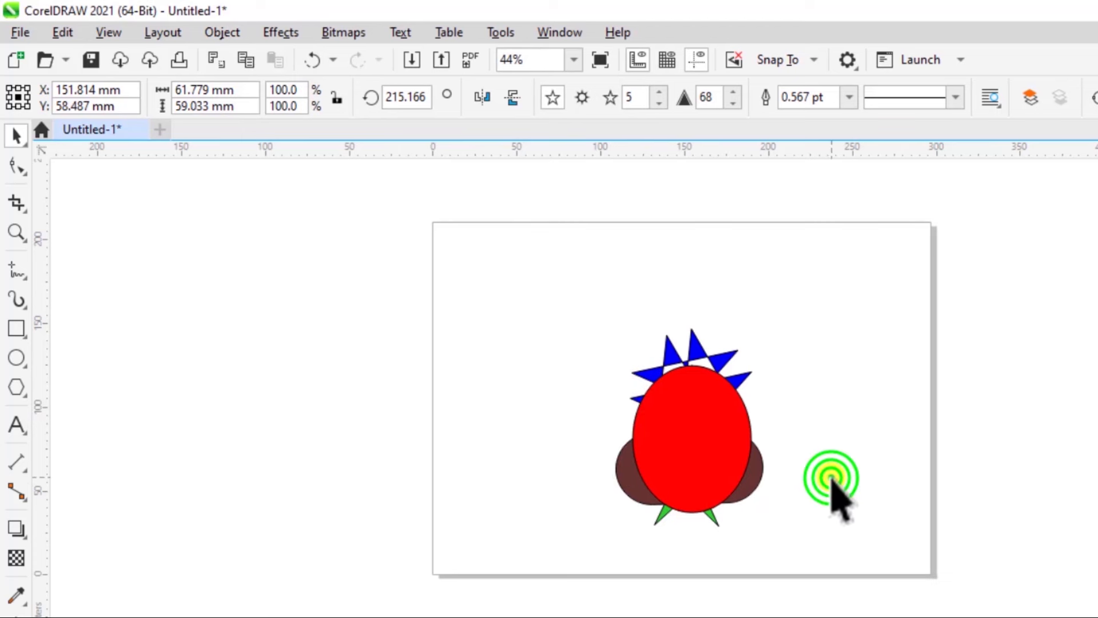
- Move the red ellipse back one level in the stacking order, behind the blue star polygon
{"action": "left_click", "coordinate": [697, 454]}
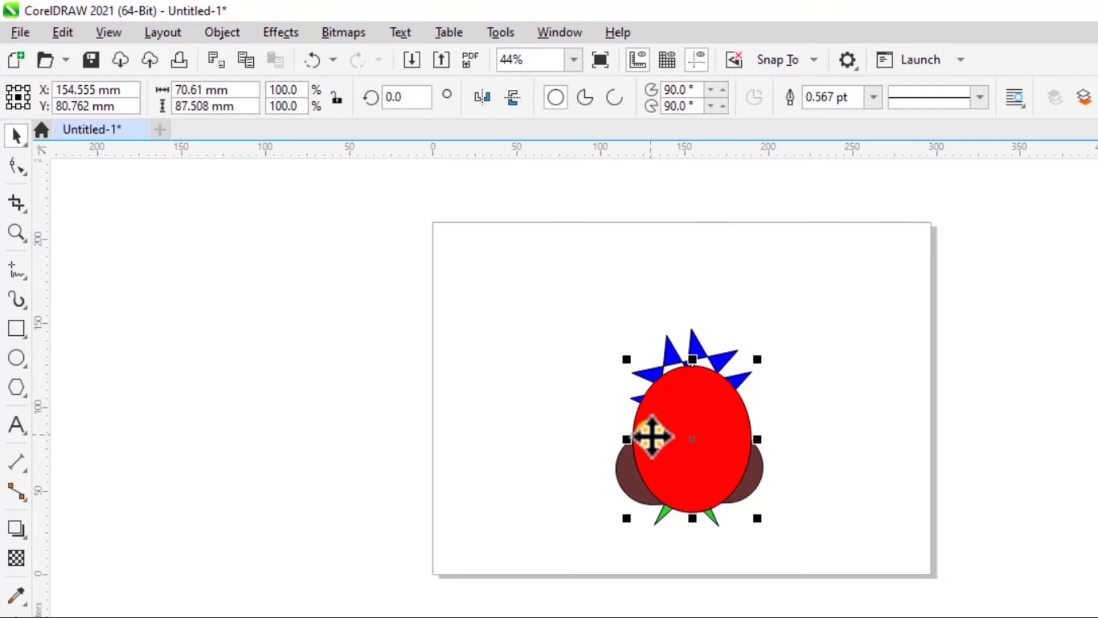
{"action": "left_click", "coordinate": [220, 33]}
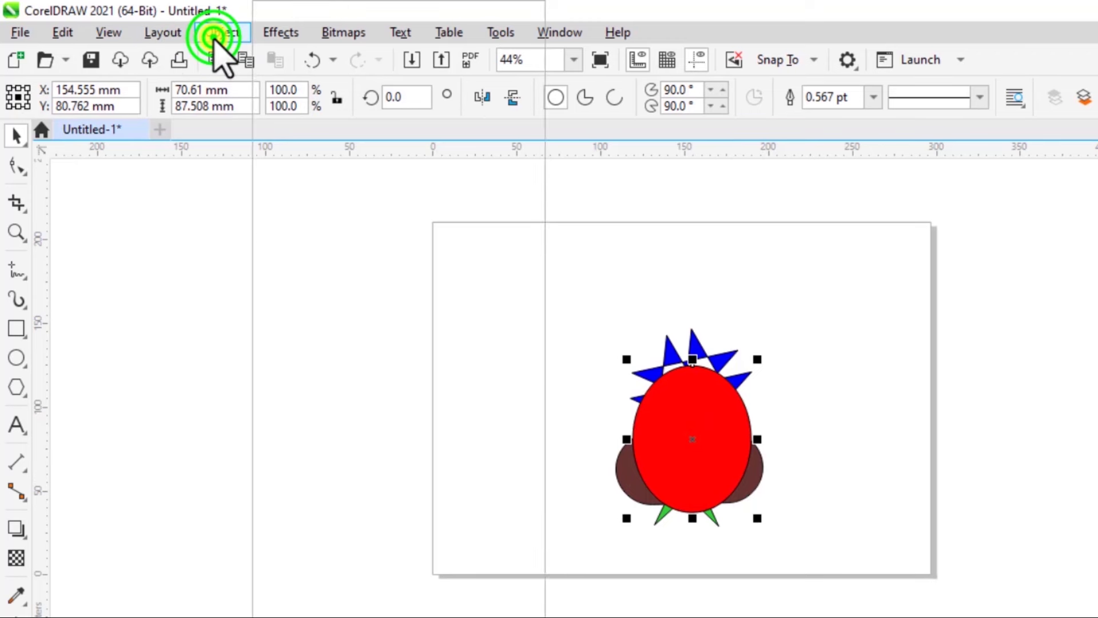
{"action": "mouse_move", "coordinate": [445, 314]}
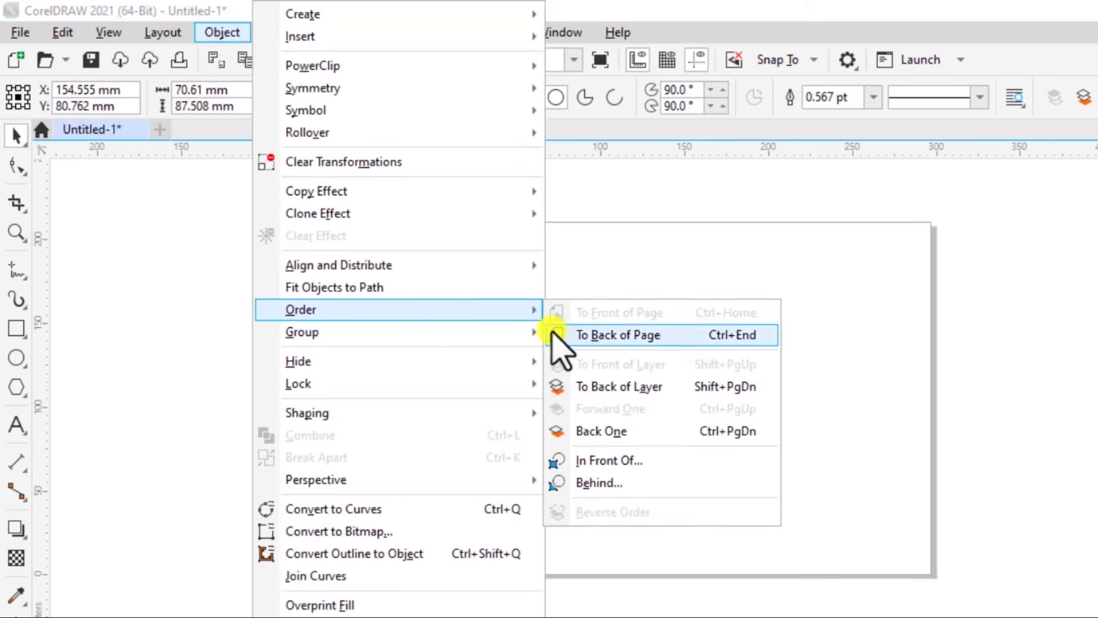
{"action": "left_click", "coordinate": [624, 438]}
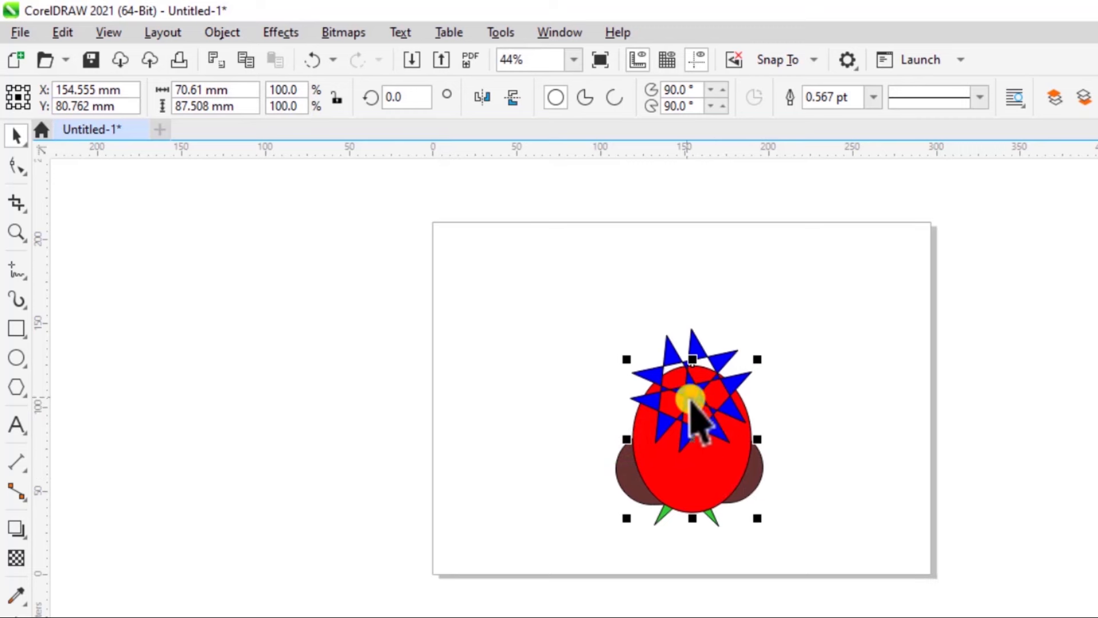
{"action": "left_click", "coordinate": [681, 346]}
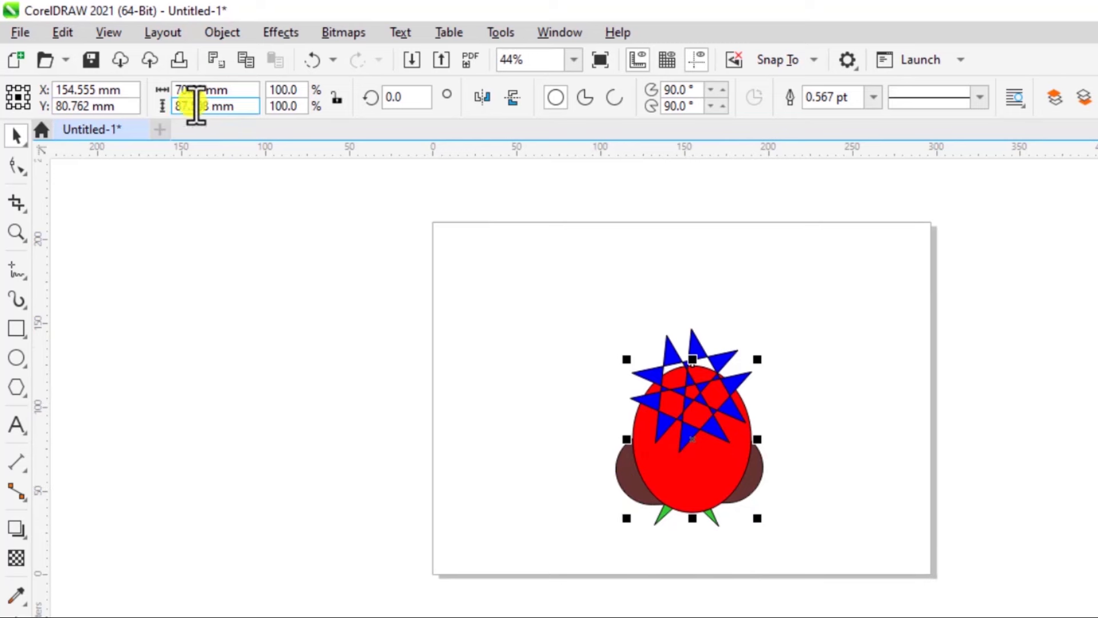
- Move the red ellipse back one more level, behind the brown rounded rectangle
{"action": "left_click", "coordinate": [222, 32]}
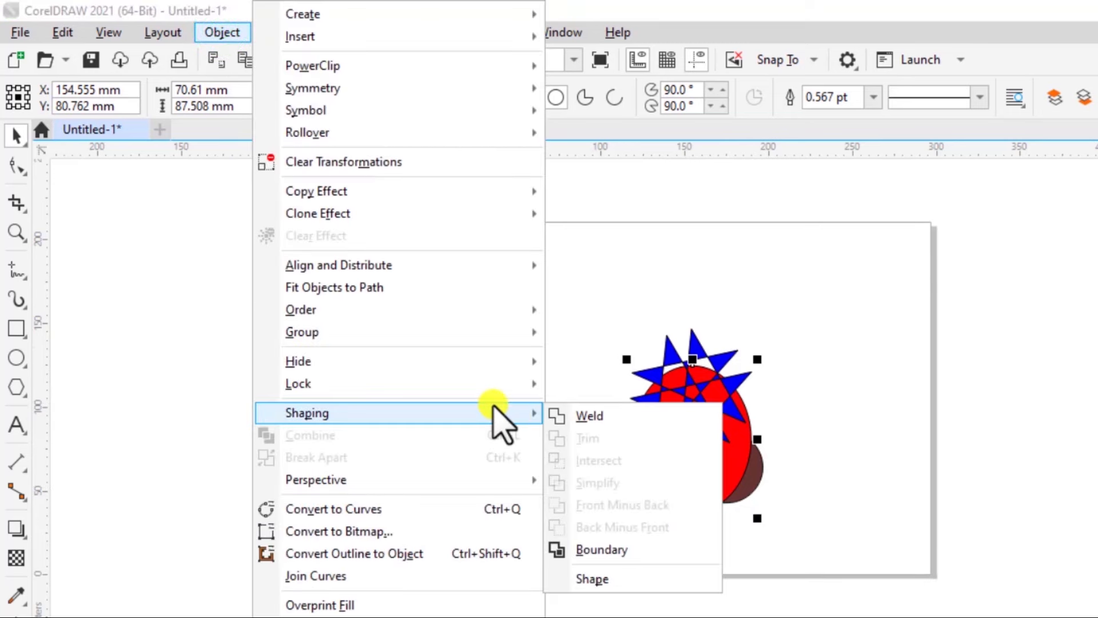
{"action": "mouse_move", "coordinate": [509, 312]}
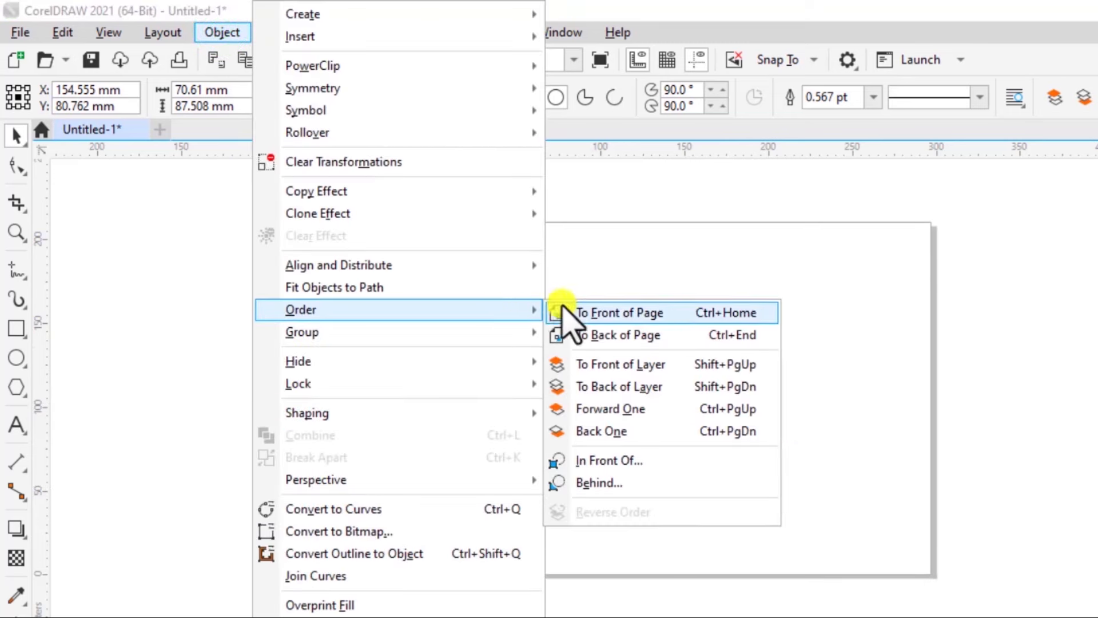
{"action": "left_click", "coordinate": [623, 429]}
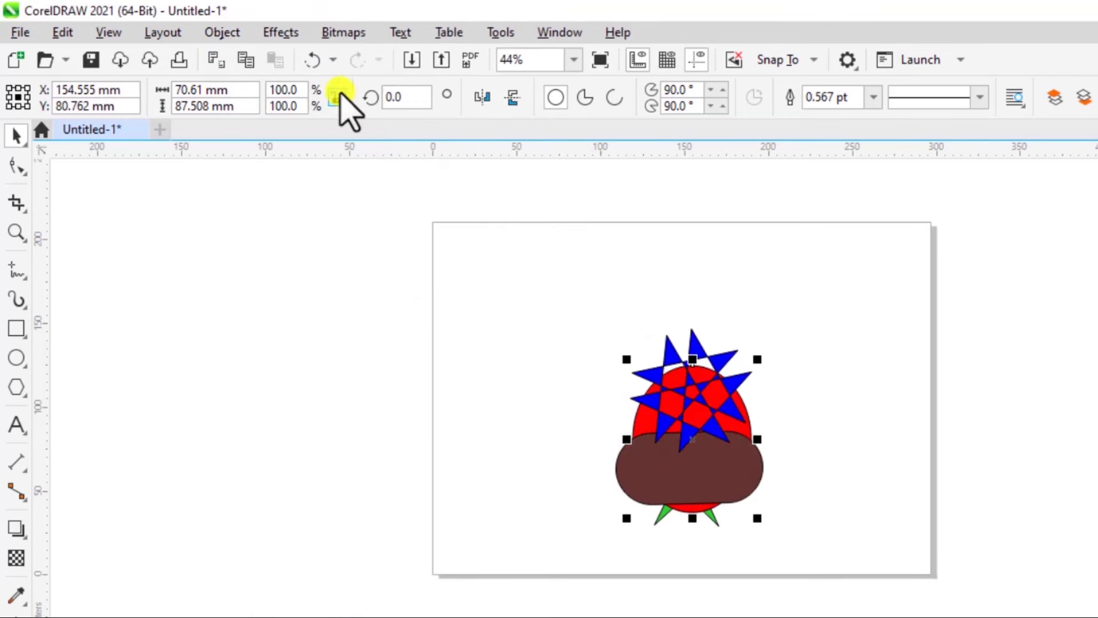
- Move the red ellipse back one level again, behind the green star, and deselect it
{"action": "left_click", "coordinate": [222, 32]}
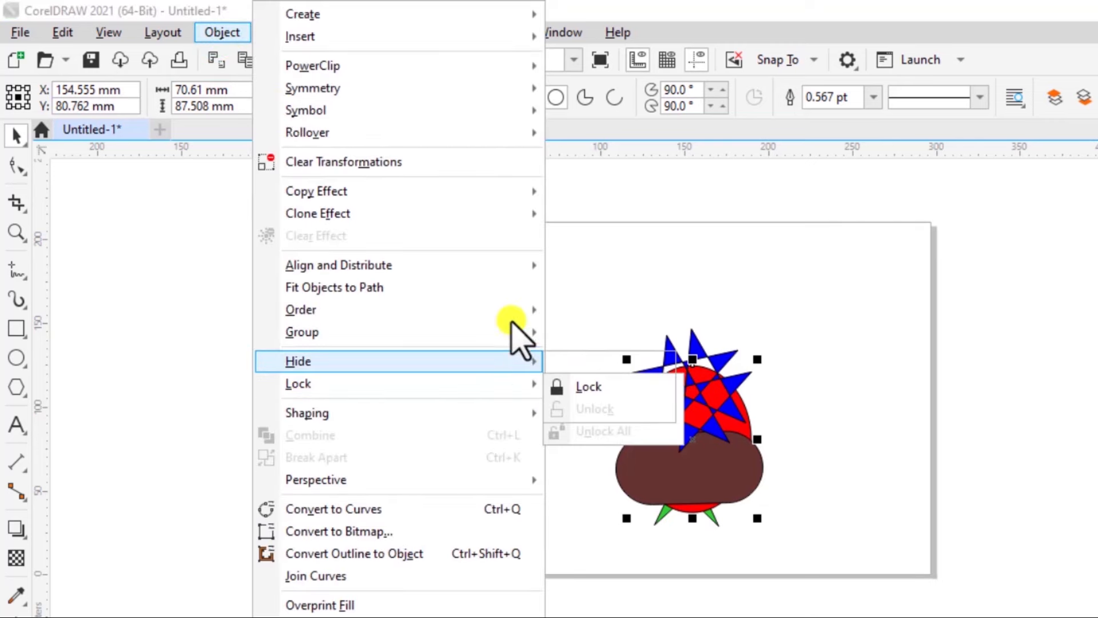
{"action": "mouse_move", "coordinate": [530, 310]}
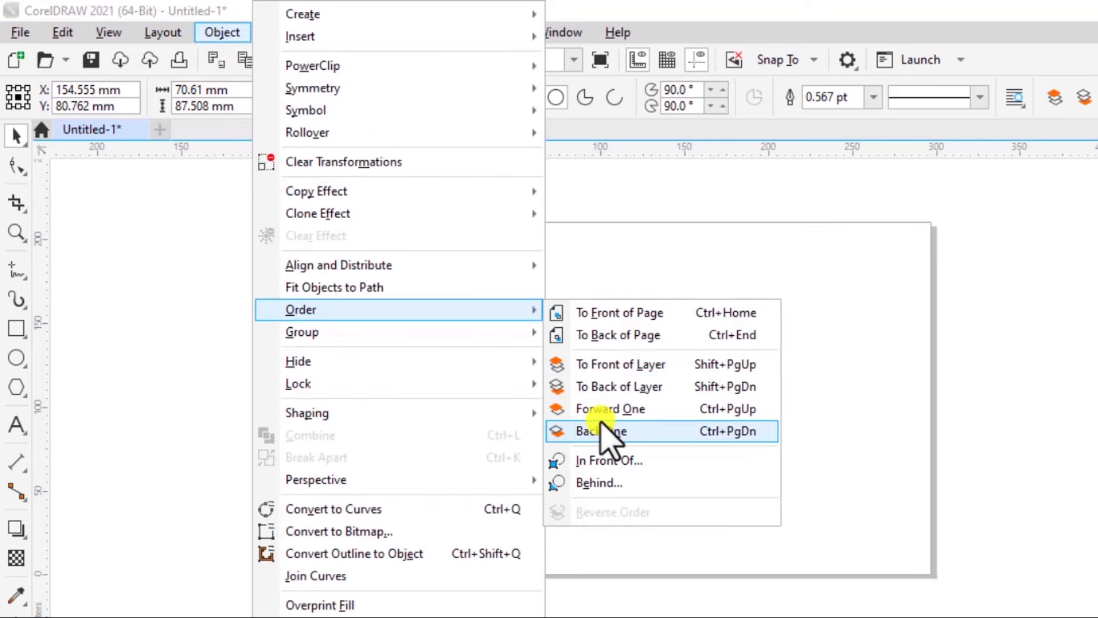
{"action": "left_click", "coordinate": [600, 426]}
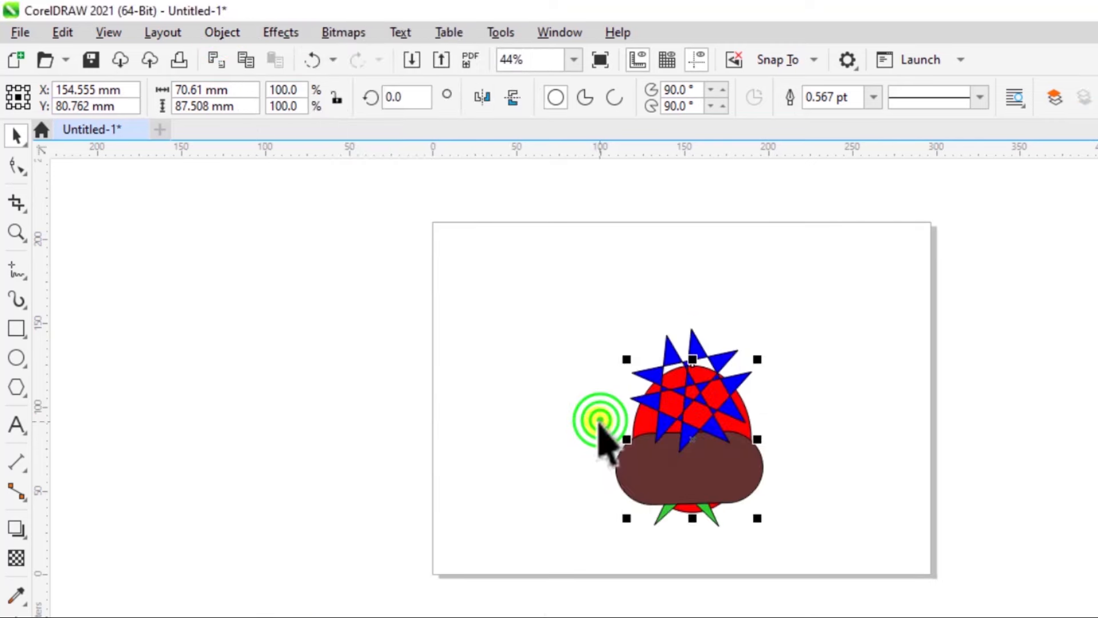
{"action": "left_click", "coordinate": [681, 524]}
{"action": "left_click", "coordinate": [689, 508]}
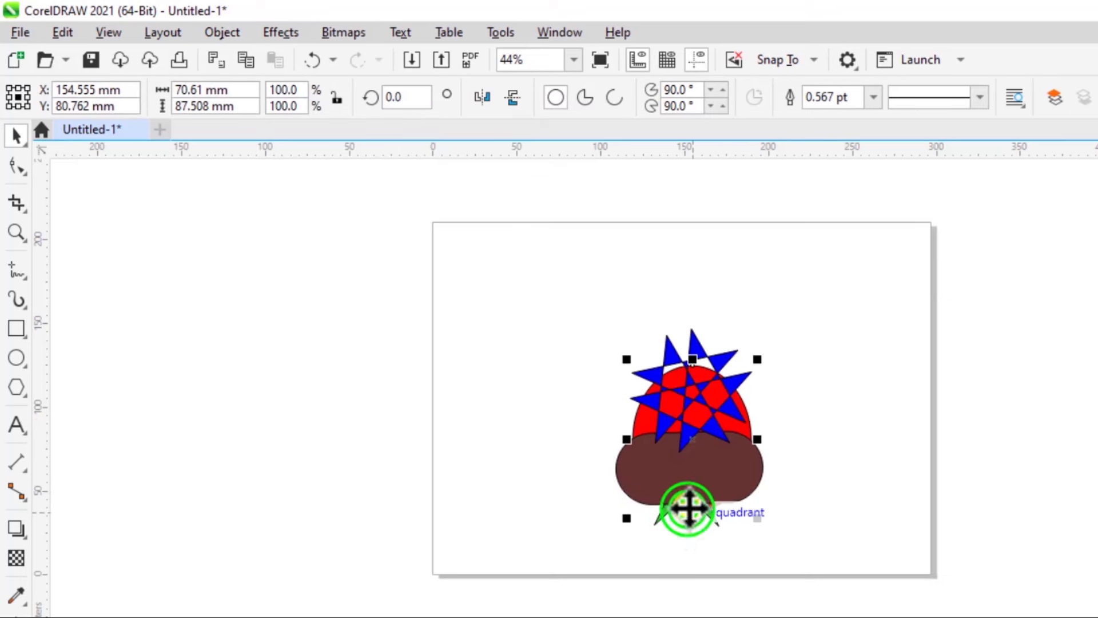
{"action": "left_click", "coordinate": [663, 554]}
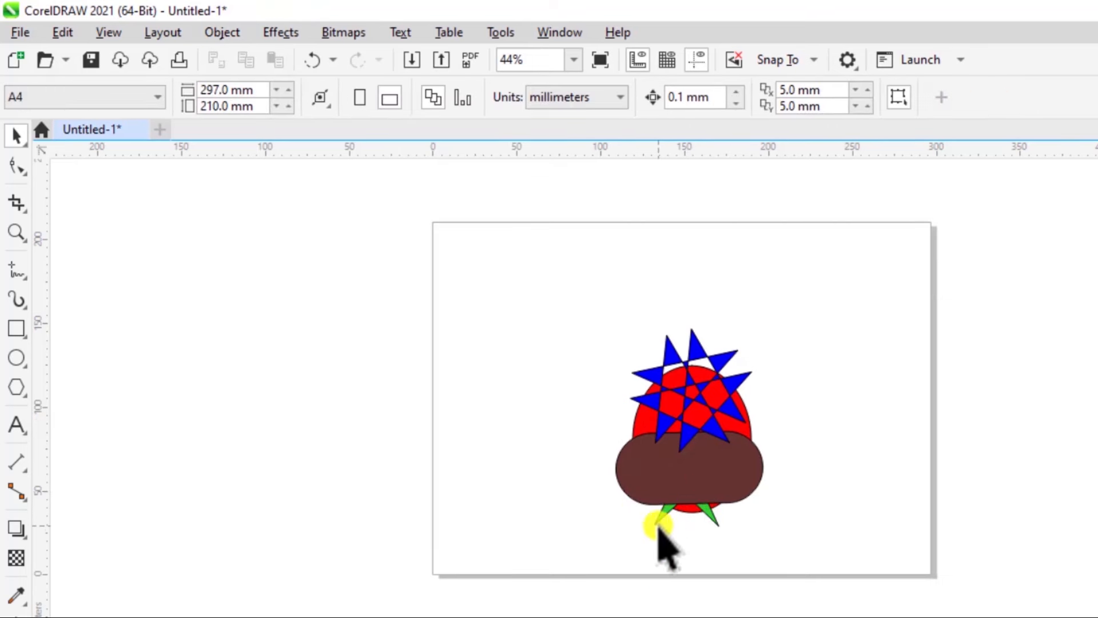
- Bring the green five-pointed star forward one level, in front of the brown rounded rectangle
{"action": "left_click", "coordinate": [659, 516]}
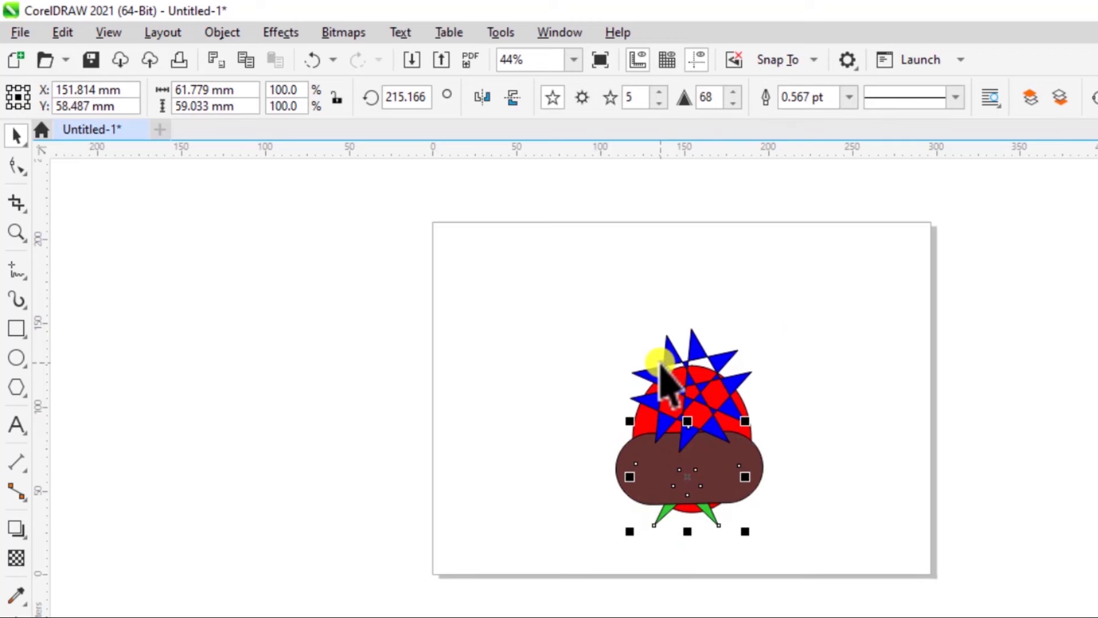
{"action": "left_click", "coordinate": [223, 32]}
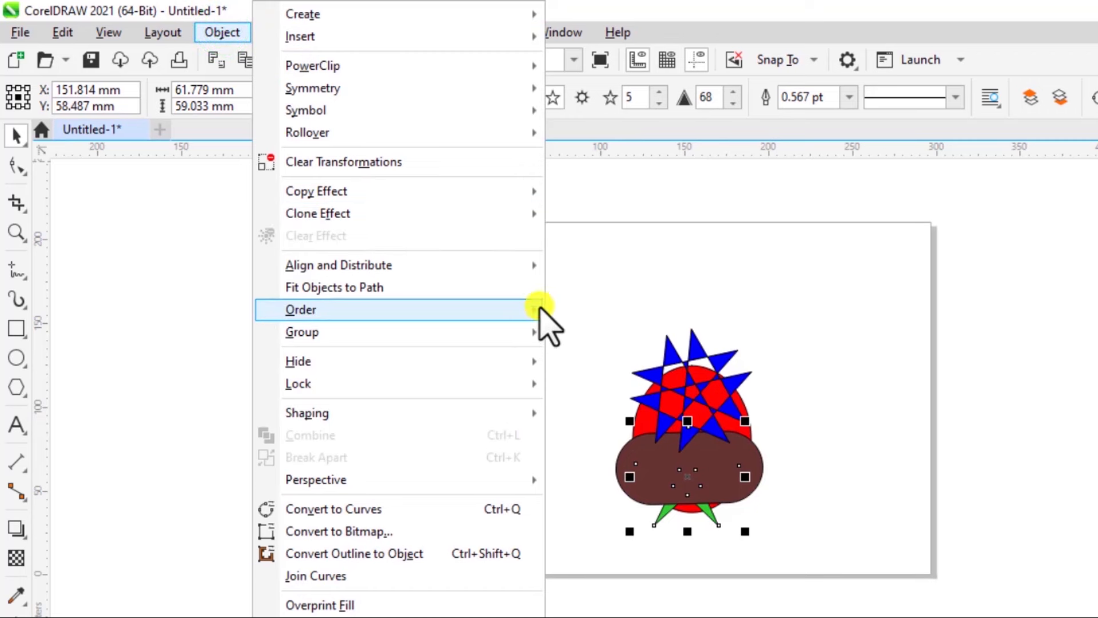
{"action": "mouse_move", "coordinate": [533, 307]}
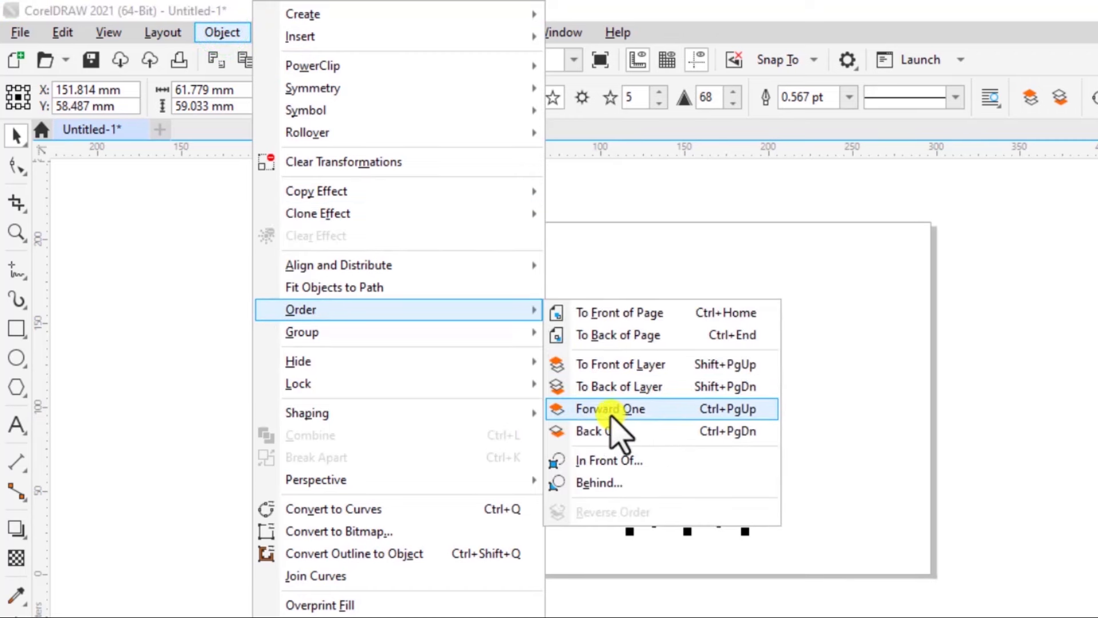
{"action": "left_click", "coordinate": [634, 409]}
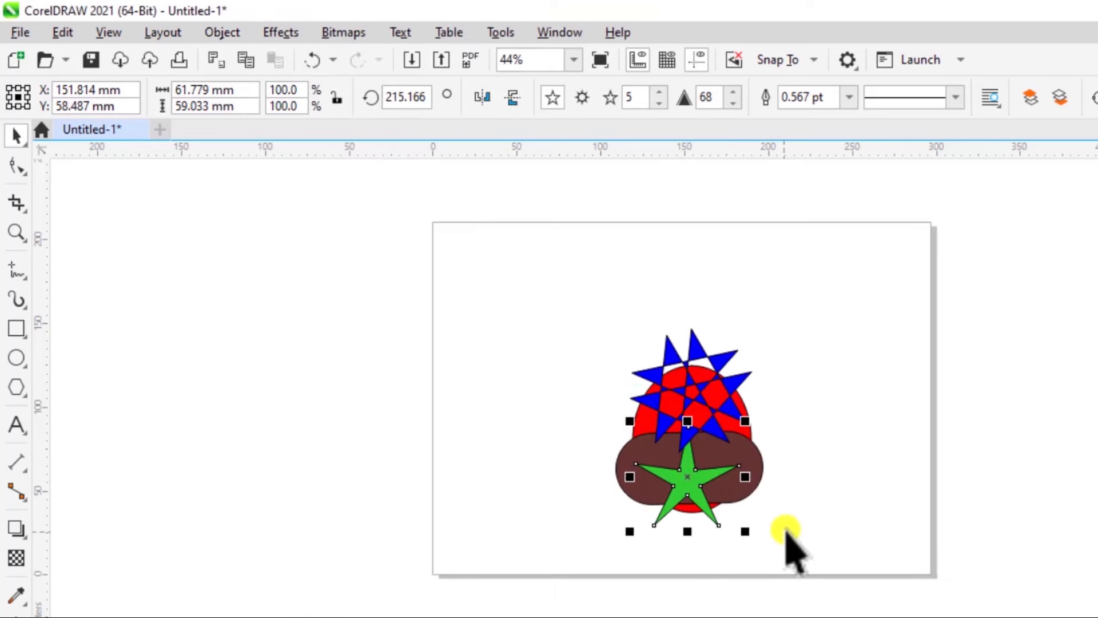
- Move the blue star shape down so it overlaps the green star on the brown rounded rectangle
{"action": "left_click", "coordinate": [690, 386]}
{"action": "left_click_drag", "start_coordinate": [690, 387], "coordinate": [661, 491]}
{"action": "left_click", "coordinate": [783, 525]}
{"action": "left_click", "coordinate": [668, 483]}
{"action": "left_click", "coordinate": [849, 476]}
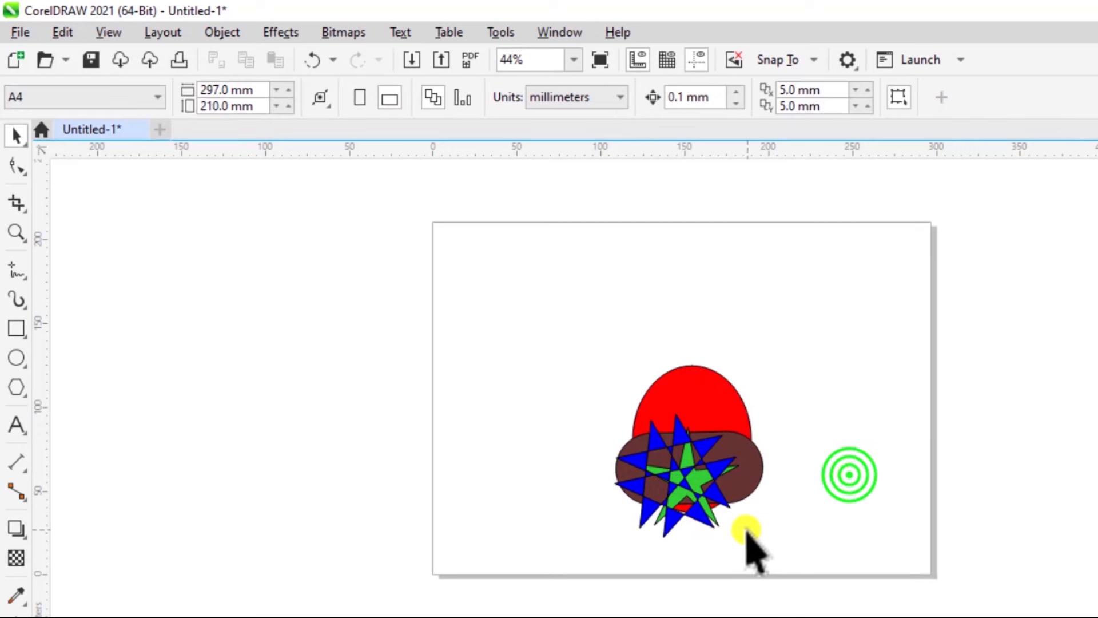
- Bring the green star forward one level, in front of the blue star shape
{"action": "left_click", "coordinate": [715, 518]}
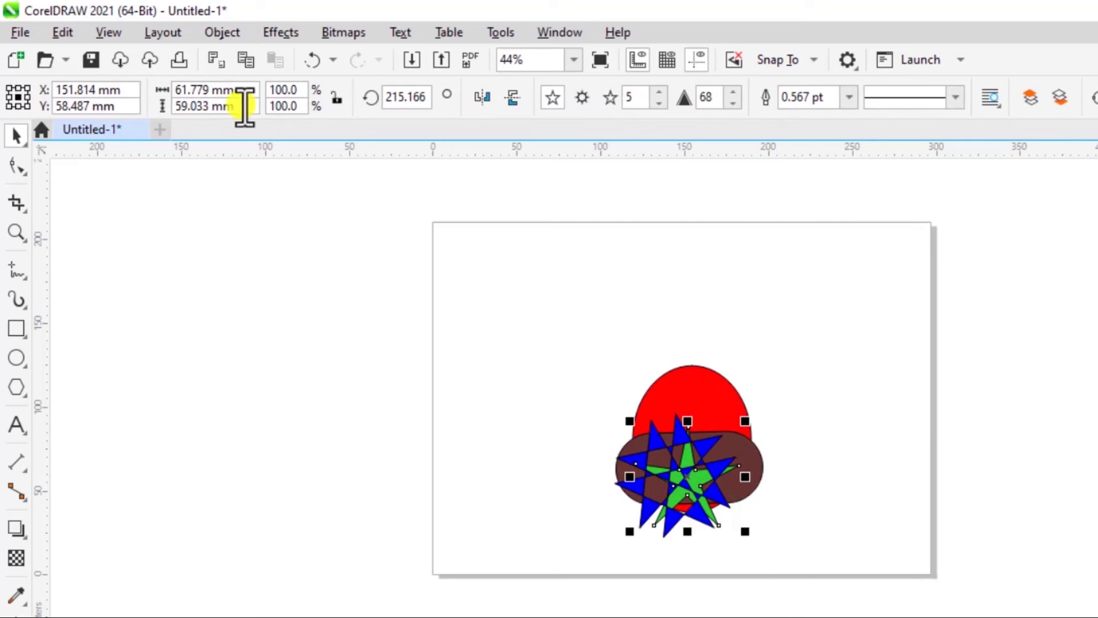
{"action": "left_click", "coordinate": [227, 33]}
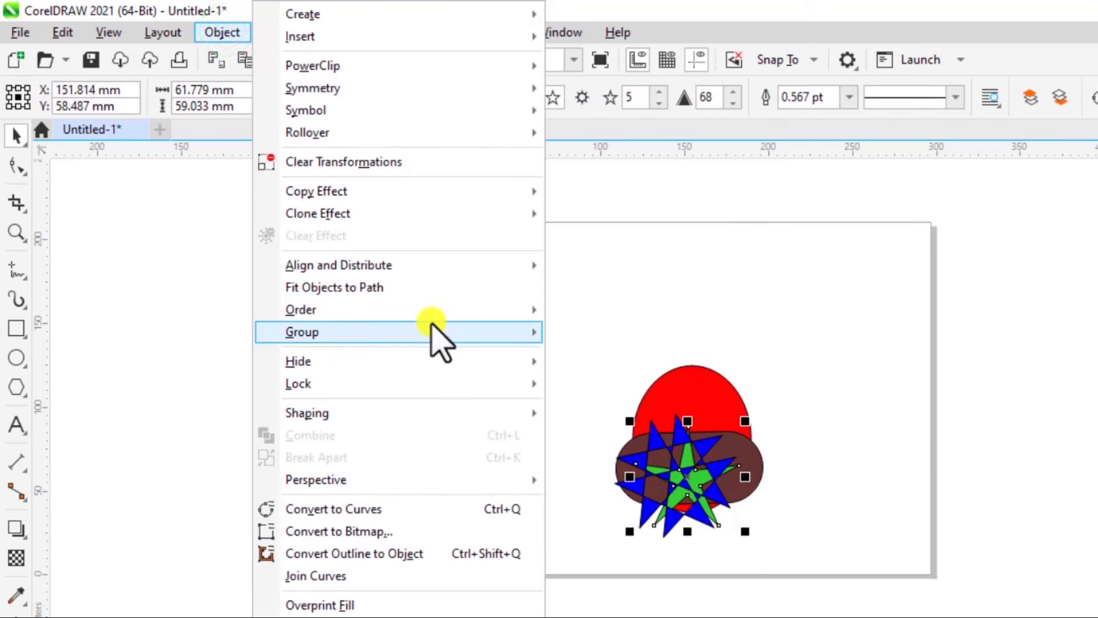
{"action": "mouse_move", "coordinate": [525, 330]}
{"action": "mouse_move", "coordinate": [534, 312]}
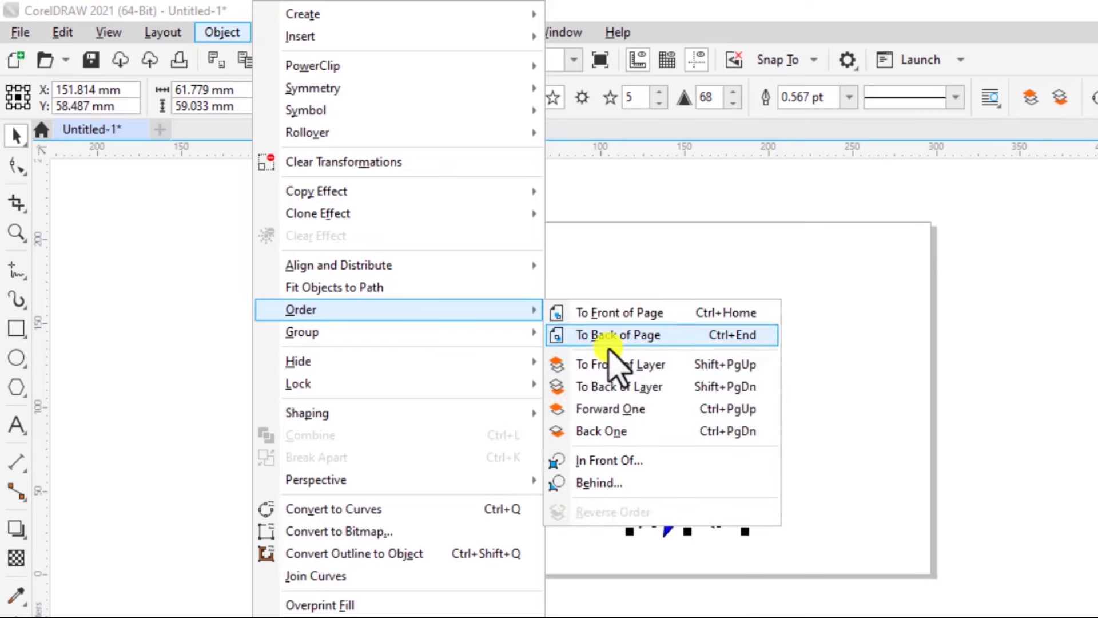
{"action": "left_click", "coordinate": [642, 408]}
{"action": "left_click", "coordinate": [822, 414]}
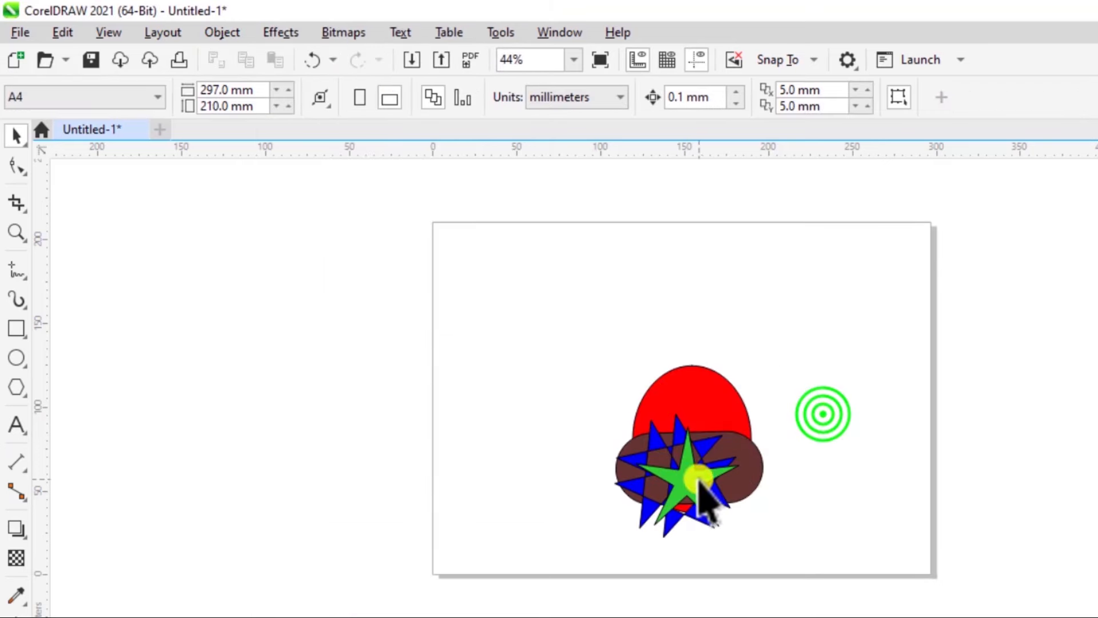
- Move the green star to about X 51 mm, Y 98 mm, and the blue star to the upper right of the page
{"action": "left_click_drag", "start_coordinate": [703, 480], "coordinate": [798, 372]}
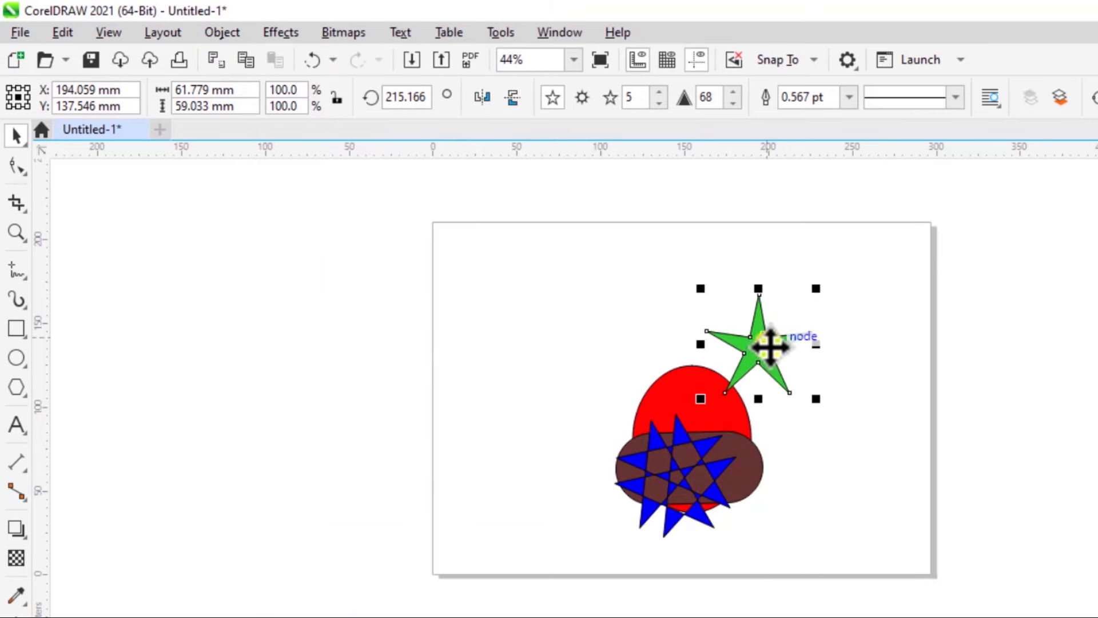
{"action": "left_click_drag", "start_coordinate": [765, 338], "coordinate": [523, 398]}
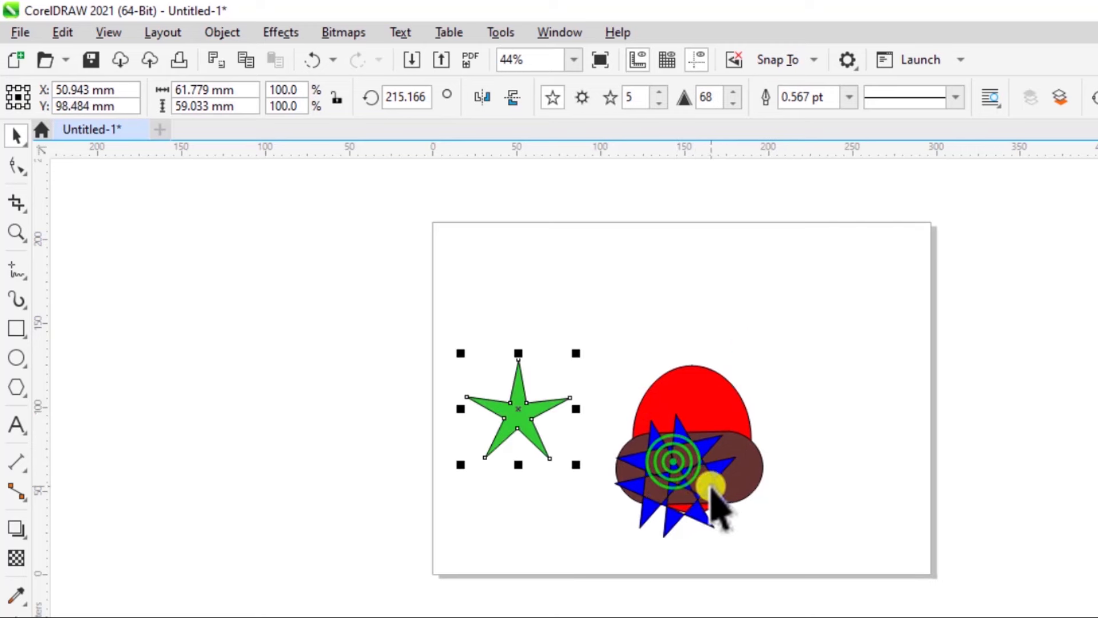
{"action": "left_click_drag", "start_coordinate": [712, 491], "coordinate": [836, 326]}
- Move the brown rounded rectangle to about X 155 mm, Y 84 mm over the red ellipse and send it back one level
{"action": "left_click_drag", "start_coordinate": [657, 483], "coordinate": [672, 444]}
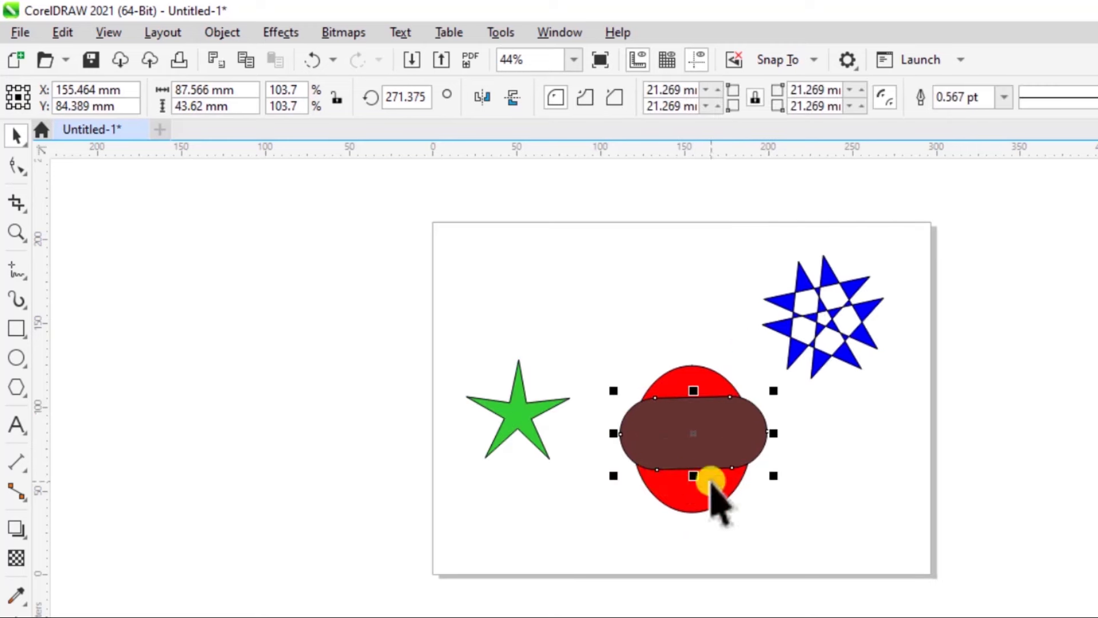
{"action": "left_click", "coordinate": [224, 26]}
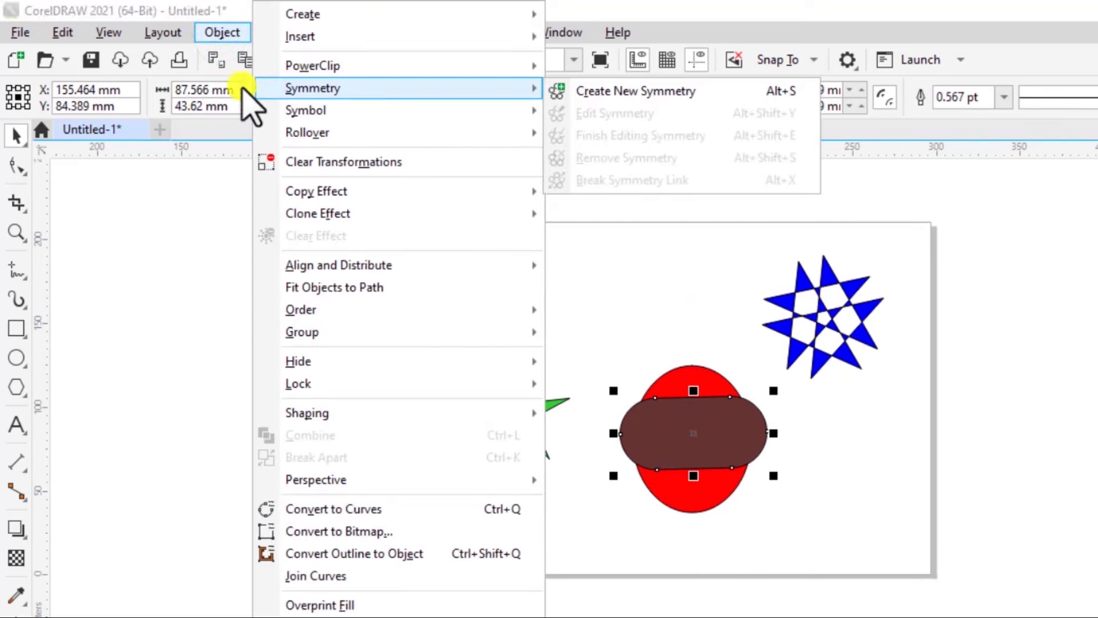
{"action": "mouse_move", "coordinate": [366, 312]}
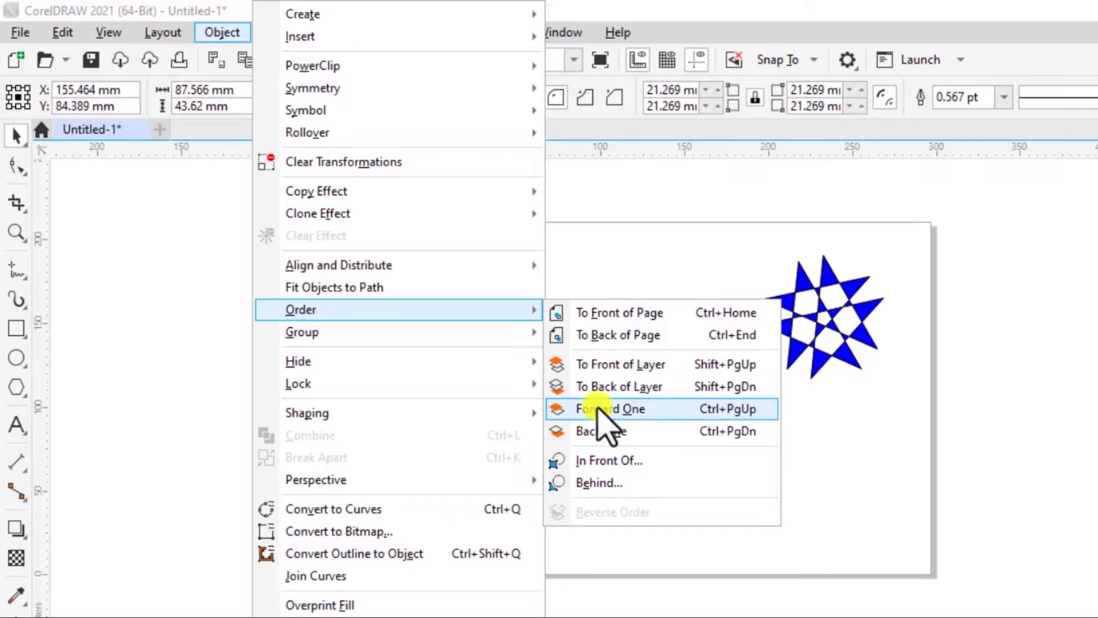
{"action": "left_click", "coordinate": [622, 432]}
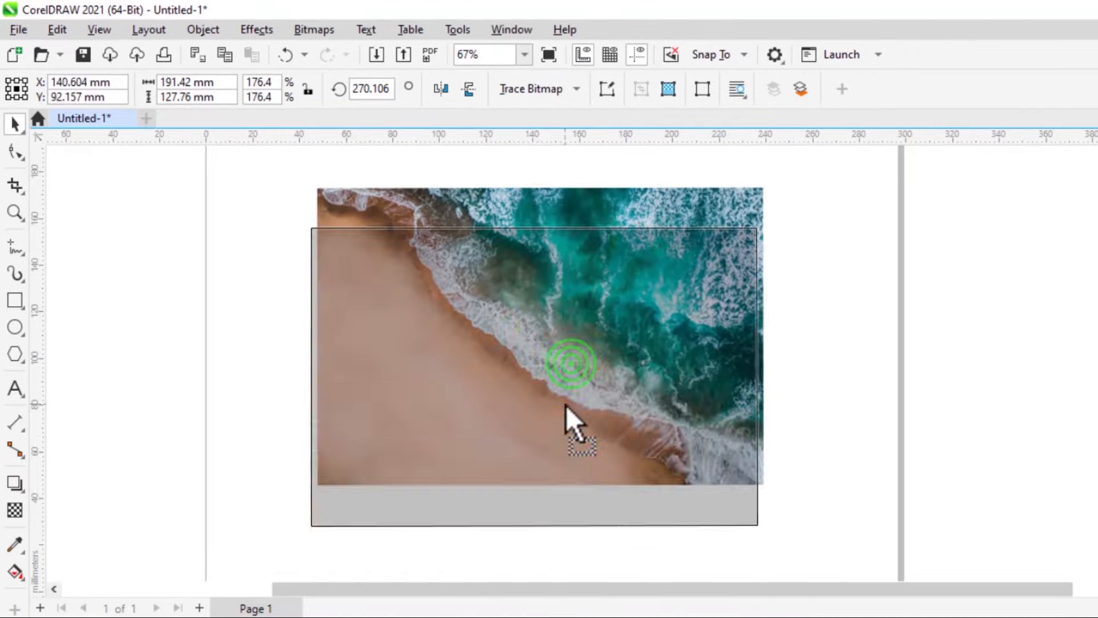
- Reposition the beach photo behind the OCEAN text outline, centred at about X 134 mm, Y 109 mm
{"action": "left_click_drag", "start_coordinate": [565, 405], "coordinate": [516, 335]}
{"action": "left_click_drag", "start_coordinate": [708, 302], "coordinate": [689, 363]}
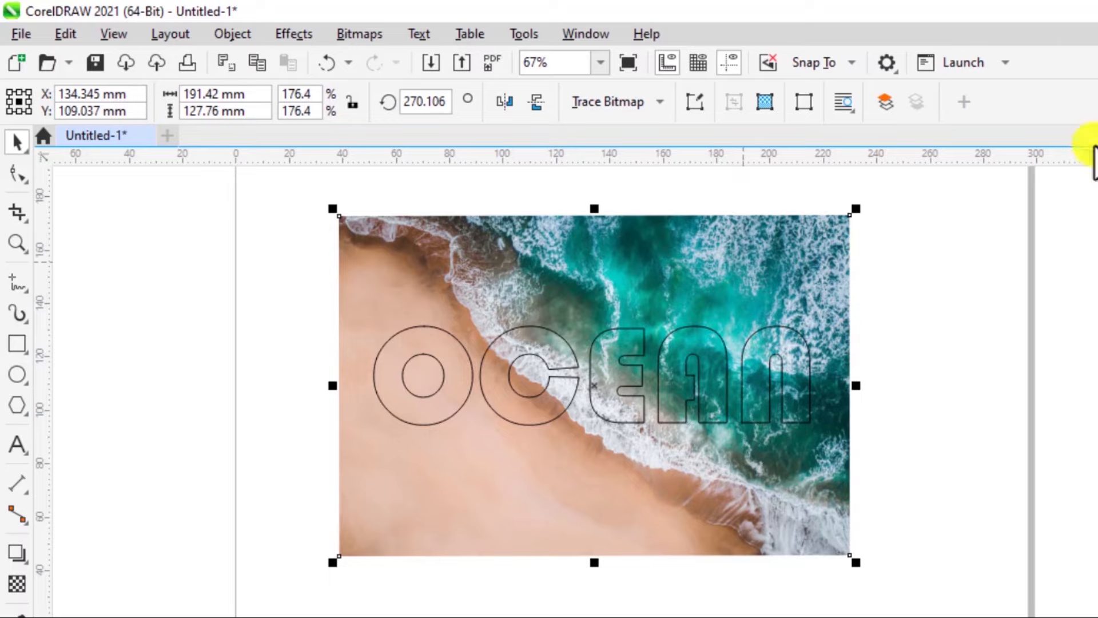
{"action": "left_click", "coordinate": [715, 280]}
{"action": "left_click", "coordinate": [973, 368]}
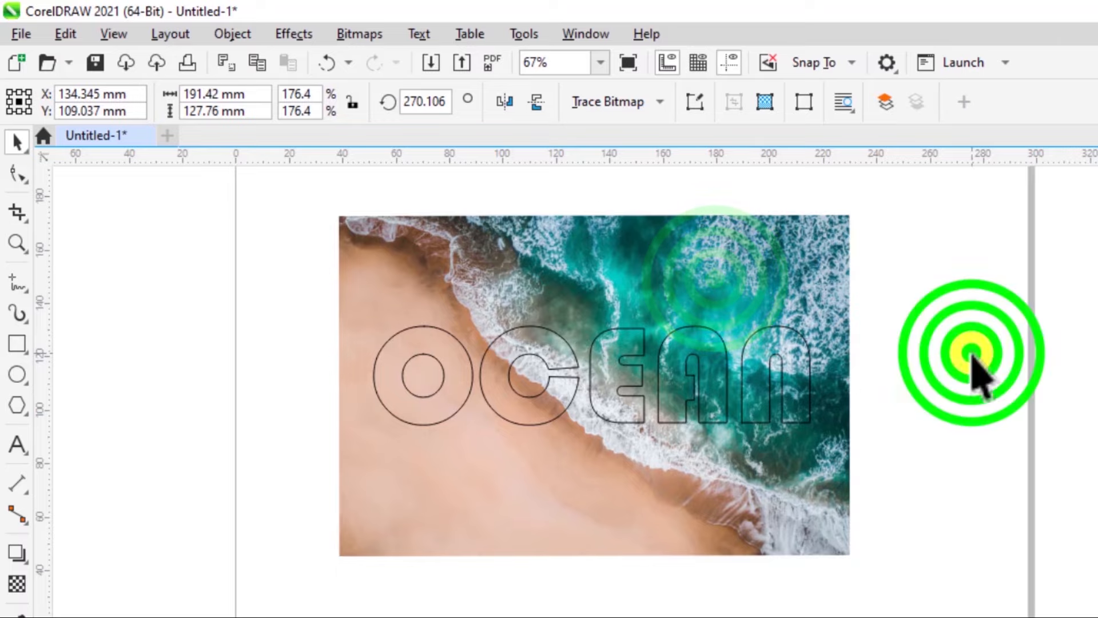
- Reposition the OCEAN text outline over the beach photo, centred at about X 136 mm, Y 112 mm
{"action": "left_click_drag", "start_coordinate": [681, 390], "coordinate": [882, 502]}
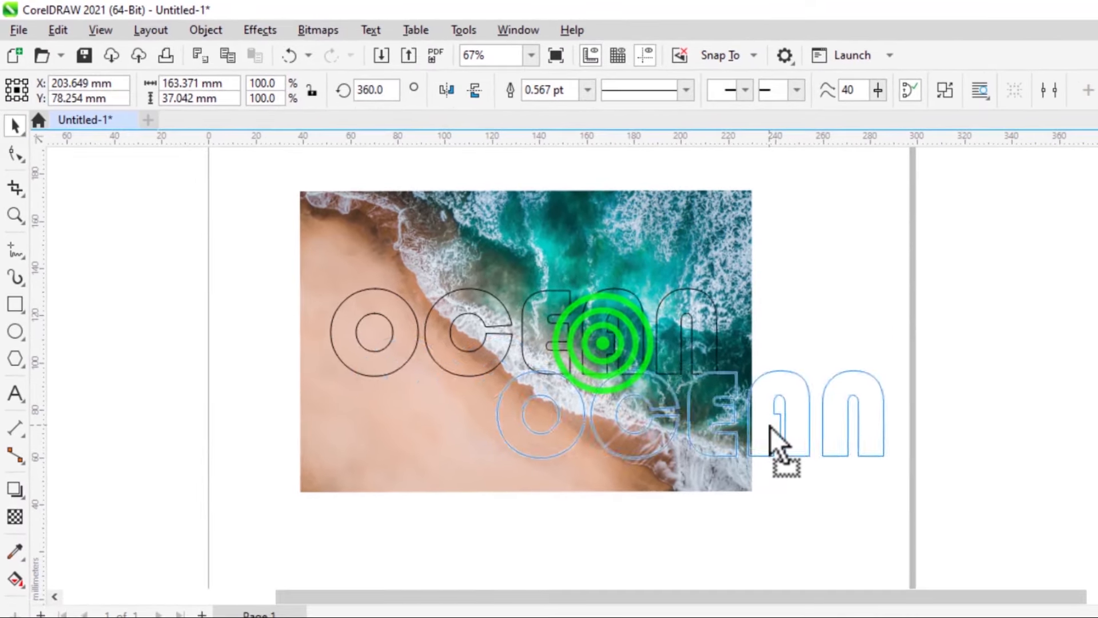
{"action": "left_click_drag", "start_coordinate": [773, 429], "coordinate": [616, 350]}
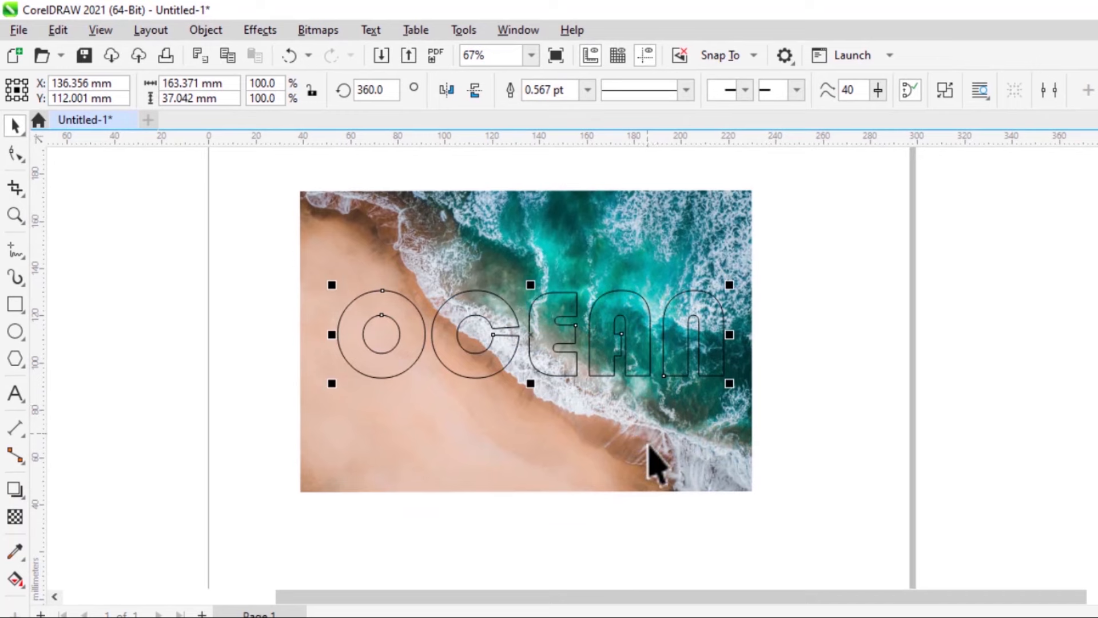
{"action": "left_click", "coordinate": [503, 416]}
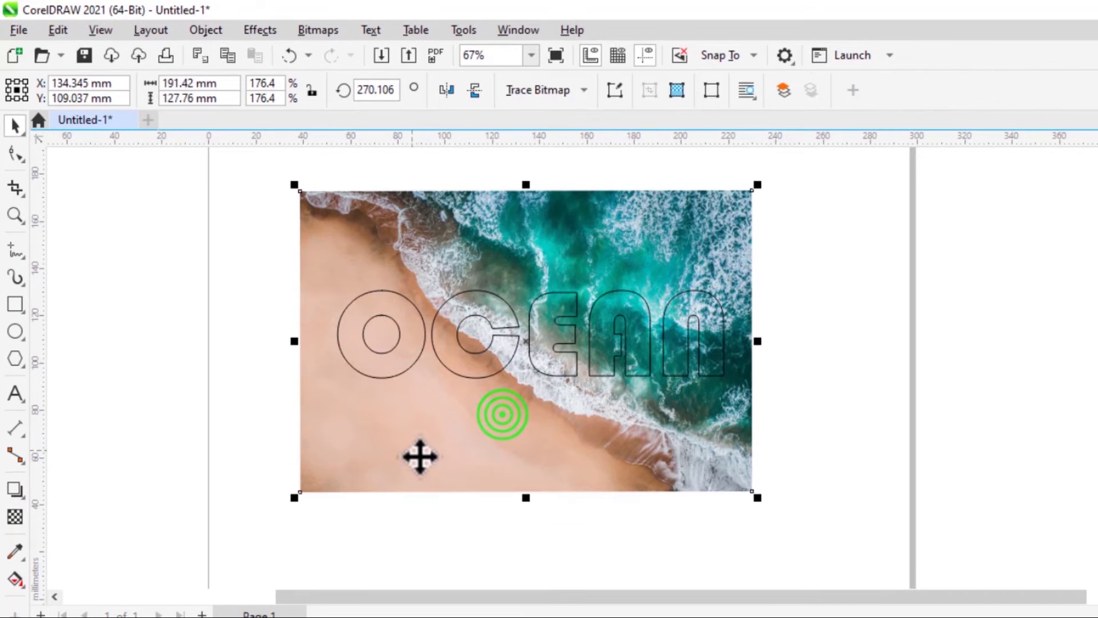
{"action": "left_click", "coordinate": [881, 371]}
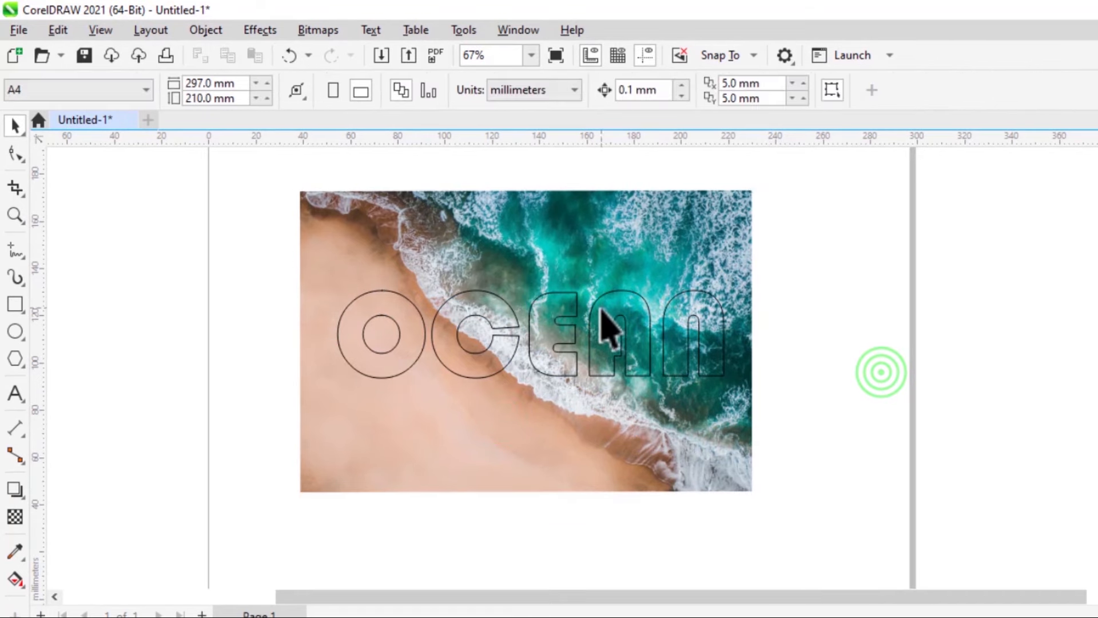
- PowerClip the beach photo inside the OCEAN text outline
{"action": "left_click", "coordinate": [489, 450]}
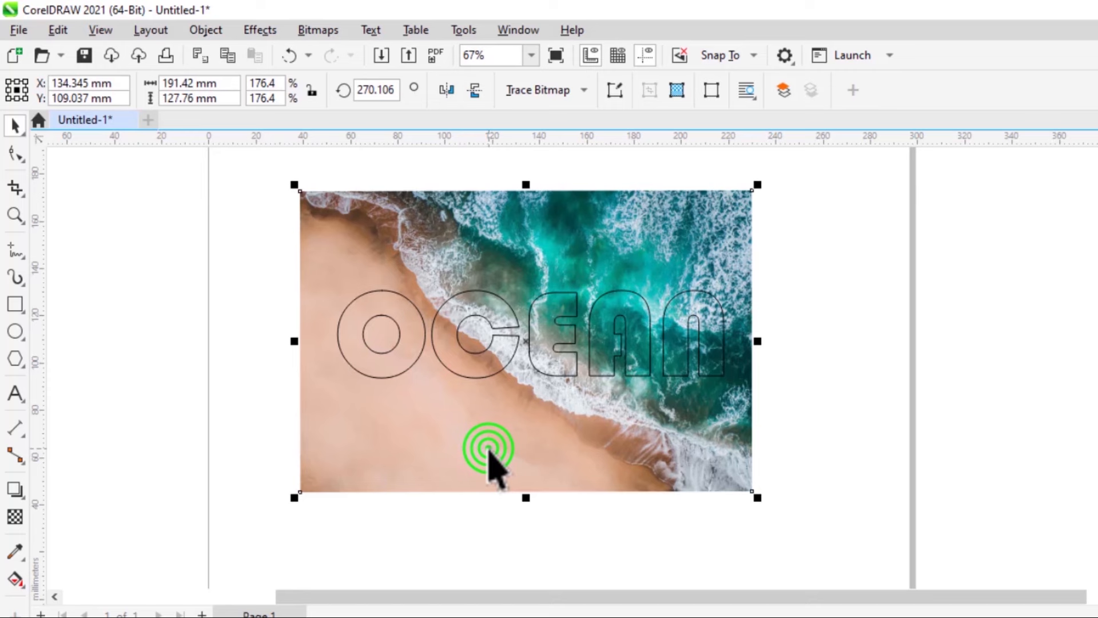
{"action": "left_click", "coordinate": [193, 29]}
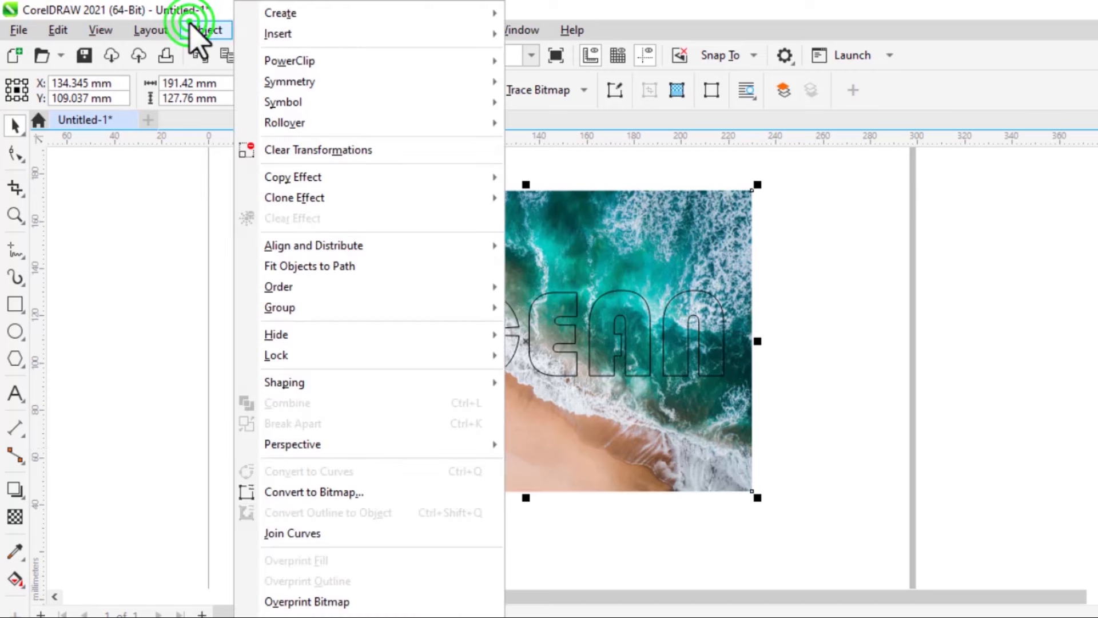
{"action": "mouse_move", "coordinate": [321, 62]}
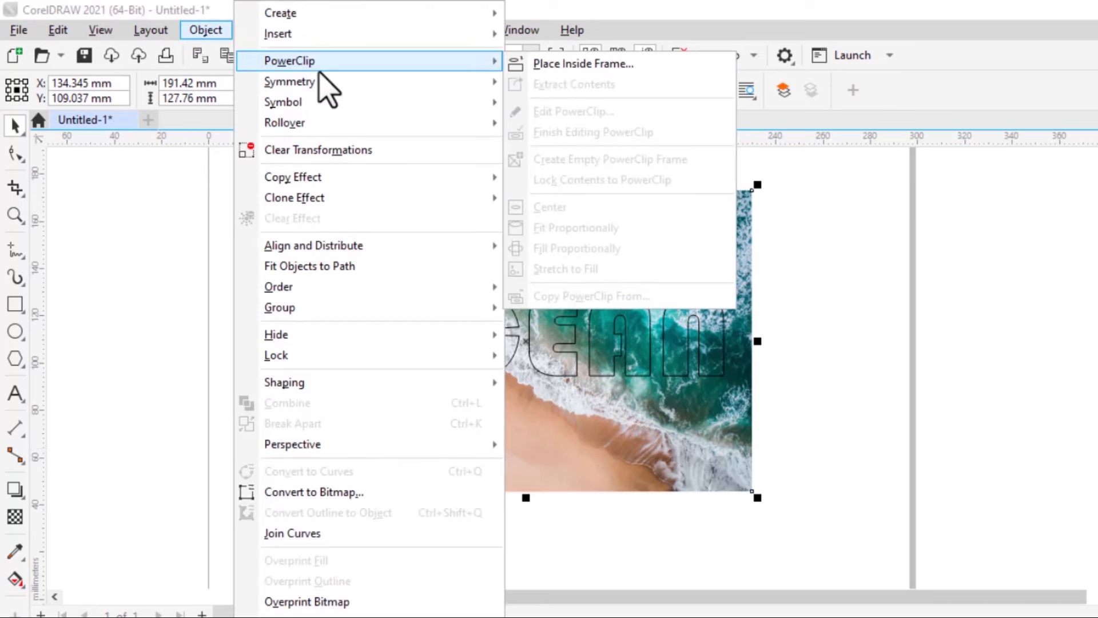
{"action": "left_click", "coordinate": [558, 64]}
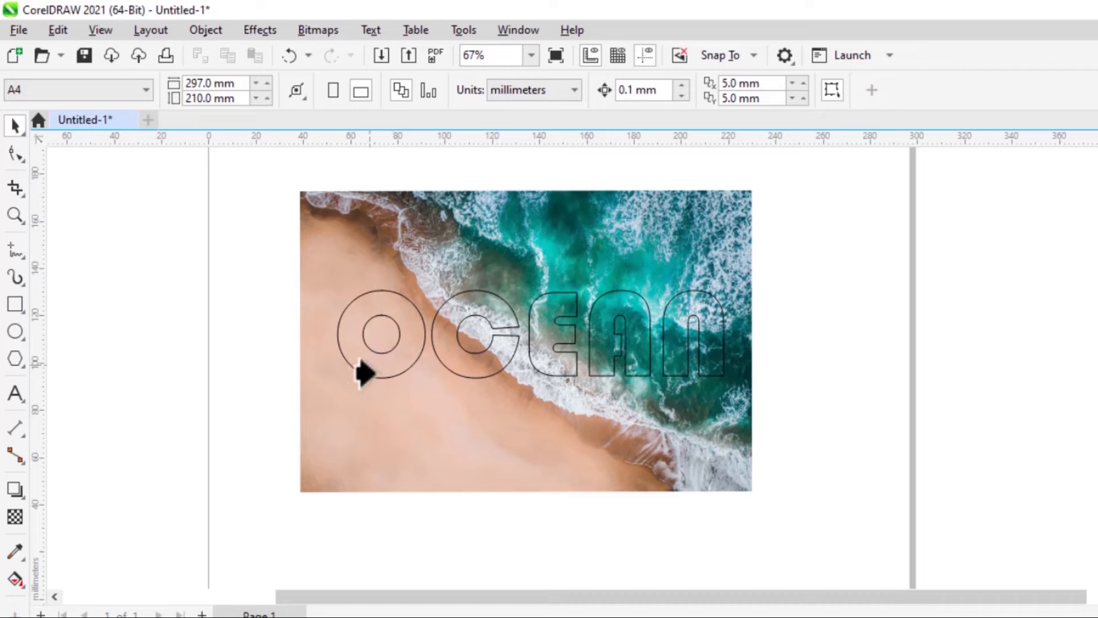
{"action": "left_click", "coordinate": [385, 363]}
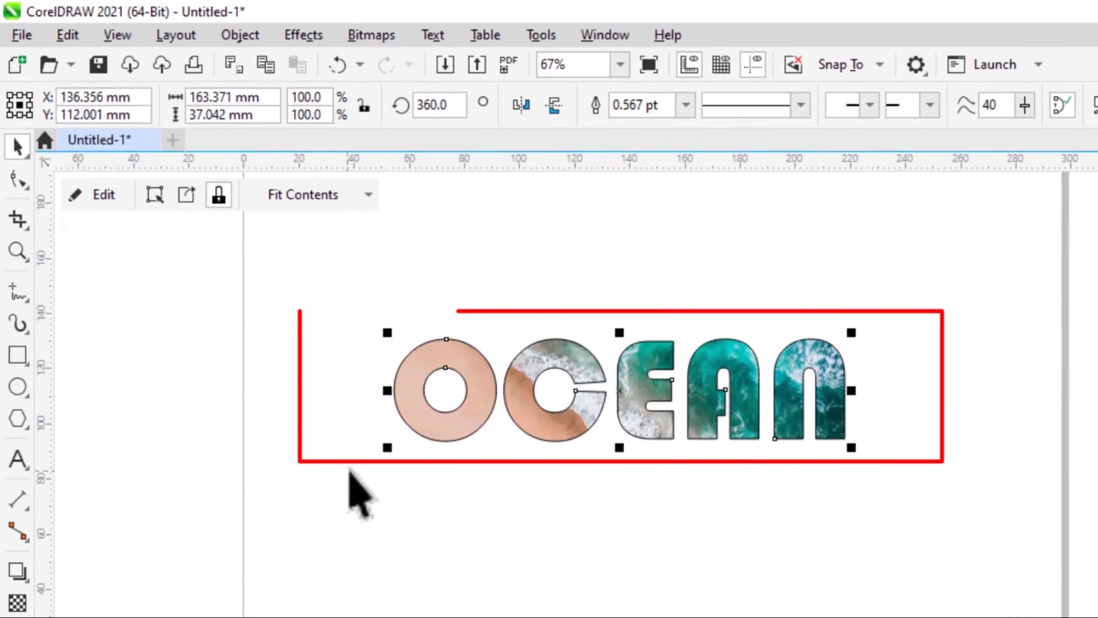
{"action": "left_click", "coordinate": [352, 471]}
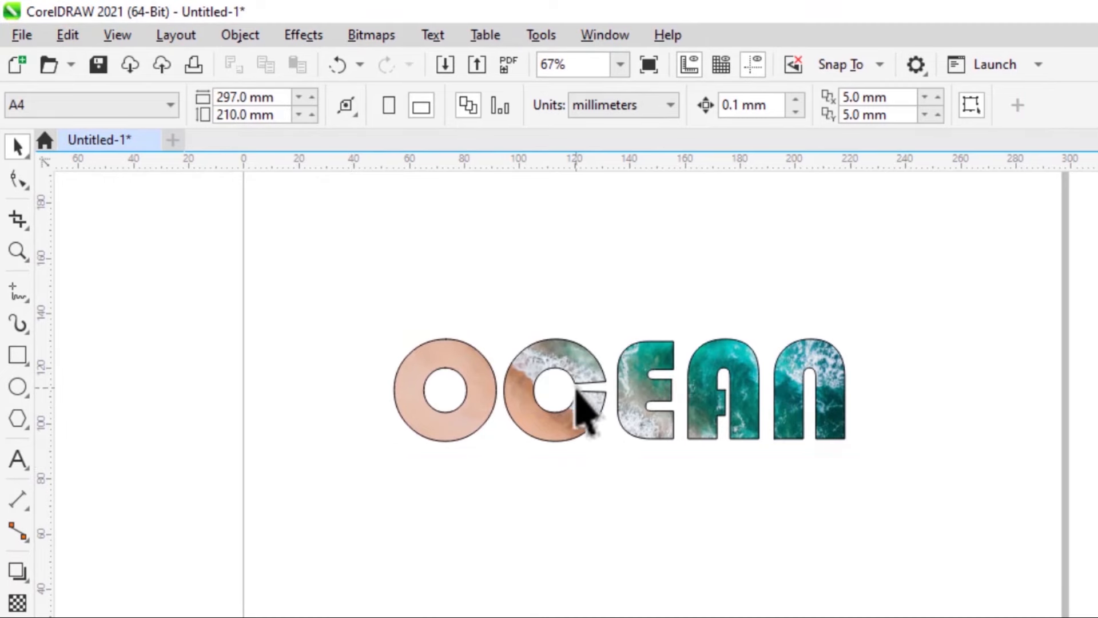
- Edit the OCEAN PowerClip, moving the photo inside it to about X 124 mm, Y 92 mm, and finish editing
{"action": "left_click", "coordinate": [574, 427]}
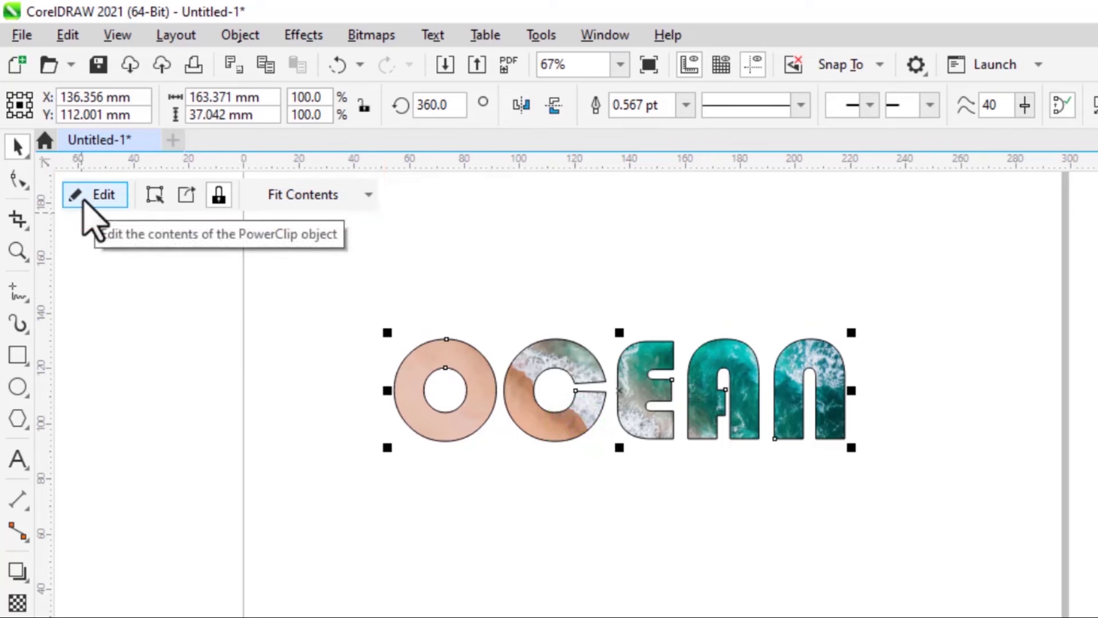
{"action": "left_click", "coordinate": [103, 195]}
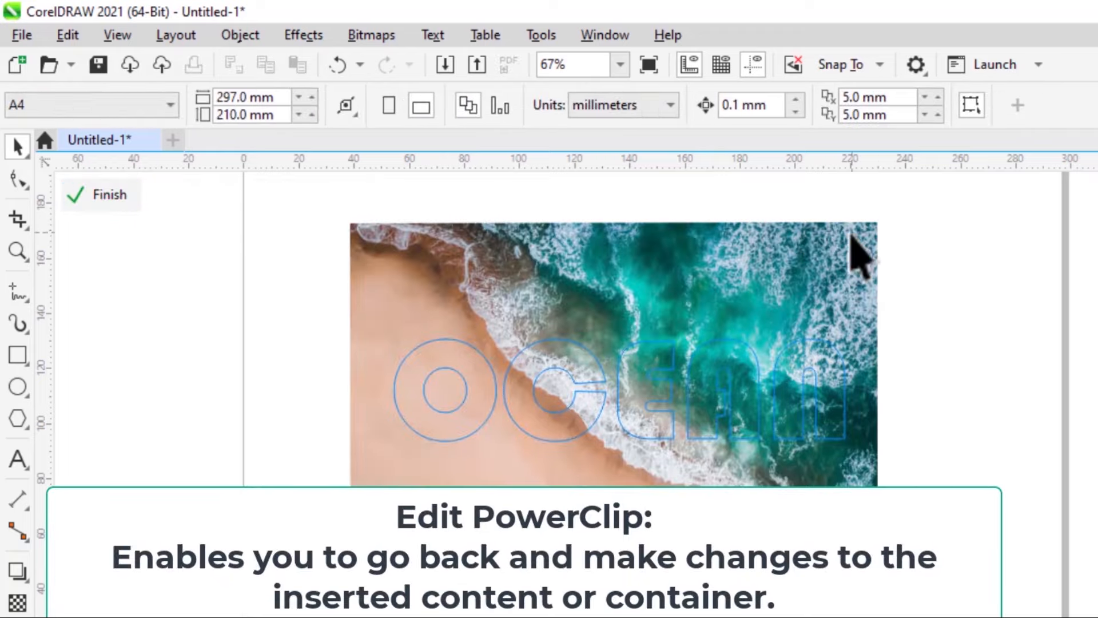
{"action": "left_click_drag", "start_coordinate": [834, 245], "coordinate": [802, 258]}
{"action": "mouse_move", "coordinate": [782, 532]}
{"action": "left_mouse_down"}
{"action": "mouse_move", "coordinate": [839, 537]}
{"action": "mouse_move", "coordinate": [787, 495]}
{"action": "mouse_move", "coordinate": [802, 544]}
{"action": "mouse_move", "coordinate": [777, 537]}
{"action": "left_mouse_up"}
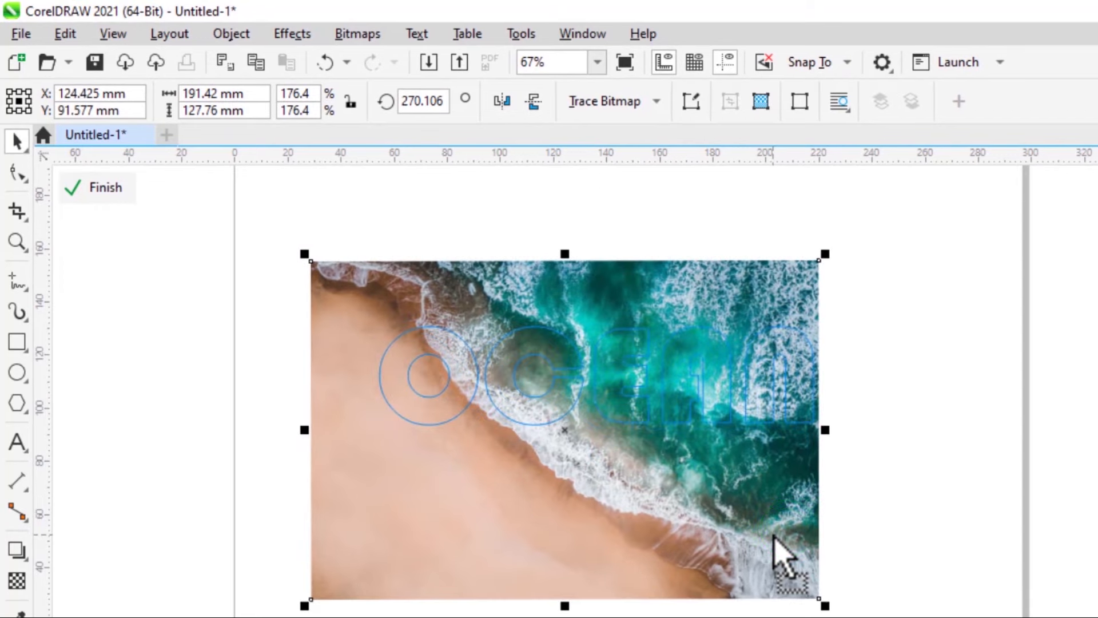
{"action": "left_click", "coordinate": [94, 193]}
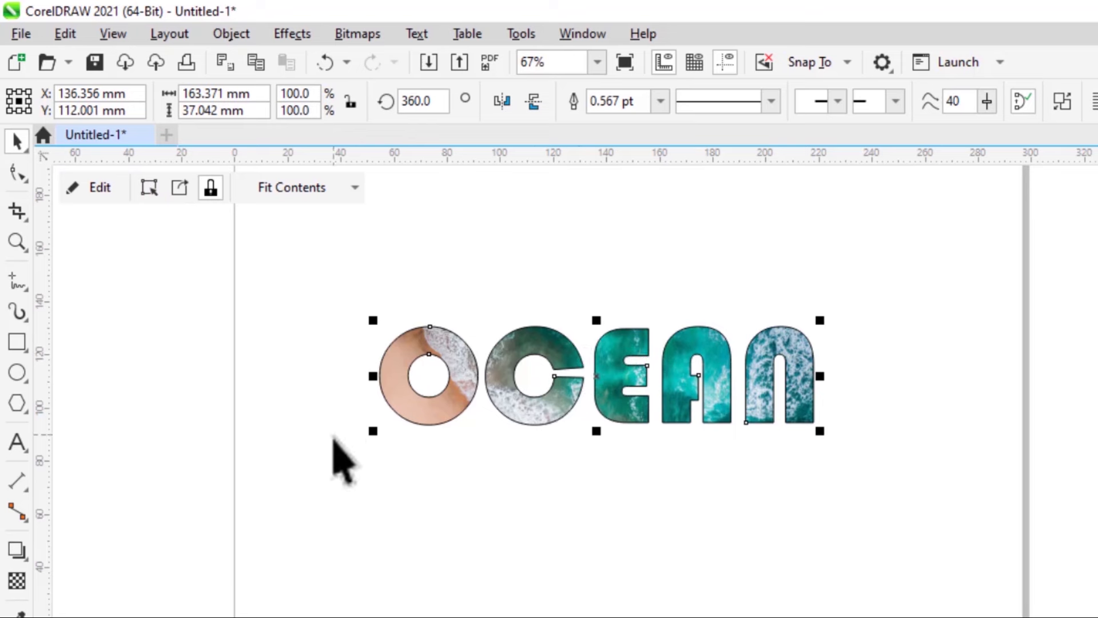
- Select the contents of the OCEAN PowerClip directly and move the photo to about X 138 mm, Y 84 mm
{"action": "left_click", "coordinate": [148, 188]}
{"action": "mouse_move", "coordinate": [522, 405]}
{"action": "left_mouse_down"}
{"action": "mouse_move", "coordinate": [490, 421]}
{"action": "mouse_move", "coordinate": [536, 442]}
{"action": "mouse_move", "coordinate": [504, 452]}
{"action": "mouse_move", "coordinate": [559, 429]}
{"action": "mouse_move", "coordinate": [663, 437]}
{"action": "mouse_move", "coordinate": [554, 409]}
{"action": "mouse_move", "coordinate": [526, 413]}
{"action": "left_mouse_up"}
{"action": "left_click", "coordinate": [1047, 369]}
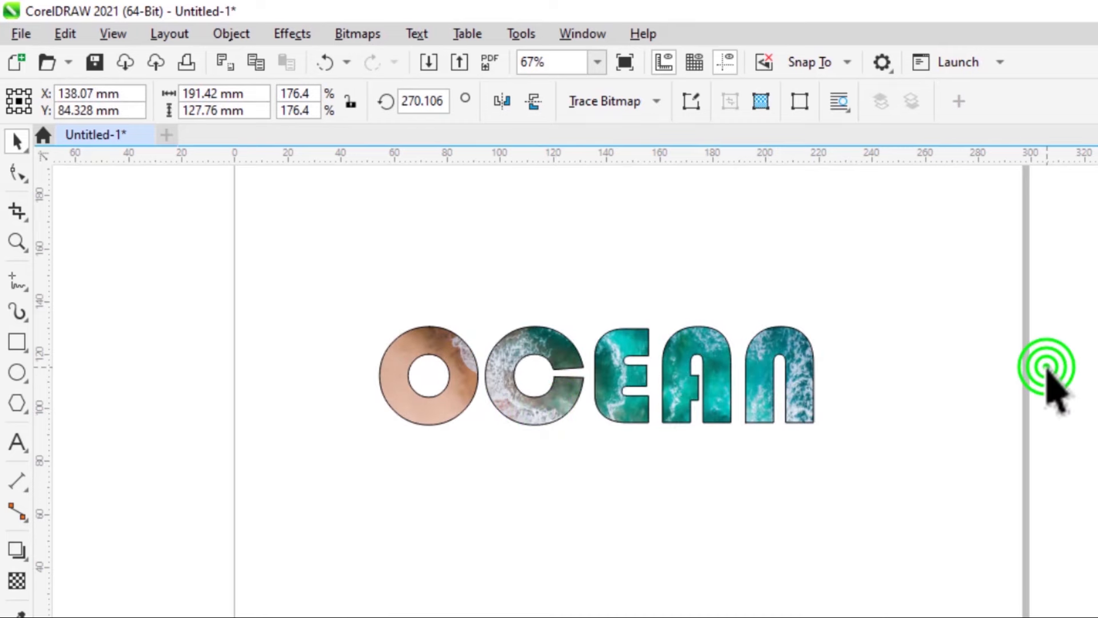
{"action": "left_click", "coordinate": [606, 372]}
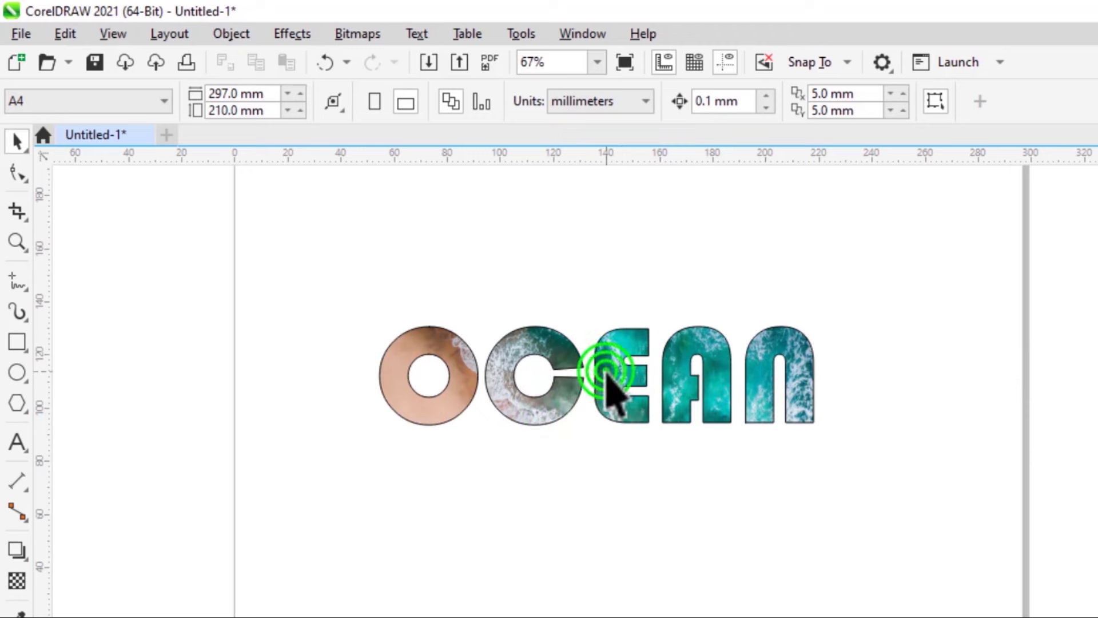
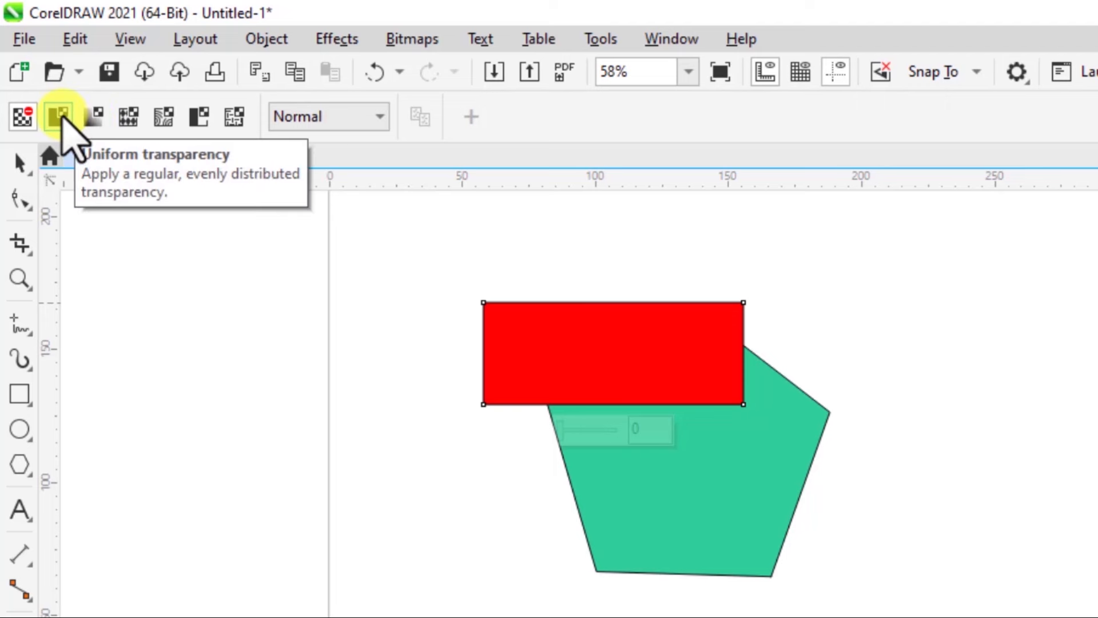
- Apply a uniform transparency of 50 to the red rectangle overlapping the green pentagon
{"action": "left_click", "coordinate": [62, 115]}
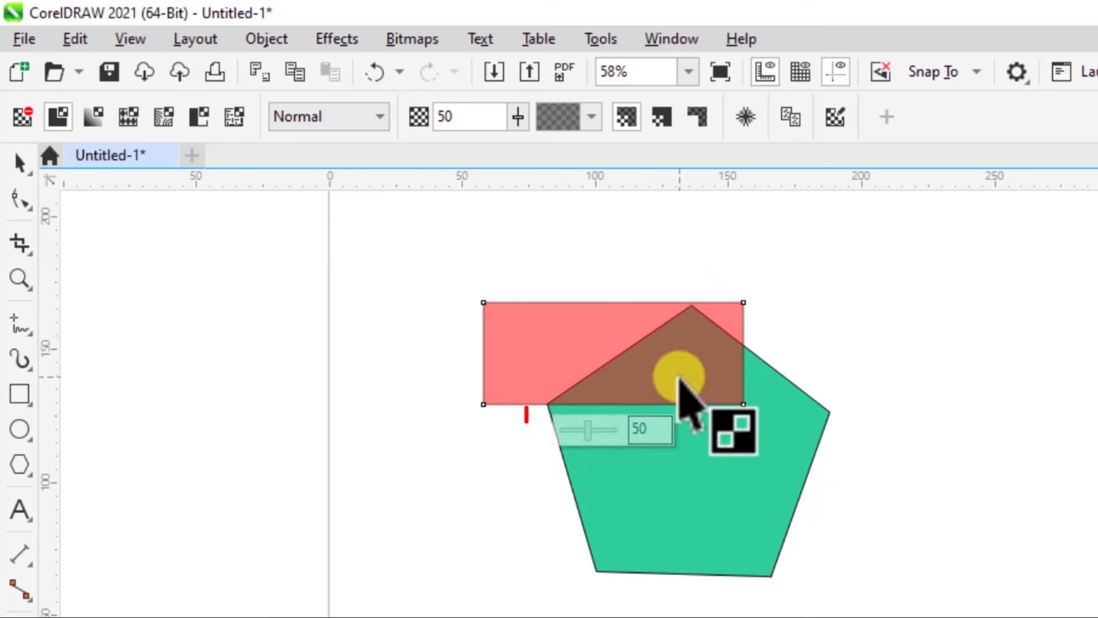
- Try several uniform transparency levels on the red rectangle, ending at 39
{"action": "left_click", "coordinate": [588, 433]}
{"action": "left_click_drag", "start_coordinate": [604, 439], "coordinate": [603, 439]}
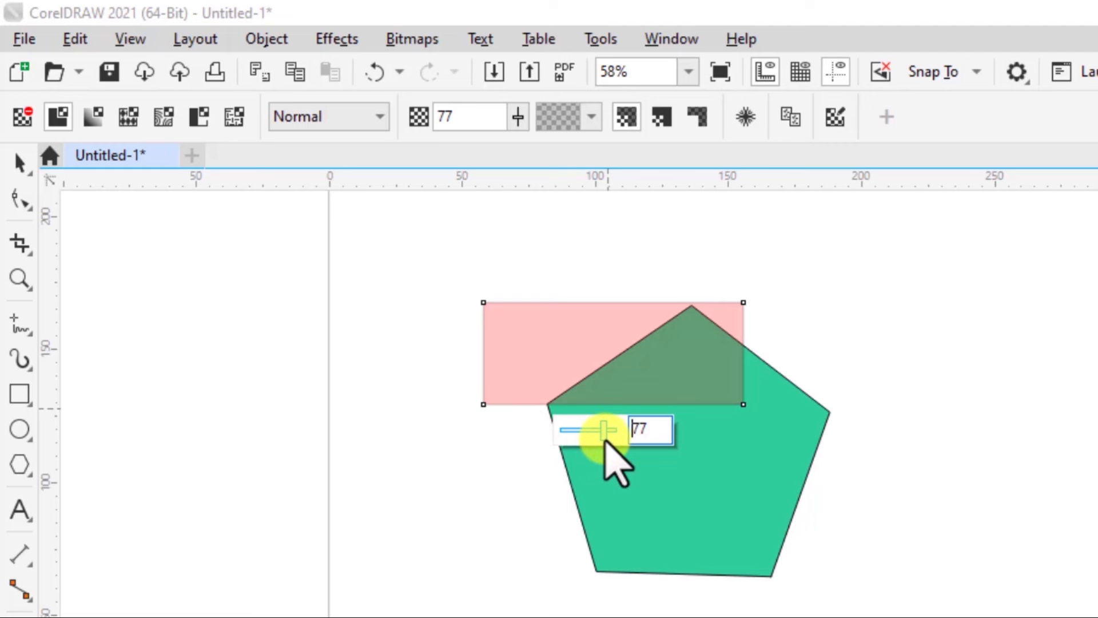
{"action": "left_click_drag", "start_coordinate": [606, 438], "coordinate": [607, 440]}
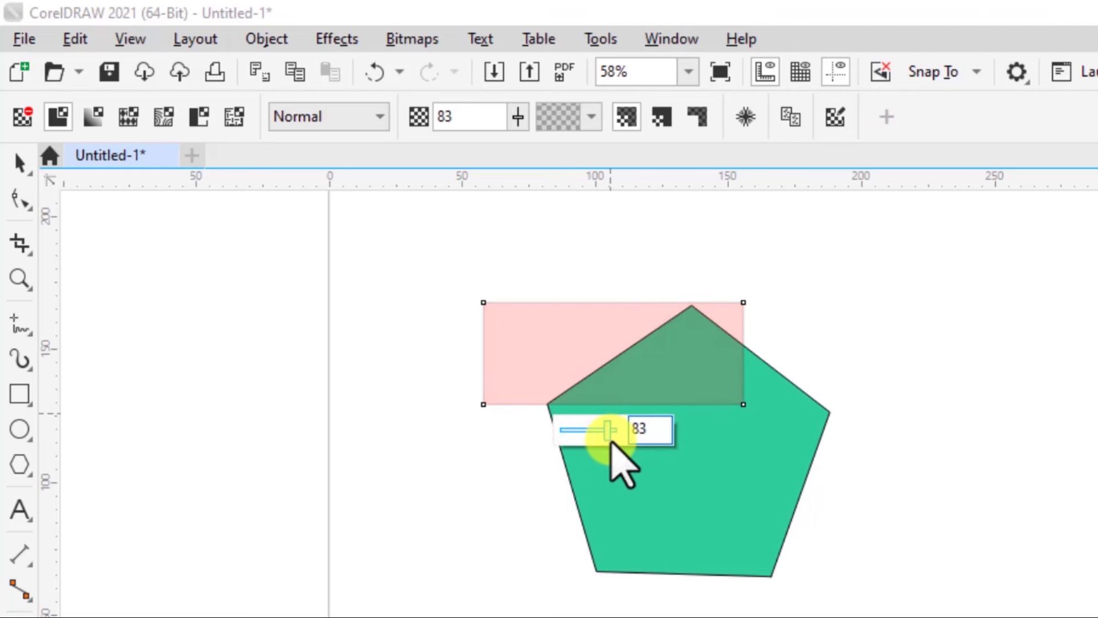
{"action": "left_click_drag", "start_coordinate": [609, 439], "coordinate": [576, 435]}
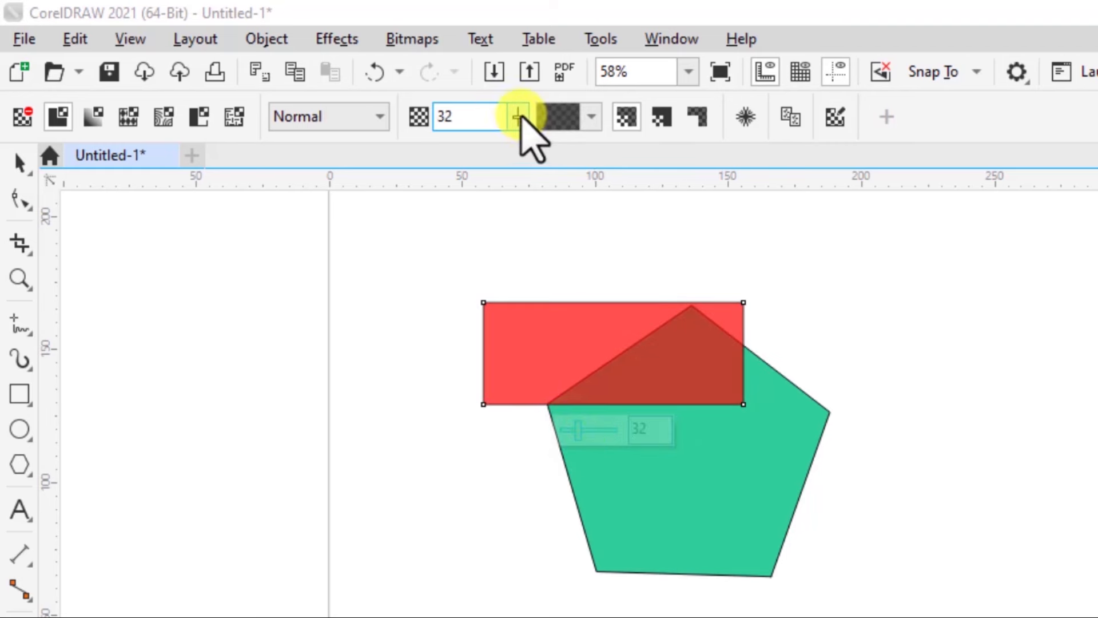
{"action": "left_click_drag", "start_coordinate": [518, 116], "coordinate": [585, 176]}
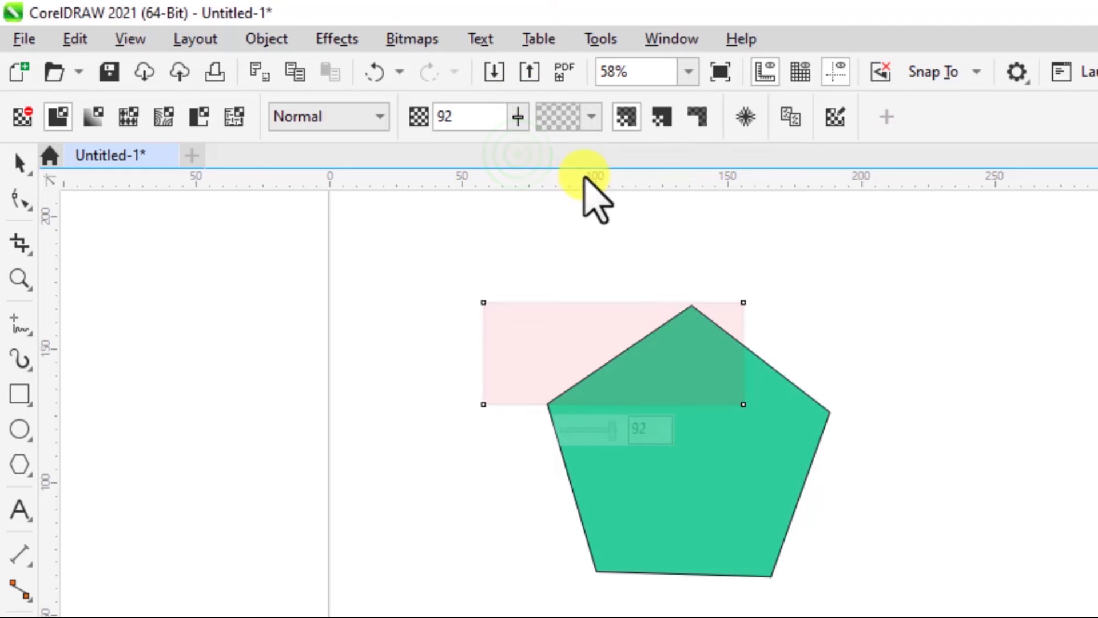
{"action": "left_click_drag", "start_coordinate": [517, 116], "coordinate": [452, 153]}
{"action": "left_click", "coordinate": [508, 118]}
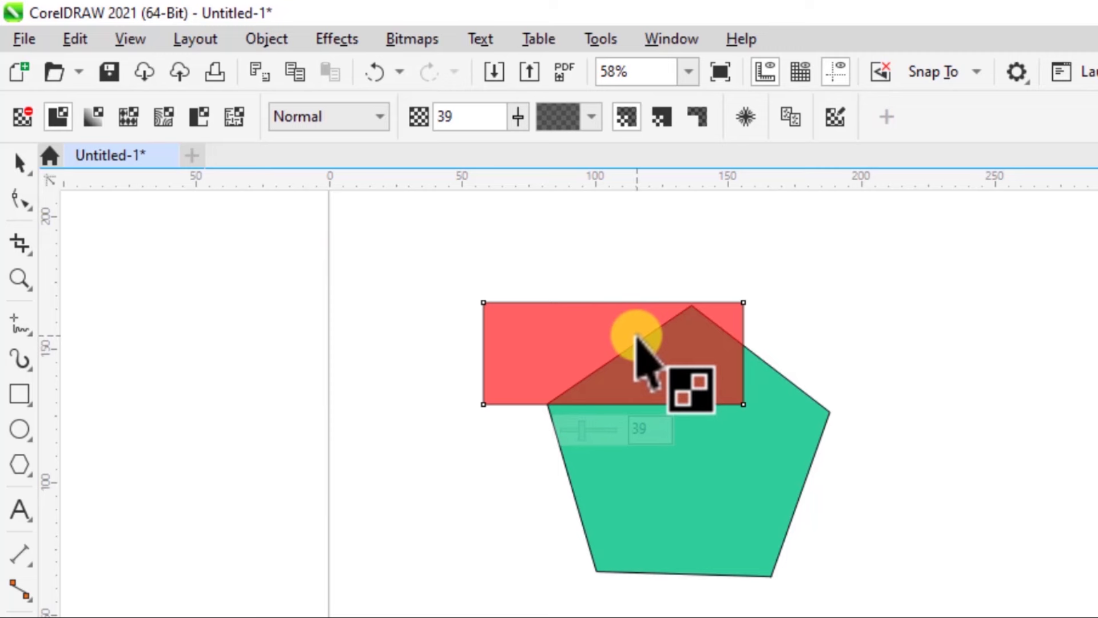
- Apply a fountain transparency to the red rectangle, shifting its midpoint toward the opaque end and aiming its end node at the lower-right corner
{"action": "left_click", "coordinate": [95, 117]}
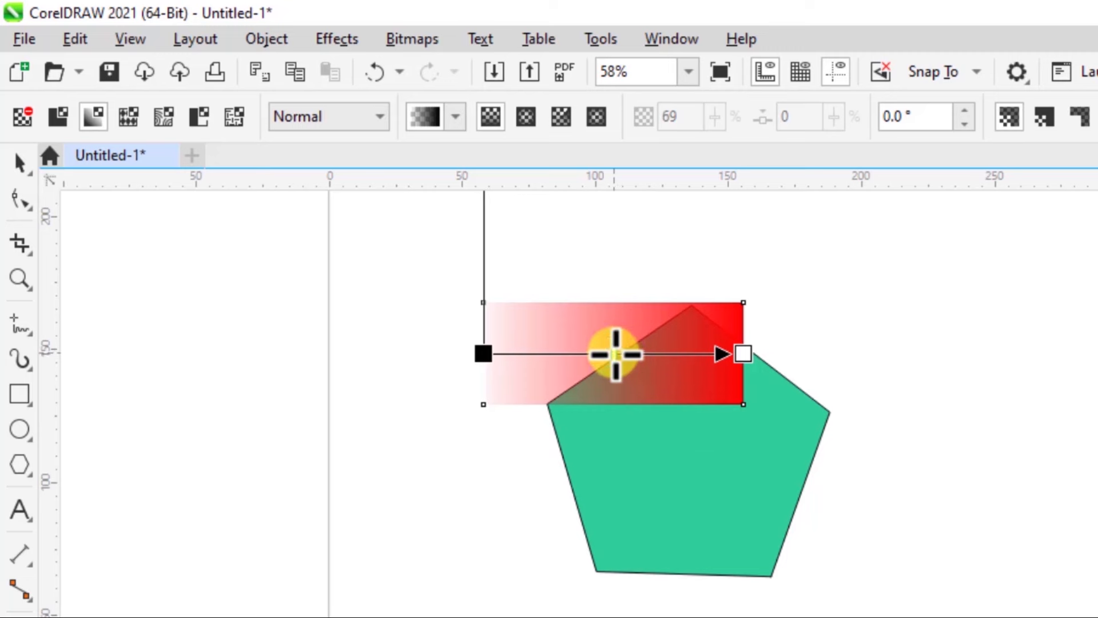
{"action": "left_click_drag", "start_coordinate": [646, 356], "coordinate": [667, 355]}
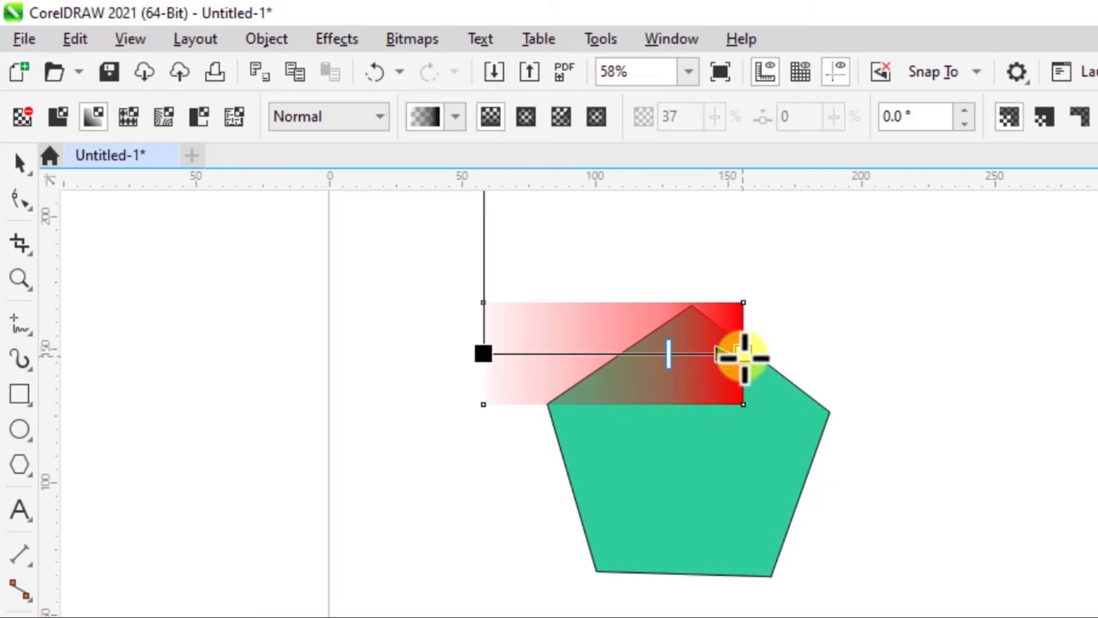
{"action": "left_click_drag", "start_coordinate": [743, 354], "coordinate": [761, 316]}
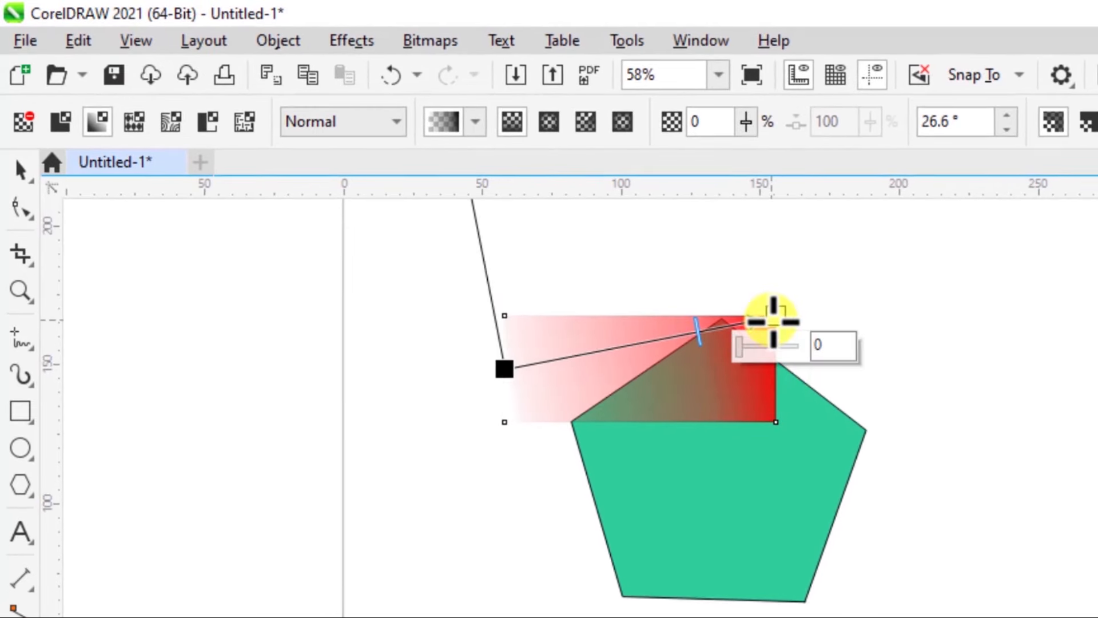
{"action": "left_click", "coordinate": [774, 309]}
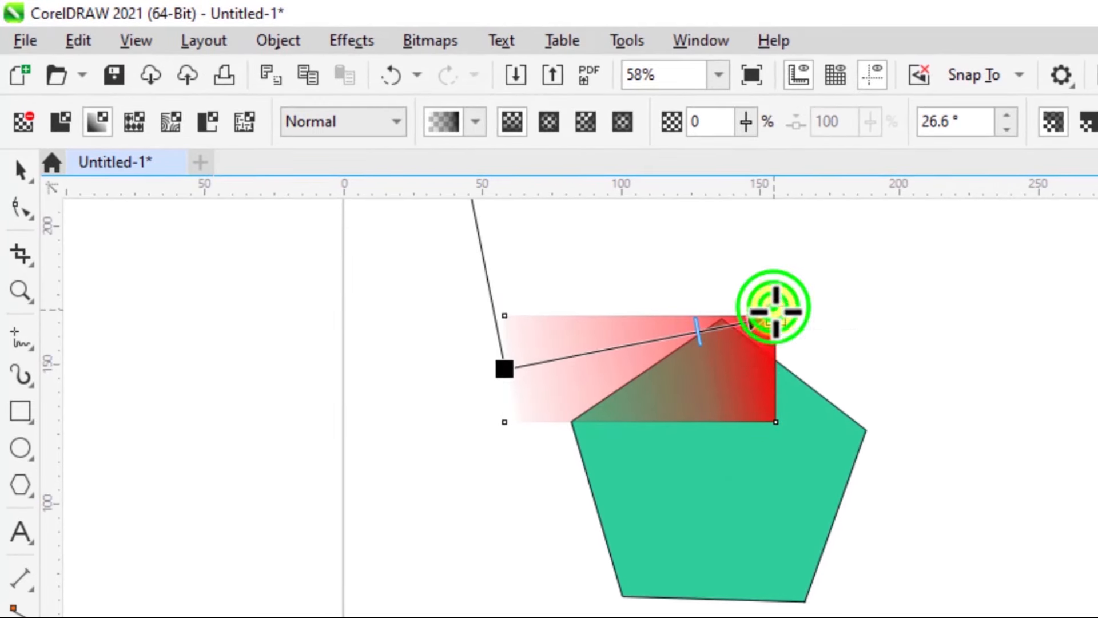
{"action": "left_click_drag", "start_coordinate": [776, 311], "coordinate": [777, 421]}
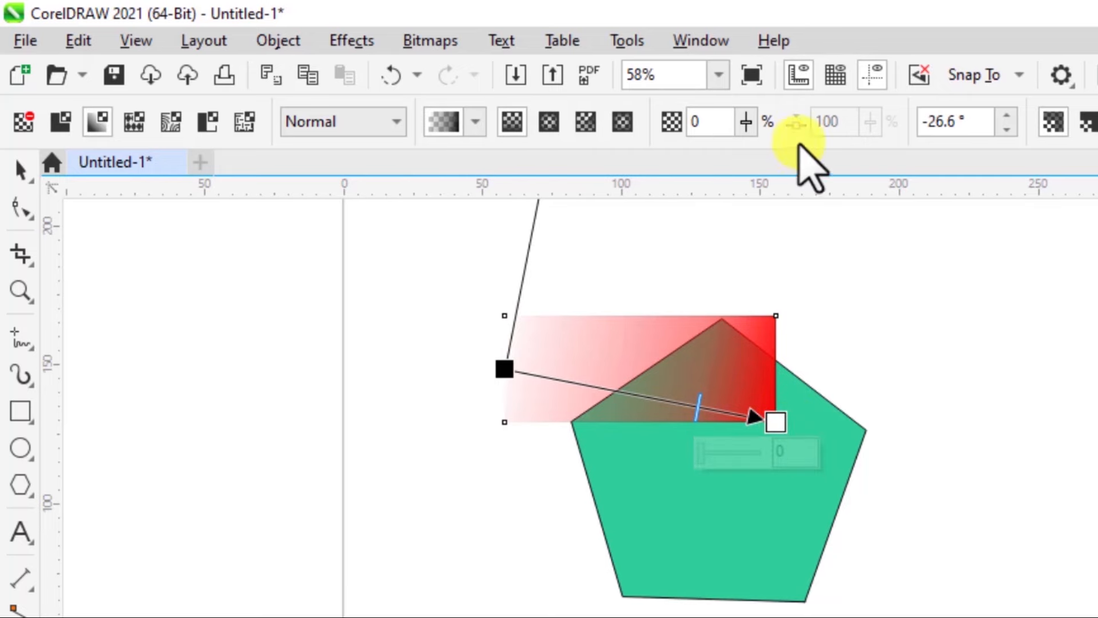
- Rotate the red rectangle's fountain transparency to -12.6°
{"action": "left_click", "coordinate": [1008, 115]}
{"action": "left_click", "coordinate": [1009, 115]}
{"action": "left_click", "coordinate": [1008, 115]}
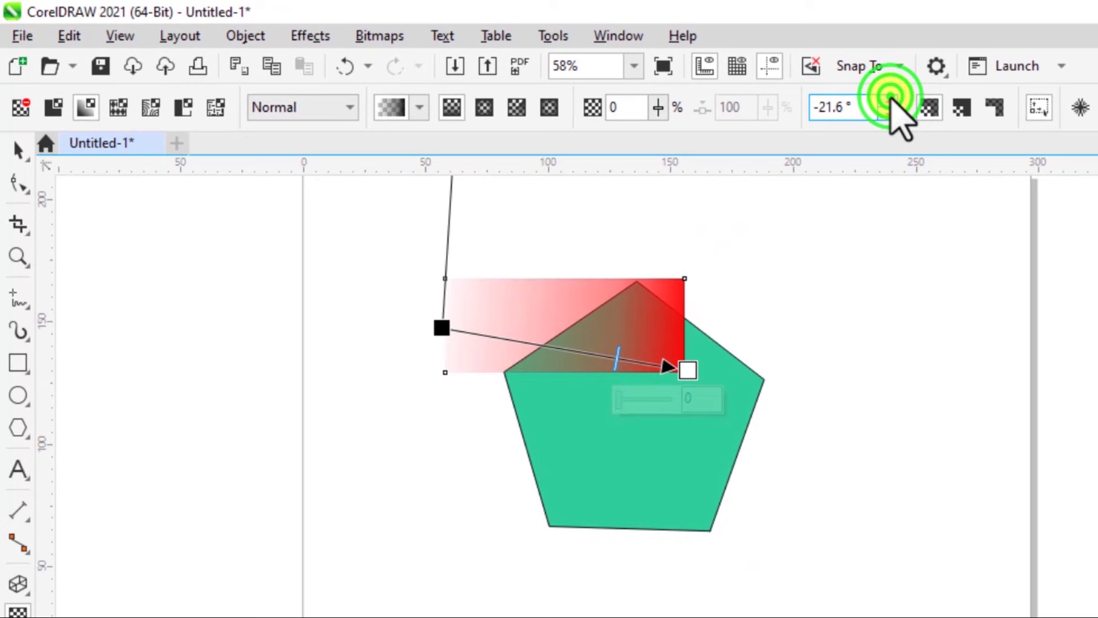
{"action": "left_click", "coordinate": [891, 99]}
{"action": "left_click", "coordinate": [891, 99]}
{"action": "left_click", "coordinate": [891, 98]}
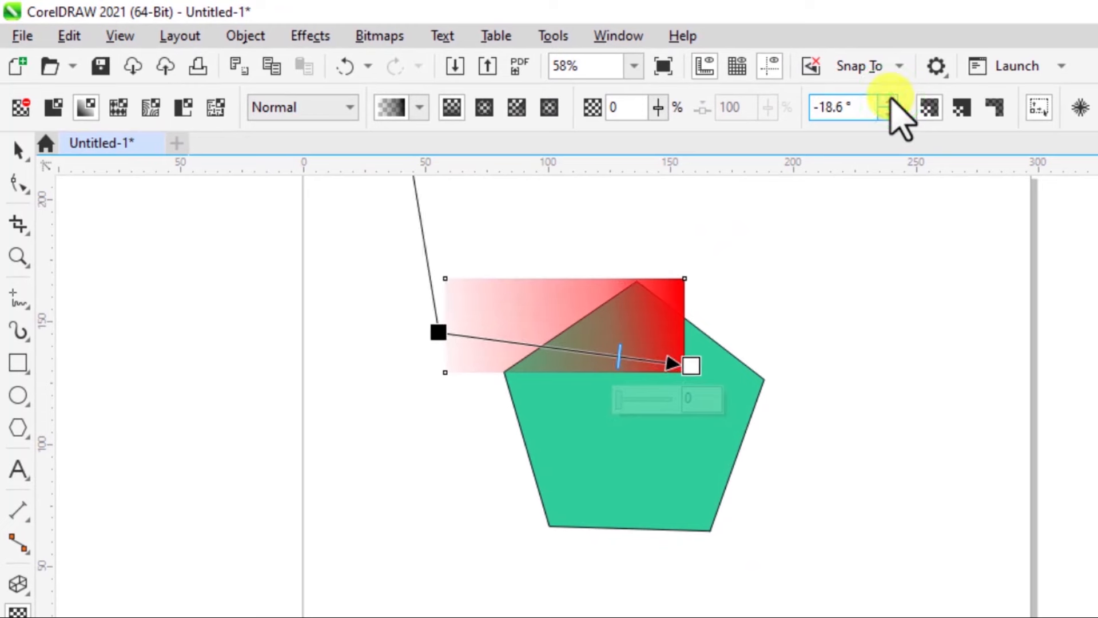
{"action": "left_click", "coordinate": [891, 98]}
{"action": "left_click", "coordinate": [891, 98]}
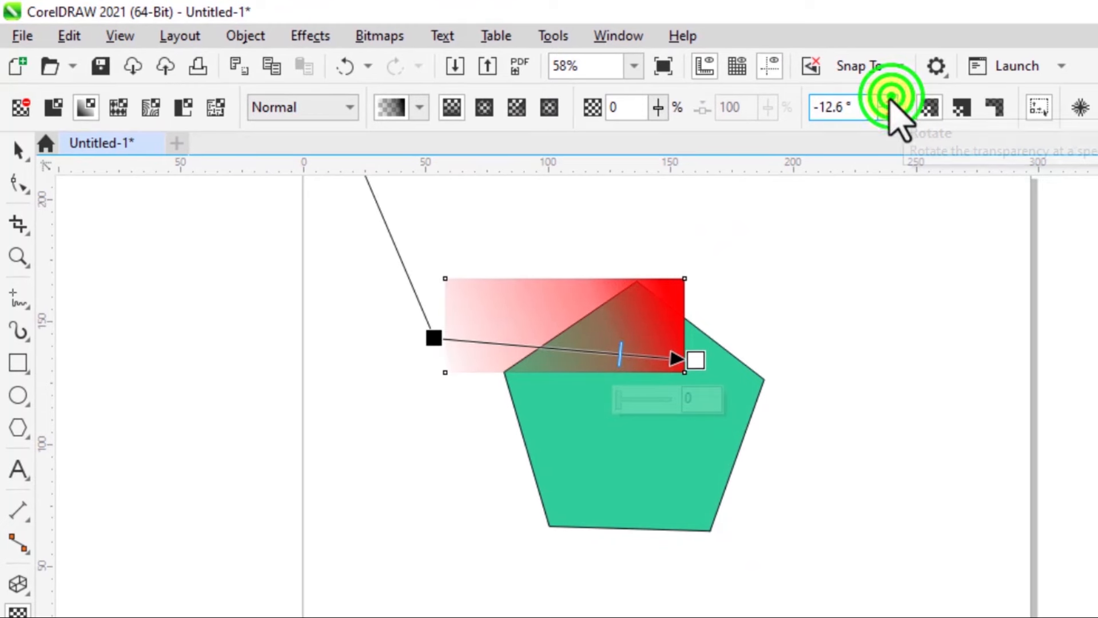
- Move the fountain transparency's end node to angle it at 16.2° and set that node's transparency to 43%
{"action": "left_click_drag", "start_coordinate": [695, 360], "coordinate": [706, 306]}
{"action": "left_click", "coordinate": [669, 338]}
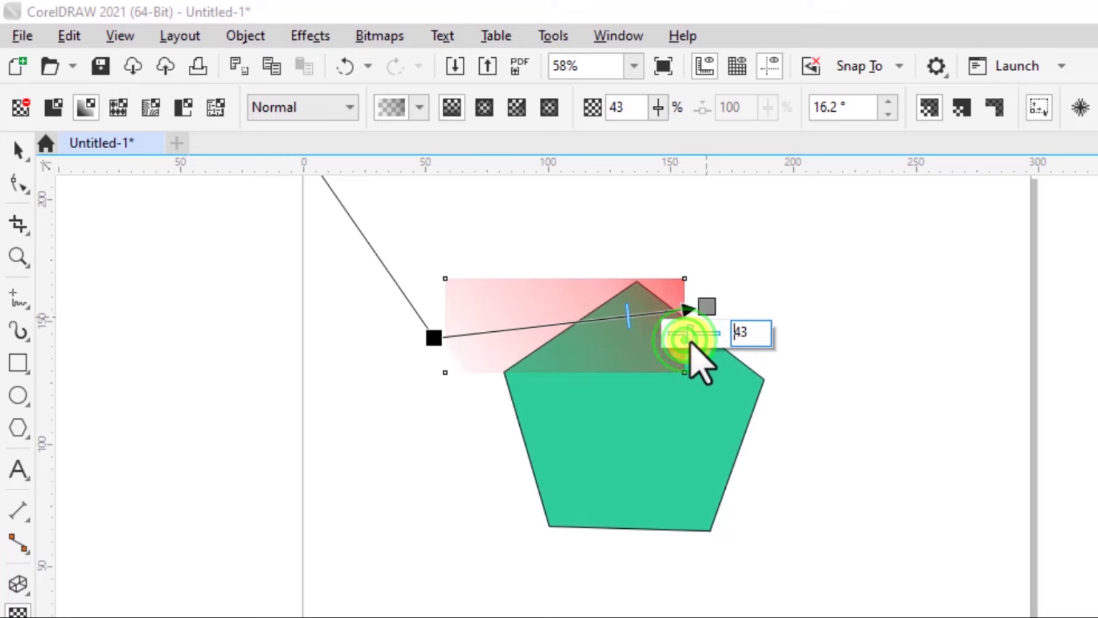
{"action": "left_click", "coordinate": [692, 342]}
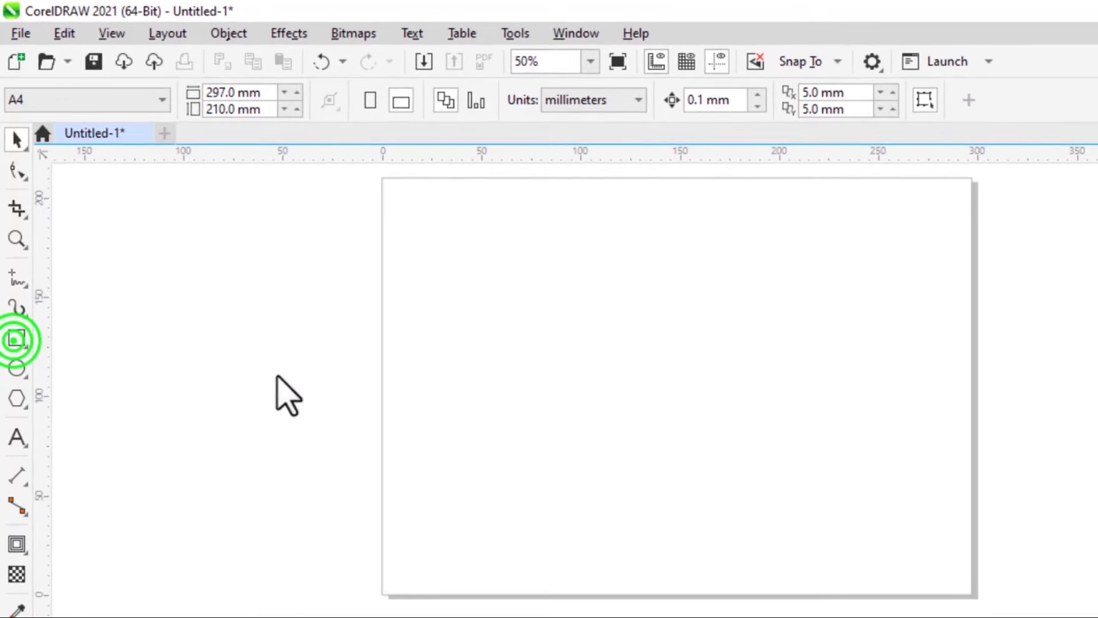
- Draw a rectangle about 66 by 44 mm in the page's upper-left area and fill it with coral red (#FF6666)
{"action": "left_click_drag", "start_coordinate": [490, 290], "coordinate": [621, 376]}
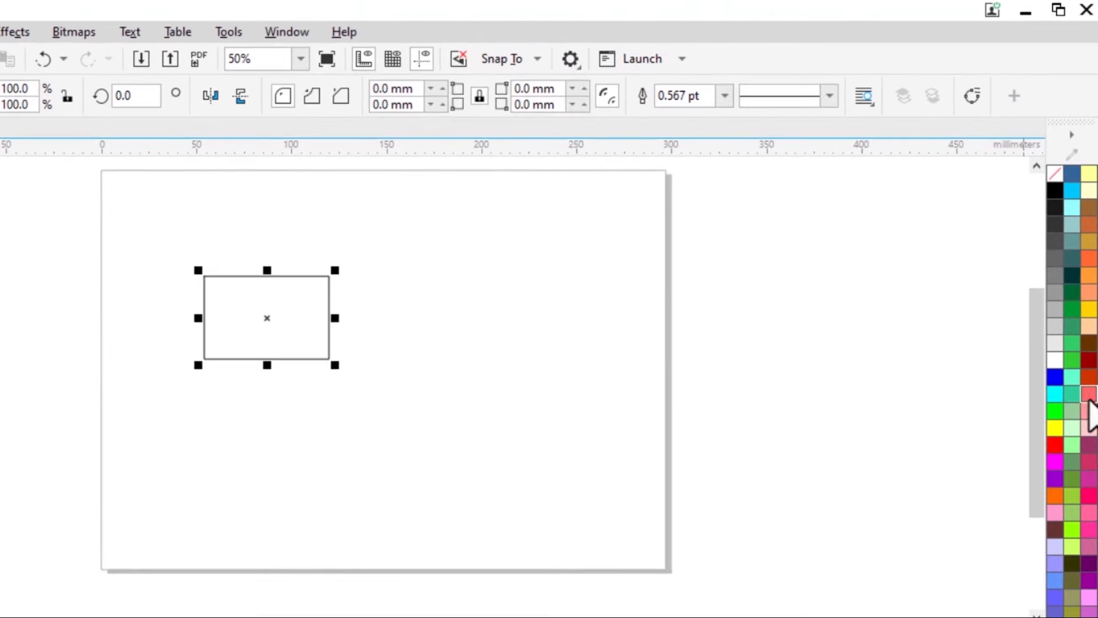
{"action": "left_click", "coordinate": [1089, 396]}
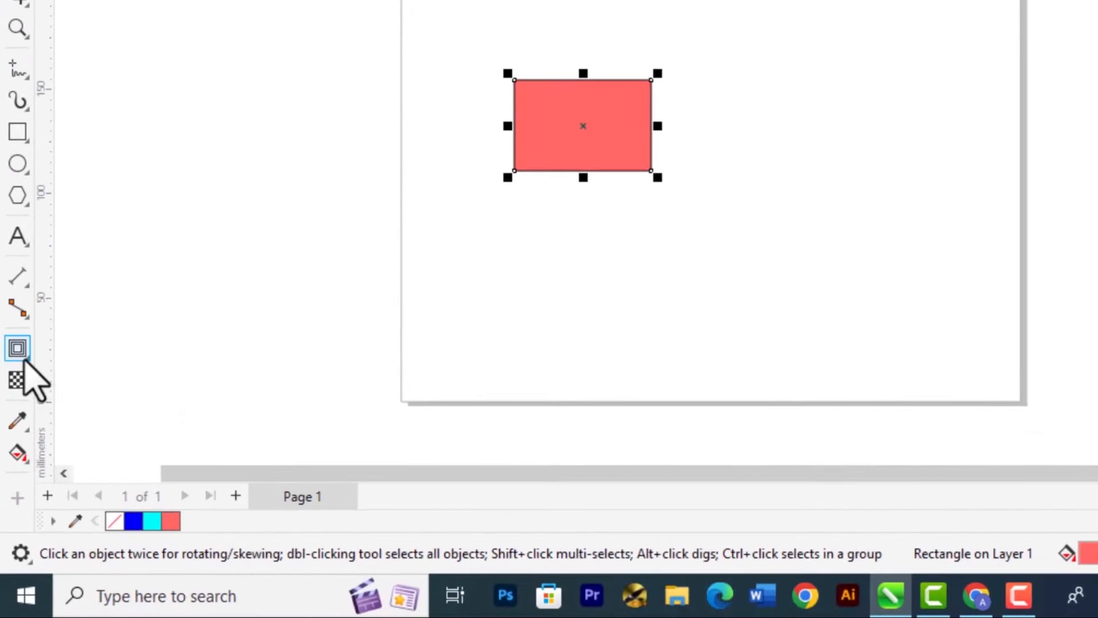
- Add a drop shadow to the coral rectangle, offset about 10.4 mm to the right and 7.8 mm downward
{"action": "left_click", "coordinate": [23, 354]}
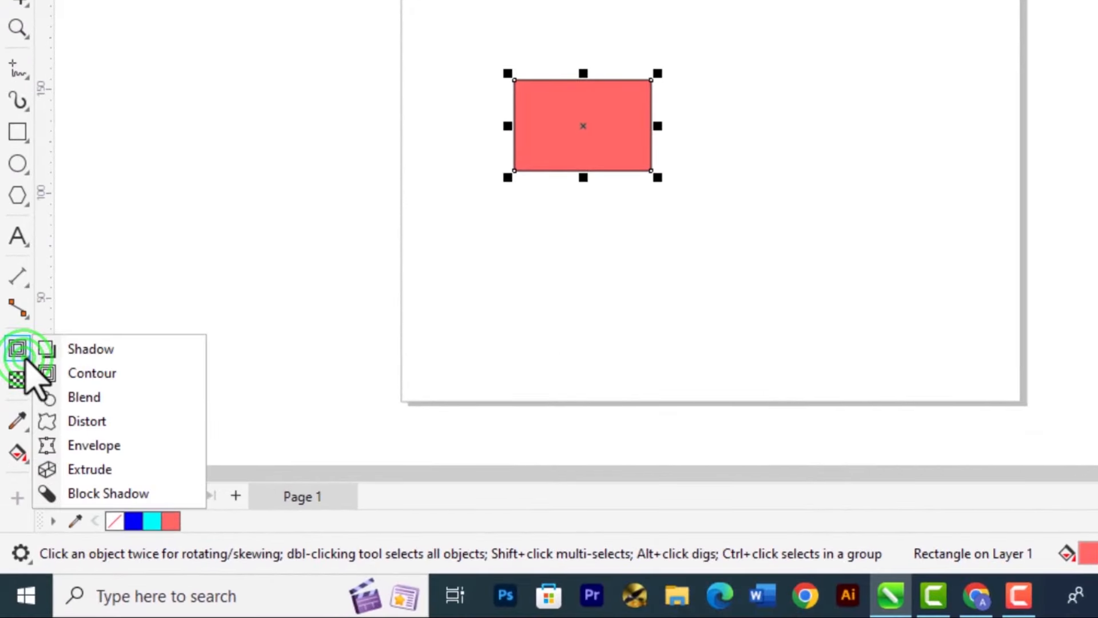
{"action": "left_click", "coordinate": [80, 349]}
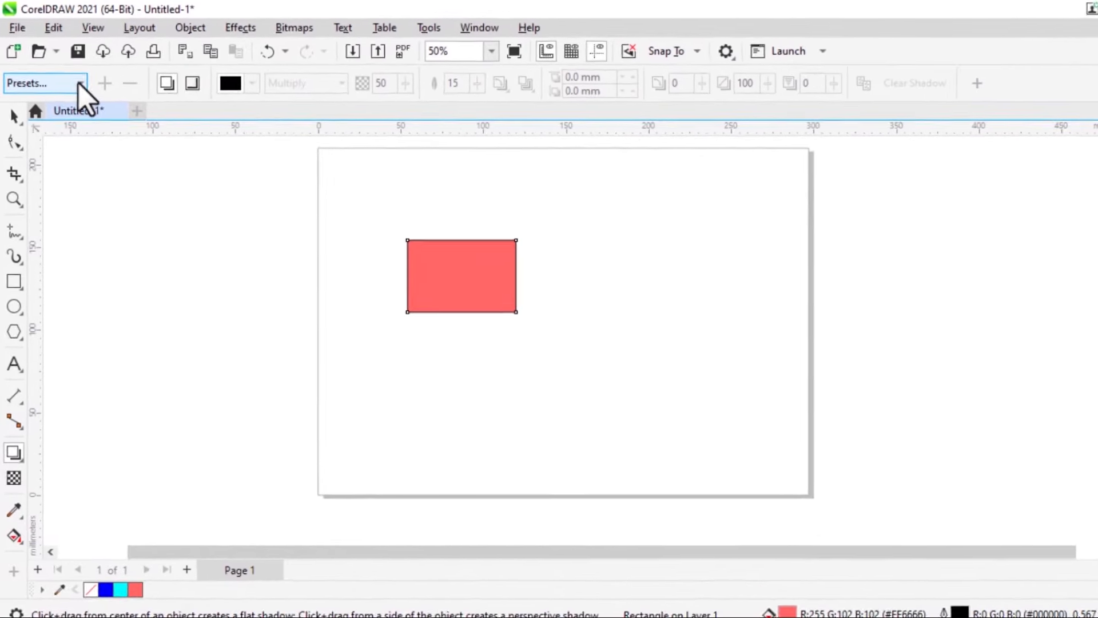
{"action": "left_click", "coordinate": [74, 77]}
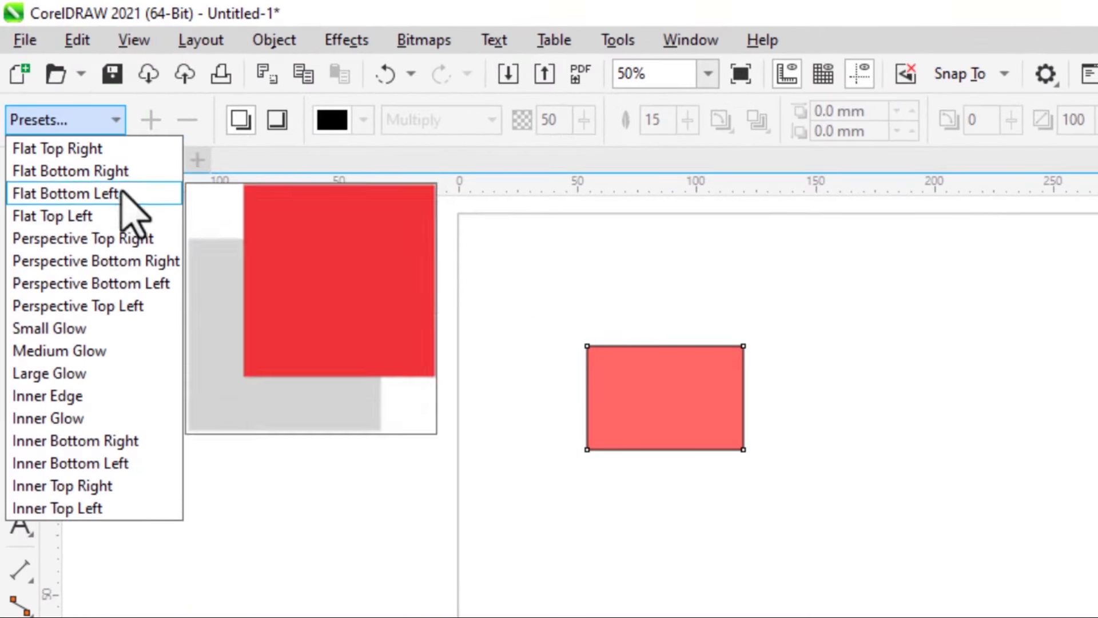
{"action": "left_click", "coordinate": [109, 116]}
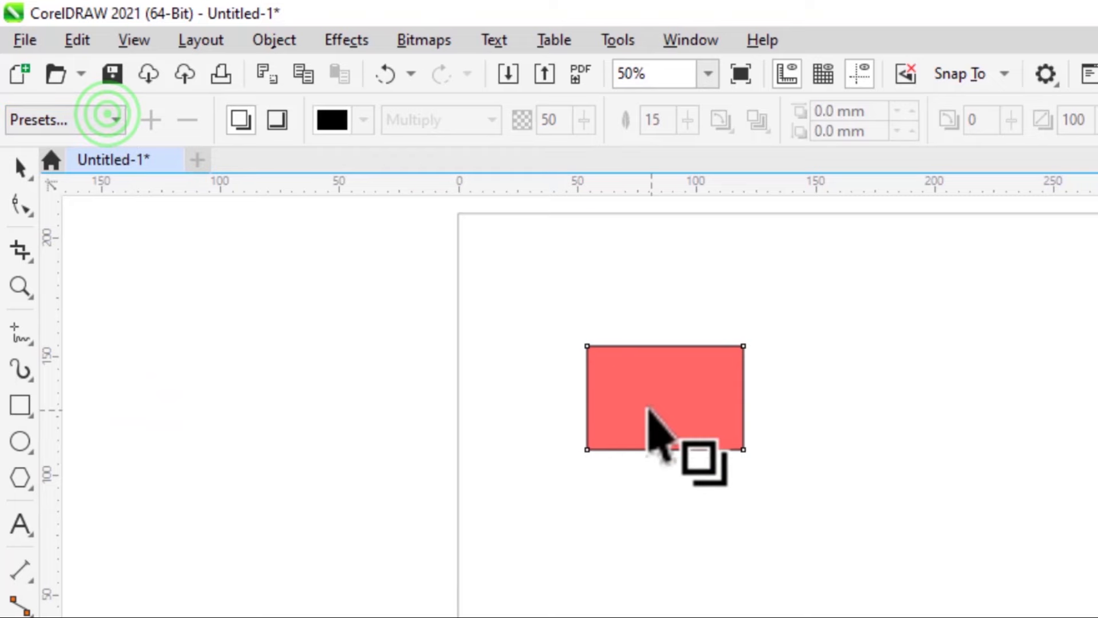
{"action": "left_click_drag", "start_coordinate": [665, 397], "coordinate": [779, 477]}
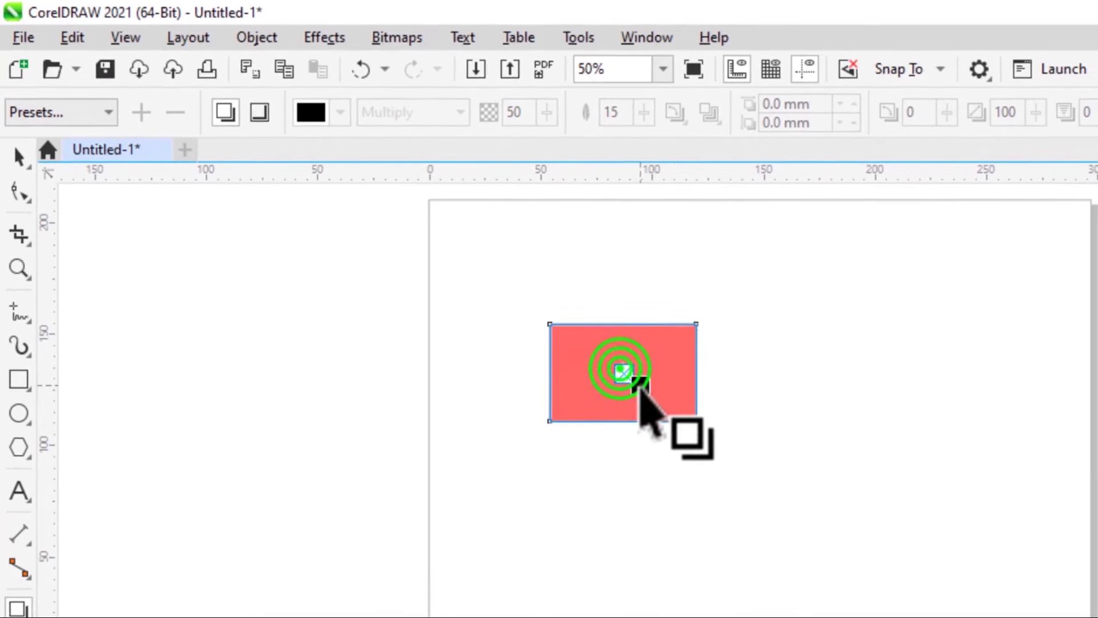
{"action": "left_click_drag", "start_coordinate": [722, 444], "coordinate": [703, 433]}
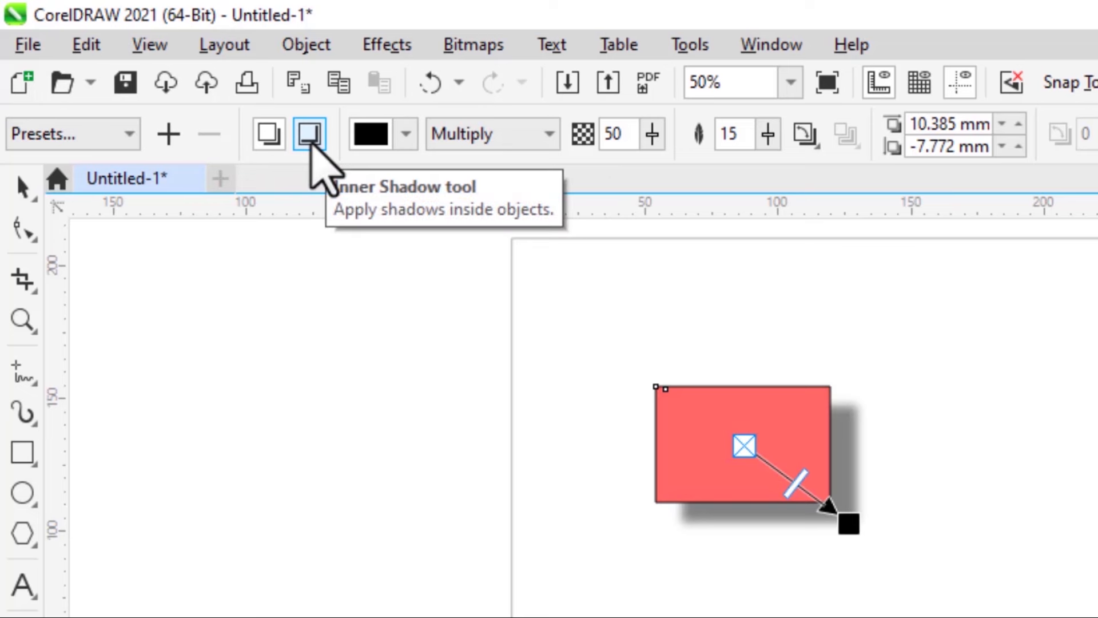
- Switch the rectangle's shadow to an inner shadow for comparison and return it to a drop shadow
{"action": "left_click", "coordinate": [309, 136]}
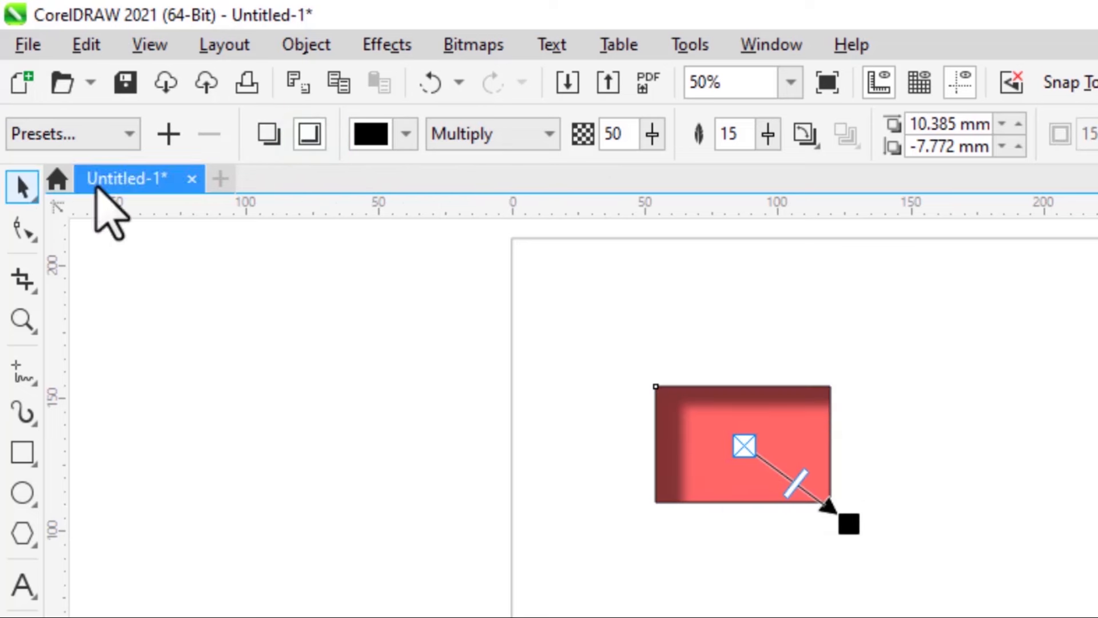
{"action": "left_click", "coordinate": [269, 134]}
{"action": "left_click", "coordinate": [305, 133]}
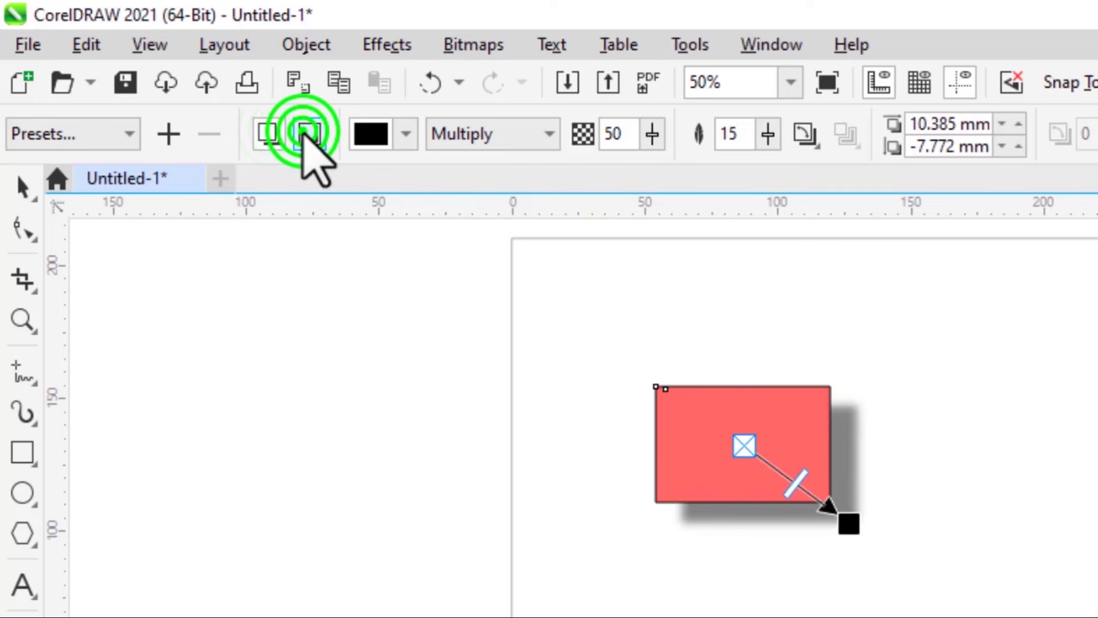
{"action": "left_click", "coordinate": [268, 133]}
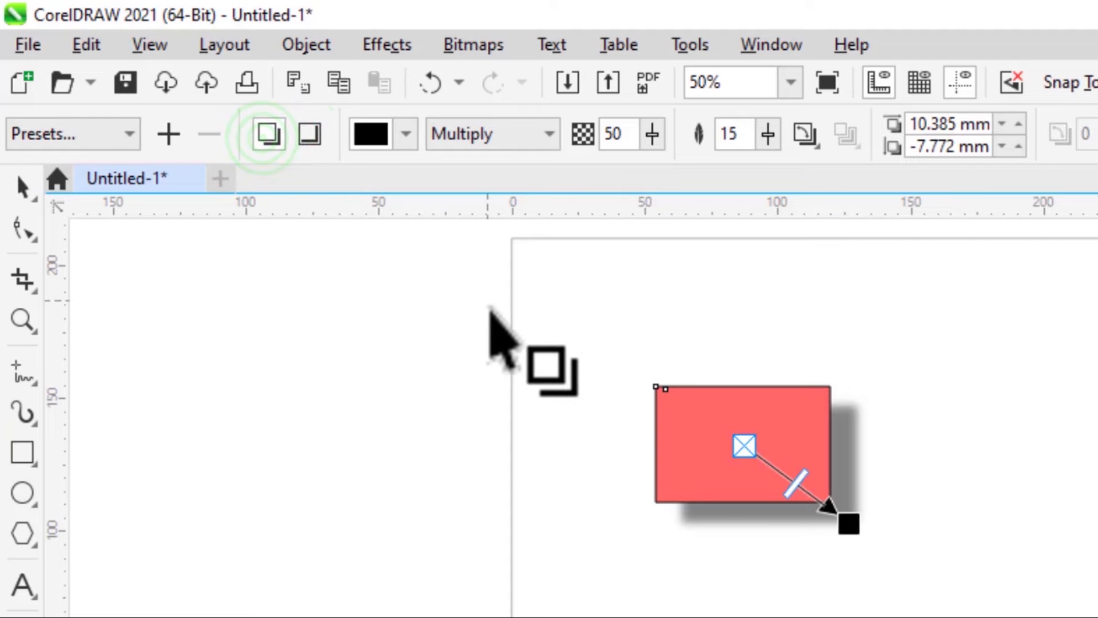
- Change the drop shadow's color to Red (#FF0000) and set its opacity to 27
{"action": "left_click", "coordinate": [377, 134]}
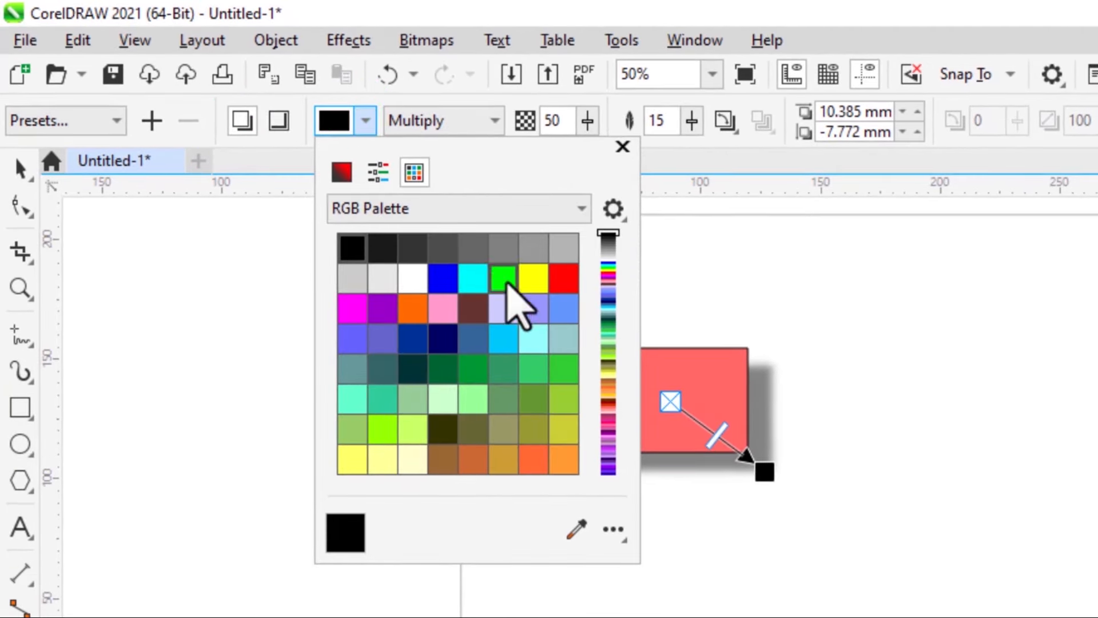
{"action": "left_click", "coordinate": [560, 277]}
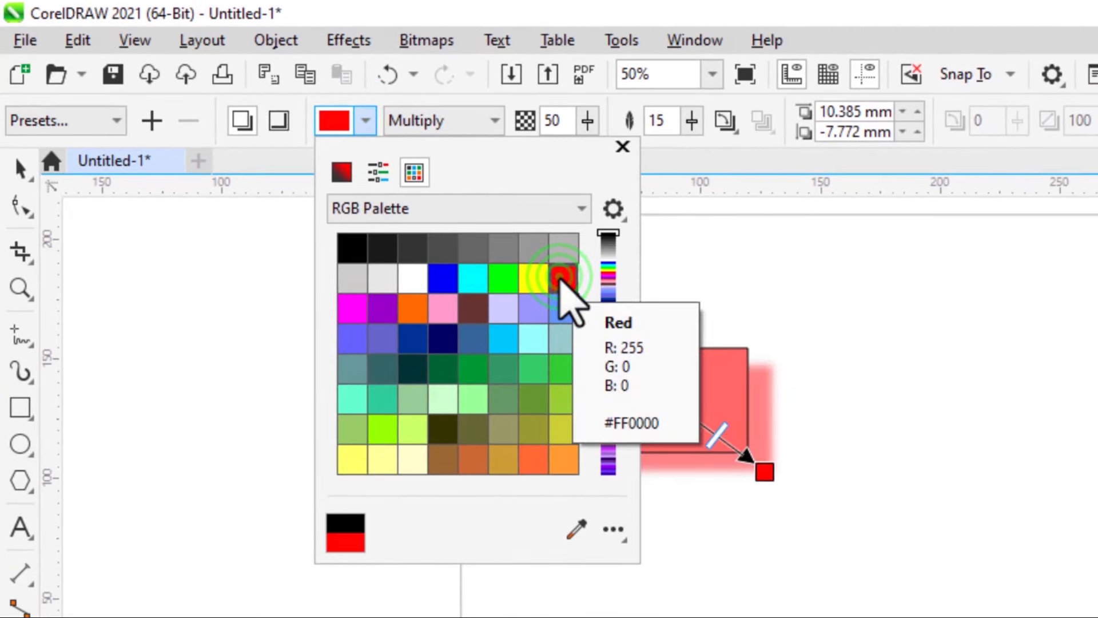
{"action": "left_click", "coordinate": [590, 121]}
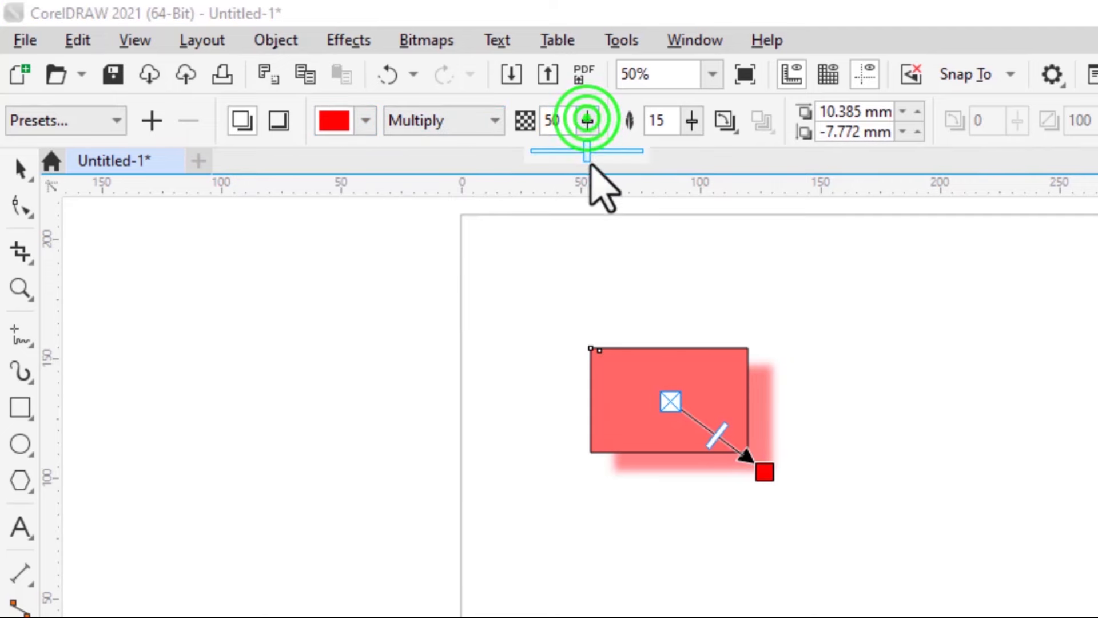
{"action": "left_click_drag", "start_coordinate": [610, 159], "coordinate": [536, 151]}
{"action": "left_click", "coordinate": [587, 120]}
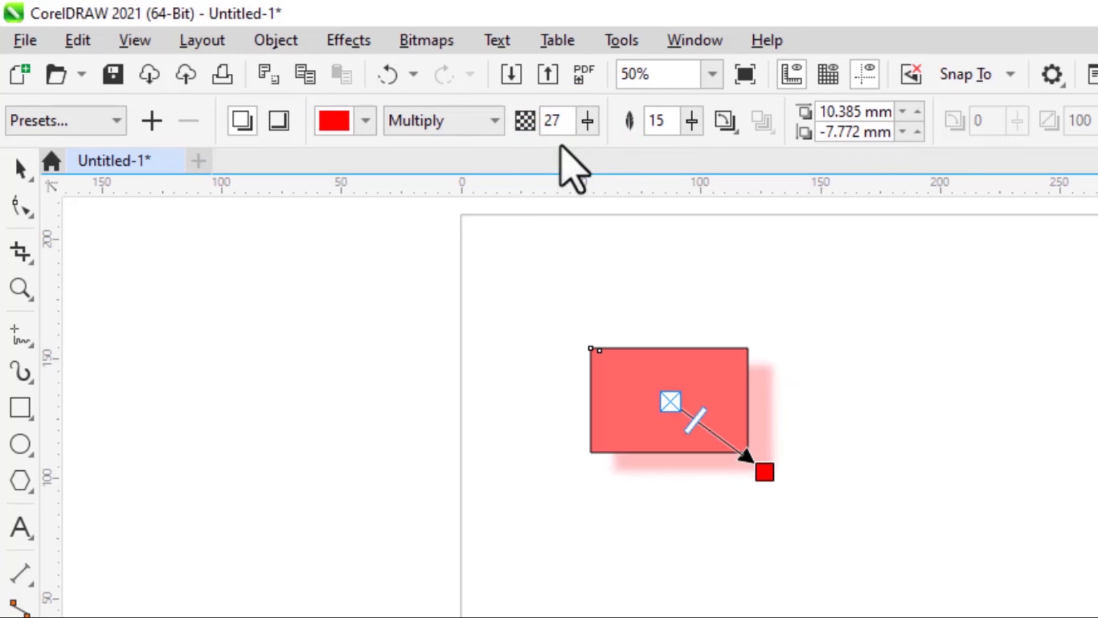
- Lower the drop shadow's opacity to 20
{"action": "left_click", "coordinate": [585, 122]}
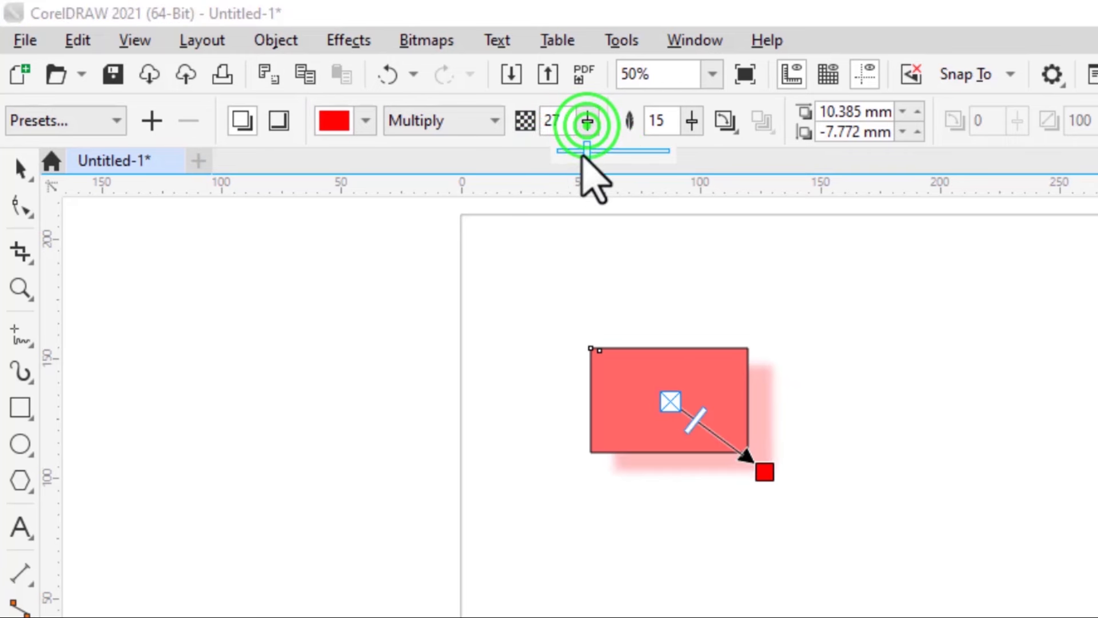
{"action": "left_click_drag", "start_coordinate": [579, 152], "coordinate": [583, 151]}
{"action": "left_click", "coordinate": [587, 120]}
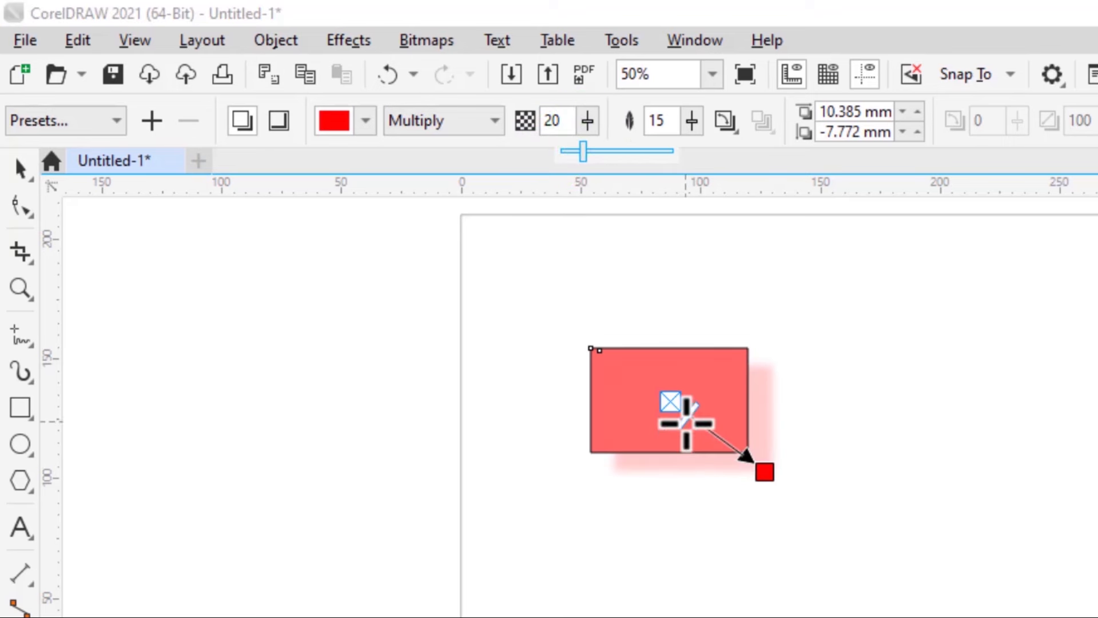
{"action": "left_click", "coordinate": [544, 151]}
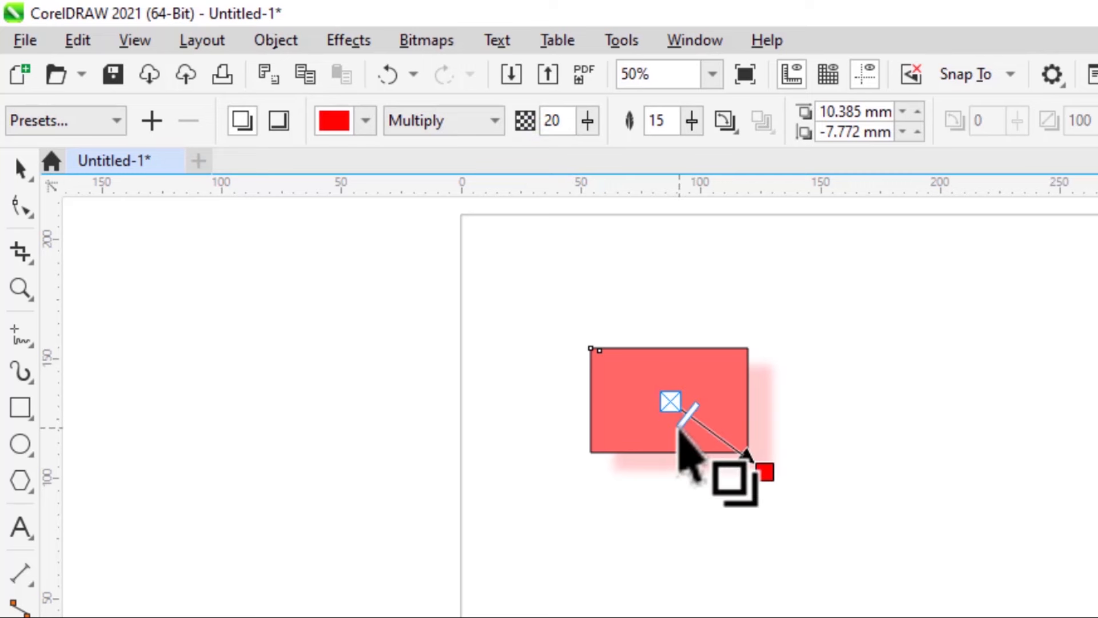
- Adjust the opacity directly on the drop shadow's arrow to 27
{"action": "left_click", "coordinate": [681, 428]}
{"action": "mouse_move", "coordinate": [692, 435]}
{"action": "left_mouse_down"}
{"action": "mouse_move", "coordinate": [711, 447]}
{"action": "mouse_move", "coordinate": [684, 436]}
{"action": "left_mouse_up"}
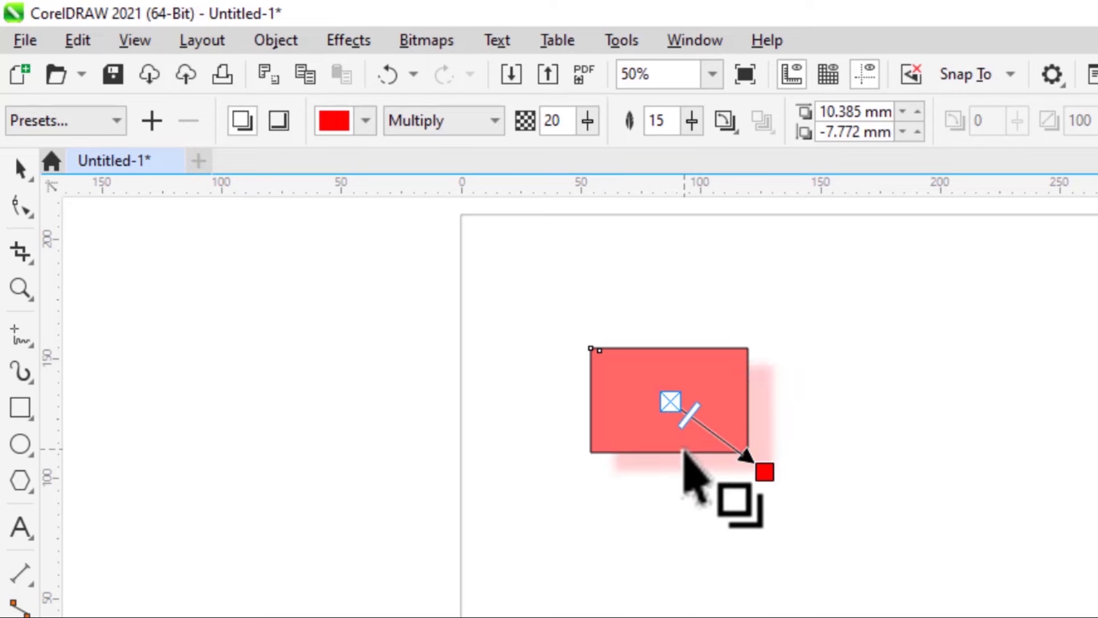
{"action": "left_click_drag", "start_coordinate": [680, 424], "coordinate": [684, 432]}
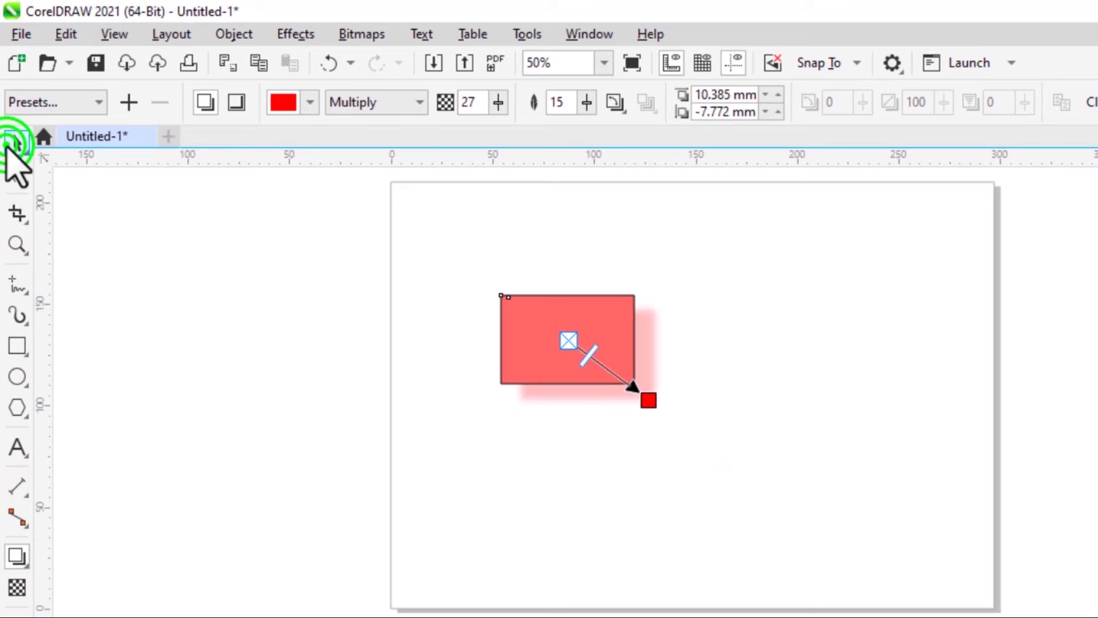
- Add the text "Graphics" below the shadowed rectangle
{"action": "left_click", "coordinate": [11, 143]}
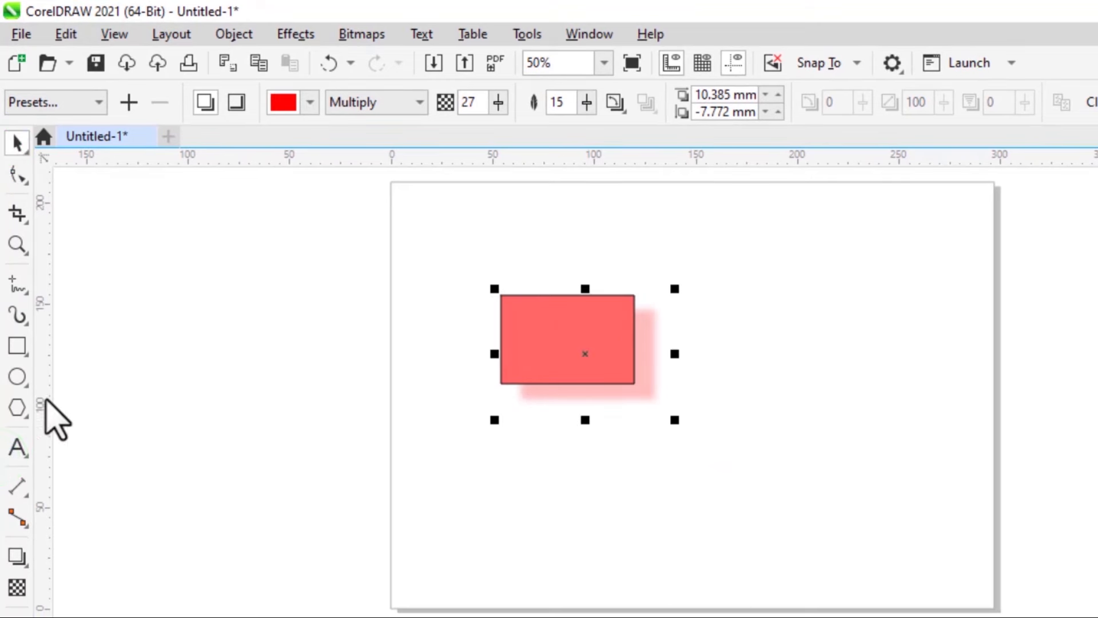
{"action": "left_click", "coordinate": [17, 447]}
{"action": "left_click", "coordinate": [561, 486]}
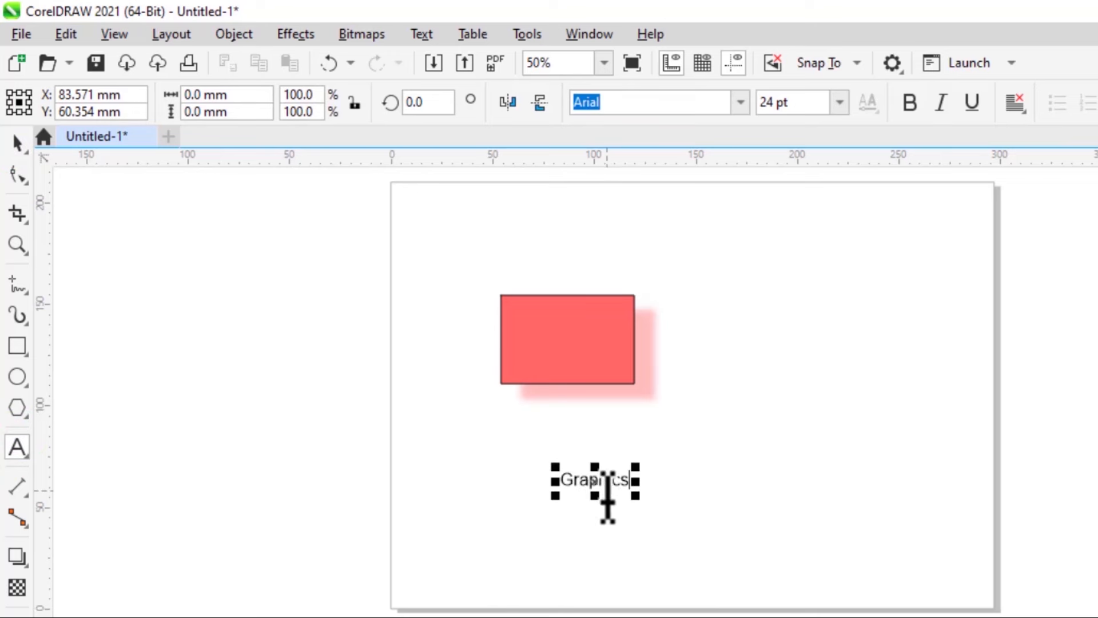
- Try stretching the Graphics text horizontally, undo the stretch and deselect the text
{"action": "left_click_drag", "start_coordinate": [631, 481], "coordinate": [664, 482]}
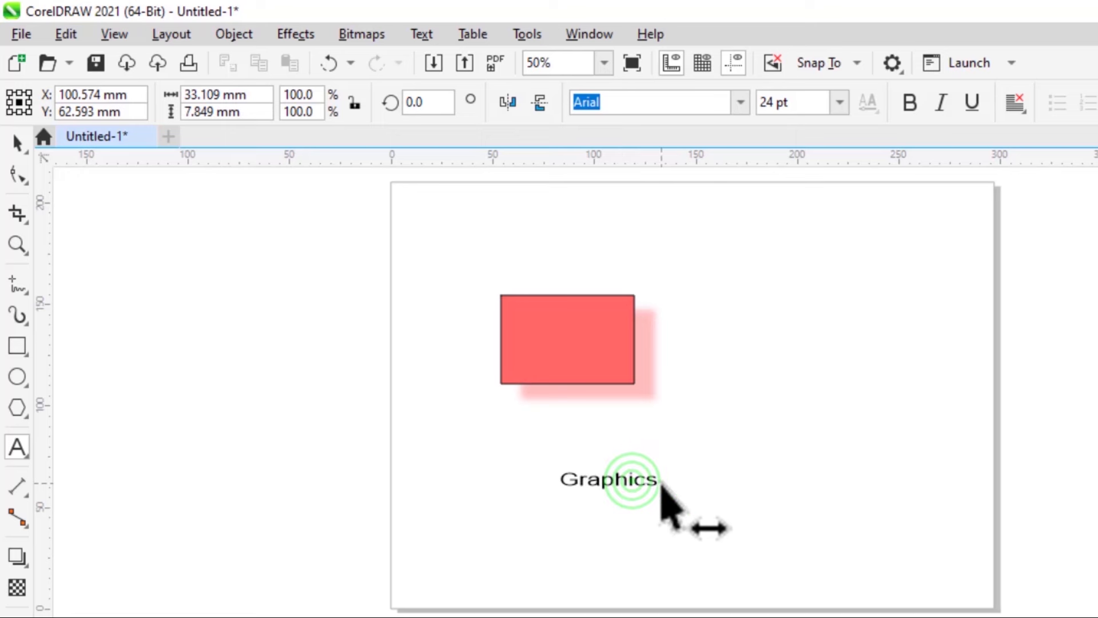
{"action": "key", "text": "ctrl+z"}
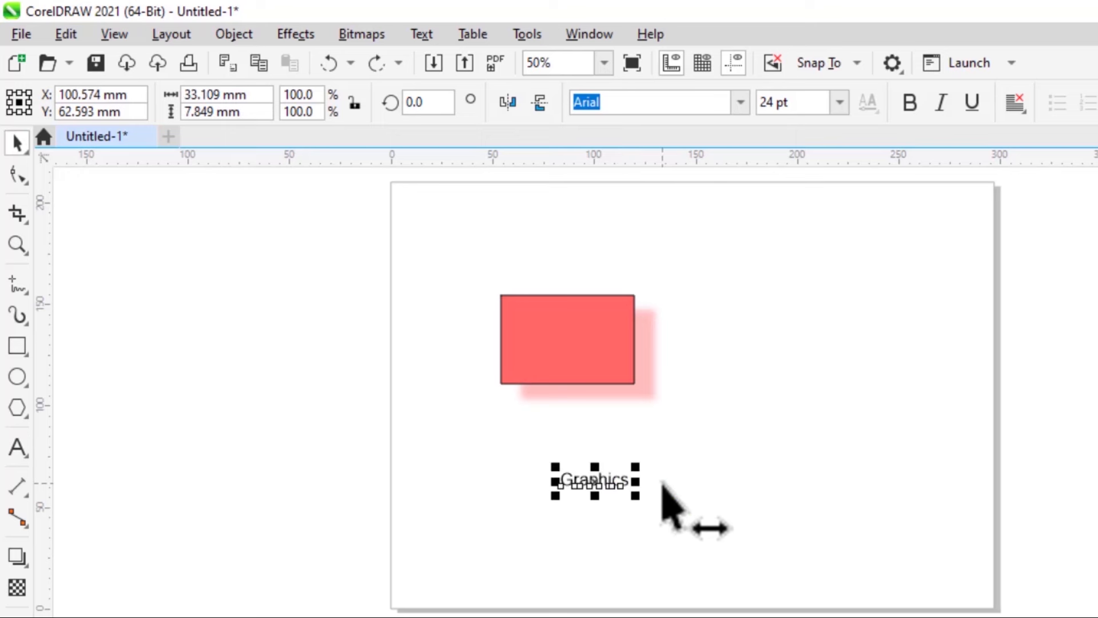
{"action": "key", "text": "ctrl+a"}
{"action": "left_click", "coordinate": [726, 457]}
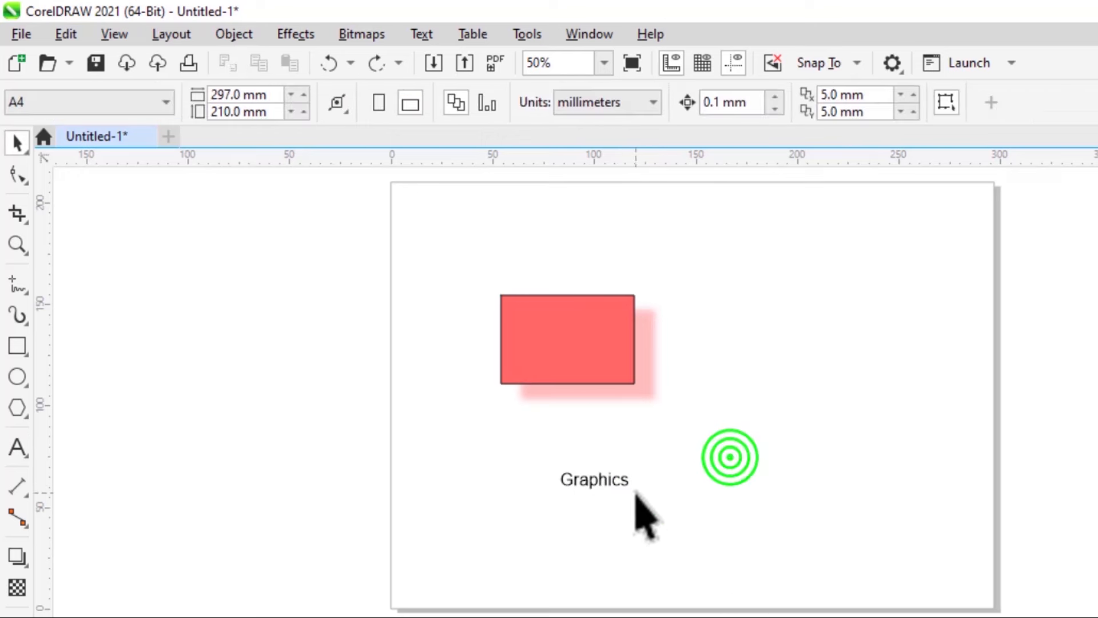
- Apply a drop shadow to the Graphics text, offset about 7.35 mm horizontally and -7.24 mm vertically
{"action": "double_click", "coordinate": [595, 482]}
{"action": "left_click", "coordinate": [628, 479]}
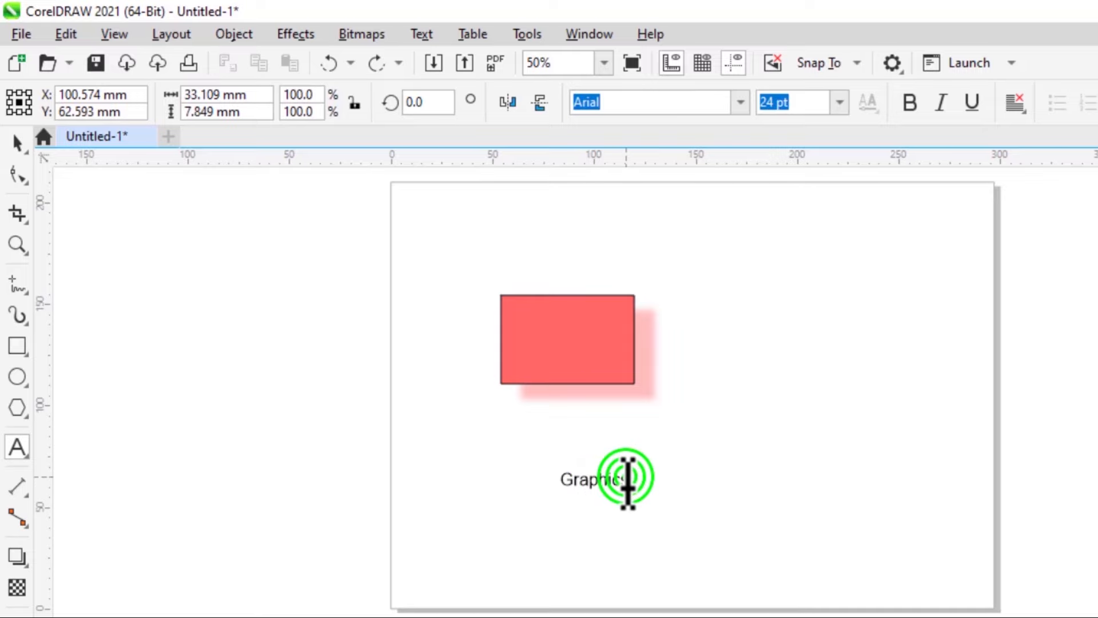
{"action": "left_click_drag", "start_coordinate": [594, 480], "coordinate": [563, 482]}
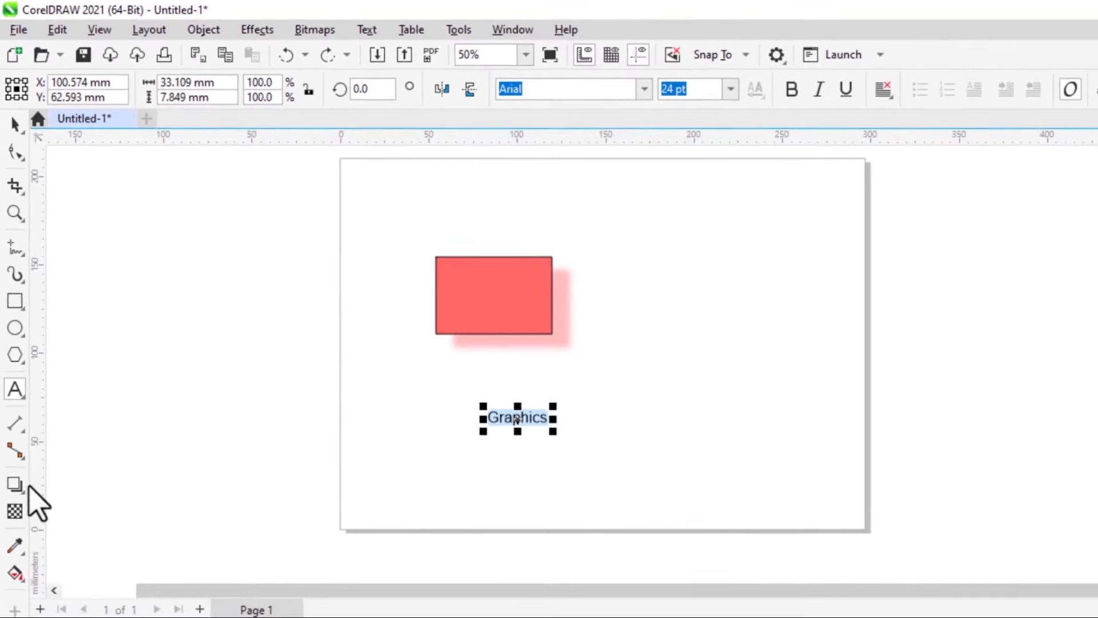
{"action": "left_click", "coordinate": [17, 484]}
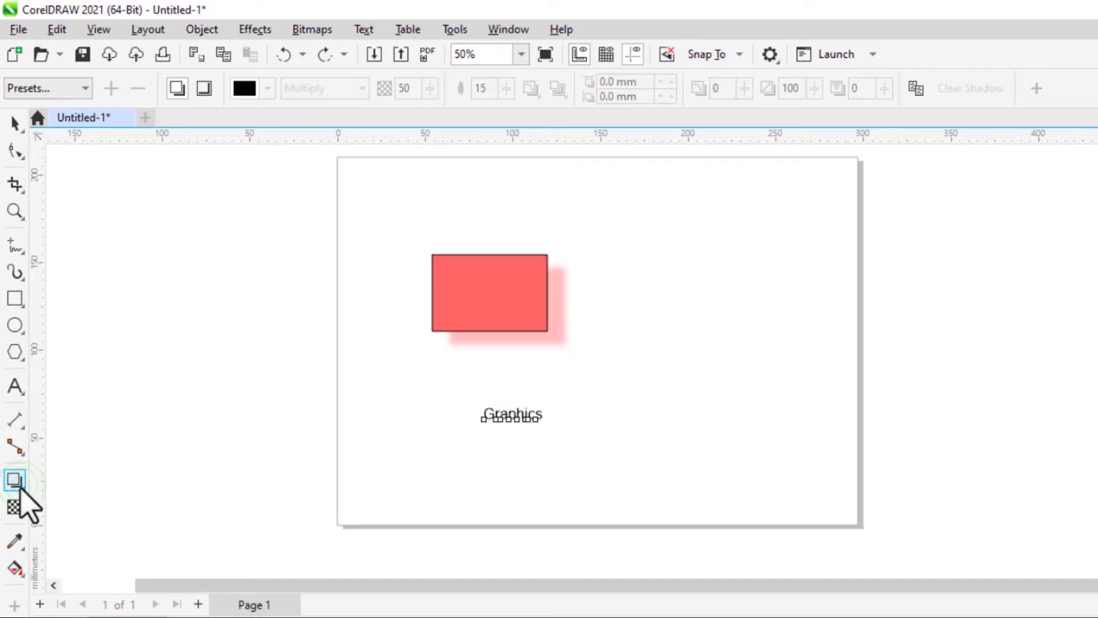
{"action": "left_click", "coordinate": [63, 483]}
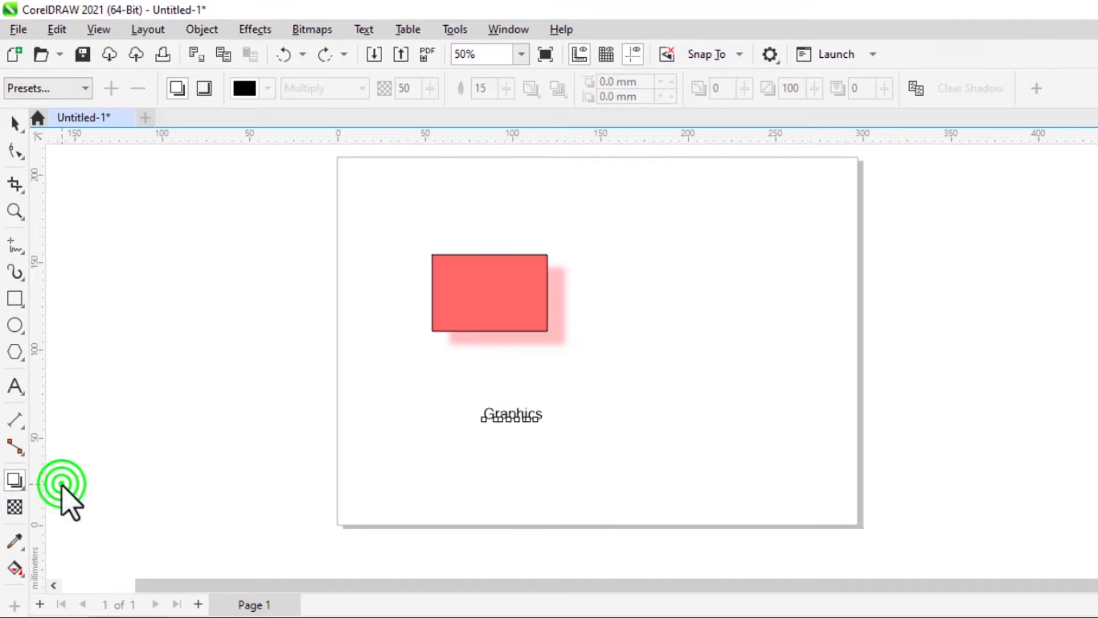
{"action": "left_click", "coordinate": [515, 415]}
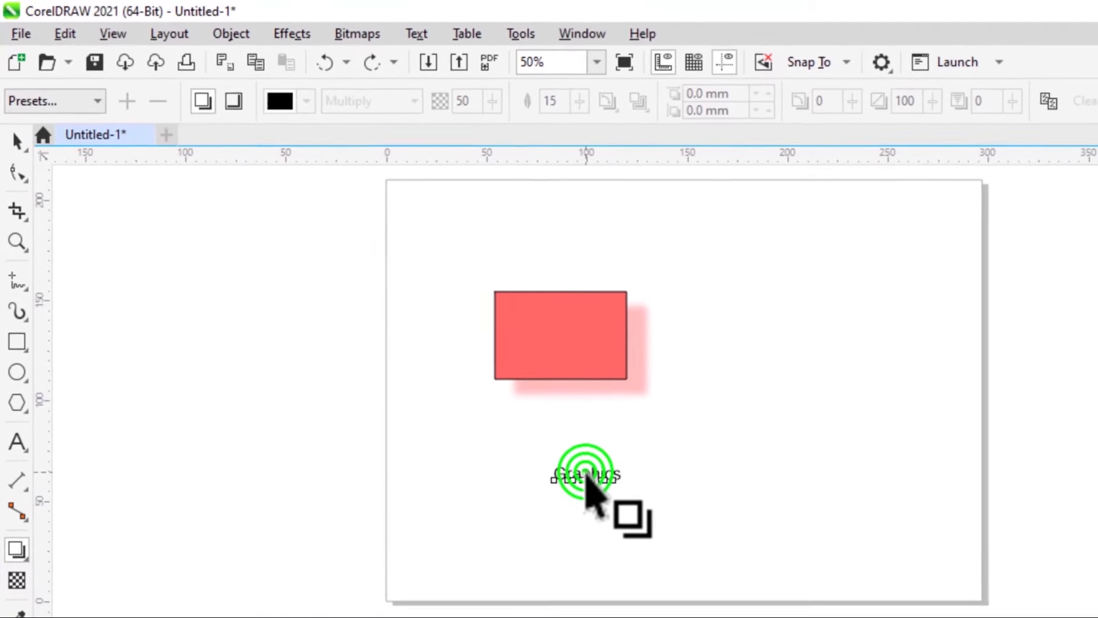
{"action": "left_click_drag", "start_coordinate": [608, 485], "coordinate": [618, 505]}
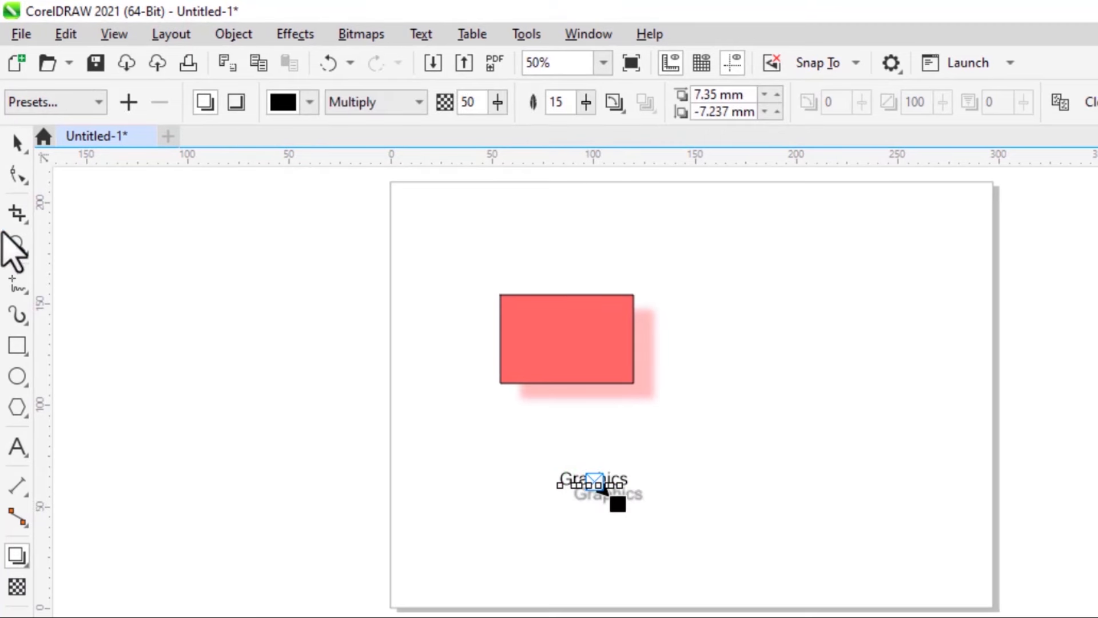
{"action": "left_click", "coordinate": [17, 143]}
{"action": "left_click", "coordinate": [760, 533]}
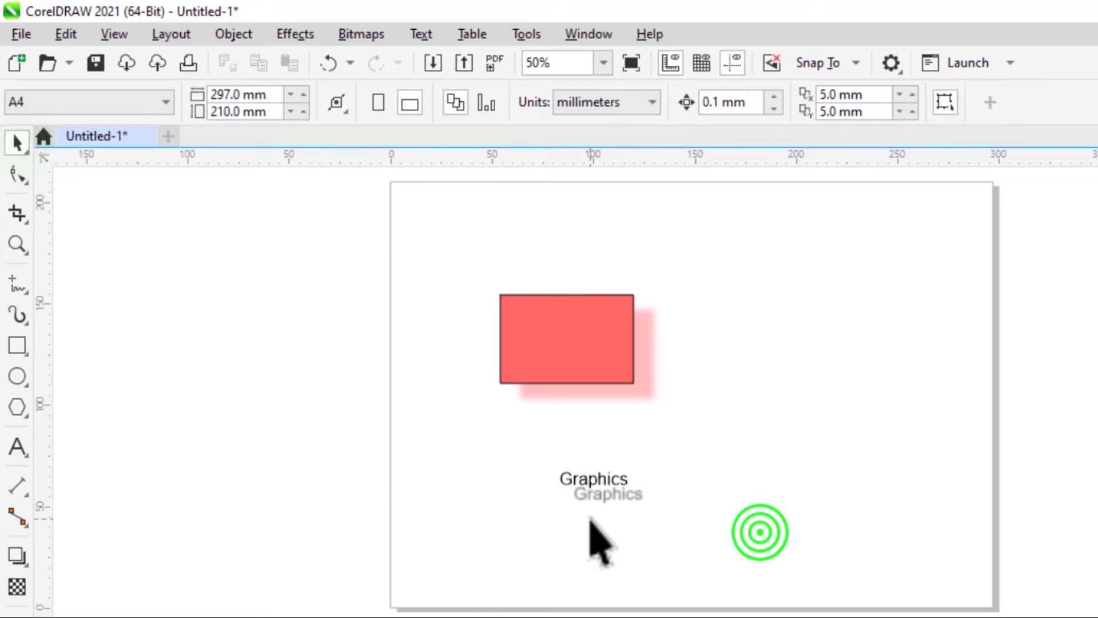
- Set the Graphics text shadow's opacity to 22 and its color to magenta from the RGB Palette
{"action": "left_click", "coordinate": [611, 493]}
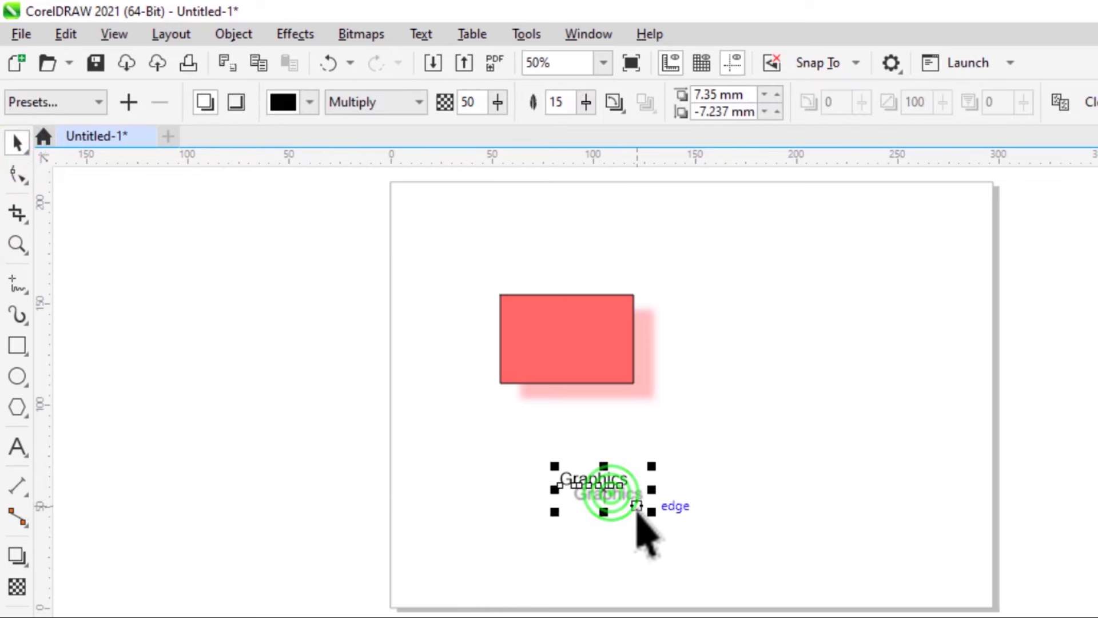
{"action": "scroll", "coordinate": [743, 583], "scroll_direction": "up", "scroll_amount": 3}
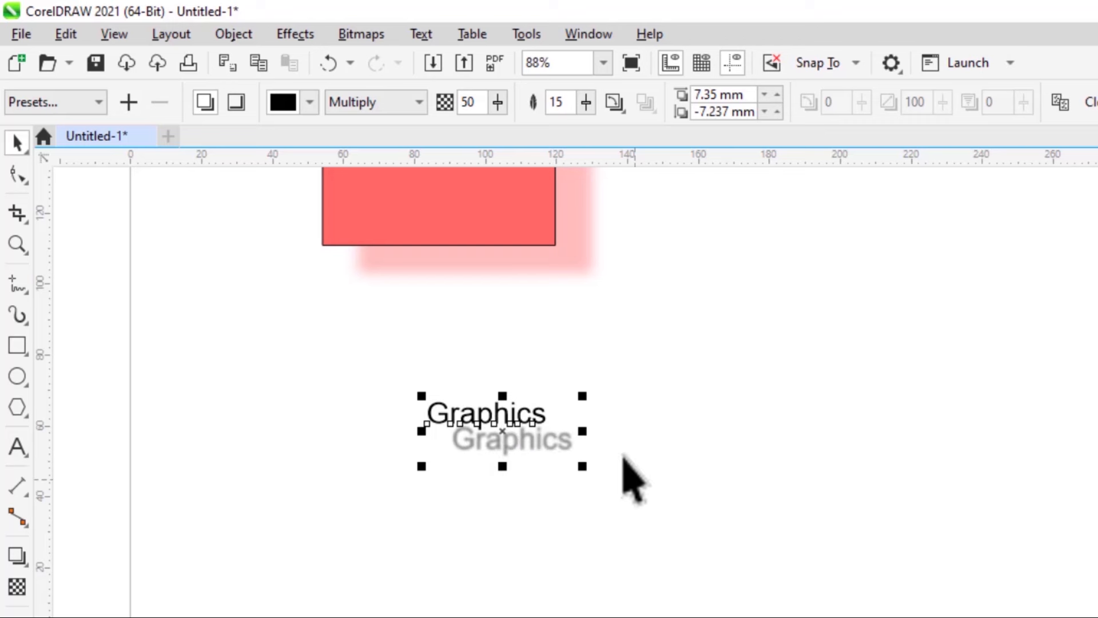
{"action": "left_click", "coordinate": [497, 103]}
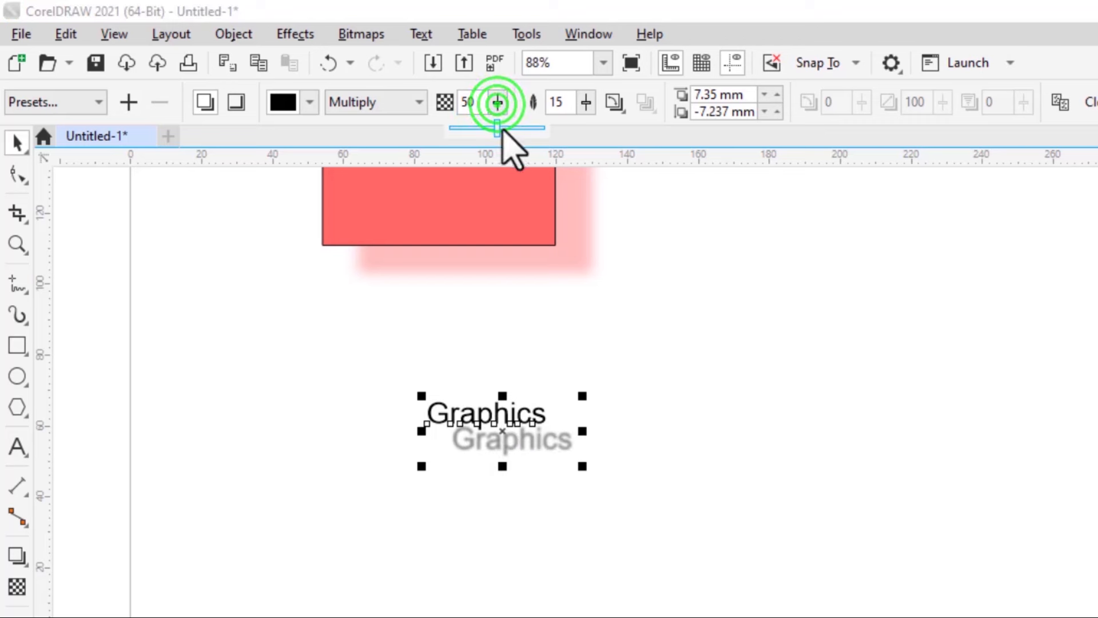
{"action": "left_click", "coordinate": [503, 127]}
{"action": "left_click", "coordinate": [497, 103]}
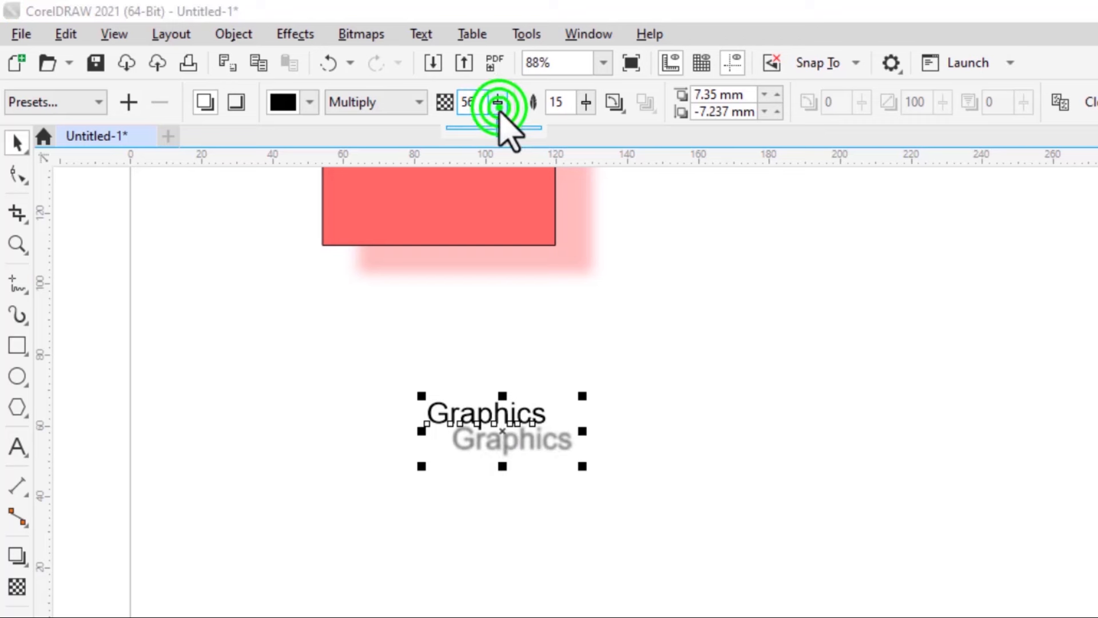
{"action": "left_click_drag", "start_coordinate": [499, 133], "coordinate": [515, 137]}
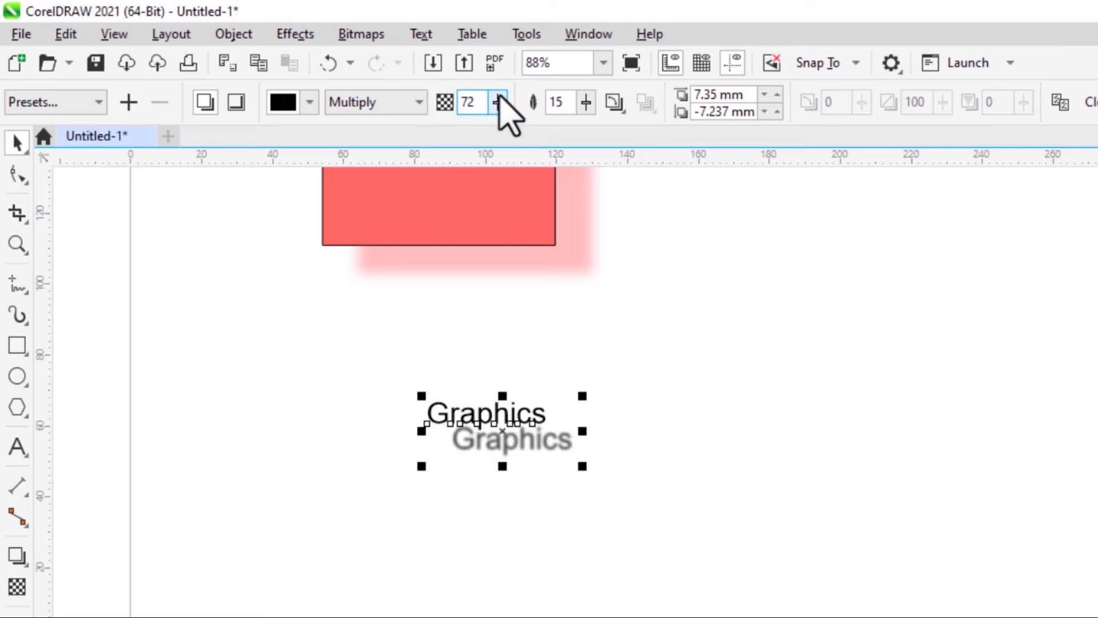
{"action": "left_click", "coordinate": [495, 106]}
{"action": "left_click_drag", "start_coordinate": [493, 132], "coordinate": [447, 136]}
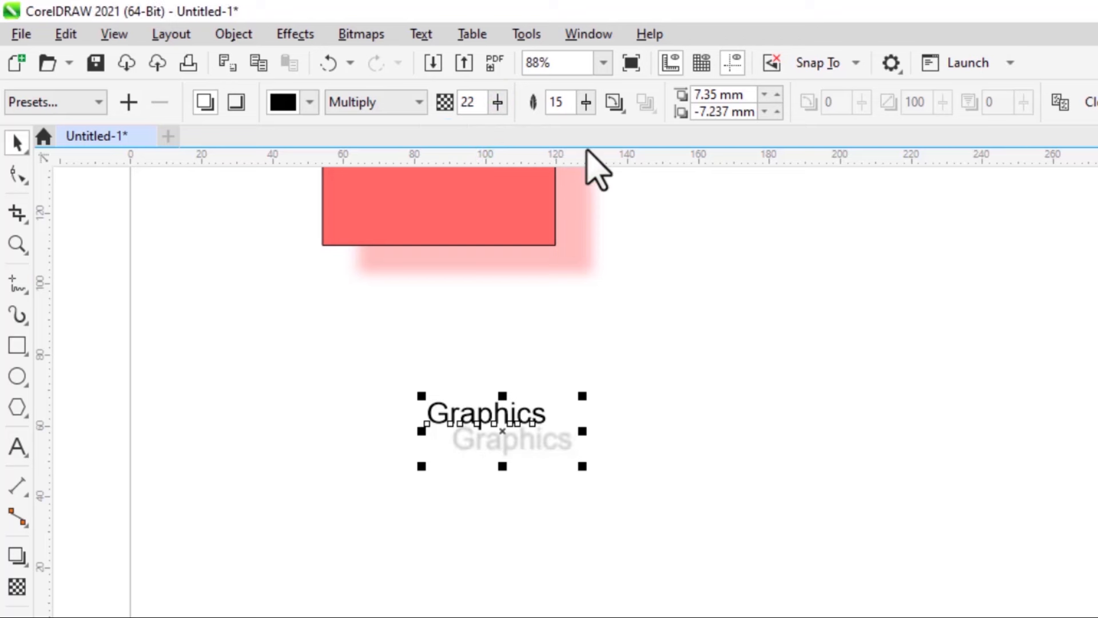
{"action": "left_click", "coordinate": [309, 103]}
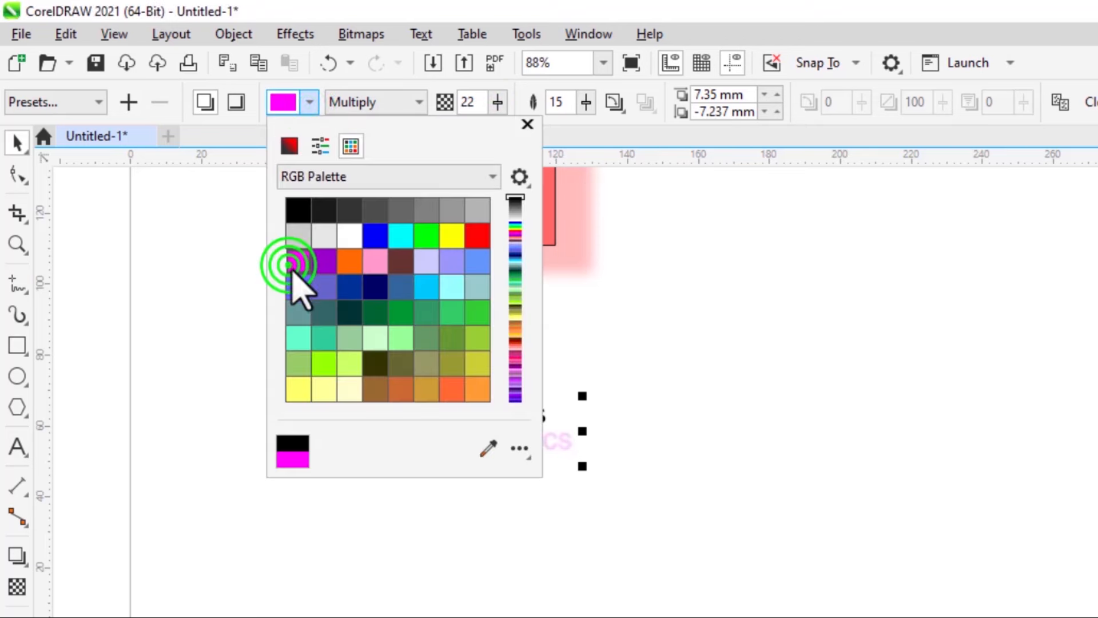
{"action": "left_click", "coordinate": [626, 137]}
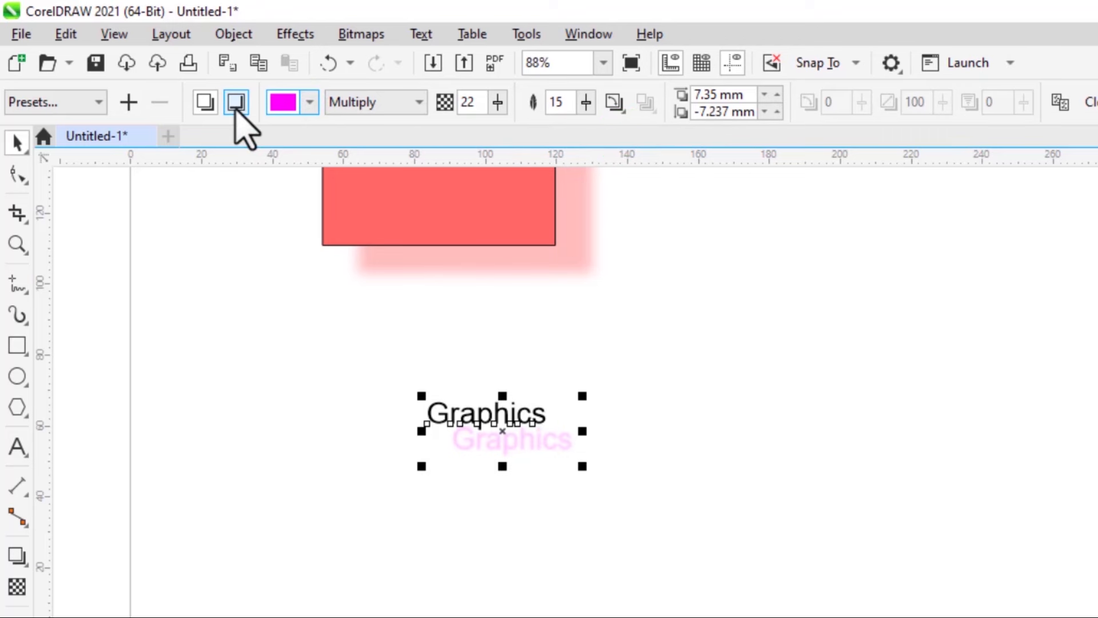
- Switch the Graphics text's shadow to an inner shadow and back to a drop shadow
{"action": "left_click", "coordinate": [236, 103]}
{"action": "left_click", "coordinate": [205, 101]}
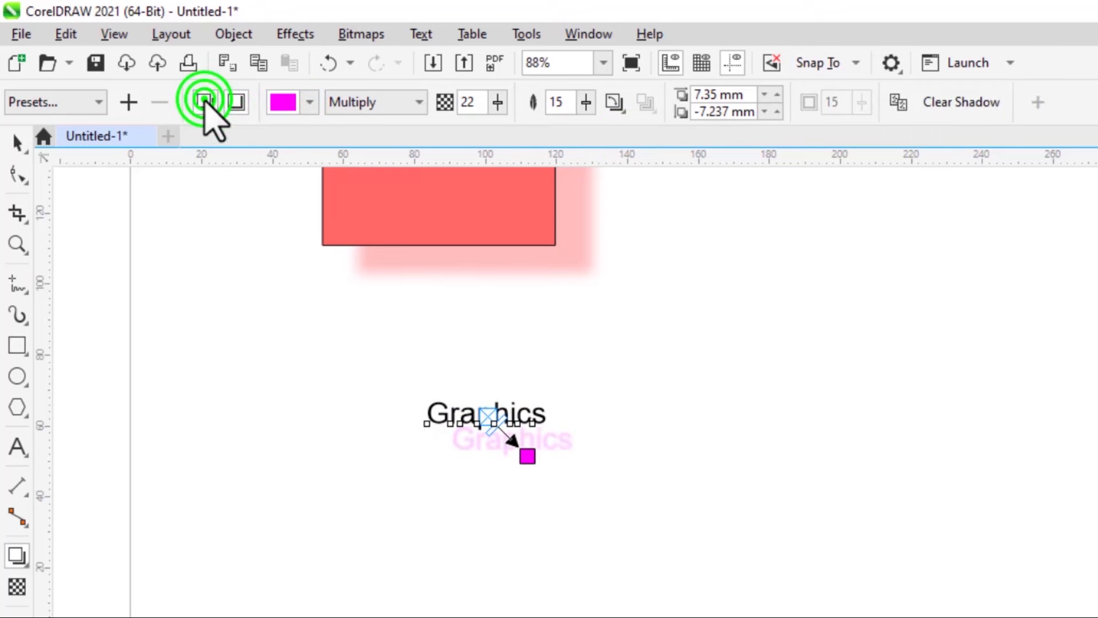
{"action": "left_click", "coordinate": [882, 478]}
{"action": "scroll", "coordinate": [955, 580], "scroll_direction": "up", "scroll_amount": 3}
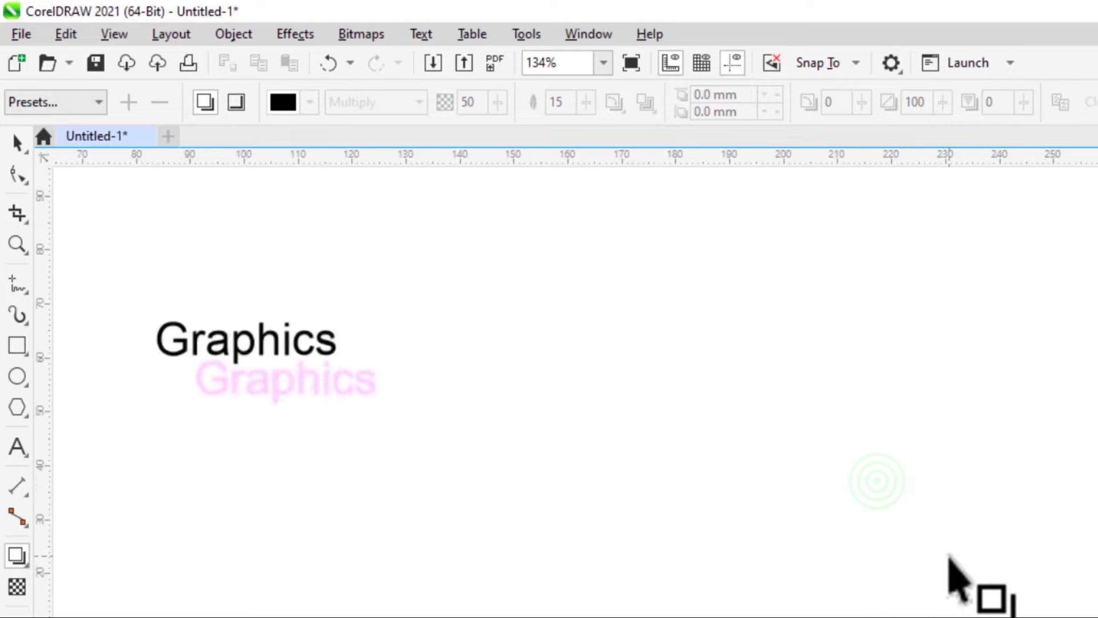
{"action": "scroll", "coordinate": [949, 560], "scroll_direction": "down", "scroll_amount": 4}
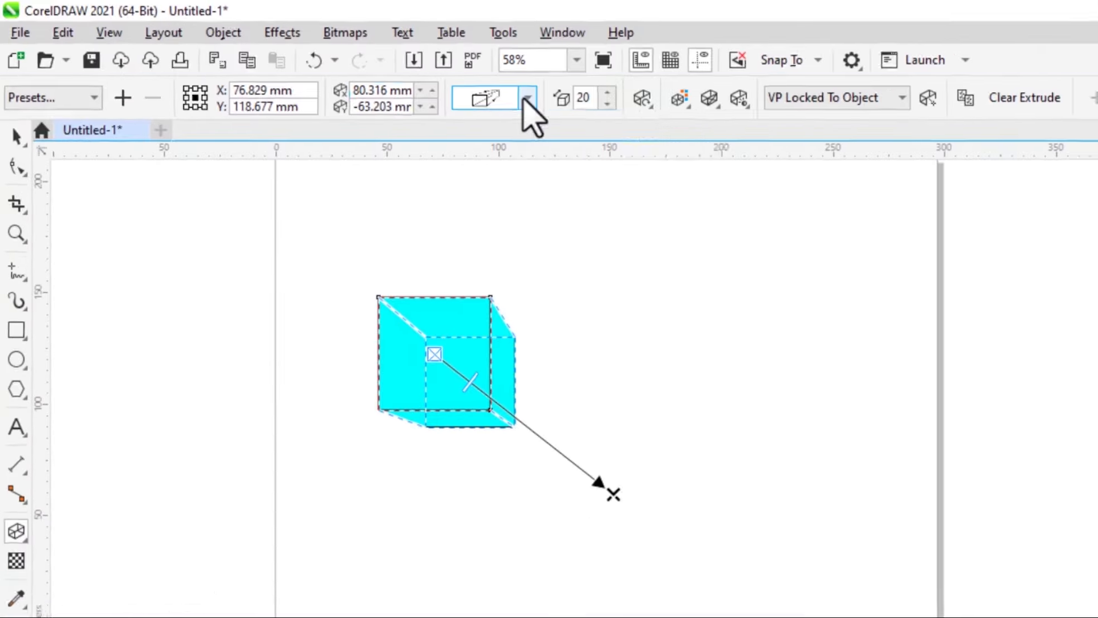
{"action": "left_click", "coordinate": [608, 92]}
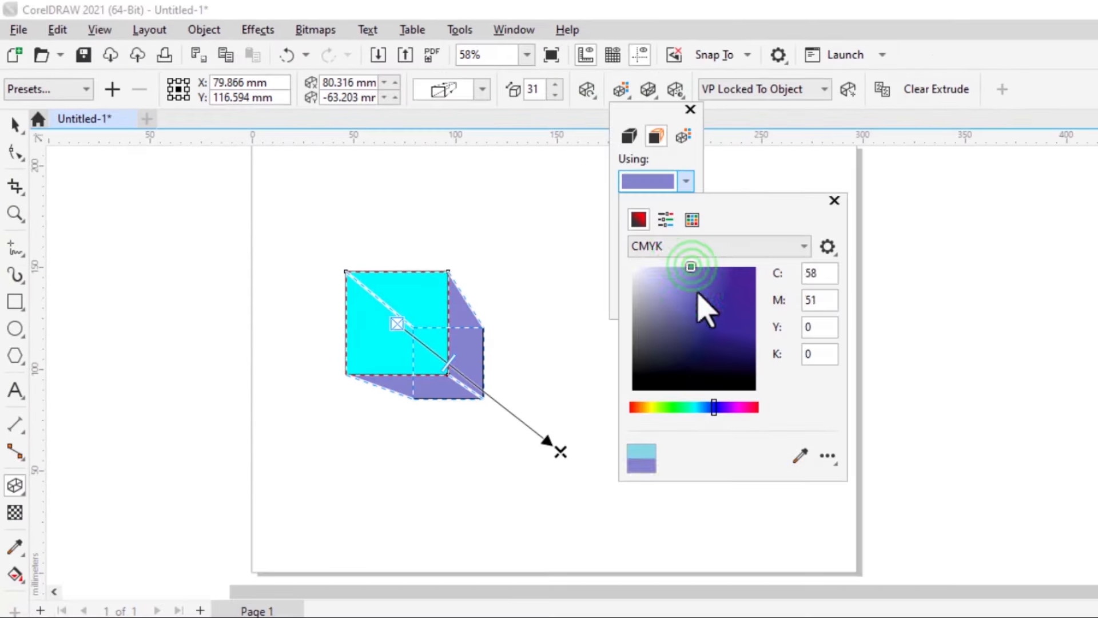
{"action": "left_click", "coordinate": [102, 105]}
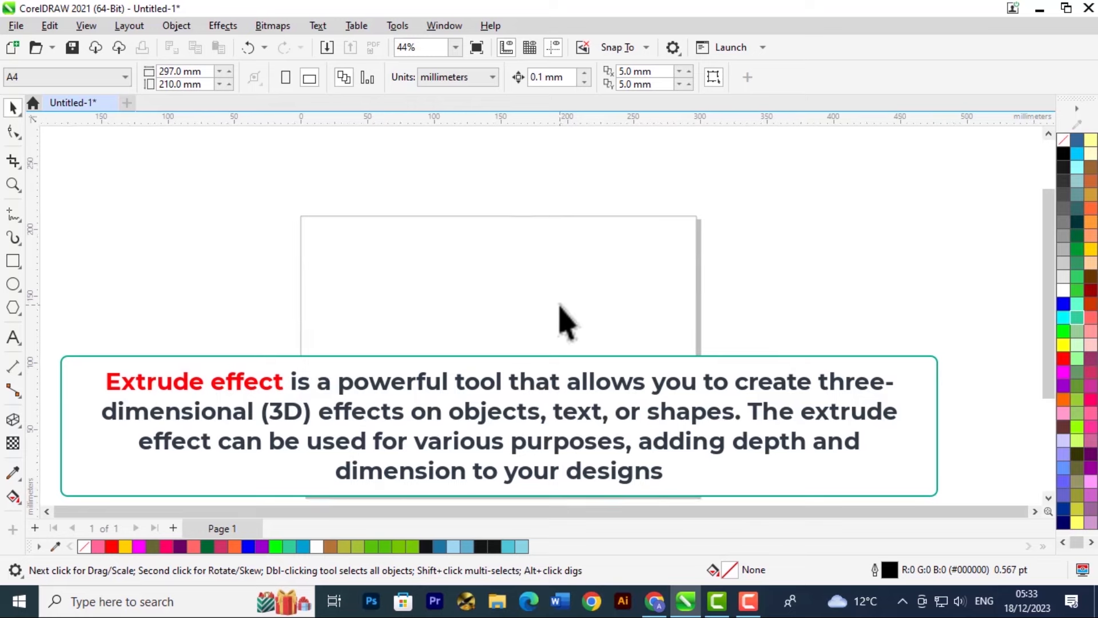
- Draw a square about 50 mm wide on the empty page and fill it with cyan
{"action": "scroll", "coordinate": [567, 324], "scroll_direction": "up", "scroll_amount": 3}
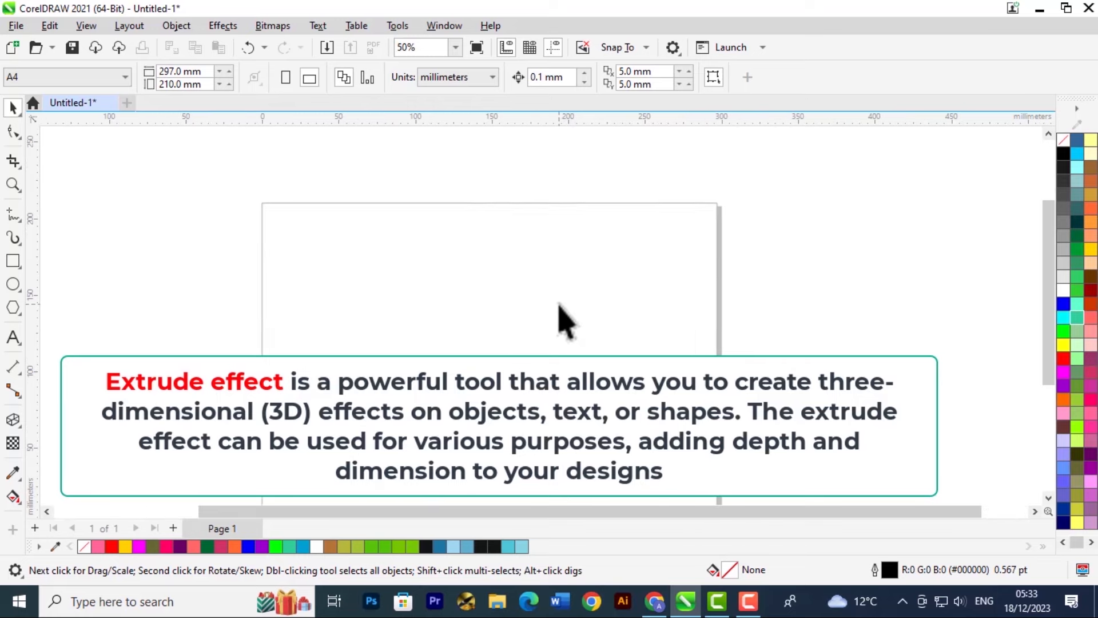
{"action": "left_click_drag", "start_coordinate": [1049, 331], "coordinate": [1042, 355]}
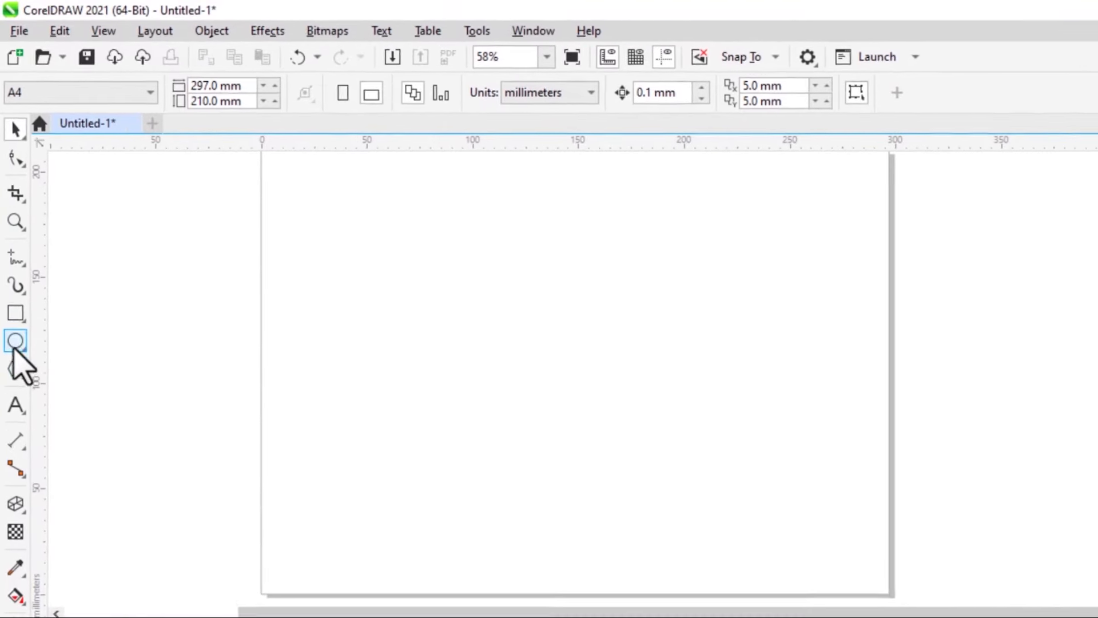
{"action": "left_click", "coordinate": [14, 304]}
{"action": "left_click_drag", "start_coordinate": [349, 272], "coordinate": [382, 324]}
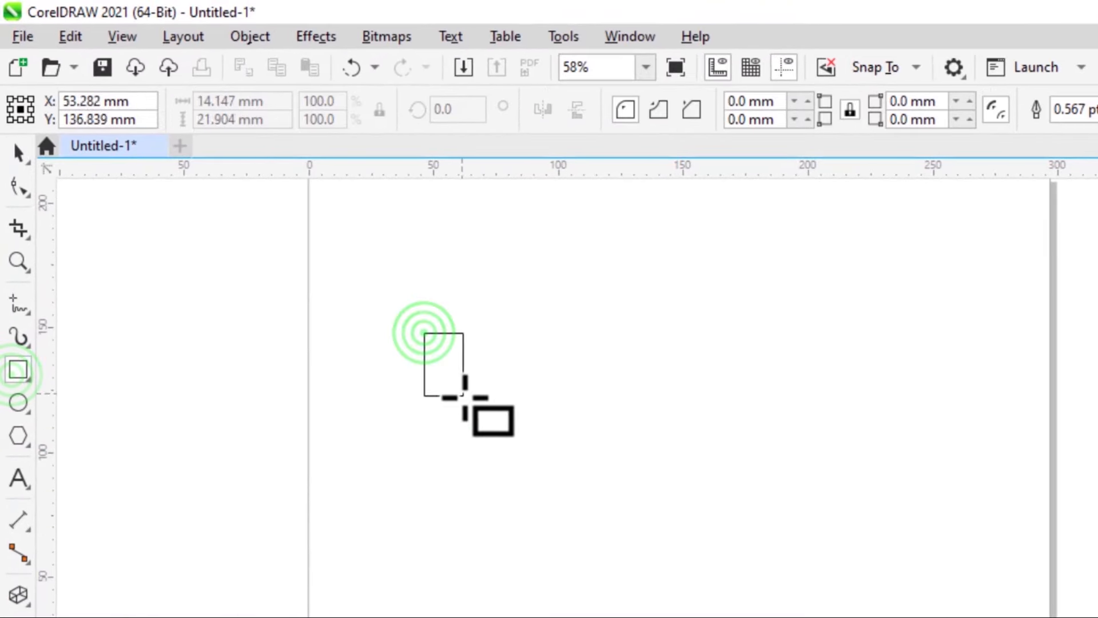
{"action": "left_click_drag", "start_coordinate": [464, 397], "coordinate": [549, 459]}
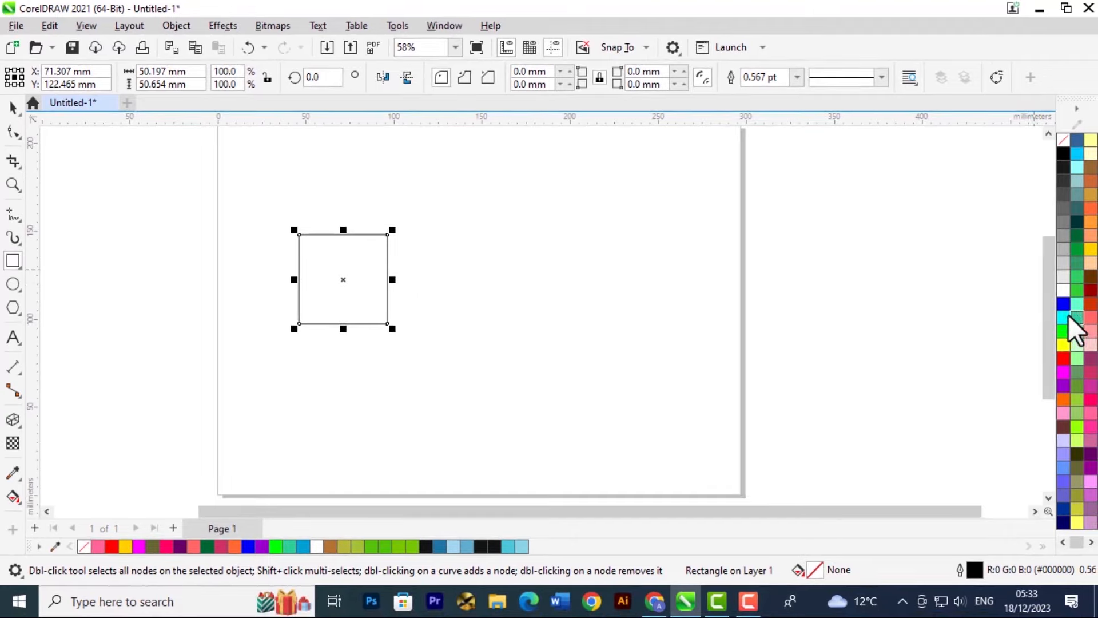
{"action": "left_click", "coordinate": [1065, 318]}
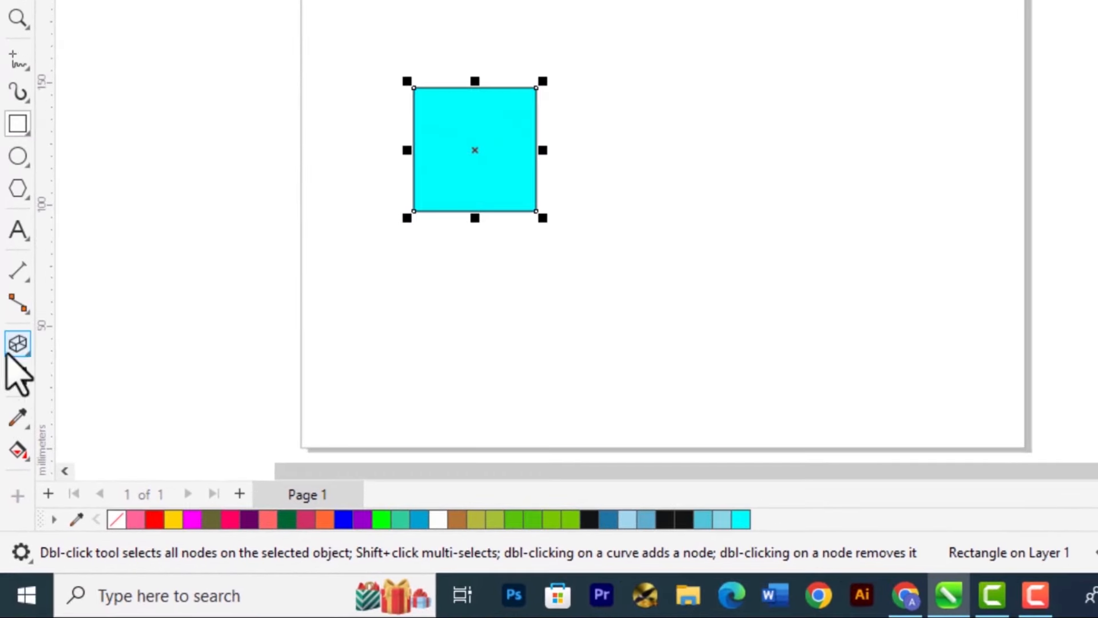
- Extrude the cyan square toward its lower right, with the vanishing point offset about 80.3 mm and -63.2 mm
{"action": "left_click", "coordinate": [17, 345]}
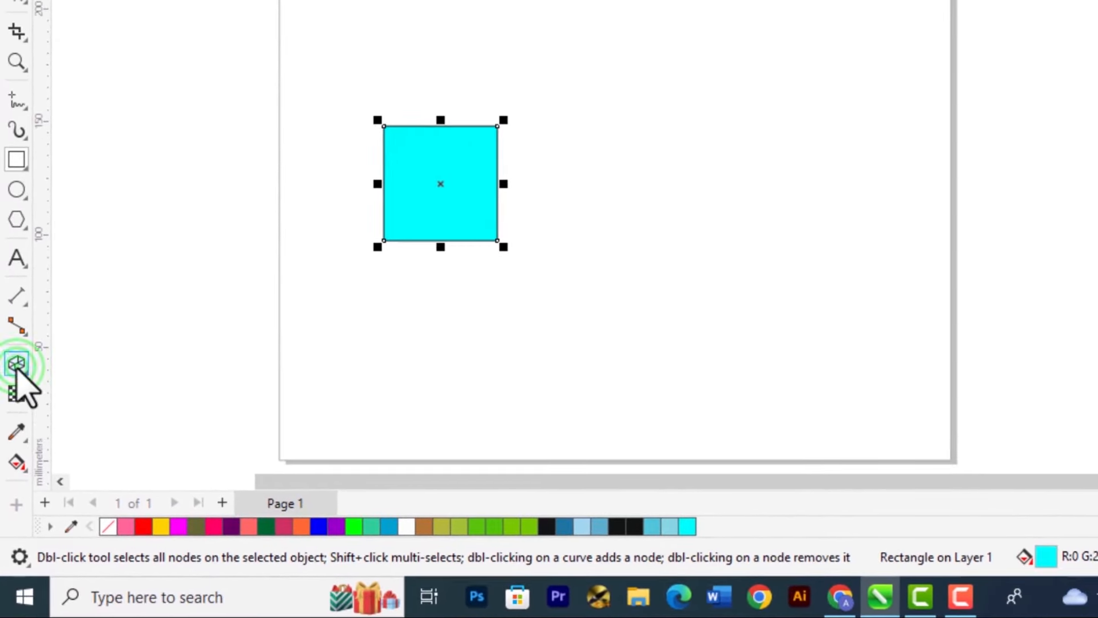
{"action": "left_click_drag", "start_coordinate": [441, 184], "coordinate": [624, 326]}
{"action": "left_click", "coordinate": [781, 107]}
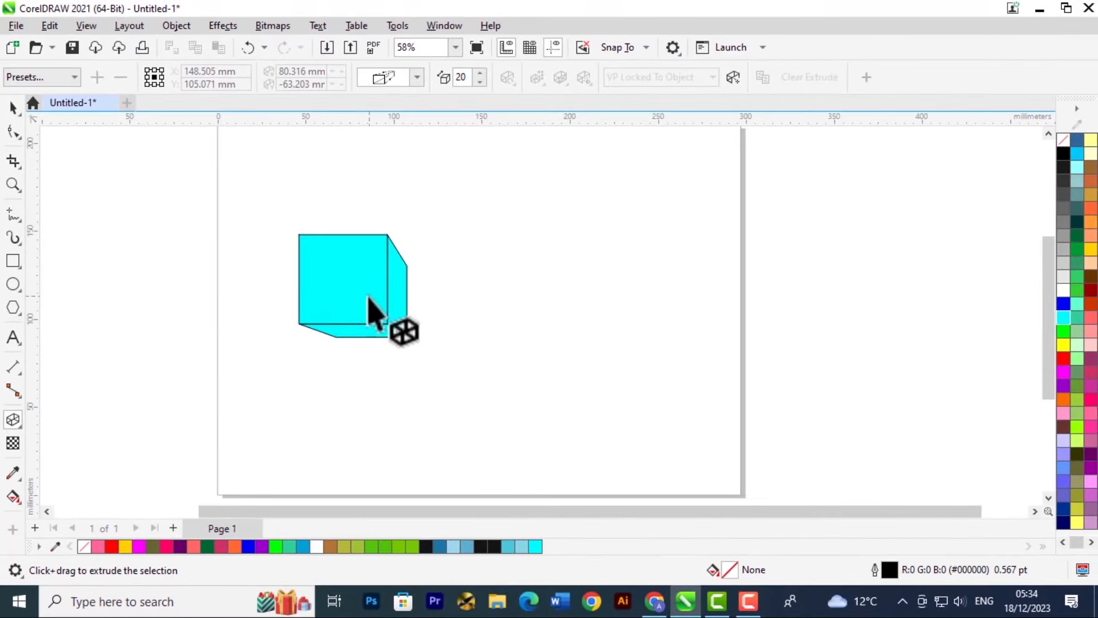
- Change the cyan square's extrusion type to the one that widens toward a larger back face
{"action": "left_click", "coordinate": [463, 194]}
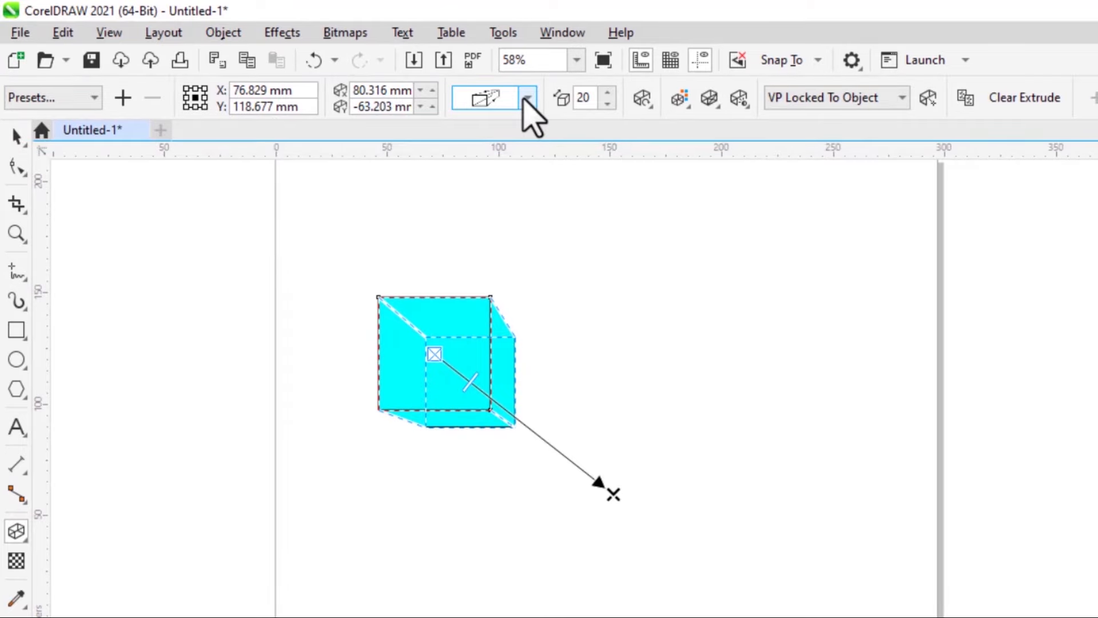
{"action": "left_click", "coordinate": [527, 102]}
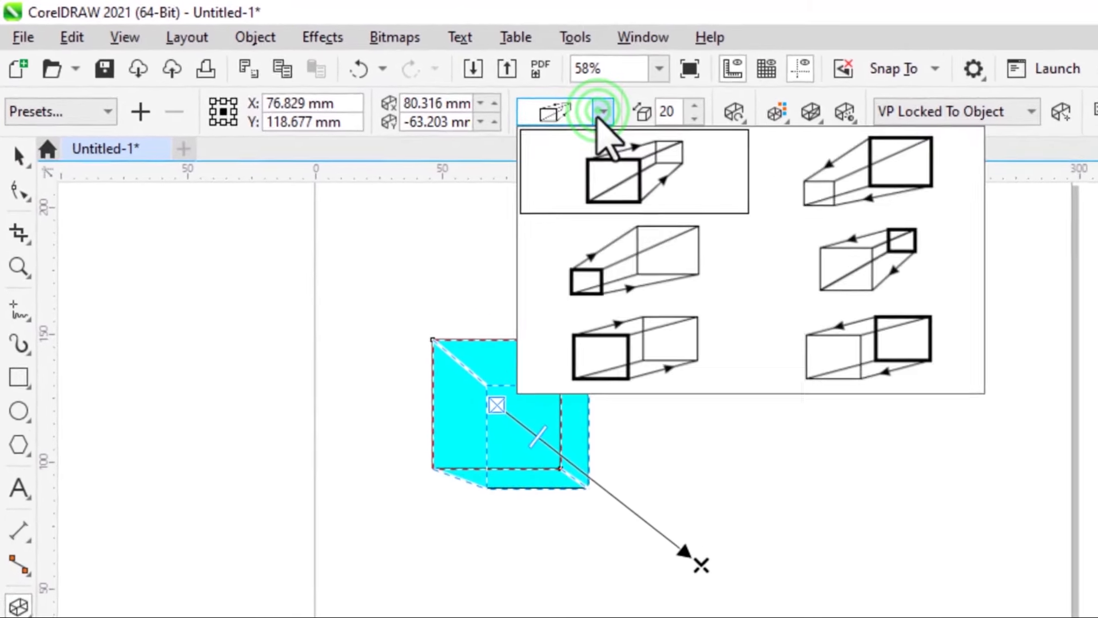
{"action": "left_click", "coordinate": [629, 257]}
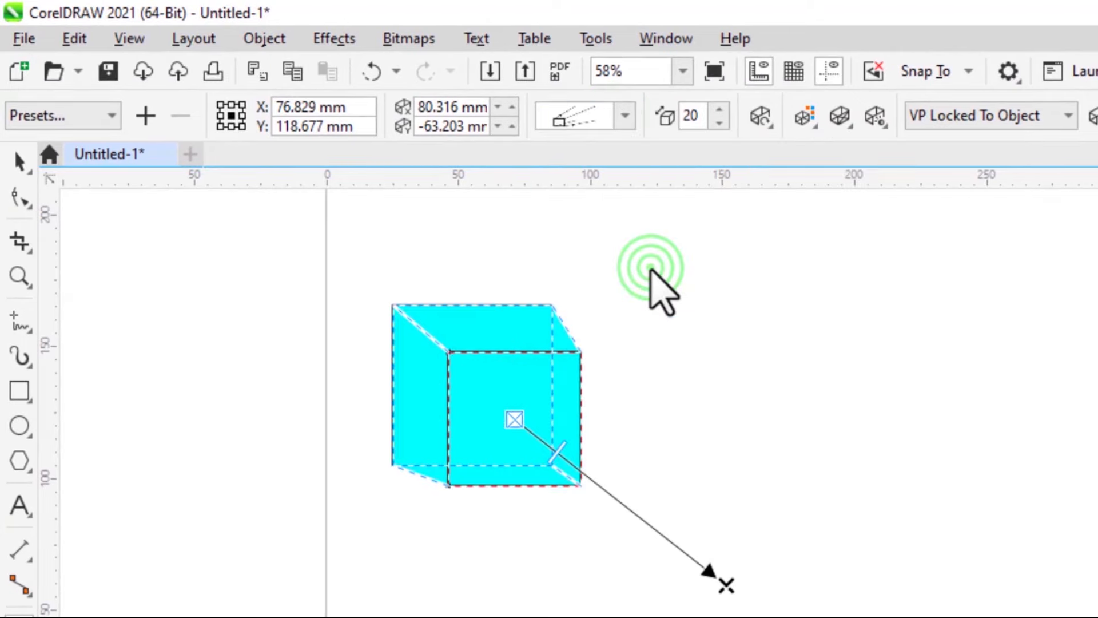
- Try the parallel extrusion type on the cyan square and return to the type that narrows toward a smaller back face
{"action": "left_click", "coordinate": [622, 115]}
{"action": "left_click", "coordinate": [637, 176]}
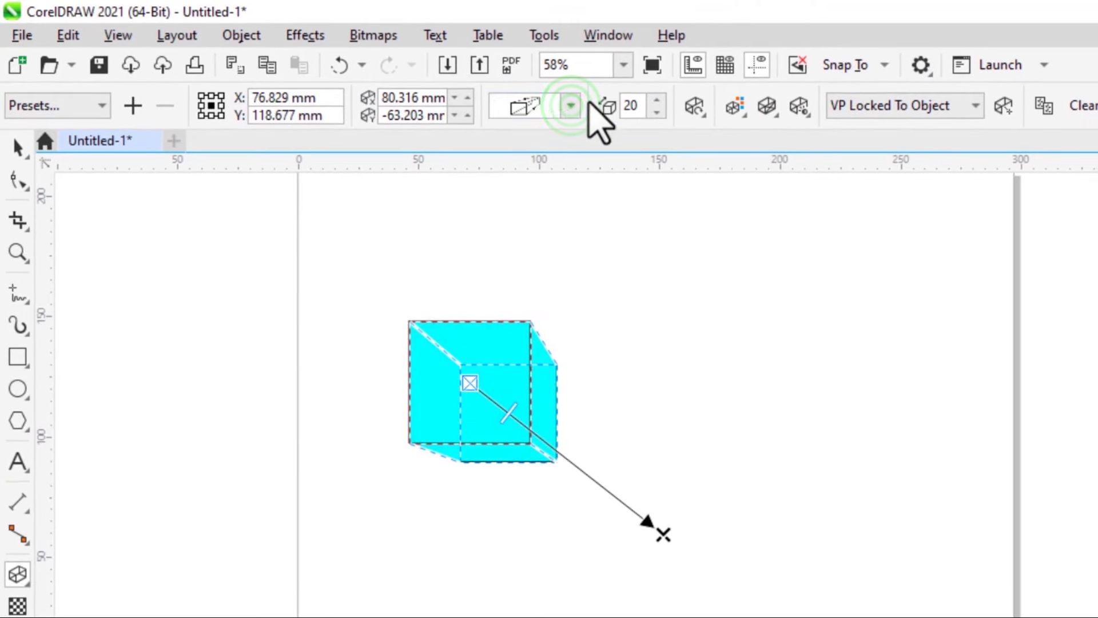
{"action": "left_click", "coordinate": [622, 115]}
{"action": "left_click", "coordinate": [854, 315]}
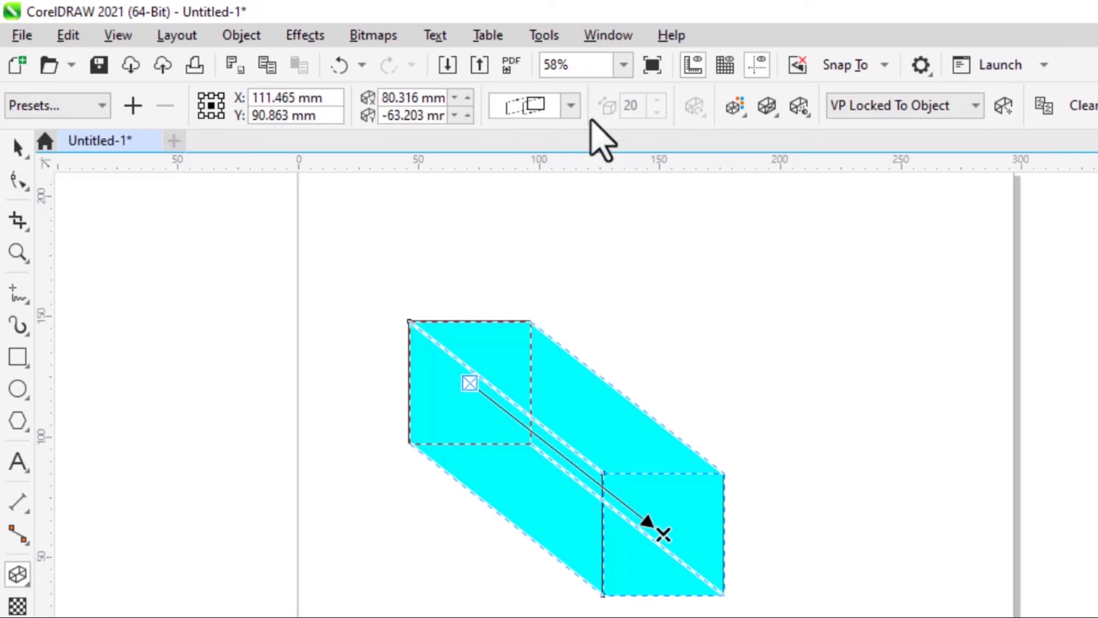
{"action": "left_click", "coordinate": [572, 105]}
{"action": "left_click", "coordinate": [584, 154]}
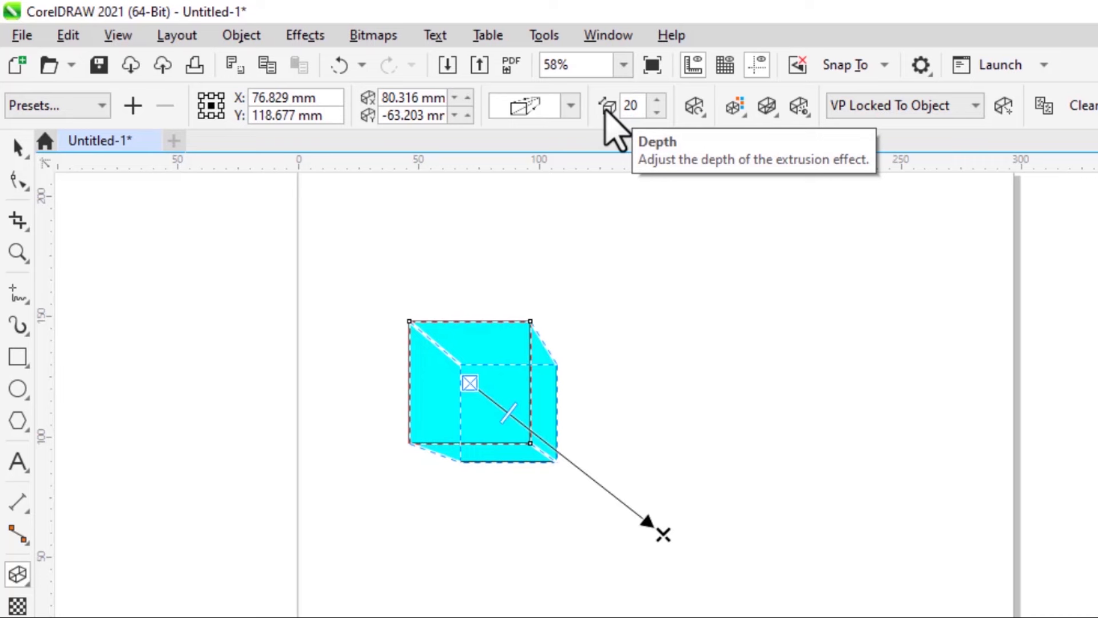
- Reduce the cyan square's extrusion depth to 1 and raise it to 31
{"action": "left_click", "coordinate": [657, 111]}
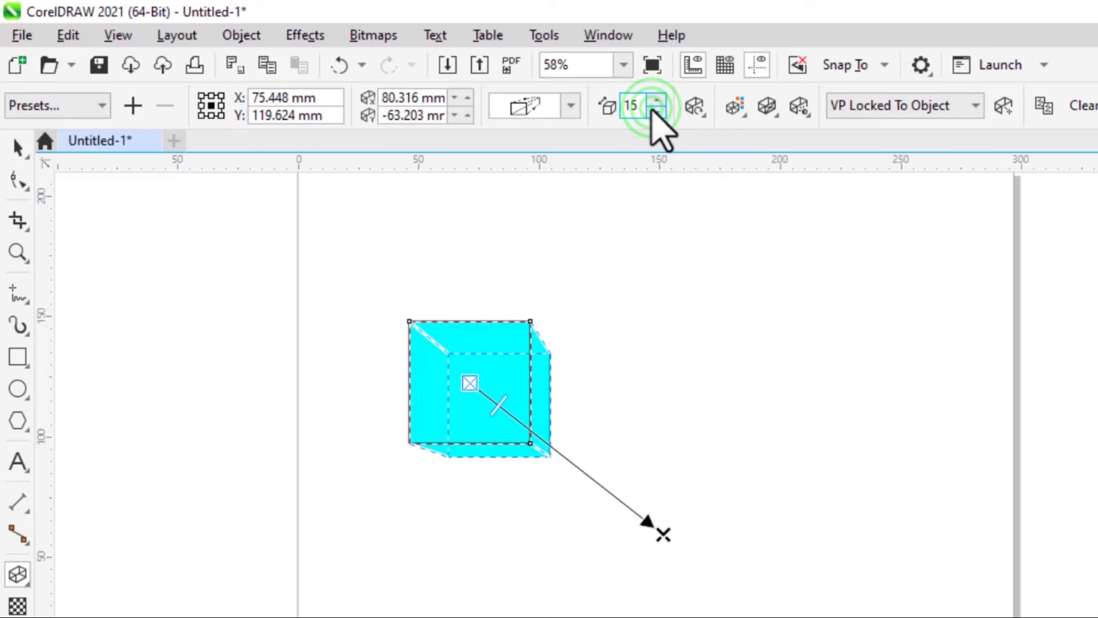
{"action": "left_click", "coordinate": [655, 111]}
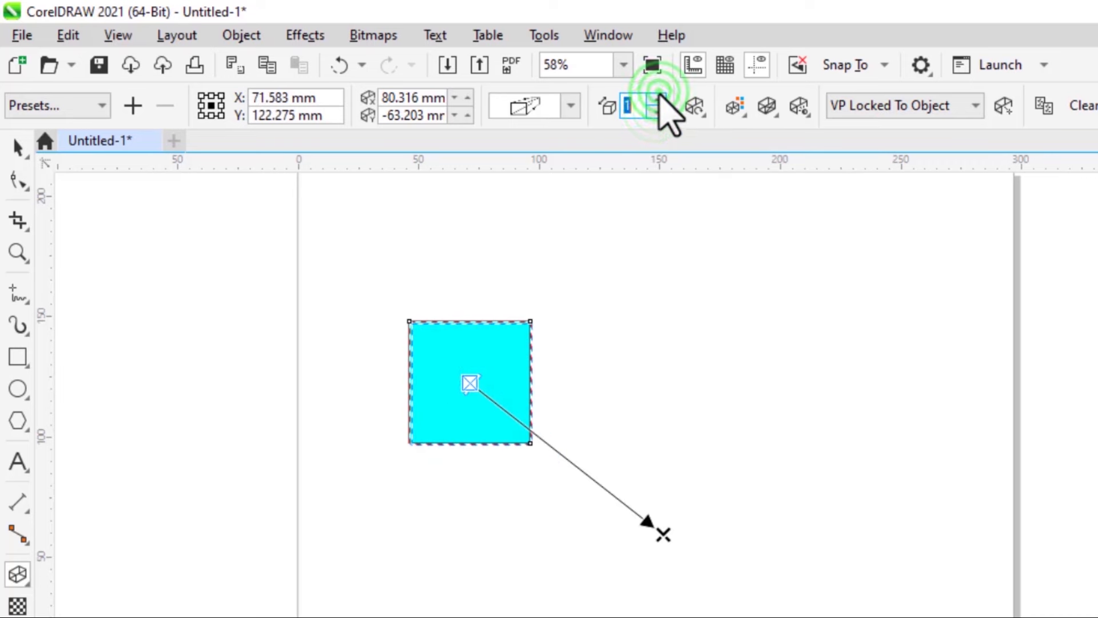
{"action": "left_click", "coordinate": [658, 101]}
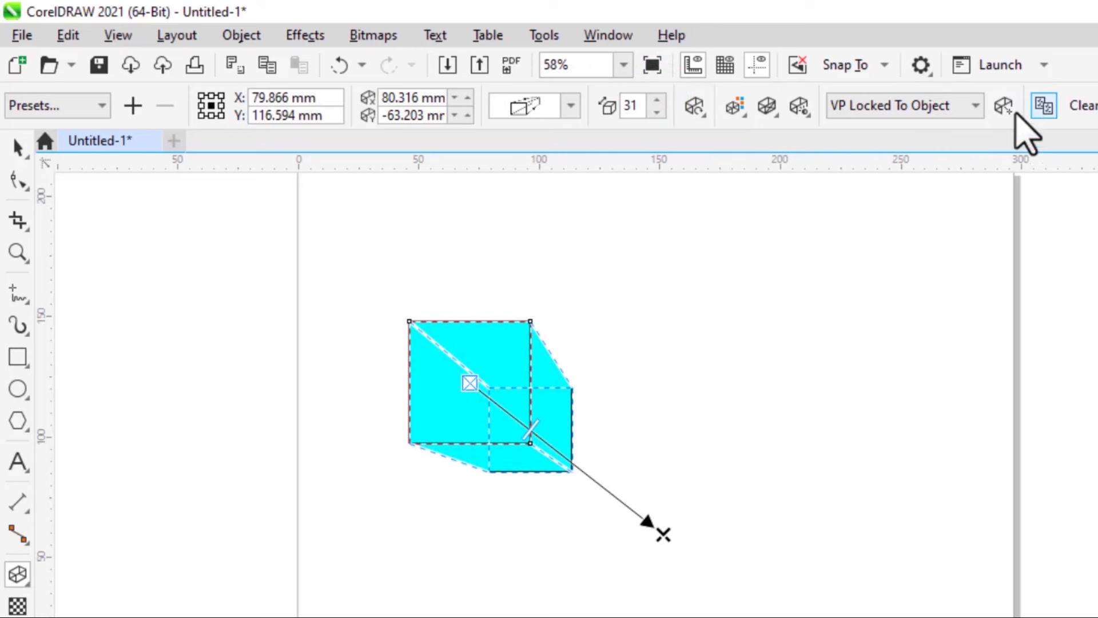
- Give the cyan square's extruded sides a solid purple colour of C 58, M 51, Y 0, K 0
{"action": "left_click", "coordinate": [736, 106]}
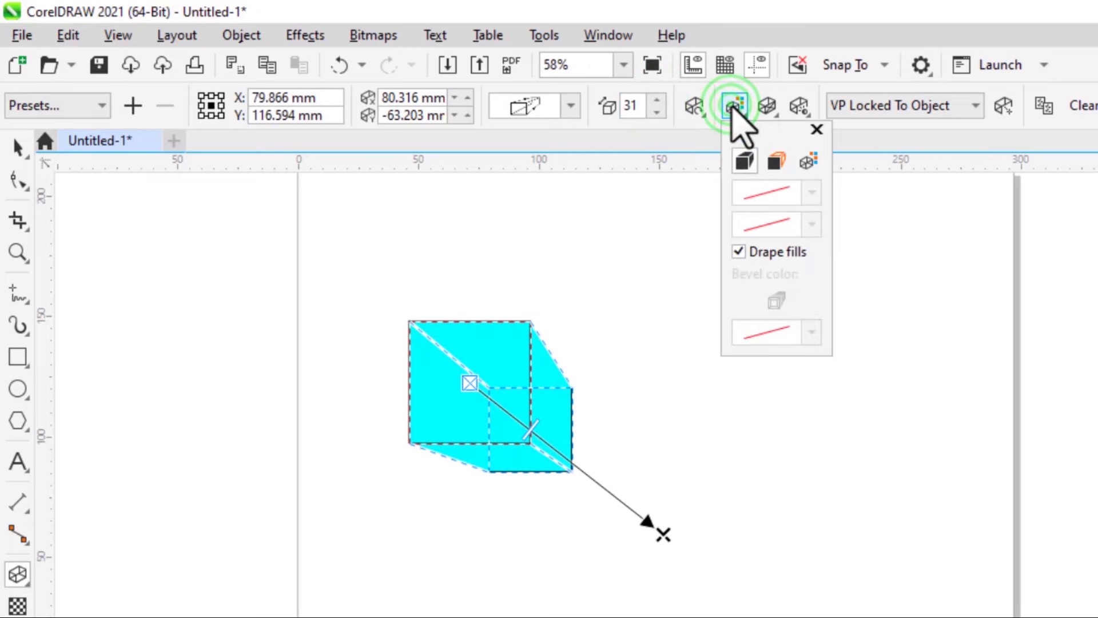
{"action": "left_click", "coordinate": [812, 194]}
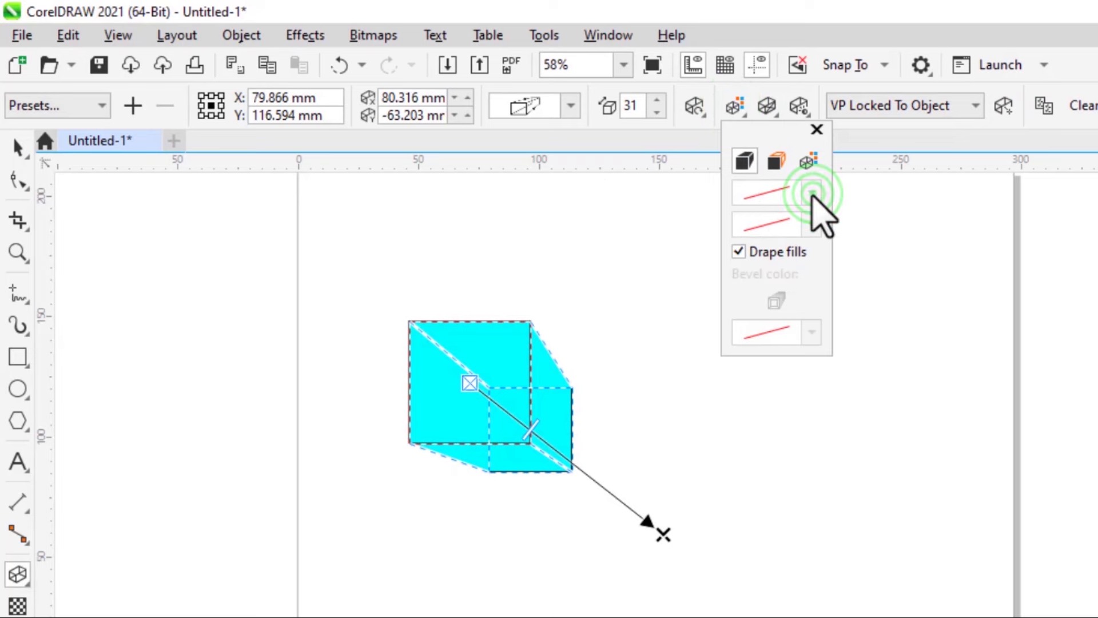
{"action": "left_click", "coordinate": [772, 160]}
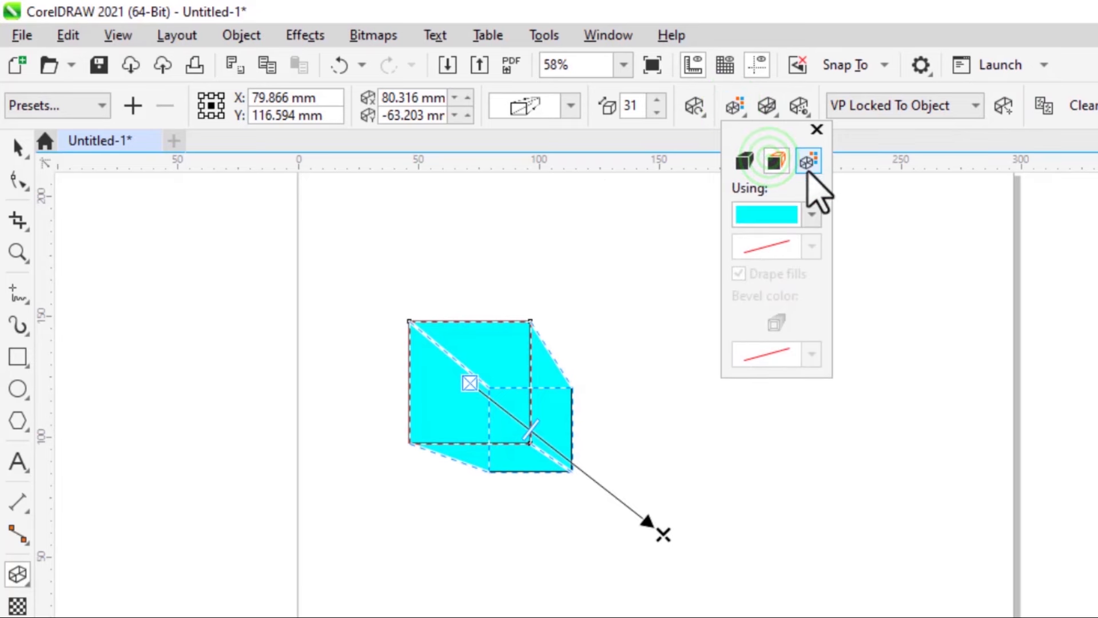
{"action": "left_click", "coordinate": [812, 214]}
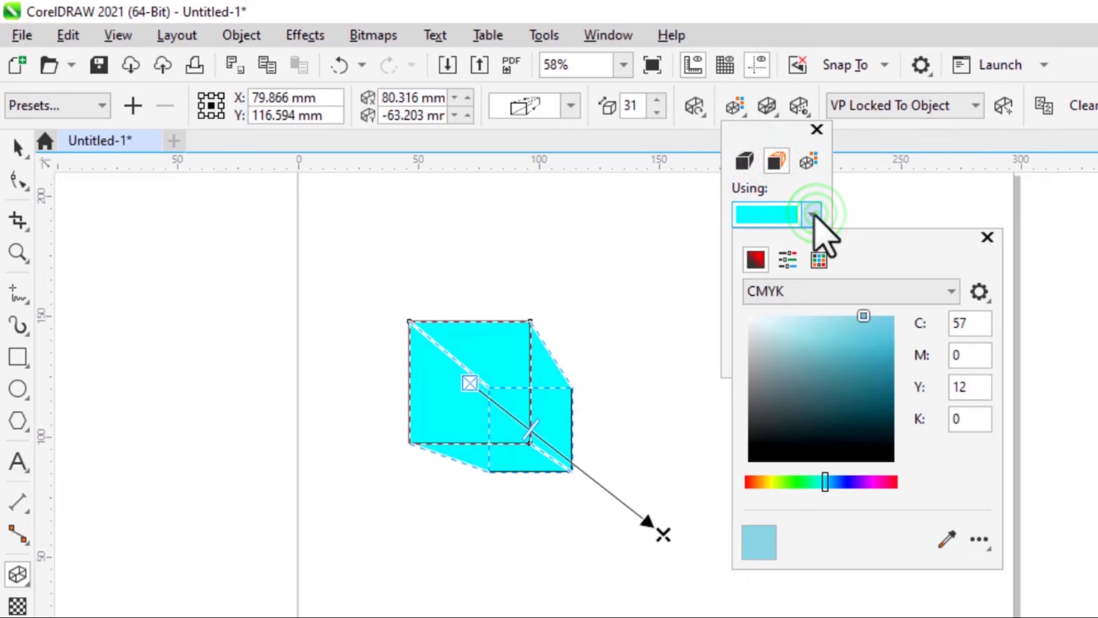
{"action": "left_click", "coordinate": [845, 482]}
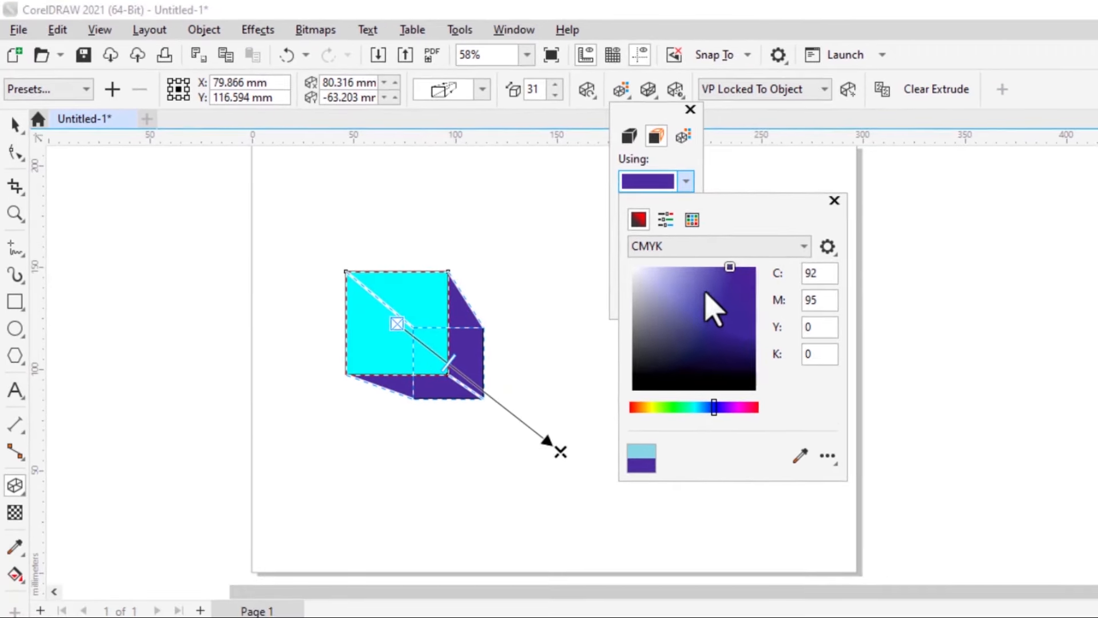
{"action": "left_click", "coordinate": [699, 287]}
{"action": "left_click", "coordinate": [682, 280]}
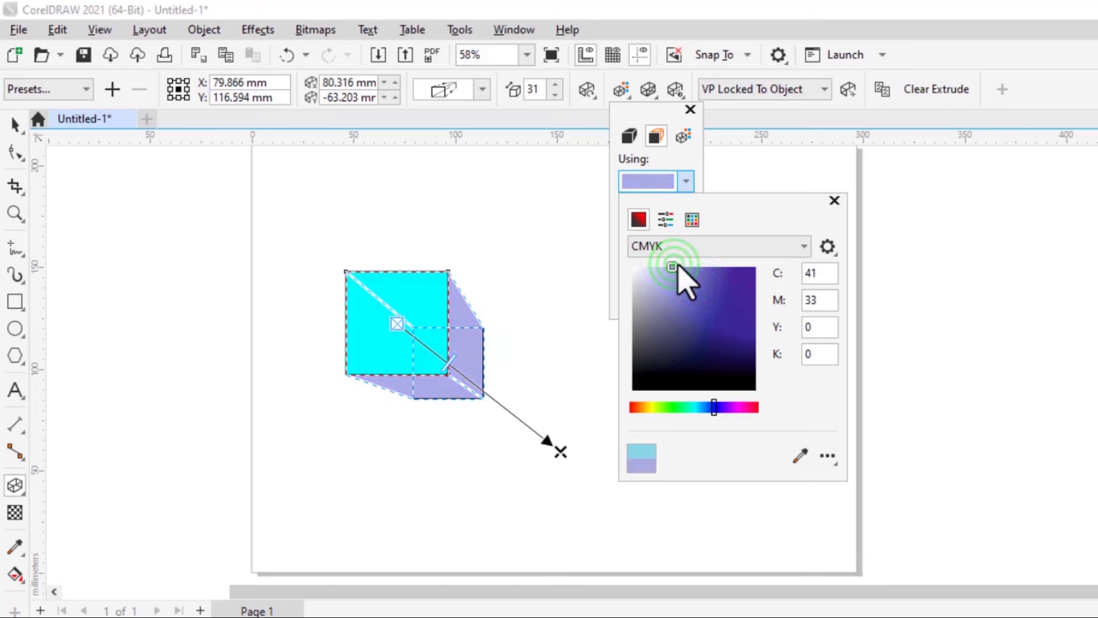
{"action": "left_click", "coordinate": [691, 267]}
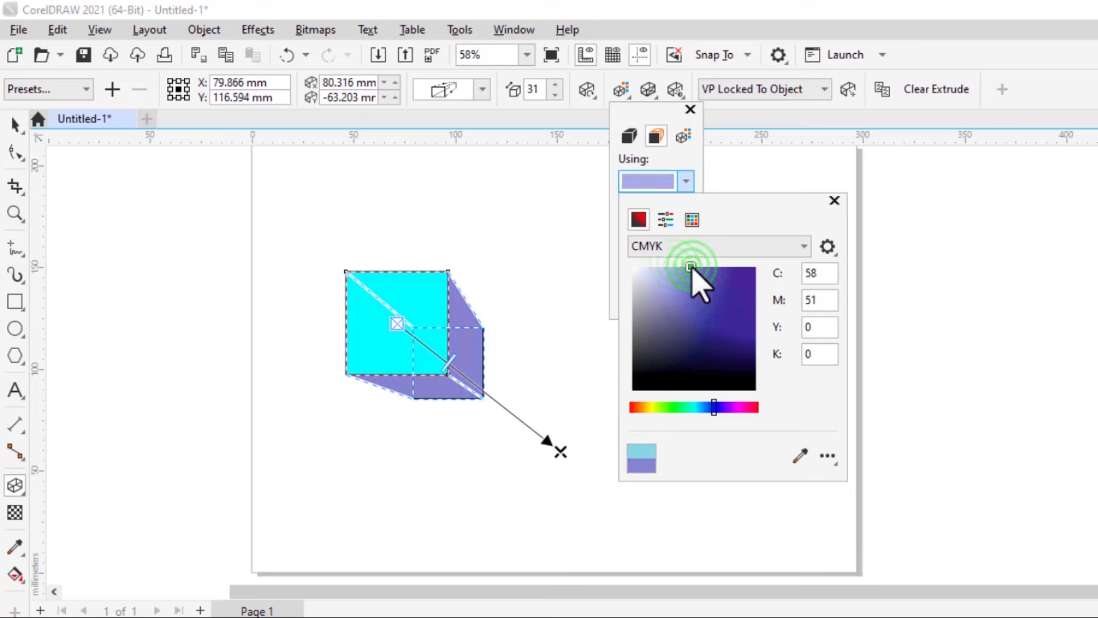
{"action": "left_click", "coordinate": [836, 200]}
{"action": "left_click", "coordinate": [690, 108]}
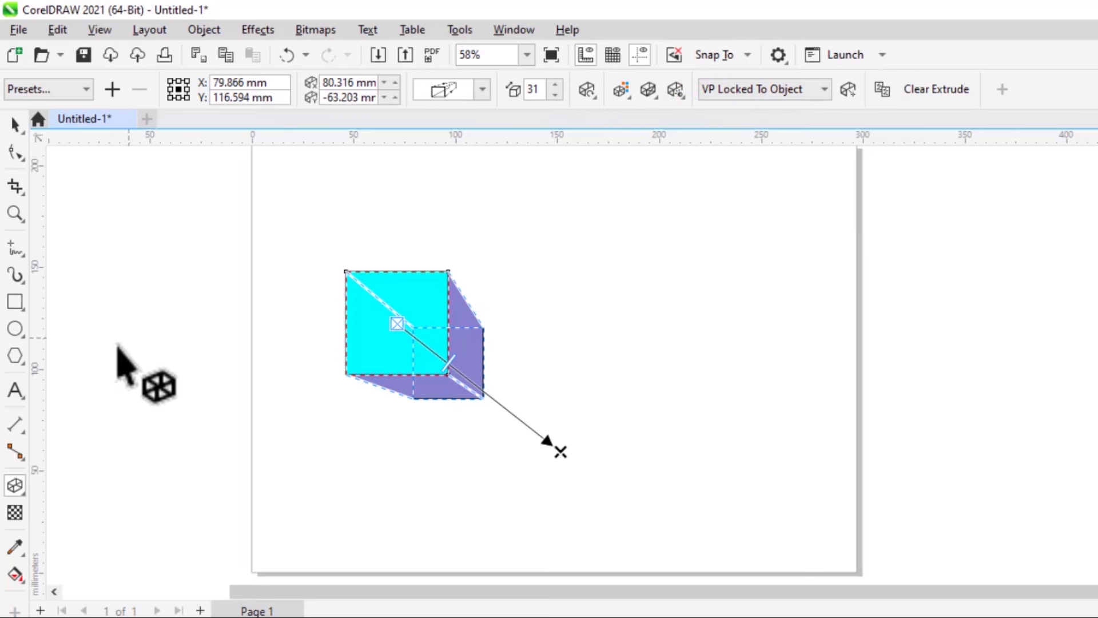
- Add the artistic text "Design" in Arial 24 pt on the empty area beside the extruded square
{"action": "left_click", "coordinate": [17, 391]}
{"action": "left_click", "coordinate": [619, 304]}
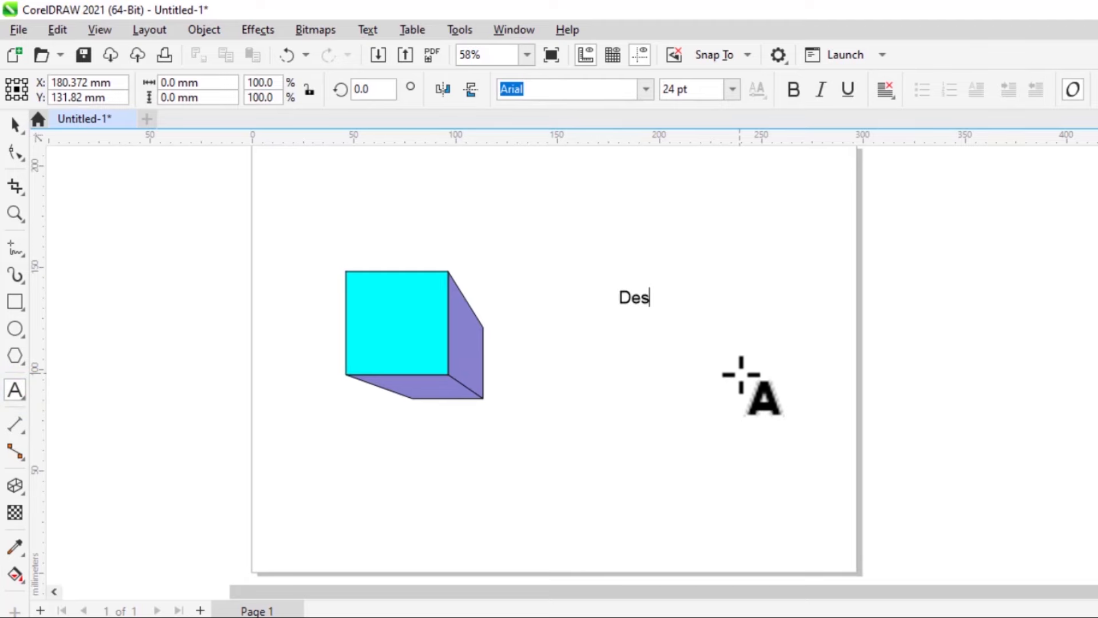
{"action": "left_click", "coordinate": [15, 124]}
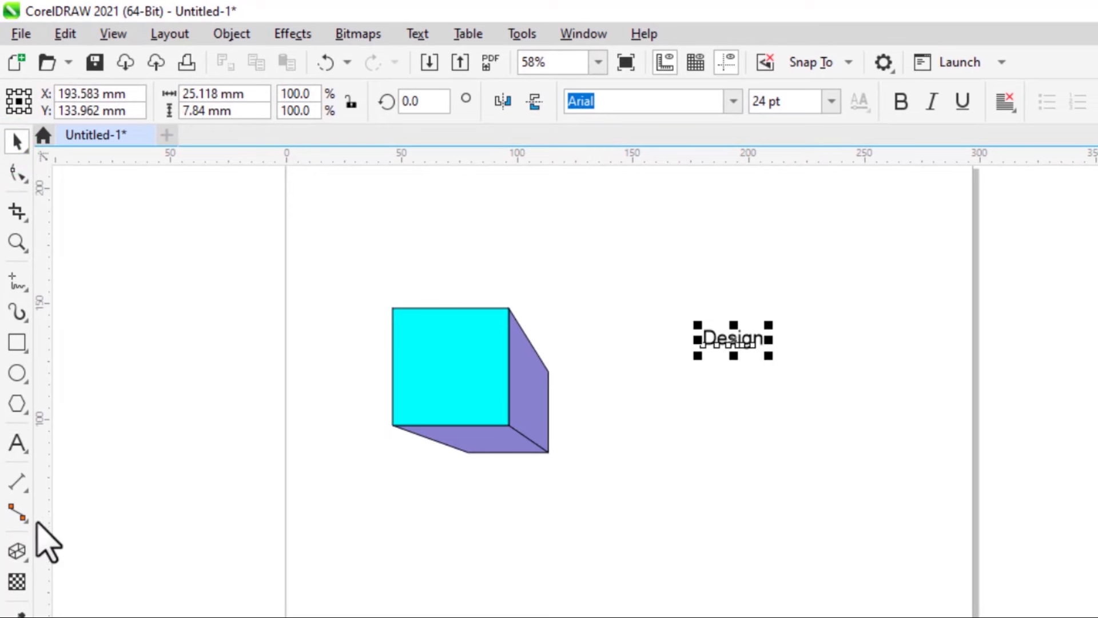
- Try extruding the small Design text toward its lower right and undo the extrusion
{"action": "left_click", "coordinate": [16, 551]}
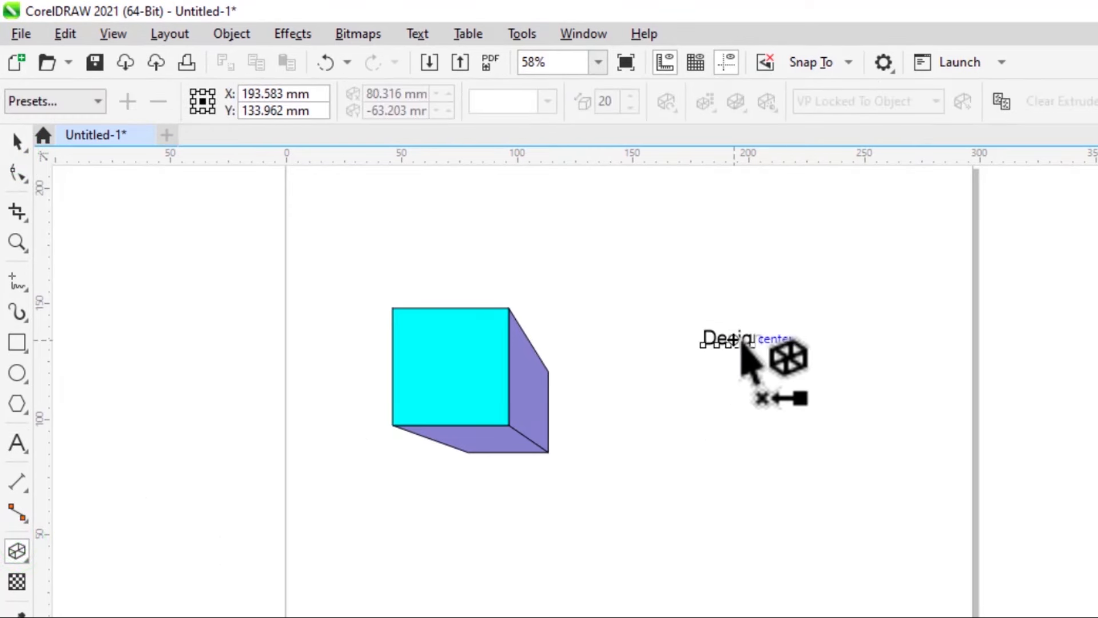
{"action": "left_click_drag", "start_coordinate": [741, 339], "coordinate": [754, 350]}
{"action": "left_click_drag", "start_coordinate": [837, 433], "coordinate": [838, 435]}
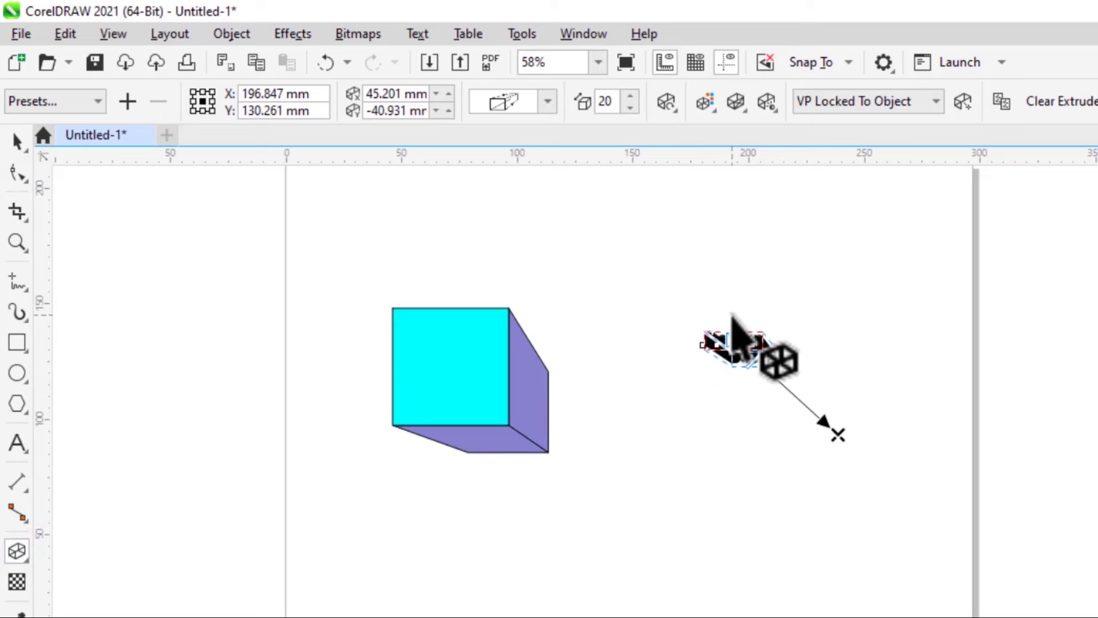
{"action": "key", "text": "ctrl+z"}
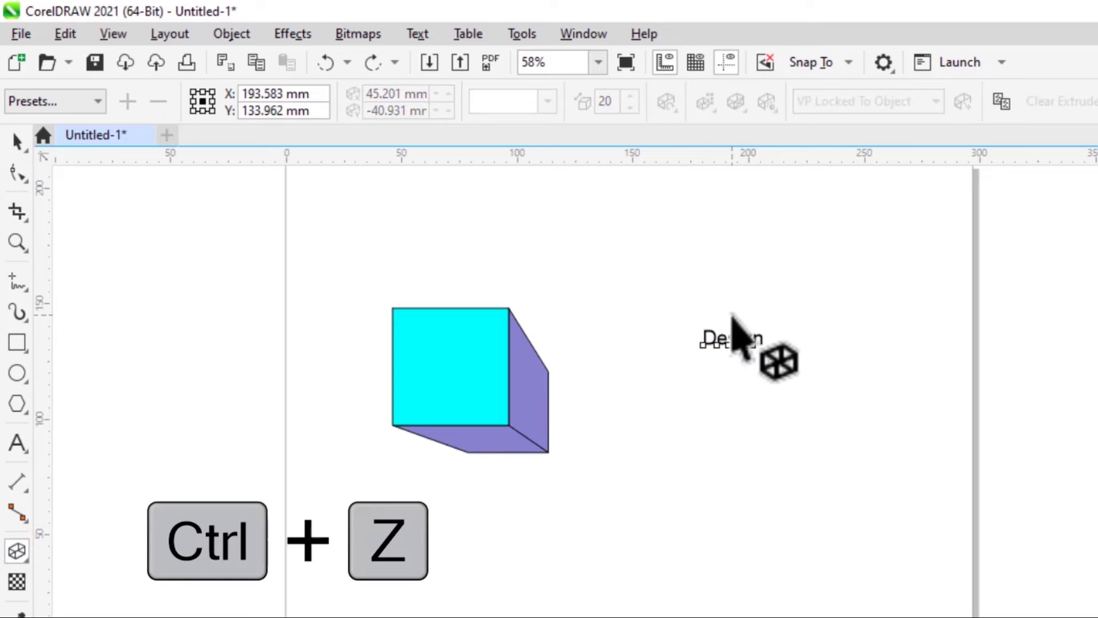
- Enlarge the Design text to about 79 mm wide and extrude it, with the vanishing point offset about 70 mm and -68.2 mm
{"action": "left_click", "coordinate": [13, 138]}
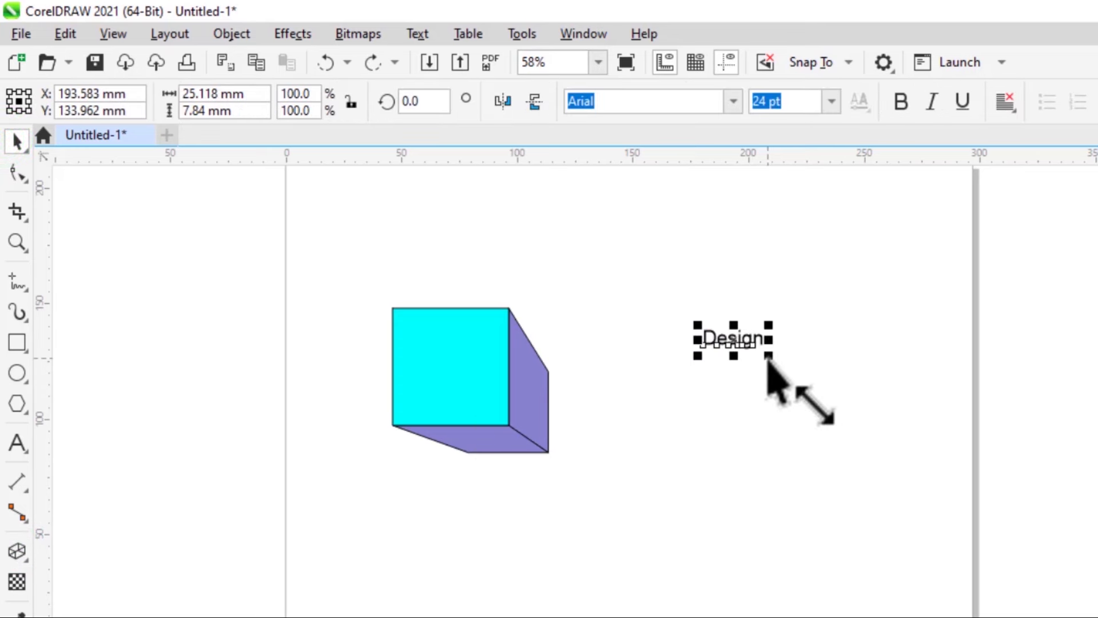
{"action": "left_click_drag", "start_coordinate": [768, 357], "coordinate": [891, 482]}
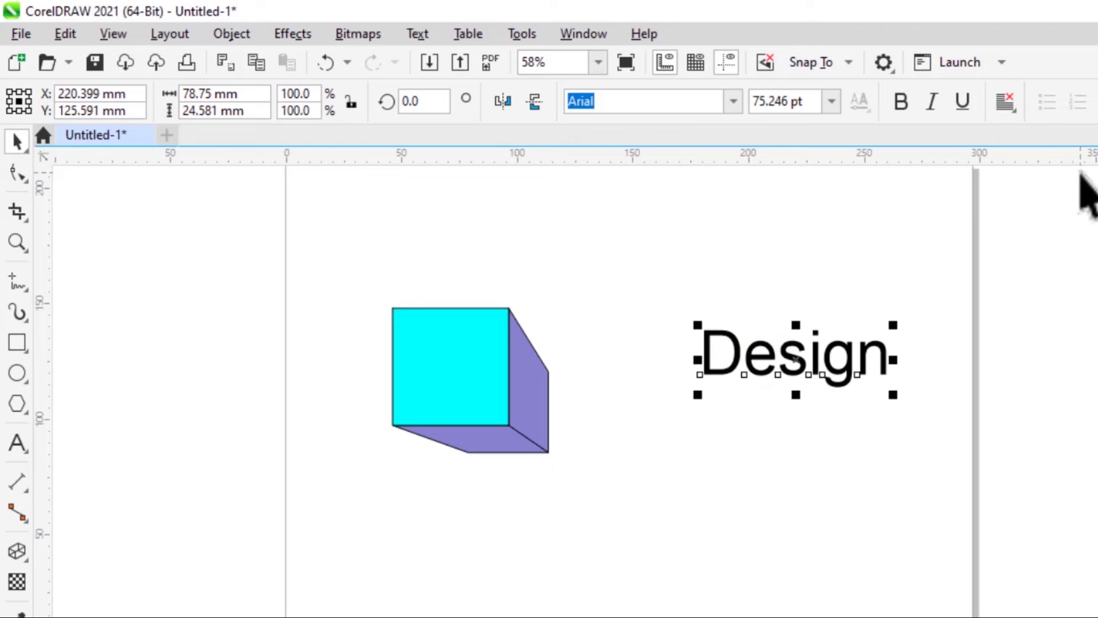
{"action": "left_click", "coordinate": [14, 551]}
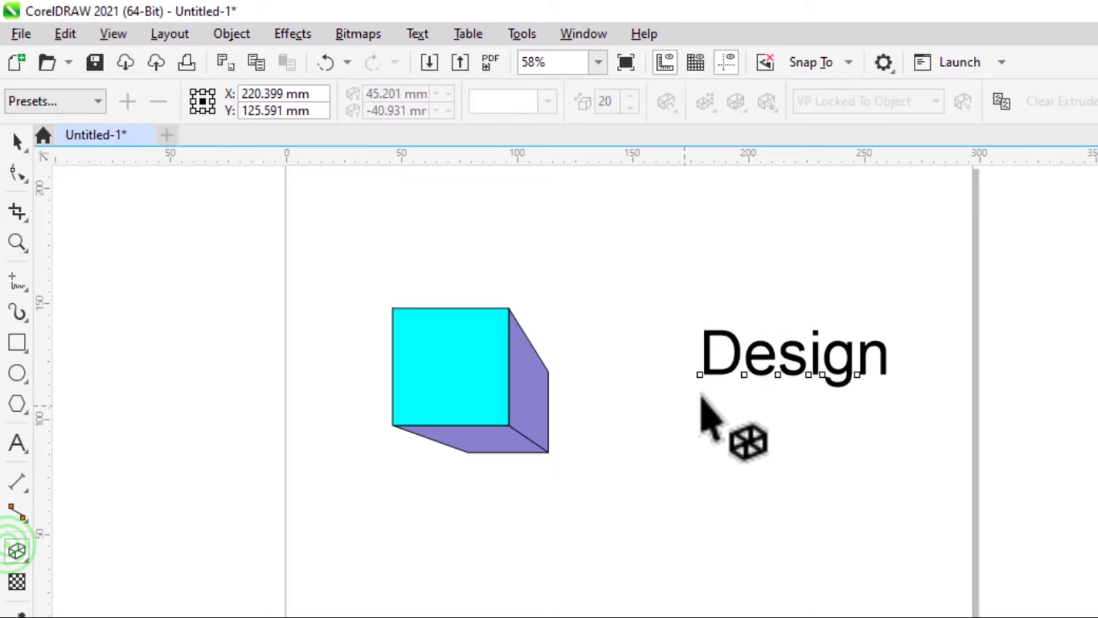
{"action": "left_click_drag", "start_coordinate": [768, 360], "coordinate": [956, 515]}
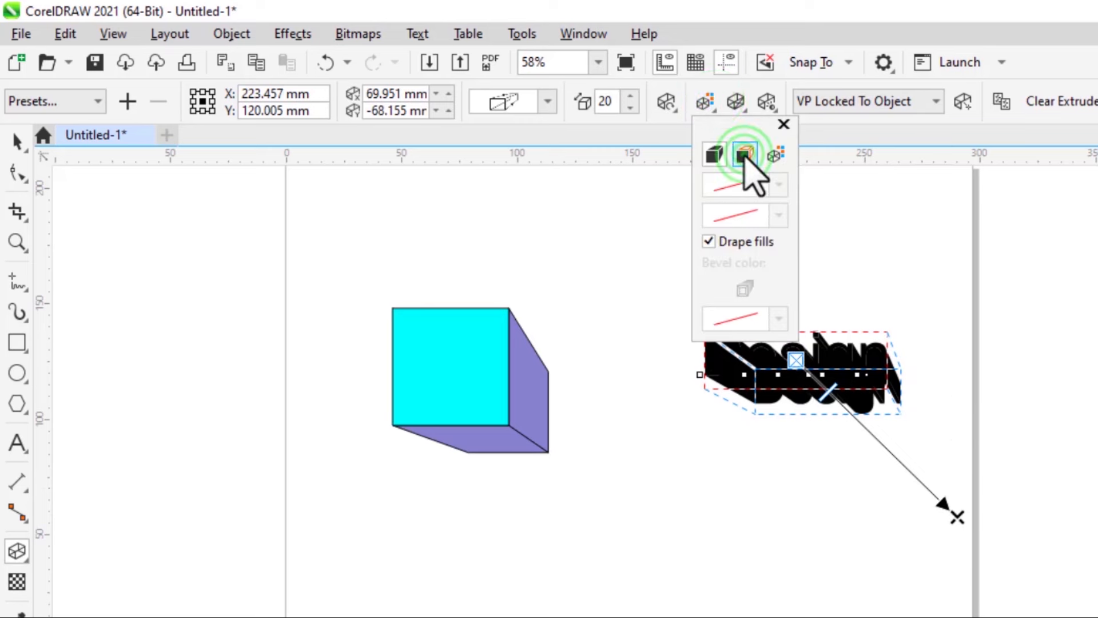
- Give the Design text's extrusion a solid light green colour of C 36, M 0, Y 36, K 0
{"action": "left_click", "coordinate": [744, 154]}
{"action": "left_click", "coordinate": [779, 208]}
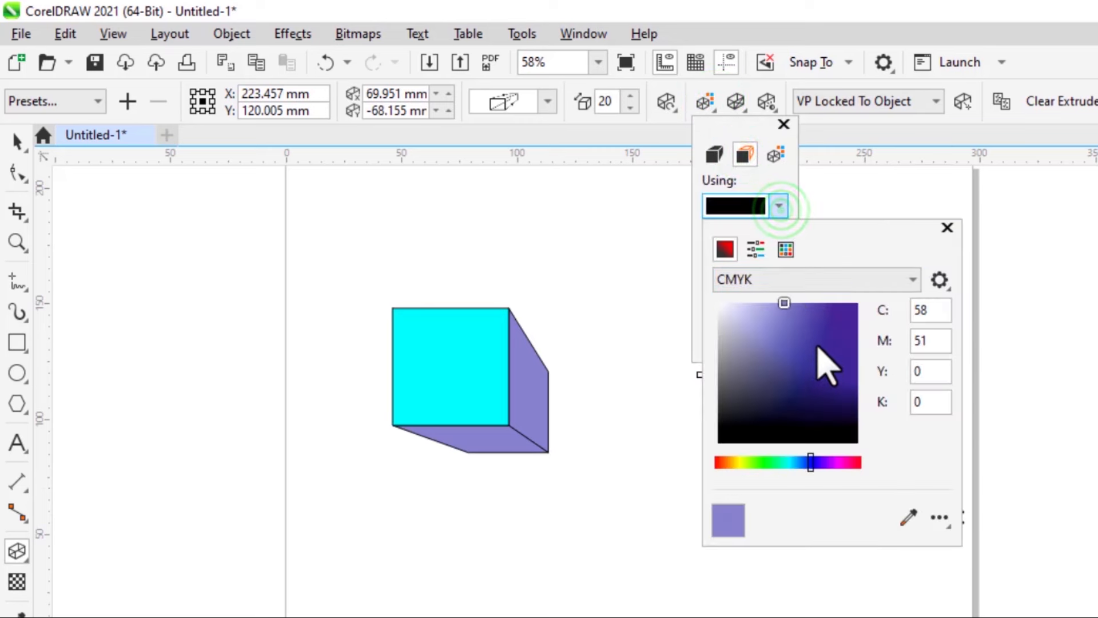
{"action": "left_click", "coordinate": [773, 462]}
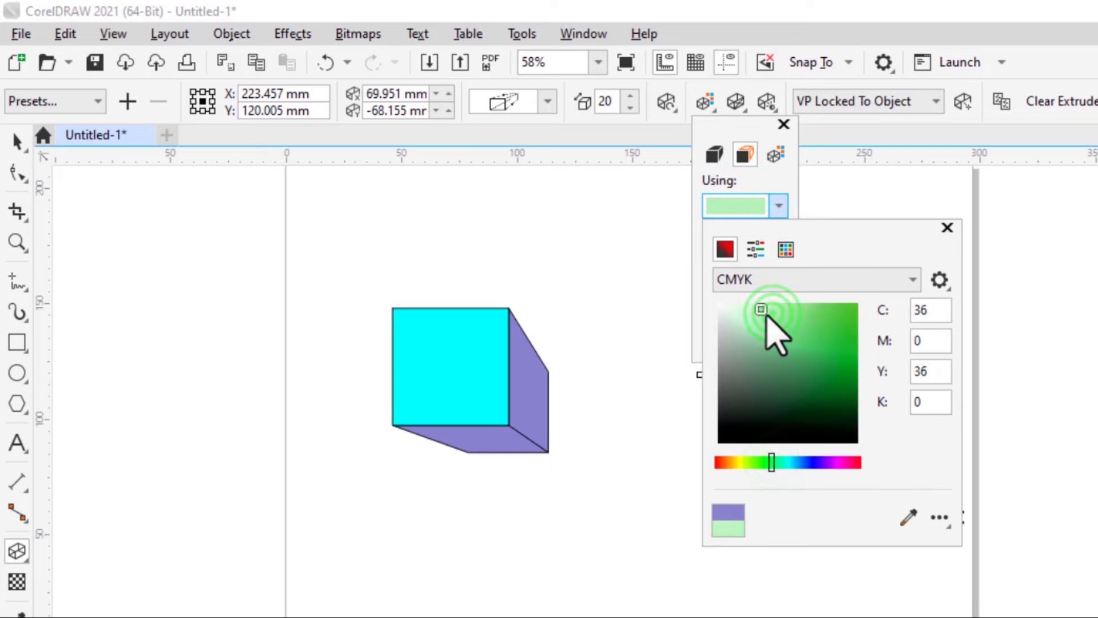
{"action": "left_click", "coordinate": [947, 228]}
{"action": "left_click", "coordinate": [782, 125]}
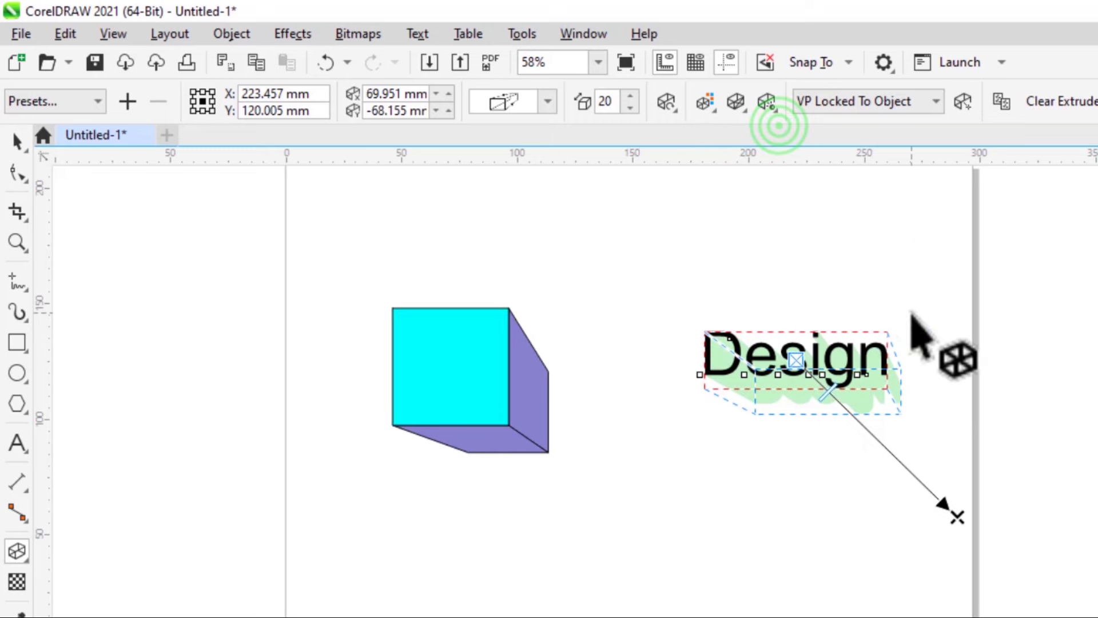
{"action": "left_click", "coordinate": [907, 314]}
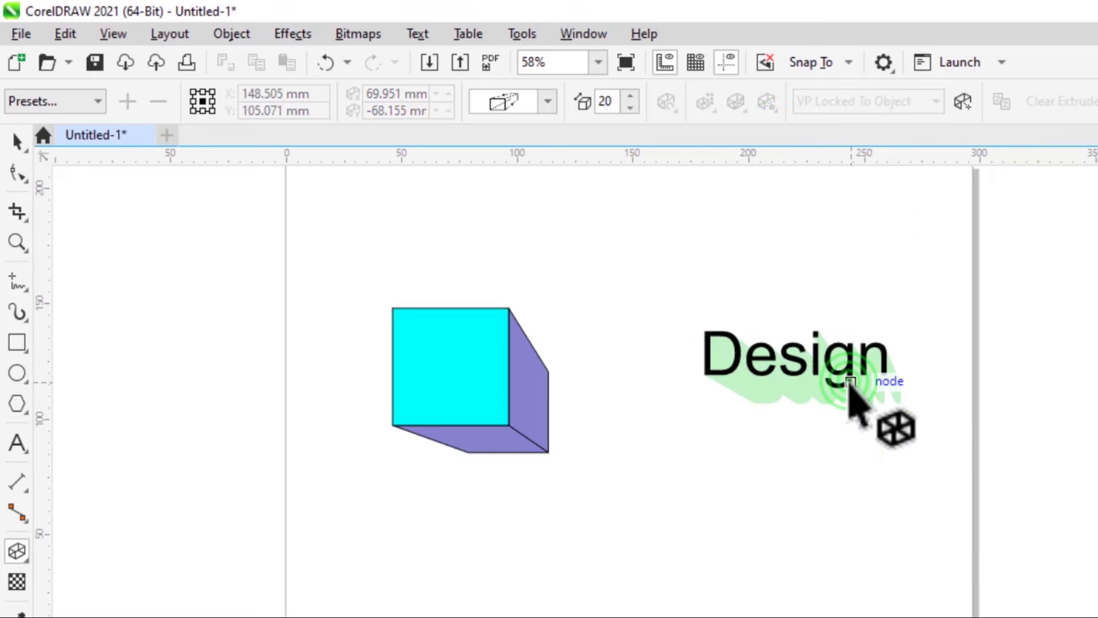
- Try the Extrude Top preset on the Design text and undo it
{"action": "left_click", "coordinate": [852, 389]}
{"action": "left_click", "coordinate": [87, 107]}
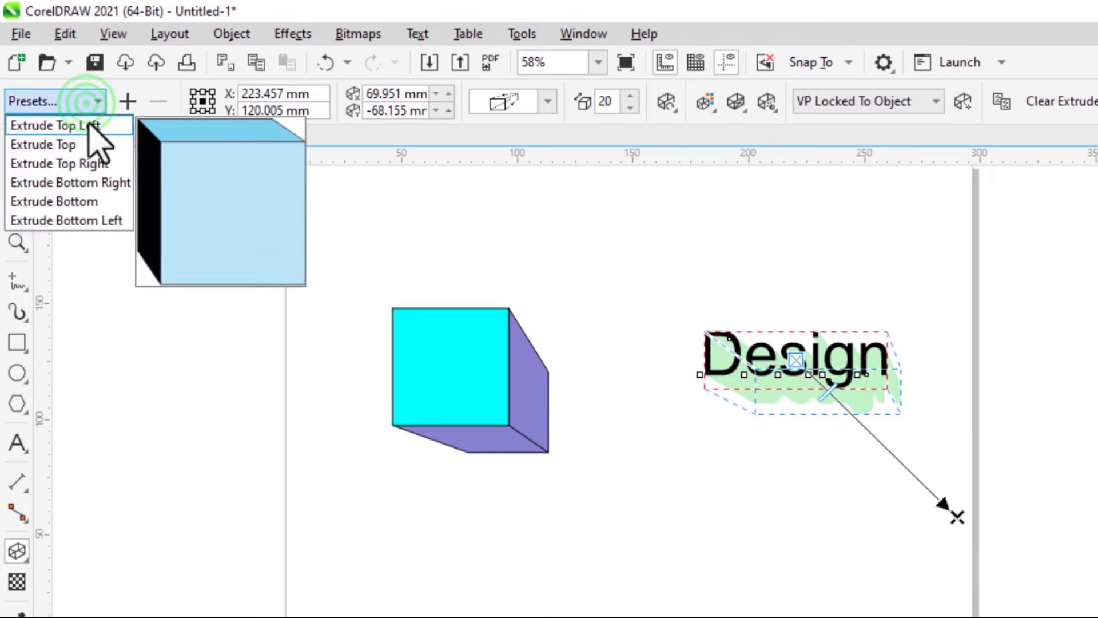
{"action": "left_click", "coordinate": [86, 146]}
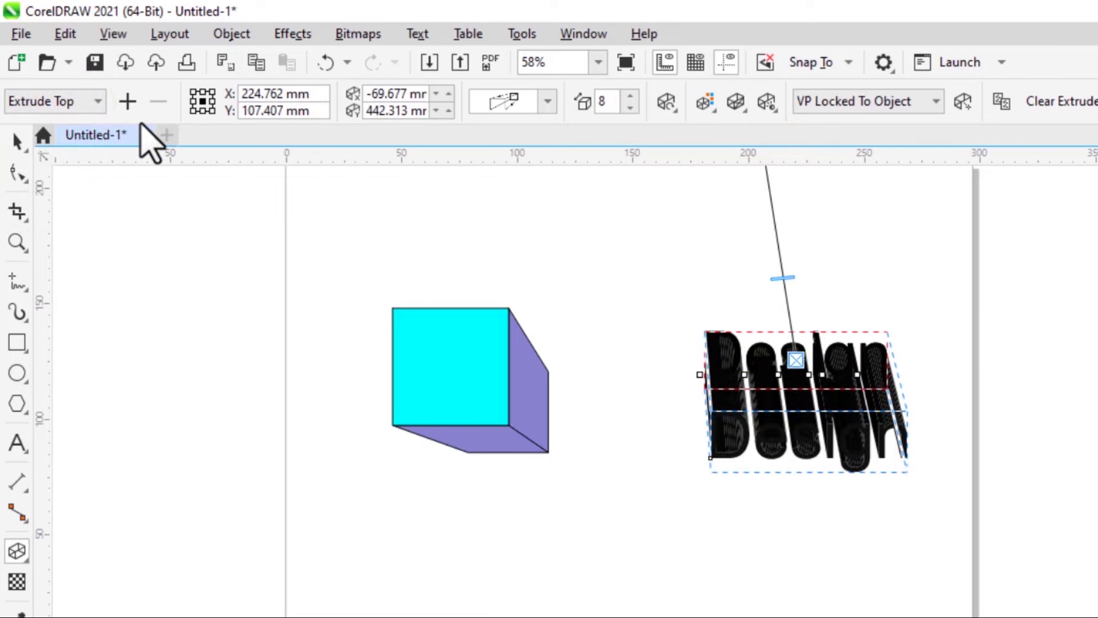
{"action": "key", "text": "ctrl+z"}
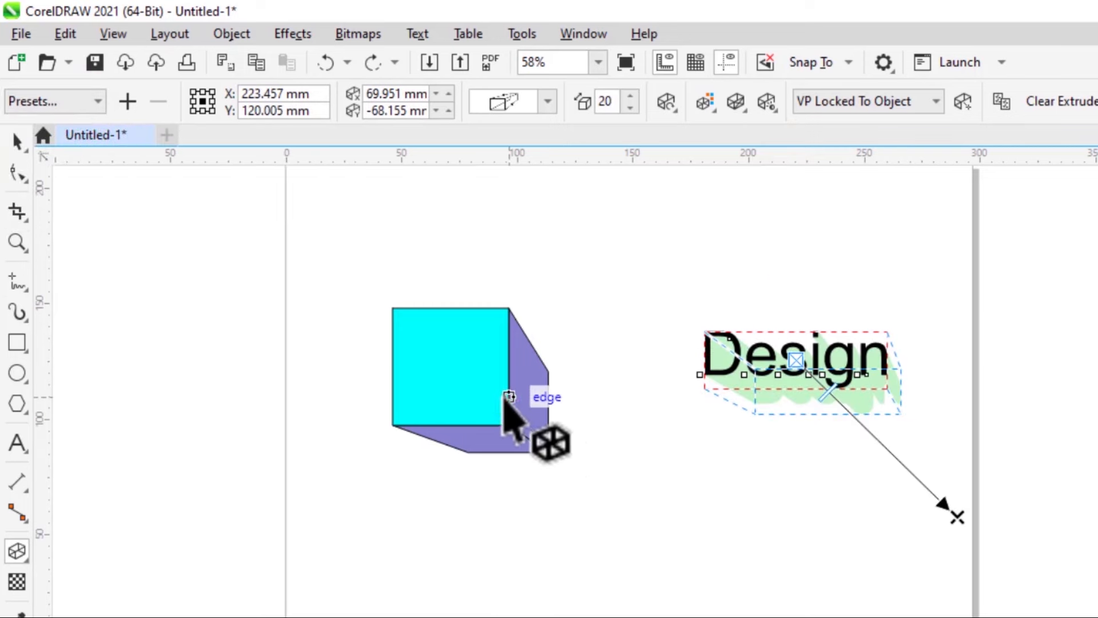
- Try the Extrude Top Right and Extrude Top presets on the cyan square and settle on Extrude Bottom
{"action": "left_click", "coordinate": [409, 330]}
{"action": "left_click", "coordinate": [100, 103]}
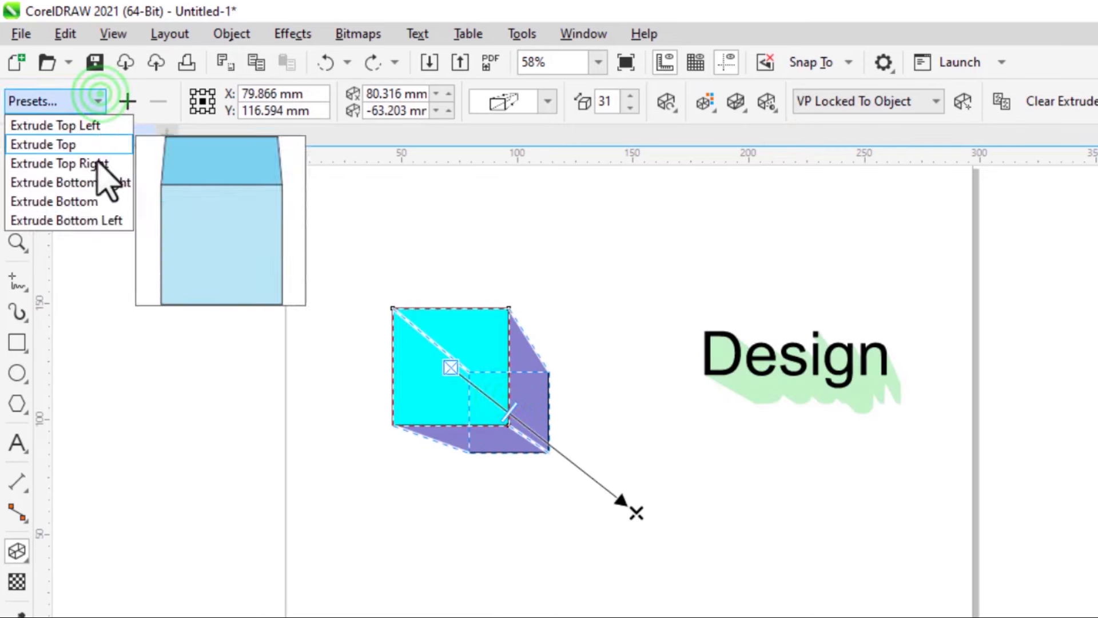
{"action": "left_click", "coordinate": [95, 166]}
{"action": "left_click", "coordinate": [102, 102]}
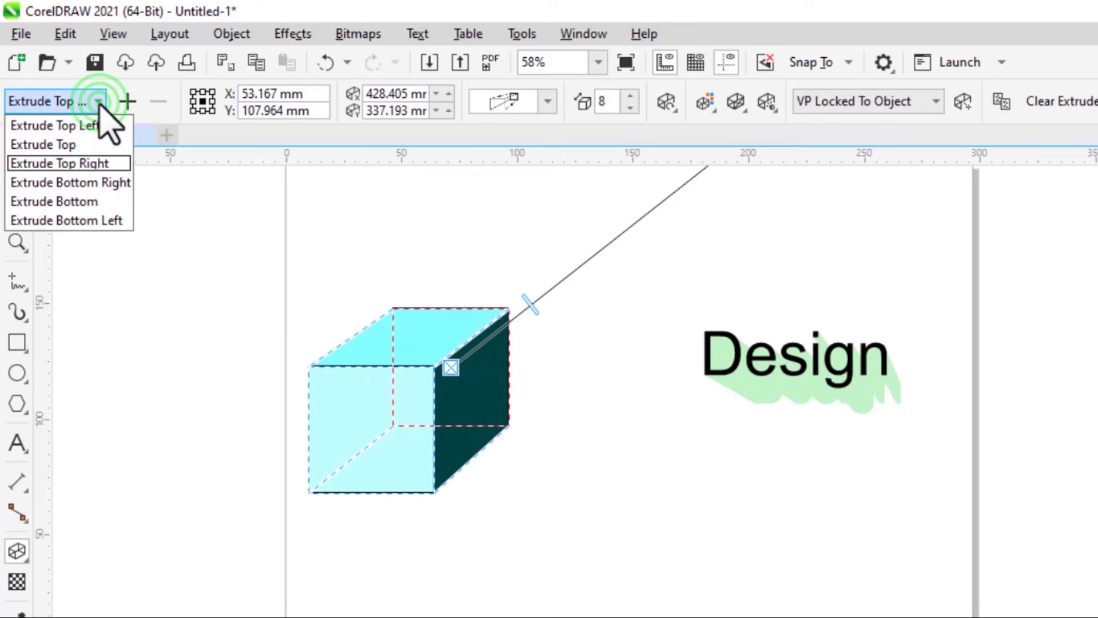
{"action": "left_click", "coordinate": [83, 147]}
{"action": "left_click", "coordinate": [100, 101]}
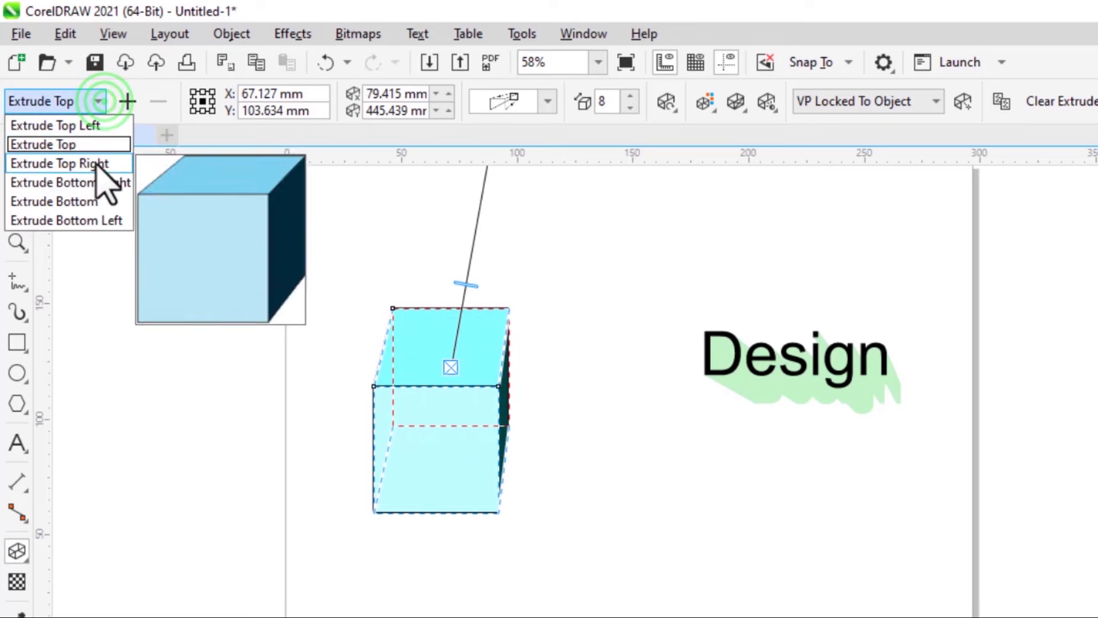
{"action": "left_click", "coordinate": [103, 202]}
- Increase the Design text's extrusion depth to 35
{"action": "left_click", "coordinate": [777, 356]}
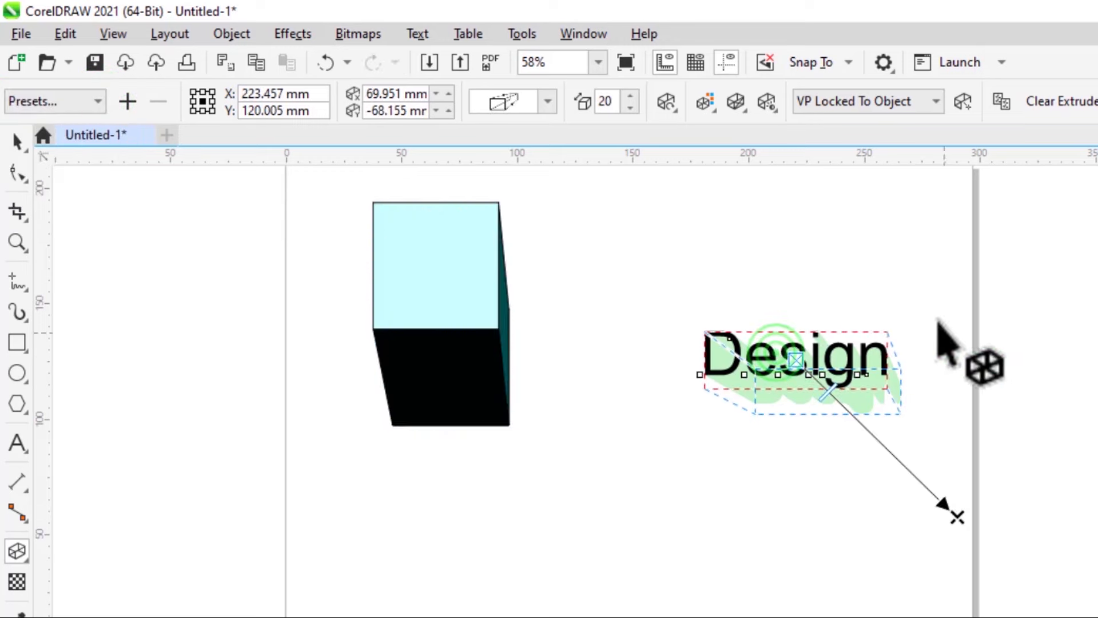
{"action": "left_click", "coordinate": [630, 95]}
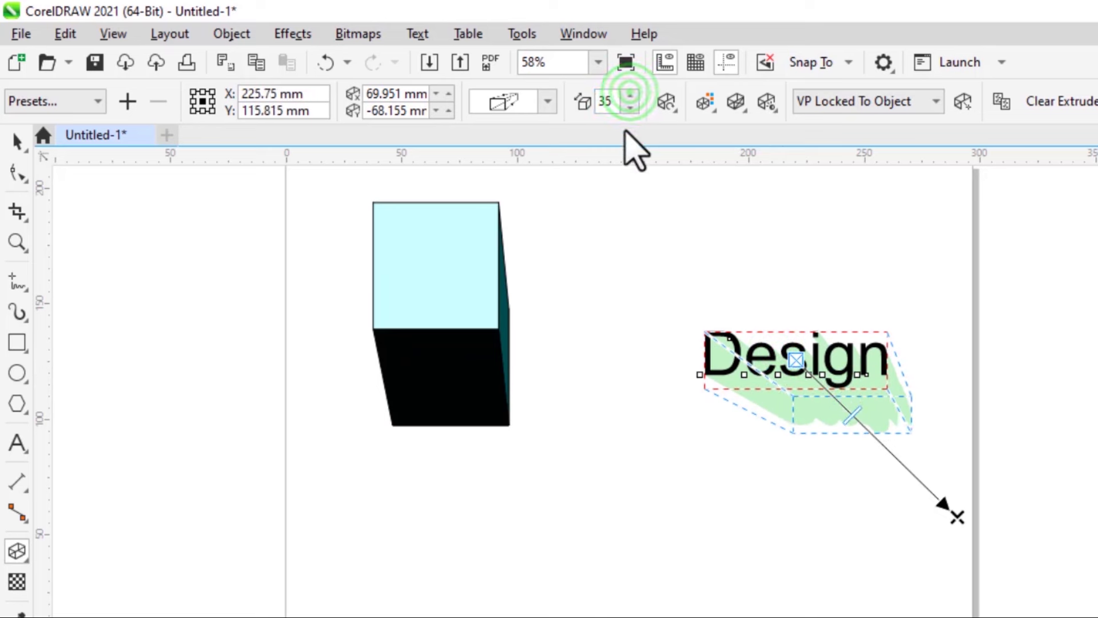
- Set the Design text's extrusion depth to 15 and change its type to one that grows larger towards the back
{"action": "left_click", "coordinate": [632, 108]}
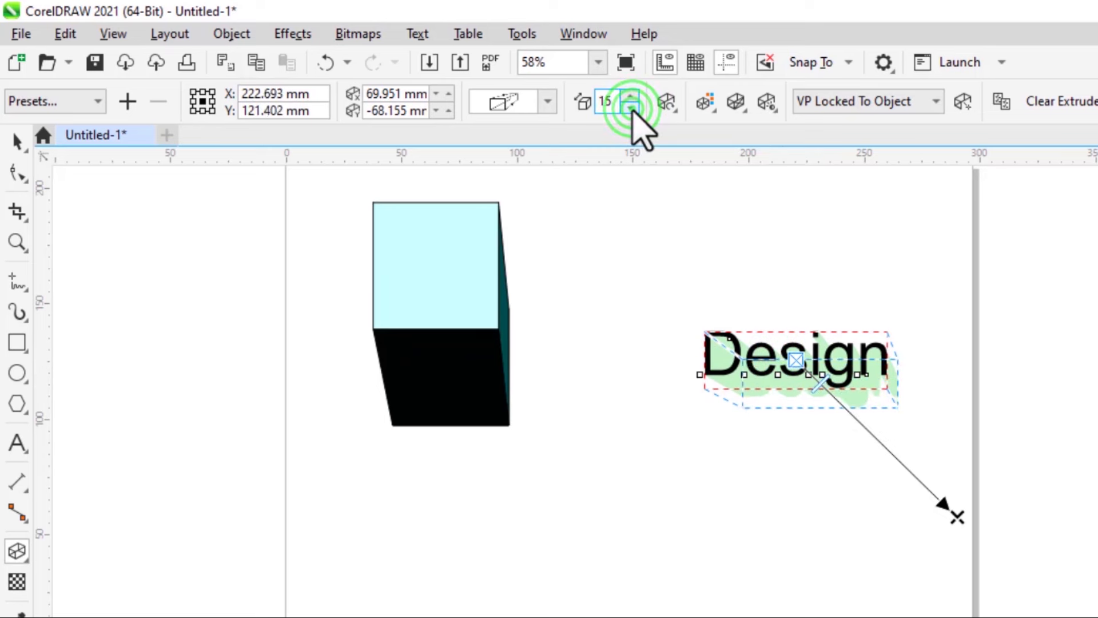
{"action": "left_click", "coordinate": [548, 102]}
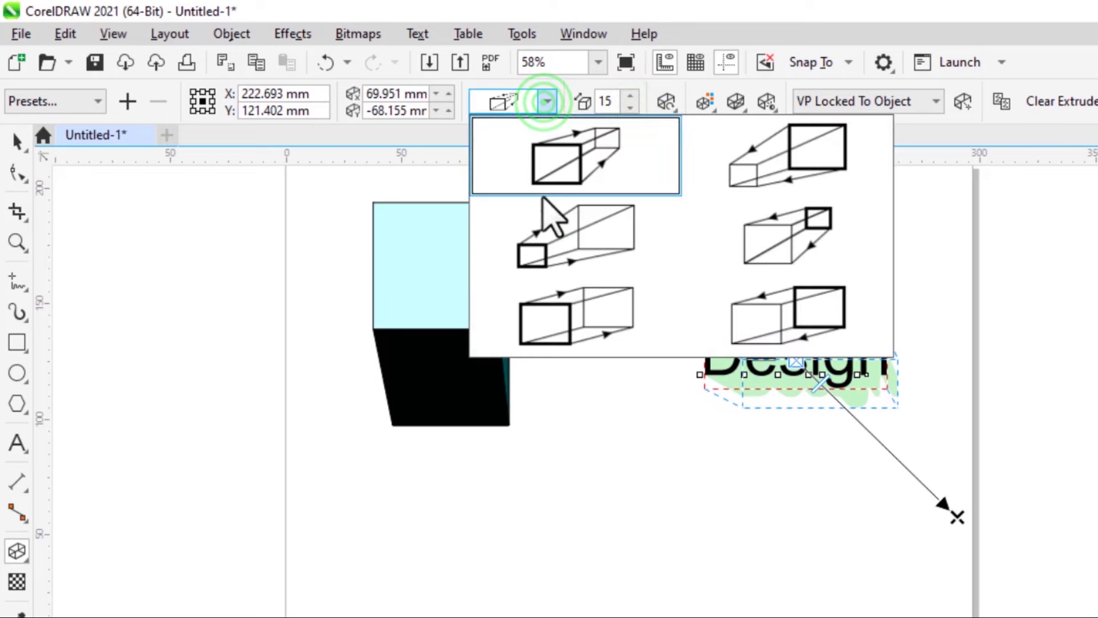
{"action": "left_click", "coordinate": [562, 244]}
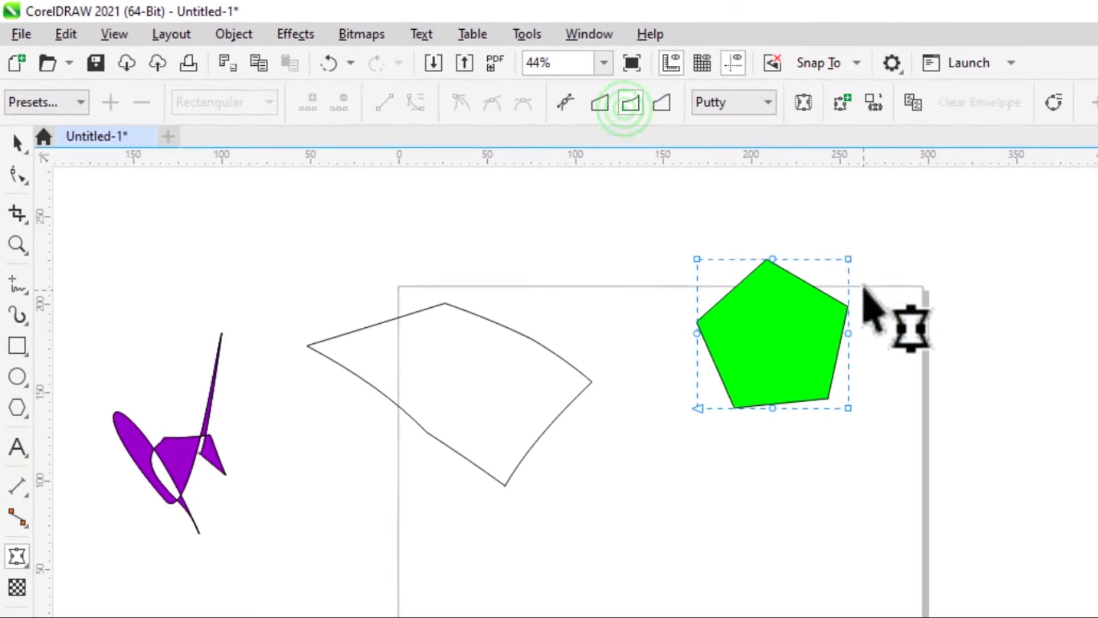
- Try reshaping the green pentagon with a single-arc envelope and the purple pentagon with a double-arc envelope
{"action": "left_click_drag", "start_coordinate": [848, 316], "coordinate": [991, 457]}
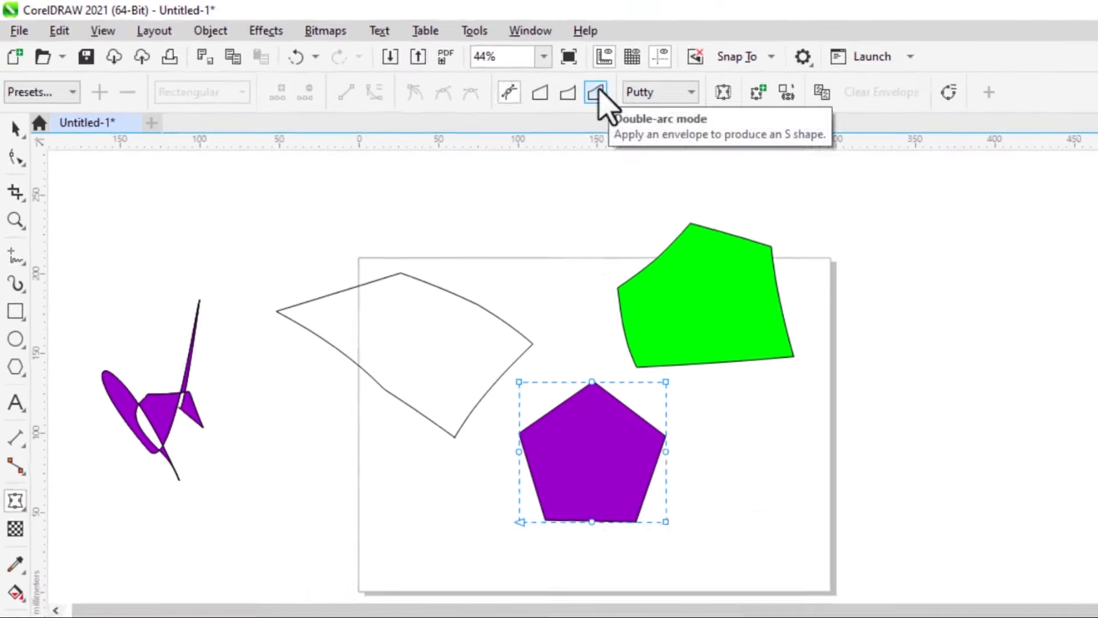
{"action": "left_click", "coordinate": [693, 107]}
{"action": "left_click_drag", "start_coordinate": [772, 607], "coordinate": [875, 617]}
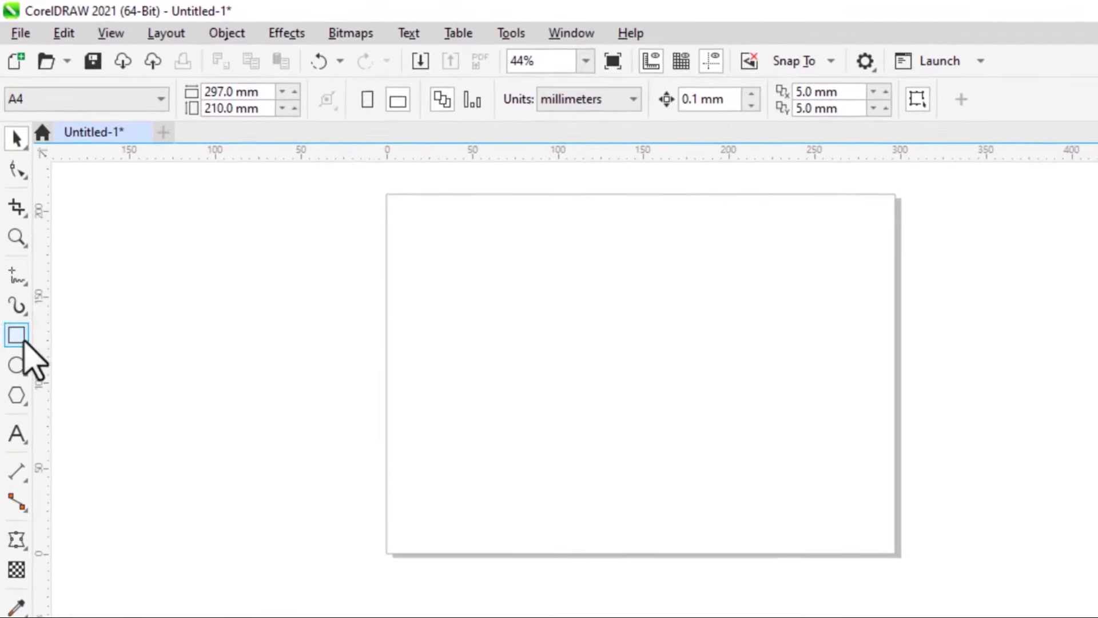
- Draw a rectangle about 84 by 40 mm on the page's left half and fill it with purple #9900CC
{"action": "left_click", "coordinate": [13, 261]}
{"action": "left_click_drag", "start_coordinate": [449, 318], "coordinate": [472, 308]}
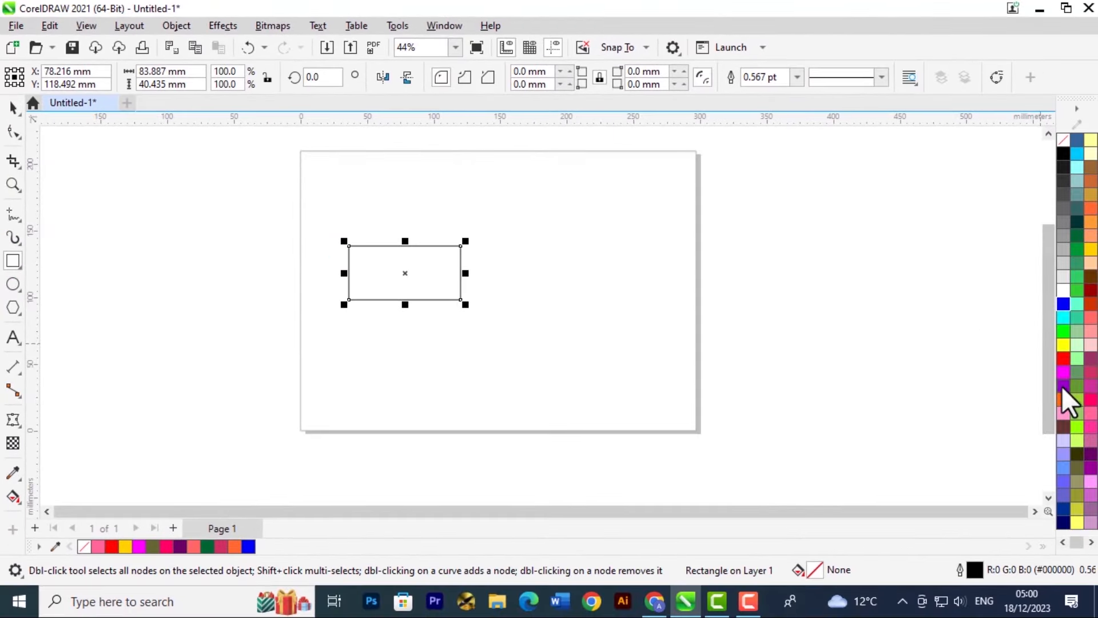
{"action": "left_click", "coordinate": [1064, 385]}
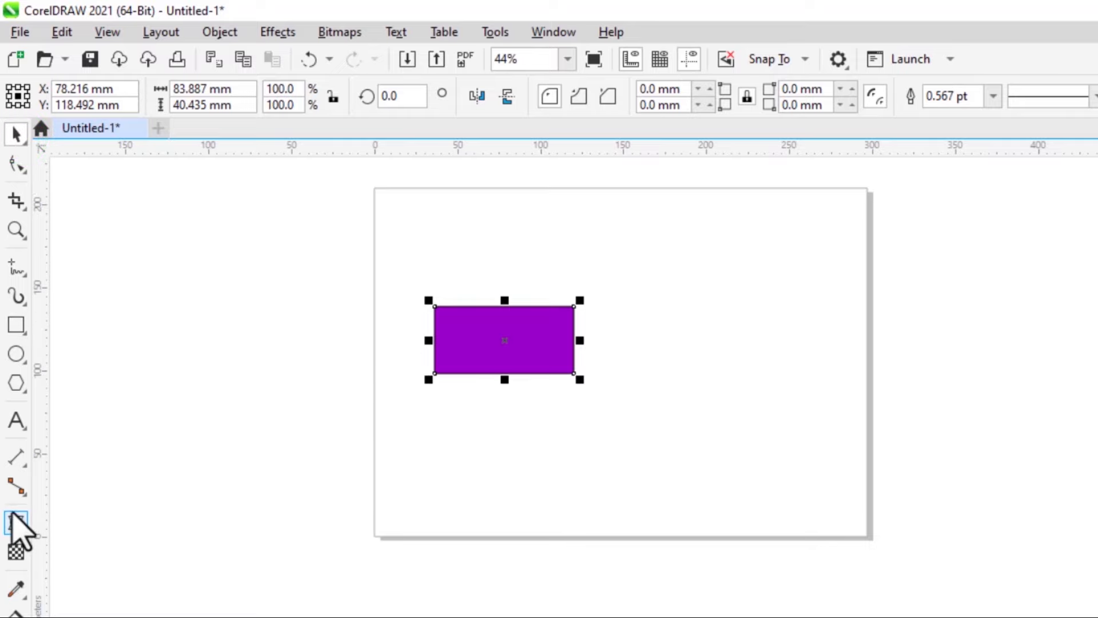
- Apply an unconstrained envelope to the purple rectangle and pull its upper-left corner node up and outward
{"action": "left_click", "coordinate": [16, 522]}
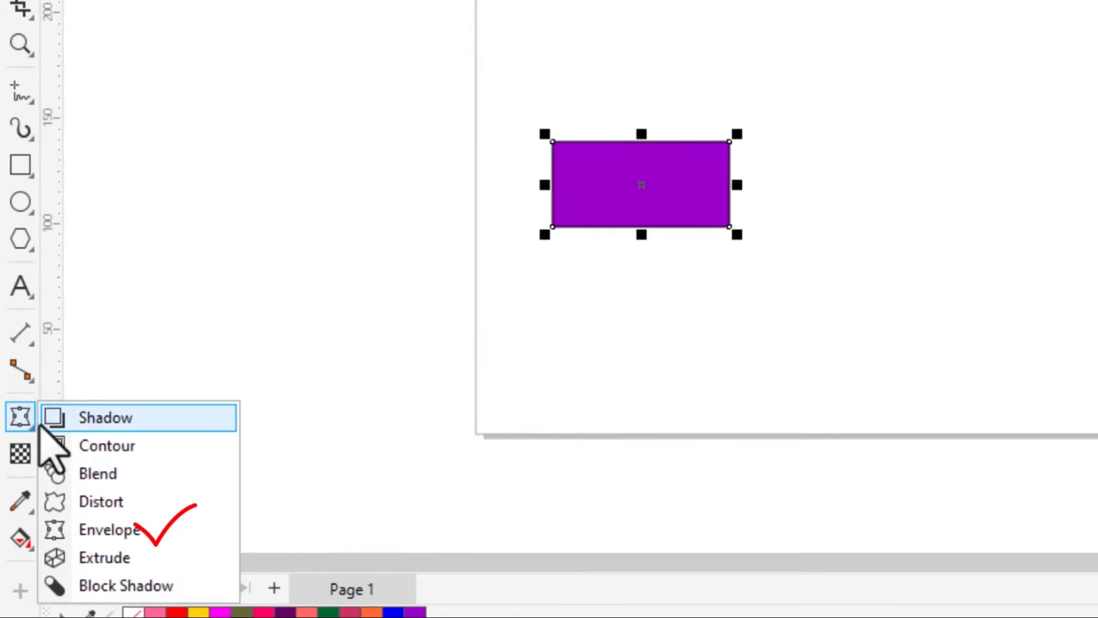
{"action": "left_click", "coordinate": [20, 417]}
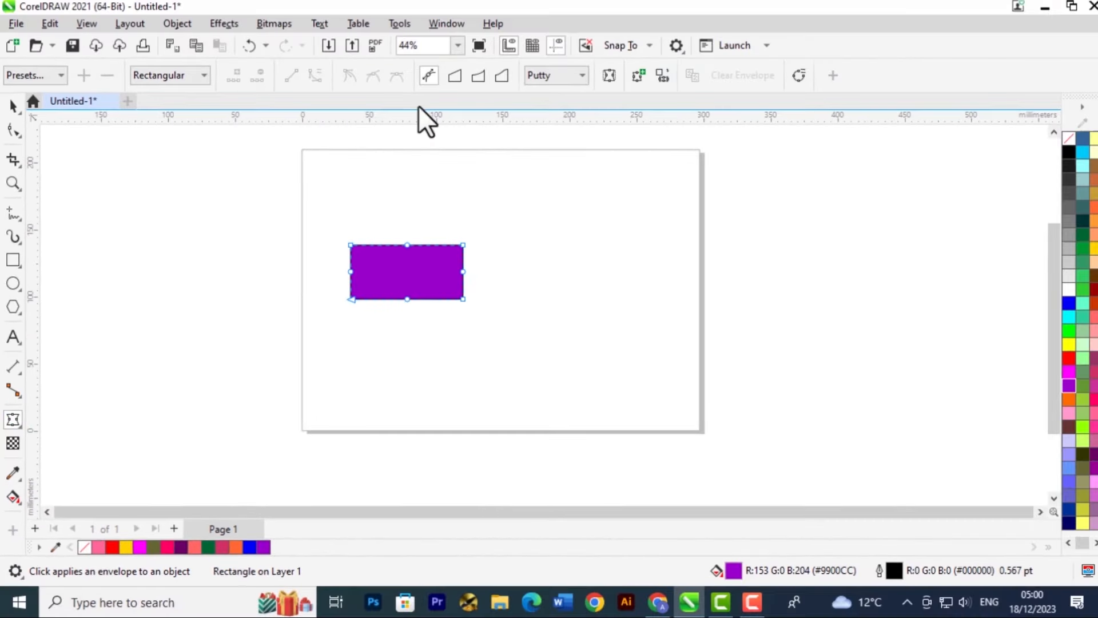
{"action": "left_click_drag", "start_coordinate": [350, 244], "coordinate": [338, 218]}
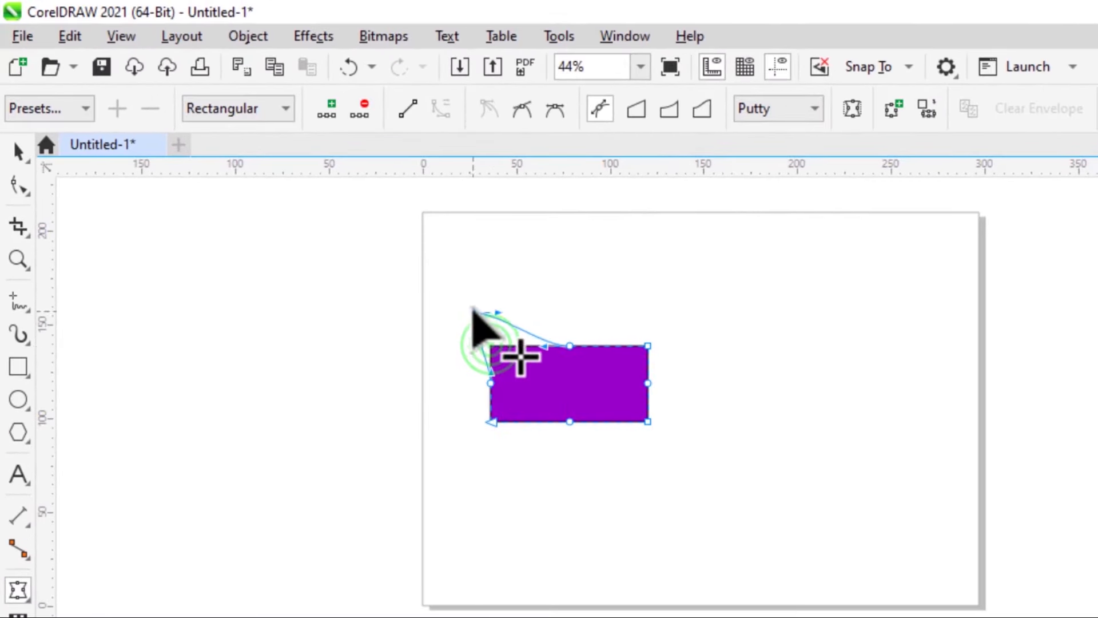
{"action": "left_click_drag", "start_coordinate": [472, 309], "coordinate": [470, 299]}
- Distort the purple rectangle into a twisted shape by relocating its envelope's corner nodes across one another
{"action": "left_click", "coordinate": [647, 346]}
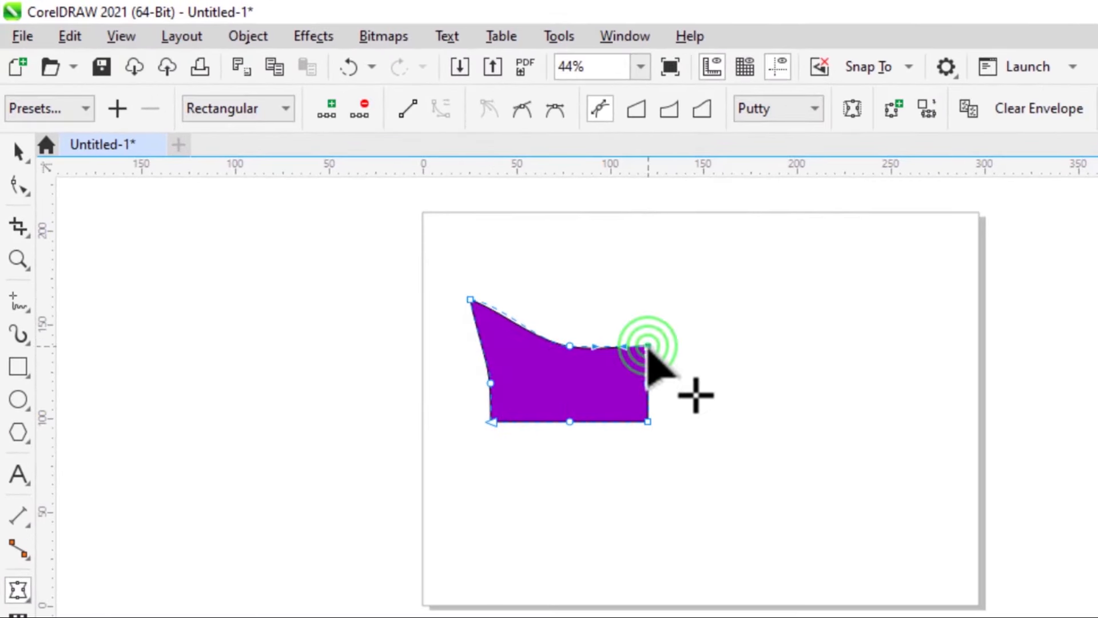
{"action": "left_click_drag", "start_coordinate": [648, 346], "coordinate": [542, 394]}
{"action": "left_click_drag", "start_coordinate": [490, 422], "coordinate": [655, 530]}
{"action": "left_click_drag", "start_coordinate": [561, 412], "coordinate": [614, 432]}
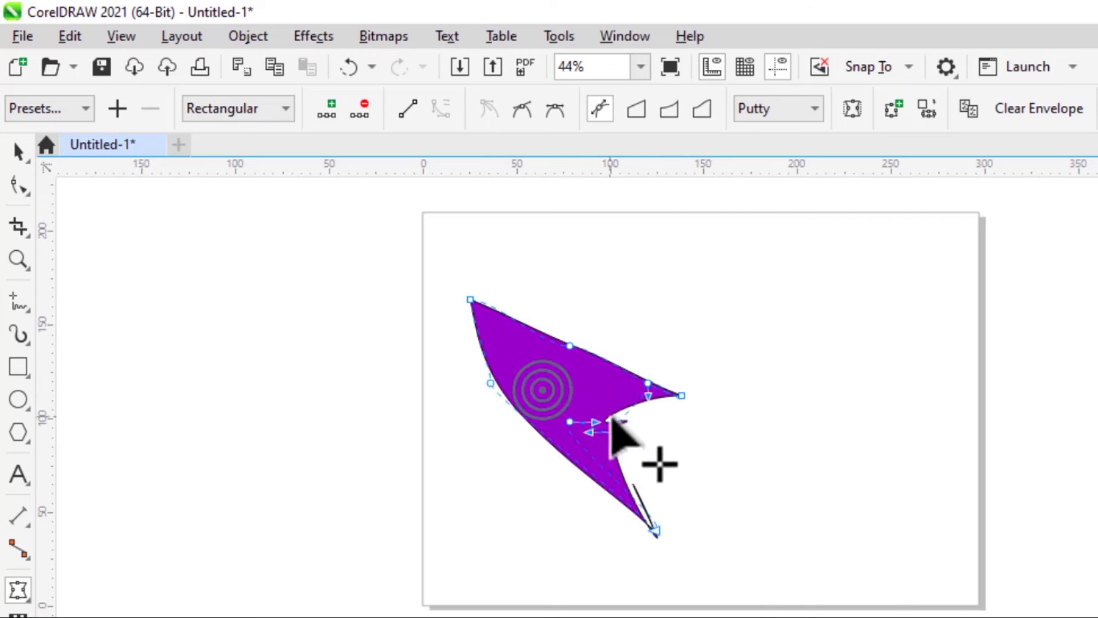
{"action": "left_click_drag", "start_coordinate": [679, 392], "coordinate": [682, 468]}
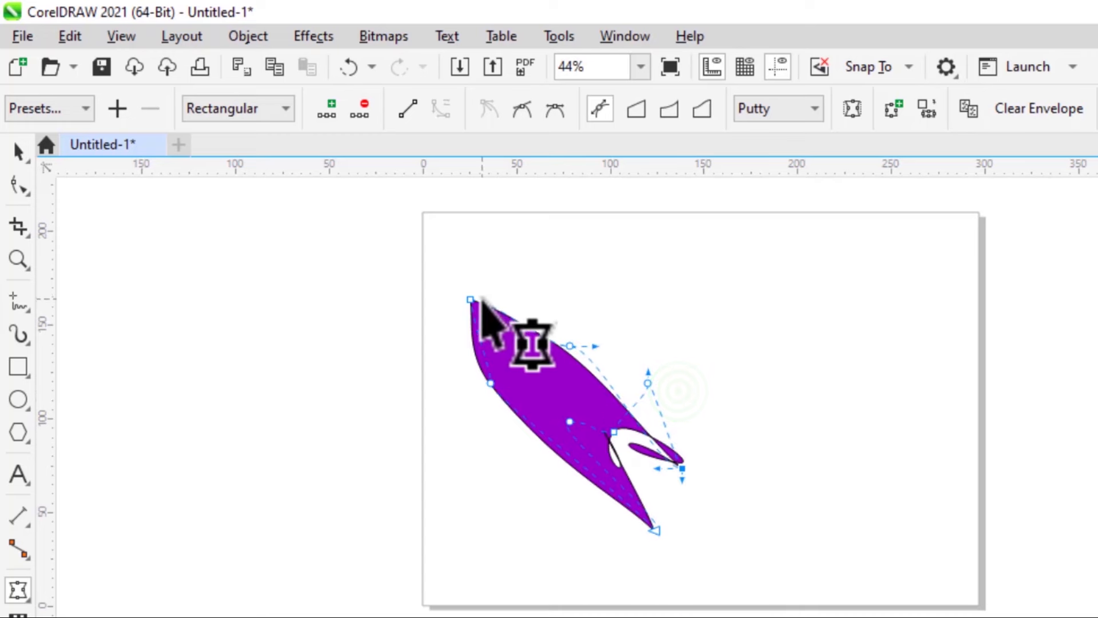
{"action": "left_click_drag", "start_coordinate": [472, 300], "coordinate": [678, 318]}
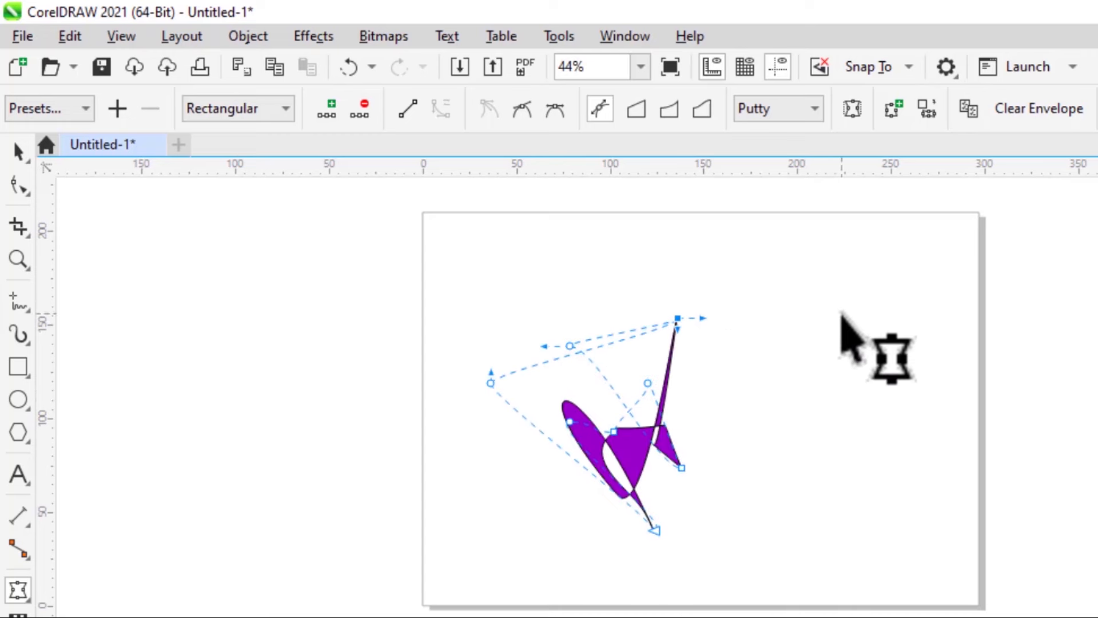
- Move the distorted purple shape off the page to its left, centred at about X -130 mm, Y 127 mm
{"action": "left_click", "coordinate": [841, 314]}
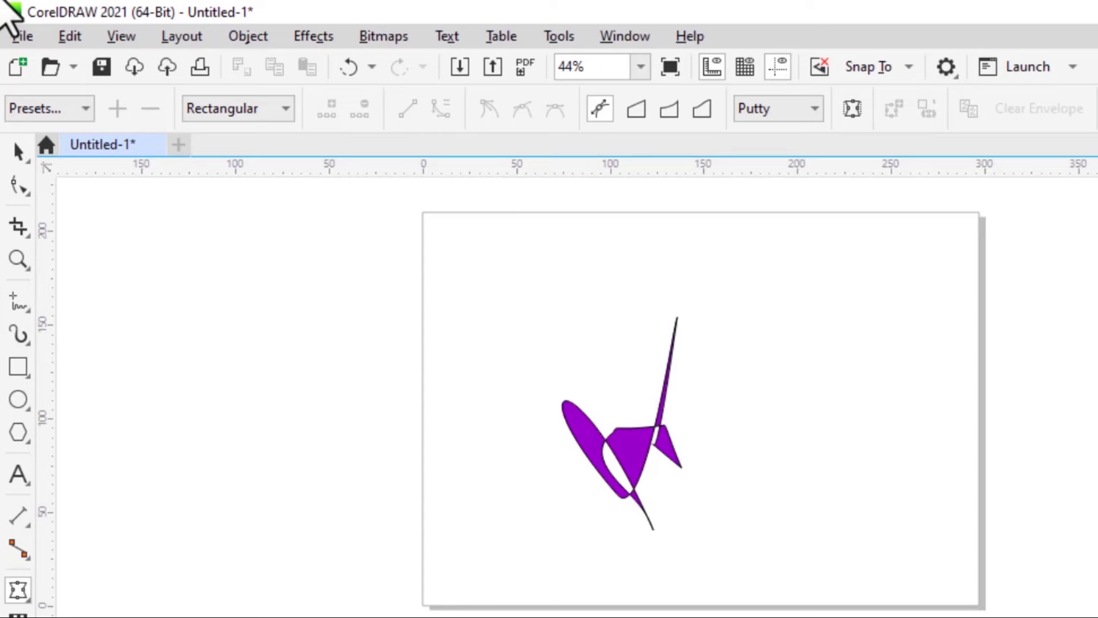
{"action": "left_click", "coordinate": [17, 151]}
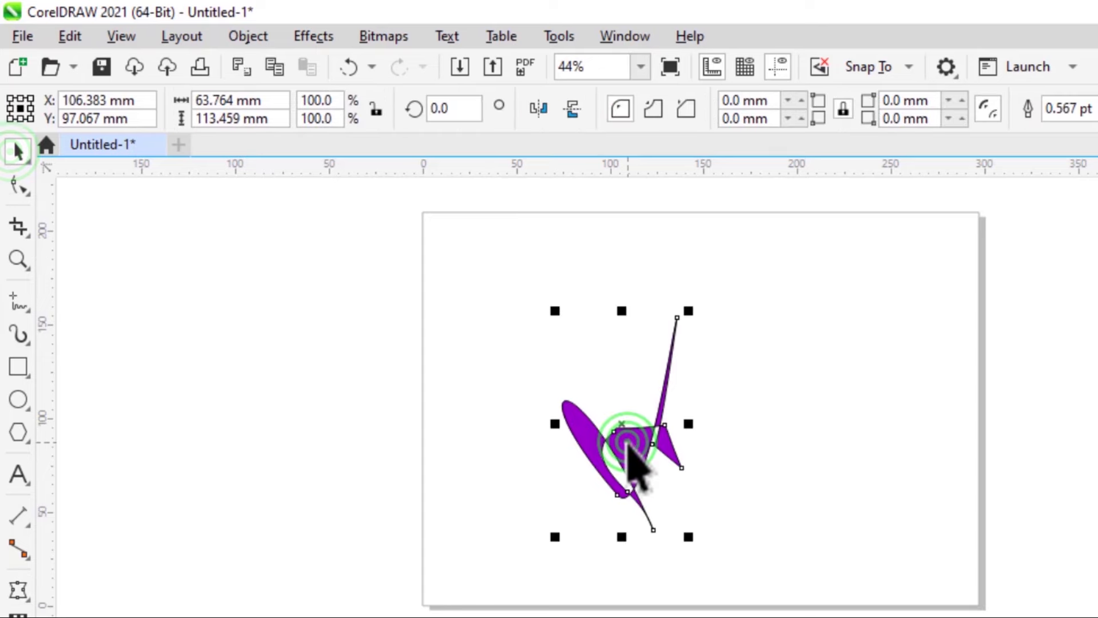
{"action": "left_click_drag", "start_coordinate": [625, 441], "coordinate": [187, 389]}
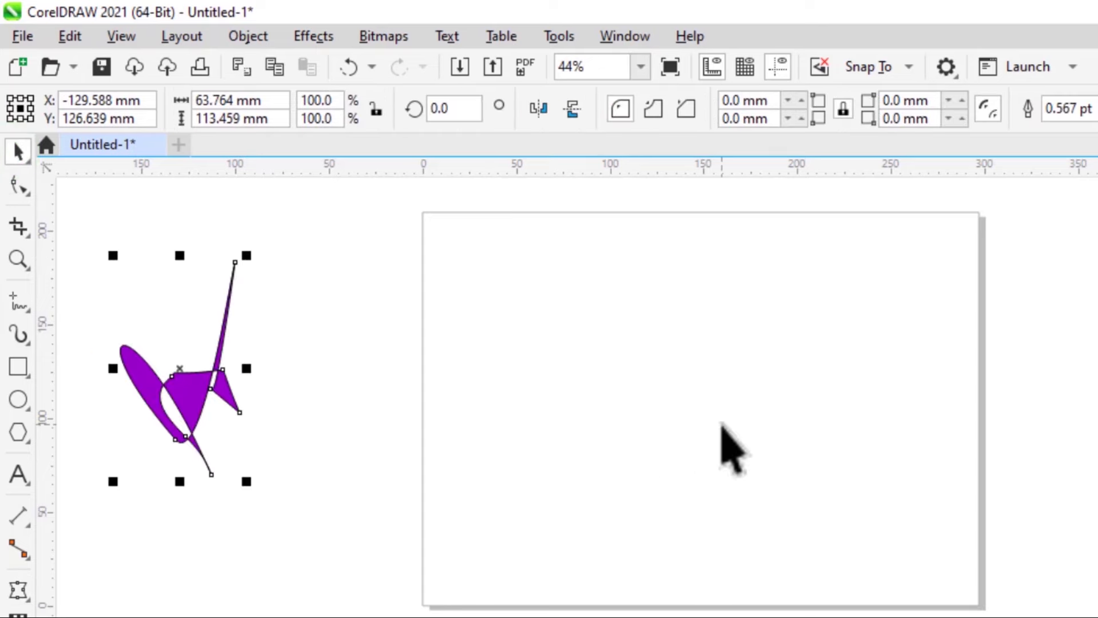
- Draw an unfilled five-sided polygon about 70 by 67 mm in the page's upper-left area
{"action": "left_click", "coordinate": [721, 424]}
{"action": "left_click", "coordinate": [17, 433]}
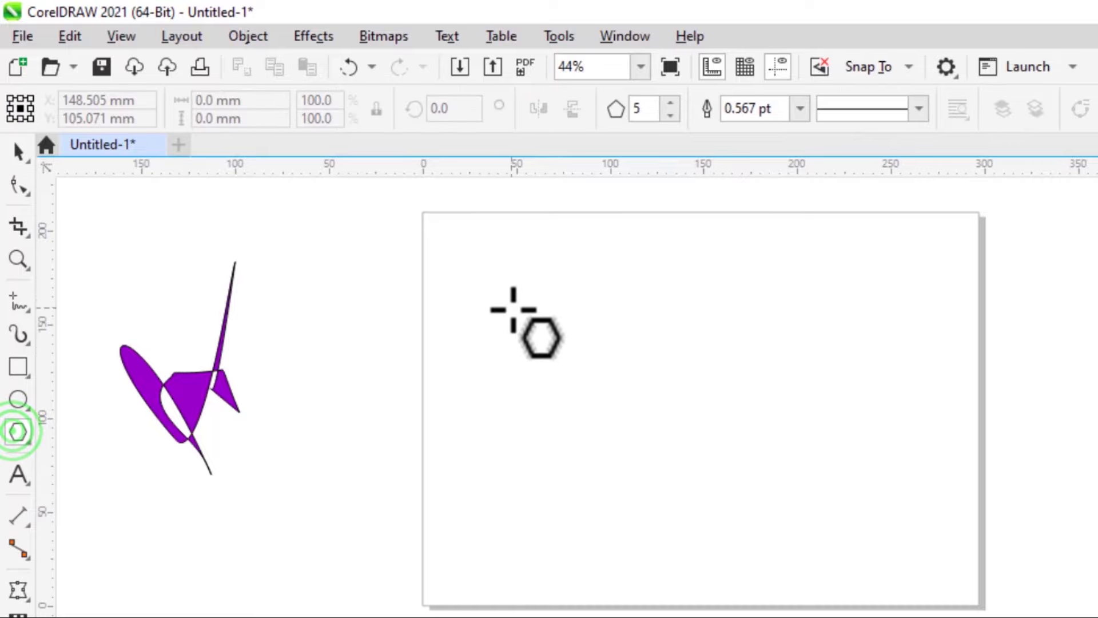
{"action": "left_click_drag", "start_coordinate": [497, 298], "coordinate": [529, 351]}
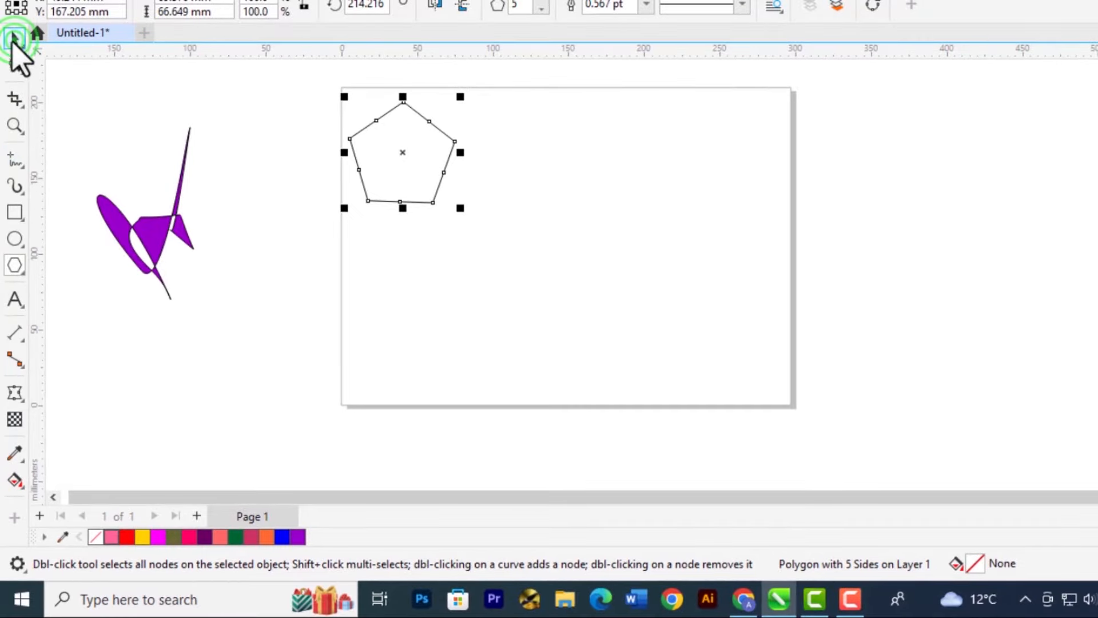
- Try pulling down the pentagon's lower-right envelope node in unconstrained mode and undo it
{"action": "left_click", "coordinate": [14, 39]}
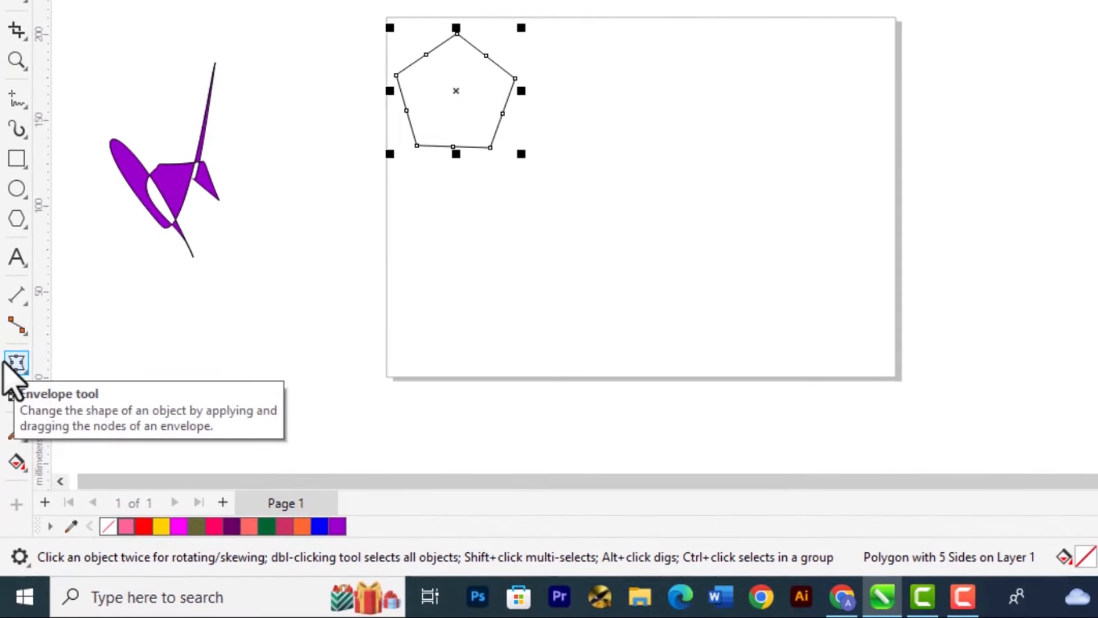
{"action": "left_click", "coordinate": [5, 365]}
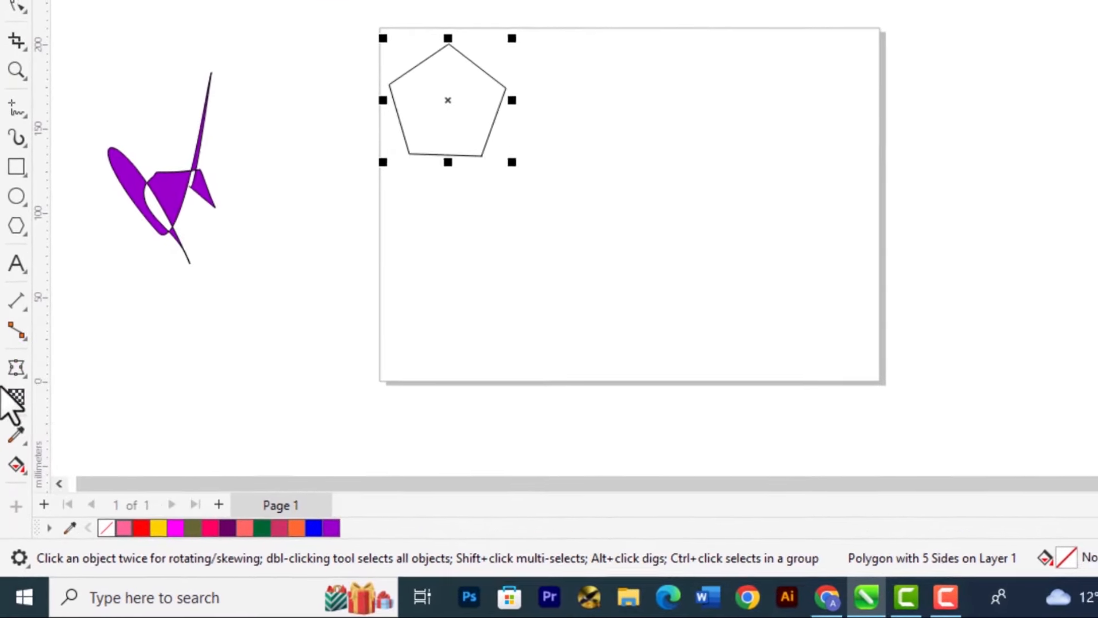
{"action": "left_click", "coordinate": [16, 363]}
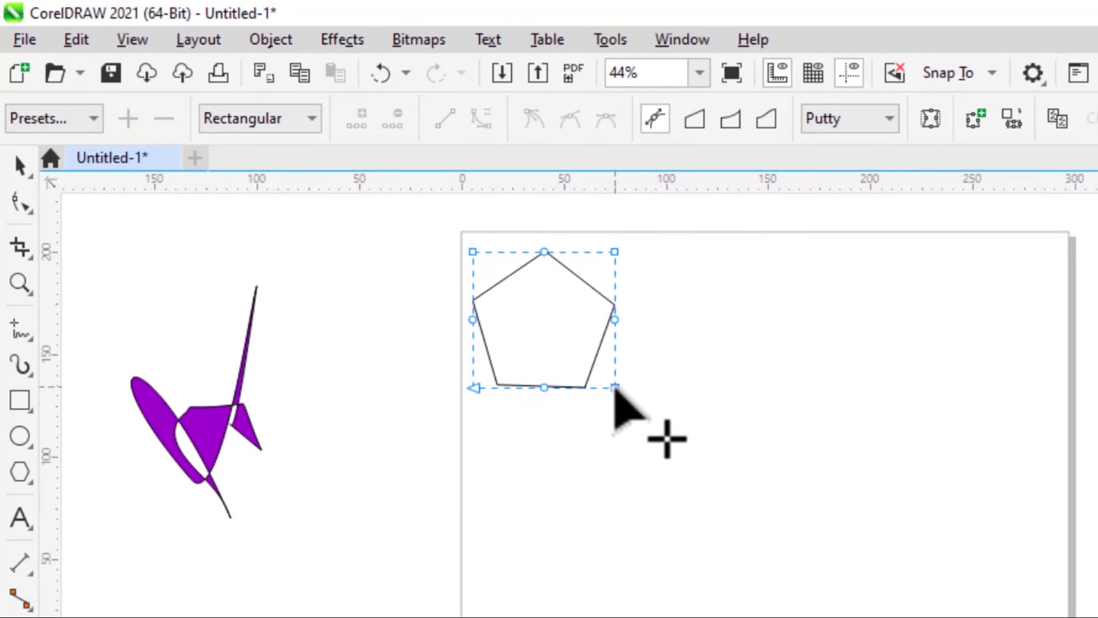
{"action": "left_click_drag", "start_coordinate": [615, 387], "coordinate": [611, 425]}
{"action": "key", "text": "ctrl+z"}
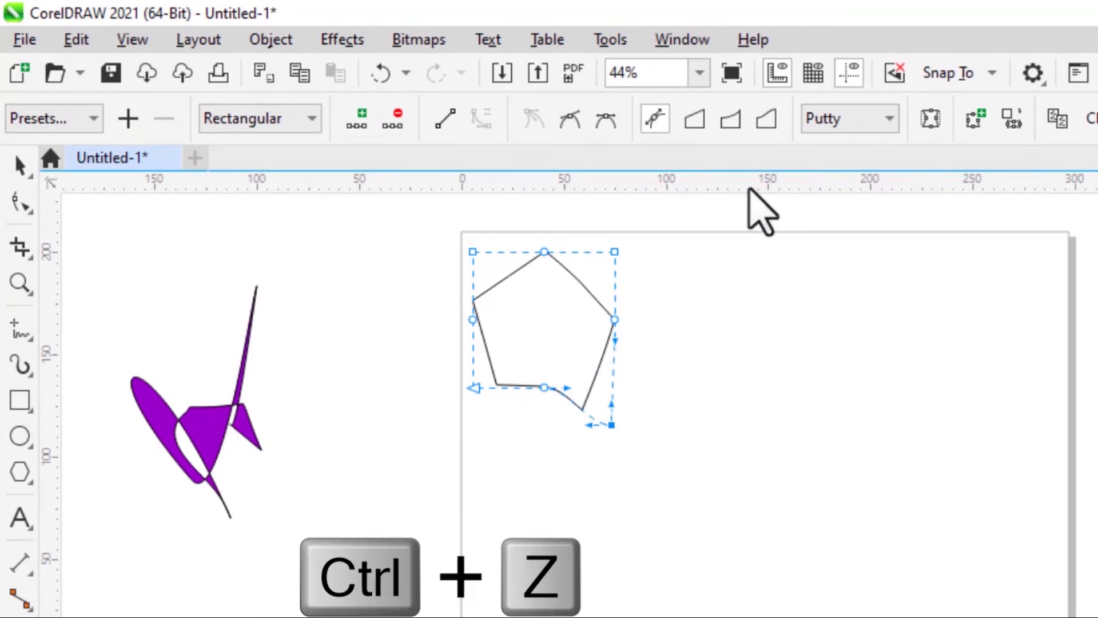
- Reshape the unfilled pentagon with a straight-line envelope, pulling its lower-right corner down and its upper corners outward
{"action": "left_click", "coordinate": [695, 119]}
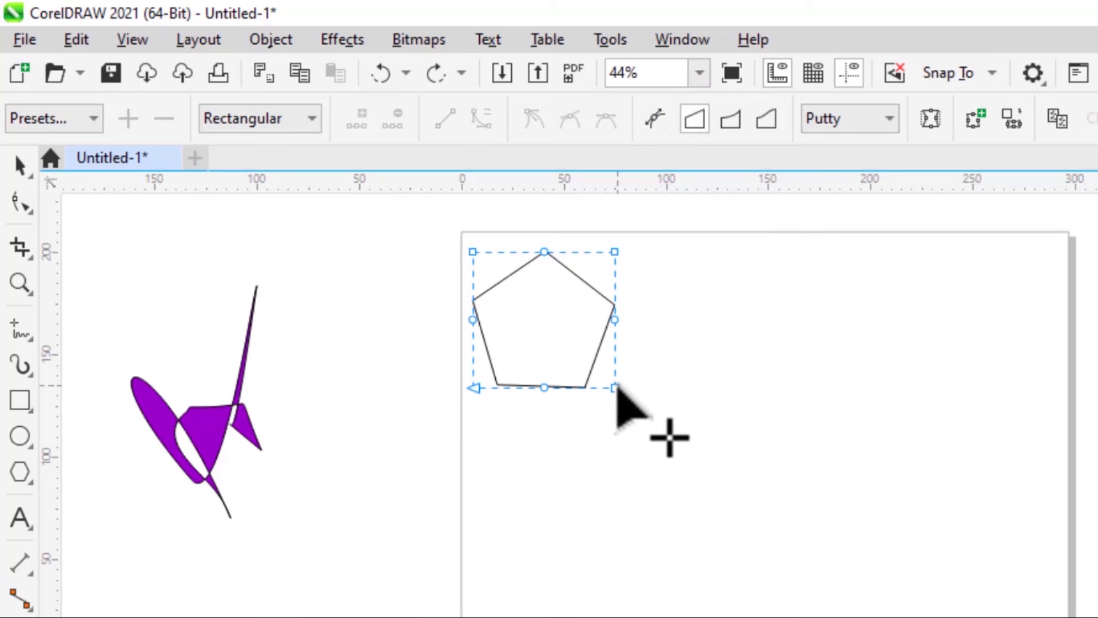
{"action": "left_click_drag", "start_coordinate": [616, 389], "coordinate": [743, 451]}
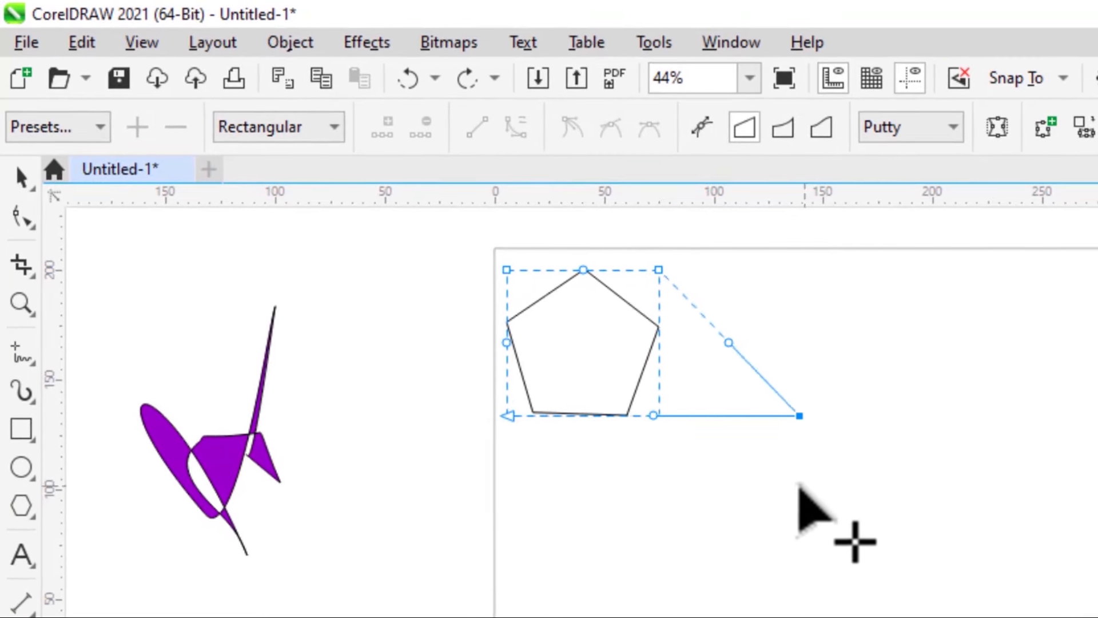
{"action": "left_click_drag", "start_coordinate": [800, 485], "coordinate": [659, 517]}
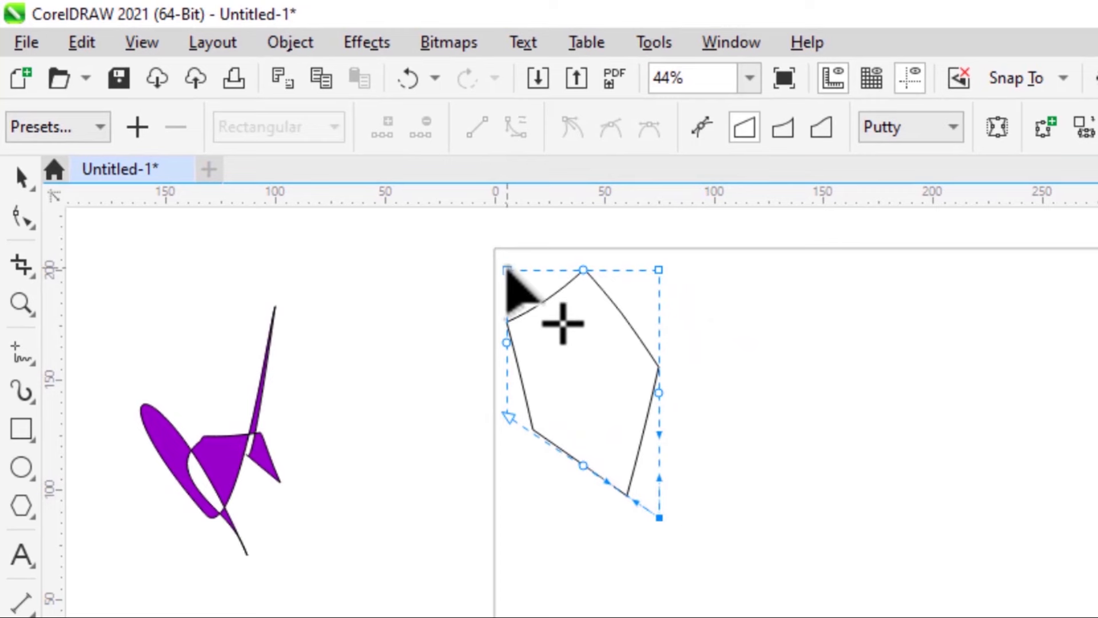
{"action": "left_click_drag", "start_coordinate": [507, 269], "coordinate": [310, 378]}
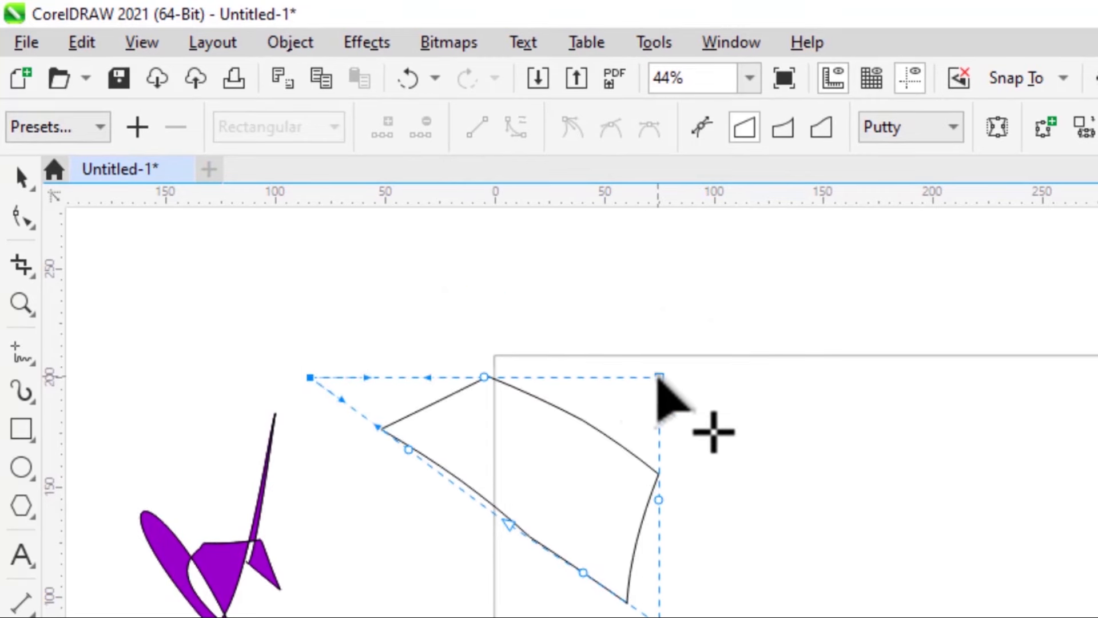
{"action": "left_click_drag", "start_coordinate": [659, 377], "coordinate": [696, 408]}
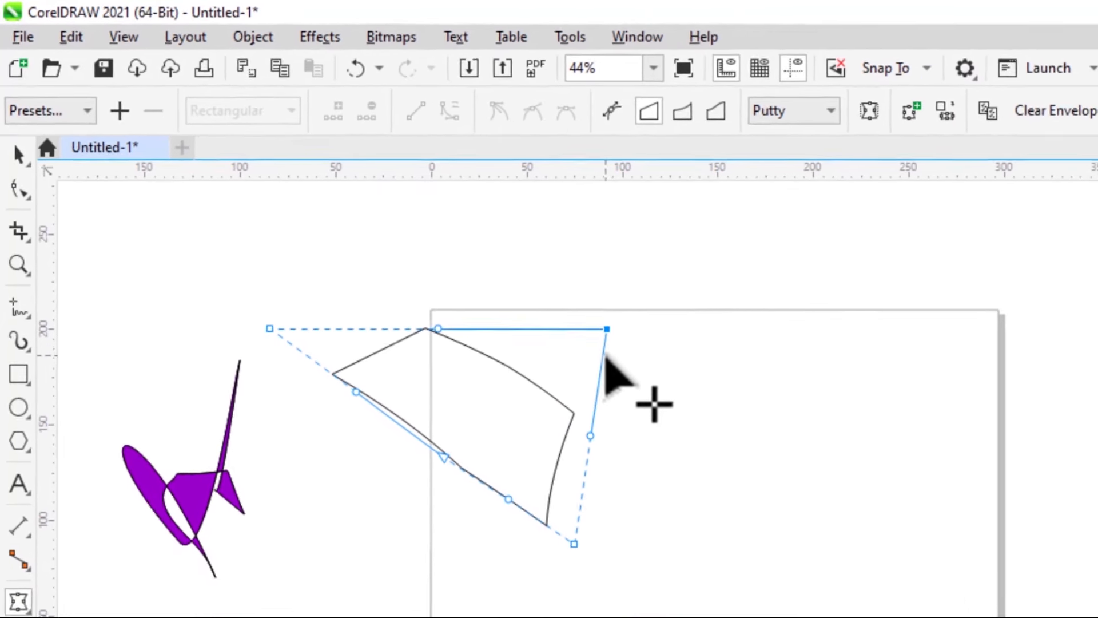
{"action": "left_click_drag", "start_coordinate": [606, 355], "coordinate": [661, 343]}
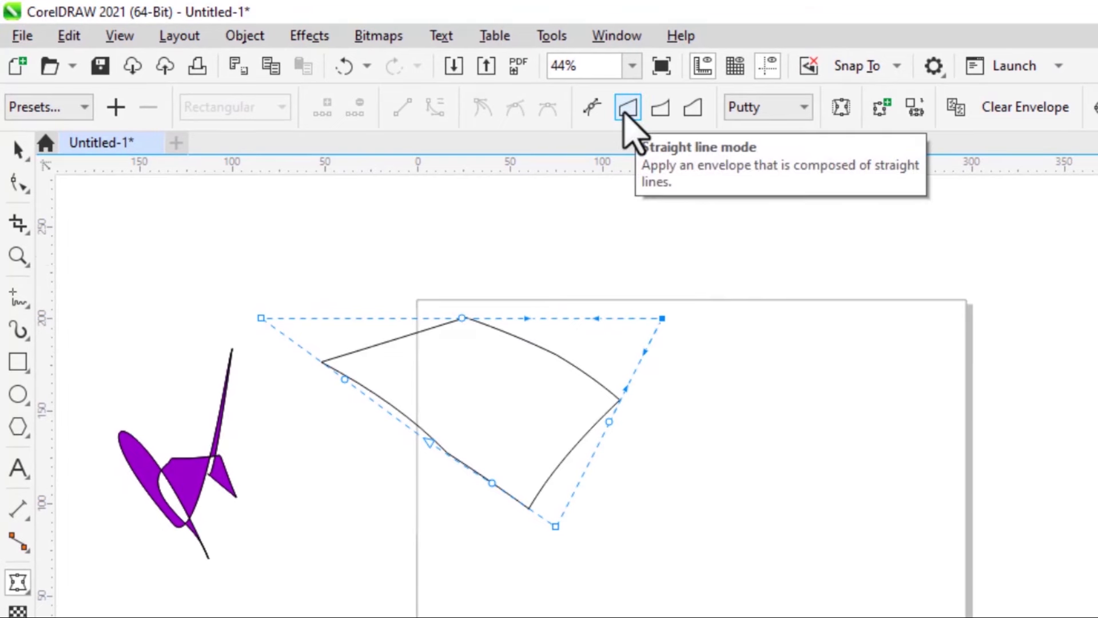
{"action": "left_click", "coordinate": [610, 450]}
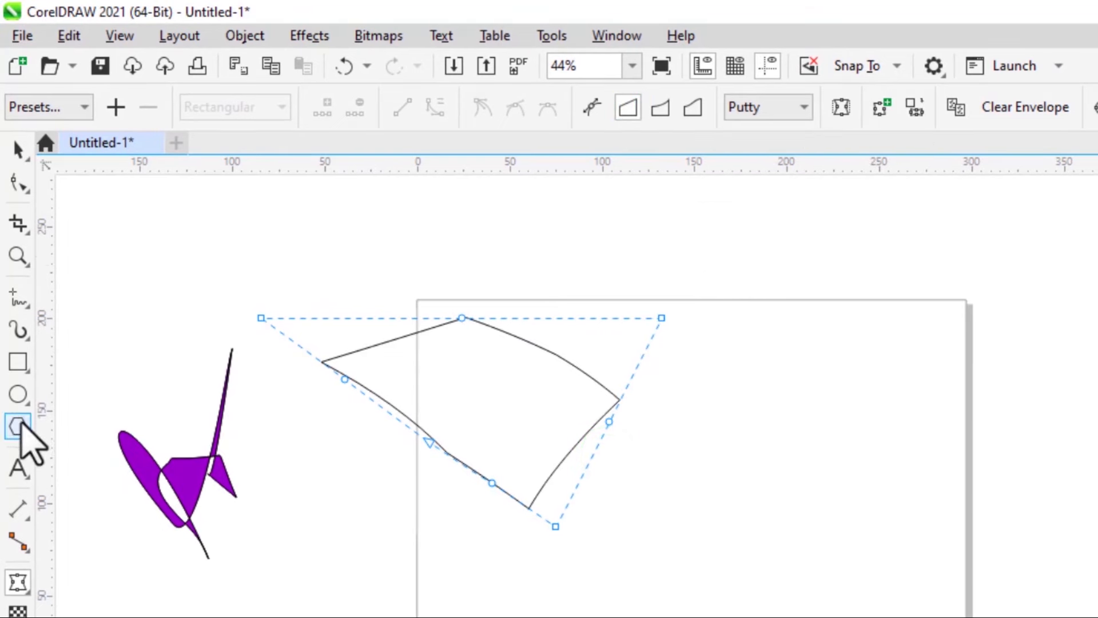
- Draw a second pentagon about 86 by 84 mm at the page's upper-right area and fill it with green #00FF00
{"action": "left_click", "coordinate": [19, 427]}
{"action": "left_click_drag", "start_coordinate": [801, 353], "coordinate": [859, 418]}
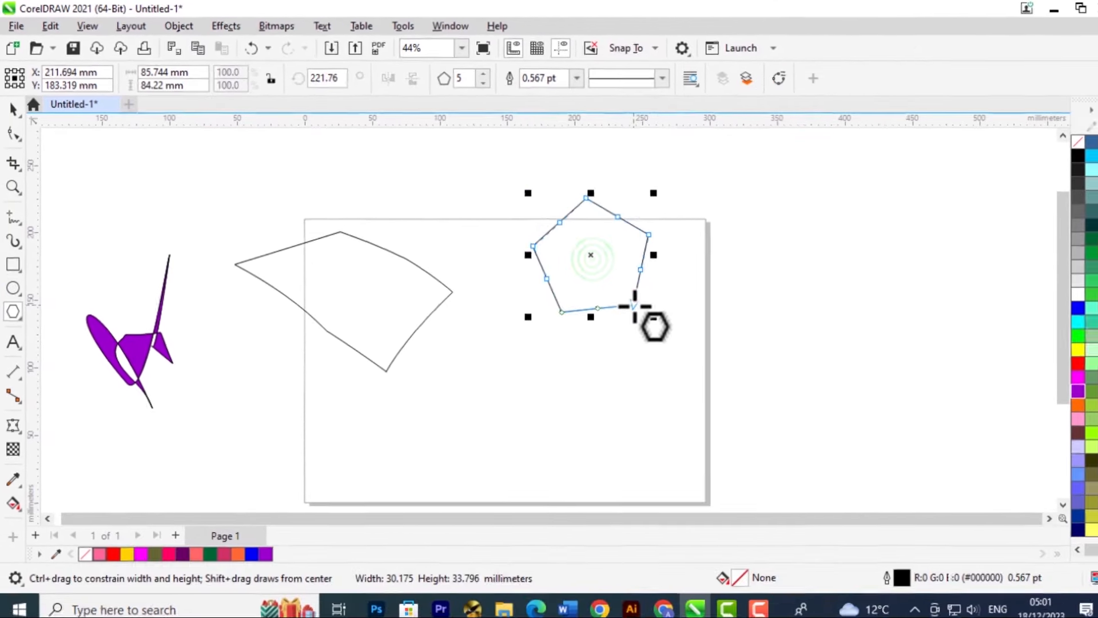
{"action": "left_click", "coordinate": [1064, 331]}
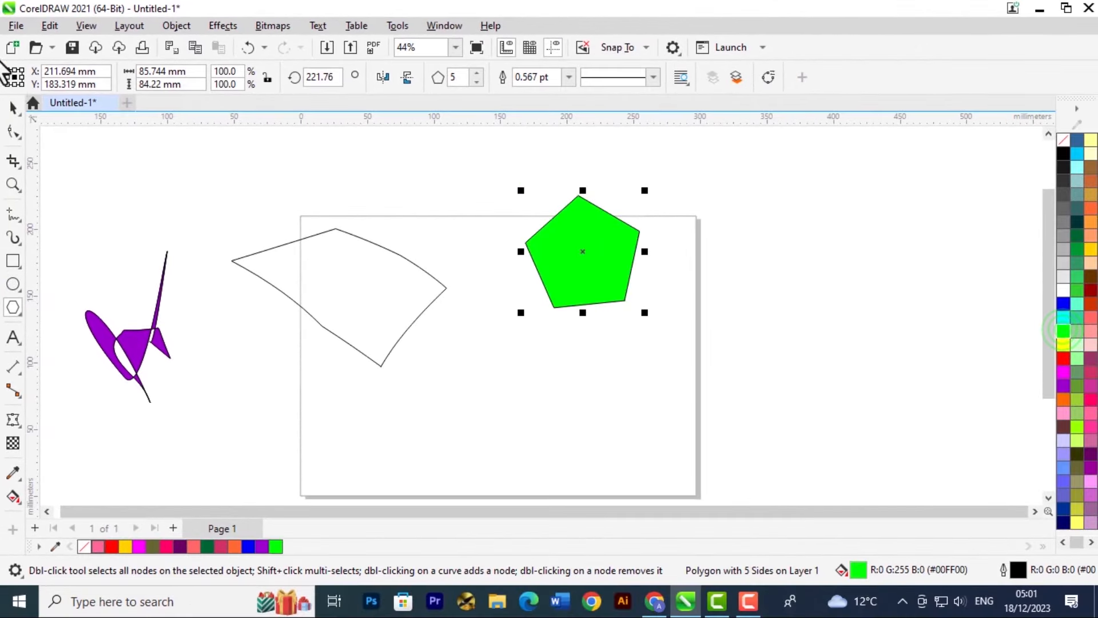
- Reshape the green pentagon with a single-arc envelope, pulling its upper-right corner up and both lower corners outward
{"action": "left_click", "coordinate": [13, 108]}
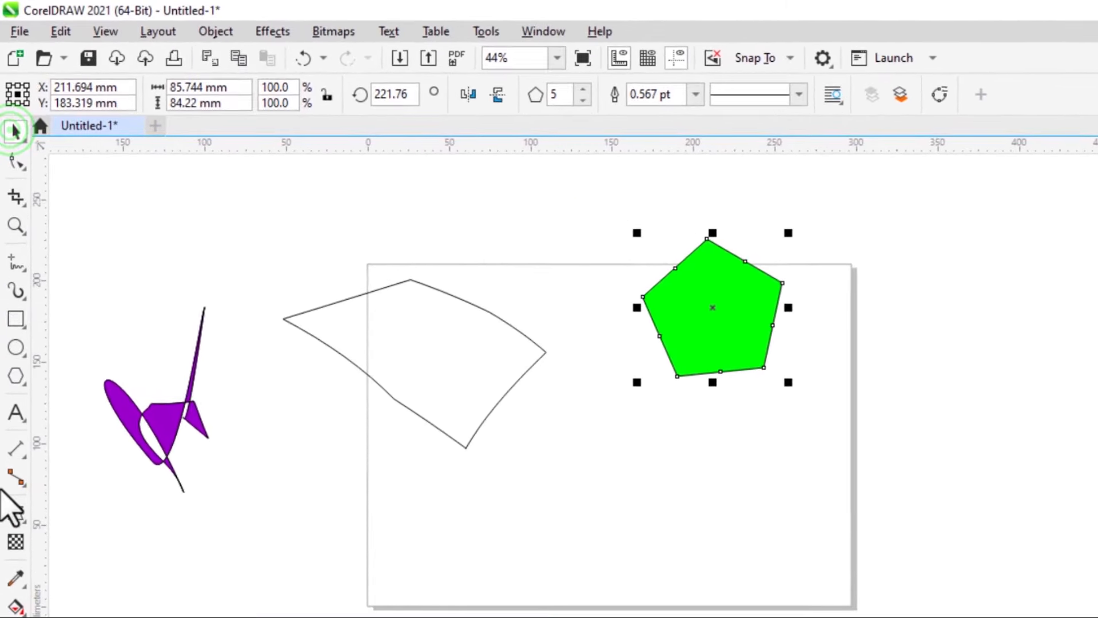
{"action": "left_click", "coordinate": [16, 513]}
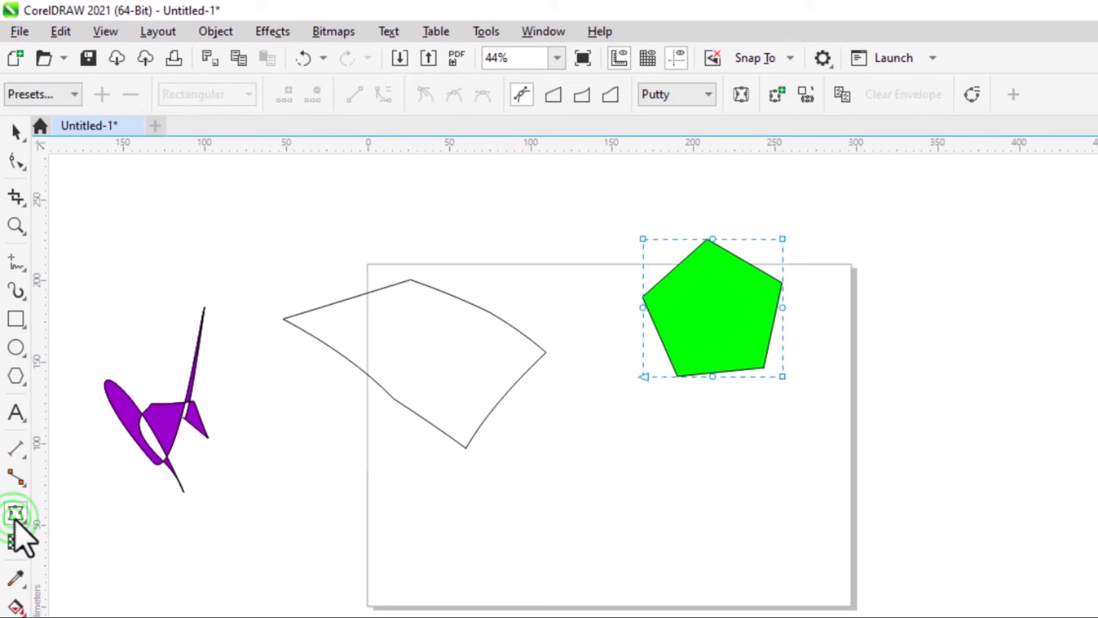
{"action": "left_click", "coordinate": [580, 96]}
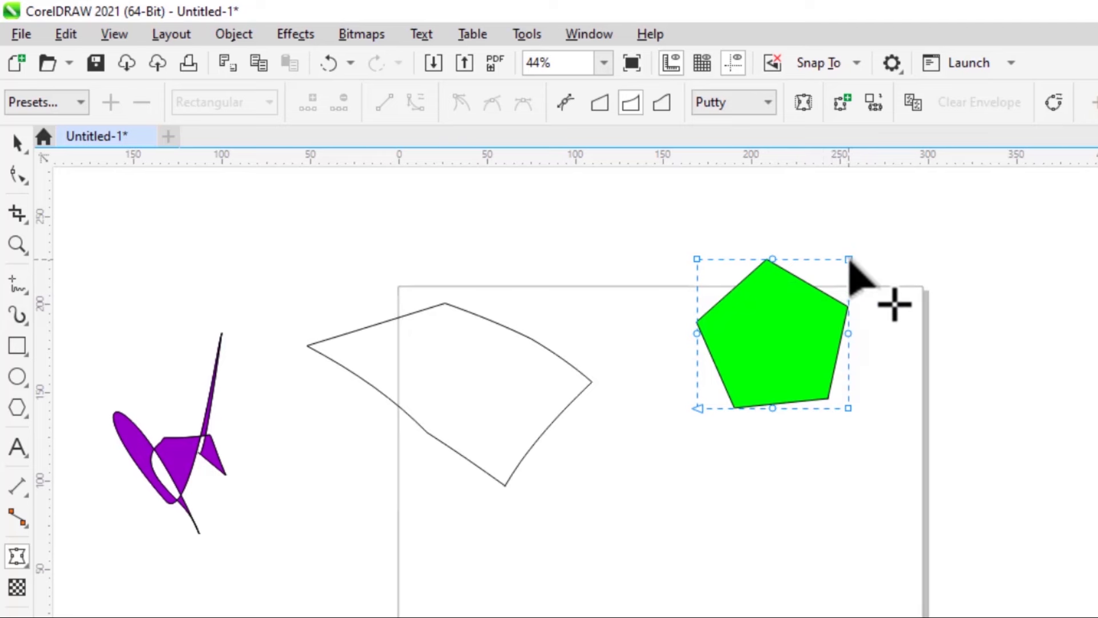
{"action": "left_click_drag", "start_coordinate": [850, 254], "coordinate": [850, 205]}
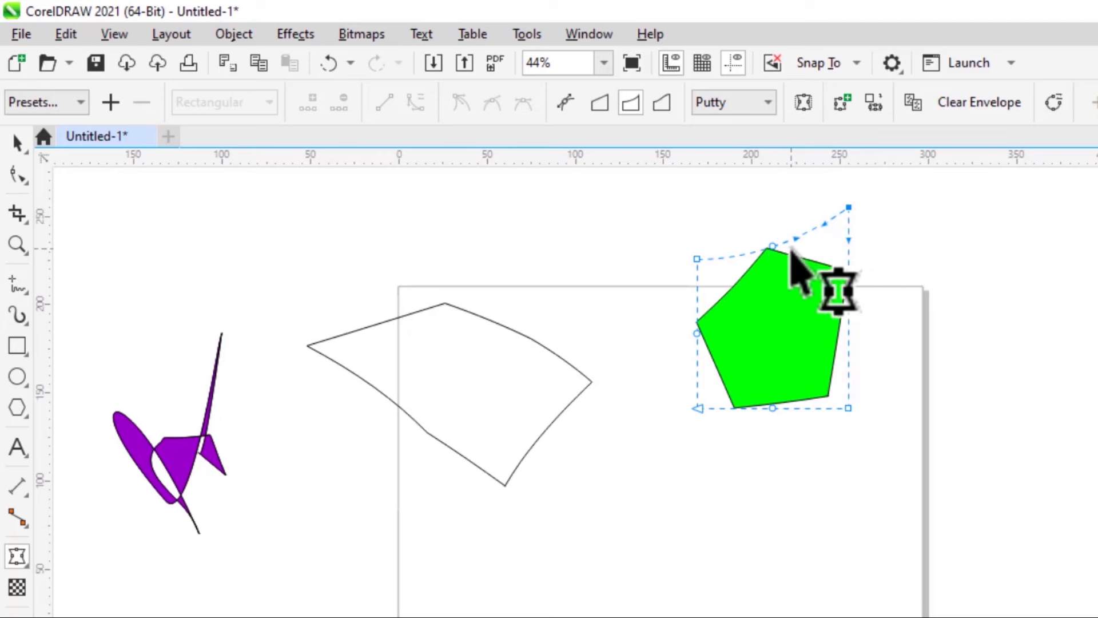
{"action": "left_click_drag", "start_coordinate": [849, 408], "coordinate": [929, 408]}
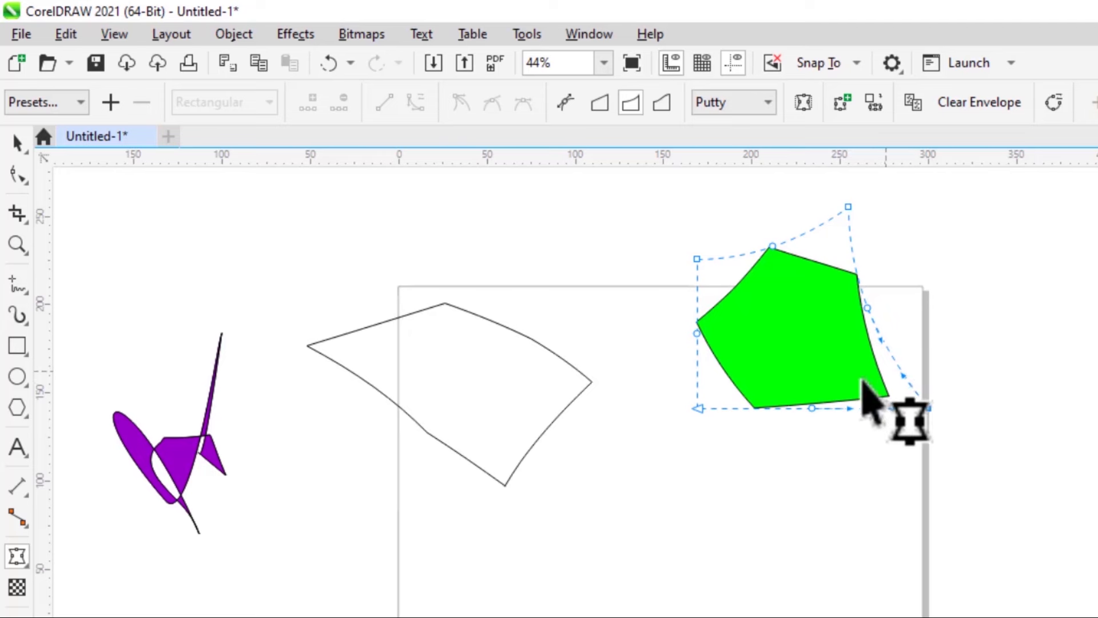
{"action": "left_click_drag", "start_coordinate": [698, 409], "coordinate": [635, 407]}
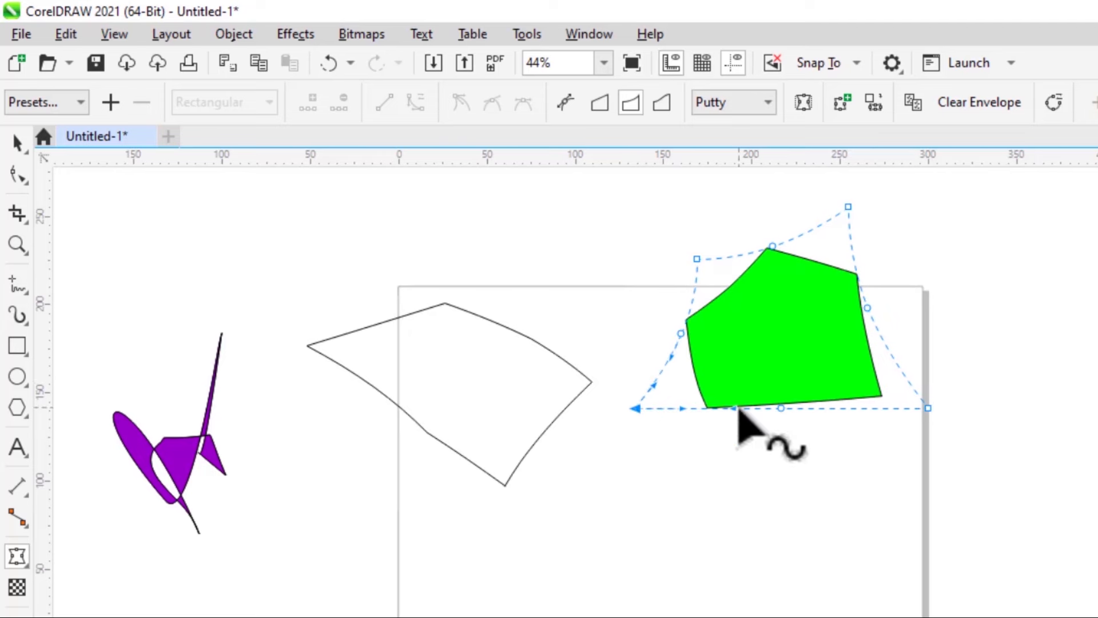
{"action": "left_click", "coordinate": [715, 377]}
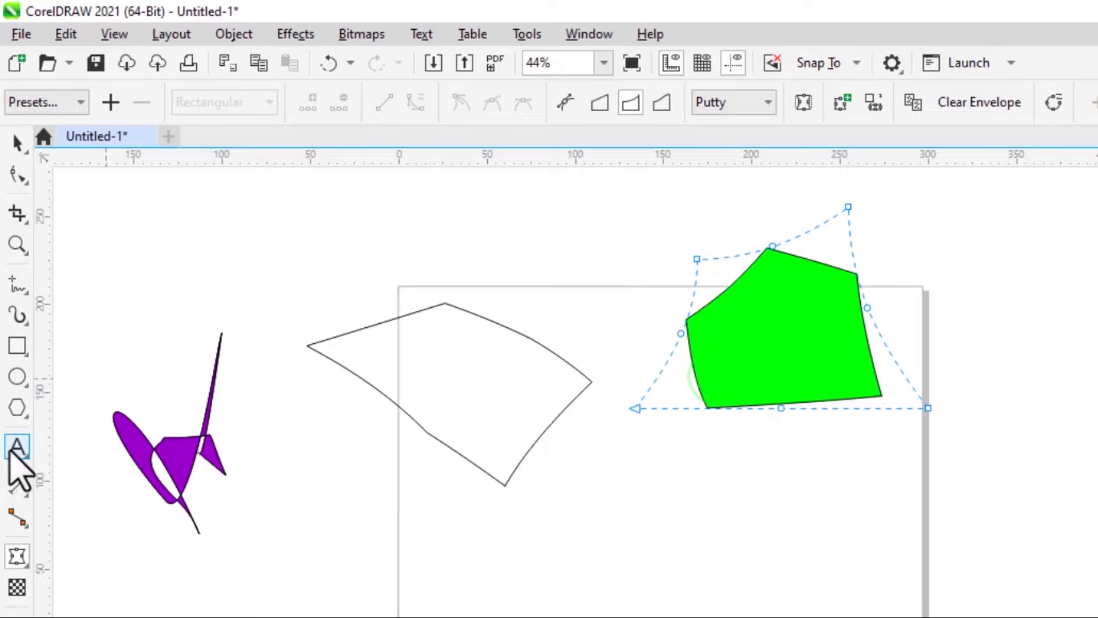
- Draw a pentagon about 92 by 88 mm below the green shape and fill it with purple
{"action": "left_click_drag", "start_coordinate": [642, 503], "coordinate": [662, 554]}
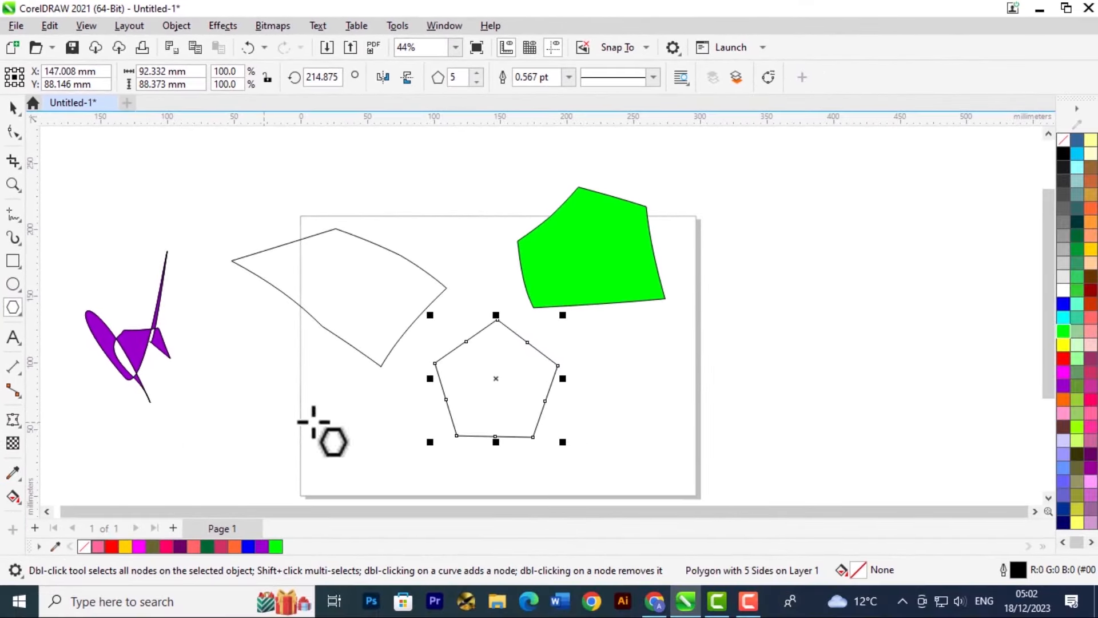
{"action": "left_click", "coordinate": [1059, 385]}
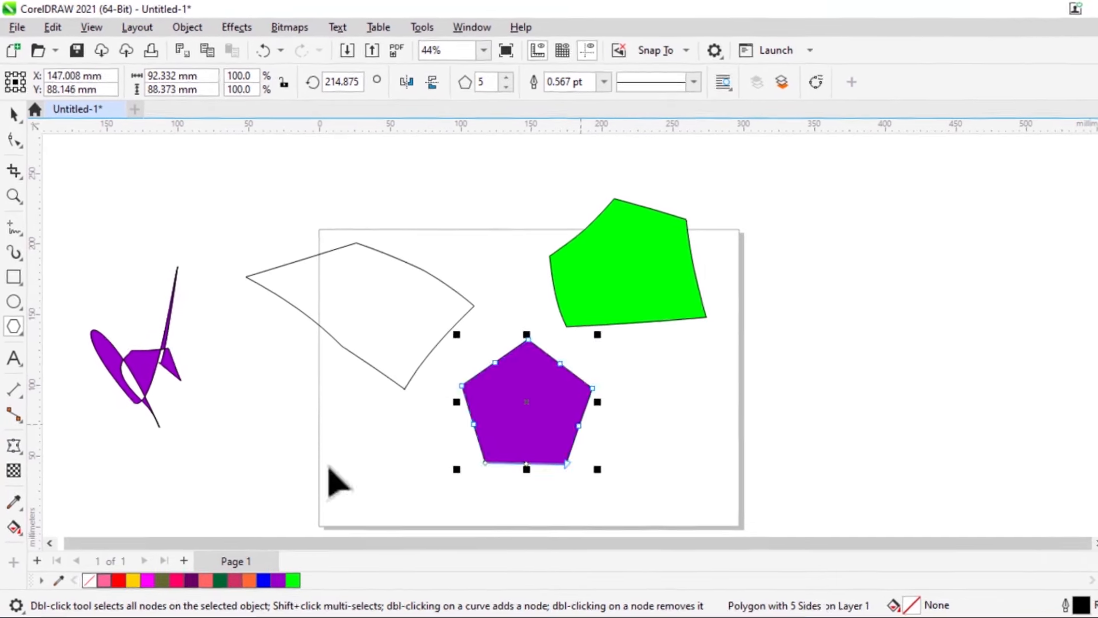
- Reshape the new purple pentagon with a double-arc envelope, pulling its lower-right corner outward and its upper-left corner inward
{"action": "left_click", "coordinate": [12, 419]}
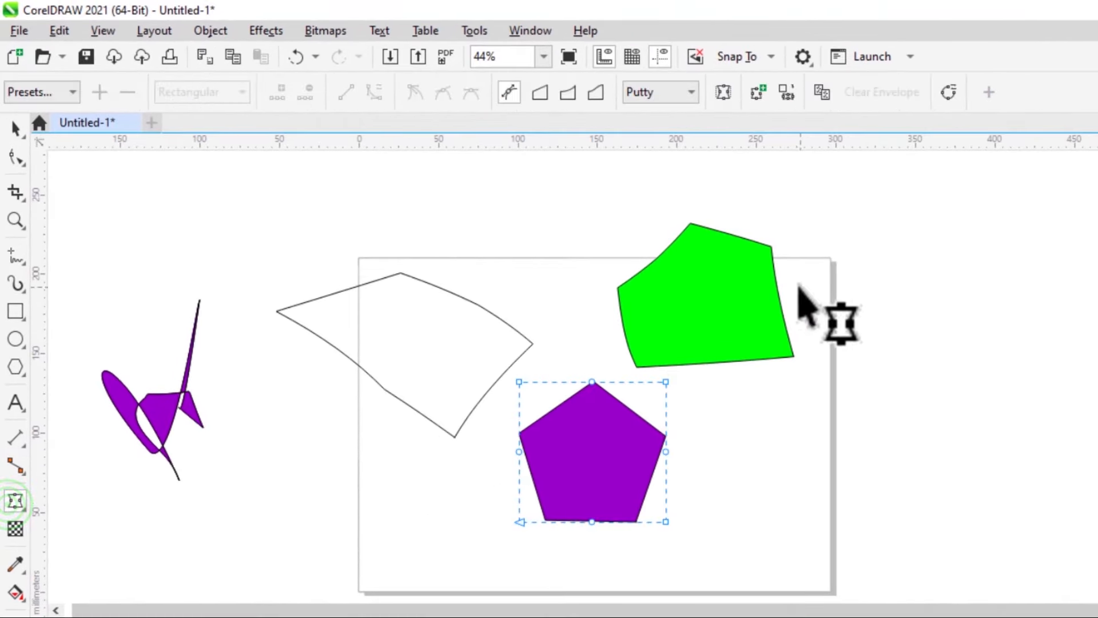
{"action": "left_click", "coordinate": [598, 95]}
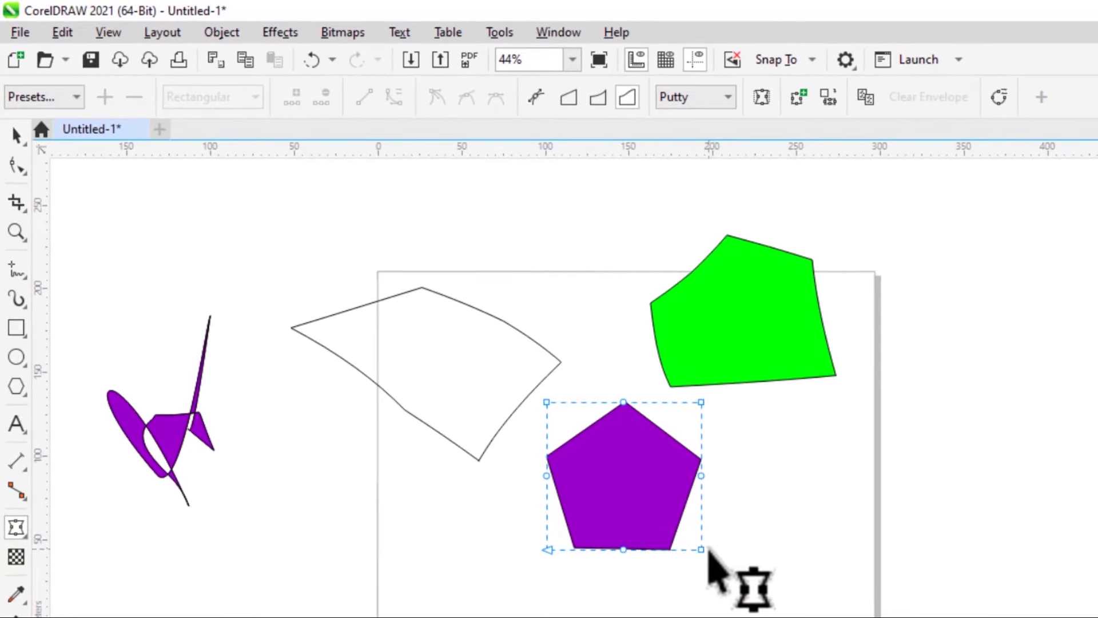
{"action": "mouse_move", "coordinate": [718, 550]}
{"action": "left_mouse_down"}
{"action": "mouse_move", "coordinate": [741, 553]}
{"action": "mouse_move", "coordinate": [725, 550]}
{"action": "left_mouse_up"}
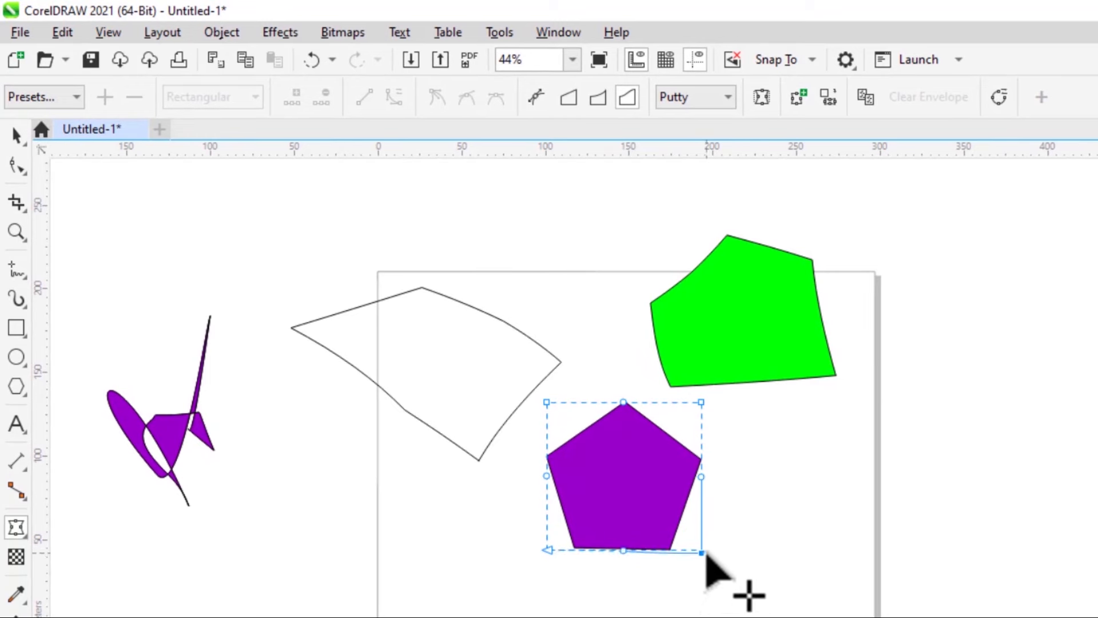
{"action": "left_click_drag", "start_coordinate": [745, 551], "coordinate": [768, 553]}
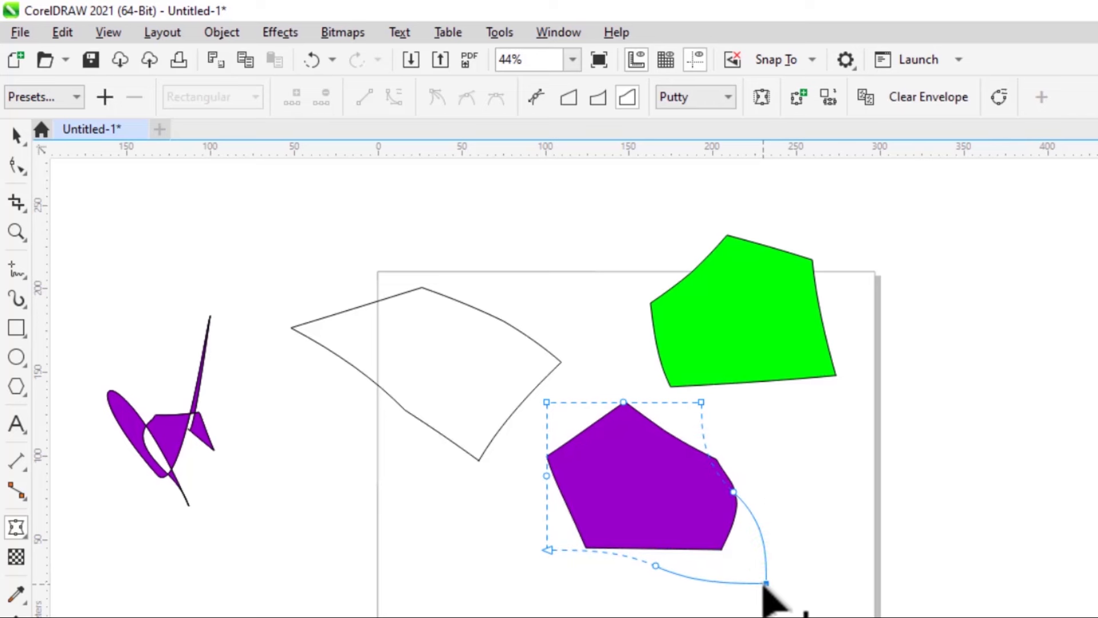
{"action": "left_click_drag", "start_coordinate": [766, 586], "coordinate": [767, 585]}
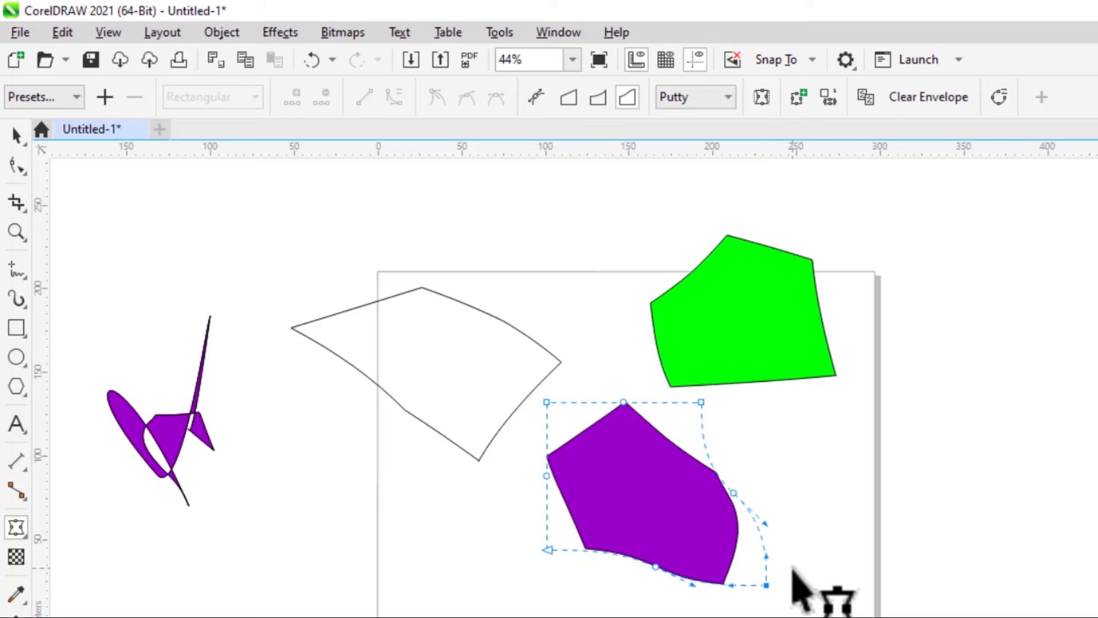
{"action": "left_click", "coordinate": [768, 356]}
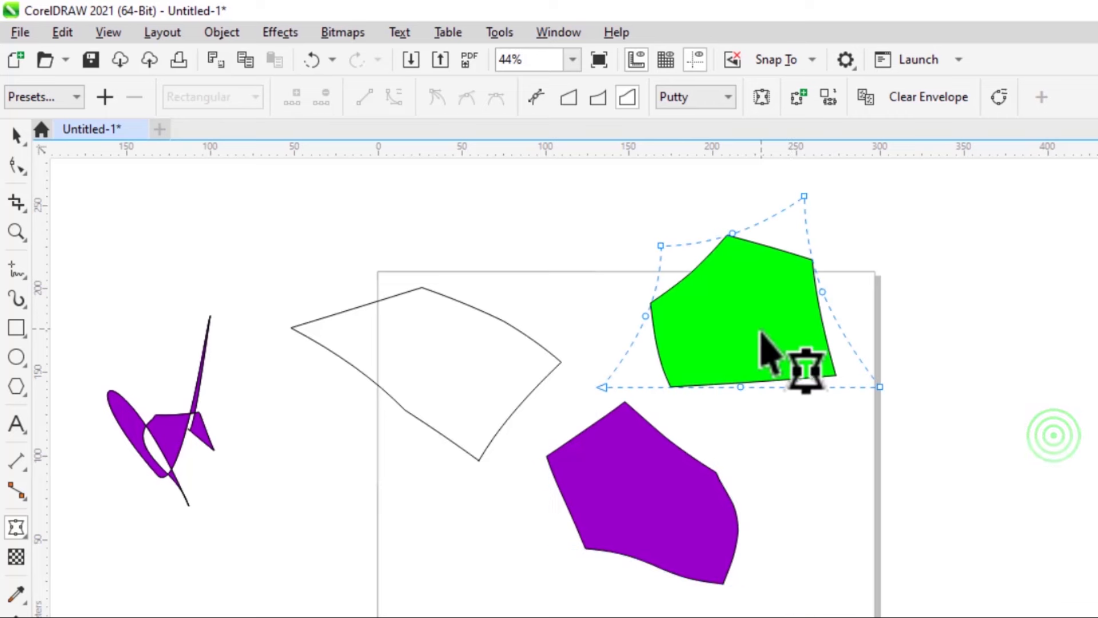
{"action": "left_click", "coordinate": [723, 570]}
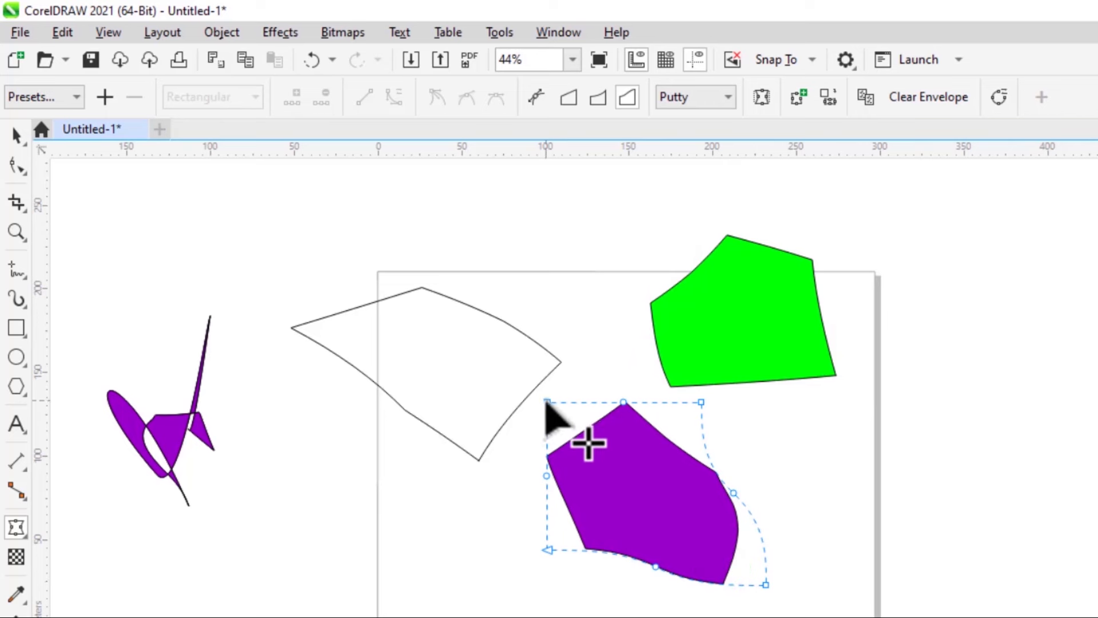
{"action": "left_click_drag", "start_coordinate": [547, 403], "coordinate": [598, 451]}
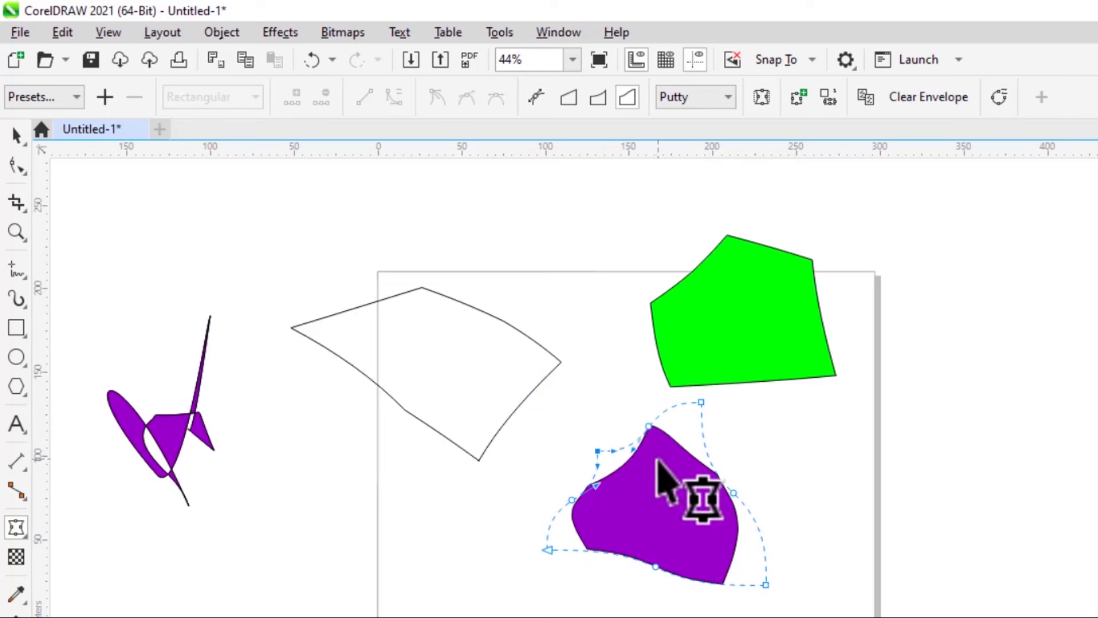
- Adjust the green shape's single-arc envelope by pulling its lower-right corner further outward and raising its lower-left corner
{"action": "left_click", "coordinate": [611, 385]}
{"action": "left_click", "coordinate": [709, 353]}
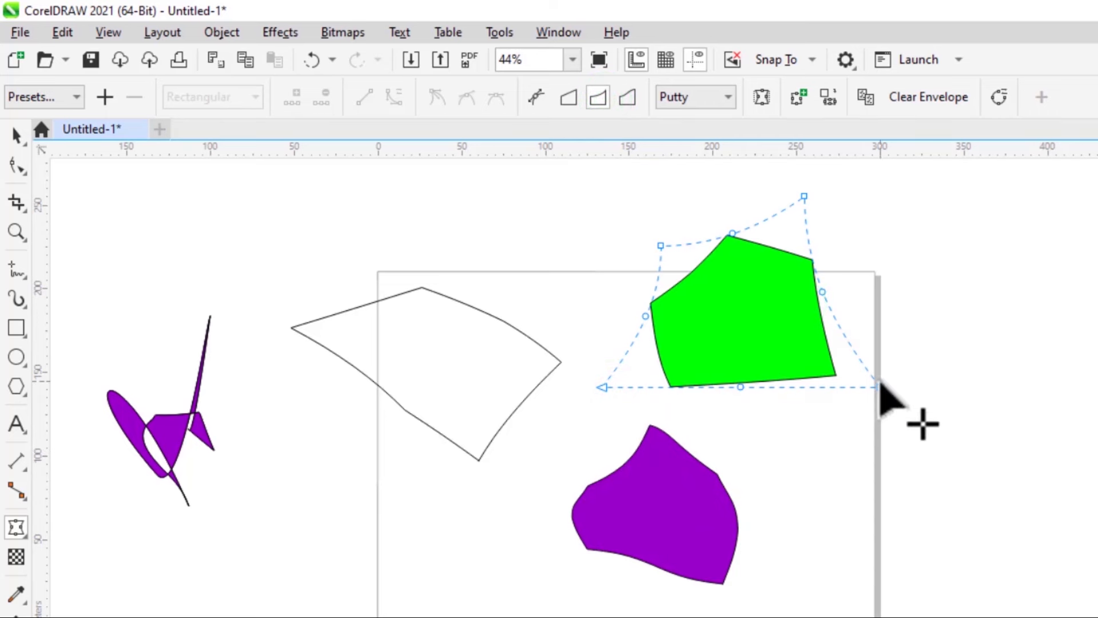
{"action": "left_click_drag", "start_coordinate": [878, 386], "coordinate": [924, 421]}
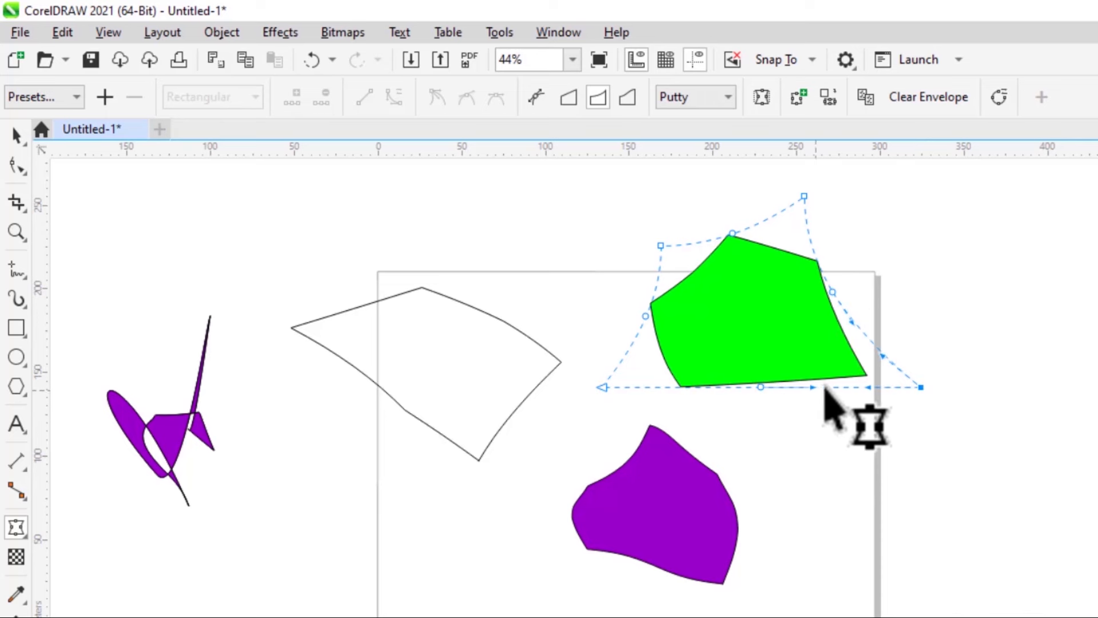
{"action": "left_click_drag", "start_coordinate": [602, 388], "coordinate": [604, 353]}
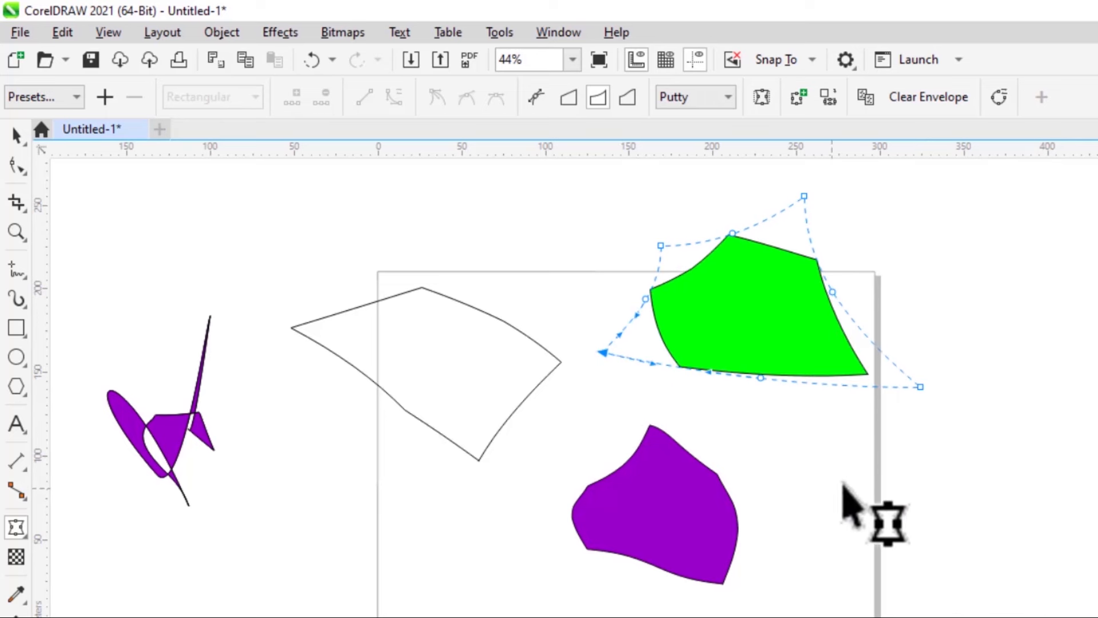
{"action": "left_click", "coordinate": [628, 98]}
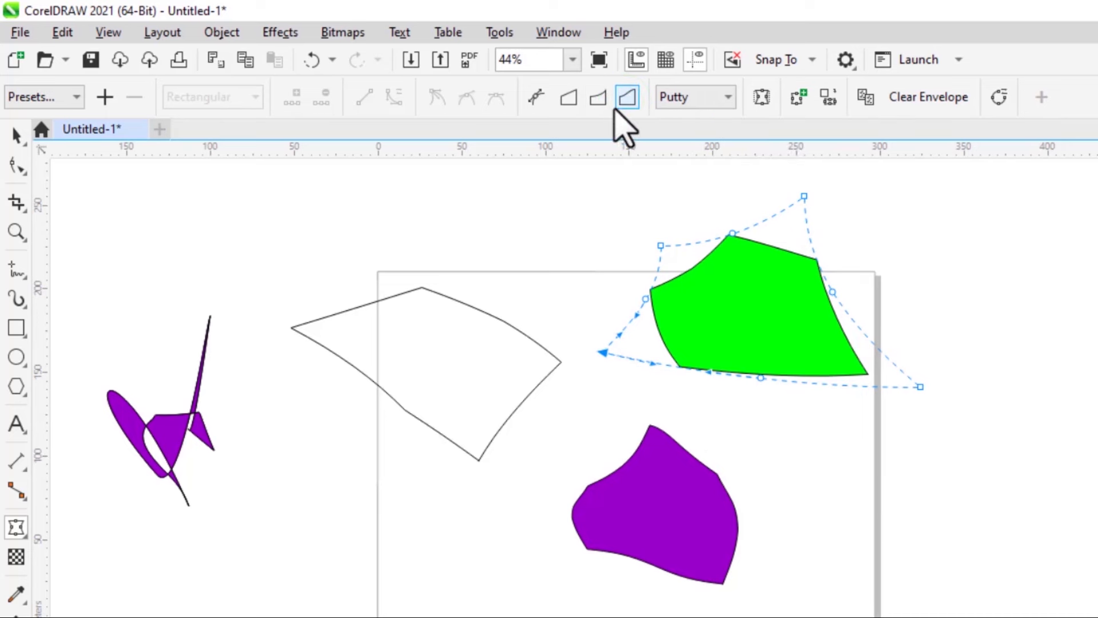
{"action": "left_click", "coordinate": [598, 98]}
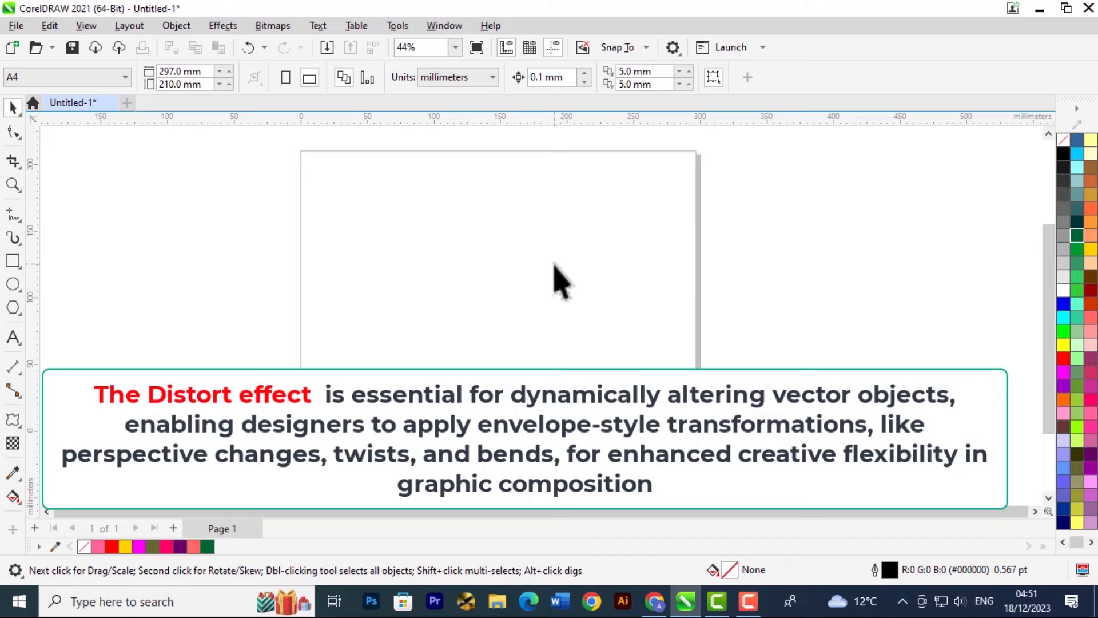
- Draw three pentagons on the blank page: about 83 by 79 mm upper-left, 98 by 95 mm upper-right and 105 by 101 mm lower-centre
{"action": "left_click", "coordinate": [15, 354]}
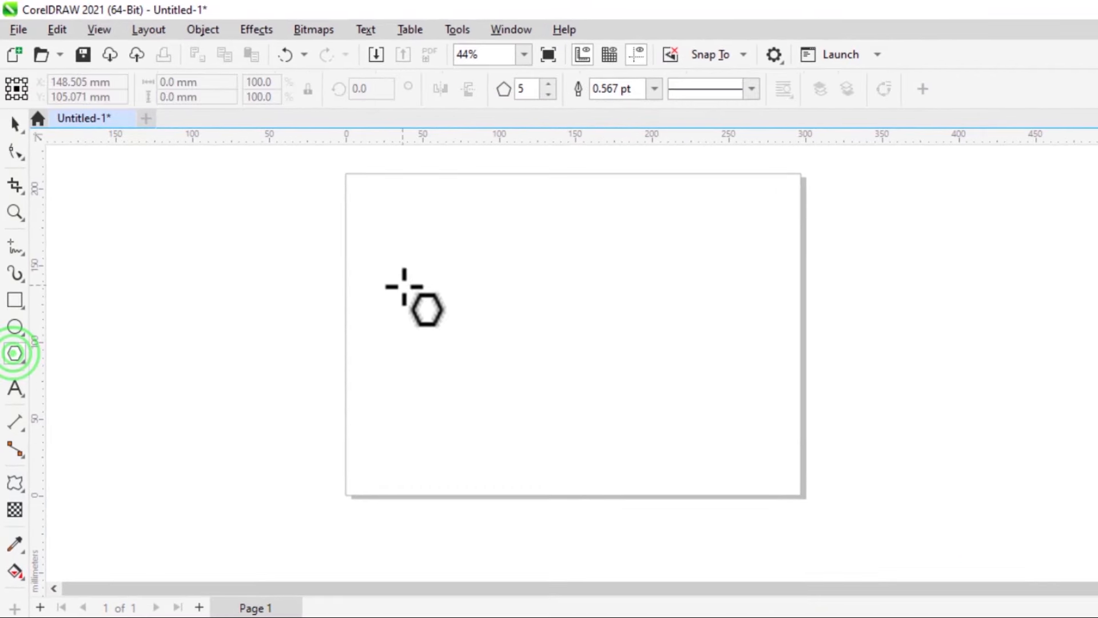
{"action": "left_click_drag", "start_coordinate": [431, 228], "coordinate": [469, 286]}
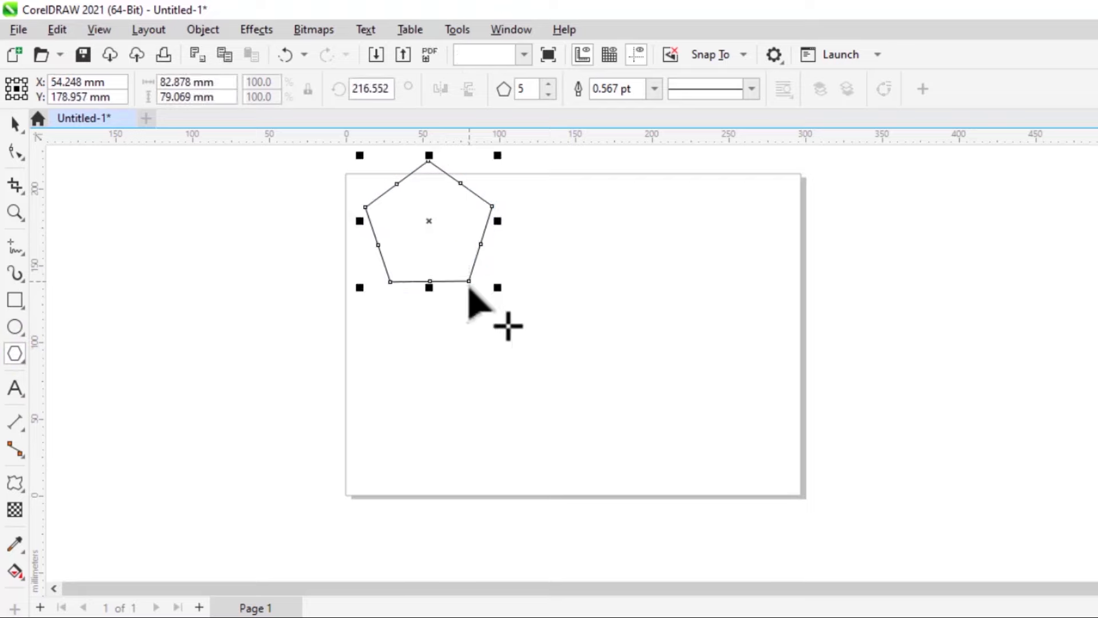
{"action": "left_click_drag", "start_coordinate": [655, 222], "coordinate": [701, 294]}
{"action": "left_click_drag", "start_coordinate": [530, 362], "coordinate": [576, 435]}
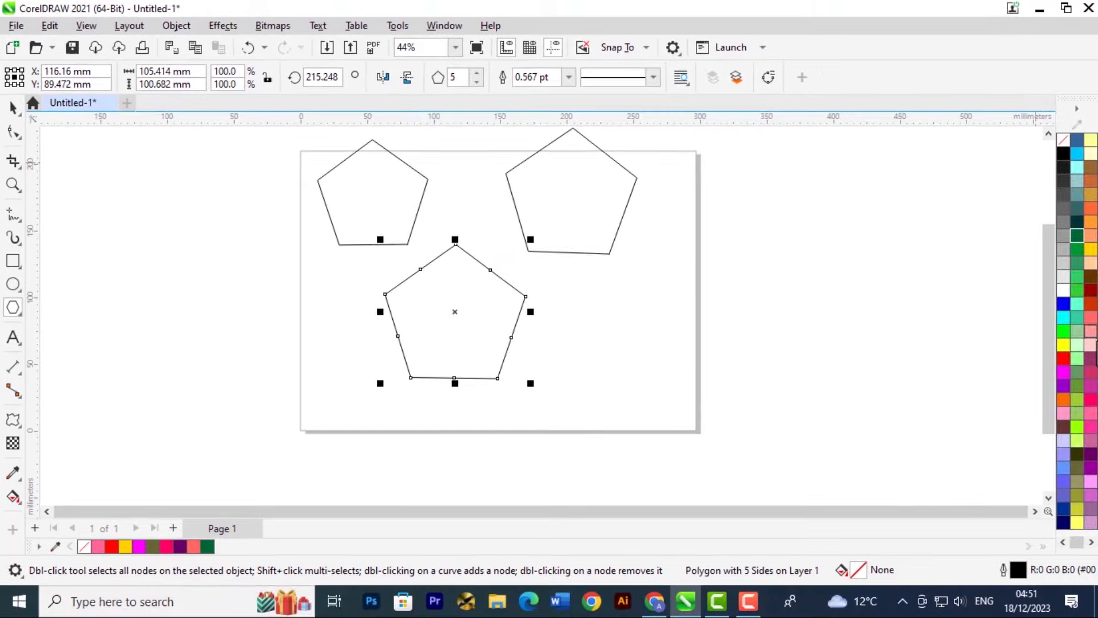
- Fill the lower pentagon with #CC3366, the upper-right one with orange #FF6633 and the upper-left one with blue #0000FF
{"action": "left_click", "coordinate": [1091, 373]}
{"action": "left_click", "coordinate": [579, 195]}
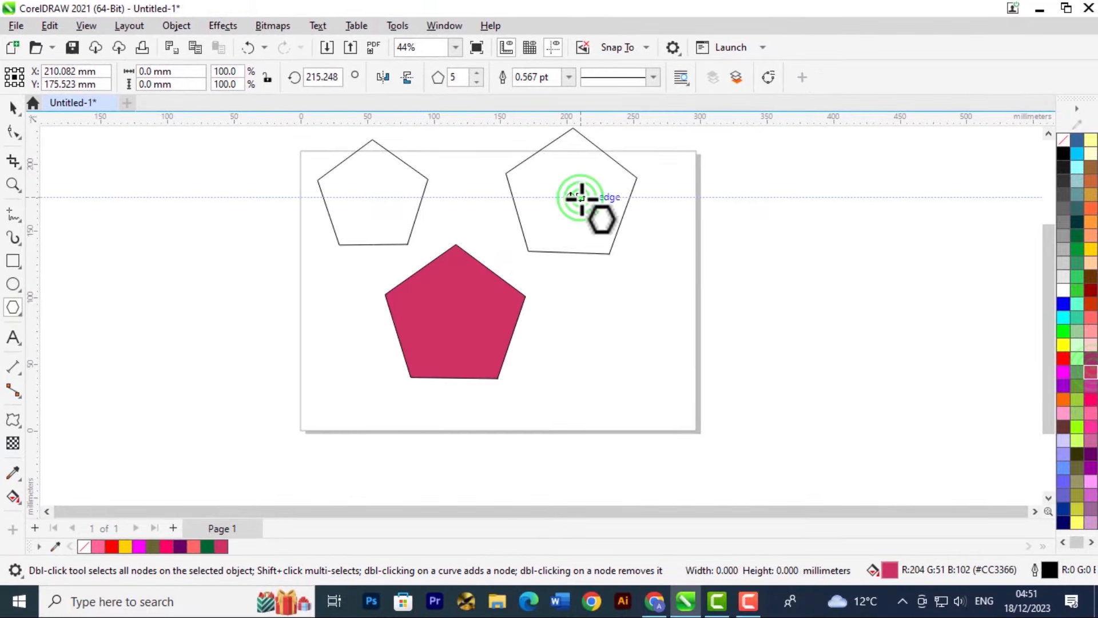
{"action": "left_click", "coordinate": [1090, 208]}
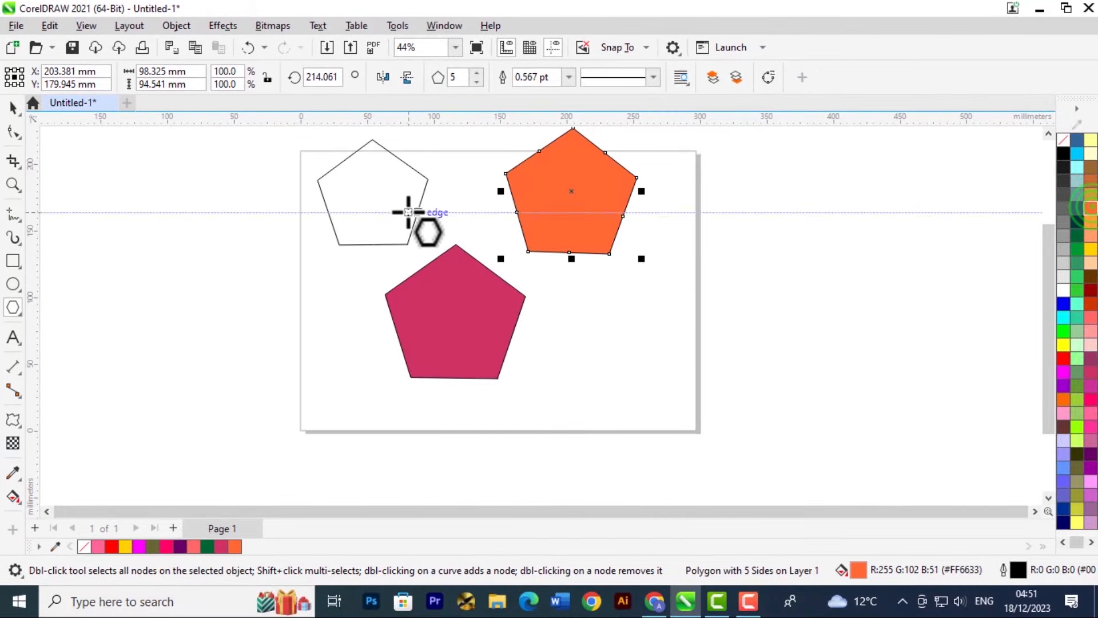
{"action": "left_click", "coordinate": [387, 200]}
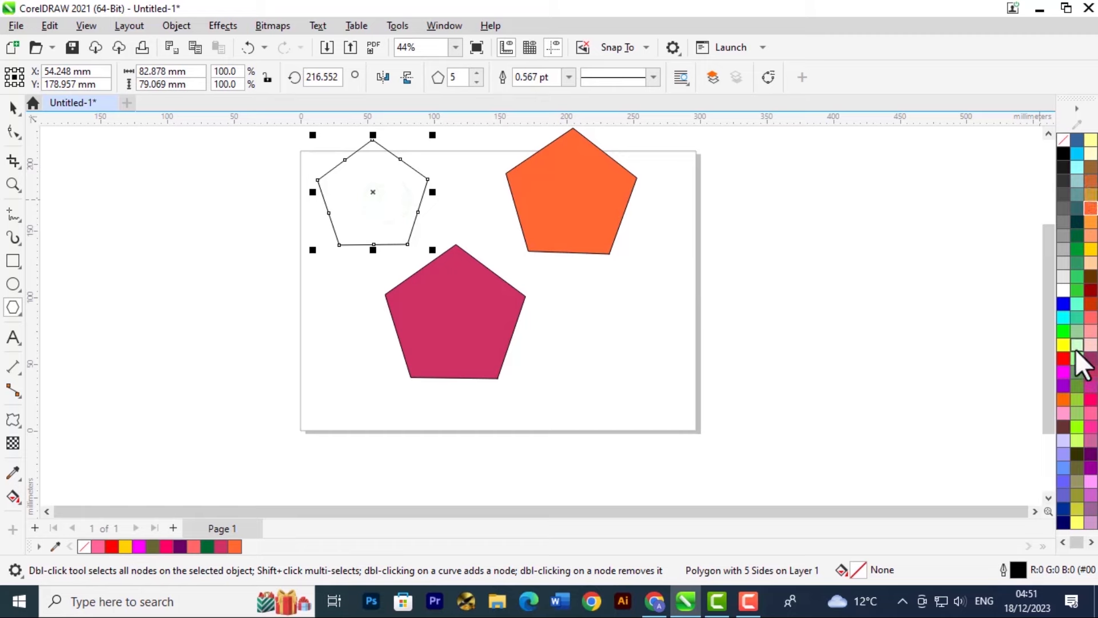
{"action": "left_click", "coordinate": [1063, 303]}
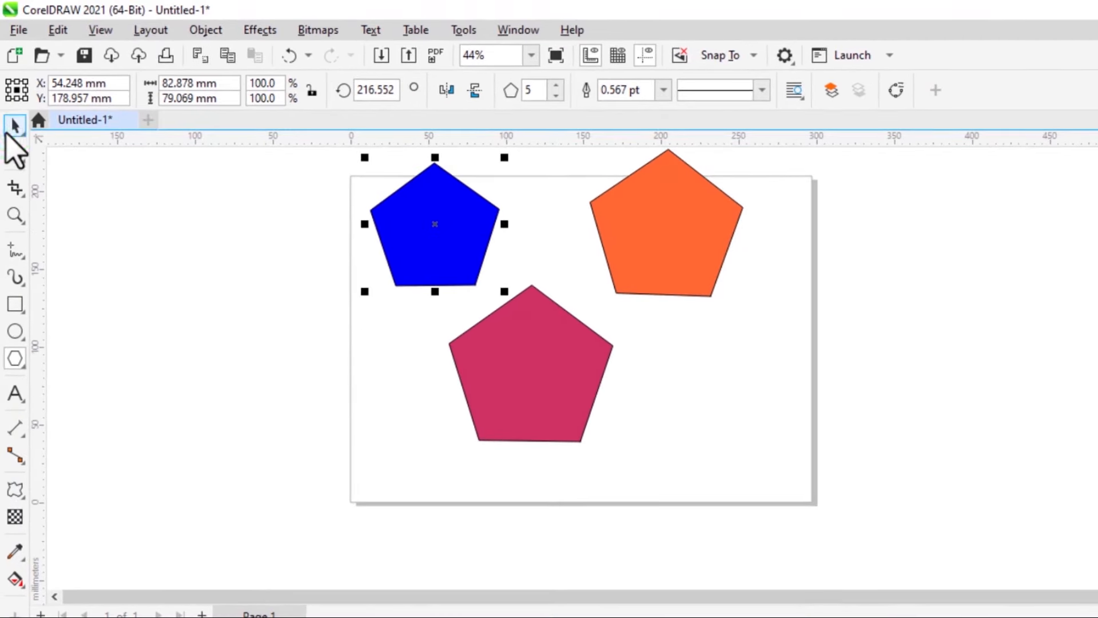
- Space the pentagons apart, moving the crimson one down and right, the orange one to the page's right edge and the blue one down
{"action": "left_click_drag", "start_coordinate": [515, 350], "coordinate": [560, 395]}
{"action": "left_click", "coordinate": [593, 437]}
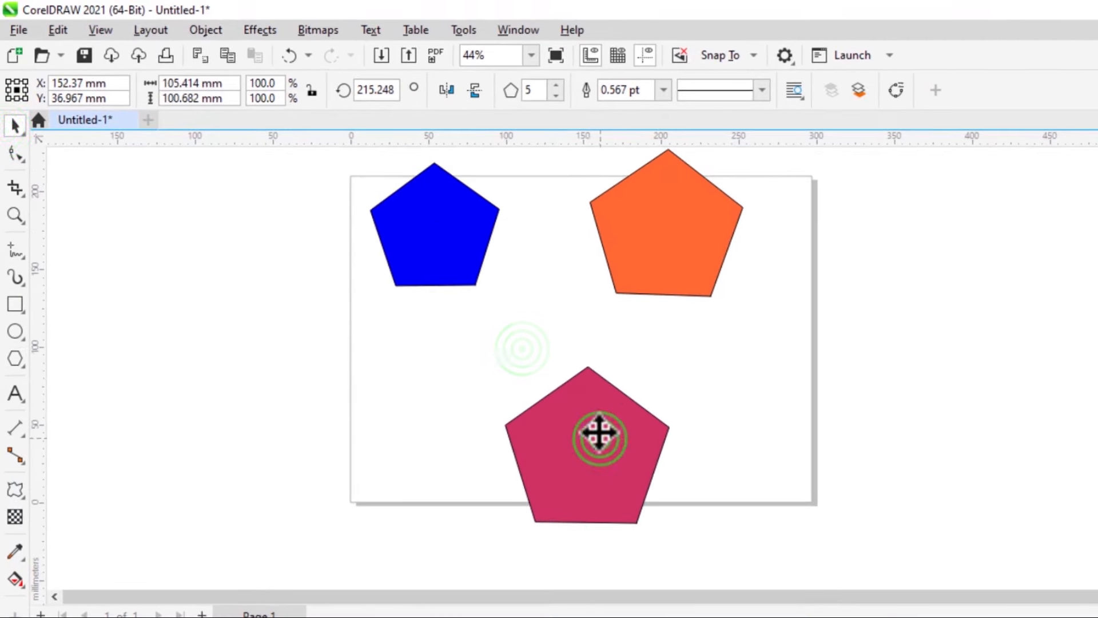
{"action": "left_click_drag", "start_coordinate": [633, 221], "coordinate": [706, 254]}
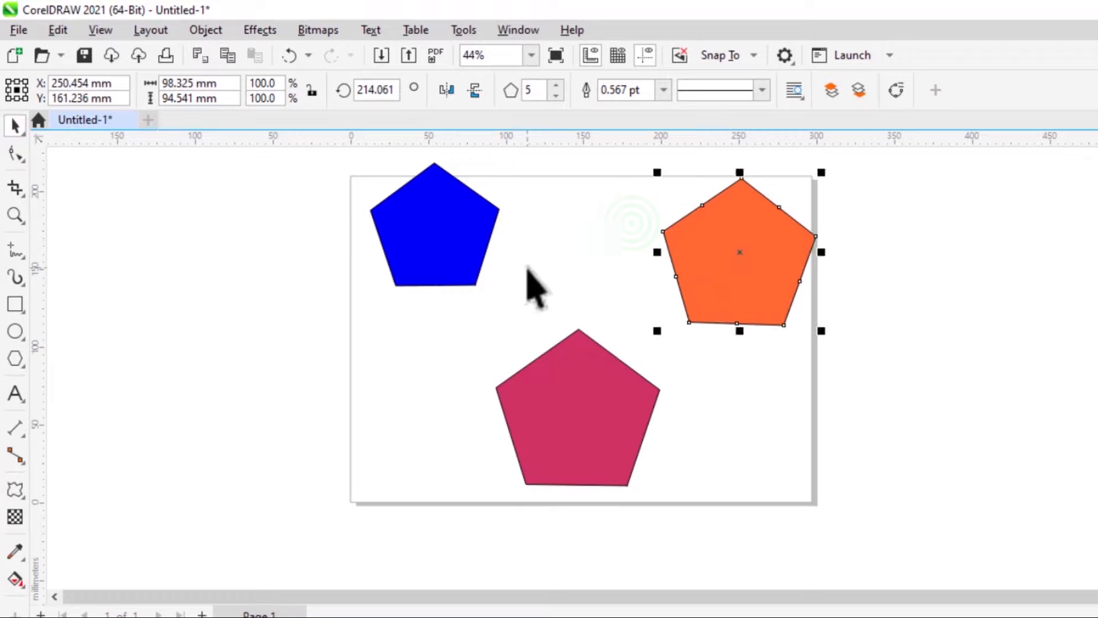
{"action": "left_click", "coordinate": [430, 237]}
{"action": "left_click_drag", "start_coordinate": [430, 239], "coordinate": [429, 279]}
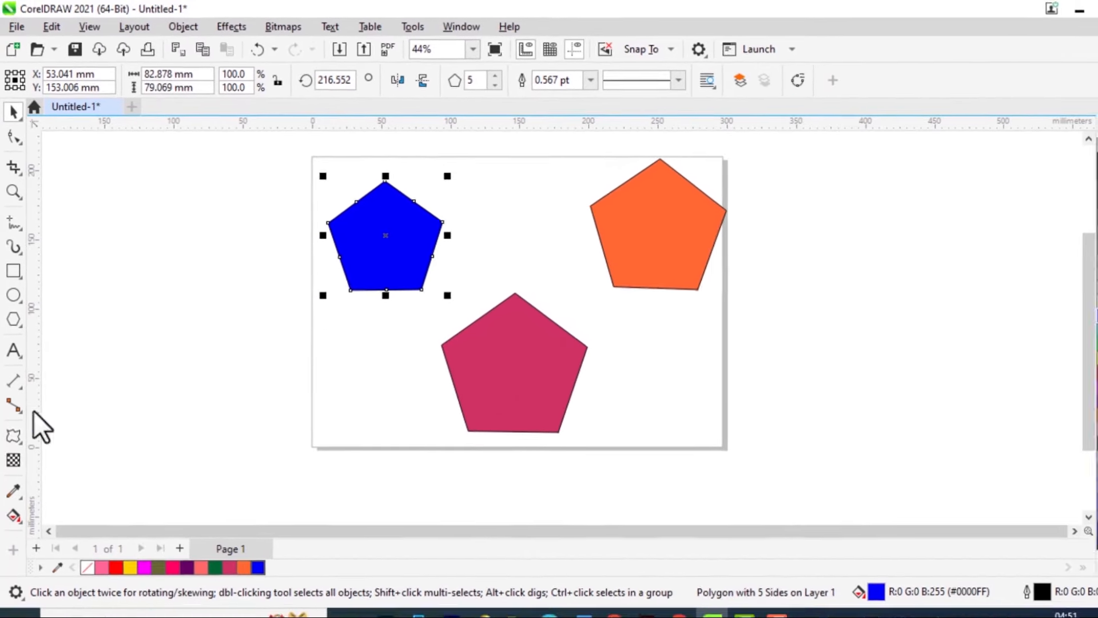
- Distort the blue pentagon into a petalled flower with a push and pull distortion of about -49 amplitude from its middle
{"action": "left_click", "coordinate": [12, 424]}
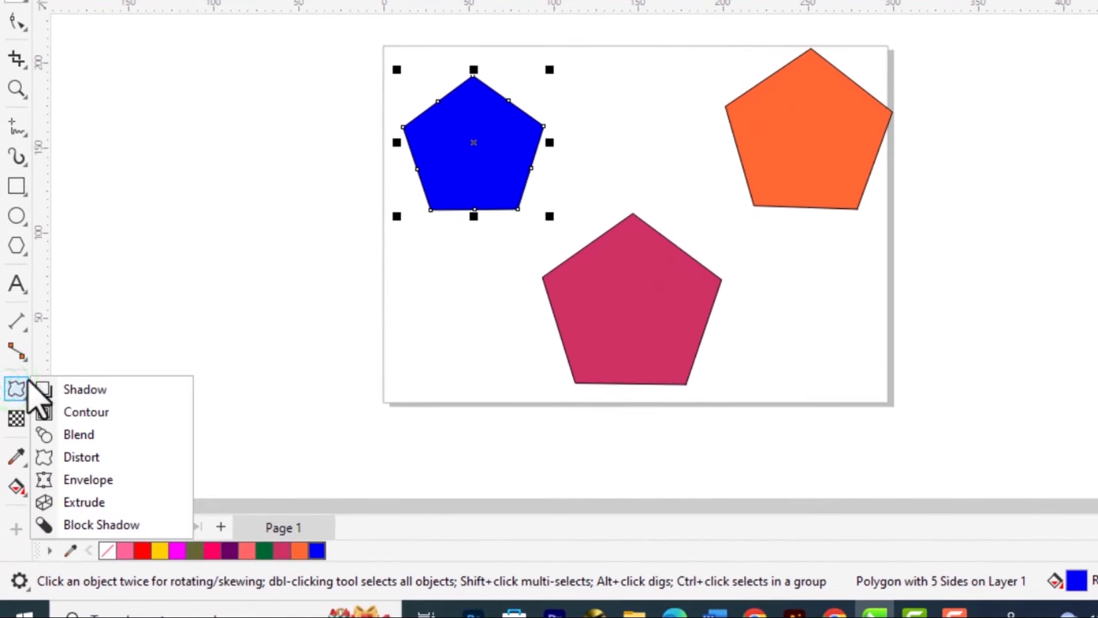
{"action": "left_click", "coordinate": [86, 458]}
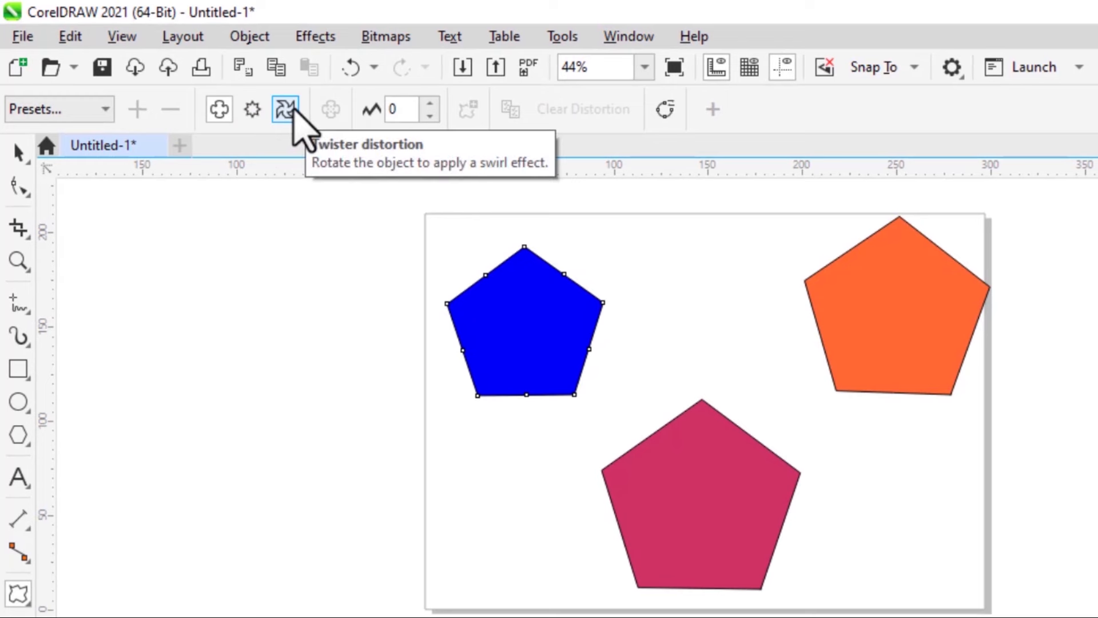
{"action": "left_click", "coordinate": [220, 109]}
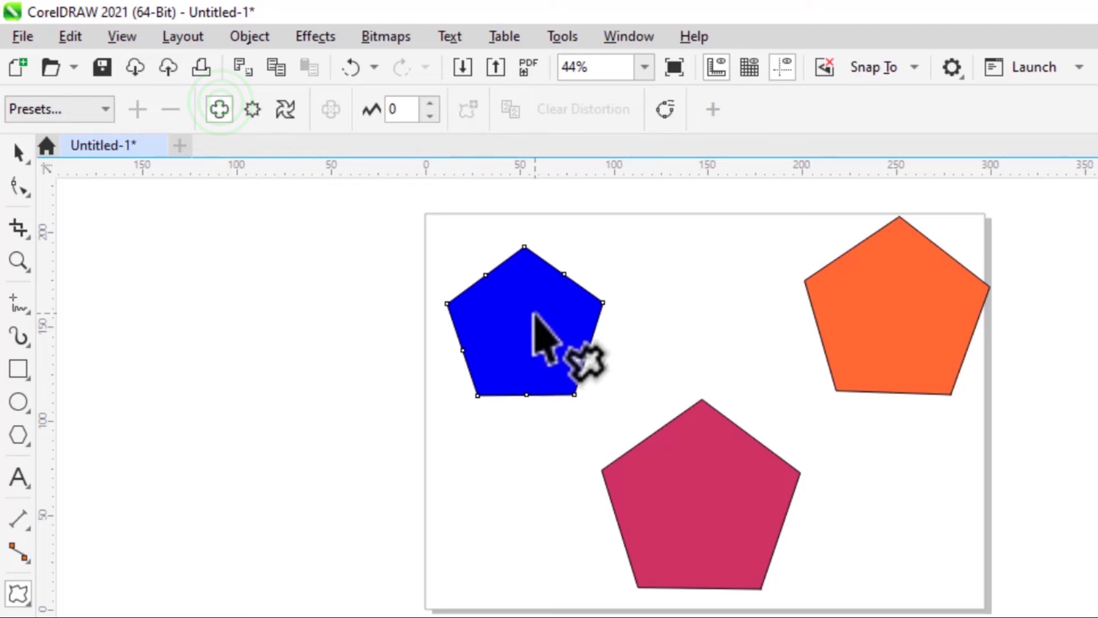
{"action": "left_click_drag", "start_coordinate": [526, 317], "coordinate": [490, 319]}
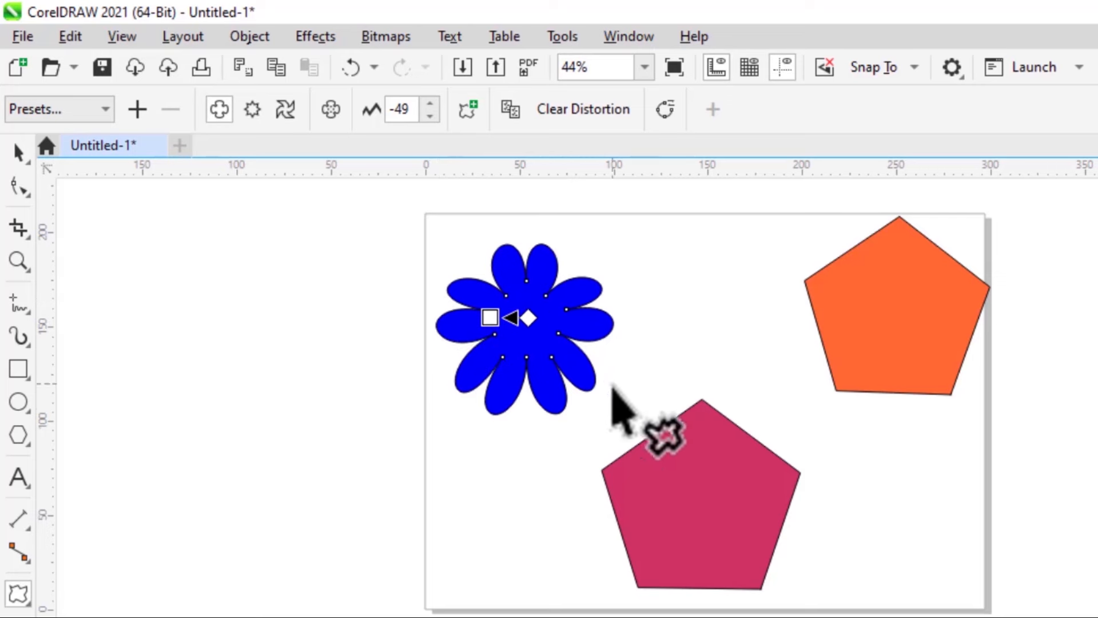
{"action": "left_click", "coordinate": [638, 254]}
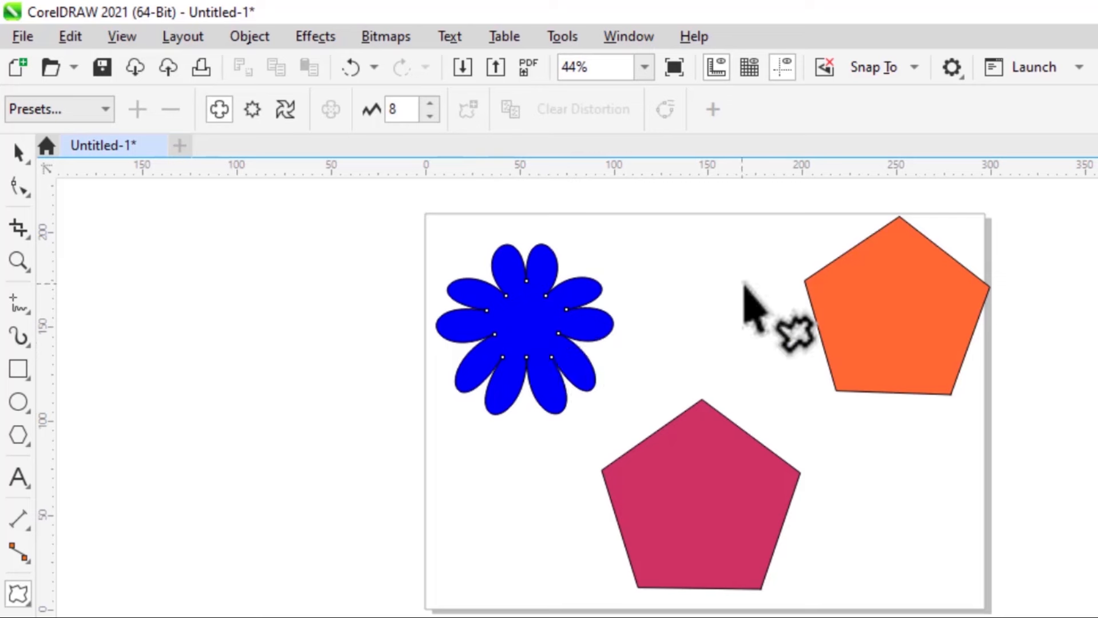
{"action": "left_click", "coordinate": [646, 279]}
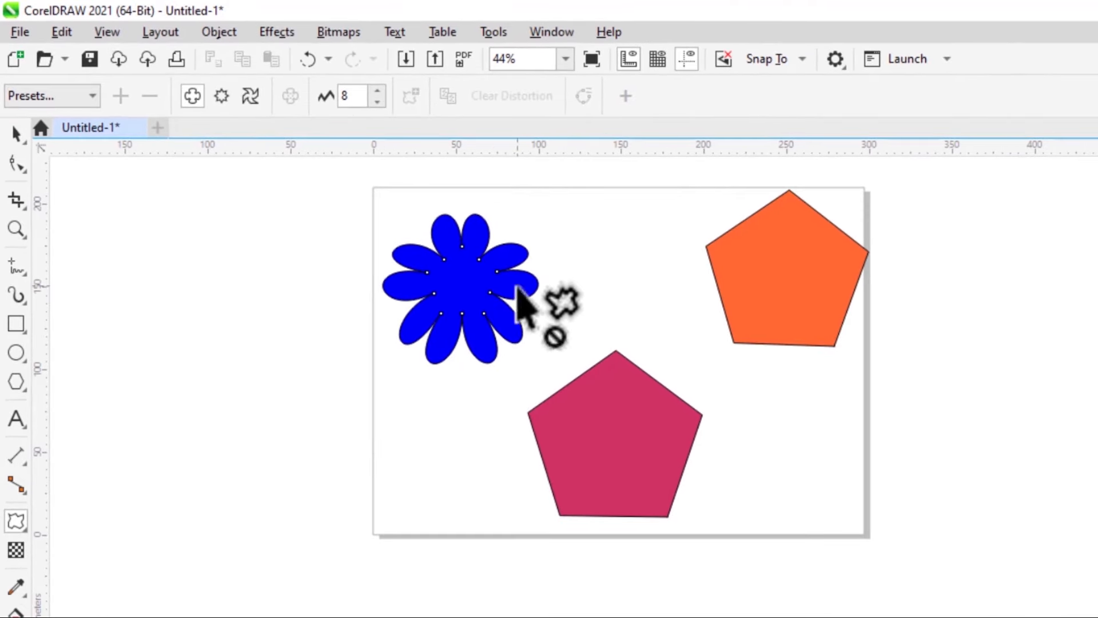
- Give the orange pentagon spiky edges using a zipper distortion with an amplitude of about 67 and a frequency of 5
{"action": "left_click", "coordinate": [781, 266]}
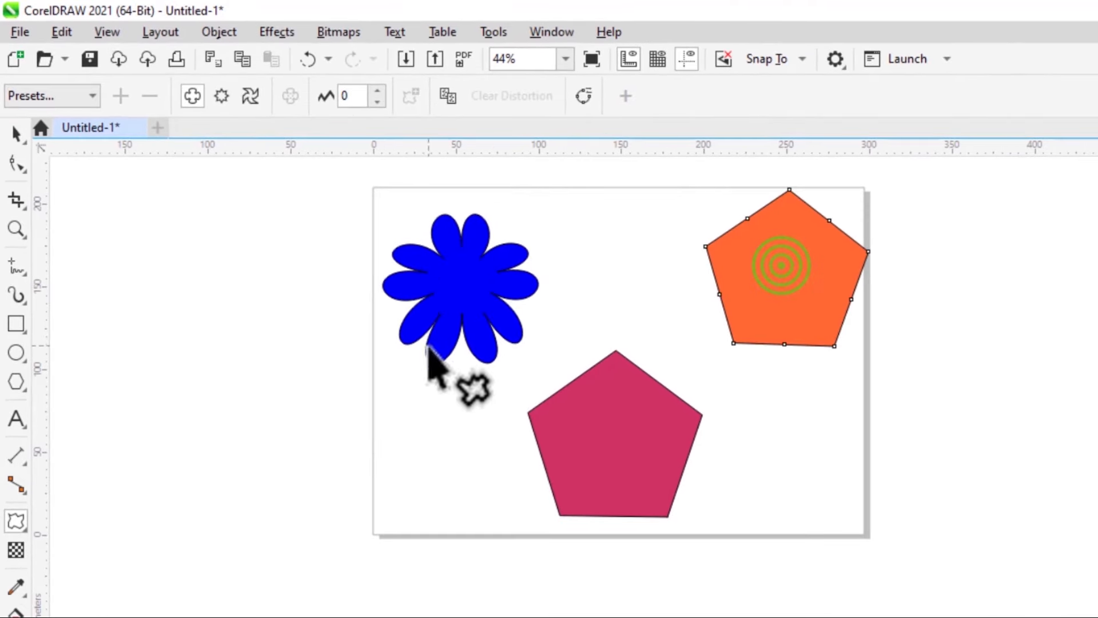
{"action": "left_click", "coordinate": [221, 96]}
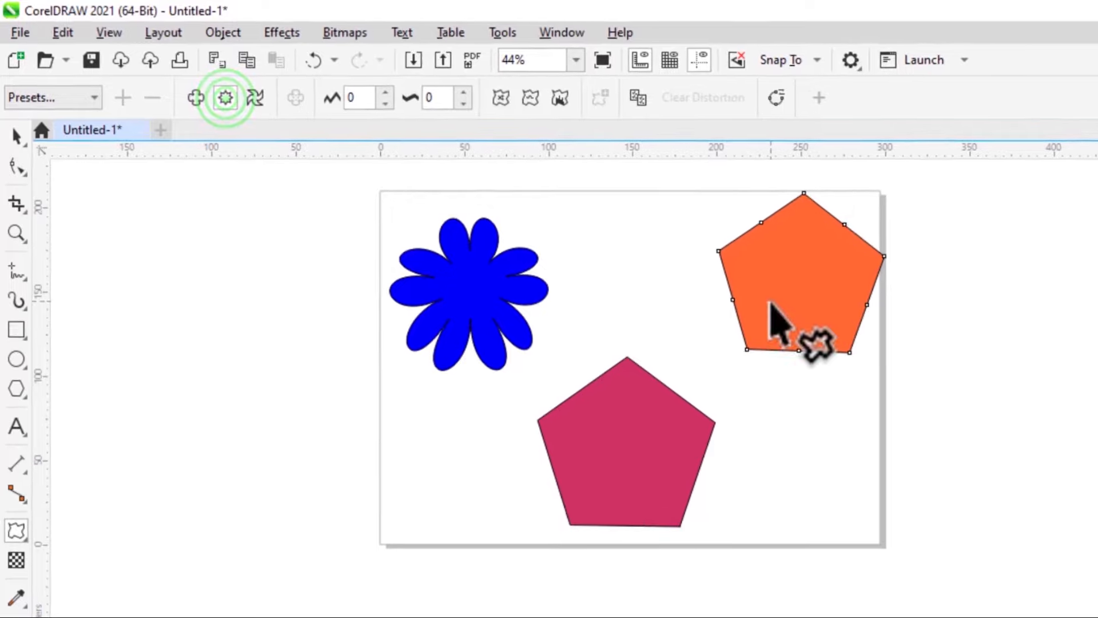
{"action": "left_click_drag", "start_coordinate": [757, 296], "coordinate": [718, 350]}
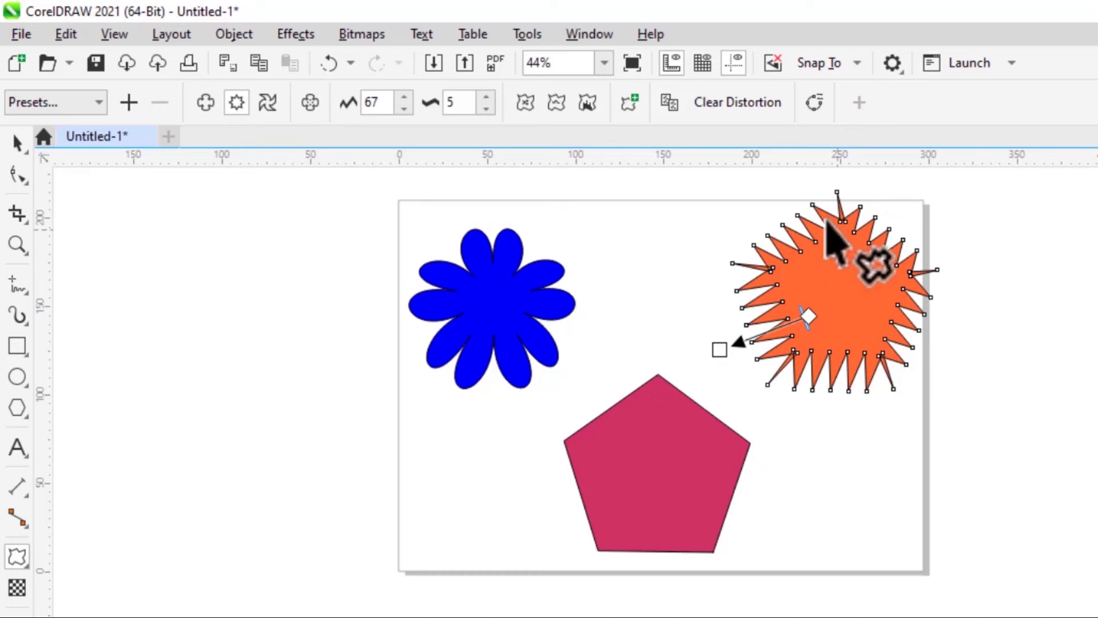
{"action": "left_click", "coordinate": [992, 231]}
{"action": "left_click", "coordinate": [854, 446]}
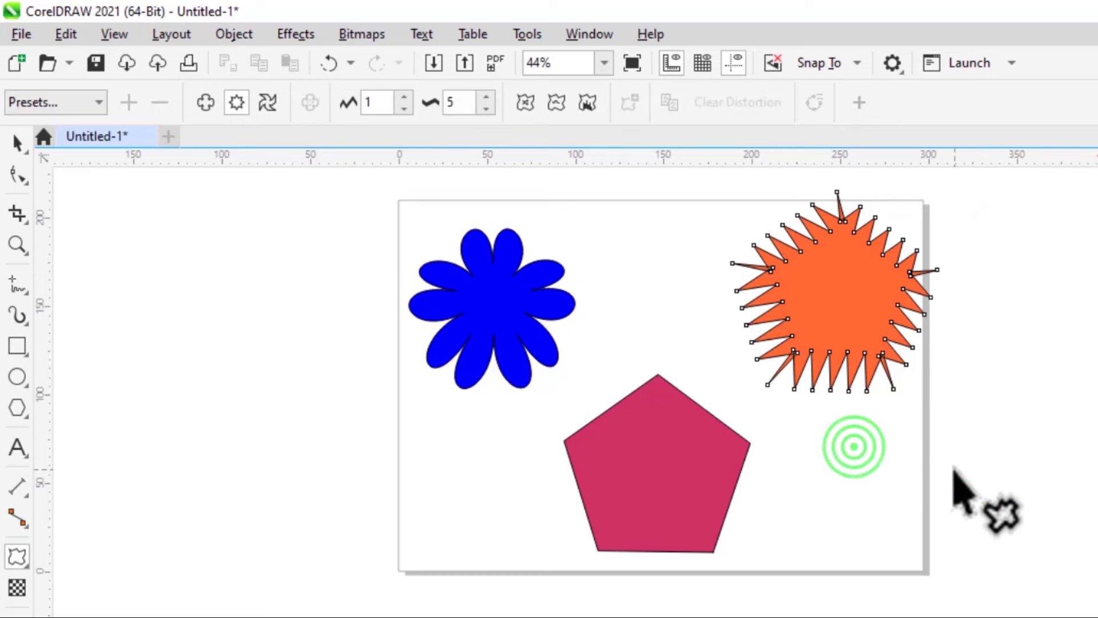
- Apply a clockwise twister distortion of about 231 additional degrees to the crimson pentagon after undoing a counterclockwise attempt
{"action": "left_click", "coordinate": [676, 476]}
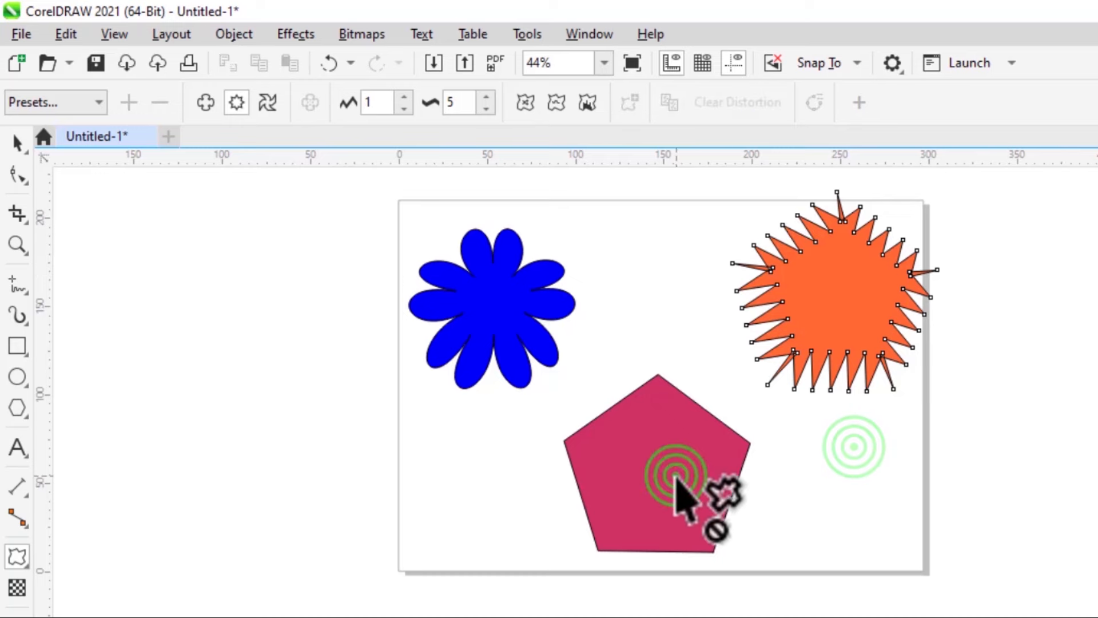
{"action": "left_click", "coordinate": [268, 103]}
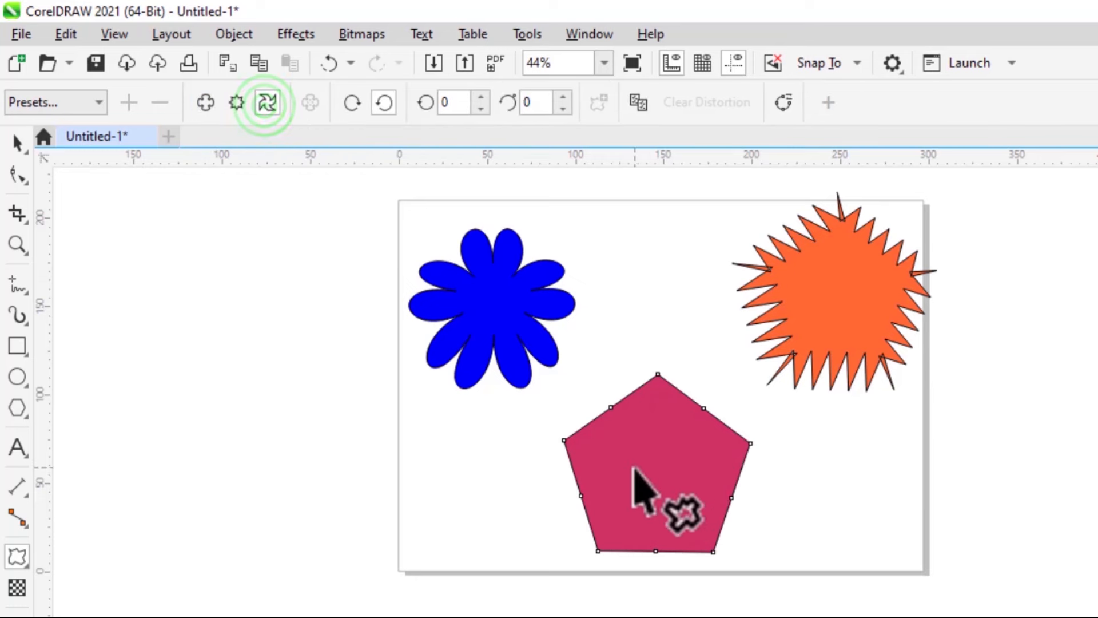
{"action": "left_click_drag", "start_coordinate": [635, 468], "coordinate": [590, 543]}
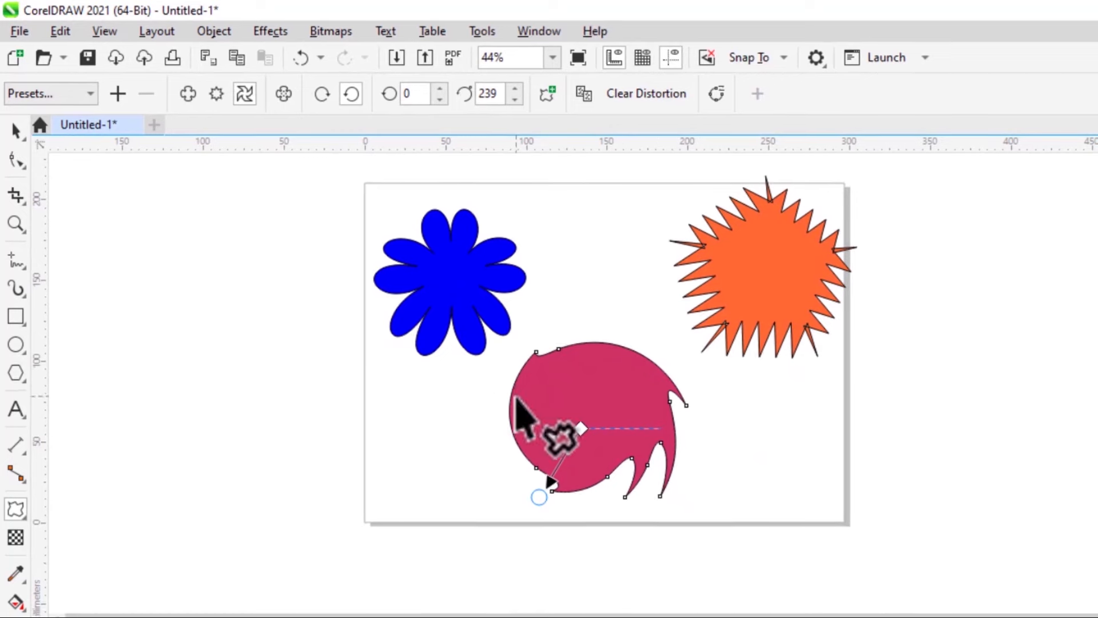
{"action": "key", "text": "ctrl+z"}
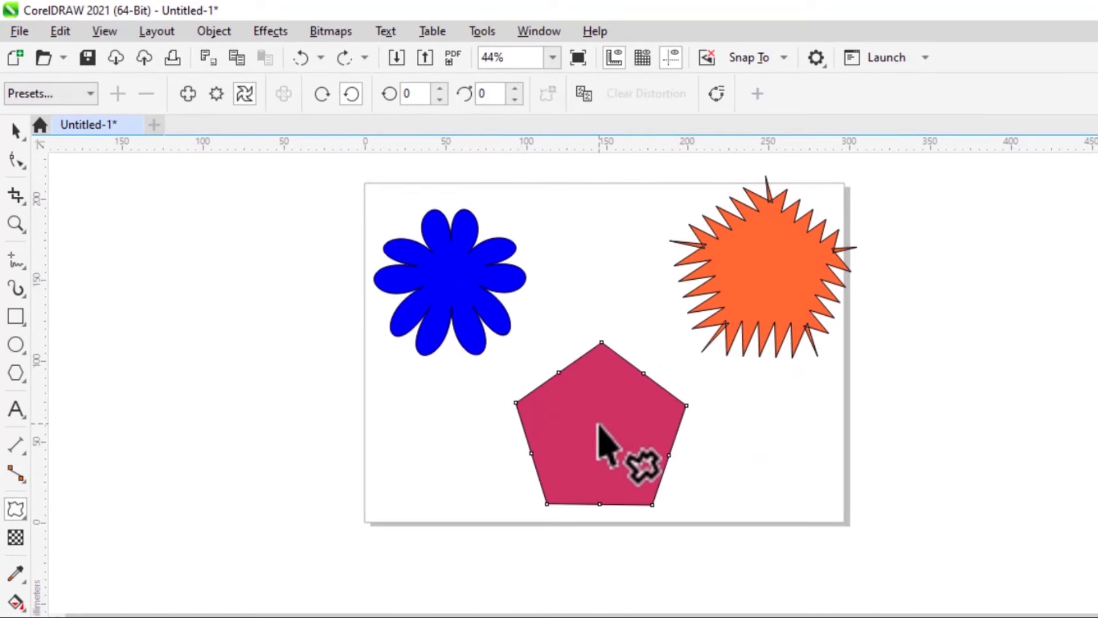
{"action": "left_click_drag", "start_coordinate": [595, 448], "coordinate": [557, 438]}
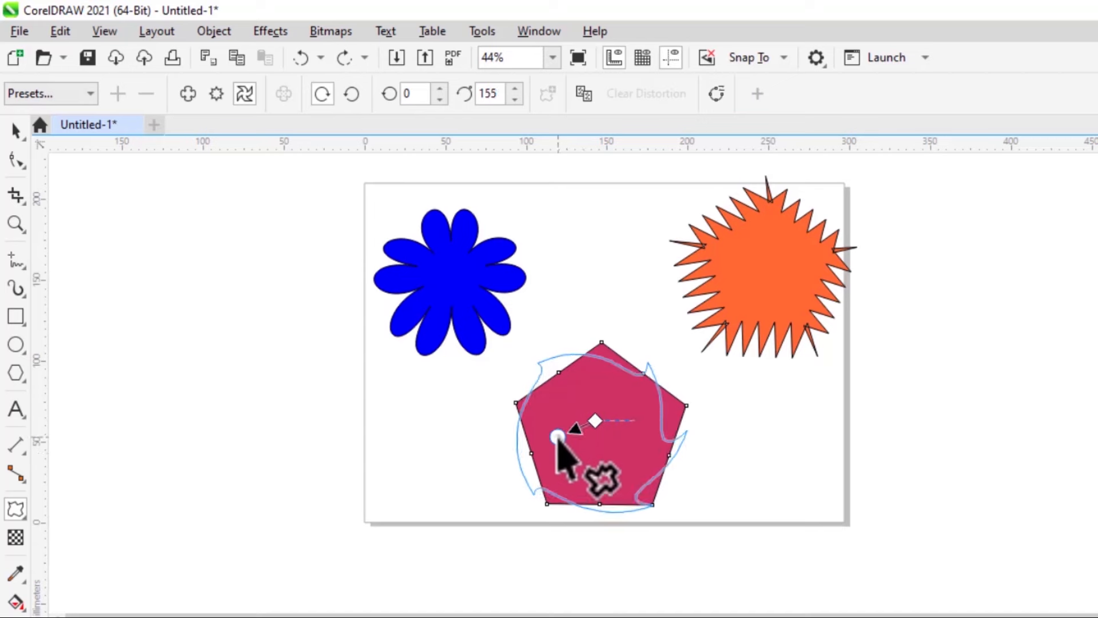
{"action": "left_click_drag", "start_coordinate": [563, 388], "coordinate": [572, 391]}
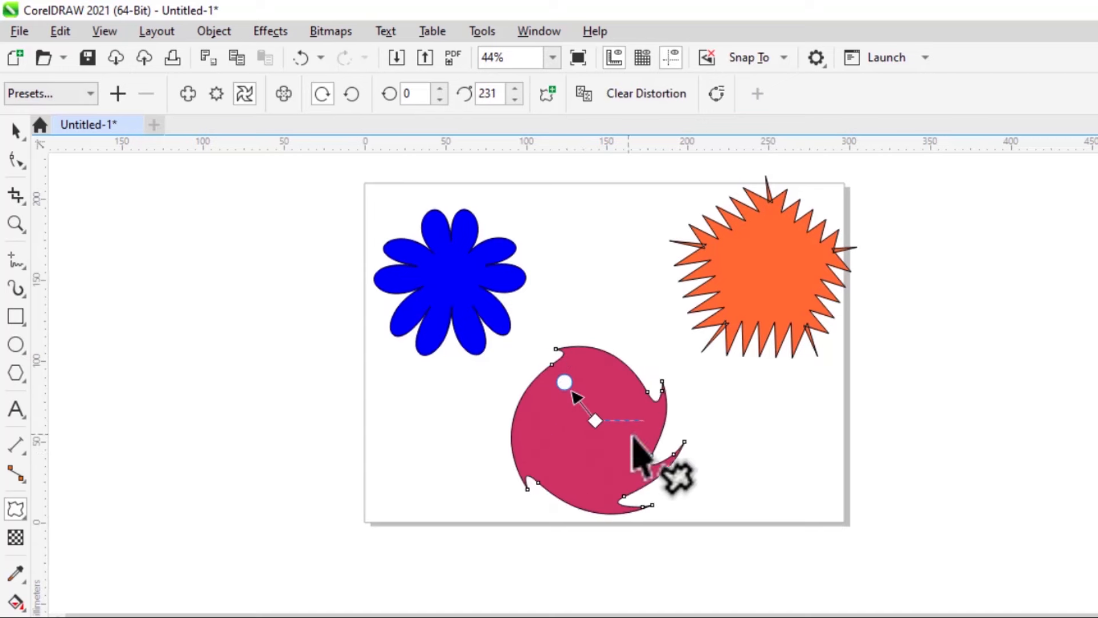
{"action": "left_click", "coordinate": [697, 424]}
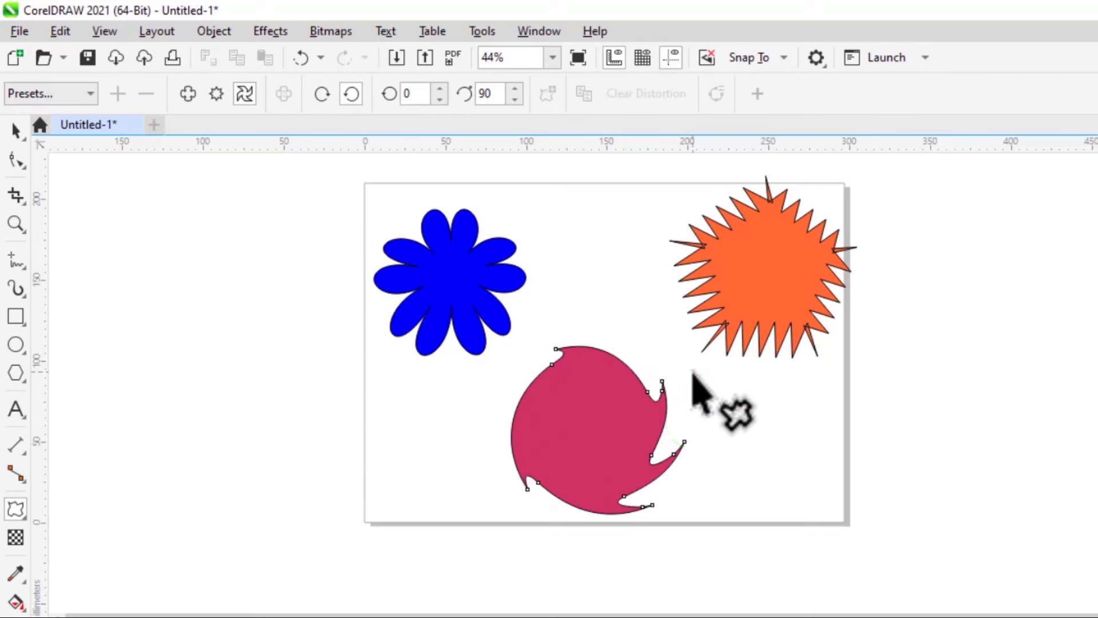
- Move the centre of the twister distortion to the middle of the crimson shape
{"action": "left_click", "coordinate": [589, 412]}
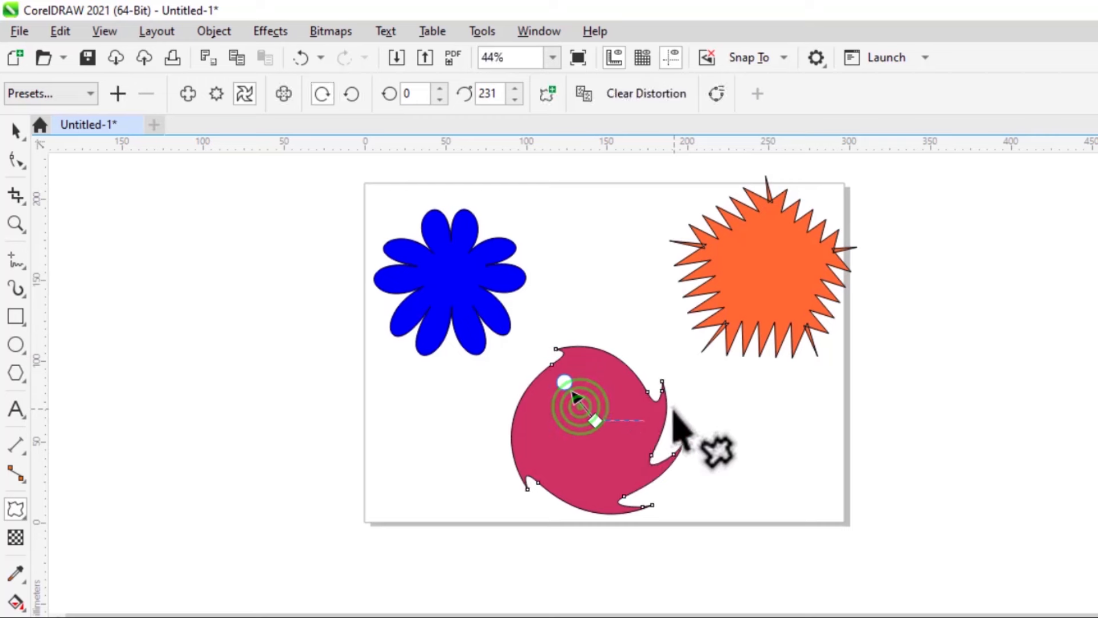
{"action": "mouse_move", "coordinate": [576, 394]}
{"action": "left_mouse_down"}
{"action": "mouse_move", "coordinate": [603, 387]}
{"action": "mouse_move", "coordinate": [584, 387]}
{"action": "mouse_move", "coordinate": [569, 407]}
{"action": "mouse_move", "coordinate": [595, 422]}
{"action": "mouse_move", "coordinate": [585, 405]}
{"action": "left_mouse_up"}
{"action": "left_click", "coordinate": [748, 419]}
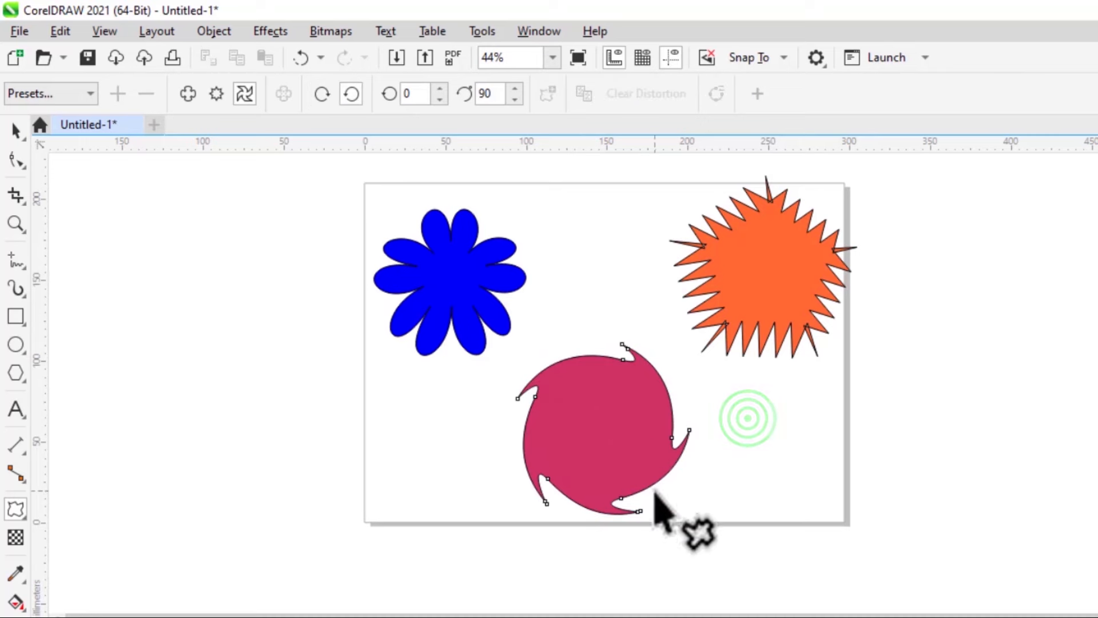
- Spread the distorted shapes out, moving the blue flower left, the crimson swirl up to mid-page and the orange burst down and right
{"action": "left_click", "coordinate": [16, 131]}
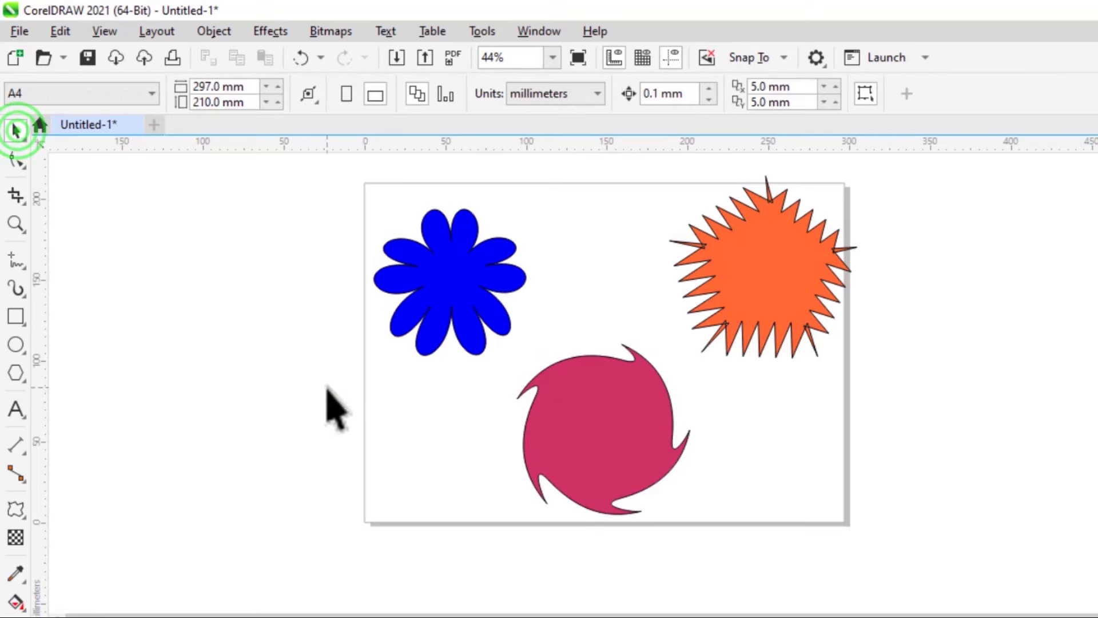
{"action": "left_click_drag", "start_coordinate": [628, 427], "coordinate": [585, 434]}
{"action": "left_click_drag", "start_coordinate": [754, 274], "coordinate": [793, 358]}
{"action": "left_click_drag", "start_coordinate": [461, 298], "coordinate": [385, 297]}
{"action": "left_click", "coordinate": [537, 393]}
{"action": "left_click_drag", "start_coordinate": [538, 394], "coordinate": [584, 300]}
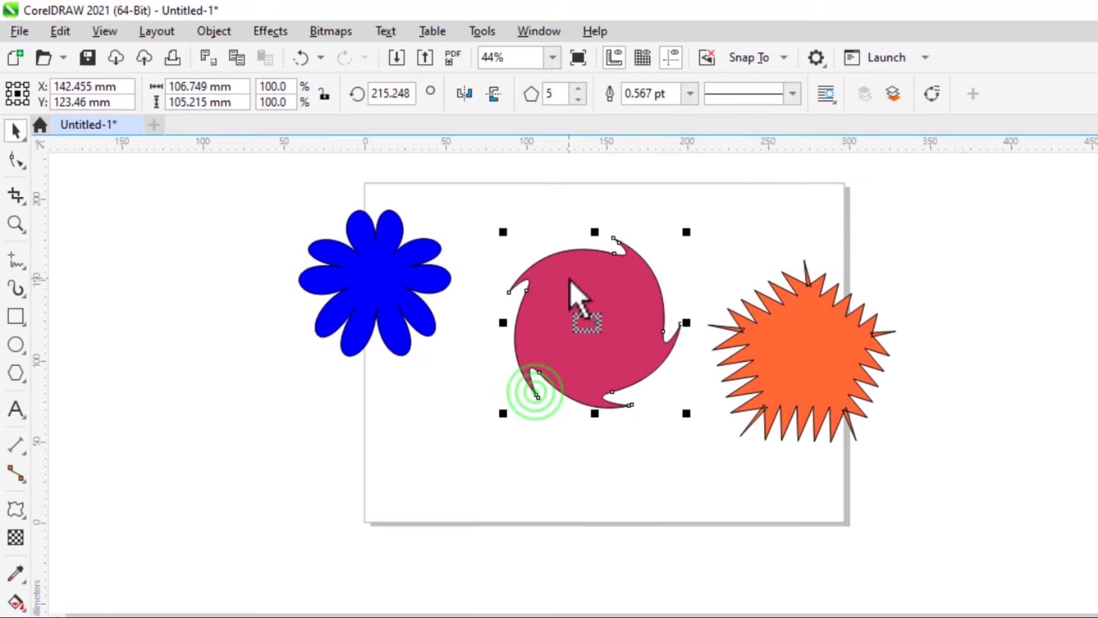
{"action": "left_click_drag", "start_coordinate": [772, 346], "coordinate": [818, 371]}
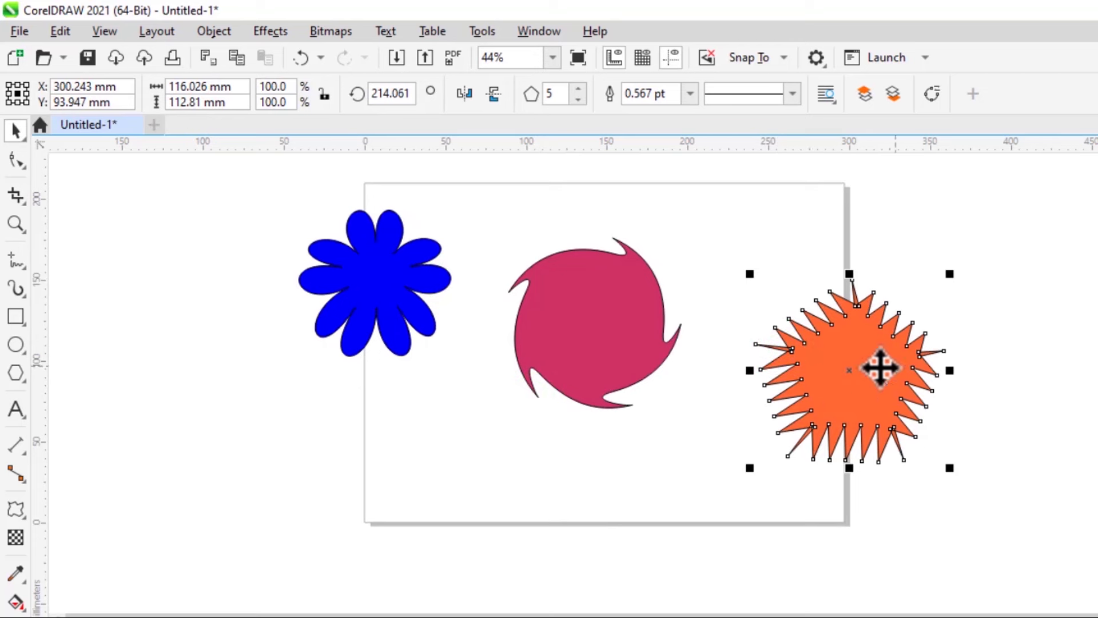
{"action": "left_click", "coordinate": [589, 312]}
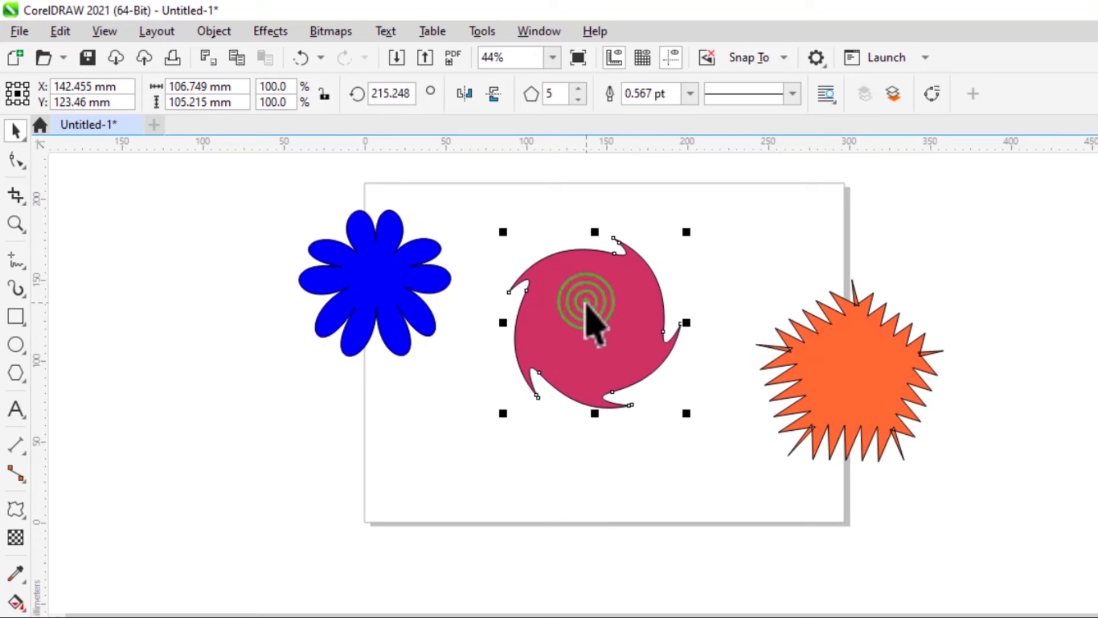
{"action": "left_click", "coordinate": [16, 508]}
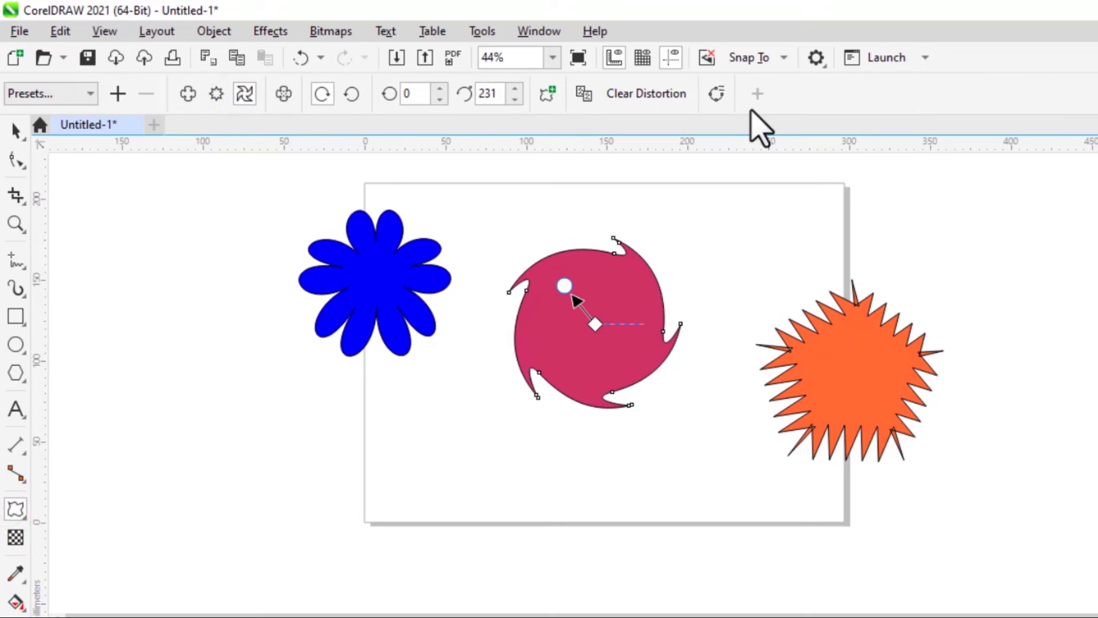
{"action": "left_click", "coordinate": [217, 93]}
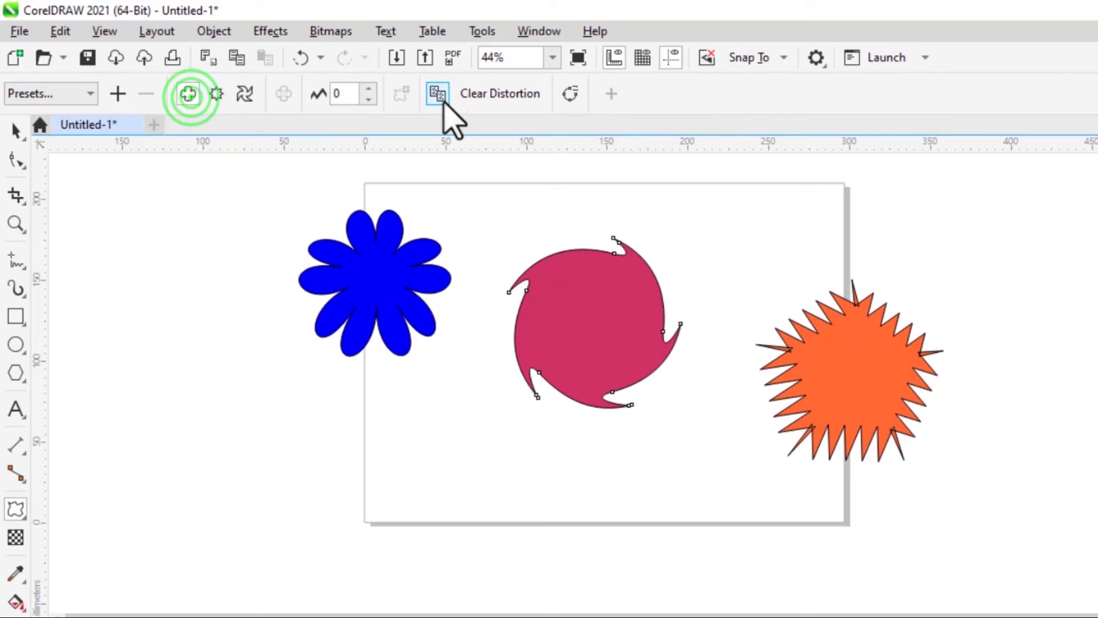
{"action": "left_click", "coordinate": [352, 329]}
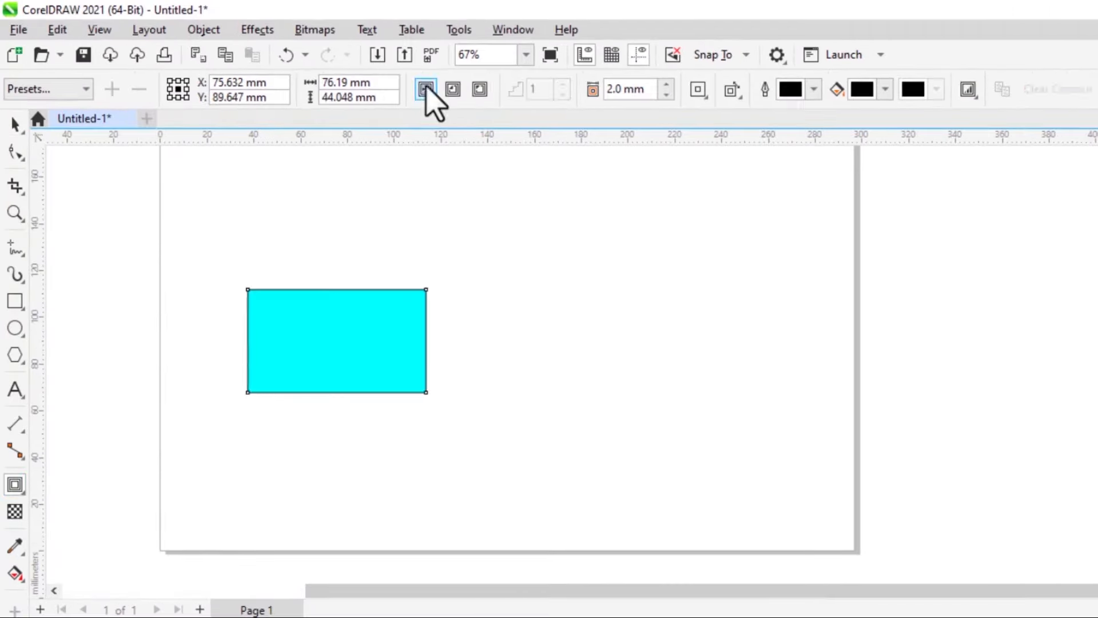
{"action": "left_click", "coordinate": [486, 76]}
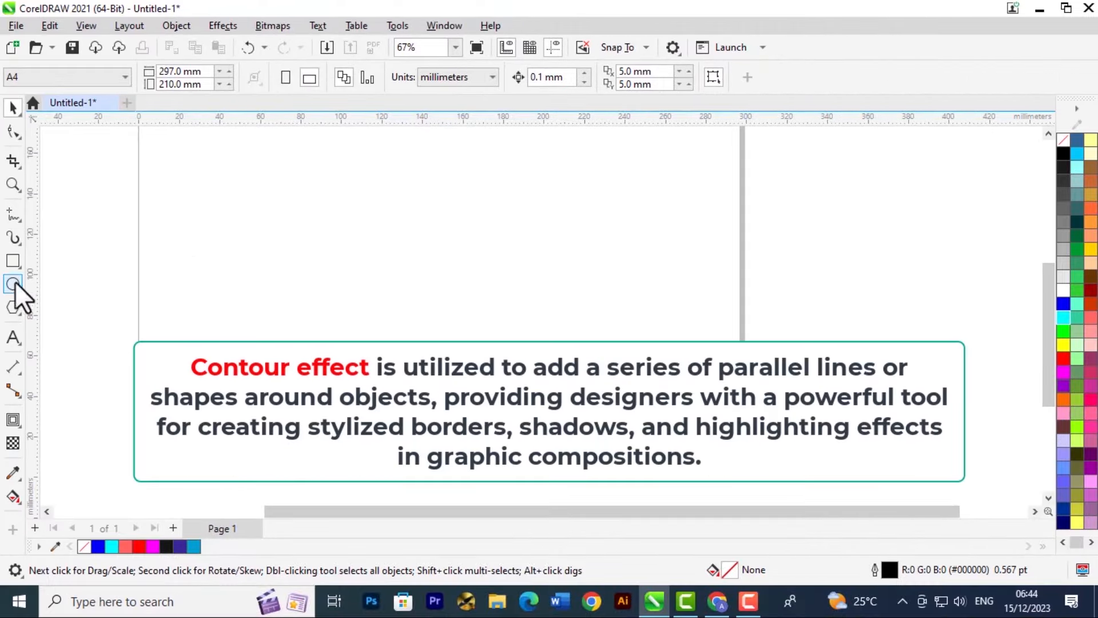
- Draw a rectangle about 76 by 44 mm on the left part of the blank page
{"action": "left_click", "coordinate": [21, 263]}
{"action": "left_click_drag", "start_coordinate": [214, 251], "coordinate": [369, 340]}
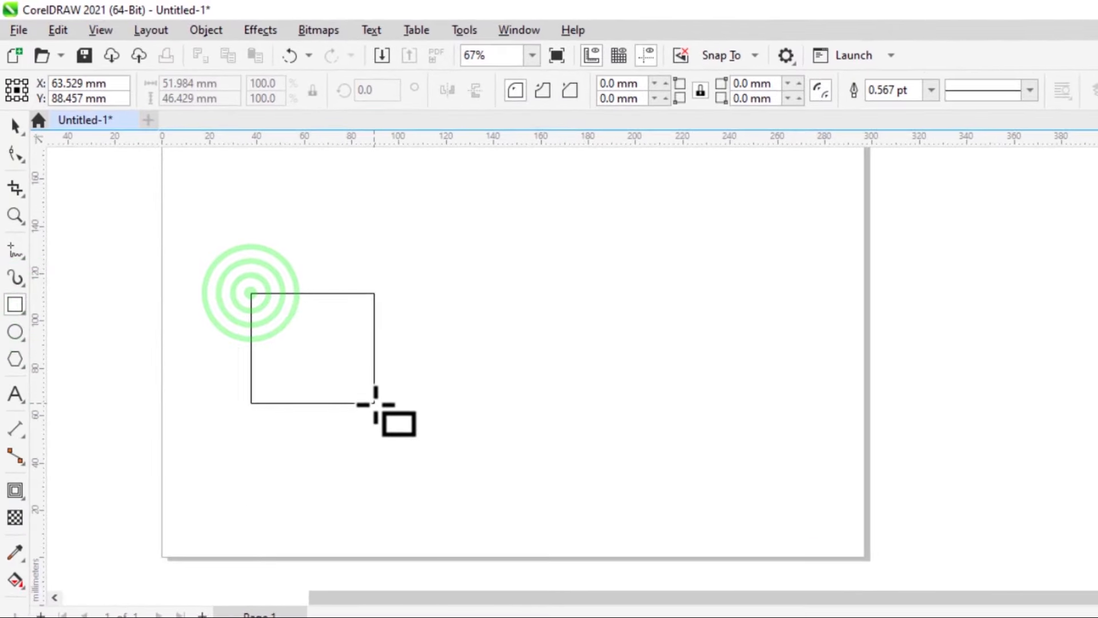
{"action": "left_click_drag", "start_coordinate": [432, 398], "coordinate": [432, 398]}
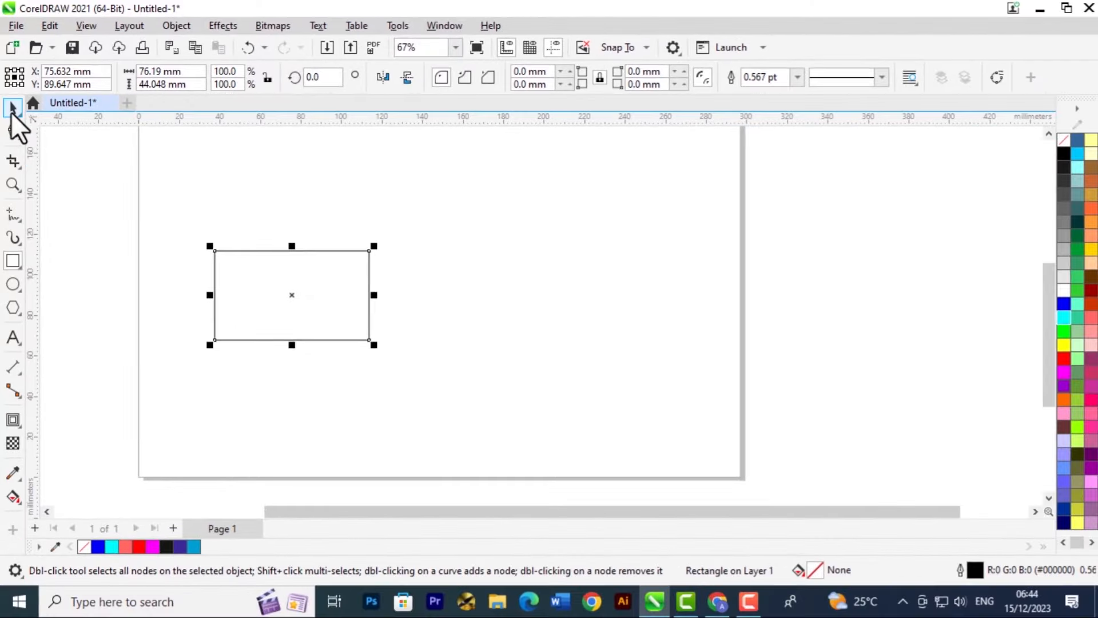
- Try a to-center contour with a 2.0 mm offset on the unfilled rectangle and undo it
{"action": "left_click", "coordinate": [15, 126]}
{"action": "left_click", "coordinate": [21, 508]}
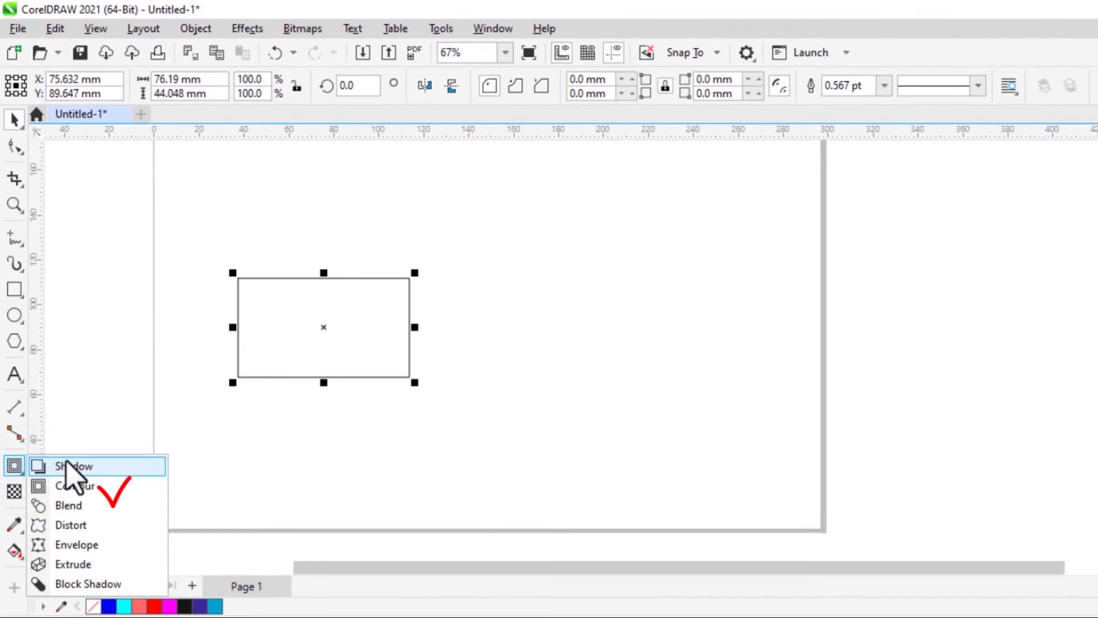
{"action": "left_click", "coordinate": [91, 488]}
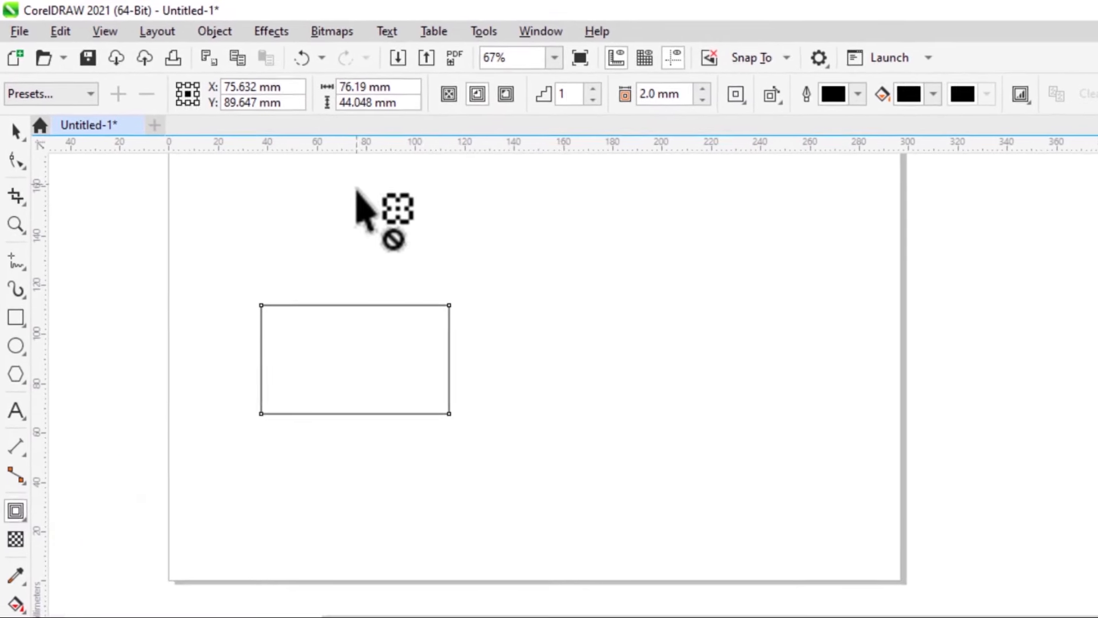
{"action": "left_click", "coordinate": [456, 95]}
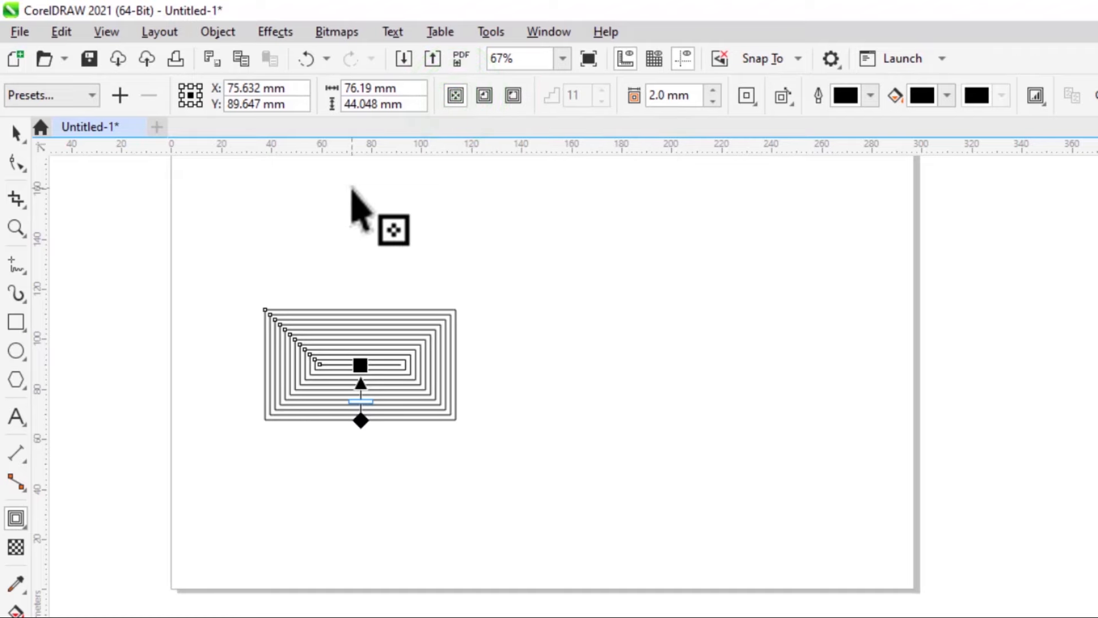
{"action": "key", "text": "ctrl+z"}
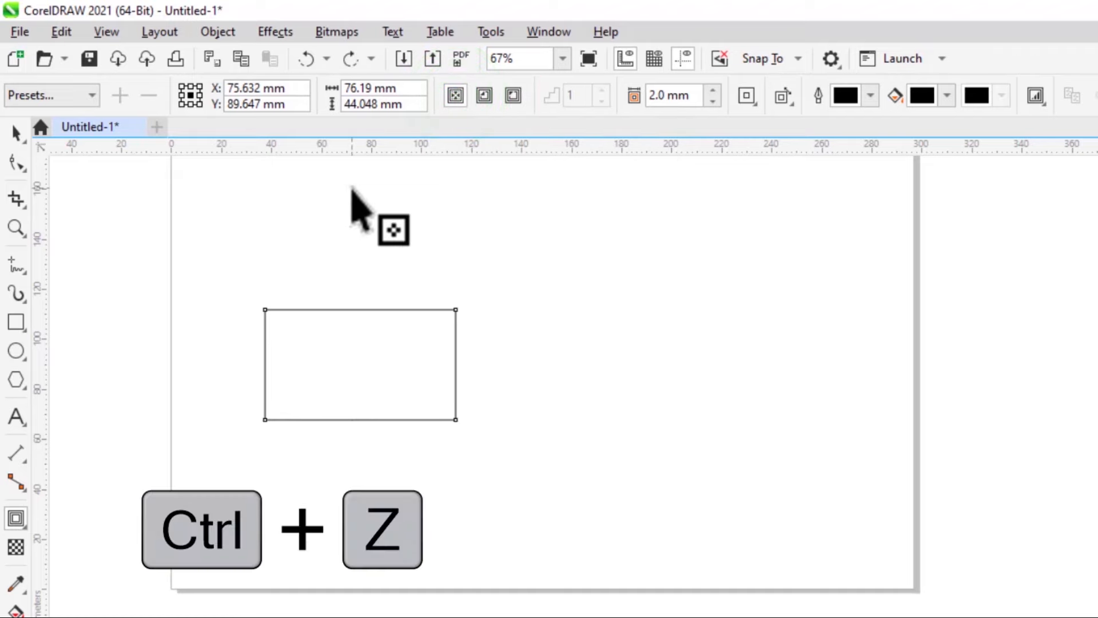
- Fill the rectangle with cyan from the colour palette
{"action": "left_click", "coordinate": [16, 134]}
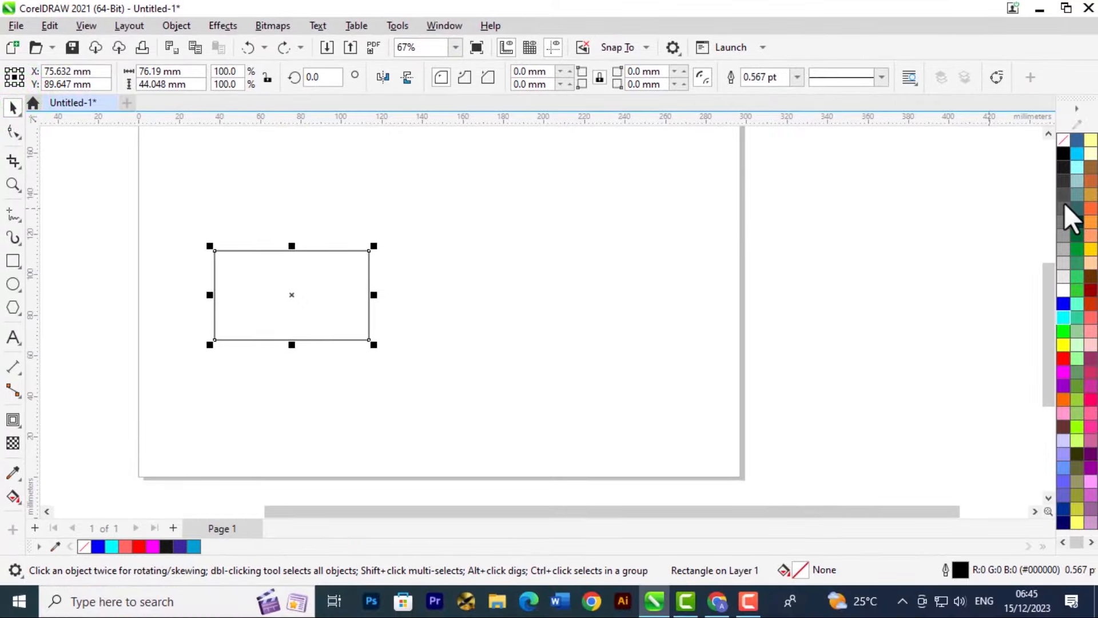
{"action": "left_click", "coordinate": [1064, 318]}
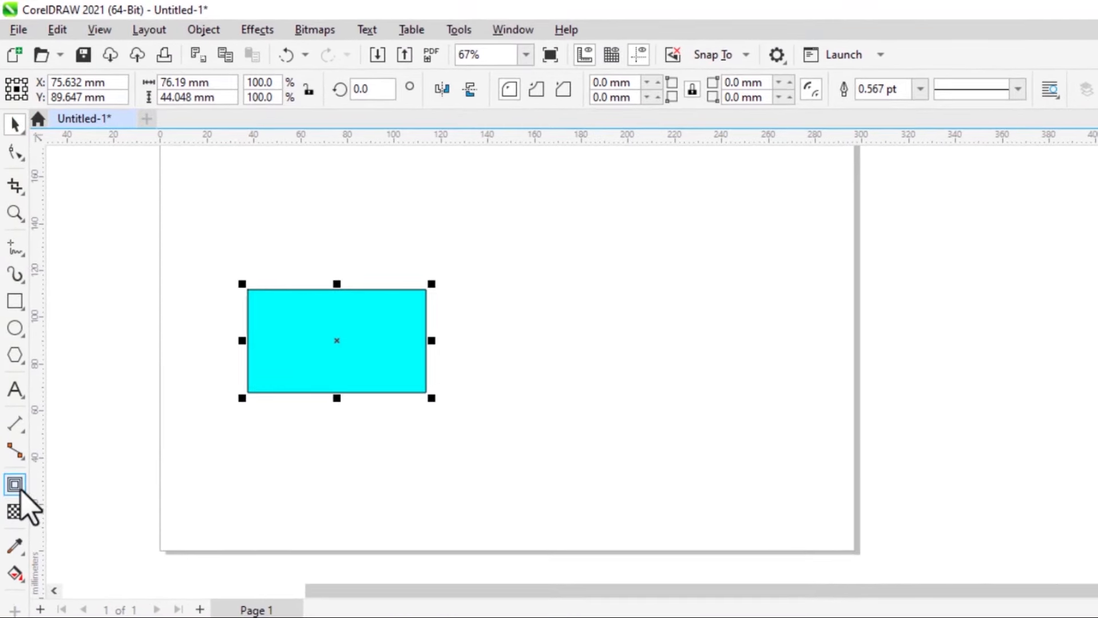
- Apply a to-center contour to the cyan rectangle, try the inside direction, and settle on an outside contour
{"action": "left_click", "coordinate": [15, 485]}
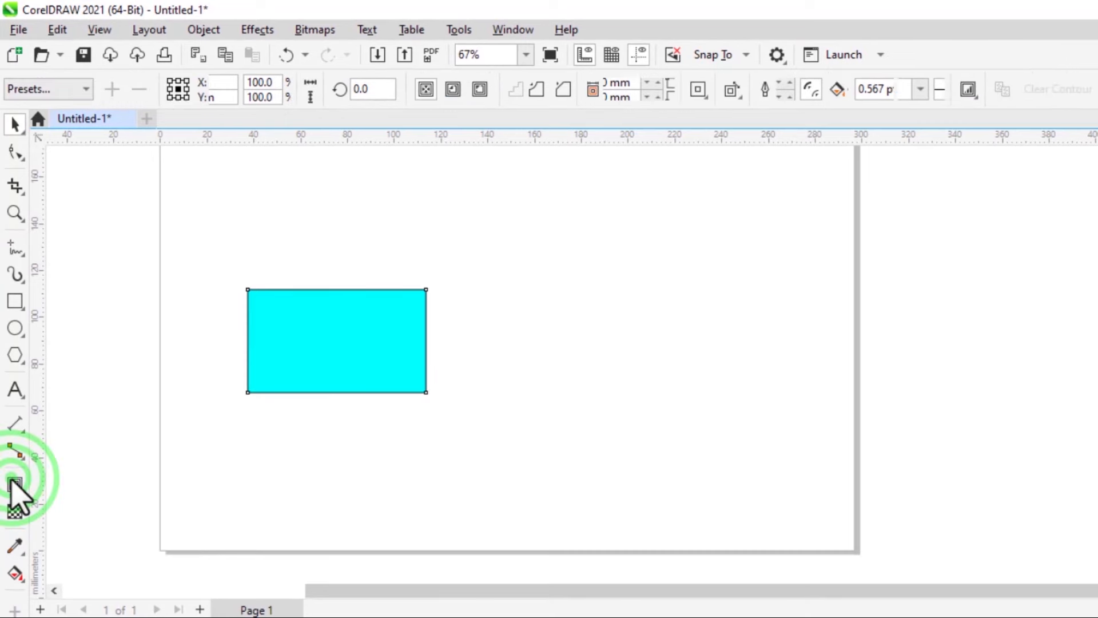
{"action": "left_click", "coordinate": [427, 89]}
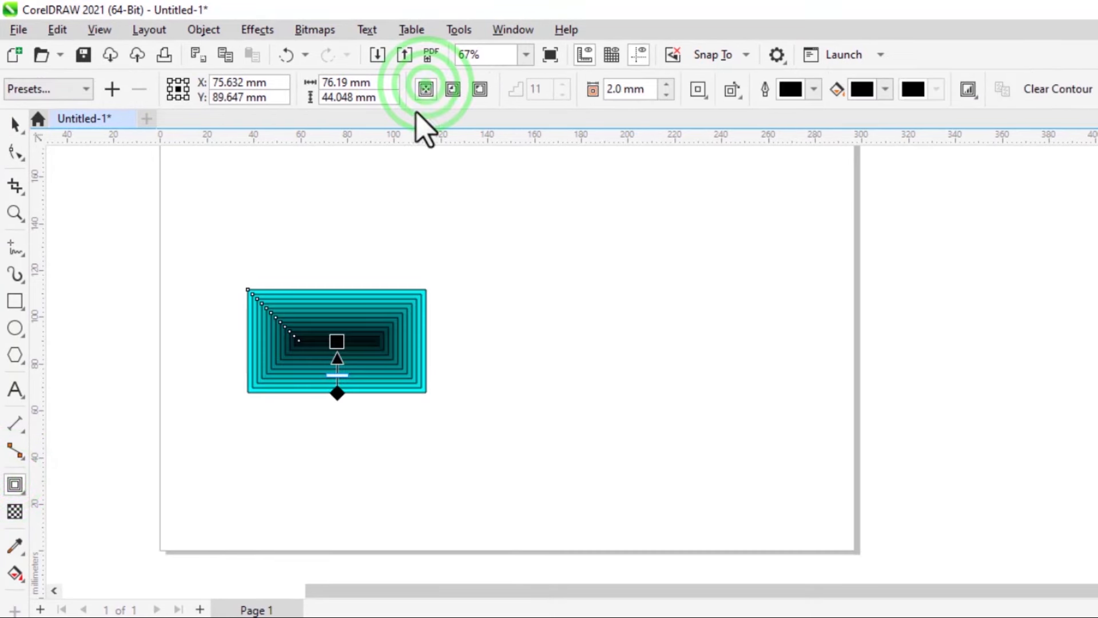
{"action": "left_click", "coordinate": [454, 90]}
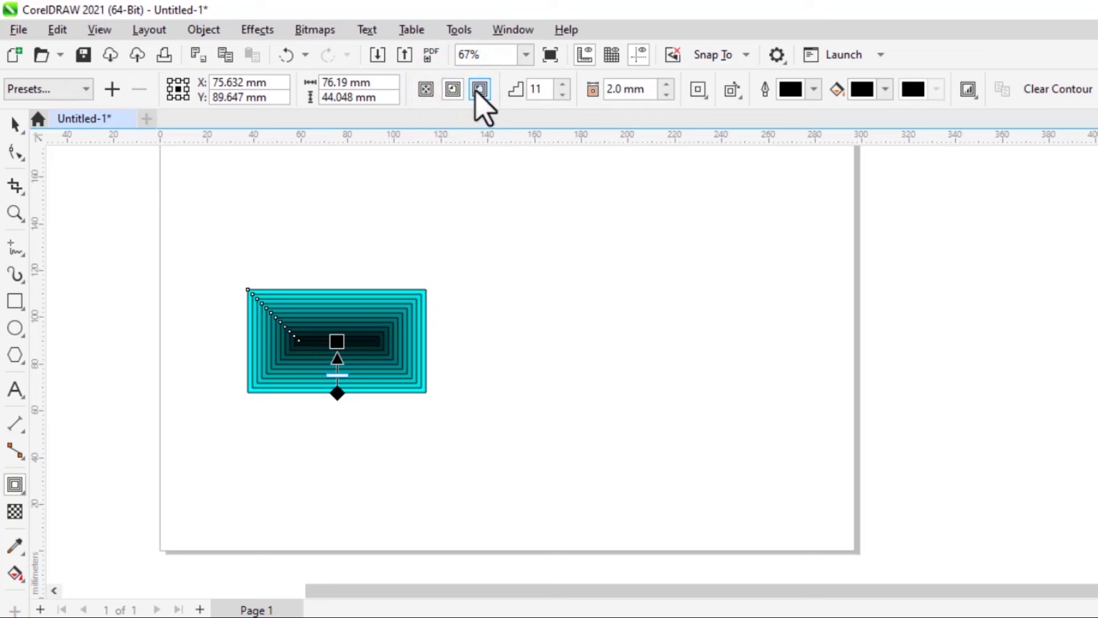
{"action": "left_click", "coordinate": [480, 90]}
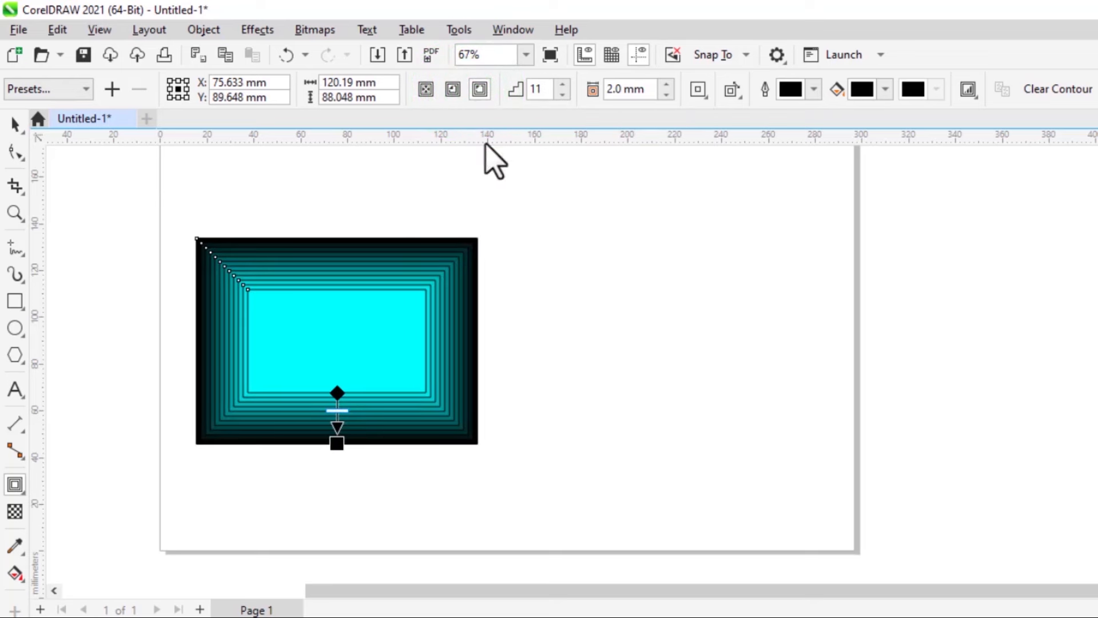
- Reduce the number of steps in the rectangle's outside contour to 3
{"action": "left_click", "coordinate": [562, 94]}
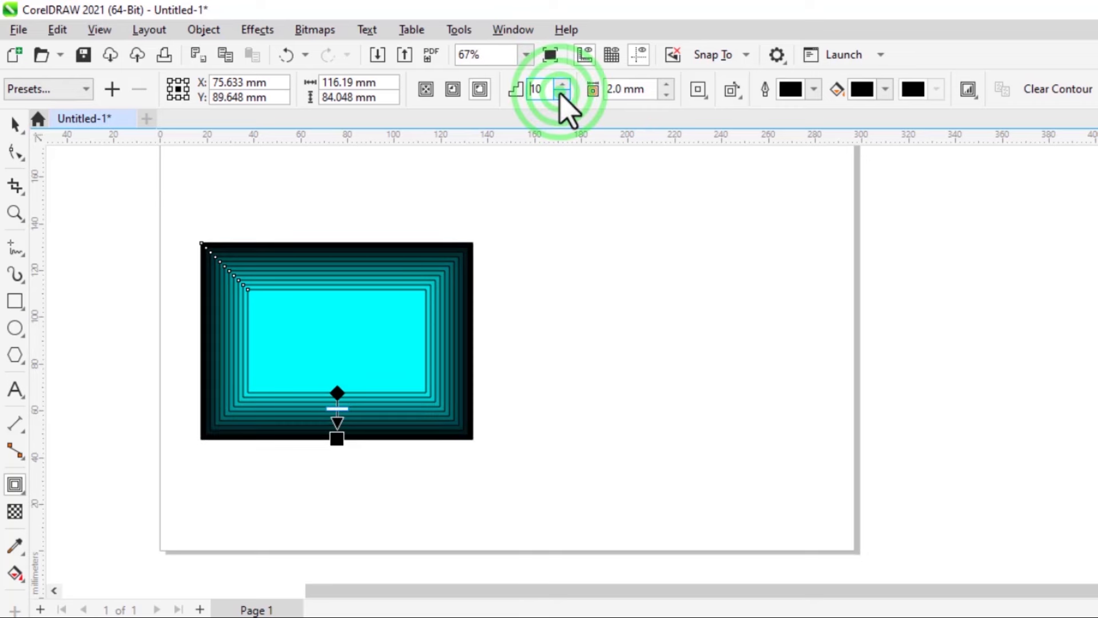
{"action": "left_click", "coordinate": [563, 95]}
{"action": "left_click", "coordinate": [562, 94]}
{"action": "left_click", "coordinate": [563, 95]}
{"action": "left_click", "coordinate": [562, 94]}
{"action": "left_click", "coordinate": [562, 95]}
{"action": "left_click", "coordinate": [563, 94]}
{"action": "left_click", "coordinate": [562, 94]}
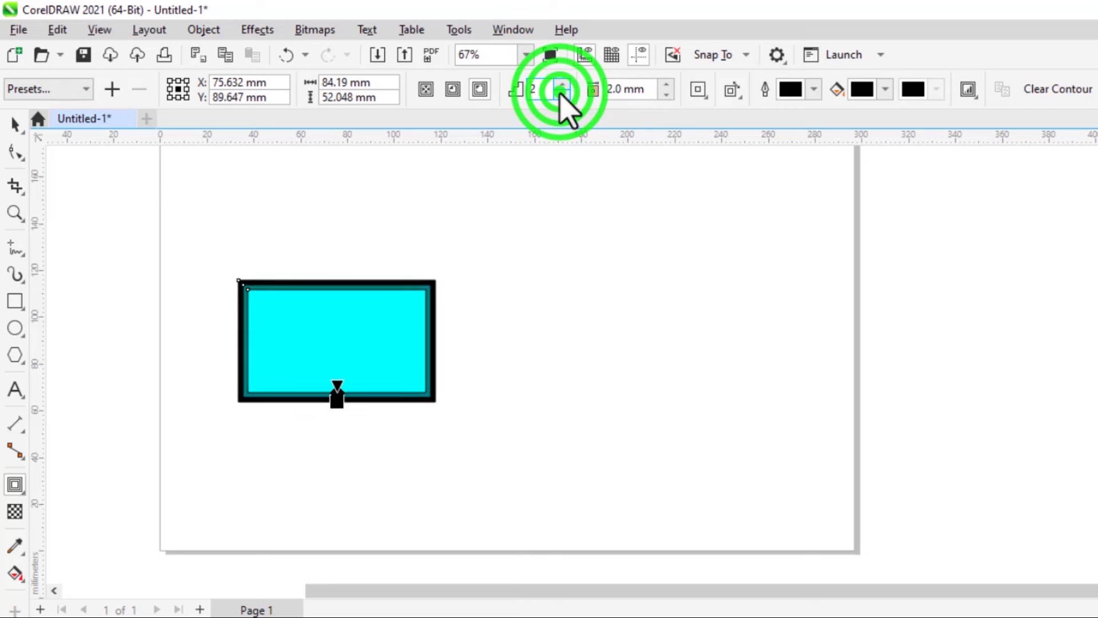
{"action": "left_click", "coordinate": [563, 94]}
{"action": "left_click", "coordinate": [563, 83]}
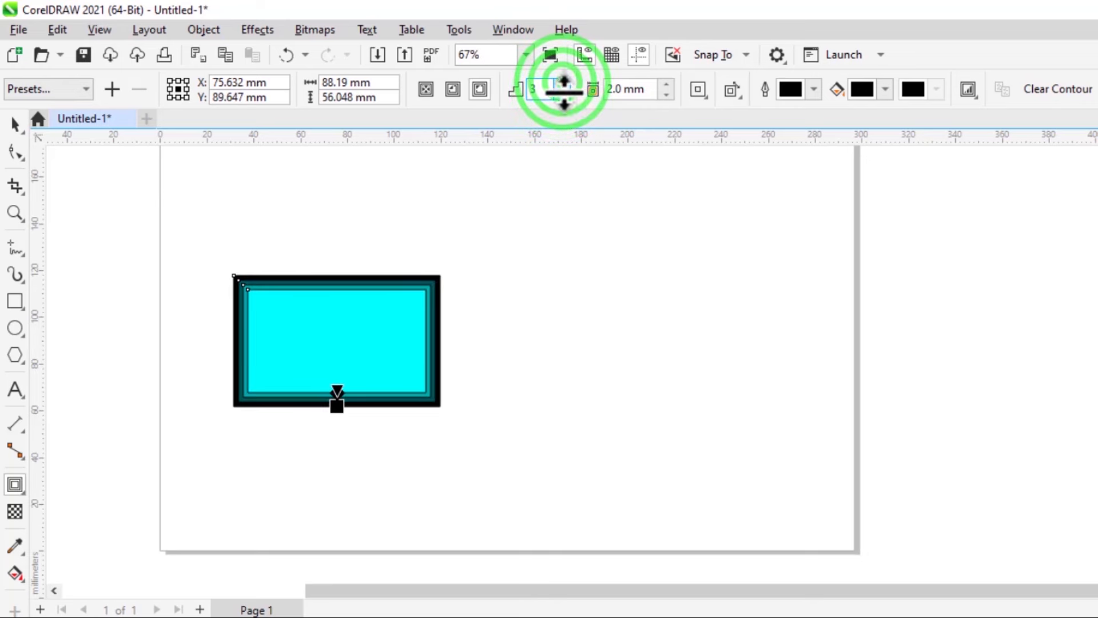
{"action": "left_click", "coordinate": [561, 96]}
{"action": "left_click", "coordinate": [562, 83]}
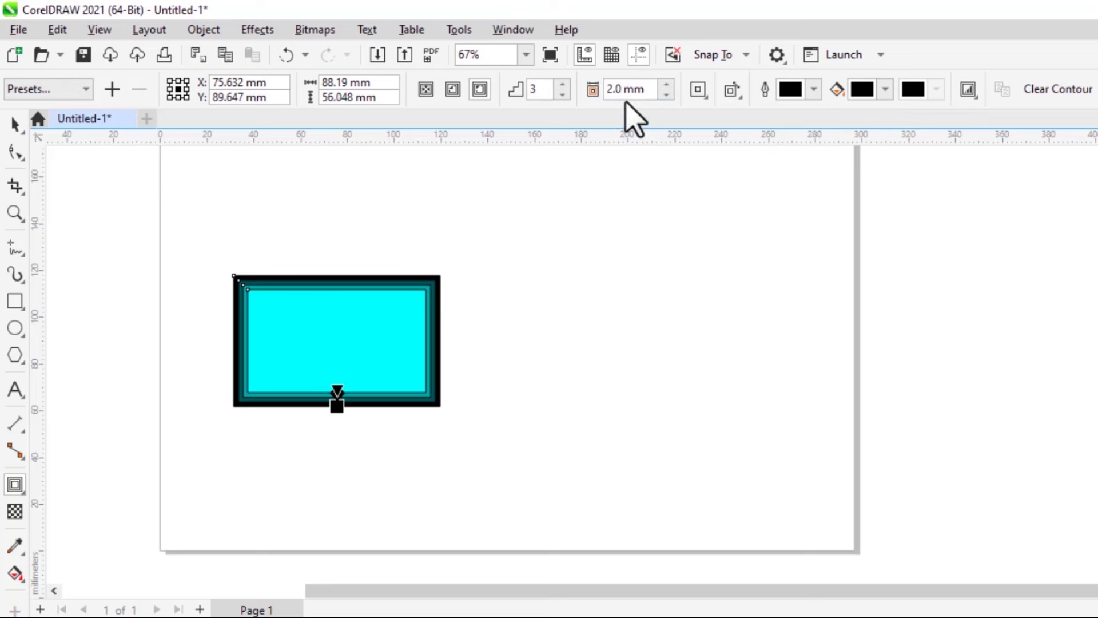
- Set the contour's outline color to the blue #1E7EEB and close the color picker
{"action": "left_click", "coordinate": [813, 91]}
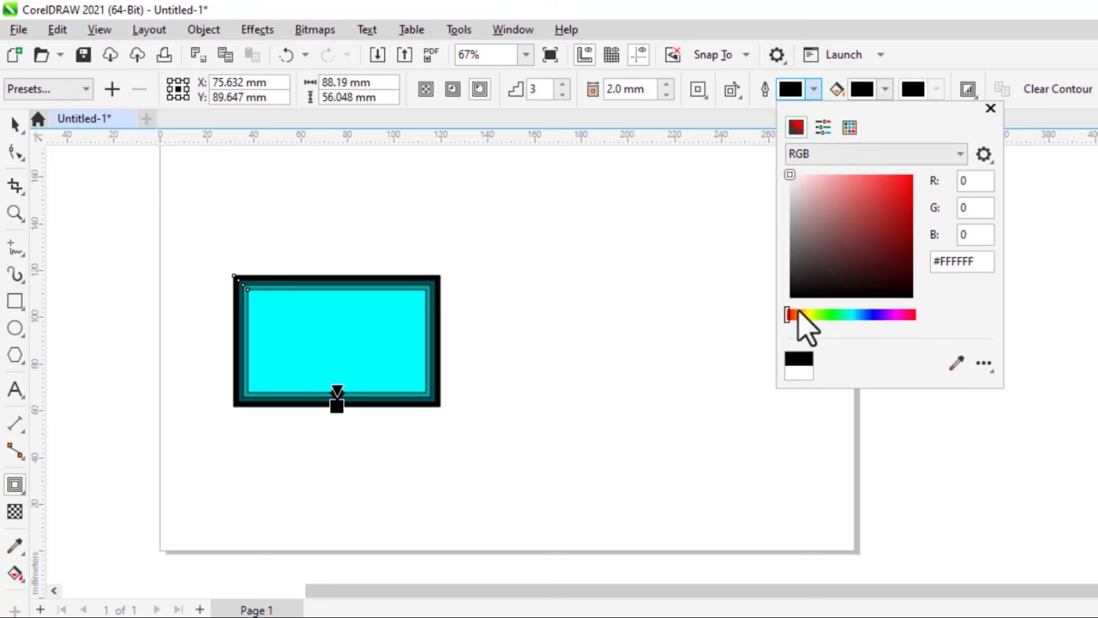
{"action": "left_click", "coordinate": [791, 315]}
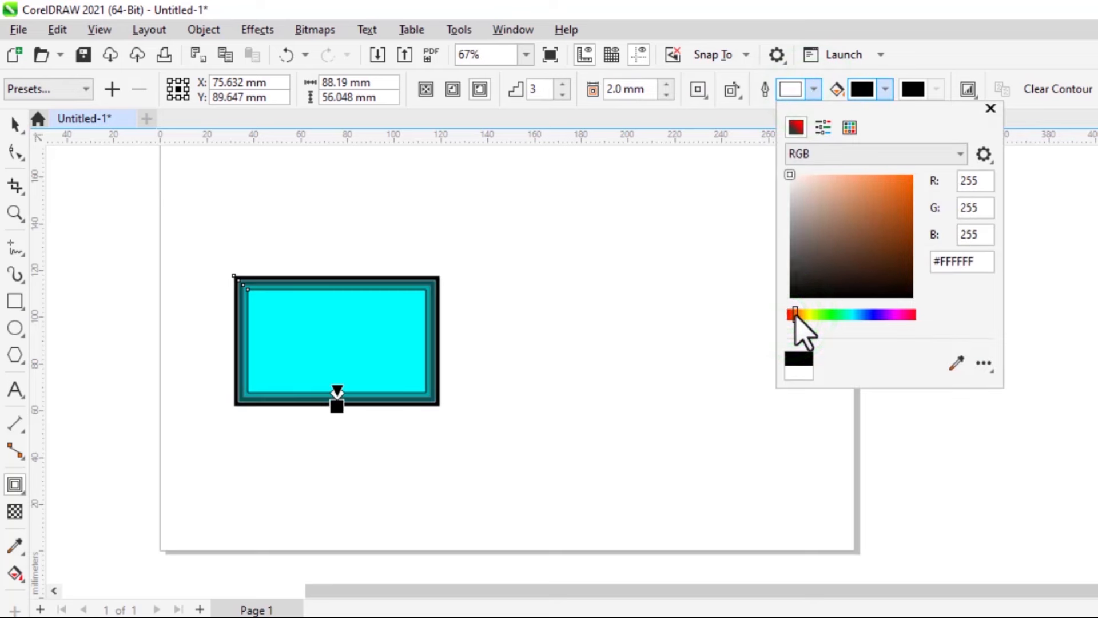
{"action": "left_click_drag", "start_coordinate": [795, 315], "coordinate": [787, 314]}
{"action": "left_click", "coordinate": [798, 360]}
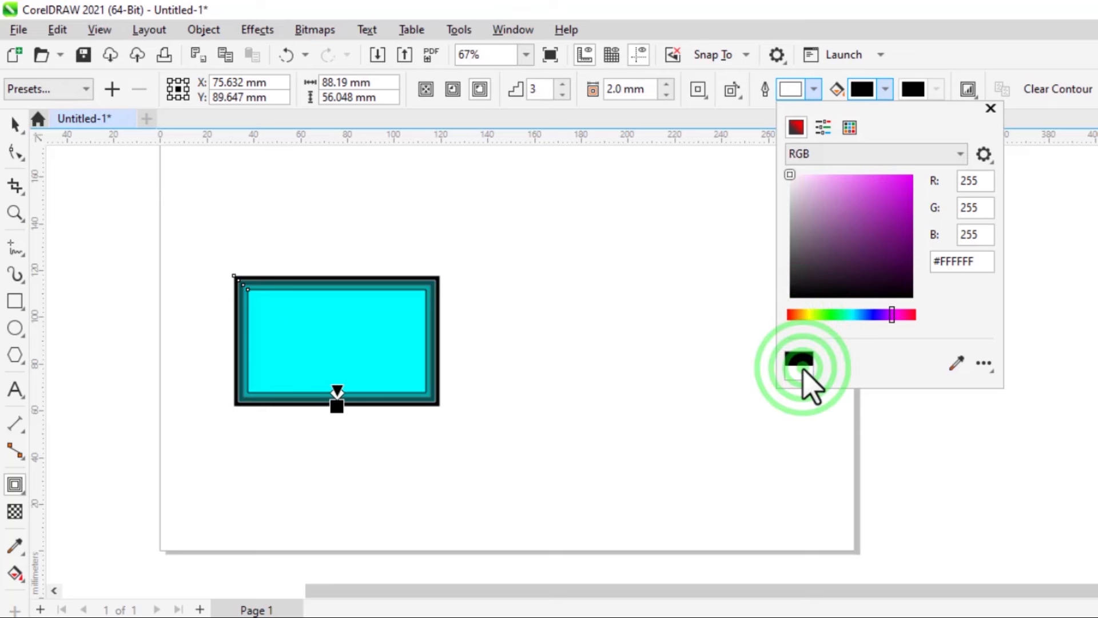
{"action": "left_click", "coordinate": [864, 314]}
{"action": "left_click", "coordinate": [862, 221]}
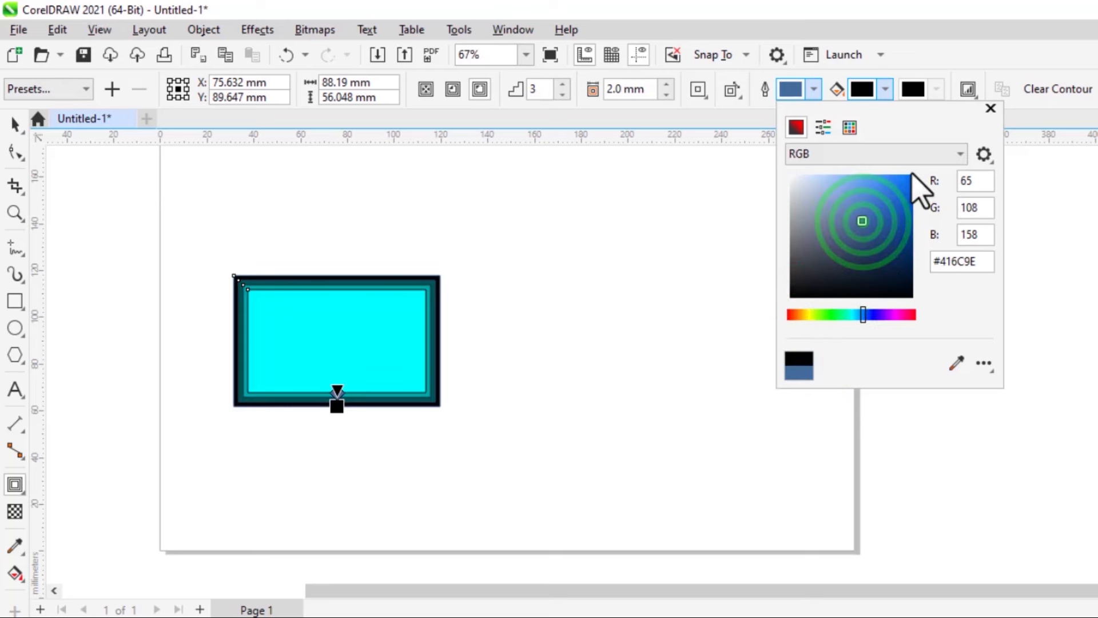
{"action": "left_click", "coordinate": [885, 199]}
{"action": "left_click", "coordinate": [881, 183]}
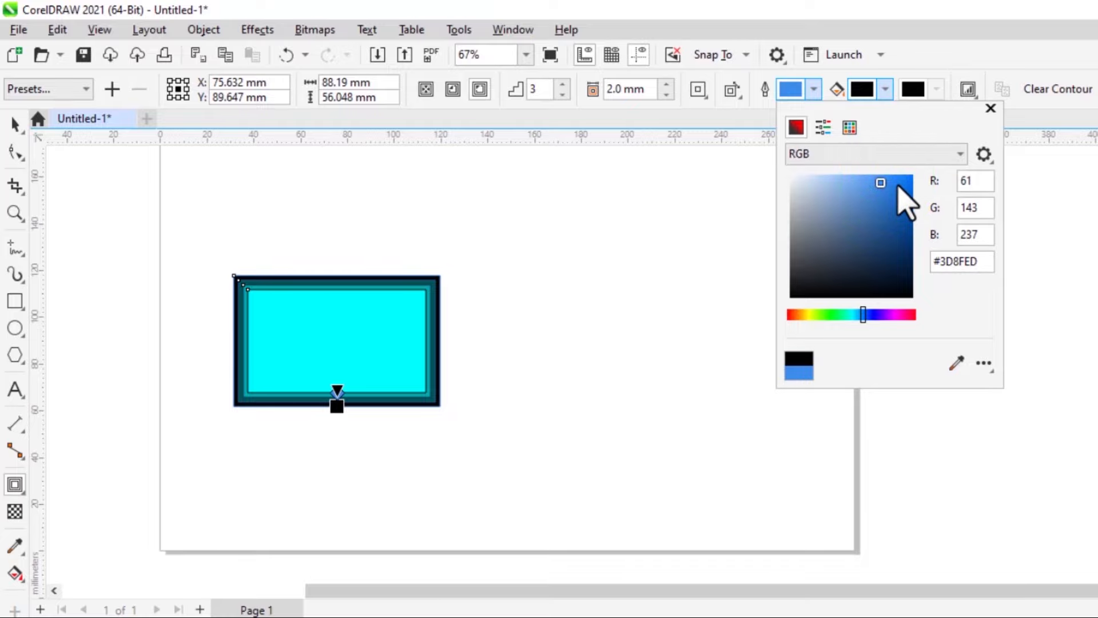
{"action": "left_click", "coordinate": [897, 184]}
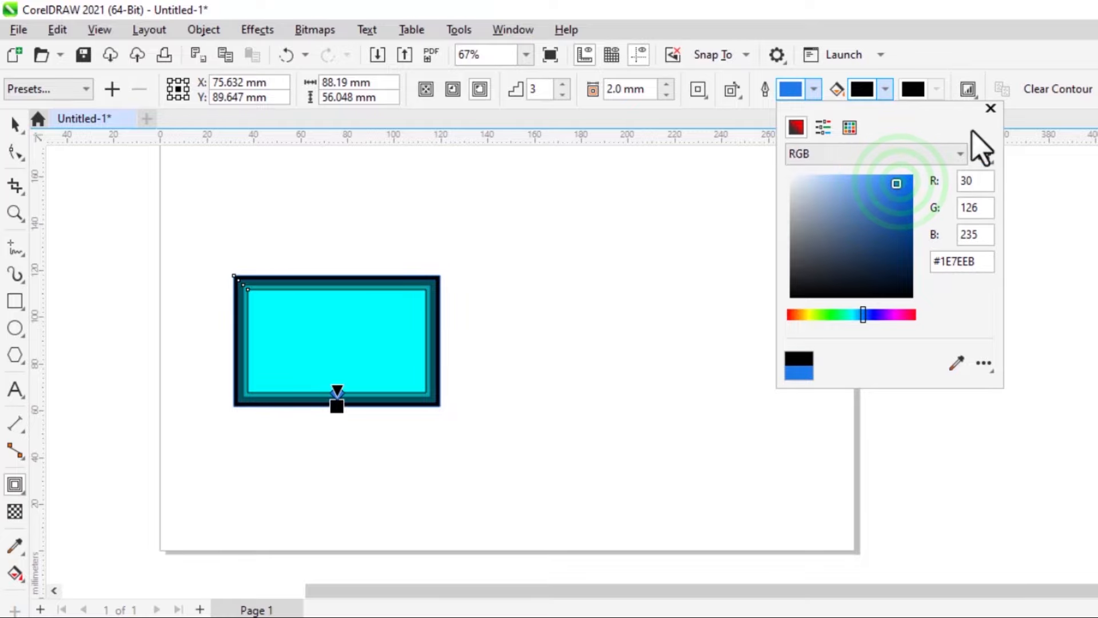
{"action": "left_click", "coordinate": [990, 108]}
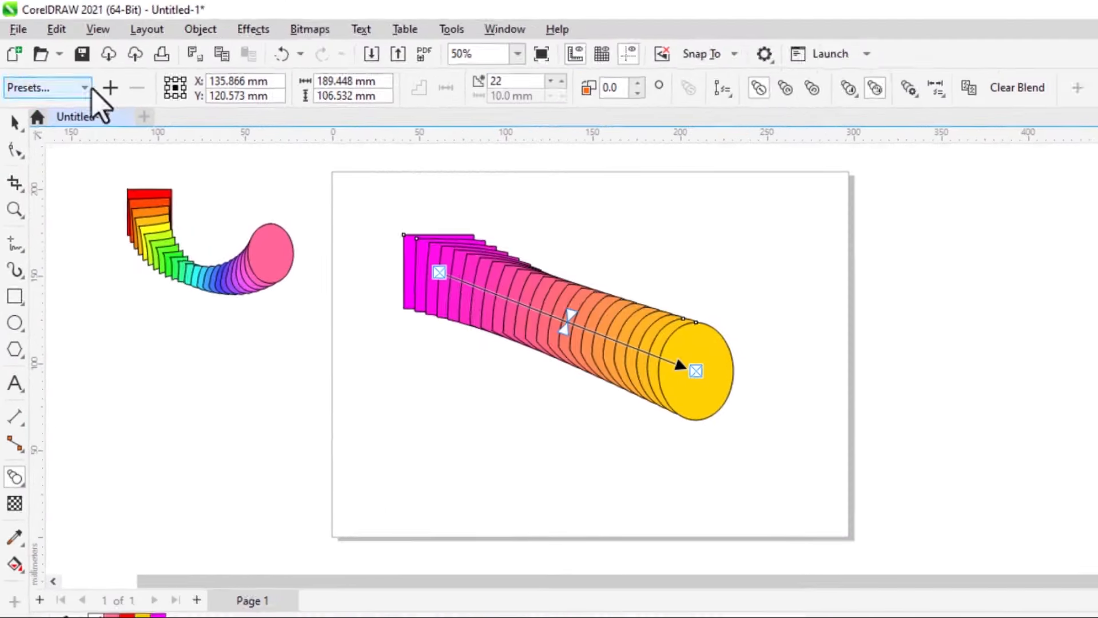
{"action": "left_click", "coordinate": [641, 82]}
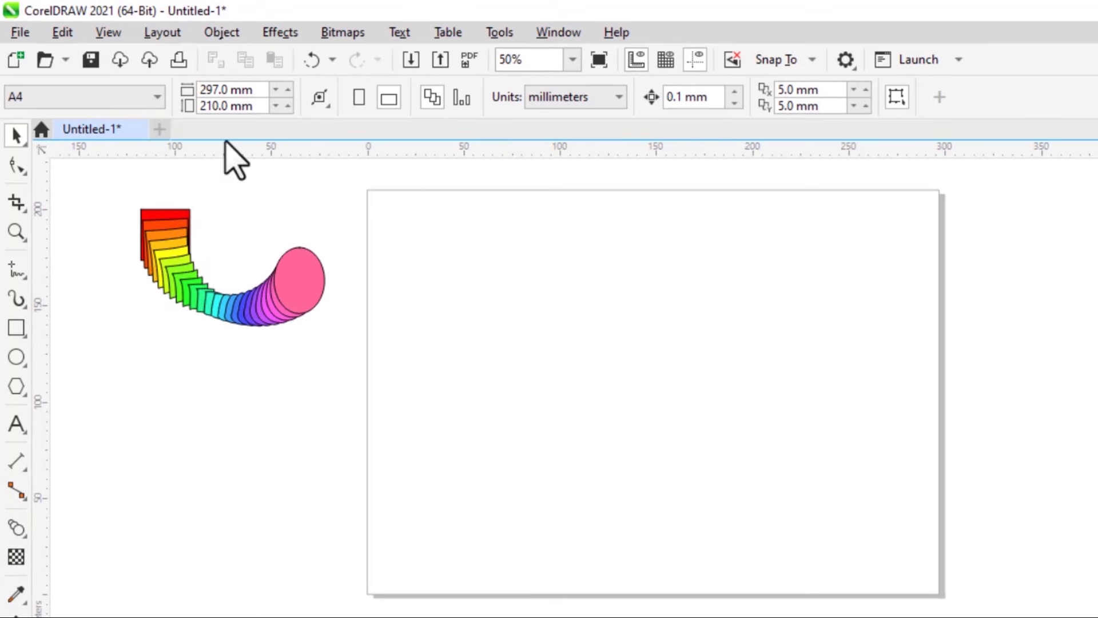
- Draw a rectangle about 40 by 43 mm in the page's upper-left area and an ellipse about 43 by 56 mm to its lower right
{"action": "left_click", "coordinate": [16, 328]}
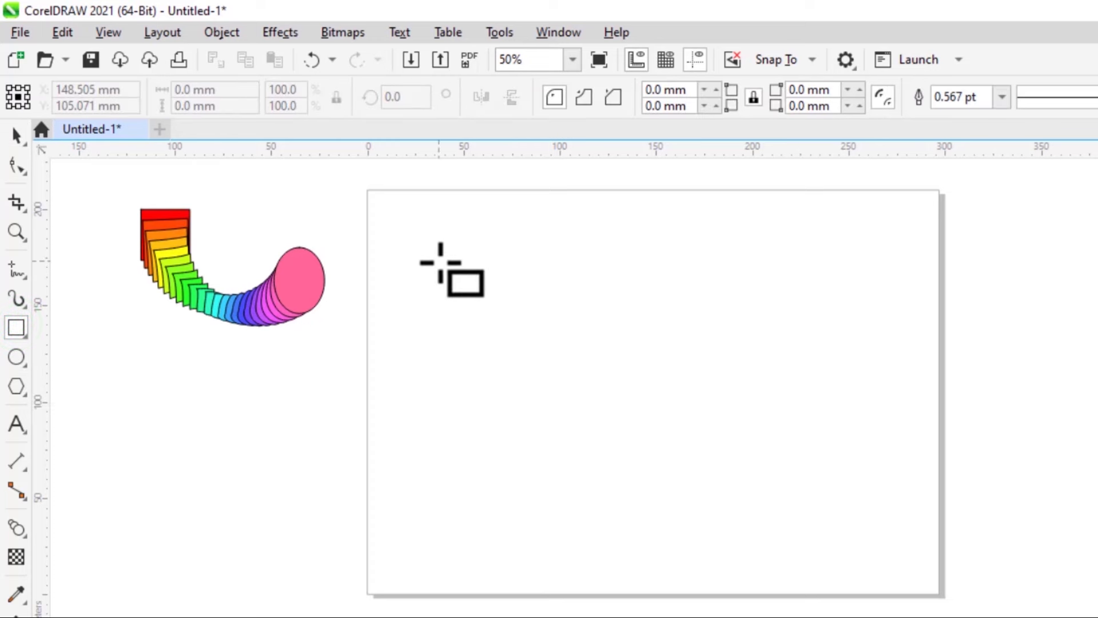
{"action": "left_click_drag", "start_coordinate": [439, 262], "coordinate": [518, 344]}
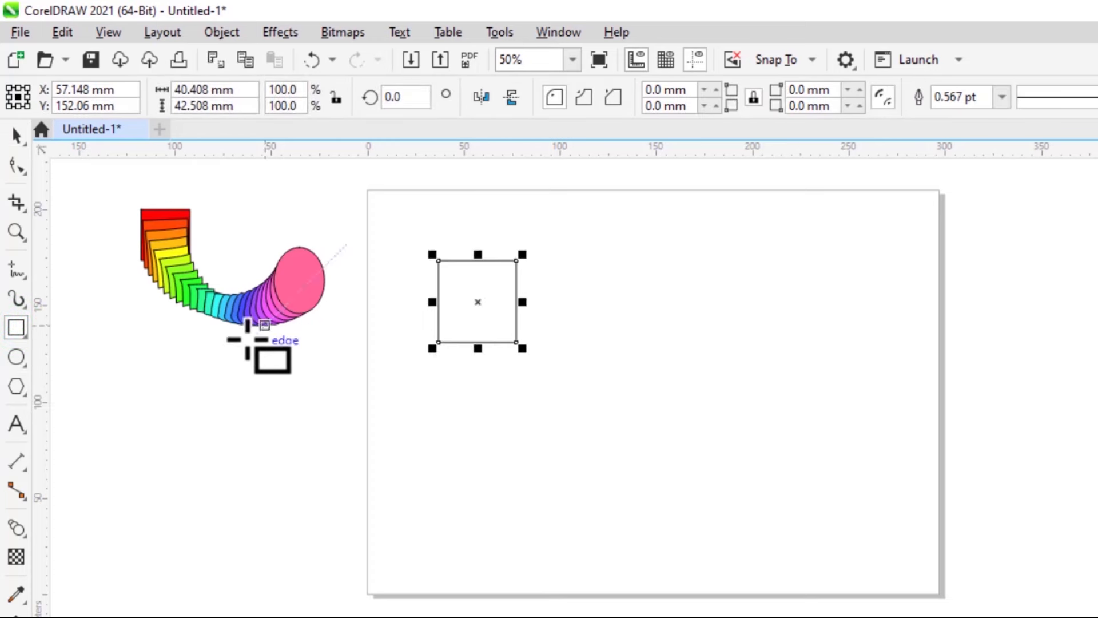
{"action": "left_click", "coordinate": [16, 357]}
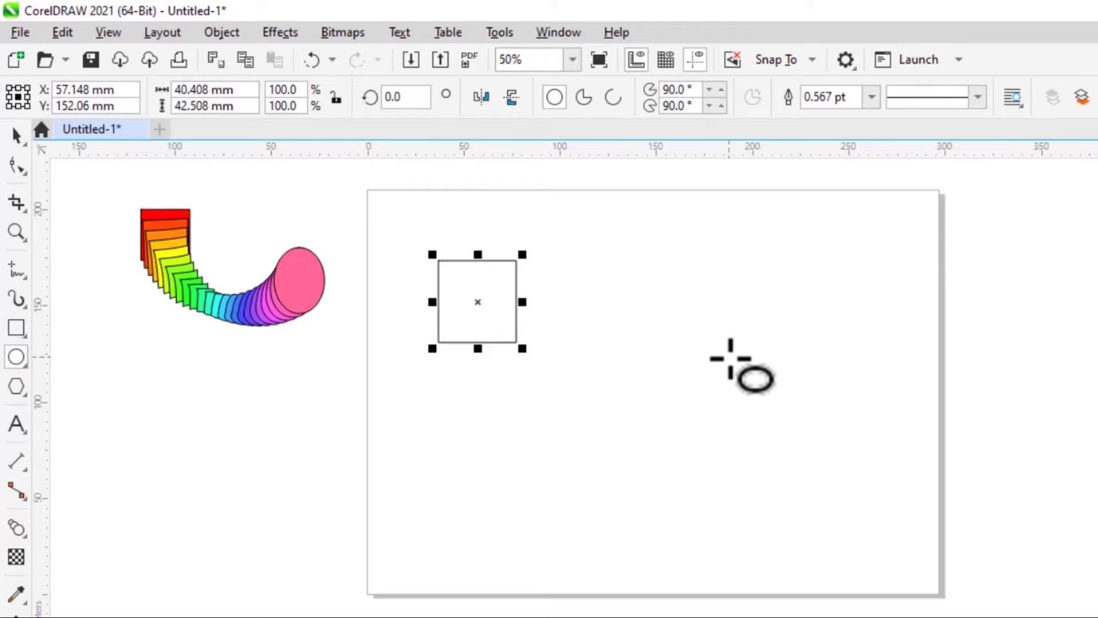
{"action": "mouse_move", "coordinate": [731, 359]}
{"action": "left_mouse_down"}
{"action": "mouse_move", "coordinate": [782, 452]}
{"action": "mouse_move", "coordinate": [818, 477]}
{"action": "left_mouse_up"}
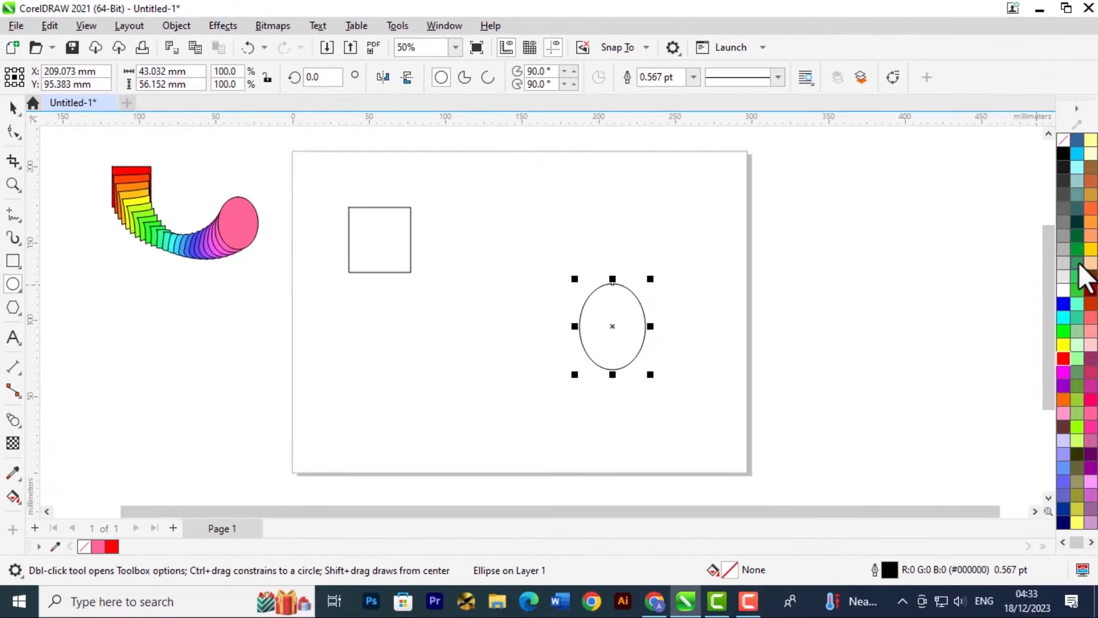
- Fill the ellipse with golden yellow #FFCC00, and shift the near-square rectangle about 4 mm to the right and fill it with magenta
{"action": "left_click", "coordinate": [1091, 251]}
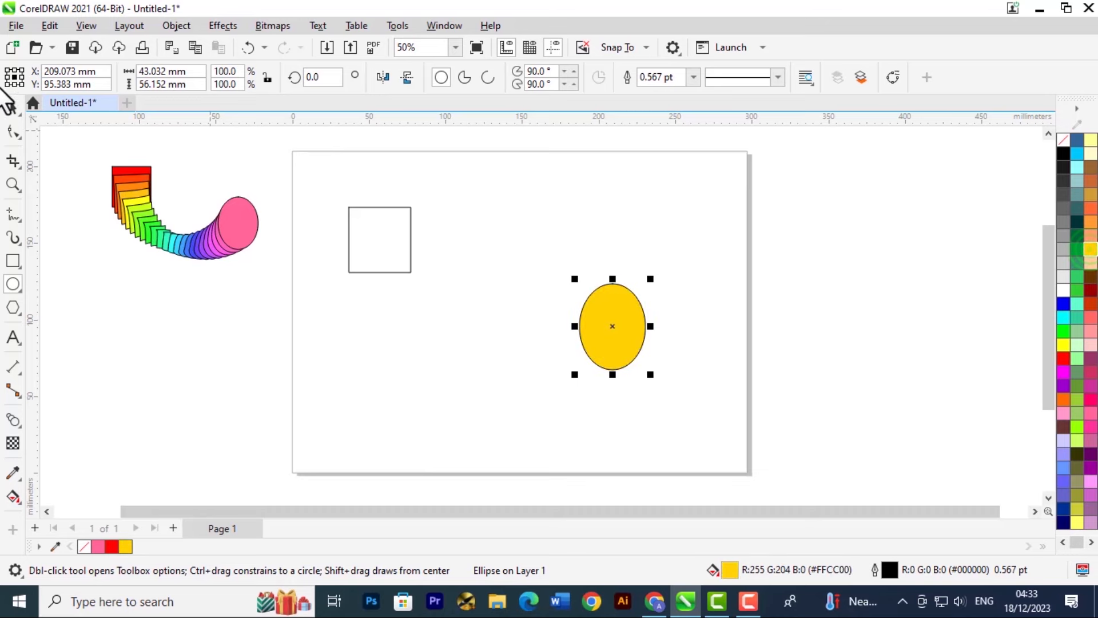
{"action": "left_click", "coordinate": [13, 105]}
{"action": "left_click_drag", "start_coordinate": [369, 228], "coordinate": [383, 251]}
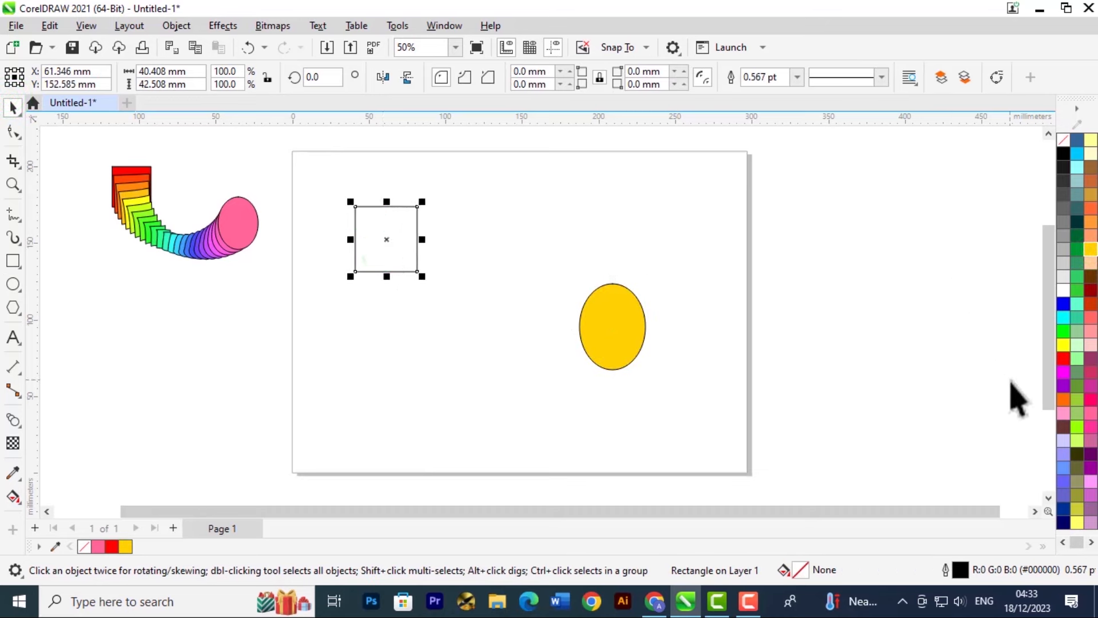
{"action": "left_click", "coordinate": [1064, 372]}
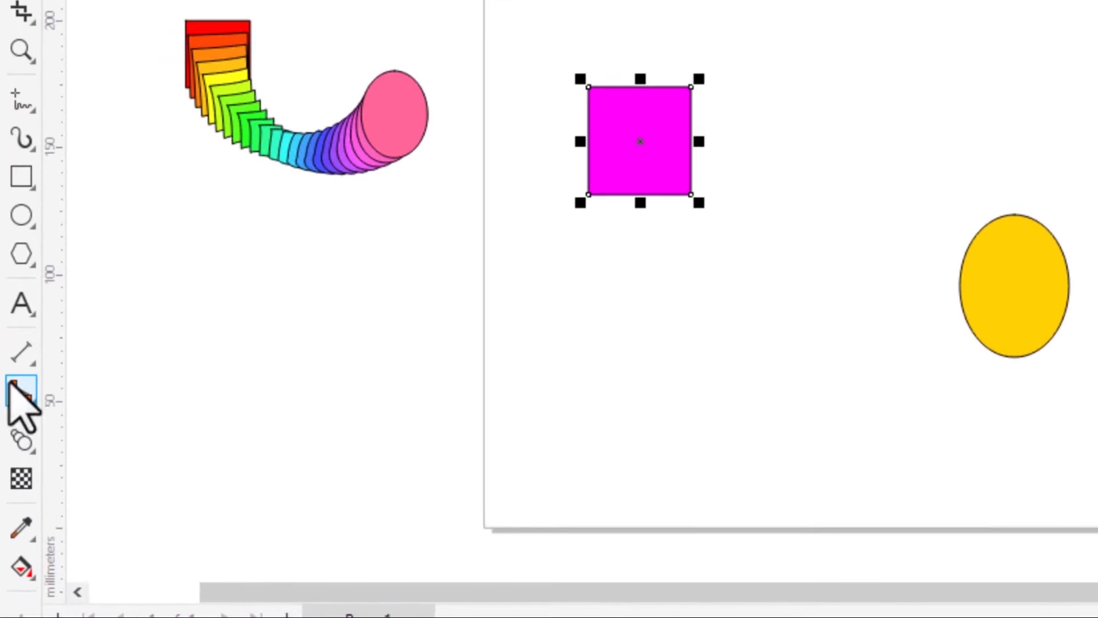
- Blend the magenta rectangle into the yellow ellipse along a straight line with the Blend tool
{"action": "left_click", "coordinate": [24, 391]}
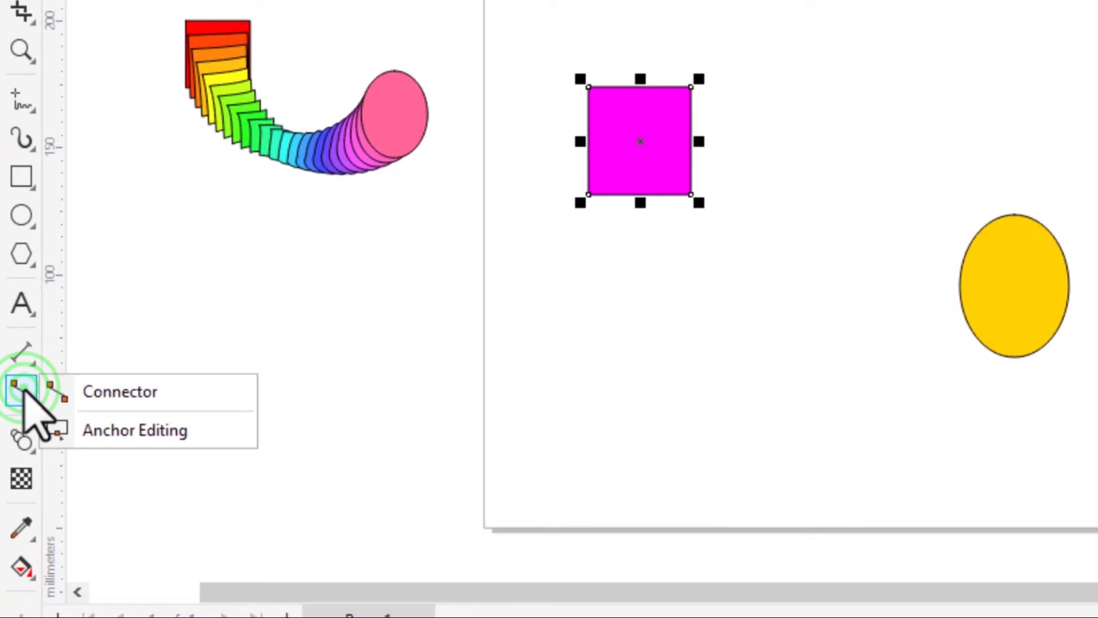
{"action": "left_click", "coordinate": [21, 439]}
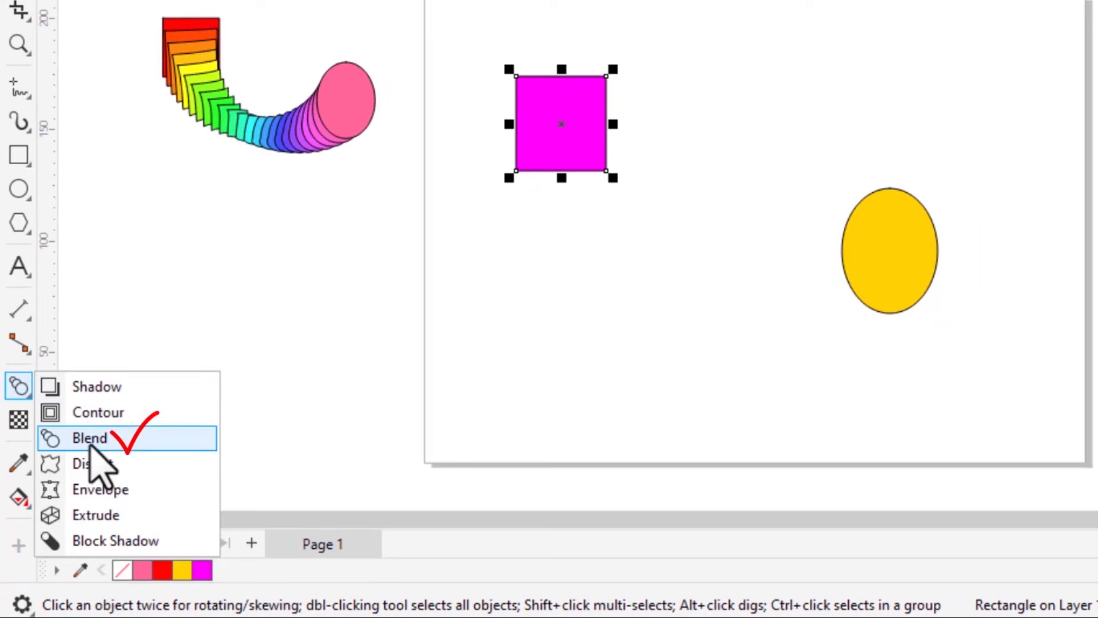
{"action": "left_click", "coordinate": [90, 442]}
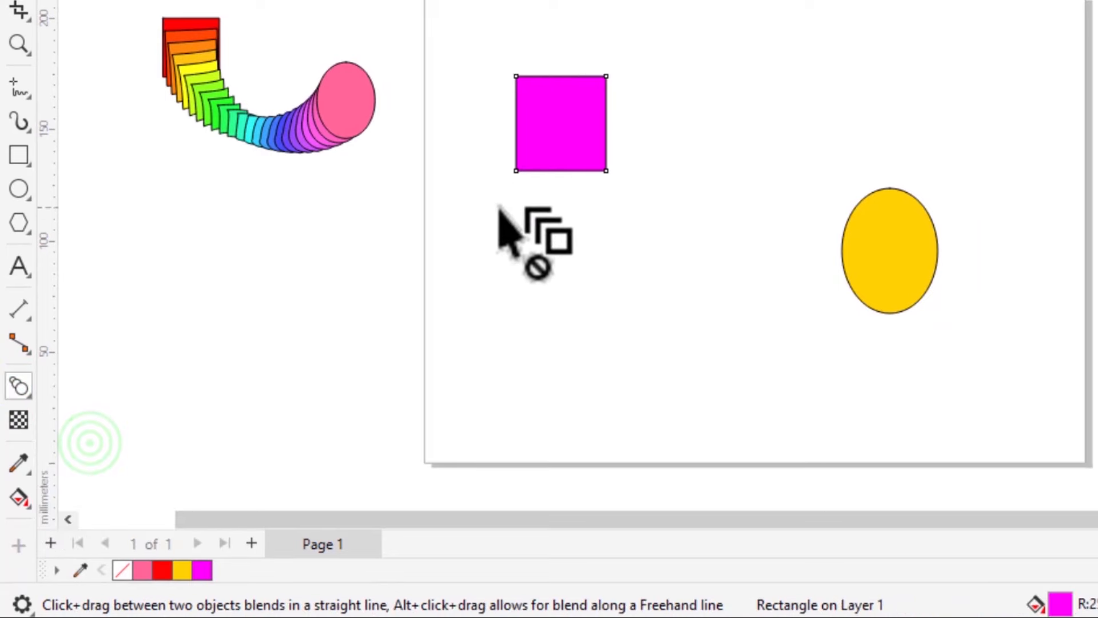
{"action": "left_click_drag", "start_coordinate": [554, 118], "coordinate": [881, 260]}
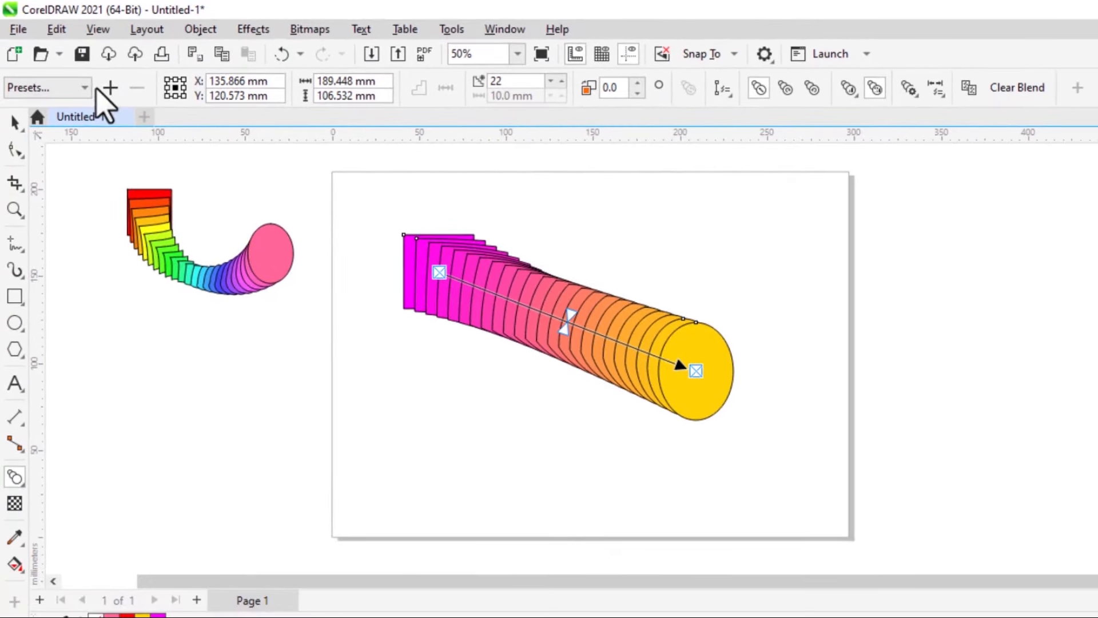
{"action": "left_click", "coordinate": [90, 90]}
{"action": "left_click", "coordinate": [90, 89]}
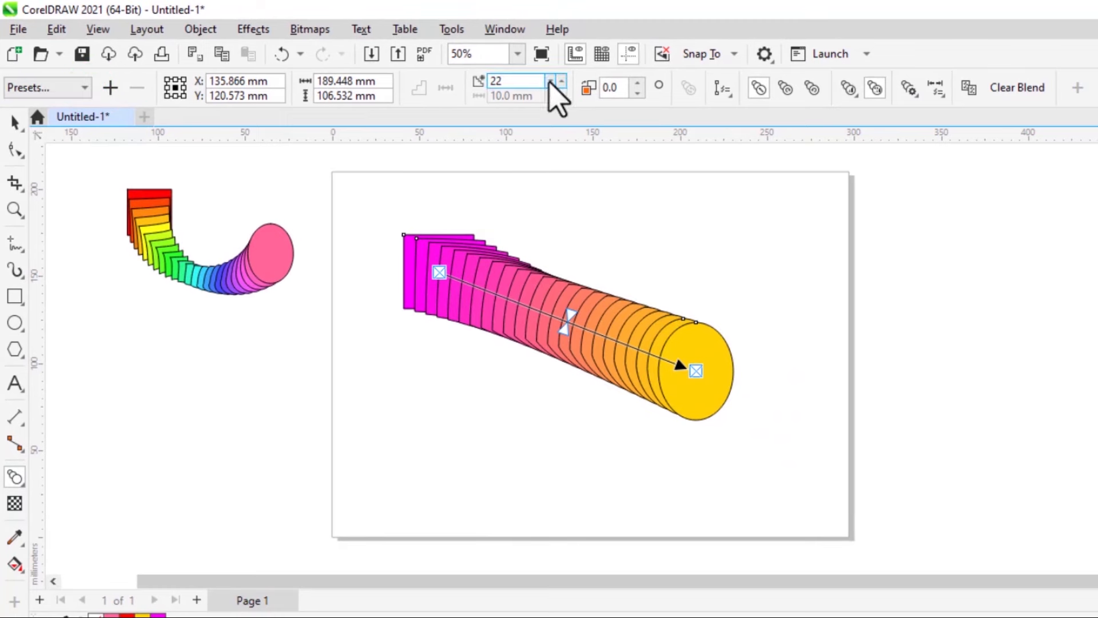
- Lower the number of blend objects between the rectangle and ellipse to 18, and raise it to 27
{"action": "left_click", "coordinate": [550, 83]}
{"action": "left_click", "coordinate": [551, 83]}
{"action": "left_click", "coordinate": [550, 82]}
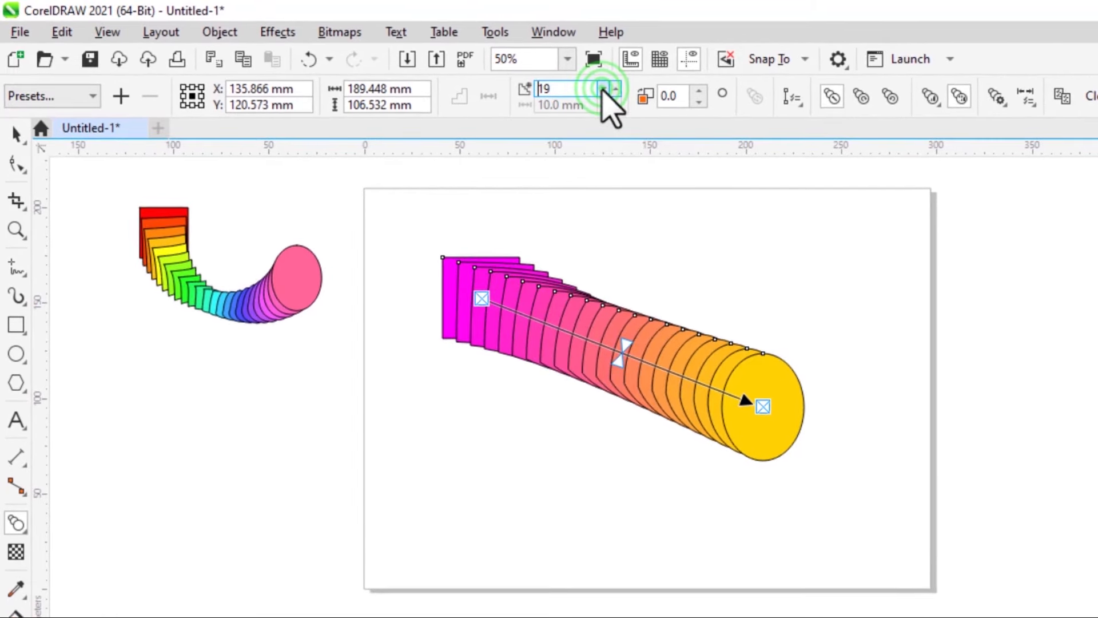
{"action": "left_click", "coordinate": [603, 90]}
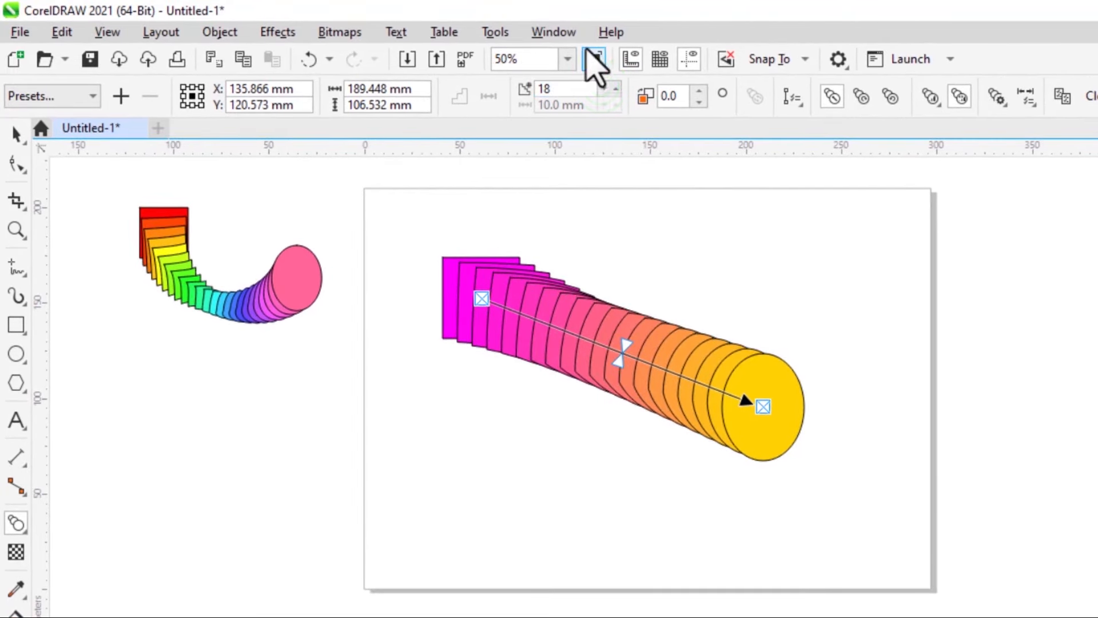
{"action": "left_click", "coordinate": [615, 85]}
{"action": "left_click", "coordinate": [615, 86]}
{"action": "left_click", "coordinate": [615, 85]}
{"action": "left_click", "coordinate": [615, 85]}
{"action": "left_click", "coordinate": [615, 85]}
{"action": "left_click", "coordinate": [615, 85]}
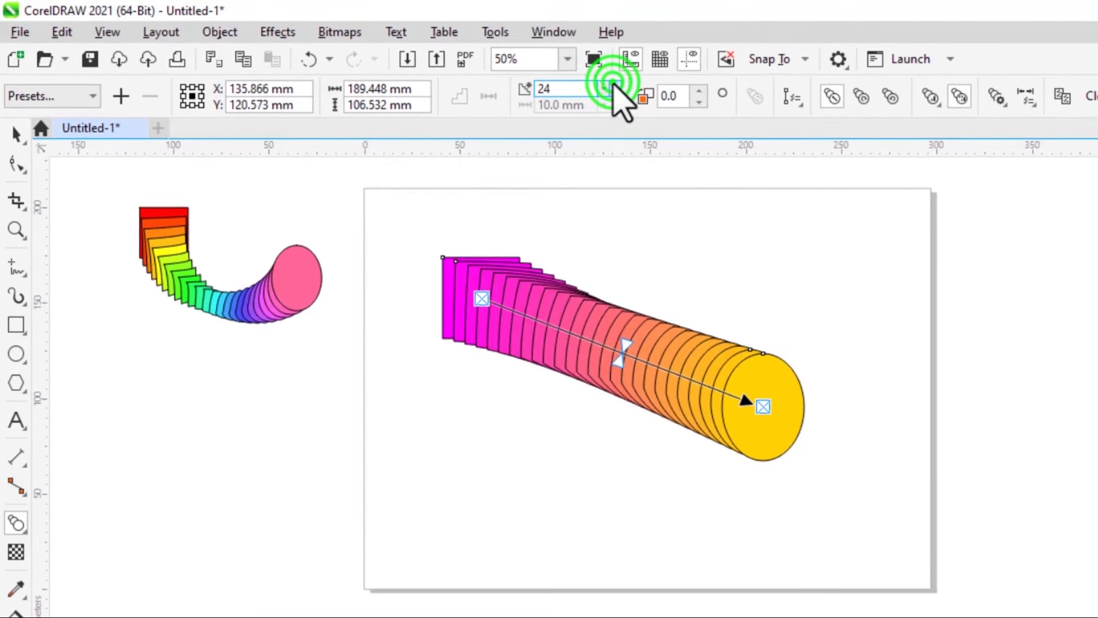
{"action": "left_click", "coordinate": [615, 85]}
{"action": "left_click", "coordinate": [615, 85]}
{"action": "left_click", "coordinate": [615, 85]}
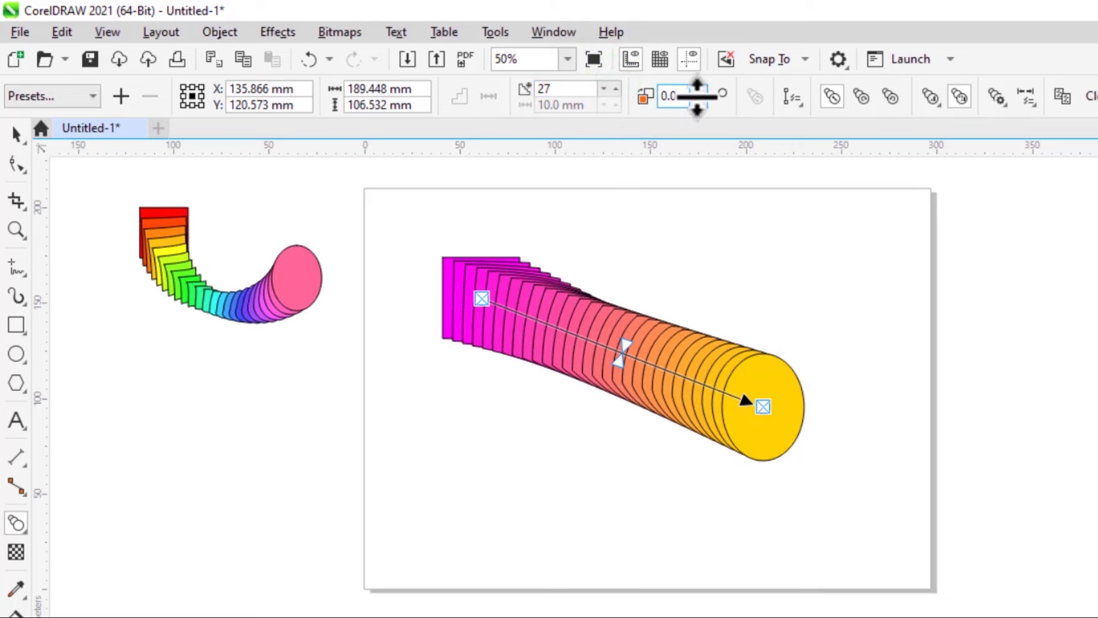
- Set the blend direction to 90 degrees to rotate the intermediate objects between the rectangle and ellipse
{"action": "left_click", "coordinate": [701, 91]}
{"action": "left_click", "coordinate": [701, 91]}
{"action": "left_click", "coordinate": [701, 91]}
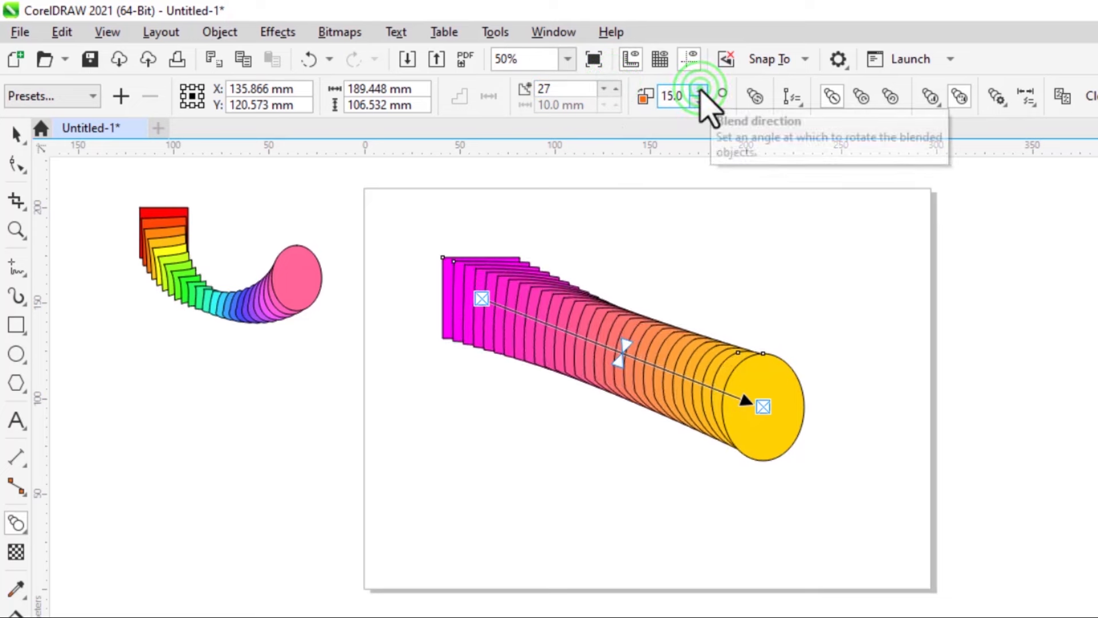
{"action": "left_click", "coordinate": [701, 91]}
{"action": "left_click", "coordinate": [701, 91]}
{"action": "left_click", "coordinate": [700, 91]}
{"action": "left_click", "coordinate": [701, 91]}
{"action": "left_click", "coordinate": [701, 91]}
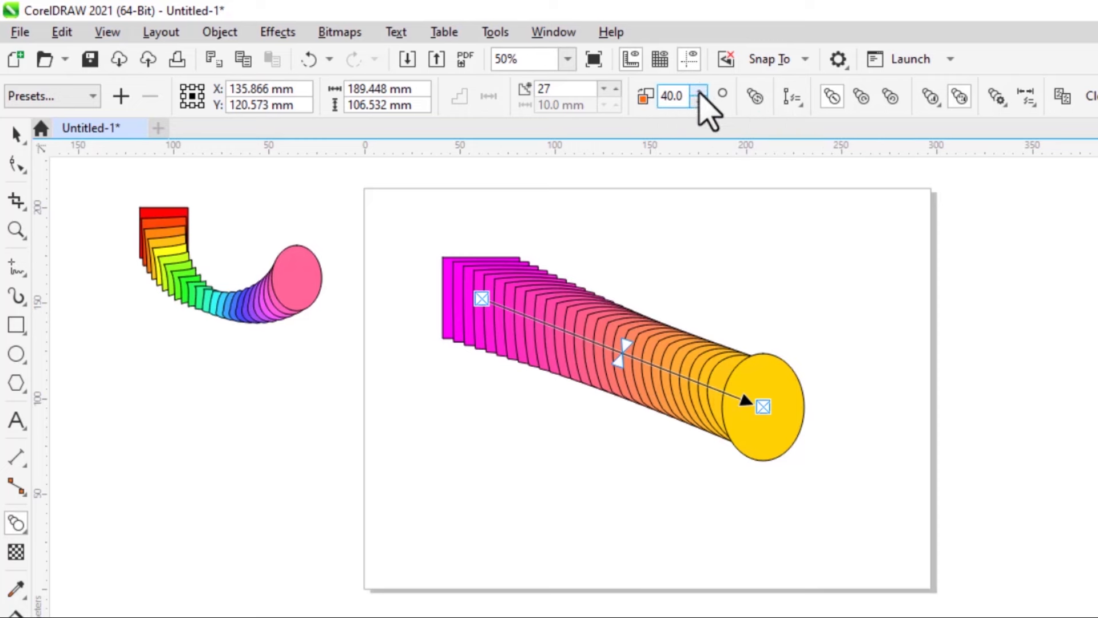
{"action": "left_click_drag", "start_coordinate": [699, 91], "coordinate": [700, 92]}
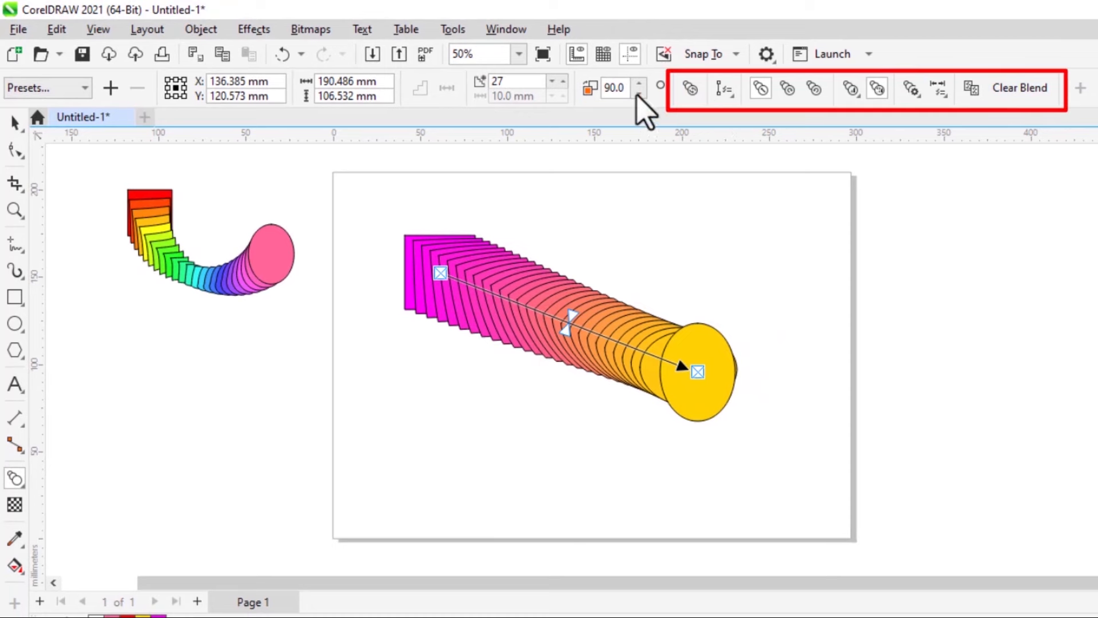
- Apply Loop blend to the blend between the magenta rectangle and yellow ellipse, and try clearing the blend before restoring it
{"action": "left_click", "coordinate": [693, 90]}
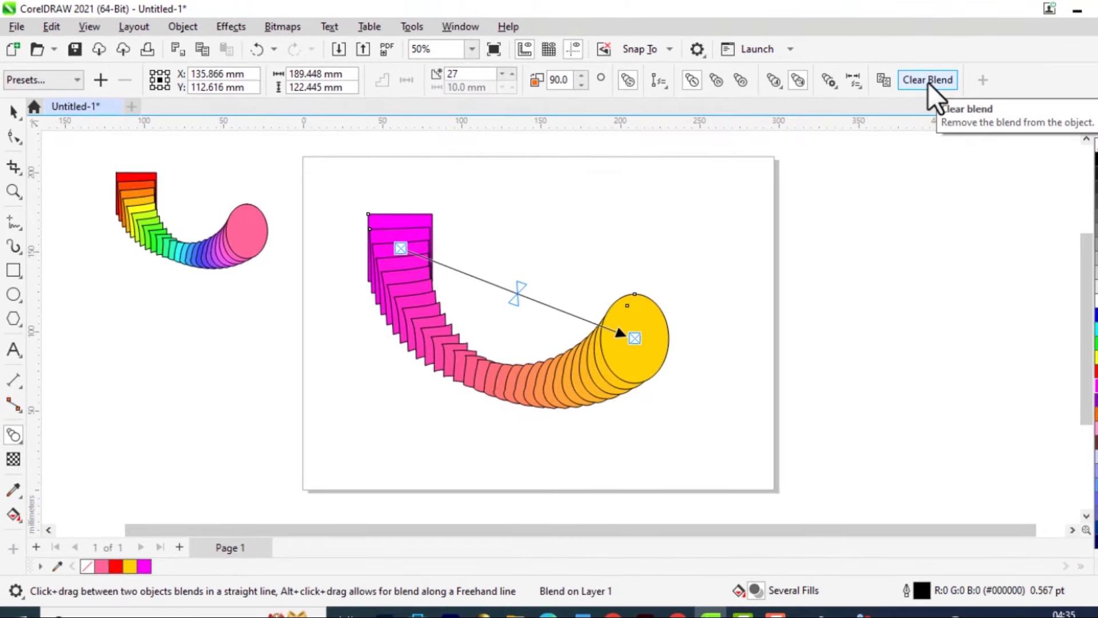
{"action": "left_click", "coordinate": [928, 83]}
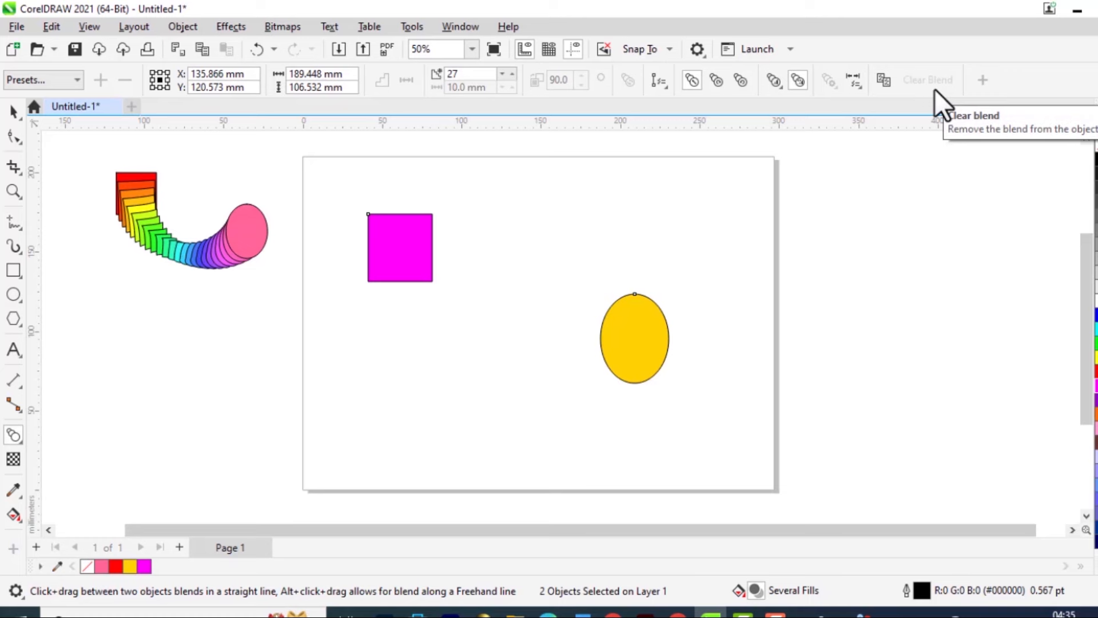
{"action": "key", "text": "ctrl+z"}
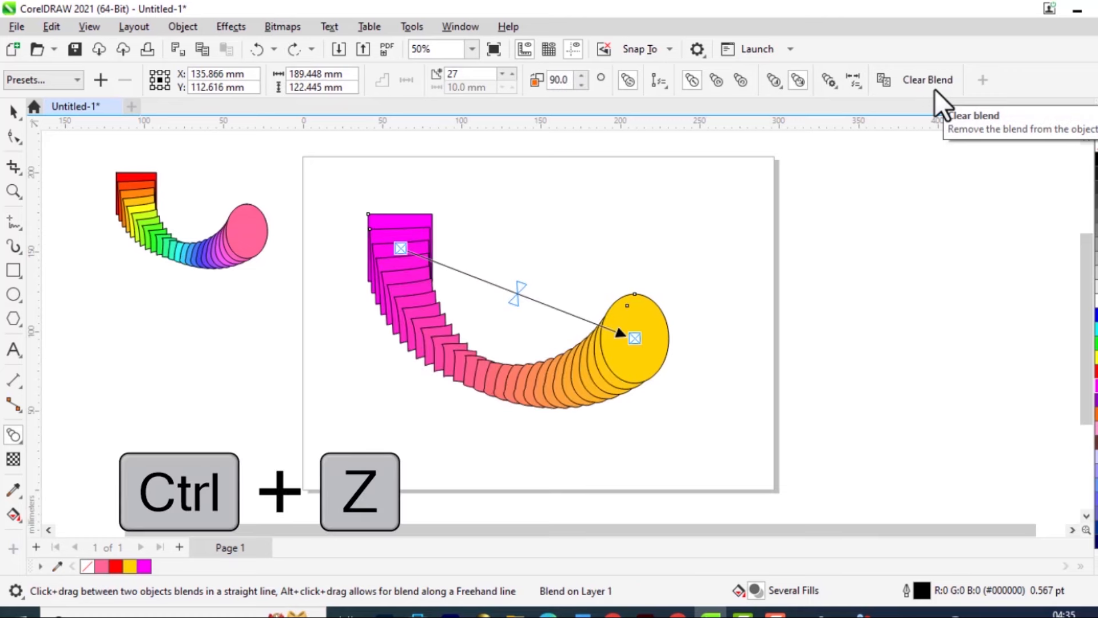
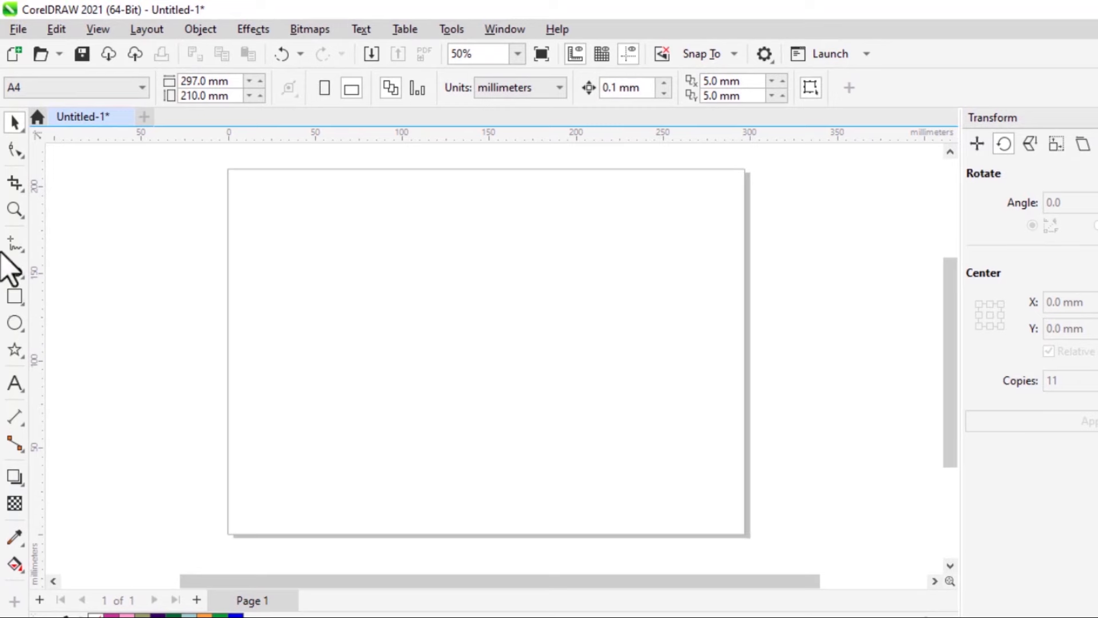
- Draw a horizontal straight line about 202 mm long across the middle of the page with the Freehand tool
{"action": "left_click", "coordinate": [13, 249]}
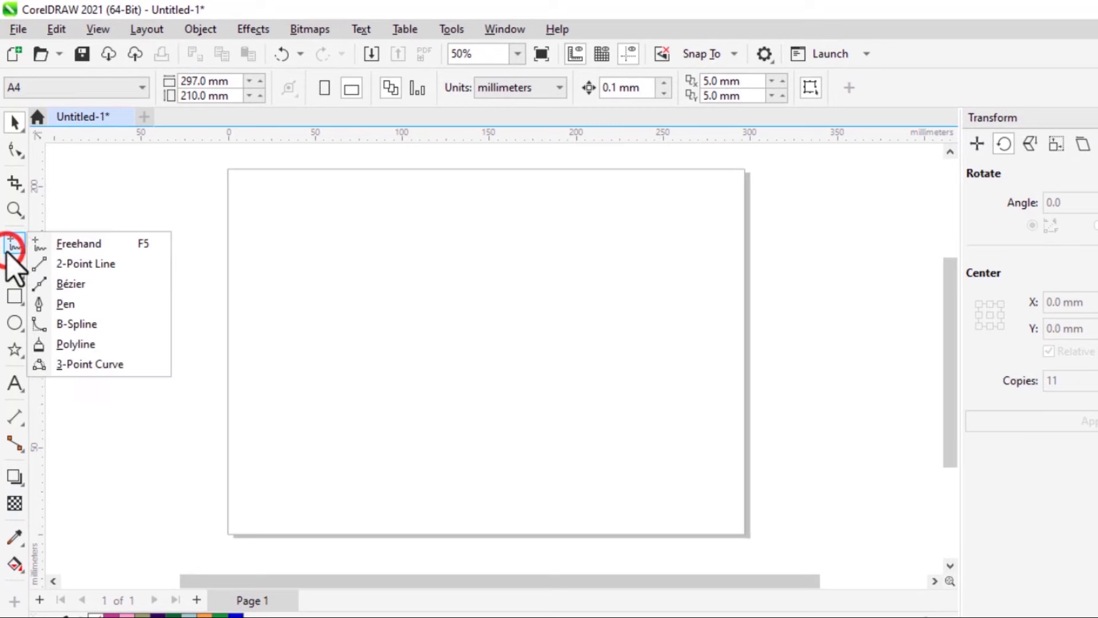
{"action": "left_click", "coordinate": [85, 245]}
{"action": "left_click", "coordinate": [299, 342]}
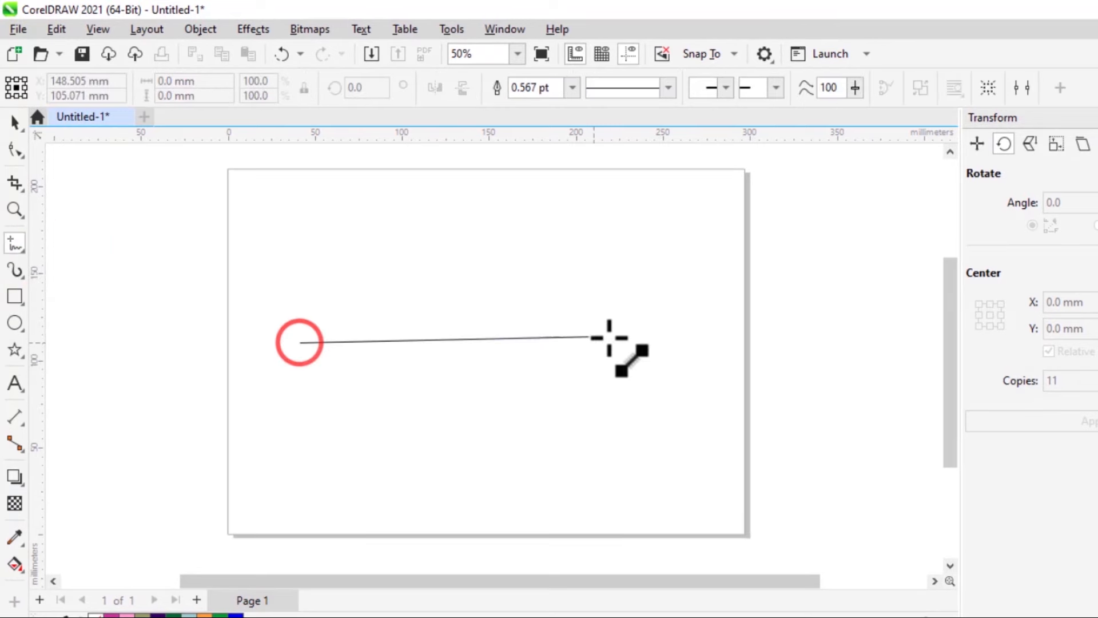
{"action": "left_click", "coordinate": [651, 338]}
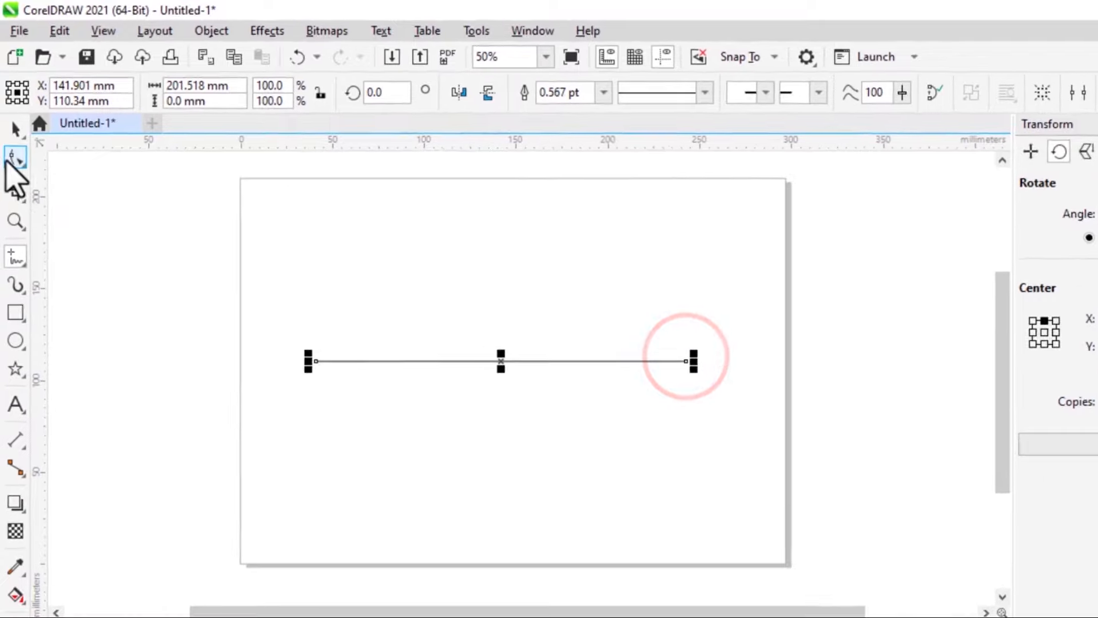
- Select the line's end node with the Shape tool and add nodes four times for 15 evenly spaced intermediate nodes
{"action": "left_click", "coordinate": [8, 150]}
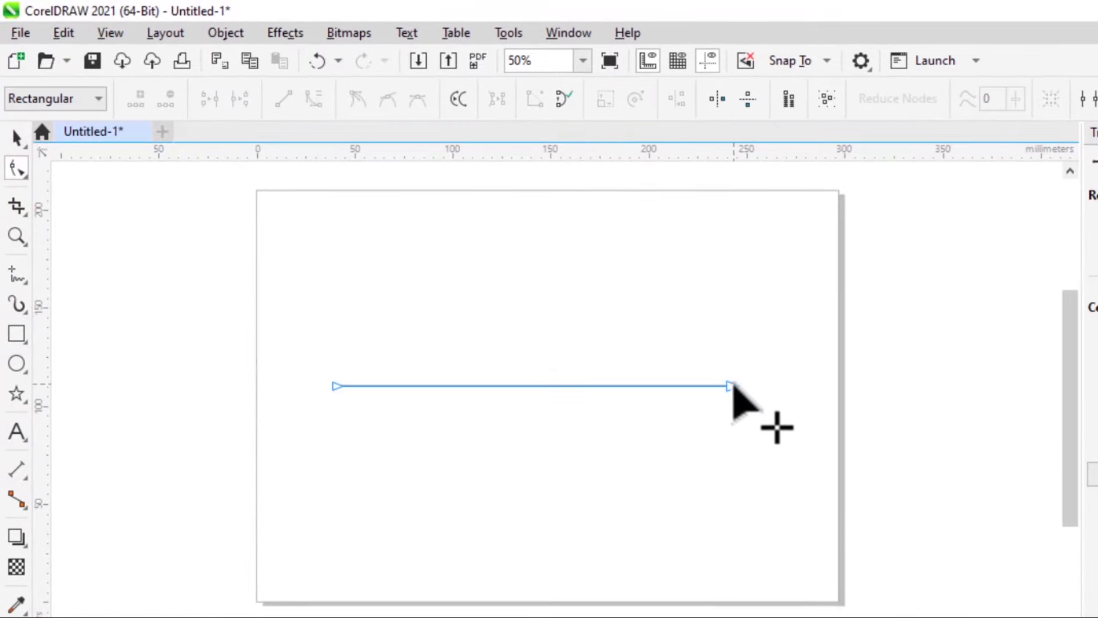
{"action": "left_click", "coordinate": [731, 387]}
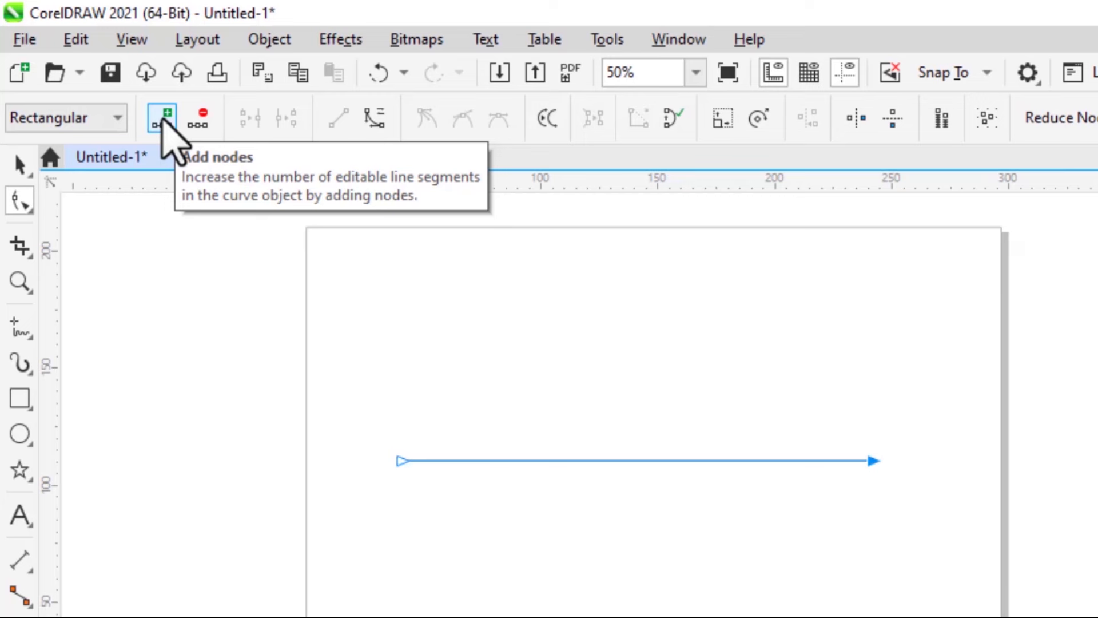
{"action": "left_click", "coordinate": [163, 121]}
{"action": "left_click", "coordinate": [162, 121]}
{"action": "left_click", "coordinate": [162, 121]}
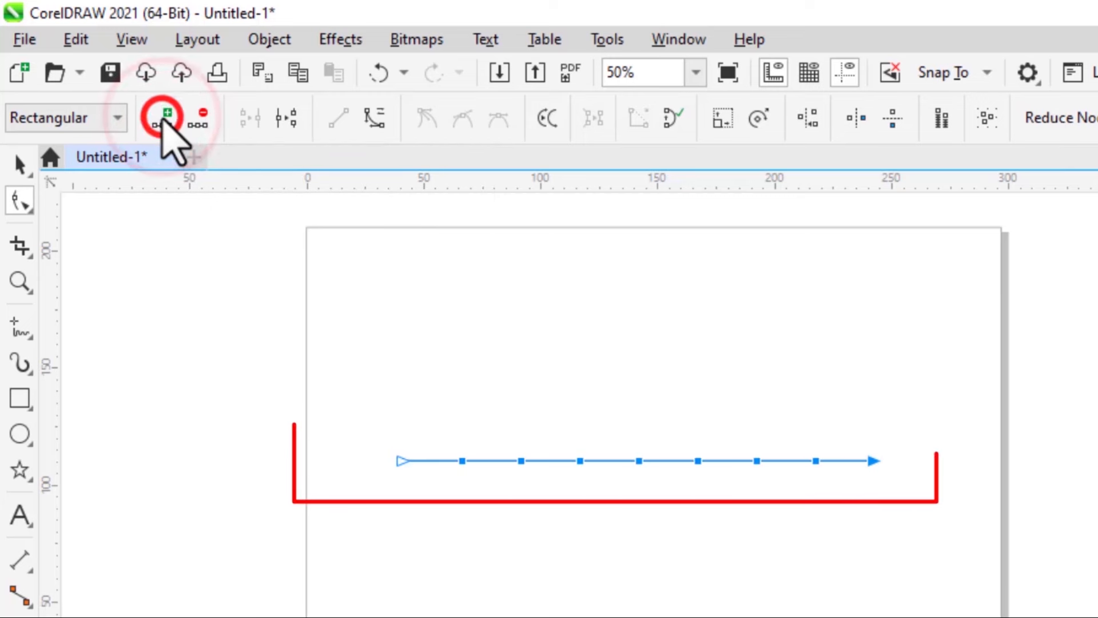
{"action": "left_click", "coordinate": [163, 121]}
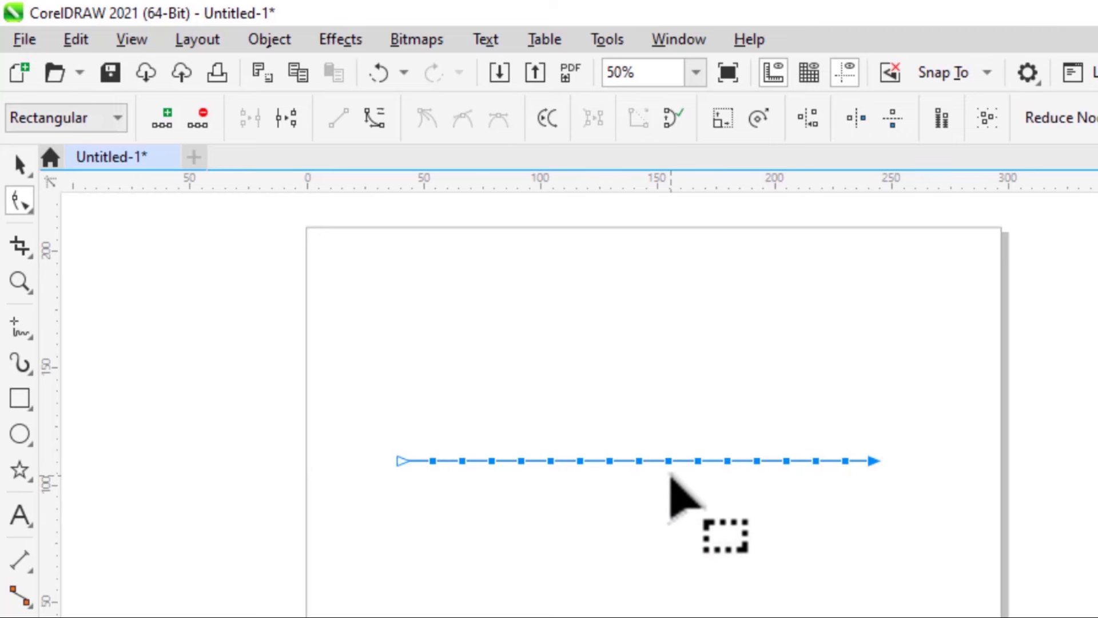
- Select every other node along the line and raise them together about 21 mm to form a zigzag, and deselect the line
{"action": "left_click", "coordinate": [433, 461], "text": "ctrl"}
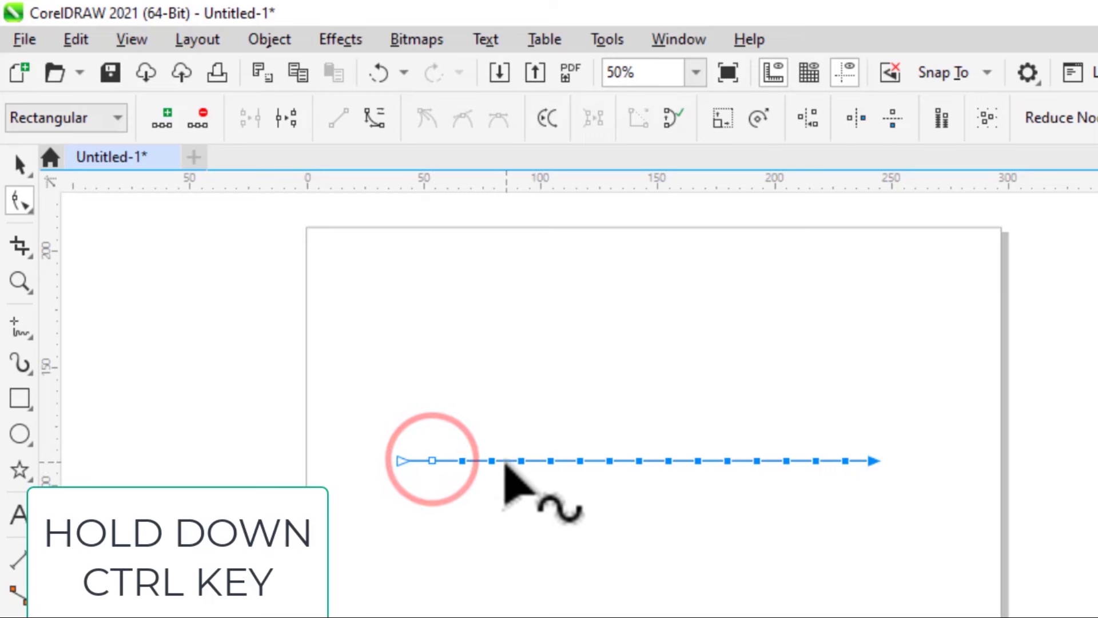
{"action": "left_click", "coordinate": [550, 460], "text": "ctrl"}
{"action": "left_click", "coordinate": [610, 461], "text": "ctrl"}
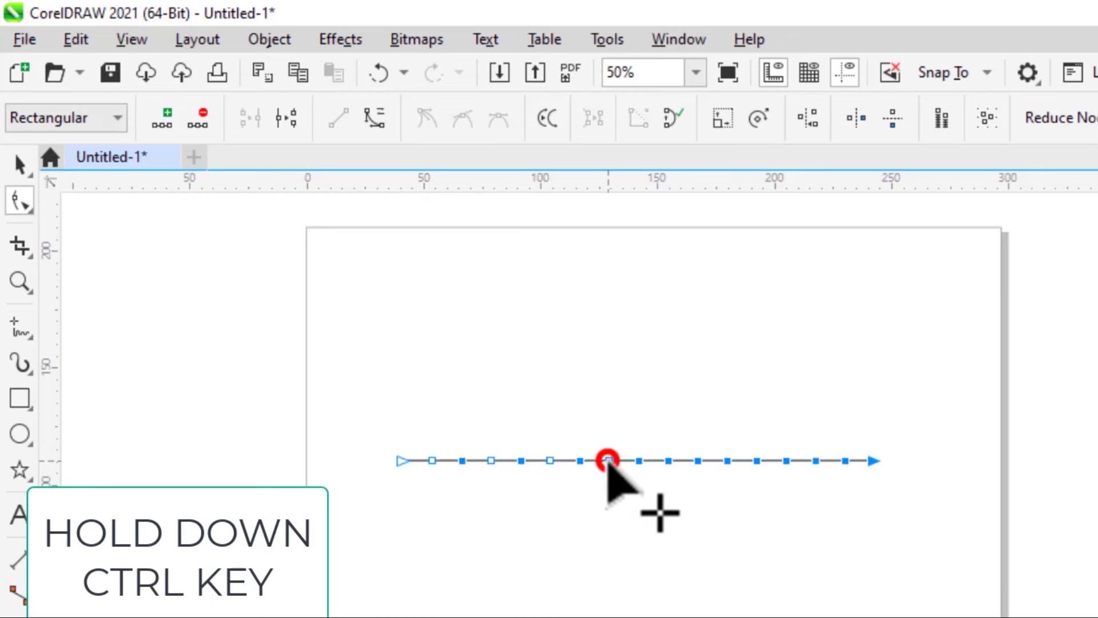
{"action": "left_click", "coordinate": [668, 460], "text": "ctrl"}
{"action": "left_click", "coordinate": [727, 460], "text": "ctrl"}
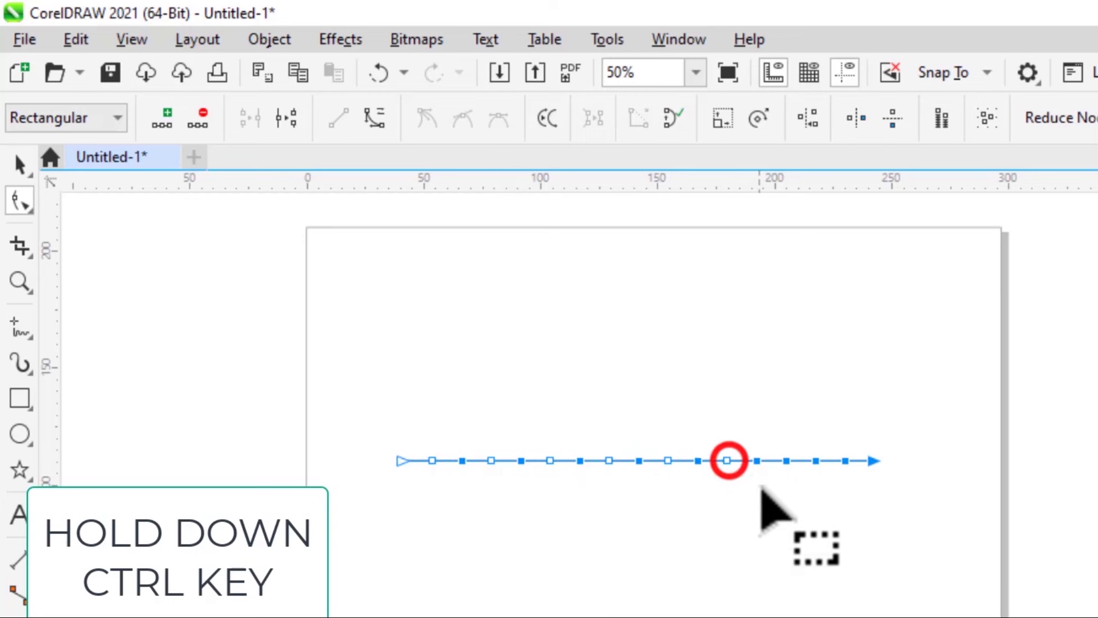
{"action": "left_click", "coordinate": [787, 460], "text": "ctrl"}
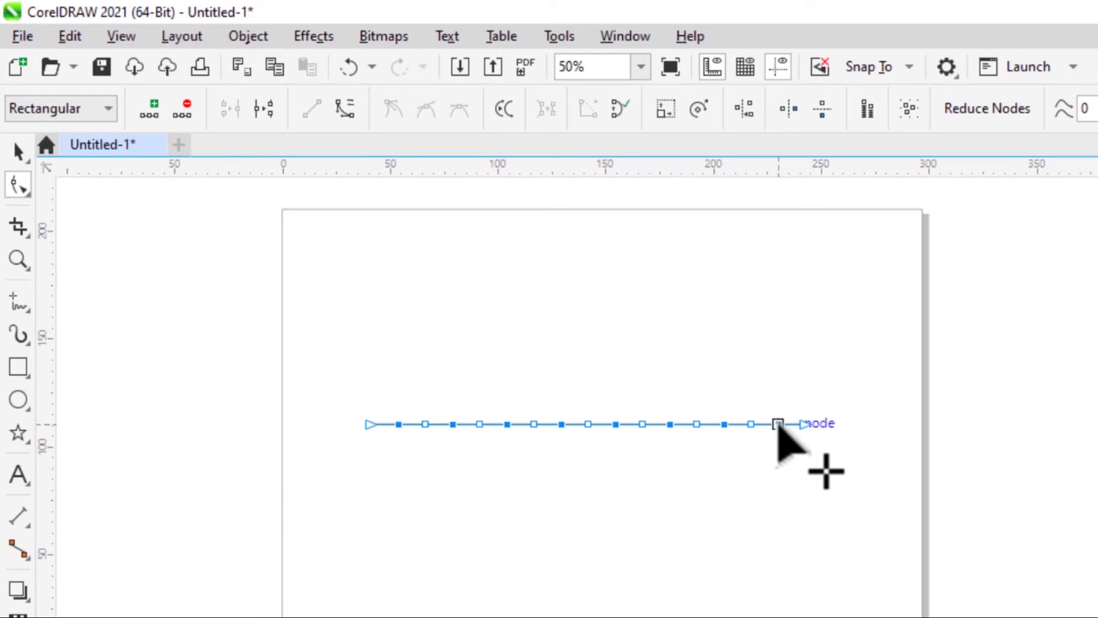
{"action": "left_click_drag", "start_coordinate": [779, 423], "coordinate": [772, 377]}
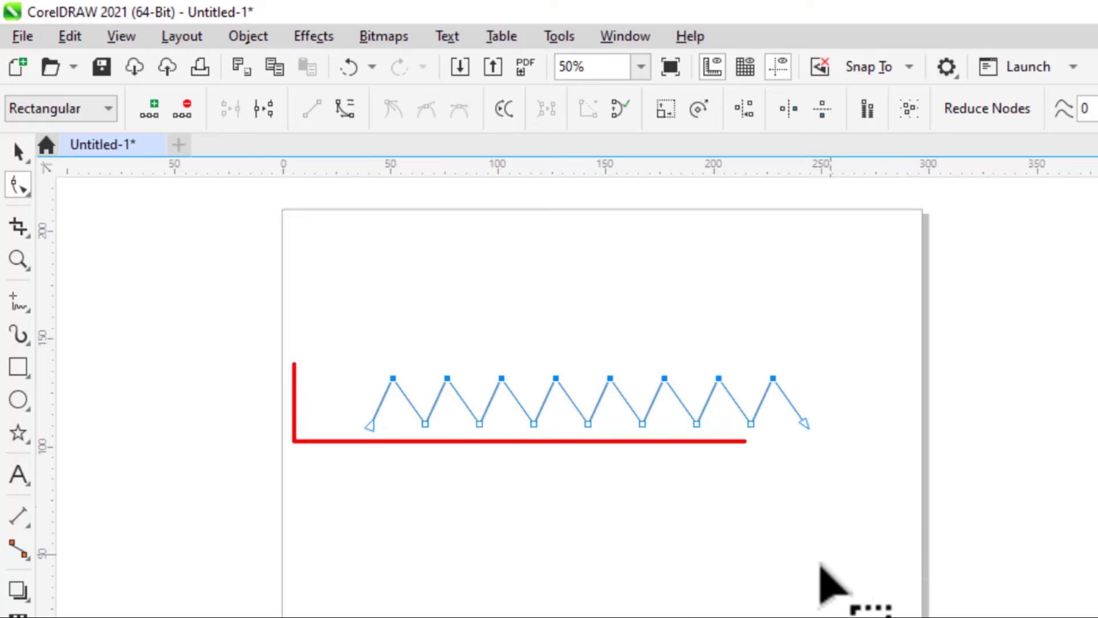
{"action": "left_click", "coordinate": [482, 460]}
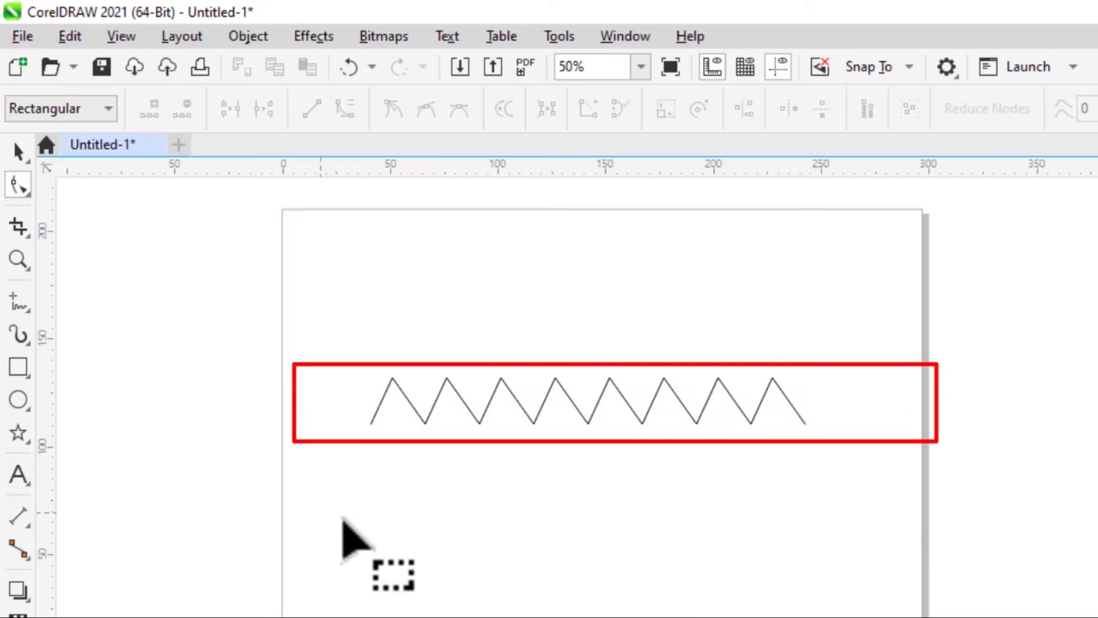
- Select all nodes of the zigzag, convert its segments to curves, and make the nodes smooth to form a wave
{"action": "left_click", "coordinate": [427, 429]}
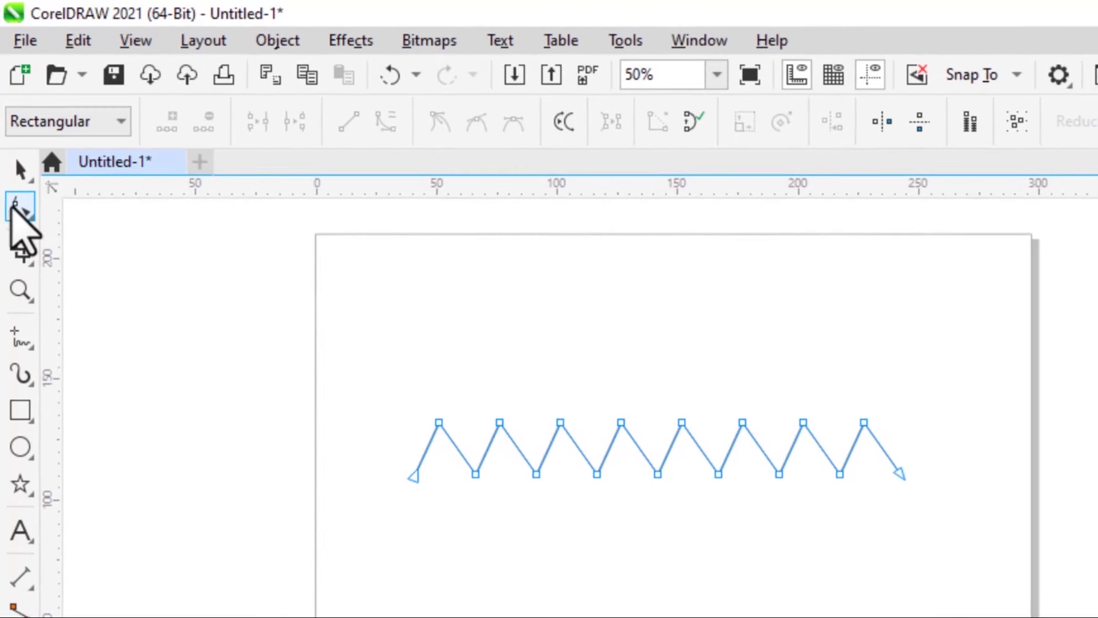
{"action": "double_click", "coordinate": [17, 207]}
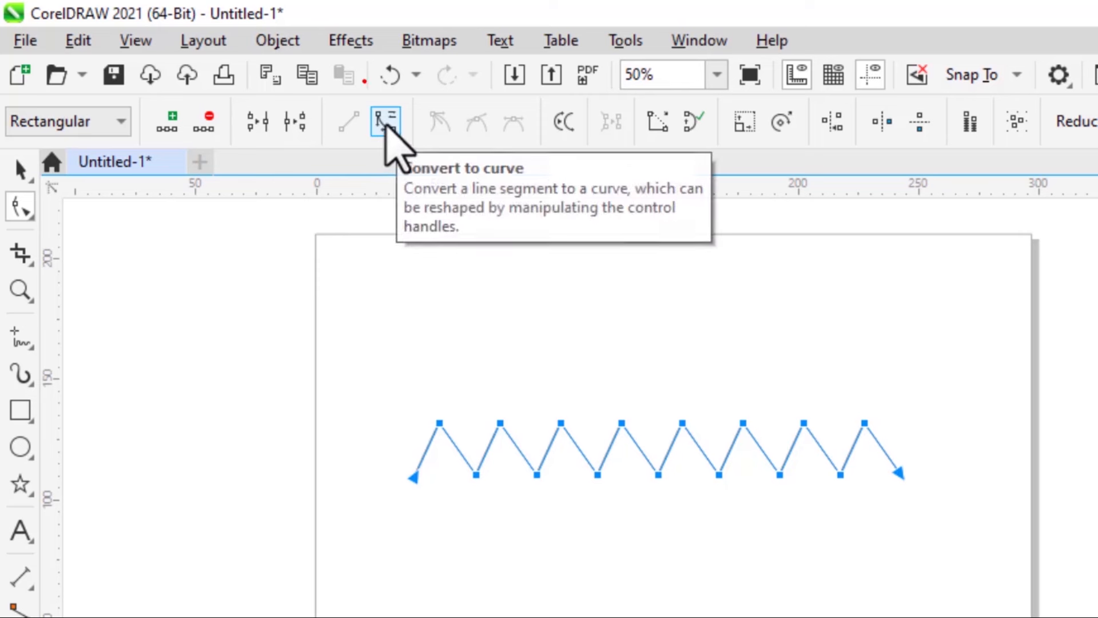
{"action": "left_click", "coordinate": [388, 122]}
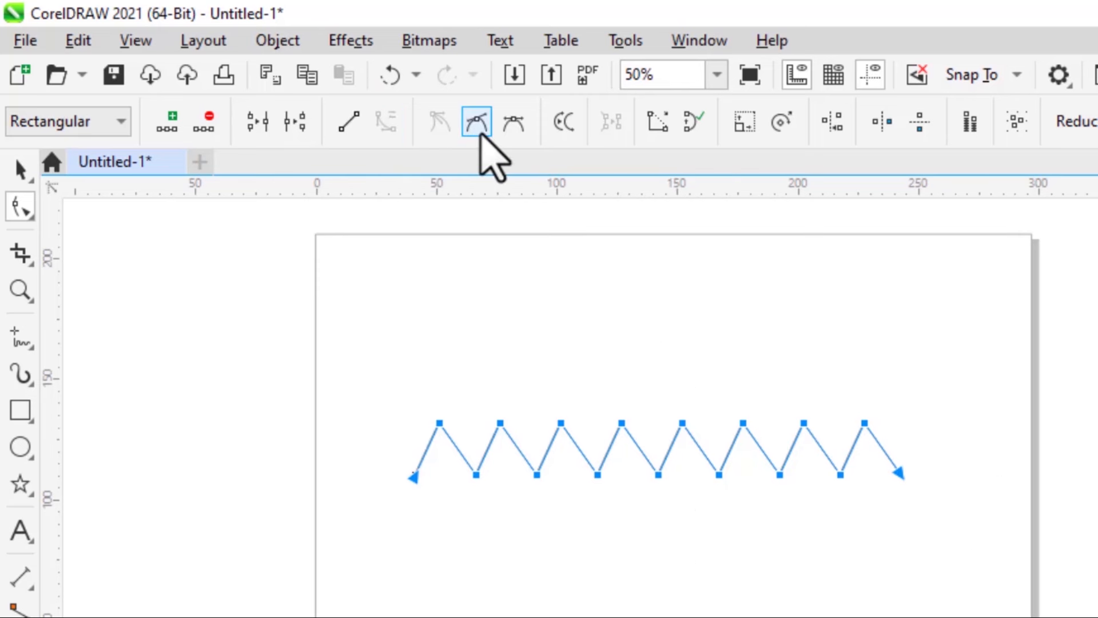
{"action": "left_click", "coordinate": [478, 138]}
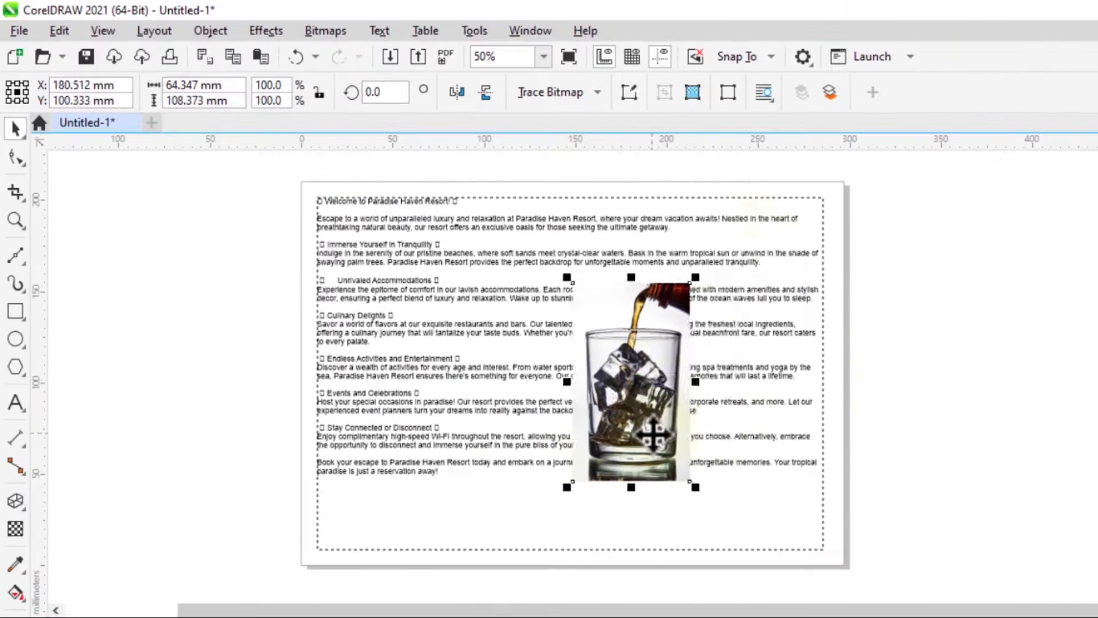
{"action": "left_click", "coordinate": [642, 76]}
{"action": "left_click", "coordinate": [843, 265]}
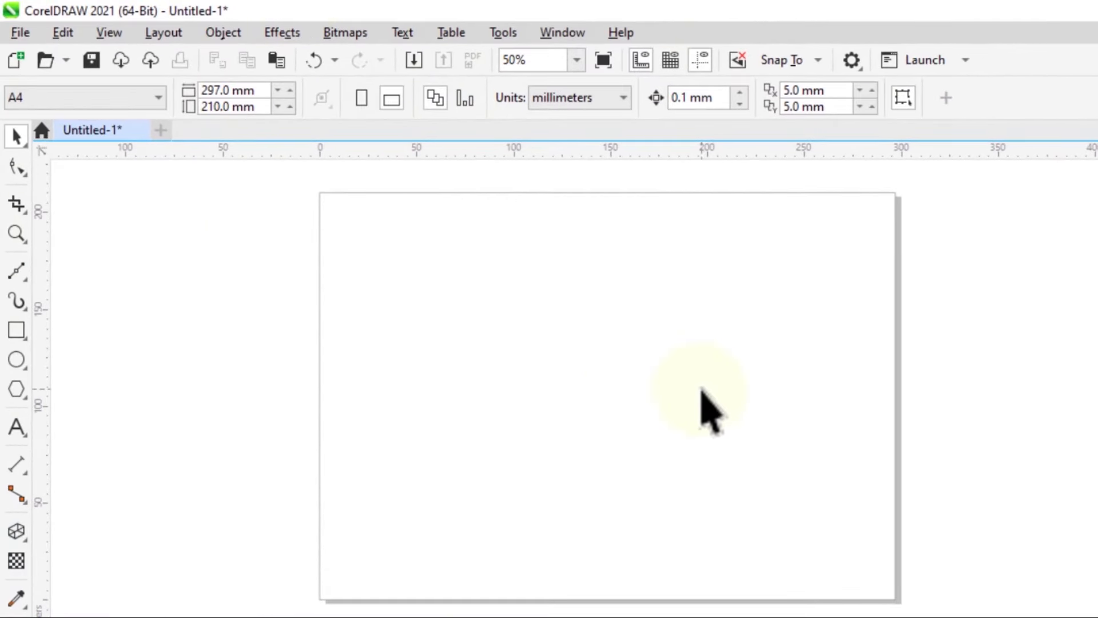
- Create a paragraph text frame about 277 by 193 mm on the page and paste the copied Paradise Haven Resort text into it
{"action": "left_click", "coordinate": [18, 430]}
{"action": "left_click_drag", "start_coordinate": [337, 210], "coordinate": [873, 583]}
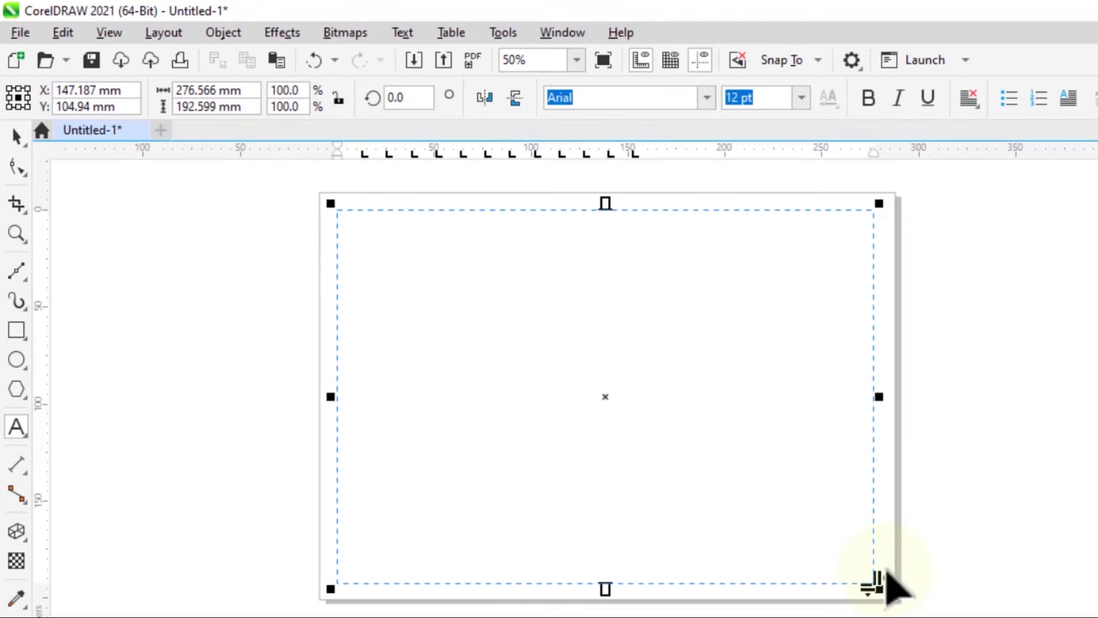
{"action": "key", "text": "ctrl+v"}
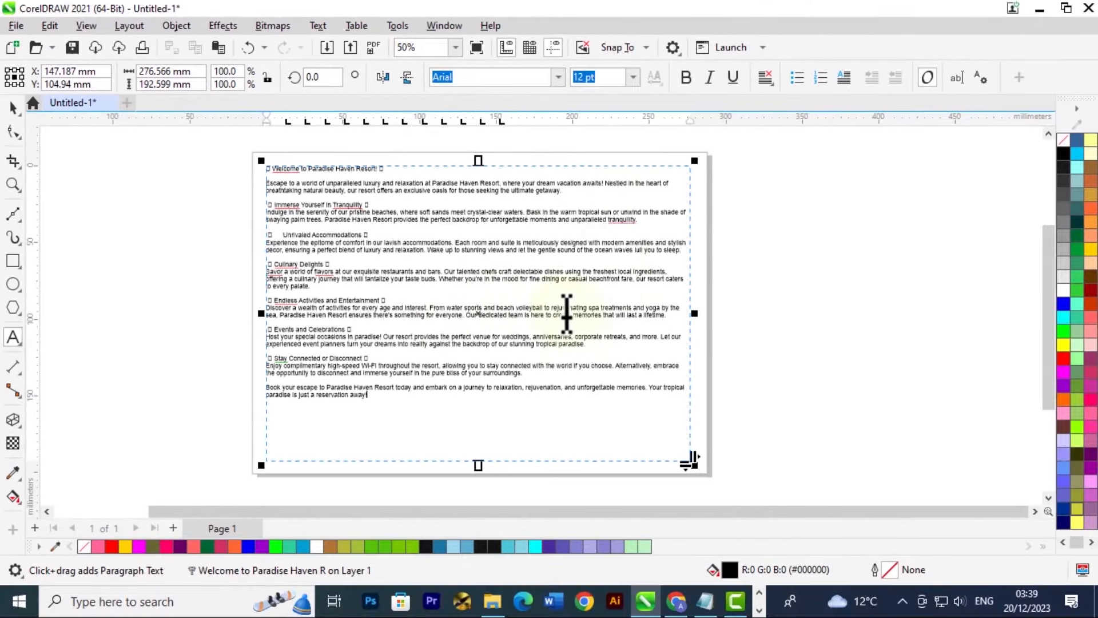
{"action": "left_click", "coordinate": [887, 238]}
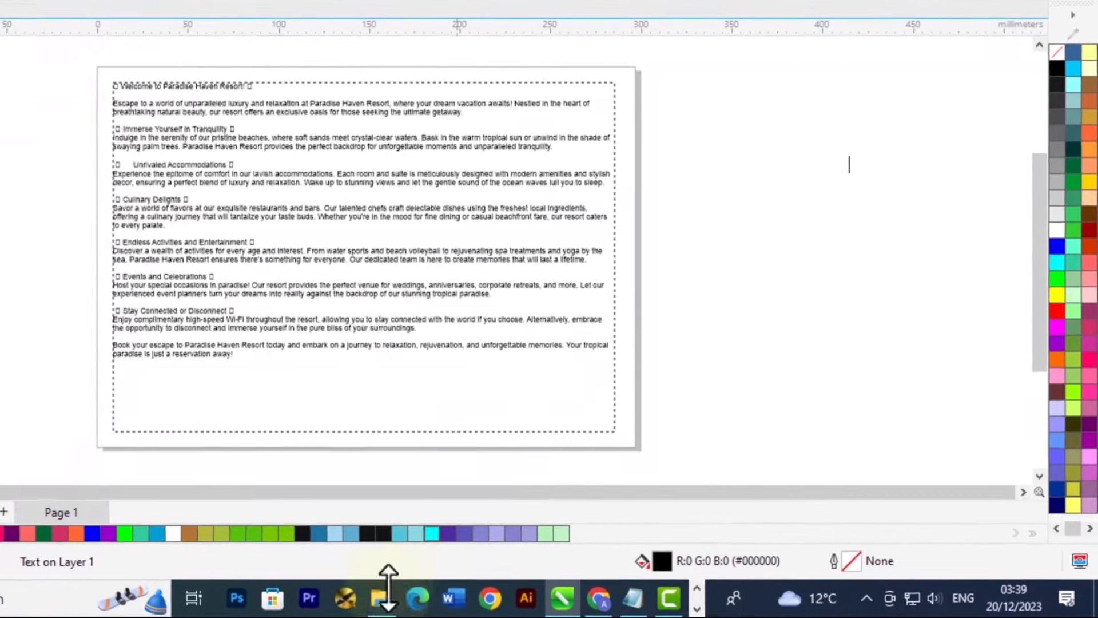
- Bring the ice-cubes-2769457_1280 image from the Downloads folder into the drawing and place it over the text at about X 206 mm, Y 102 mm
{"action": "left_click", "coordinate": [386, 595]}
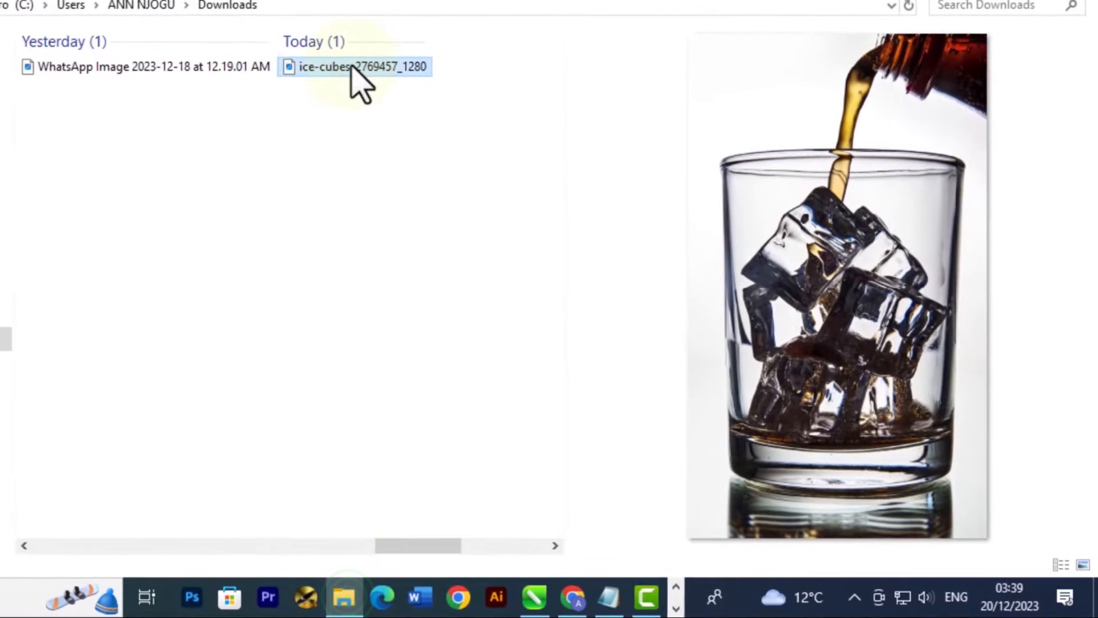
{"action": "left_click_drag", "start_coordinate": [386, 97], "coordinate": [462, 232]}
{"action": "left_click_drag", "start_coordinate": [421, 190], "coordinate": [357, 180]}
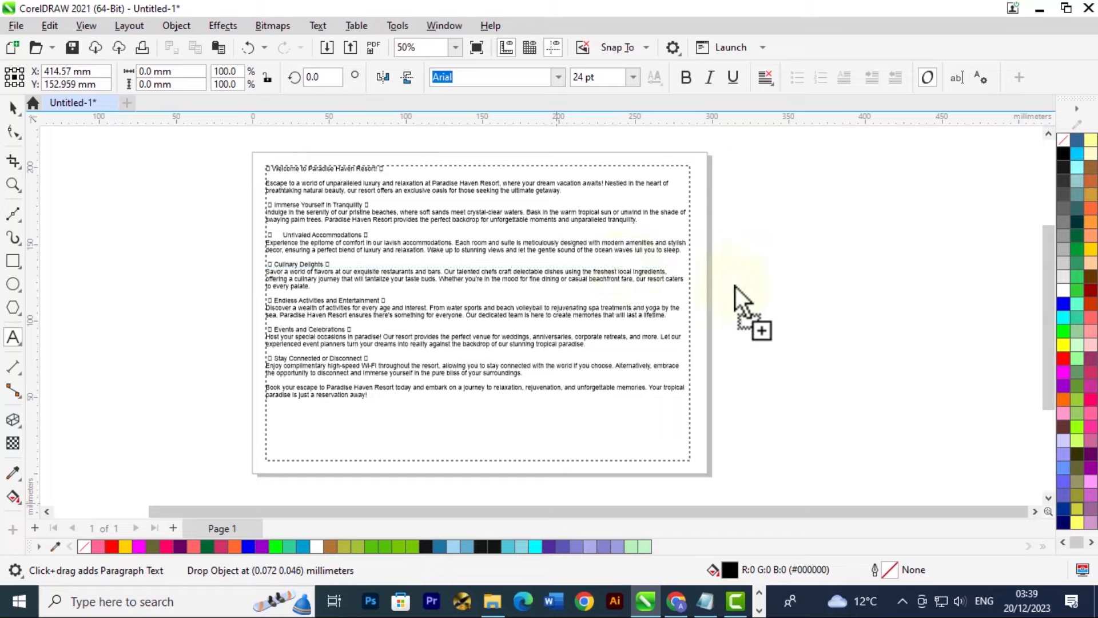
{"action": "left_click_drag", "start_coordinate": [736, 287], "coordinate": [557, 337]}
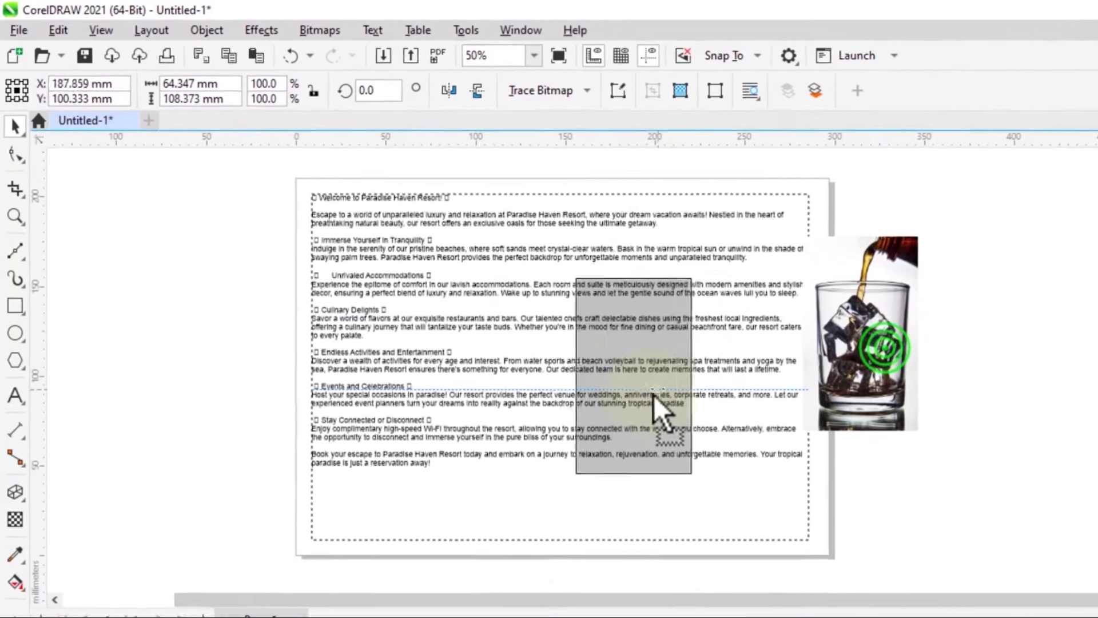
{"action": "left_click_drag", "start_coordinate": [654, 394], "coordinate": [644, 391]}
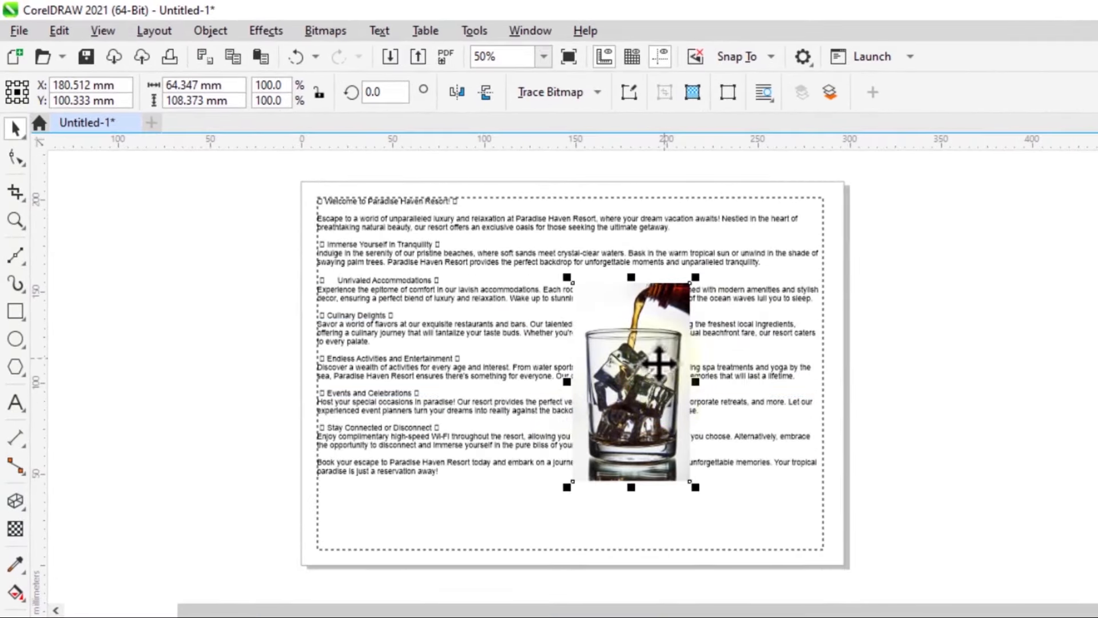
{"action": "left_click_drag", "start_coordinate": [658, 364], "coordinate": [704, 349]}
{"action": "left_click", "coordinate": [827, 400]}
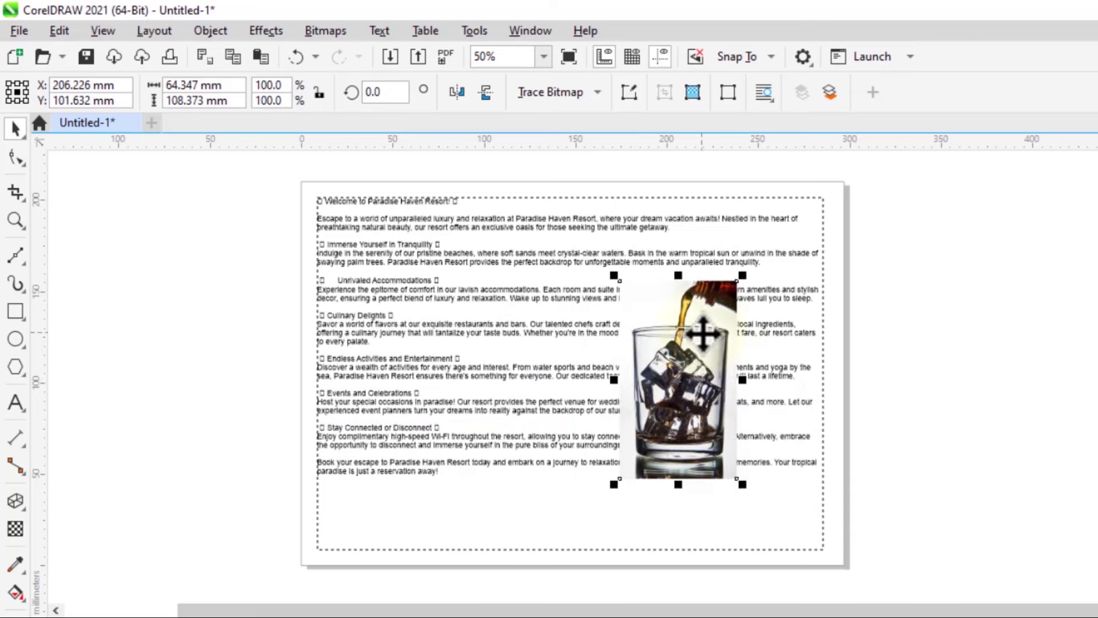
- Compare how the square and contour text wrapping styles make the paragraph text flow around the ice-cubes image
{"action": "left_click", "coordinate": [767, 94]}
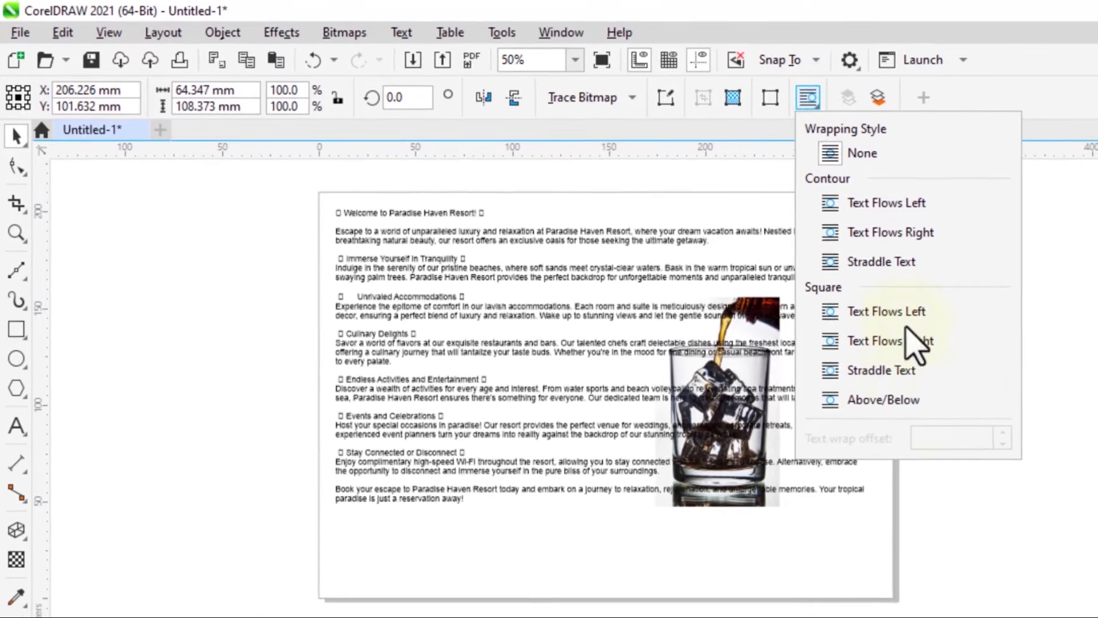
{"action": "left_click", "coordinate": [854, 294]}
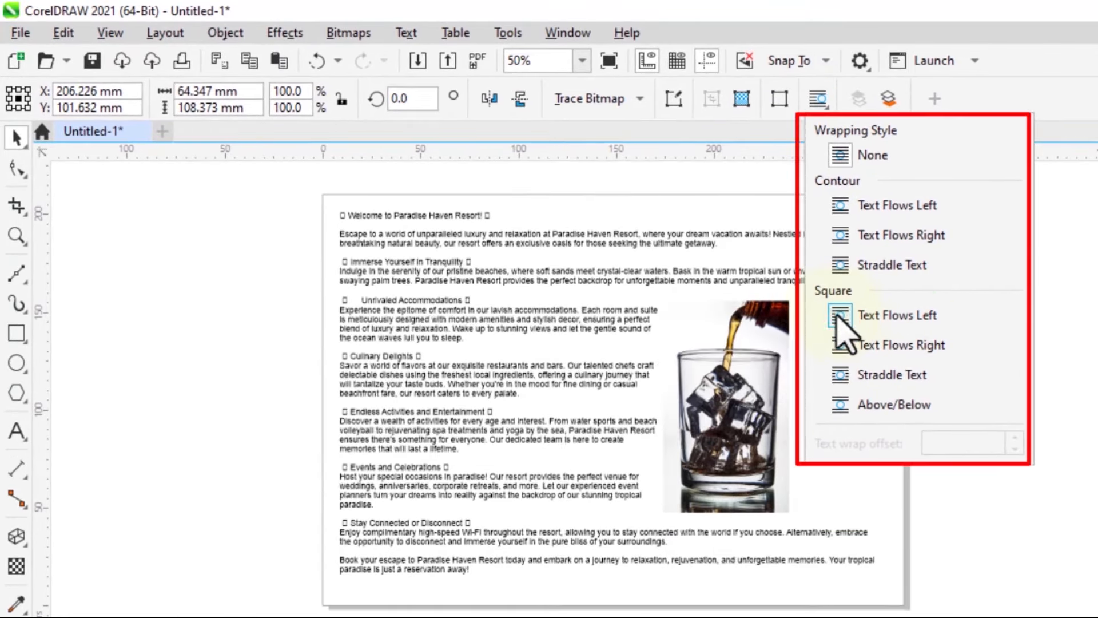
{"action": "left_click", "coordinate": [838, 346]}
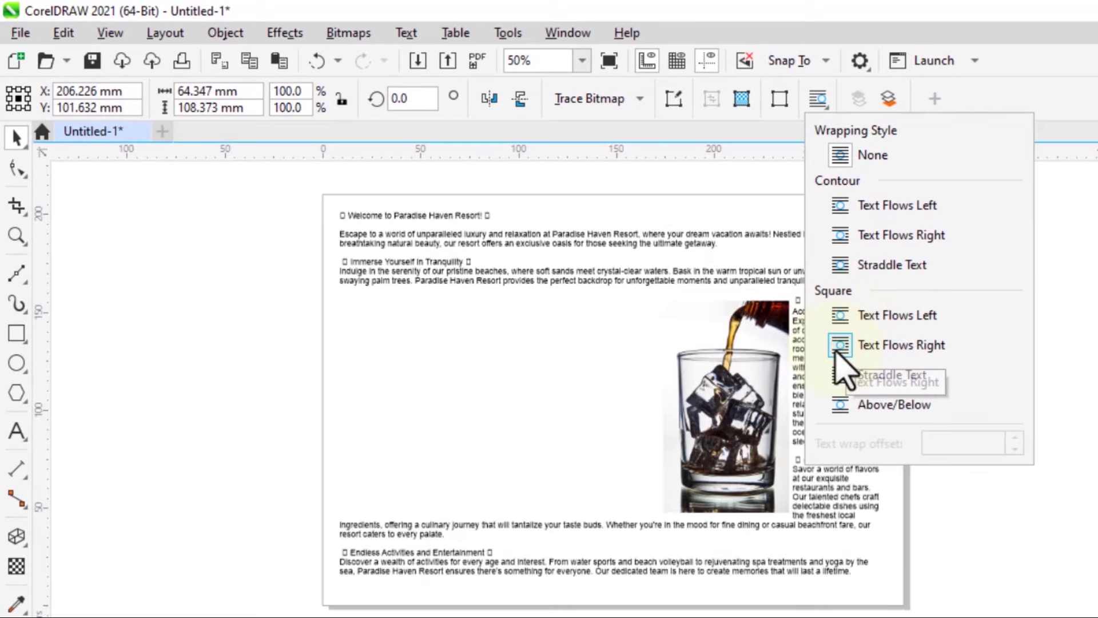
{"action": "left_click", "coordinate": [840, 375]}
{"action": "left_click", "coordinate": [840, 405]}
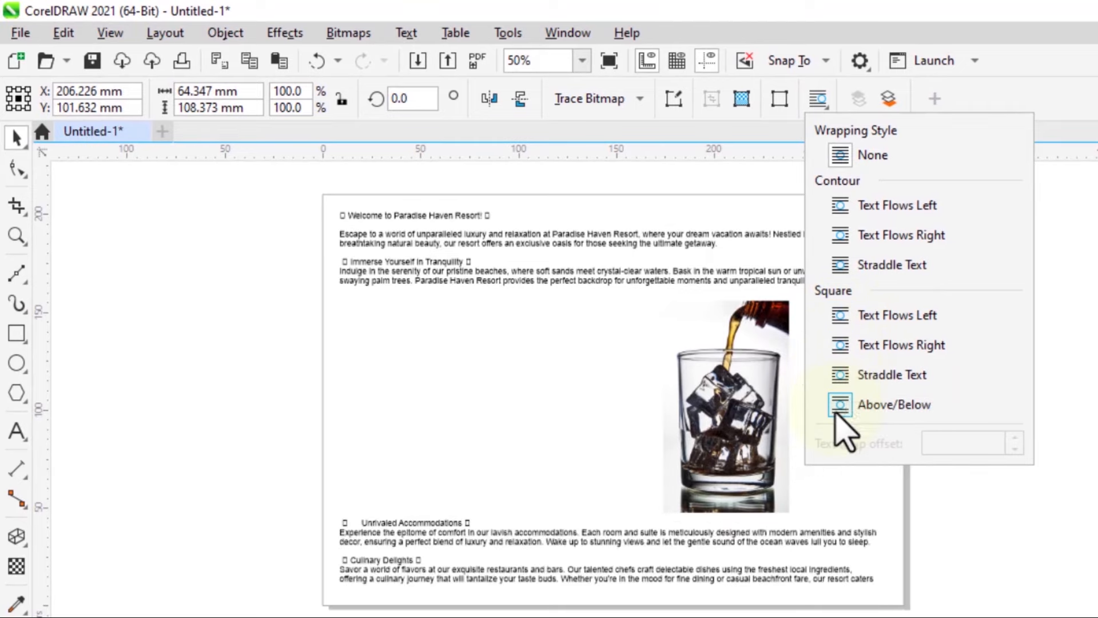
{"action": "left_click", "coordinate": [859, 345]}
{"action": "left_click", "coordinate": [841, 314]}
{"action": "left_click", "coordinate": [841, 264]}
{"action": "left_click", "coordinate": [840, 235]}
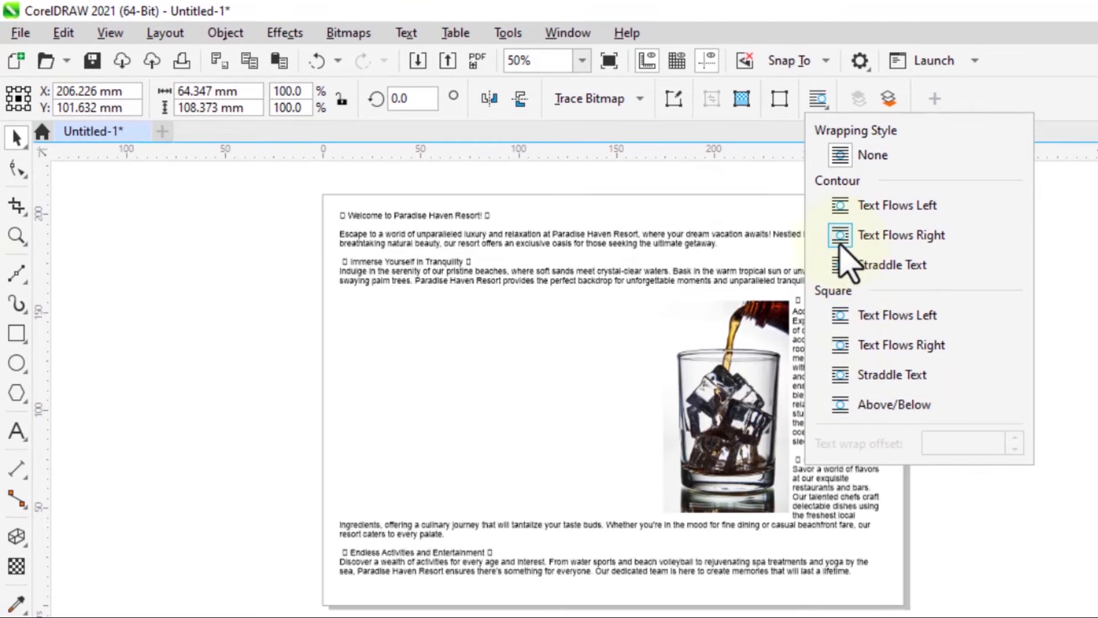
{"action": "left_click", "coordinate": [839, 205]}
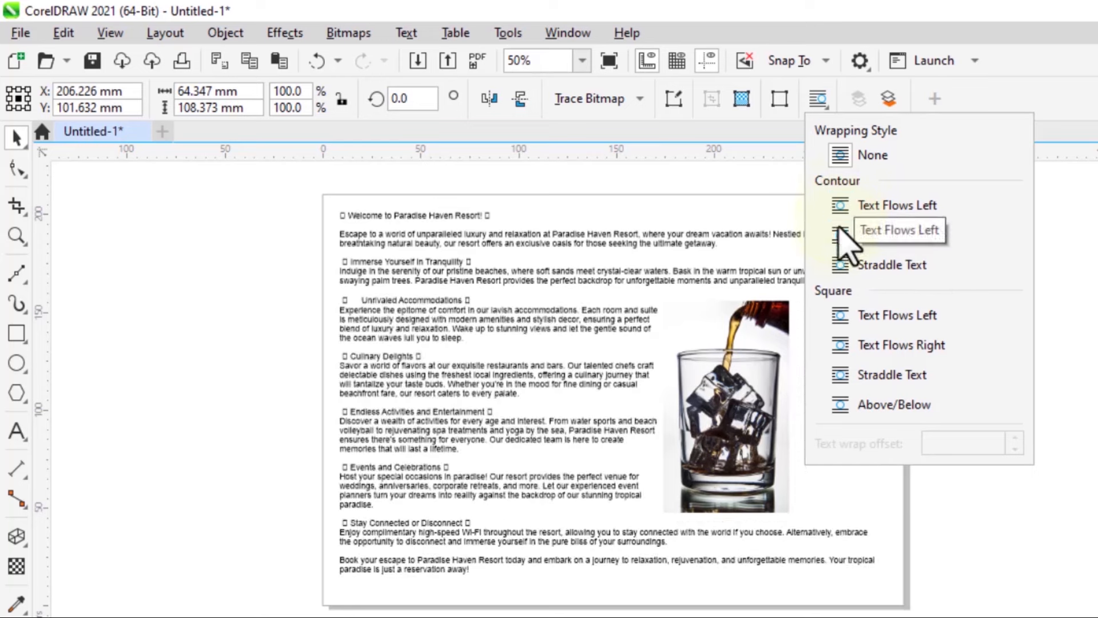
- Apply the contour Straddle Text wrapping style to the ice-cubes image and shift the image sideways towards the middle of the text
{"action": "left_click", "coordinate": [841, 264]}
{"action": "left_click", "coordinate": [838, 266]}
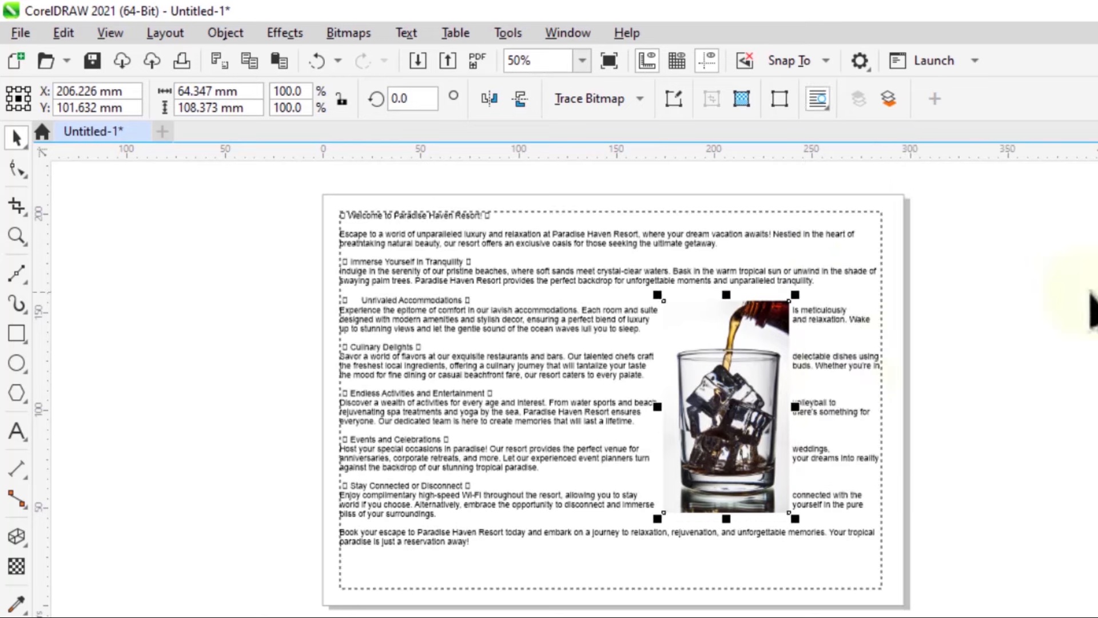
{"action": "left_click_drag", "start_coordinate": [748, 414], "coordinate": [657, 411]}
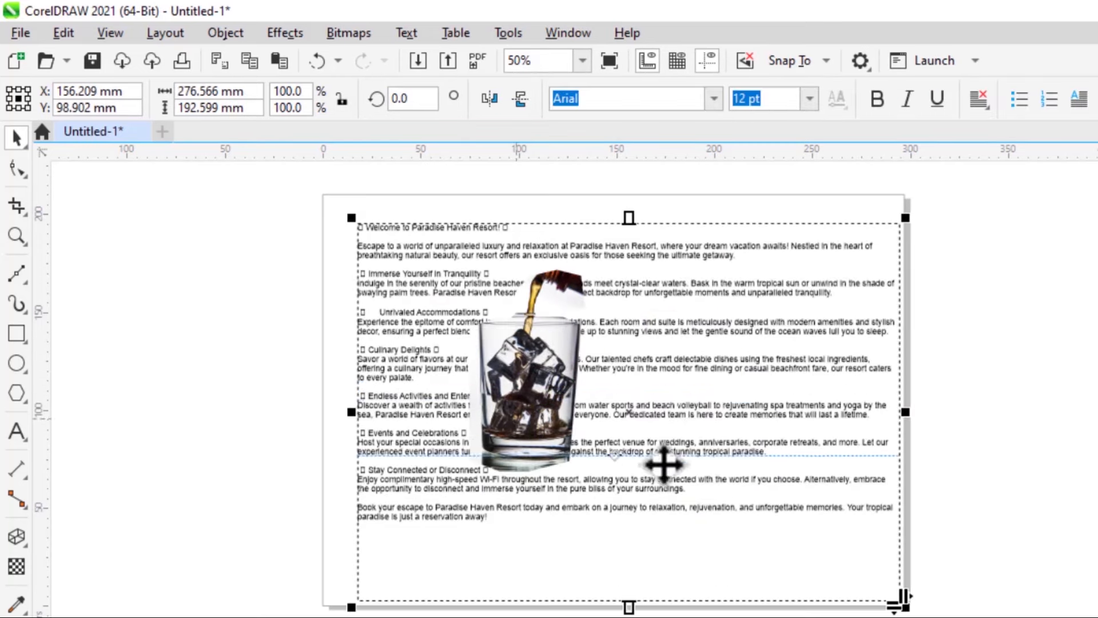
- Divide the paragraph text frame into 3 columns of equal width, keeping the current frame width
{"action": "left_click", "coordinate": [1048, 344]}
{"action": "left_click", "coordinate": [779, 444]}
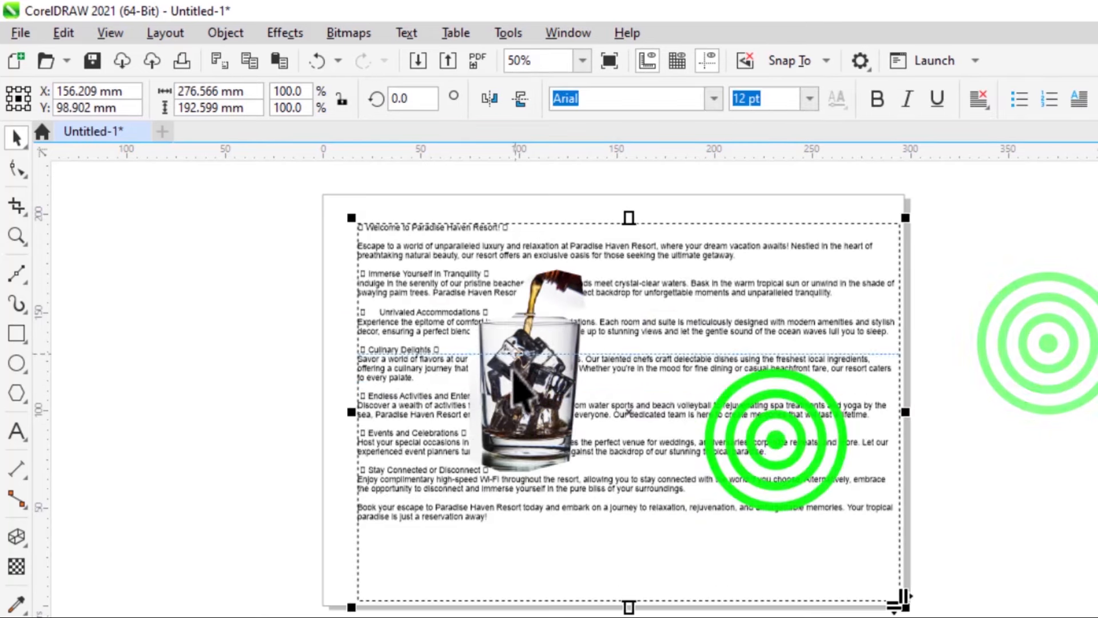
{"action": "left_click", "coordinate": [406, 33]}
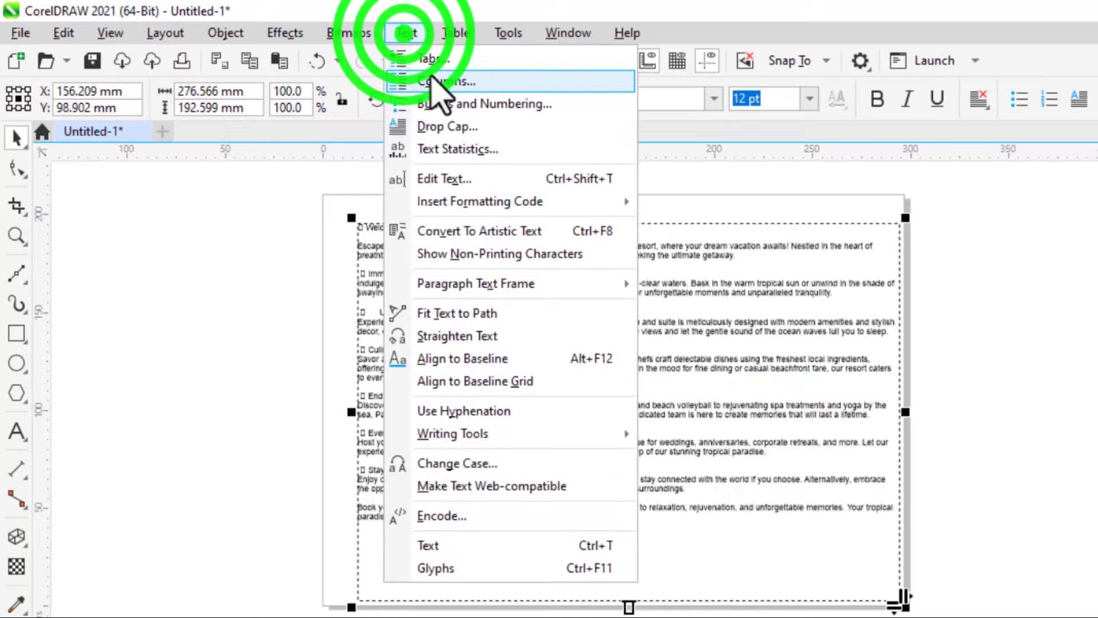
{"action": "left_click", "coordinate": [443, 80]}
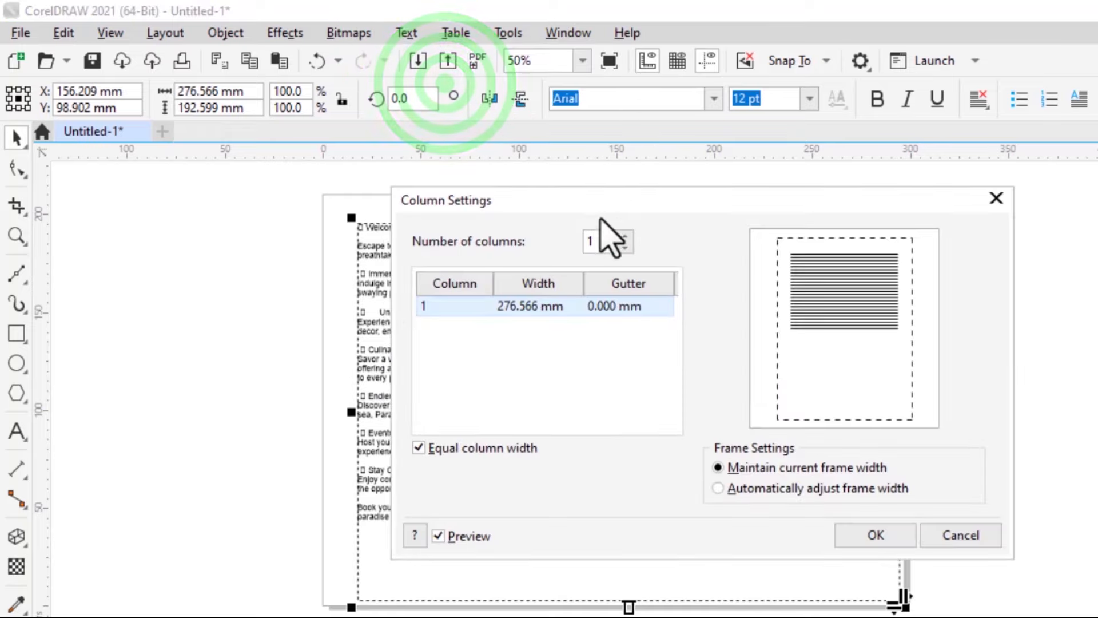
{"action": "left_click", "coordinate": [623, 235]}
{"action": "left_click", "coordinate": [589, 222]}
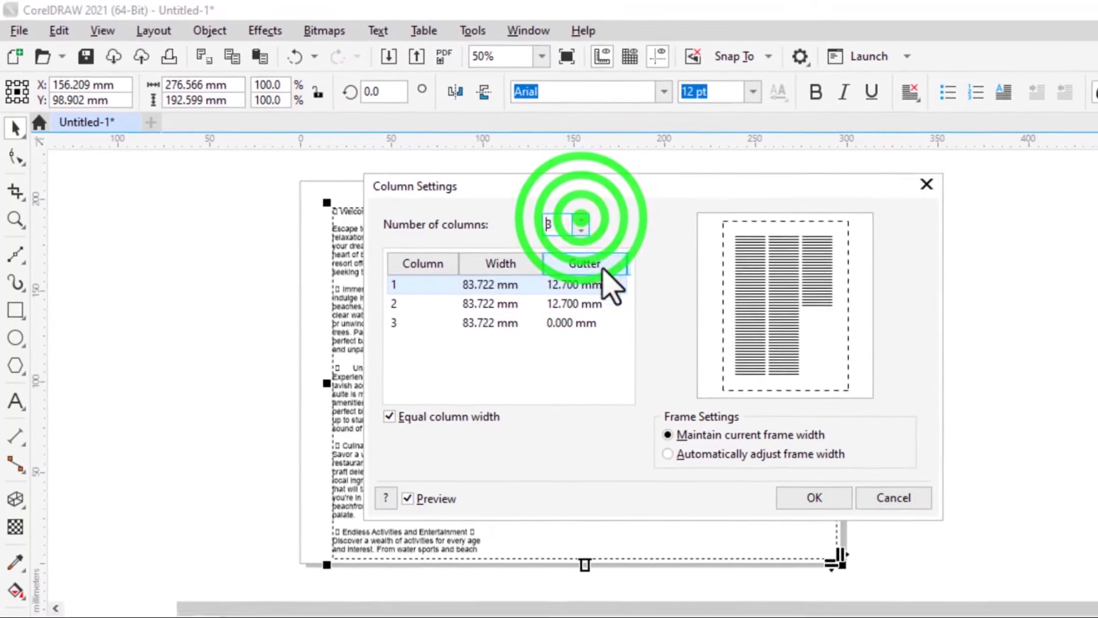
{"action": "left_click", "coordinate": [829, 503]}
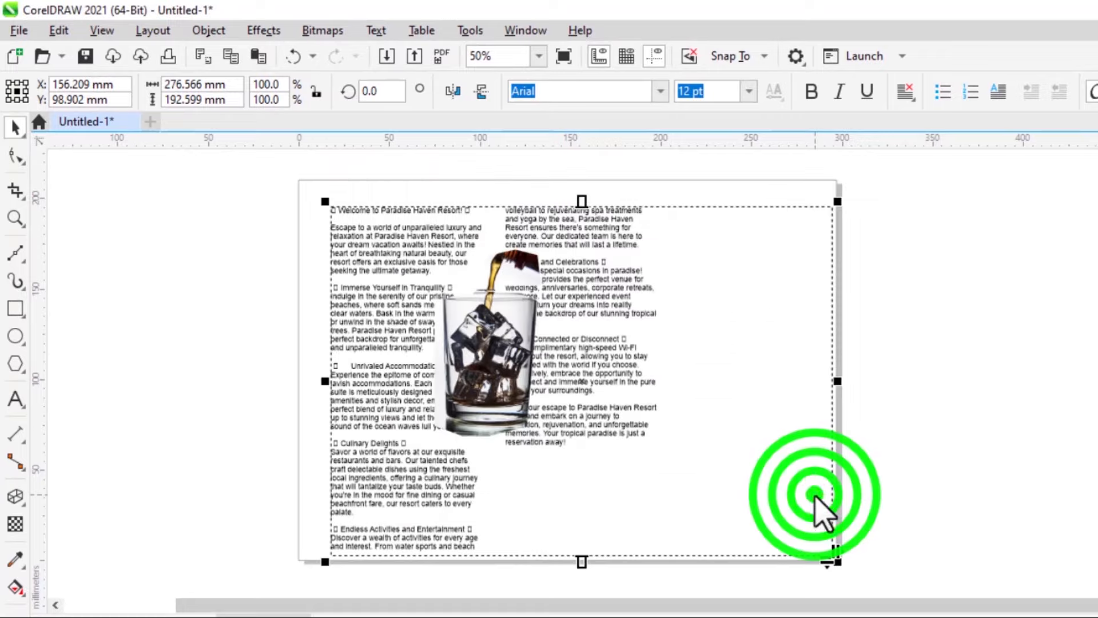
{"action": "left_click", "coordinate": [731, 505]}
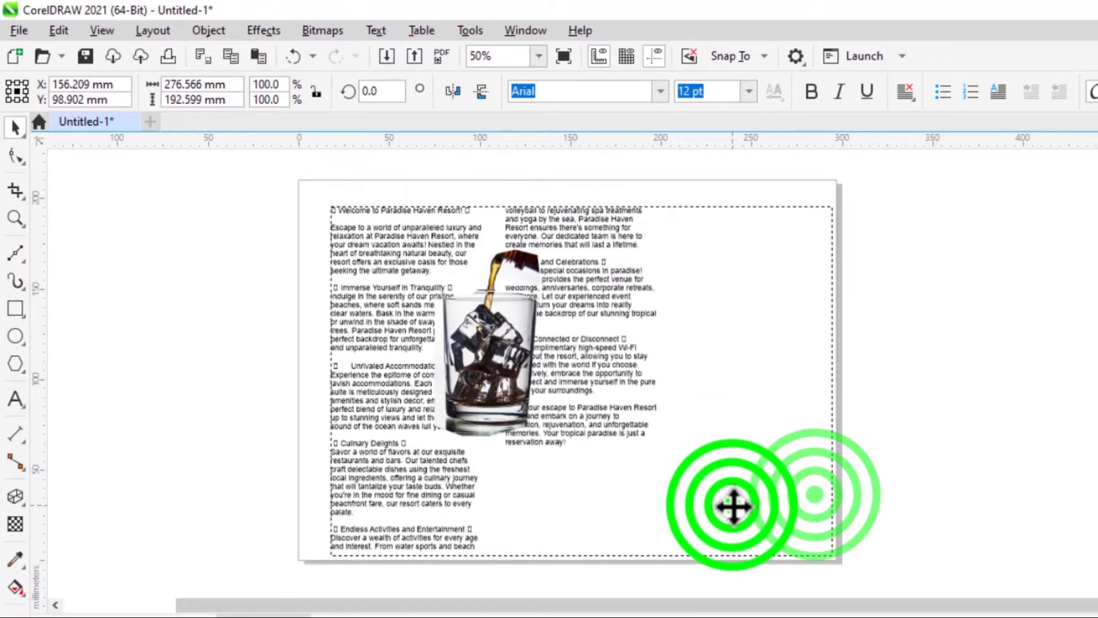
{"action": "left_click_drag", "start_coordinate": [460, 366], "coordinate": [504, 389]}
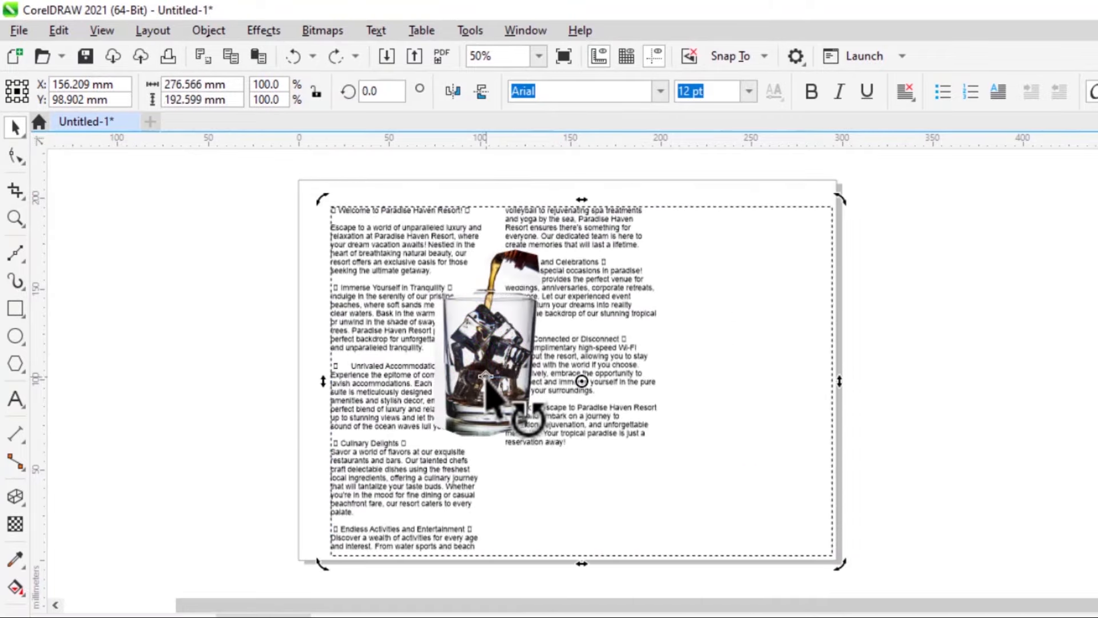
{"action": "key", "text": "ctrl+z"}
{"action": "left_click", "coordinate": [1028, 402]}
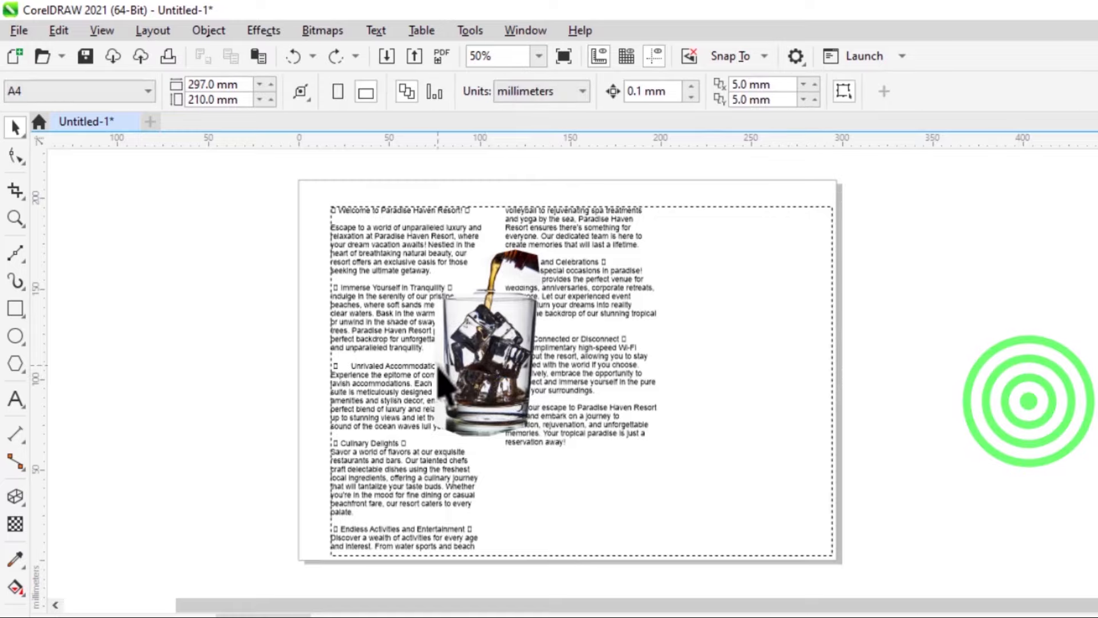
- Nudge the cut-out glass to about X 104 mm, Y 103 mm and apply the contour Straddle Text wrapping style to it
{"action": "left_click", "coordinate": [481, 327]}
{"action": "left_click_drag", "start_coordinate": [476, 347], "coordinate": [479, 360]}
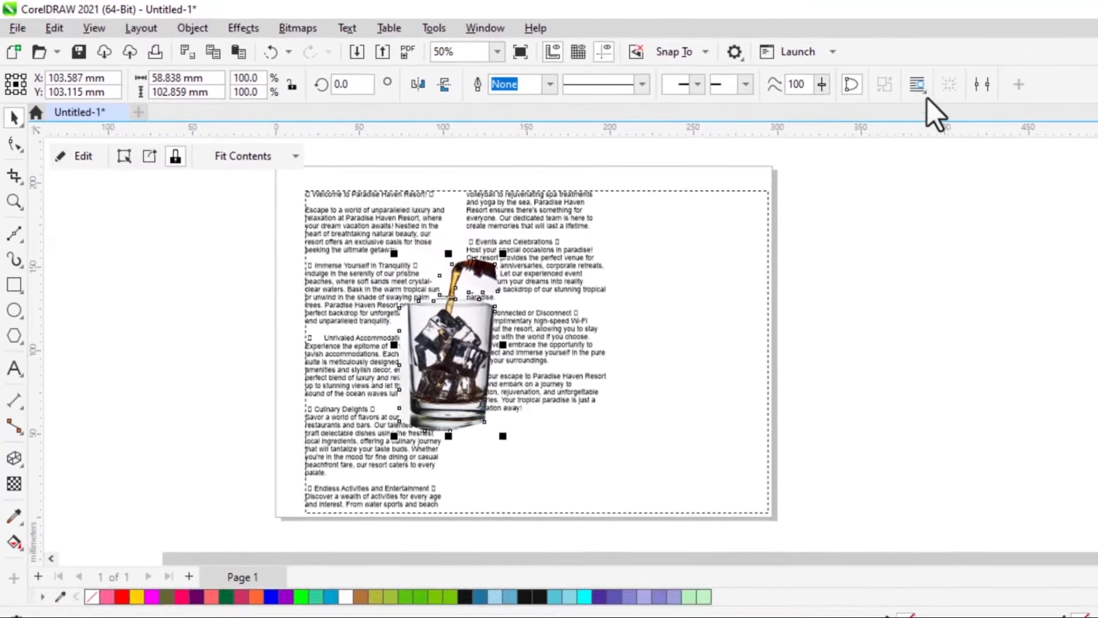
{"action": "left_click", "coordinate": [932, 86]}
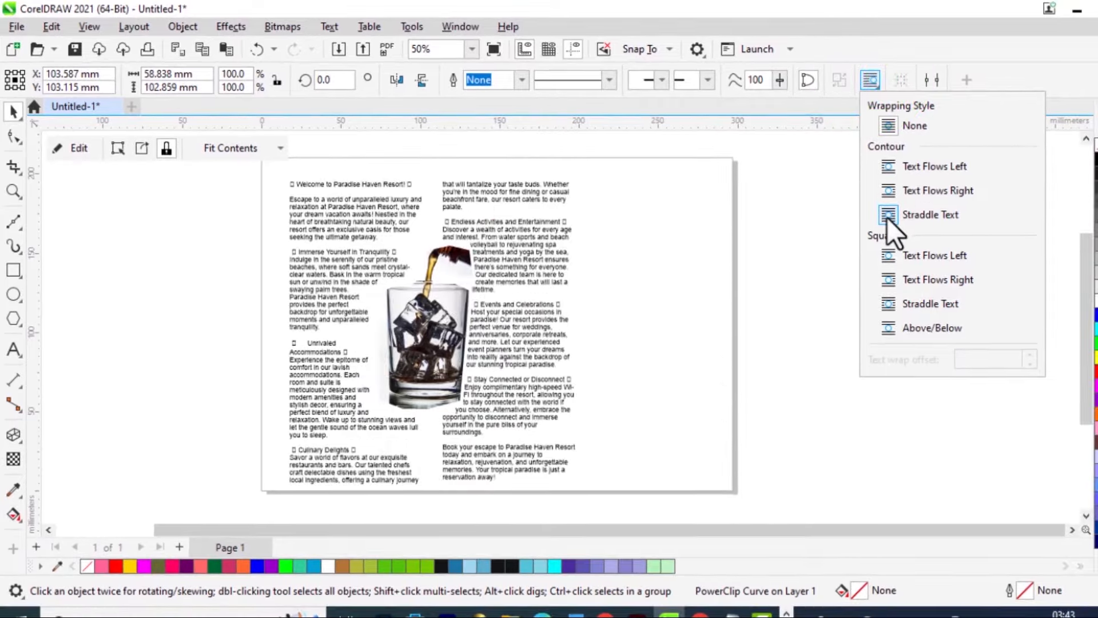
{"action": "left_click", "coordinate": [886, 214]}
{"action": "left_click", "coordinate": [767, 264]}
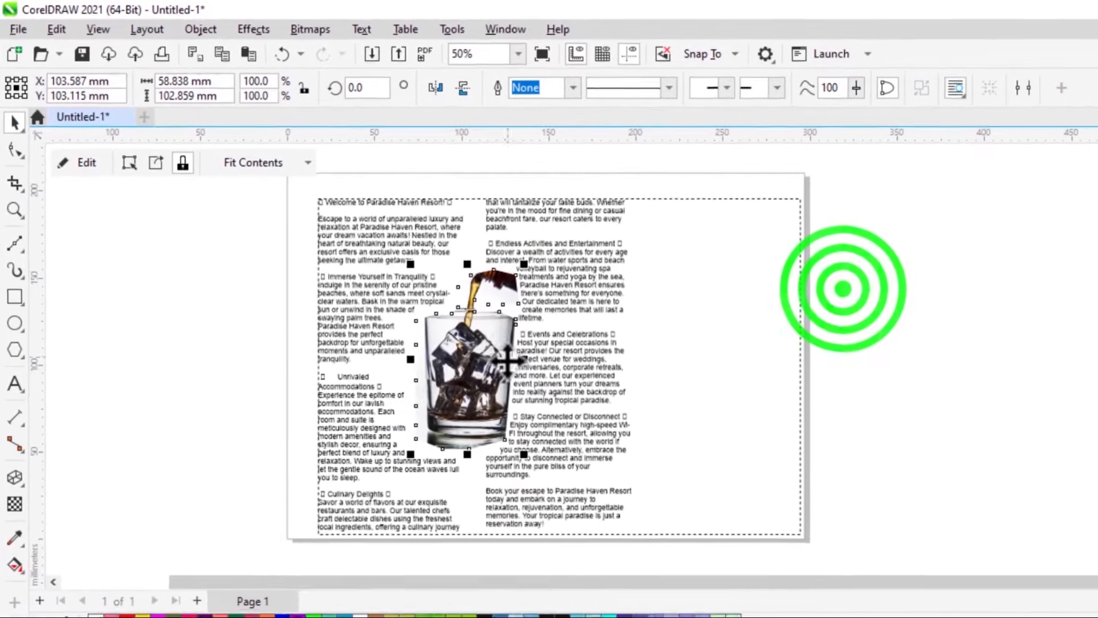
- Reposition the wrapped glass high and low between the first two columns, leave it in the lower part of the second column, and deselect
{"action": "left_click_drag", "start_coordinate": [430, 348], "coordinate": [438, 278]}
{"action": "left_click_drag", "start_coordinate": [502, 318], "coordinate": [502, 319]}
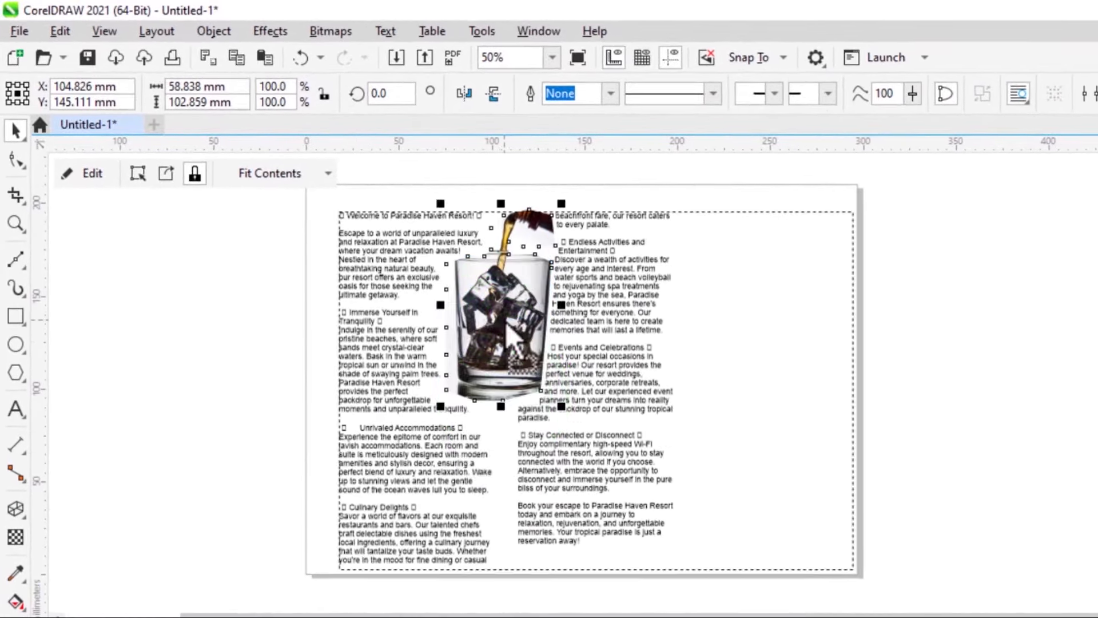
{"action": "left_click", "coordinate": [714, 314]}
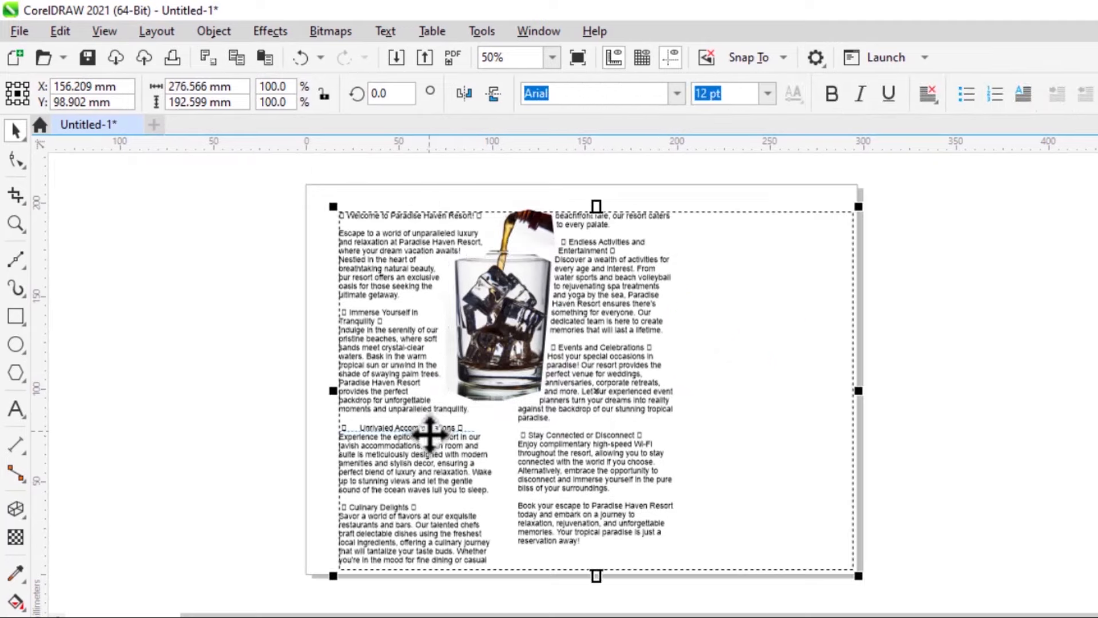
{"action": "left_click_drag", "start_coordinate": [480, 276], "coordinate": [506, 418]}
{"action": "left_click", "coordinate": [708, 393]}
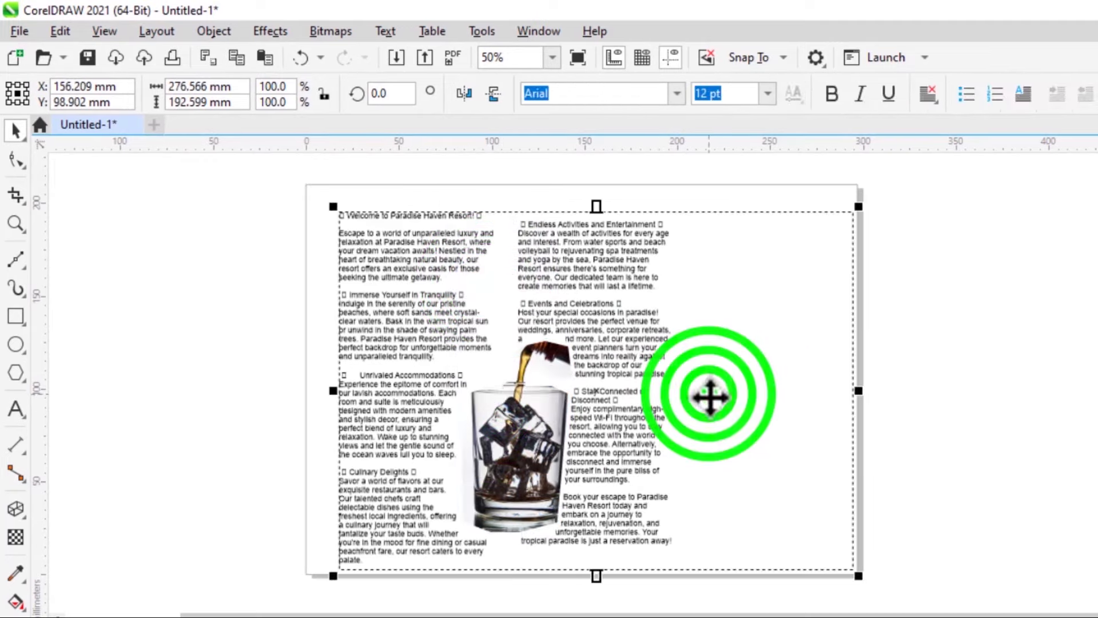
{"action": "left_click_drag", "start_coordinate": [543, 473], "coordinate": [590, 486]}
{"action": "left_click", "coordinate": [808, 315]}
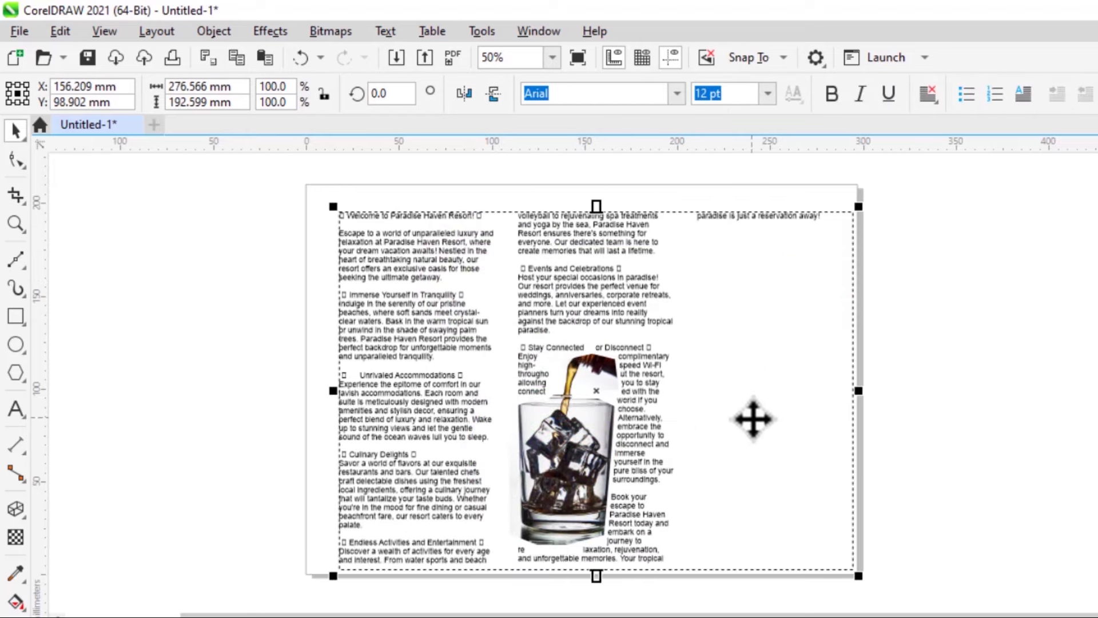
{"action": "left_click", "coordinate": [753, 334]}
{"action": "left_click", "coordinate": [1000, 352]}
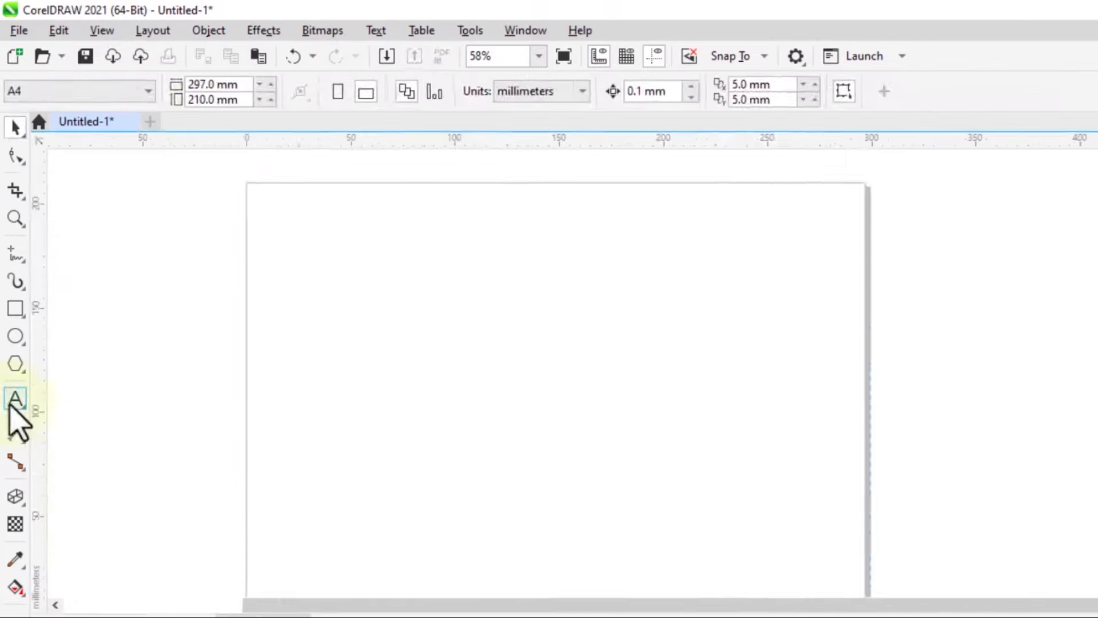
- Add the World War I article as a paragraph text frame on the page and lay it out in two columns
{"action": "double_click", "coordinate": [14, 337]}
{"action": "type", "text": "World War I, an international conflict that in 1914–18 embroiled most of the nations of Europe along with Russia, the United States, the Middle East, and other regions. The war pitted the Central Powers—mainly Germany, Austria-Hungary, and Turkey—against the Allies—mainly France, Great Britain, Russia, Italy, Japan, and, from 1917, the United States. It ended with the defeat of the Central Powers. The war was virtually unprecedented in the slaughter, carnage, and destruction it caused.  World War I World War I A collection of significant facts about World War I. Explore the roles of Marie Curie, Mabel St. Clair Stobart, and Aileen Cole Stewart in World War I Explore the roles of Marie Curie, Mabel St. Clair Stobart, and Aileen Cole Stewart in World War I Three notable women of World War I: Marie Curie, Mabel St. Clair Stobart, and Aileen Cole Stewart. See all videos for this article World War I was one of the great watersheds of 20th-century geopolitical history. It led to the fall of four great imperial dynasties (in Germany, Russia, Austria-Hungary, and Turkey), resulted in the Bolshevik Revolution in Russia, and, in its destabilization of European society, laid the groundwork for World War II.  The last surviving veterans of World War I were American serviceman Frank Buckles (died in February 2011), British-born Australian serviceman Claude Choules (died in May 2011), and British servicewoman Florence Green (died in February 2012), the last surviving veteran of the war."}
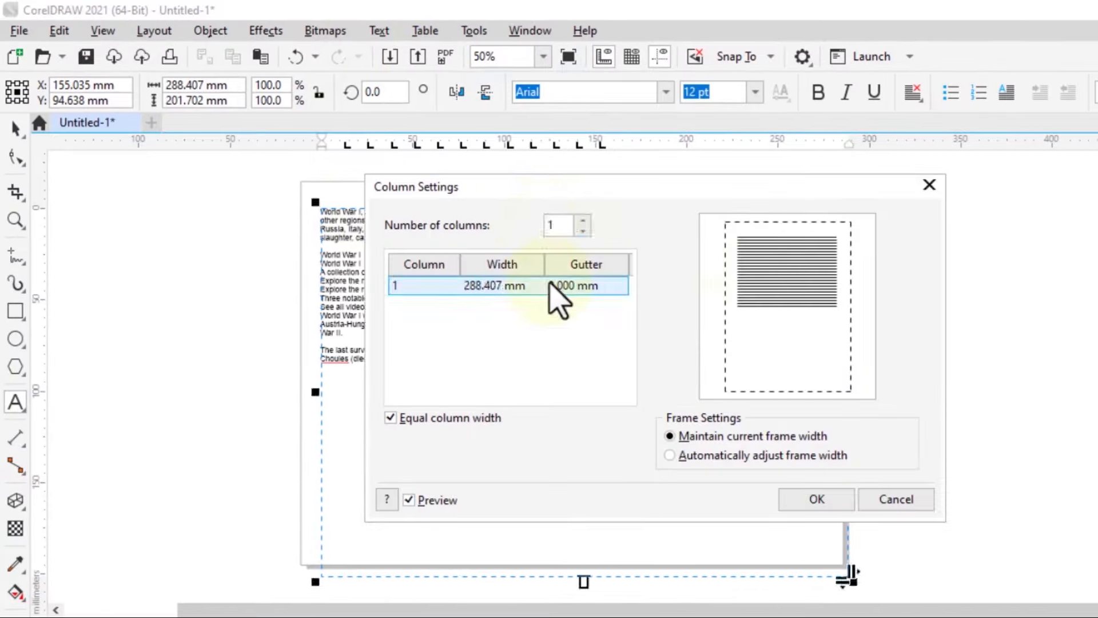
{"action": "left_click", "coordinate": [583, 220]}
{"action": "left_click", "coordinate": [583, 220]}
{"action": "left_click", "coordinate": [582, 220]}
{"action": "left_click", "coordinate": [582, 231]}
{"action": "left_click", "coordinate": [582, 230]}
{"action": "left_click", "coordinate": [817, 499]}
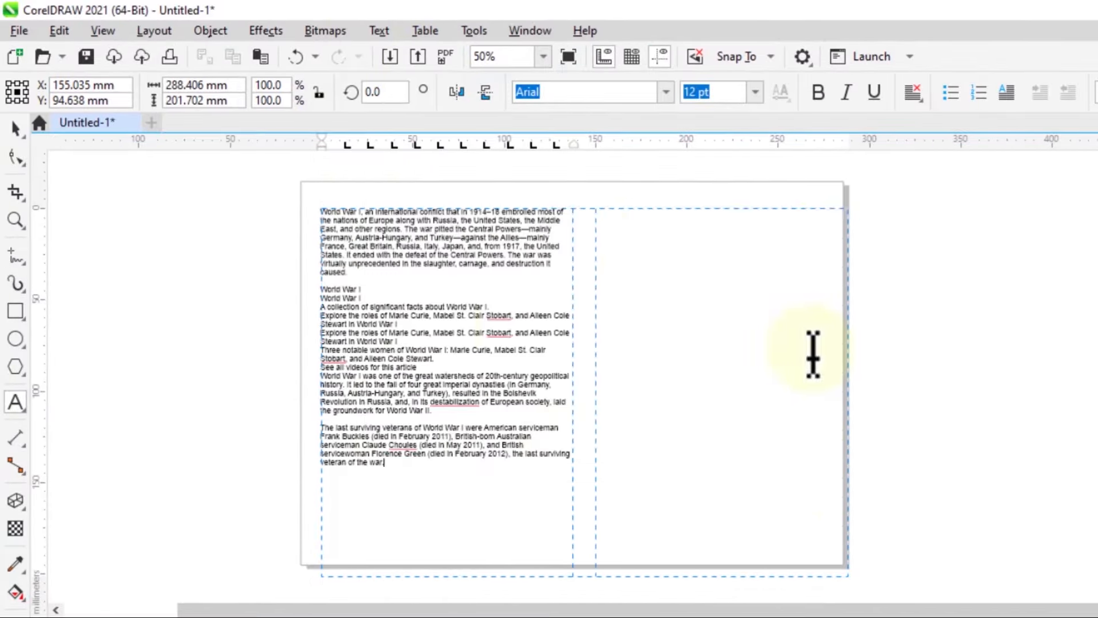
- Scale down the two-column text frame from its lower-right corner and deselect it
{"action": "key", "text": "ctrl+space"}
{"action": "mouse_move", "coordinate": [854, 581]}
{"action": "left_mouse_down"}
{"action": "mouse_move", "coordinate": [817, 531]}
{"action": "mouse_move", "coordinate": [659, 446]}
{"action": "left_mouse_up"}
{"action": "key", "text": "Escape"}
{"action": "left_click", "coordinate": [389, 273]}
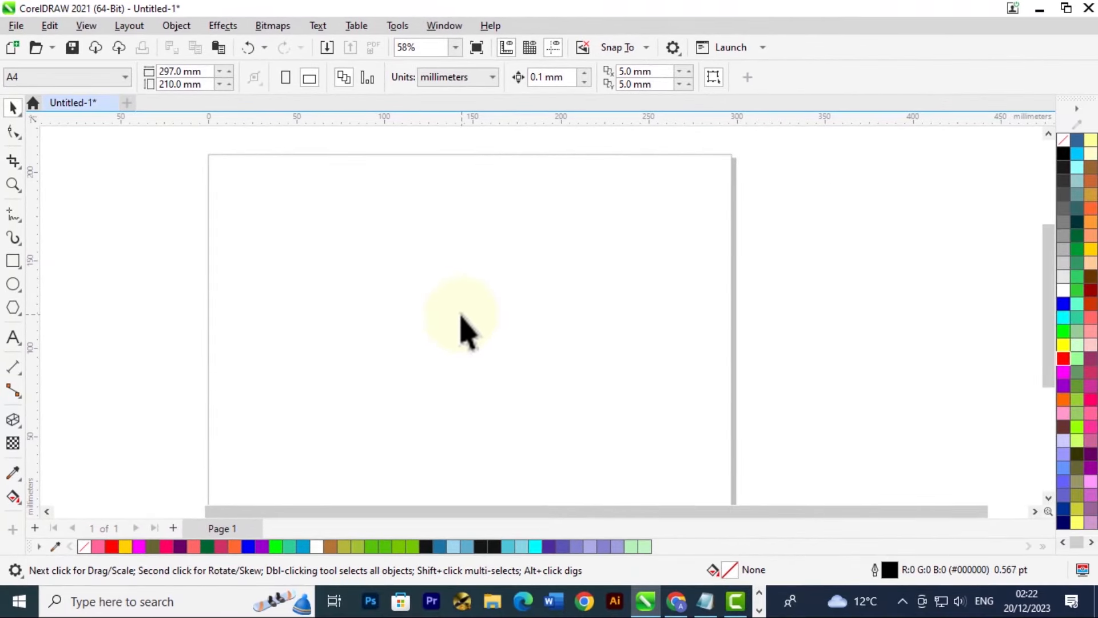
- Switch to Notepad, copy the entire World War I article text, and return to CorelDRAW
{"action": "left_click", "coordinate": [705, 601]}
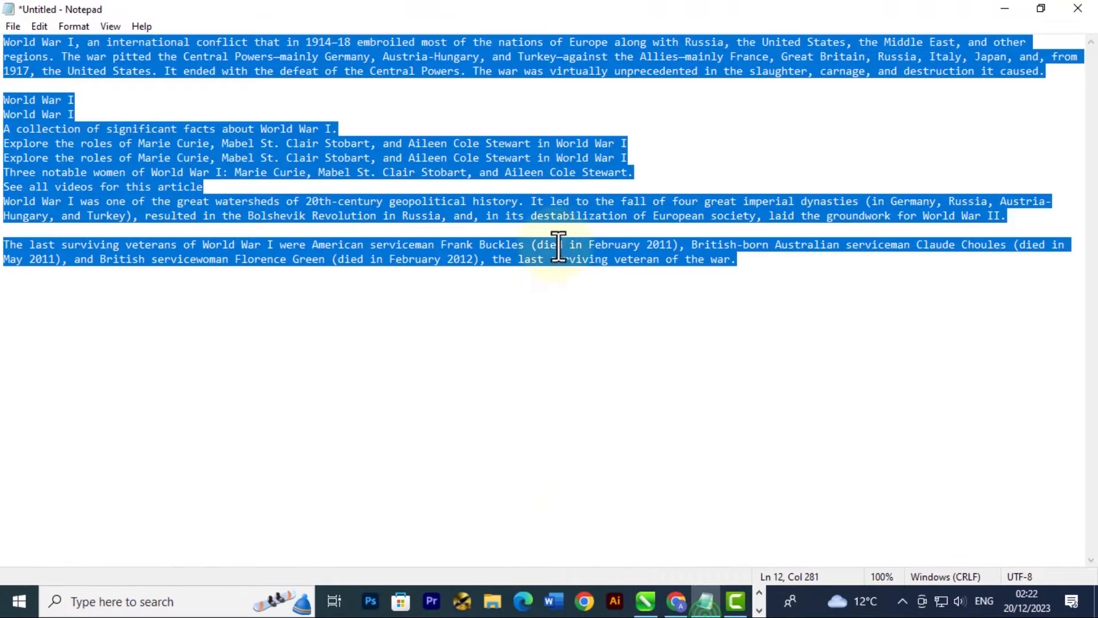
{"action": "left_click", "coordinate": [269, 420]}
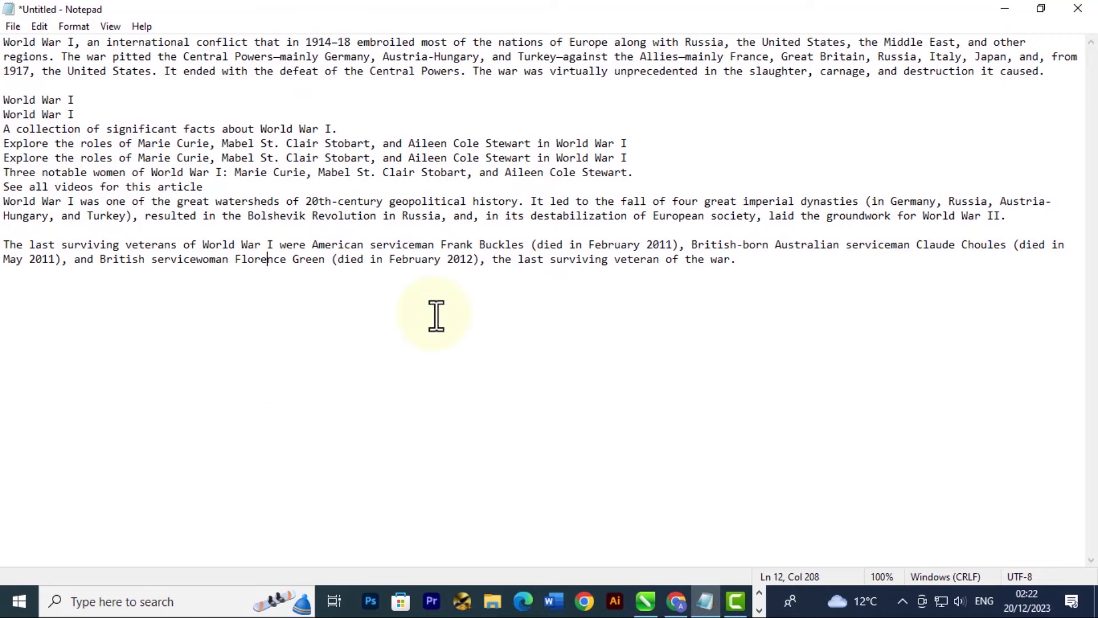
{"action": "key", "text": "ctrl+a"}
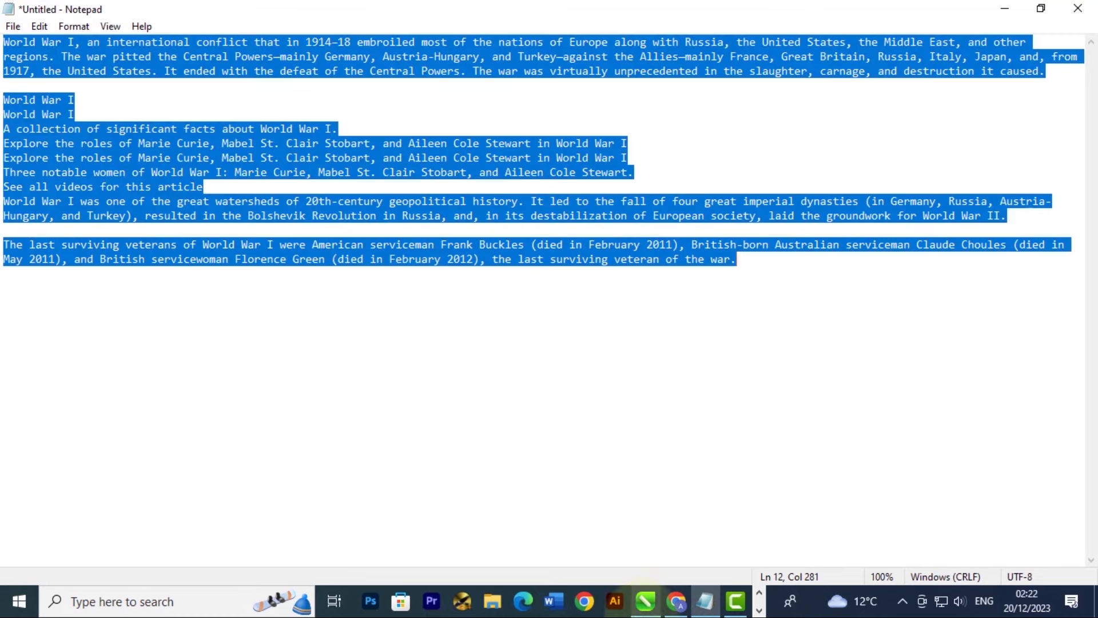
{"action": "left_click", "coordinate": [645, 601]}
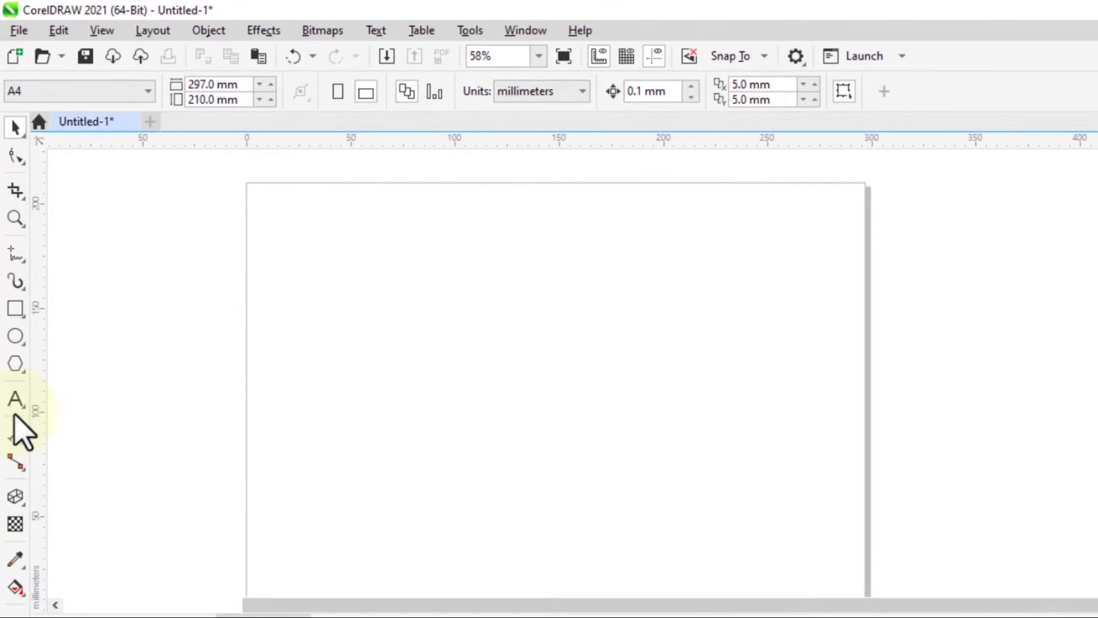
- Draw a paragraph text frame about 288 × 202 mm over the page and paste the copied World War I article into it
{"action": "left_click", "coordinate": [13, 401]}
{"action": "left_click_drag", "start_coordinate": [269, 213], "coordinate": [871, 590]}
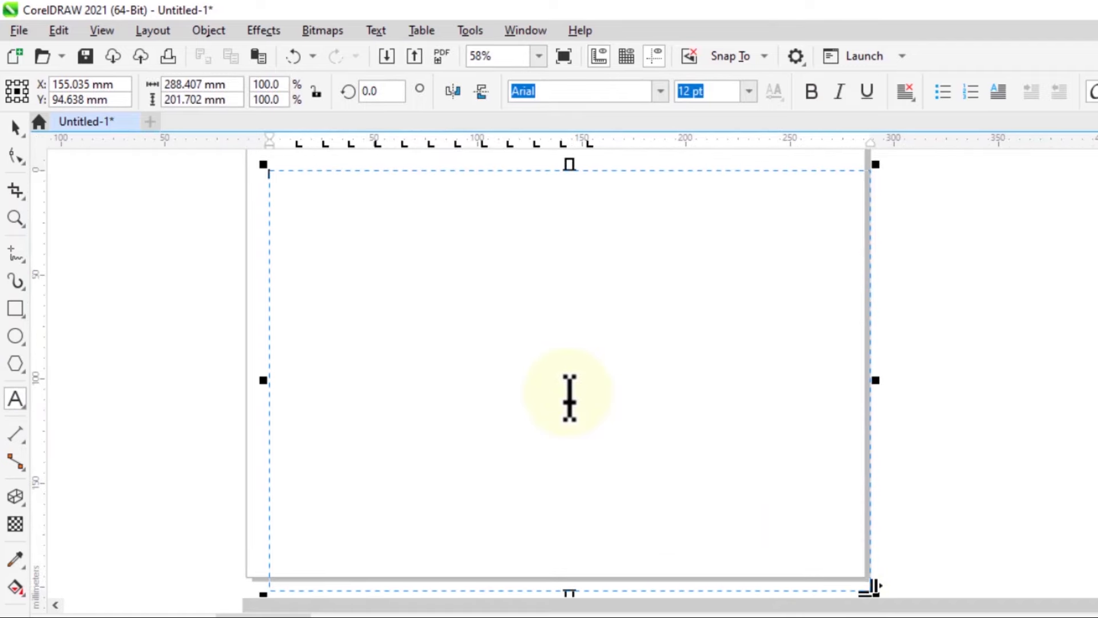
{"action": "key", "text": "ctrl+v"}
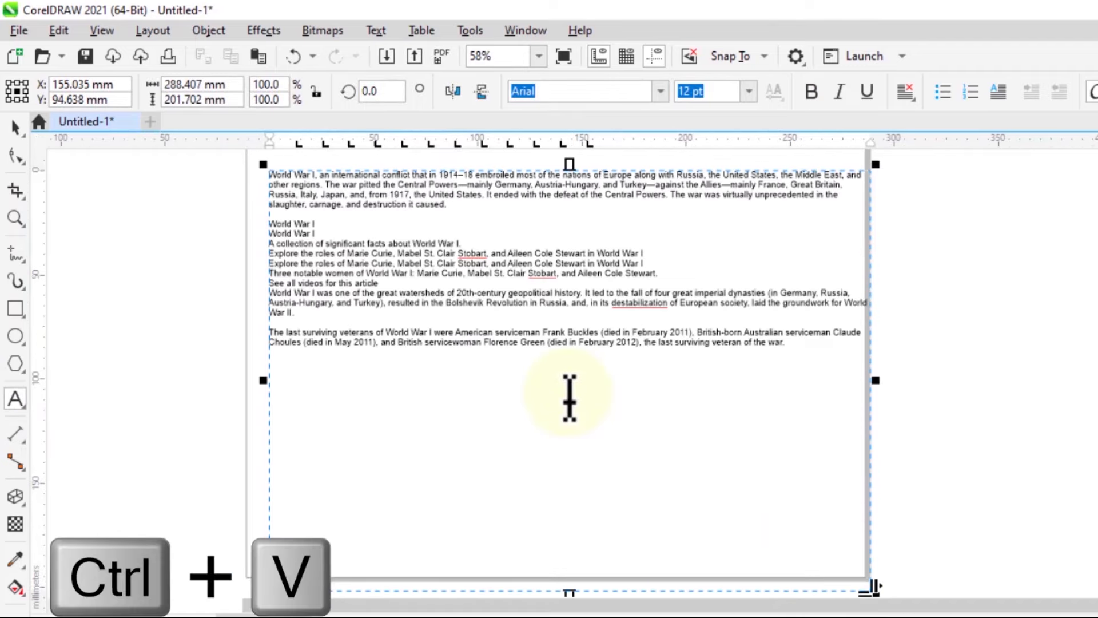
{"action": "scroll", "coordinate": [647, 452], "scroll_direction": "up", "scroll_amount": 1}
{"action": "scroll", "coordinate": [646, 452], "scroll_direction": "down", "scroll_amount": 2}
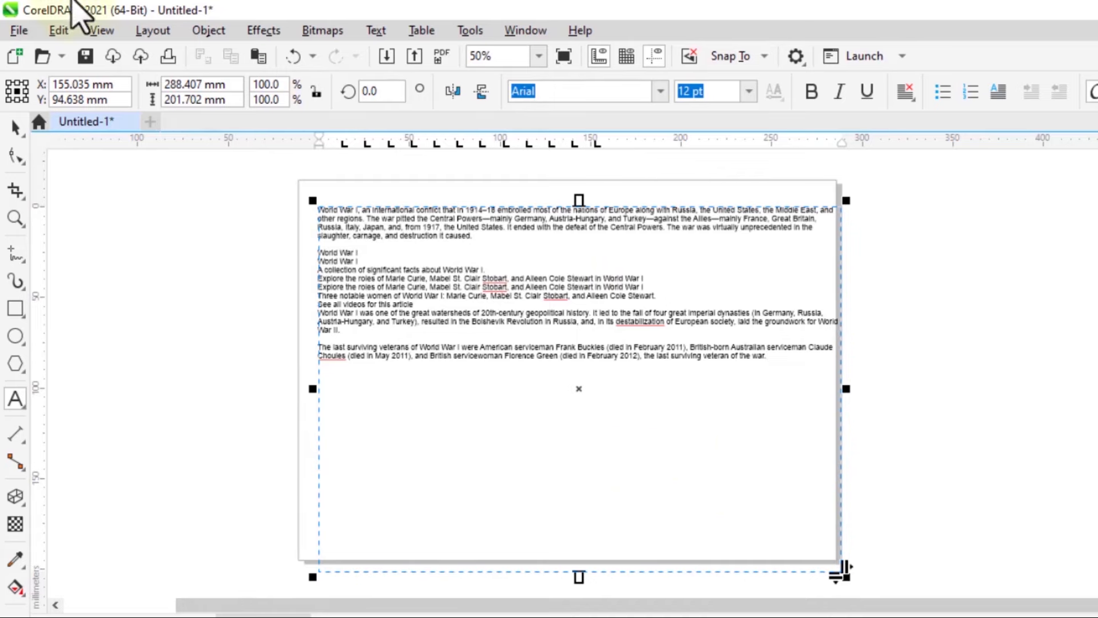
- Set the World War I text frame to two columns of equal width, maintaining the current frame width
{"action": "left_click", "coordinate": [378, 32]}
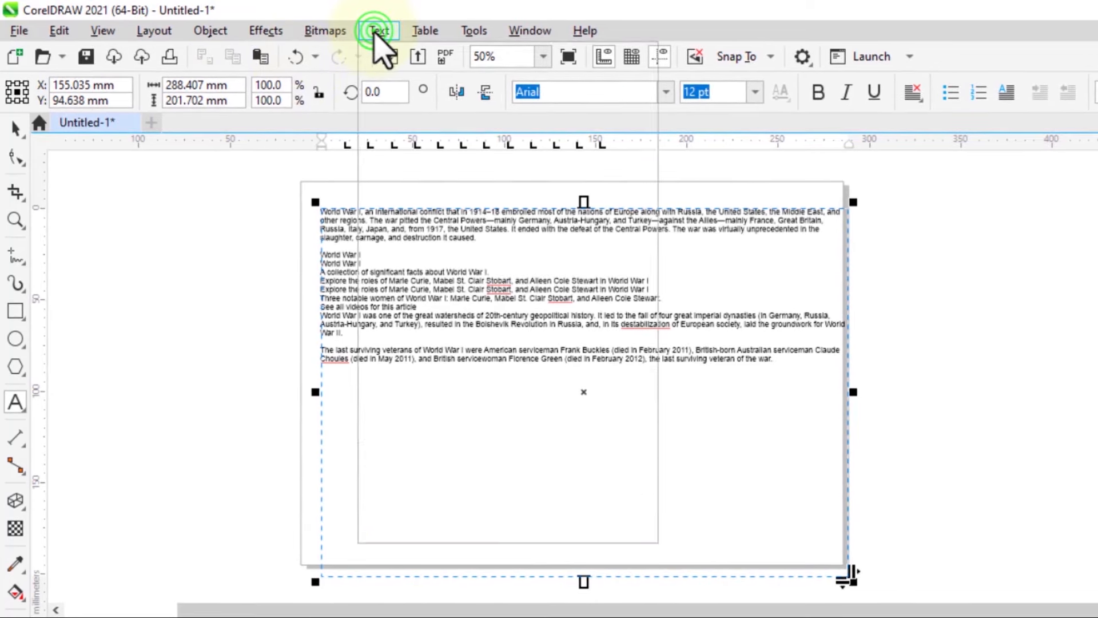
{"action": "left_click", "coordinate": [429, 76]}
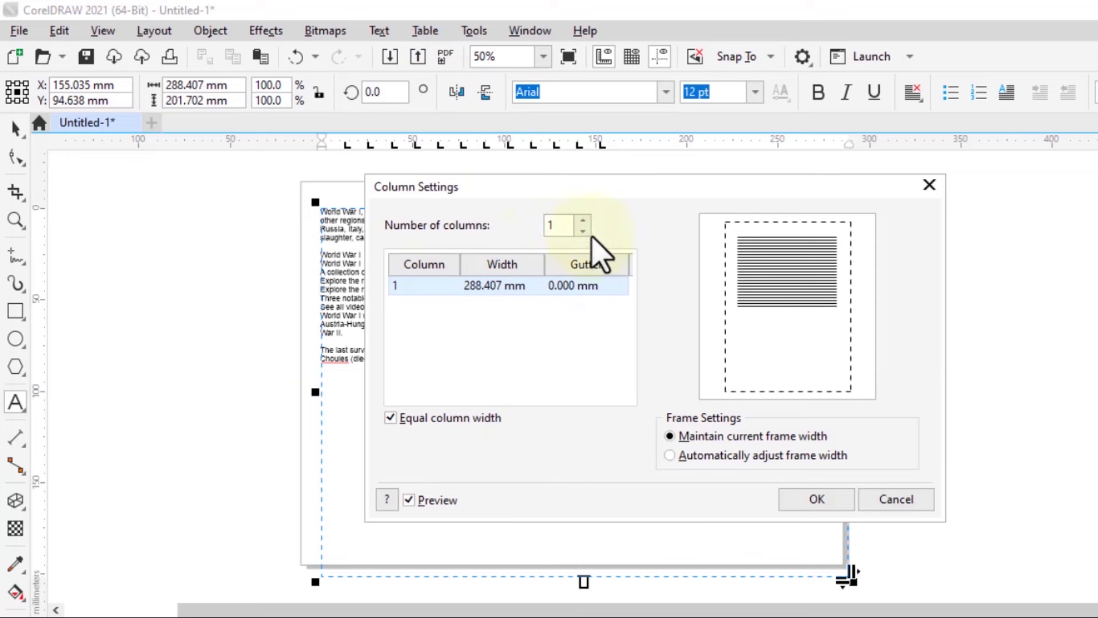
{"action": "left_click", "coordinate": [583, 221]}
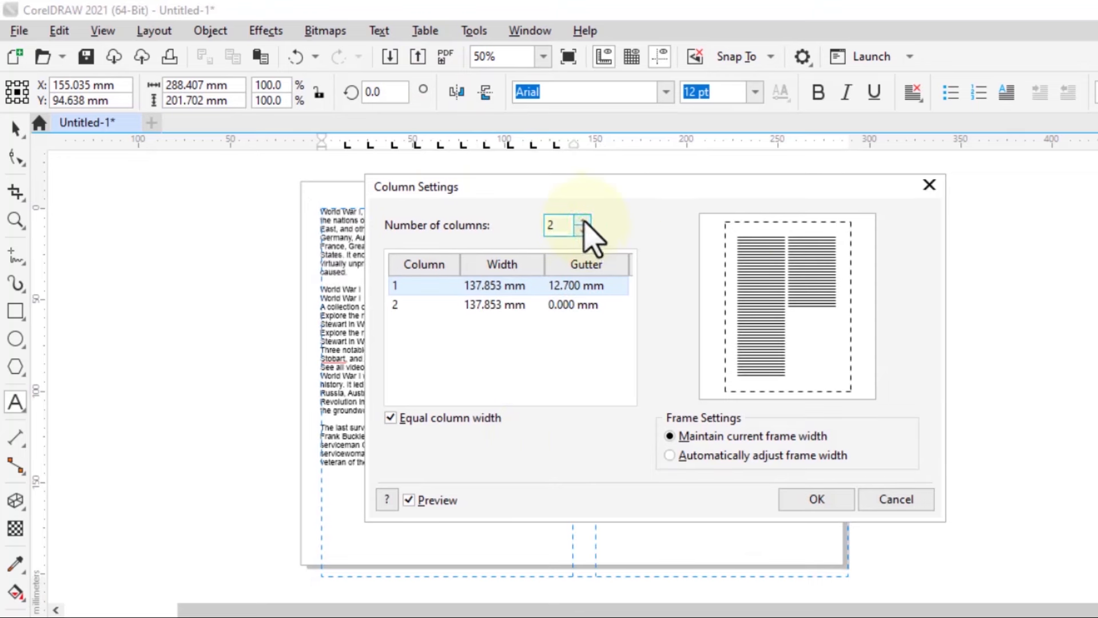
{"action": "left_click", "coordinate": [584, 220]}
{"action": "left_click", "coordinate": [584, 220]}
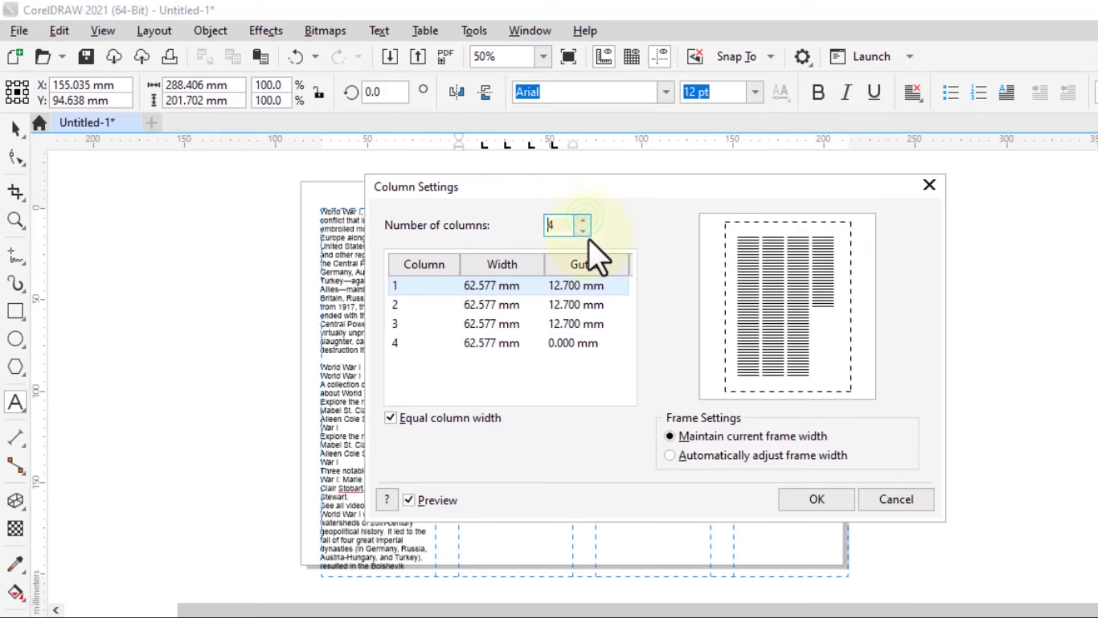
{"action": "left_click", "coordinate": [583, 232]}
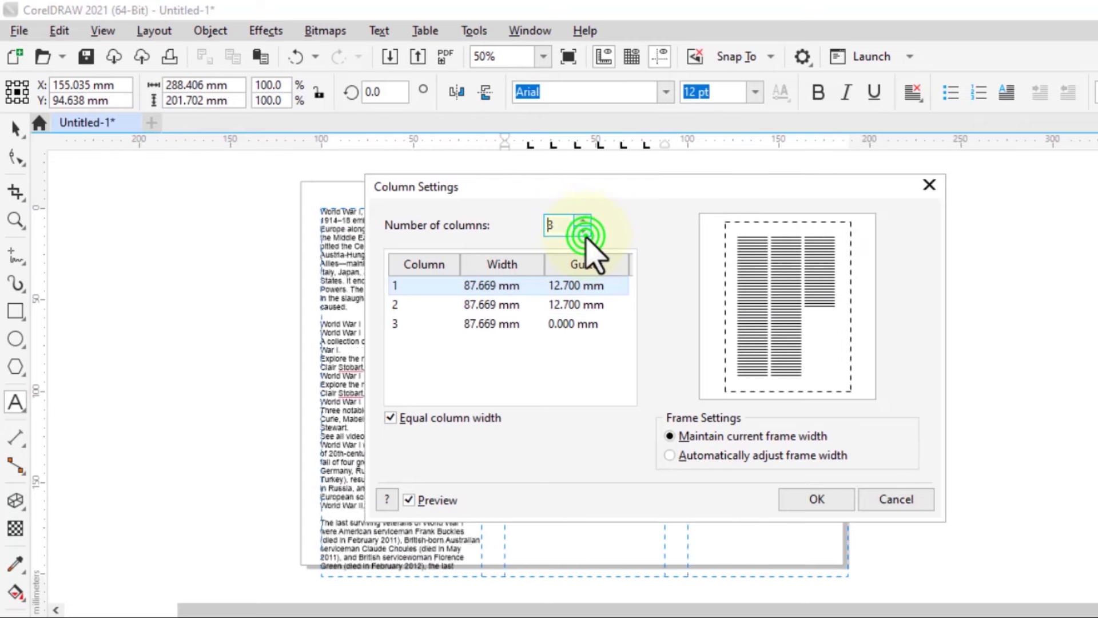
{"action": "left_click", "coordinate": [584, 232]}
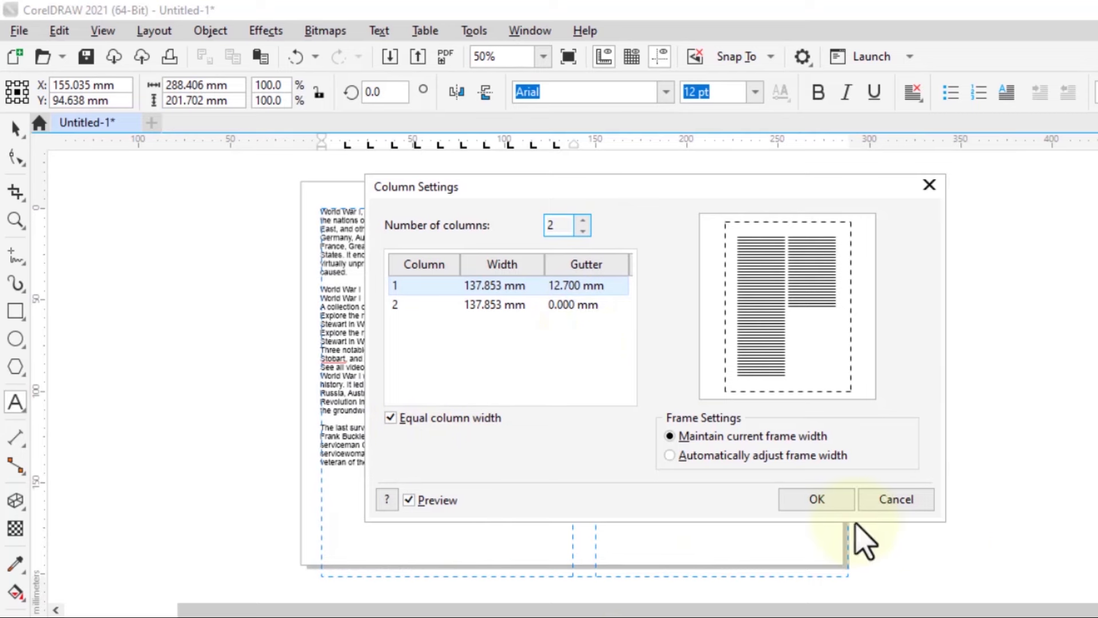
{"action": "left_click", "coordinate": [818, 500]}
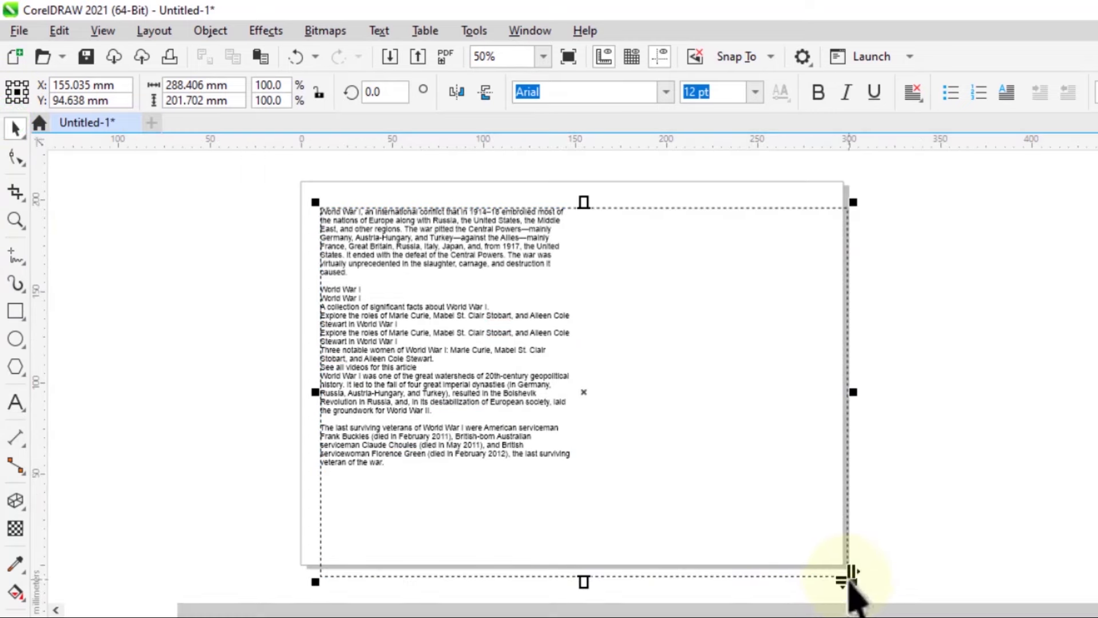
- Scale the two-column text frame down to about 182 × 127 mm from its lower-right corner and deselect it
{"action": "left_click", "coordinate": [847, 582]}
{"action": "left_click_drag", "start_coordinate": [845, 578], "coordinate": [722, 451]}
{"action": "left_click", "coordinate": [741, 482]}
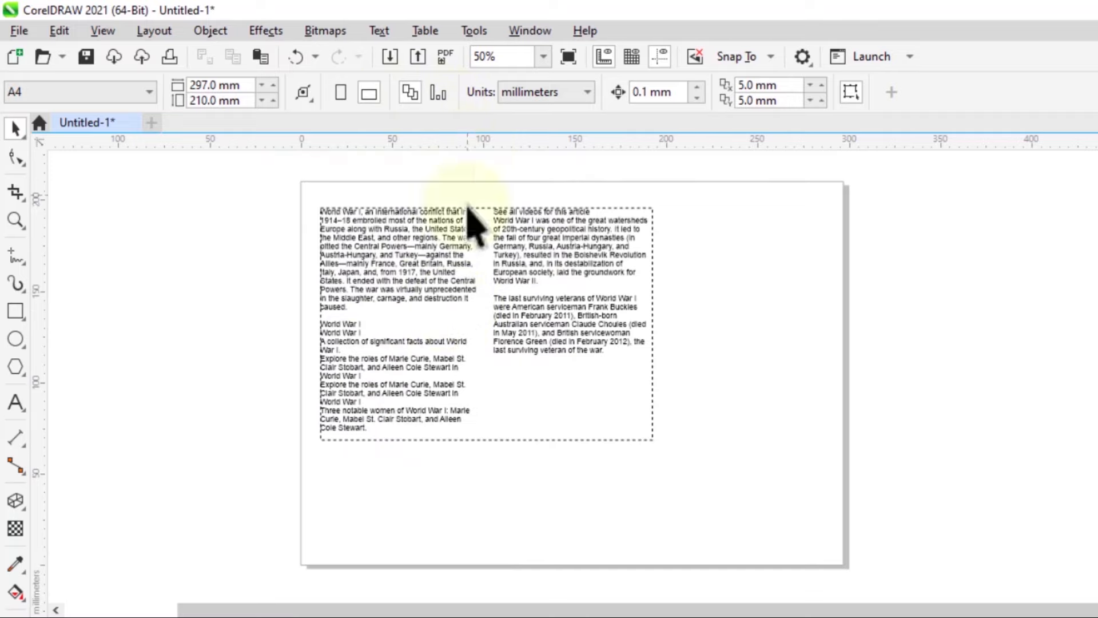
- Change the resized World War I text frame to three equal-width columns
{"action": "left_click", "coordinate": [390, 274]}
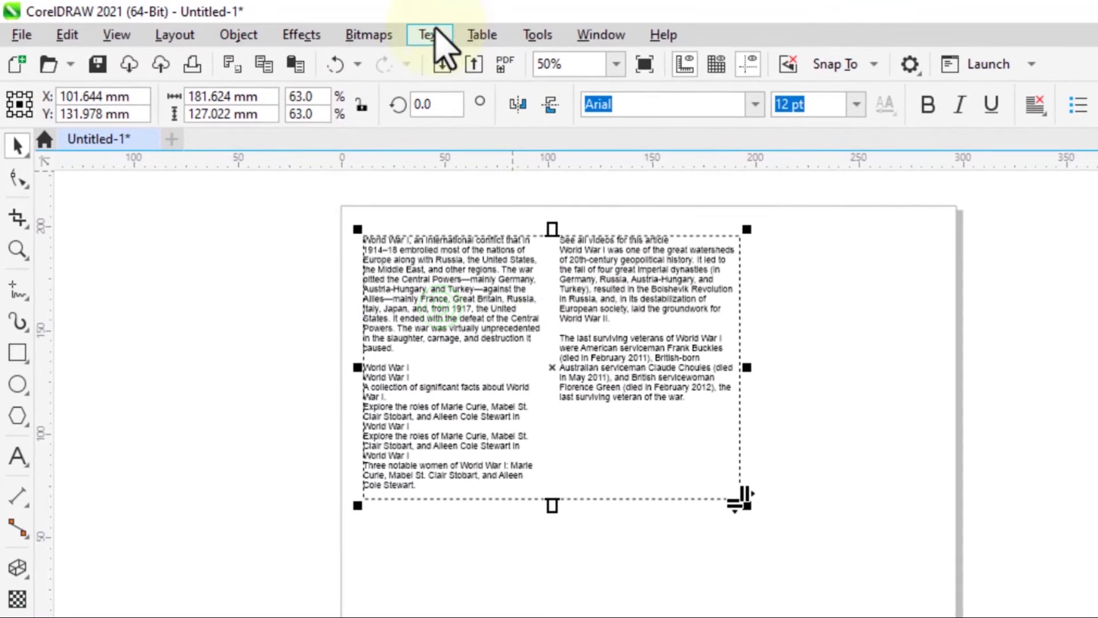
{"action": "left_click", "coordinate": [378, 30]}
{"action": "left_click", "coordinate": [524, 91]}
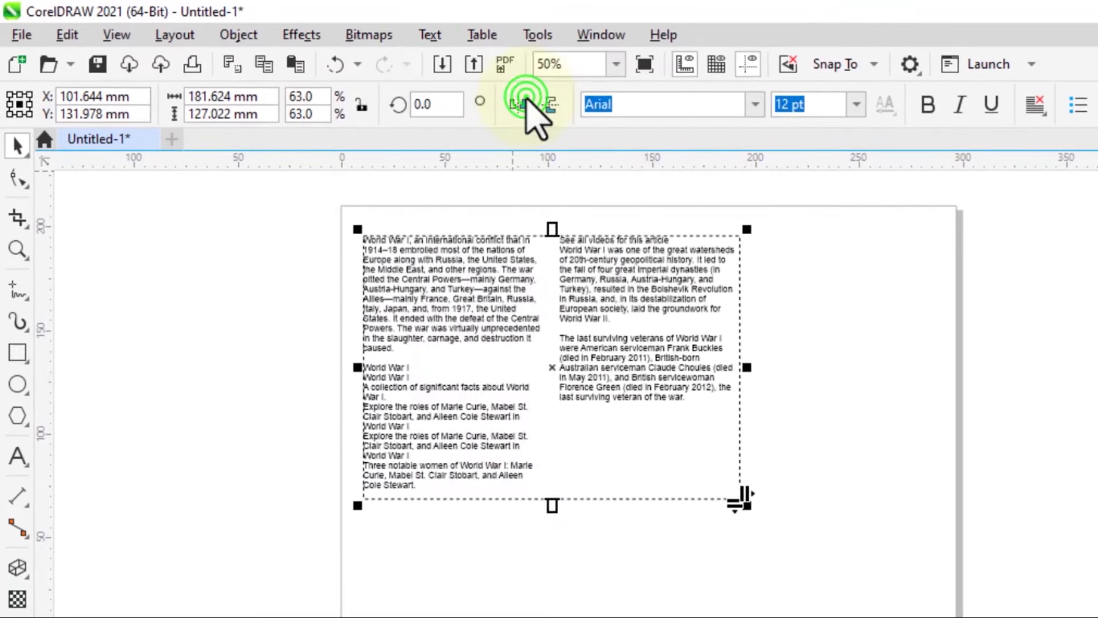
{"action": "left_click", "coordinate": [661, 250]}
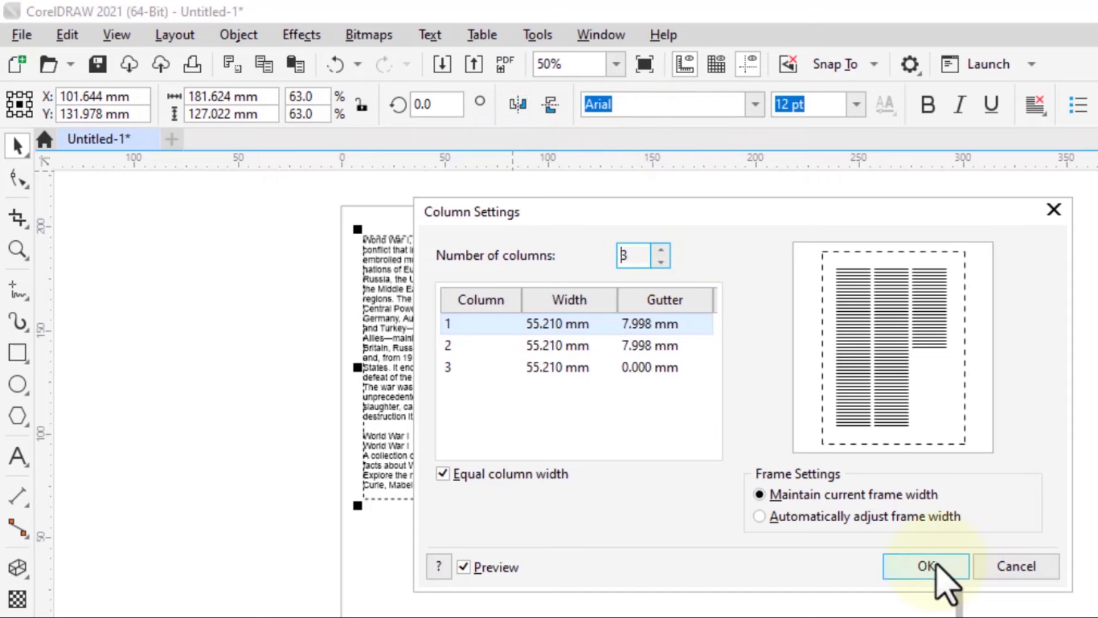
{"action": "left_click", "coordinate": [935, 563]}
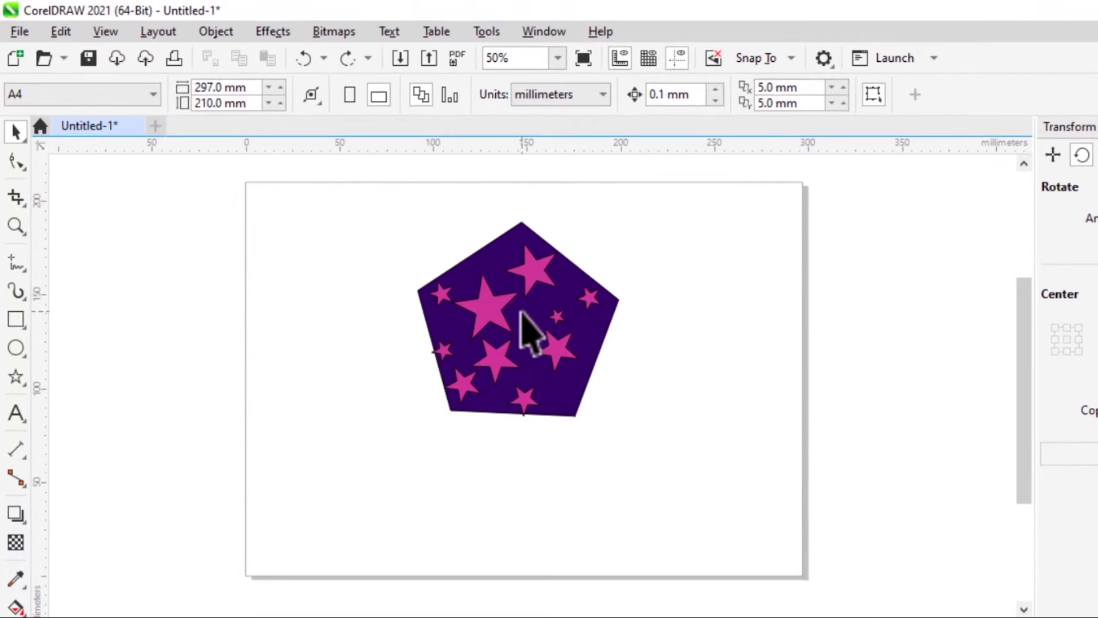
- Move the grouped purple pentagon with its pink stars lower on the page and deselect it
{"action": "left_click", "coordinate": [448, 279]}
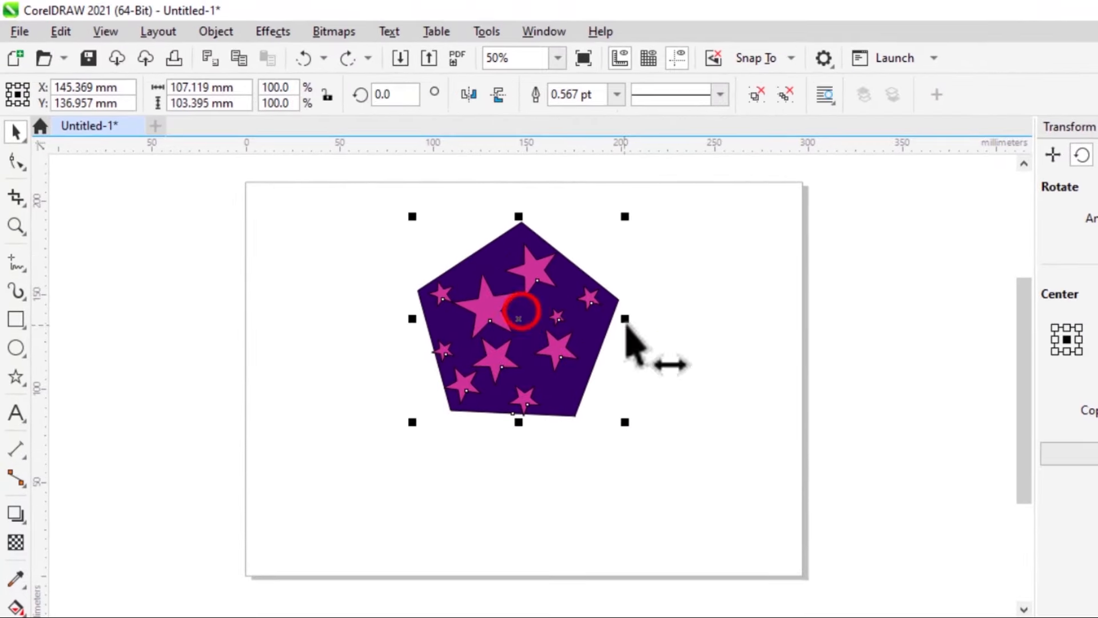
{"action": "left_click_drag", "start_coordinate": [537, 394], "coordinate": [528, 421]}
{"action": "left_click", "coordinate": [667, 488]}
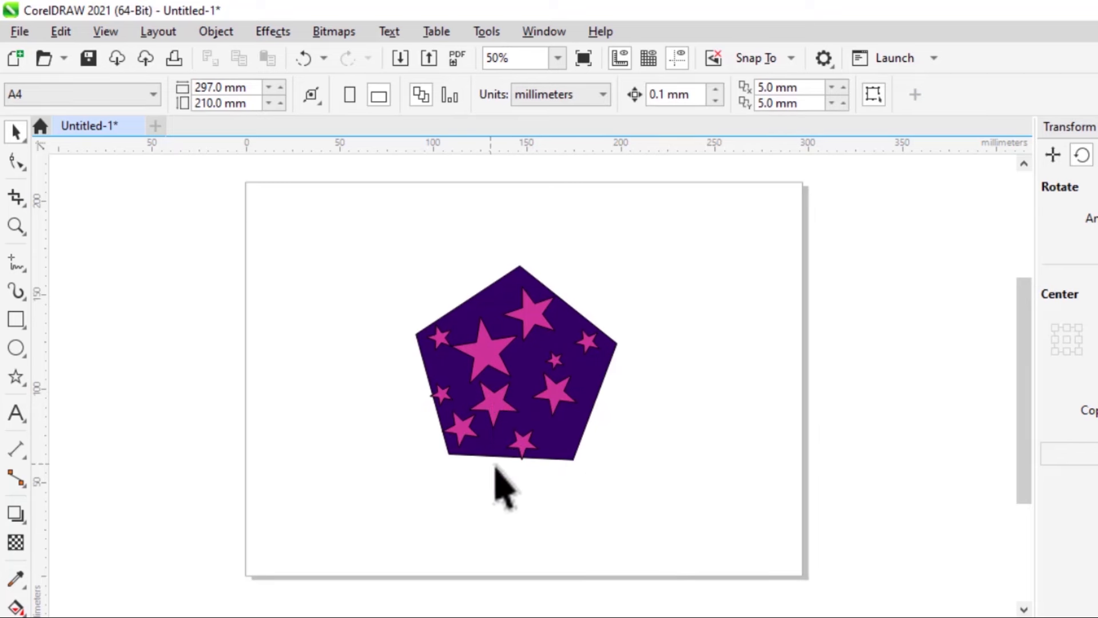
- Fill only the small star at the pentagon's bottom edge with orange, keeping it inside the group
{"action": "left_click", "coordinate": [525, 445], "text": "ctrl"}
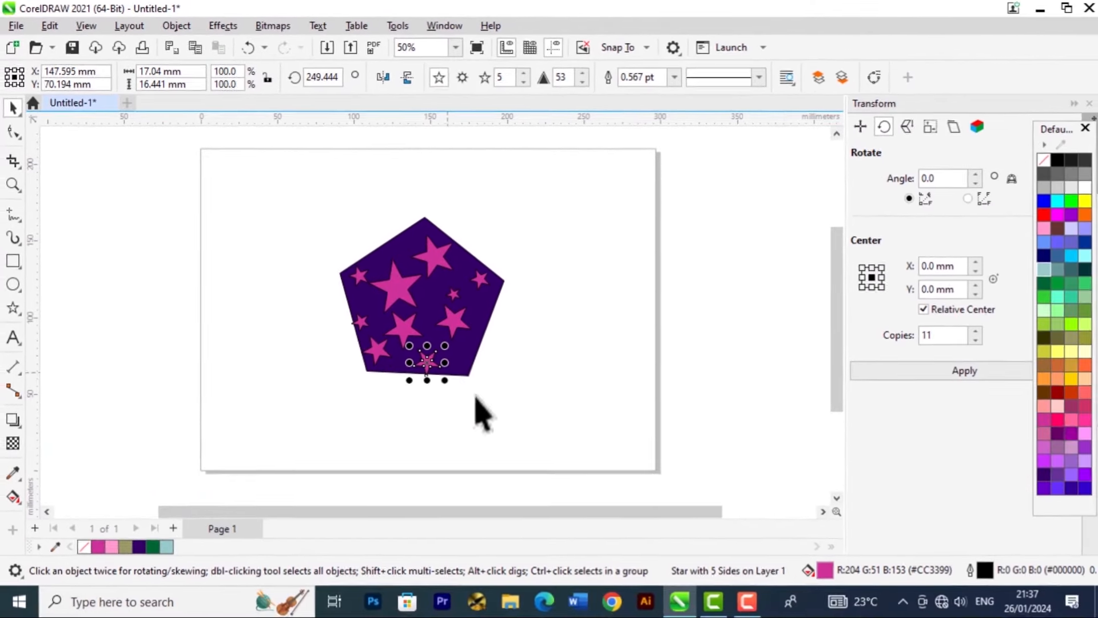
{"action": "left_click", "coordinate": [1071, 392]}
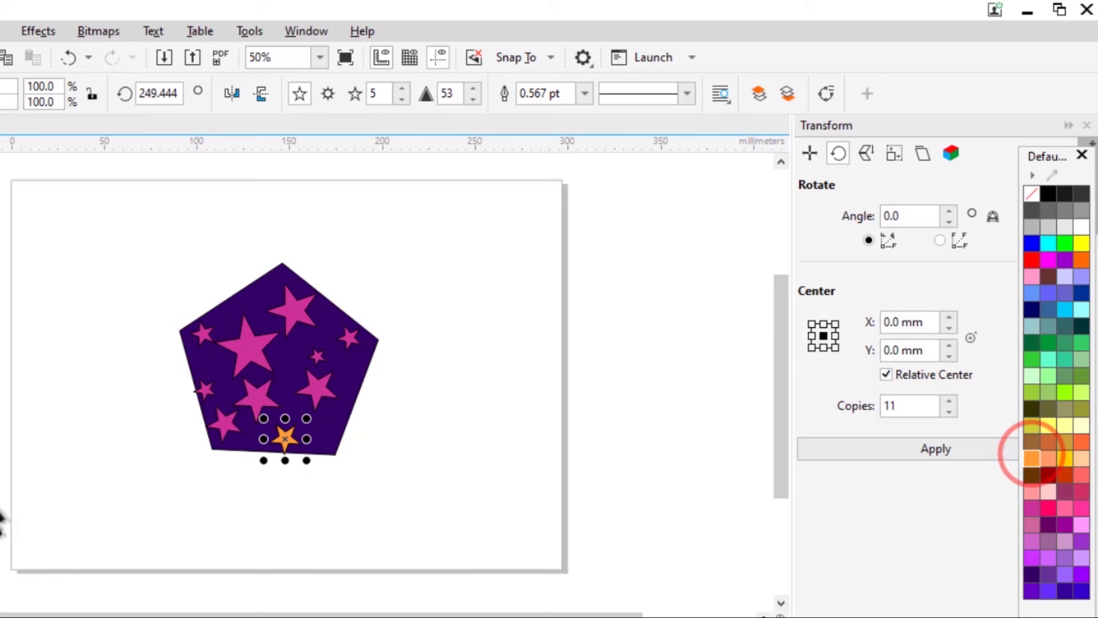
{"action": "left_click", "coordinate": [392, 466]}
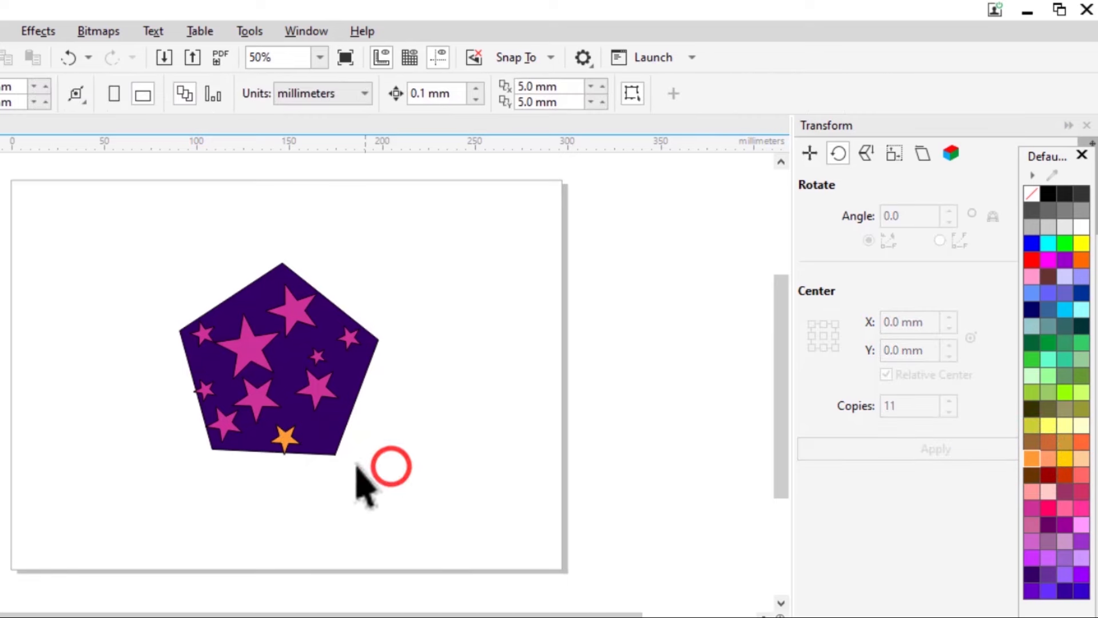
{"action": "left_click", "coordinate": [325, 391]}
{"action": "left_click", "coordinate": [464, 420]}
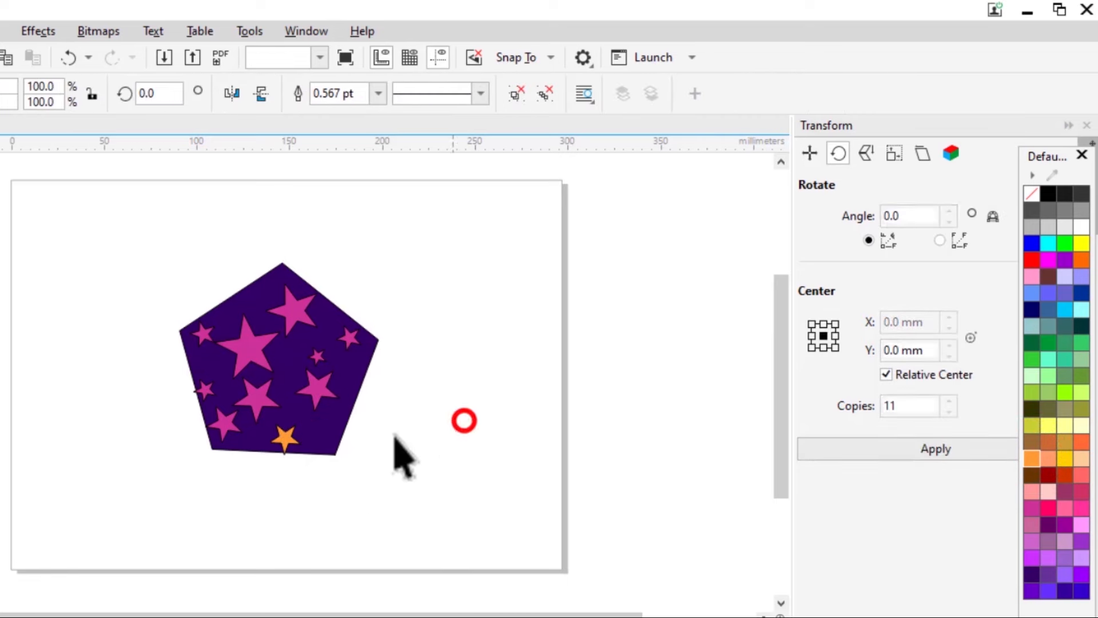
{"action": "left_click", "coordinate": [312, 392]}
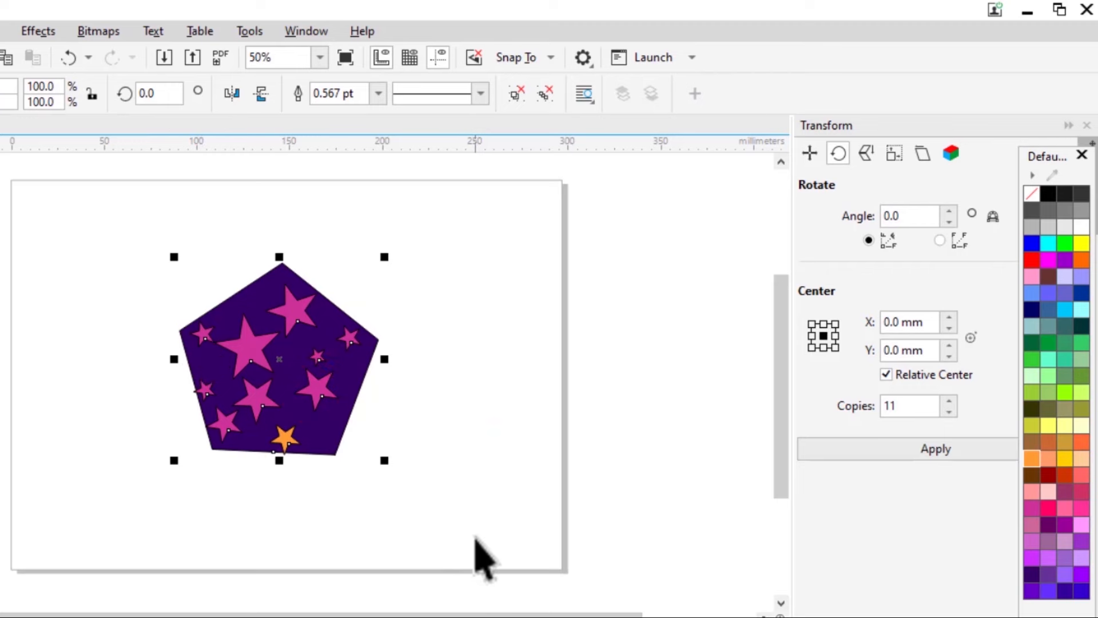
{"action": "left_click", "coordinate": [466, 501]}
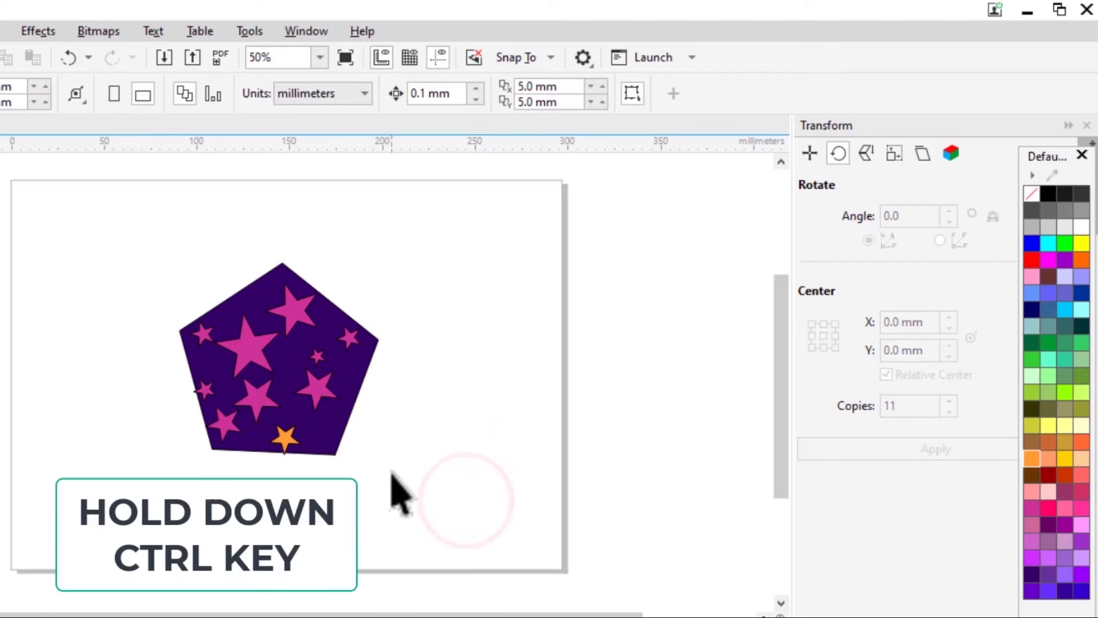
- Fill only the medium star in the pentagon's lower-right area with green without ungrouping, then deselect it
{"action": "left_click", "coordinate": [324, 391], "text": "ctrl"}
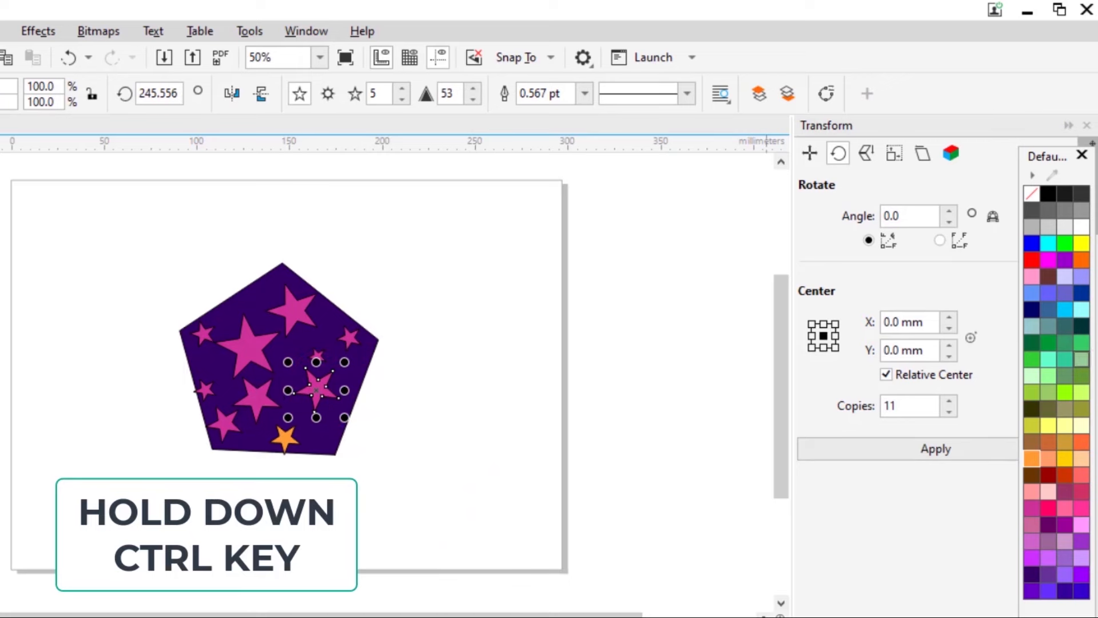
{"action": "left_click", "coordinate": [1047, 346]}
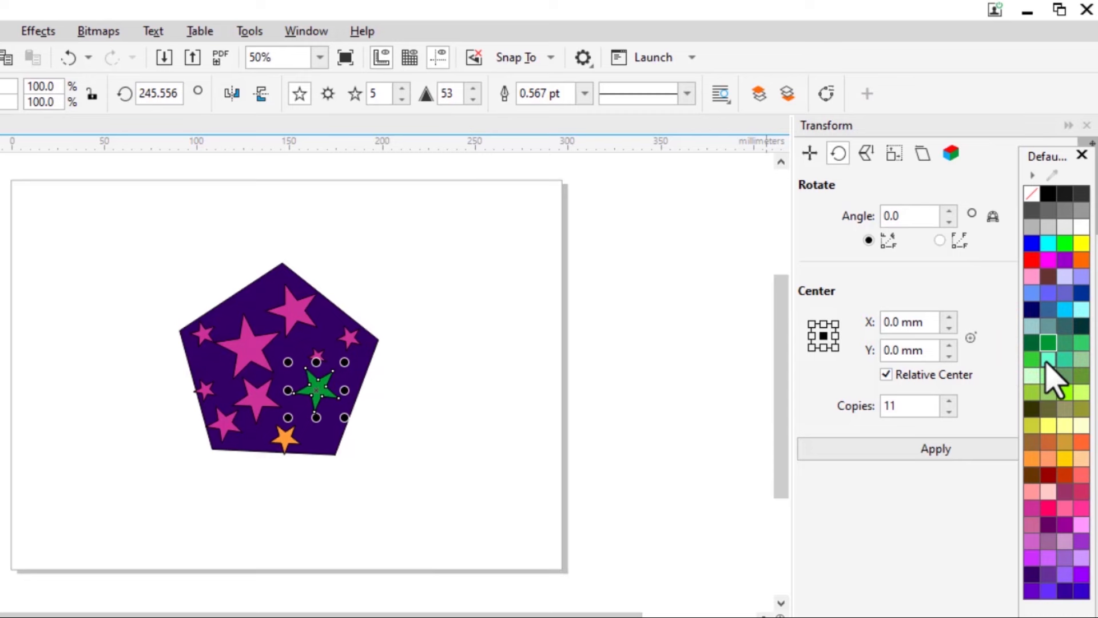
{"action": "left_click", "coordinate": [410, 509]}
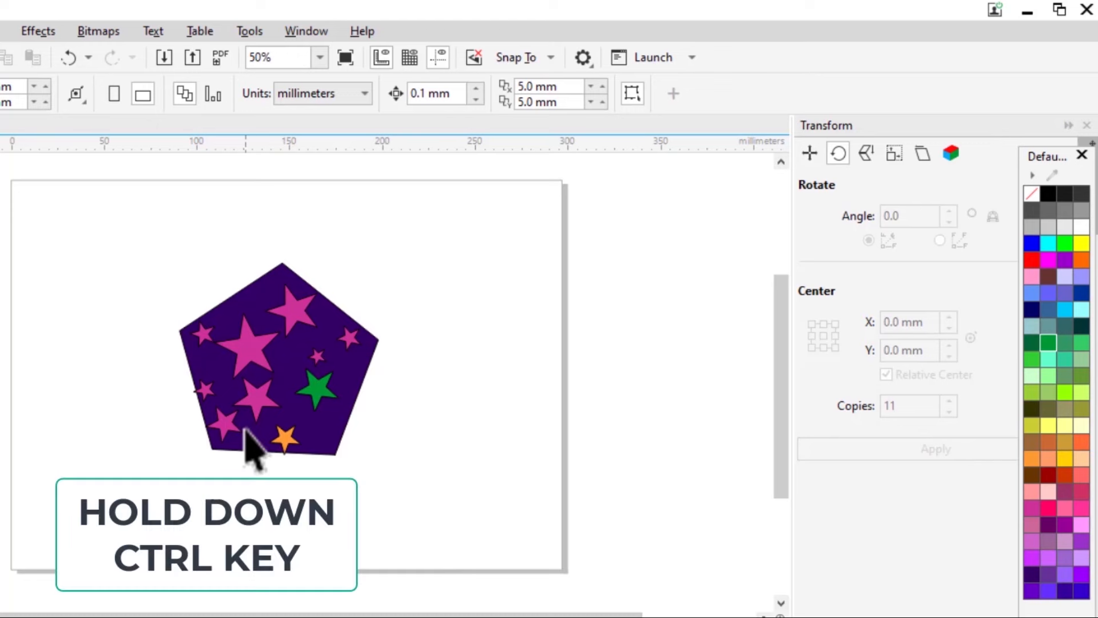
- Fill the three larger pink stars inside the grouped pentagon with blue together, without ungrouping, and deselect them
{"action": "left_click", "coordinate": [254, 399], "text": "ctrl"}
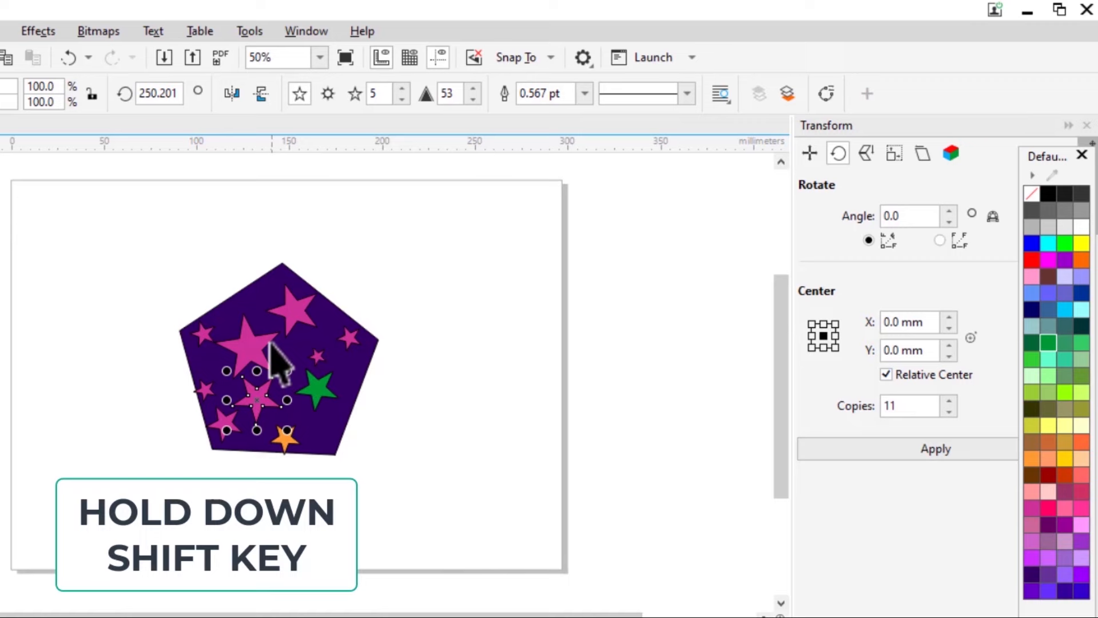
{"action": "left_click", "coordinate": [247, 346], "text": "shift"}
{"action": "left_click", "coordinate": [301, 312], "text": "shift"}
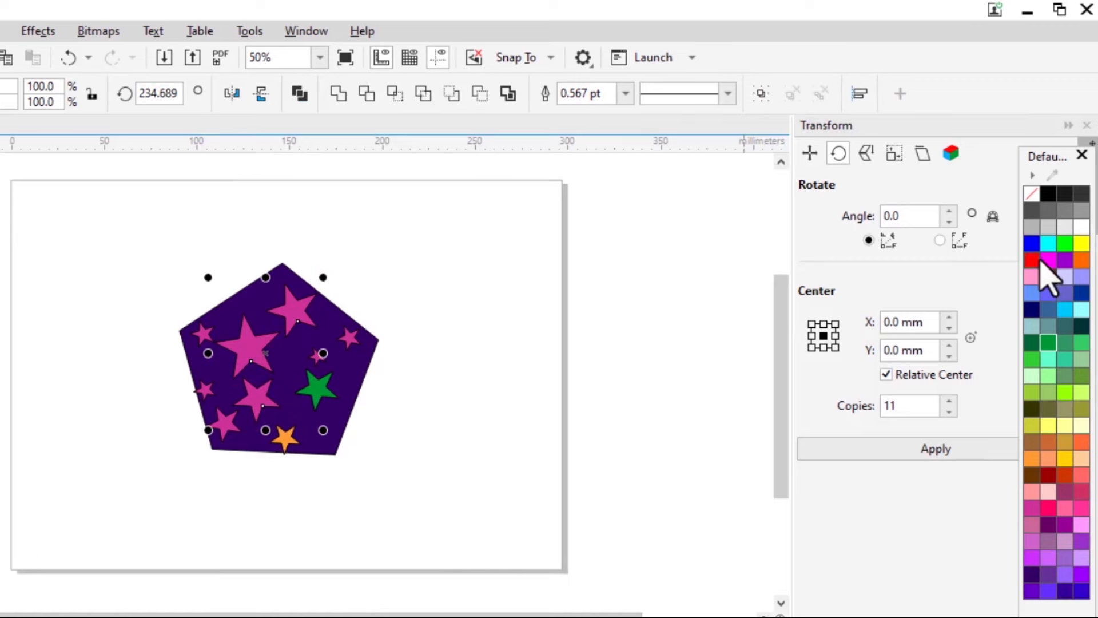
{"action": "left_click", "coordinate": [1032, 243]}
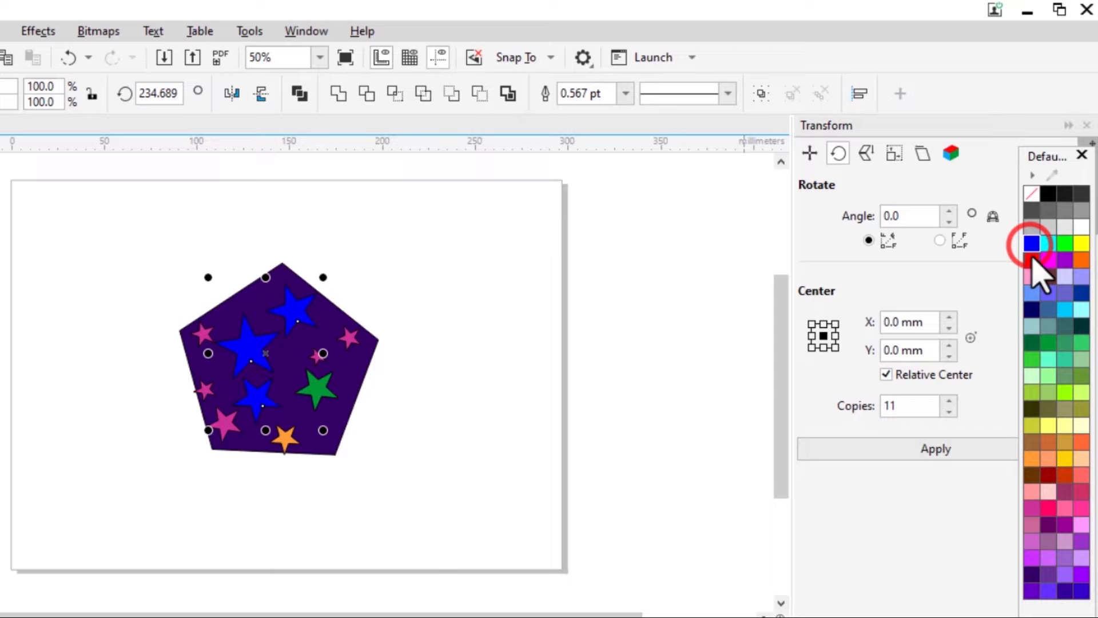
{"action": "left_click", "coordinate": [475, 427]}
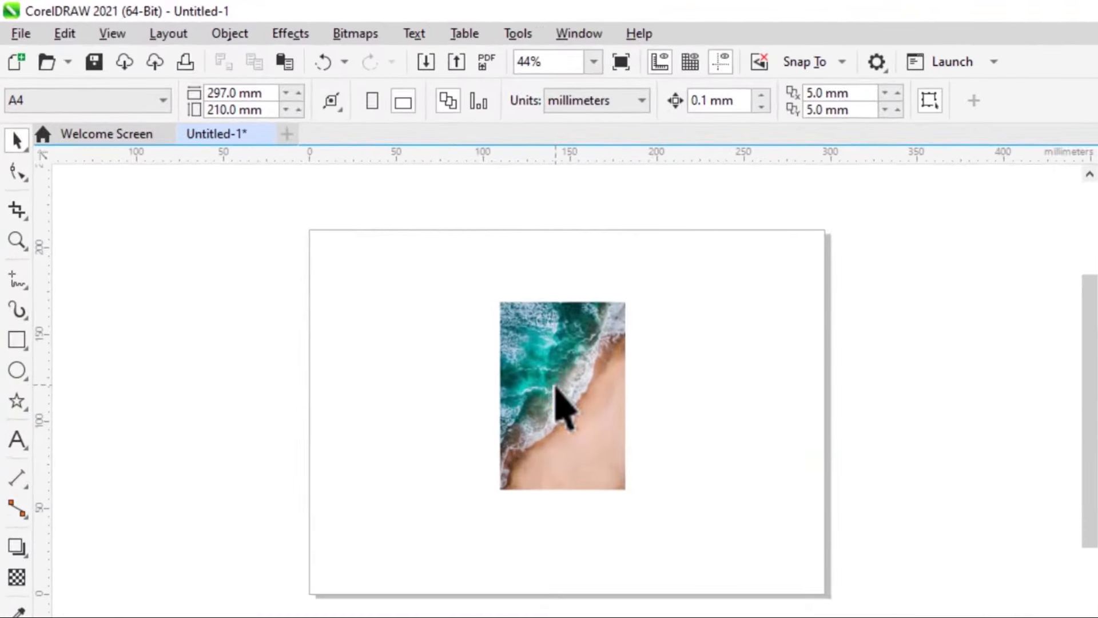
- Rotate the beach photo 135 degrees about its centre in constrained angle increments and deselect it
{"action": "left_click", "coordinate": [556, 393]}
{"action": "left_click", "coordinate": [558, 395]}
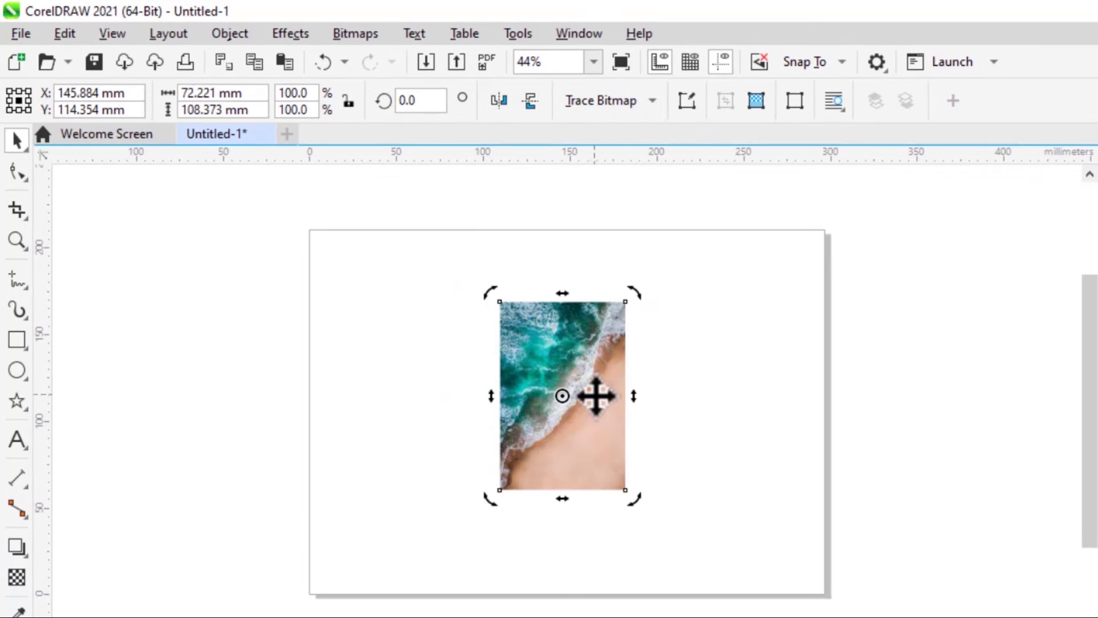
{"action": "left_click_drag", "start_coordinate": [634, 295], "coordinate": [611, 339]}
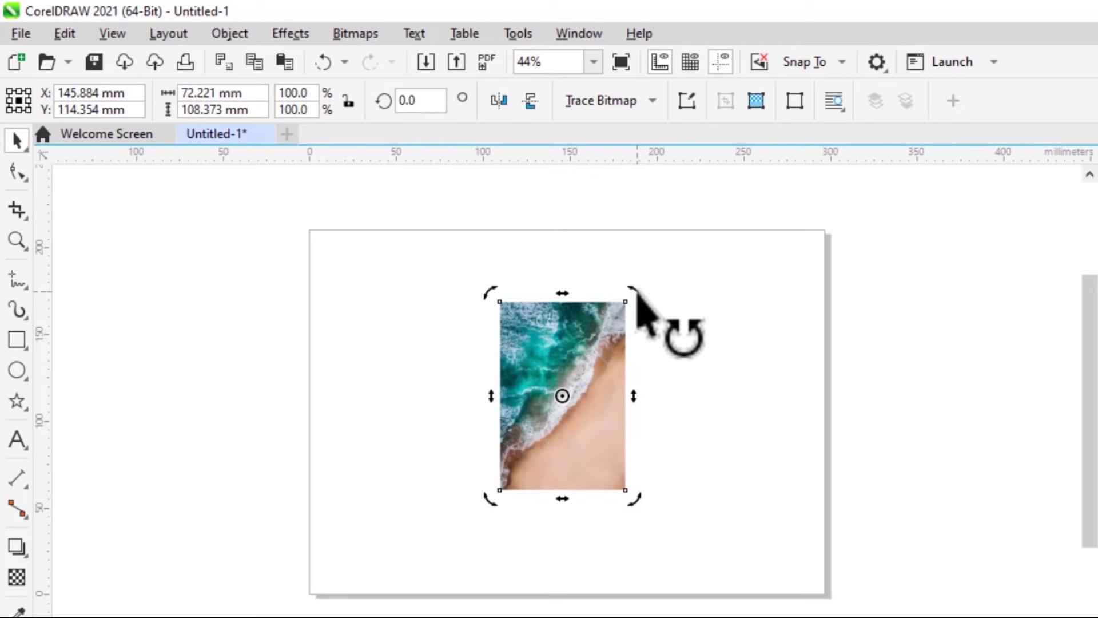
{"action": "left_click_drag", "start_coordinate": [628, 290], "coordinate": [490, 404]}
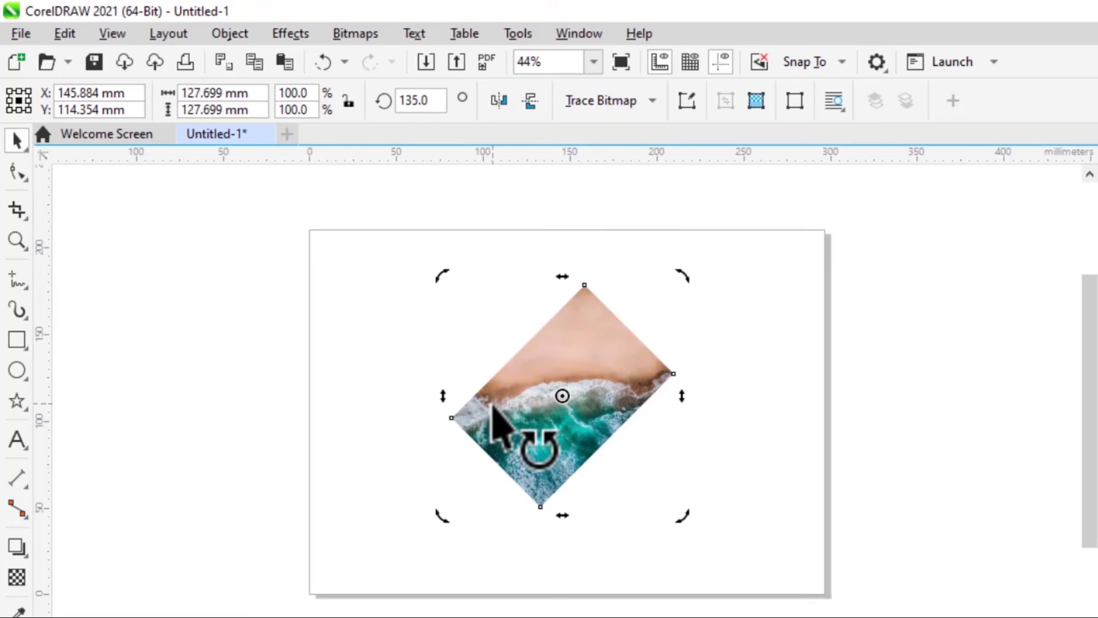
{"action": "left_click", "coordinate": [762, 369]}
- Open the application's edit options to examine the constrain angle setting, and close the dialog
{"action": "left_click", "coordinate": [506, 34]}
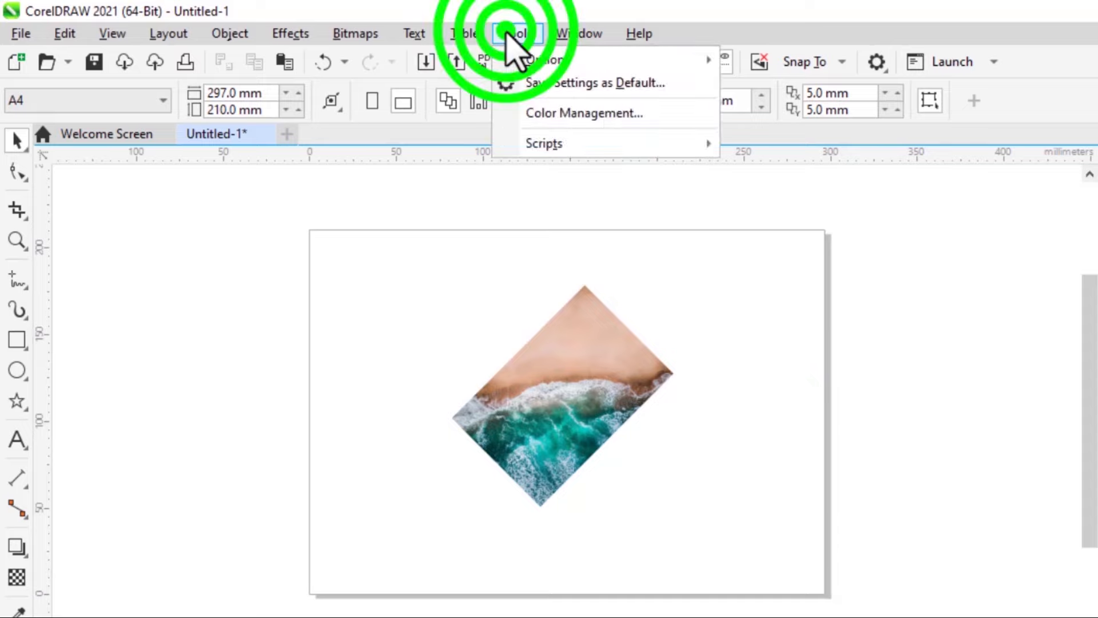
{"action": "left_click", "coordinate": [568, 64]}
{"action": "left_click", "coordinate": [789, 62]}
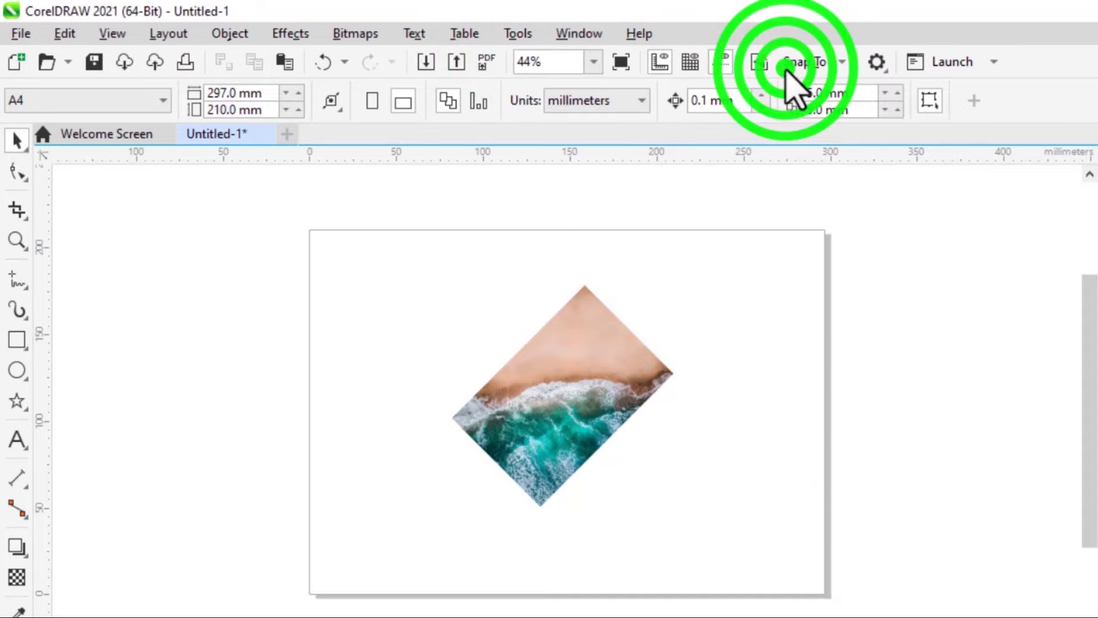
{"action": "left_click", "coordinate": [275, 143]}
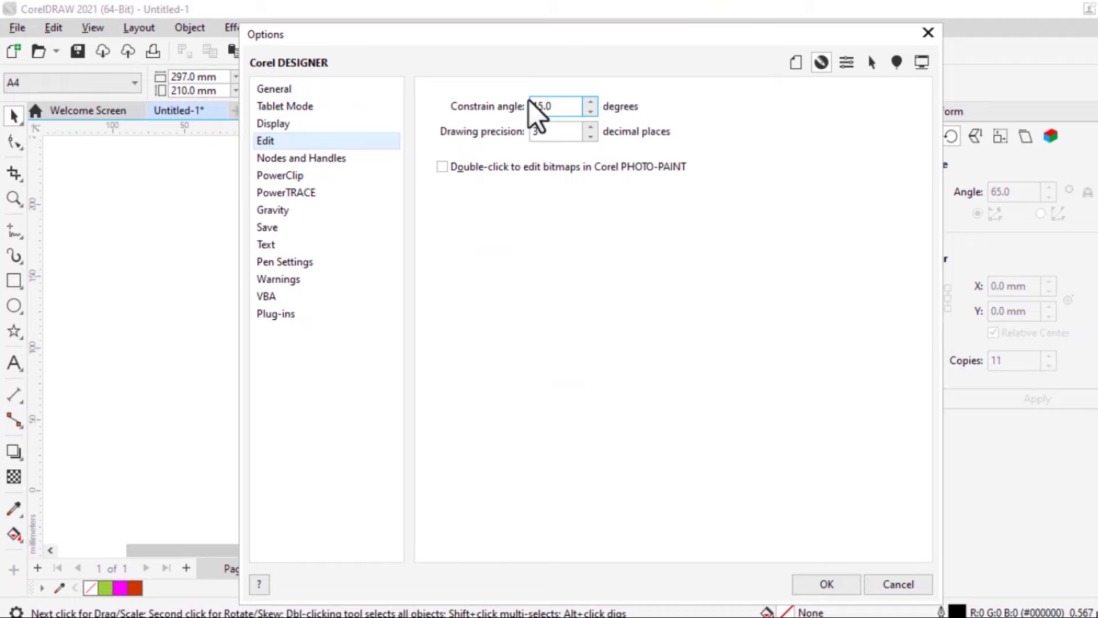
{"action": "left_click", "coordinate": [590, 107]}
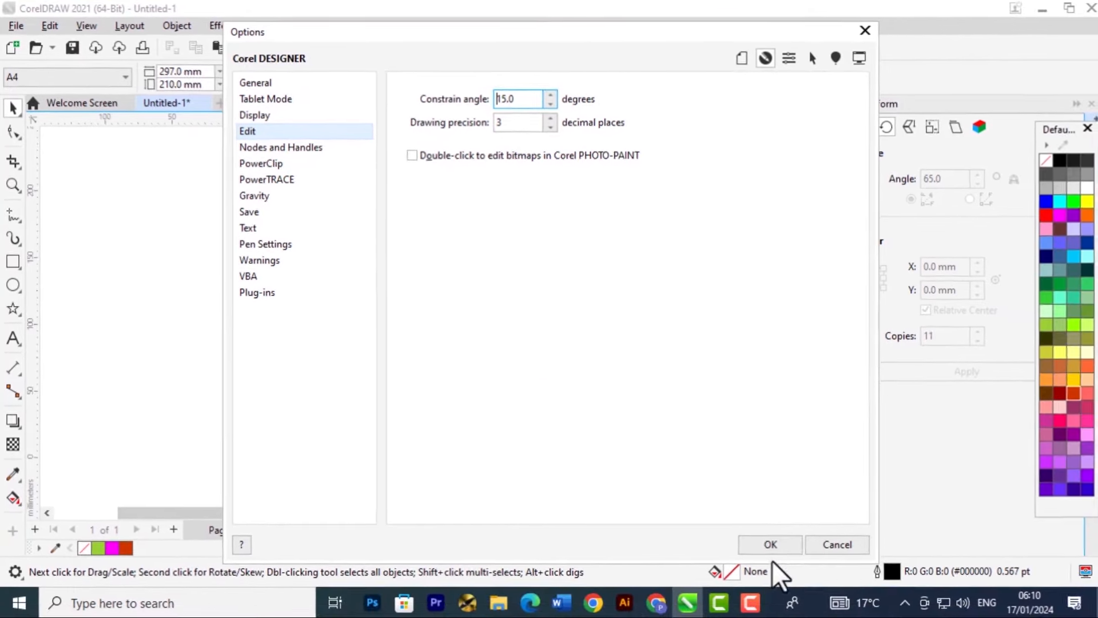
{"action": "left_click", "coordinate": [771, 546]}
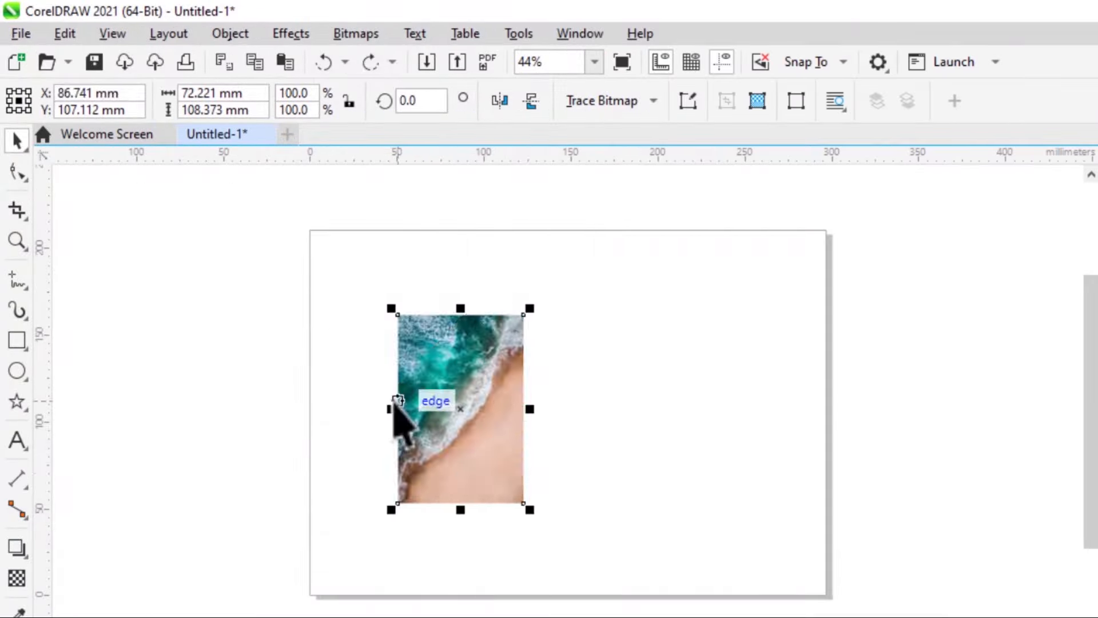
{"action": "left_click_drag", "start_coordinate": [391, 408], "coordinate": [385, 404]}
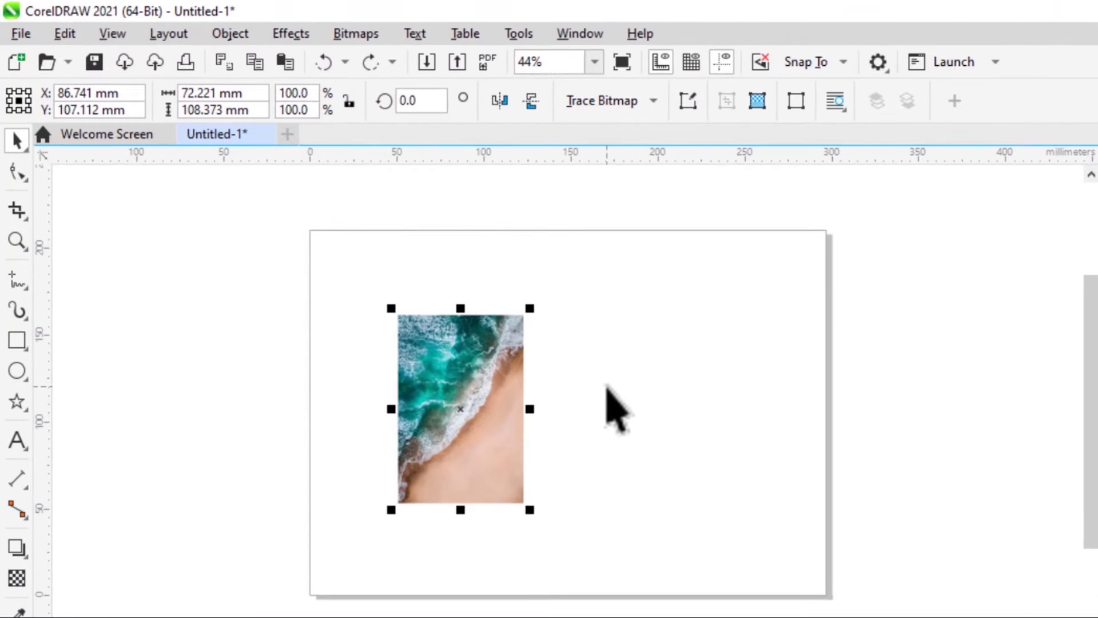
- Try welding the yellow rectangle and the three circles after selecting them together with a marquee, and undo the weld
{"action": "left_click_drag", "start_coordinate": [327, 241], "coordinate": [783, 520]}
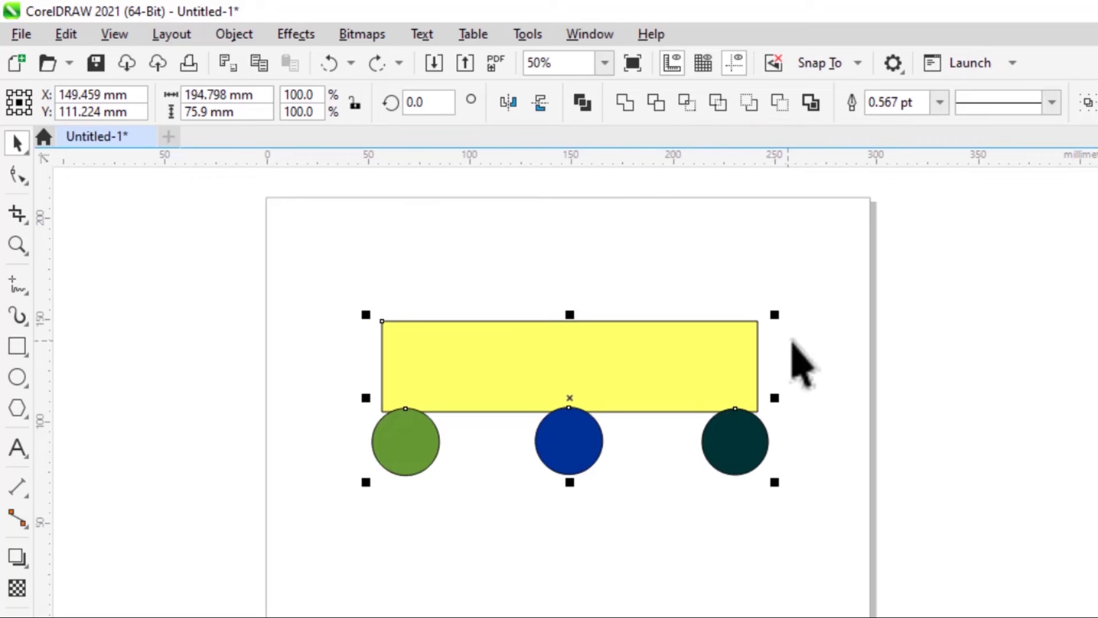
{"action": "left_click", "coordinate": [634, 102]}
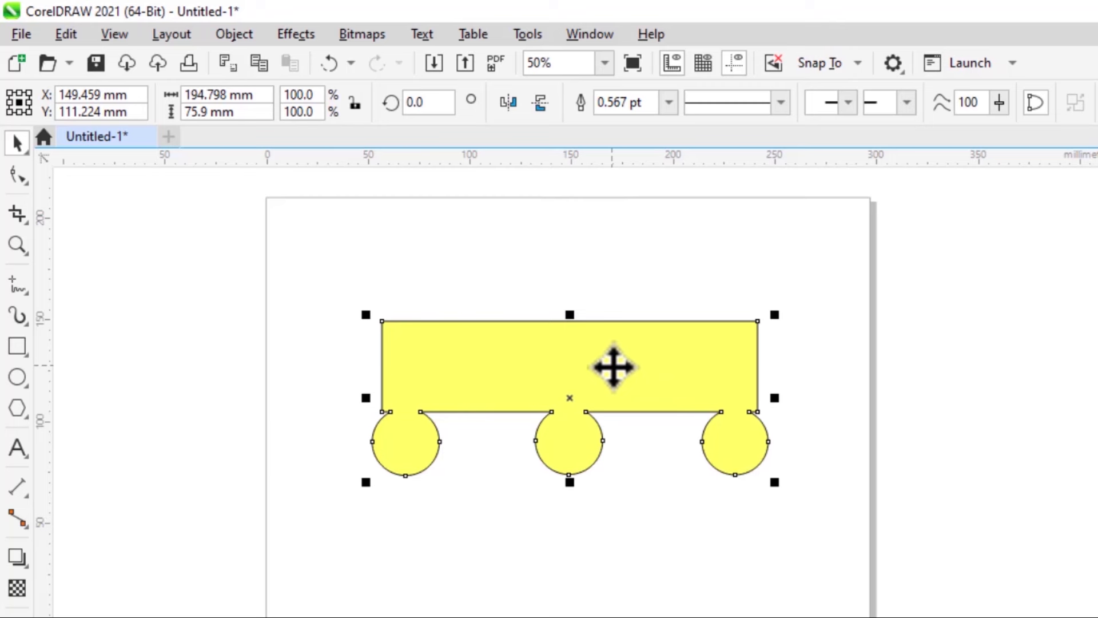
{"action": "key", "text": "ctrl+z"}
{"action": "left_click", "coordinate": [658, 490]}
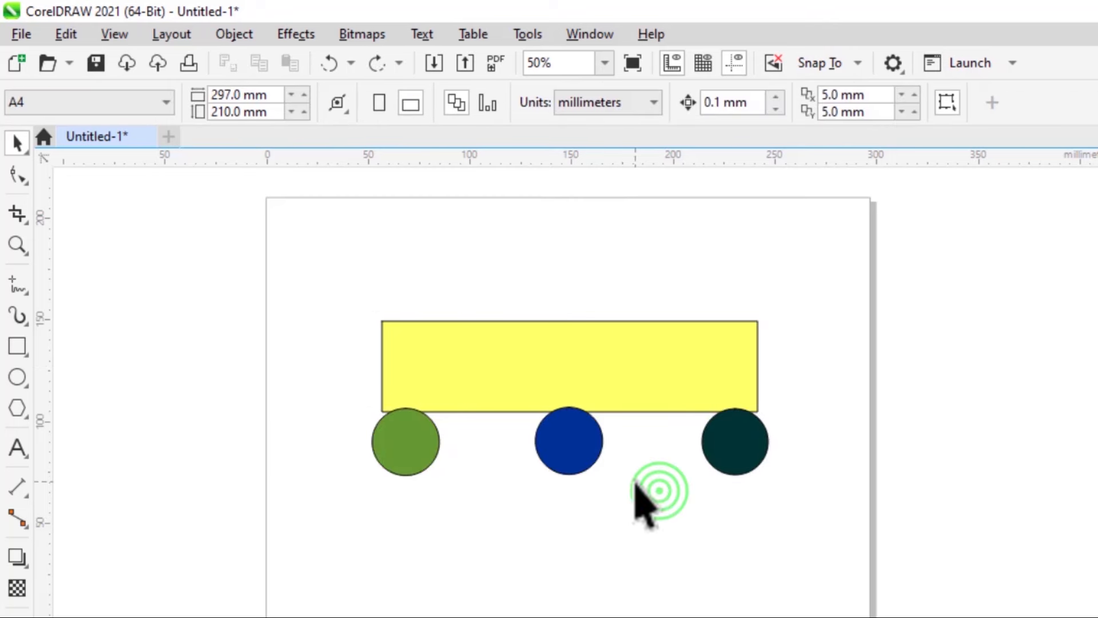
- Try welding the rectangle and circles with the dark teal circle selected last, and undo the weld
{"action": "left_click", "coordinate": [515, 366]}
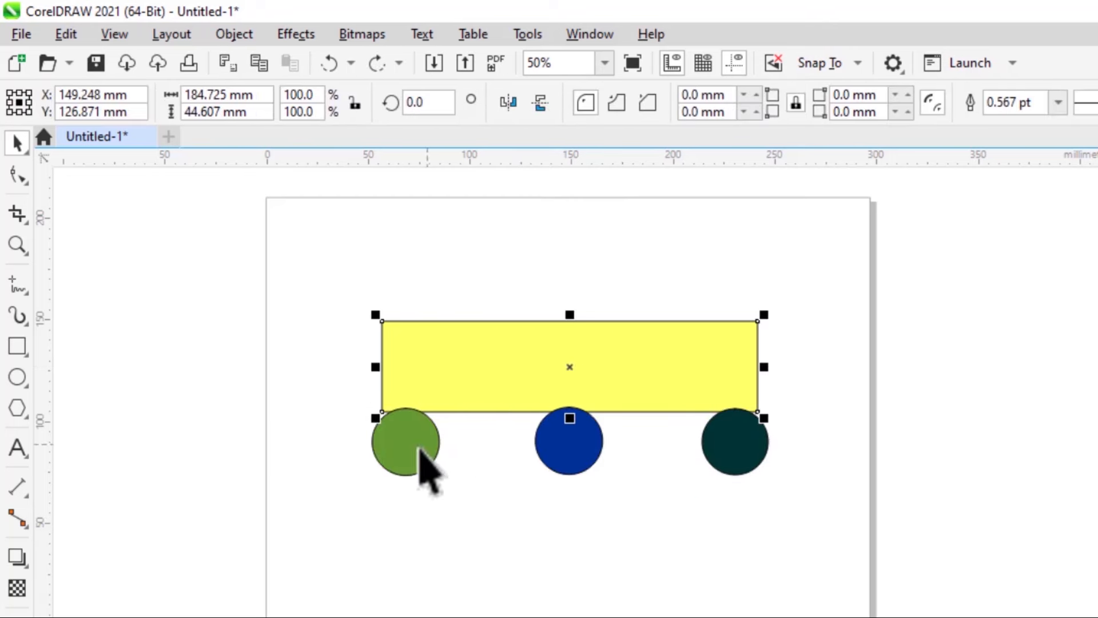
{"action": "left_click", "coordinate": [400, 458], "text": "shift"}
{"action": "left_click", "coordinate": [570, 448], "text": "shift"}
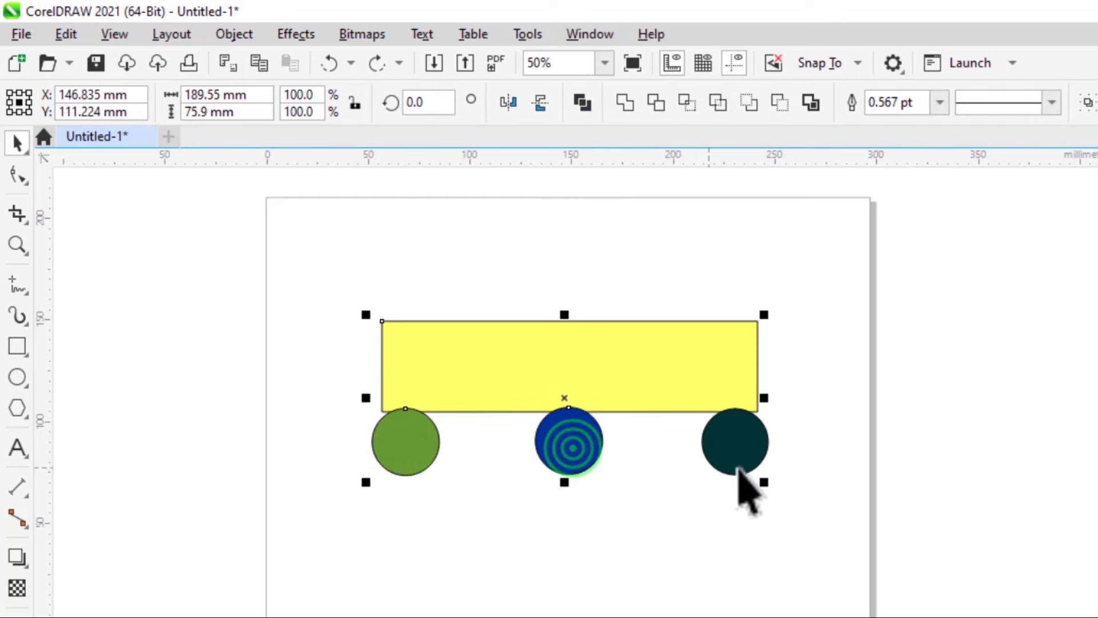
{"action": "left_click", "coordinate": [741, 443], "text": "shift"}
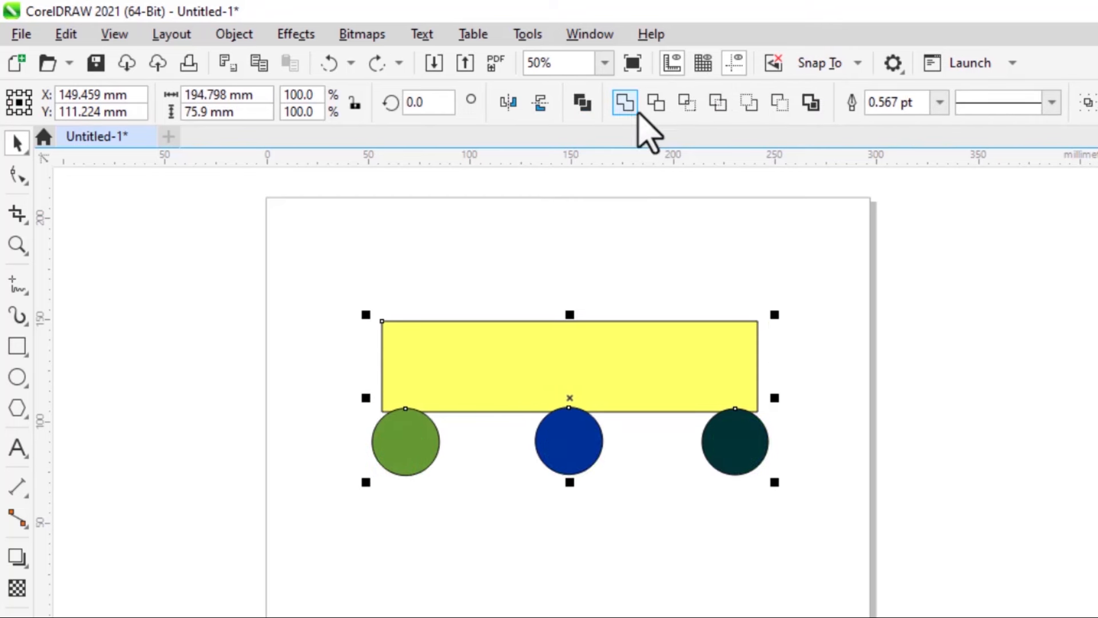
{"action": "left_click", "coordinate": [633, 106]}
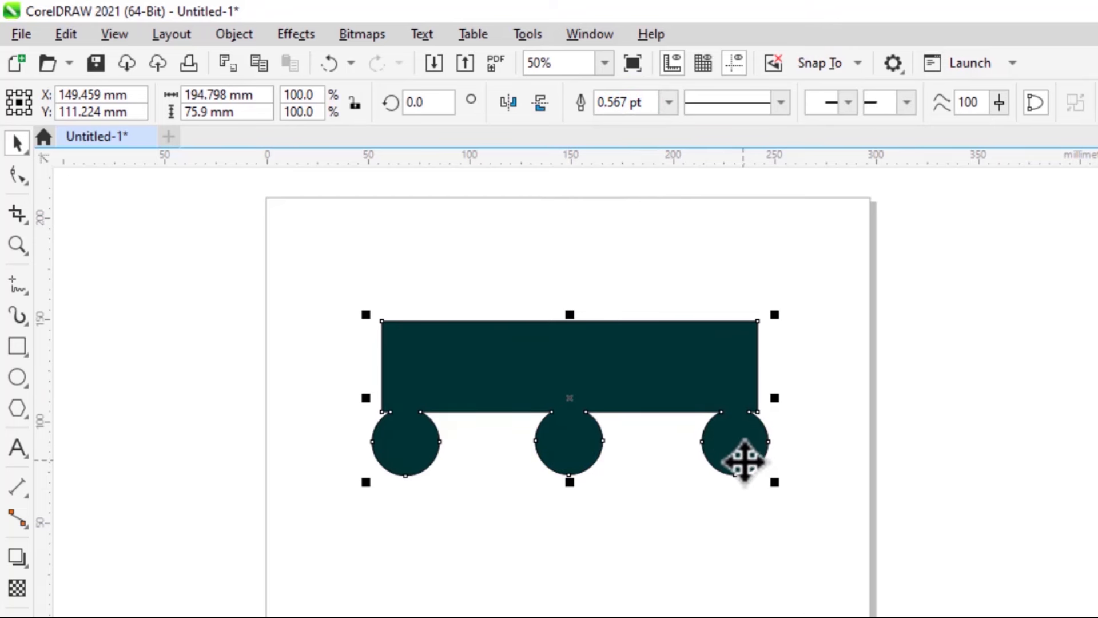
{"action": "key", "text": "ctrl+z"}
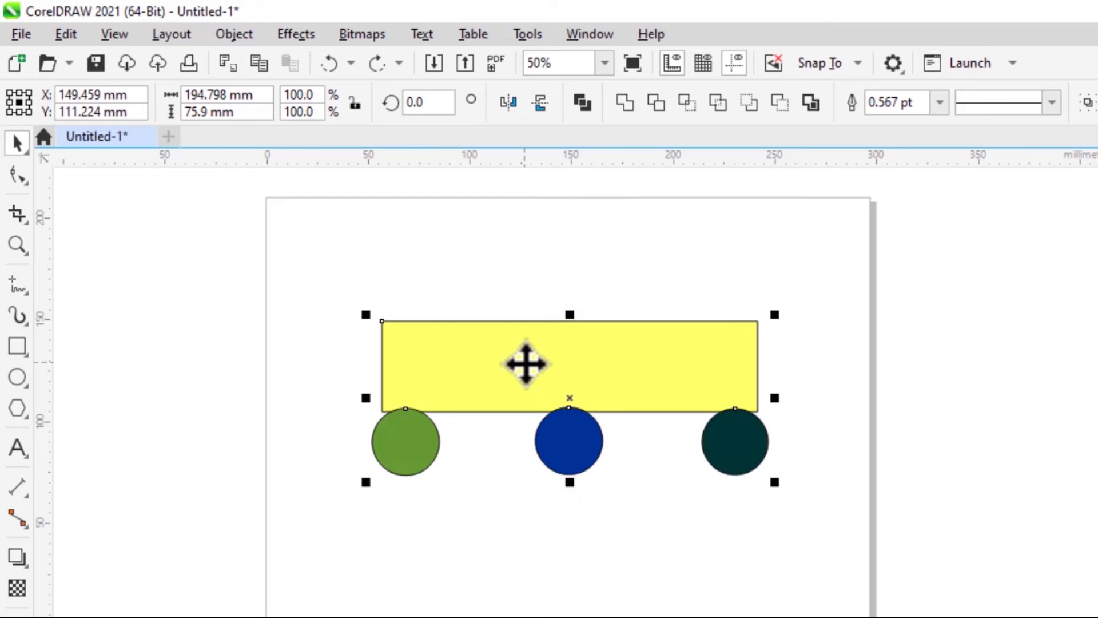
- Weld the yellow rectangle with the three circles, selecting the blue circle last so its fill is used
{"action": "left_click", "coordinate": [601, 265]}
{"action": "left_click", "coordinate": [601, 343]}
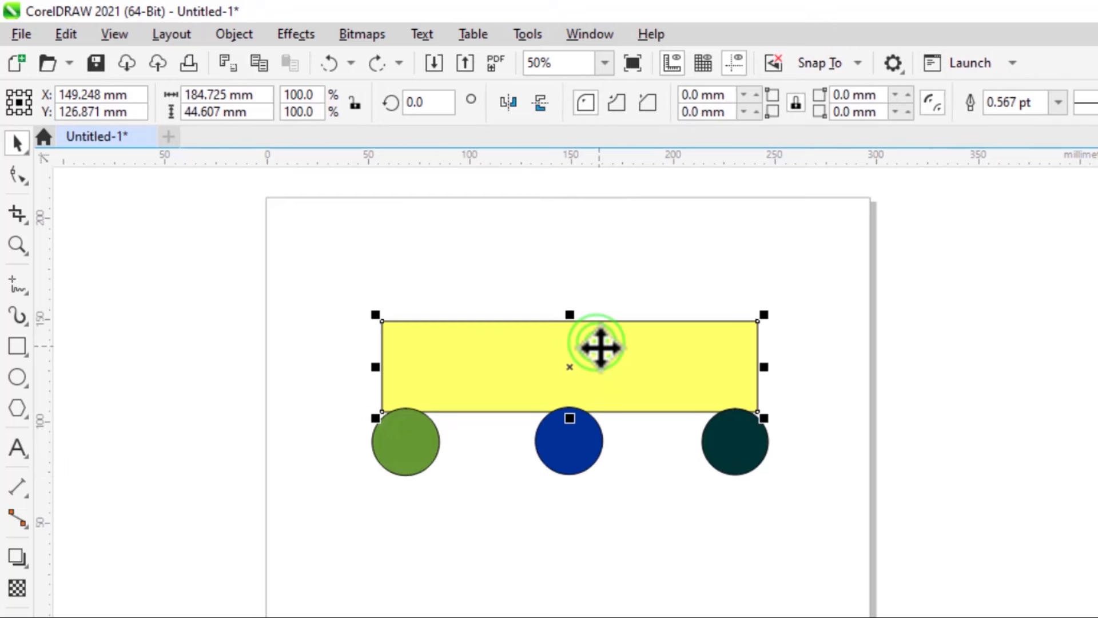
{"action": "left_click", "coordinate": [412, 429], "text": "shift"}
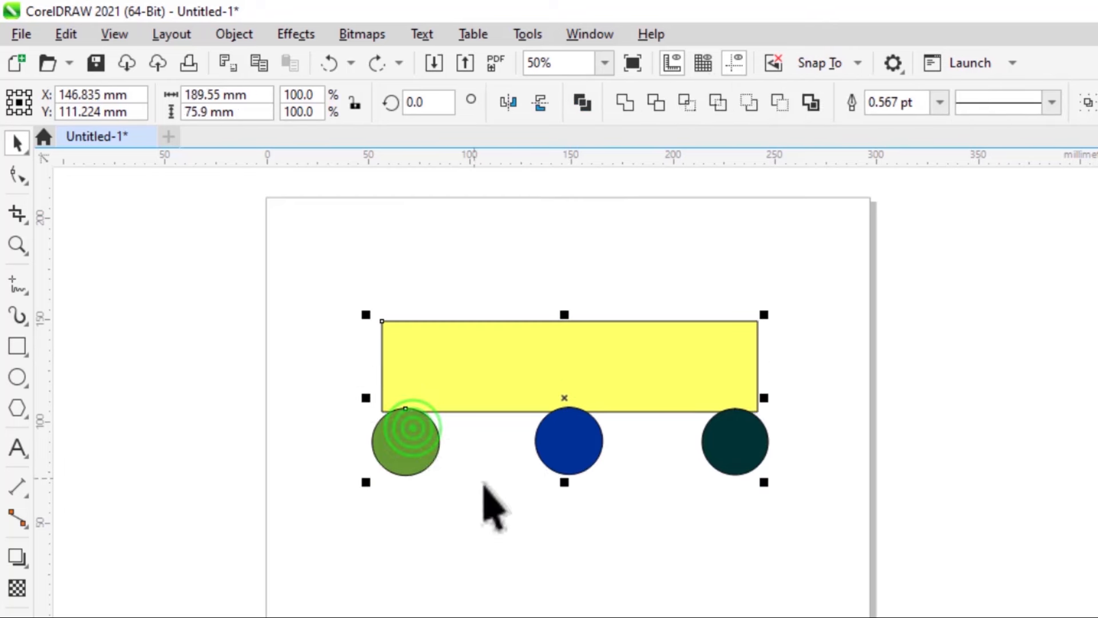
{"action": "left_click", "coordinate": [743, 443], "text": "shift"}
{"action": "left_click", "coordinate": [579, 442], "text": "shift"}
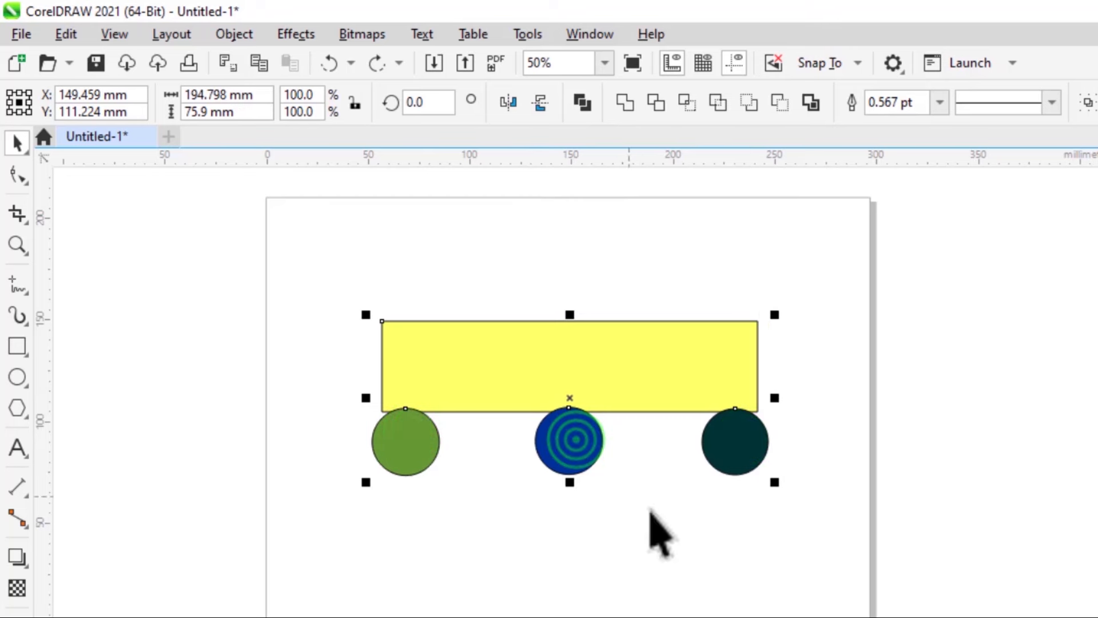
{"action": "left_click", "coordinate": [629, 101]}
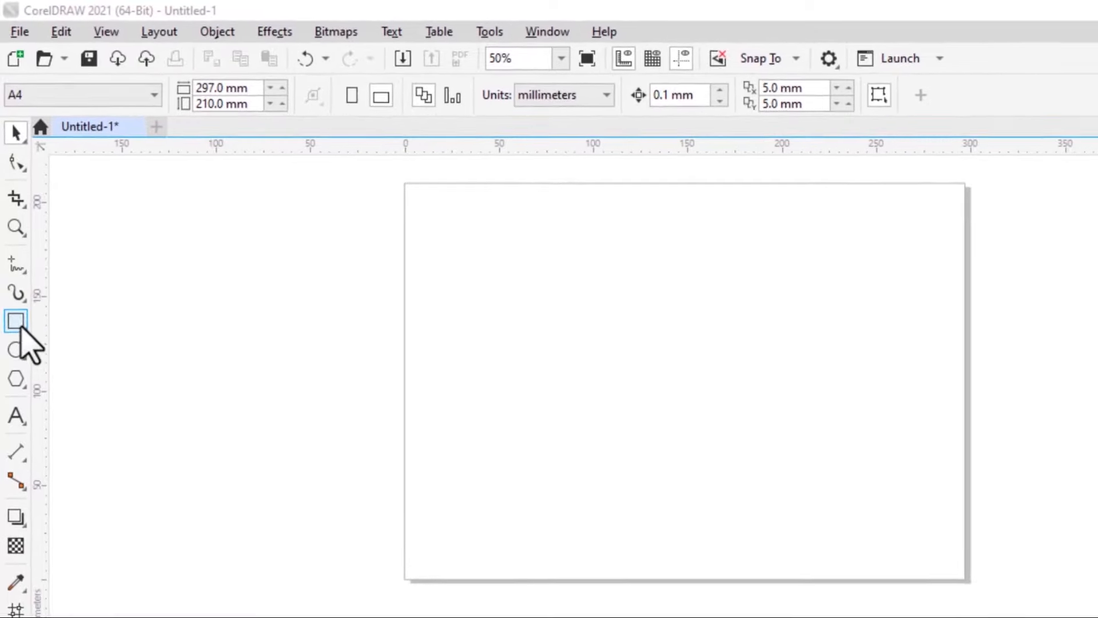
- Try drawing a constrained square with the Rectangle tool, release the constraint before finishing, and undo the resulting rectangle
{"action": "left_click", "coordinate": [19, 324]}
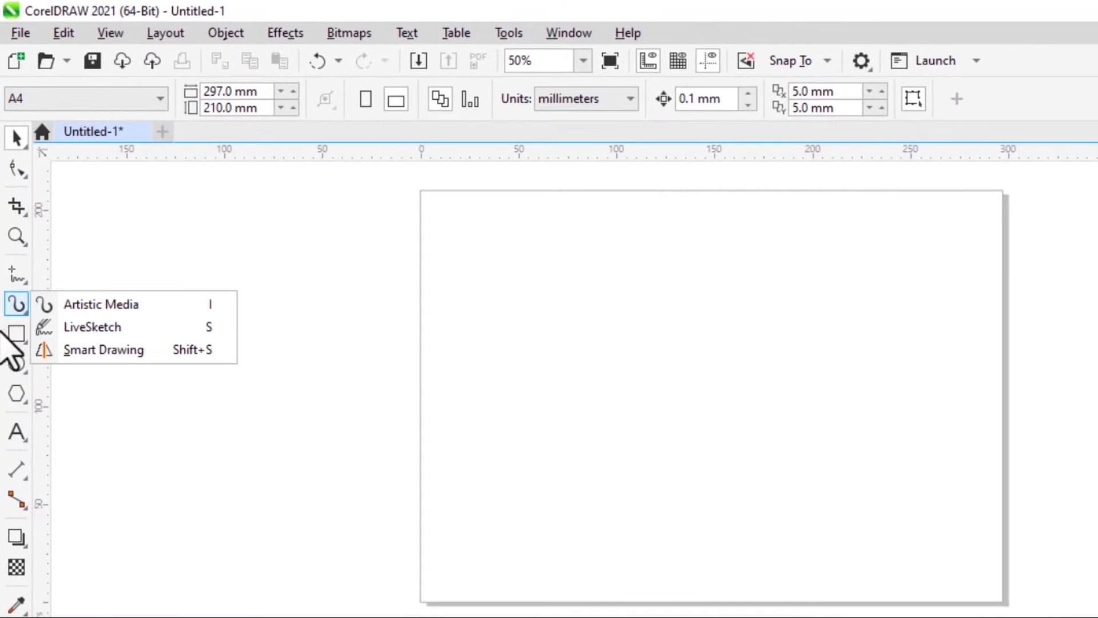
{"action": "left_click", "coordinate": [16, 334]}
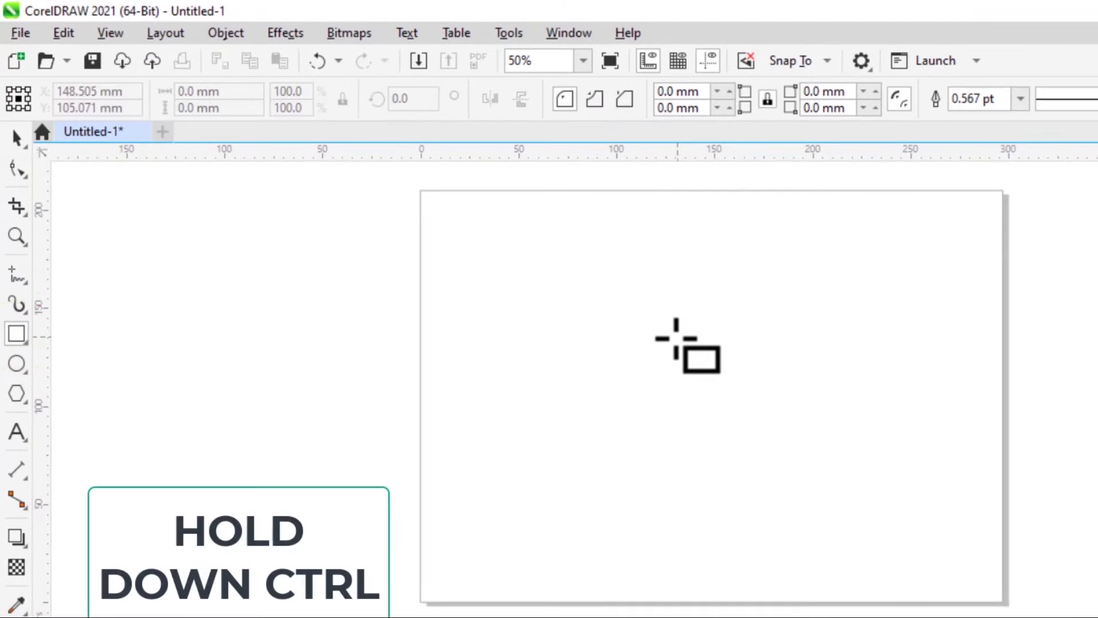
{"action": "left_click_drag", "start_coordinate": [615, 333], "coordinate": [820, 403]}
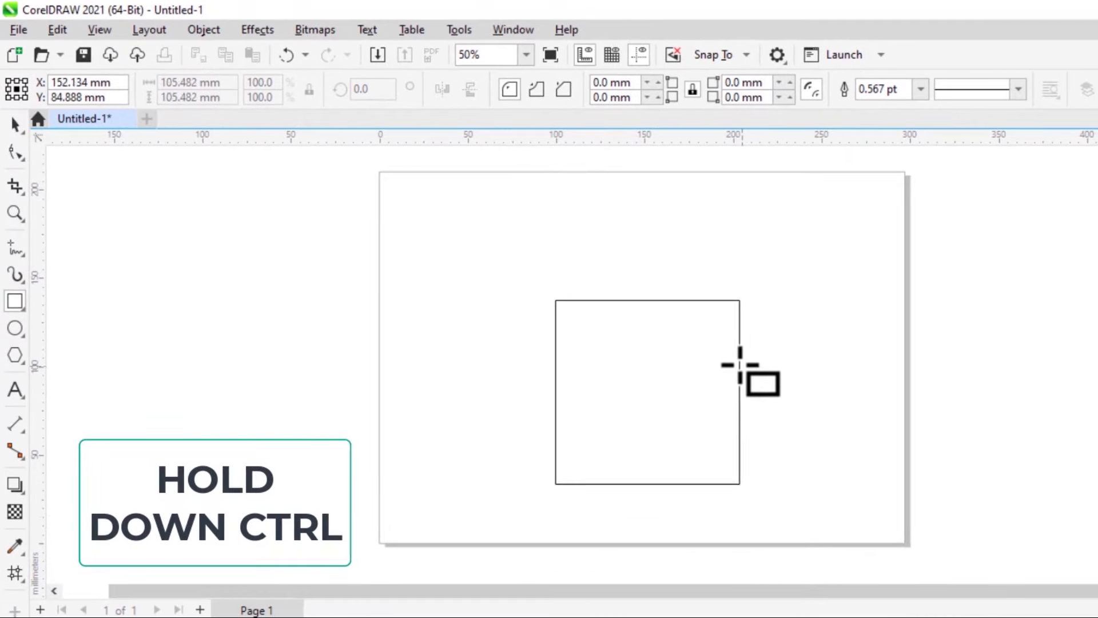
{"action": "left_click_drag", "start_coordinate": [740, 364], "coordinate": [735, 353]}
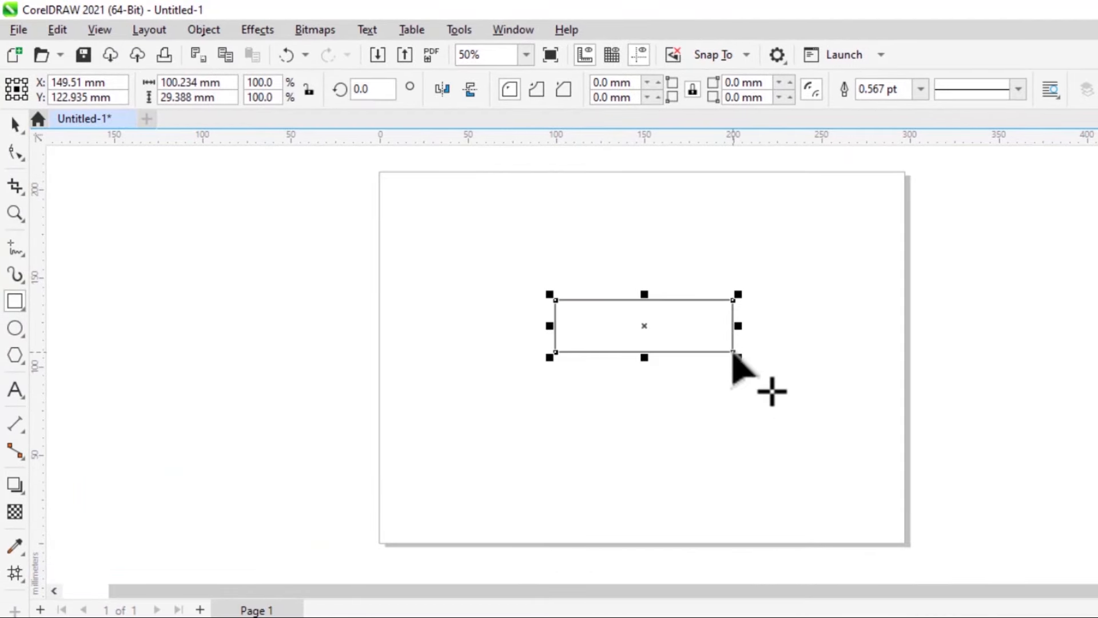
{"action": "key", "text": "ctrl+z"}
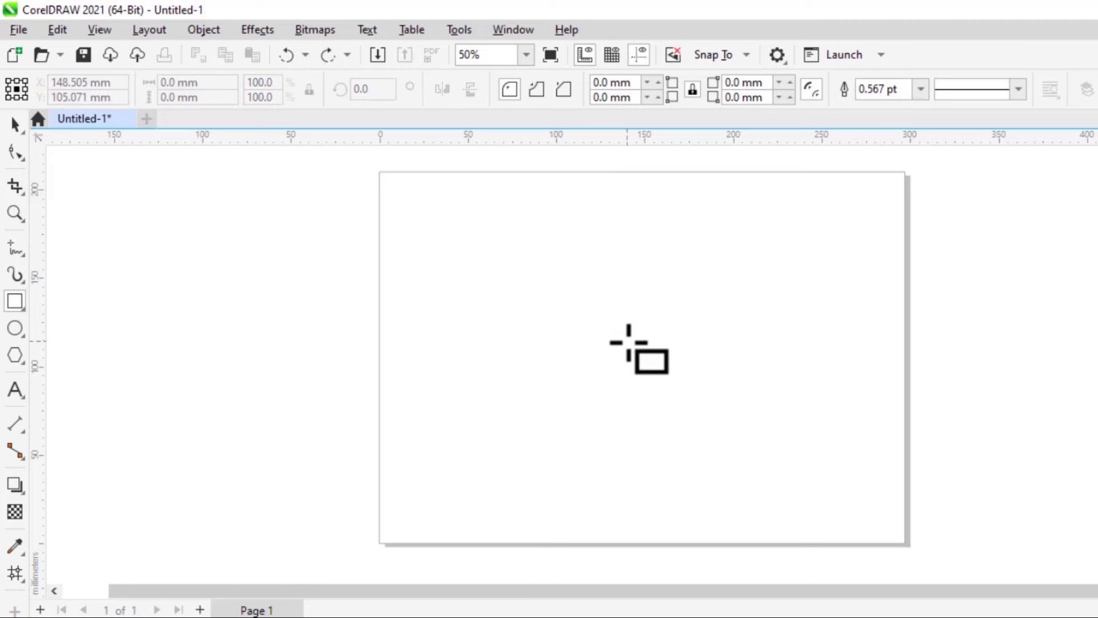
- Draw a perfect square about 122 mm wide and move it closer to the page's centre
{"action": "left_click_drag", "start_coordinate": [565, 280], "coordinate": [788, 409]}
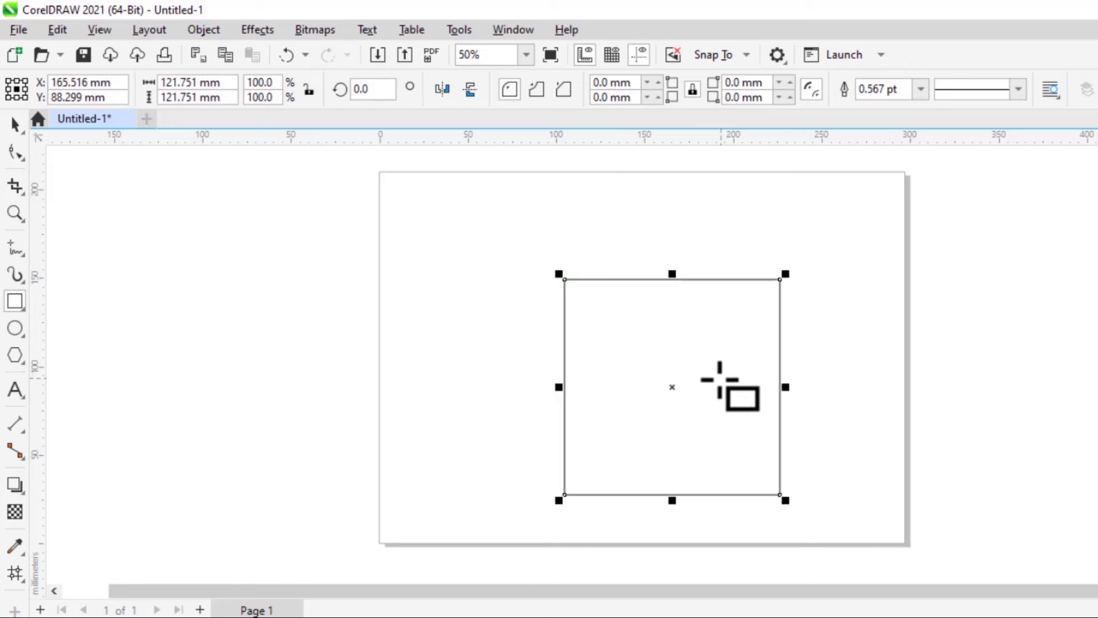
{"action": "left_click_drag", "start_coordinate": [674, 387], "coordinate": [627, 353]}
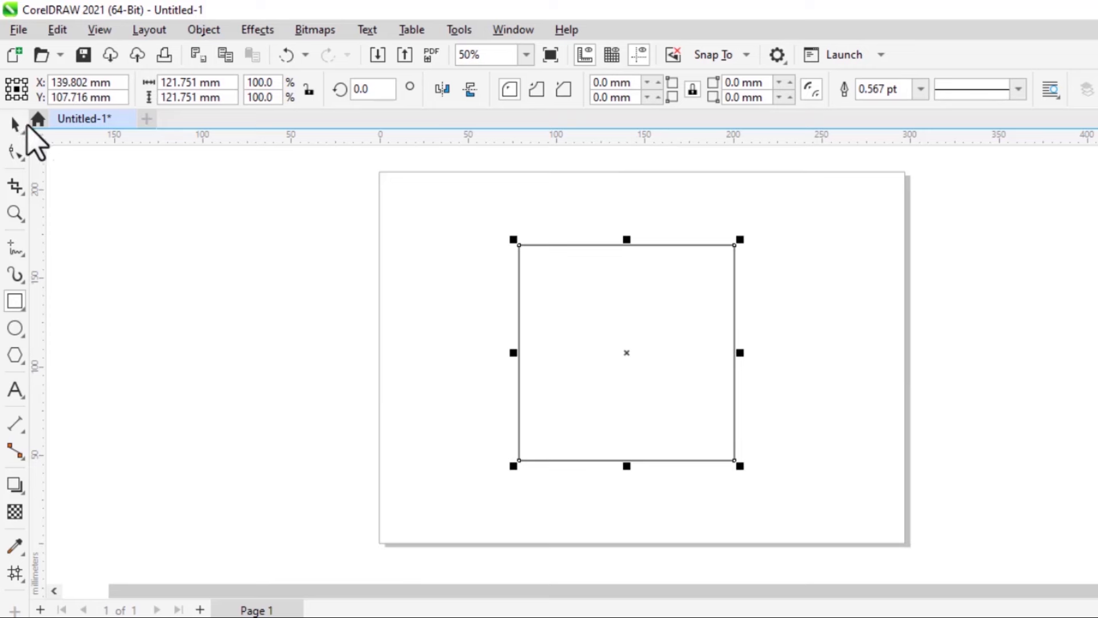
- Round all four corners of the square with the Shape tool to a radius of about 32.5 mm
{"action": "left_click", "coordinate": [21, 124]}
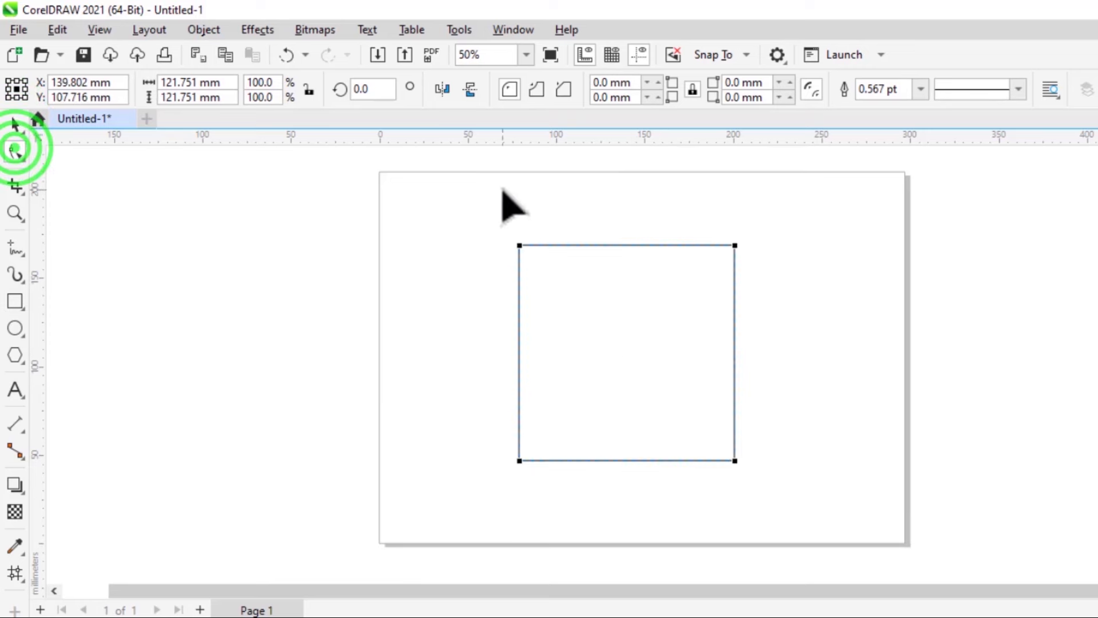
{"action": "left_click_drag", "start_coordinate": [736, 245], "coordinate": [710, 261]}
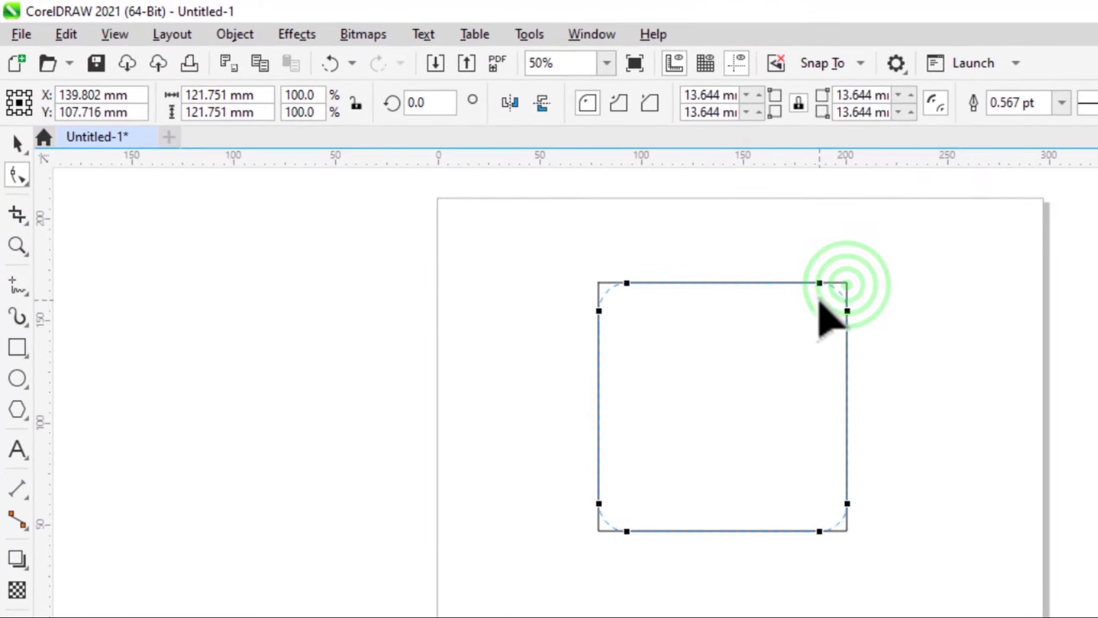
{"action": "left_click_drag", "start_coordinate": [820, 302], "coordinate": [782, 328]}
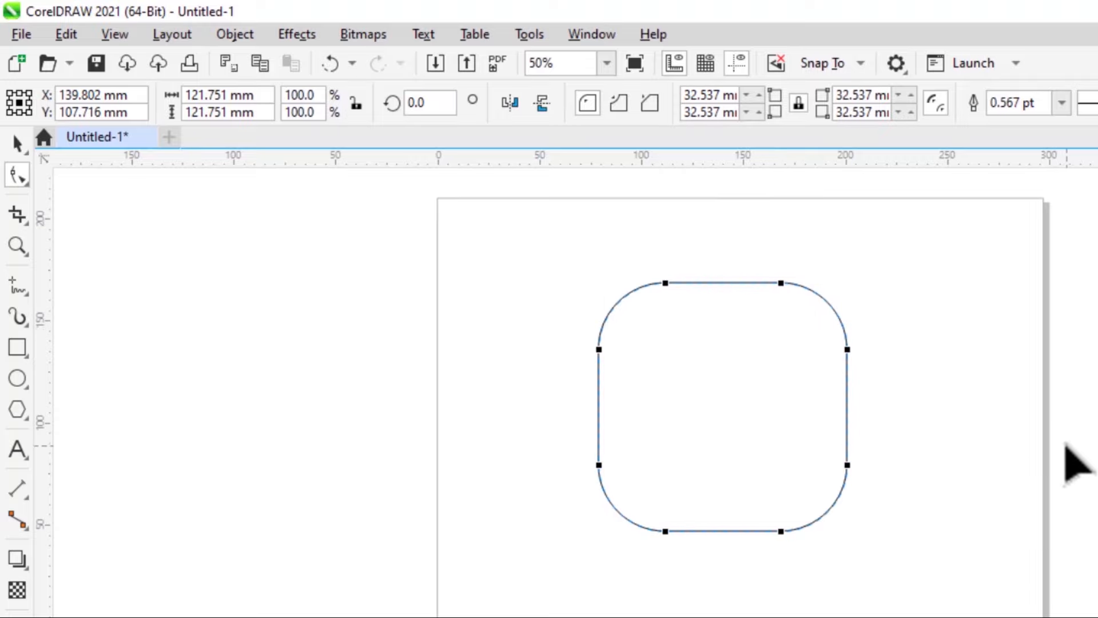
- Apply a mesh fill to the rounded square and add a mesh intersection in its upper-left area
{"action": "left_click", "coordinate": [564, 275]}
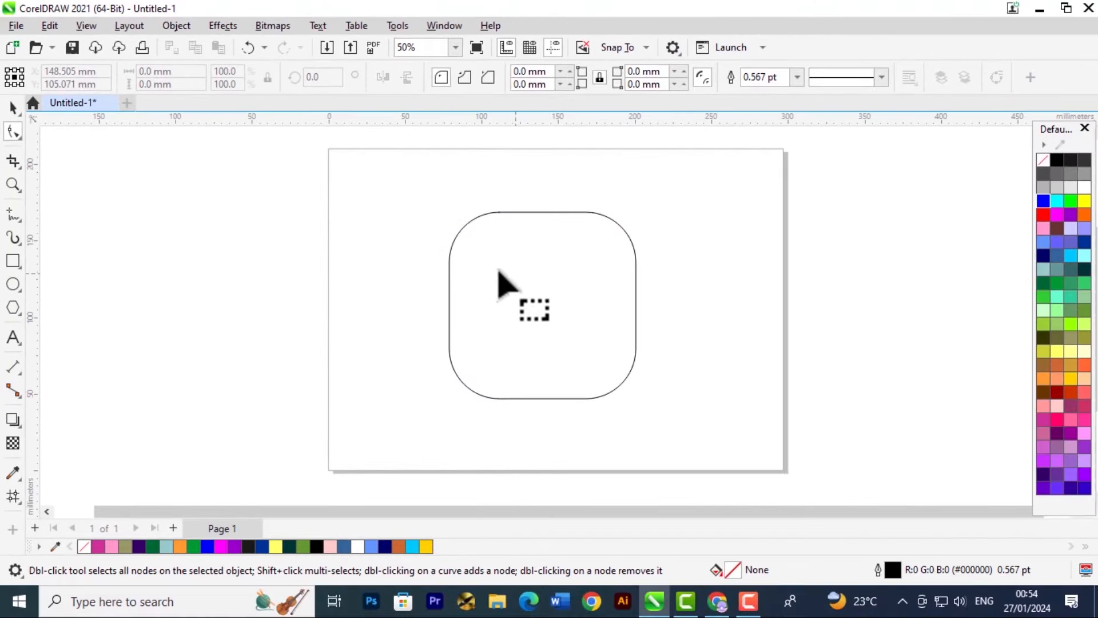
{"action": "left_click", "coordinate": [11, 106]}
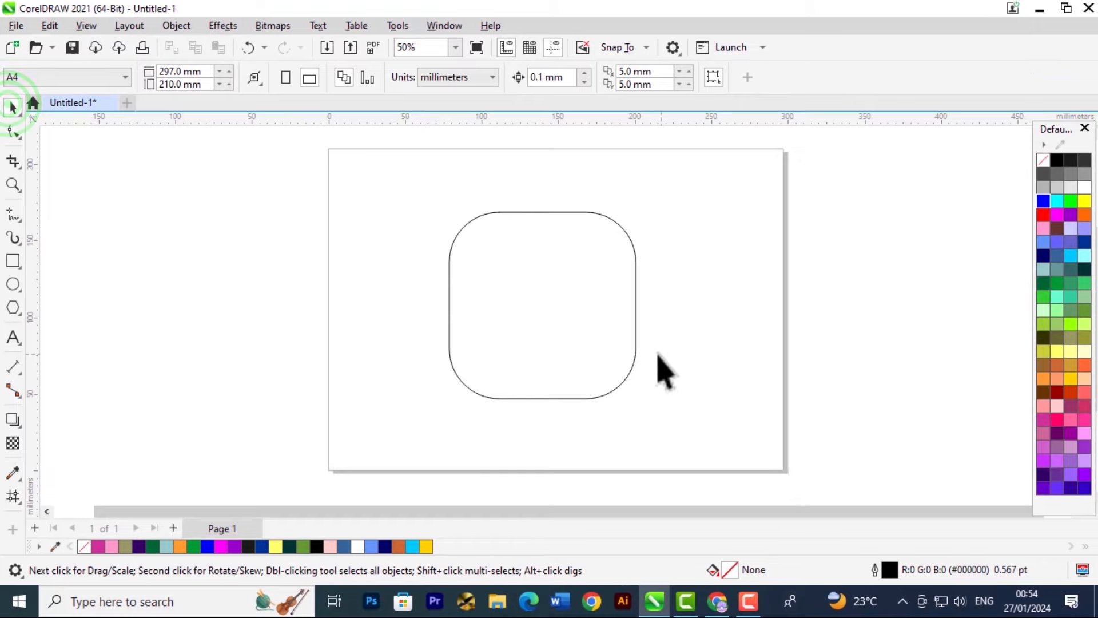
{"action": "left_click", "coordinate": [637, 350]}
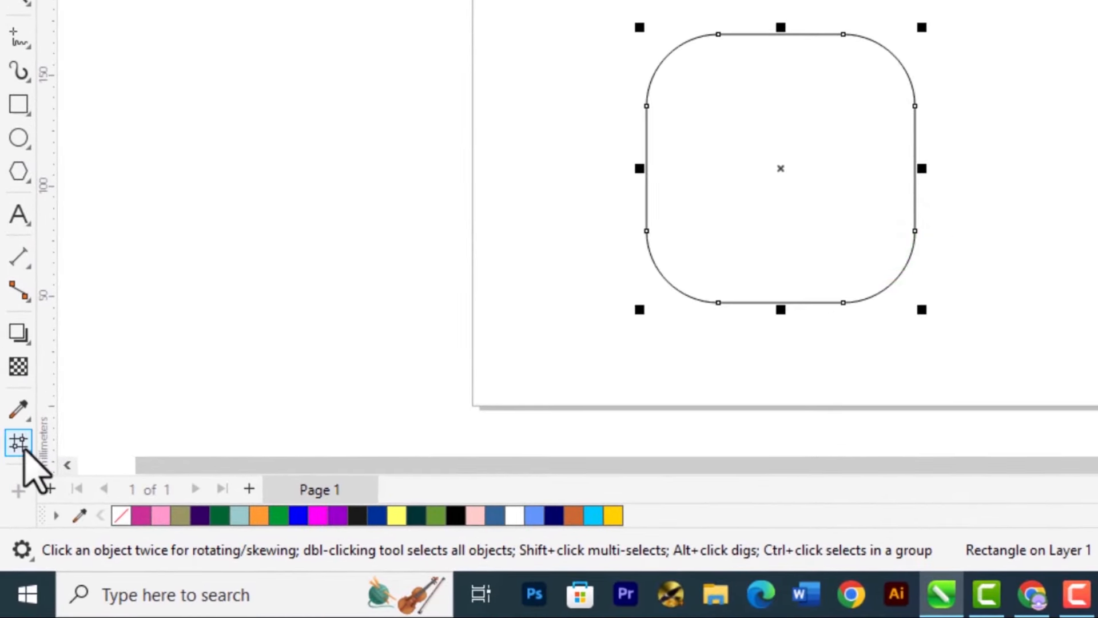
{"action": "left_click", "coordinate": [19, 446]}
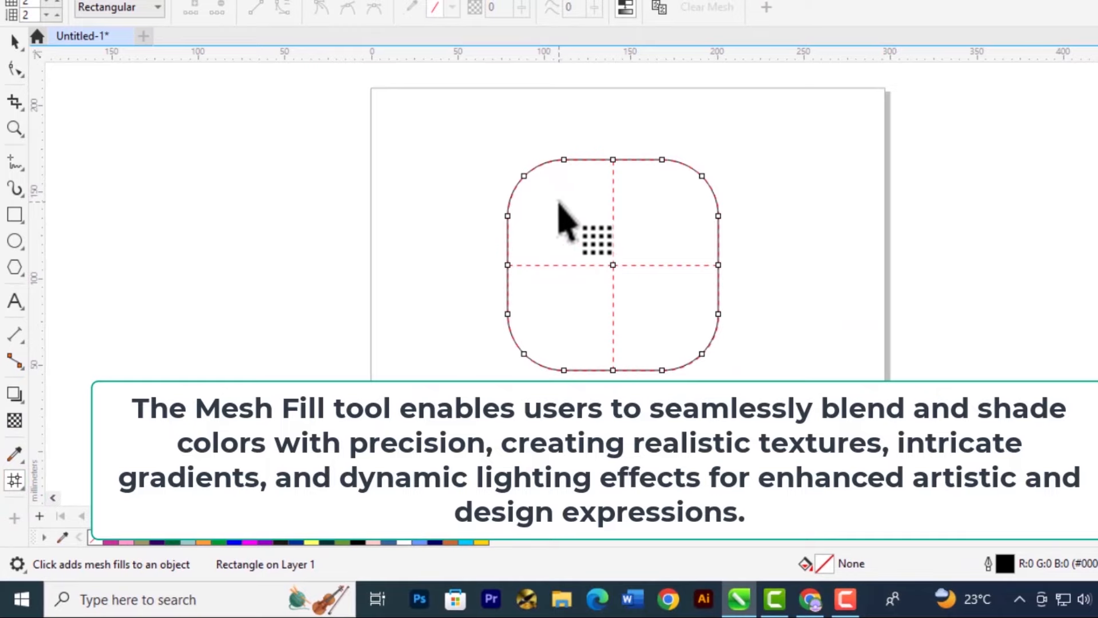
{"action": "double_click", "coordinate": [565, 195]}
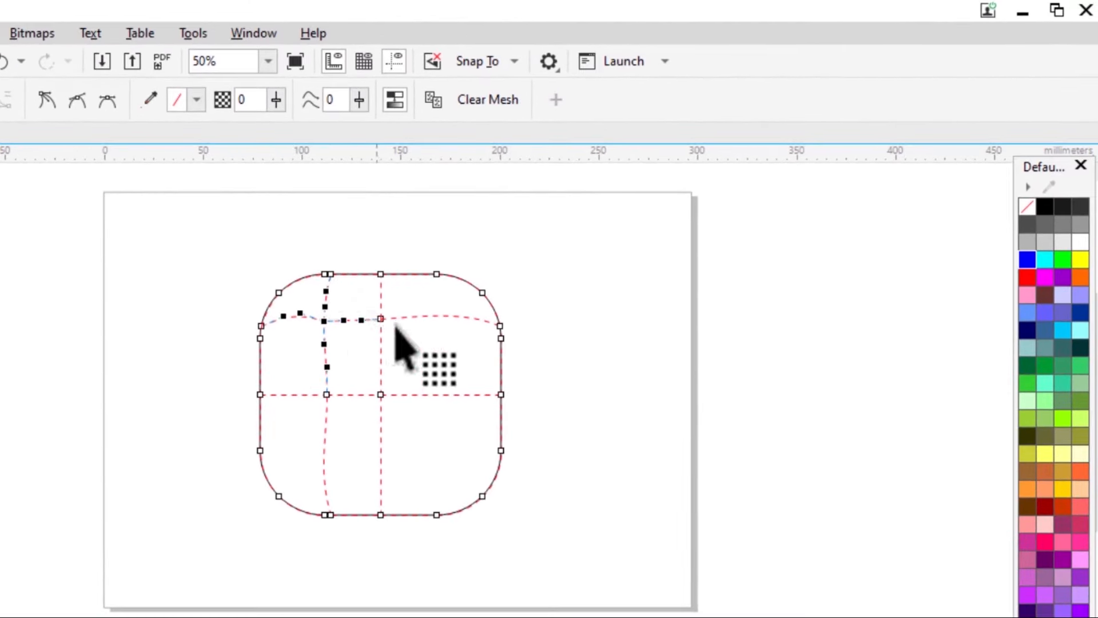
- Colour the mesh nodes and the corner patch in the rounded square's upper-left area blue
{"action": "left_click_drag", "start_coordinate": [353, 290], "coordinate": [261, 338]}
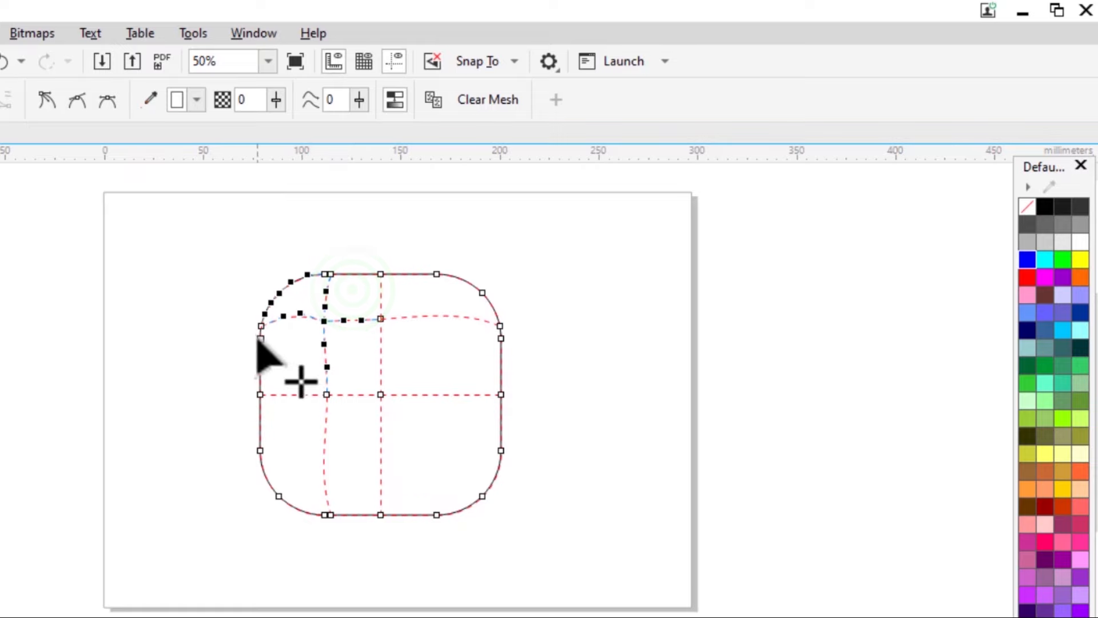
{"action": "left_click", "coordinate": [1028, 260]}
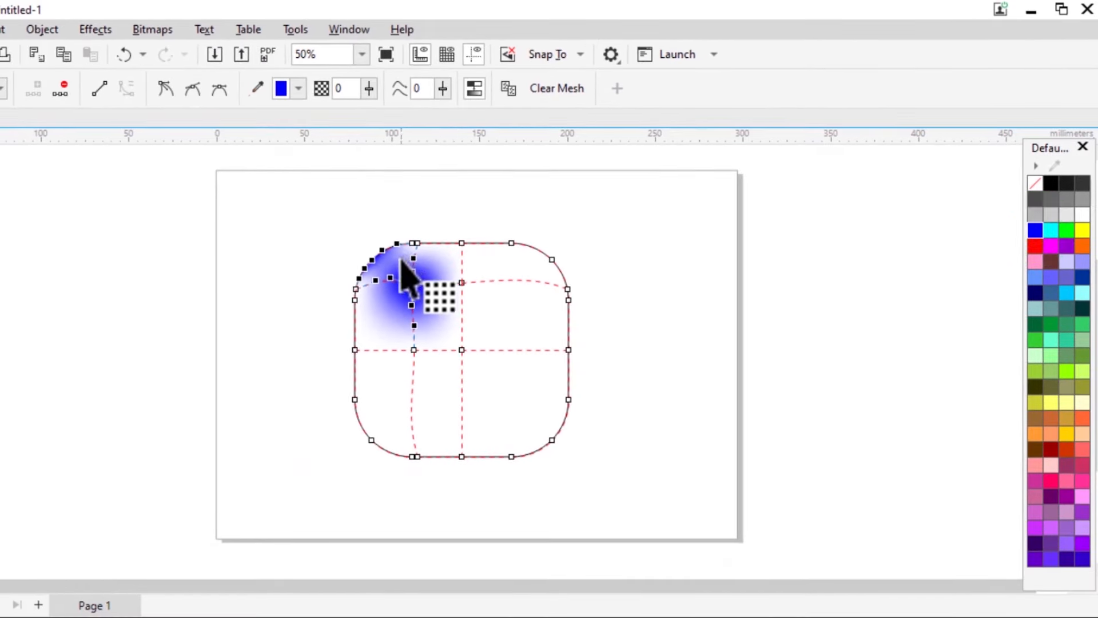
{"action": "left_click", "coordinate": [394, 259]}
{"action": "left_click", "coordinate": [1037, 231]}
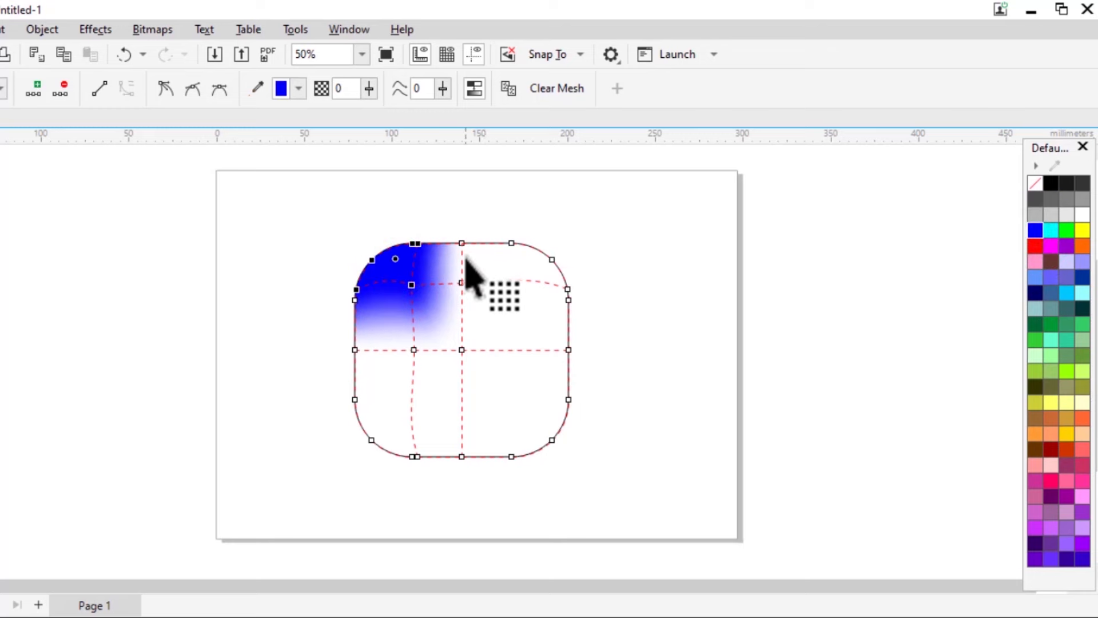
- Colour the mesh nodes on the square's right half magenta and fill the upper-middle patch with blue
{"action": "left_click", "coordinate": [481, 250]}
{"action": "left_click", "coordinate": [482, 251]}
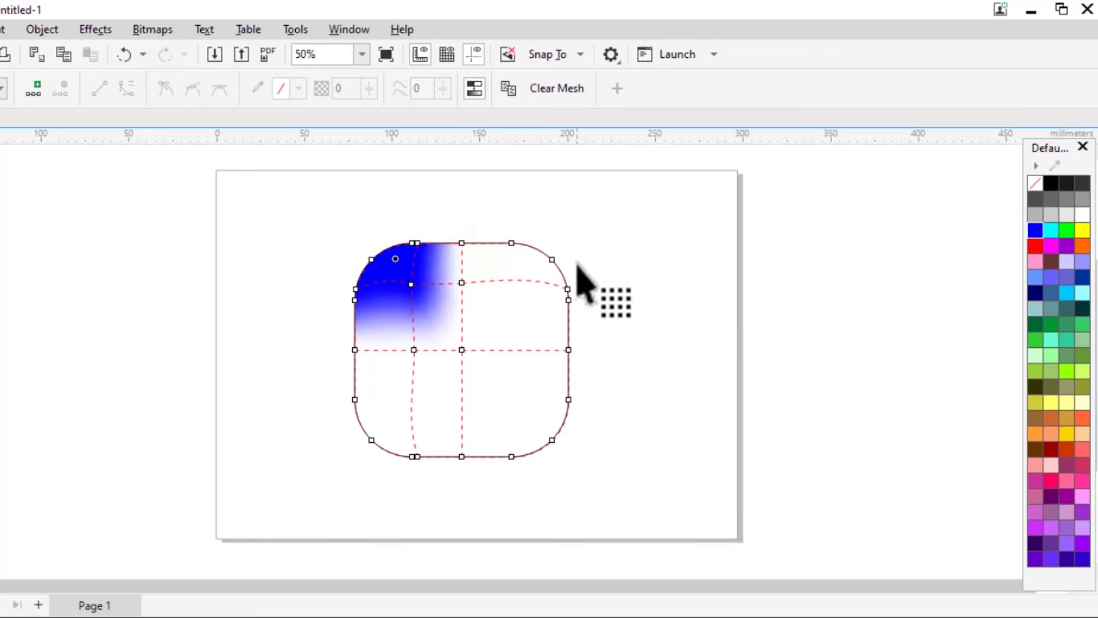
{"action": "left_click", "coordinate": [479, 252]}
{"action": "left_click_drag", "start_coordinate": [450, 245], "coordinate": [620, 400]}
{"action": "left_click", "coordinate": [1051, 246]}
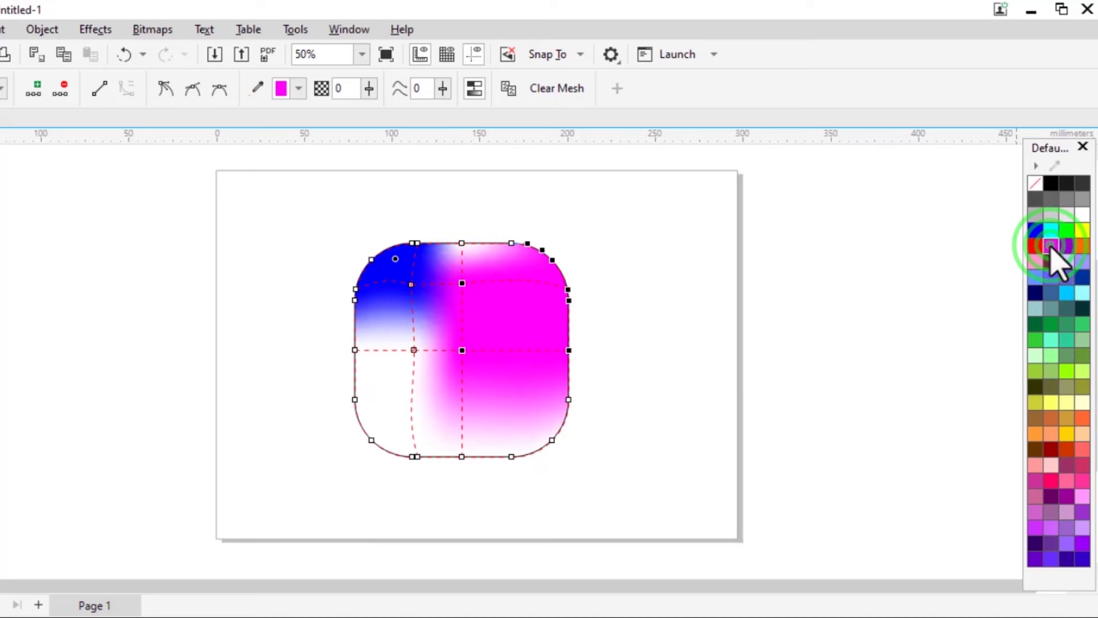
{"action": "left_click", "coordinate": [457, 250]}
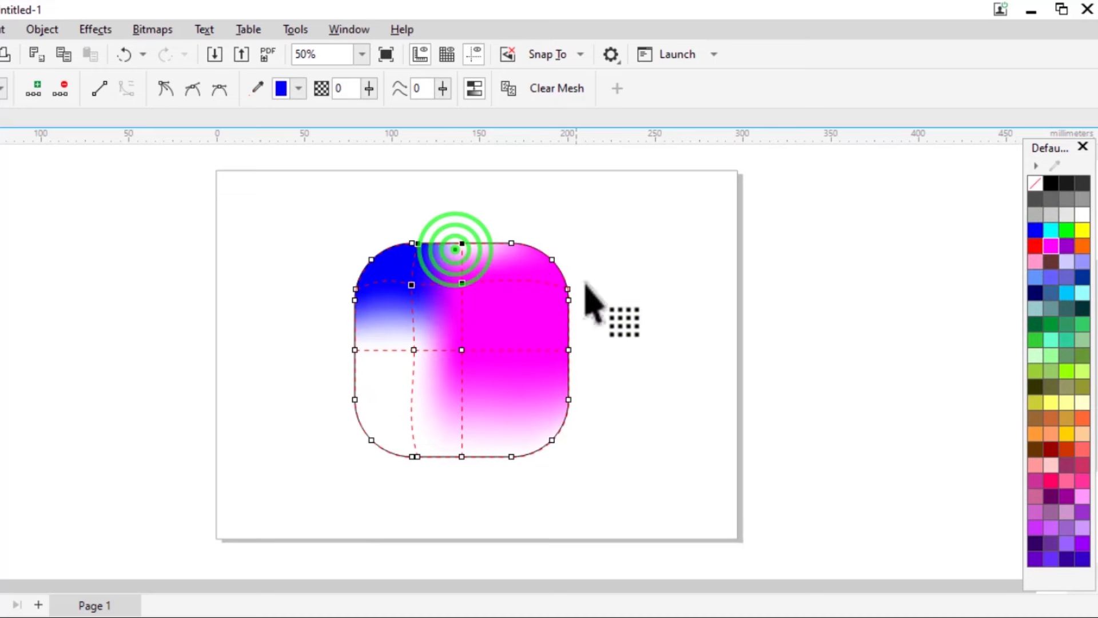
{"action": "left_click", "coordinate": [1036, 230]}
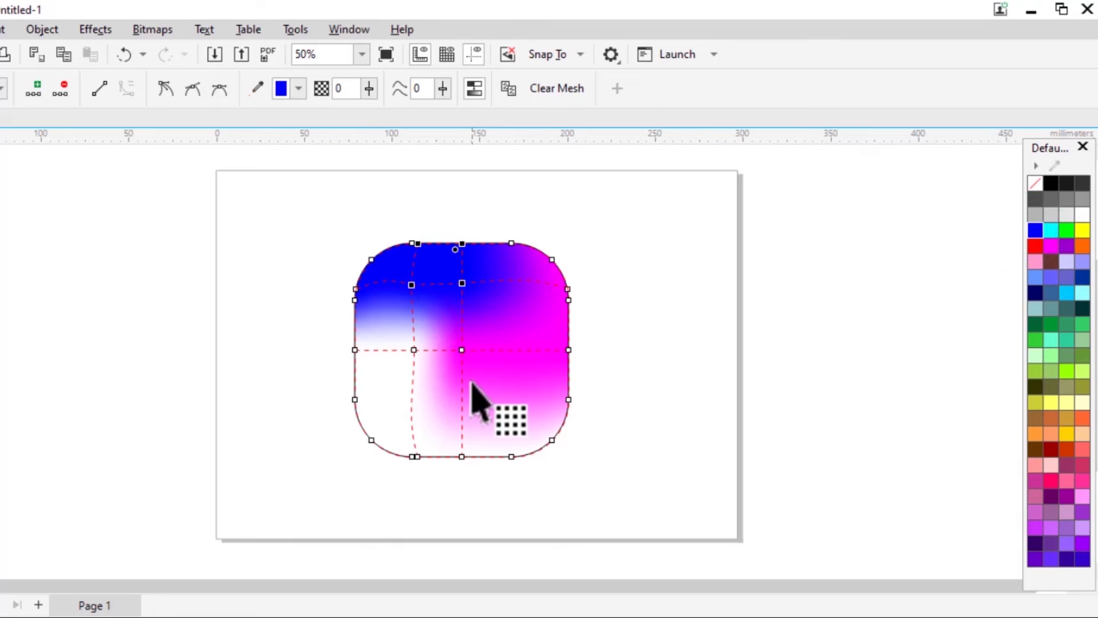
- Colour the square's lower-right mesh nodes orange, try the same orange on the whole lower-right patch, and undo that patch fill
{"action": "left_click_drag", "start_coordinate": [446, 369], "coordinate": [628, 470]}
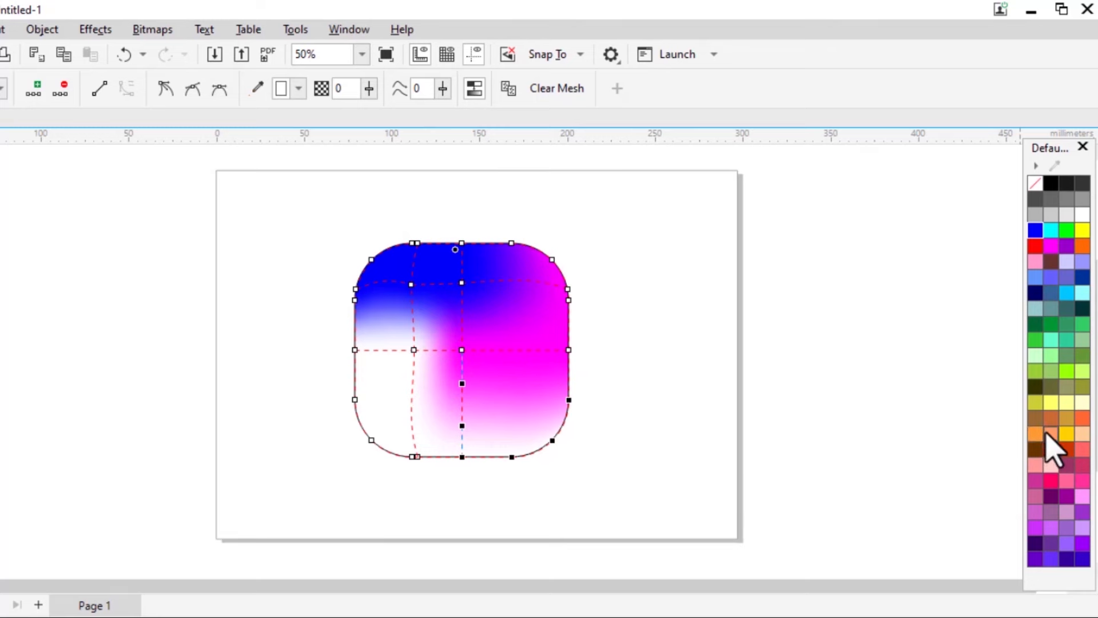
{"action": "left_click", "coordinate": [1036, 435]}
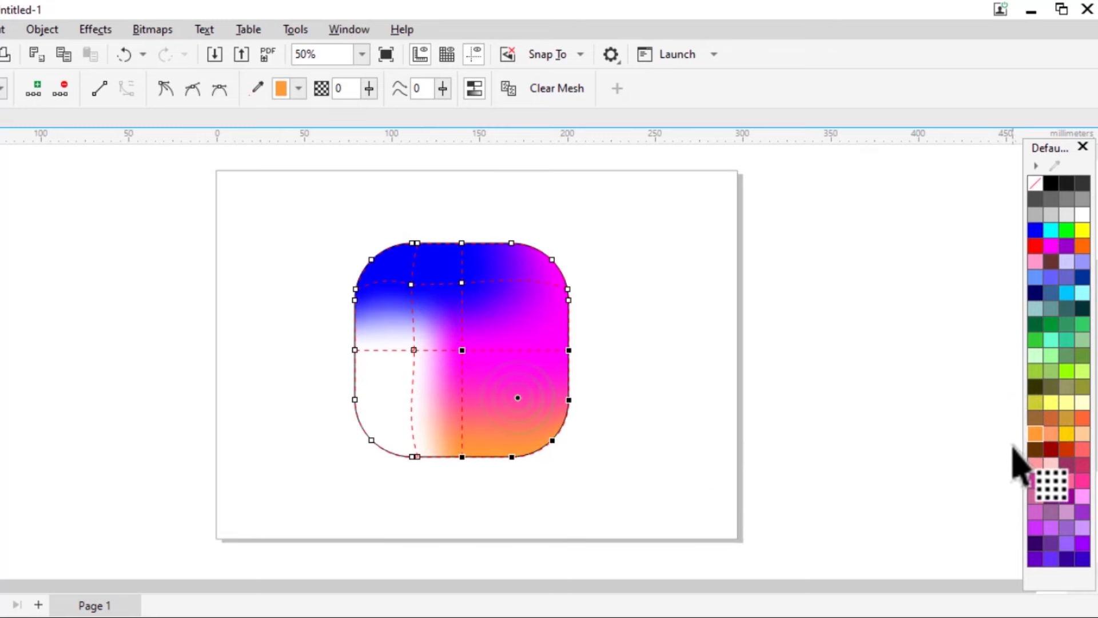
{"action": "left_click", "coordinate": [1036, 435]}
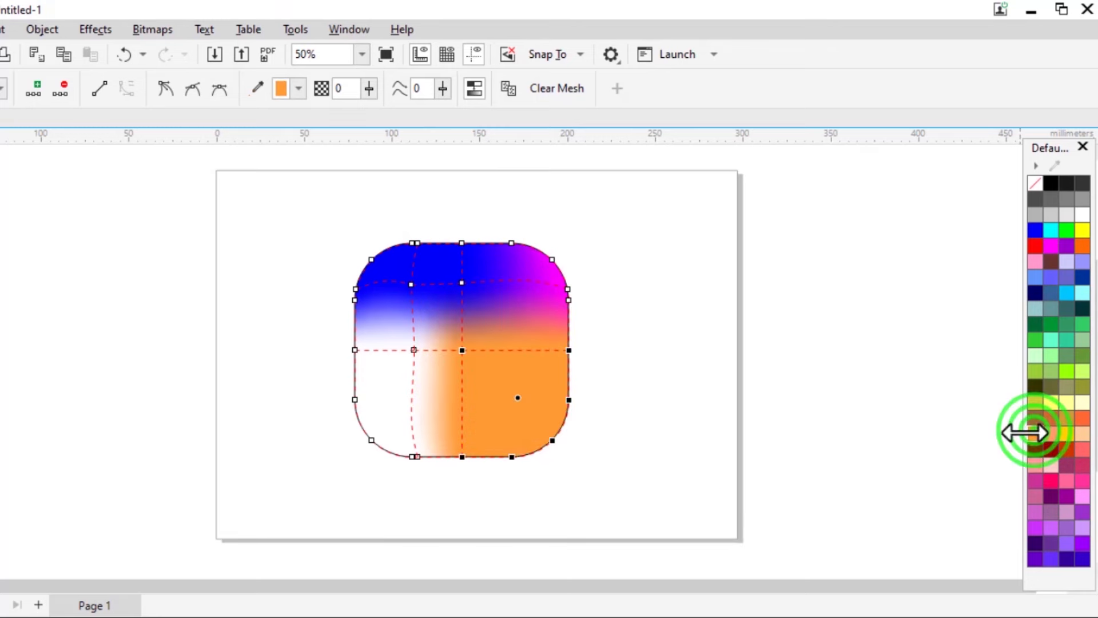
{"action": "key", "text": "ctrl+z"}
- Add a mesh intersection in the lower-right area and fill the patch beside it, right of the centre line, with orange
{"action": "double_click", "coordinate": [521, 381]}
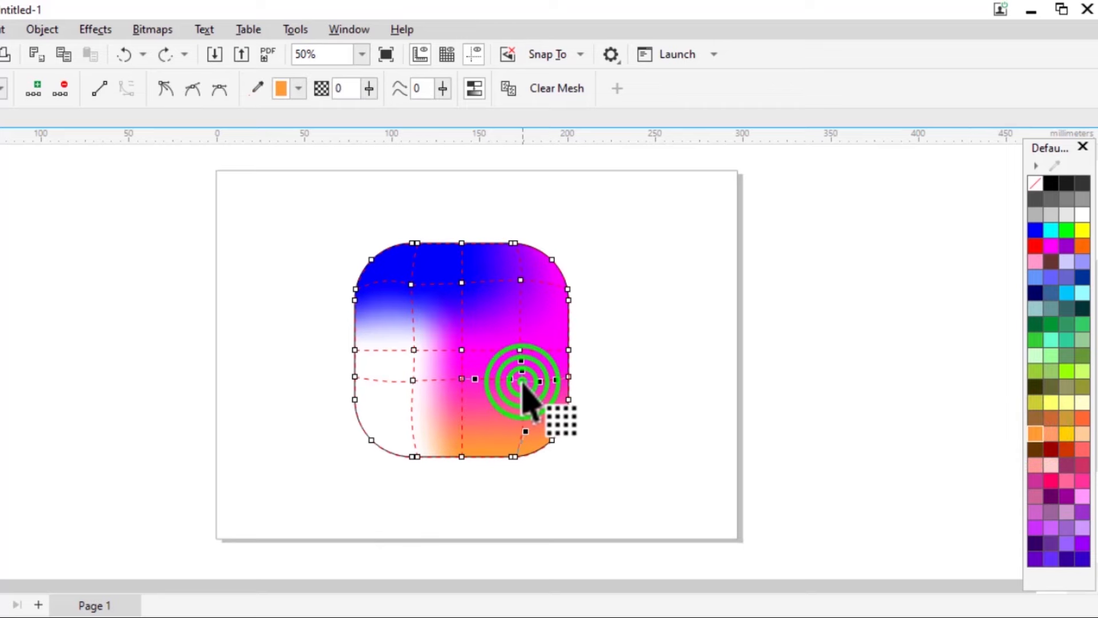
{"action": "left_click_drag", "start_coordinate": [476, 383], "coordinate": [615, 464]}
{"action": "left_click", "coordinate": [502, 391]}
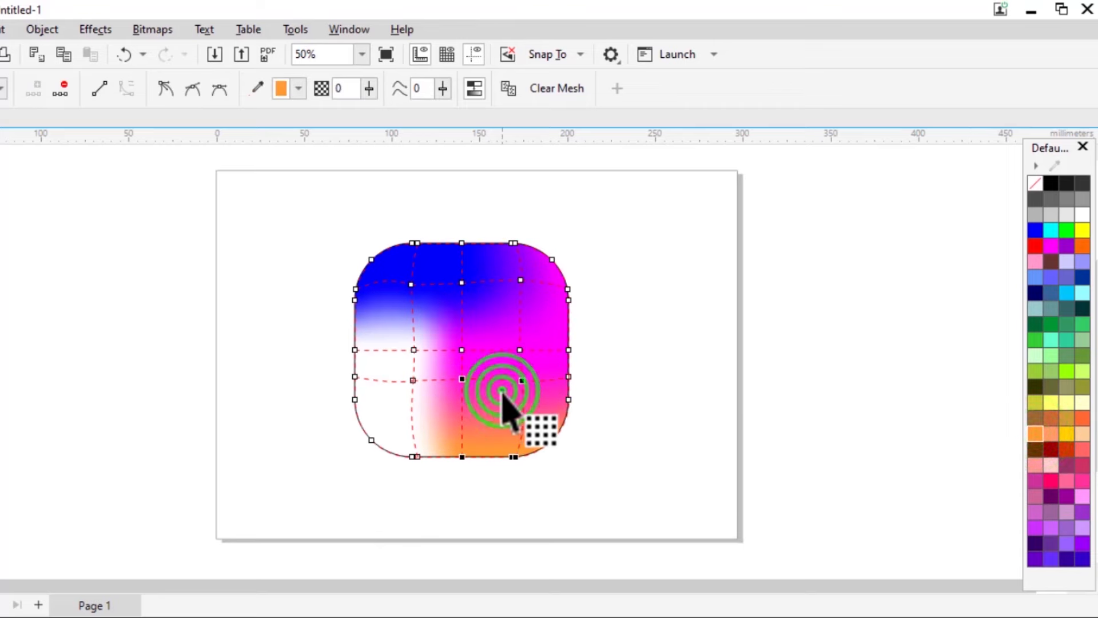
{"action": "left_click", "coordinate": [1036, 435]}
{"action": "left_click_drag", "start_coordinate": [350, 375], "coordinate": [483, 464]}
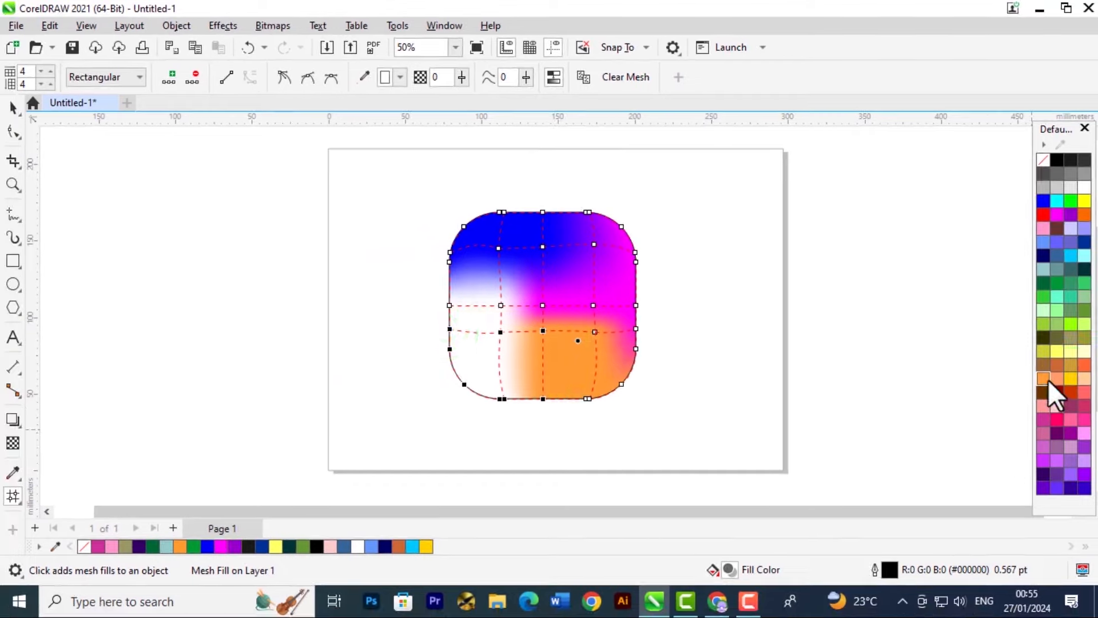
{"action": "left_click", "coordinate": [1071, 378]}
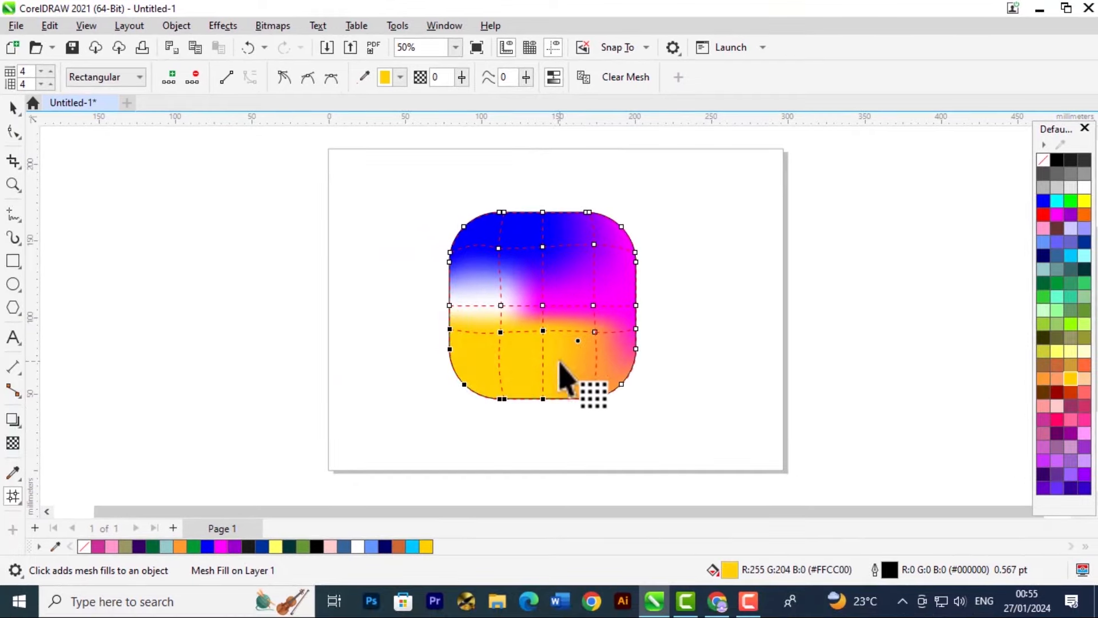
{"action": "key", "text": "ctrl+z"}
- Fill only the lower-left mesh patch with yellow (#FFCC00), undoing the extra orange applied to it
{"action": "left_click", "coordinate": [490, 363]}
{"action": "left_click", "coordinate": [1070, 378]}
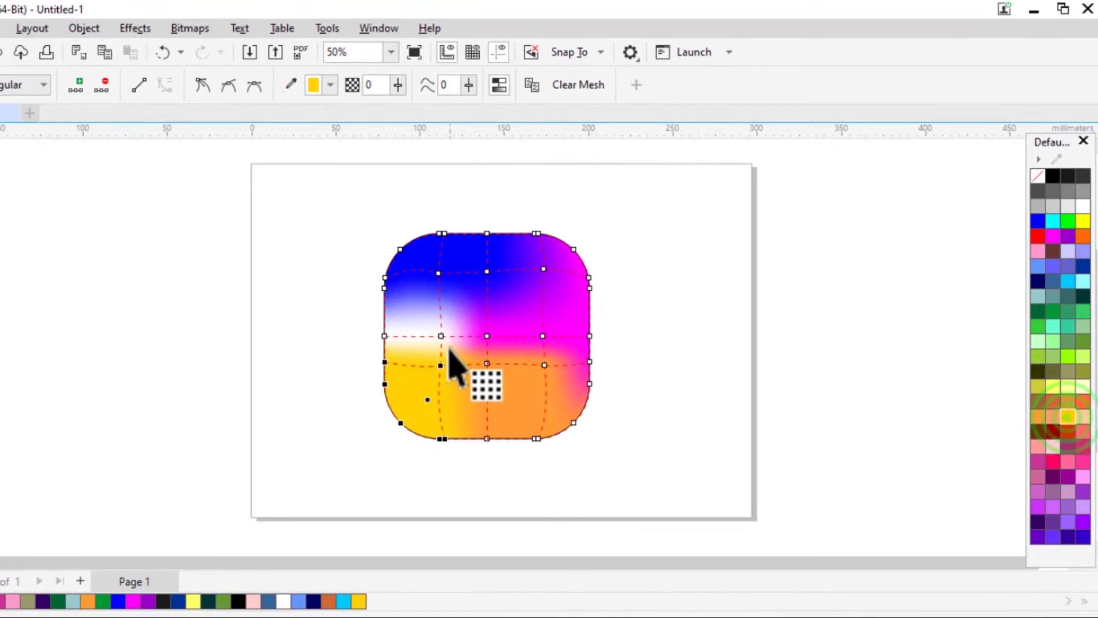
{"action": "left_click", "coordinate": [1038, 416]}
{"action": "key", "text": "z"}
{"action": "key", "text": "ctrl+z"}
{"action": "left_click", "coordinate": [449, 346]}
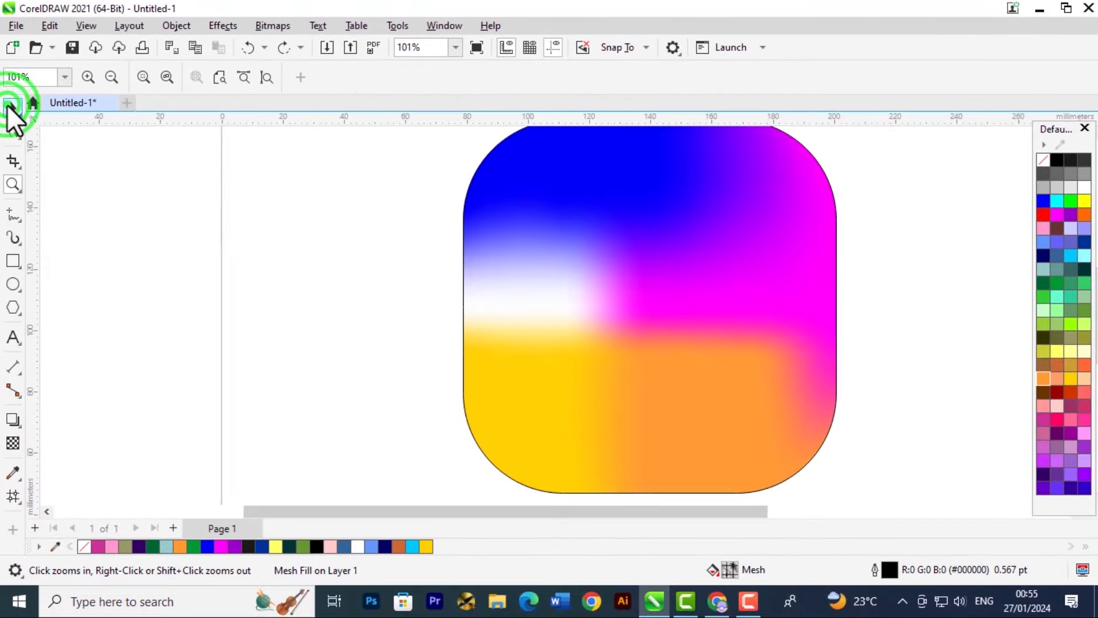
- Fill the white patch on the square's left side with magenta (#FF00FF), then add a mesh intersection inside it and shift it slightly down
{"action": "left_click", "coordinate": [11, 107]}
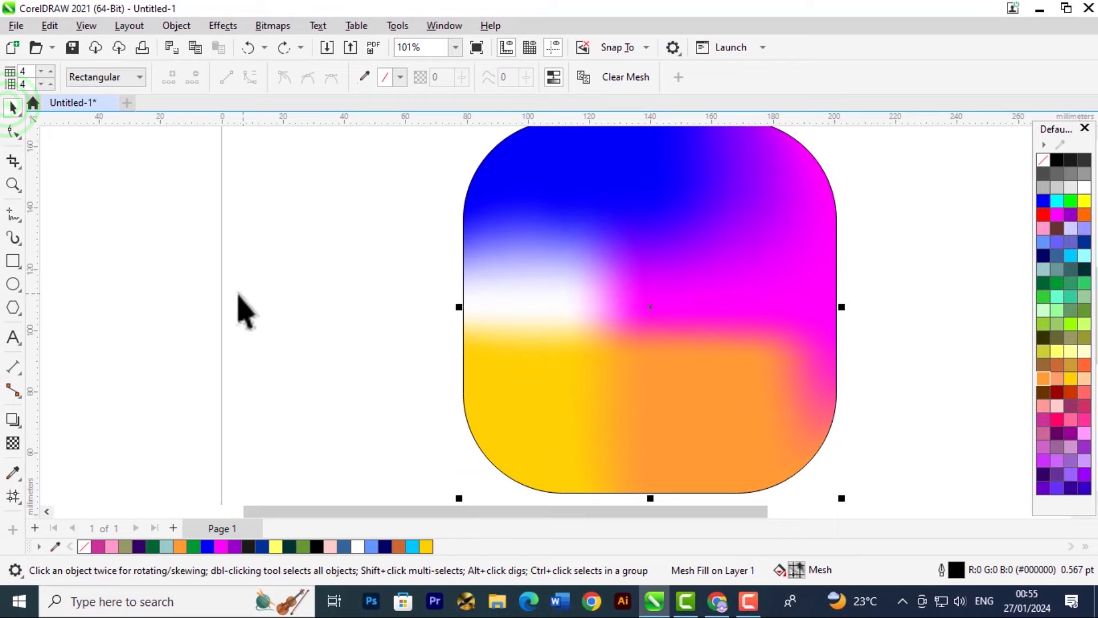
{"action": "left_click", "coordinate": [11, 496]}
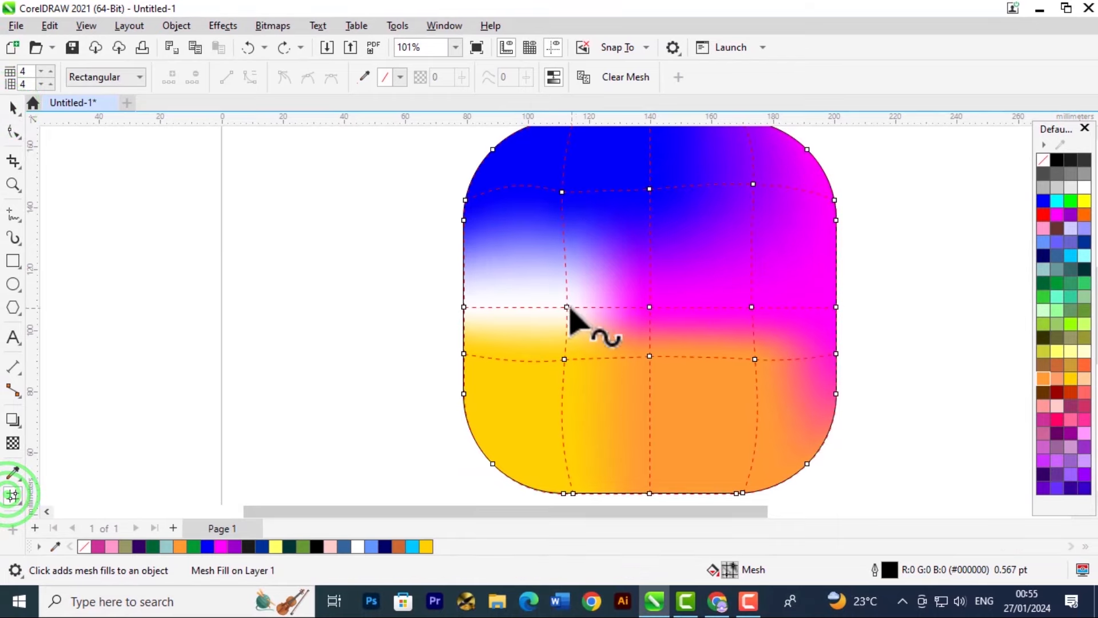
{"action": "left_click", "coordinate": [510, 279]}
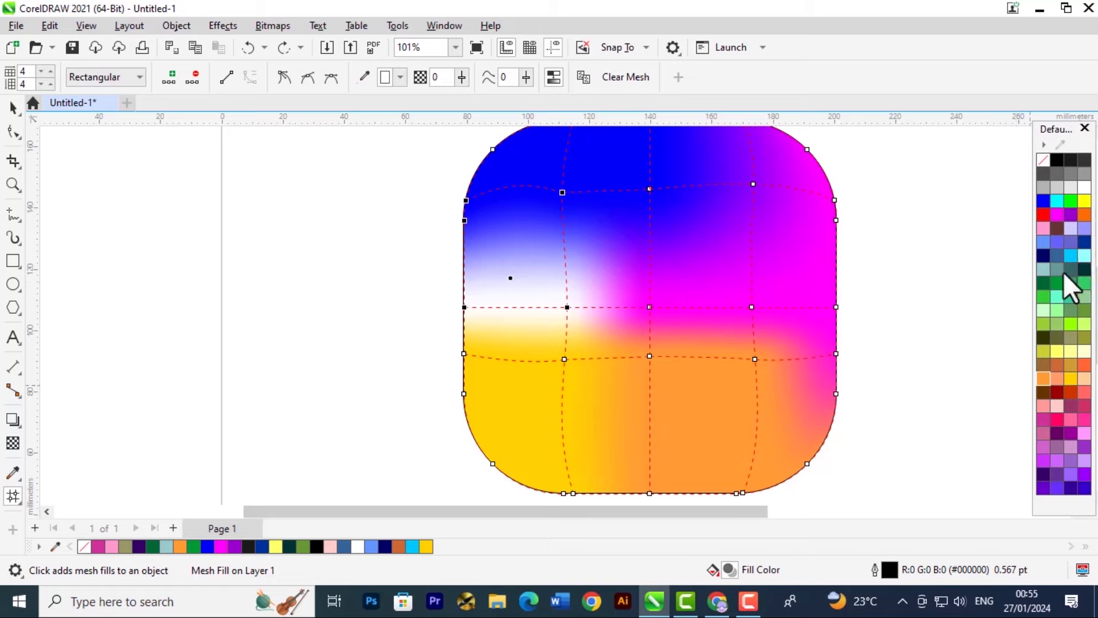
{"action": "left_click", "coordinate": [1061, 220]}
{"action": "double_click", "coordinate": [515, 225]}
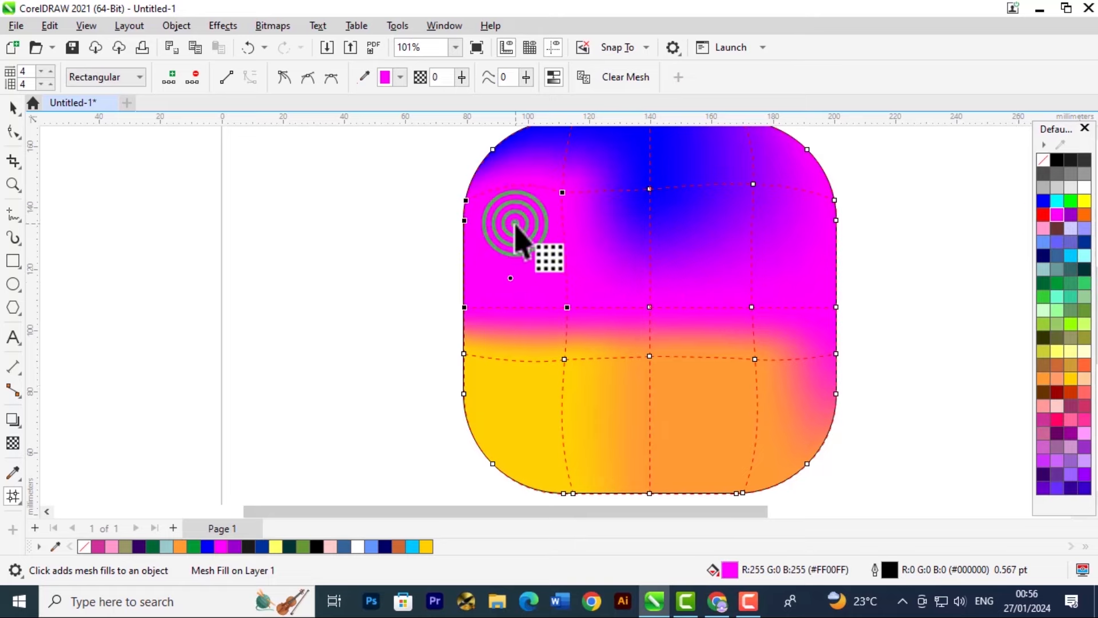
{"action": "left_click_drag", "start_coordinate": [515, 225], "coordinate": [516, 242]}
{"action": "left_click", "coordinate": [525, 269]}
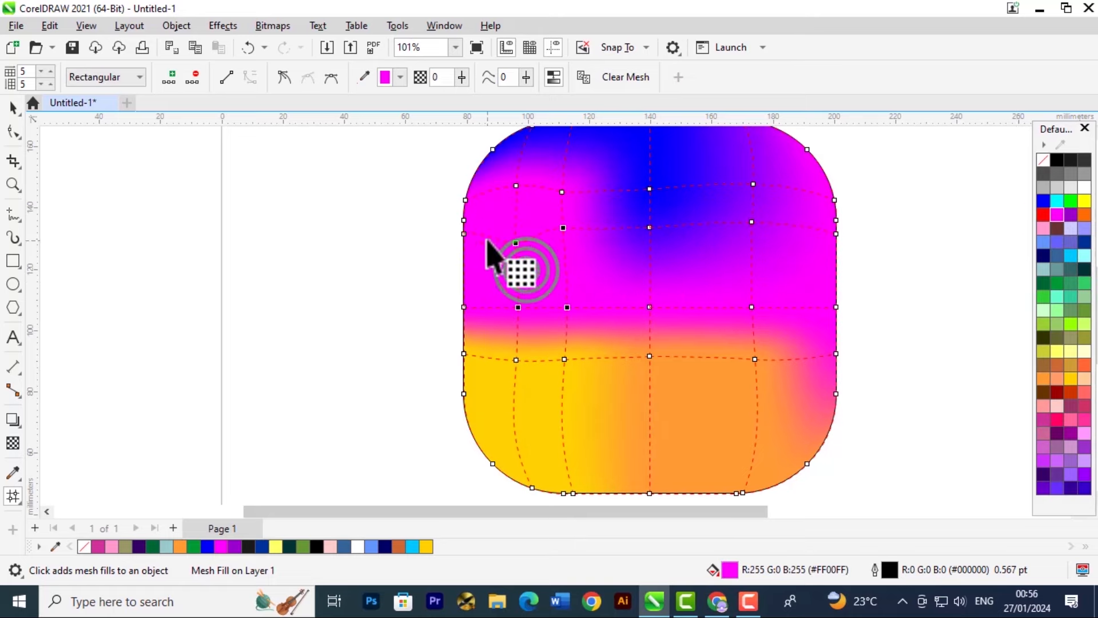
- Colour the mesh nodes above and right of the new intersection blue, and fill the central patch below the blue area with magenta
{"action": "mouse_move", "coordinate": [469, 186]}
{"action": "left_mouse_down"}
{"action": "mouse_move", "coordinate": [511, 182]}
{"action": "mouse_move", "coordinate": [486, 191]}
{"action": "left_mouse_up"}
{"action": "left_click", "coordinate": [1044, 201]}
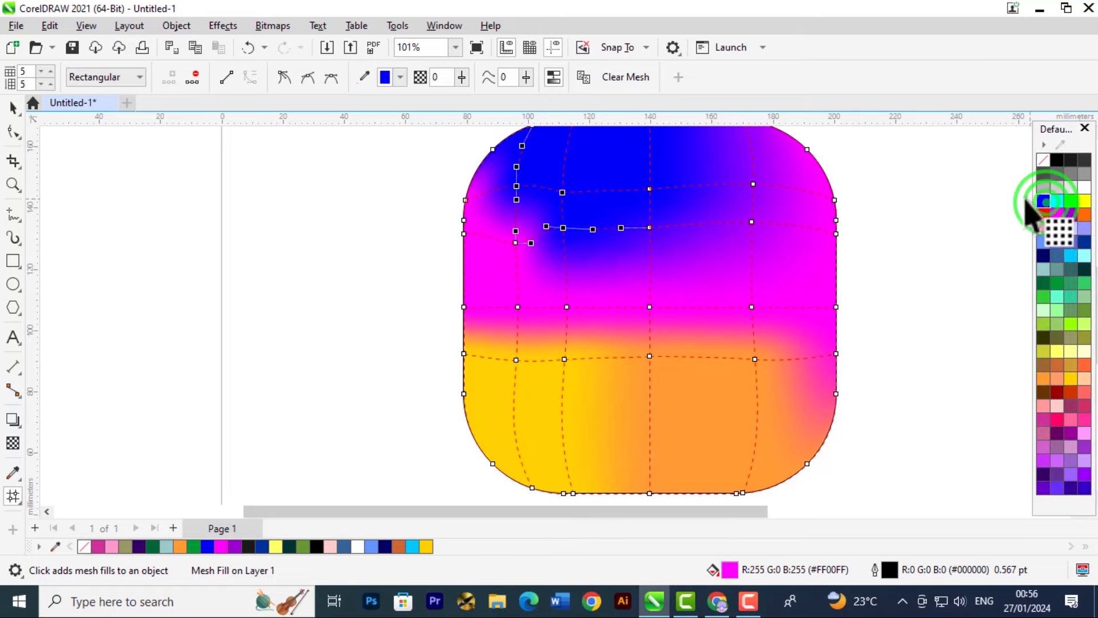
{"action": "left_click", "coordinate": [594, 233]}
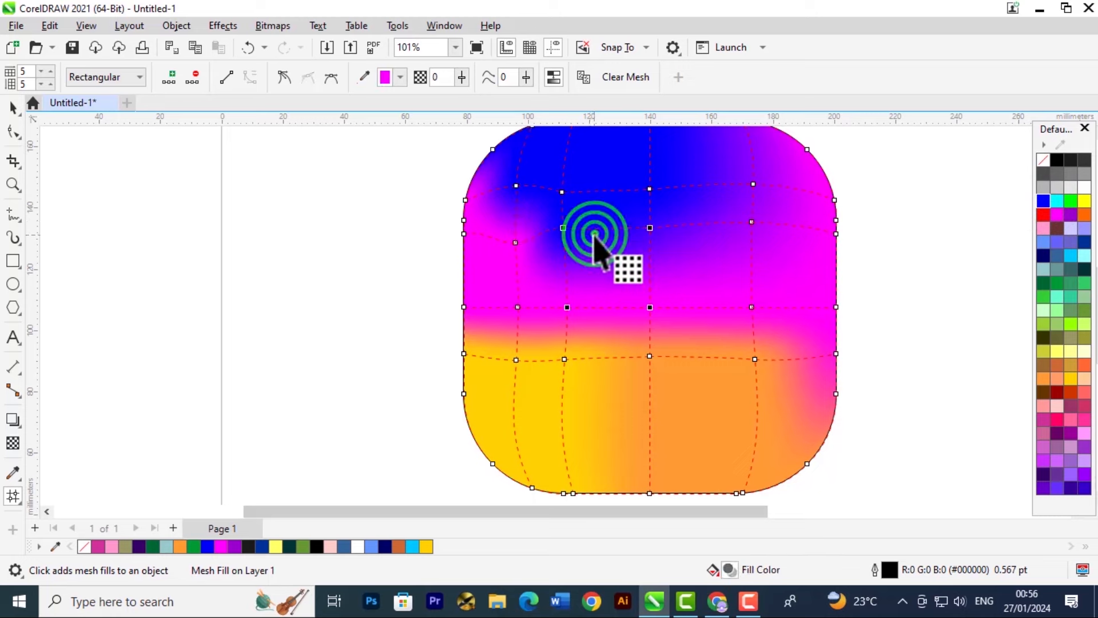
{"action": "left_click", "coordinate": [1060, 214]}
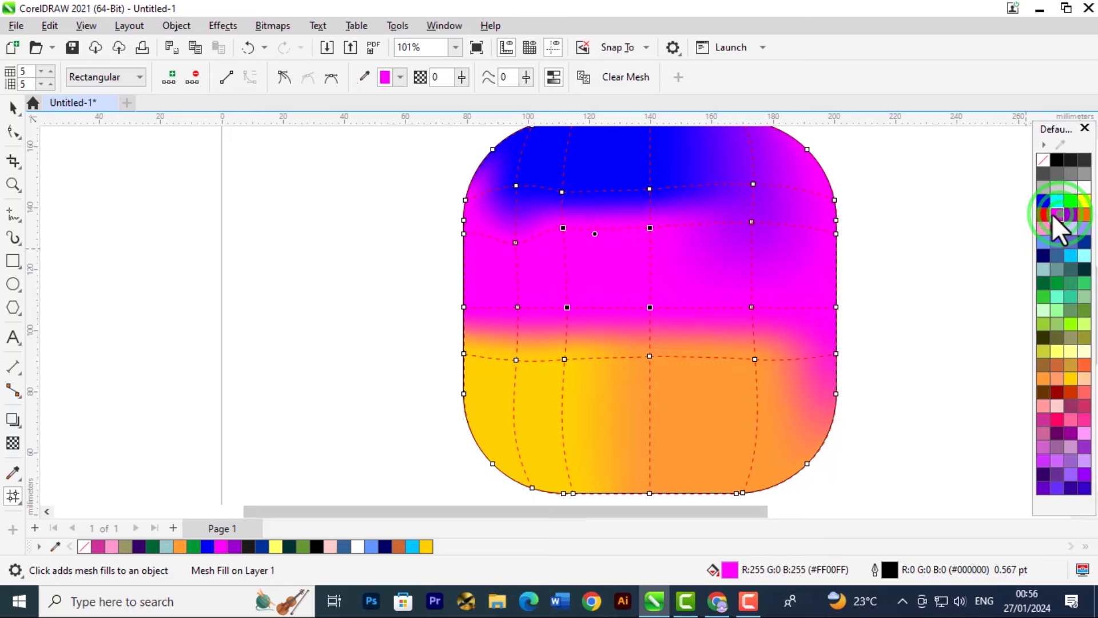
- Fill the two patches just below the mesh's central horizontal line with orange (#FF9933) and the lower-middle patch with yellow (#FFCC00)
{"action": "left_click", "coordinate": [628, 318]}
{"action": "left_click", "coordinate": [695, 321]}
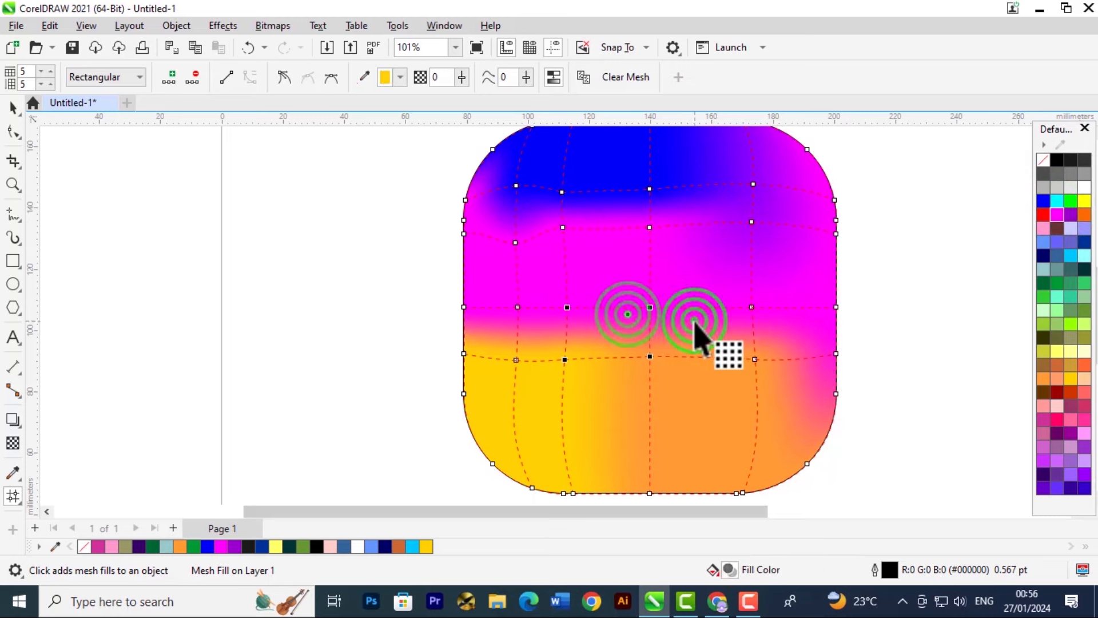
{"action": "left_click_drag", "start_coordinate": [588, 297], "coordinate": [759, 350]}
{"action": "left_click", "coordinate": [694, 330]}
{"action": "mouse_move", "coordinate": [604, 315]}
{"action": "left_mouse_down"}
{"action": "mouse_move", "coordinate": [658, 342]}
{"action": "mouse_move", "coordinate": [765, 348]}
{"action": "left_mouse_up"}
{"action": "left_click", "coordinate": [1038, 380]}
{"action": "left_click", "coordinate": [665, 314]}
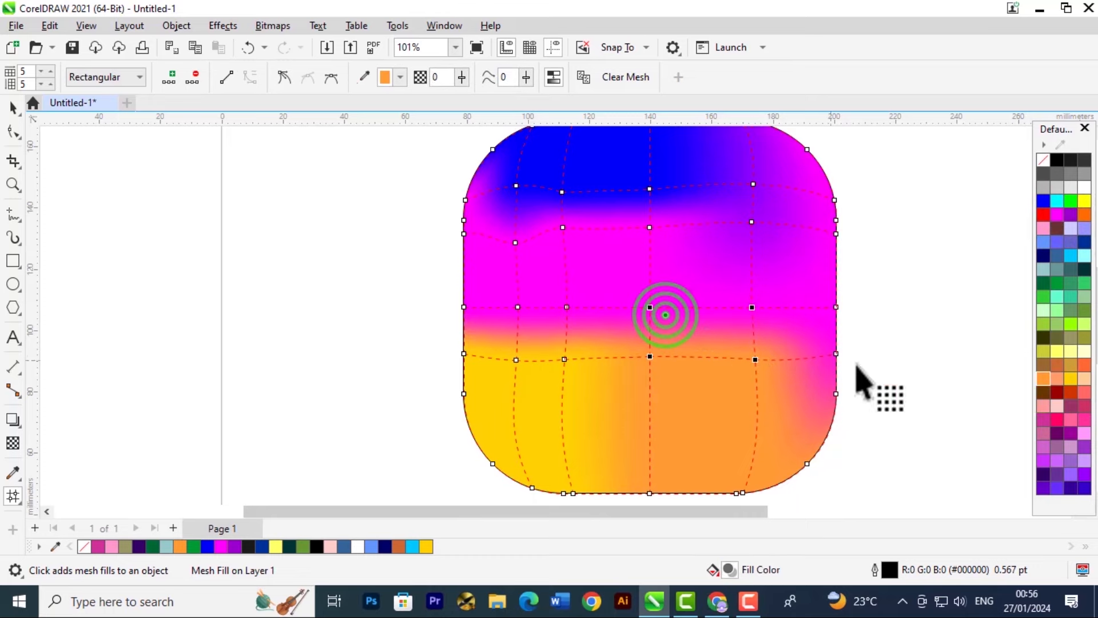
{"action": "left_click", "coordinate": [1039, 378]}
{"action": "left_click", "coordinate": [604, 325]}
{"action": "left_click", "coordinate": [1043, 377]}
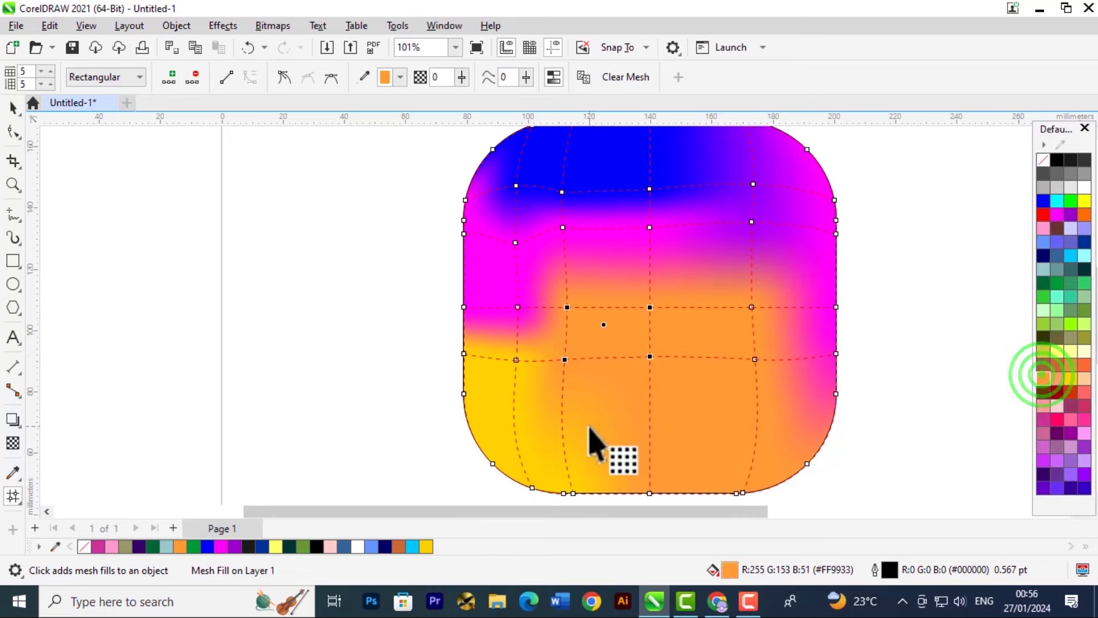
{"action": "left_click", "coordinate": [620, 432]}
{"action": "left_click", "coordinate": [1071, 378]}
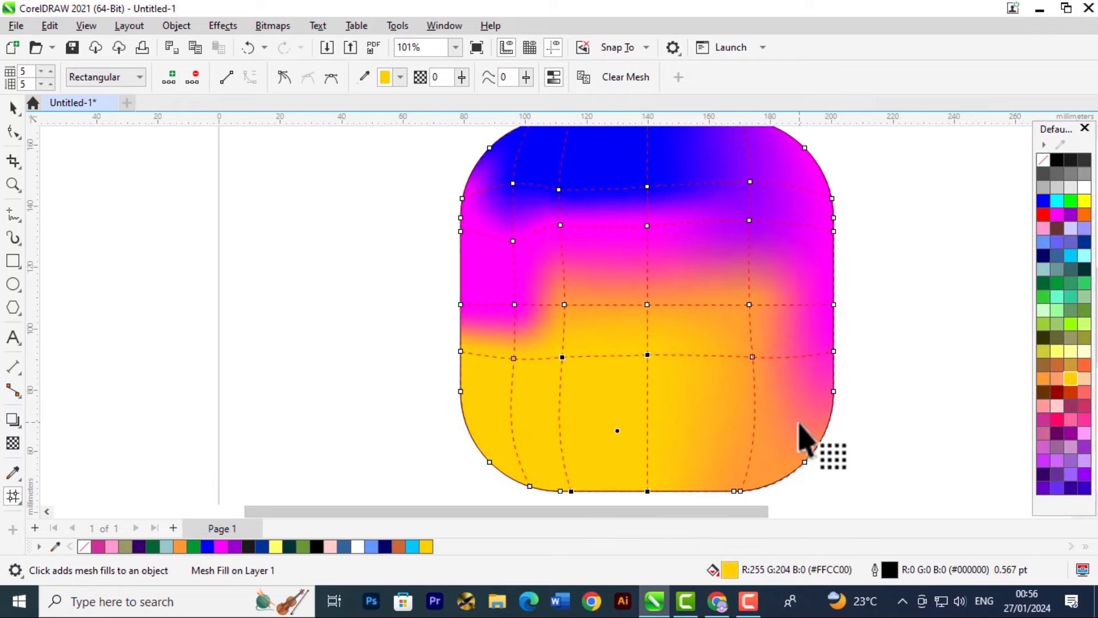
- Fill the upper-right inner patch with magenta and the patch at the upper-left edge with blue (#0000FF)
{"action": "scroll", "coordinate": [799, 437], "scroll_direction": "down", "scroll_amount": 3}
{"action": "left_click", "coordinate": [764, 297]}
{"action": "left_click", "coordinate": [1057, 215]}
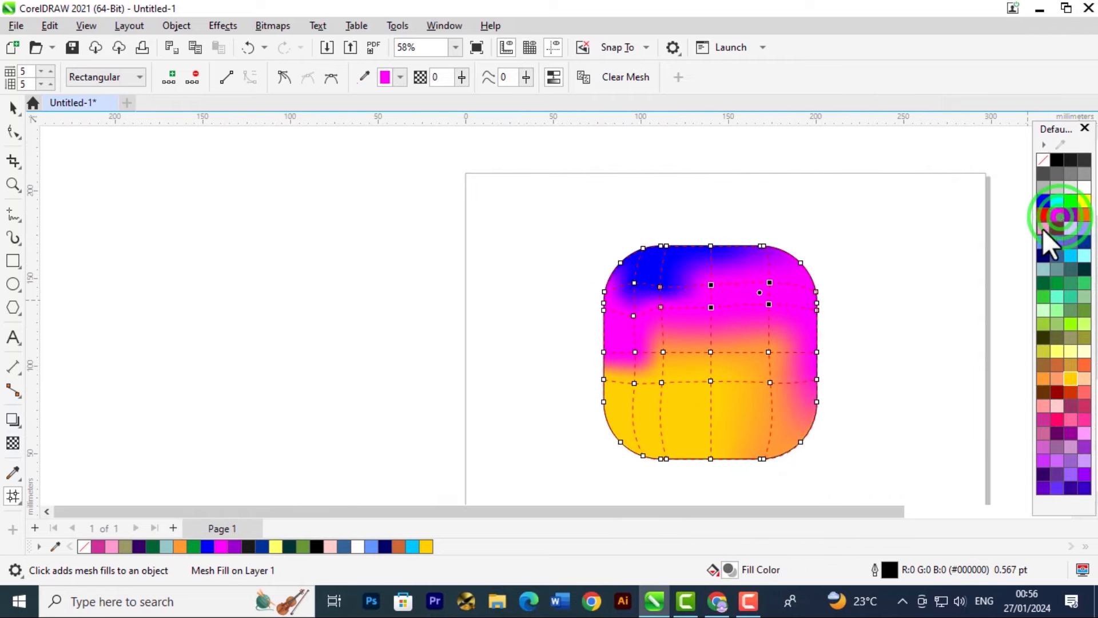
{"action": "left_click", "coordinate": [615, 300]}
{"action": "left_click", "coordinate": [1045, 203]}
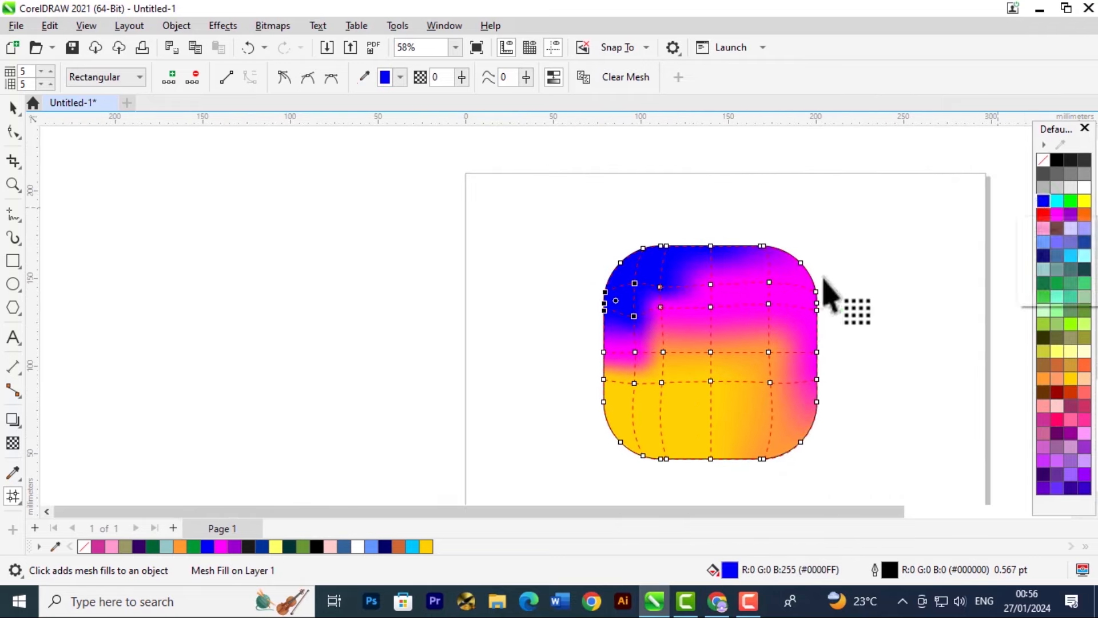
- Fill the mesh patch at the square's right edge, just below the central horizontal line, with magenta (#FF00FF), and leave mesh editing
{"action": "left_click", "coordinate": [798, 394]}
{"action": "left_click", "coordinate": [780, 362]}
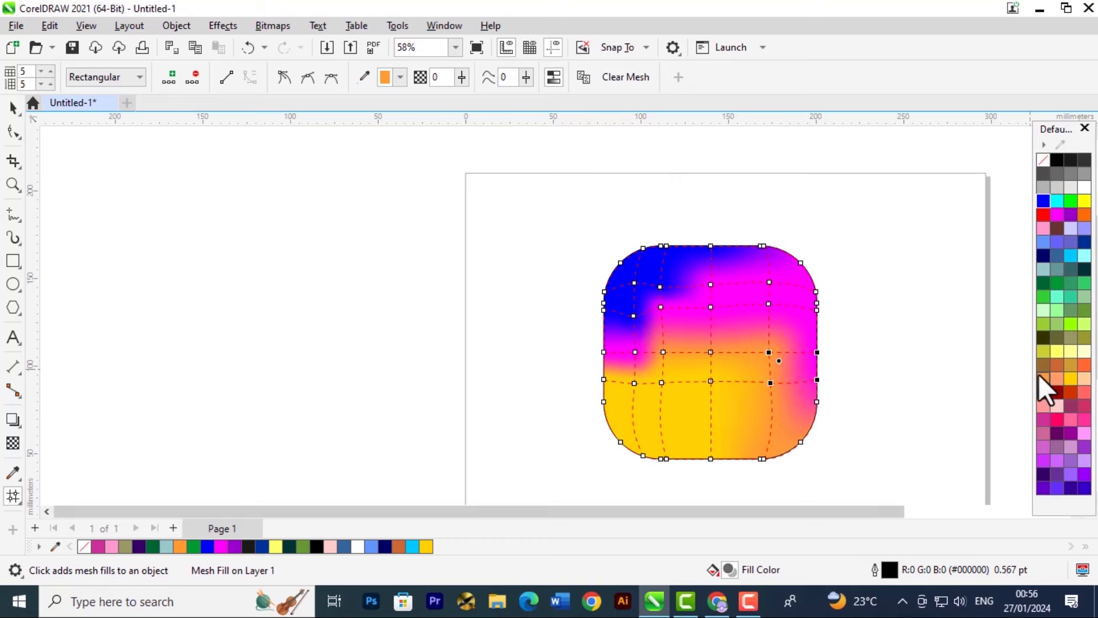
{"action": "left_click", "coordinate": [1058, 214]}
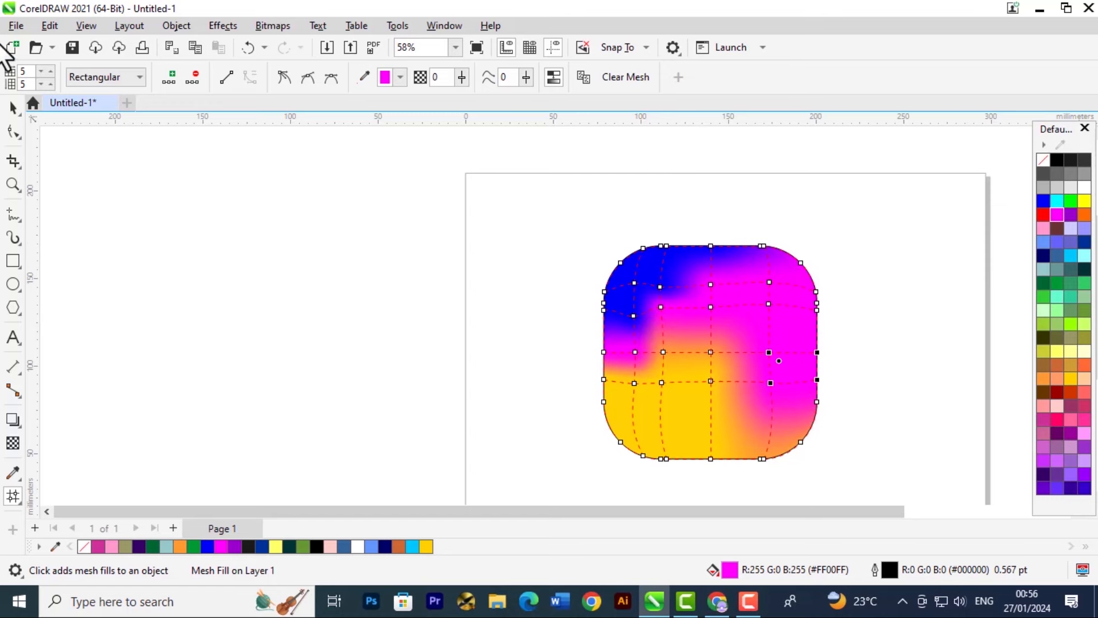
{"action": "left_click", "coordinate": [12, 109]}
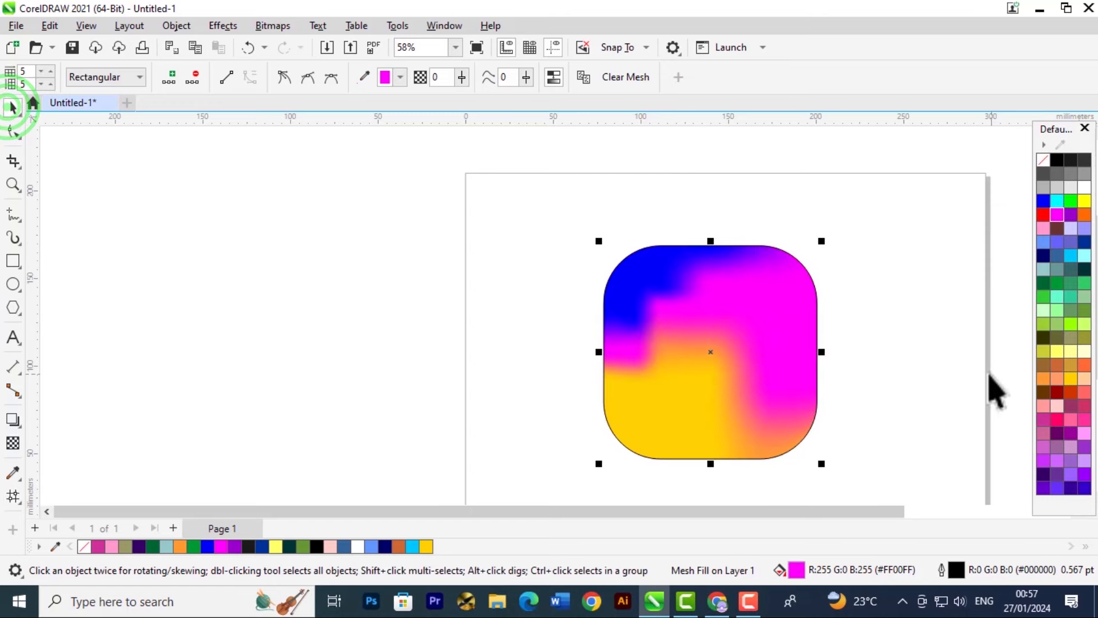
- Examine the finished mesh fill on the rounded square, with its mesh grid shown and hidden
{"action": "left_click", "coordinate": [972, 358]}
{"action": "left_click", "coordinate": [711, 339]}
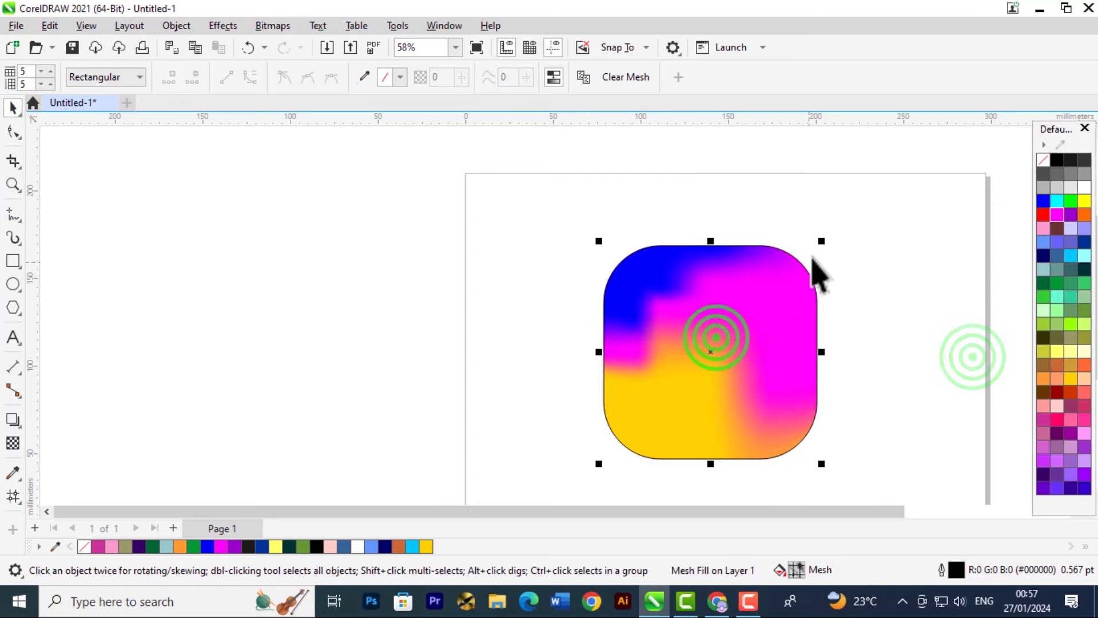
{"action": "scroll", "coordinate": [884, 308], "scroll_direction": "down", "scroll_amount": 1}
{"action": "left_click", "coordinate": [649, 510]}
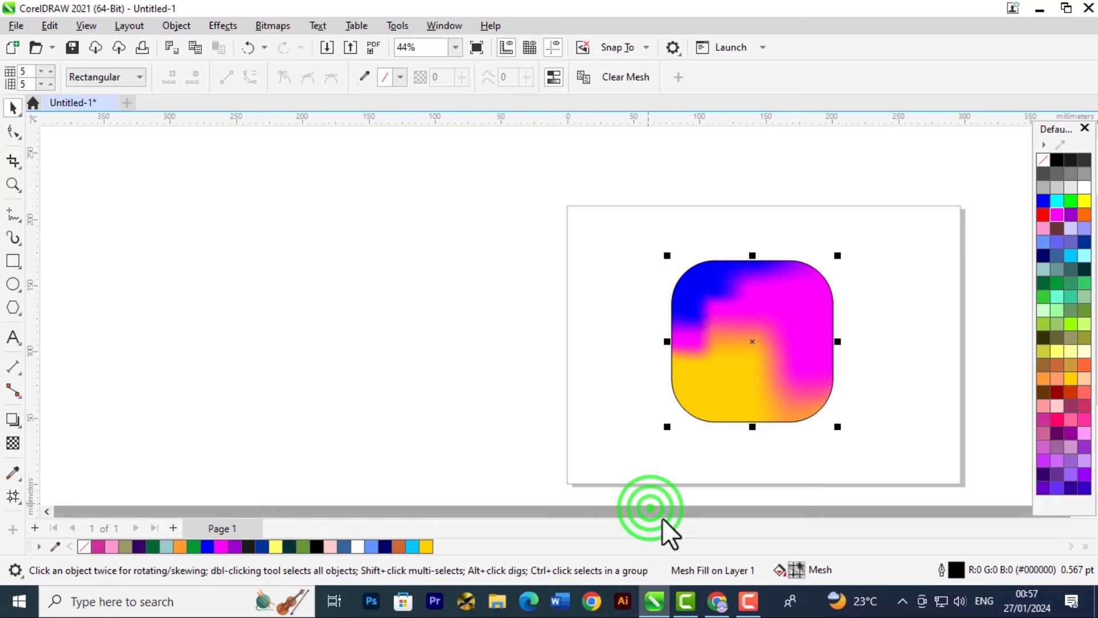
{"action": "key", "text": "m"}
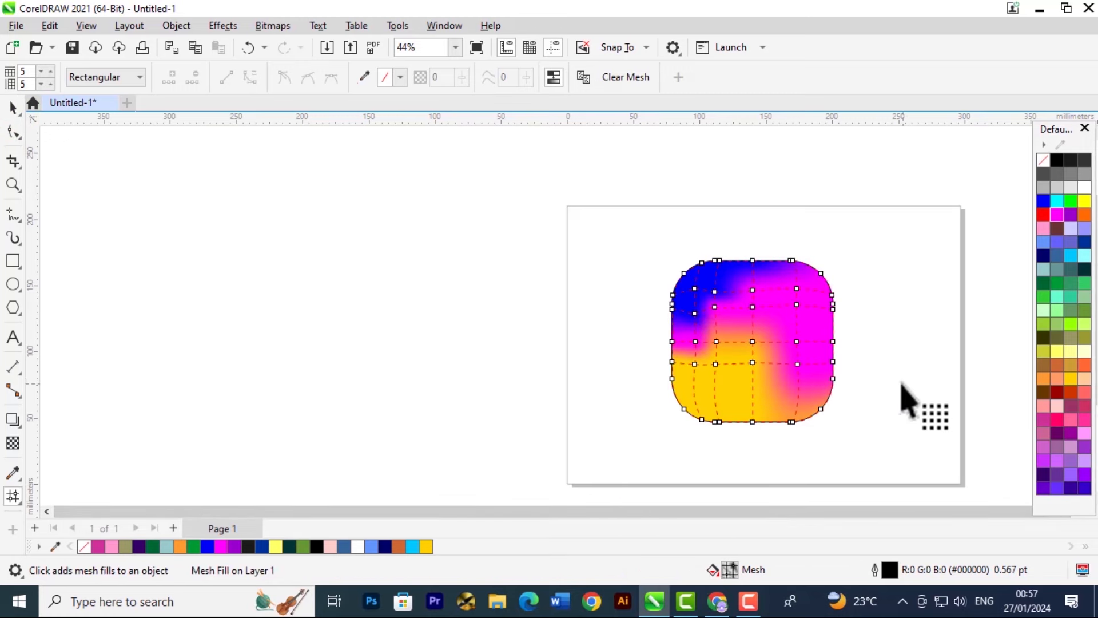
{"action": "left_click", "coordinate": [873, 375]}
{"action": "key", "text": "space"}
{"action": "left_click", "coordinate": [867, 372]}
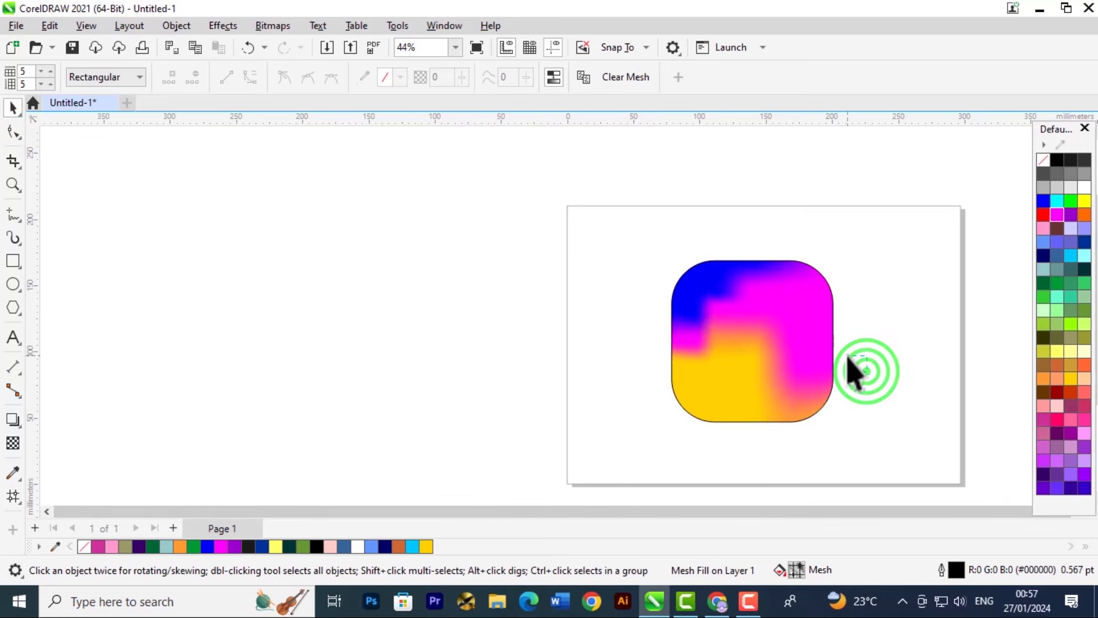
- Draw a square about 77 mm wide and position it in the middle of the mesh-filled rounded square
{"action": "scroll", "coordinate": [800, 373], "scroll_direction": "down", "scroll_amount": 1}
{"action": "scroll", "coordinate": [815, 400], "scroll_direction": "down", "scroll_amount": 1}
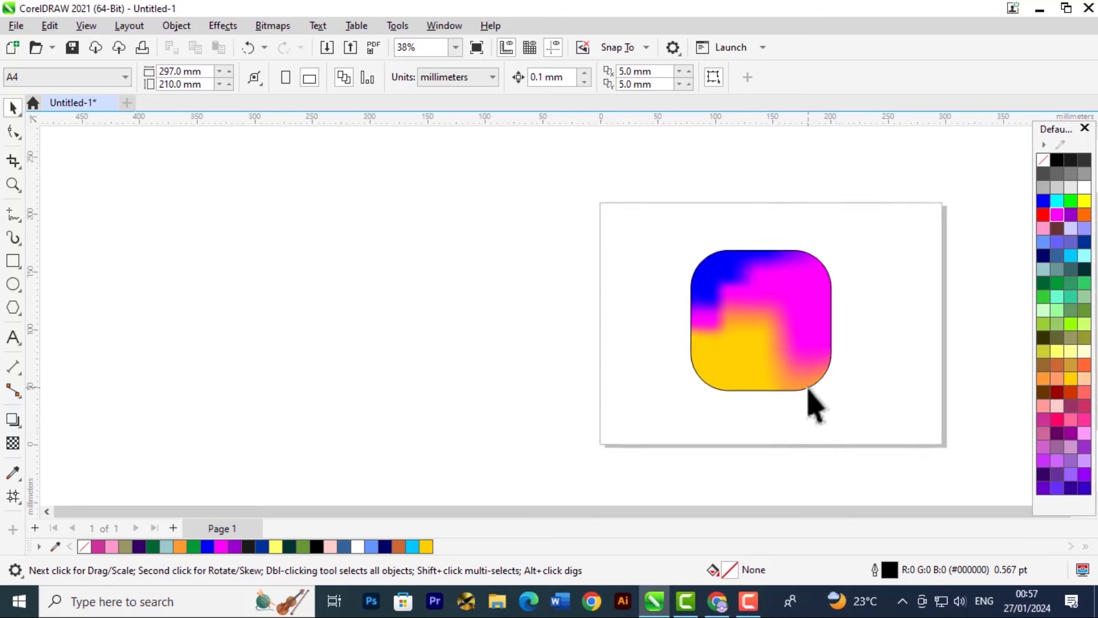
{"action": "scroll", "coordinate": [808, 388], "scroll_direction": "up", "scroll_amount": 4}
{"action": "scroll", "coordinate": [812, 420], "scroll_direction": "down", "scroll_amount": 1}
{"action": "left_click_drag", "start_coordinate": [785, 510], "coordinate": [866, 533]}
{"action": "scroll", "coordinate": [758, 264], "scroll_direction": "down", "scroll_amount": 1}
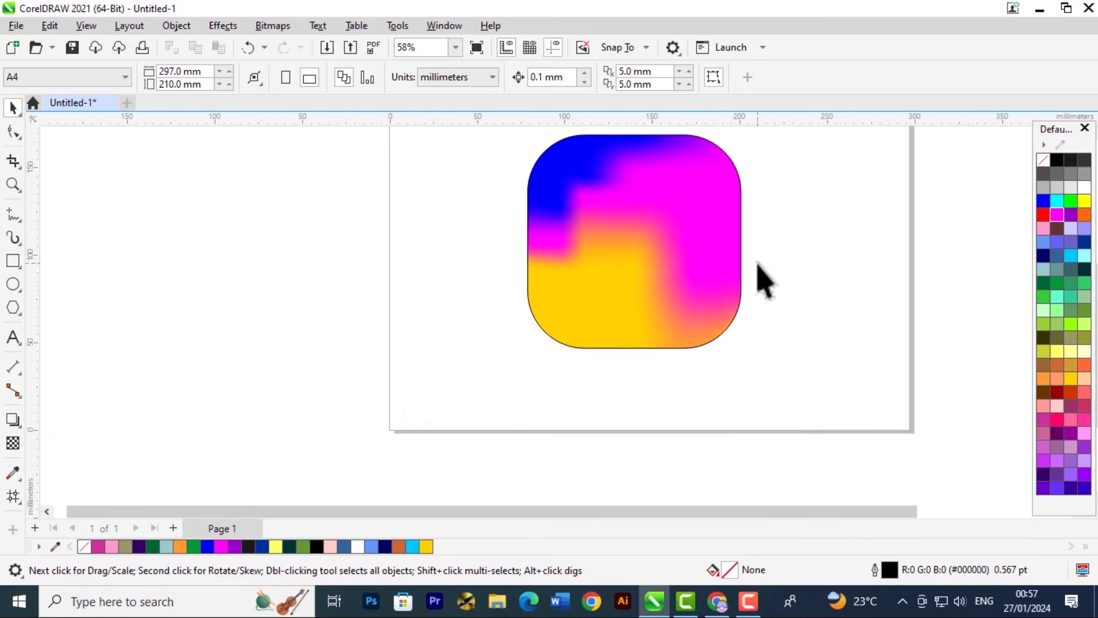
{"action": "scroll", "coordinate": [761, 281], "scroll_direction": "up", "scroll_amount": 2}
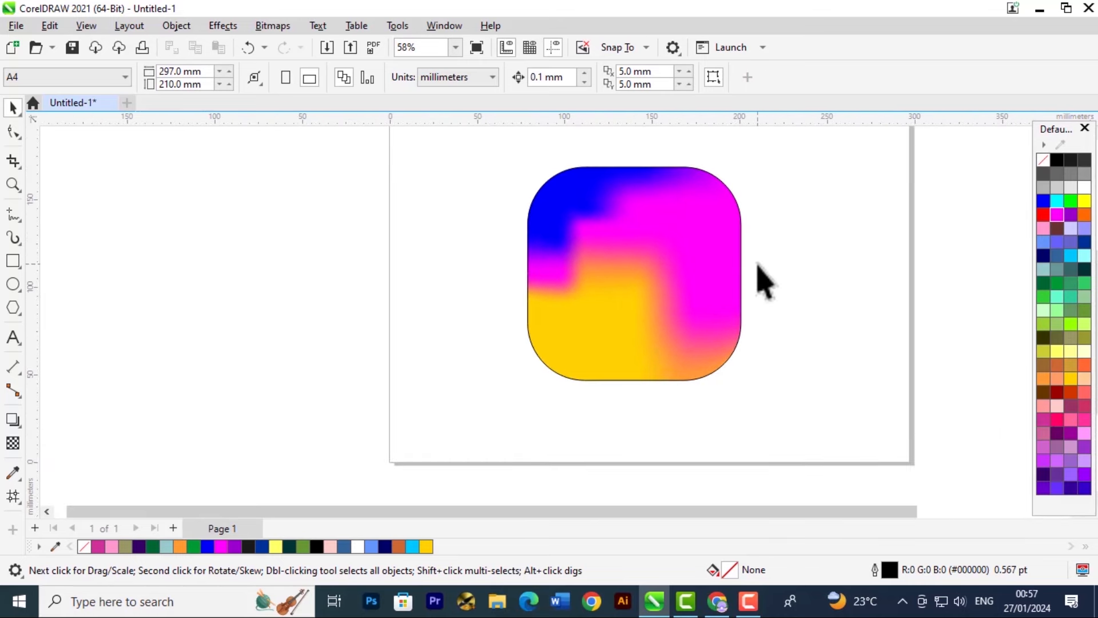
{"action": "left_click", "coordinate": [11, 261]}
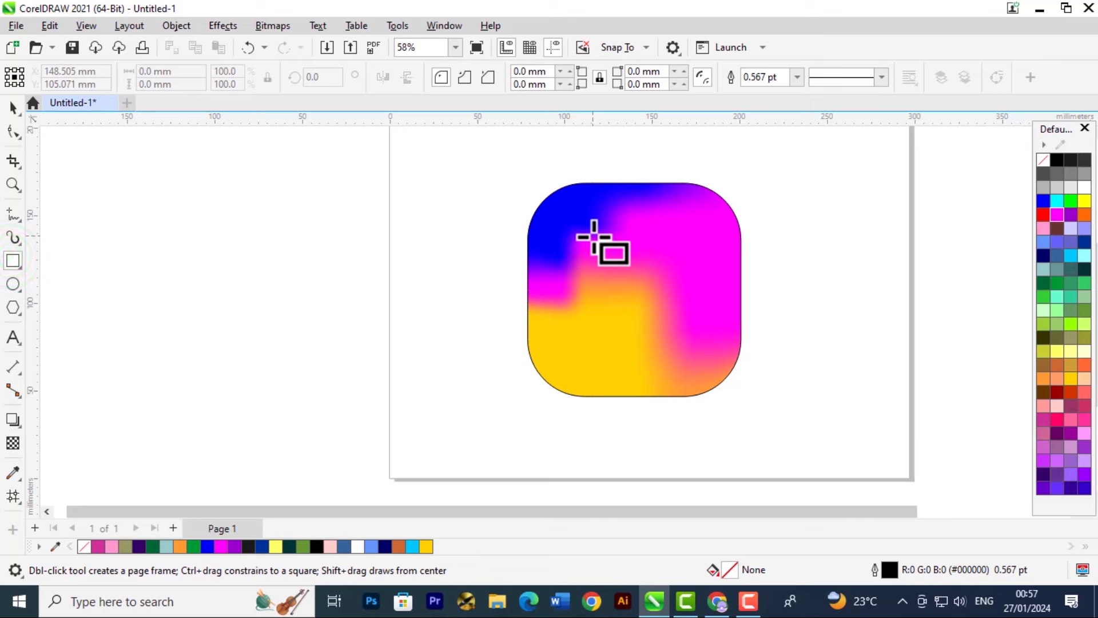
{"action": "left_click_drag", "start_coordinate": [594, 236], "coordinate": [713, 370]}
{"action": "key", "text": "space"}
{"action": "left_click_drag", "start_coordinate": [662, 302], "coordinate": [635, 292]}
{"action": "left_click", "coordinate": [13, 107]}
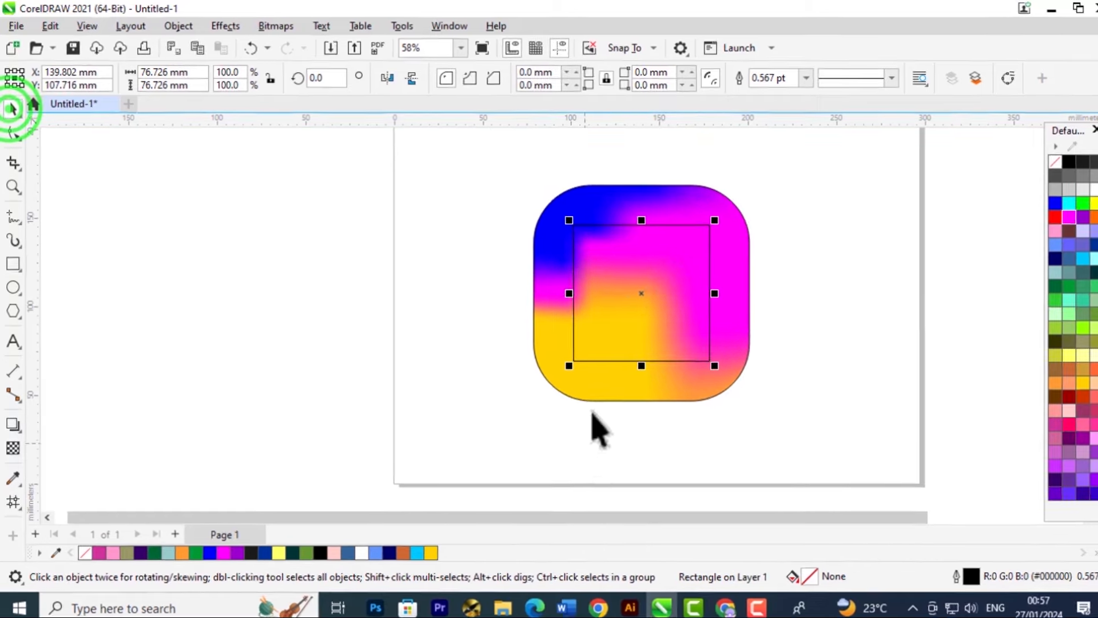
- Round all corners of the new inner square to a radius of about 18.8 mm with the Shape tool
{"action": "left_click_drag", "start_coordinate": [679, 263], "coordinate": [680, 264]}
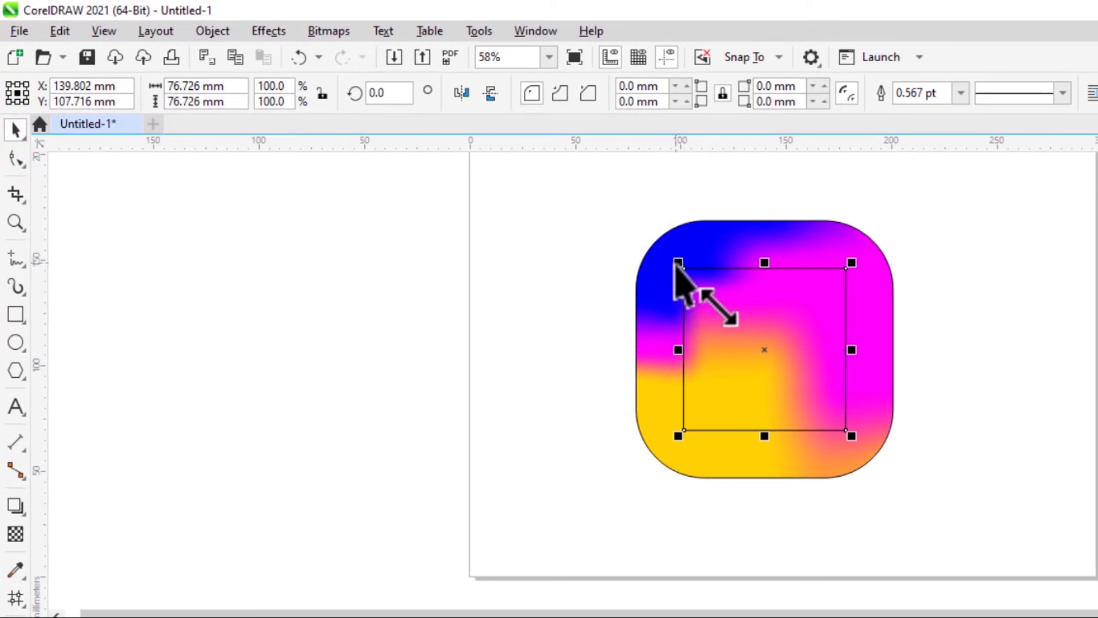
{"action": "left_click", "coordinate": [15, 159]}
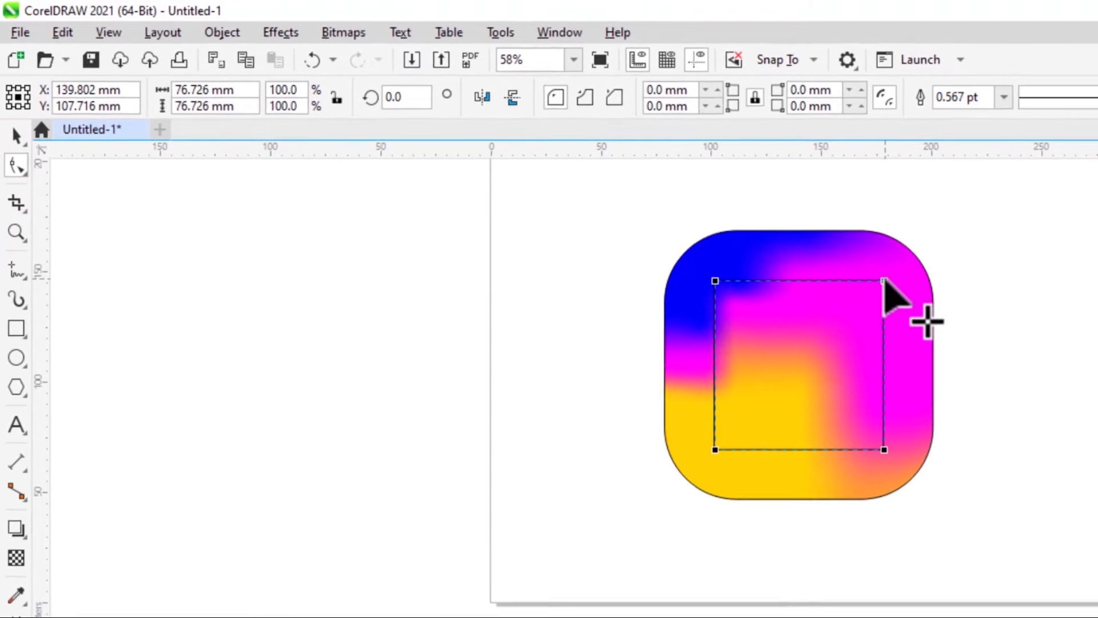
{"action": "left_click", "coordinate": [847, 269]}
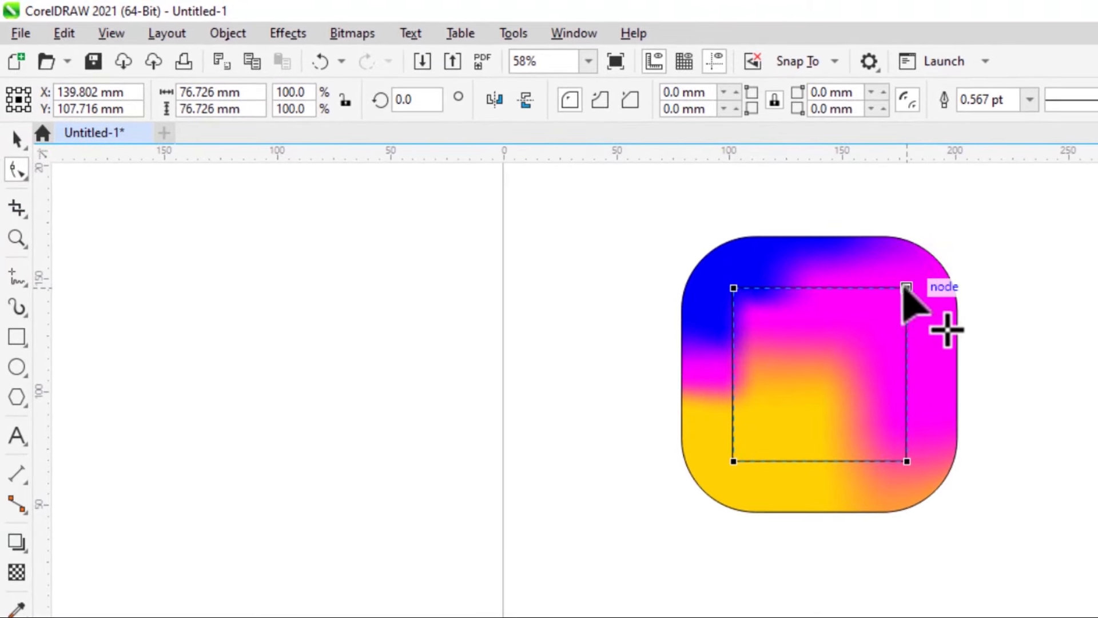
{"action": "left_click_drag", "start_coordinate": [906, 288], "coordinate": [883, 331]}
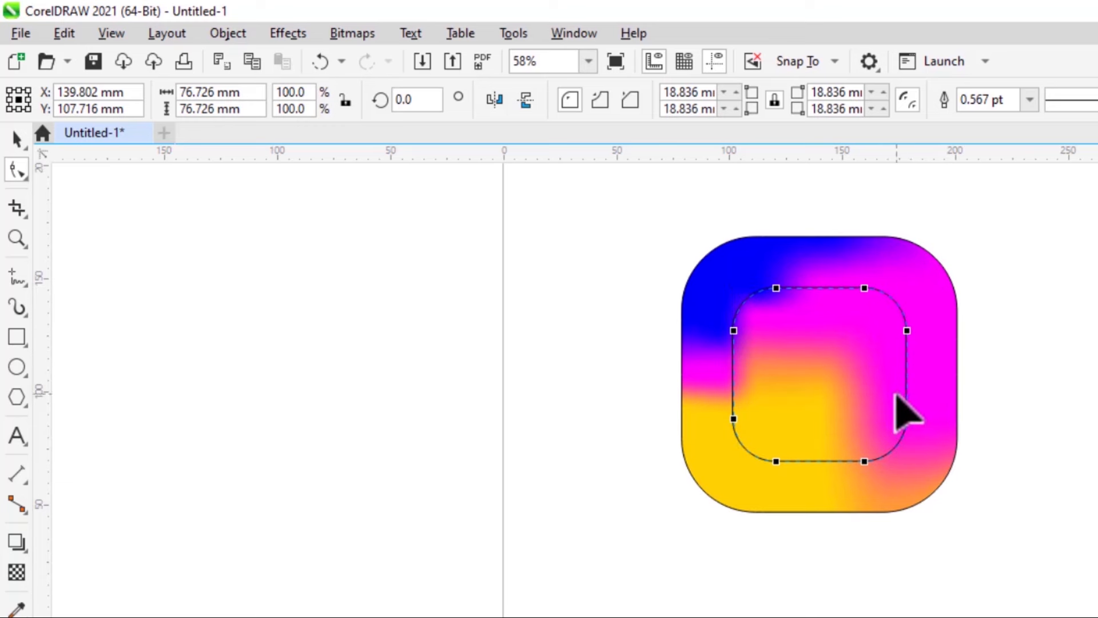
- Duplicate the inner rounded square, shrink the copy to about 62 mm wide and place it inside the original outline
{"action": "key", "text": "ctrl+d"}
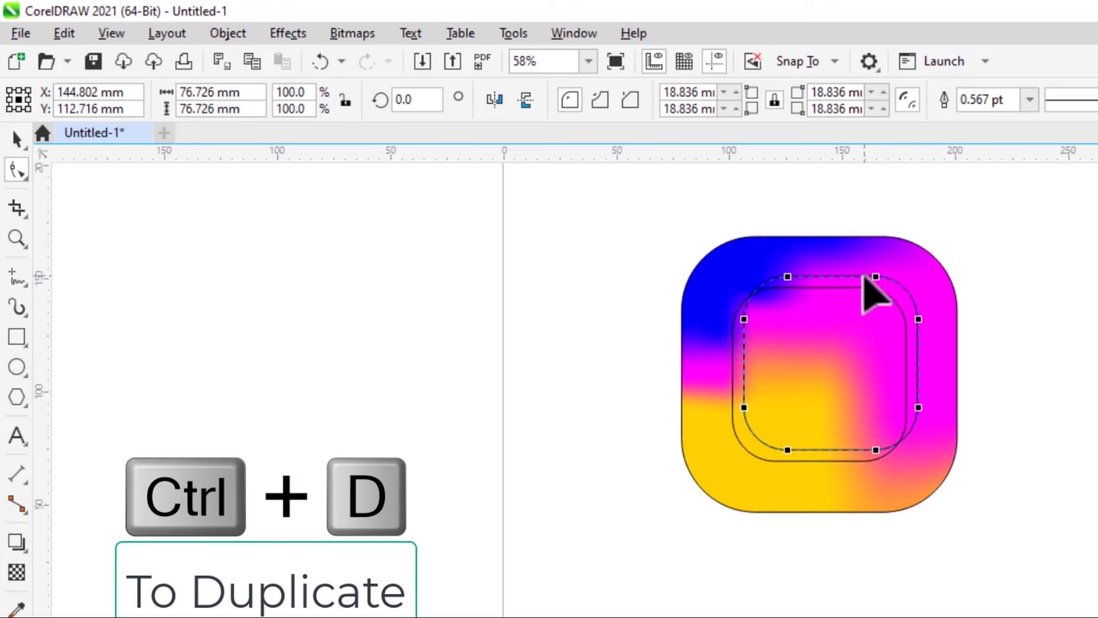
{"action": "left_click", "coordinate": [865, 276]}
{"action": "left_click", "coordinate": [15, 139]}
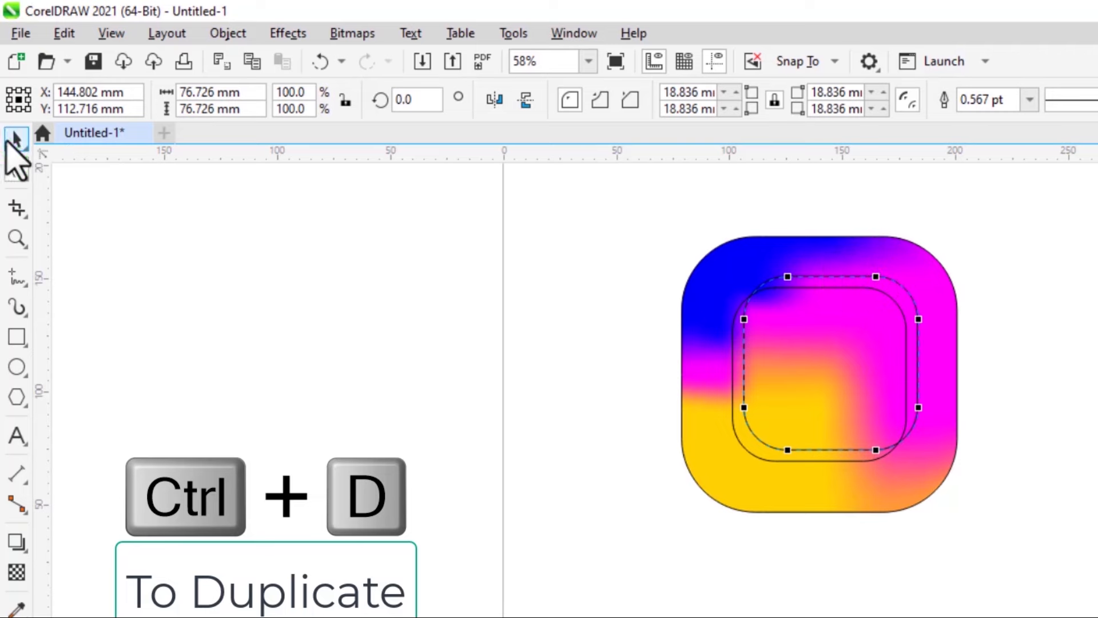
{"action": "mouse_move", "coordinate": [833, 364]}
{"action": "left_mouse_down"}
{"action": "mouse_move", "coordinate": [821, 371]}
{"action": "mouse_move", "coordinate": [829, 373]}
{"action": "left_mouse_up"}
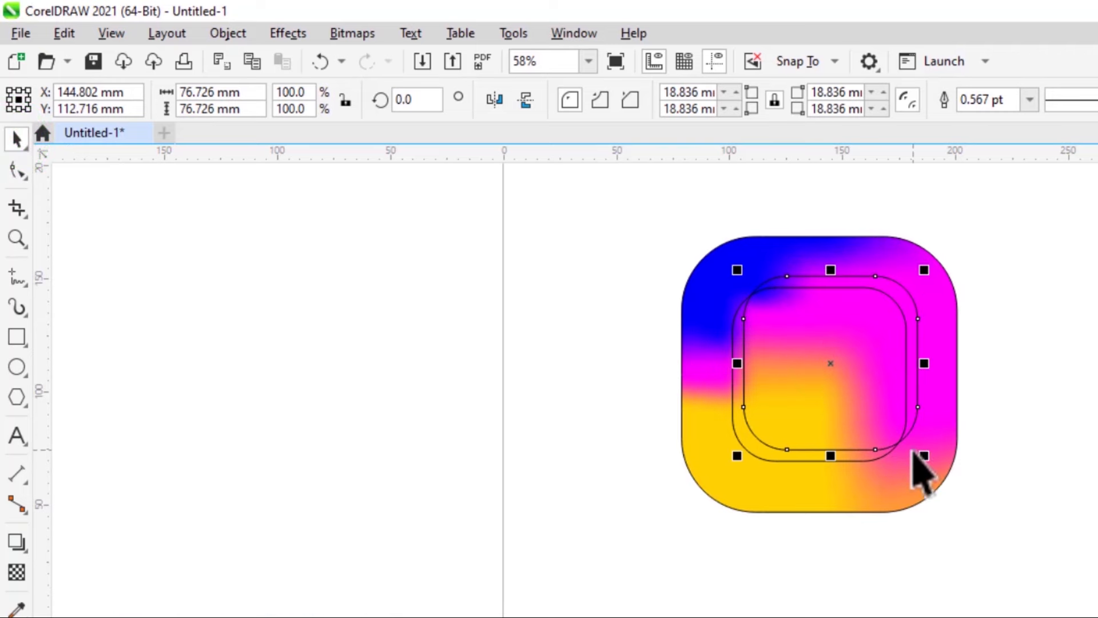
{"action": "left_click_drag", "start_coordinate": [924, 456], "coordinate": [881, 413]}
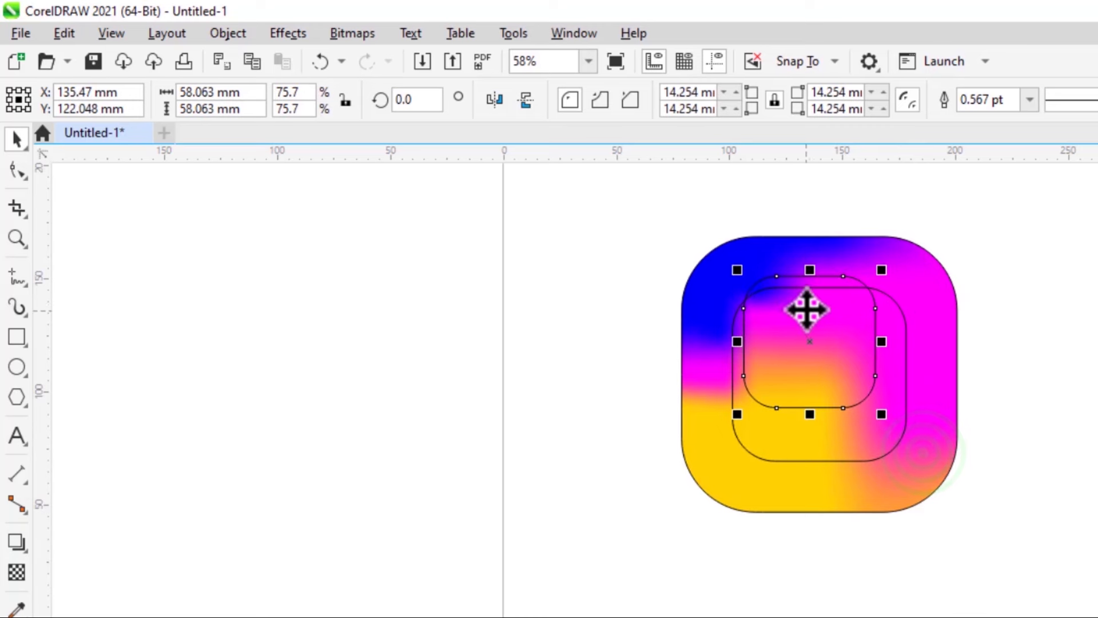
{"action": "left_click_drag", "start_coordinate": [819, 351], "coordinate": [819, 375]}
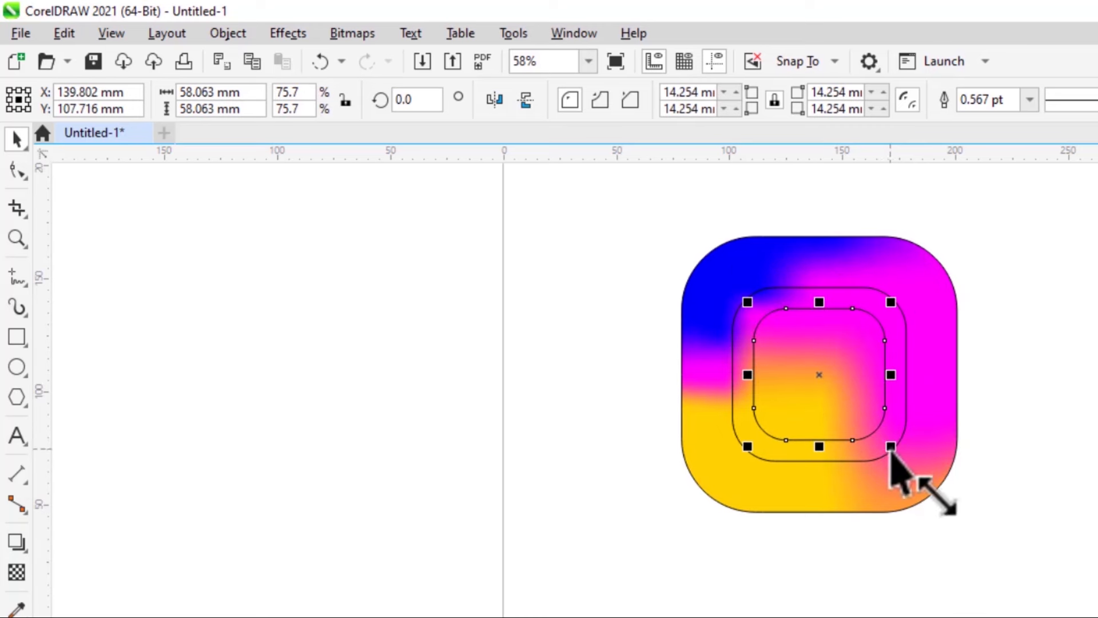
{"action": "left_click_drag", "start_coordinate": [893, 447], "coordinate": [912, 454]}
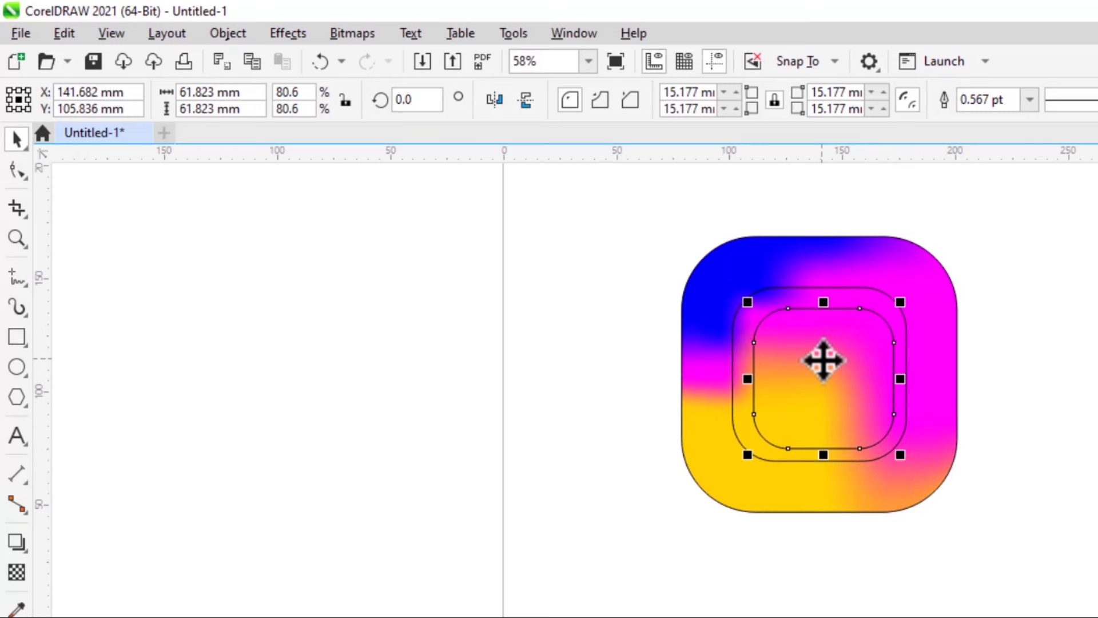
{"action": "left_click_drag", "start_coordinate": [823, 378], "coordinate": [816, 377]}
{"action": "left_click", "coordinate": [1022, 373]}
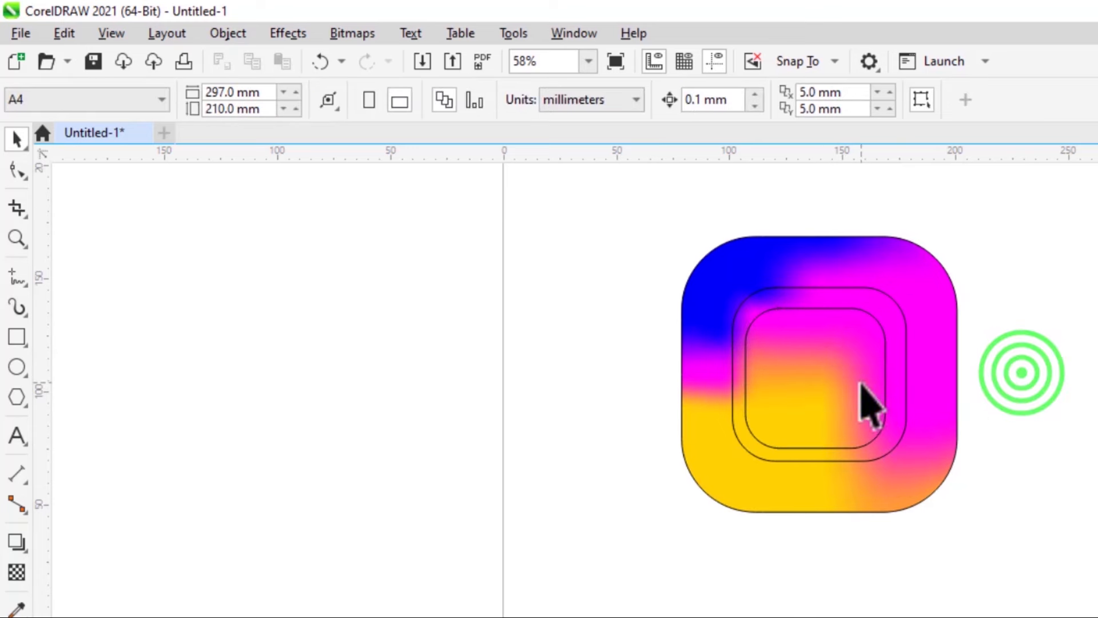
- Nudge the larger inner rounded square slightly up to Y 108.516 mm
{"action": "left_click", "coordinate": [888, 383]}
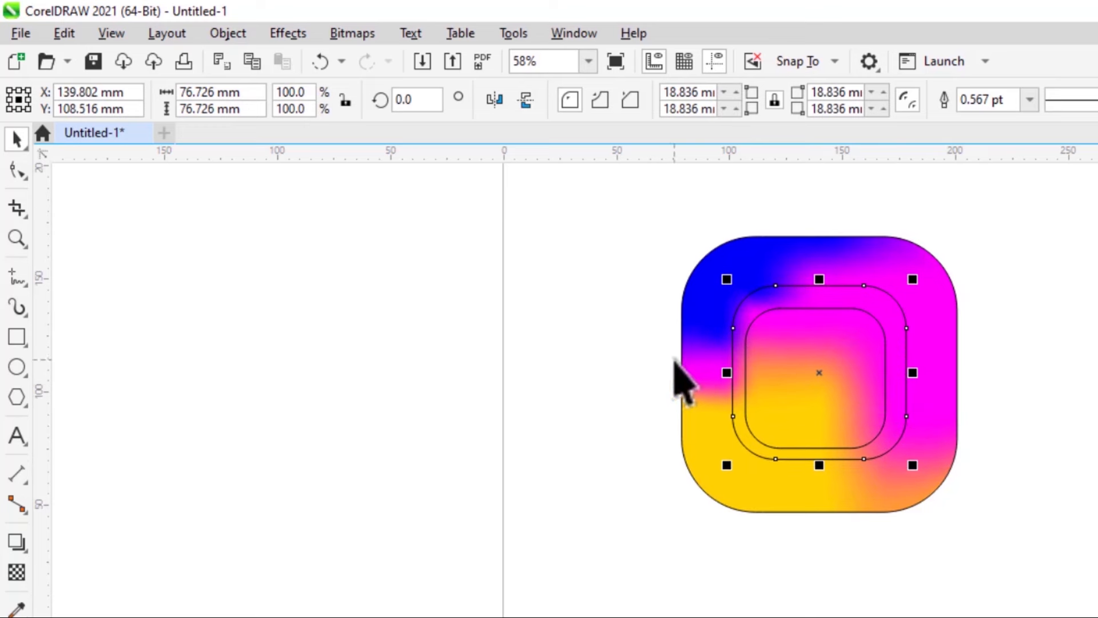
{"action": "left_click", "coordinate": [819, 372]}
{"action": "left_click", "coordinate": [1027, 449]}
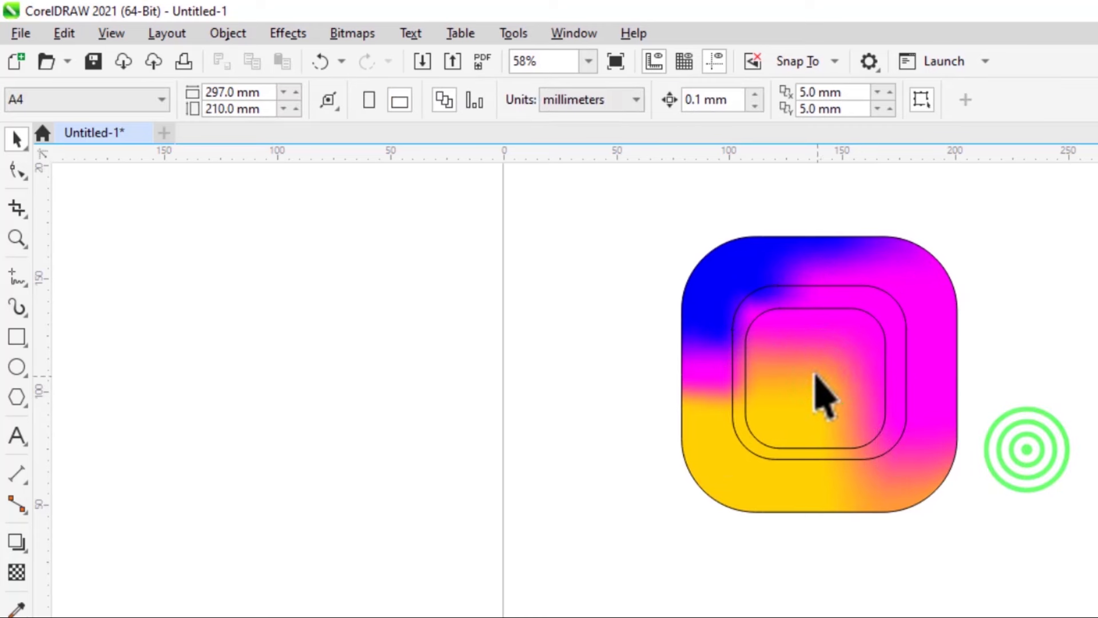
- Nudge the smallest rounded square up and right, then enlarge it to about 64 mm so it sits evenly inside the larger outline
{"action": "left_click", "coordinate": [815, 373]}
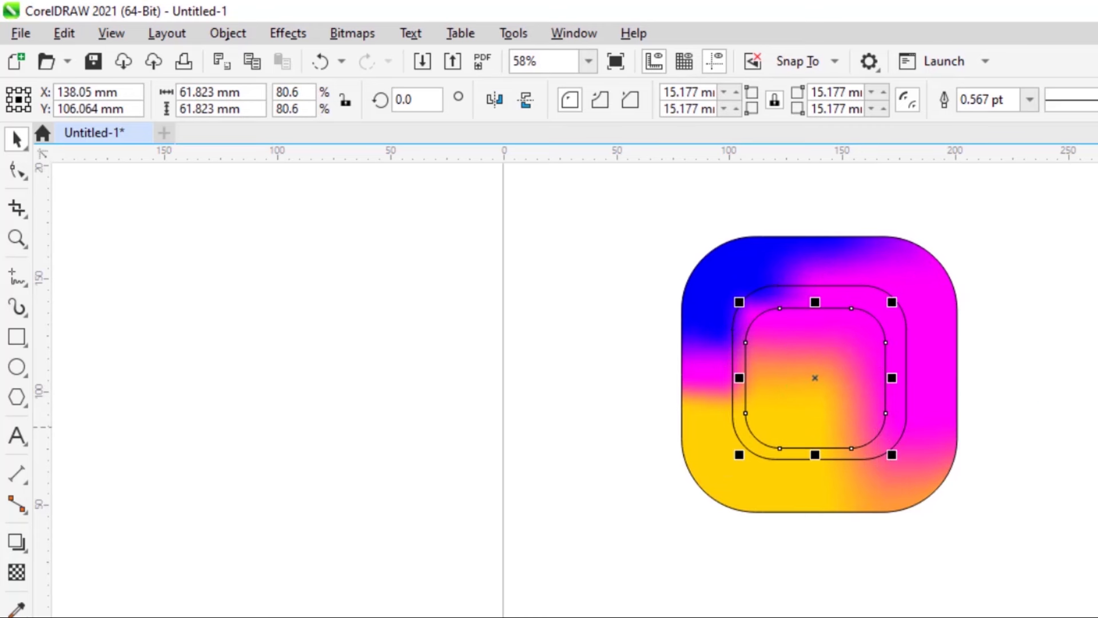
{"action": "key", "text": "Up"}
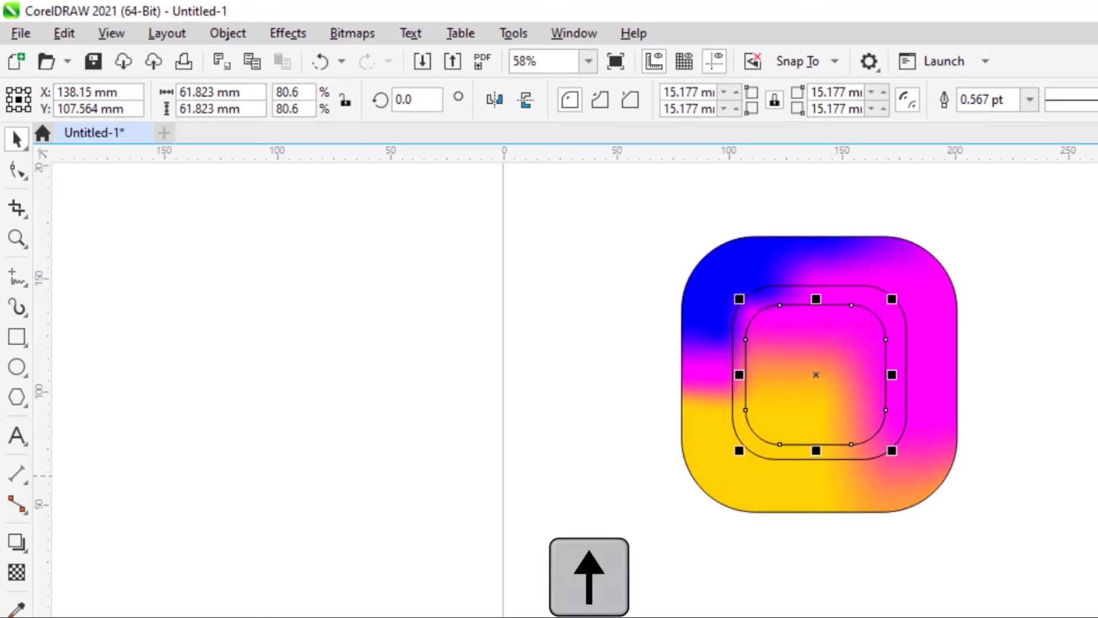
{"action": "key", "text": "Right"}
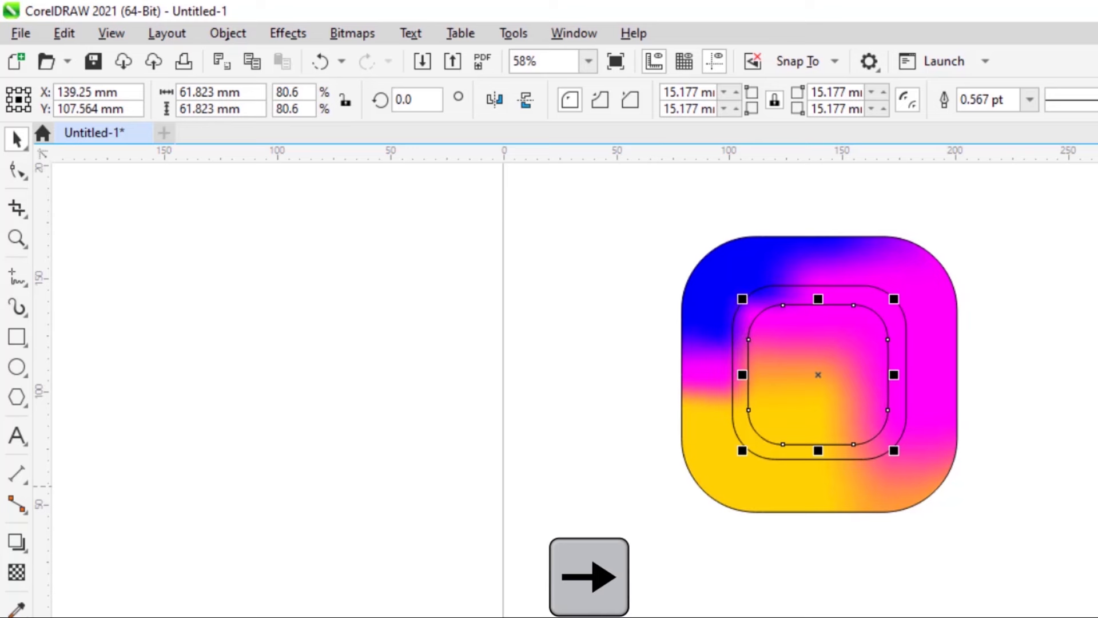
{"action": "left_click_drag", "start_coordinate": [894, 297], "coordinate": [899, 298]}
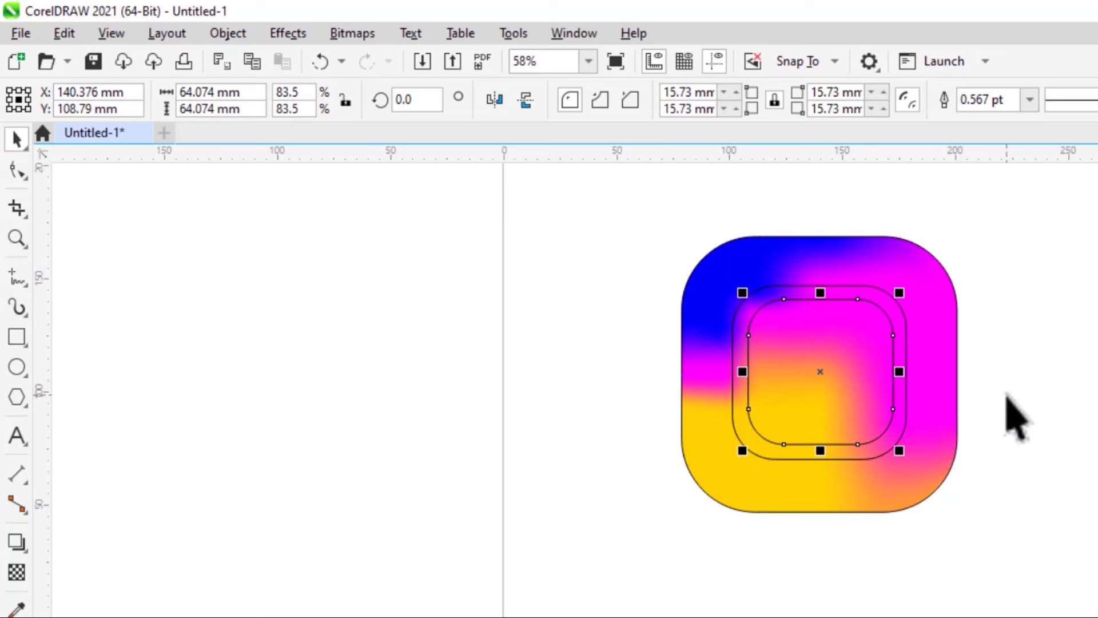
{"action": "left_click", "coordinate": [1024, 368]}
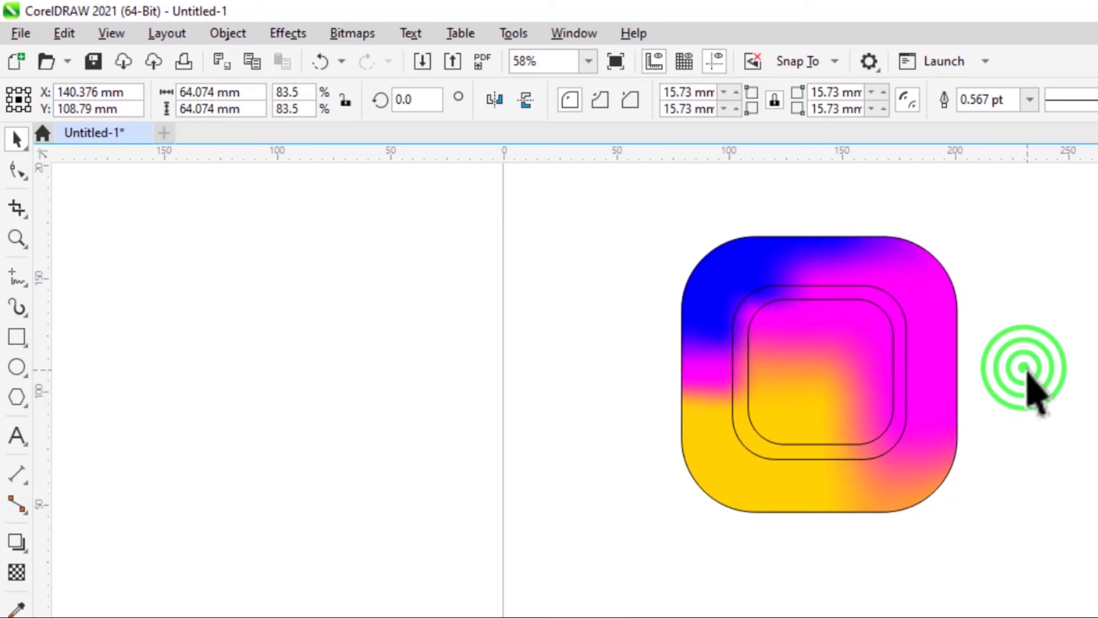
- Use Smart Fill on the gap between the two inner rounded squares and colour the resulting band white
{"action": "left_click", "coordinate": [774, 290]}
{"action": "left_click", "coordinate": [781, 292]}
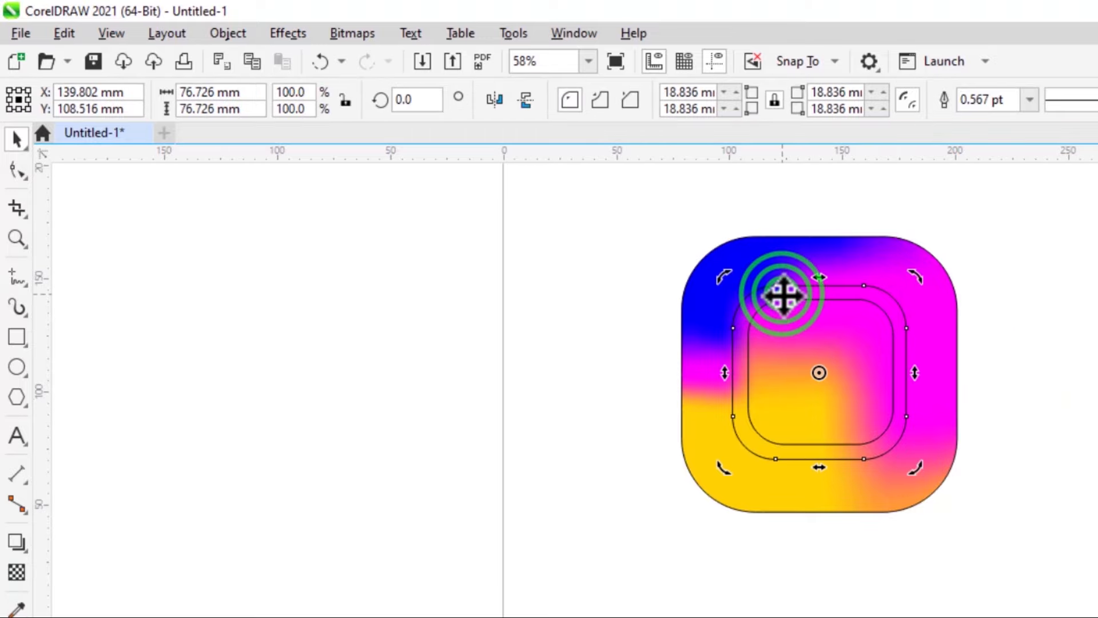
{"action": "left_click", "coordinate": [613, 350]}
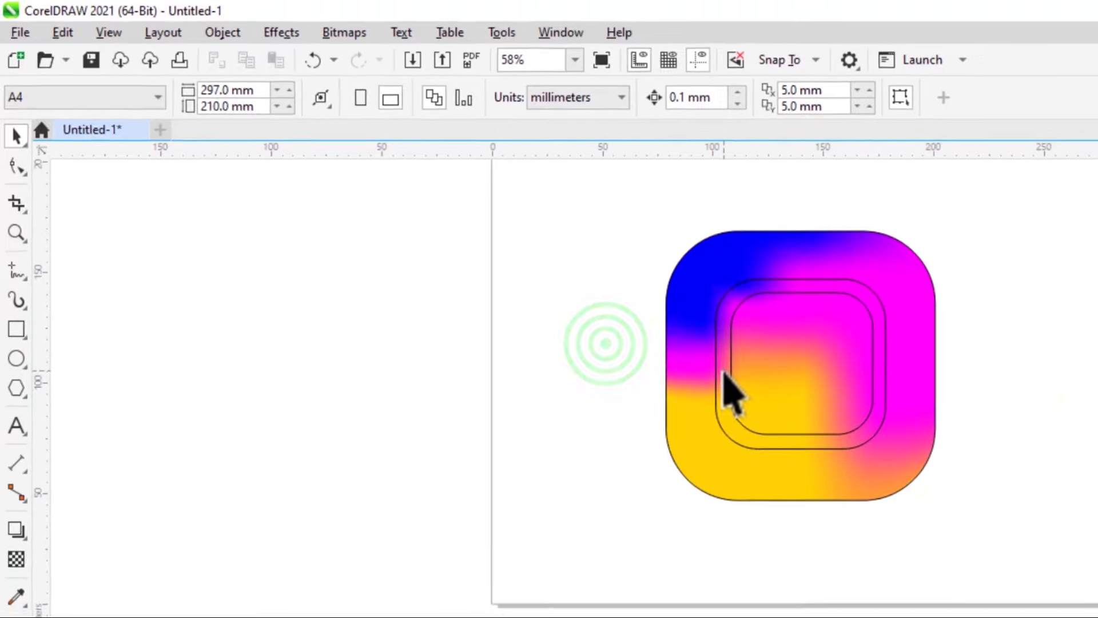
{"action": "left_click", "coordinate": [740, 379]}
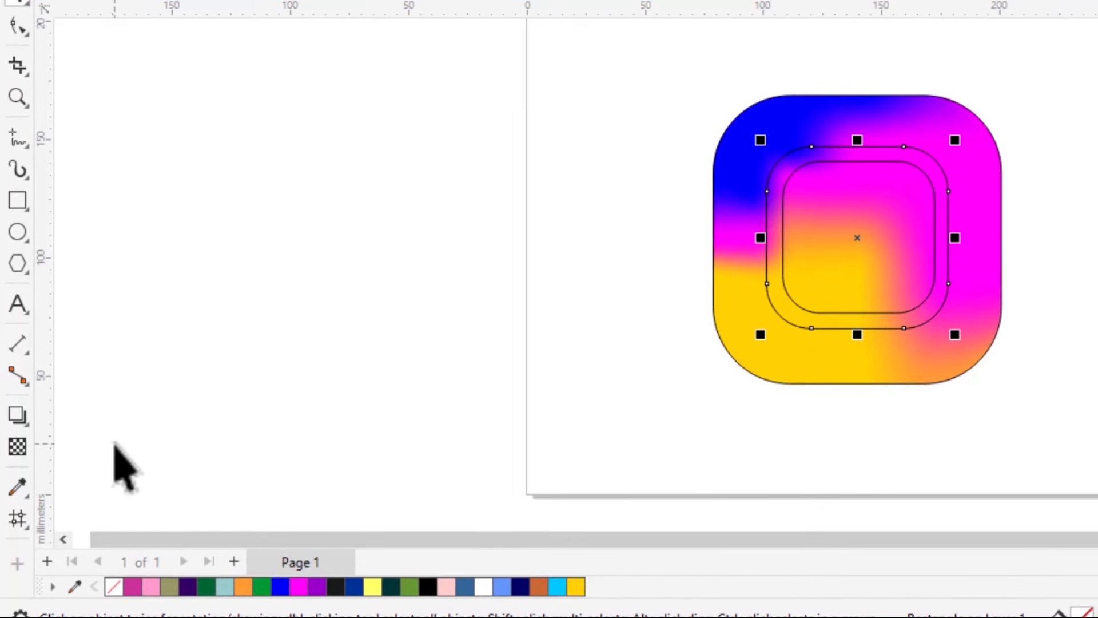
{"action": "left_click", "coordinate": [25, 494]}
{"action": "left_click", "coordinate": [24, 523]}
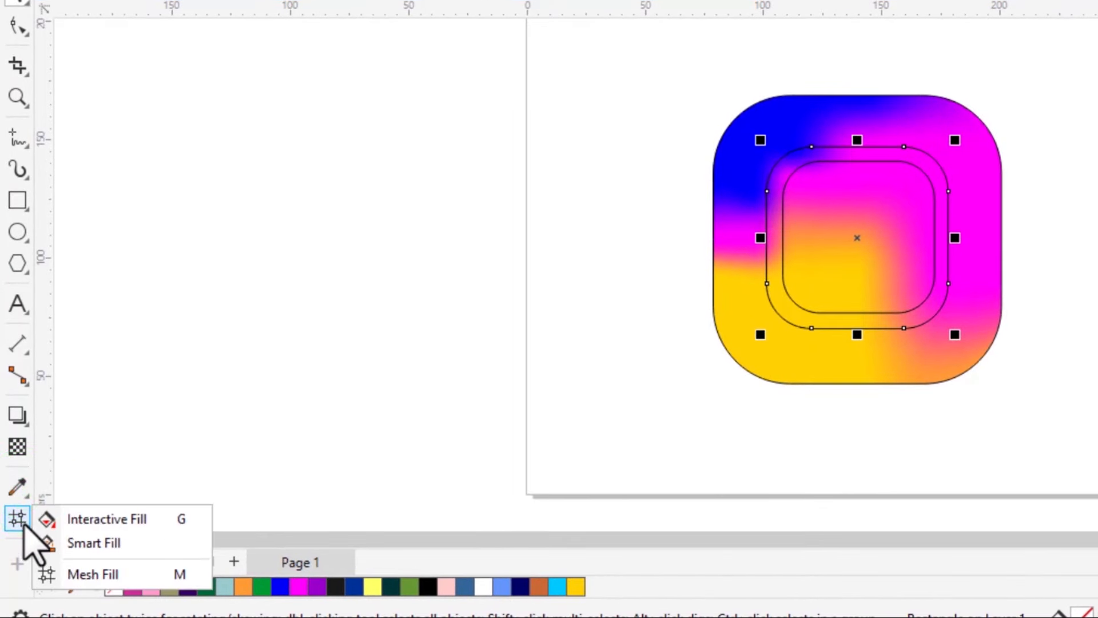
{"action": "left_click", "coordinate": [94, 543]}
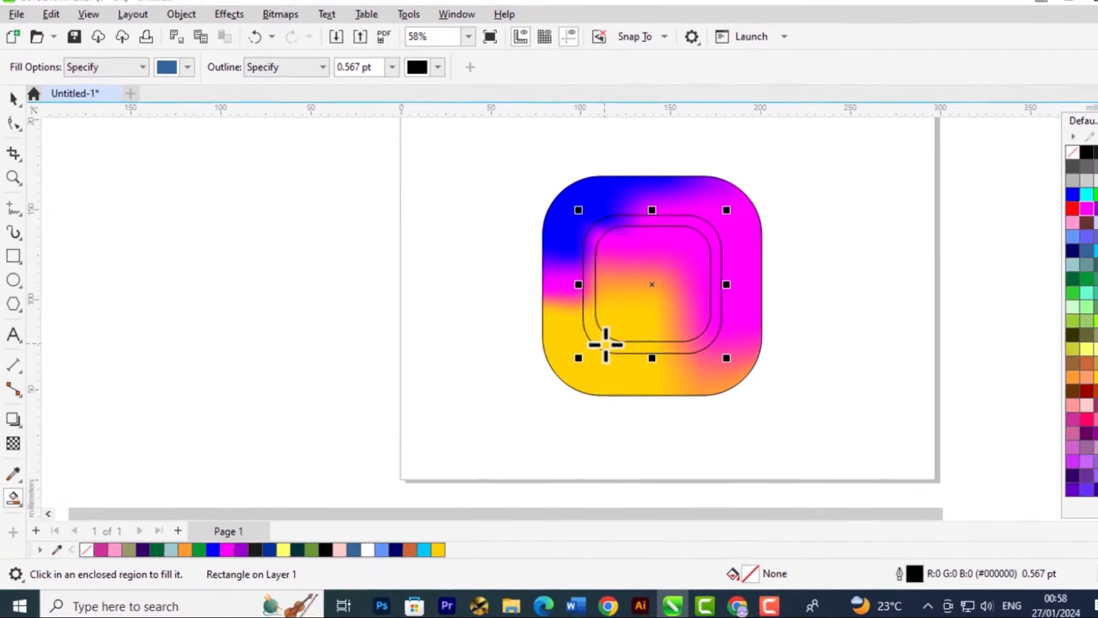
{"action": "left_click", "coordinate": [606, 345]}
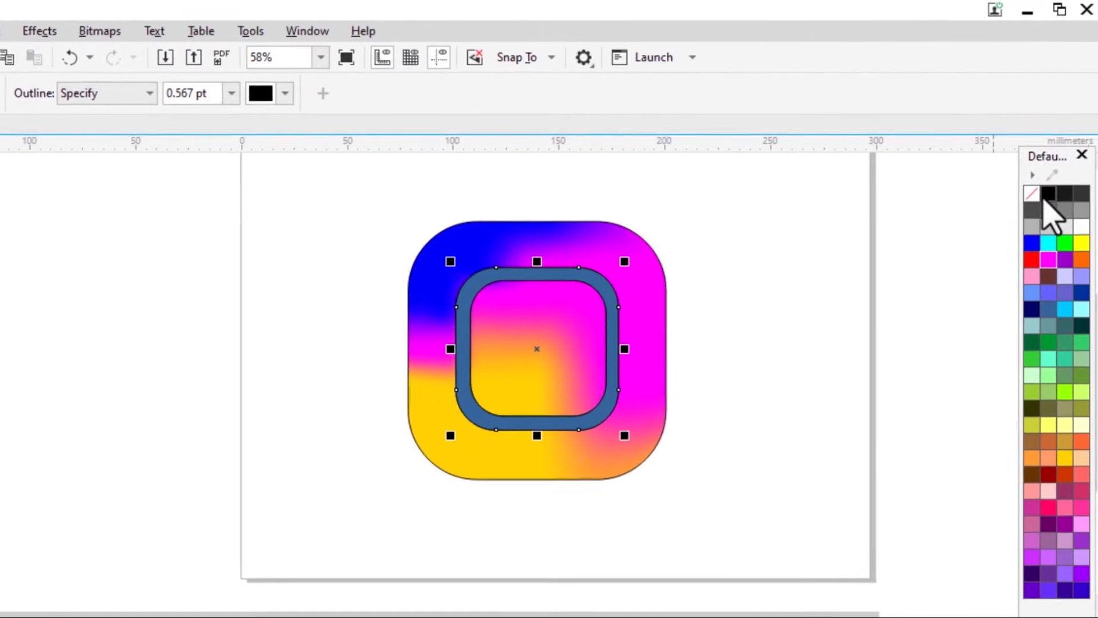
{"action": "left_click", "coordinate": [1081, 228]}
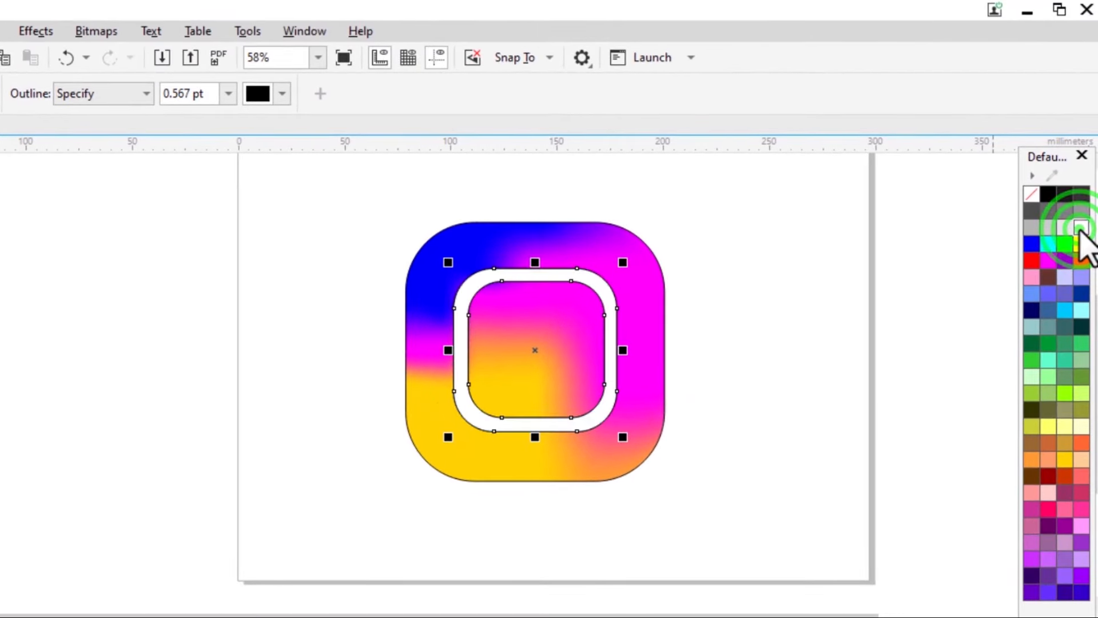
- Remove the outlines from the smallest rounded square and the white band around it
{"action": "key", "text": "space"}
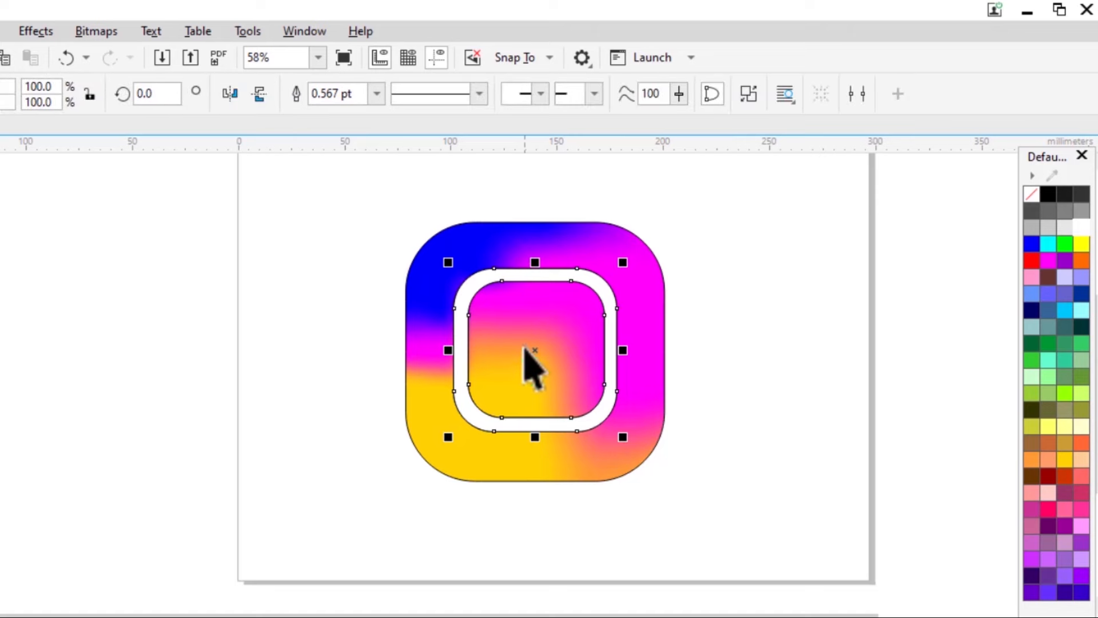
{"action": "left_click", "coordinate": [526, 347]}
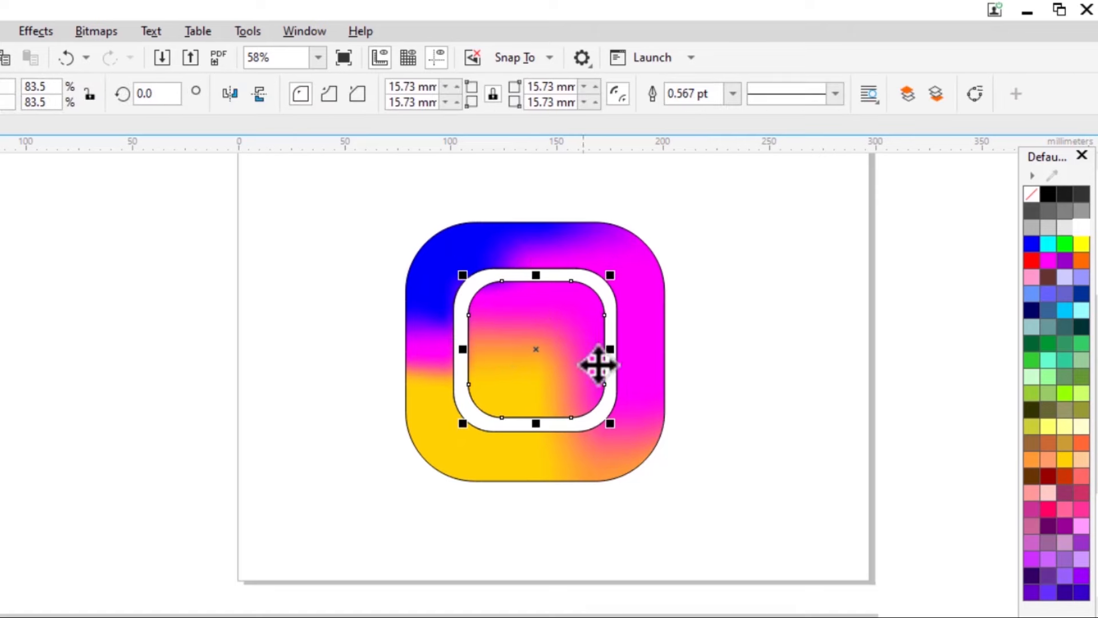
{"action": "left_click", "coordinate": [1035, 197]}
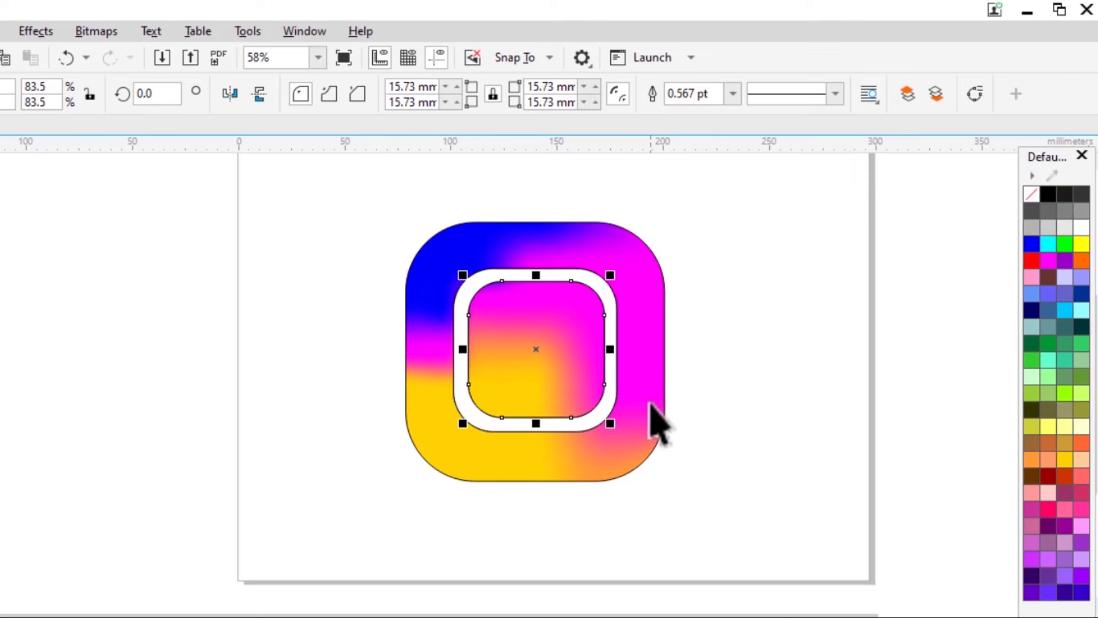
{"action": "left_click", "coordinate": [613, 393], "text": "shift"}
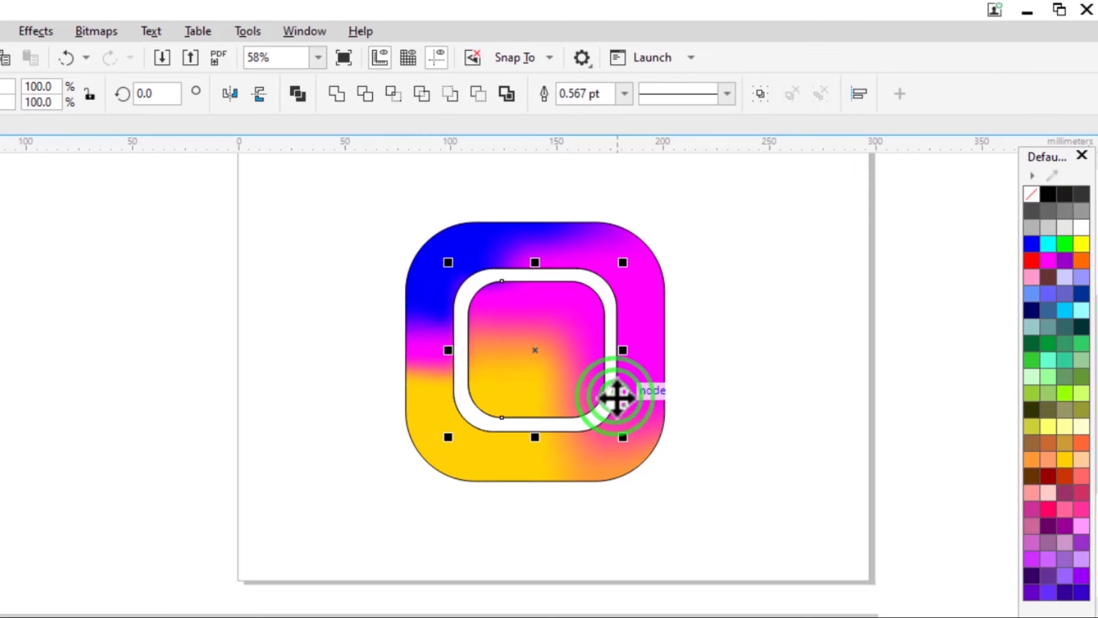
{"action": "right_click", "coordinate": [1034, 194]}
{"action": "left_click", "coordinate": [983, 208]}
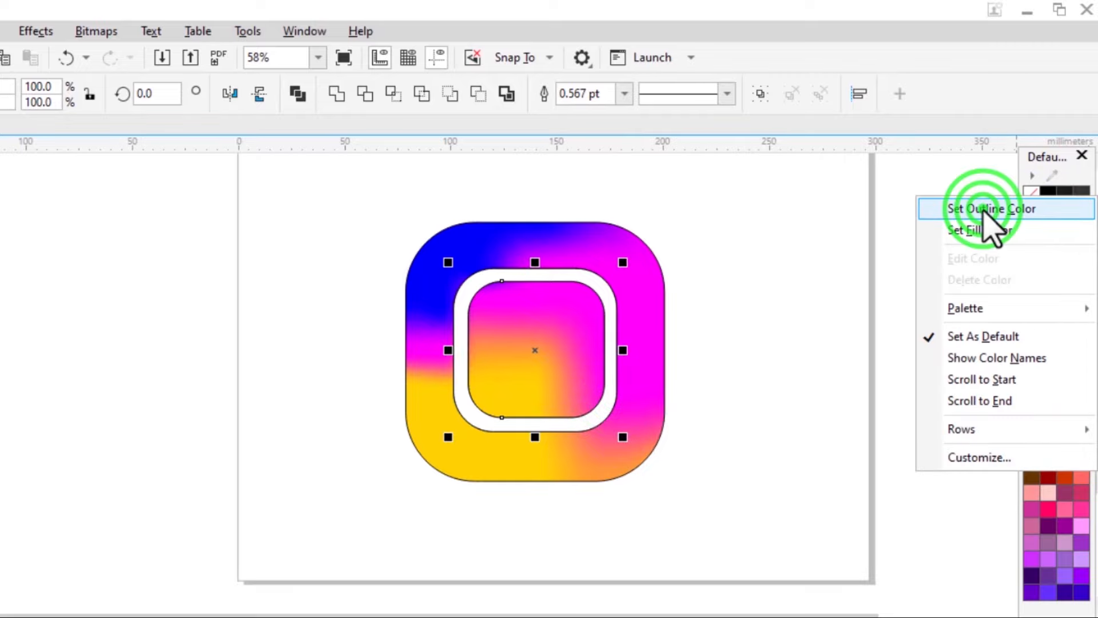
{"action": "left_click", "coordinate": [746, 370]}
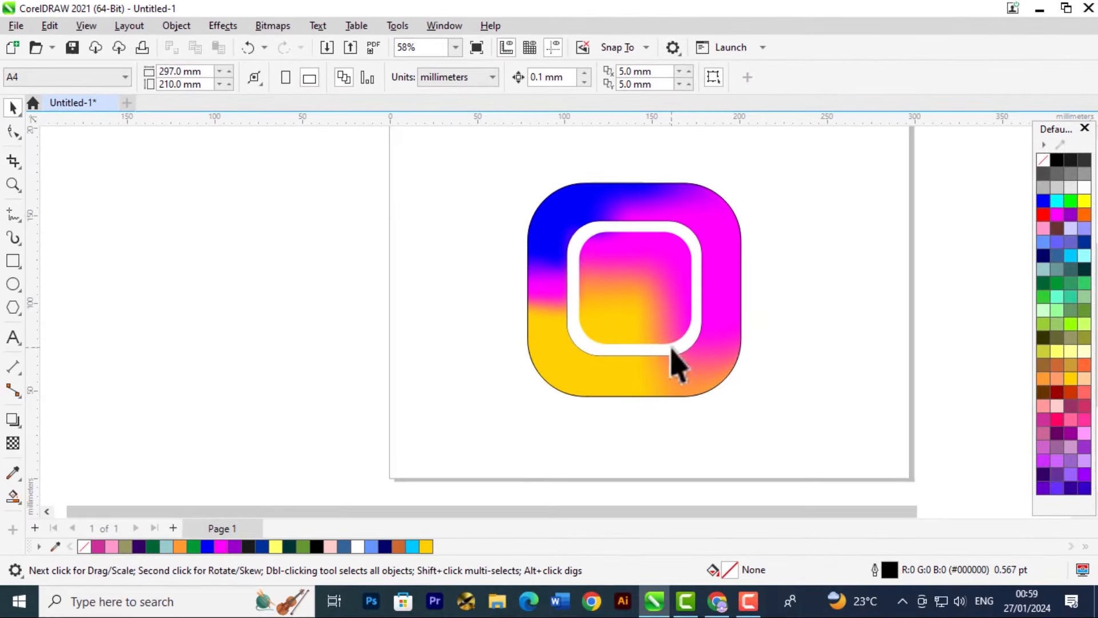
- Draw a circle about 34.4 mm in diameter at the centre of the inner rounded square
{"action": "left_click", "coordinate": [641, 312]}
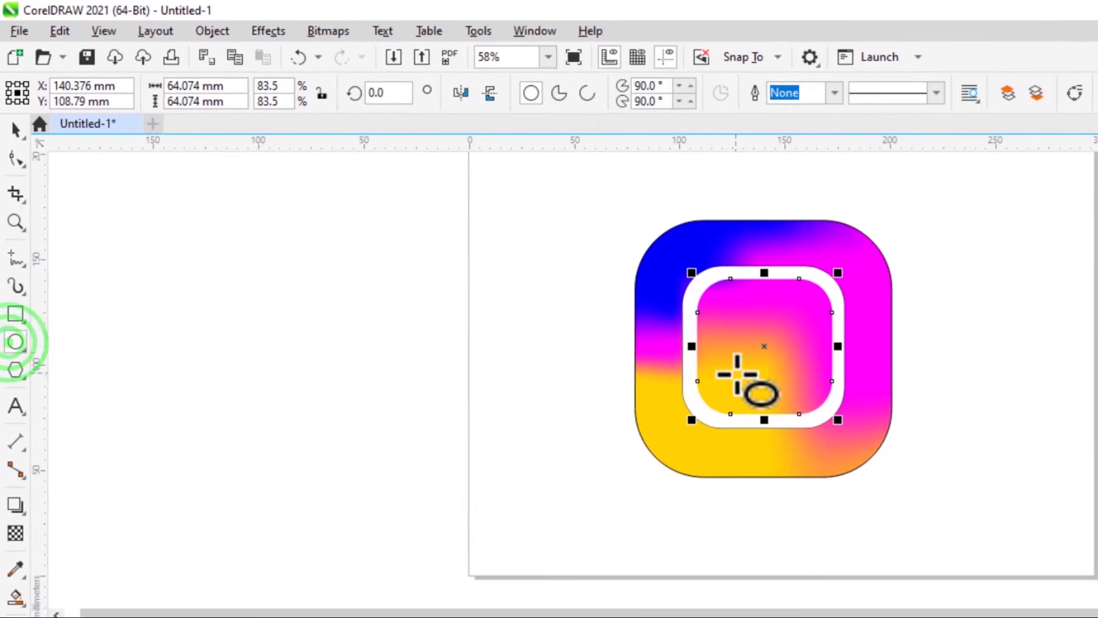
{"action": "mouse_move", "coordinate": [748, 338]}
{"action": "left_mouse_down"}
{"action": "mouse_move", "coordinate": [819, 385]}
{"action": "mouse_move", "coordinate": [764, 346]}
{"action": "left_mouse_up"}
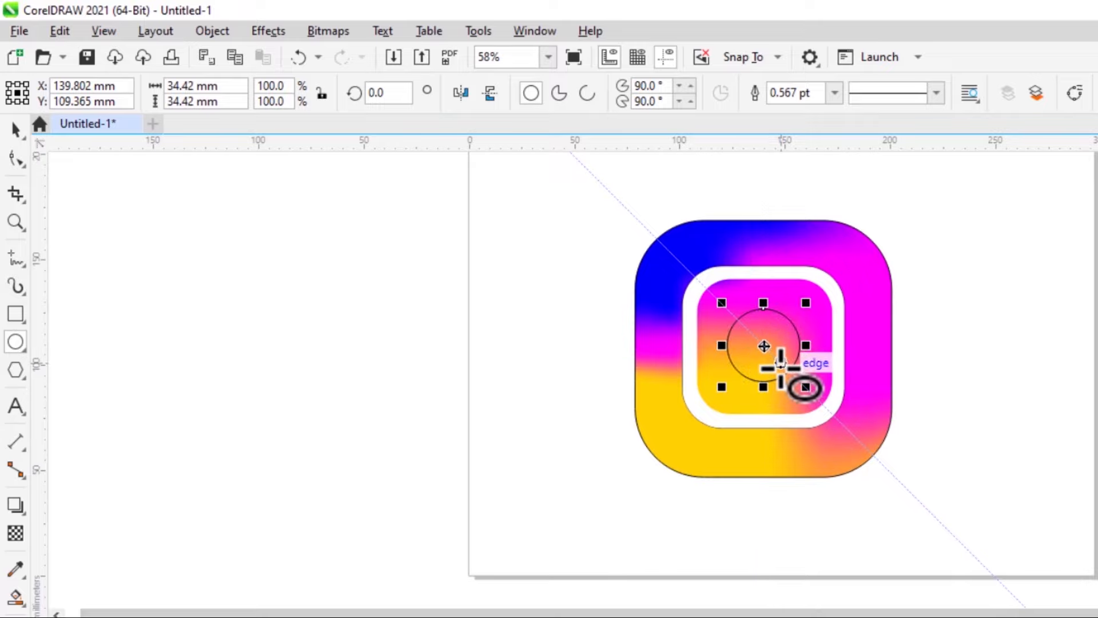
{"action": "scroll", "coordinate": [779, 380], "scroll_direction": "up", "scroll_amount": 1}
{"action": "scroll", "coordinate": [779, 386], "scroll_direction": "up", "scroll_amount": 4}
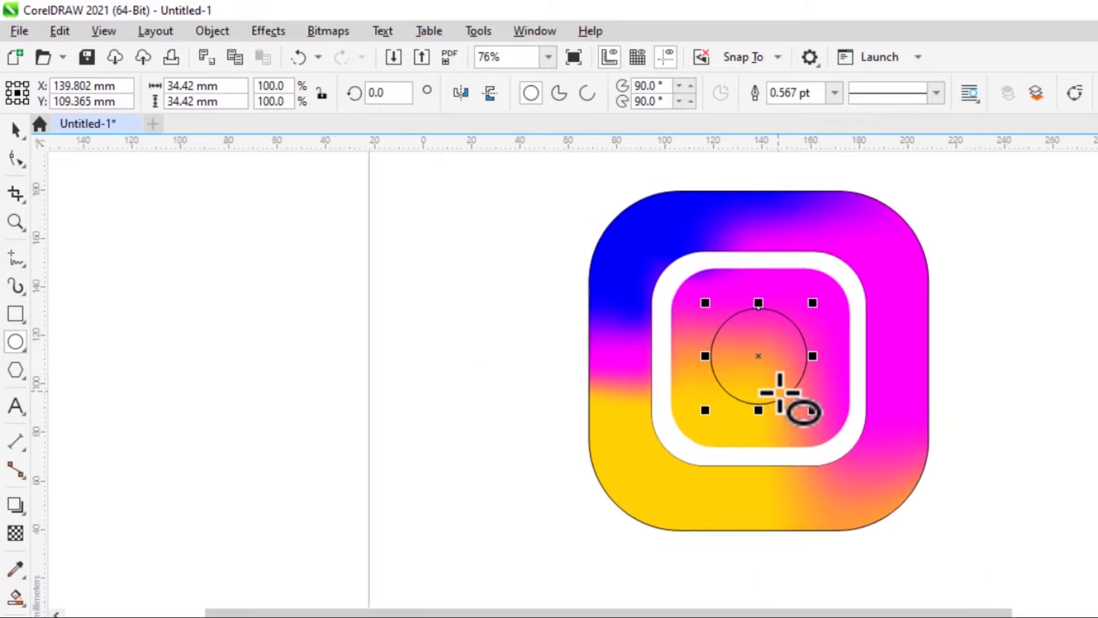
{"action": "scroll", "coordinate": [779, 392], "scroll_direction": "up", "scroll_amount": 2}
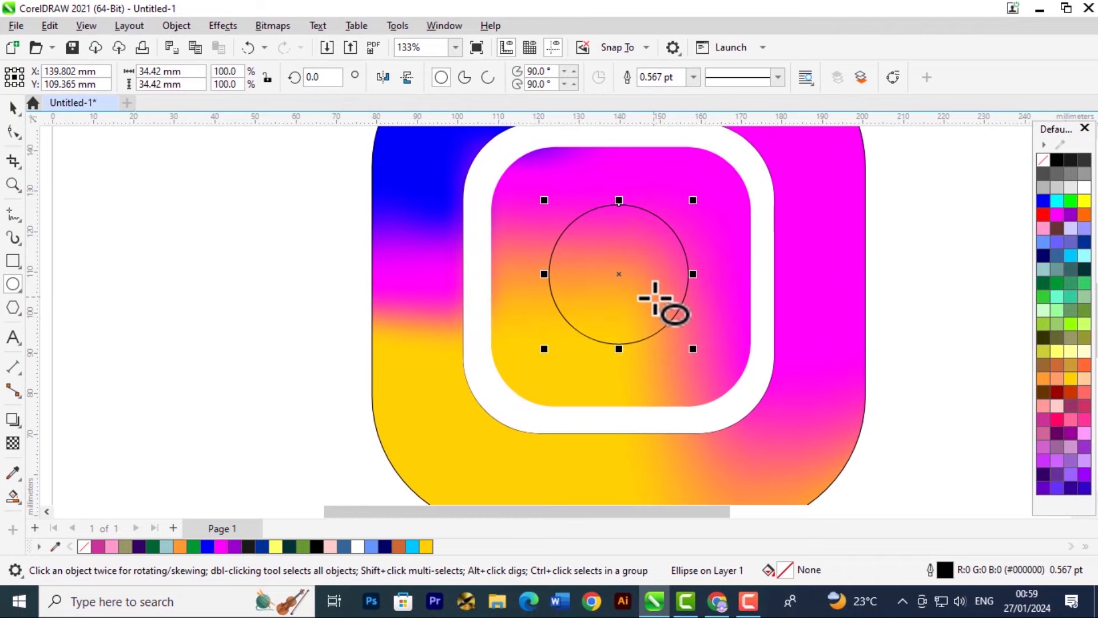
- Duplicate the circle, resize the copy to about 26.4 mm in diameter and place it evenly inside the original
{"action": "key", "text": "ctrl+d"}
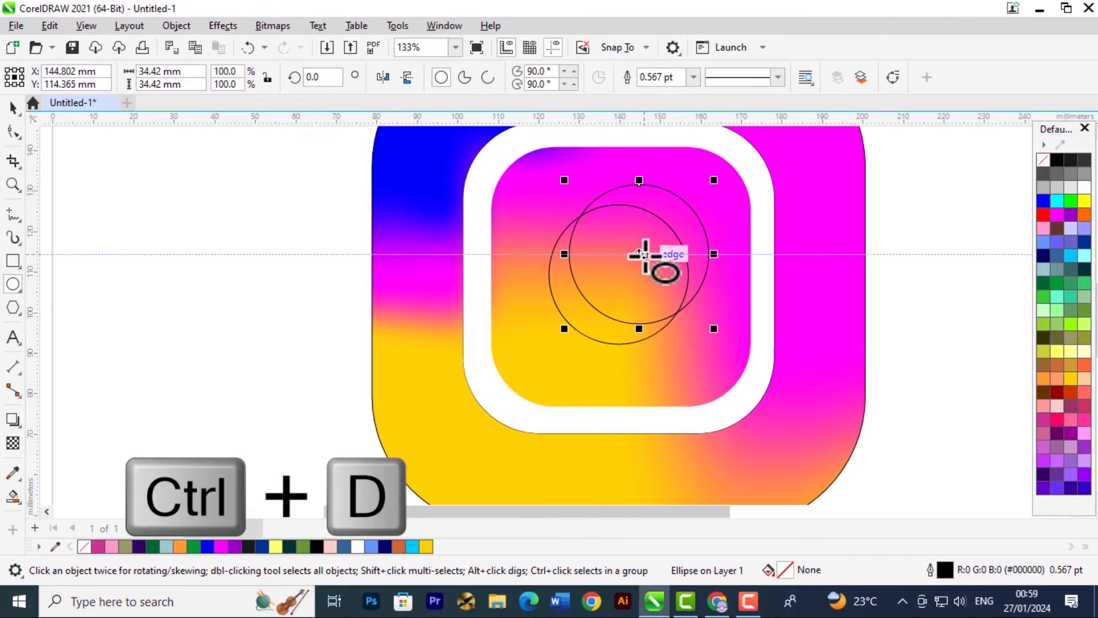
{"action": "left_click", "coordinate": [8, 107]}
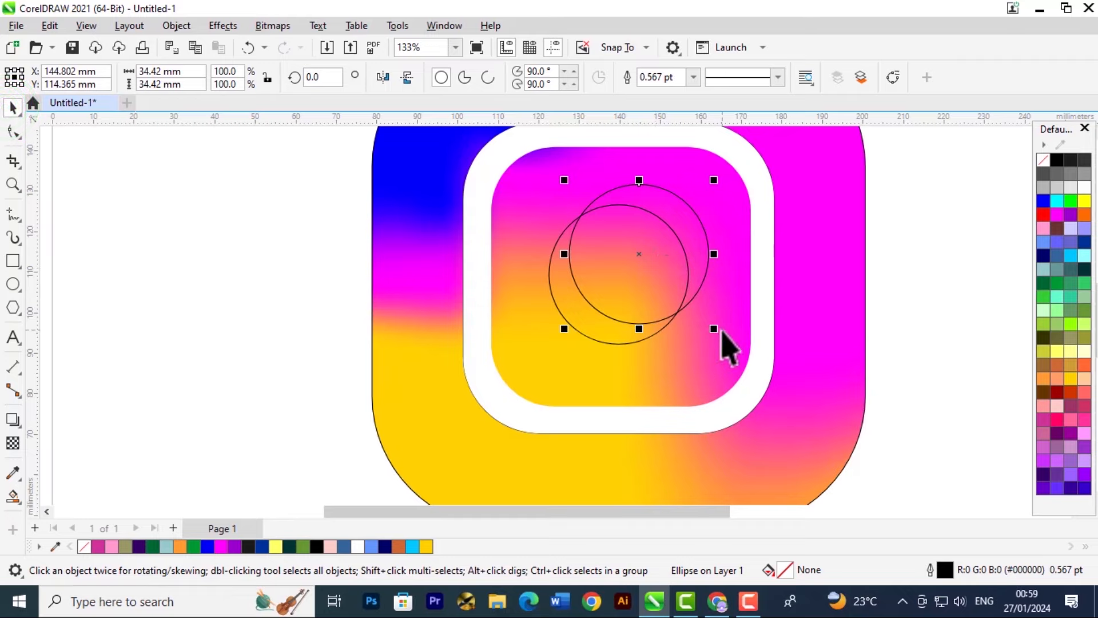
{"action": "left_click_drag", "start_coordinate": [714, 328], "coordinate": [675, 314]}
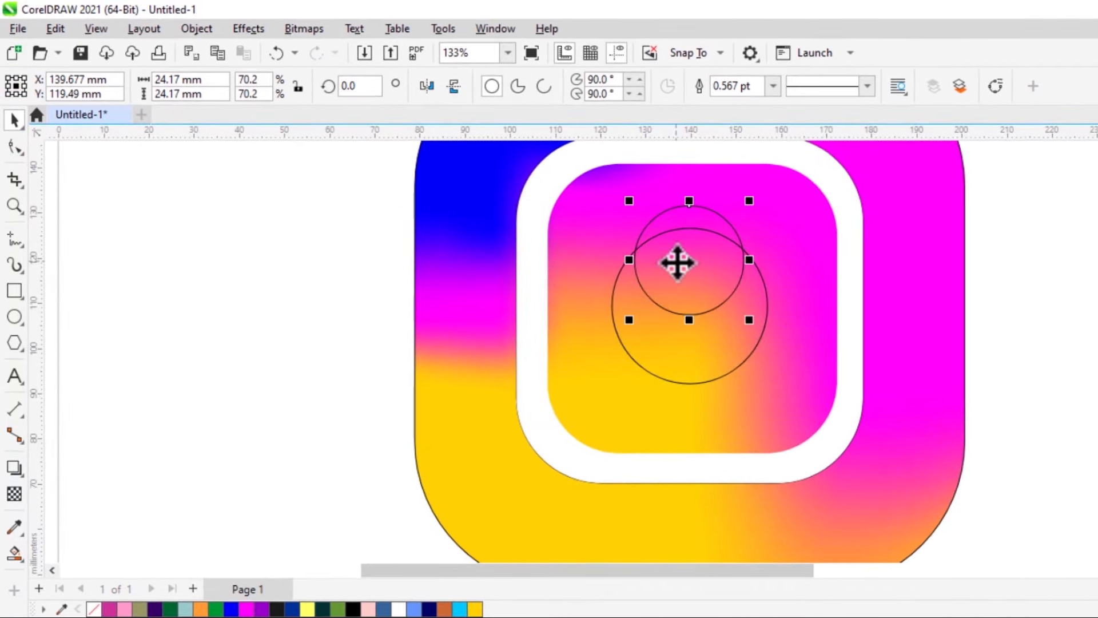
{"action": "left_click_drag", "start_coordinate": [685, 262], "coordinate": [693, 309]}
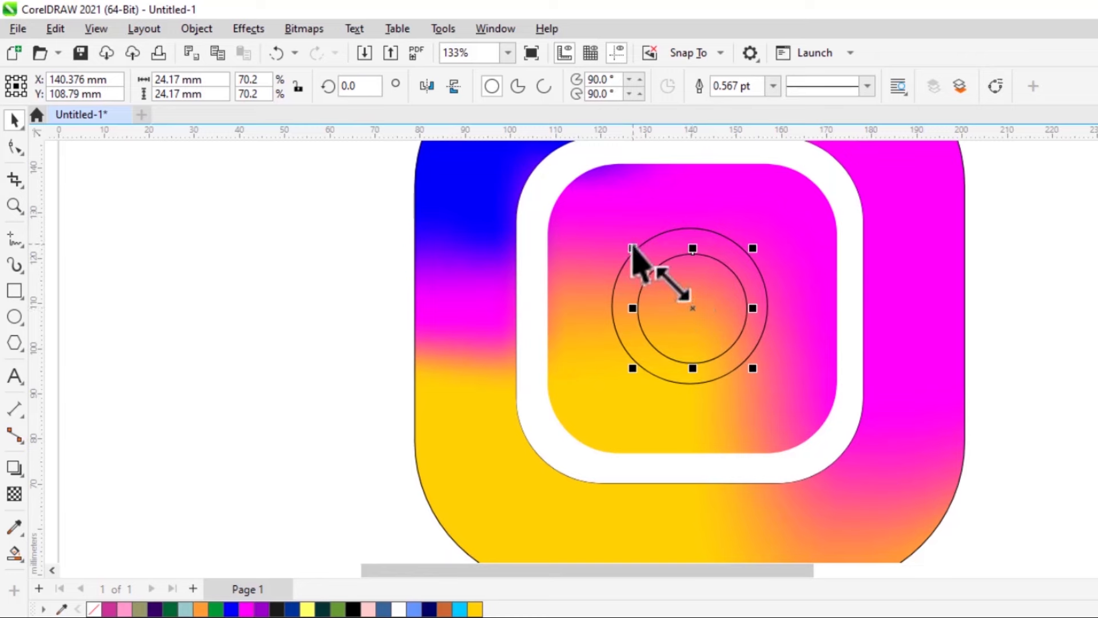
{"action": "left_click_drag", "start_coordinate": [633, 248], "coordinate": [622, 238]}
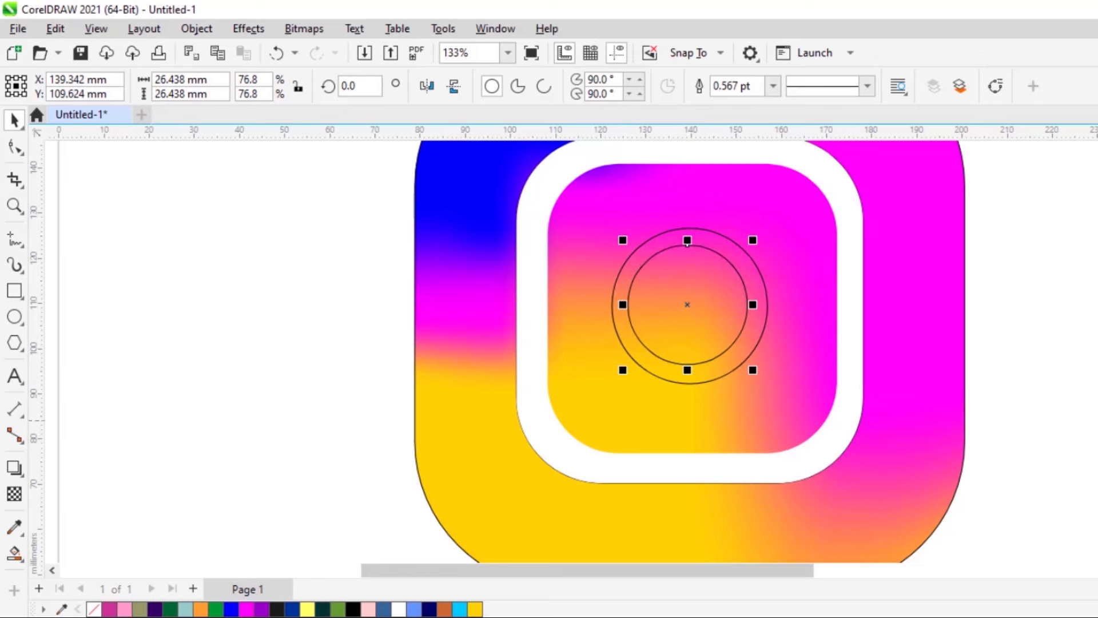
{"action": "left_click", "coordinate": [789, 373]}
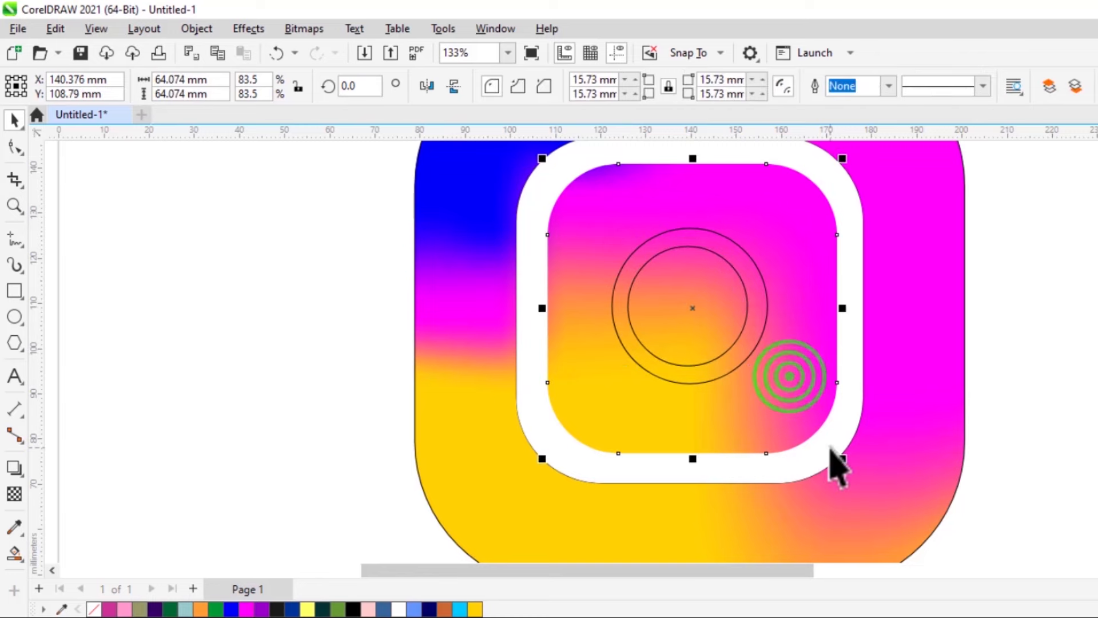
- Use Smart Fill on the gap between the two circles and colour the resulting ring white
{"action": "left_click", "coordinate": [712, 360]}
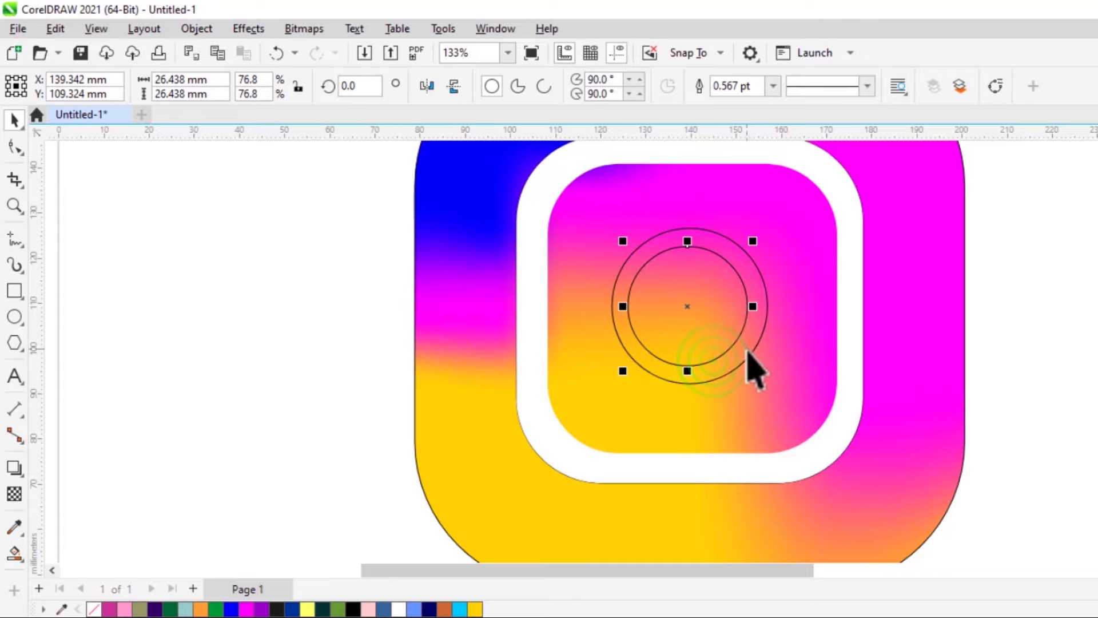
{"action": "left_click", "coordinate": [747, 359]}
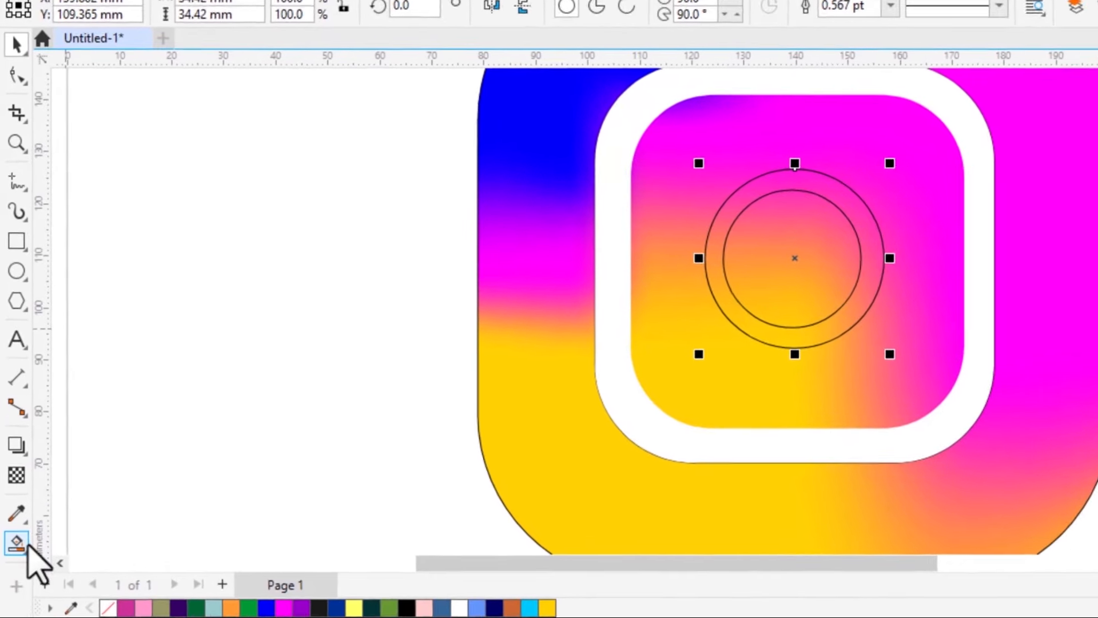
{"action": "left_click", "coordinate": [28, 544]}
{"action": "left_click", "coordinate": [69, 566]}
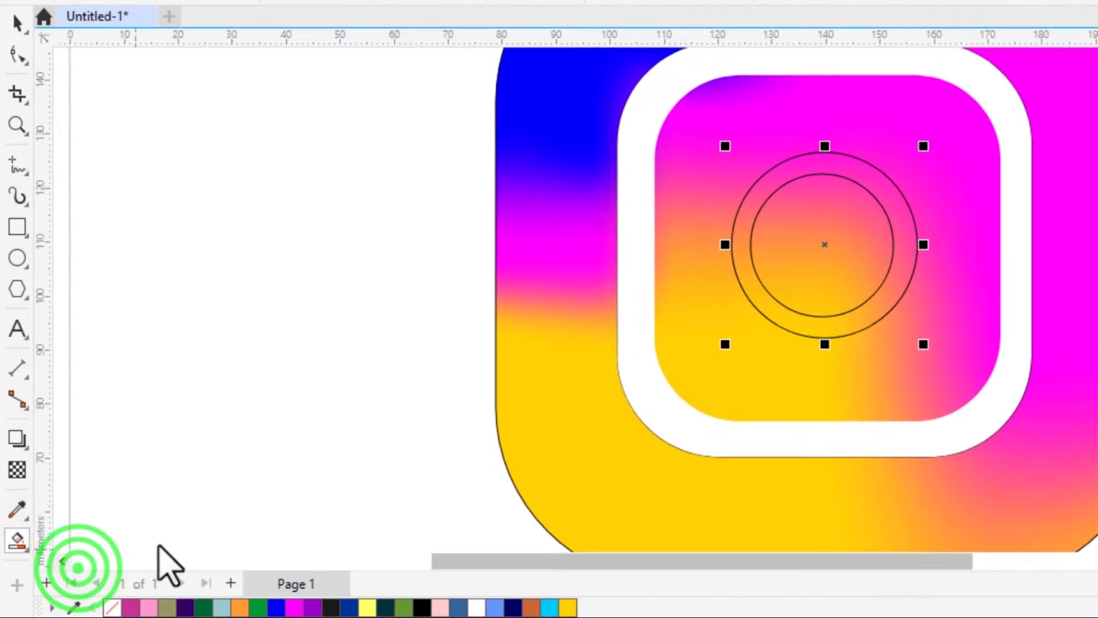
{"action": "left_click", "coordinate": [866, 326]}
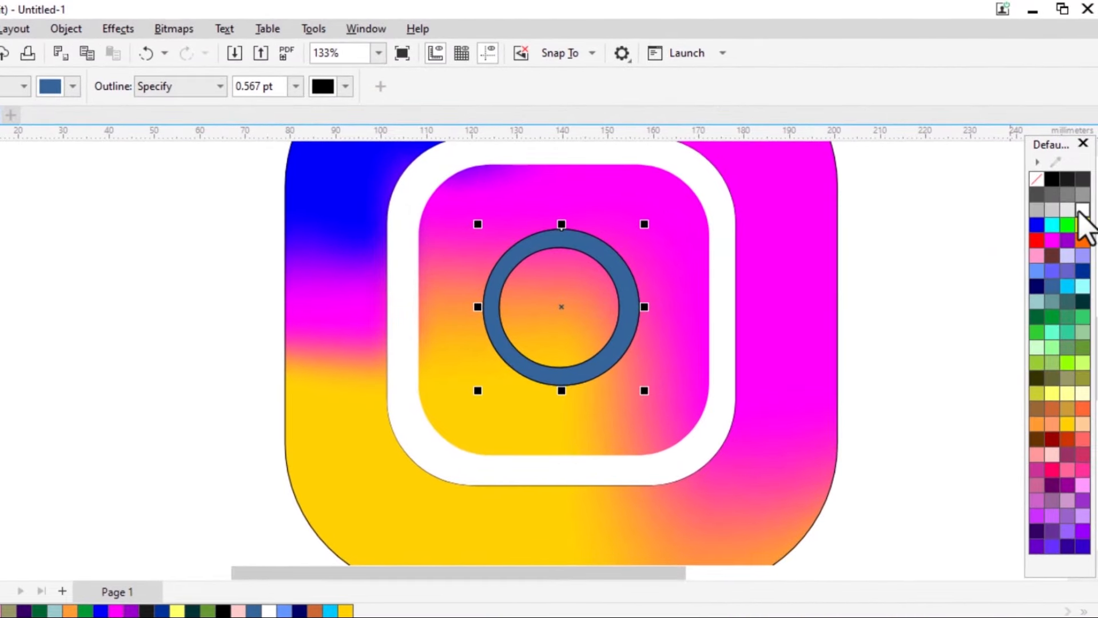
{"action": "left_click", "coordinate": [1082, 209]}
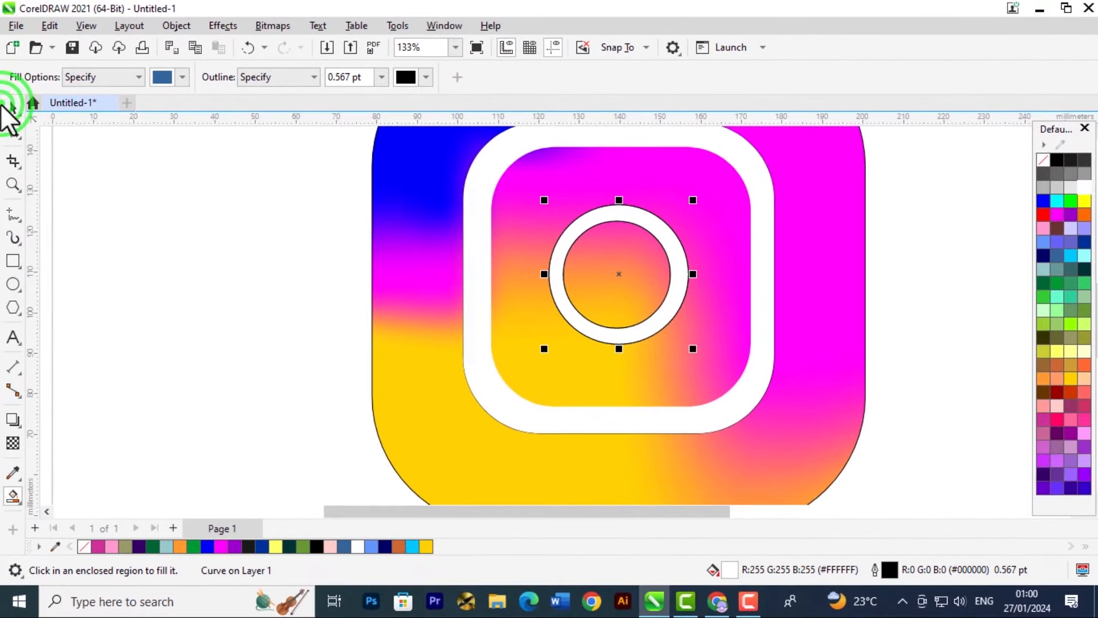
- Remove the outlines from the small inner circle and the white ring around it, leaving nothing selected
{"action": "left_click", "coordinate": [13, 103]}
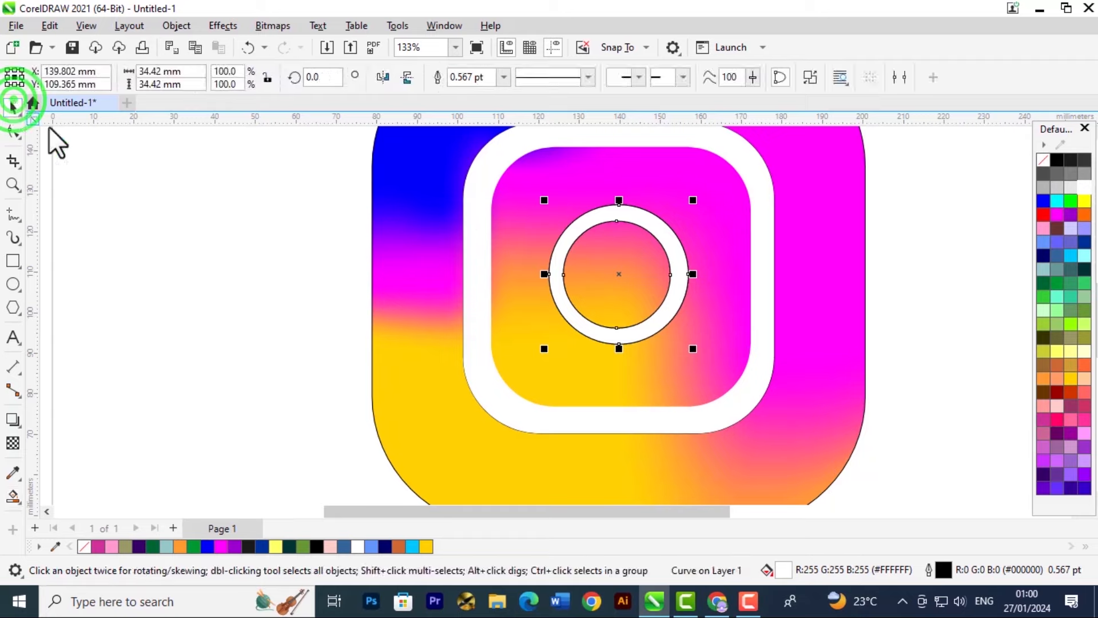
{"action": "left_click", "coordinate": [703, 378]}
{"action": "left_click", "coordinate": [658, 305]}
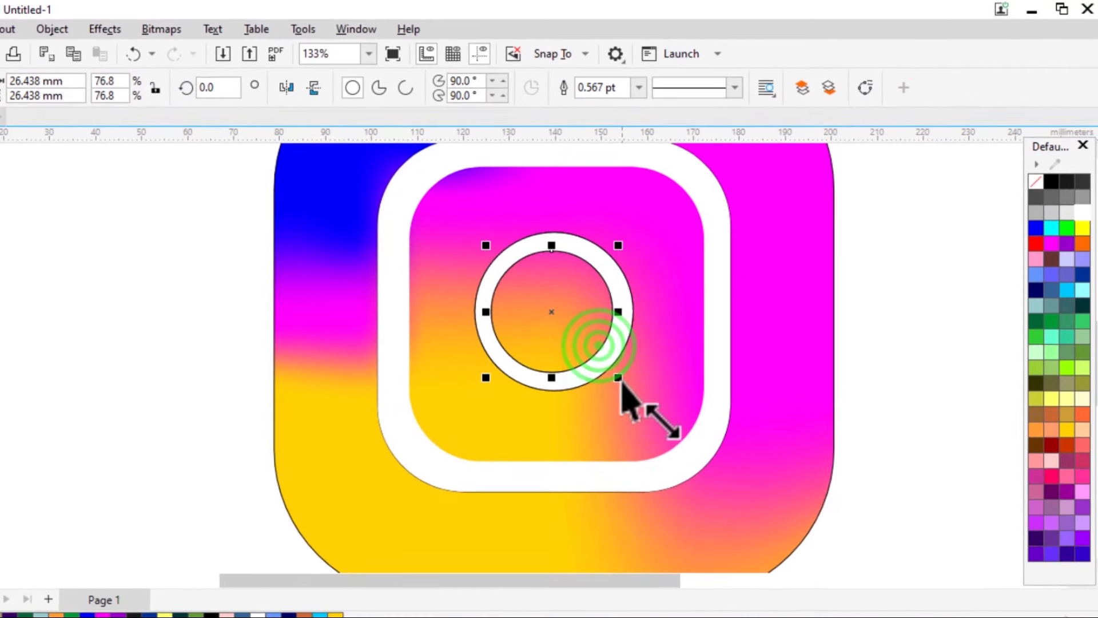
{"action": "left_click", "coordinate": [601, 377], "text": "shift"}
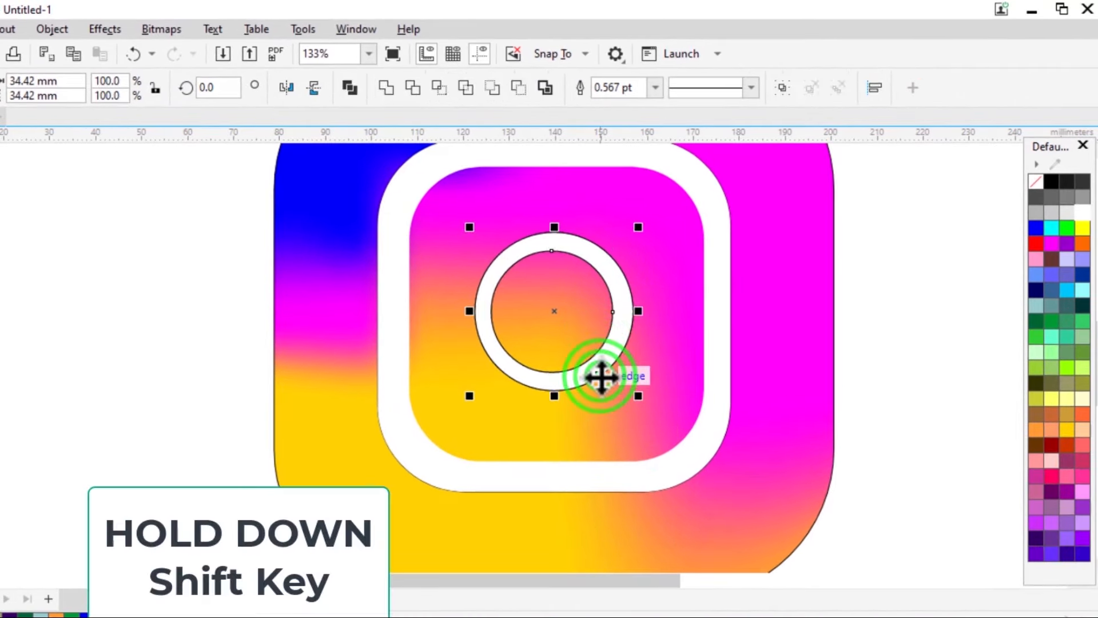
{"action": "right_click", "coordinate": [1047, 182]}
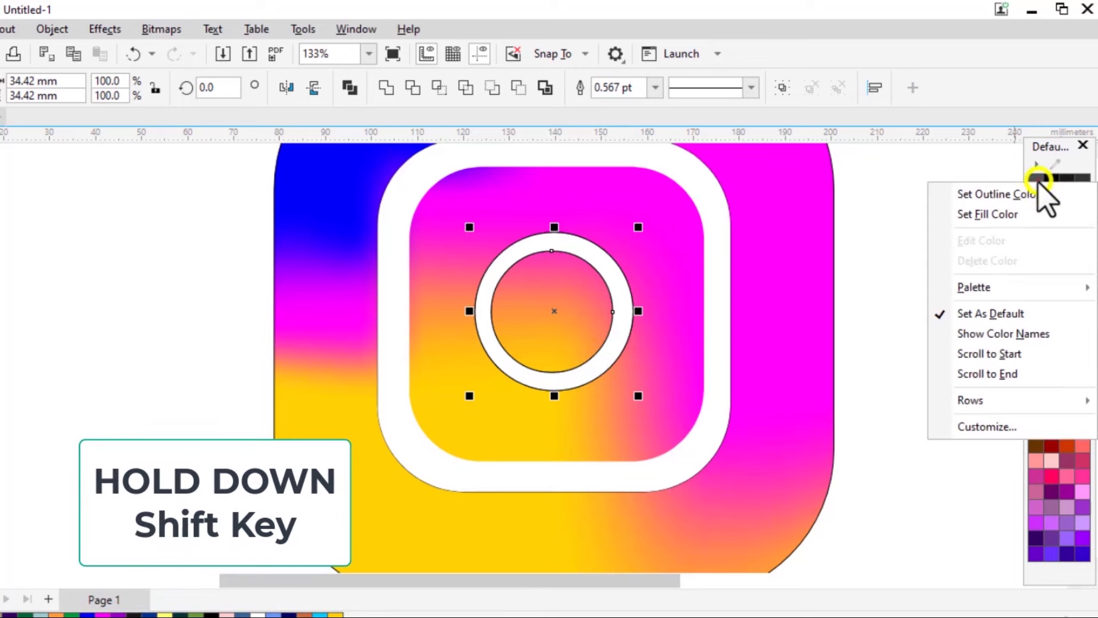
{"action": "left_click", "coordinate": [1011, 195]}
{"action": "left_click", "coordinate": [656, 396]}
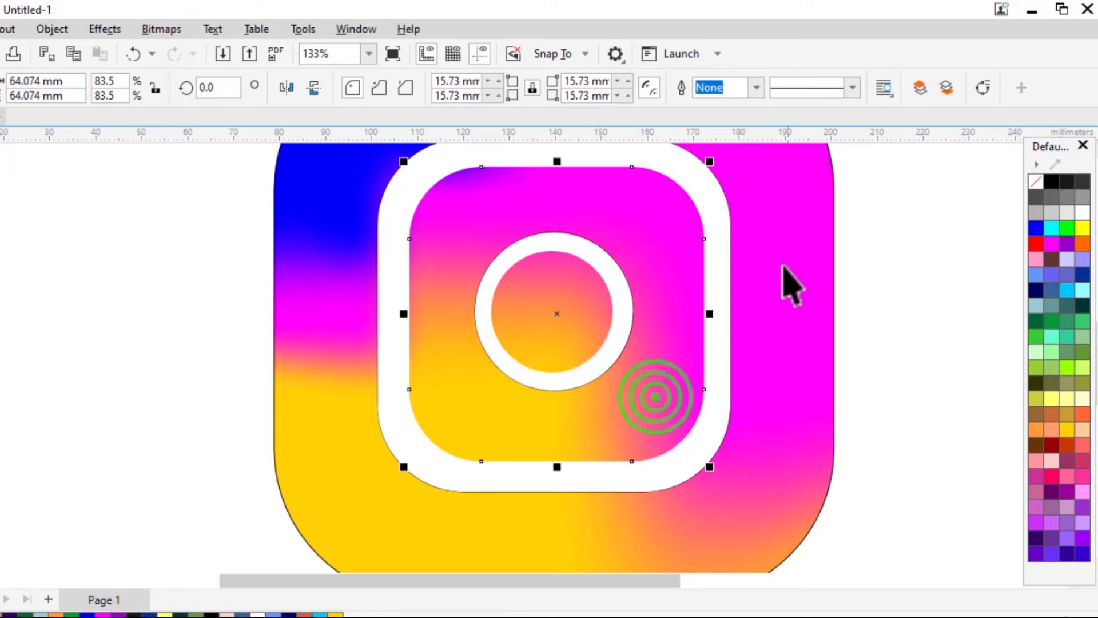
{"action": "left_click", "coordinate": [557, 314]}
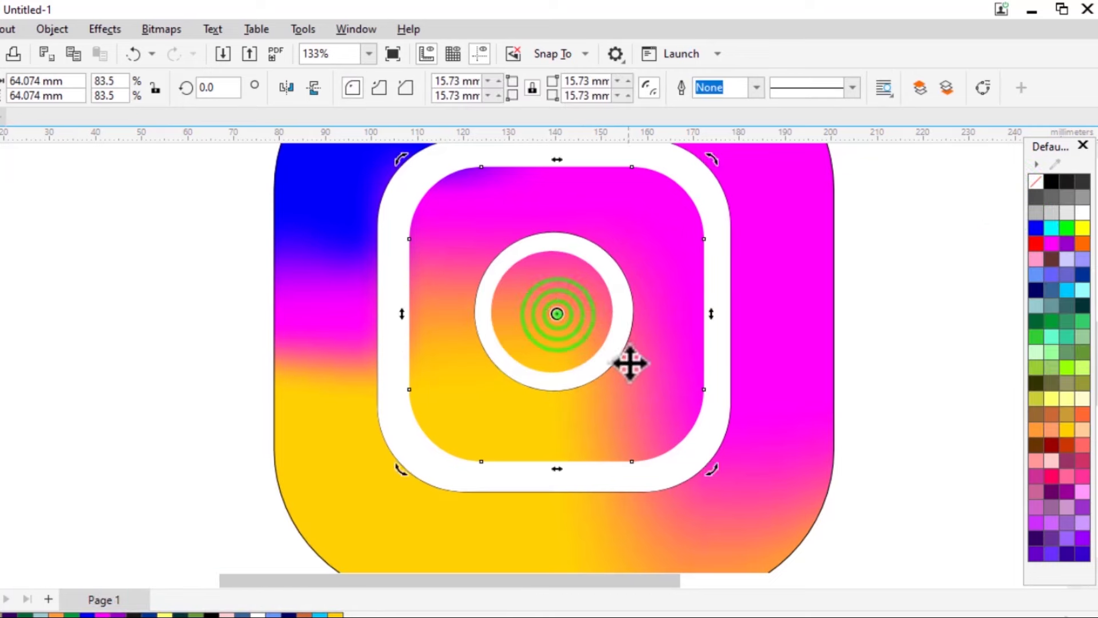
{"action": "left_click", "coordinate": [943, 468]}
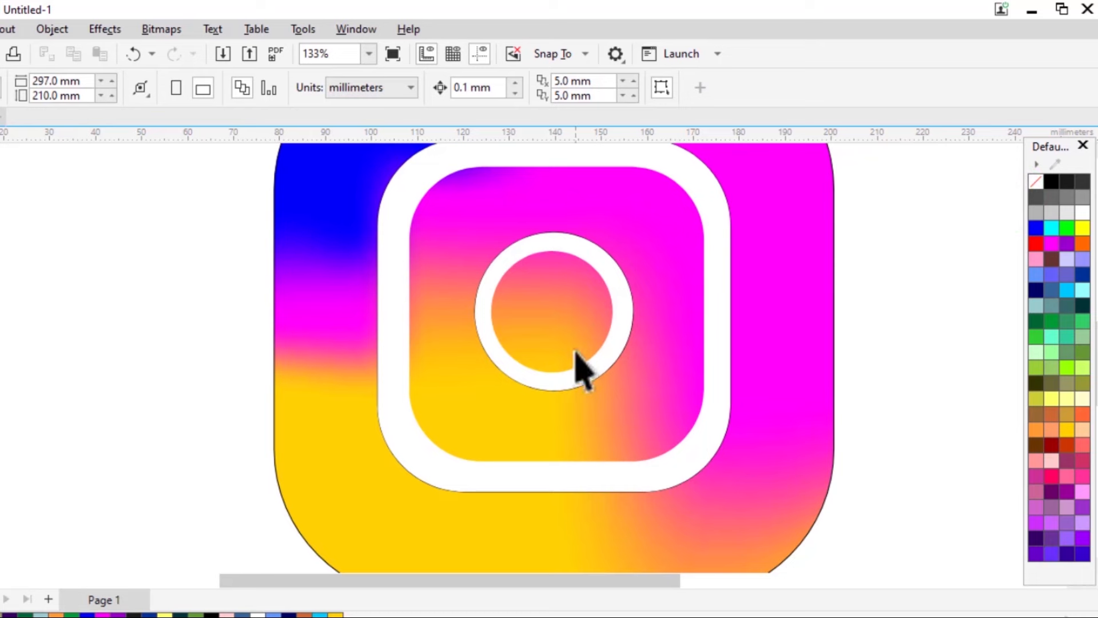
- Enlarge the small inner circle of the lens to about 27.8 mm in diameter
{"action": "left_click", "coordinate": [581, 301]}
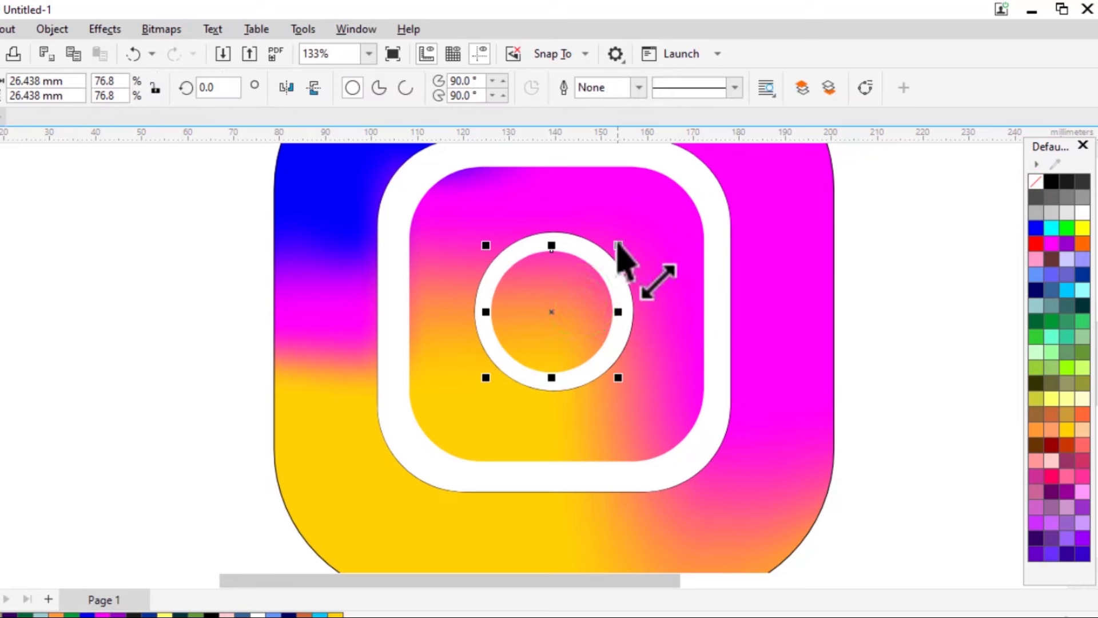
{"action": "left_click_drag", "start_coordinate": [618, 246], "coordinate": [624, 242]}
{"action": "left_click_drag", "start_coordinate": [624, 242], "coordinate": [626, 238]}
{"action": "left_click", "coordinate": [587, 302]}
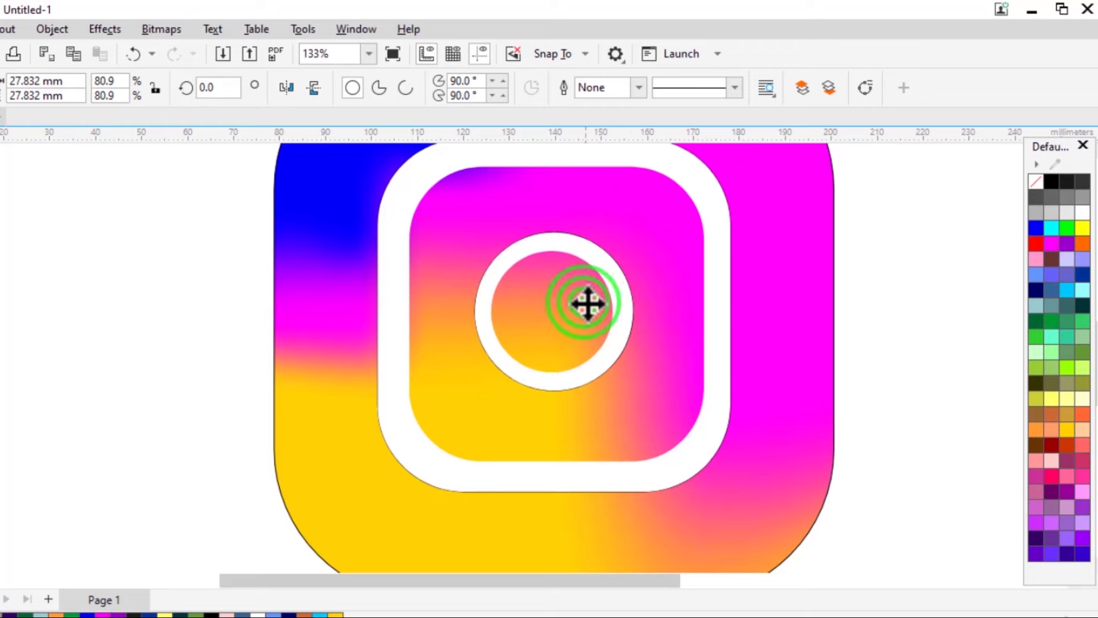
{"action": "left_click_drag", "start_coordinate": [589, 301], "coordinate": [585, 307]}
{"action": "left_click", "coordinate": [588, 307]}
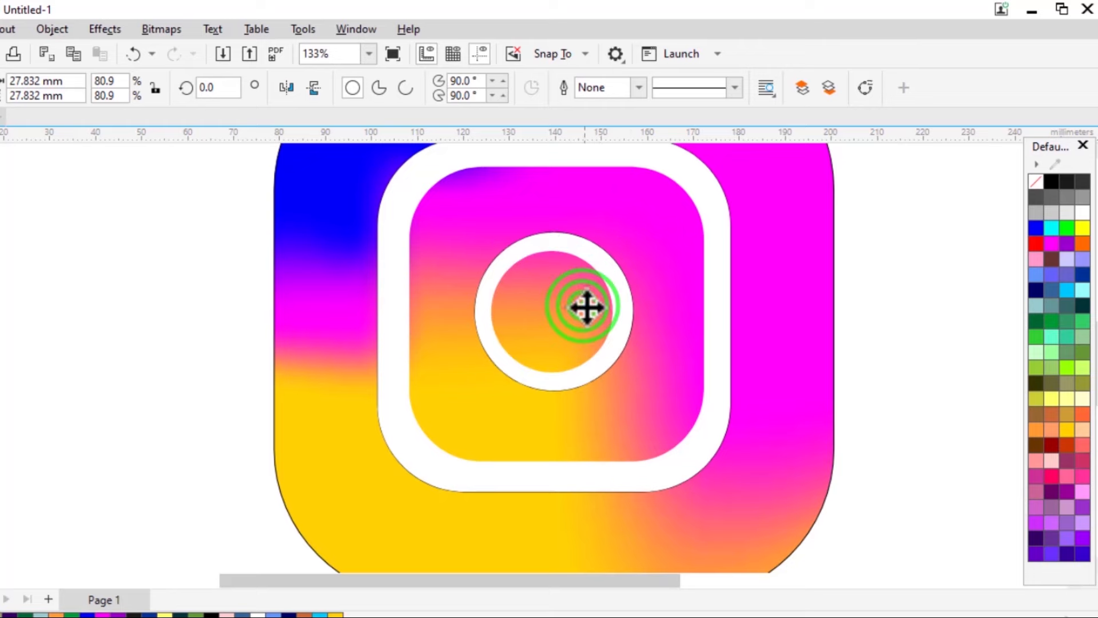
{"action": "left_click", "coordinate": [696, 372]}
{"action": "scroll", "coordinate": [870, 277], "scroll_direction": "down", "scroll_amount": 4}
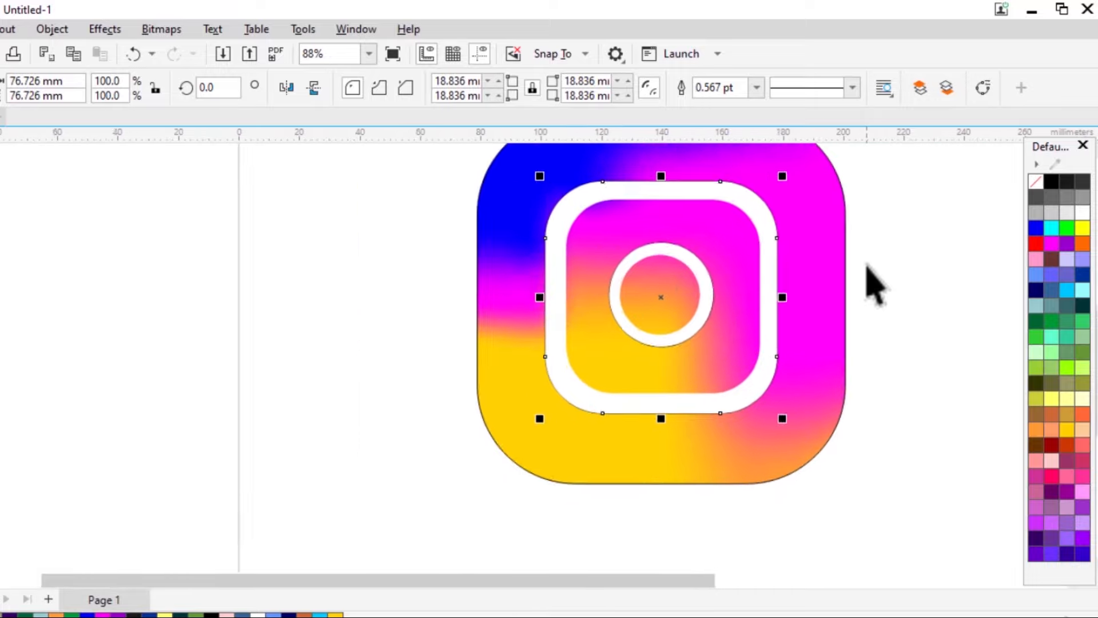
{"action": "scroll", "coordinate": [870, 277], "scroll_direction": "down", "scroll_amount": 1}
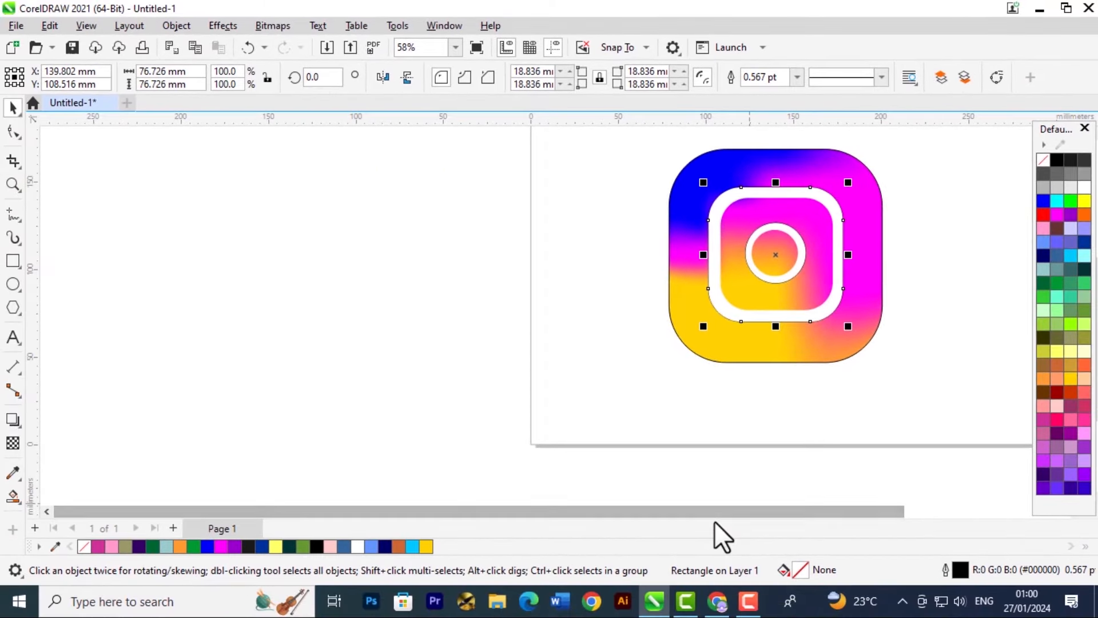
{"action": "left_click_drag", "start_coordinate": [712, 518], "coordinate": [732, 513]}
{"action": "scroll", "coordinate": [711, 456], "scroll_direction": "up", "scroll_amount": 1}
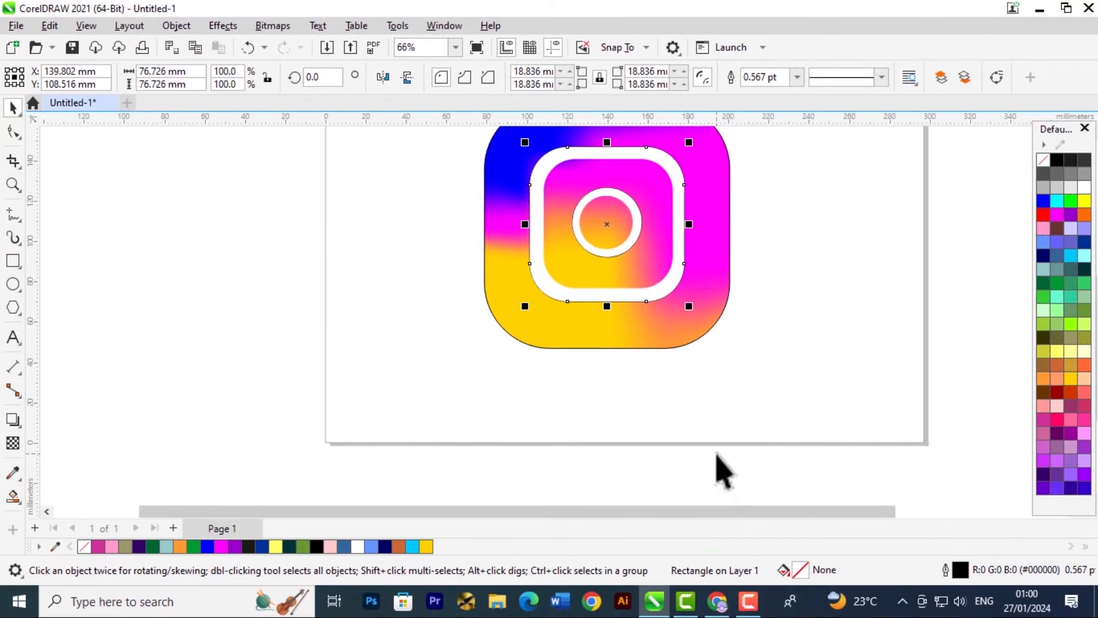
{"action": "scroll", "coordinate": [718, 450], "scroll_direction": "down", "scroll_amount": 2}
{"action": "left_click", "coordinate": [790, 369]}
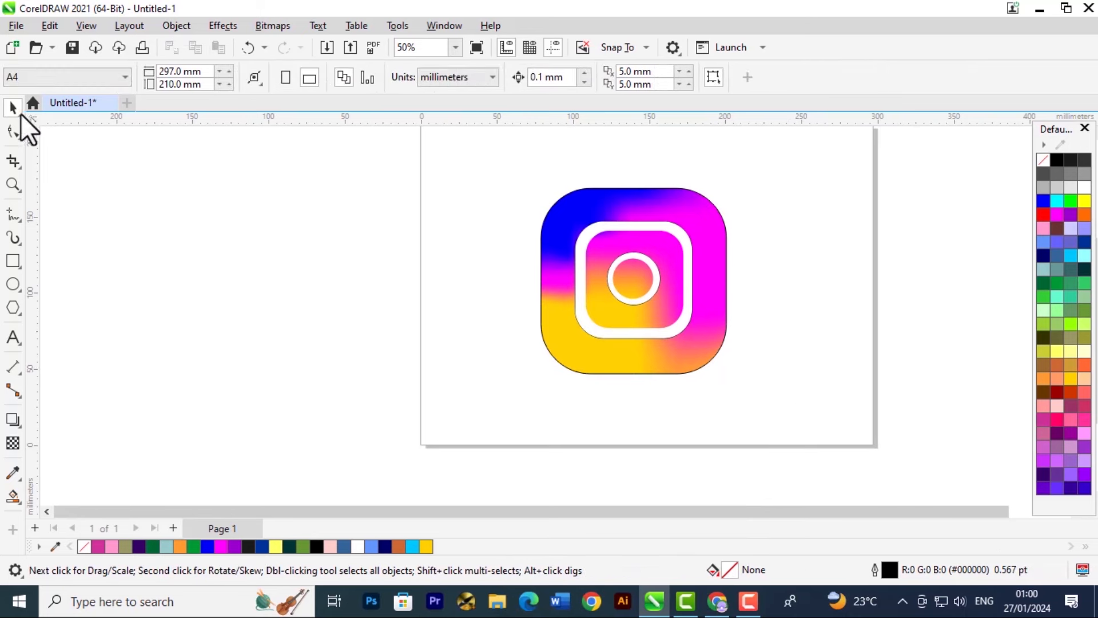
- Draw a small white-filled circle inside the upper-right corner of the inner rounded square, shrinking it slightly before filling
{"action": "left_click", "coordinate": [12, 285]}
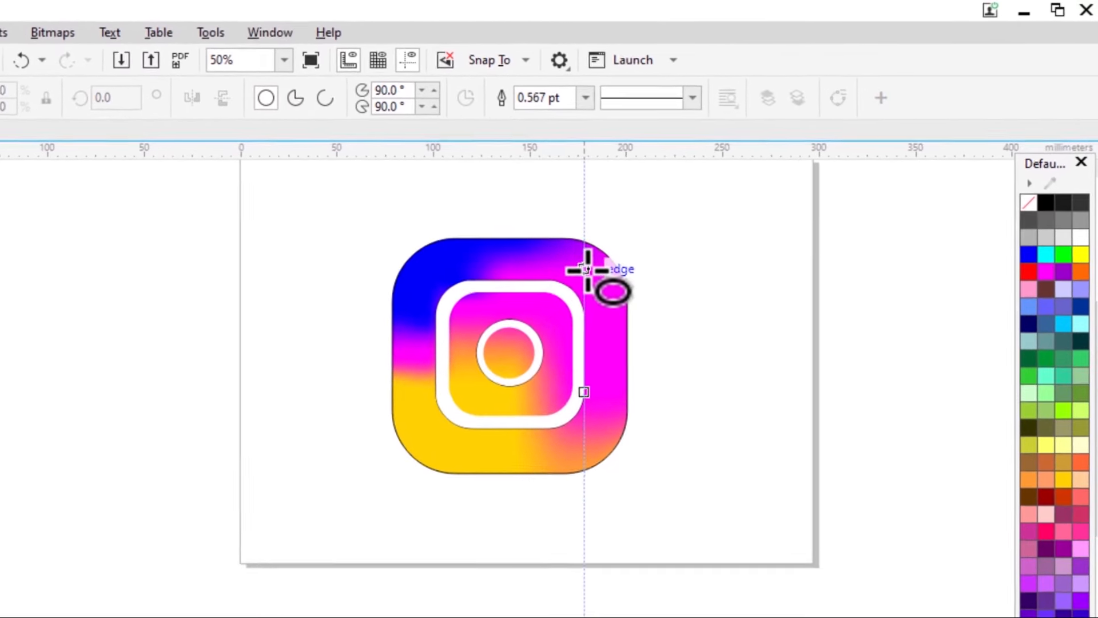
{"action": "left_click", "coordinate": [686, 216]}
{"action": "left_click_drag", "start_coordinate": [586, 276], "coordinate": [545, 312]}
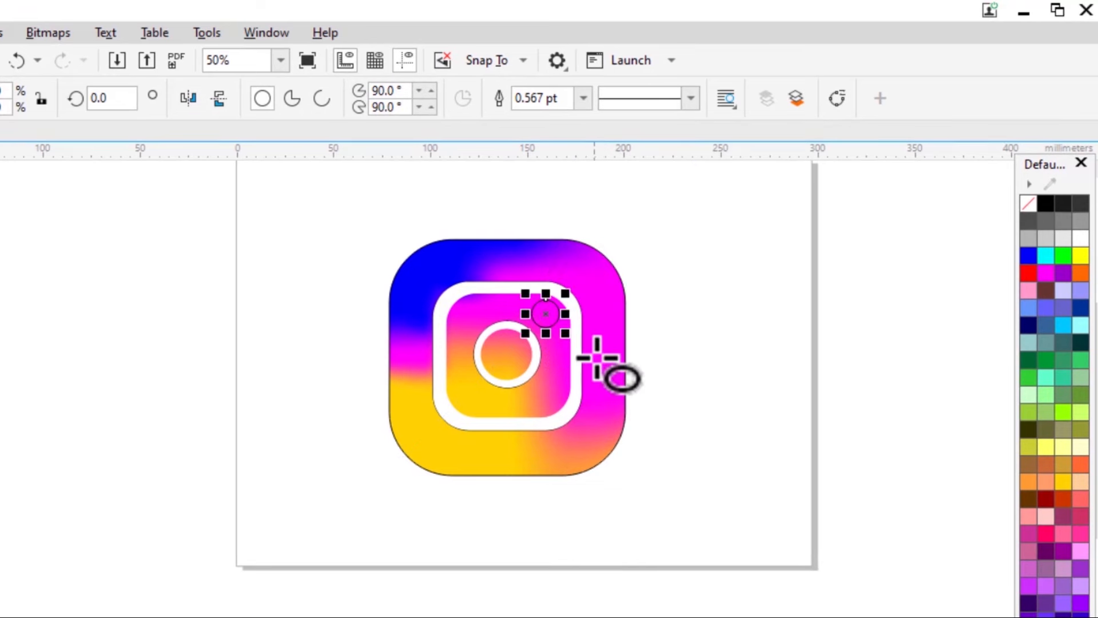
{"action": "left_click", "coordinate": [565, 334]}
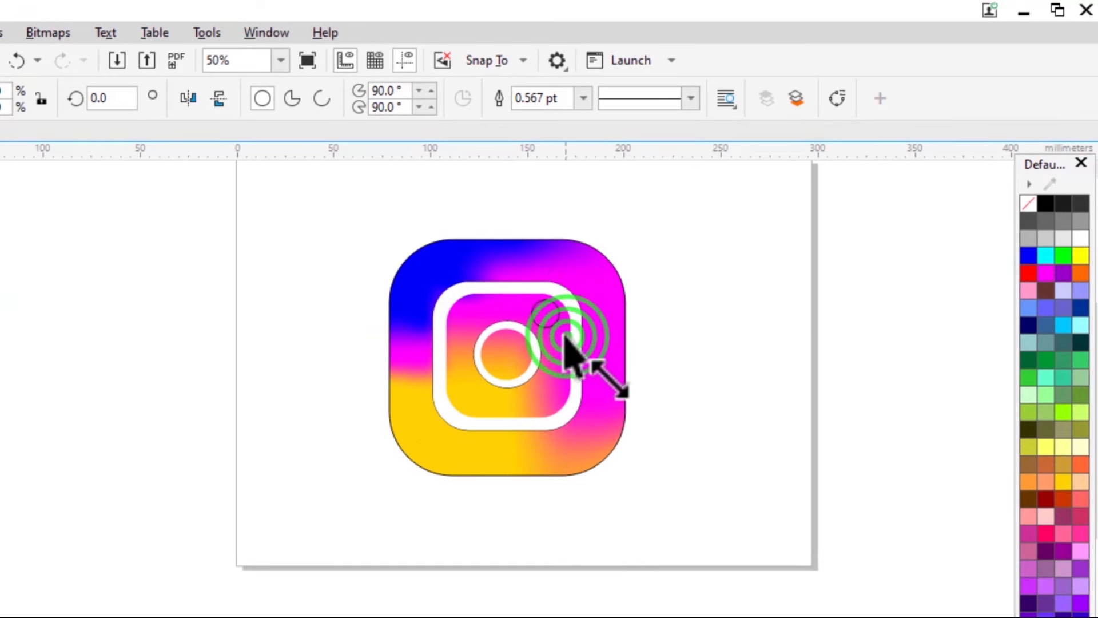
{"action": "left_click_drag", "start_coordinate": [565, 335], "coordinate": [558, 327]}
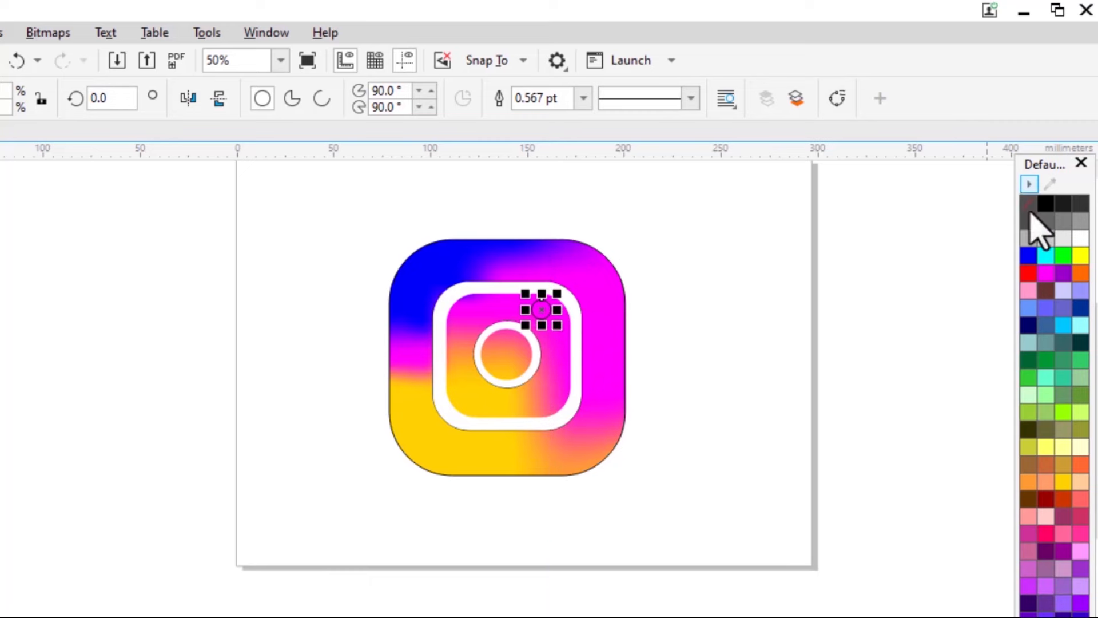
{"action": "left_click", "coordinate": [1081, 238]}
{"action": "left_click", "coordinate": [759, 407]}
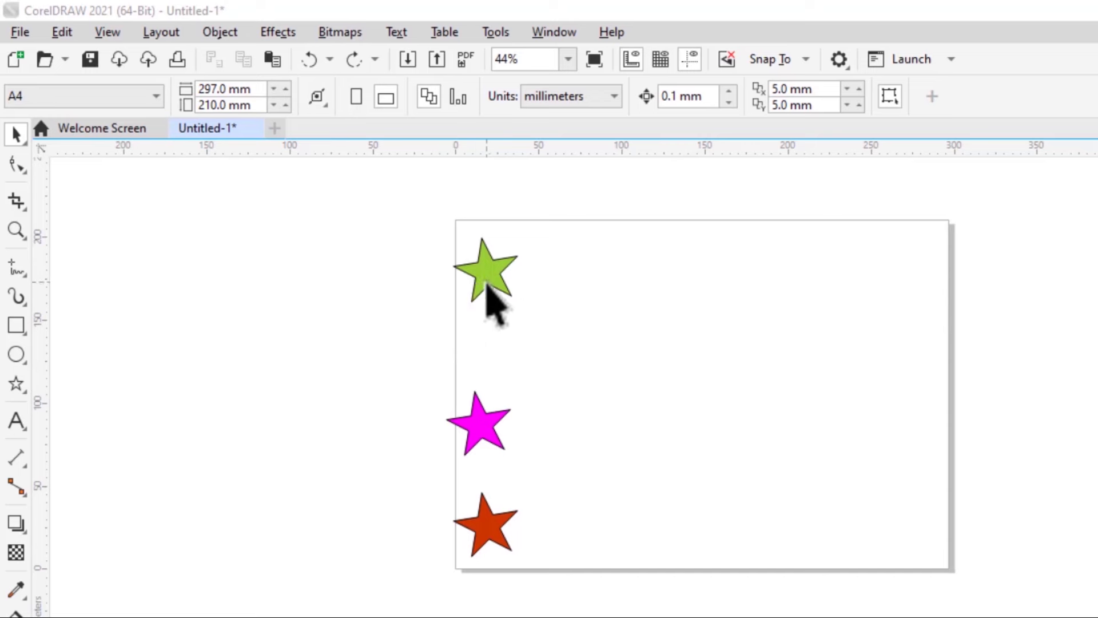
- Duplicate the green star five times with the default offset
{"action": "left_click", "coordinate": [496, 278]}
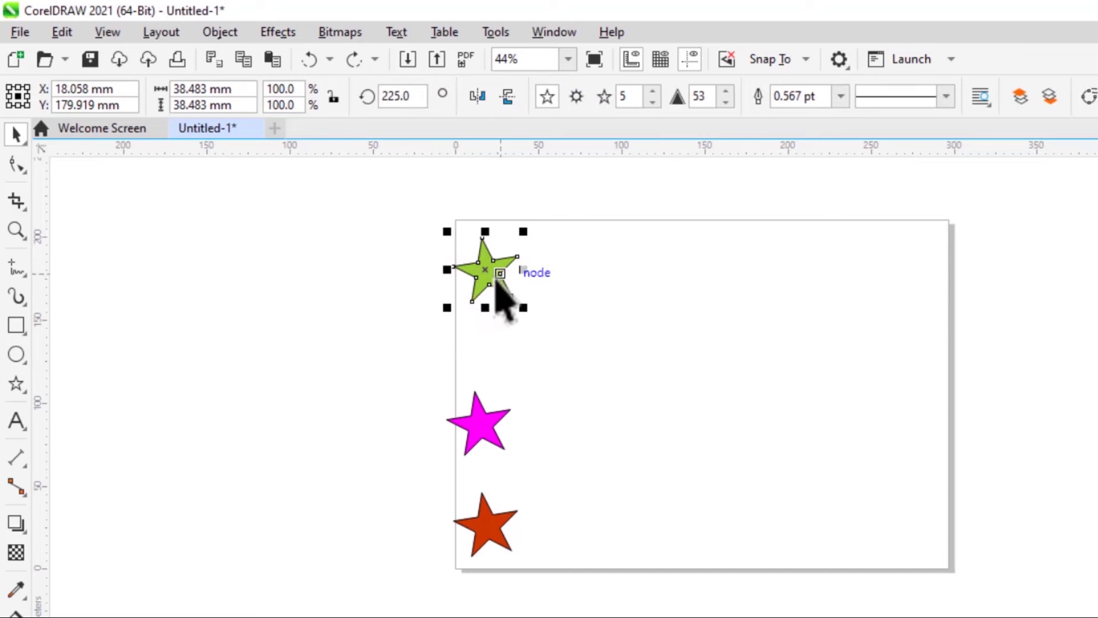
{"action": "key", "text": "ctrl+d"}
{"action": "key", "text": "ctrl+d"}
{"action": "key", "text": "ctrl+d"}
{"action": "key", "text": "ctrl+d"}
{"action": "key", "text": "ctrl+d"}
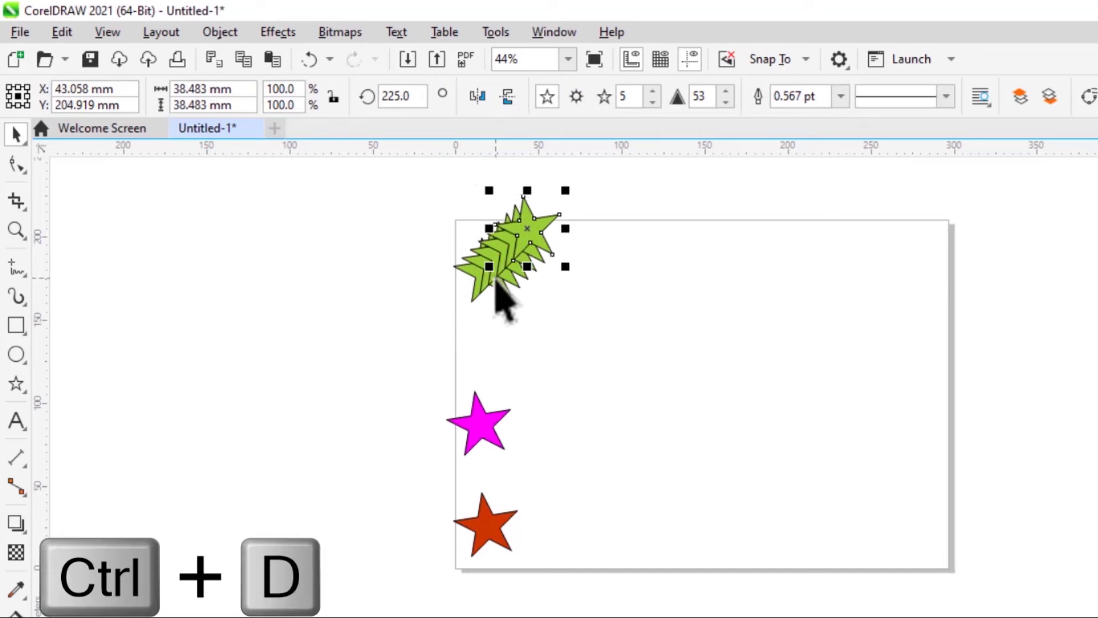
- Undo the five duplicates of the green star and leave nothing selected
{"action": "key", "text": "ctrl+z"}
{"action": "key", "text": "ctrl+z"}
{"action": "key", "text": "ctrl+z"}
{"action": "key", "text": "ctrl+z"}
{"action": "key", "text": "ctrl+z"}
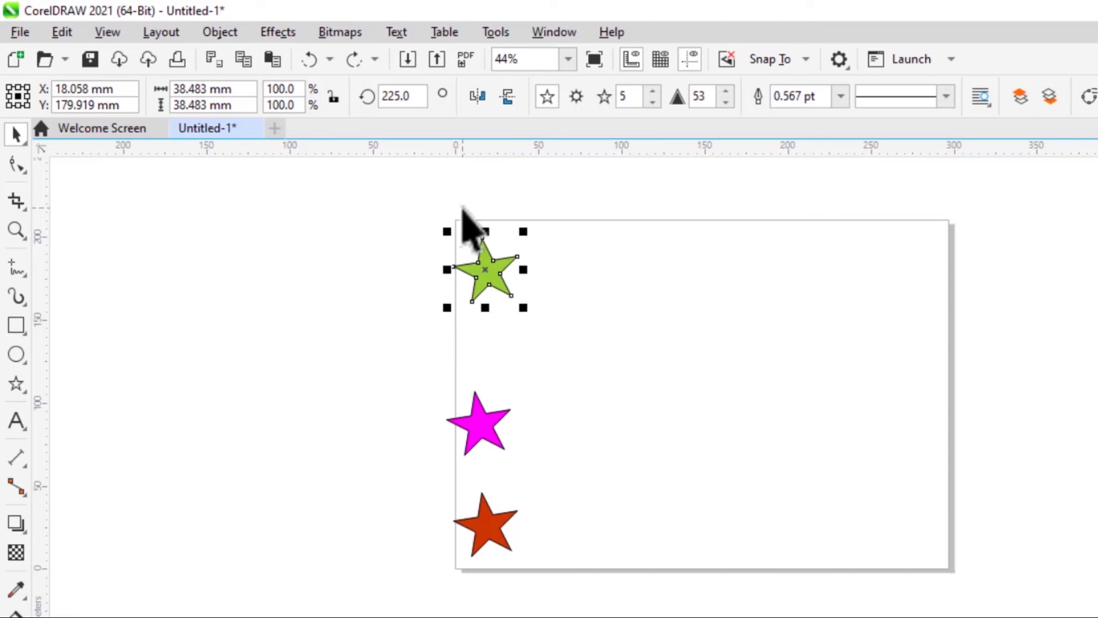
{"action": "left_click", "coordinate": [600, 322]}
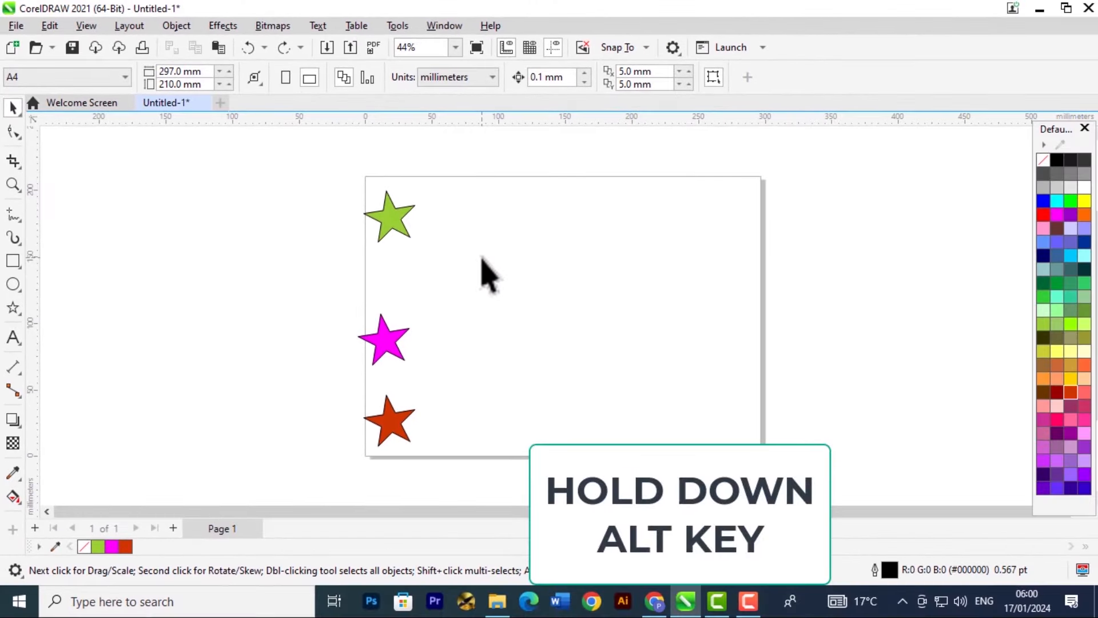
- Open the Transform position settings for the green star and set the horizontal distance to 5 mm
{"action": "key", "text": "alt+F7"}
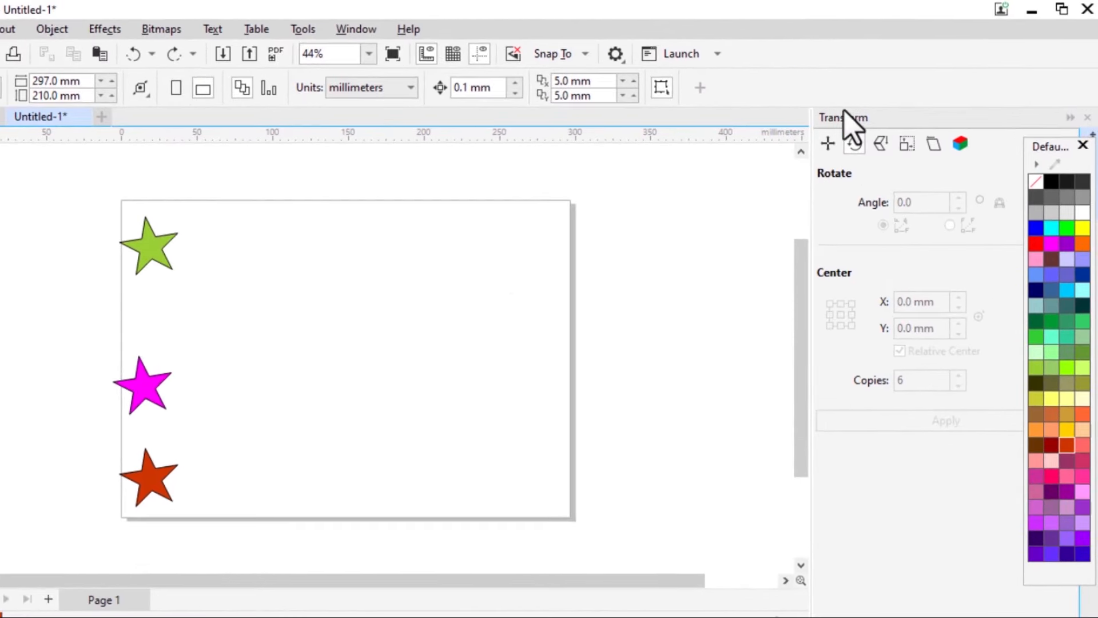
{"action": "left_click", "coordinate": [149, 247]}
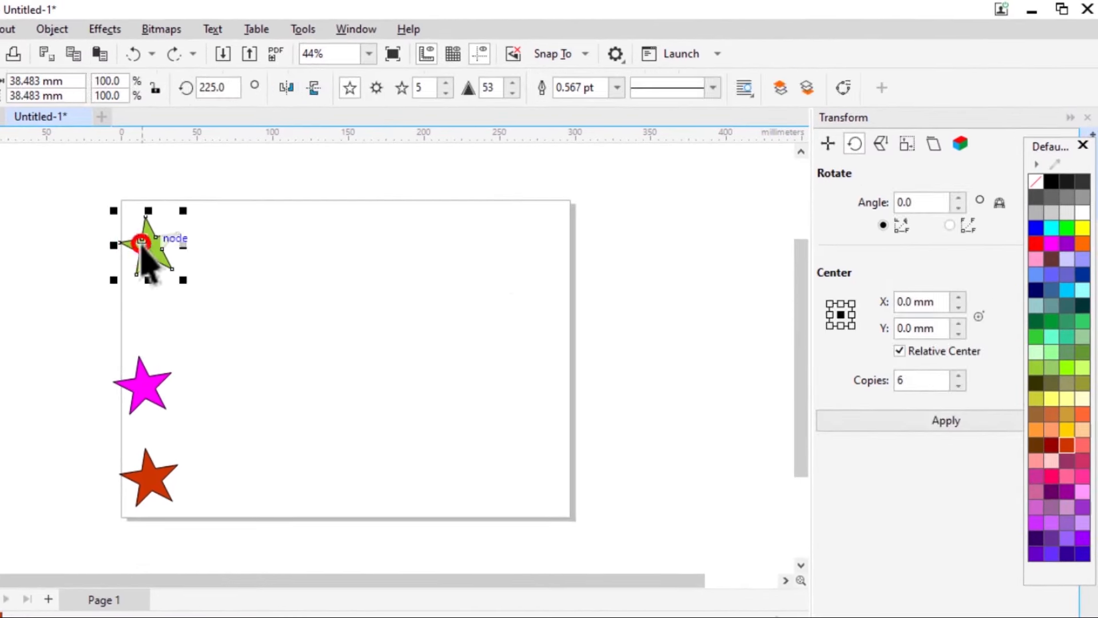
{"action": "left_click", "coordinate": [812, 152]}
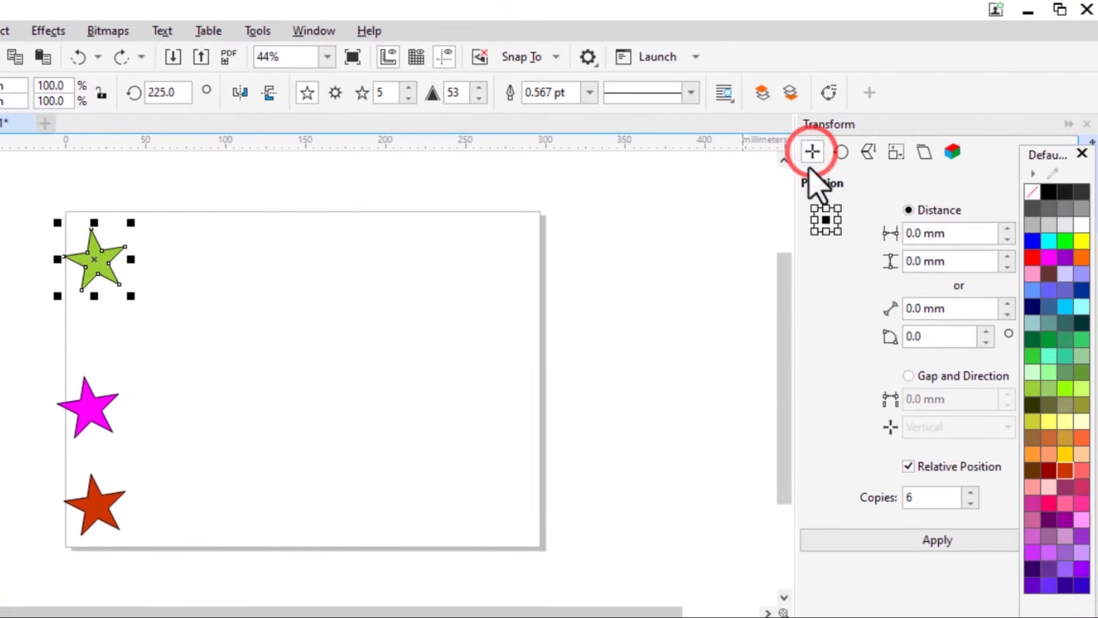
{"action": "left_click", "coordinate": [1007, 228]}
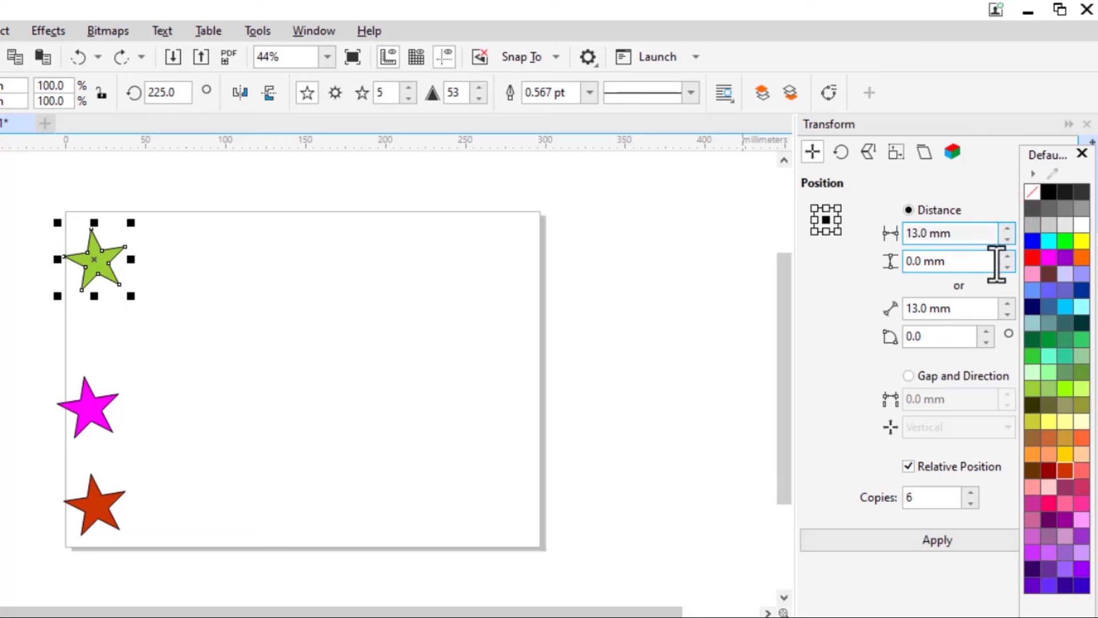
{"action": "left_click", "coordinate": [1006, 239]}
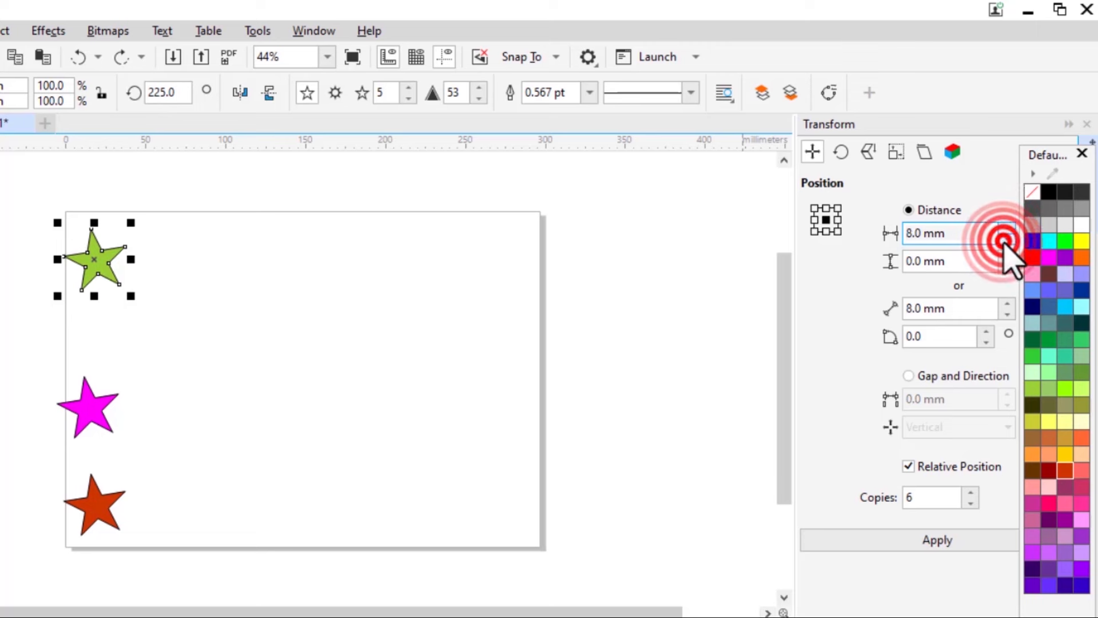
{"action": "left_click", "coordinate": [1007, 239]}
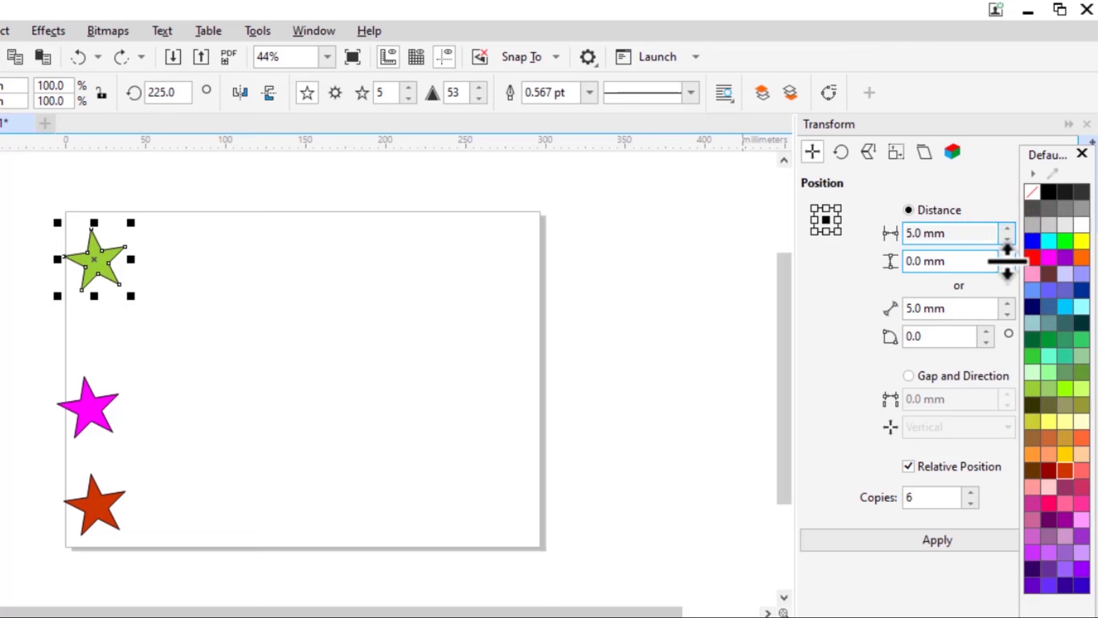
- Set the vertical distance of the green star's position transform to 3 mm
{"action": "left_click", "coordinate": [1006, 256]}
{"action": "left_click", "coordinate": [1007, 256]}
{"action": "left_click", "coordinate": [1007, 257]}
{"action": "left_click", "coordinate": [1007, 257]}
{"action": "left_click", "coordinate": [1007, 256]}
{"action": "left_click", "coordinate": [1006, 256]}
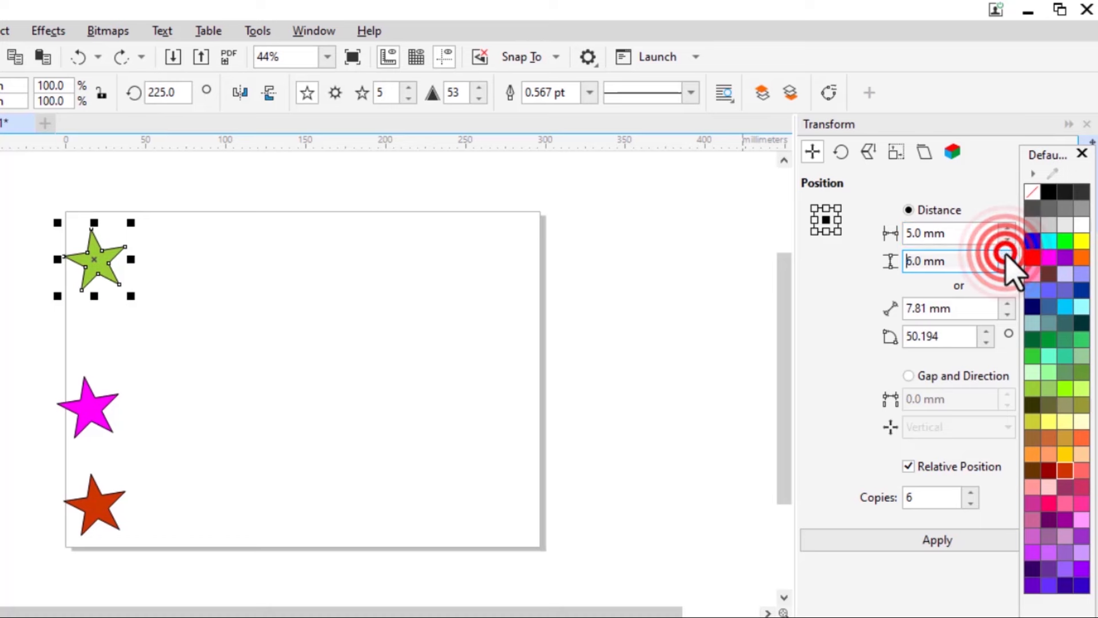
{"action": "left_click", "coordinate": [1007, 268]}
{"action": "left_click", "coordinate": [1007, 268]}
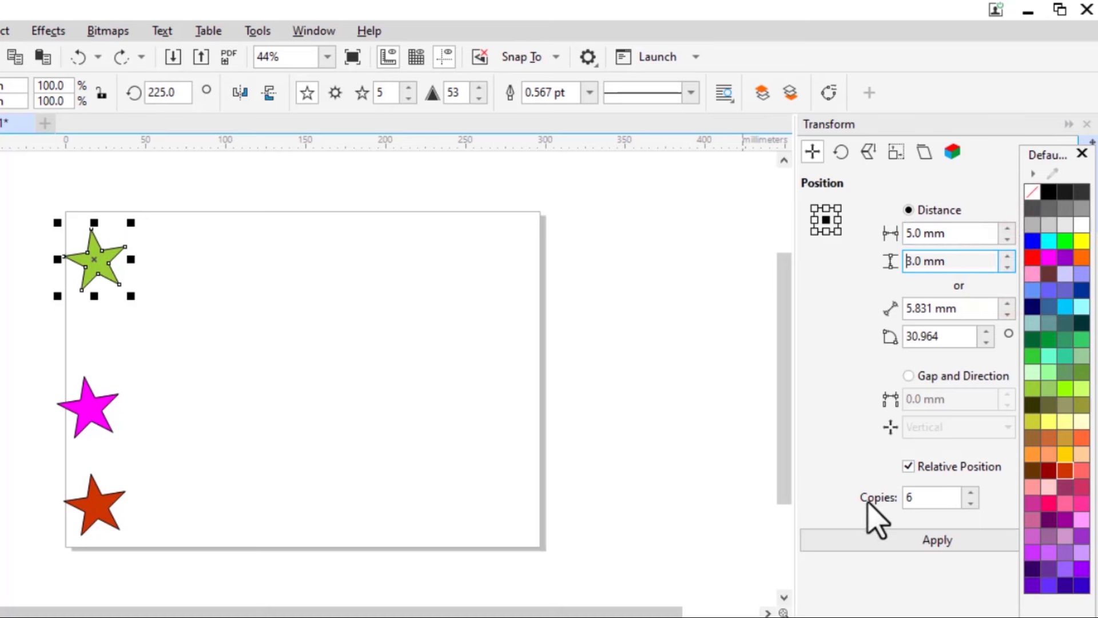
- Set the number of copies to 4 and apply the position transform to the green star
{"action": "left_click", "coordinate": [933, 487]}
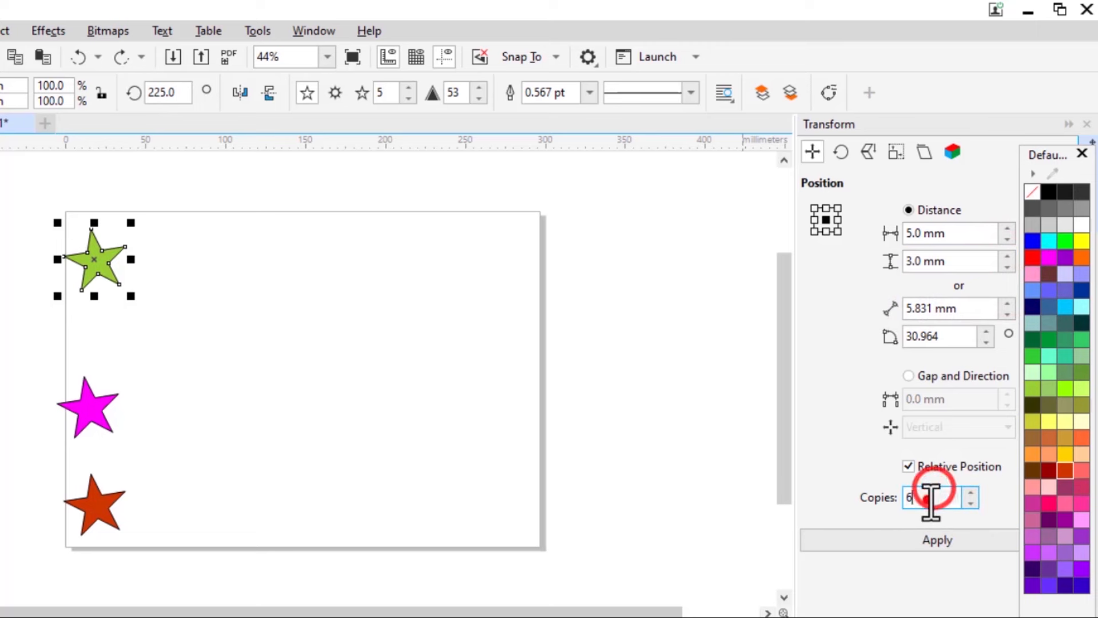
{"action": "key", "text": "BackSpace"}
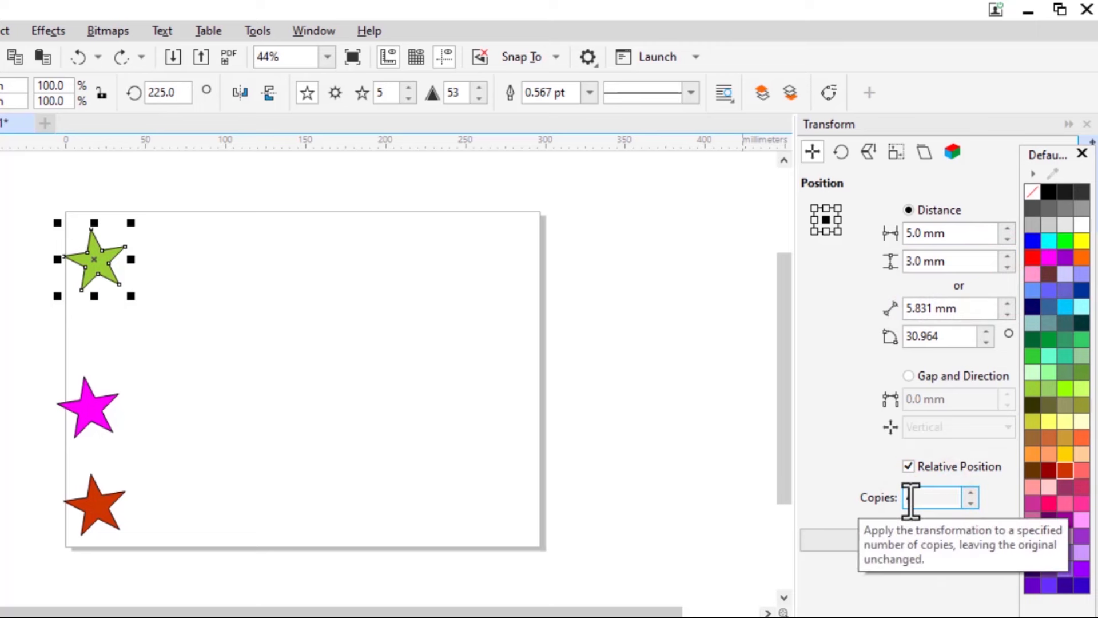
{"action": "type", "text": "4"}
{"action": "left_click", "coordinate": [937, 540]}
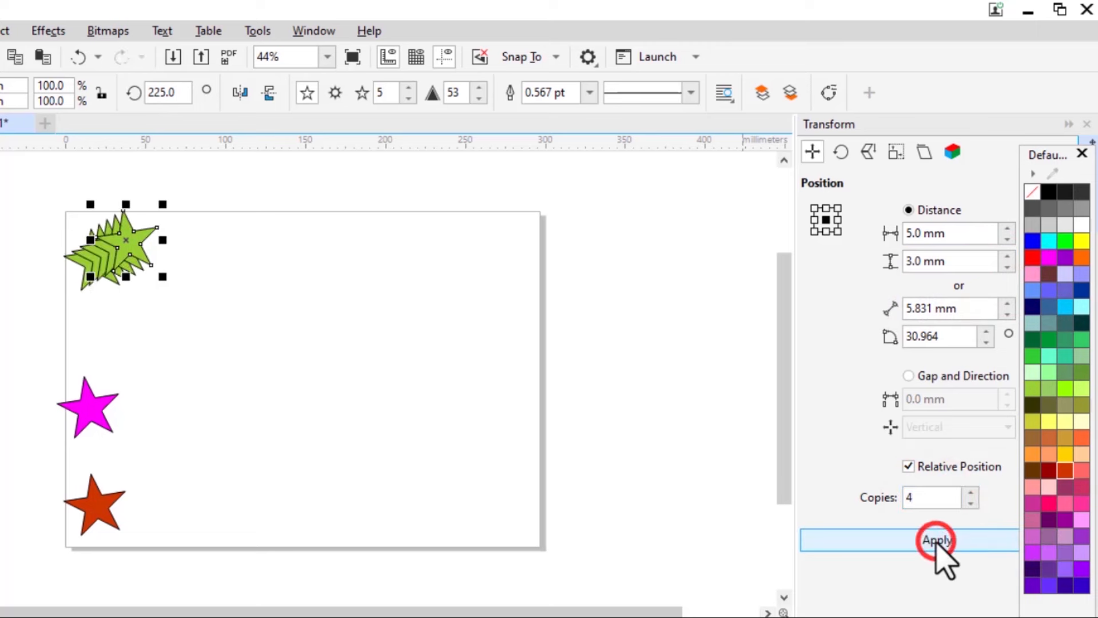
{"action": "left_click", "coordinate": [166, 350]}
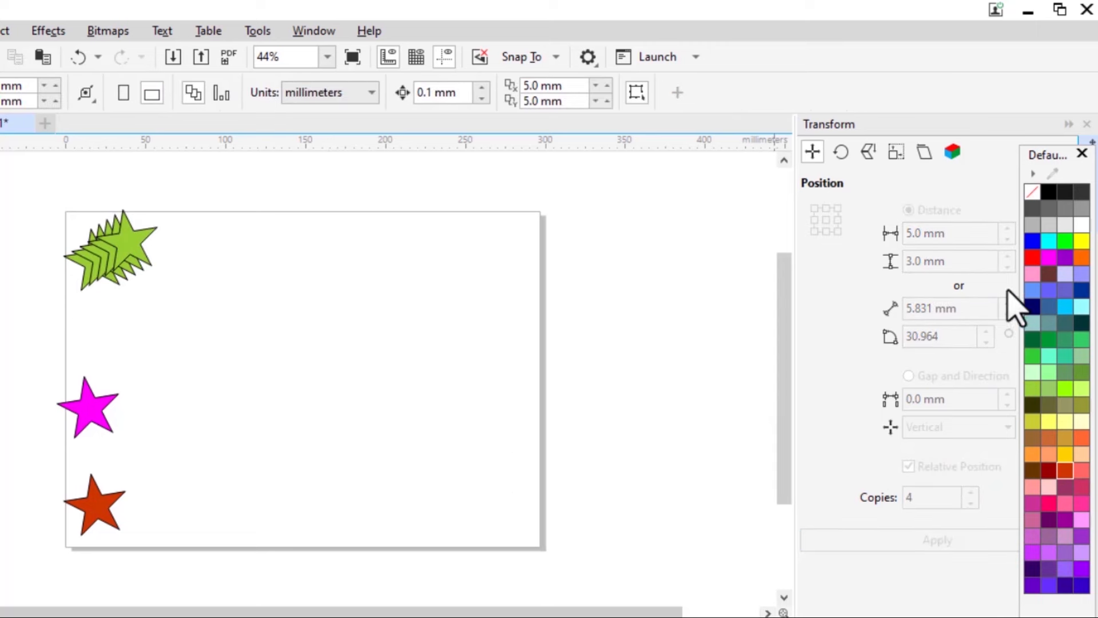
{"action": "left_click", "coordinate": [970, 232]}
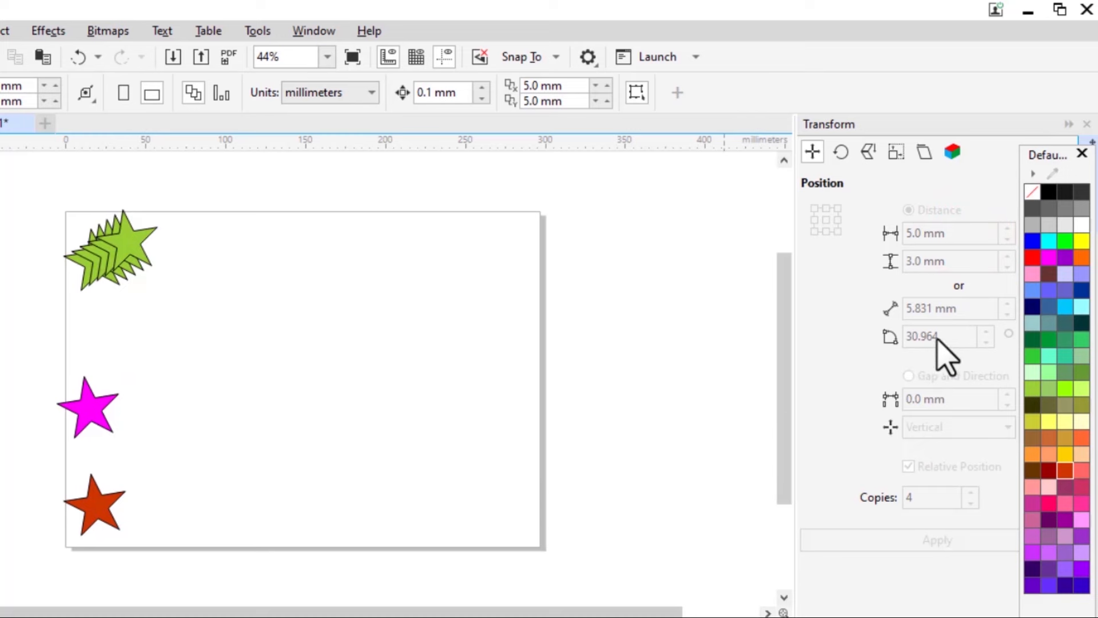
- Select the magenta star and set its Rotate transform angle to 65 degrees
{"action": "left_click", "coordinate": [90, 416]}
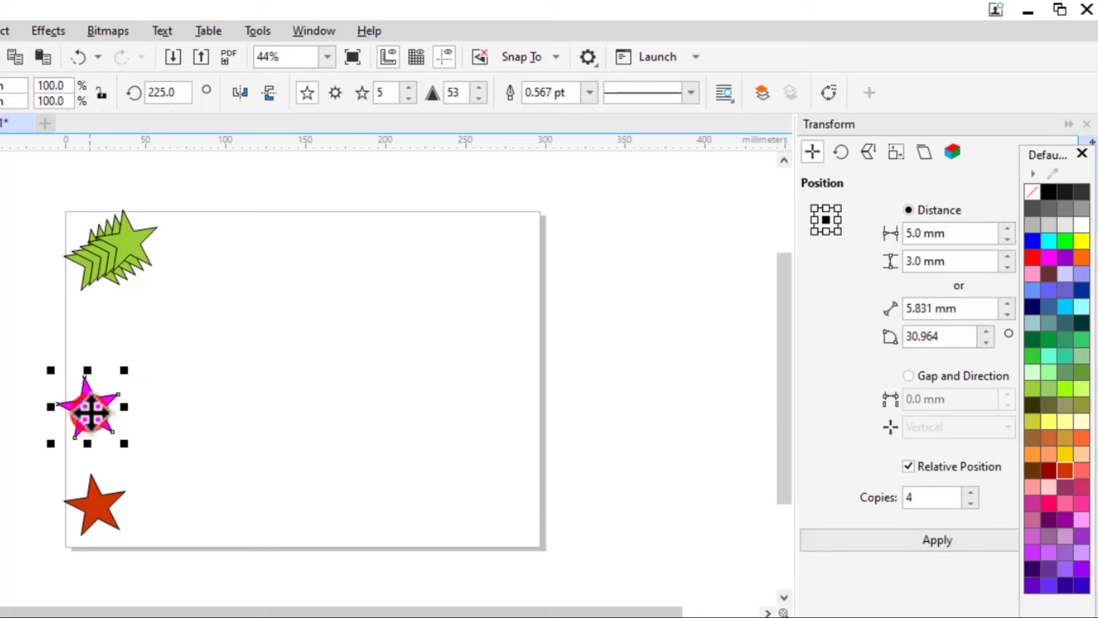
{"action": "left_click", "coordinate": [841, 152]}
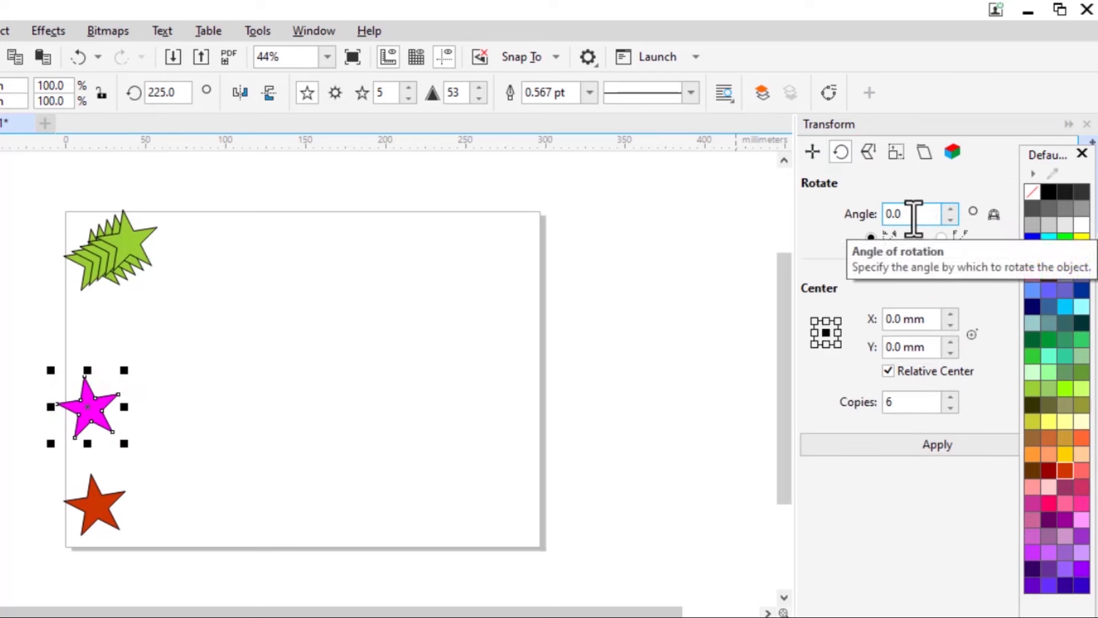
{"action": "left_click", "coordinate": [951, 210]}
{"action": "left_click", "coordinate": [951, 209]}
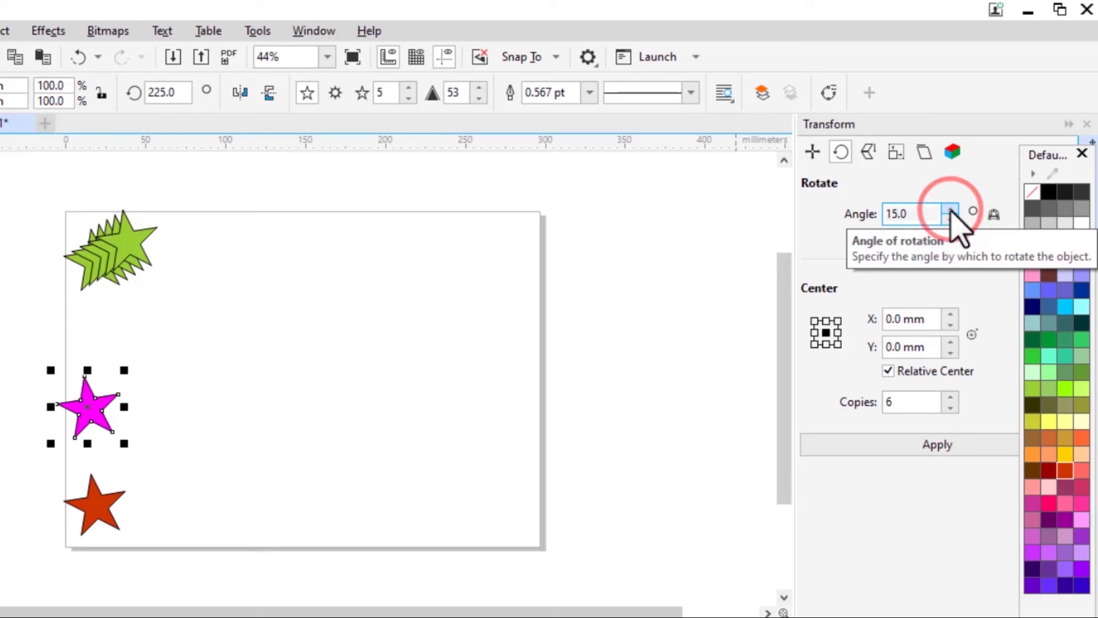
{"action": "left_click", "coordinate": [950, 209]}
{"action": "left_click", "coordinate": [951, 210]}
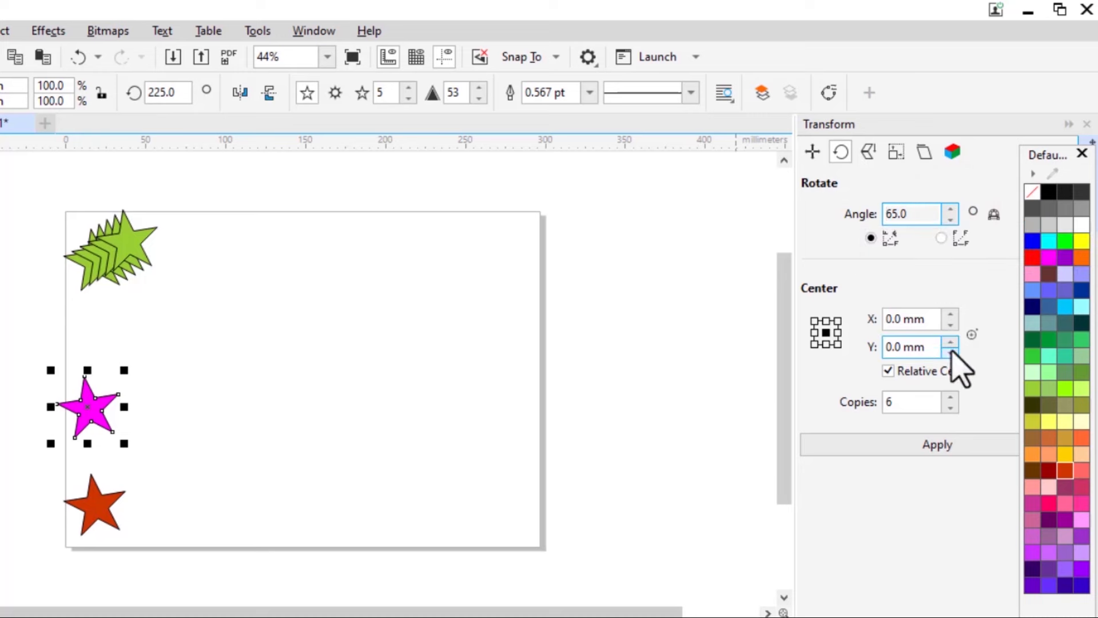
- Set the horizontal rotation centre of the magenta star's Rotate transform to 9 mm
{"action": "left_click", "coordinate": [950, 314]}
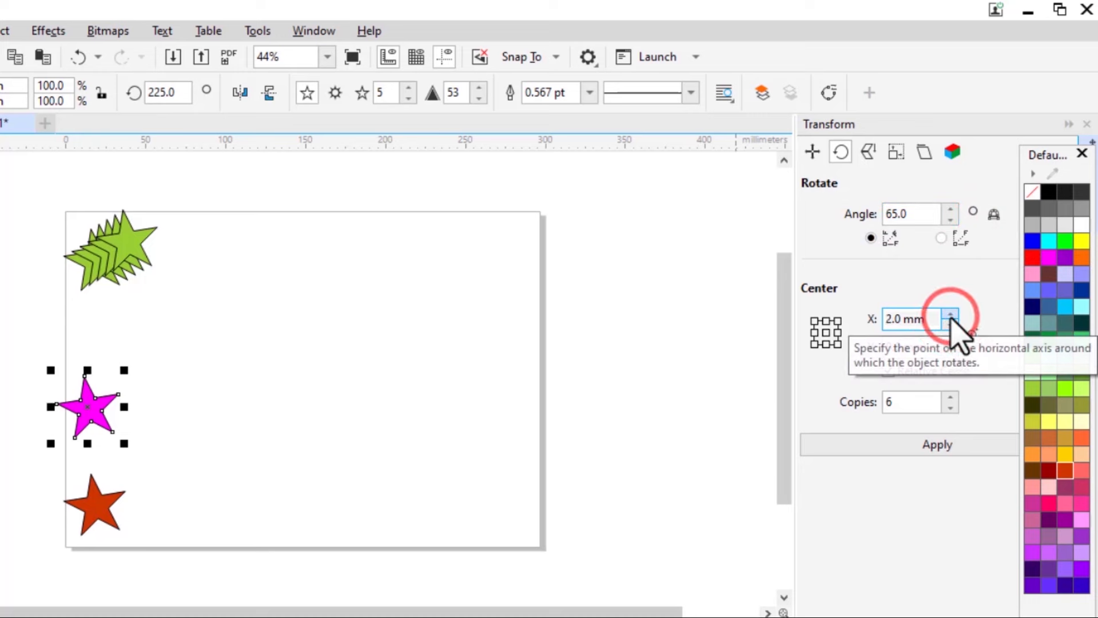
{"action": "left_click", "coordinate": [951, 315]}
{"action": "left_click", "coordinate": [950, 315]}
{"action": "left_click", "coordinate": [951, 314]}
{"action": "left_click", "coordinate": [950, 315]}
{"action": "left_click", "coordinate": [950, 315]}
{"action": "left_click", "coordinate": [950, 315]}
{"action": "left_click", "coordinate": [951, 315]}
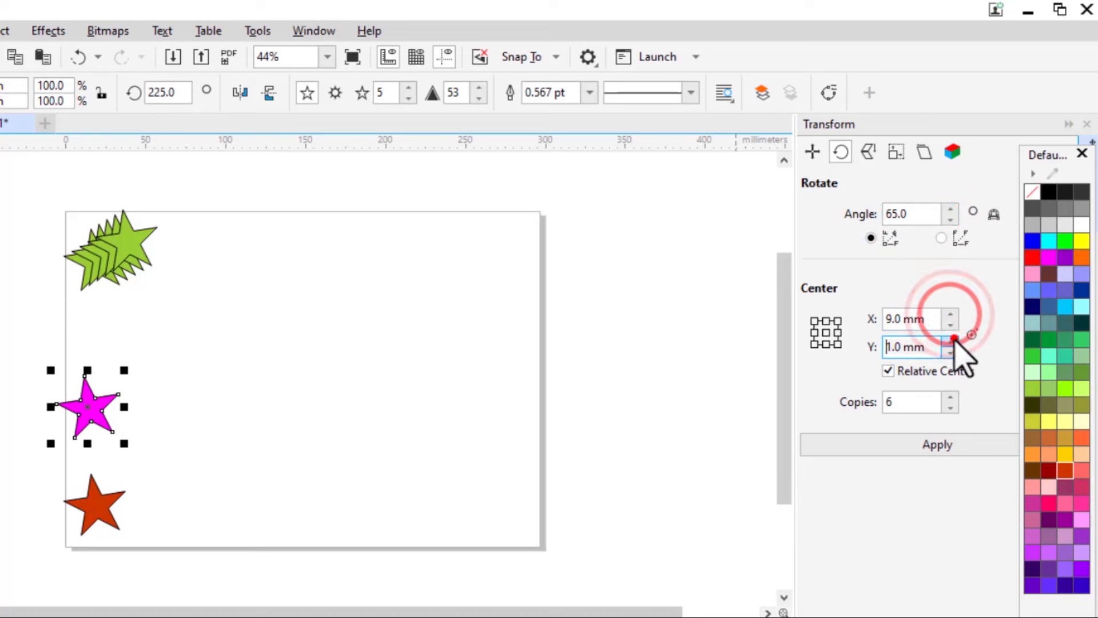
- Set the vertical rotation centre of the magenta star's Rotate transform to 3 mm
{"action": "left_click", "coordinate": [950, 342]}
{"action": "left_click", "coordinate": [950, 342]}
{"action": "left_click", "coordinate": [950, 342]}
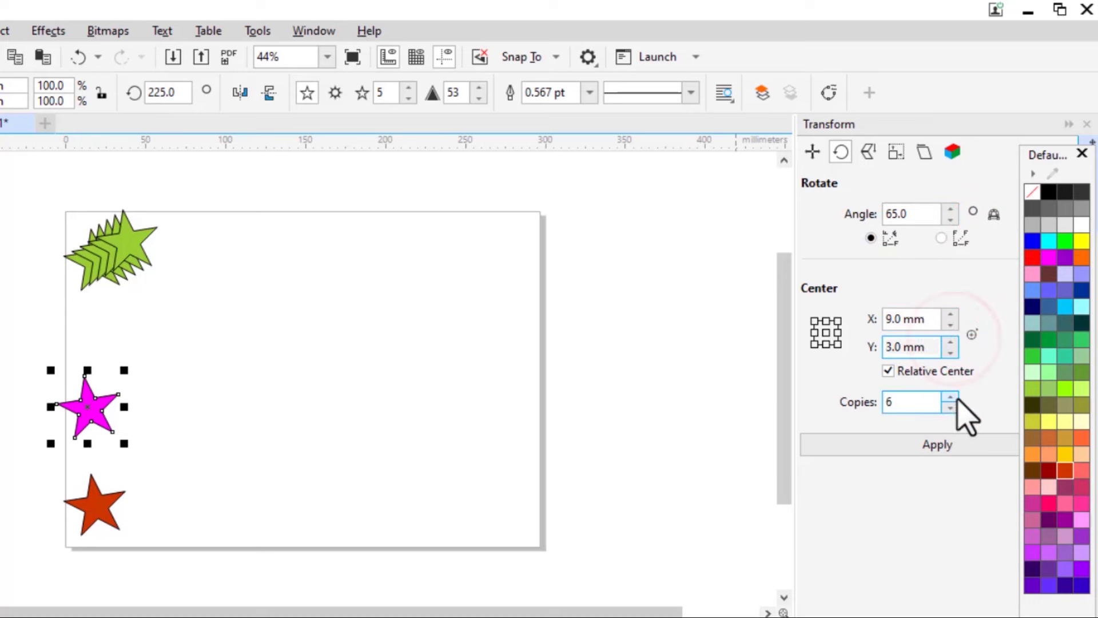
- Set the number of copies to 3 and apply the rotation to the magenta star
{"action": "left_click", "coordinate": [952, 398]}
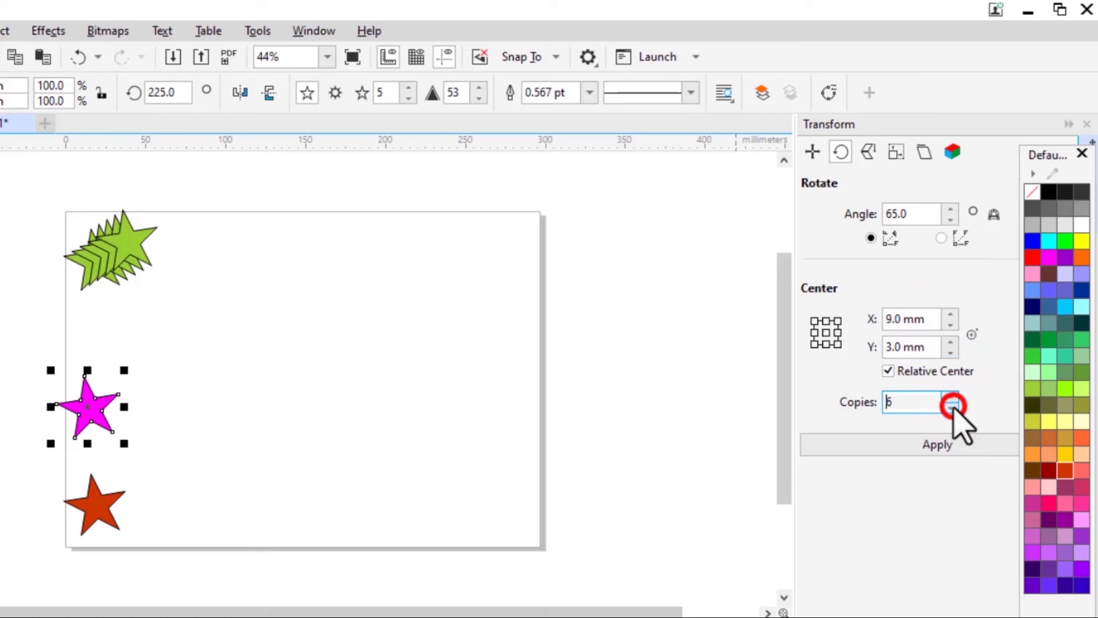
{"action": "left_click", "coordinate": [951, 407]}
{"action": "left_click", "coordinate": [951, 407]}
{"action": "left_click", "coordinate": [951, 407]}
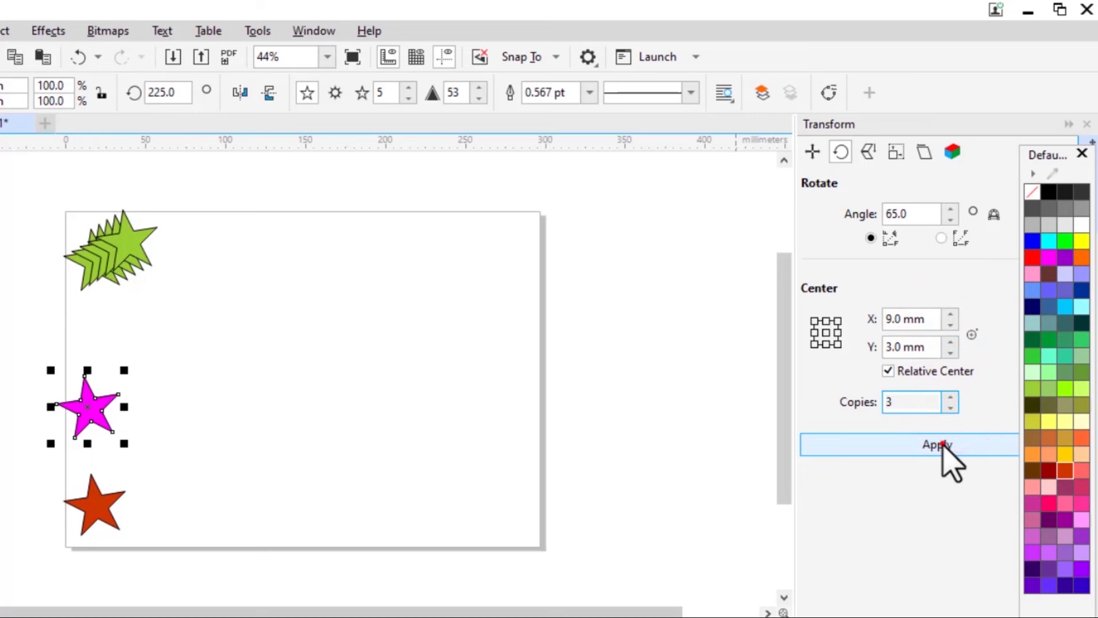
{"action": "left_click", "coordinate": [942, 444]}
{"action": "left_click", "coordinate": [191, 425]}
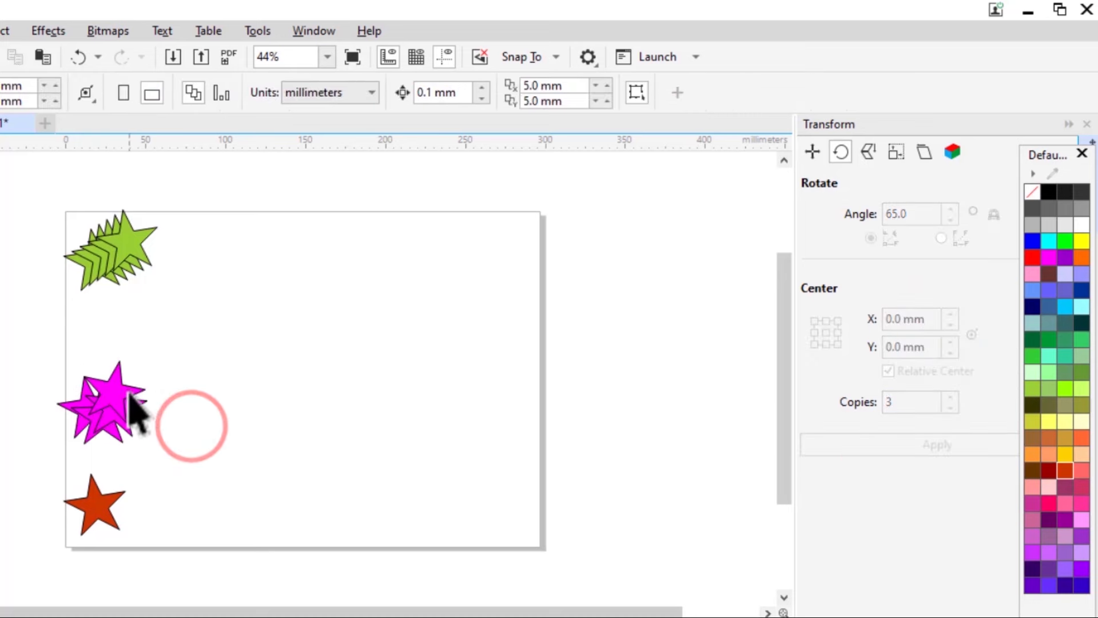
- Move the topmost magenta star to the middle of the page and apply the 65-degree rotation to it with 11 copies
{"action": "left_click", "coordinate": [122, 422]}
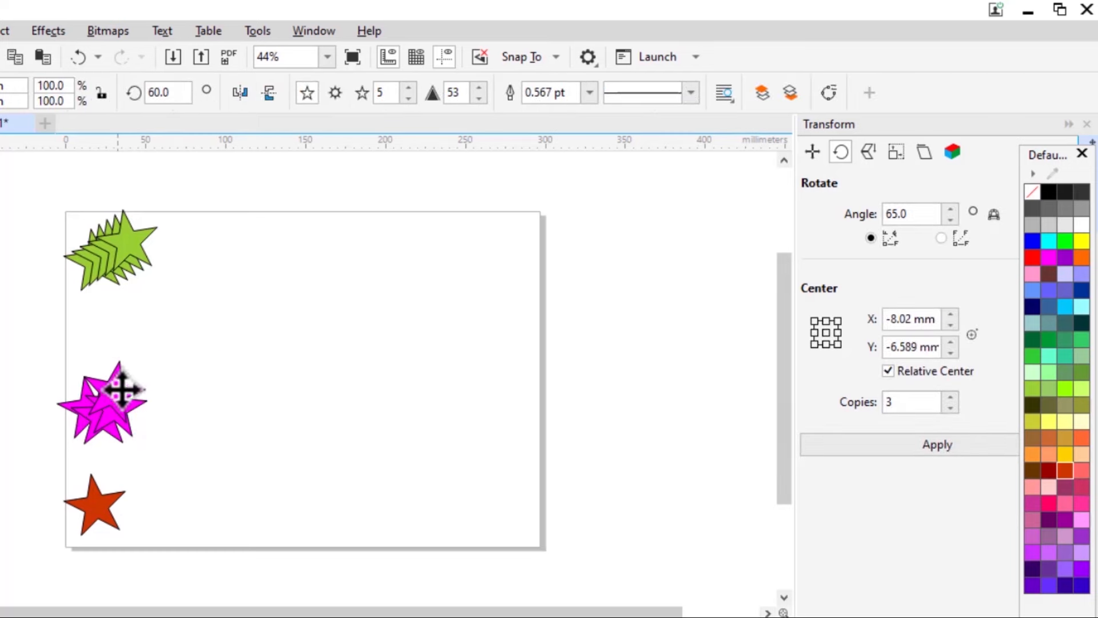
{"action": "left_click_drag", "start_coordinate": [118, 388], "coordinate": [298, 332]}
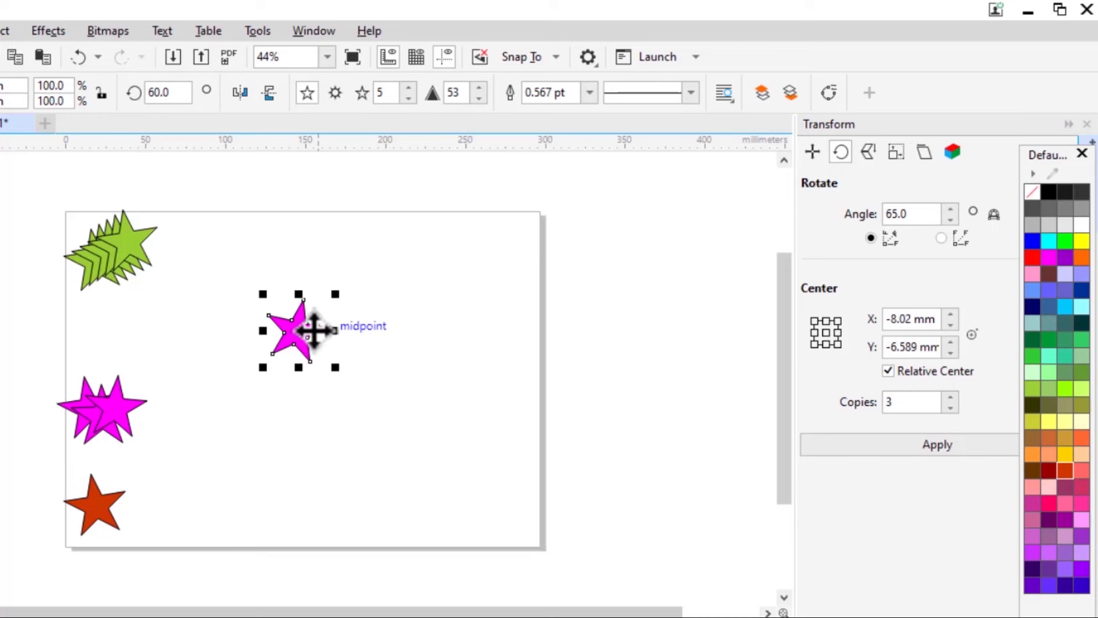
{"action": "left_click", "coordinate": [952, 397]}
{"action": "left_click", "coordinate": [951, 397]}
{"action": "left_click", "coordinate": [952, 397]}
{"action": "left_click", "coordinate": [951, 397]}
{"action": "left_click", "coordinate": [952, 397]}
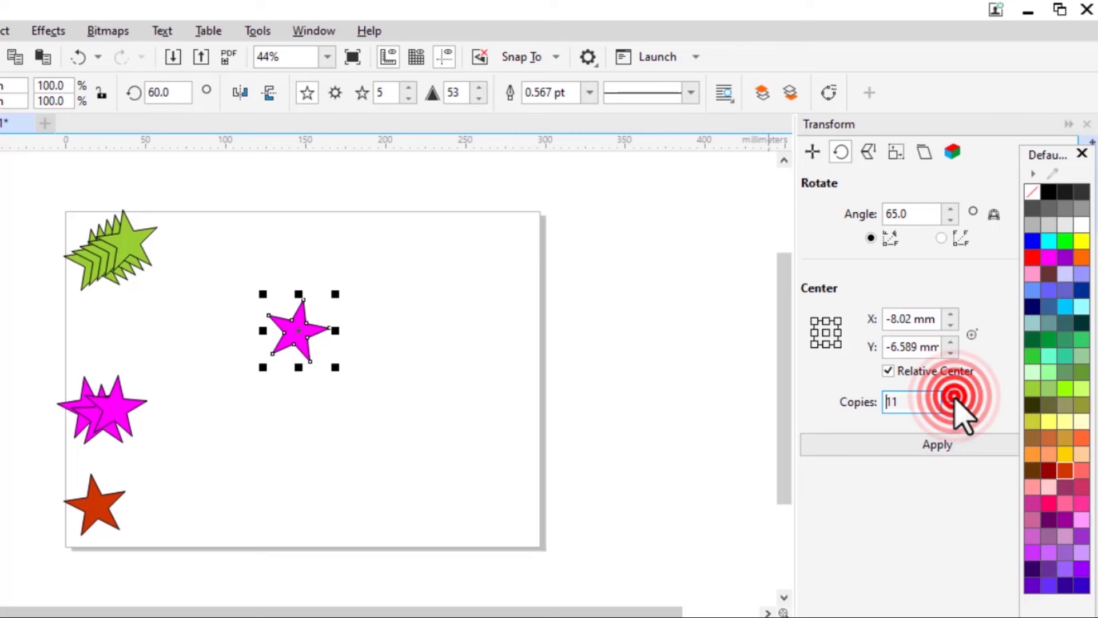
{"action": "left_click", "coordinate": [939, 445]}
{"action": "left_click", "coordinate": [368, 442]}
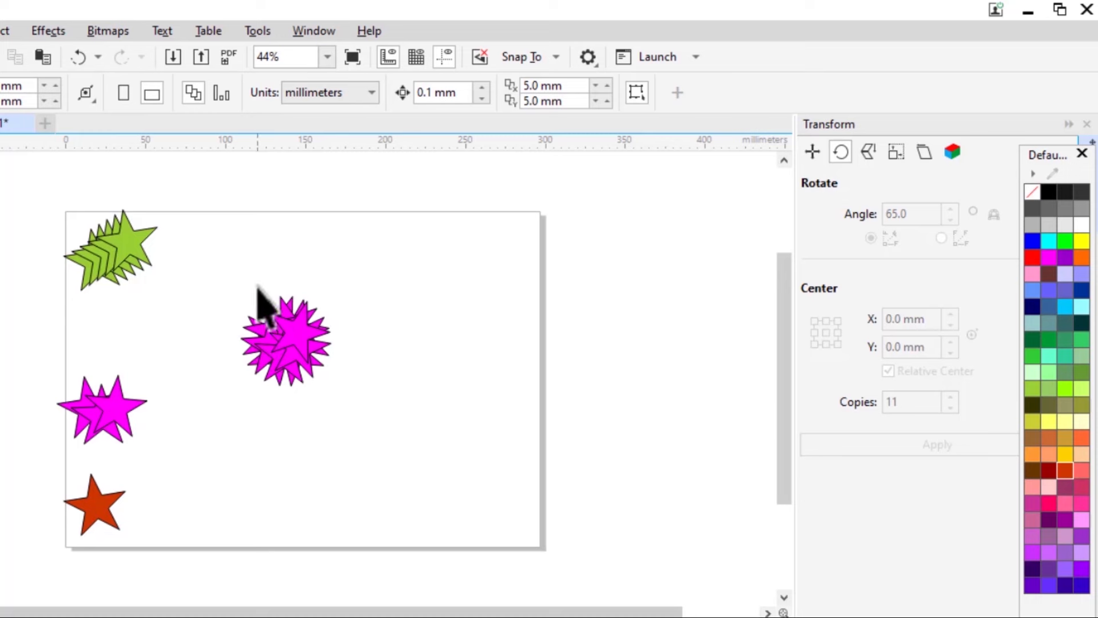
- Move the selected stars of the new magenta cluster up beside the green stars
{"action": "left_click_drag", "start_coordinate": [235, 297], "coordinate": [340, 420]}
{"action": "left_click_drag", "start_coordinate": [294, 351], "coordinate": [236, 278]}
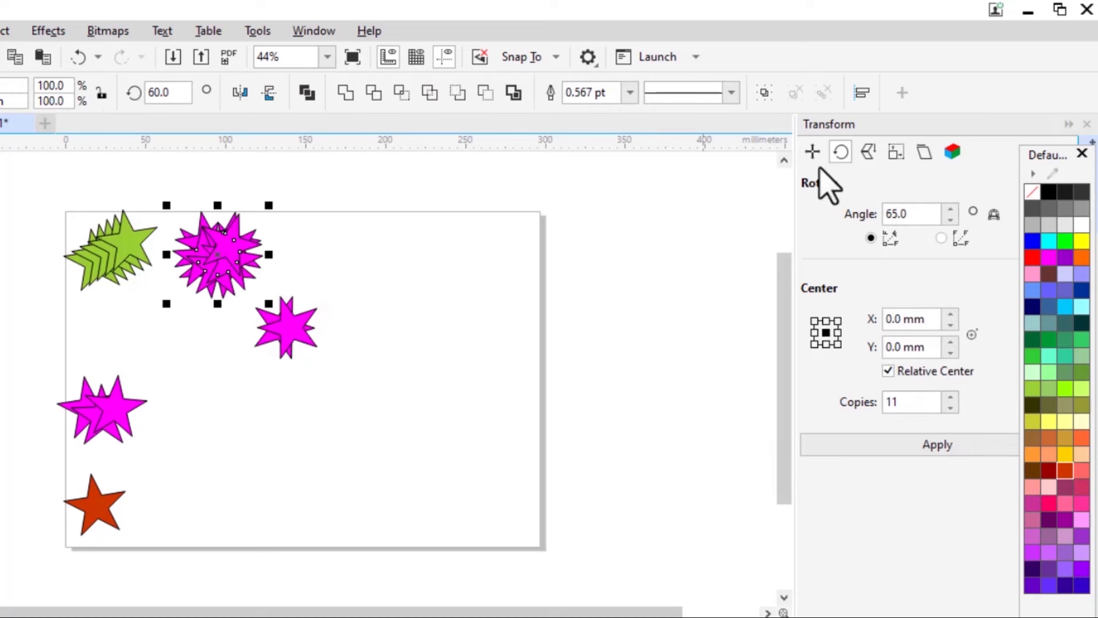
{"action": "left_click", "coordinate": [331, 442]}
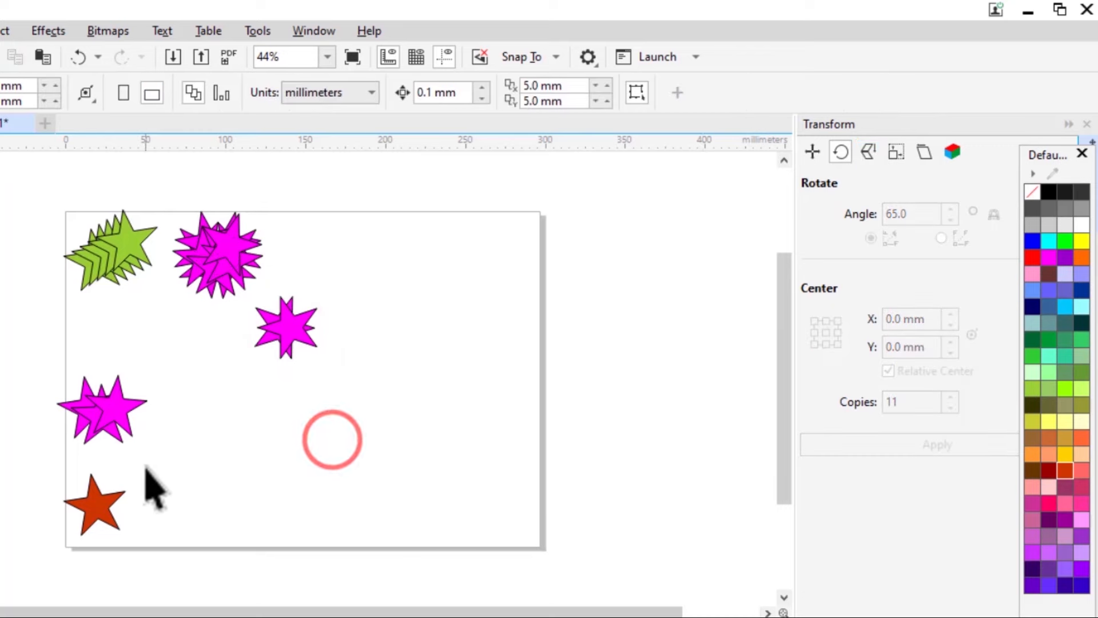
- Move part of the older magenta cluster below the green stars and its remaining star to the lower middle of the page
{"action": "left_click_drag", "start_coordinate": [144, 467], "coordinate": [45, 374]}
{"action": "left_click_drag", "start_coordinate": [108, 414], "coordinate": [125, 321]}
{"action": "left_click", "coordinate": [156, 417]}
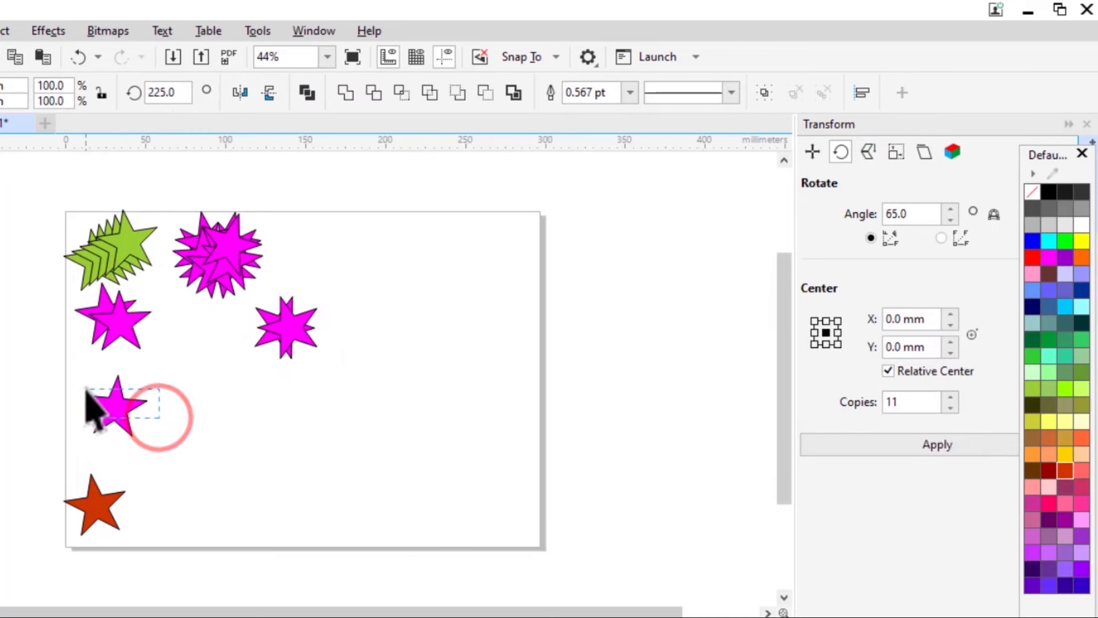
{"action": "left_click_drag", "start_coordinate": [61, 372], "coordinate": [177, 462]}
{"action": "left_click_drag", "start_coordinate": [126, 416], "coordinate": [285, 480]}
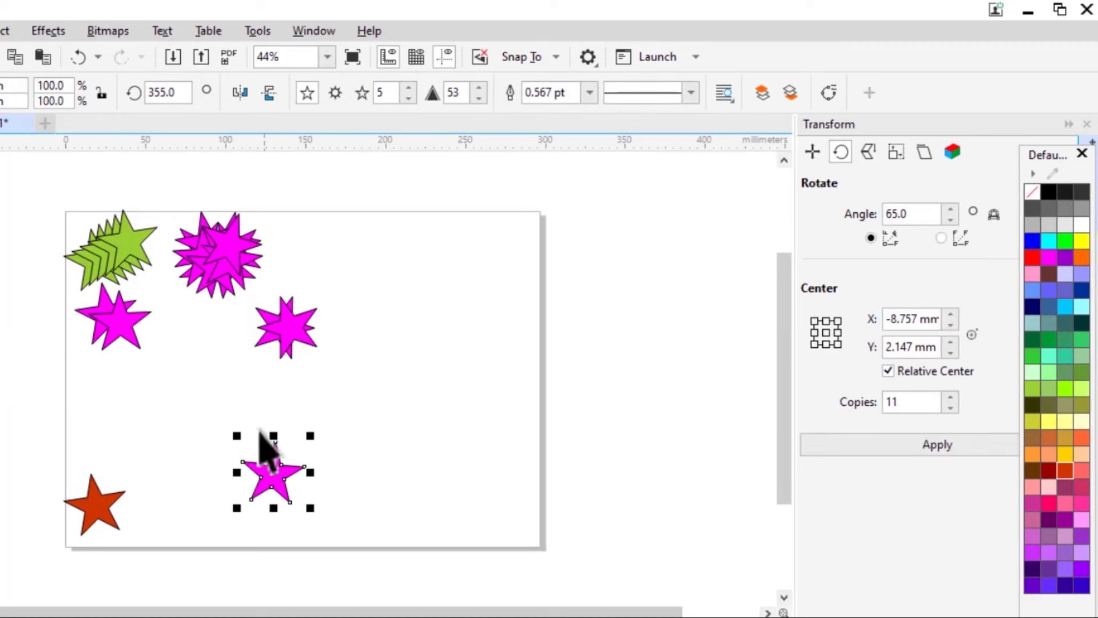
- Copy the single magenta star to its right, and place another copy in the upper right area of the page
{"action": "left_click", "coordinate": [273, 474]}
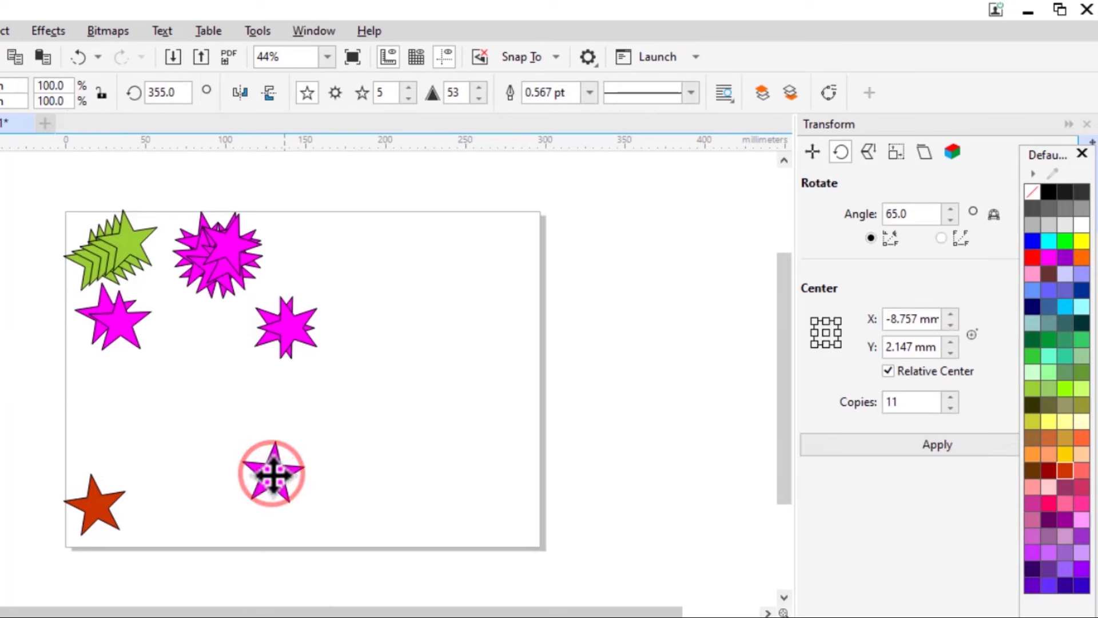
{"action": "left_click_drag", "start_coordinate": [277, 475], "coordinate": [401, 421]}
{"action": "left_click_drag", "start_coordinate": [379, 458], "coordinate": [386, 467]}
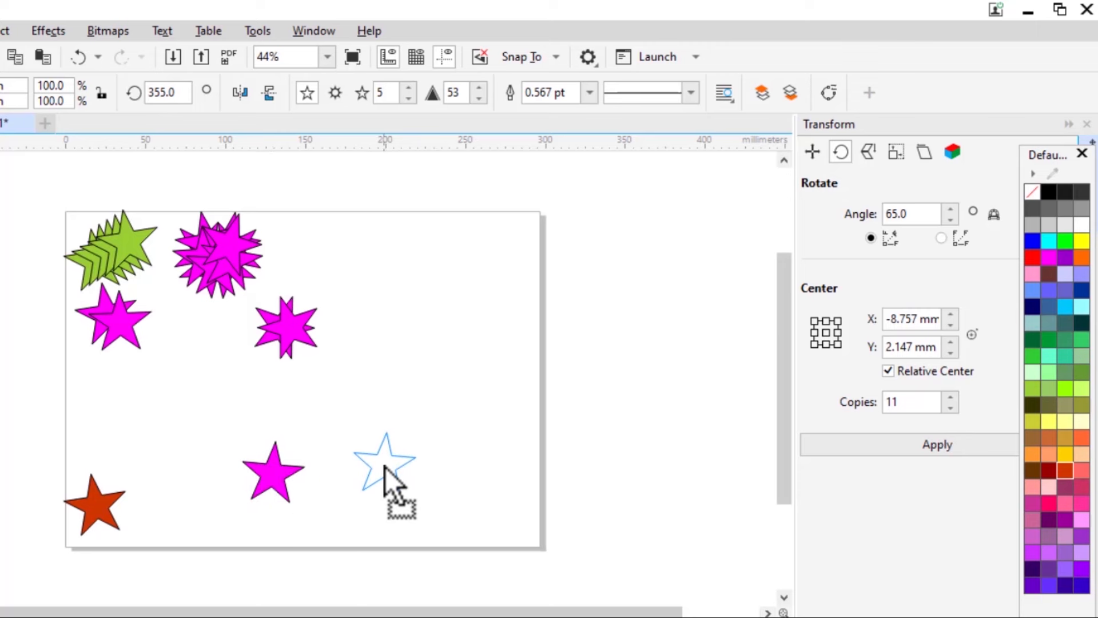
{"action": "left_click_drag", "start_coordinate": [385, 466], "coordinate": [458, 301]}
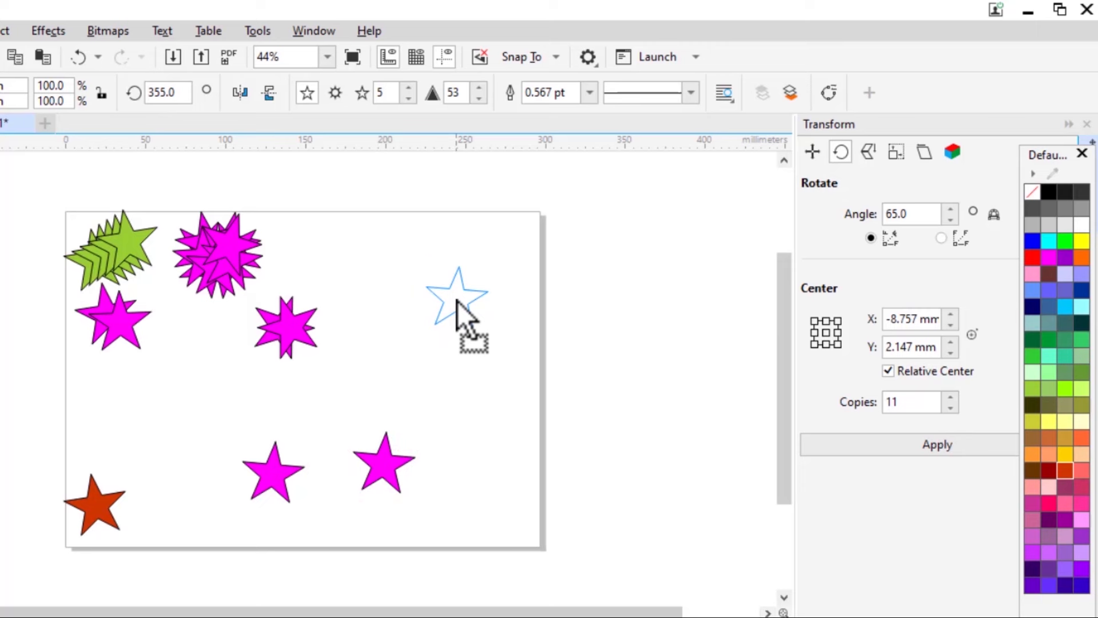
{"action": "left_click_drag", "start_coordinate": [458, 301], "coordinate": [458, 301]}
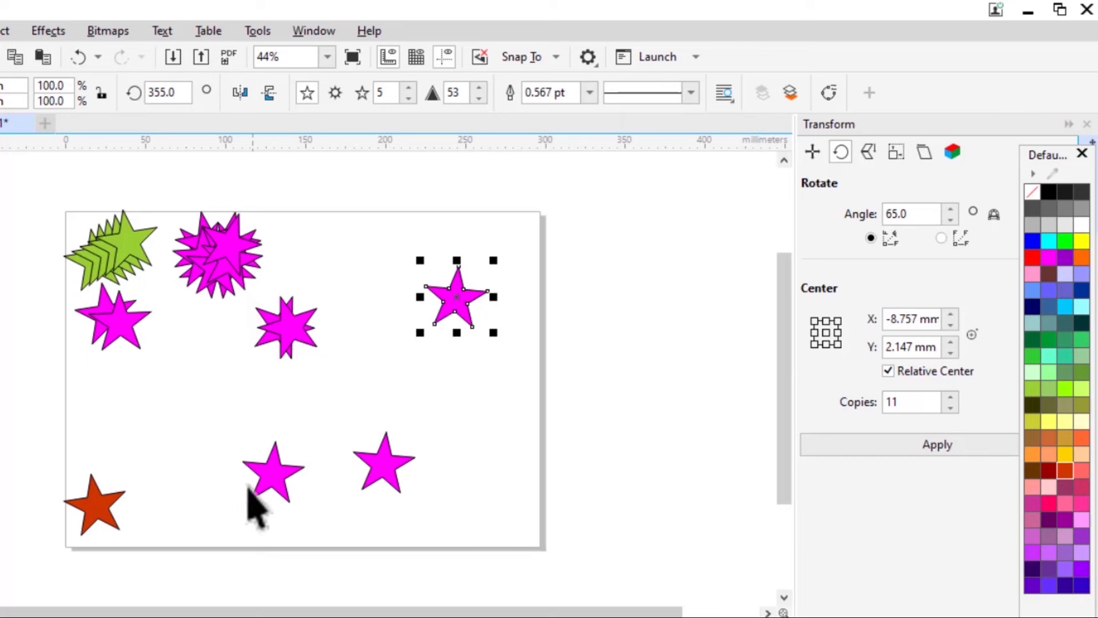
- Copy the orange-red star to a spot above and to the right of the original
{"action": "left_click", "coordinate": [97, 498]}
{"action": "left_click_drag", "start_coordinate": [97, 501], "coordinate": [180, 402]}
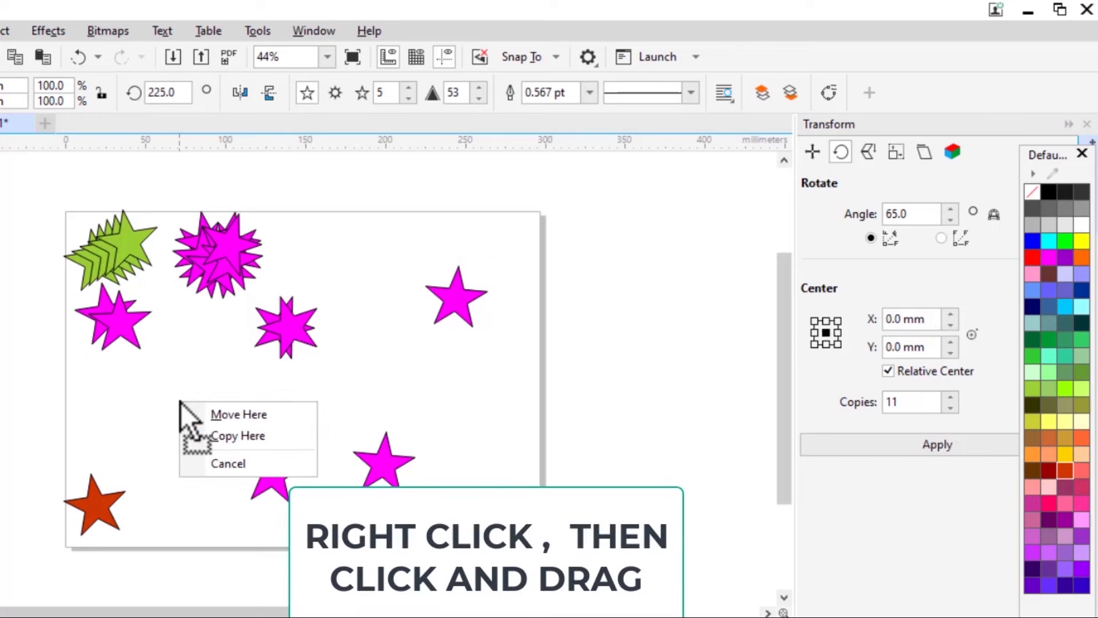
{"action": "left_click", "coordinate": [234, 435]}
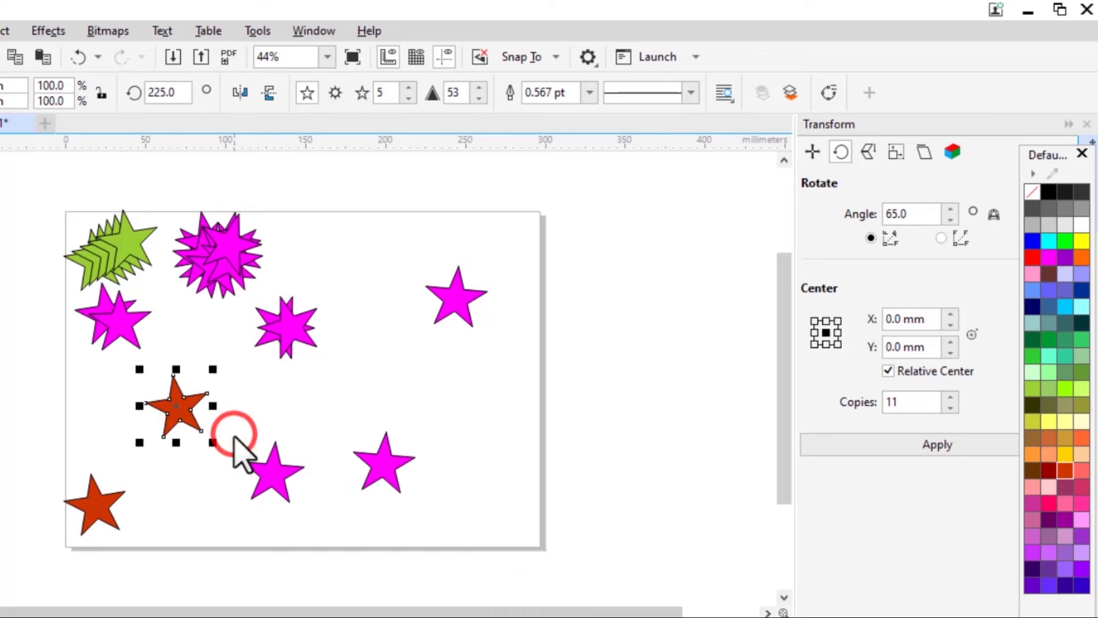
{"action": "left_click", "coordinate": [284, 416]}
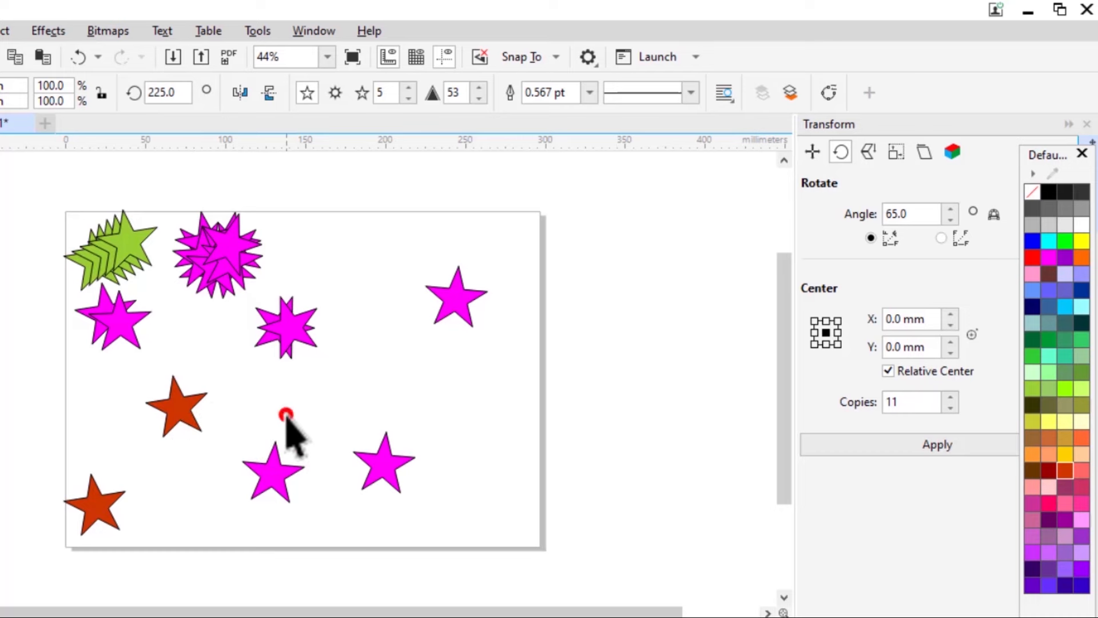
- Copy the front green star to the empty area just above the orange-red copy
{"action": "left_click", "coordinate": [128, 242]}
{"action": "left_click_drag", "start_coordinate": [128, 243], "coordinate": [207, 361]}
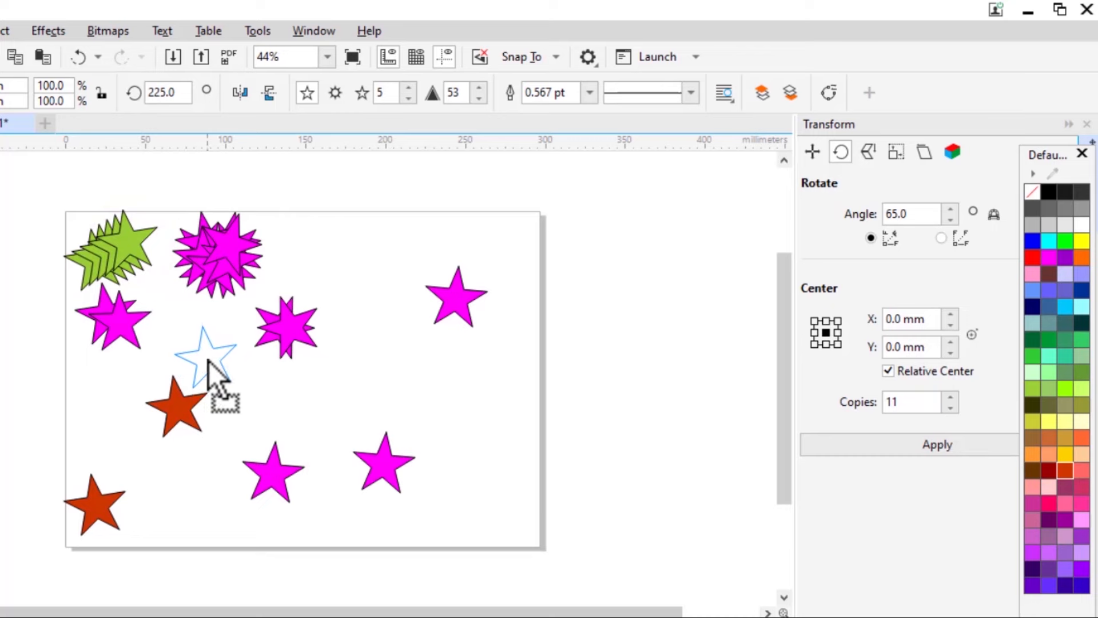
{"action": "right_click", "coordinate": [207, 361]}
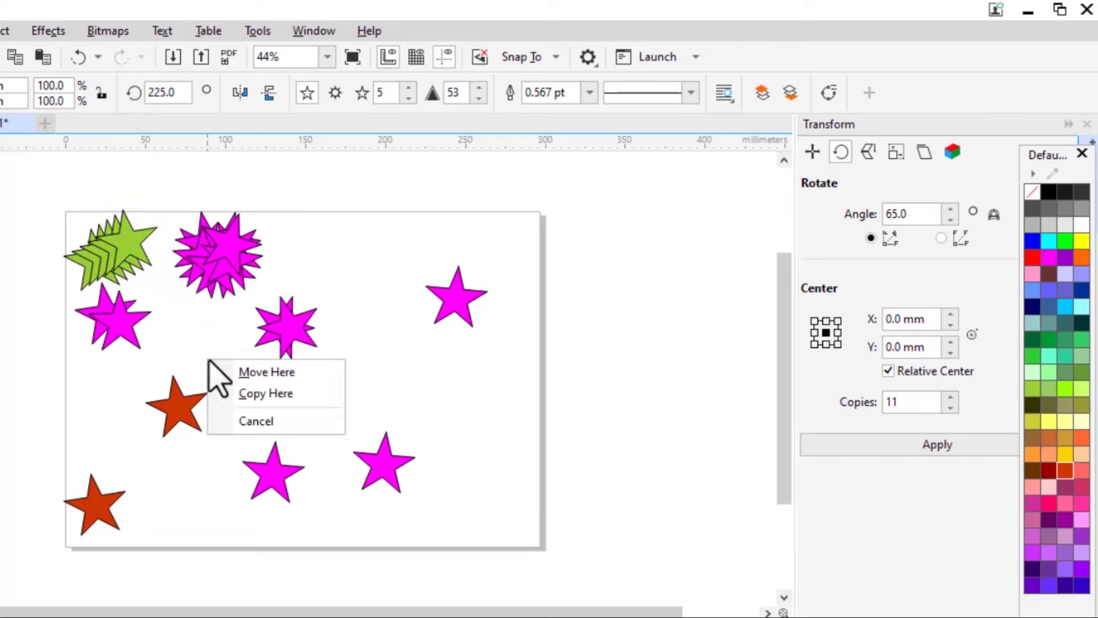
{"action": "left_click", "coordinate": [280, 394]}
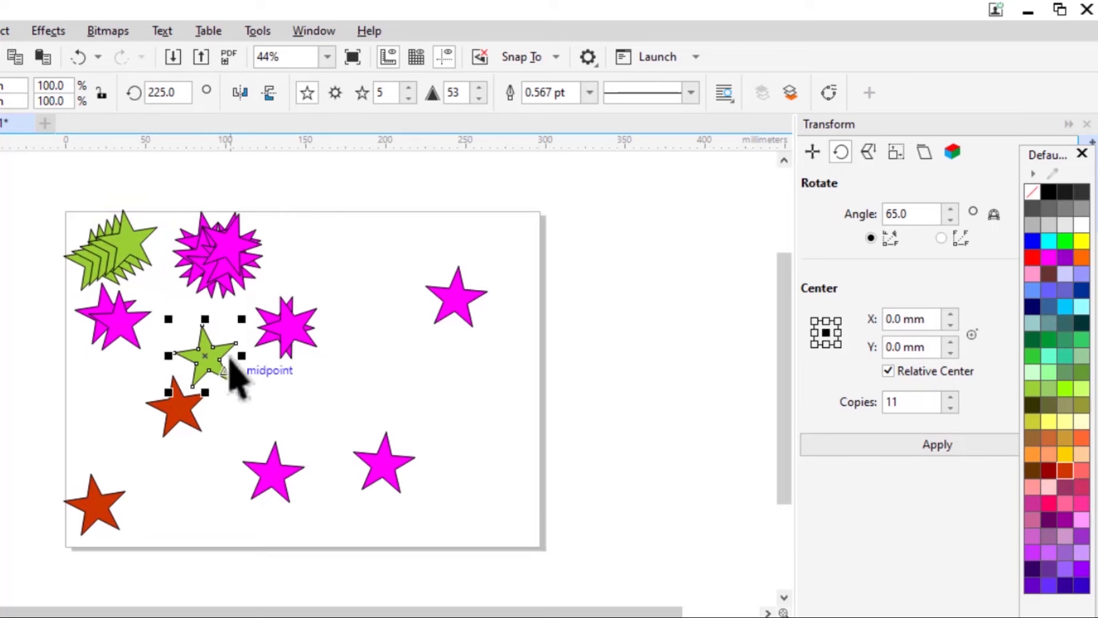
{"action": "left_click", "coordinate": [306, 401]}
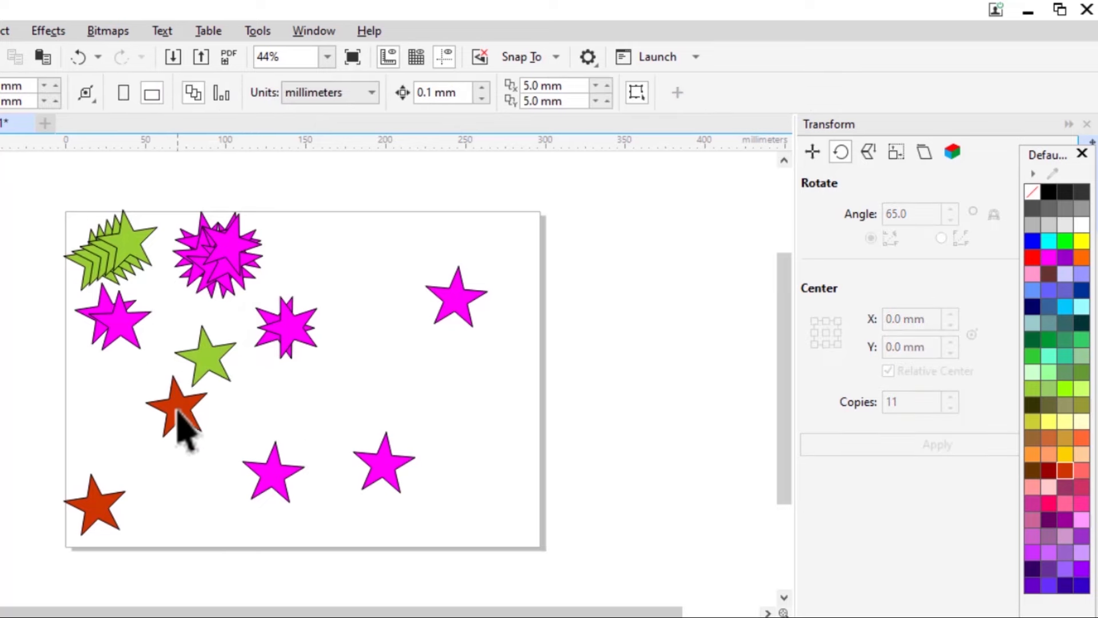
- Scatter copies of the orange-red star across the right half of the page
{"action": "left_click_drag", "start_coordinate": [179, 421], "coordinate": [324, 410]}
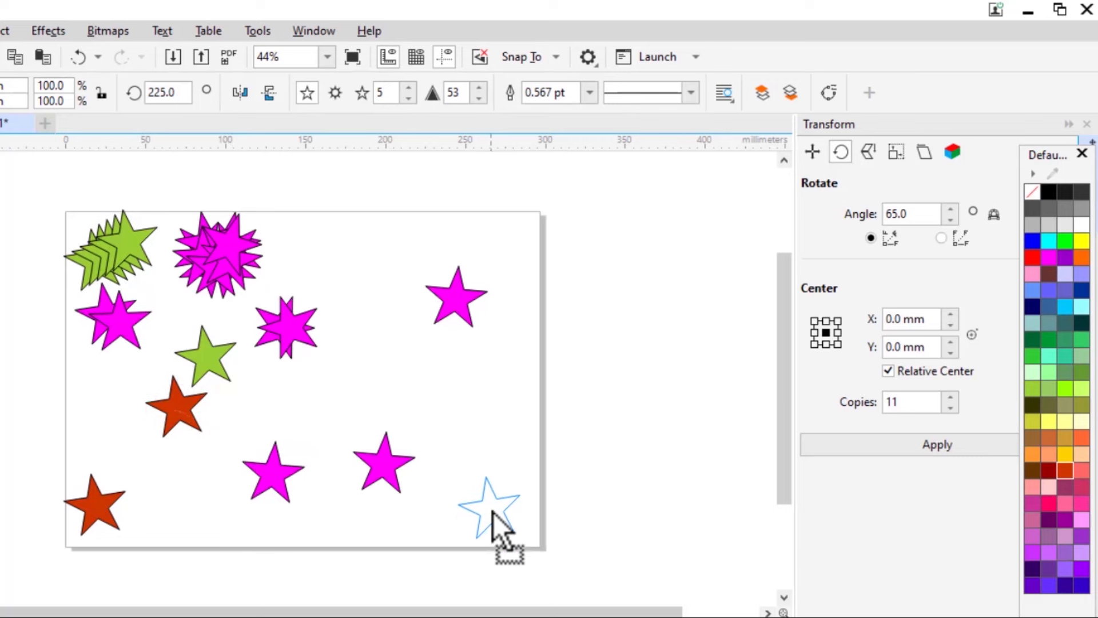
{"action": "mouse_move", "coordinate": [493, 513]}
{"action": "left_mouse_down"}
{"action": "mouse_move", "coordinate": [493, 430]}
{"action": "mouse_move", "coordinate": [385, 363]}
{"action": "mouse_move", "coordinate": [377, 304]}
{"action": "left_mouse_up"}
{"action": "key", "text": "space"}
{"action": "key", "text": "space"}
{"action": "key", "text": "space"}
{"action": "key", "text": "space"}
{"action": "left_click_drag", "start_coordinate": [378, 304], "coordinate": [316, 395]}
{"action": "key", "text": "space"}
{"action": "key", "text": "space"}
{"action": "key", "text": "space"}
{"action": "left_click", "coordinate": [335, 509]}
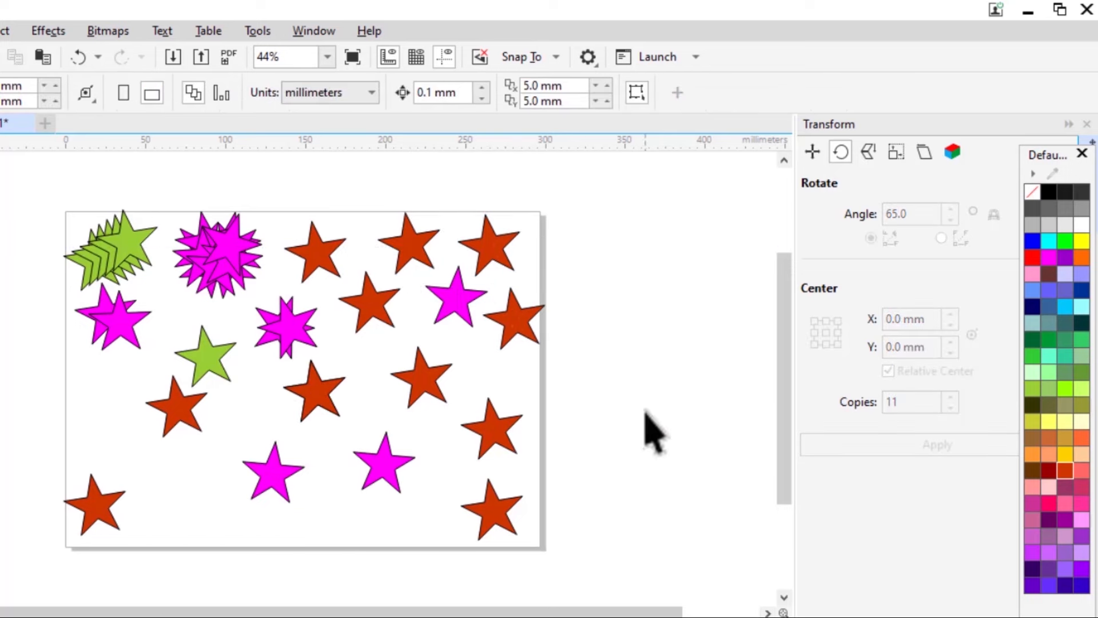
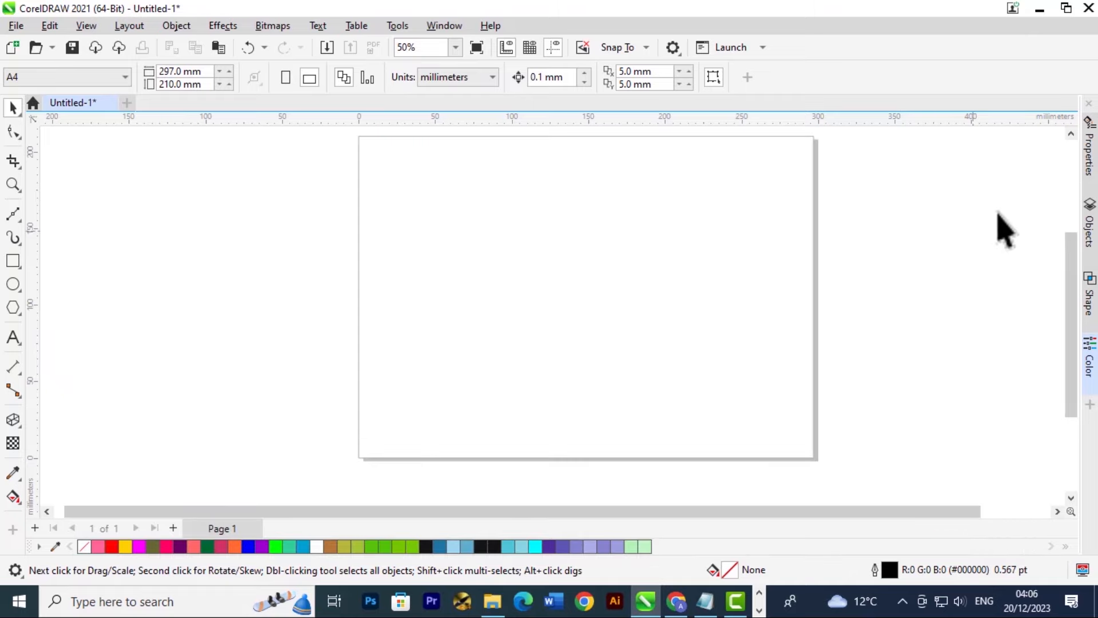
- Reposition the Properties docker between Shape and Color, and collapse it
{"action": "left_click", "coordinate": [1089, 150]}
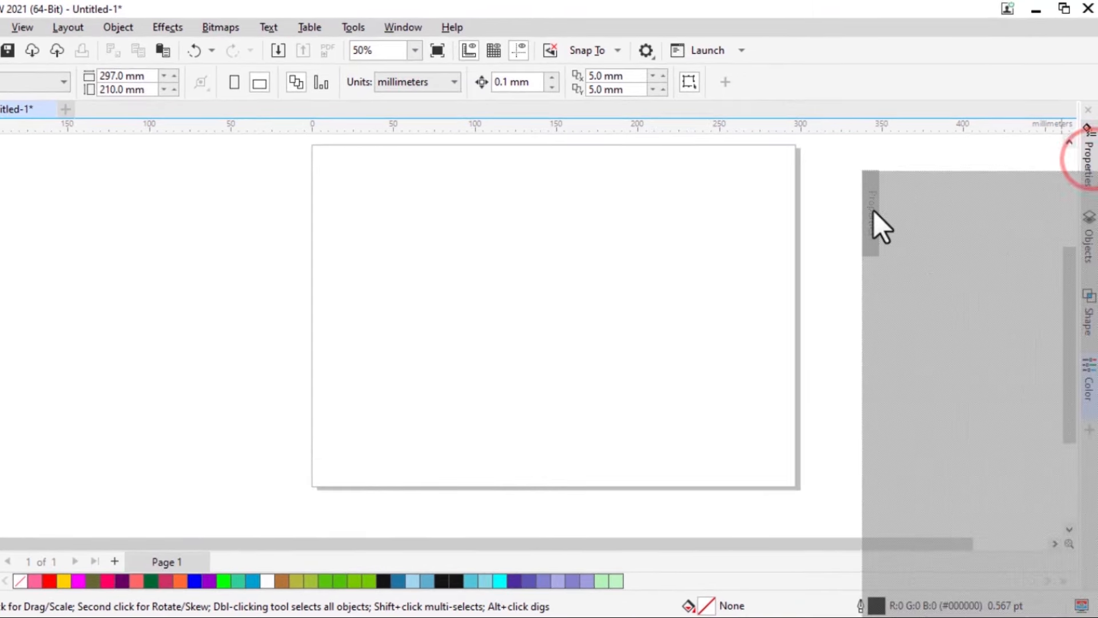
{"action": "mouse_move", "coordinate": [889, 135]}
{"action": "left_mouse_down"}
{"action": "mouse_move", "coordinate": [953, 195]}
{"action": "mouse_move", "coordinate": [1087, 147]}
{"action": "left_mouse_up"}
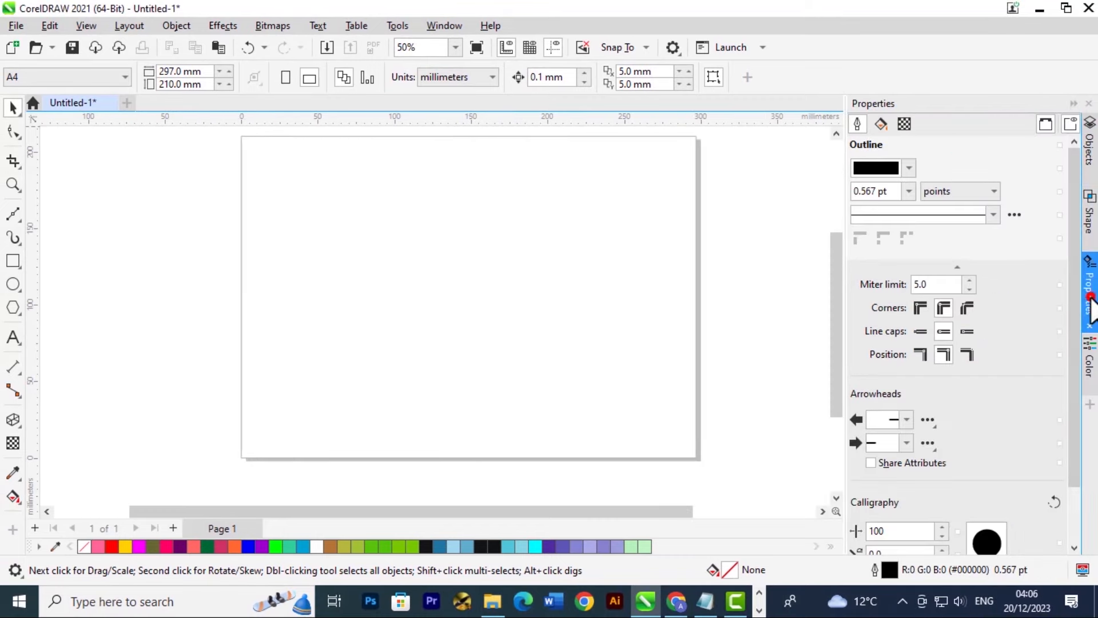
{"action": "left_click", "coordinate": [1090, 298]}
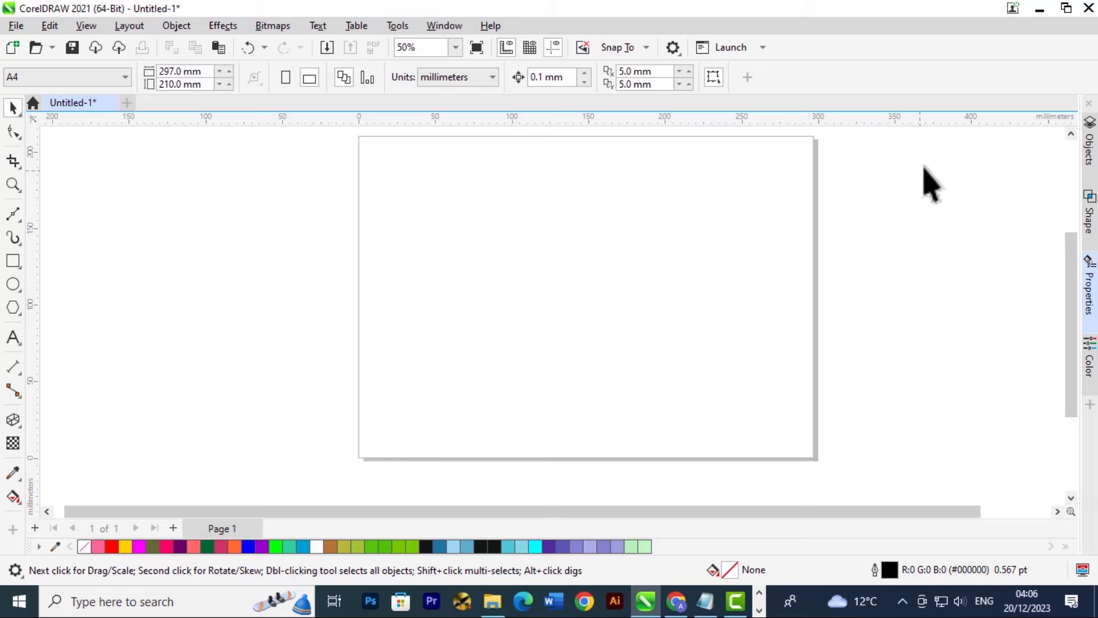
- Expand and collapse the Objects docker, and remove it from the docker area
{"action": "left_click", "coordinate": [1092, 157]}
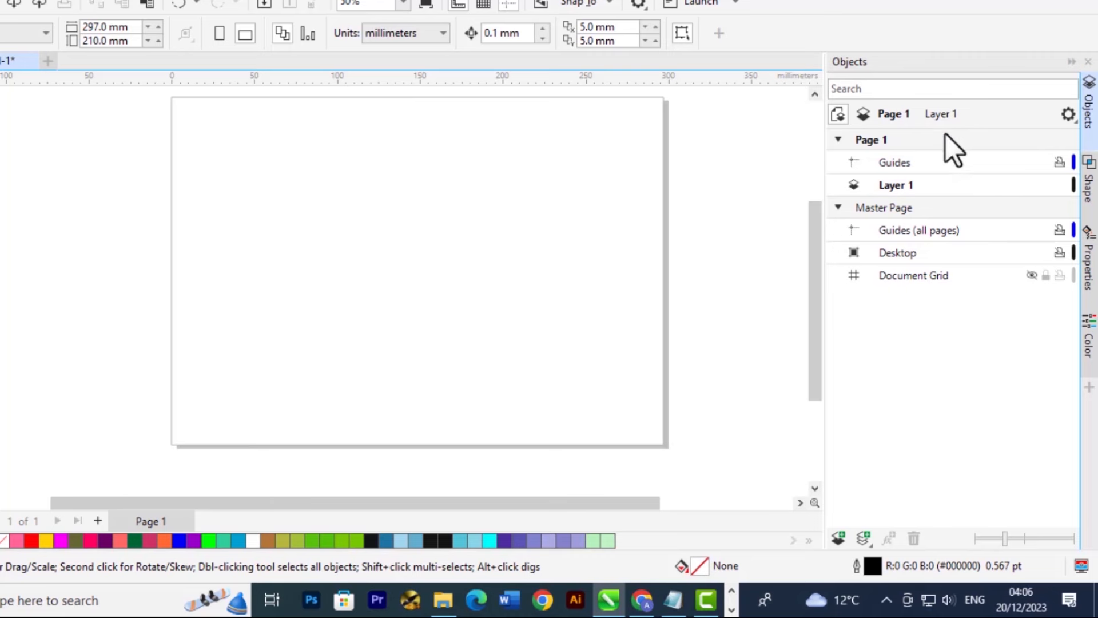
{"action": "left_click", "coordinate": [1091, 110]}
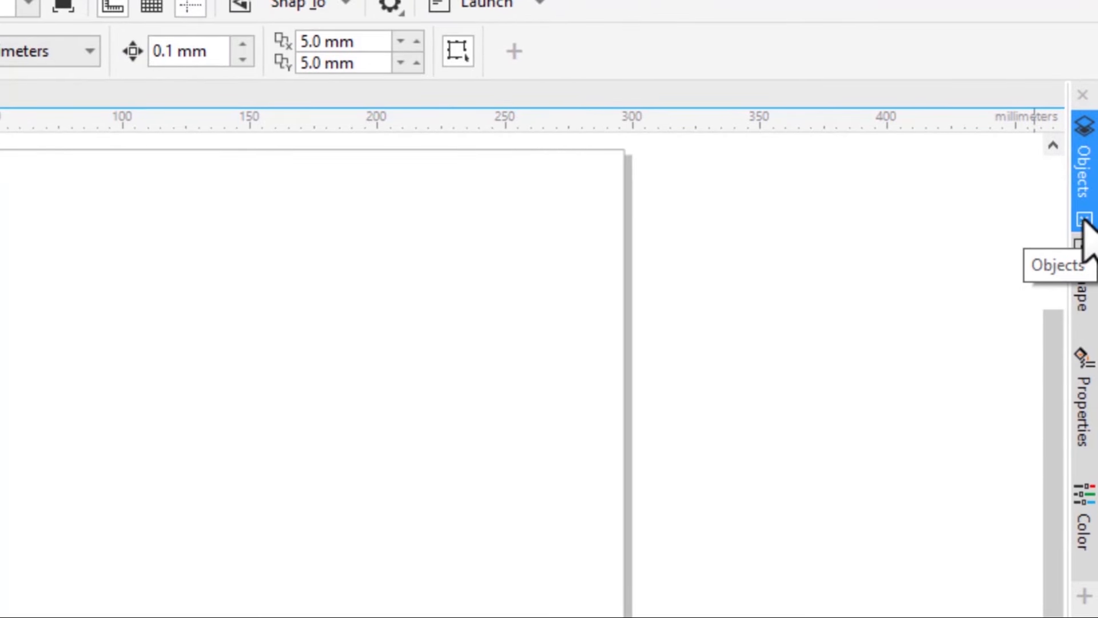
{"action": "left_click", "coordinate": [1084, 219]}
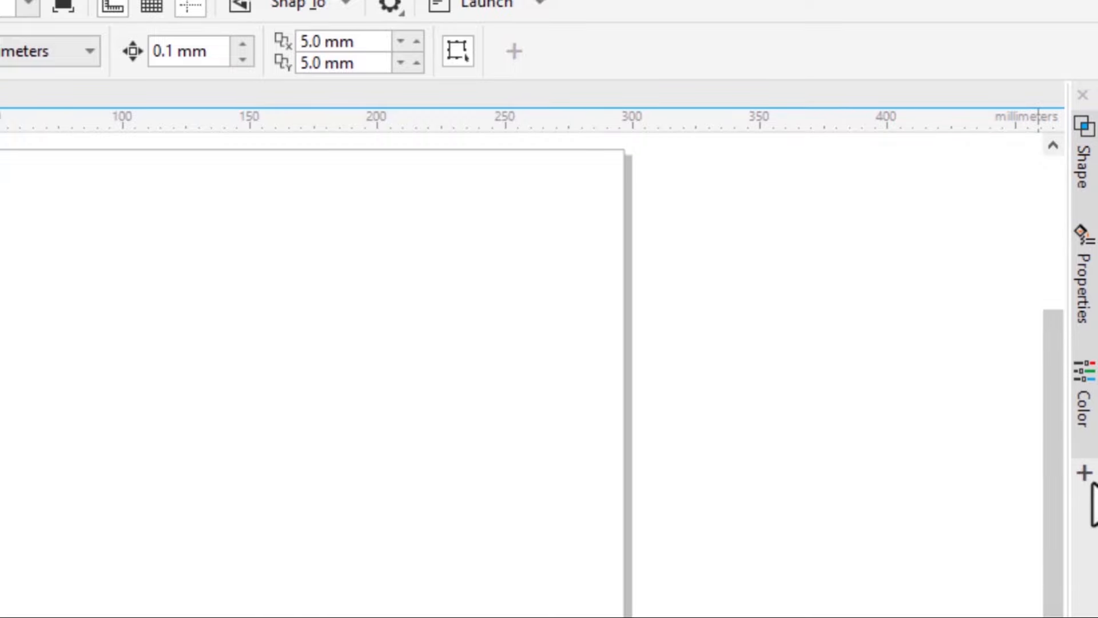
- Add the Transform docker to the docker area and show its Position settings
{"action": "left_click", "coordinate": [1083, 472]}
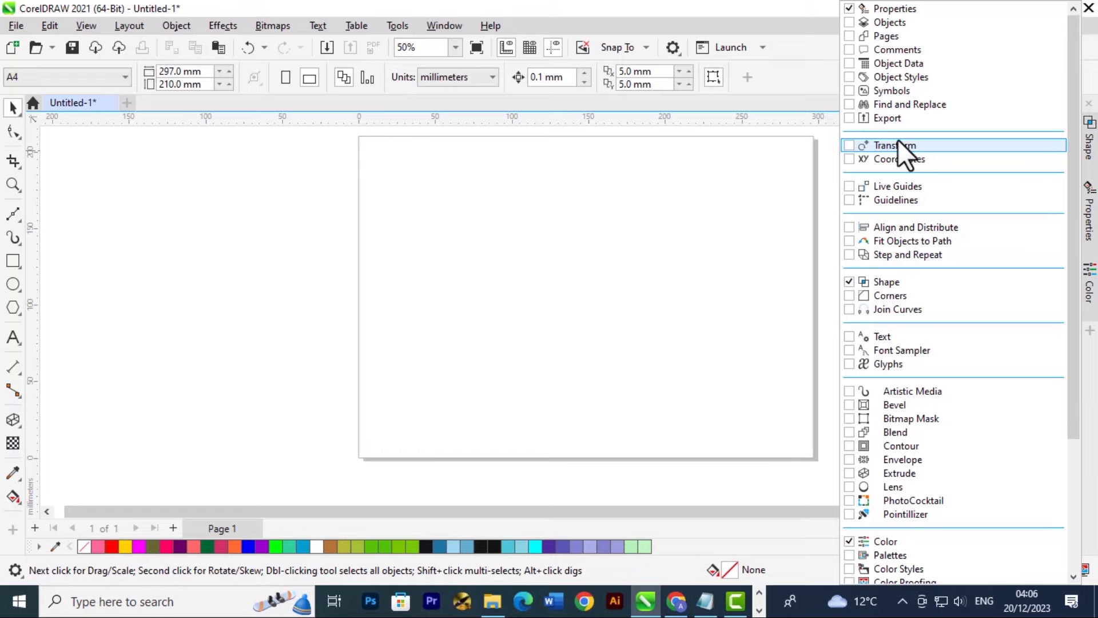
{"action": "left_click", "coordinate": [898, 143]}
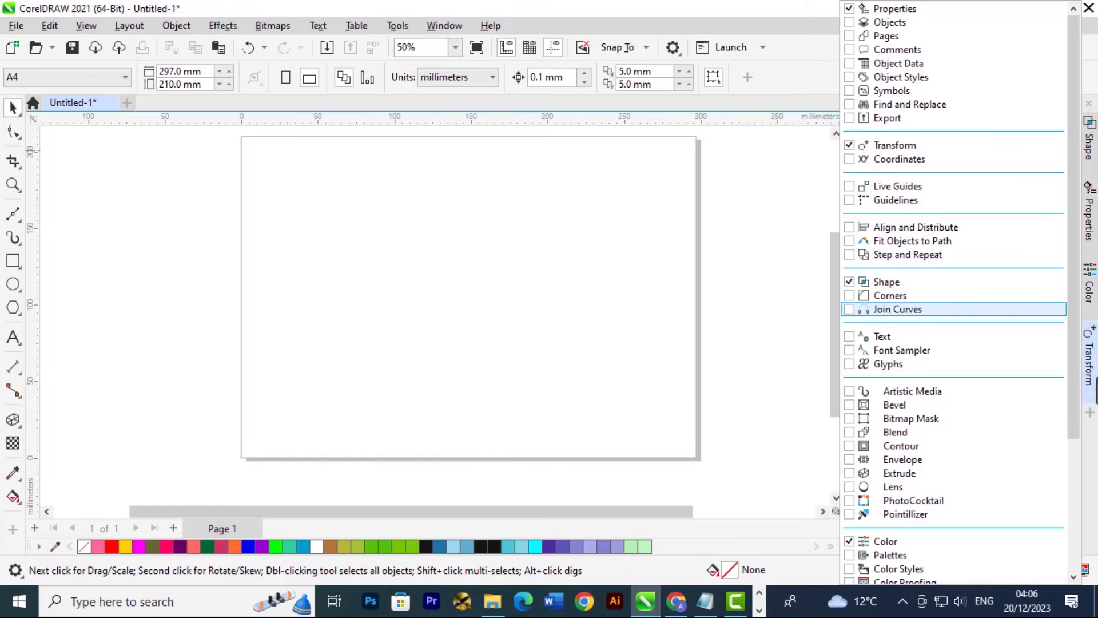
{"action": "left_click", "coordinate": [1090, 361]}
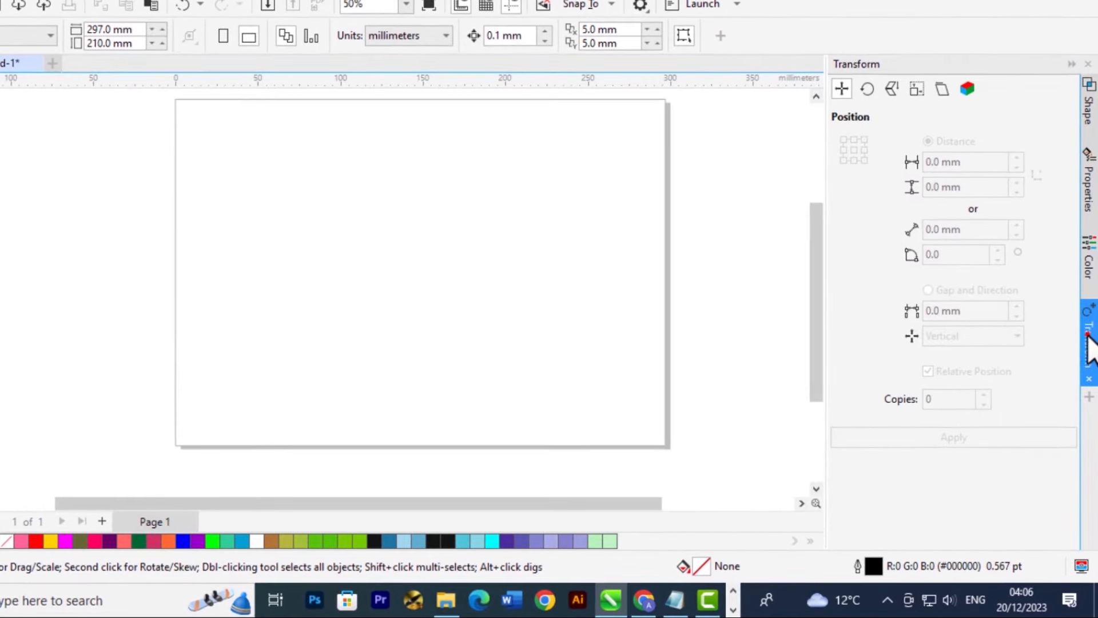
- Collapse the Transform docker, add the Palettes docker to the docker area, and collapse it
{"action": "left_click", "coordinate": [1090, 362]}
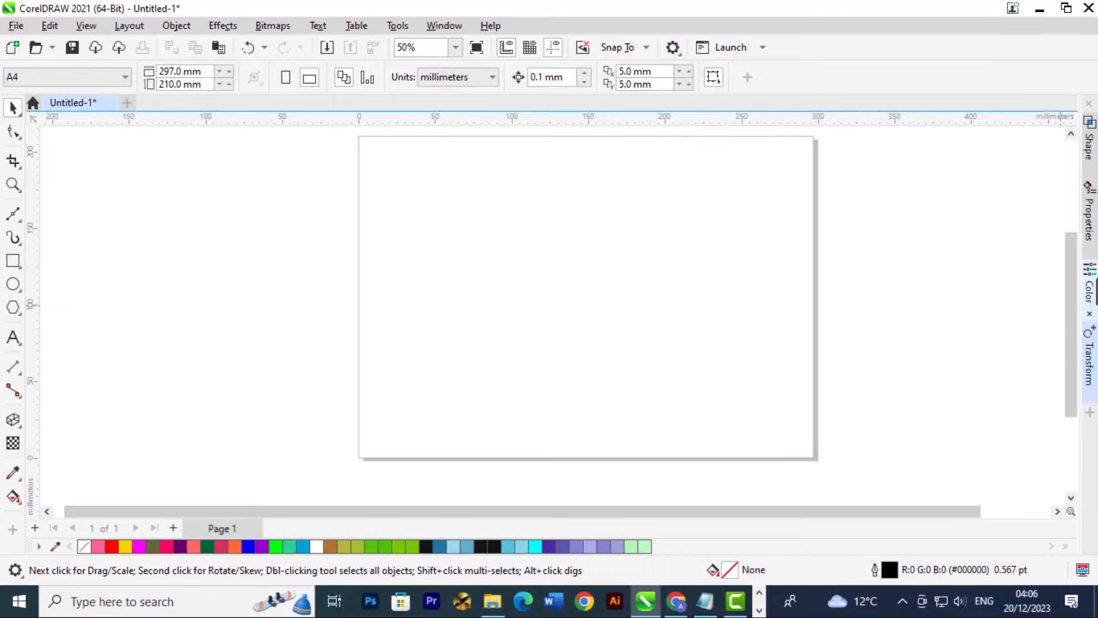
{"action": "left_click", "coordinate": [444, 25]}
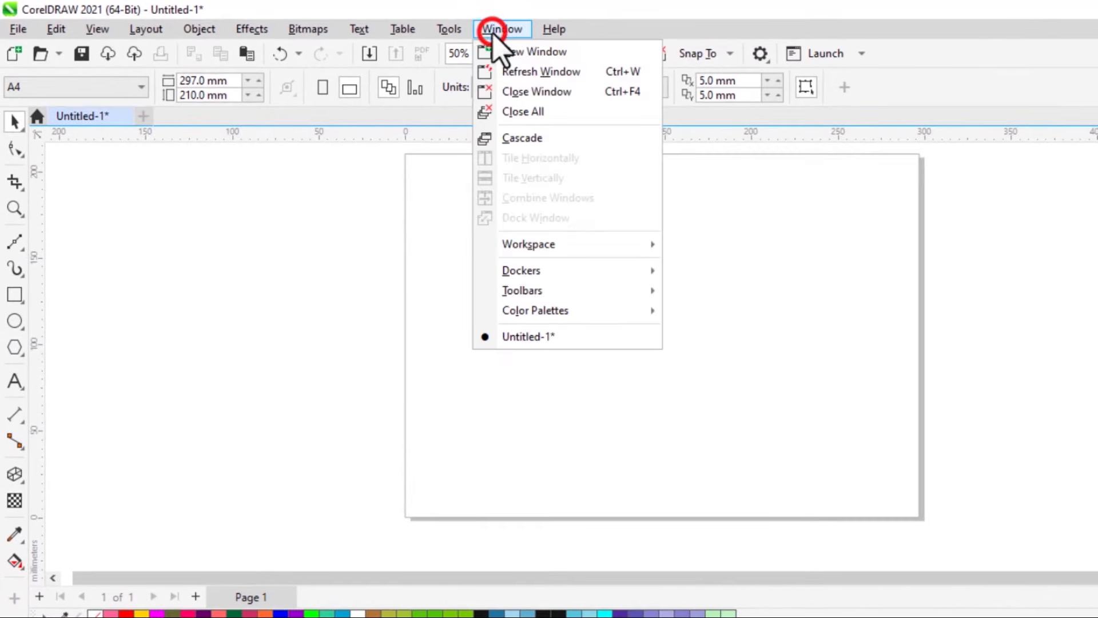
{"action": "mouse_move", "coordinate": [618, 270]}
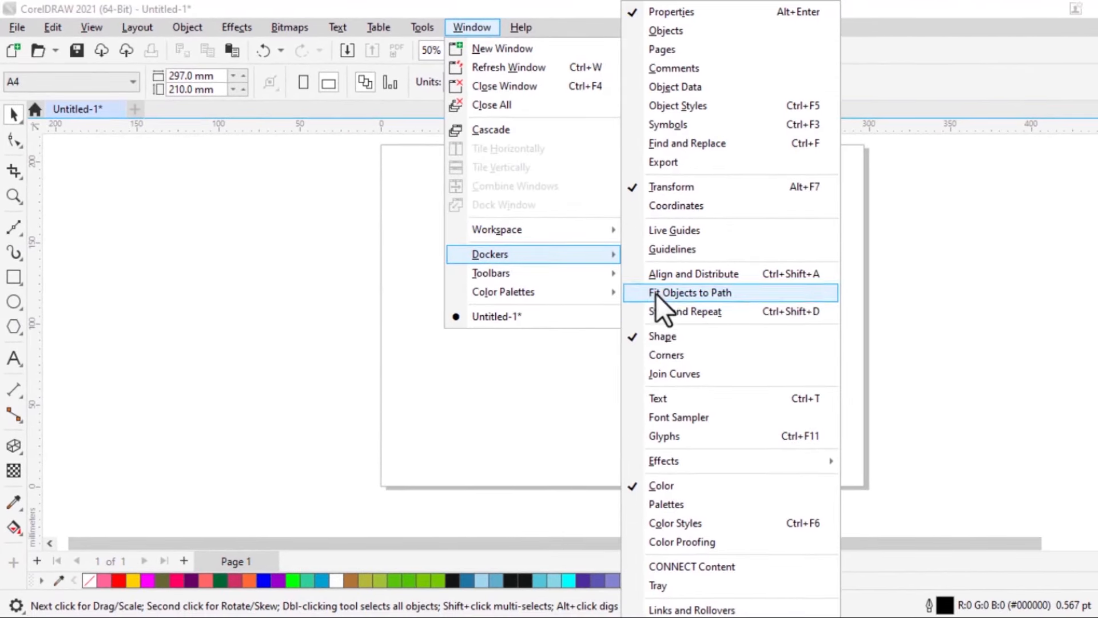
{"action": "left_click", "coordinate": [641, 504]}
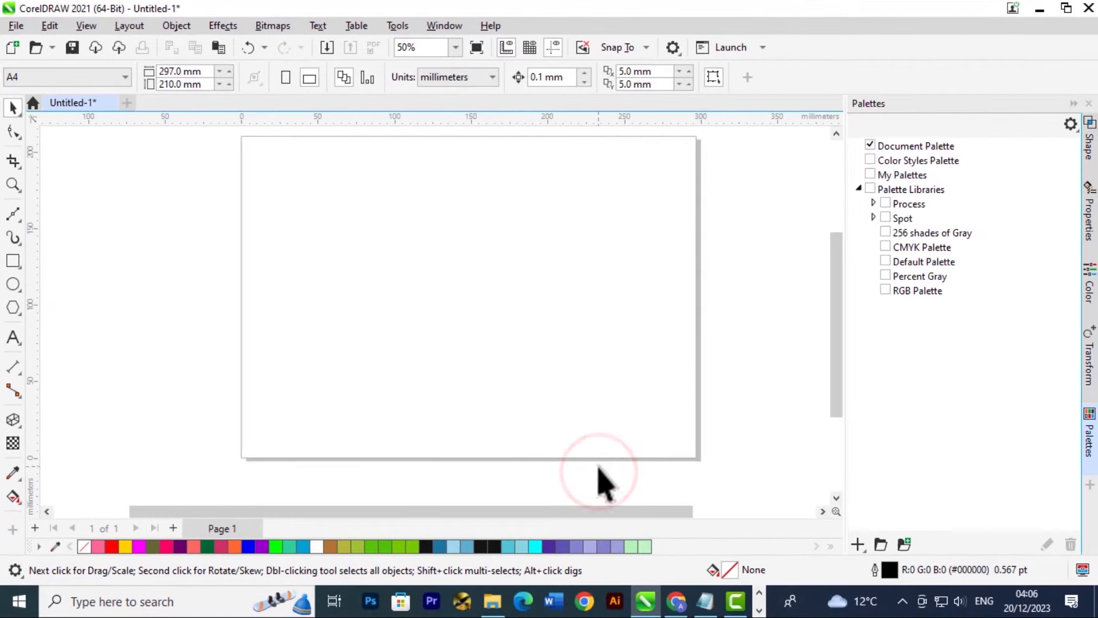
{"action": "left_click", "coordinate": [1090, 443]}
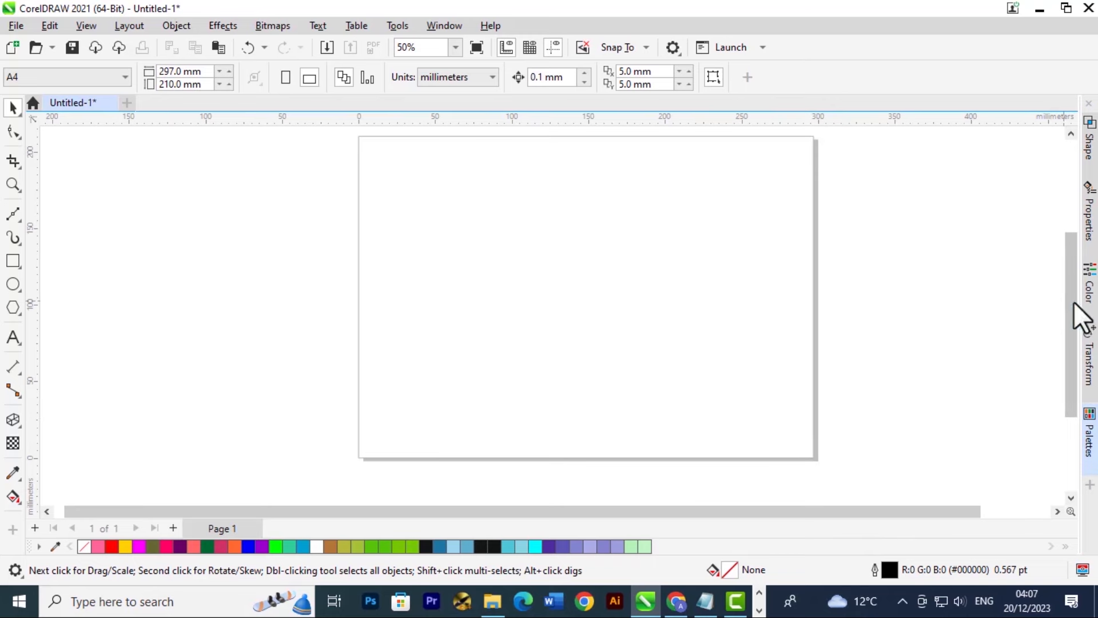
- Show the Color, Transform and Properties dockers one after another
{"action": "left_click", "coordinate": [1089, 285]}
{"action": "left_click", "coordinate": [896, 236]}
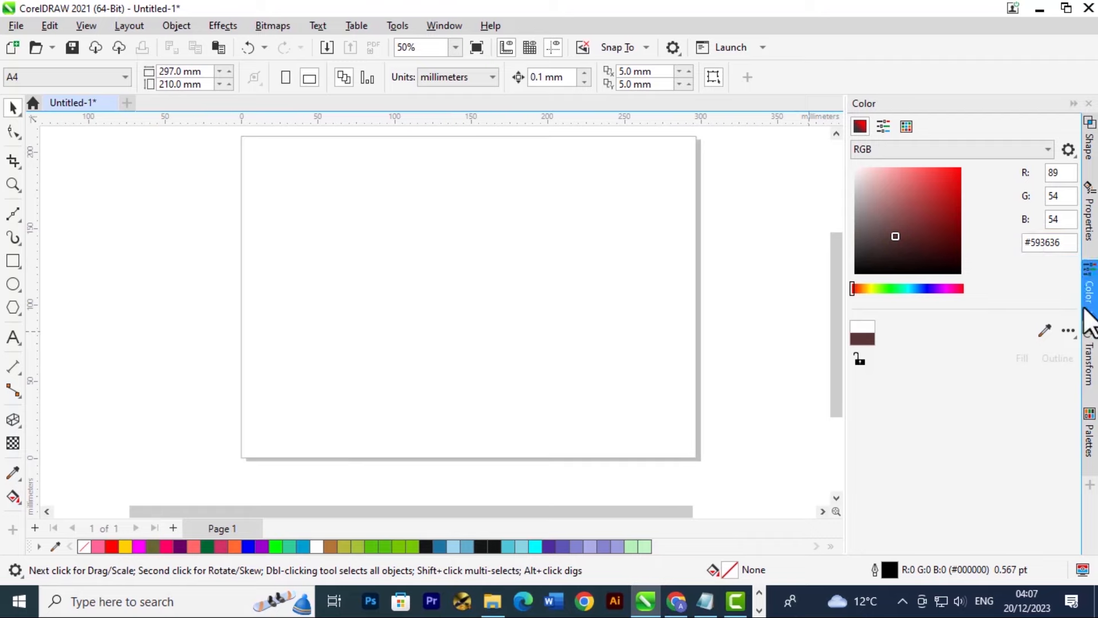
{"action": "left_click", "coordinate": [1089, 336]}
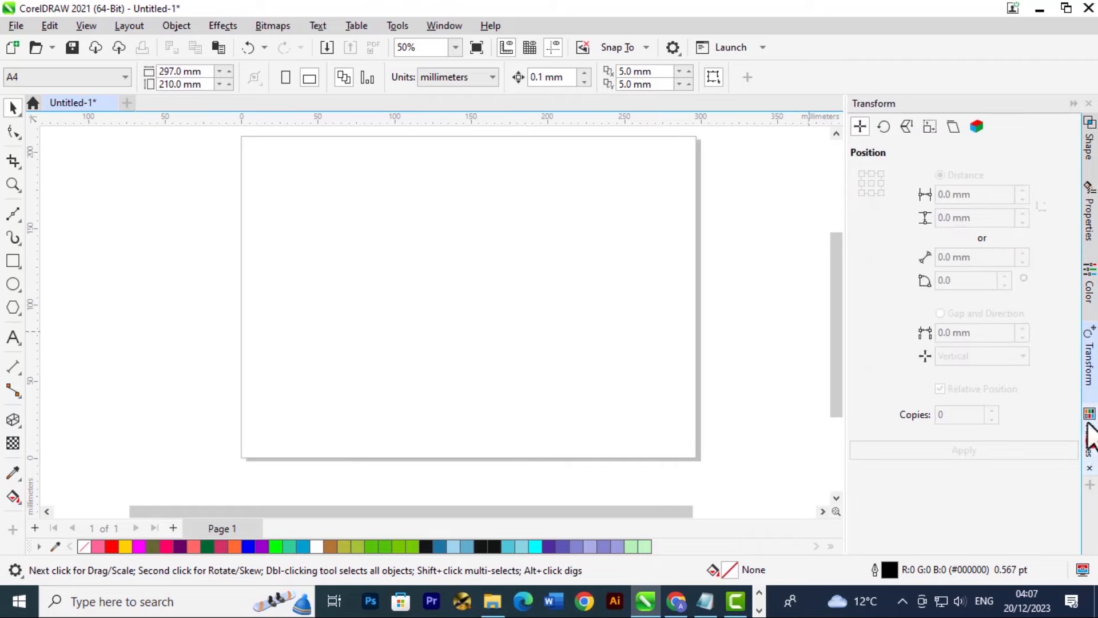
{"action": "left_click", "coordinate": [1088, 220]}
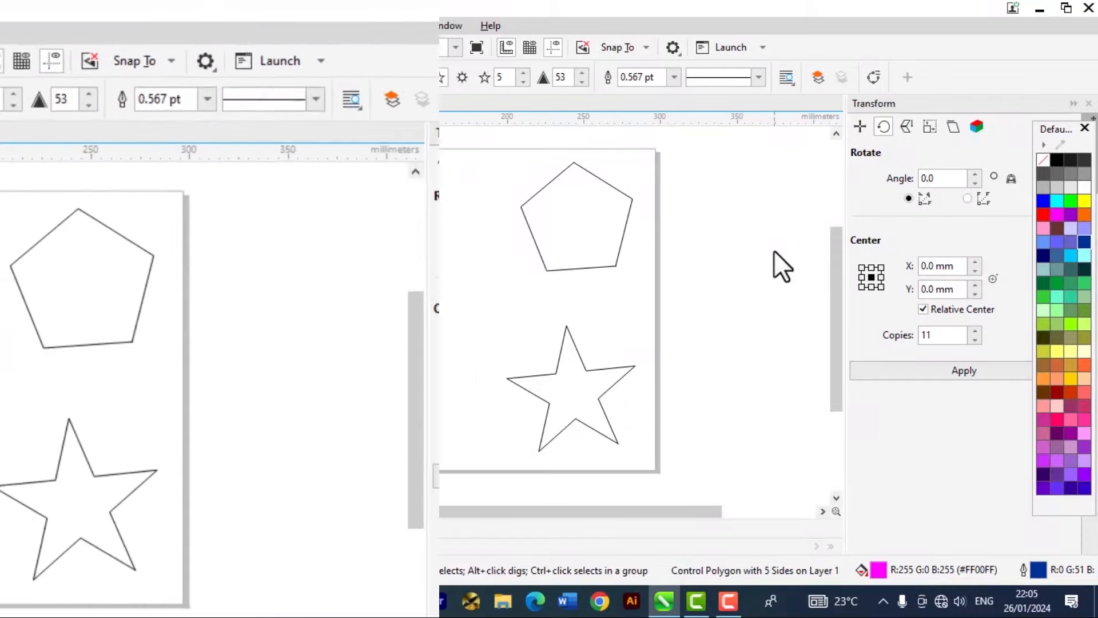
- Sample the attributes of the magenta star with the Attributes Eyedropper tool
{"action": "left_click", "coordinate": [558, 227]}
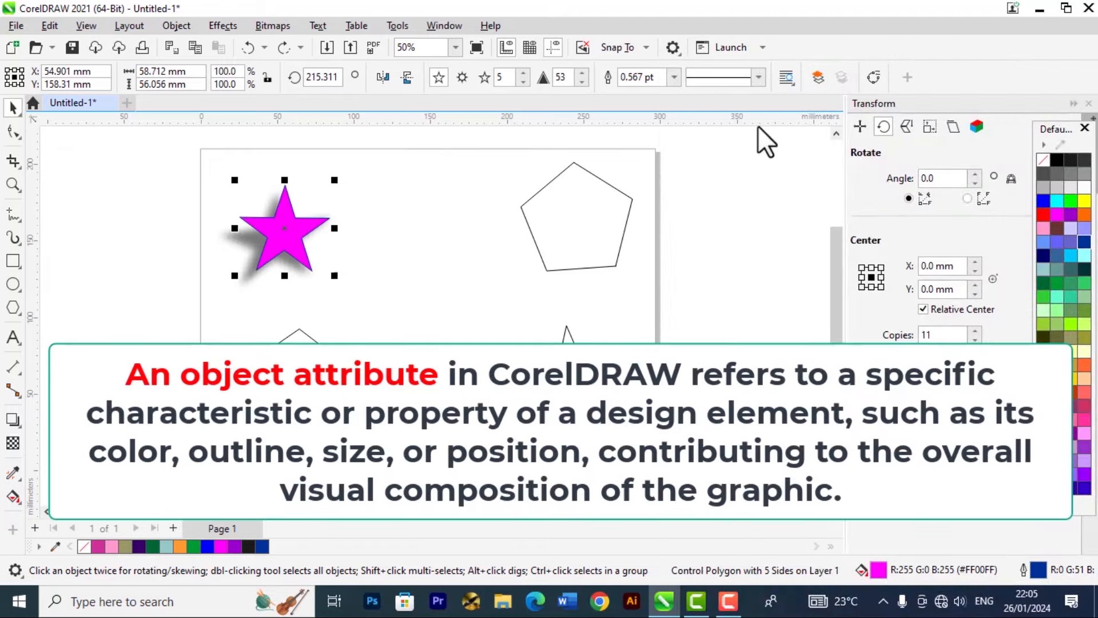
{"action": "left_click", "coordinate": [488, 266]}
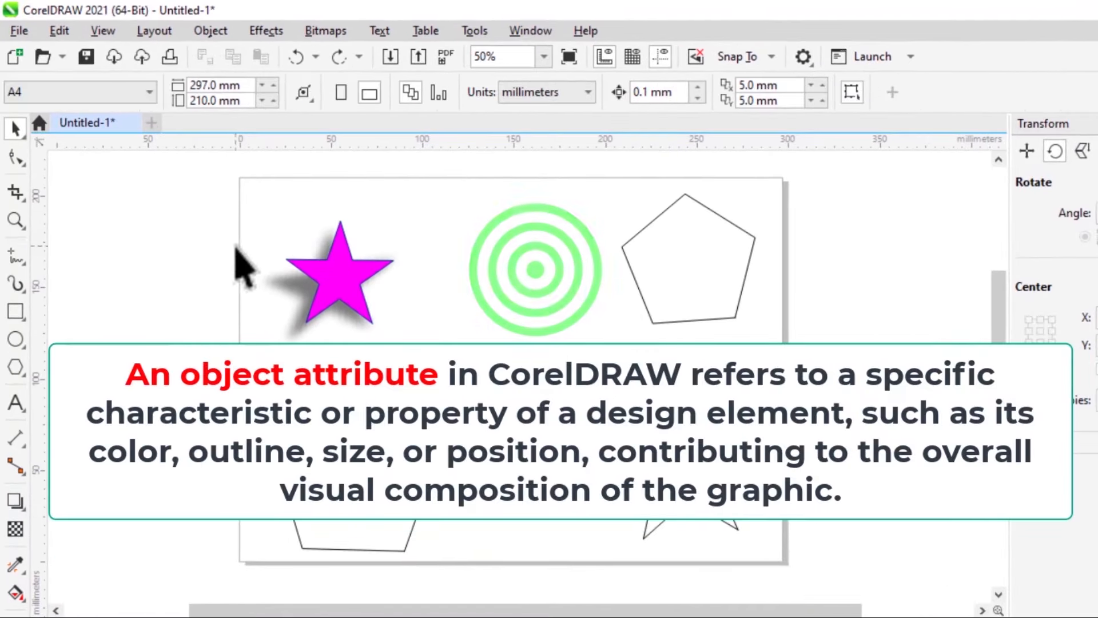
{"action": "left_click", "coordinate": [363, 289]}
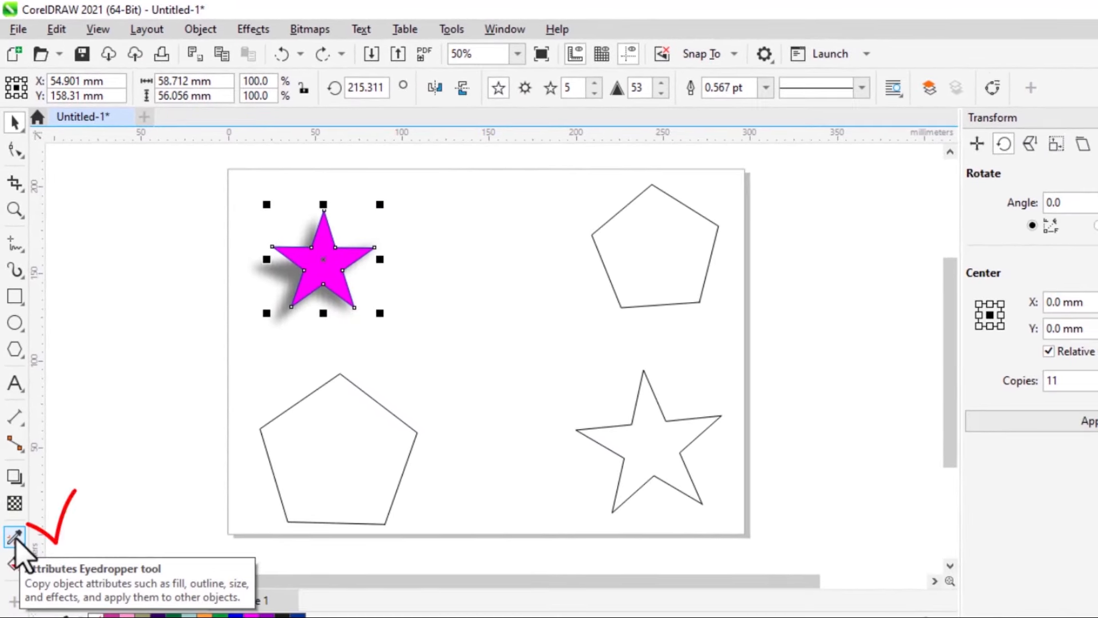
{"action": "left_click", "coordinate": [16, 541]}
{"action": "left_click", "coordinate": [15, 565]}
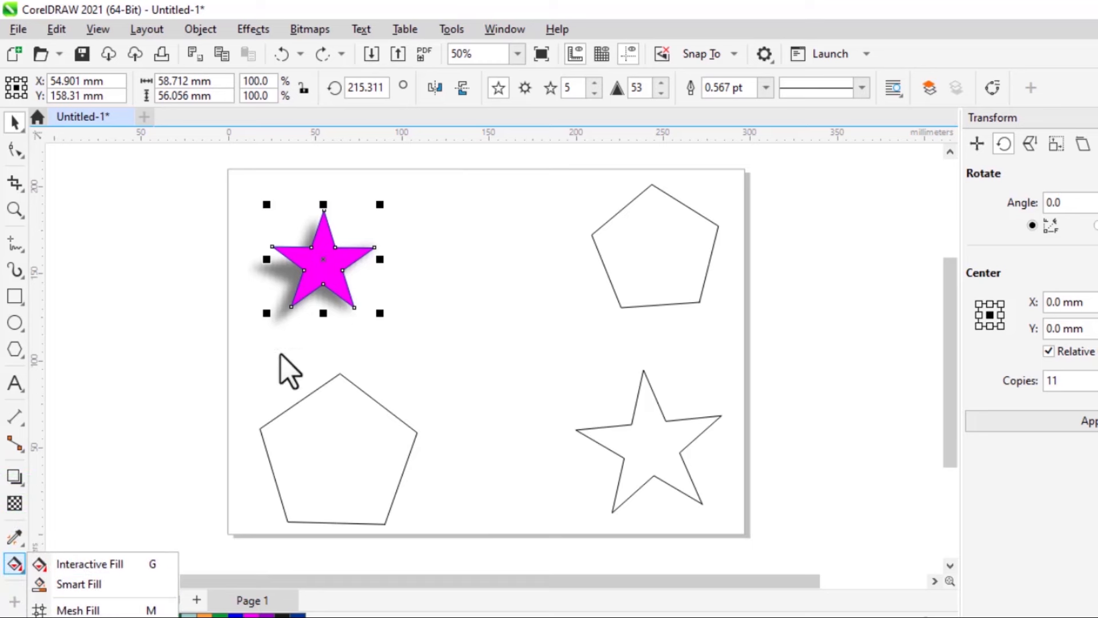
{"action": "left_click", "coordinate": [1, 541]}
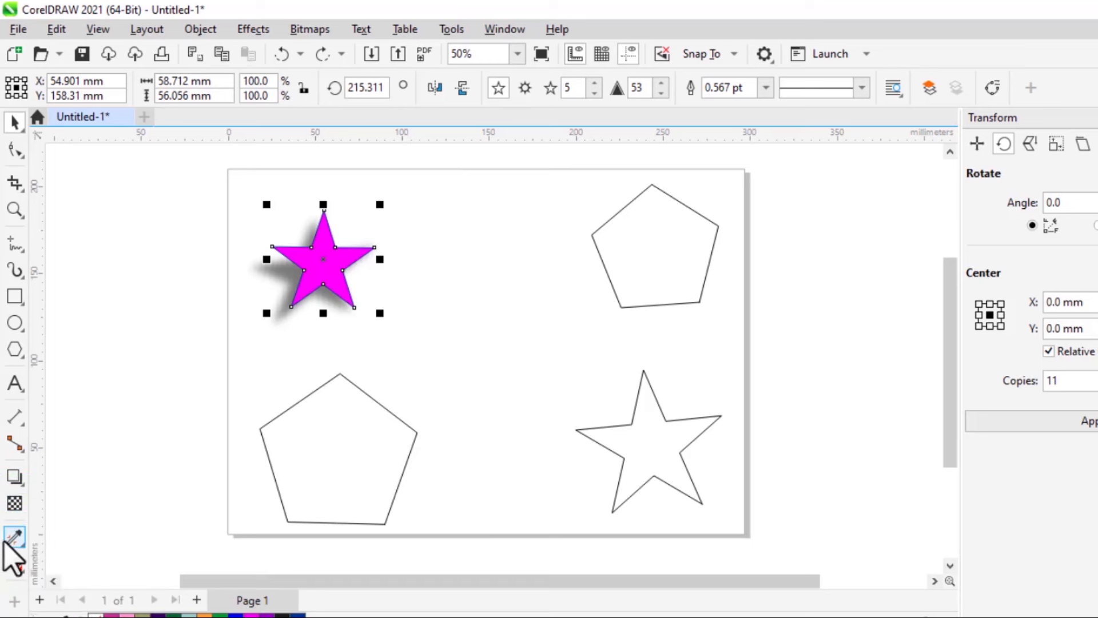
{"action": "left_click", "coordinate": [7, 542]}
{"action": "left_click", "coordinate": [97, 558]}
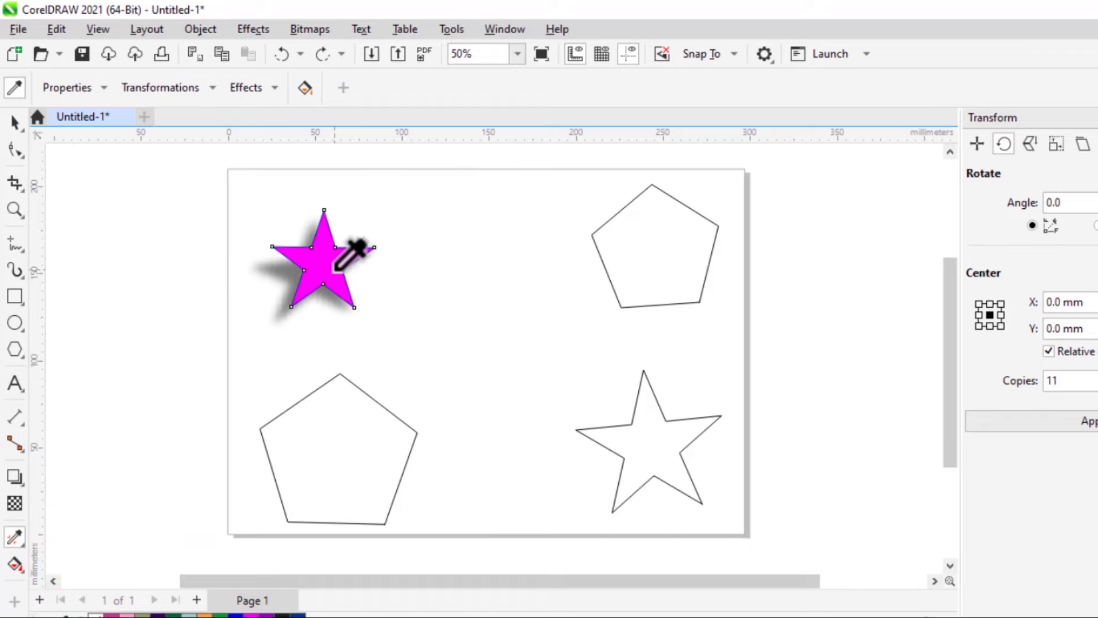
{"action": "left_click", "coordinate": [329, 266]}
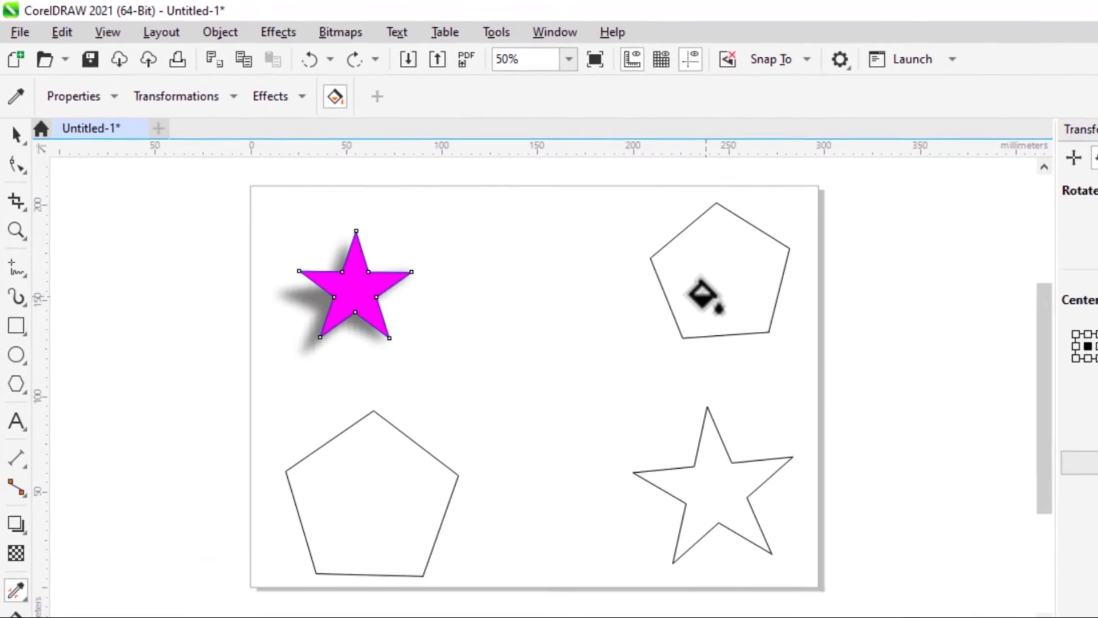
- Apply the sampled fill, outline and shadow to the upper-right pentagon, the lower-right star and the lower-left pentagon
{"action": "left_click", "coordinate": [702, 295]}
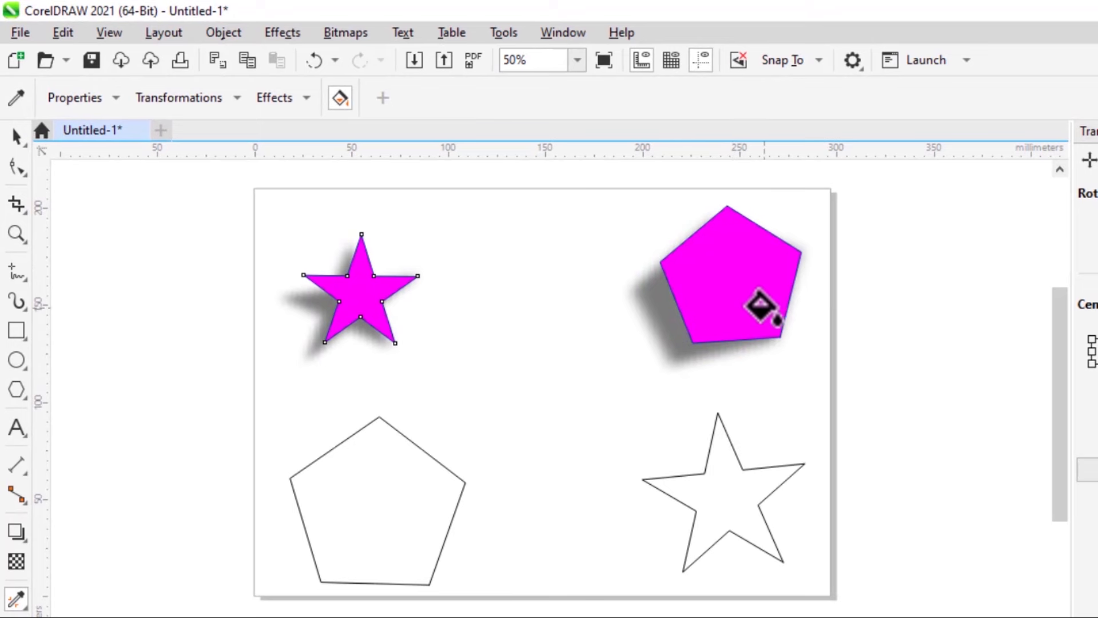
{"action": "left_click", "coordinate": [731, 501]}
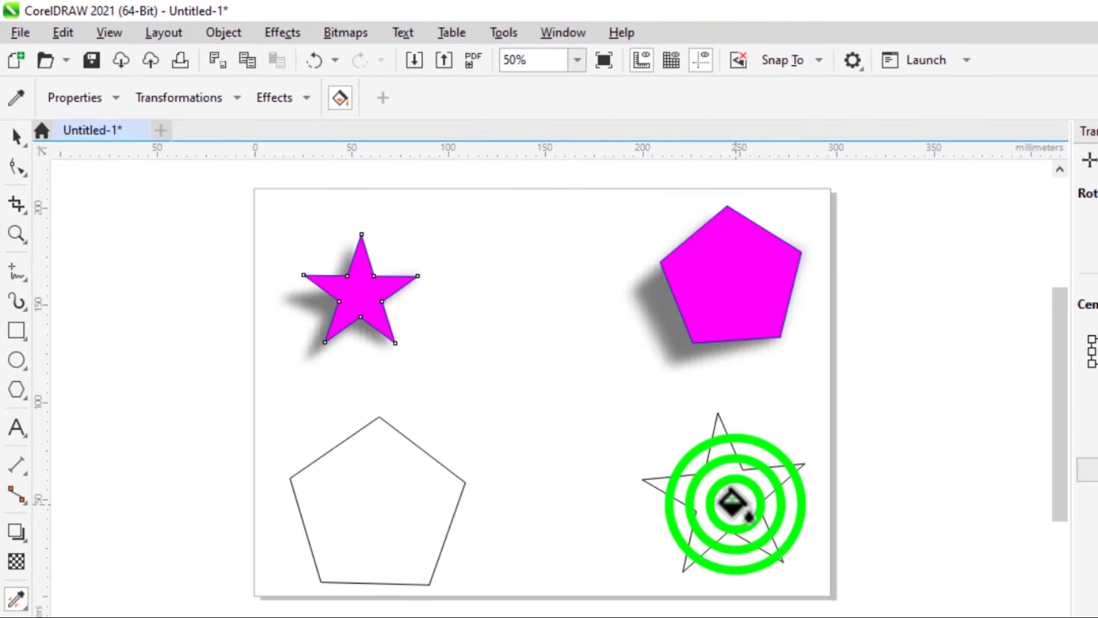
{"action": "left_click", "coordinate": [418, 522]}
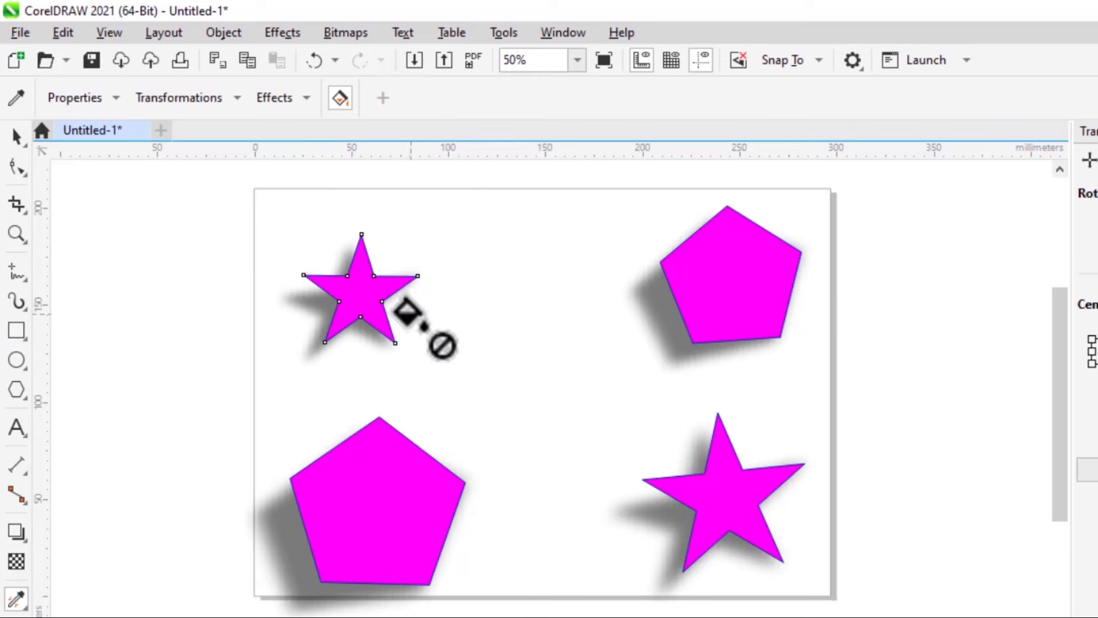
- Undo the sampled attributes applied to the two pentagons and the lower-right star
{"action": "key", "text": "ctrl+z"}
{"action": "key", "text": "ctrl+z"}
{"action": "key", "text": "ctrl+z"}
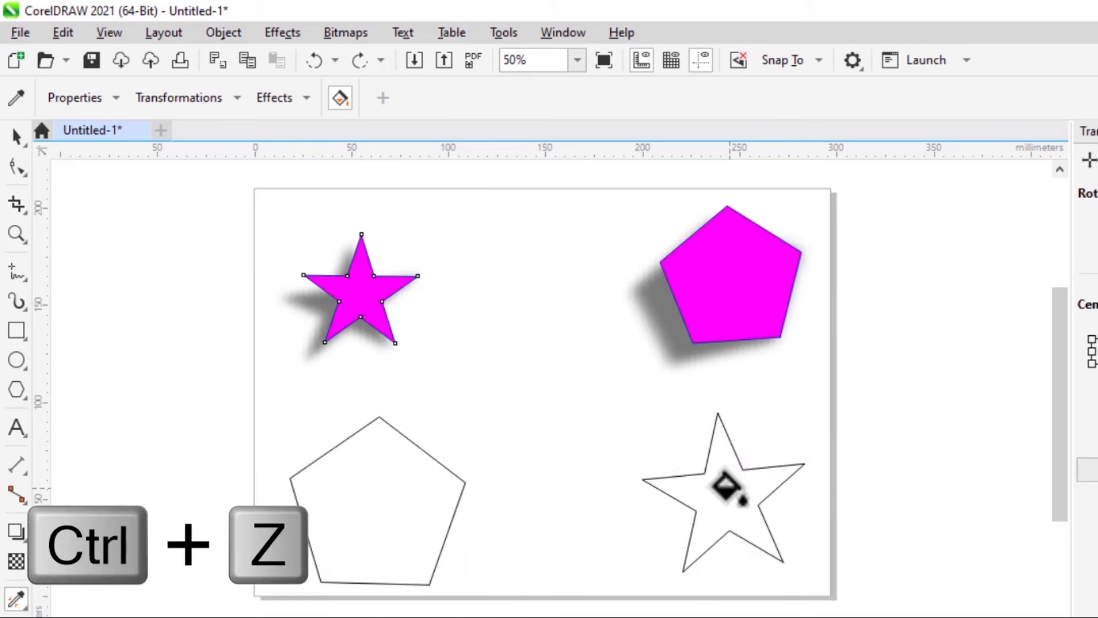
- Use Copy Properties From to give both pentagons and the unfilled star the magenta star's Outline Pen, Outline Color and Fill
{"action": "left_click", "coordinate": [14, 136]}
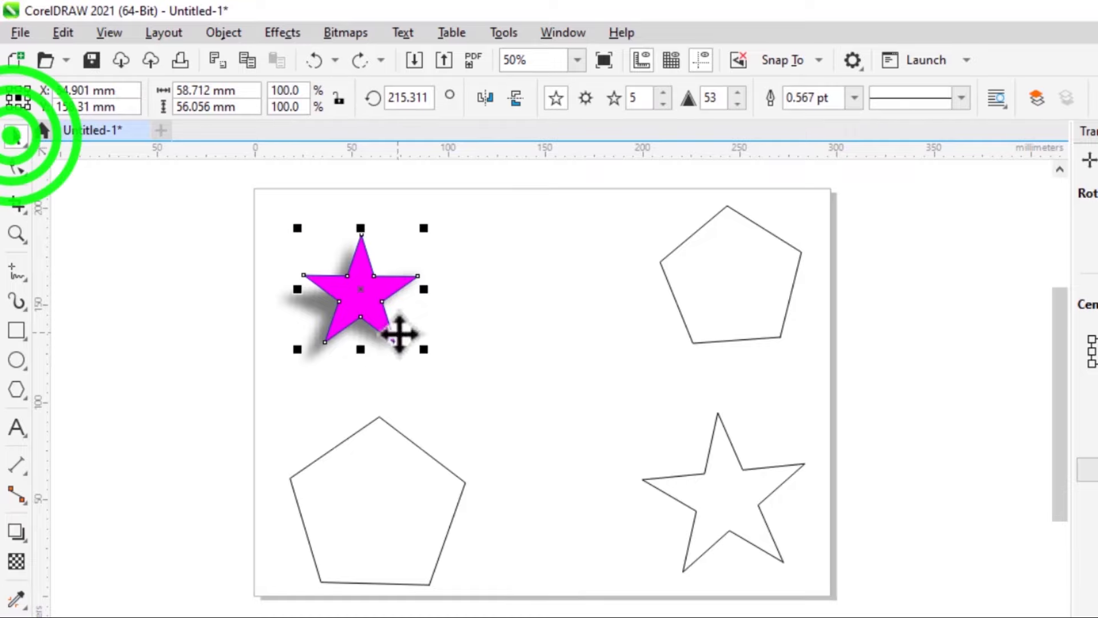
{"action": "left_click", "coordinate": [599, 362]}
{"action": "left_click", "coordinate": [733, 274]}
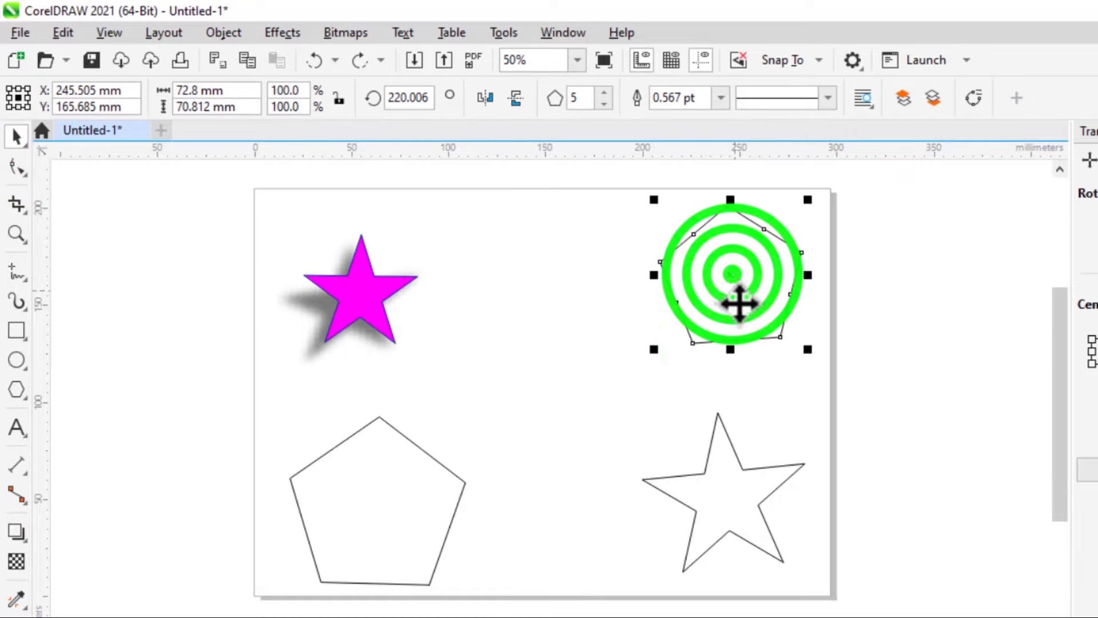
{"action": "left_click", "coordinate": [736, 497], "text": "shift"}
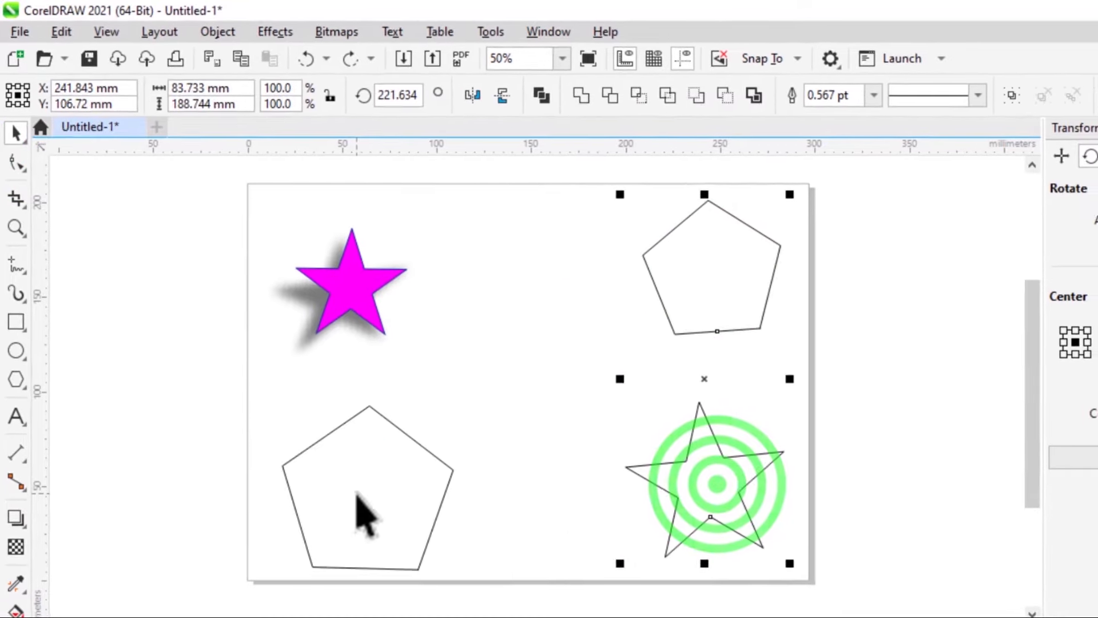
{"action": "left_click", "coordinate": [366, 503], "text": "shift"}
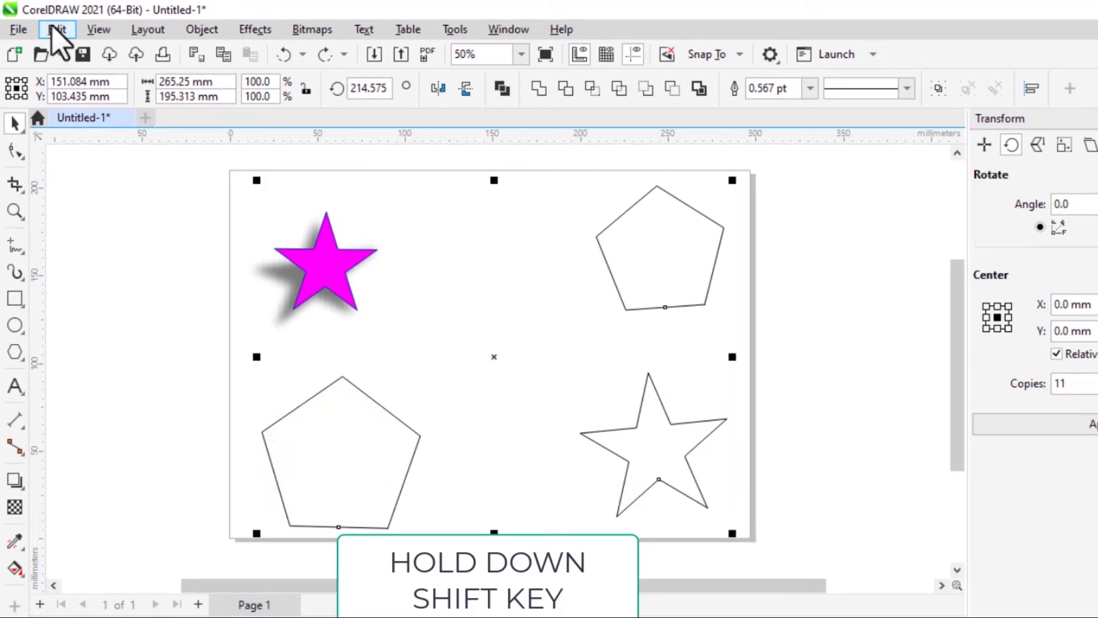
{"action": "left_click", "coordinate": [56, 28]}
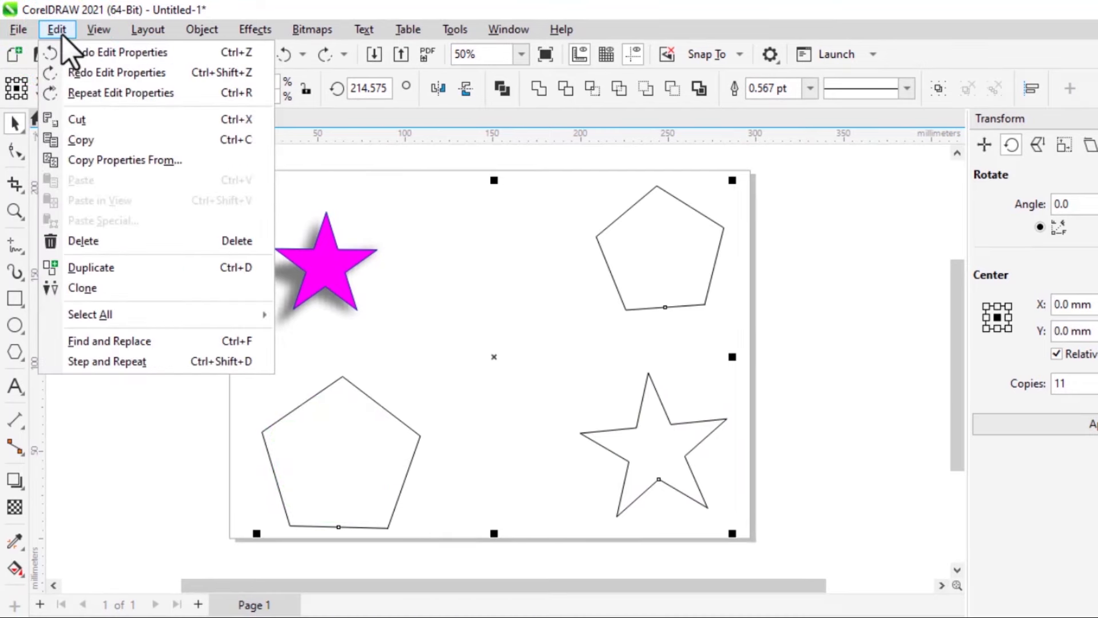
{"action": "left_click", "coordinate": [162, 161]}
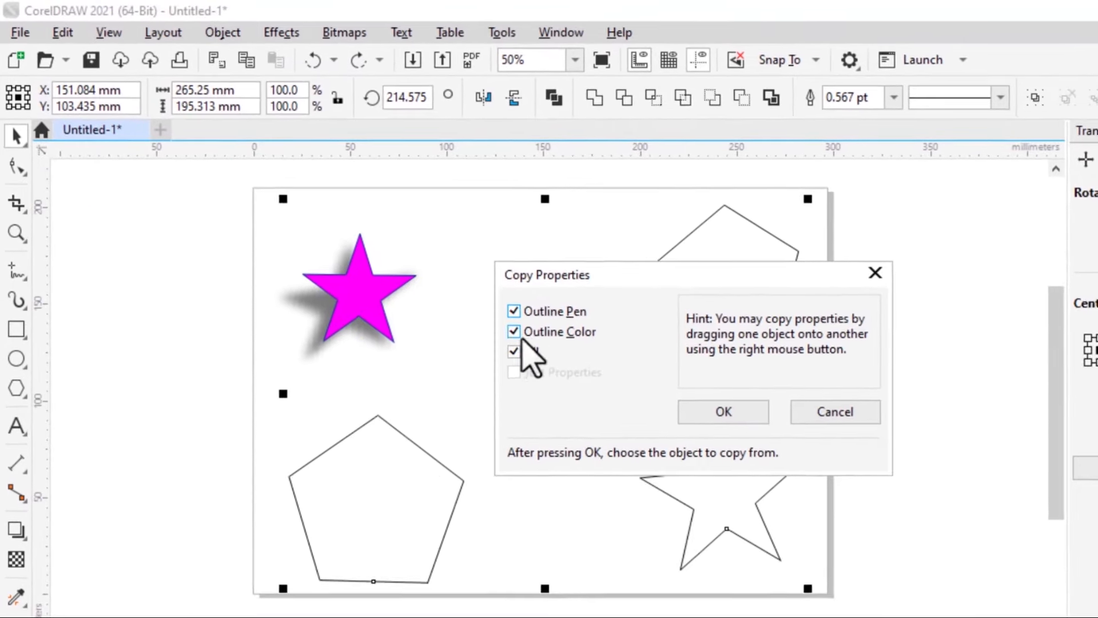
{"action": "left_click", "coordinate": [725, 412]}
{"action": "left_click", "coordinate": [361, 286]}
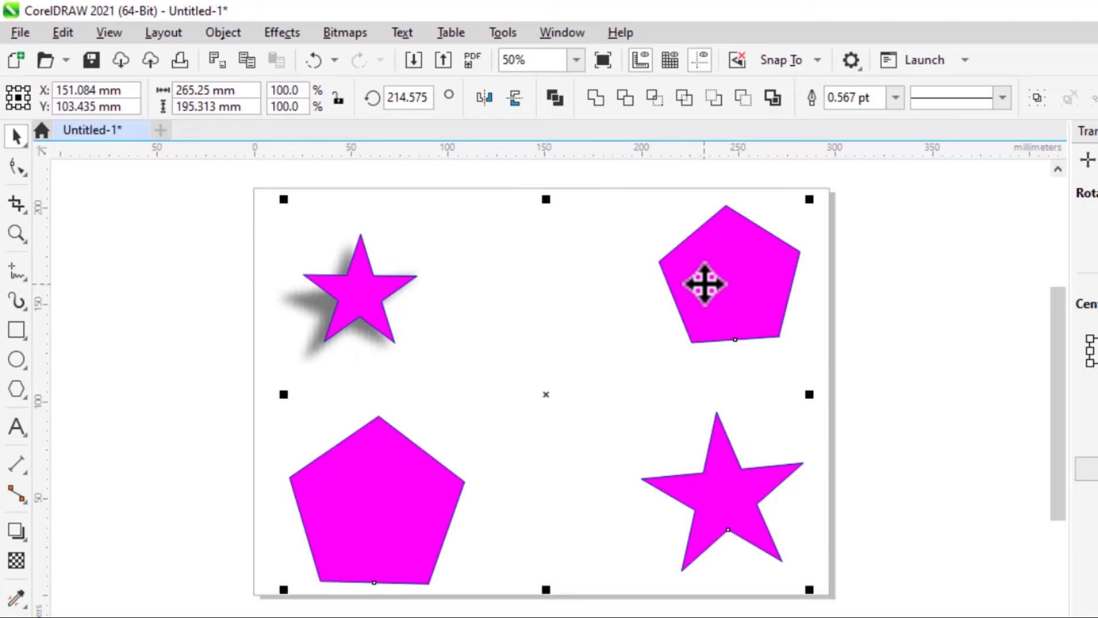
{"action": "left_click", "coordinate": [543, 436]}
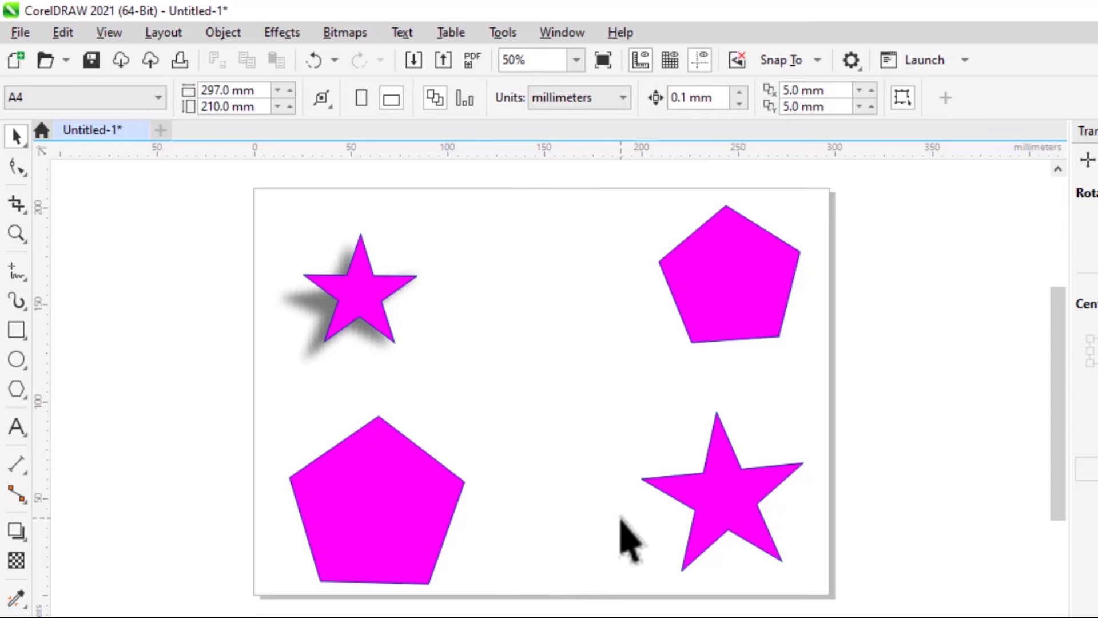
- Undo the copied outline and fill properties, and clear the selection
{"action": "key", "text": "ctrl+z"}
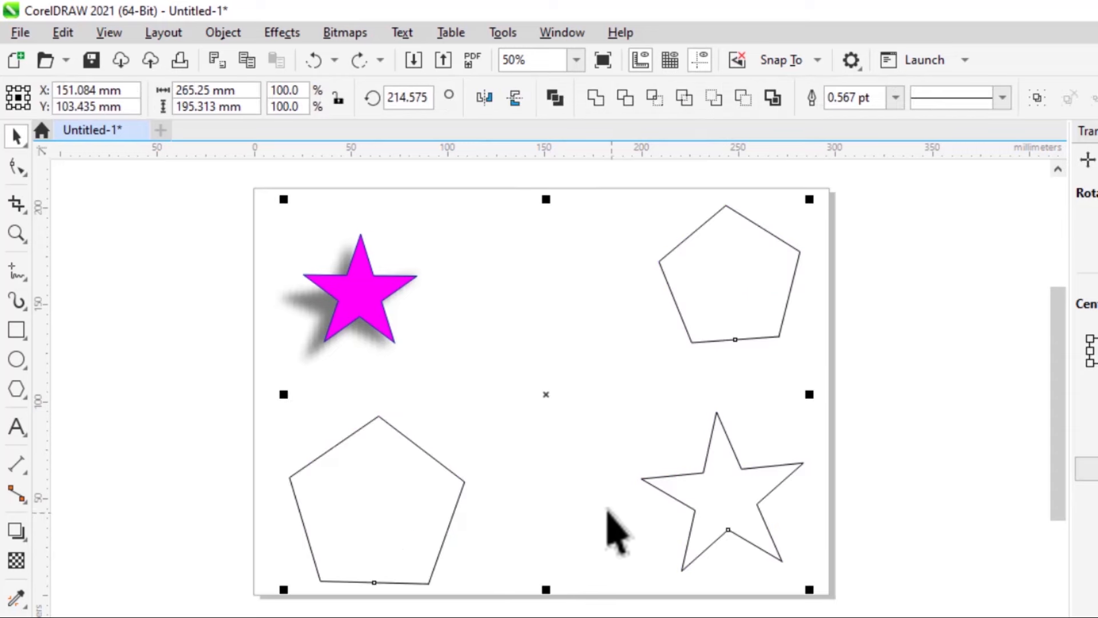
{"action": "left_click", "coordinate": [551, 356]}
{"action": "left_click", "coordinate": [544, 466]}
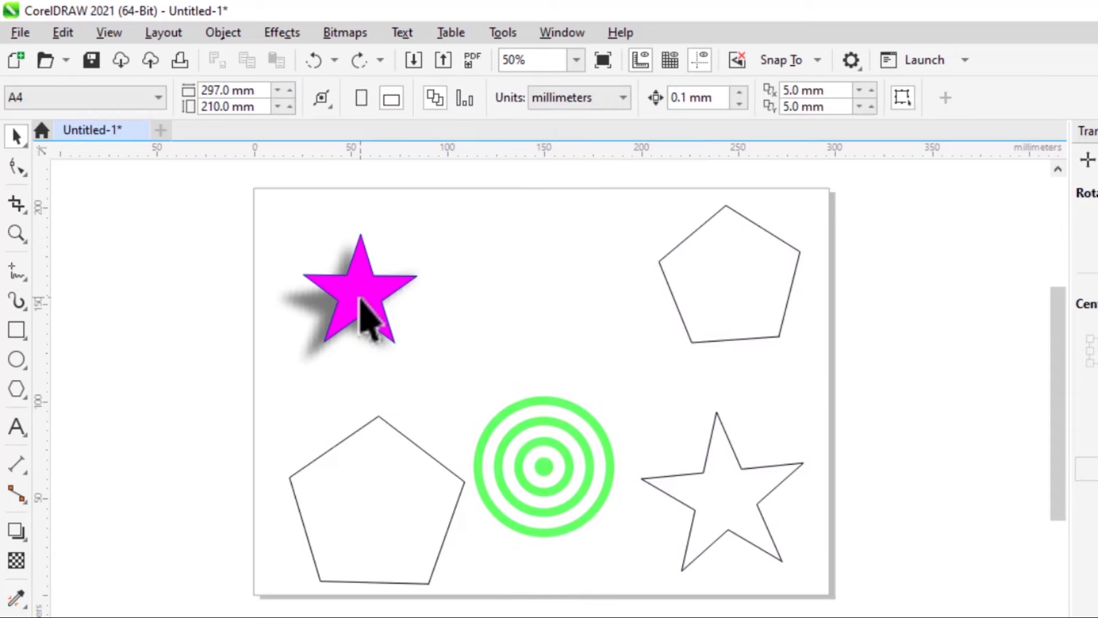
- Copy only the magenta star's fill onto the upper-right pentagon with Copy Fill Here
{"action": "left_click", "coordinate": [364, 315]}
{"action": "right_click", "coordinate": [349, 301]}
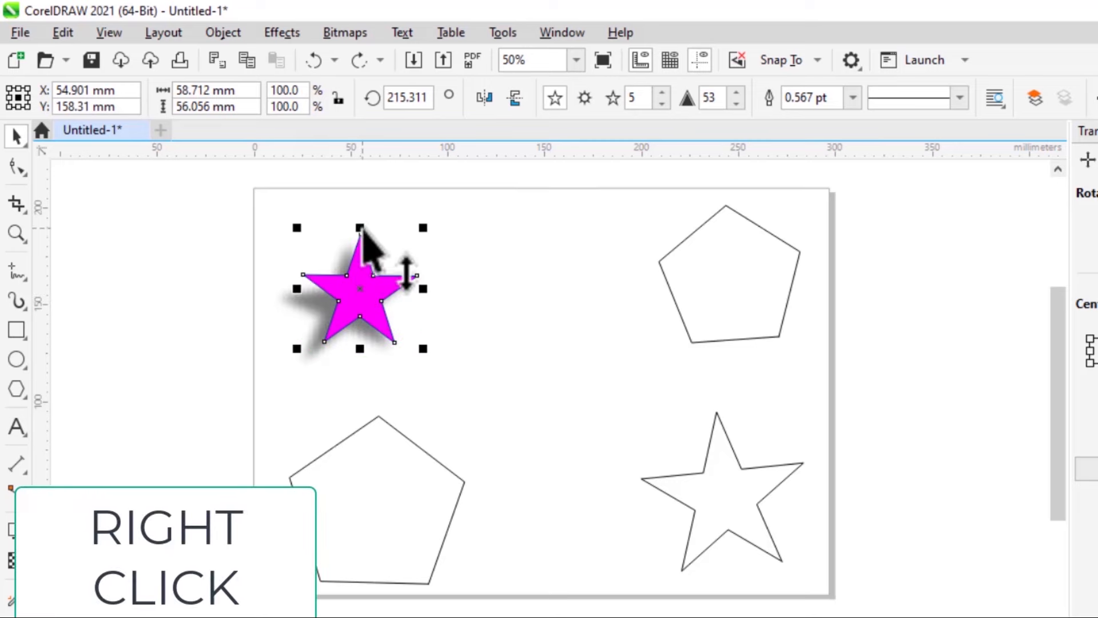
{"action": "left_click_drag", "start_coordinate": [364, 300], "coordinate": [733, 277]}
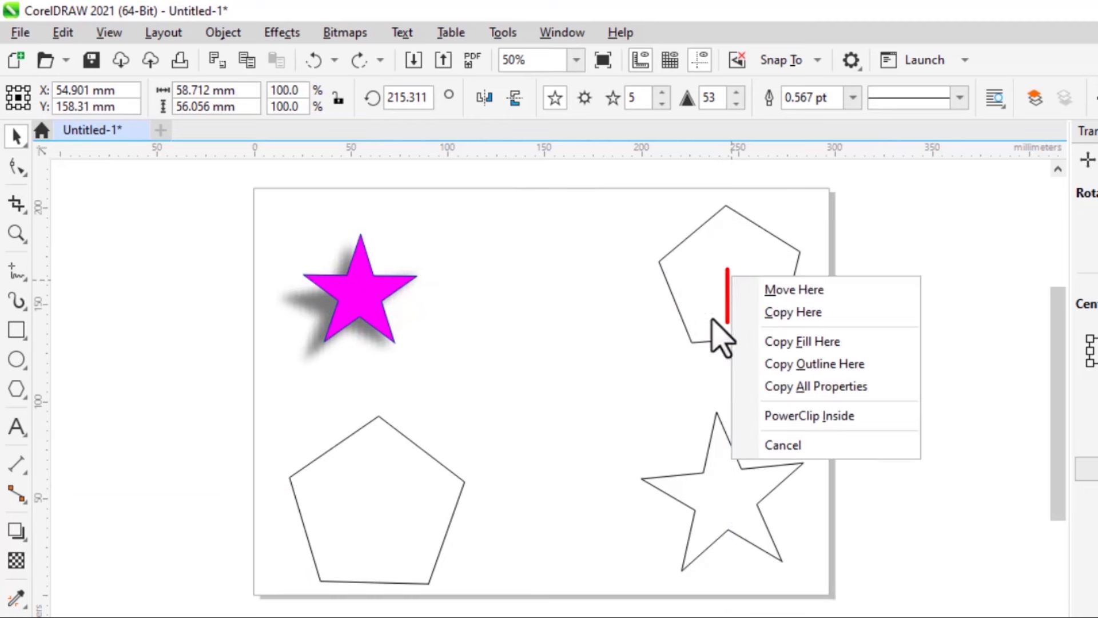
{"action": "left_click", "coordinate": [797, 342]}
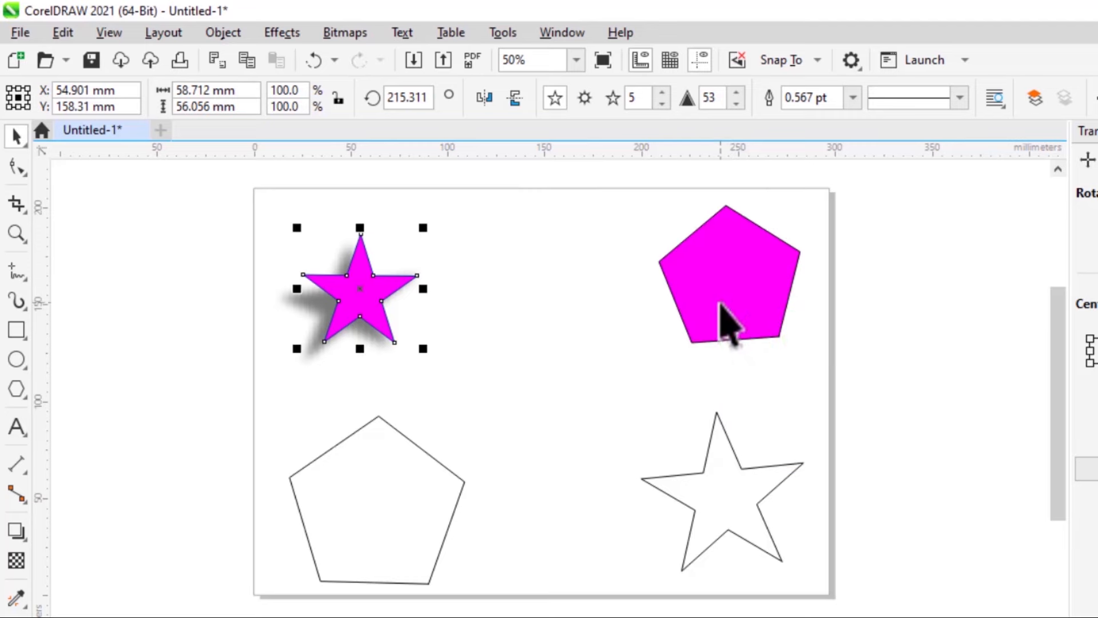
- Copy only the magenta star's outline onto the lower-right star with Copy Outline Here
{"action": "left_click_drag", "start_coordinate": [361, 303], "coordinate": [722, 491]}
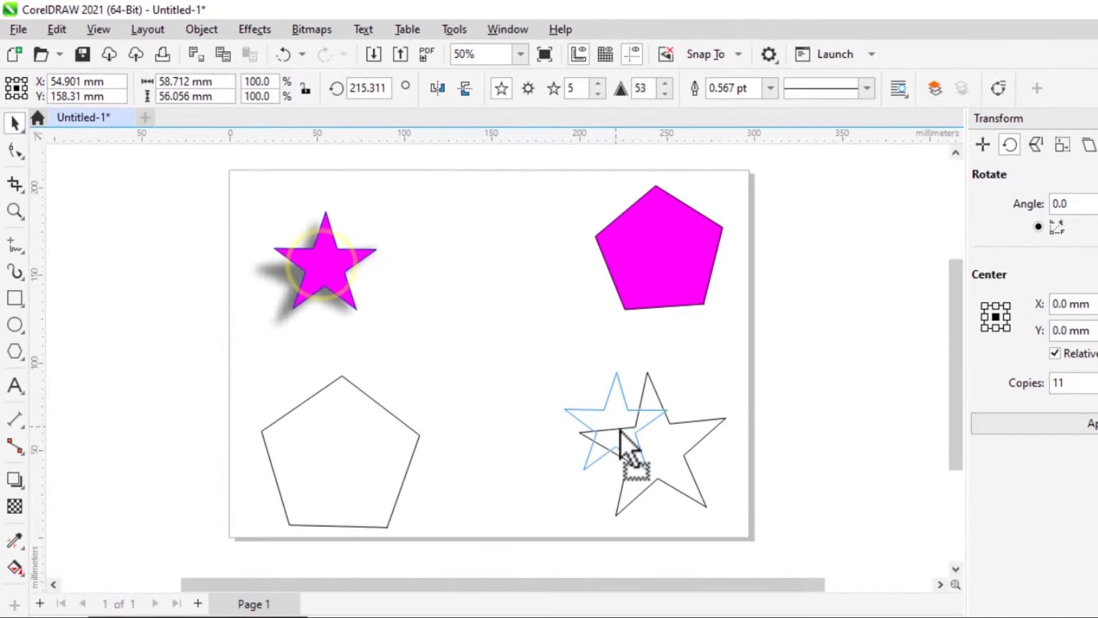
{"action": "left_click_drag", "start_coordinate": [651, 443], "coordinate": [653, 444]}
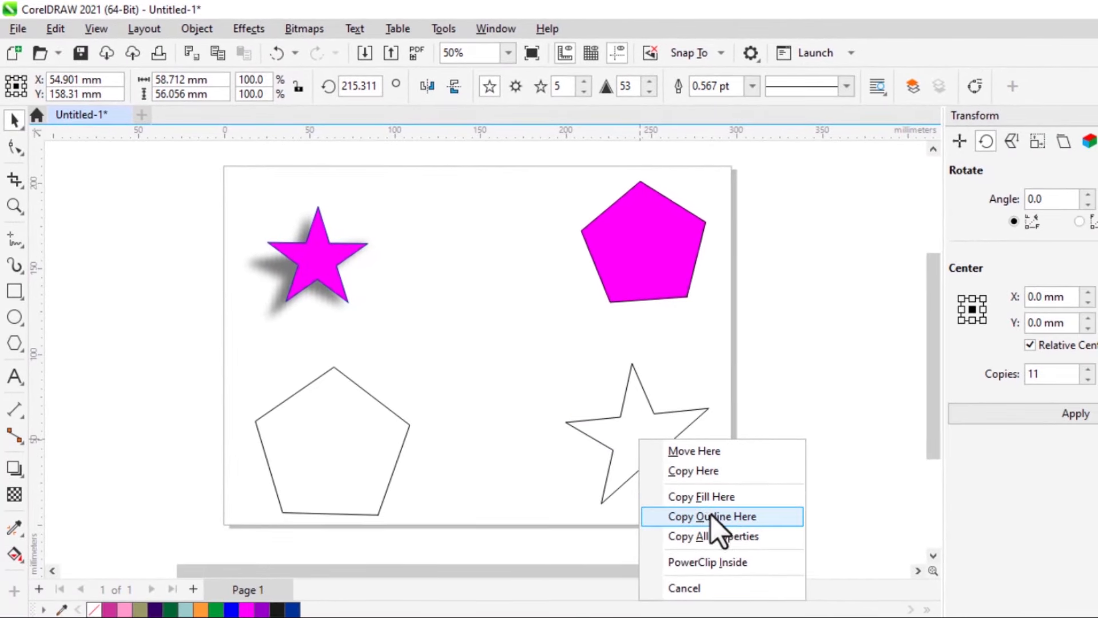
{"action": "left_click", "coordinate": [713, 516]}
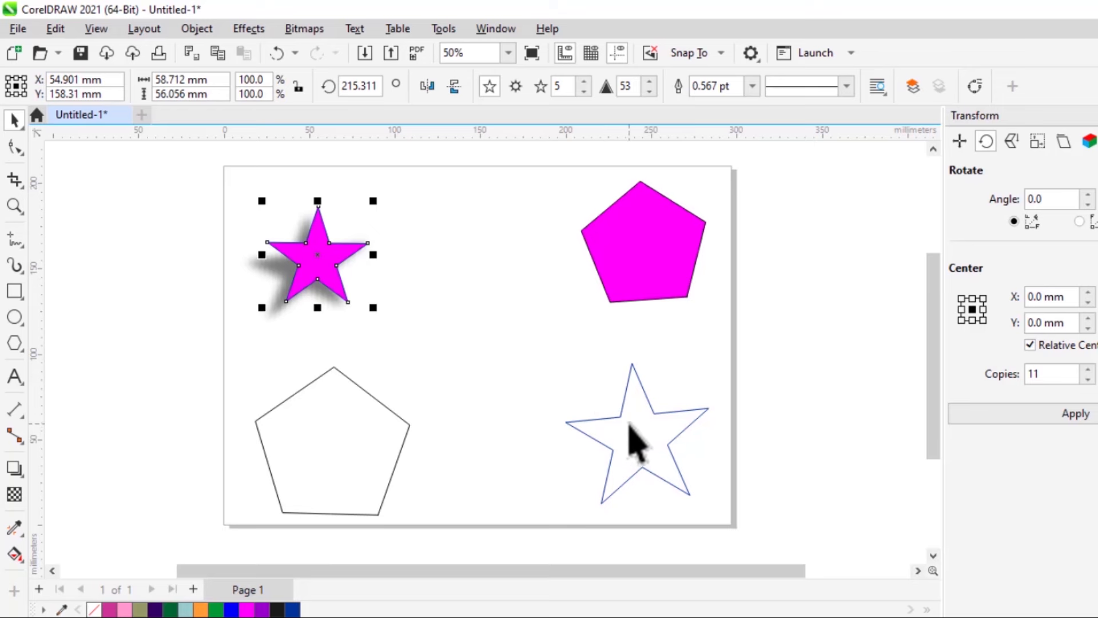
- Copy all of the magenta star's properties onto the lower-left pentagon and clear the selection
{"action": "left_click_drag", "start_coordinate": [307, 274], "coordinate": [325, 440]}
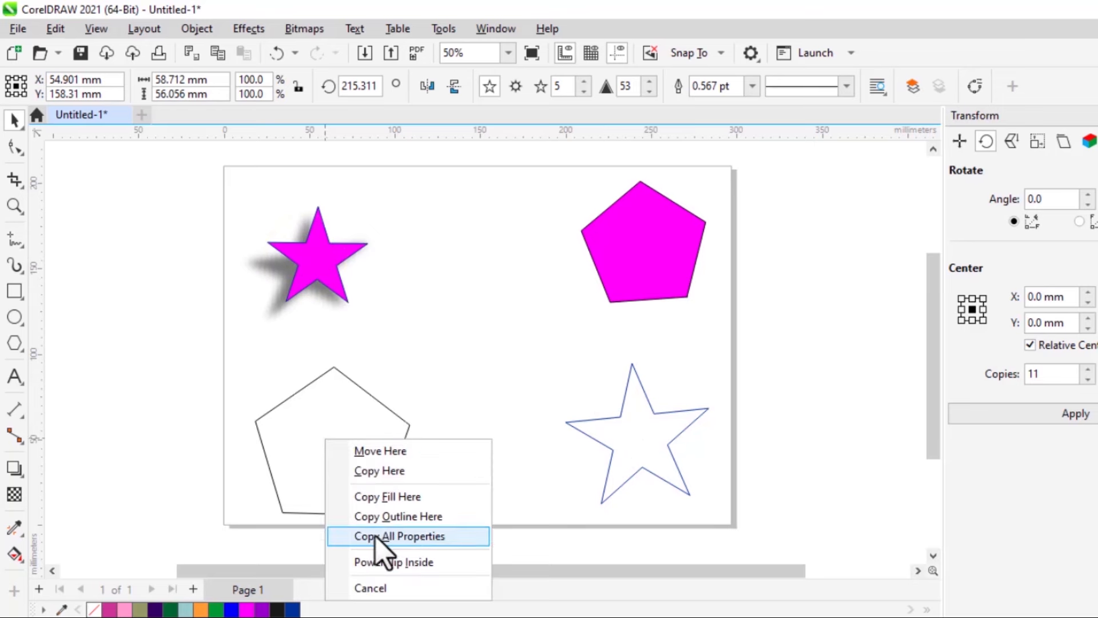
{"action": "left_click", "coordinate": [417, 537]}
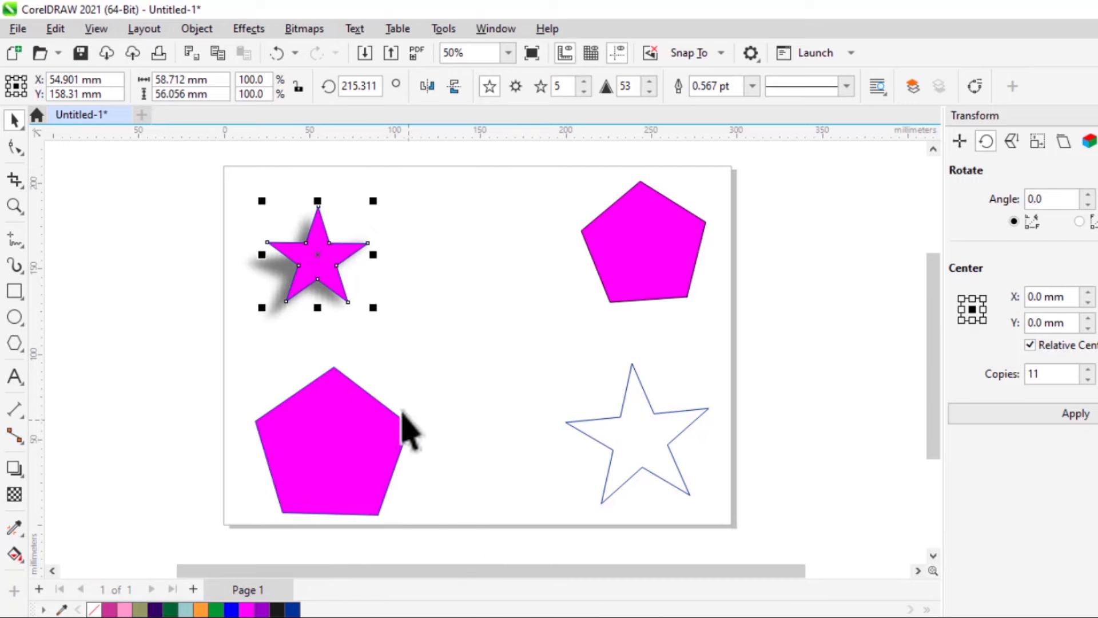
{"action": "left_click", "coordinate": [403, 376]}
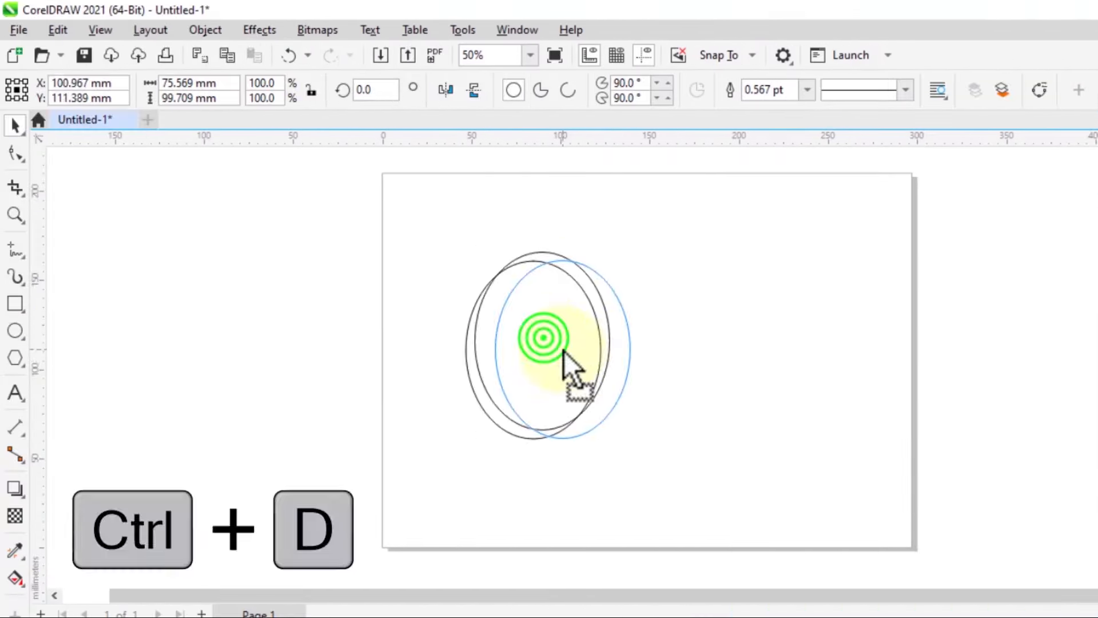
{"action": "left_click", "coordinate": [680, 63]}
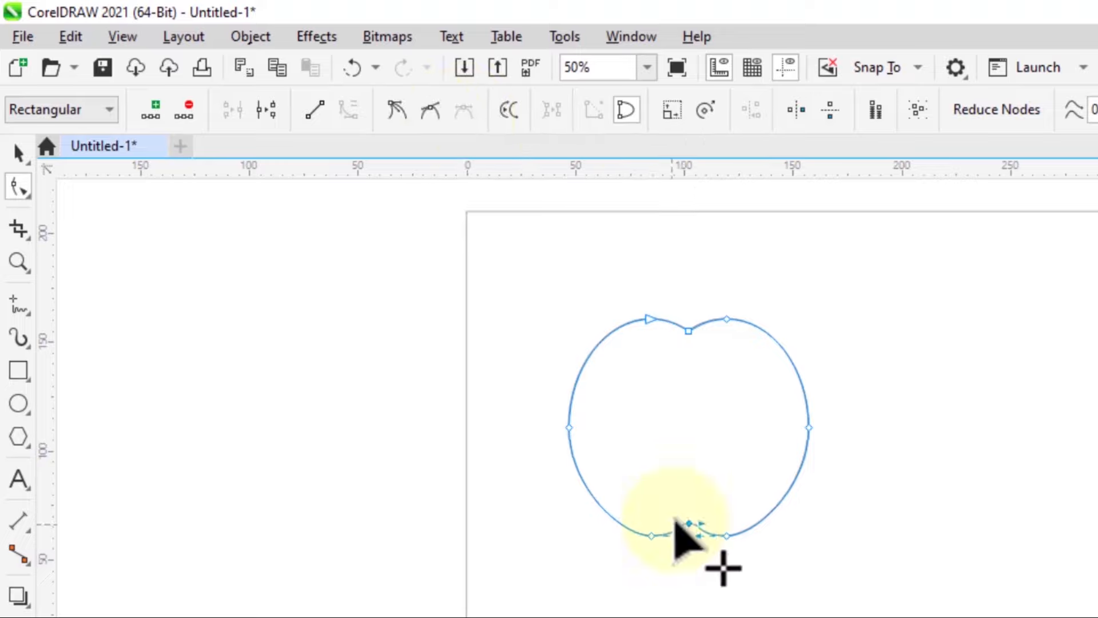
{"action": "left_click", "coordinate": [18, 106]}
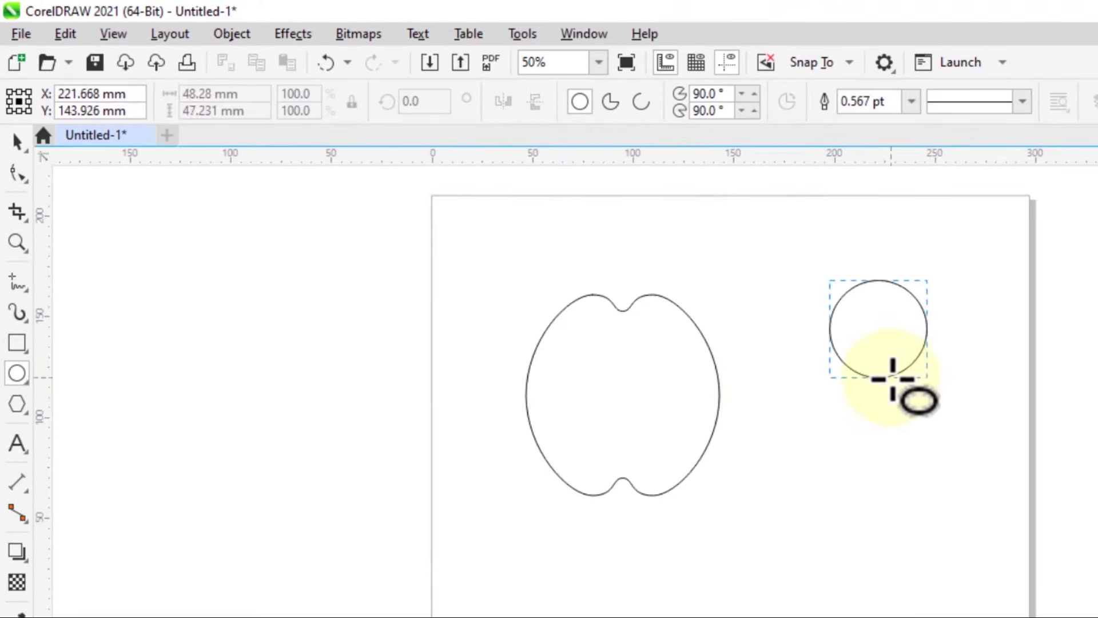
{"action": "left_click_drag", "start_coordinate": [449, 263], "coordinate": [747, 452]}
{"action": "left_click", "coordinate": [977, 368]}
{"action": "left_click", "coordinate": [731, 307]}
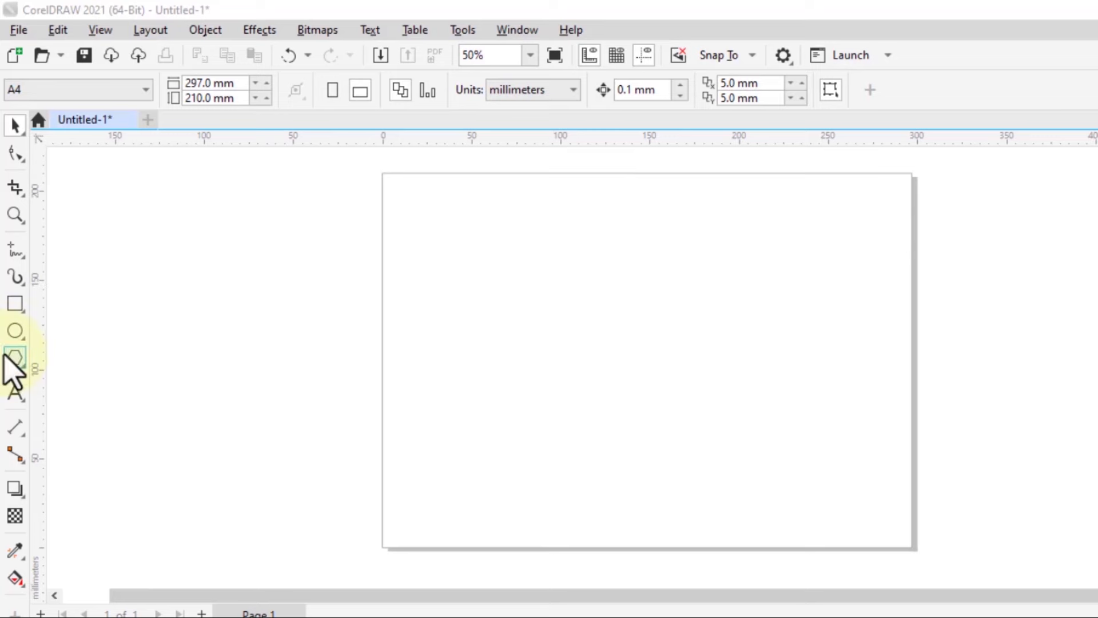
- Draw an upright ellipse about 75.6 mm wide and 99.7 mm high on the left half of the page and duplicate it
{"action": "left_click", "coordinate": [15, 331]}
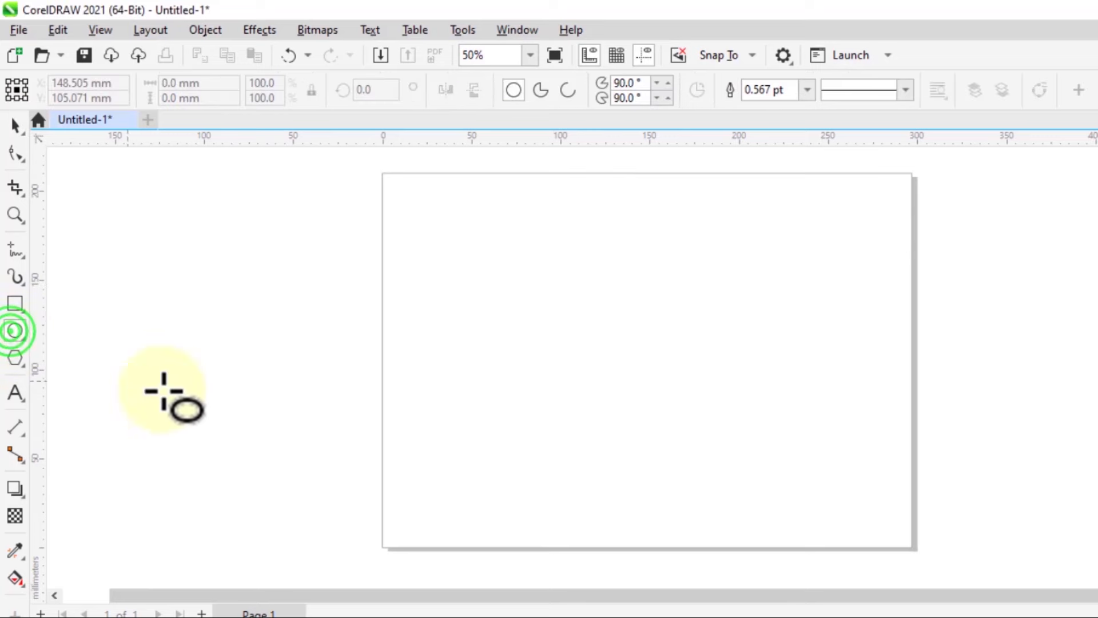
{"action": "left_click_drag", "start_coordinate": [466, 260], "coordinate": [601, 442]}
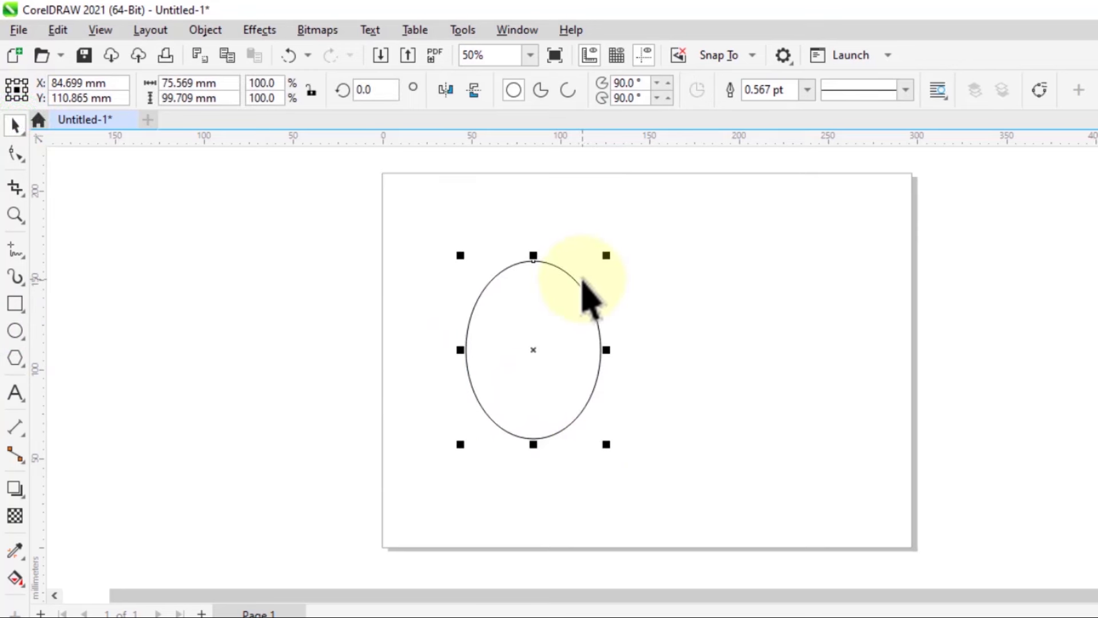
{"action": "key", "text": "ctrl+d"}
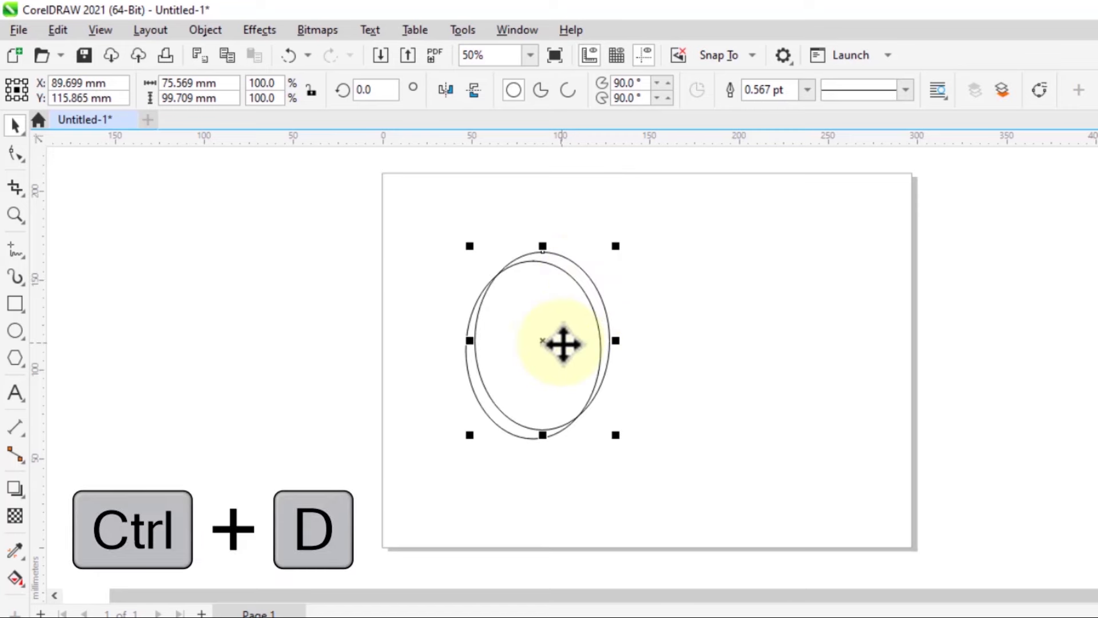
- Move the duplicate ellipse right so it partly overlaps the original at the same height, centred at about X 119.3 mm, Y 110.9 mm
{"action": "left_click_drag", "start_coordinate": [545, 339], "coordinate": [593, 358]}
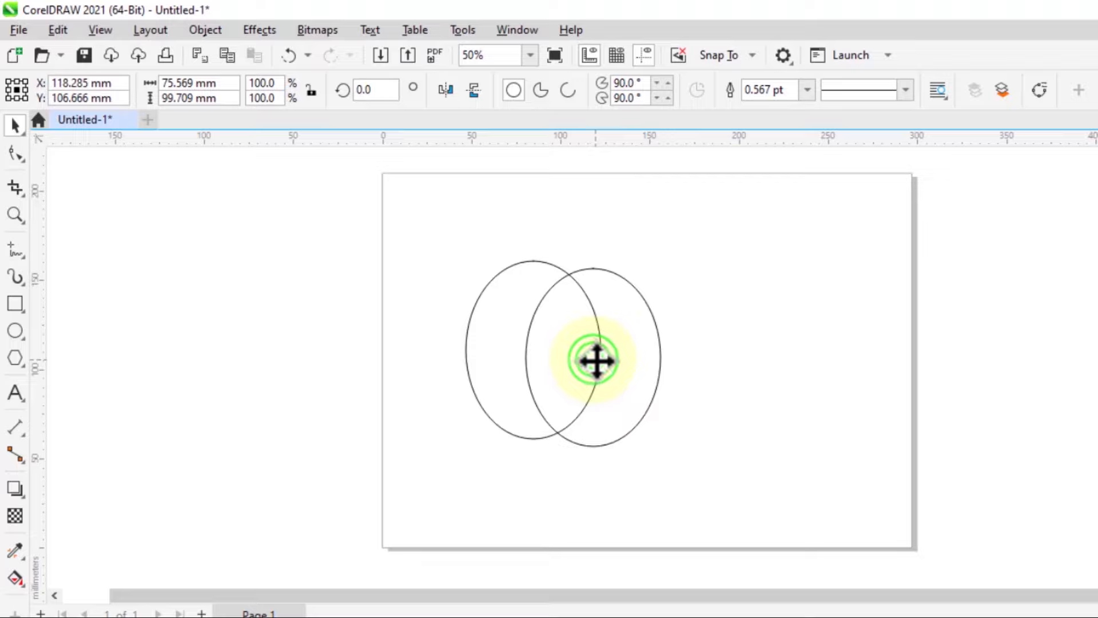
{"action": "left_click_drag", "start_coordinate": [594, 357], "coordinate": [594, 350]}
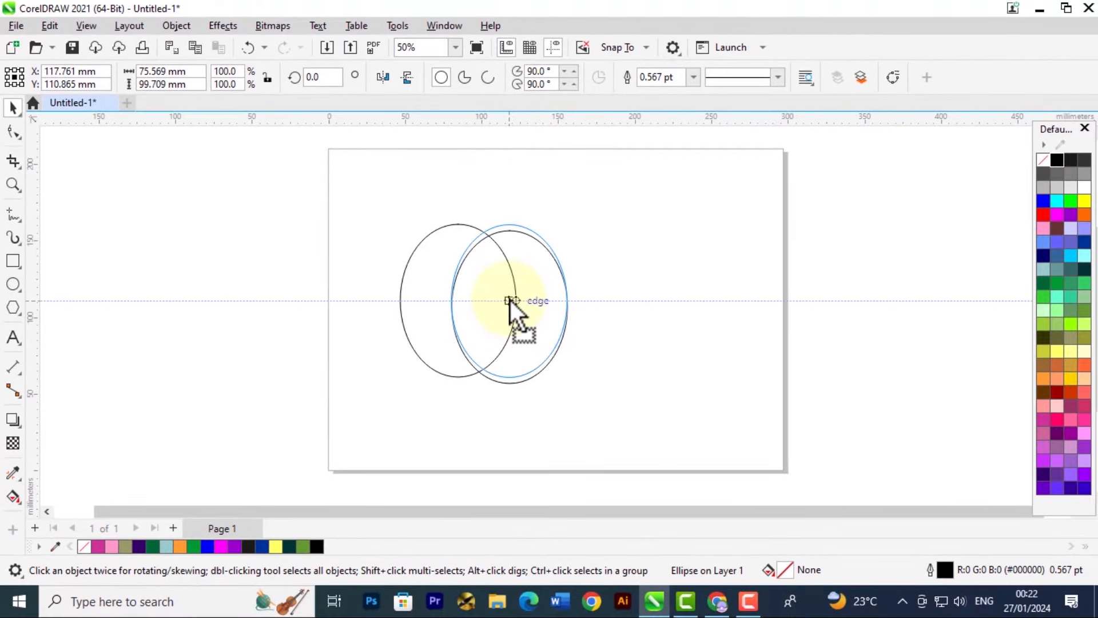
{"action": "left_click_drag", "start_coordinate": [511, 301], "coordinate": [513, 301]}
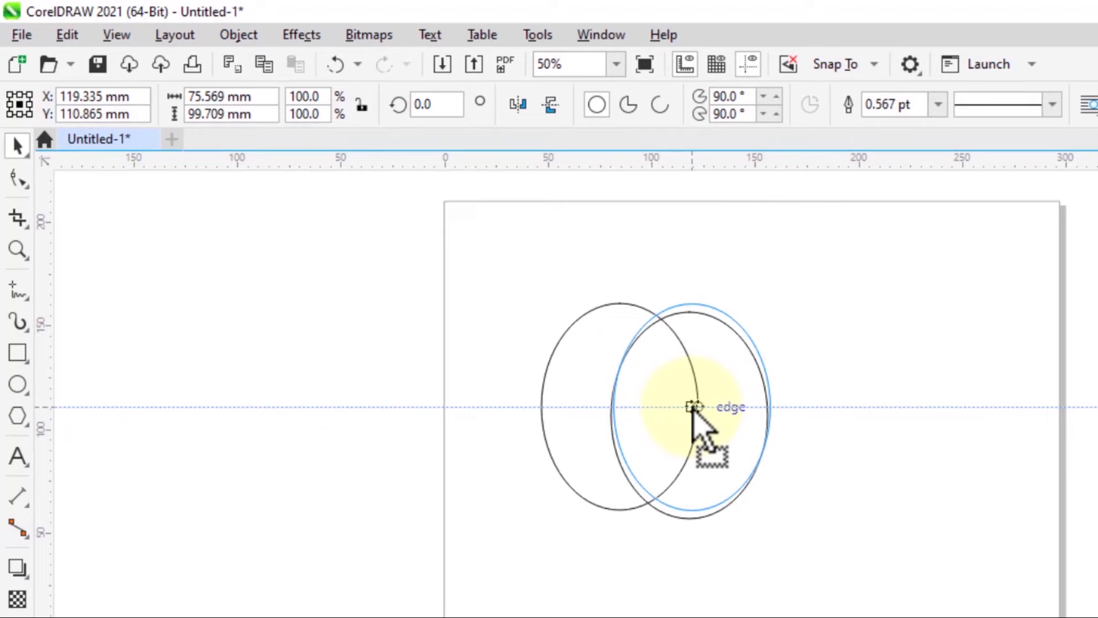
{"action": "left_click_drag", "start_coordinate": [694, 407], "coordinate": [694, 408]}
- Weld the two overlapping ellipses into a single outline and clear the selection
{"action": "left_click", "coordinate": [846, 422]}
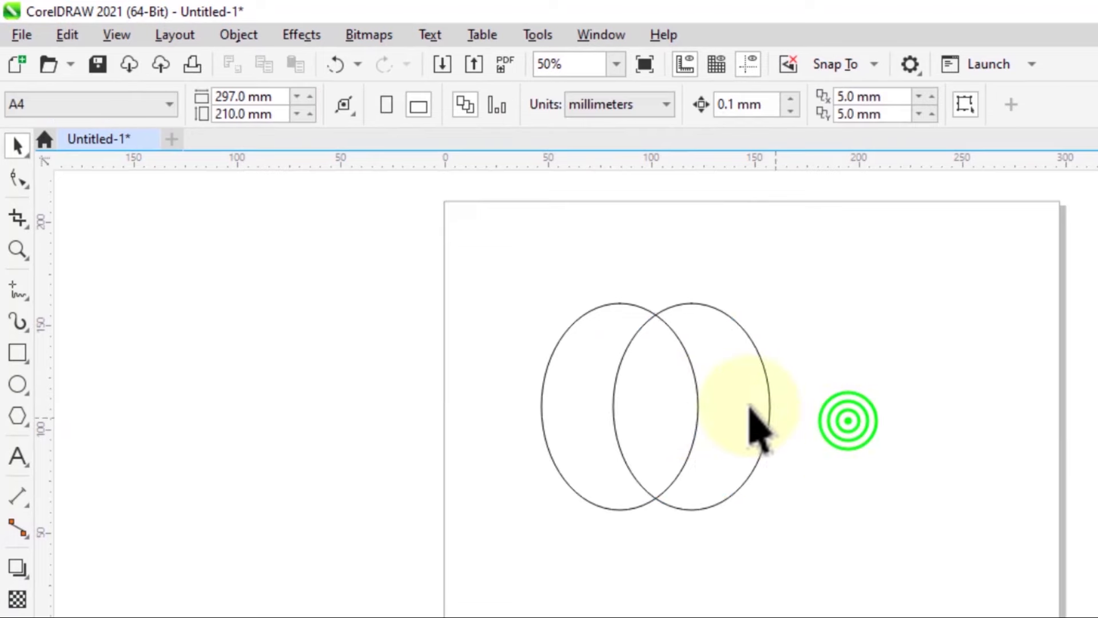
{"action": "left_click_drag", "start_coordinate": [482, 270], "coordinate": [876, 571]}
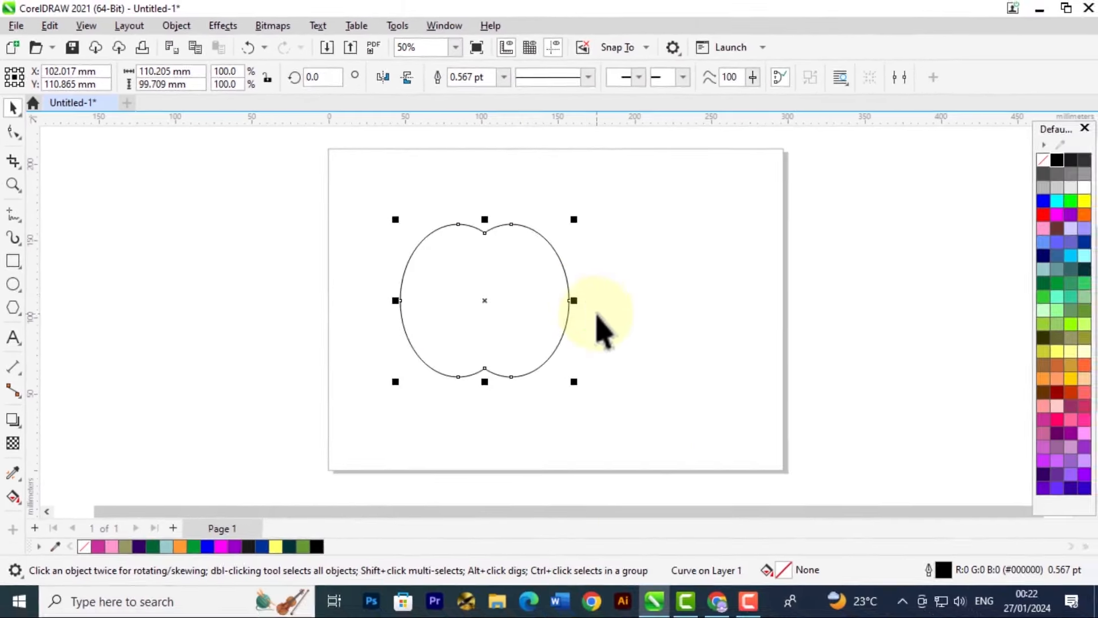
{"action": "left_click", "coordinate": [646, 332]}
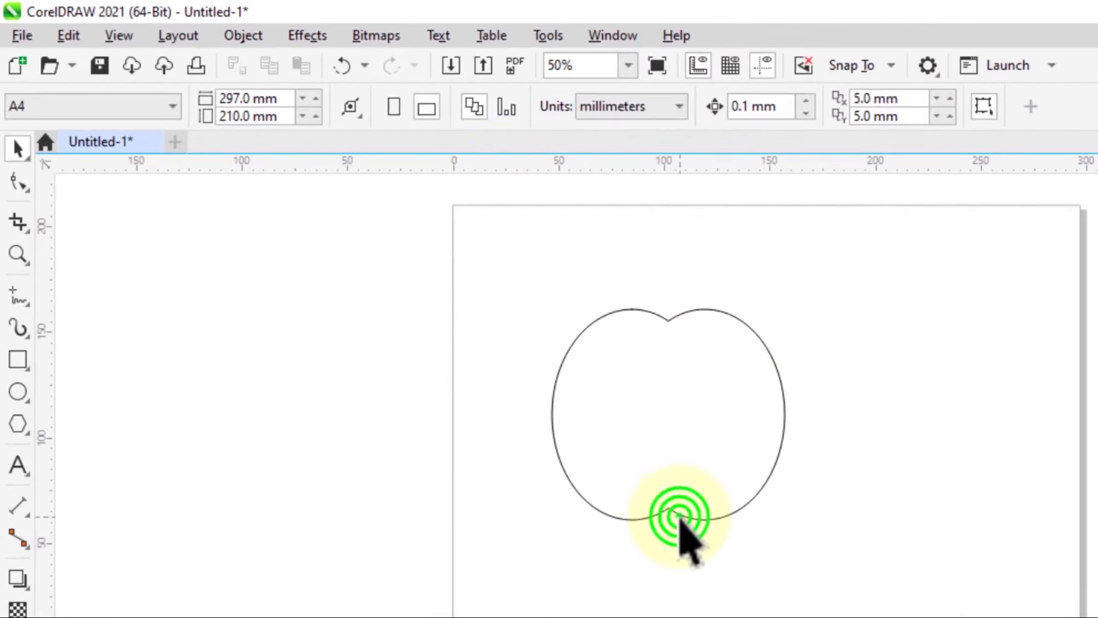
- Make the node at the outline's bottom notch symmetrical and move it slightly upward to deepen the notch
{"action": "left_click", "coordinate": [681, 518]}
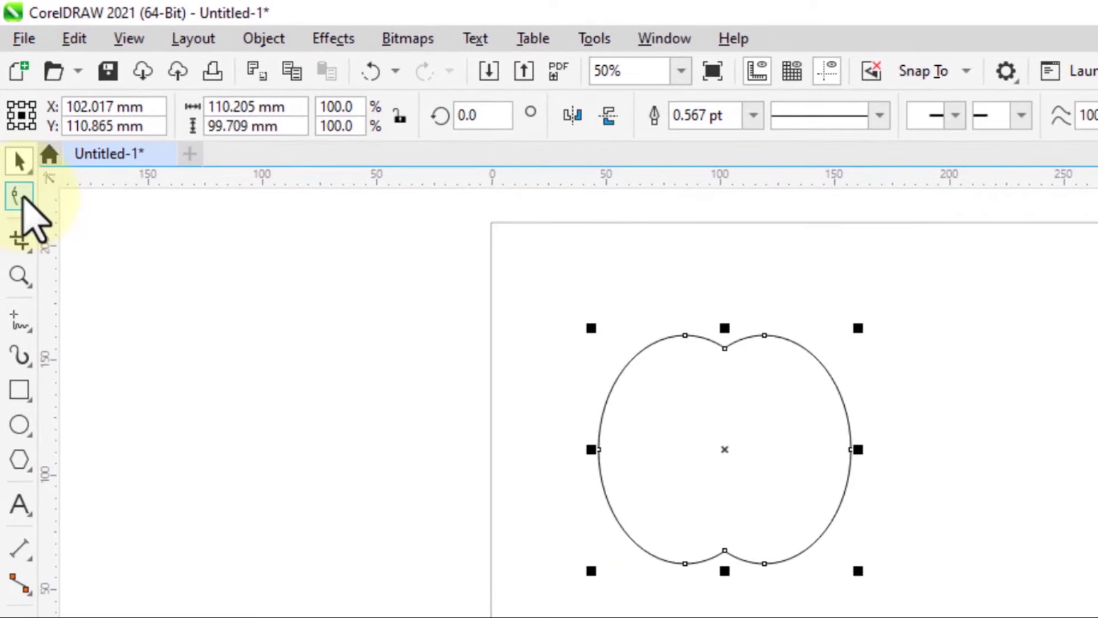
{"action": "left_click", "coordinate": [21, 196]}
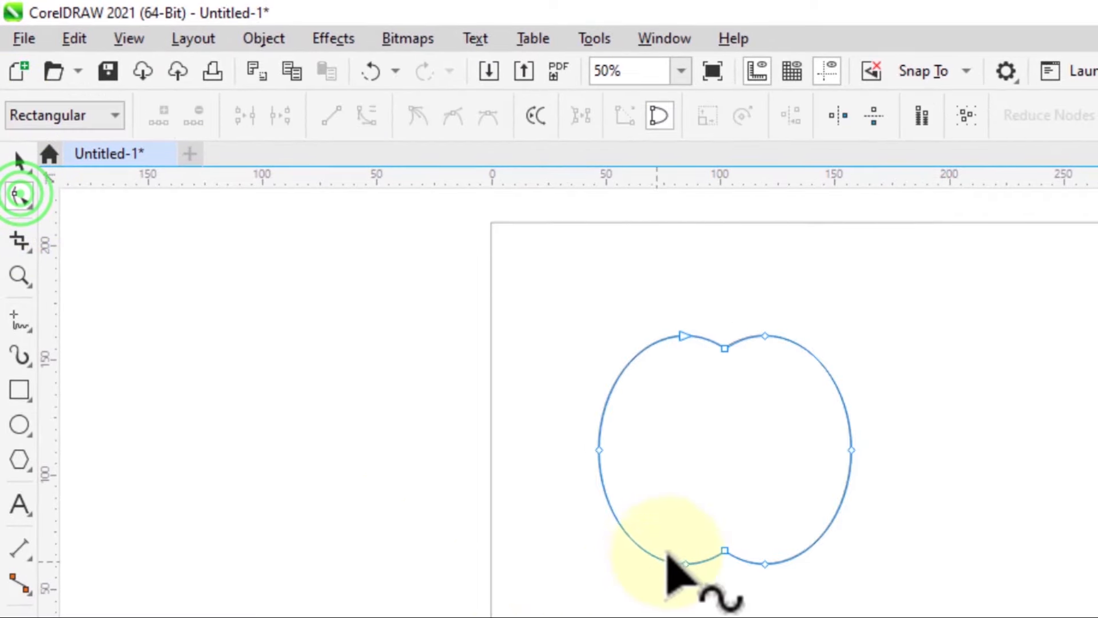
{"action": "left_click", "coordinate": [724, 551]}
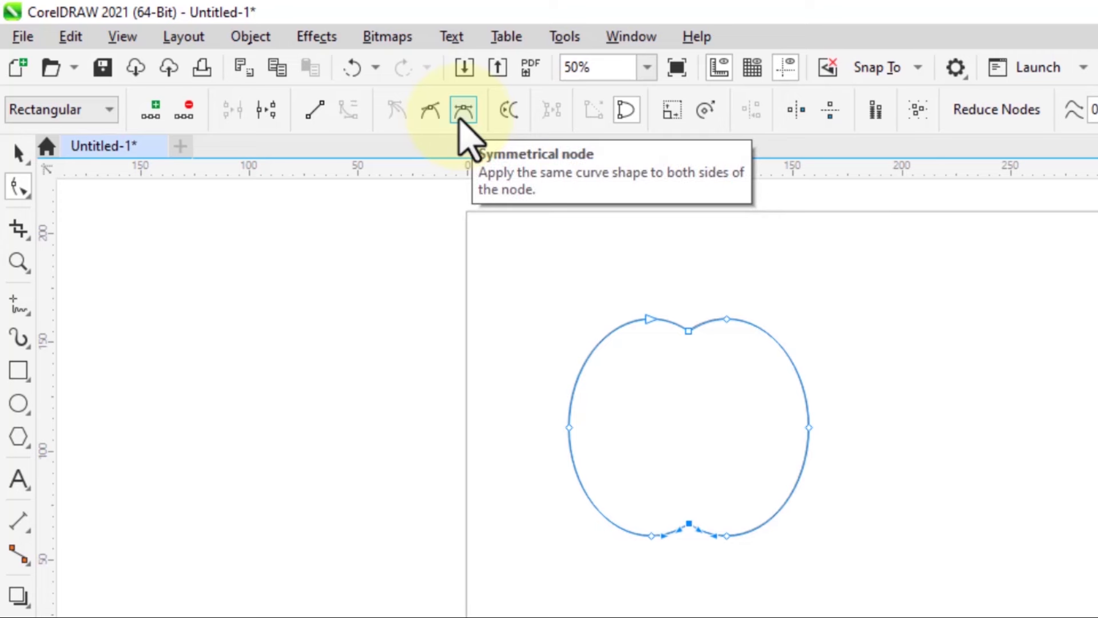
{"action": "left_click", "coordinate": [461, 112]}
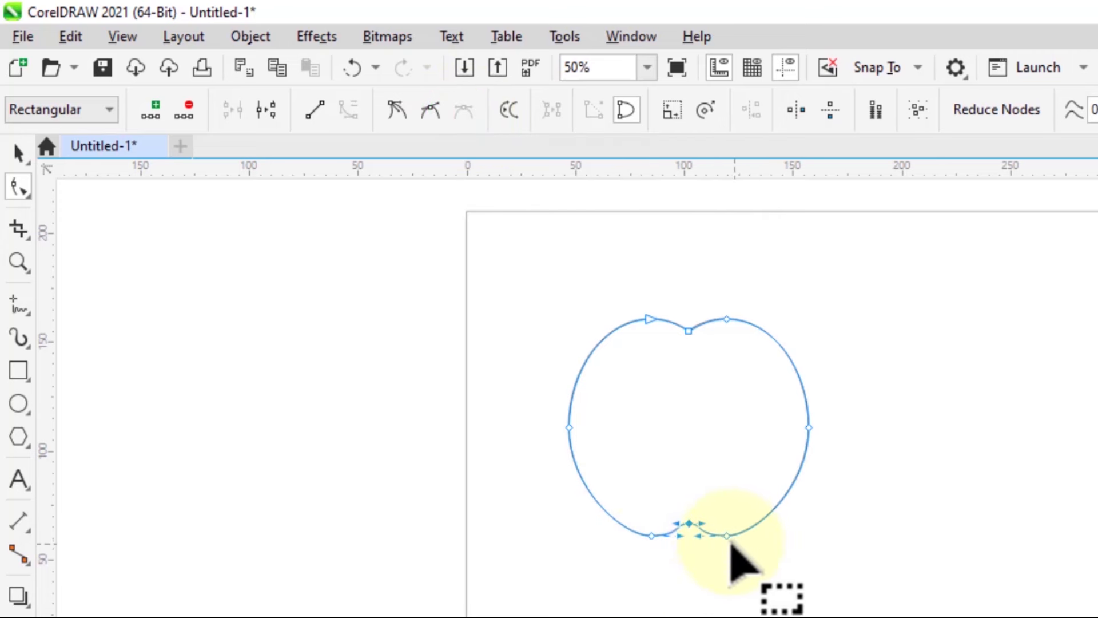
{"action": "left_click_drag", "start_coordinate": [689, 525], "coordinate": [689, 516]}
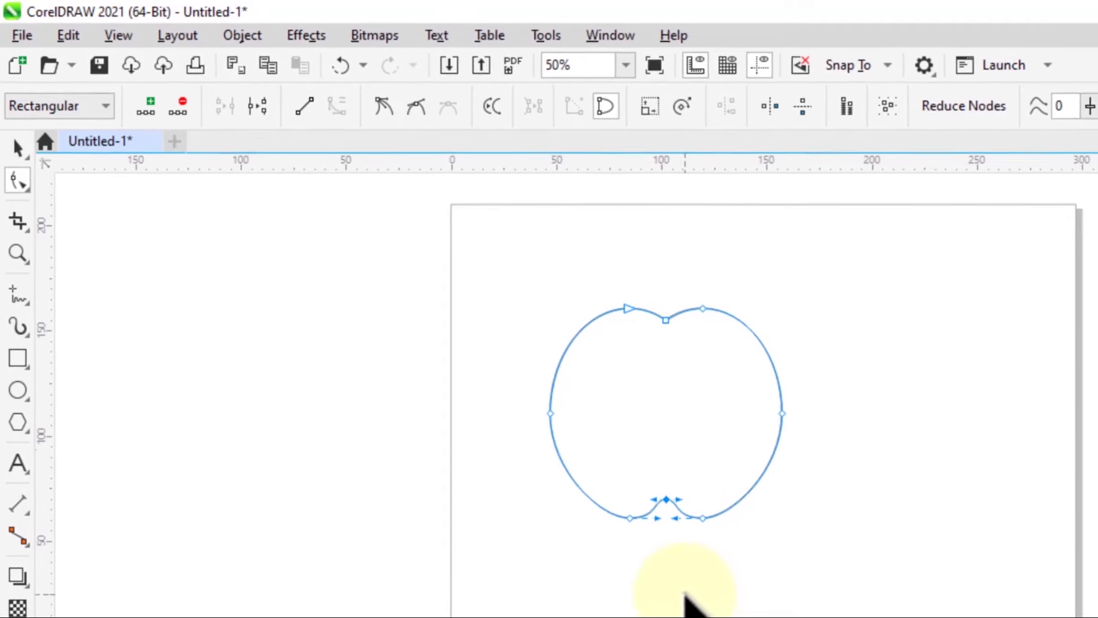
- Make the node at the outline's top notch symmetrical, move it slightly downward, and clear the selection
{"action": "left_click", "coordinate": [662, 315]}
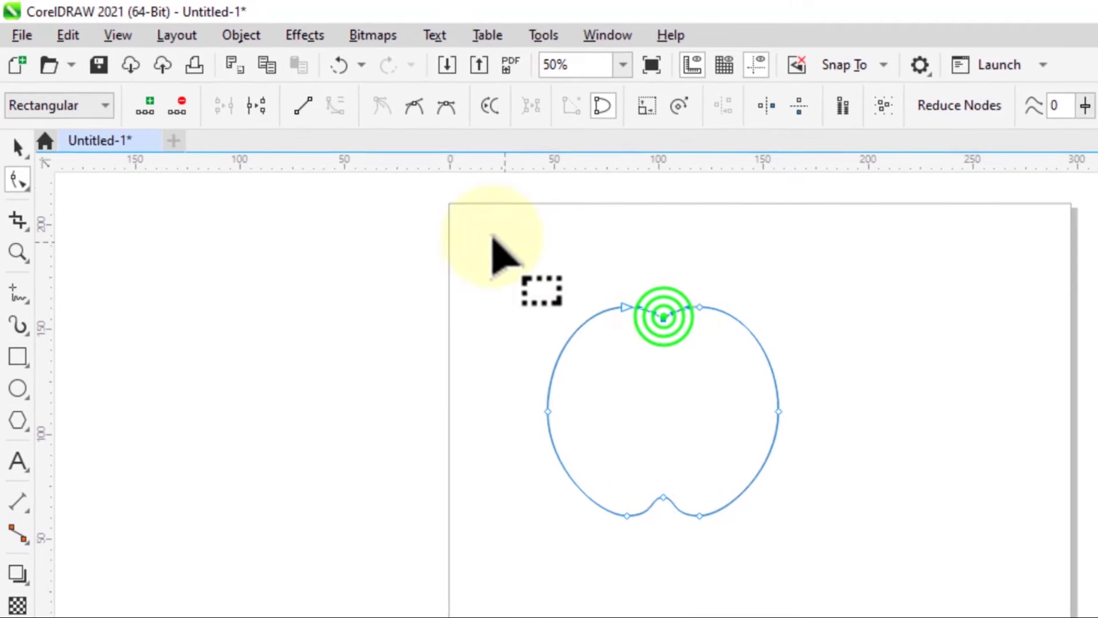
{"action": "left_click", "coordinate": [445, 107]}
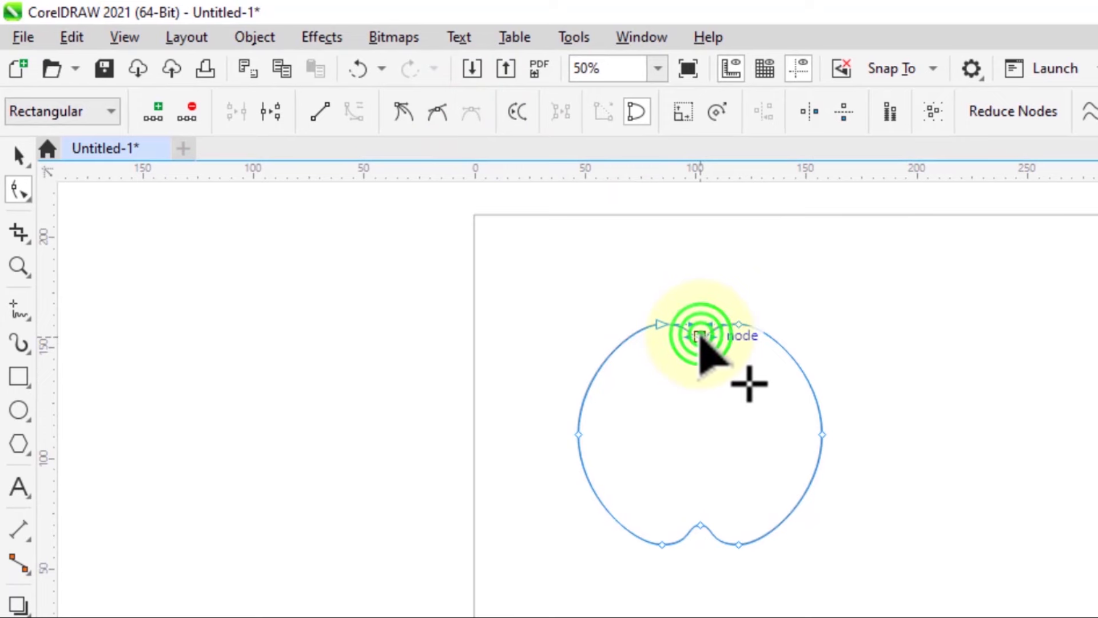
{"action": "left_click_drag", "start_coordinate": [699, 338], "coordinate": [700, 342]}
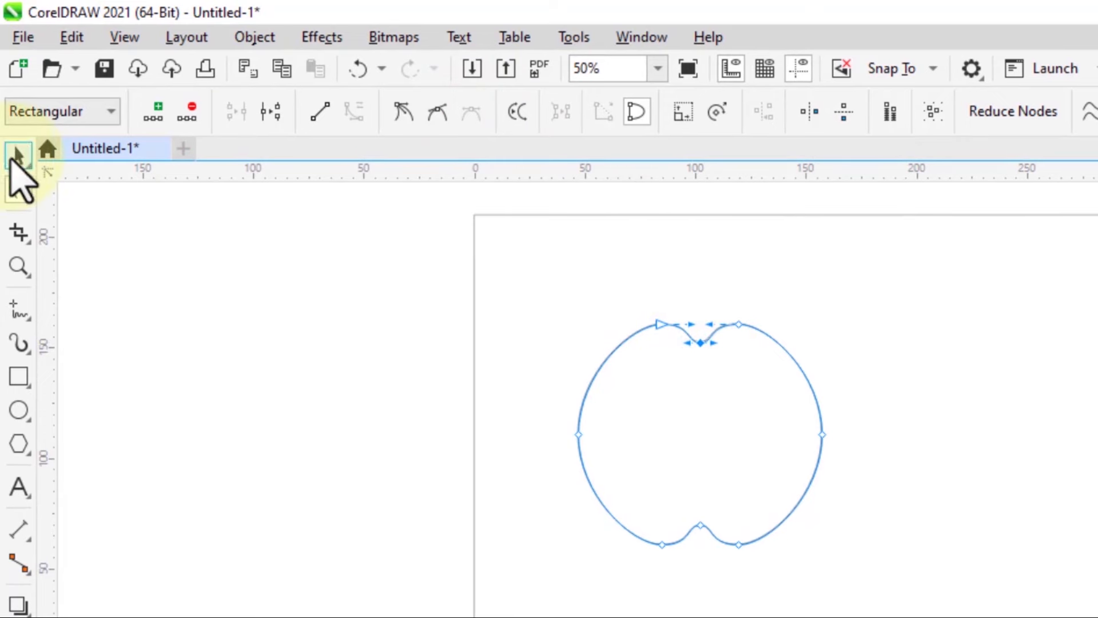
{"action": "left_click", "coordinate": [16, 154]}
{"action": "left_click", "coordinate": [943, 404]}
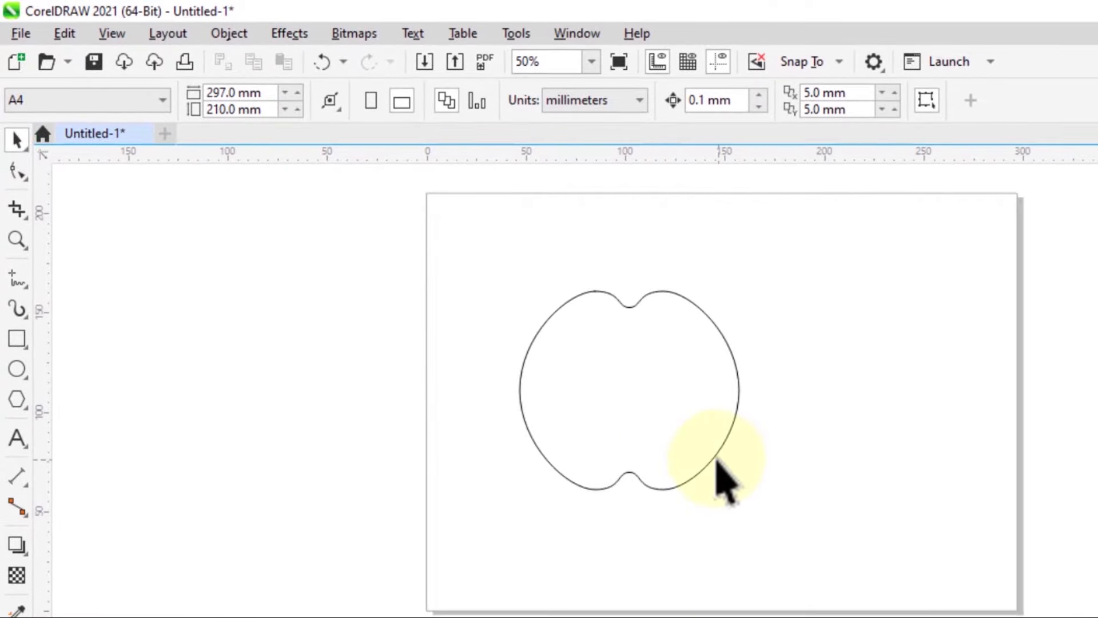
- Narrow the apple-shaped outline from its right side to about 96 mm wide, keeping its height, and clear the selection
{"action": "left_click", "coordinate": [715, 458]}
{"action": "left_click", "coordinate": [742, 389]}
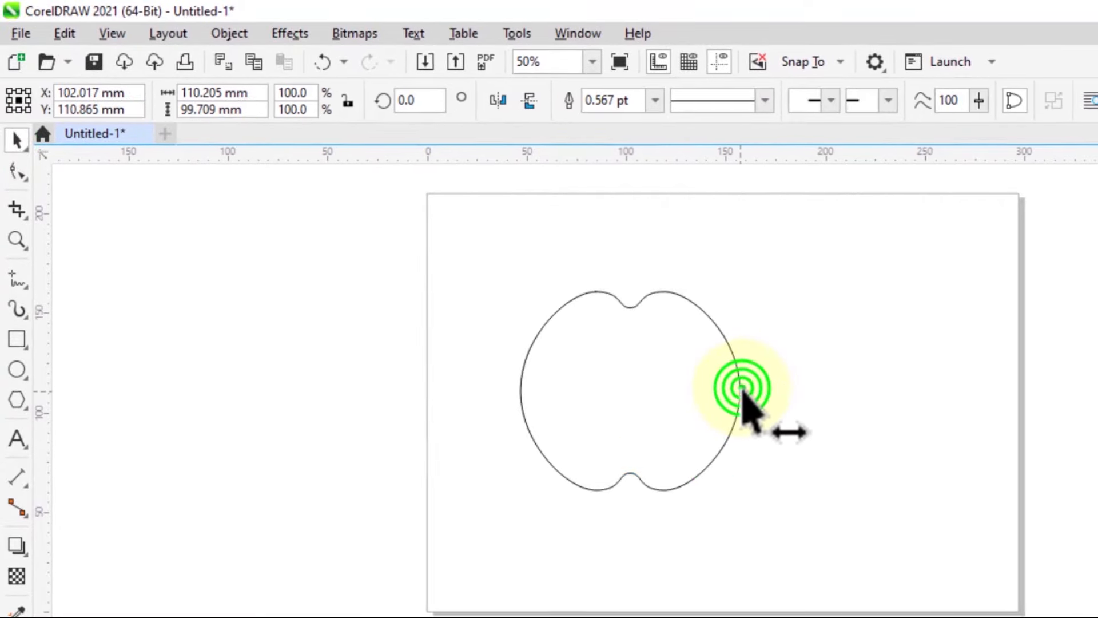
{"action": "left_click_drag", "start_coordinate": [742, 389], "coordinate": [715, 388]}
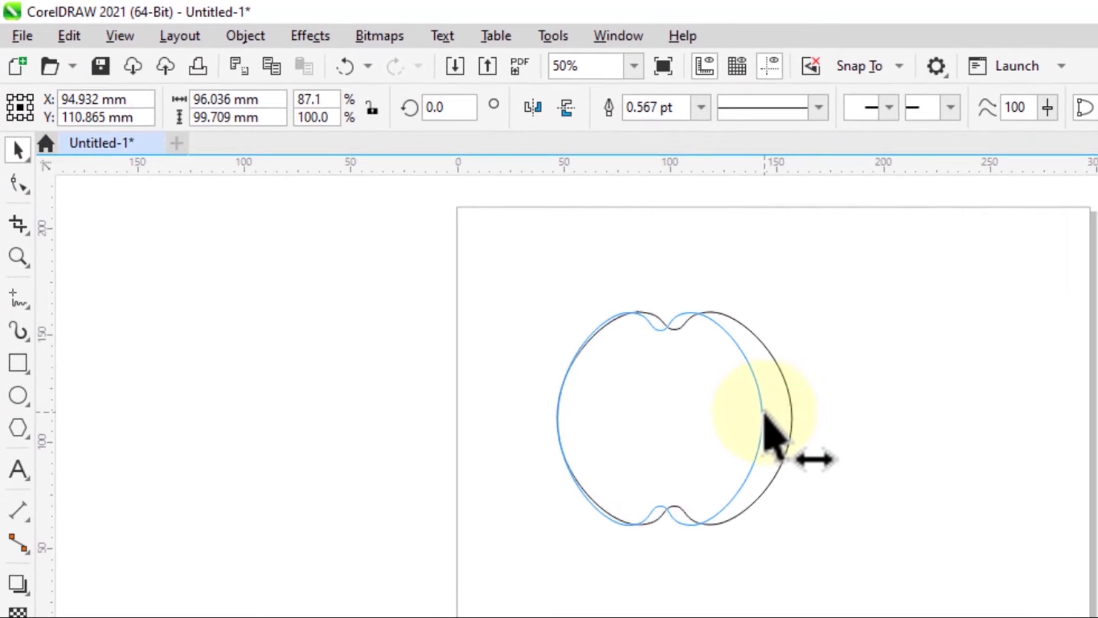
{"action": "left_click_drag", "start_coordinate": [766, 414], "coordinate": [768, 418]}
{"action": "left_click", "coordinate": [895, 458]}
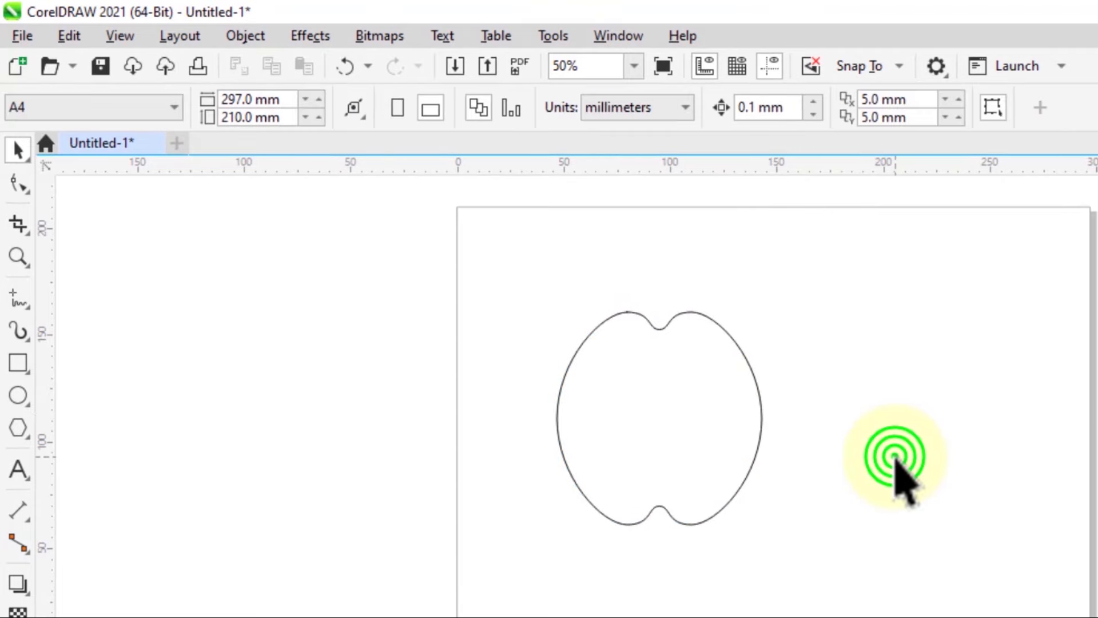
- Draw a perfect circle about 57.2 mm in diameter near the page's upper-right area, beside the apple outline
{"action": "left_click", "coordinate": [19, 393]}
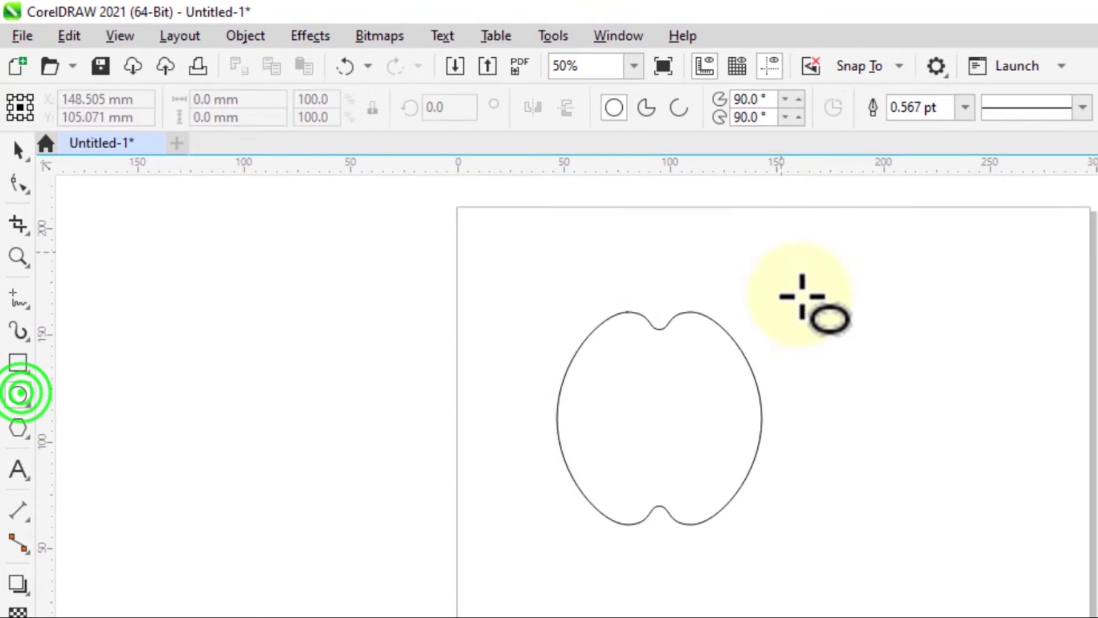
{"action": "left_click_drag", "start_coordinate": [879, 298], "coordinate": [986, 433]}
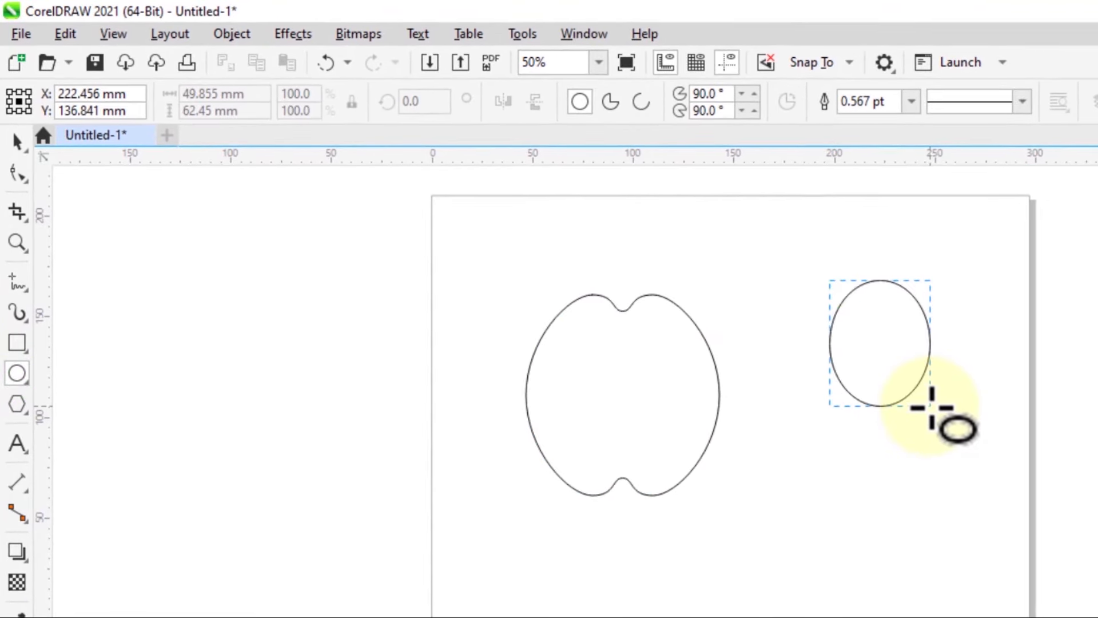
{"action": "left_click_drag", "start_coordinate": [932, 407], "coordinate": [911, 395]}
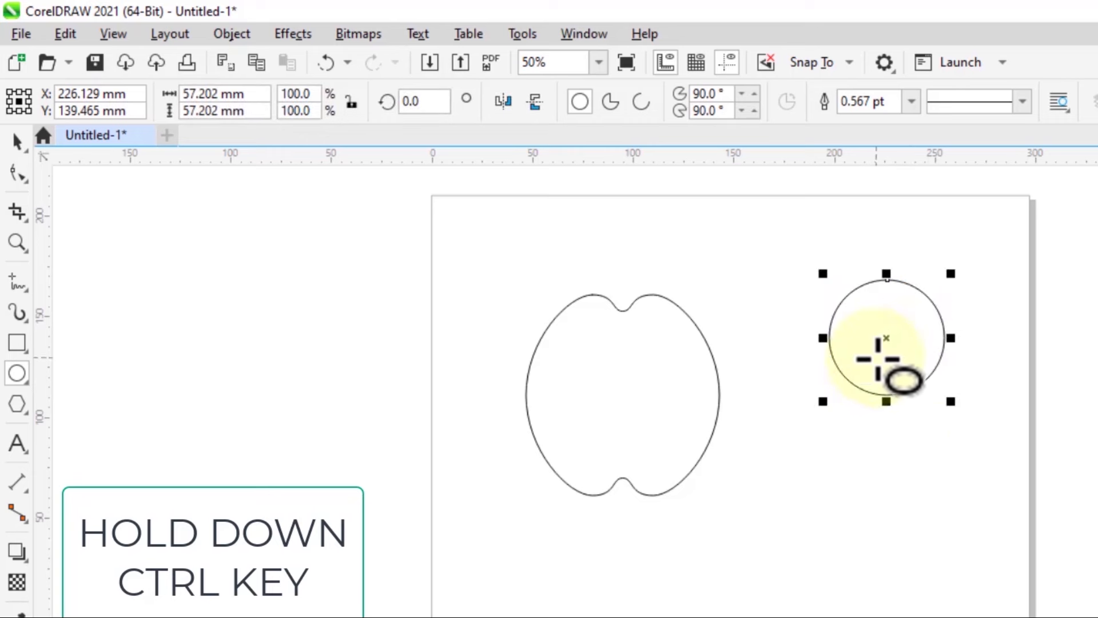
- Duplicate the circle and move the copy over the apple outline's right edge, centred at about X 150.8 mm, Y 115.6 mm
{"action": "key", "text": "ctrl+d"}
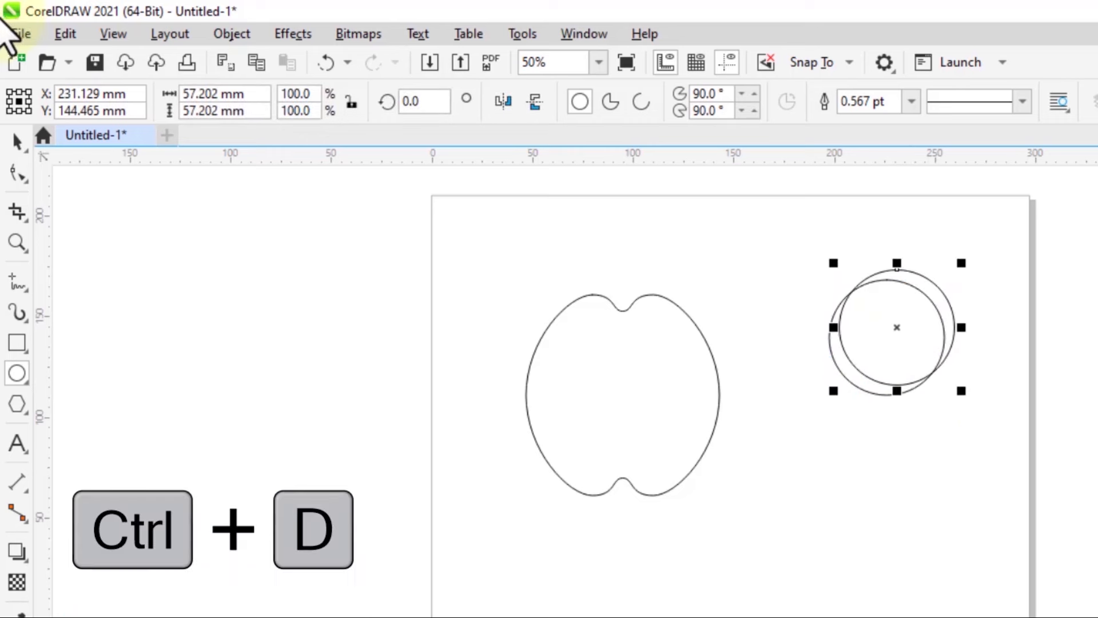
{"action": "left_click", "coordinate": [18, 140]}
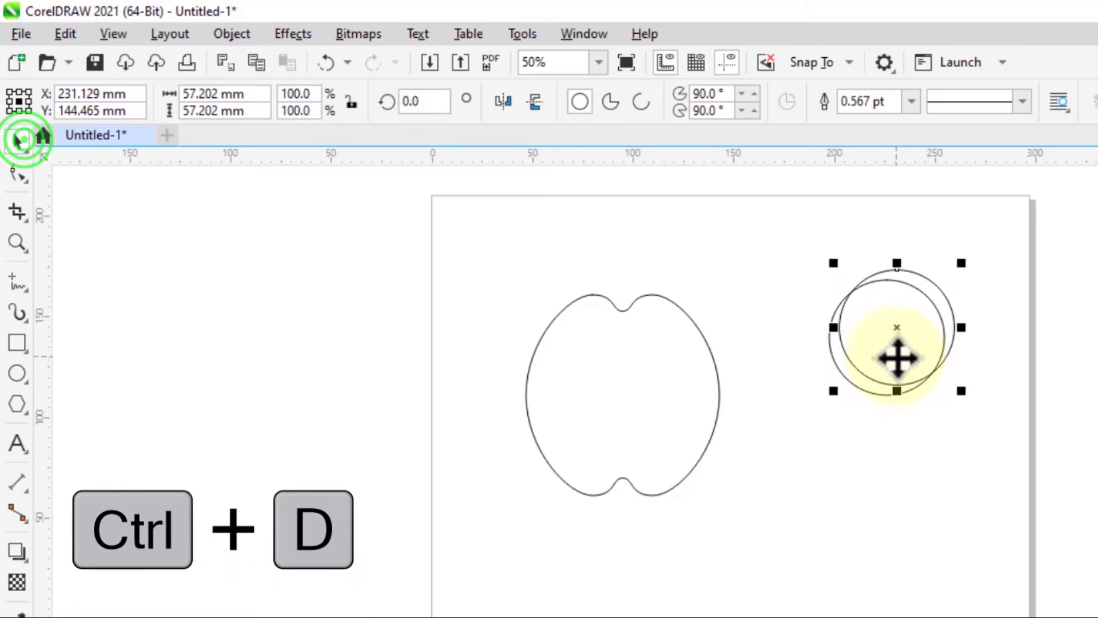
{"action": "left_click_drag", "start_coordinate": [903, 333], "coordinate": [735, 387]}
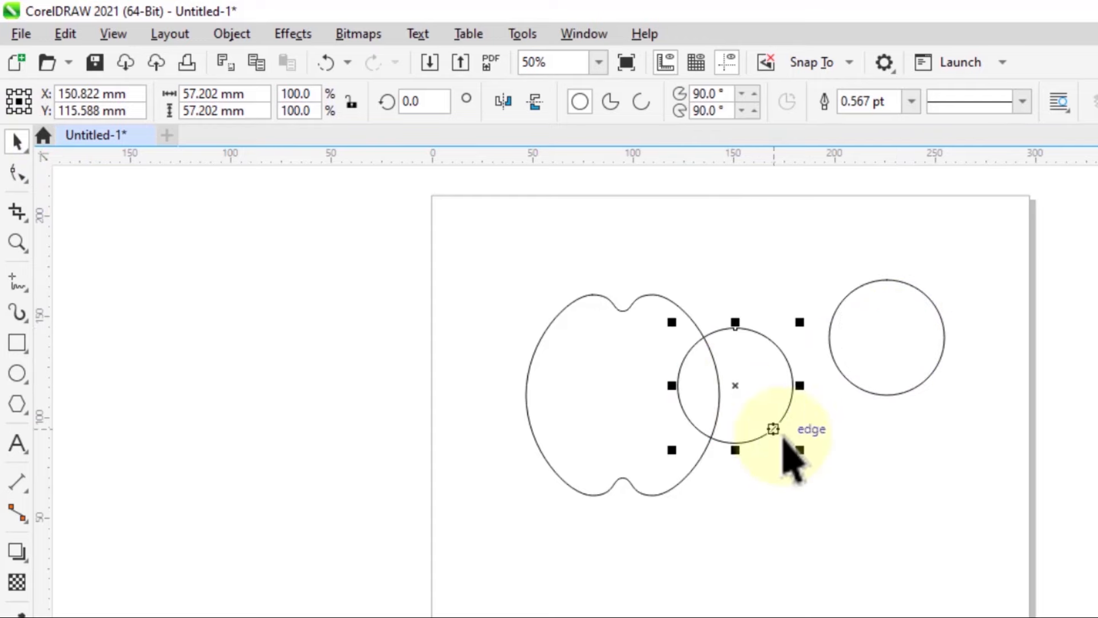
- Cut the bite out of the apple outline with the overlapping circle using Back minus front, and clear the selection
{"action": "left_click", "coordinate": [849, 465]}
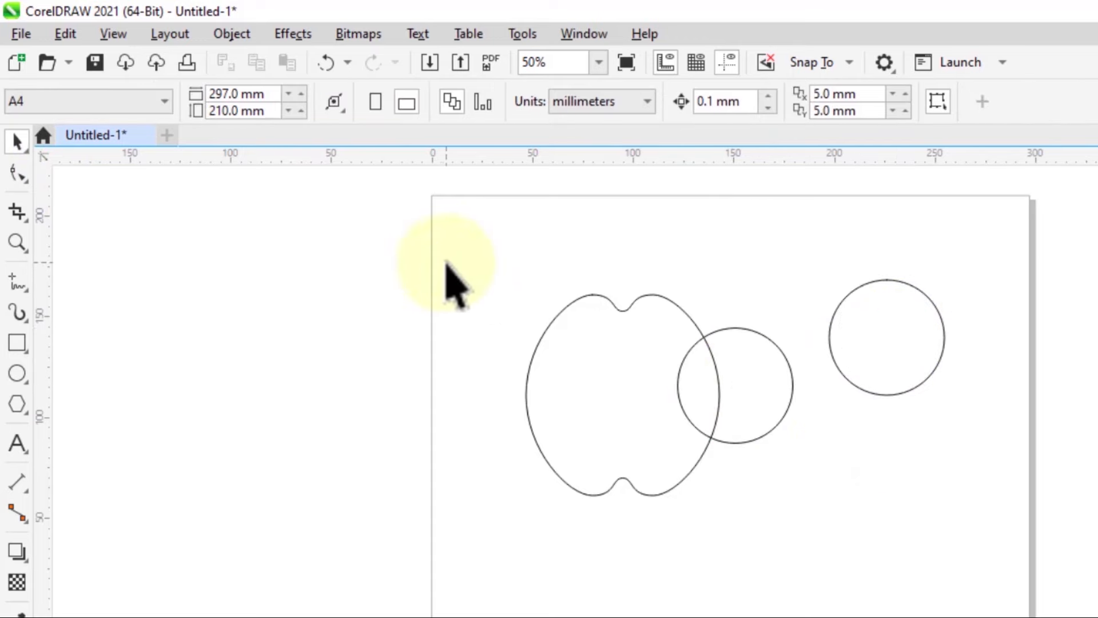
{"action": "left_click_drag", "start_coordinate": [445, 260], "coordinate": [804, 509]}
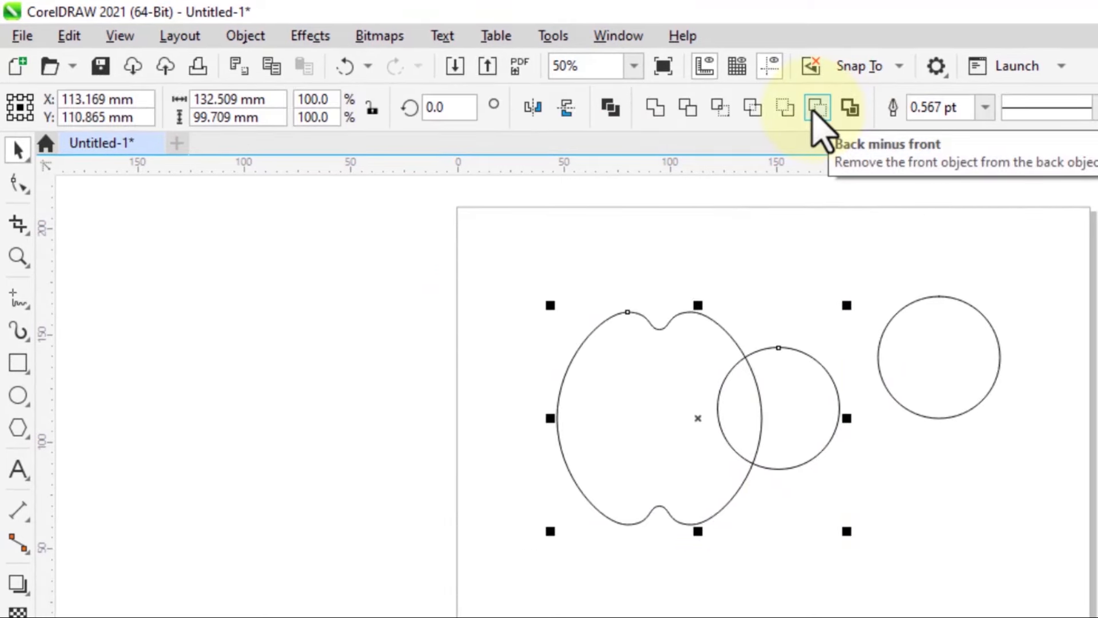
{"action": "left_click", "coordinate": [817, 108]}
{"action": "left_click", "coordinate": [834, 490]}
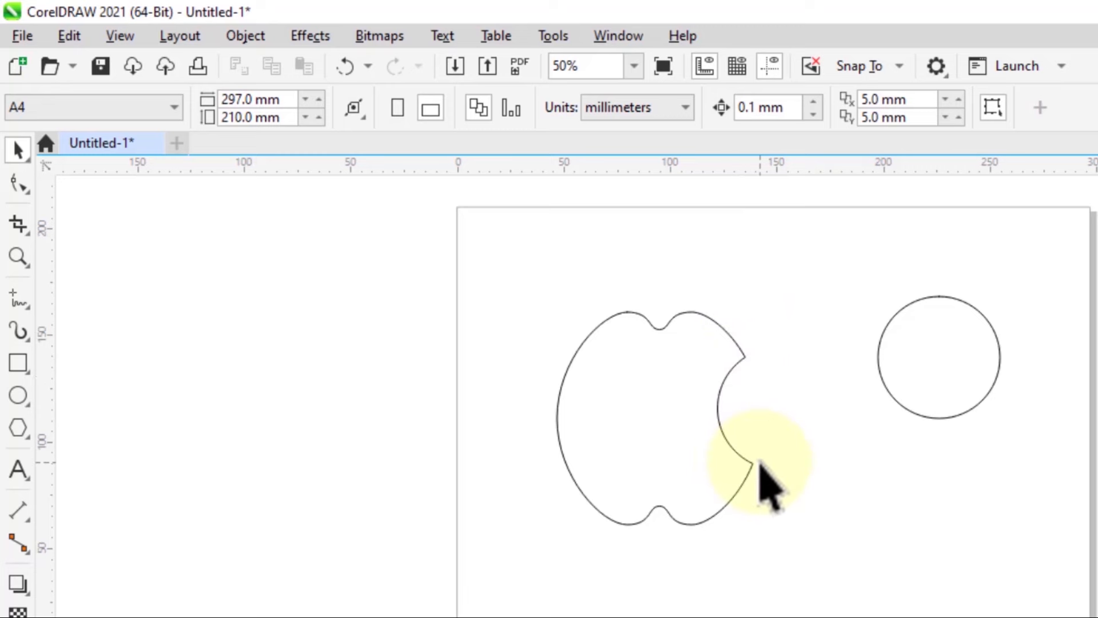
- Move the remaining circle to about X 206.5 mm, Y 135.5 mm, and place a duplicate overlapping its right side at about X 250 mm, Y 131.9 mm
{"action": "left_click_drag", "start_coordinate": [967, 366], "coordinate": [909, 352]}
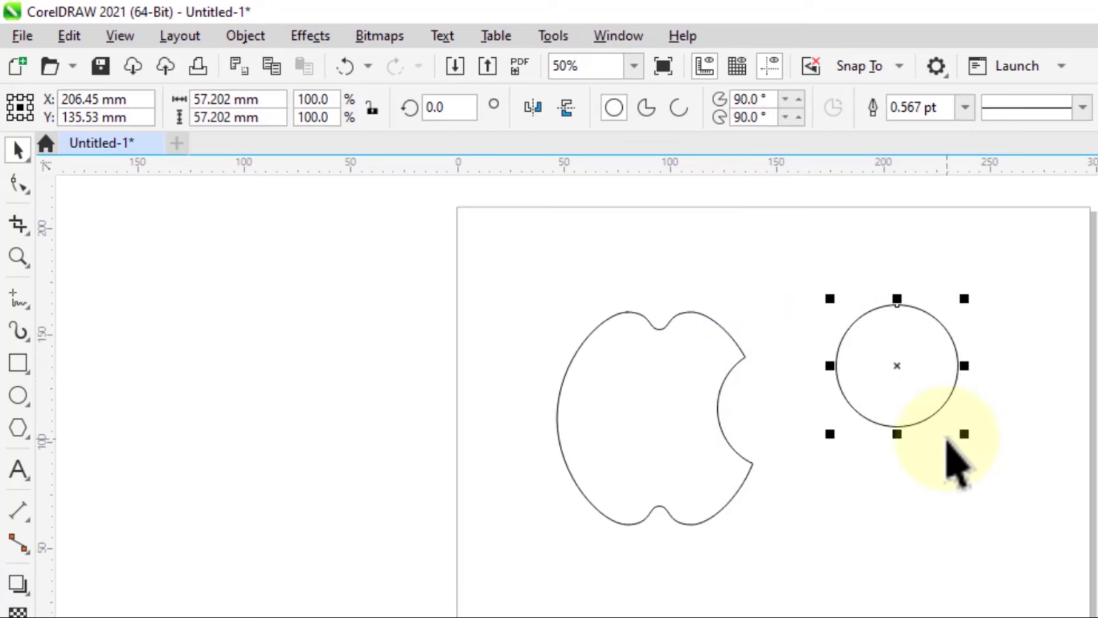
{"action": "key", "text": "ctrl+d"}
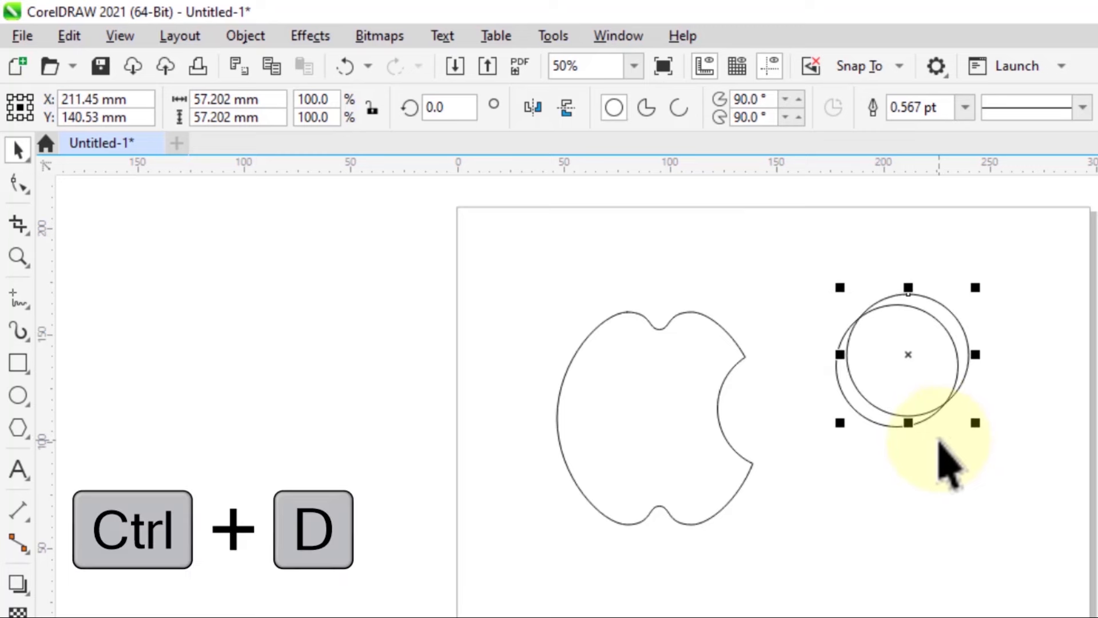
{"action": "left_click_drag", "start_coordinate": [910, 356], "coordinate": [991, 373]}
{"action": "left_click", "coordinate": [978, 375]}
{"action": "left_click", "coordinate": [986, 464]}
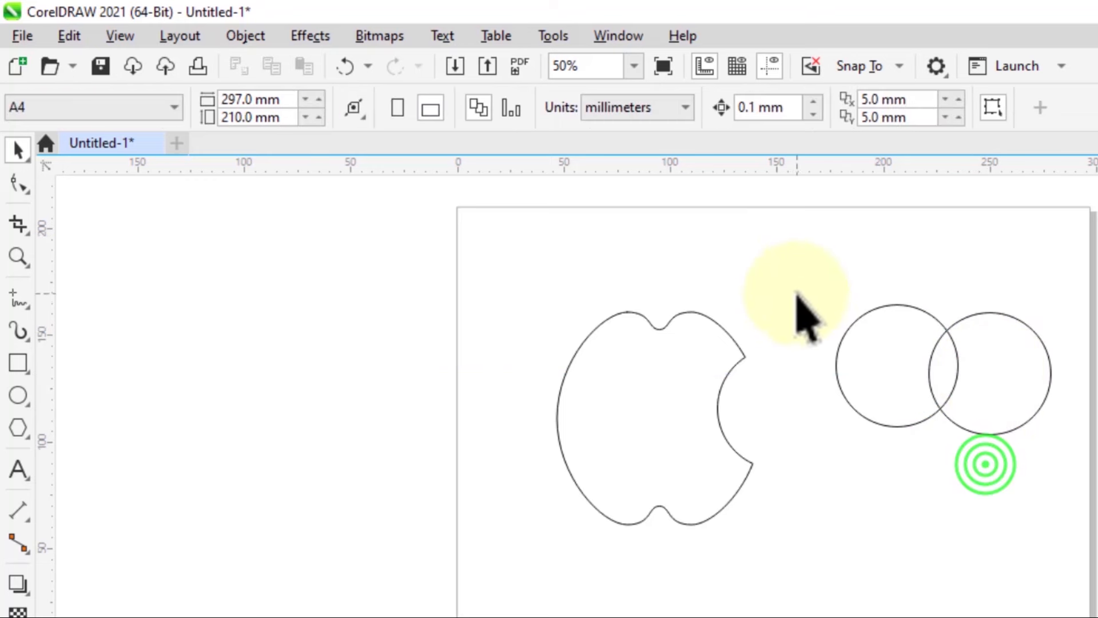
- Create a leaf shape from the intersection of the two overlapping circles and delete both original circles
{"action": "left_click_drag", "start_coordinate": [780, 279], "coordinate": [1087, 475]}
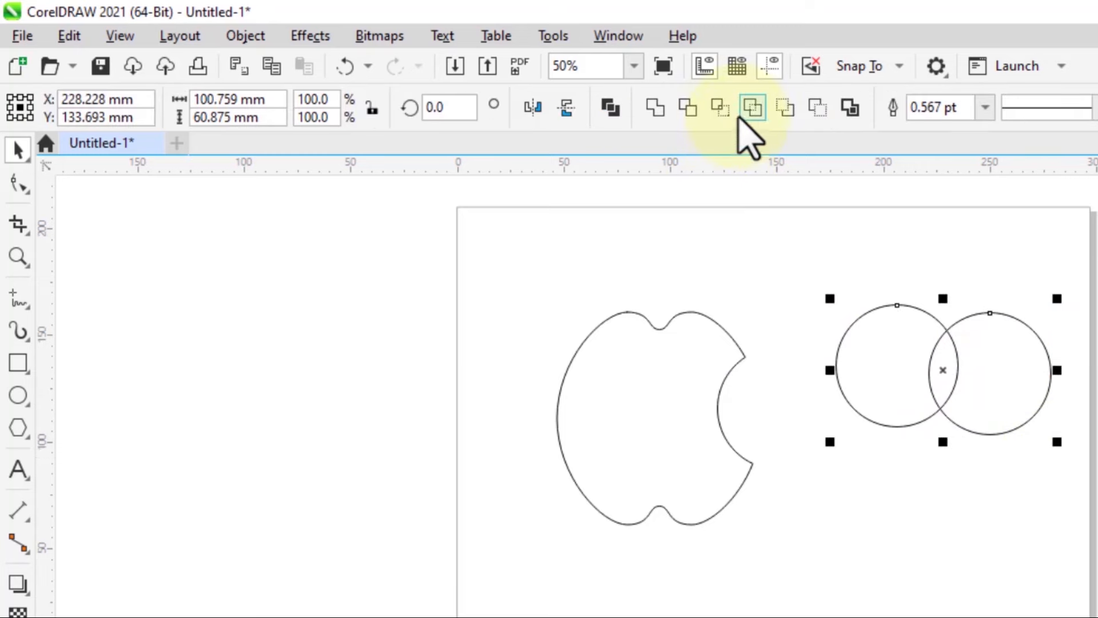
{"action": "left_click", "coordinate": [726, 110]}
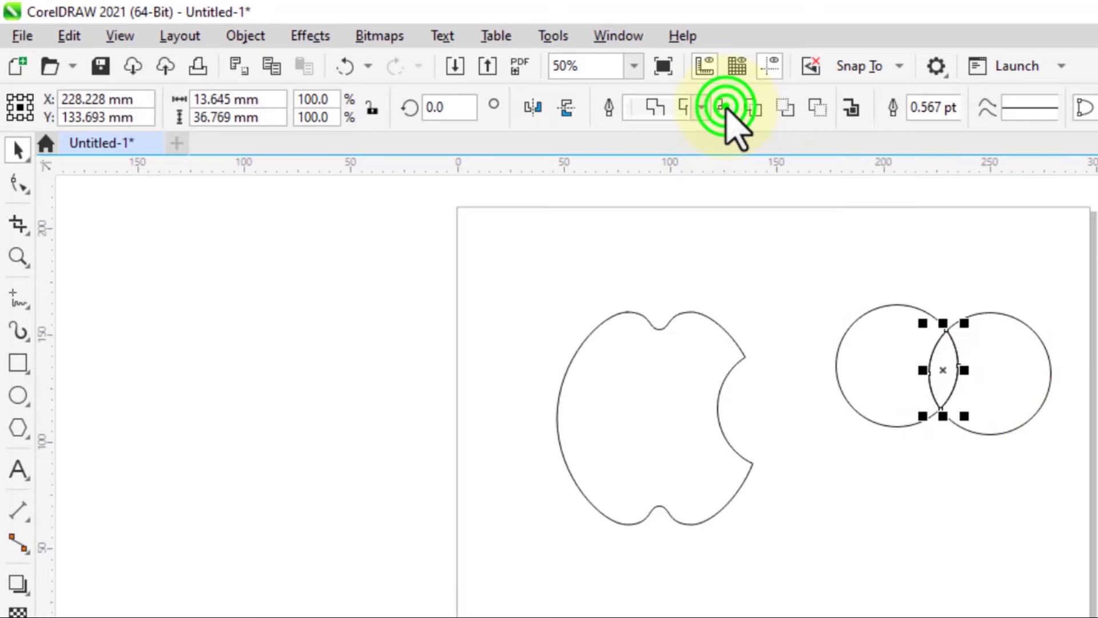
{"action": "left_click", "coordinate": [997, 390]}
{"action": "key", "text": "Delete"}
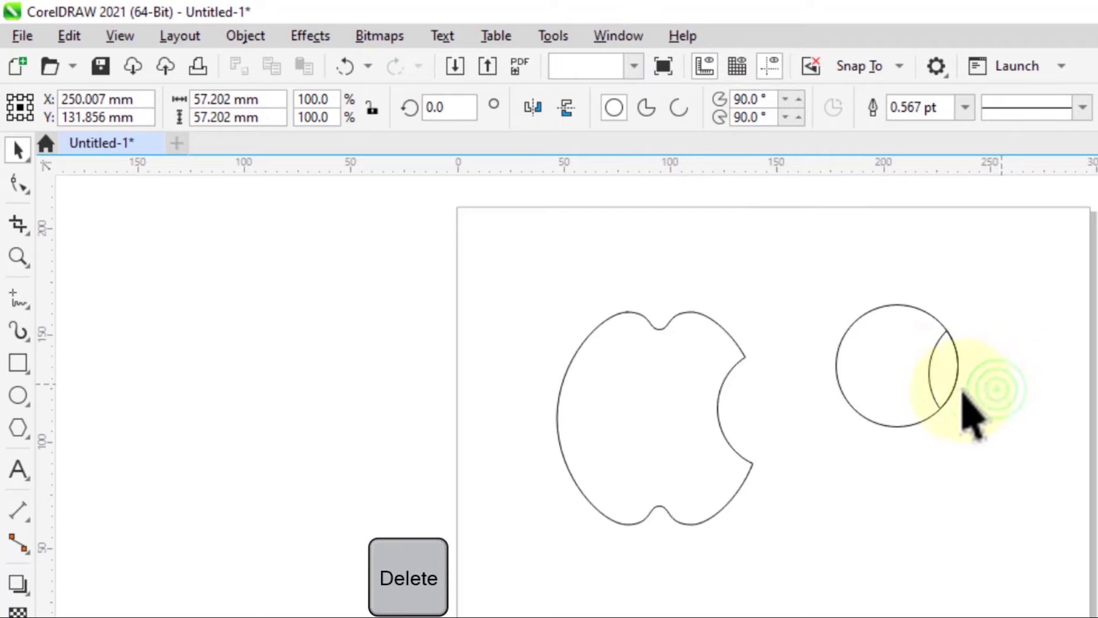
{"action": "left_click", "coordinate": [897, 369]}
{"action": "key", "text": "Delete"}
- Place the leaf above the apple's top notch, rotated to about 340.3° and centred at about X 100.5 mm, Y 177.4 mm
{"action": "left_click_drag", "start_coordinate": [938, 374], "coordinate": [662, 291]}
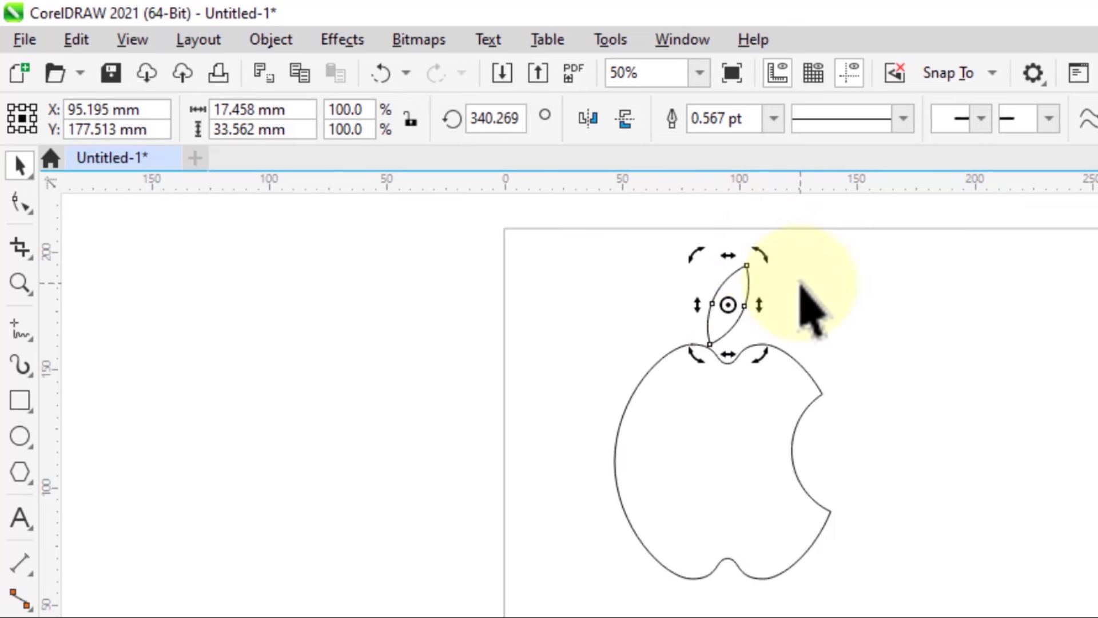
{"action": "key", "text": "Right"}
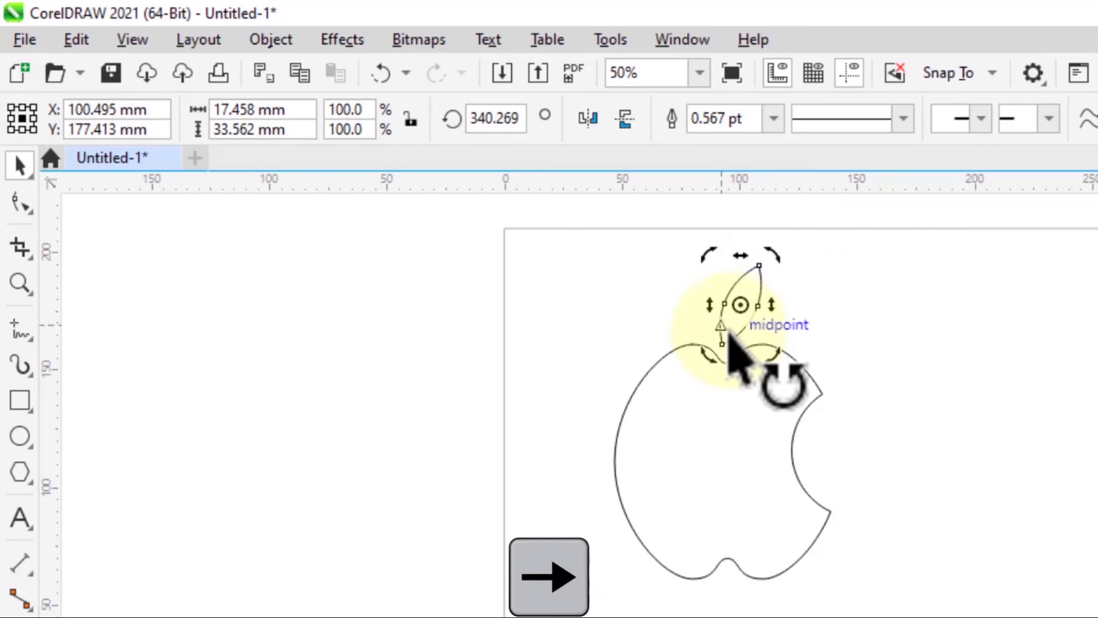
{"action": "left_click", "coordinate": [821, 292]}
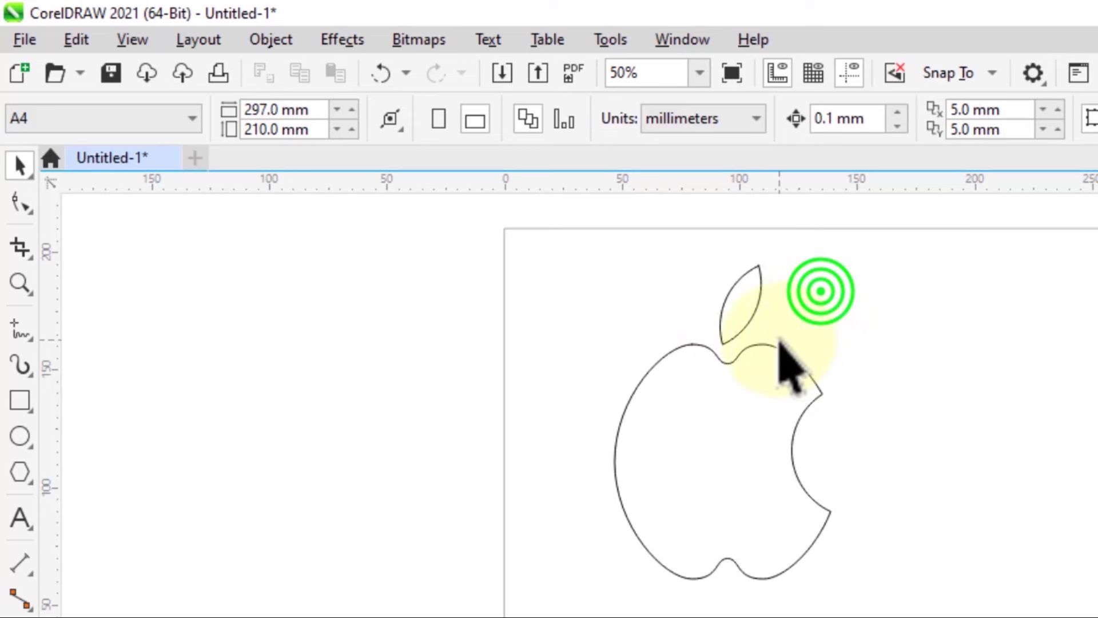
- Scale the leaf down slightly from its upper-right corner and clear the selection
{"action": "left_click", "coordinate": [748, 279]}
{"action": "left_click_drag", "start_coordinate": [767, 256], "coordinate": [770, 264]}
{"action": "left_click", "coordinate": [842, 328]}
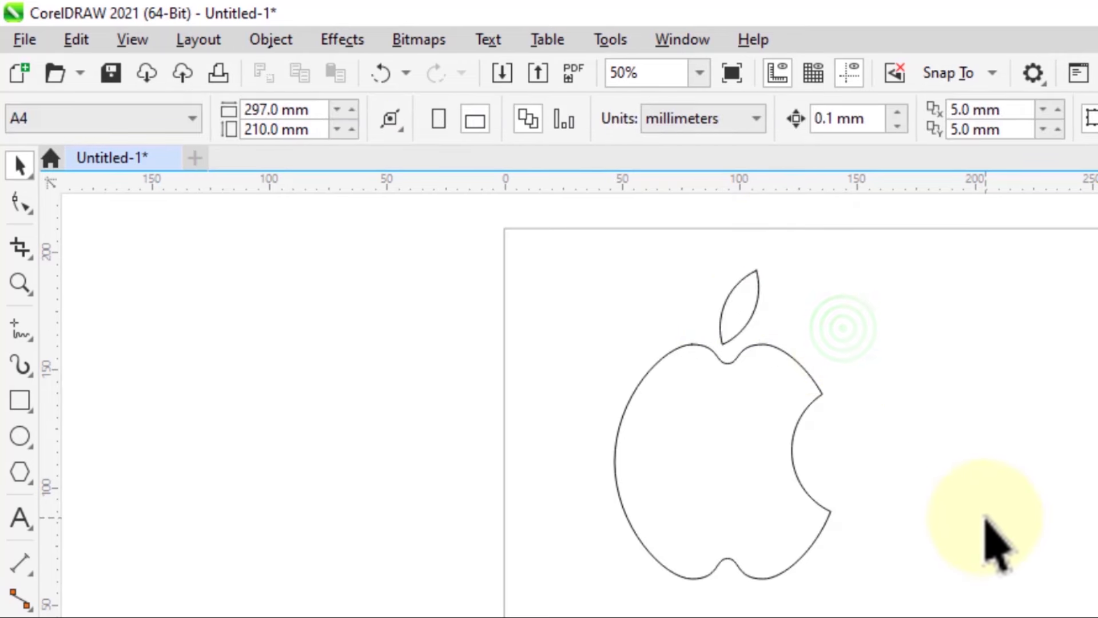
- Fill both the apple and the leaf with black and clear the selection
{"action": "key", "text": "ctrl+a"}
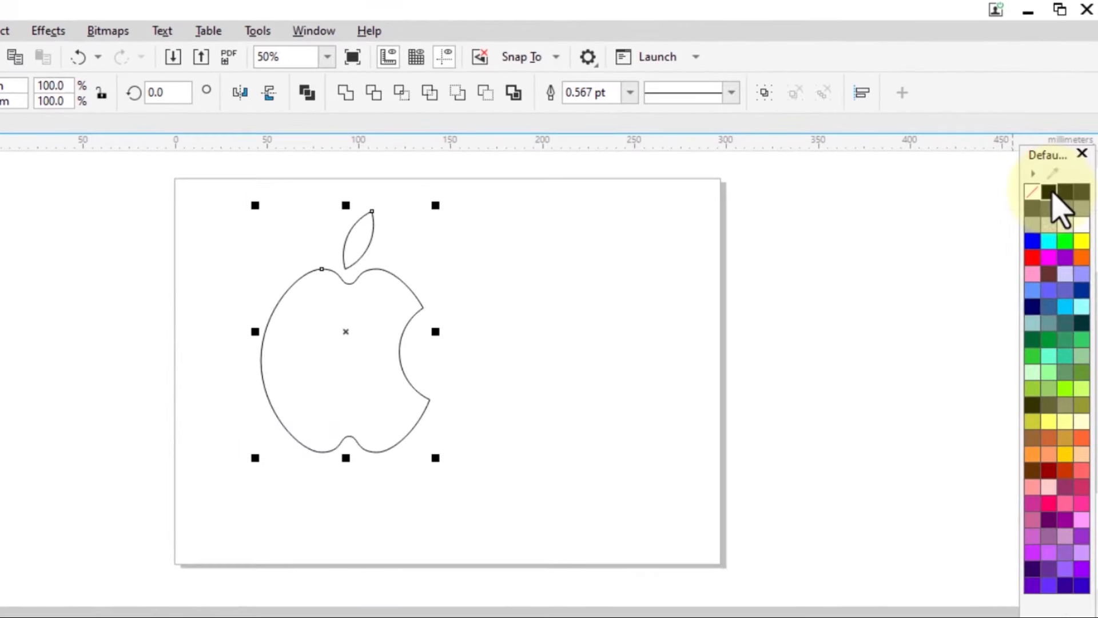
{"action": "left_click", "coordinate": [1097, 165]}
{"action": "left_click", "coordinate": [606, 236]}
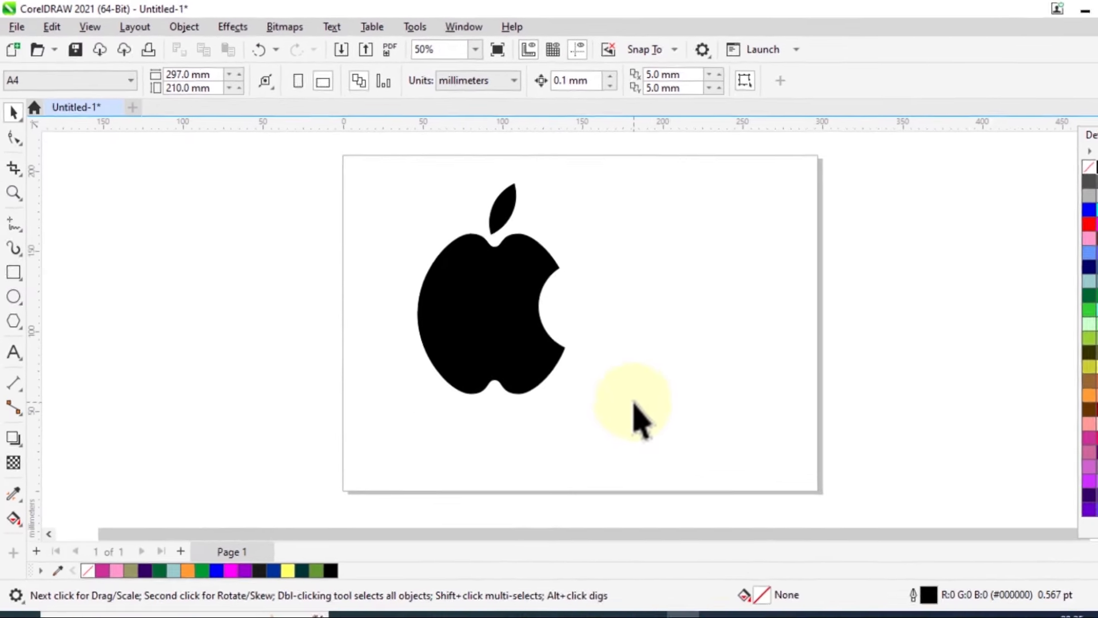
- Group the apple and the leaf into one object and clear the selection
{"action": "key", "text": "ctrl+a"}
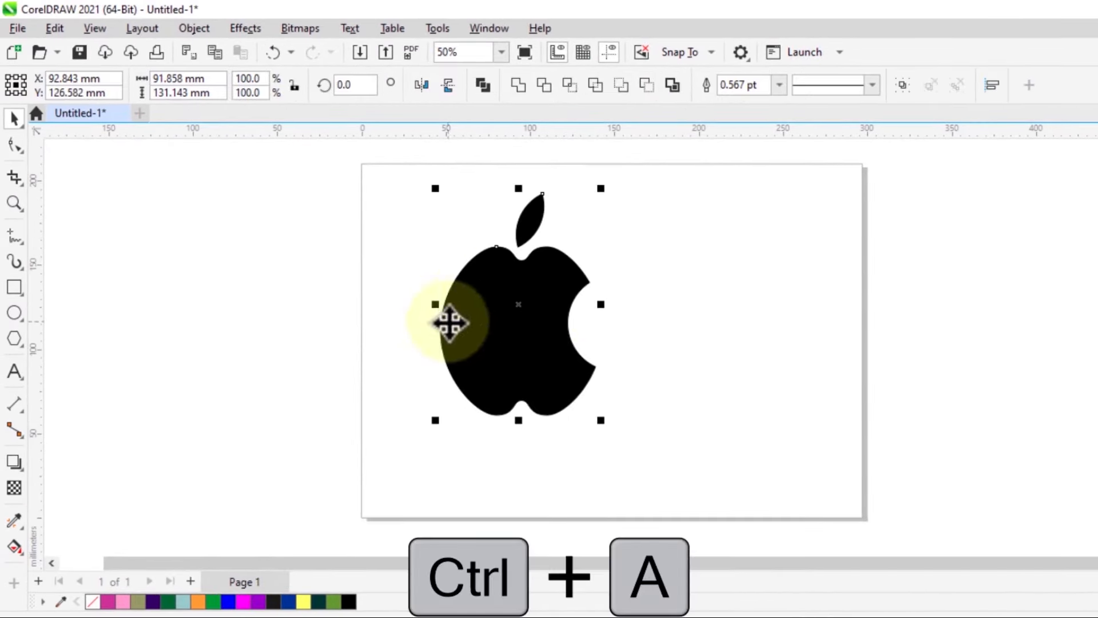
{"action": "left_click", "coordinate": [194, 28]}
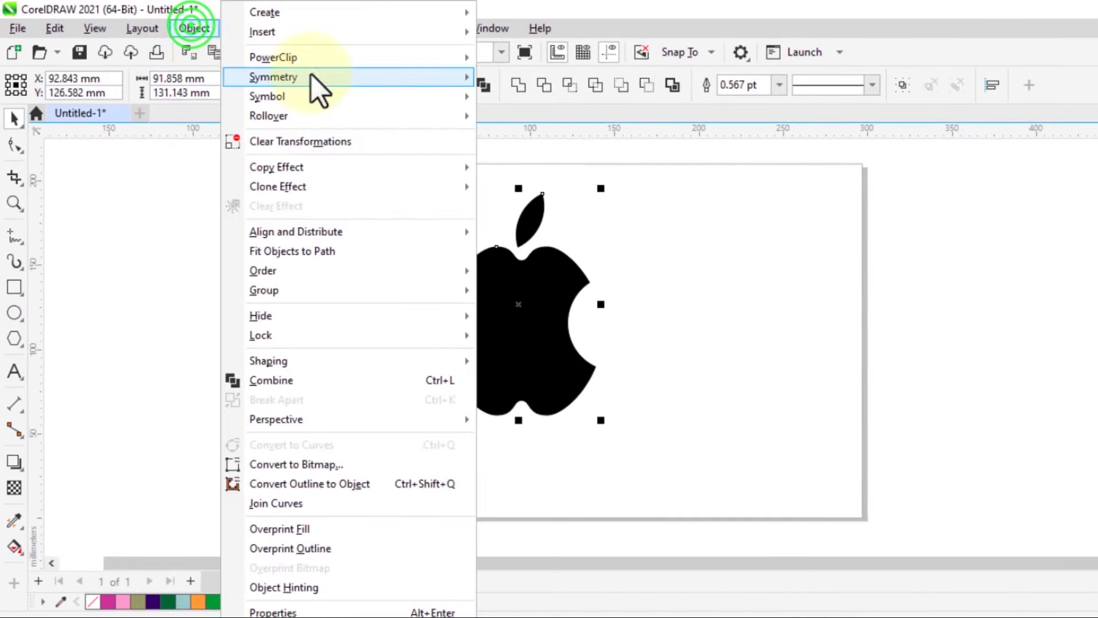
{"action": "key", "text": "ctrl+g"}
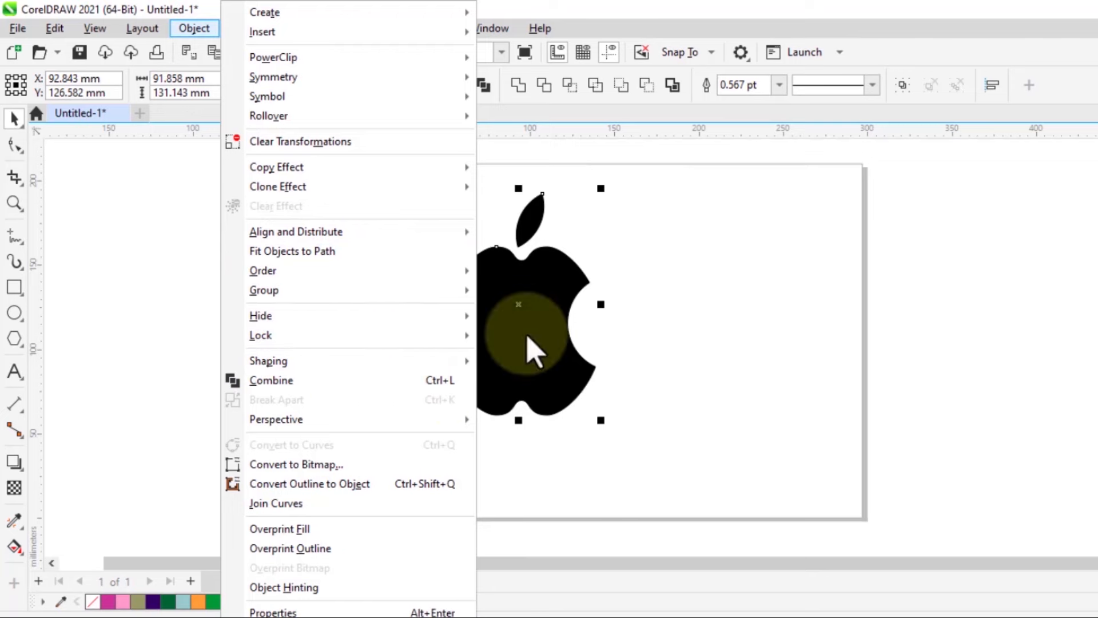
{"action": "mouse_move", "coordinate": [454, 291]}
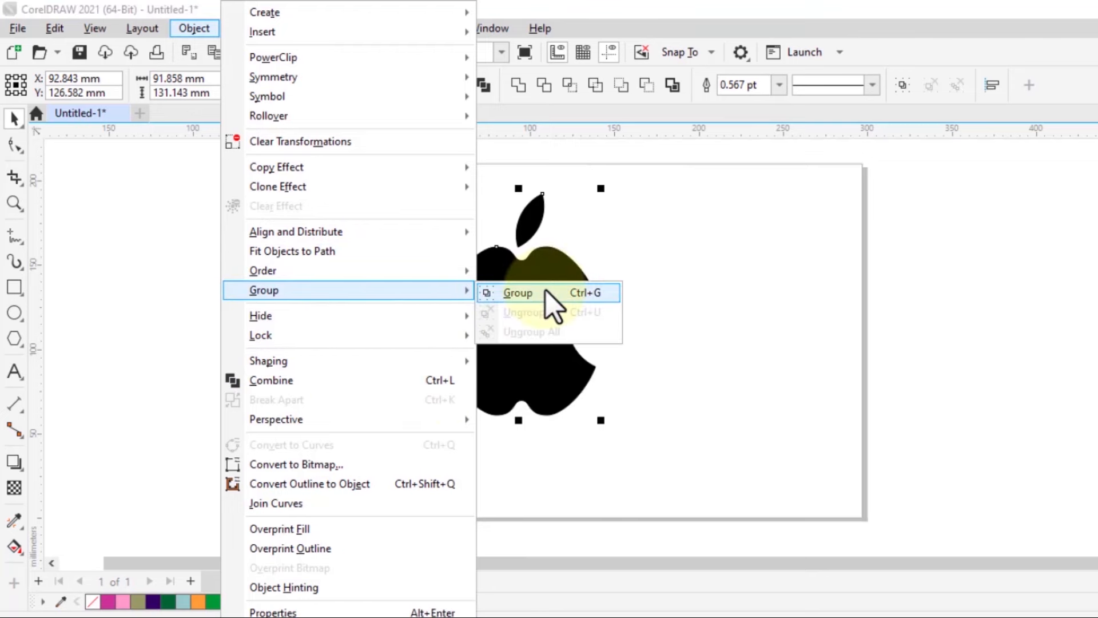
{"action": "left_click", "coordinate": [547, 292]}
{"action": "left_click", "coordinate": [725, 282]}
- Move the grouped apple logo to about the middle of the page and clear the selection
{"action": "left_click", "coordinate": [536, 307]}
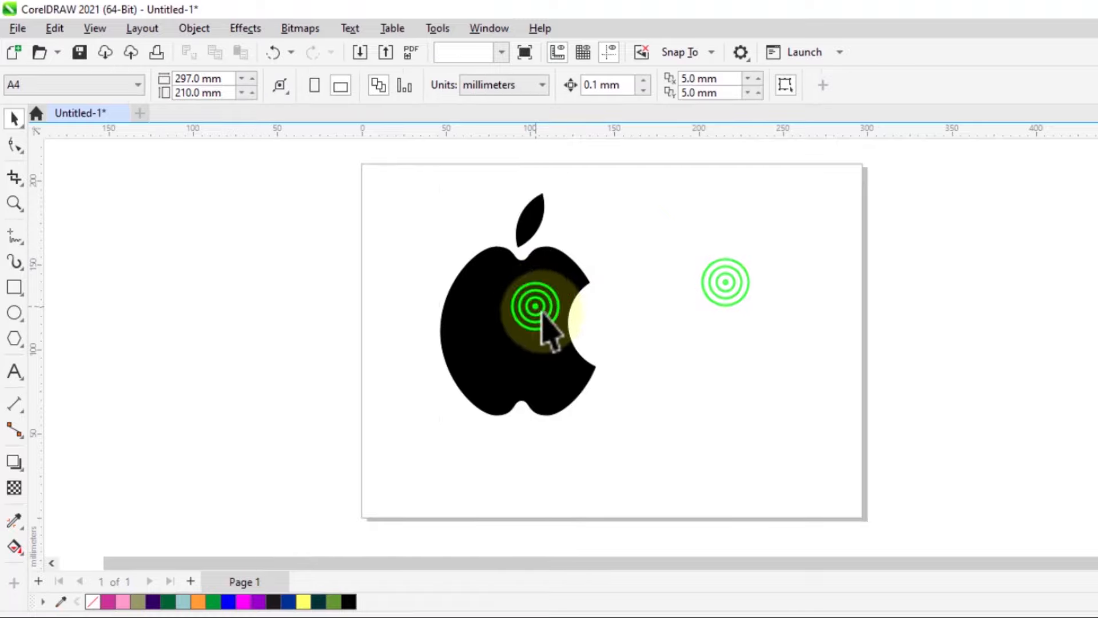
{"action": "left_click_drag", "start_coordinate": [542, 312], "coordinate": [621, 340]}
{"action": "left_click_drag", "start_coordinate": [616, 388], "coordinate": [595, 365]}
{"action": "left_click", "coordinate": [722, 348]}
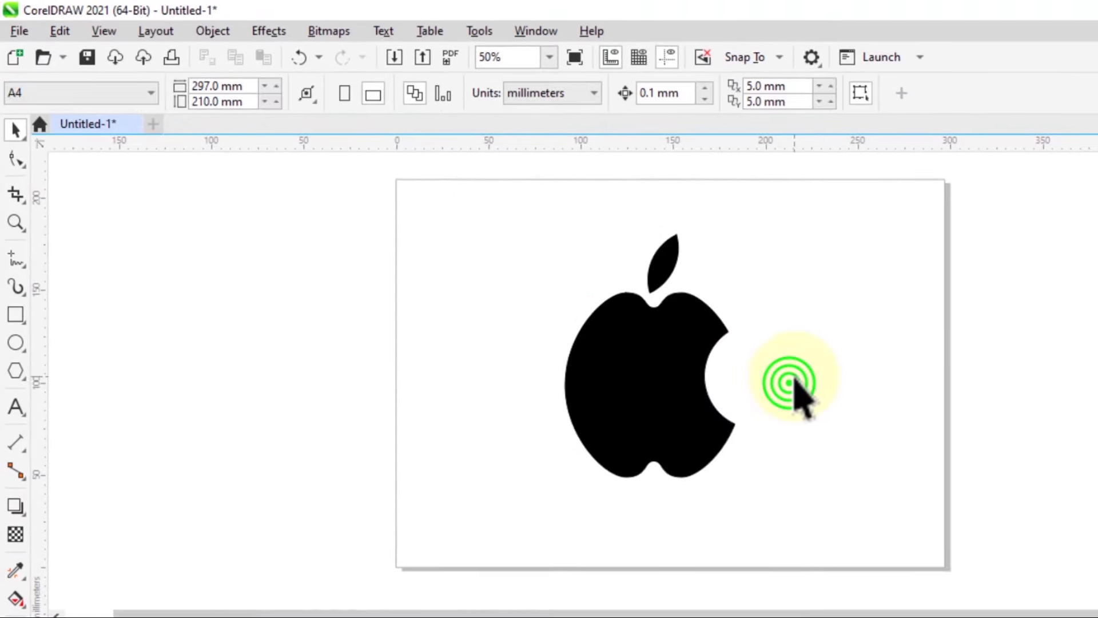